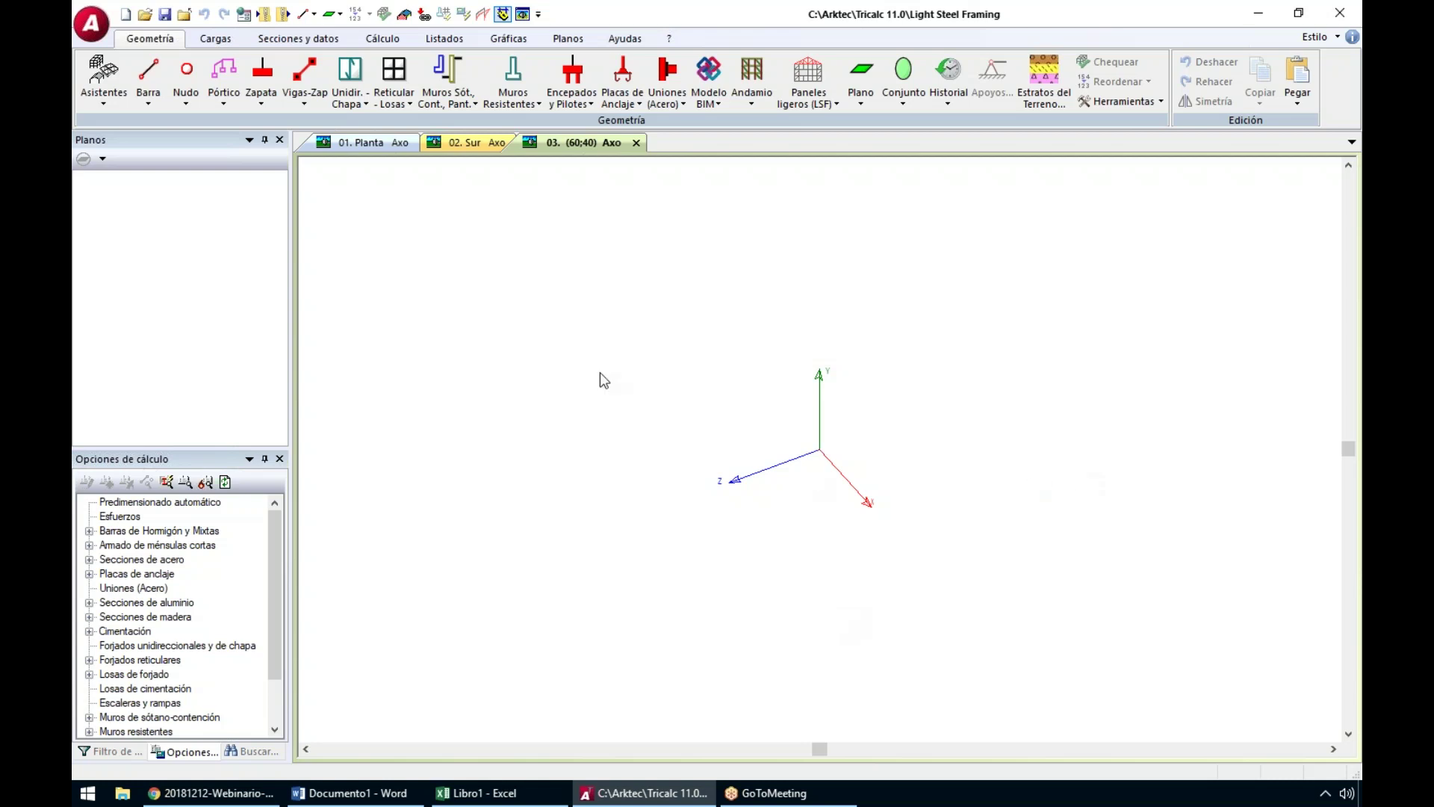
# Create a geometric mesh with spacings of 500 500 500 cm in X, 300 cm in Y and 500 500 cm in Z
pyautogui.click(158, 84)
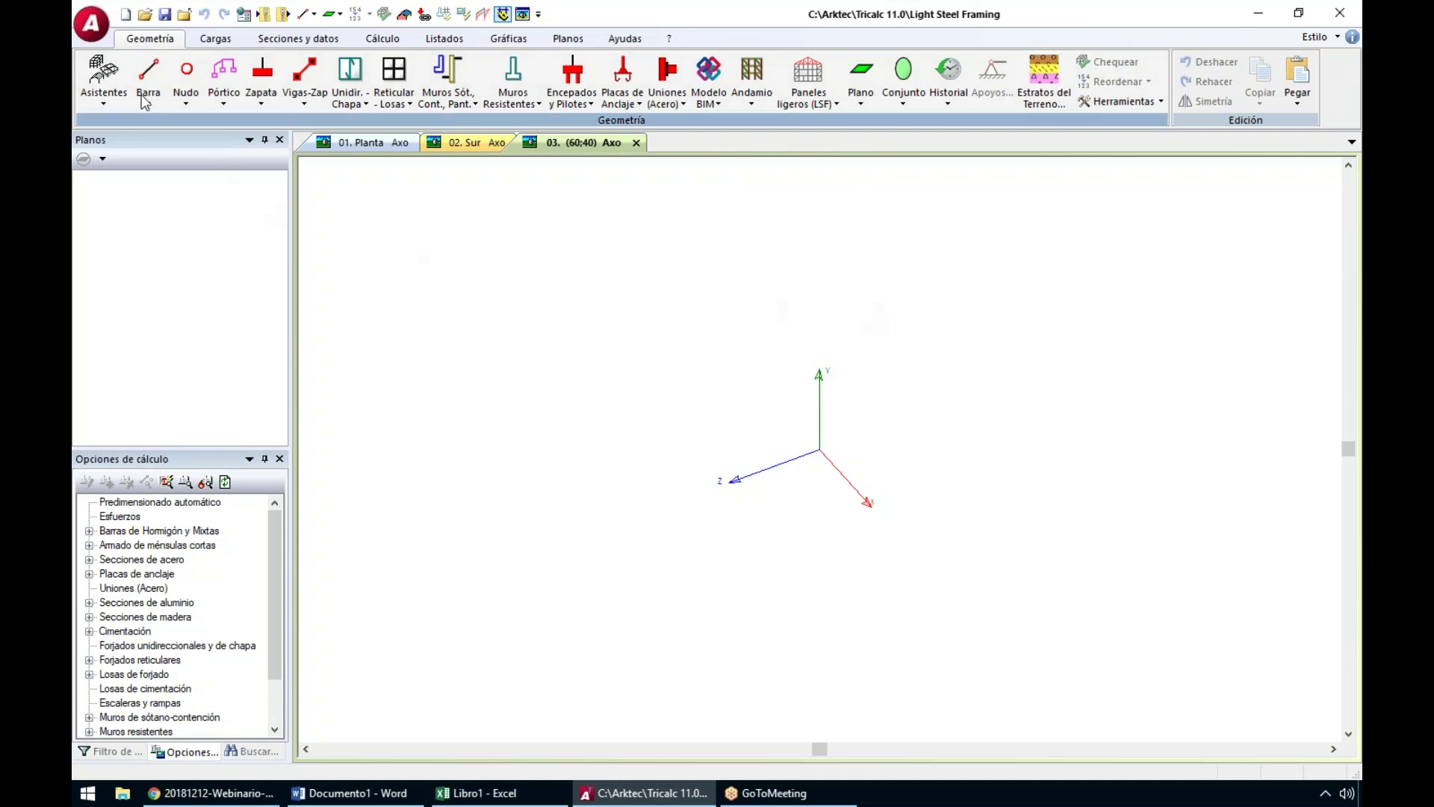
pyautogui.click(104, 96)
pyautogui.click(116, 123)
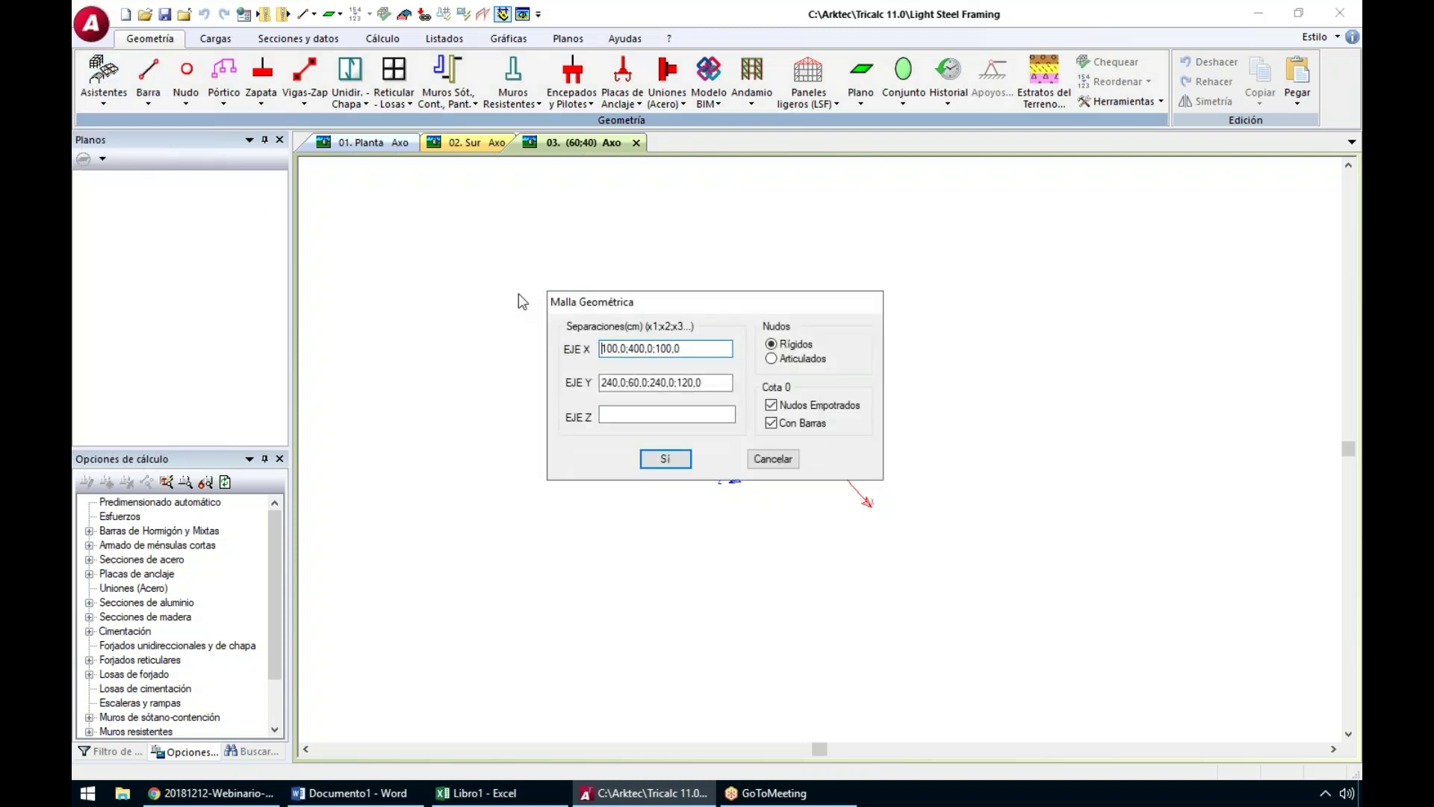
pyautogui.doubleClick(676, 349)
pyautogui.write('500 500 500')
pyautogui.press('Tab')
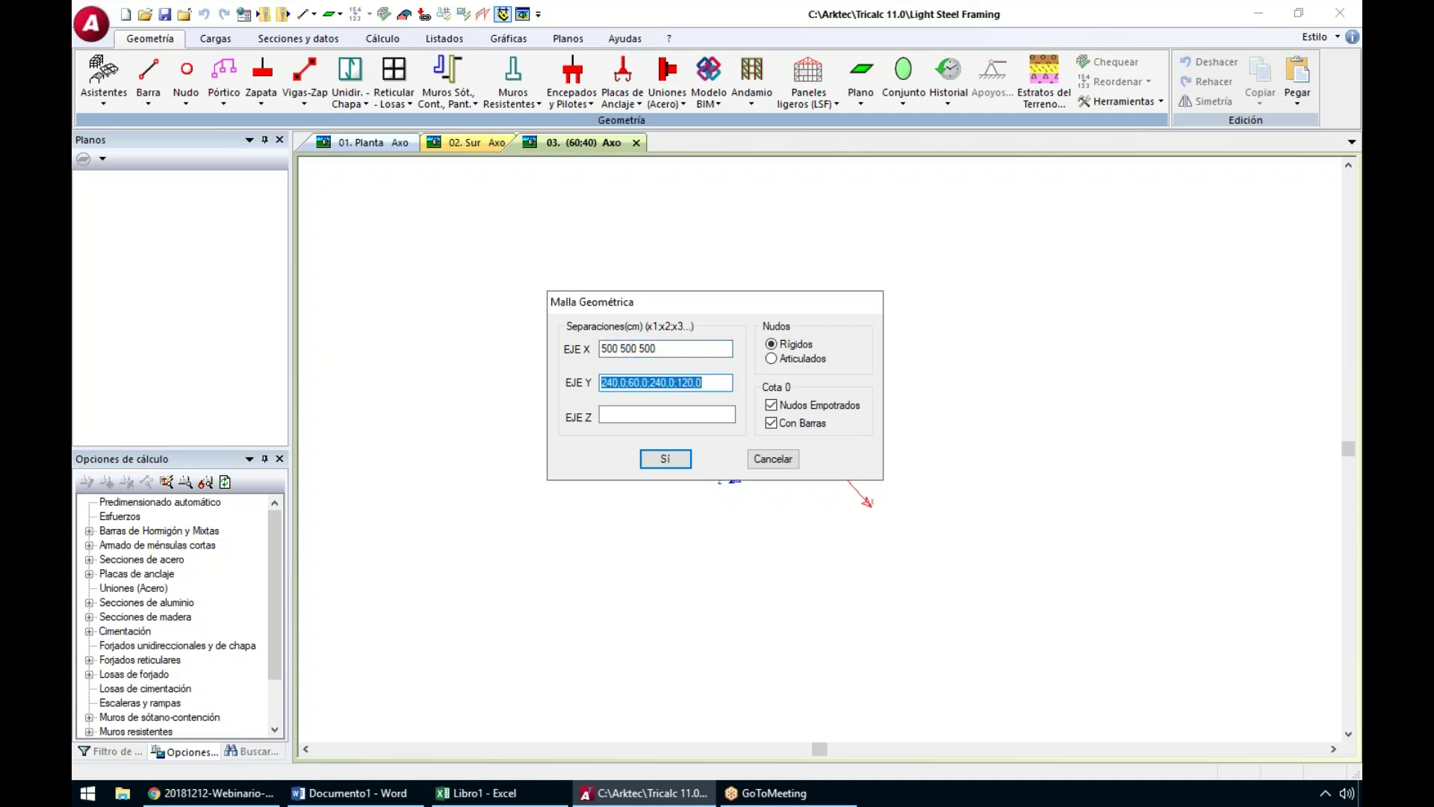
pyautogui.write('300')
pyautogui.press('Tab')
pyautogui.write('500 500')
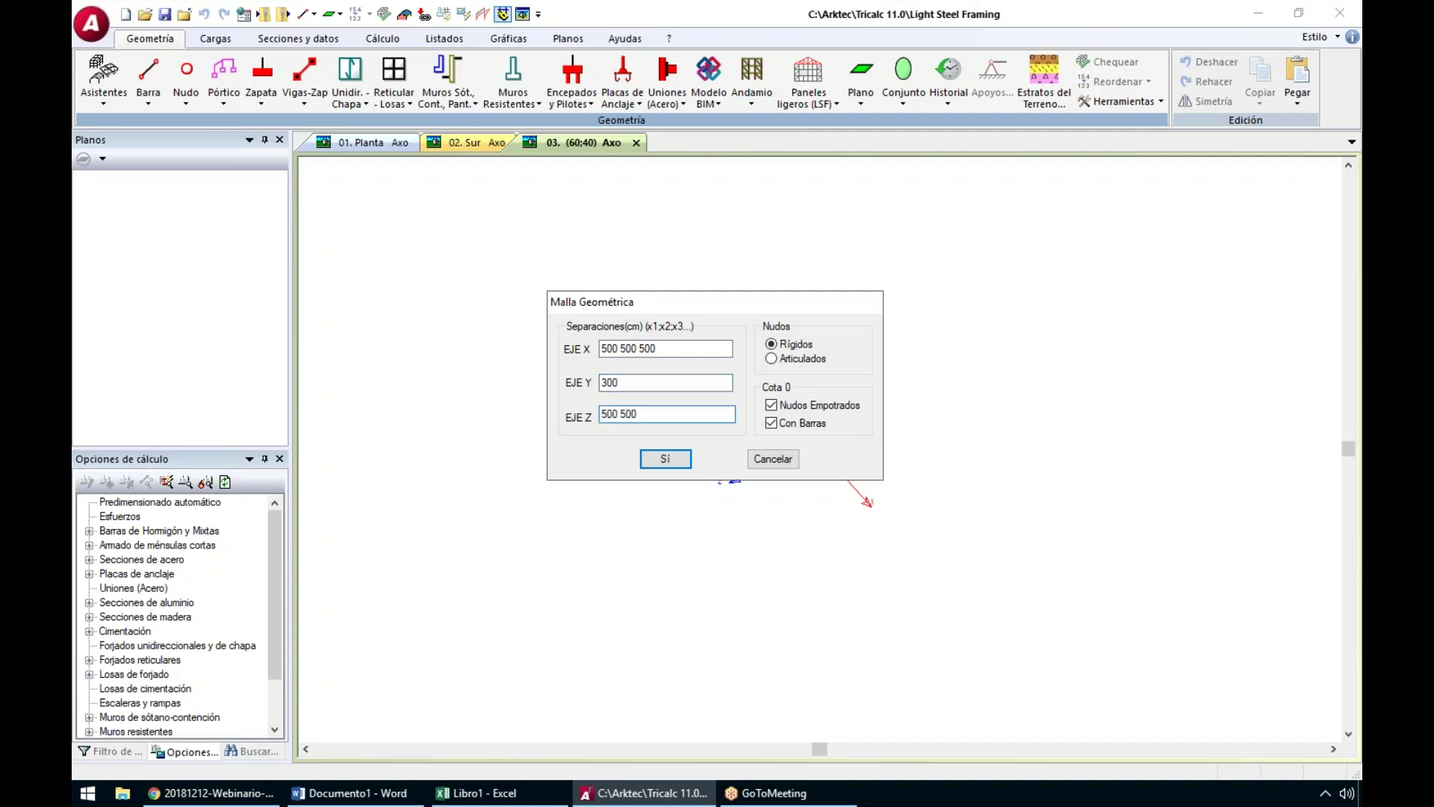
pyautogui.click(661, 458)
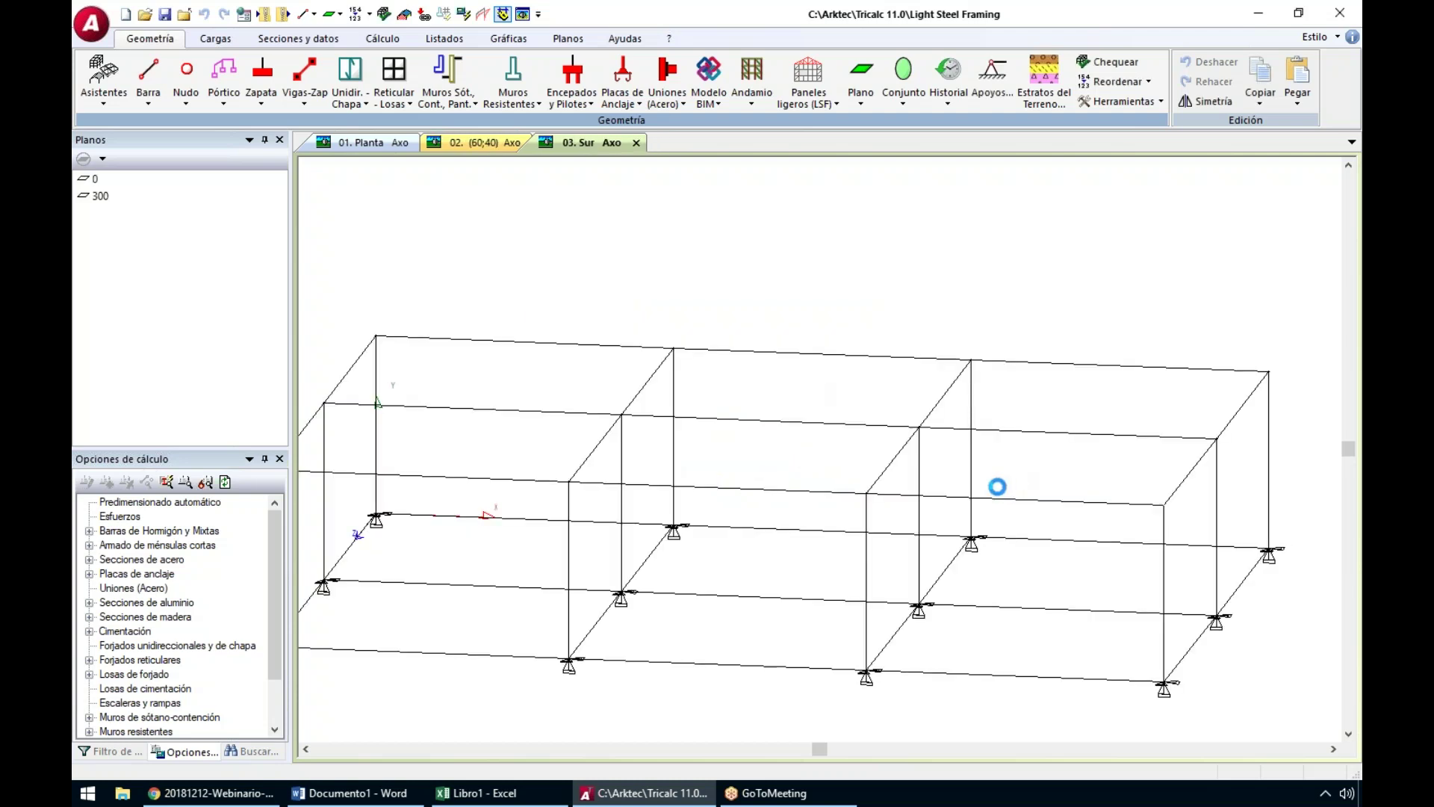
# Delete the upper and lower nodes at the rear corner of the frame where the axes originate
pyautogui.scroll(-5, 986, 496)
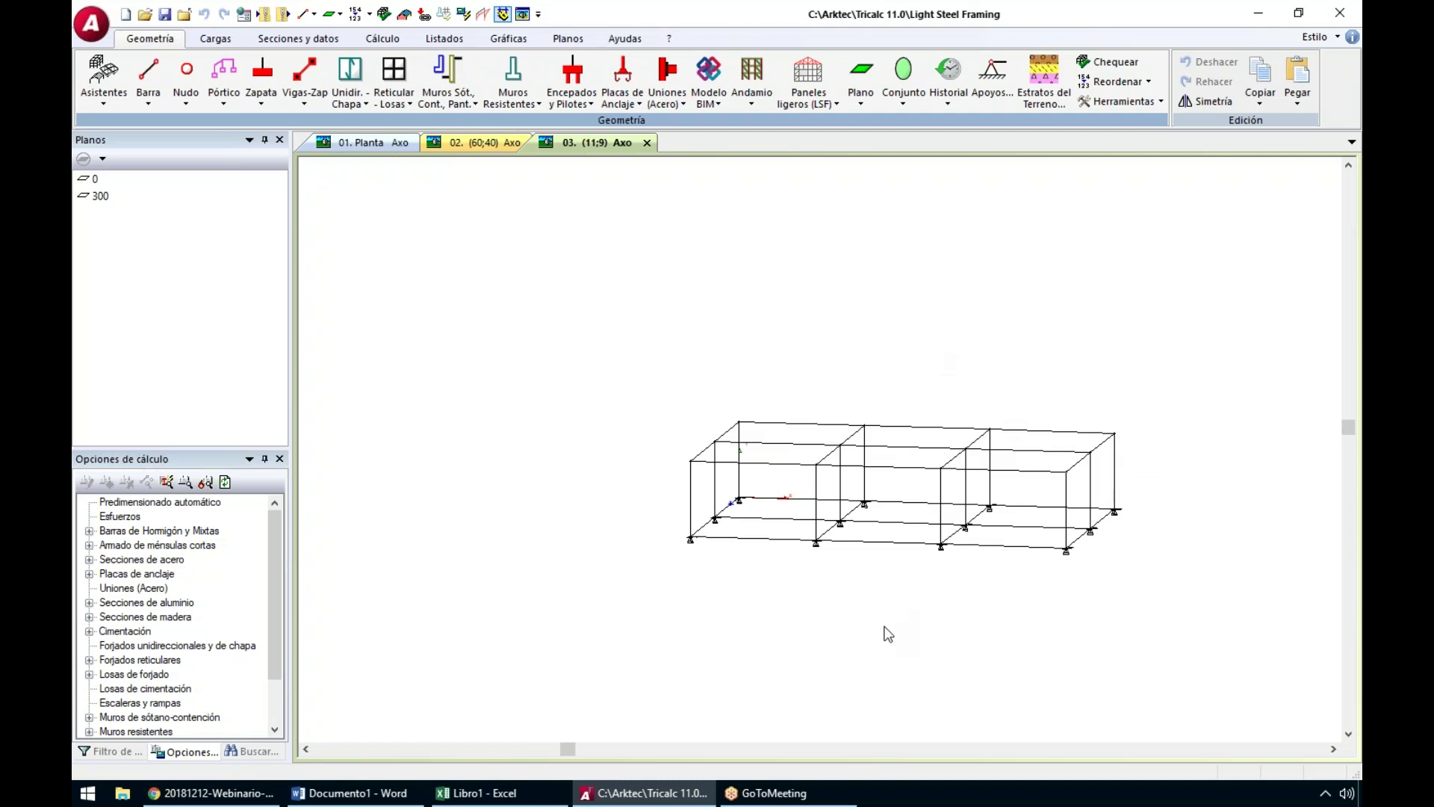
pyautogui.moveTo(1092, 541)
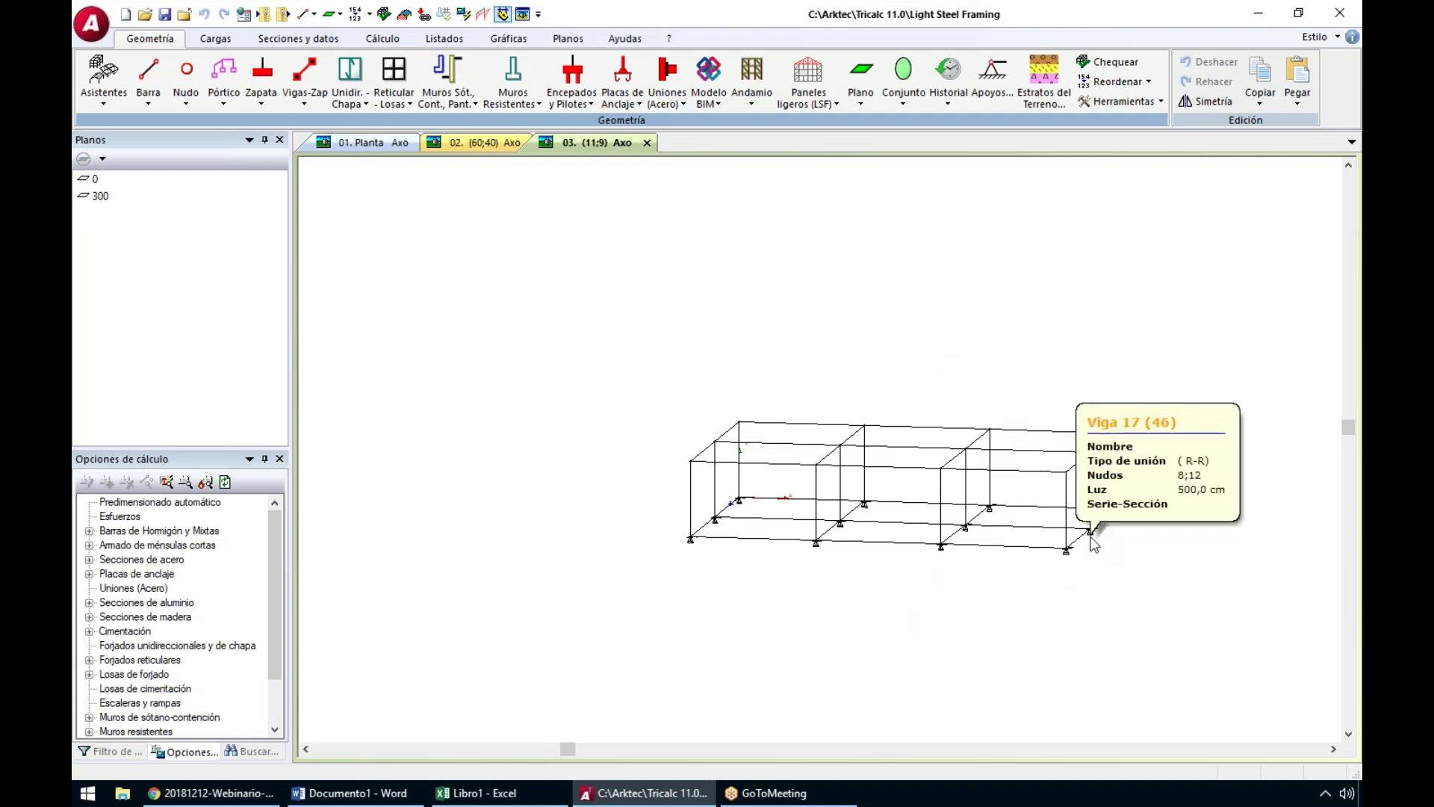
pyautogui.scroll(4, 1091, 540)
pyautogui.keyDown('shift'); pyautogui.moveTo(1009, 509); pyautogui.dragTo(942, 444, button='middle'); pyautogui.keyUp('shift')
pyautogui.scroll(-3, 1004, 552)
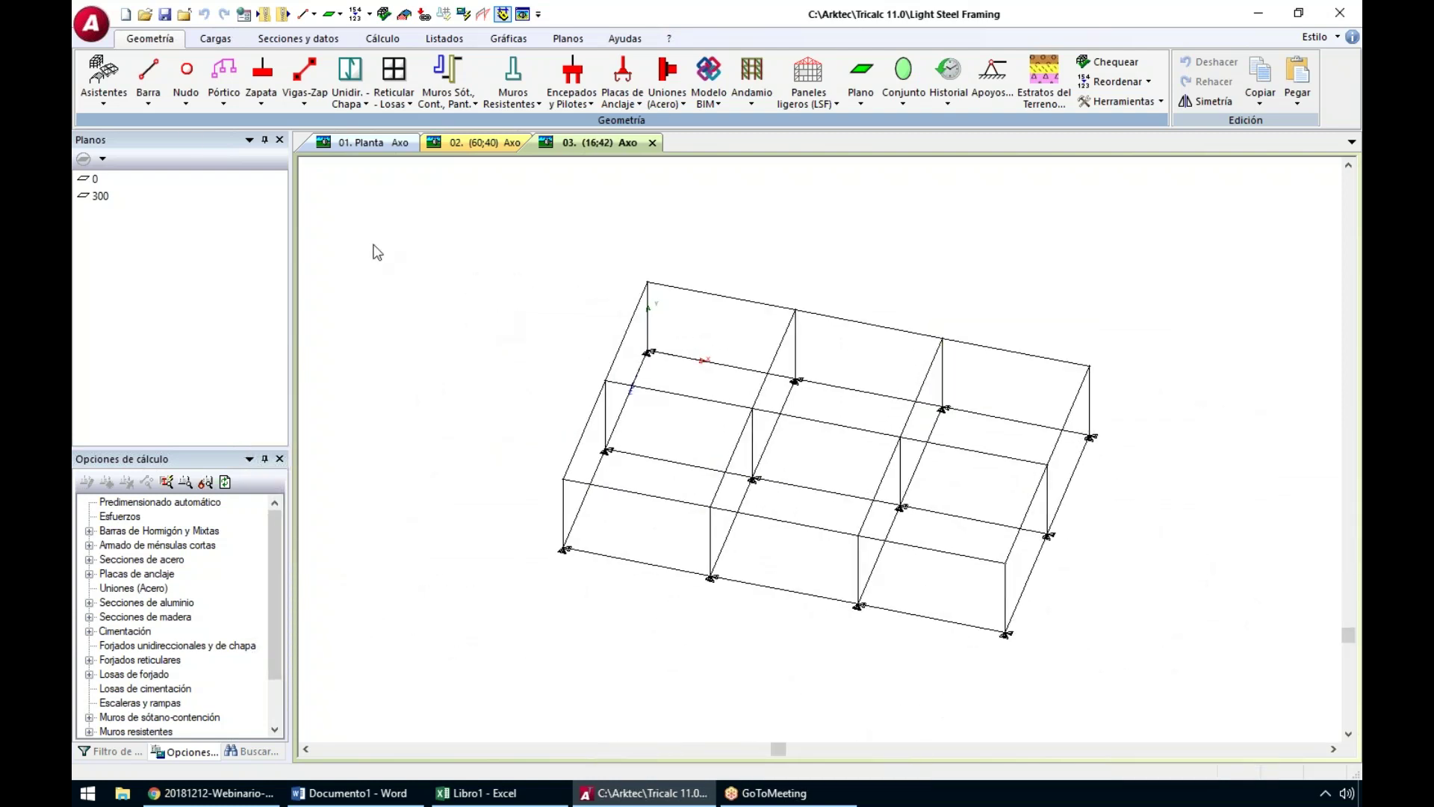
pyautogui.click(186, 85)
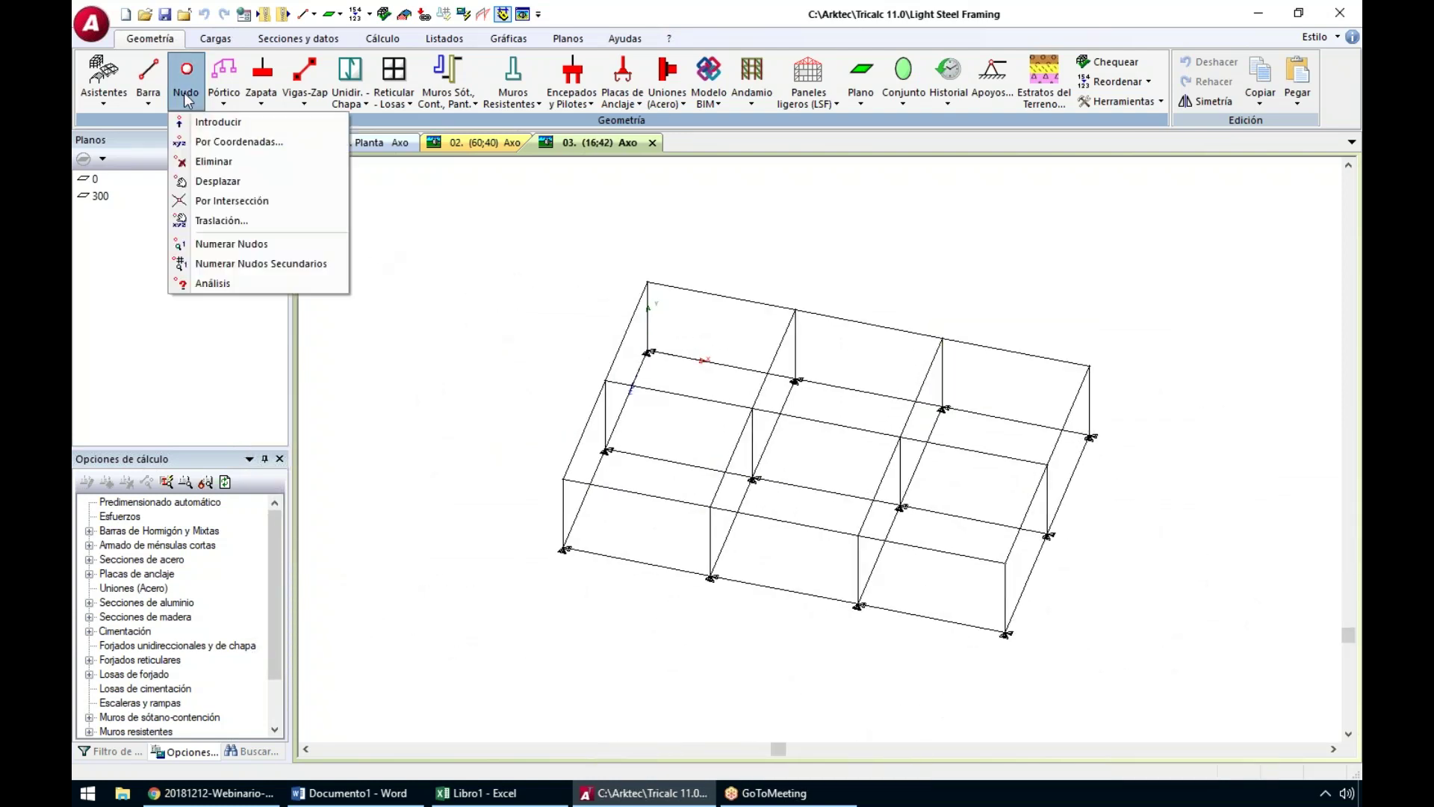
pyautogui.click(217, 162)
pyautogui.moveTo(612, 260); pyautogui.dragTo(688, 372)
# Add a bar in the front middle roof bay, parallel to its transverse beam at a distance of 300 cm
pyautogui.scroll(-1, 720, 307)
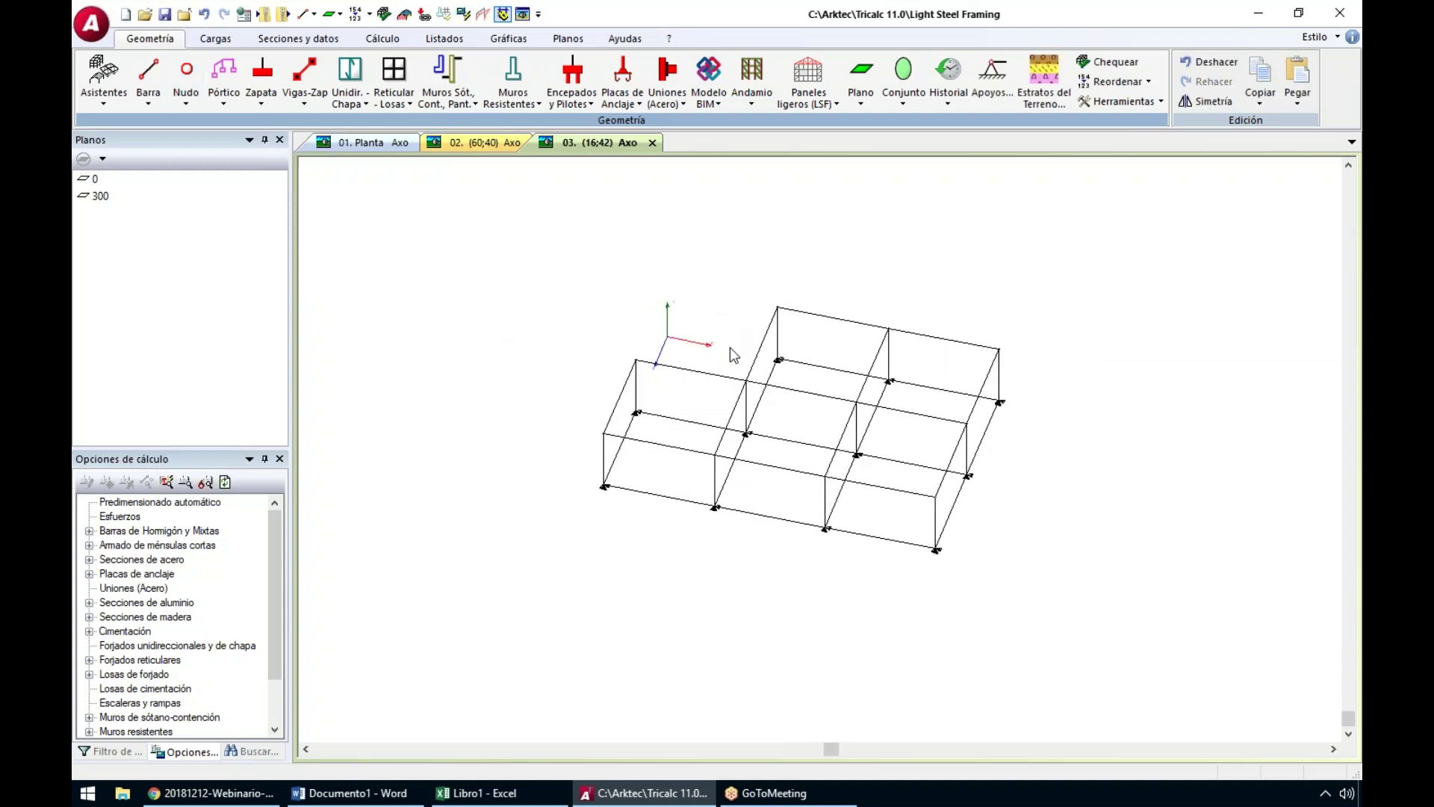
pyautogui.moveTo(719, 337); pyautogui.dragTo(726, 367, button='middle')
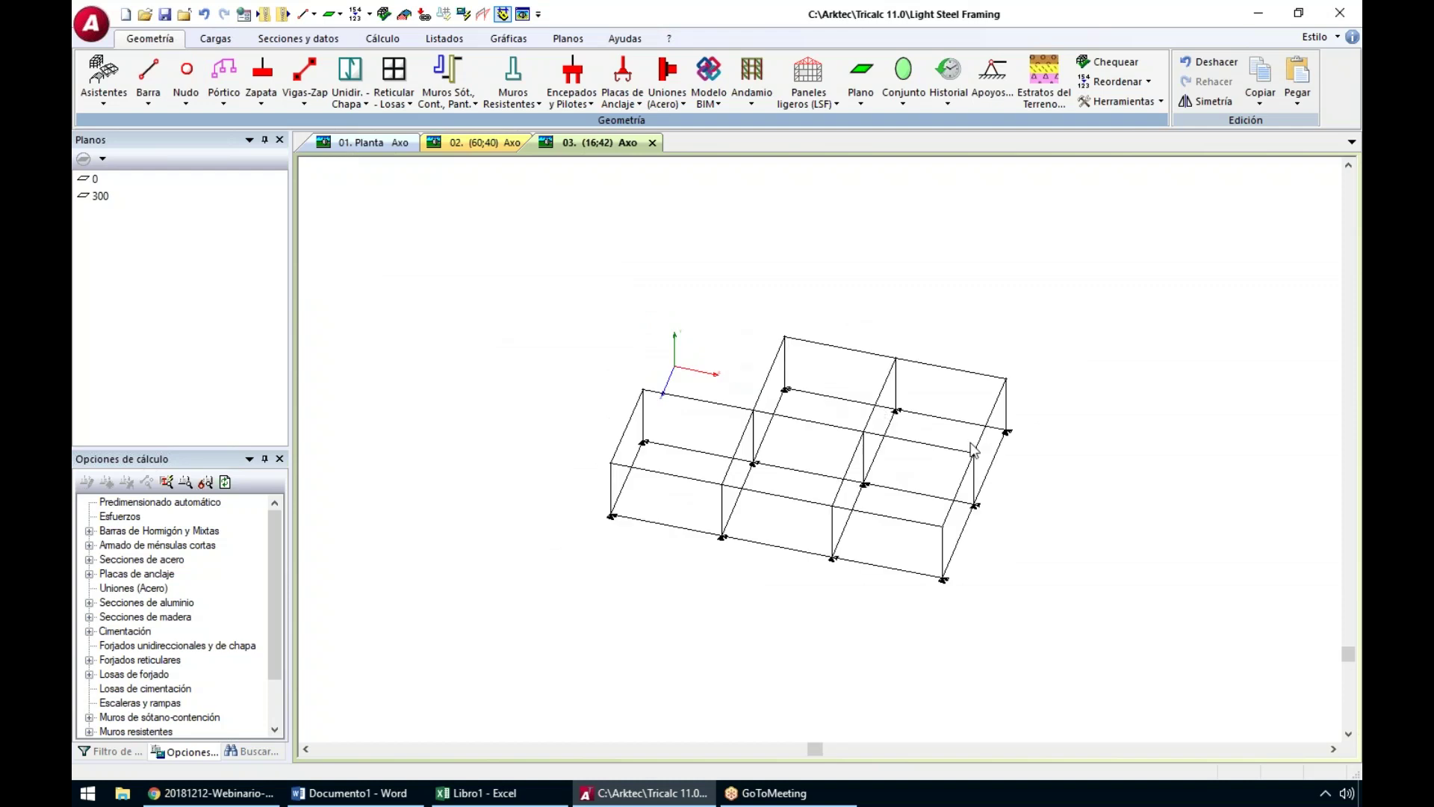
pyautogui.moveTo(825, 476)
pyautogui.keyDown('shift'); pyautogui.mouseDown(button='middle')
pyautogui.moveTo(849, 486)
pyautogui.moveTo(811, 493)
pyautogui.mouseUp(button='middle'); pyautogui.keyUp('shift')
pyautogui.click(156, 98)
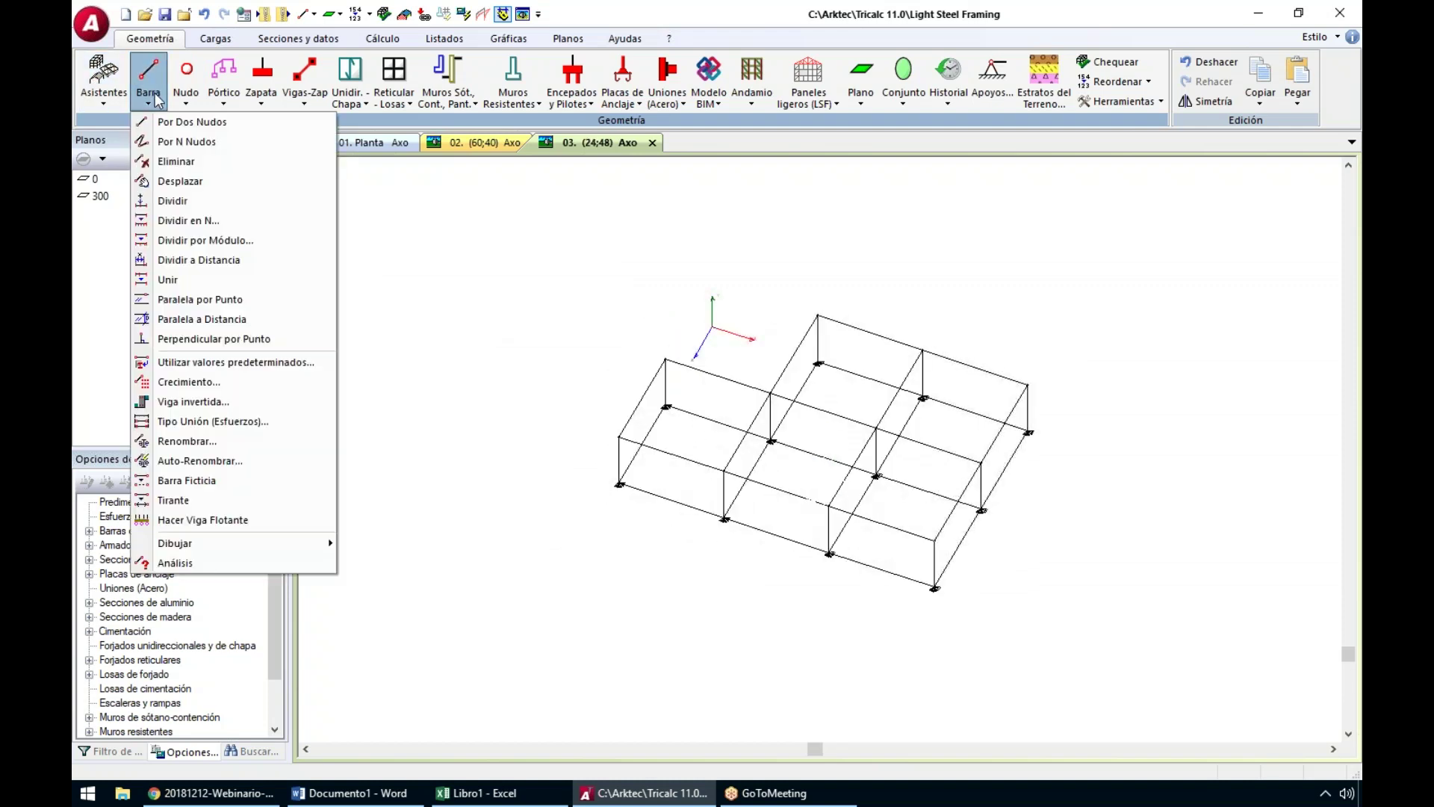
pyautogui.click(230, 321)
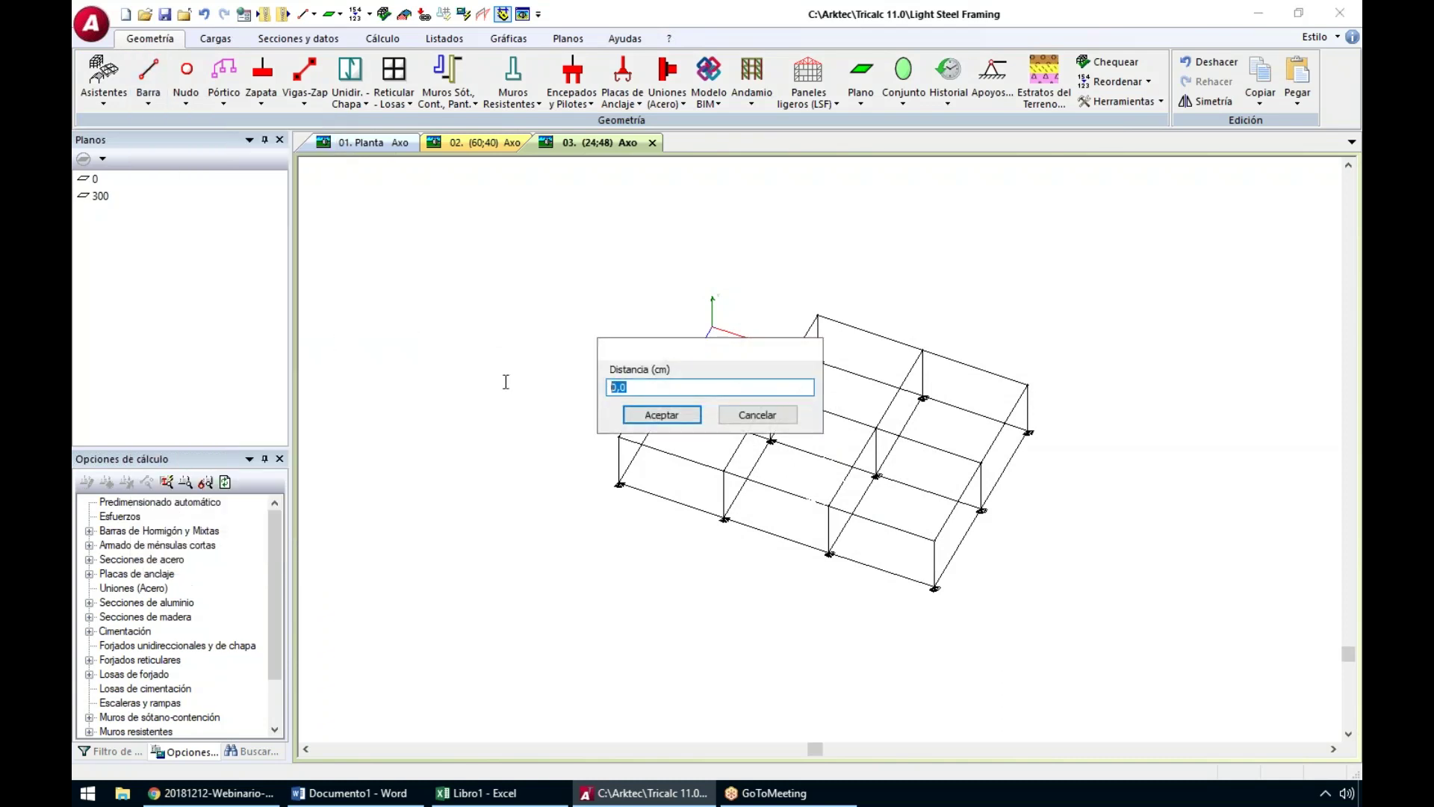
pyautogui.write('300')
pyautogui.click(659, 415)
pyautogui.click(729, 456)
pyautogui.click(829, 504)
# Start defining a light steel framing panel of the Panel rectangular type
pyautogui.moveTo(784, 604); pyautogui.dragTo(772, 574, button='middle')
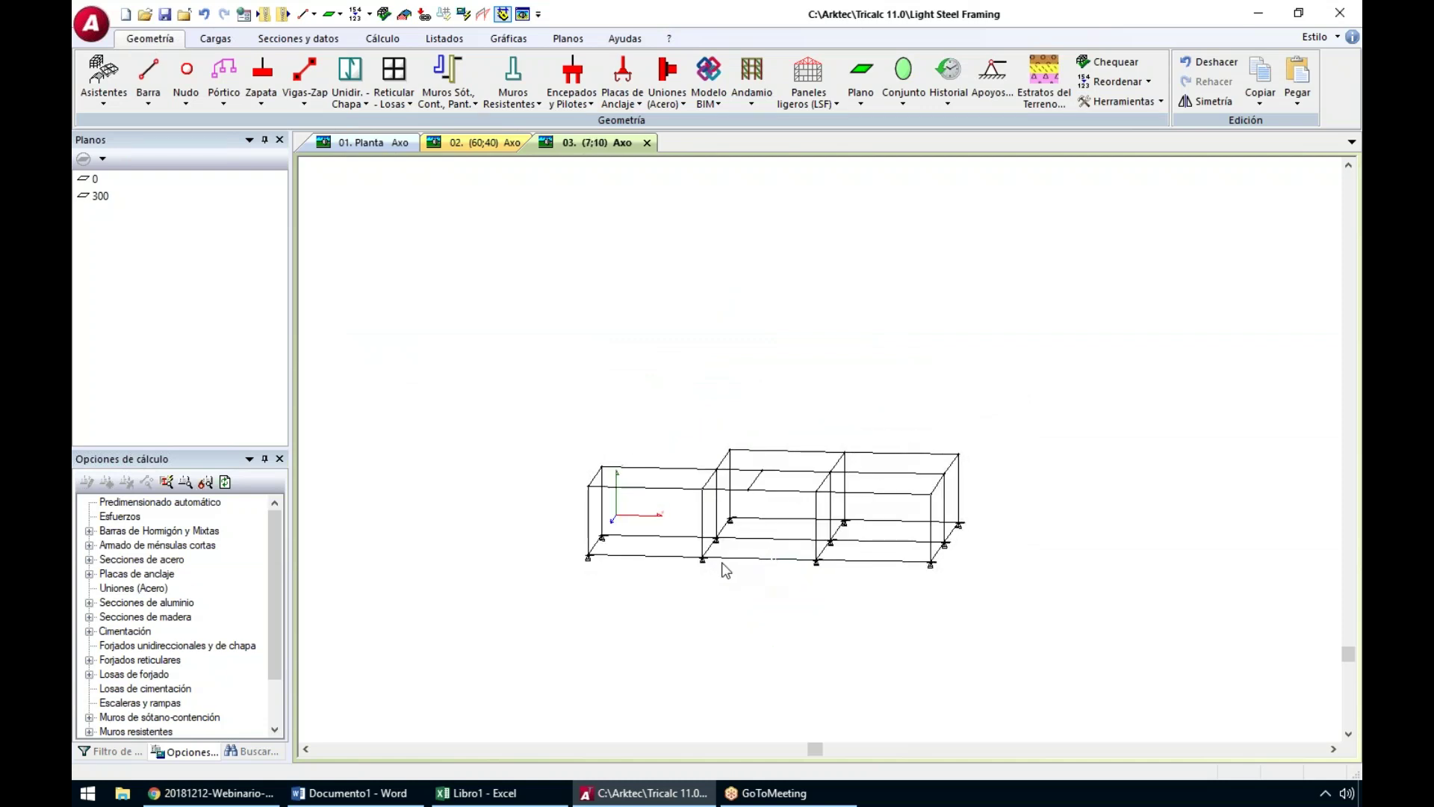
pyautogui.middleClick(809, 603)
pyautogui.middleClick(809, 604)
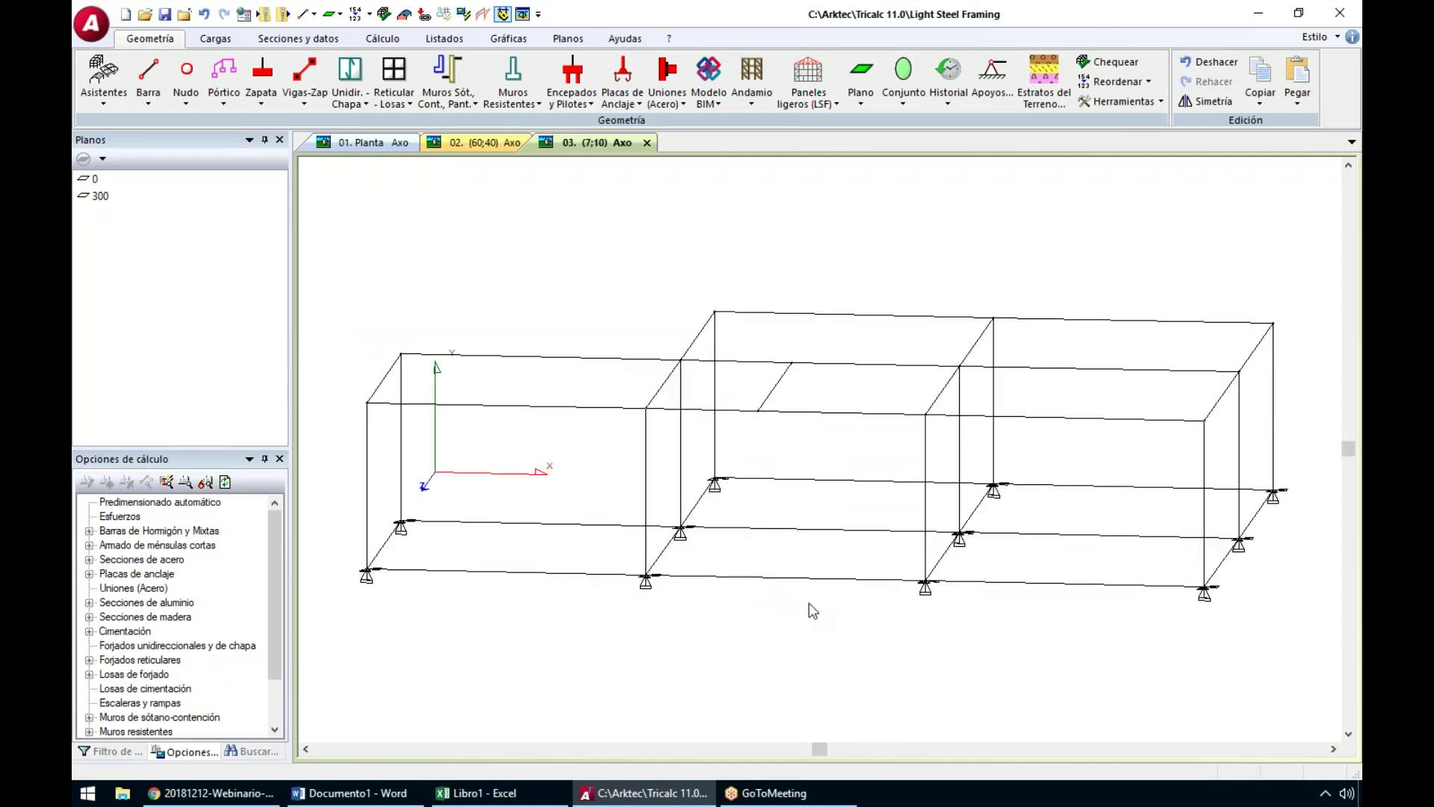
pyautogui.click(813, 99)
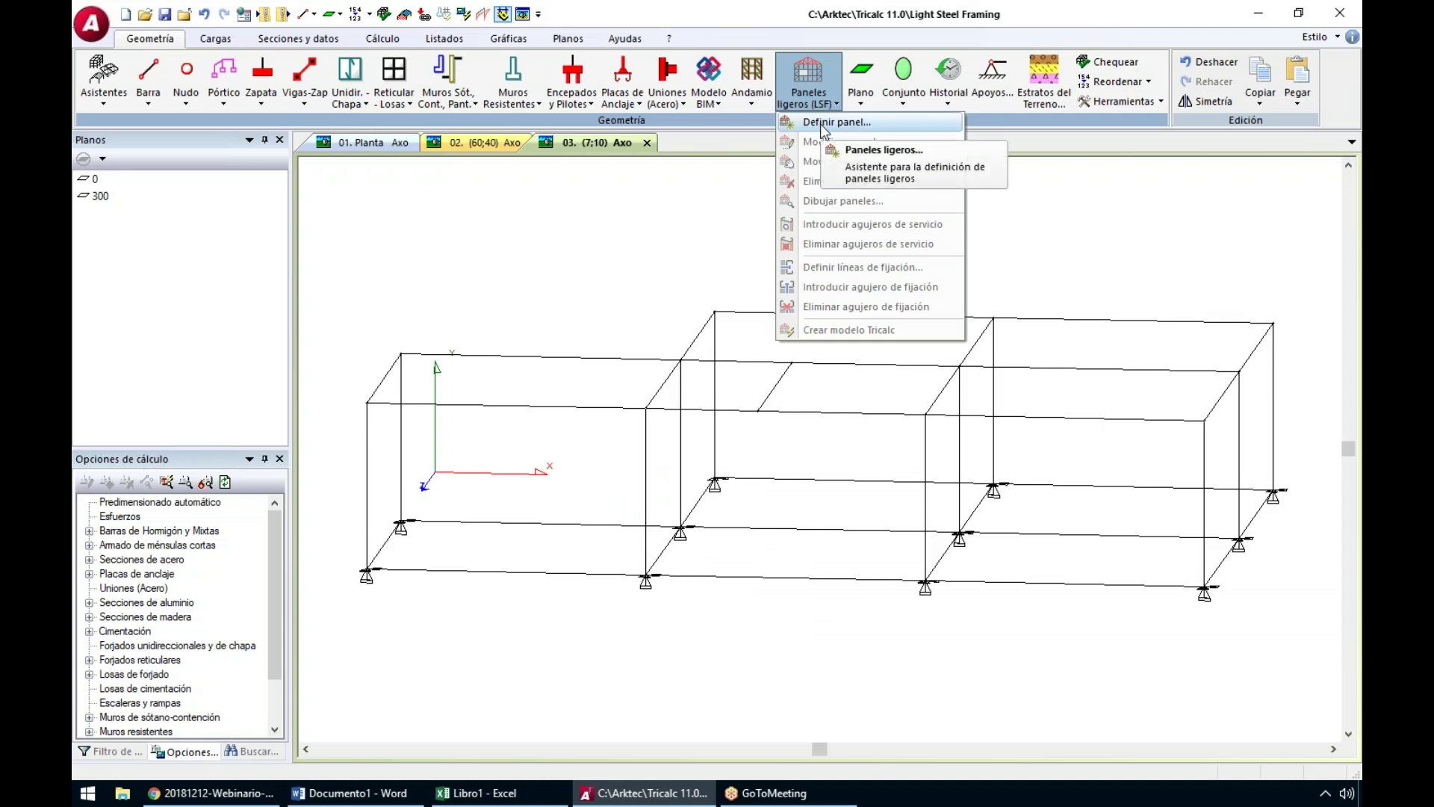
pyautogui.click(823, 123)
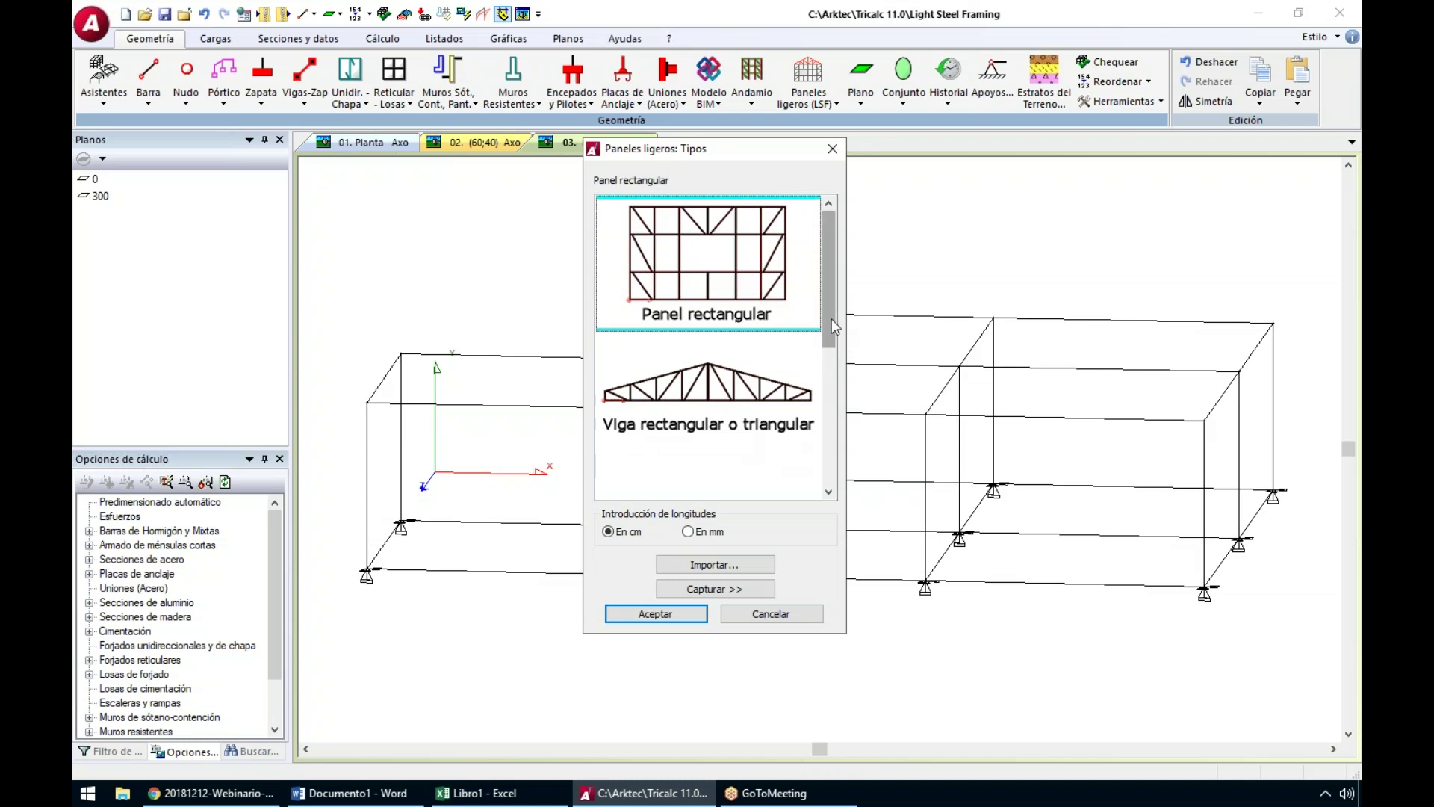
pyautogui.scroll(-1, 829, 364)
pyautogui.scroll(-1, 830, 419)
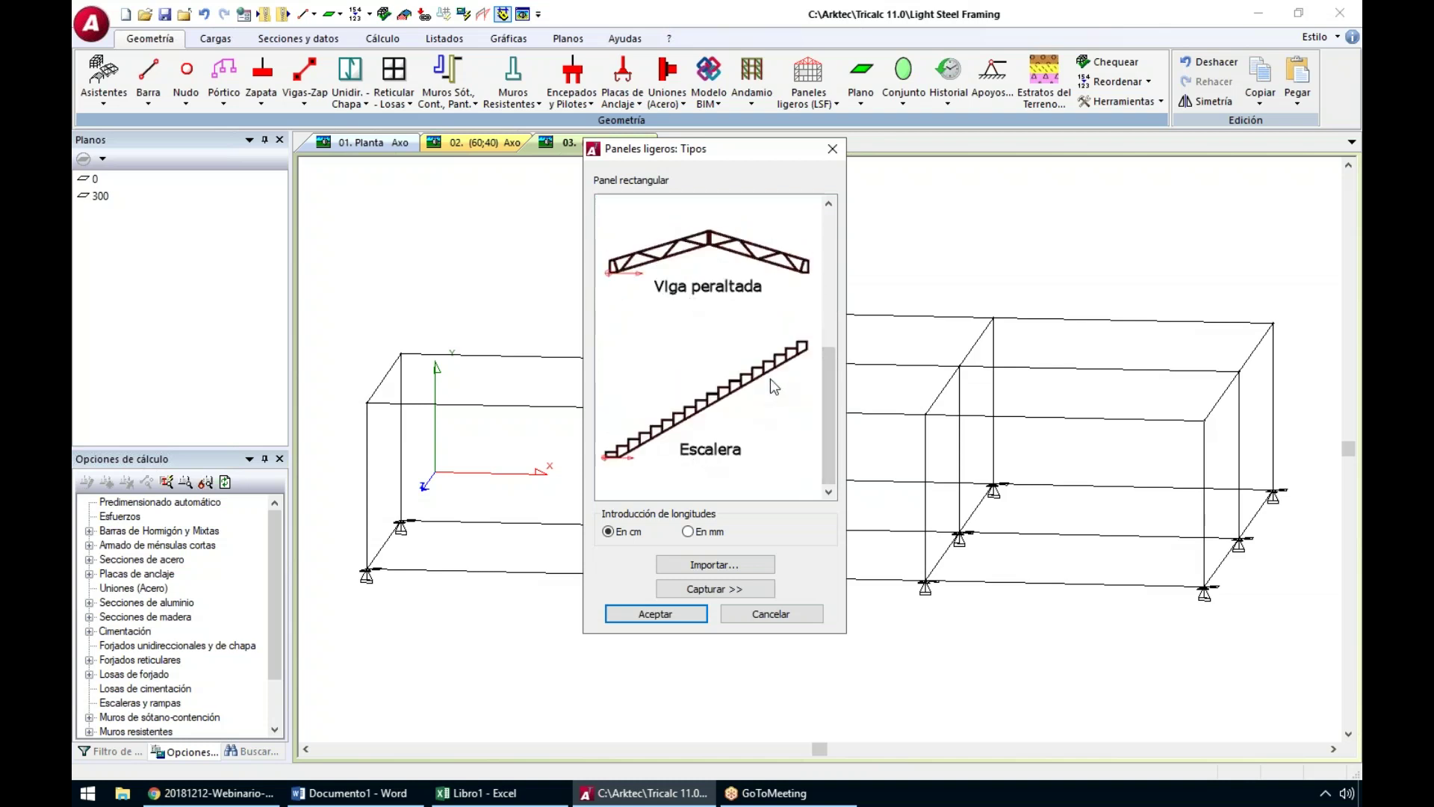
pyautogui.scroll(2, 831, 251)
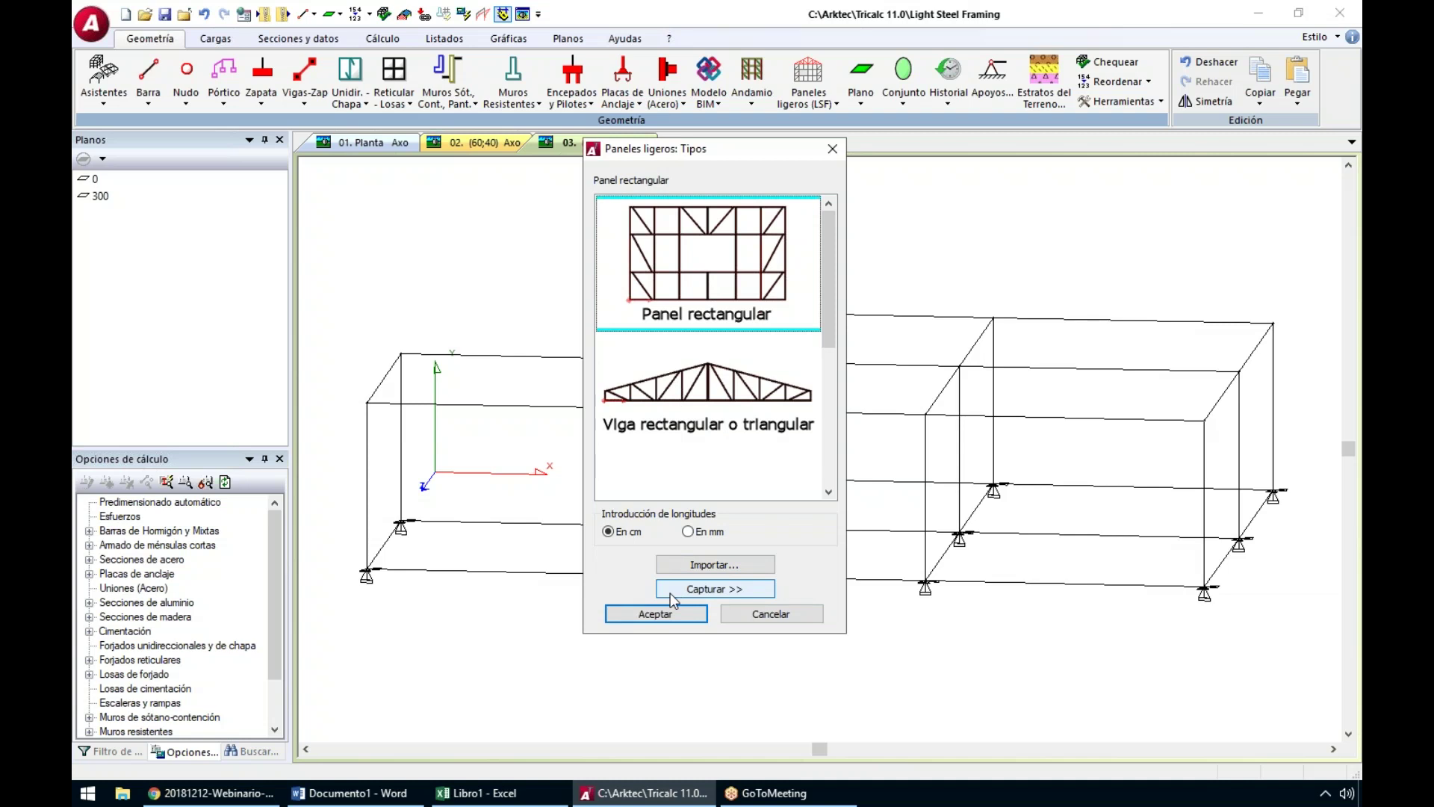
pyautogui.click(631, 614)
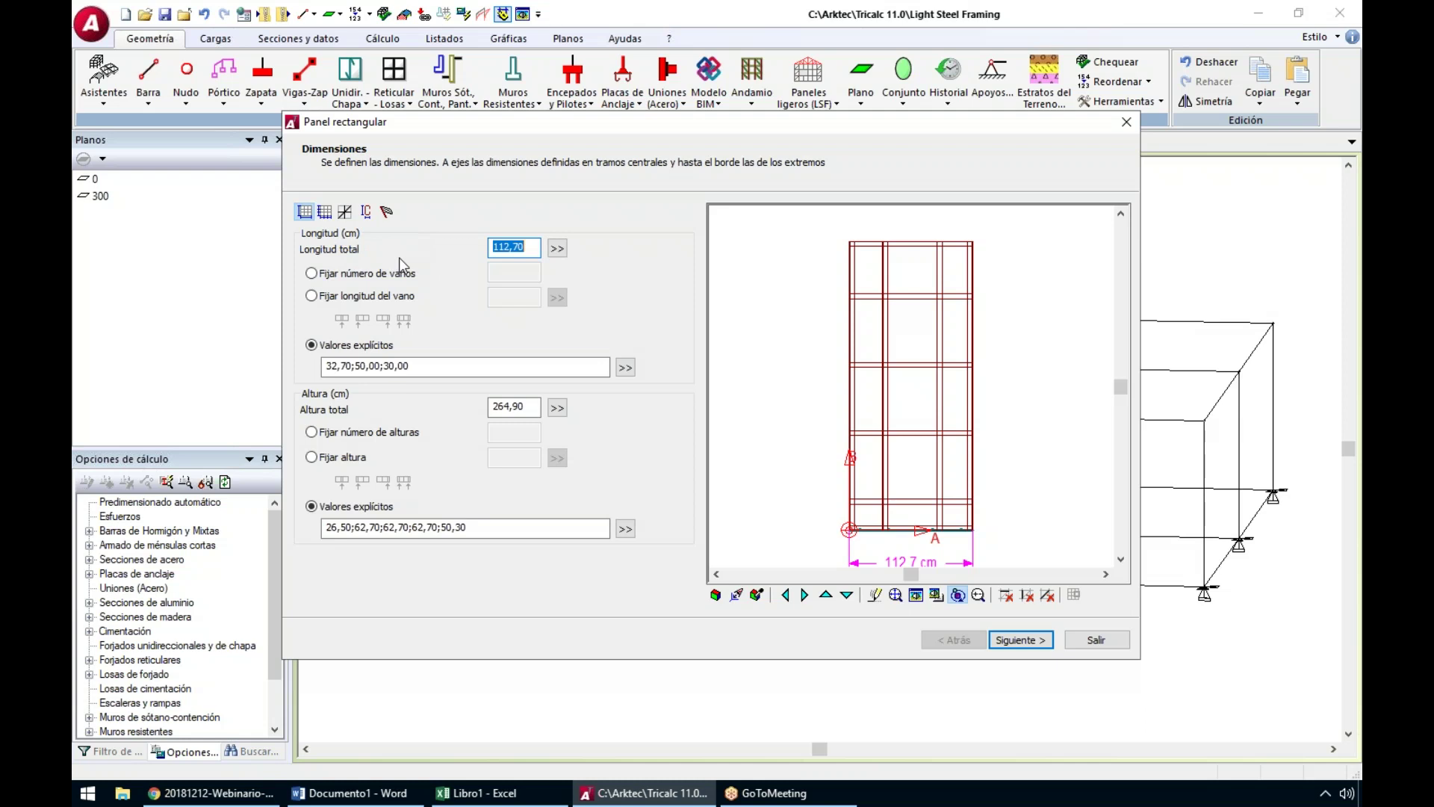
# Set the panel's total length by picking the two front base nodes of the bay nearest the axes origin
pyautogui.write('400')
pyautogui.click(558, 250)
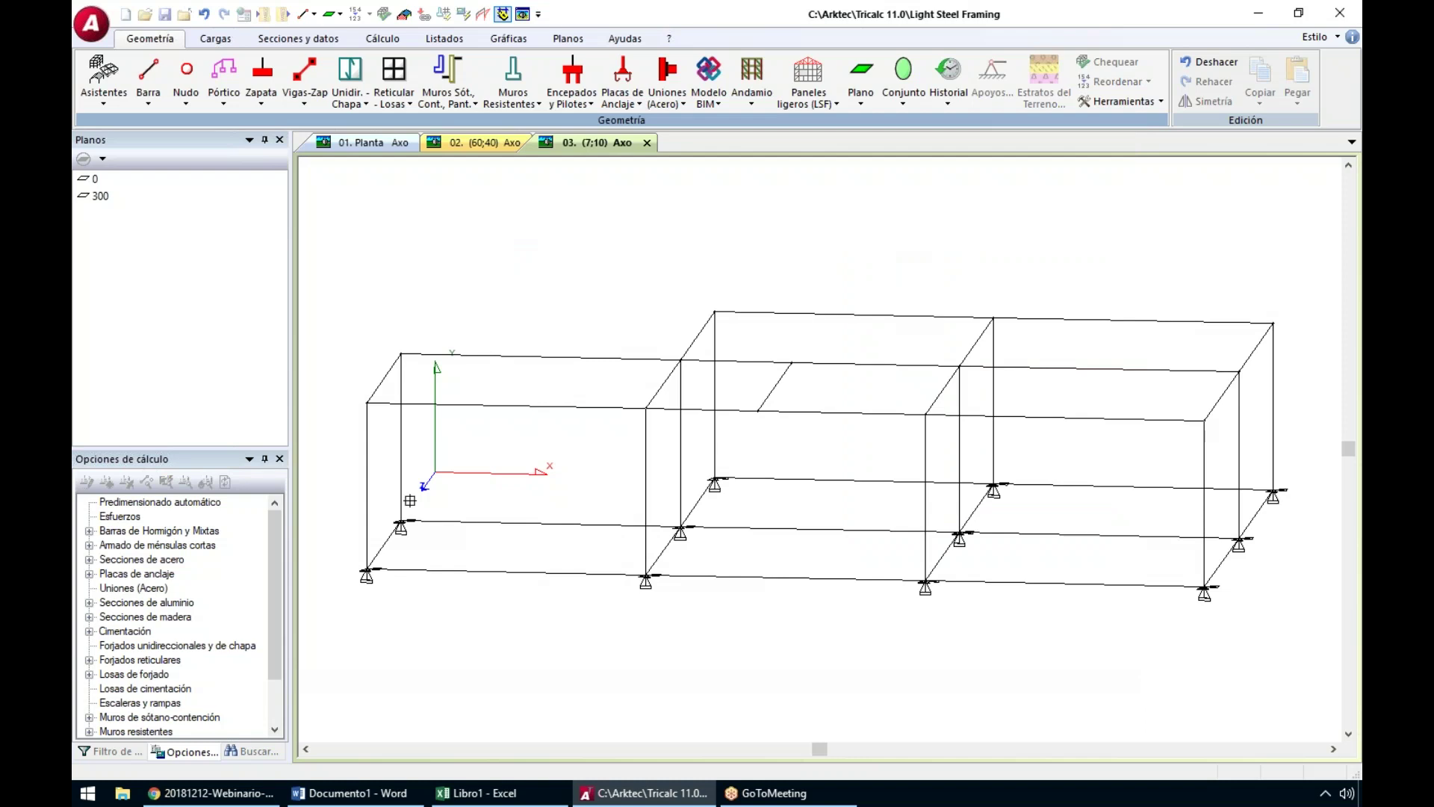
pyautogui.click(368, 572)
pyautogui.click(645, 579)
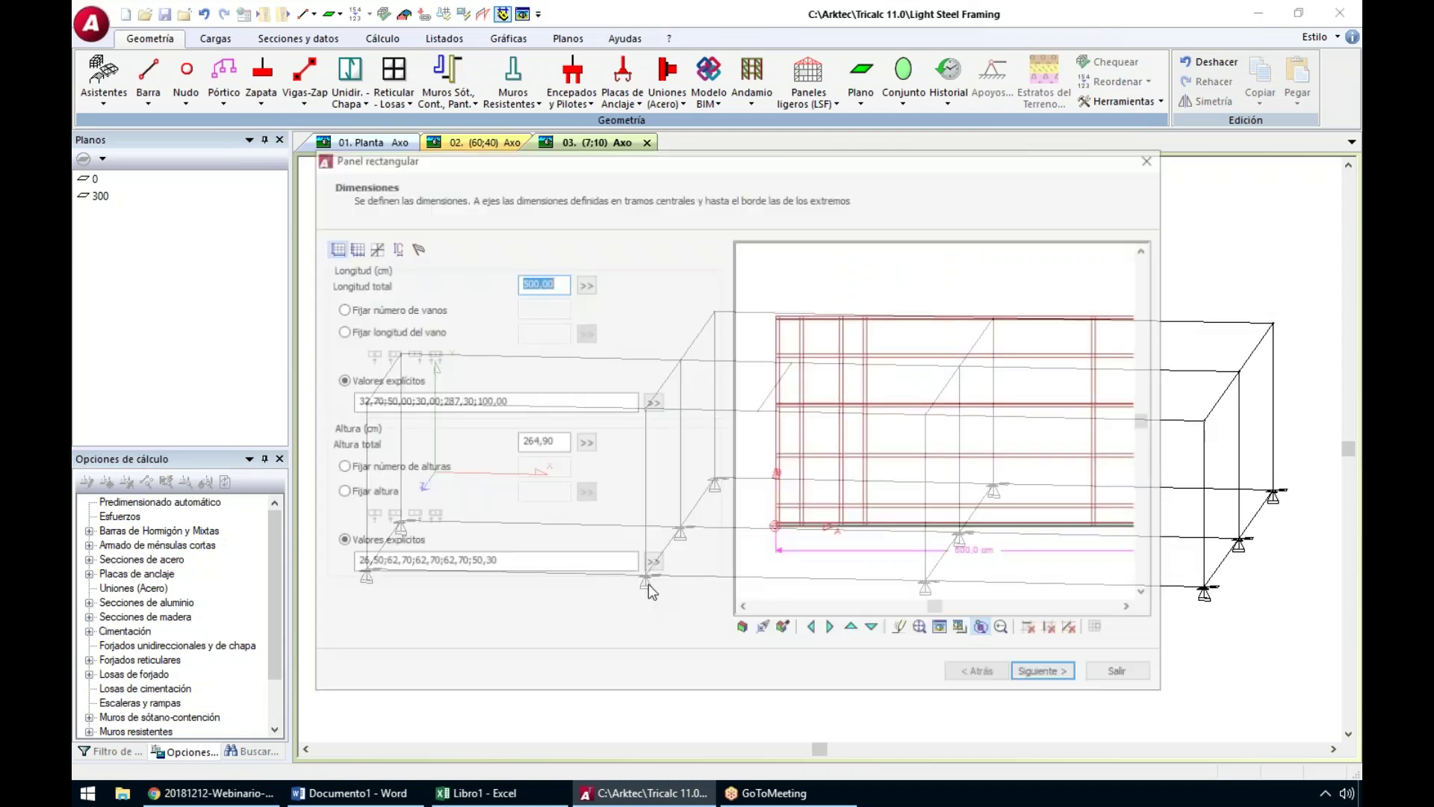
# Change the panel's total length to 300 cm and set it back to 500 cm
pyautogui.scroll(-3, 890, 485)
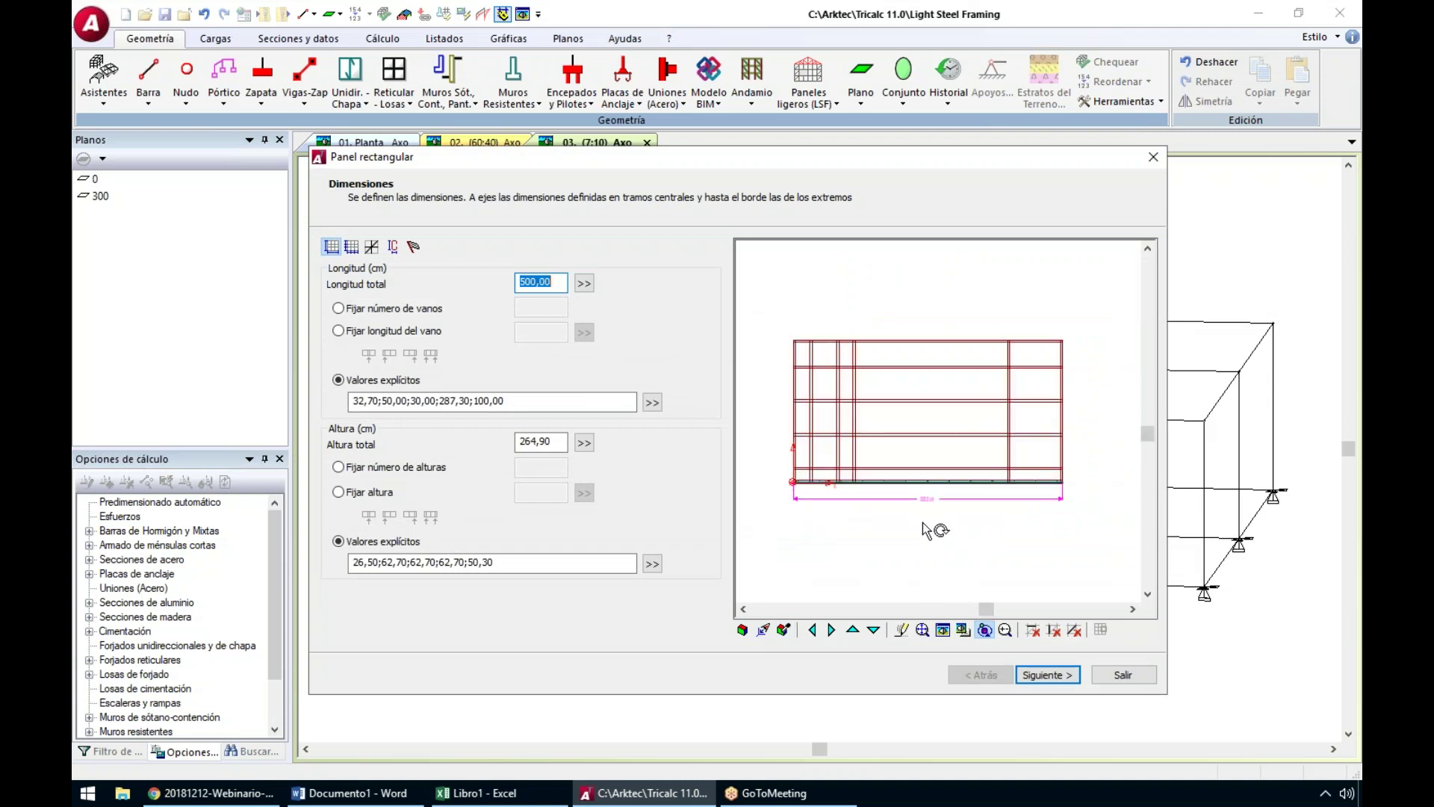
pyautogui.scroll(3, 932, 496)
pyautogui.scroll(-2, 937, 467)
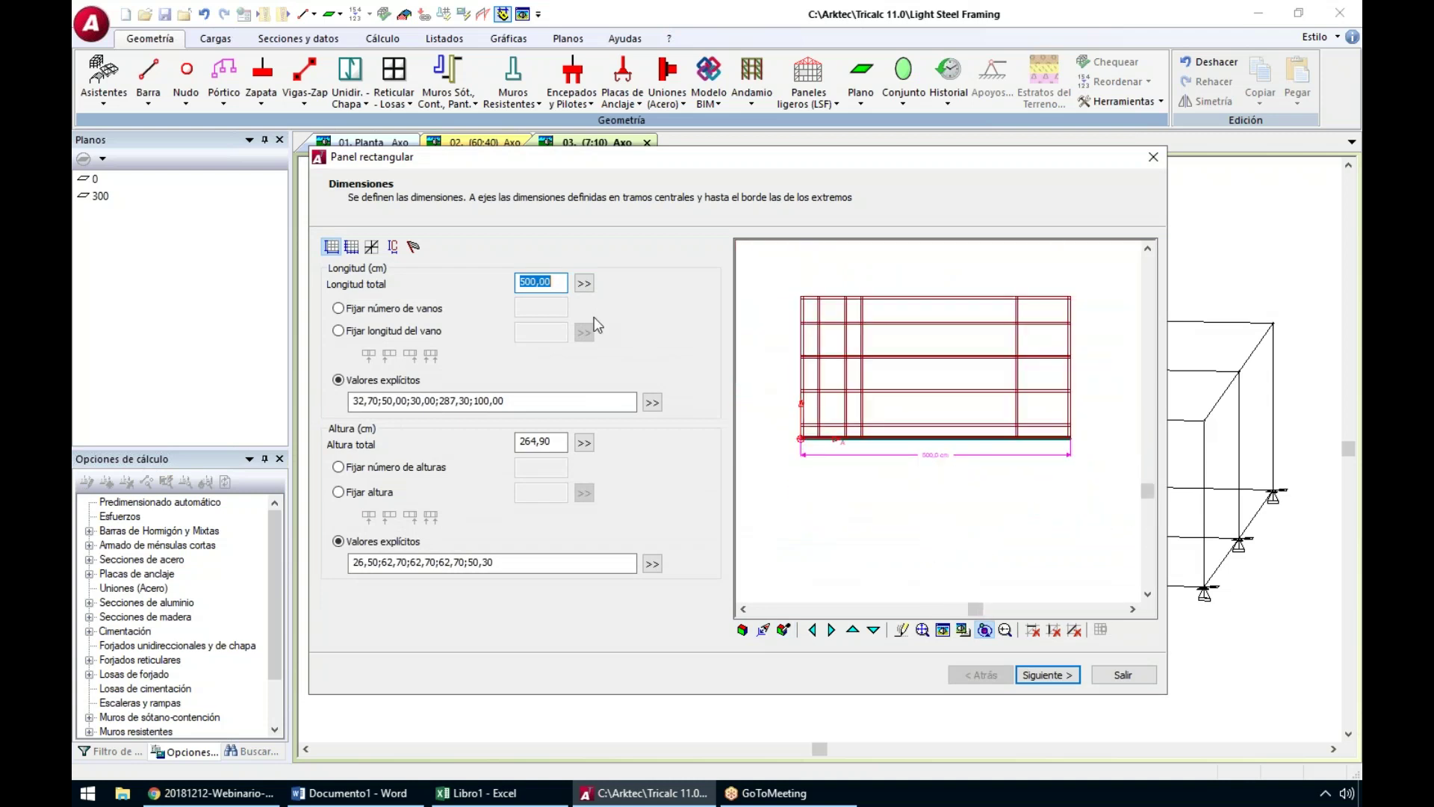
pyautogui.write('300')
pyautogui.press('Tab')
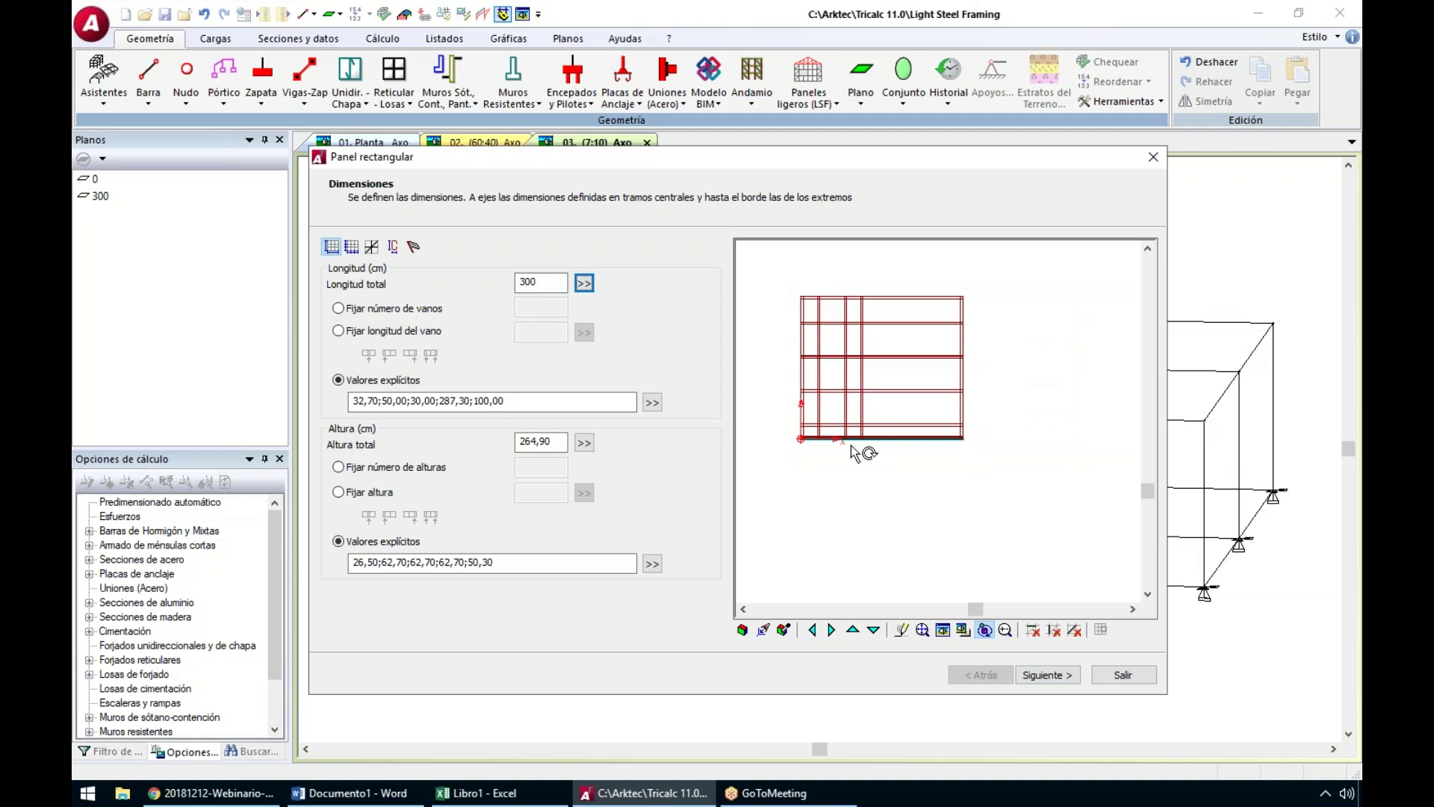
pyautogui.scroll(3, 859, 448)
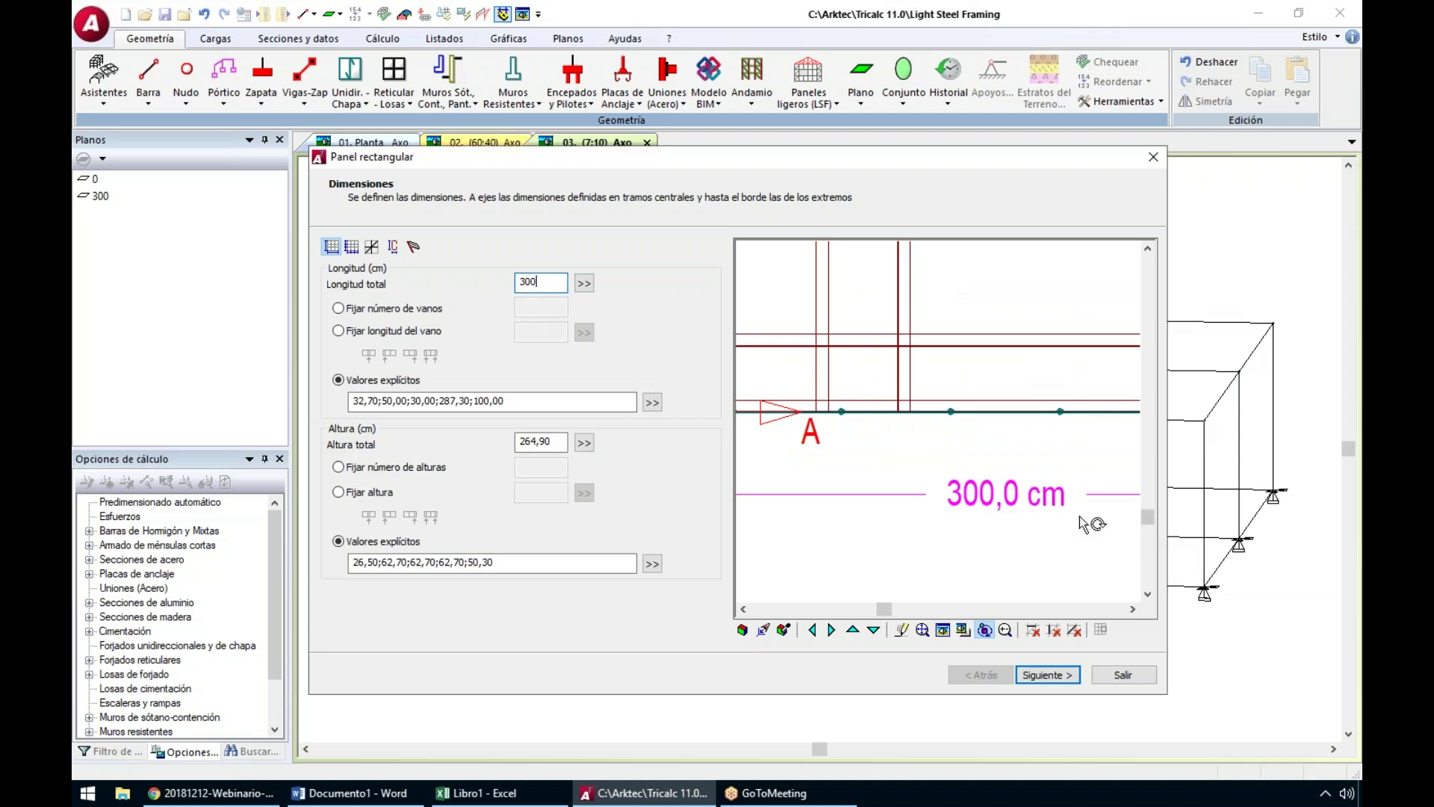
pyautogui.doubleClick(543, 281)
pyautogui.write('500')
pyautogui.press('Tab')
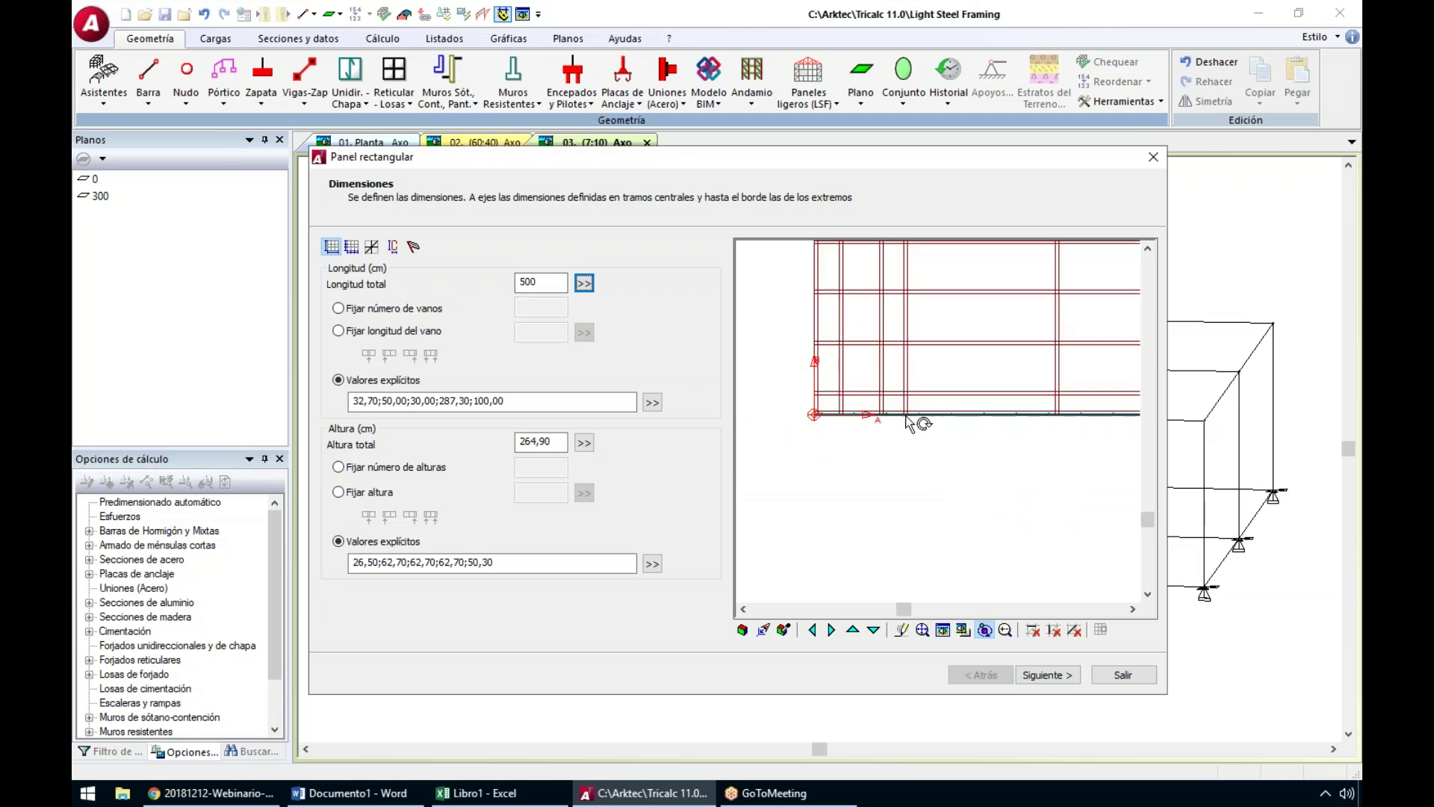
pyautogui.scroll(-3, 906, 414)
pyautogui.scroll(2, 1000, 374)
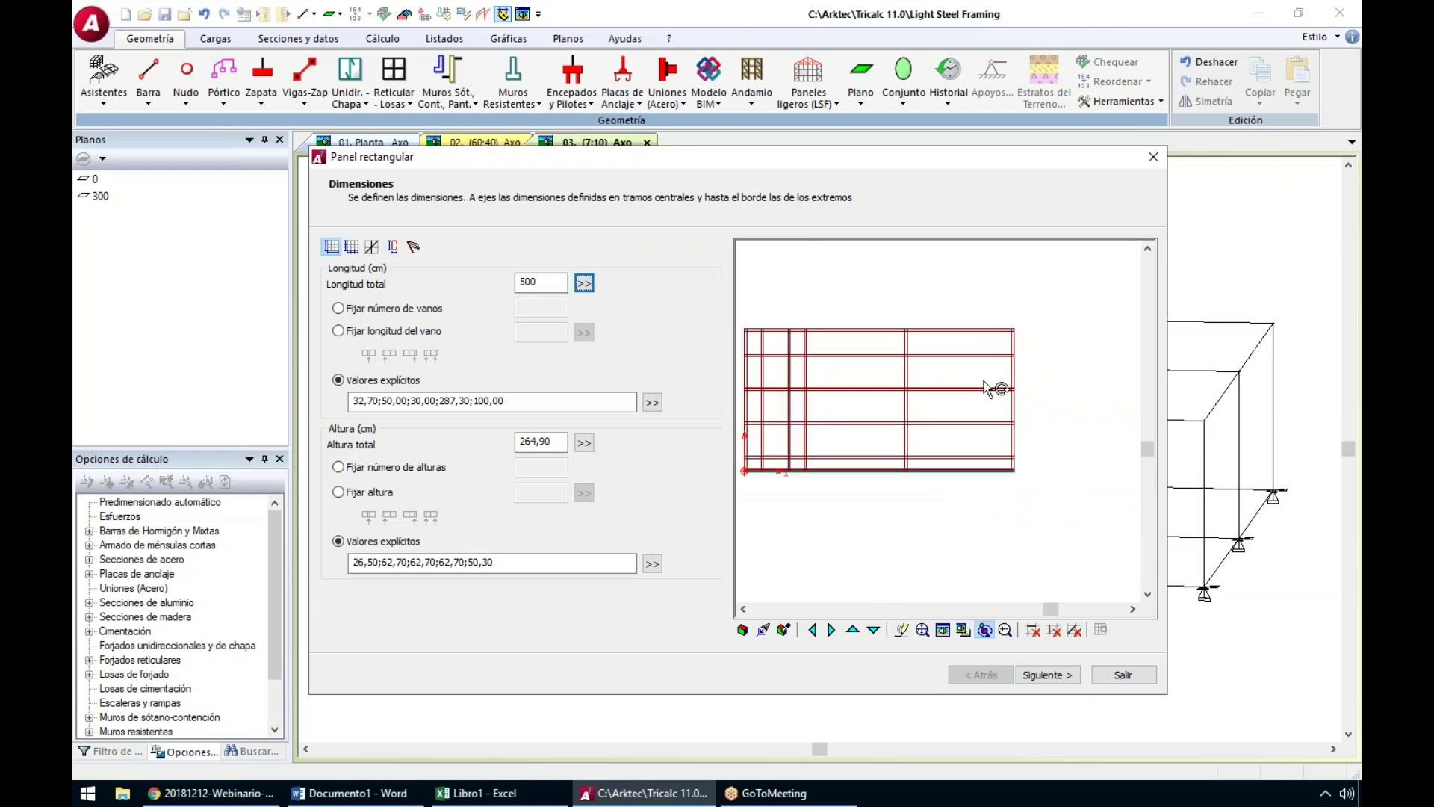
# Set the panel's total height to 300 cm by picking the base and top nodes of the front corner column
pyautogui.click(555, 440)
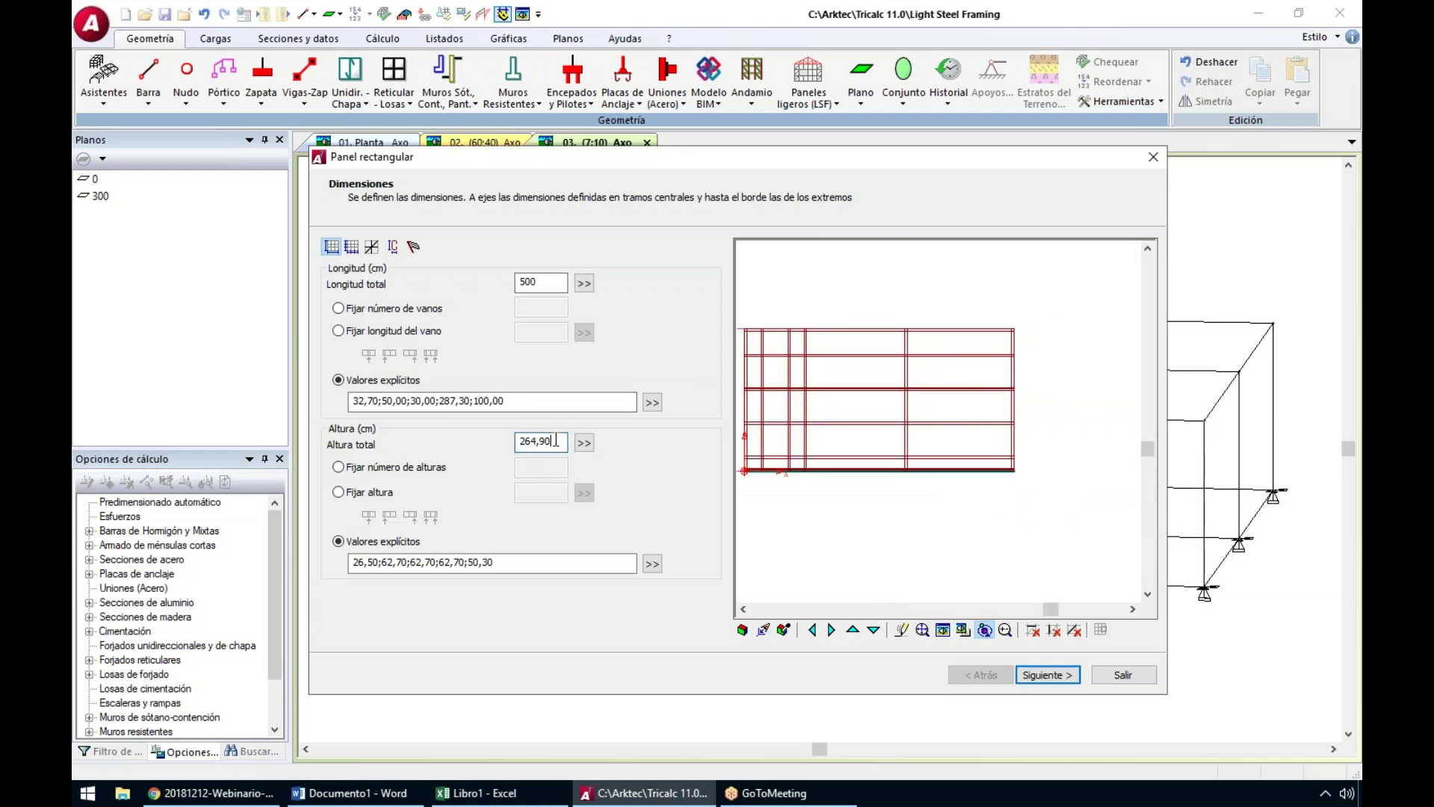
pyautogui.moveTo(556, 441); pyautogui.dragTo(481, 441)
pyautogui.click(585, 443)
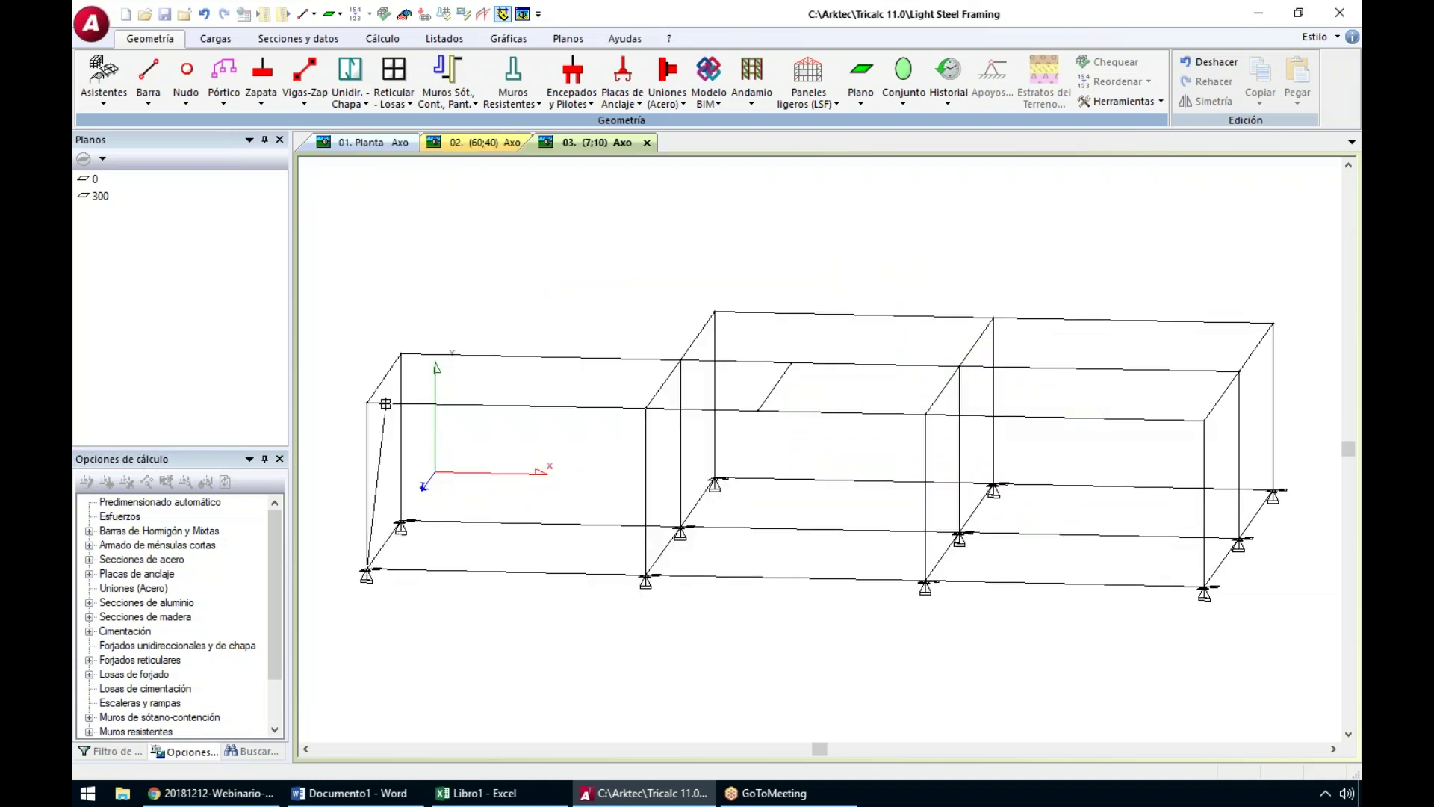
pyautogui.click(370, 543)
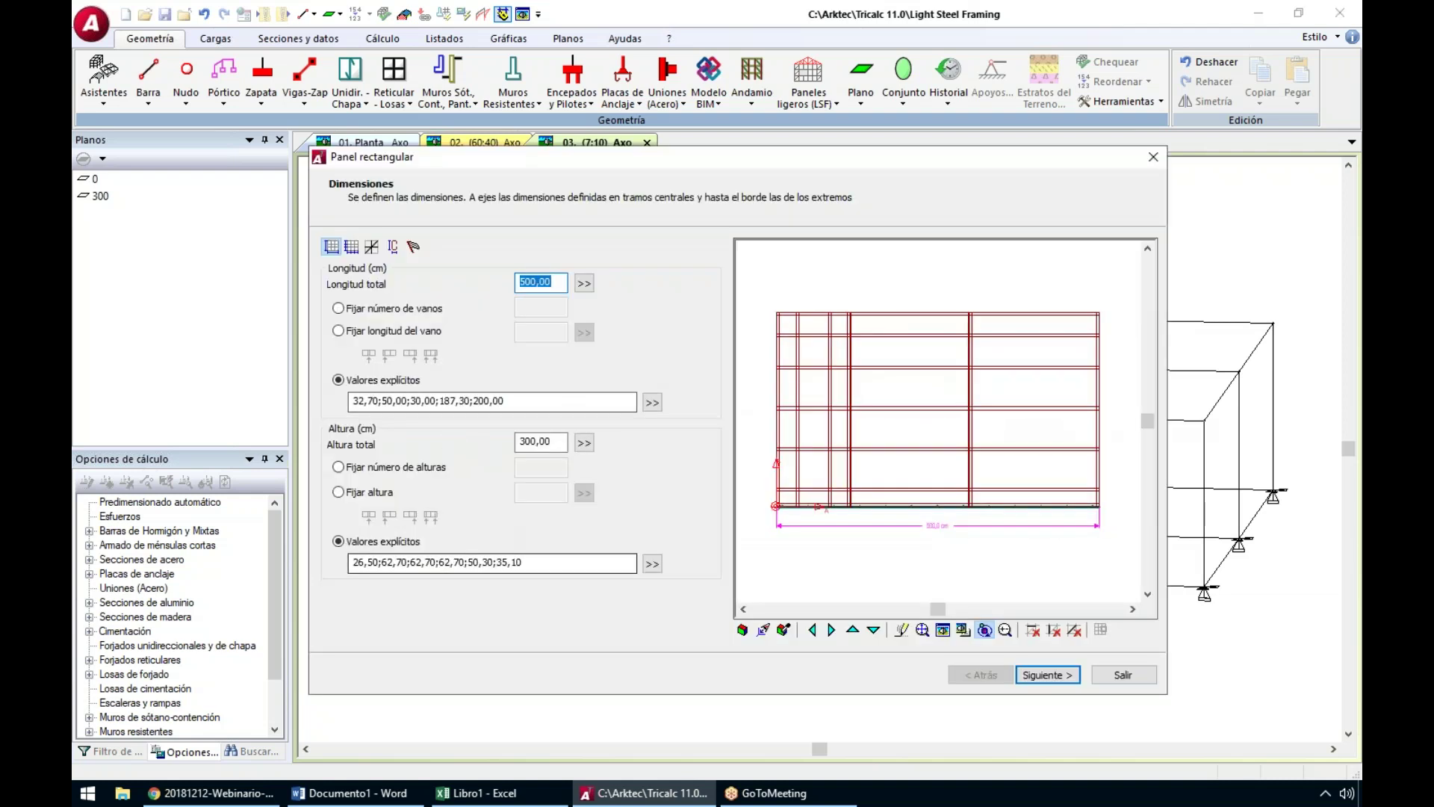
pyautogui.click(561, 441)
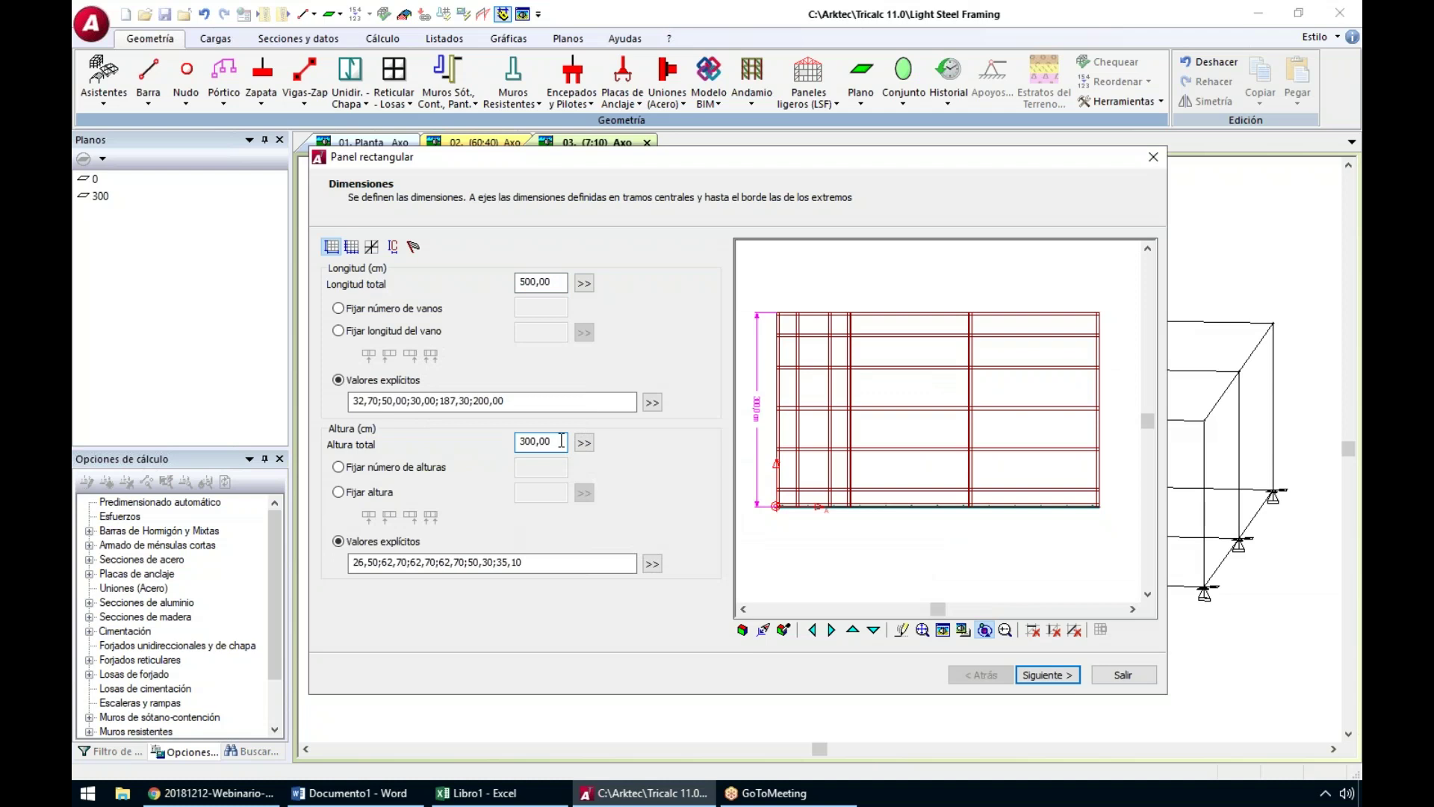
# Replace the explicit bay lengths with a fixed number of 8 equal bays along the panel's length
pyautogui.click(527, 403)
pyautogui.moveTo(526, 403); pyautogui.dragTo(349, 403)
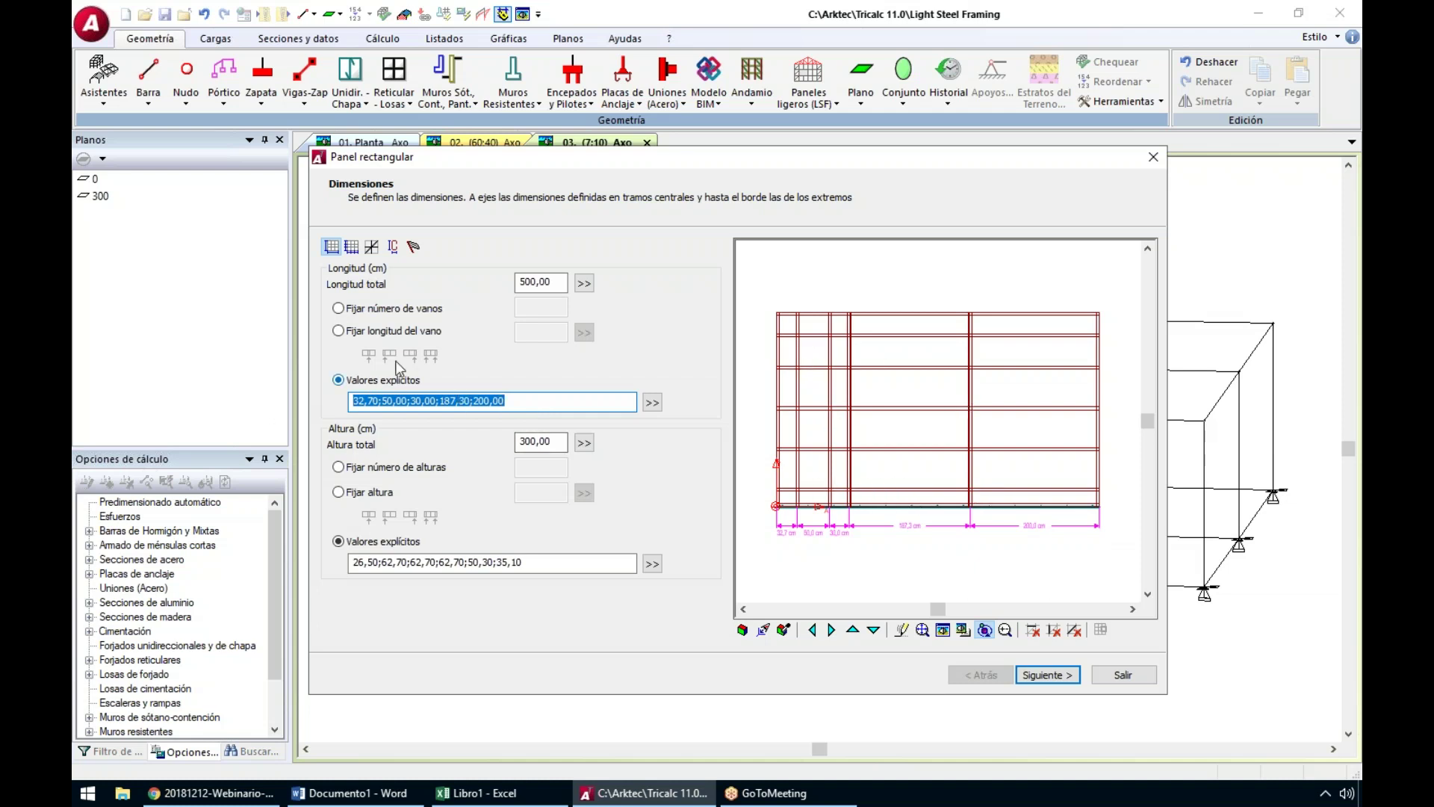
pyautogui.click(358, 309)
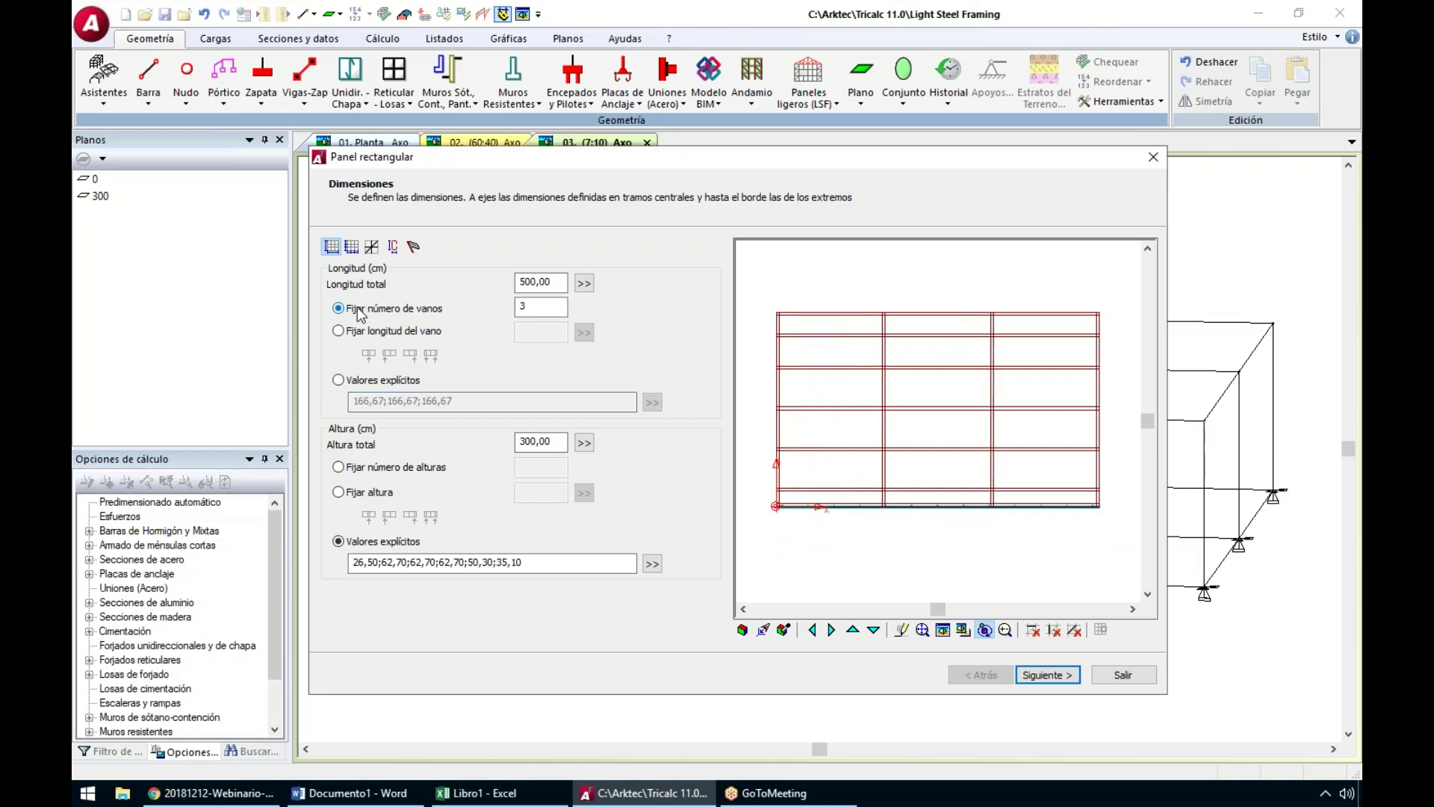
pyautogui.moveTo(545, 307); pyautogui.dragTo(409, 300)
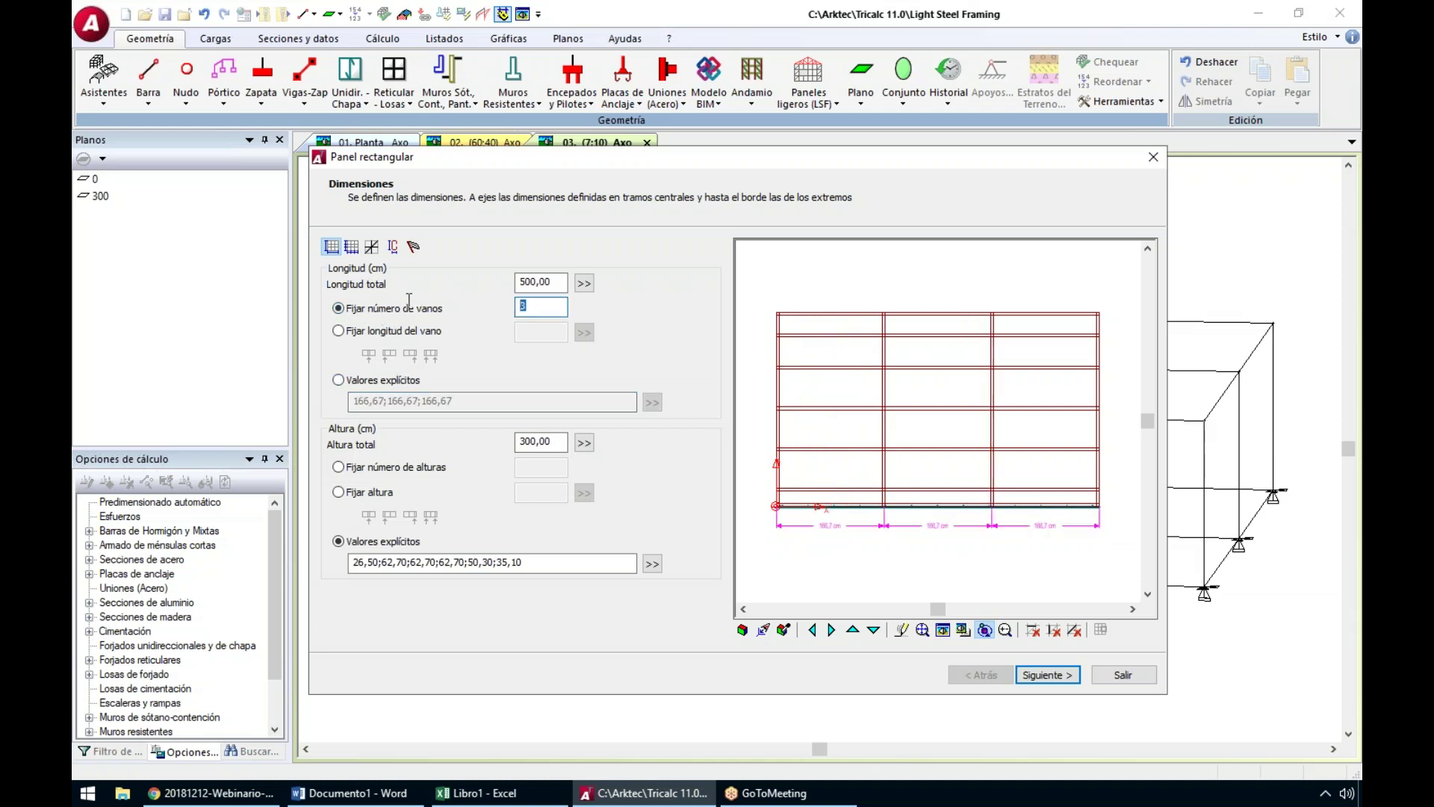
pyautogui.write('8')
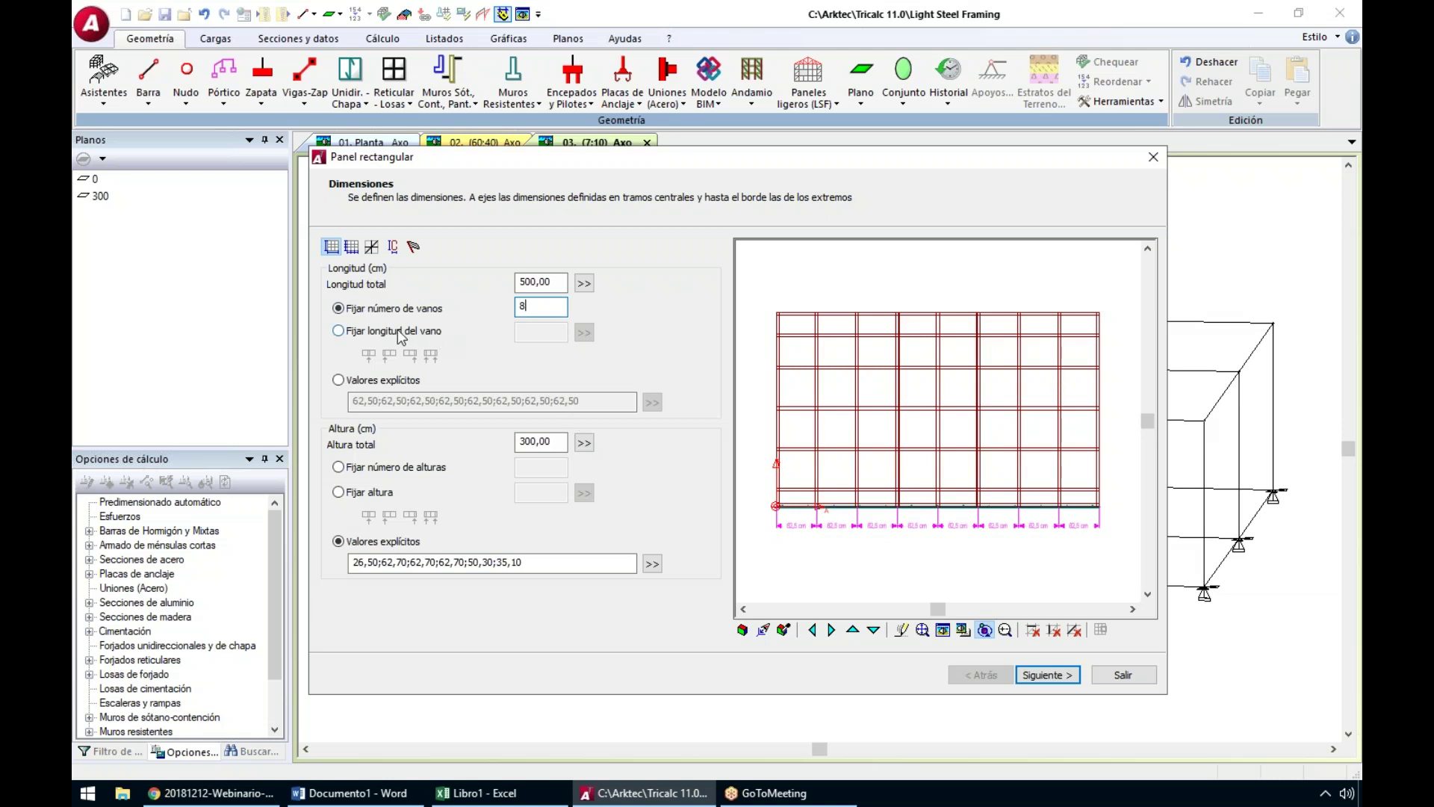
pyautogui.scroll(3, 763, 550)
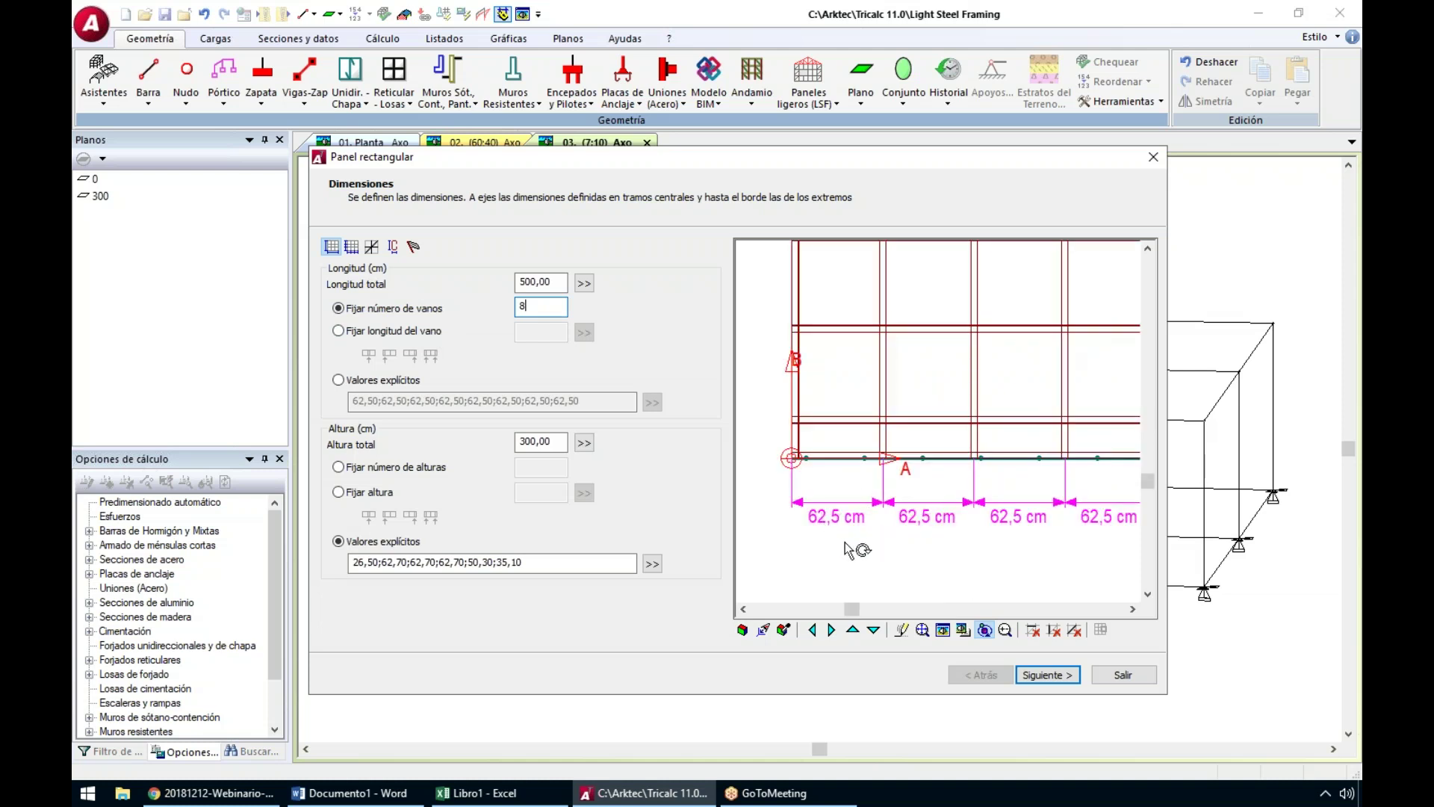
# Divide the panel's length by a fixed bay length of 70 cm and inspect the central bays in the preview
pyautogui.click(422, 332)
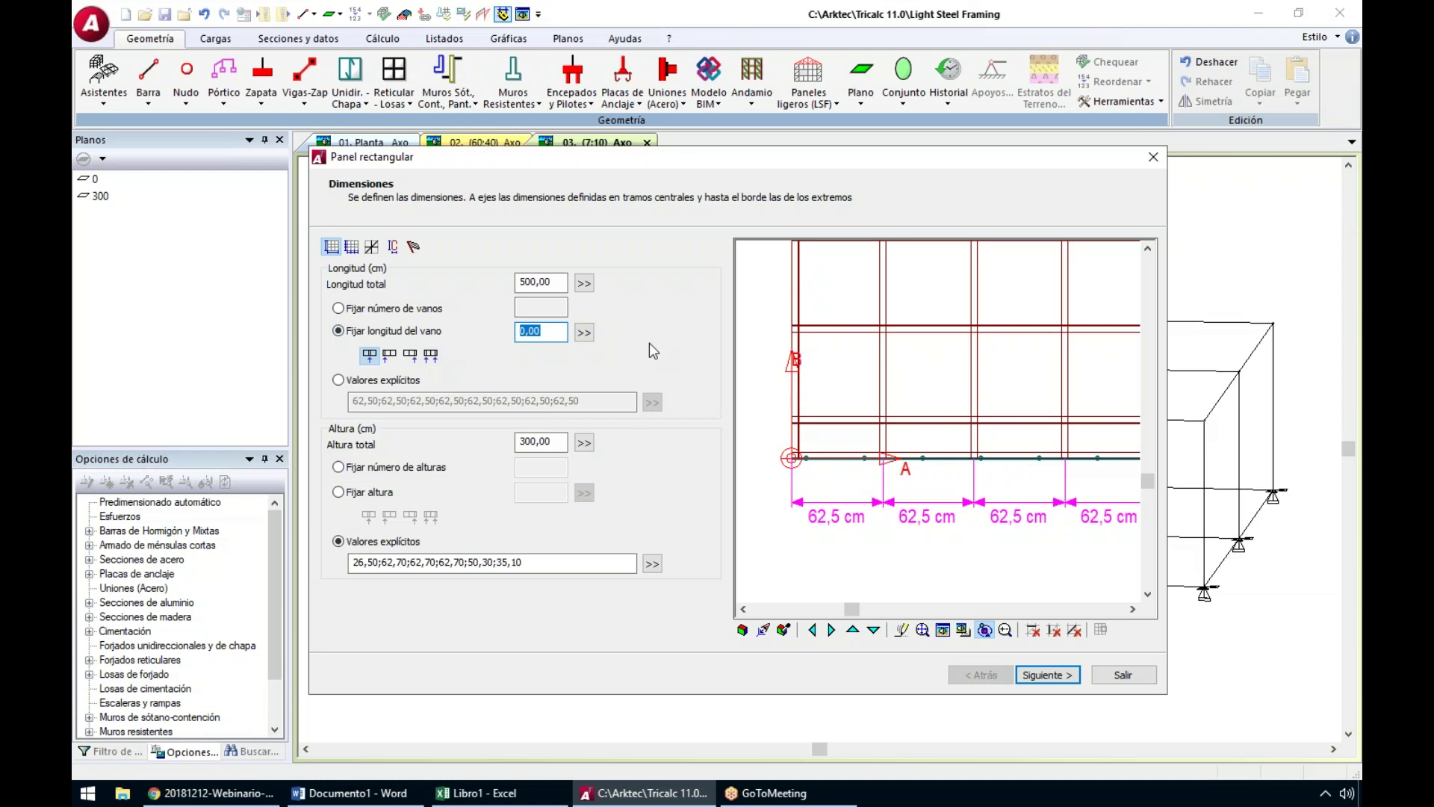
pyautogui.write('70')
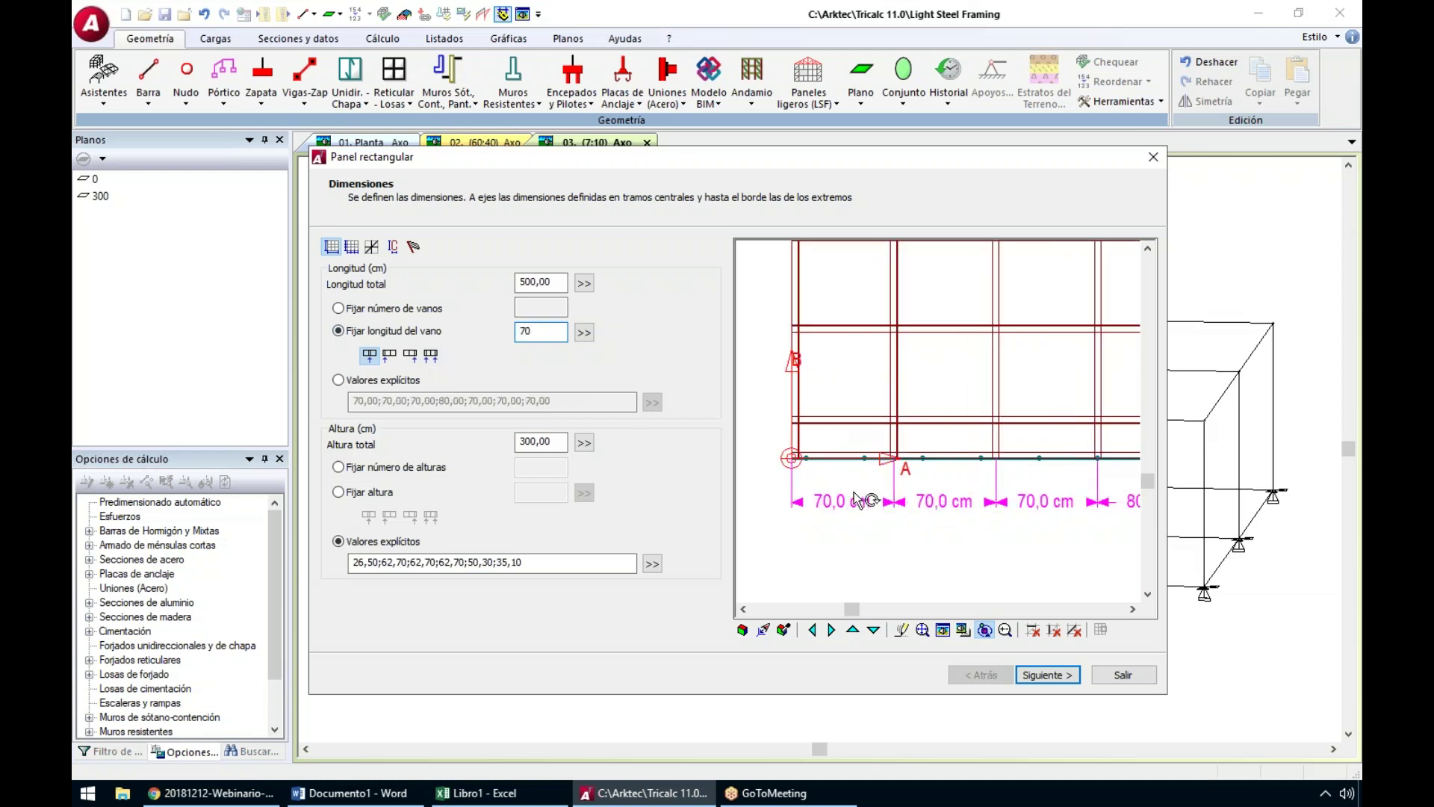
pyautogui.click(1133, 610)
pyautogui.click(1133, 609)
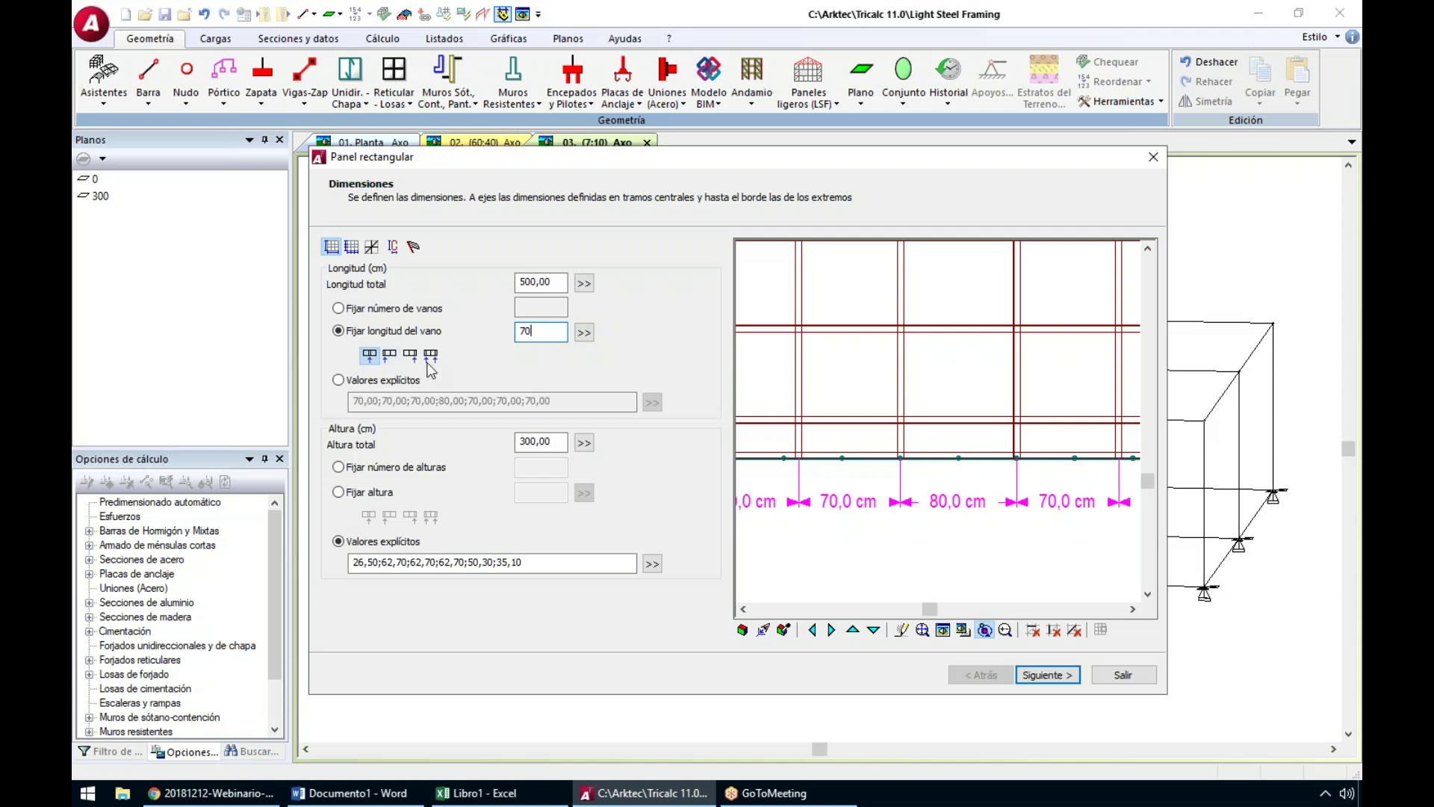
# Assign the leftover length of the 70 cm bay division to the first bay and check it in the preview
pyautogui.click(390, 355)
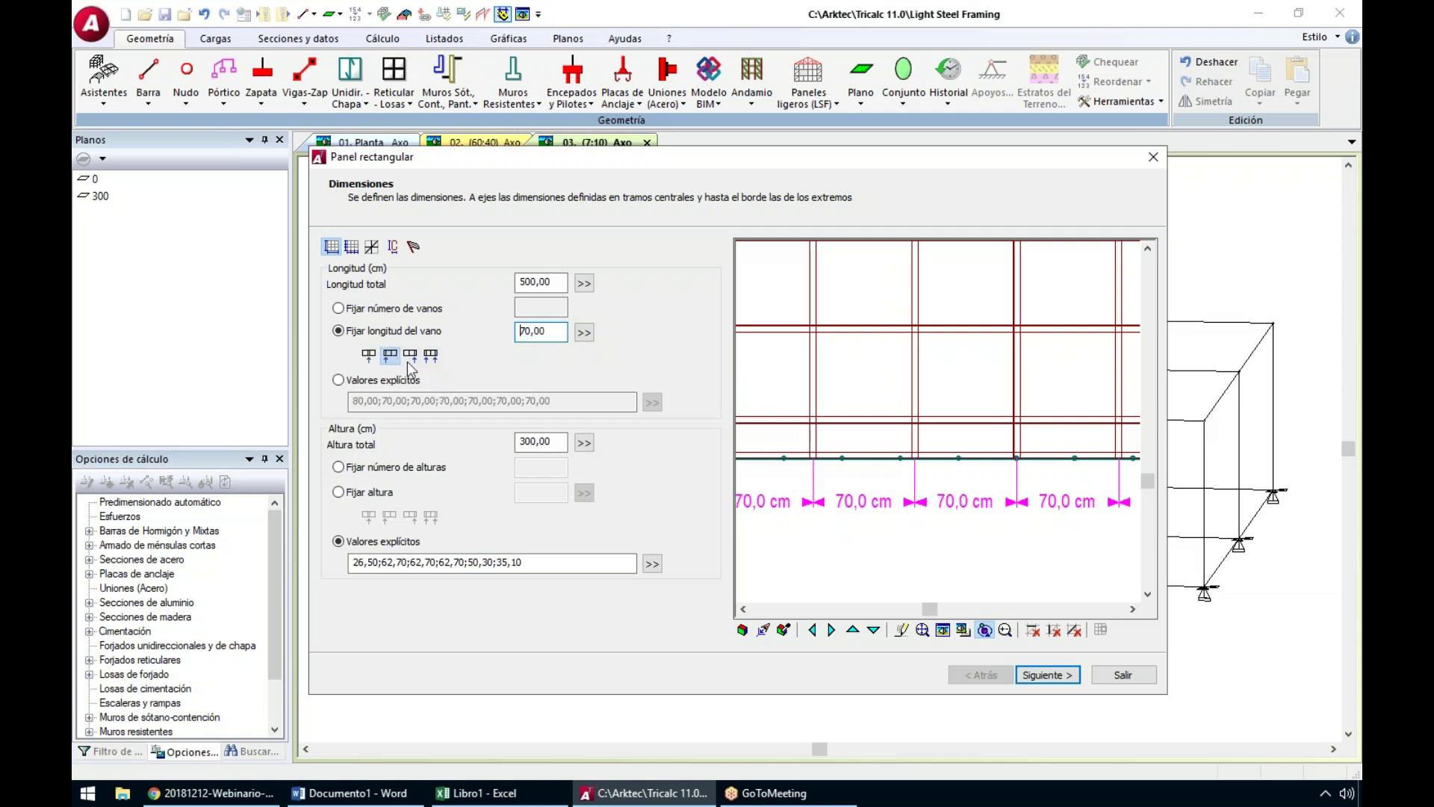
pyautogui.click(788, 611)
pyautogui.scroll(-2, 963, 515)
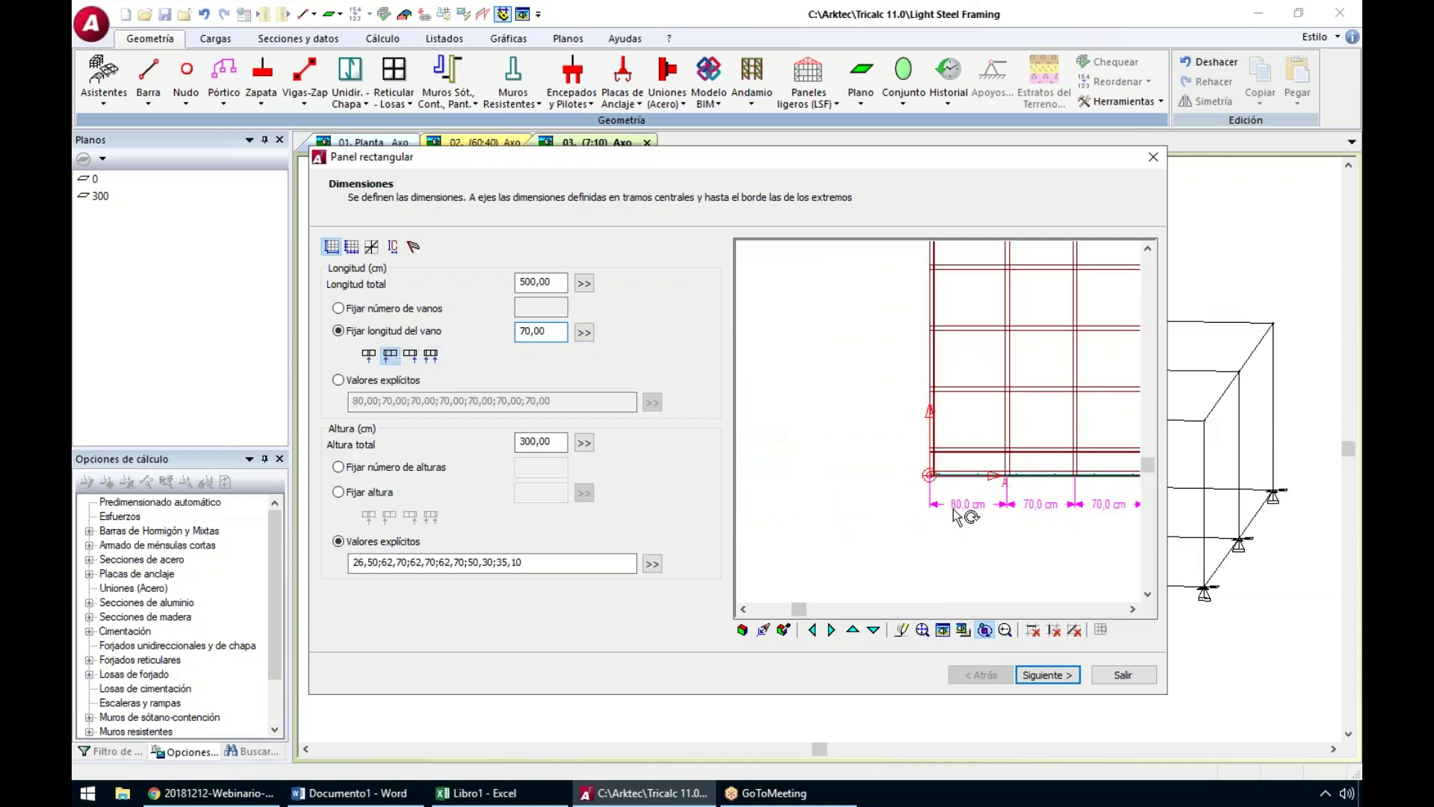
# Distribute the leftover length of the 70 cm bay division between both end bays and check the preview
pyautogui.click(431, 355)
pyautogui.scroll(2, 854, 487)
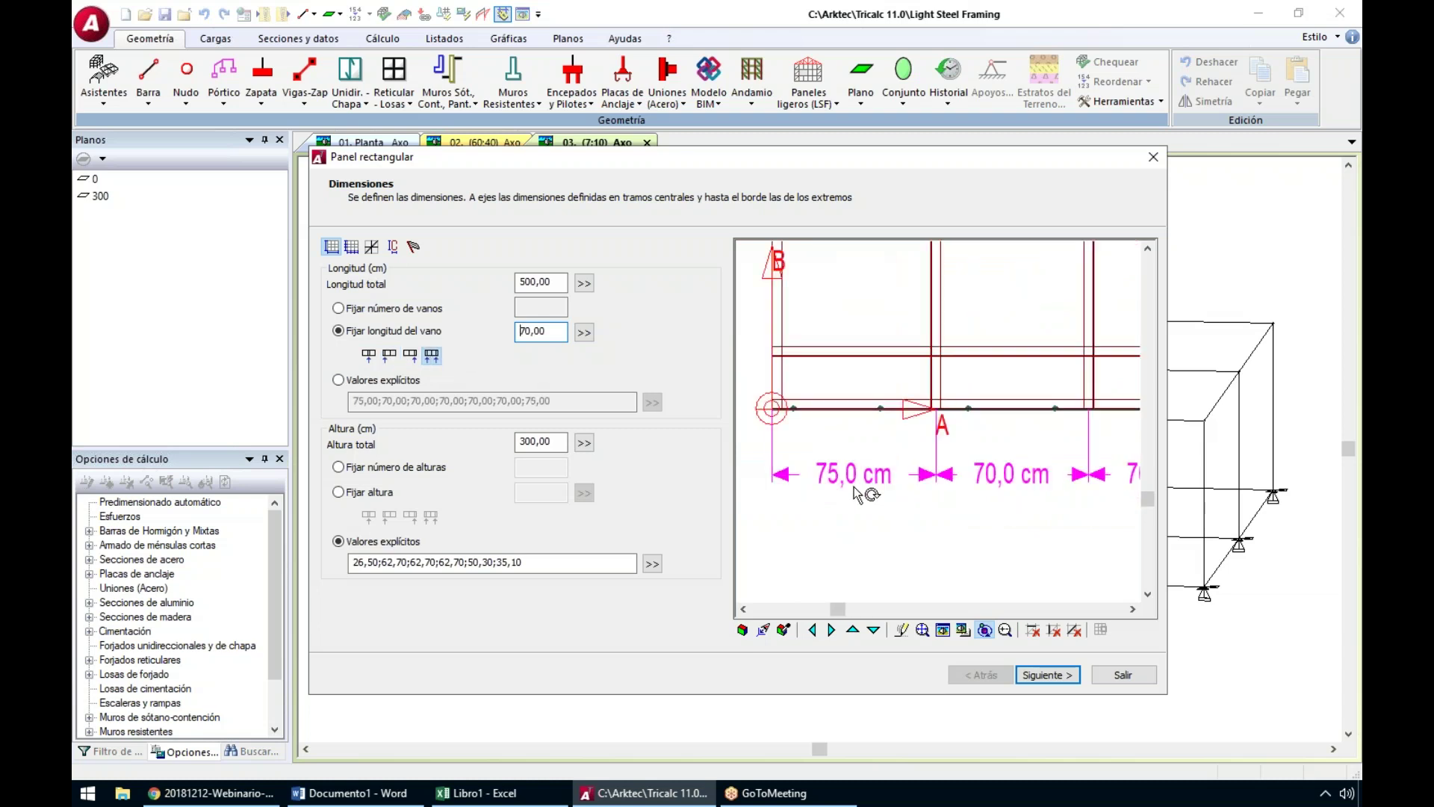
pyautogui.scroll(-2, 850, 491)
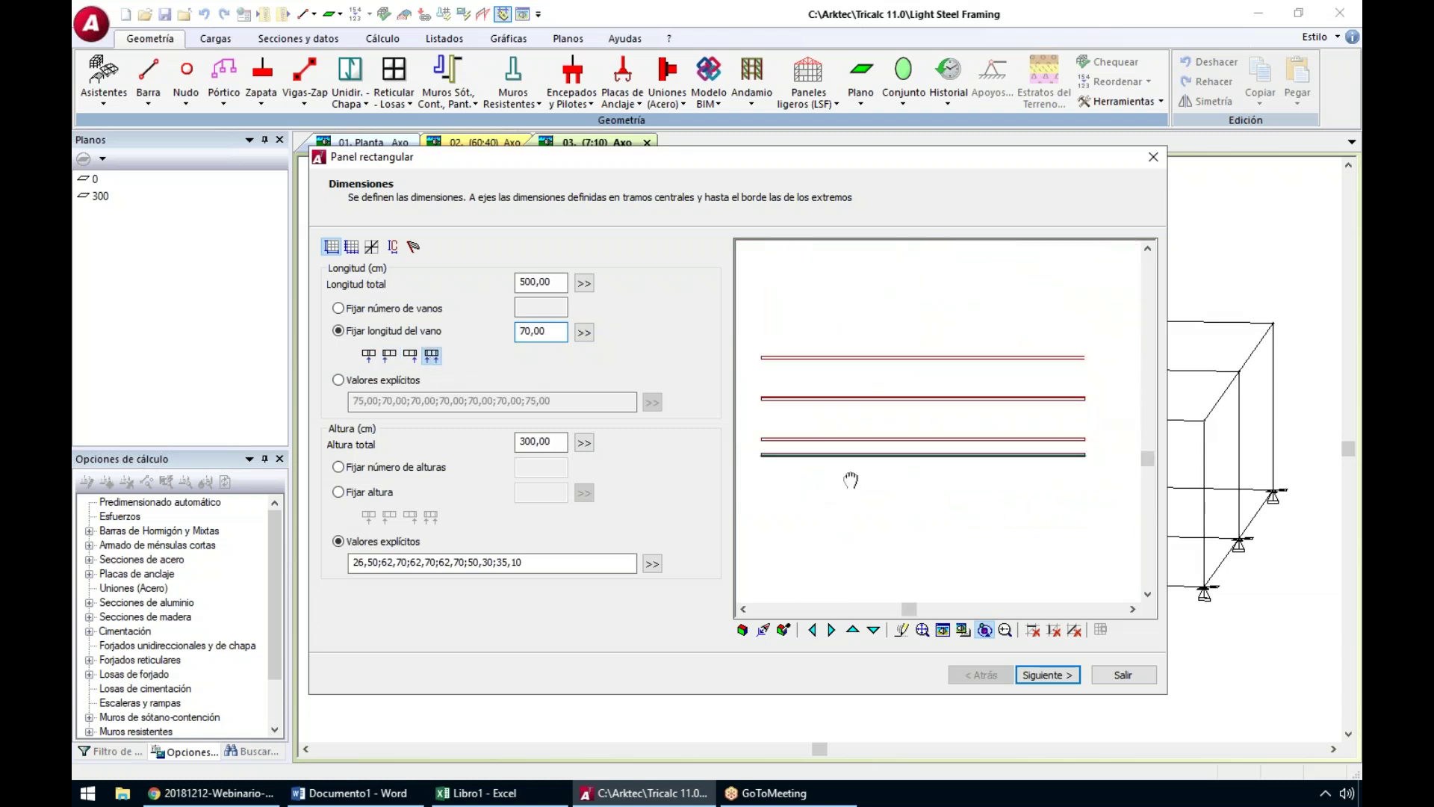
pyautogui.scroll(4, 851, 482)
pyautogui.scroll(-3, 850, 489)
pyautogui.moveTo(846, 486); pyautogui.dragTo(1047, 531, button='middle')
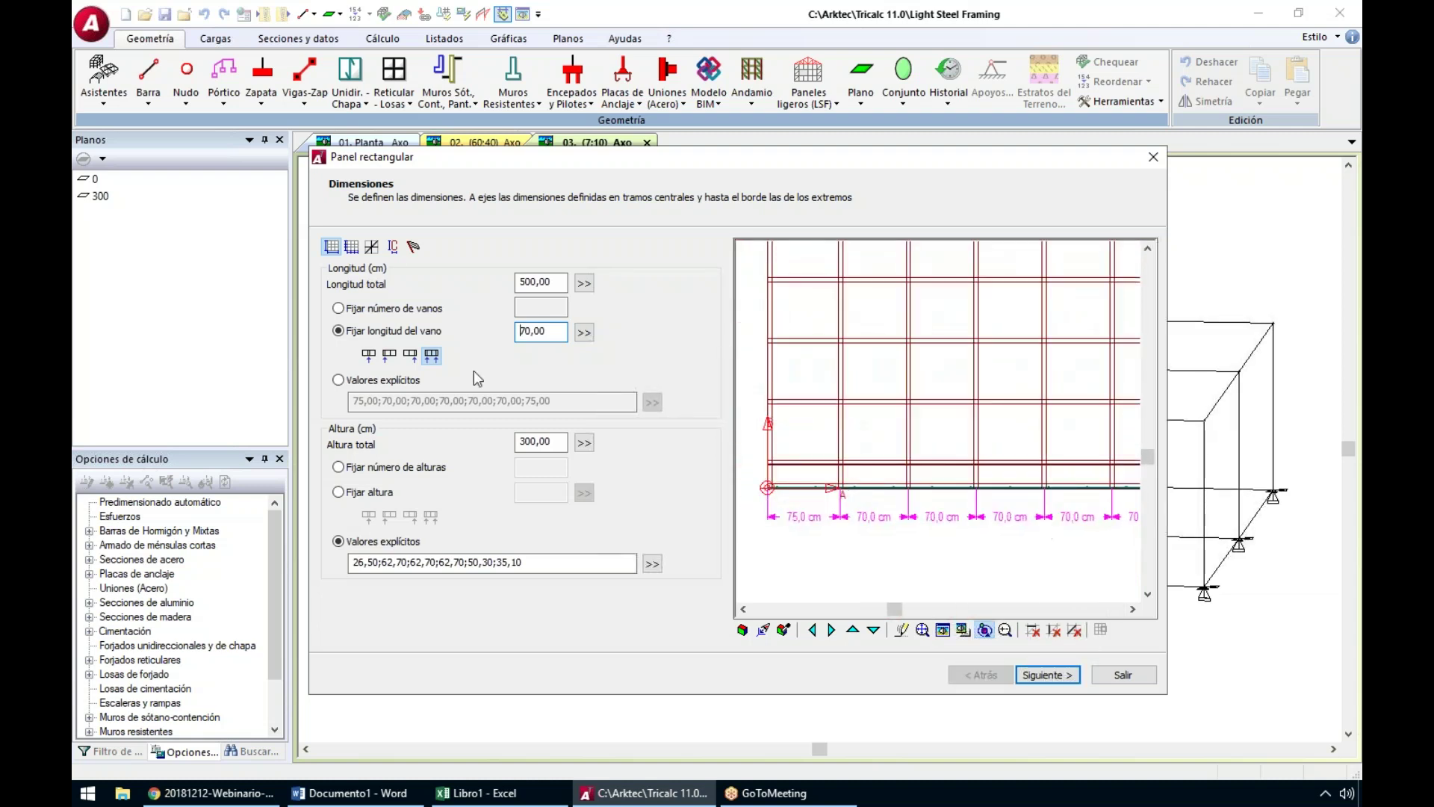
# Return the panel's length division to a fixed number of 8 bays
pyautogui.doubleClick(552, 334)
pyautogui.click(410, 308)
pyautogui.click(545, 309)
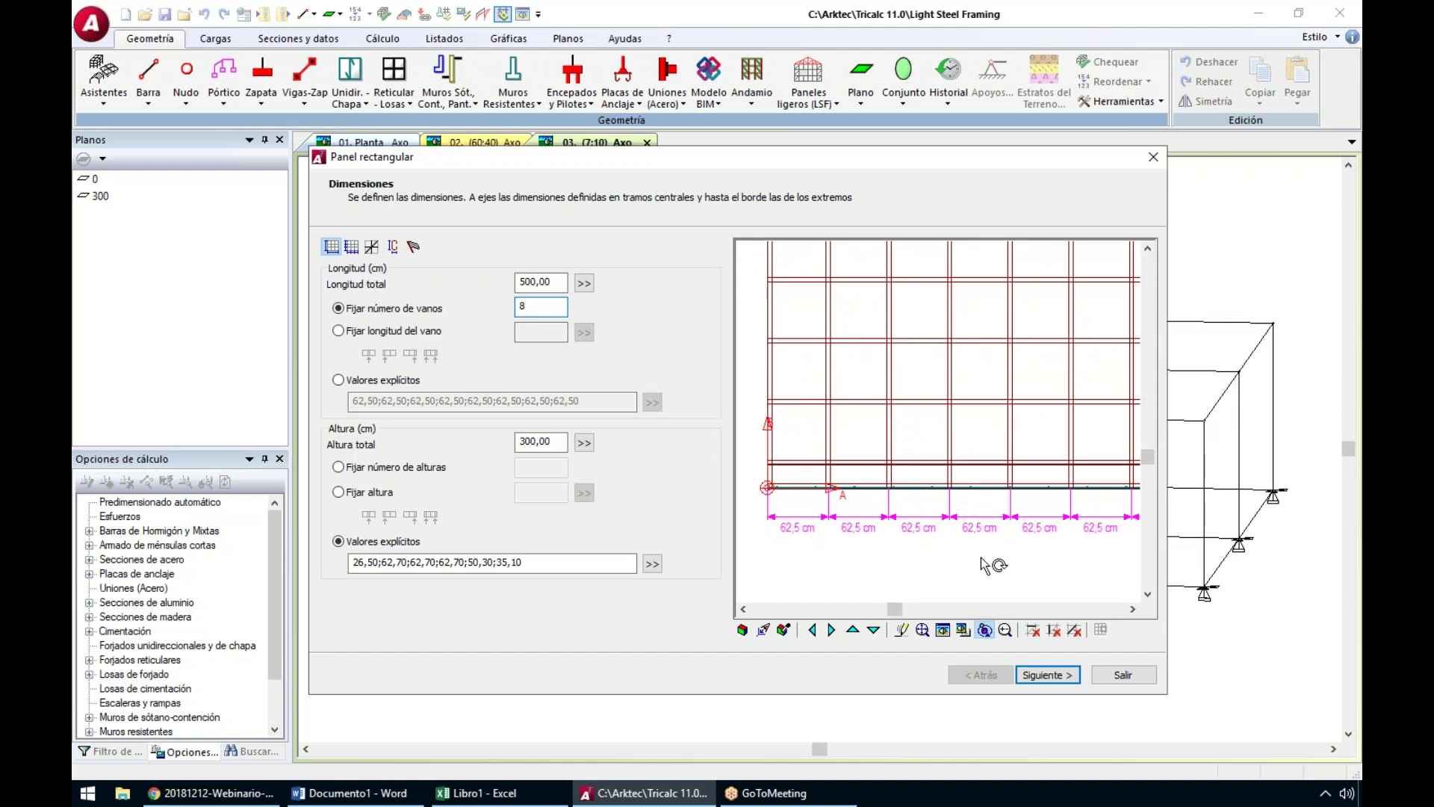
pyautogui.scroll(-2, 984, 565)
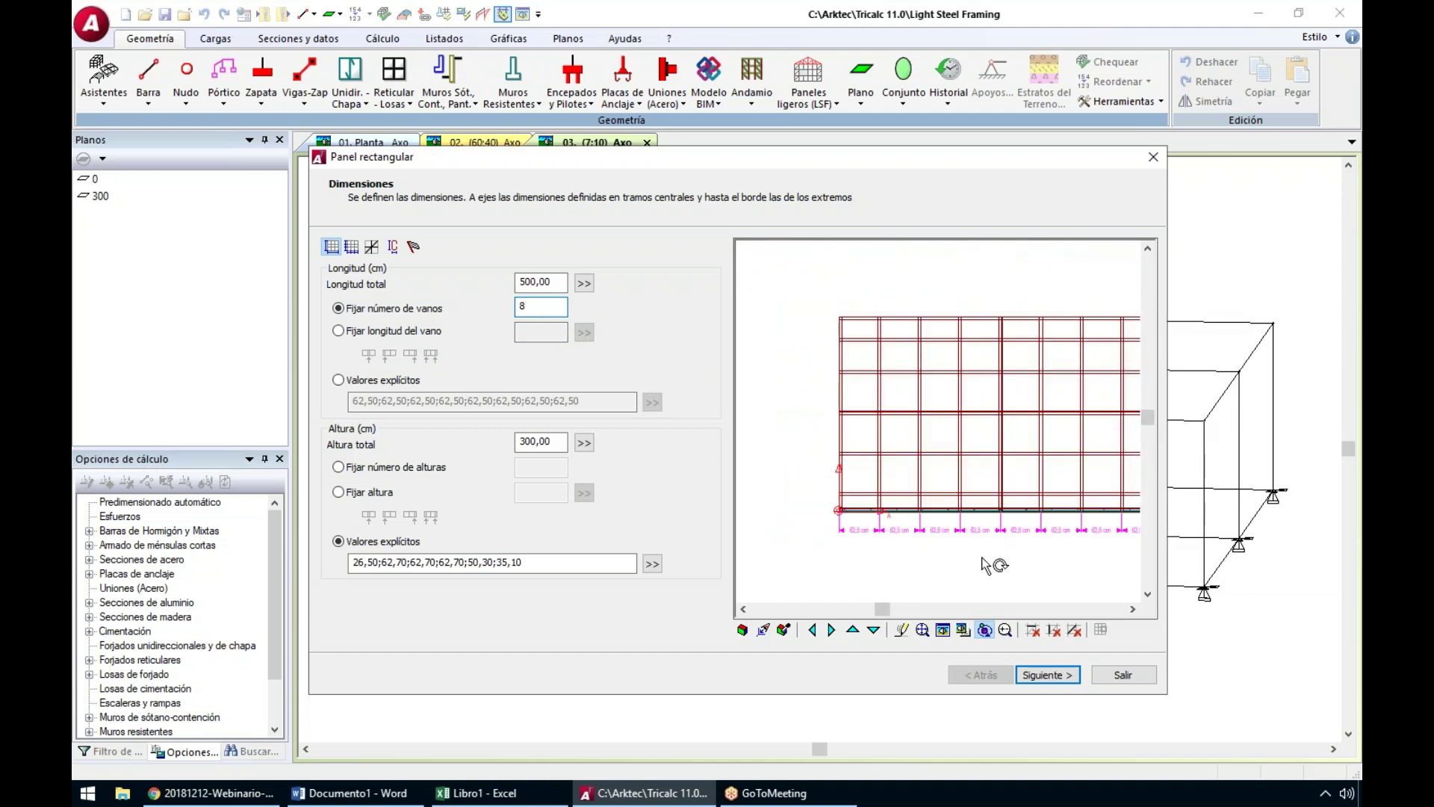
# Divide the panel's height into a fixed number of 5 equal heights
pyautogui.click(382, 469)
pyautogui.click(547, 468)
pyautogui.write('5')
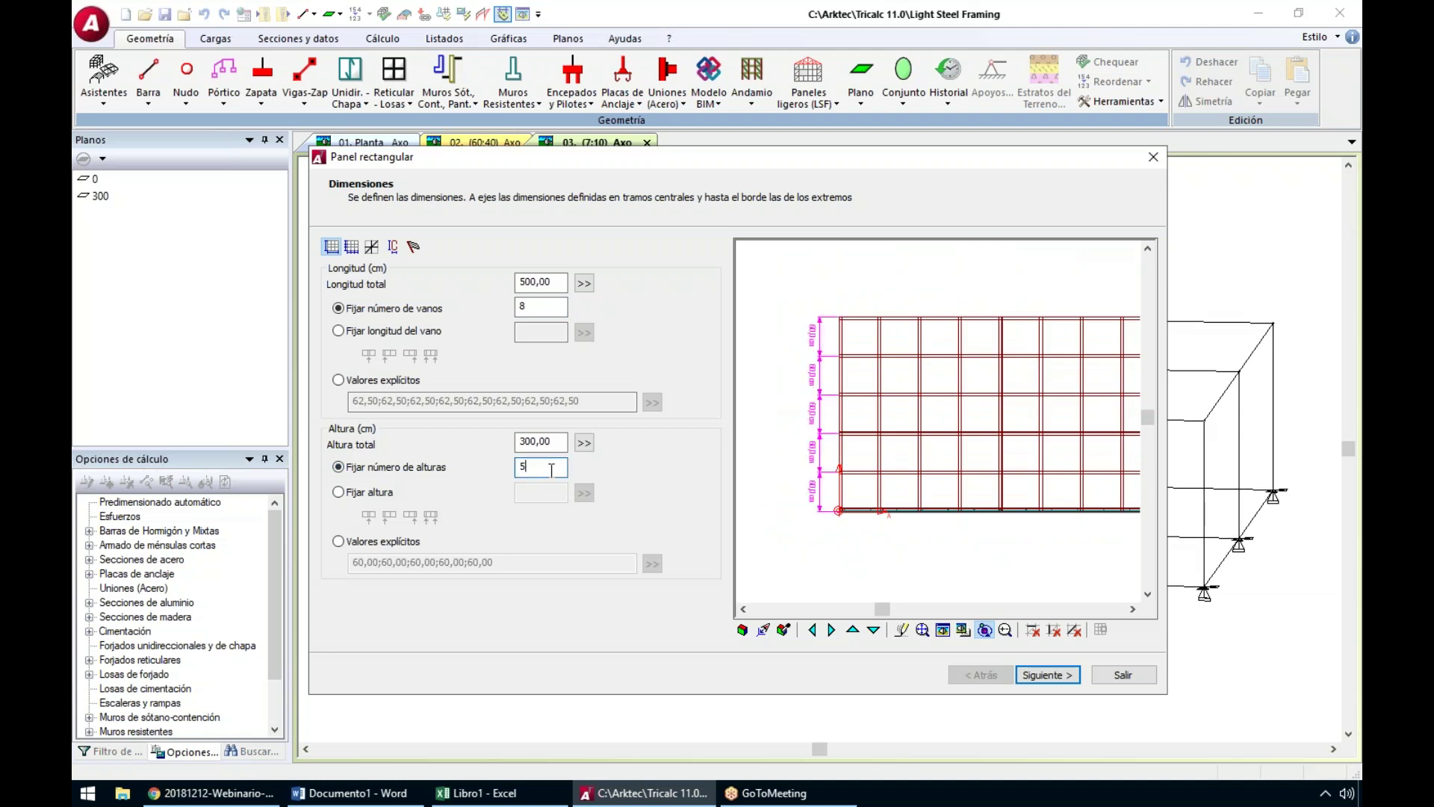
# Divide the panel's height by a fixed height of 120 cm, assigning the leftover to the uppermost row
pyautogui.click(366, 493)
pyautogui.click(552, 492)
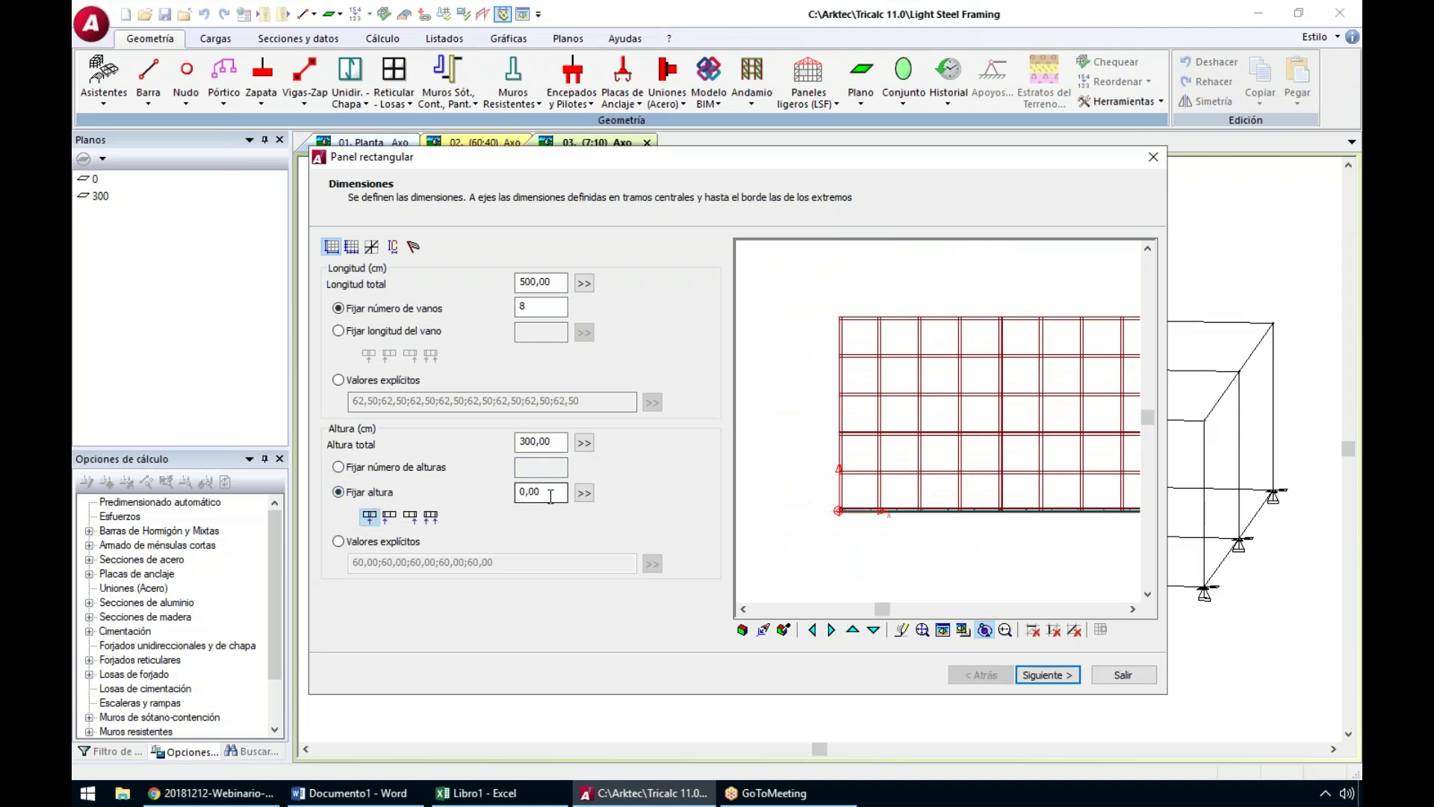
pyautogui.doubleClick(551, 494)
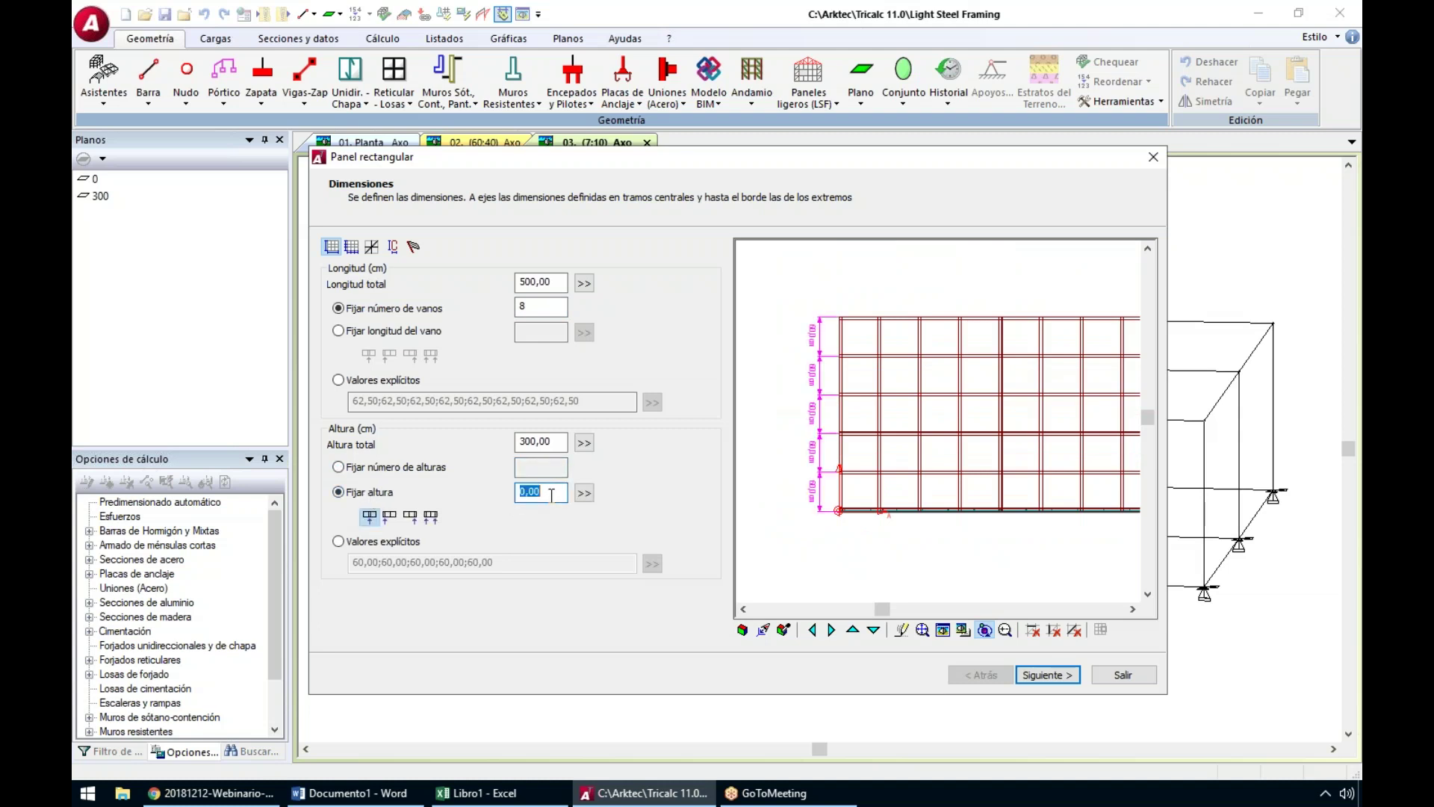
pyautogui.write('120')
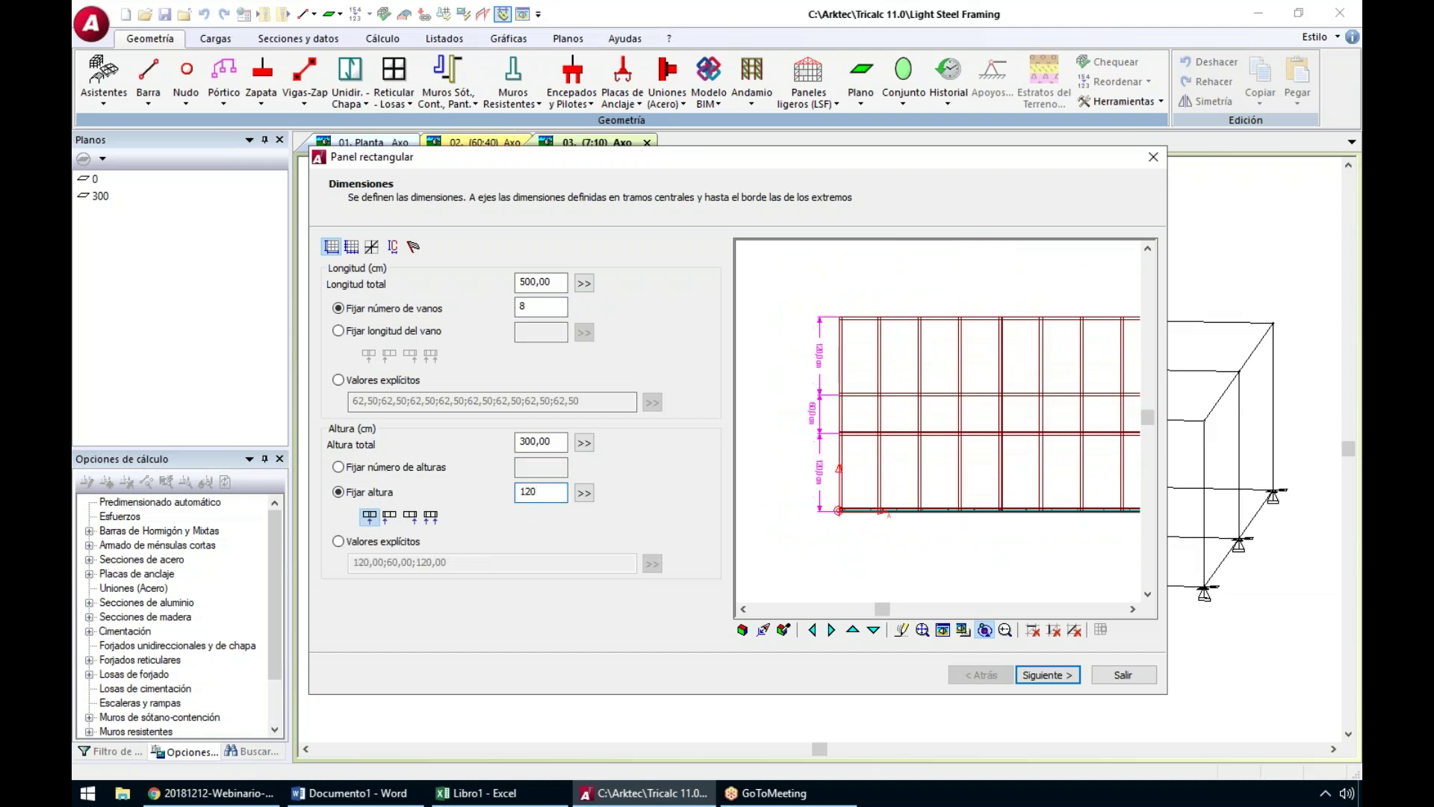
pyautogui.click(410, 516)
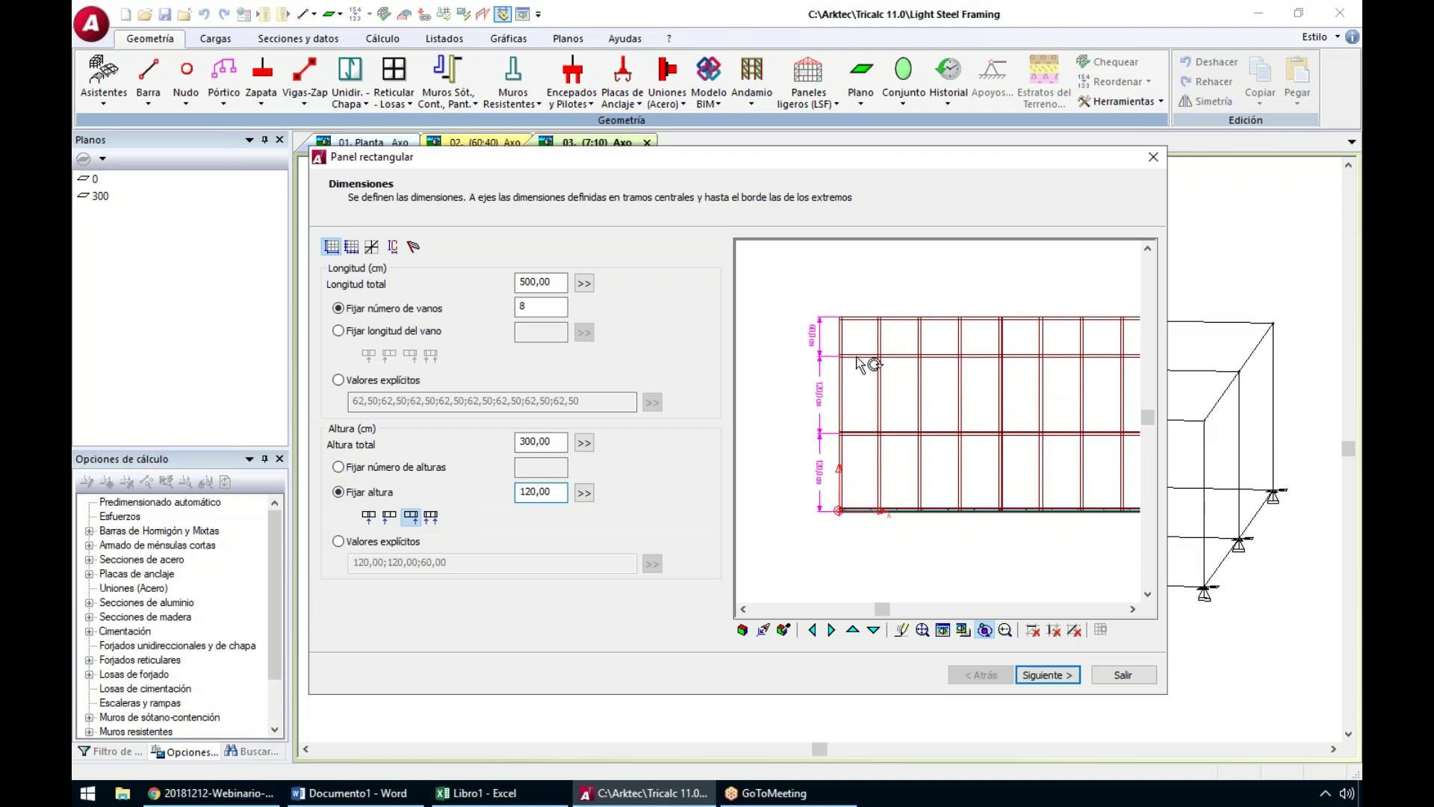
# Set explicit panel heights of 120, 80, 40 and 60 cm, splitting the middle 120 cm row in two
pyautogui.click(351, 544)
pyautogui.click(394, 564)
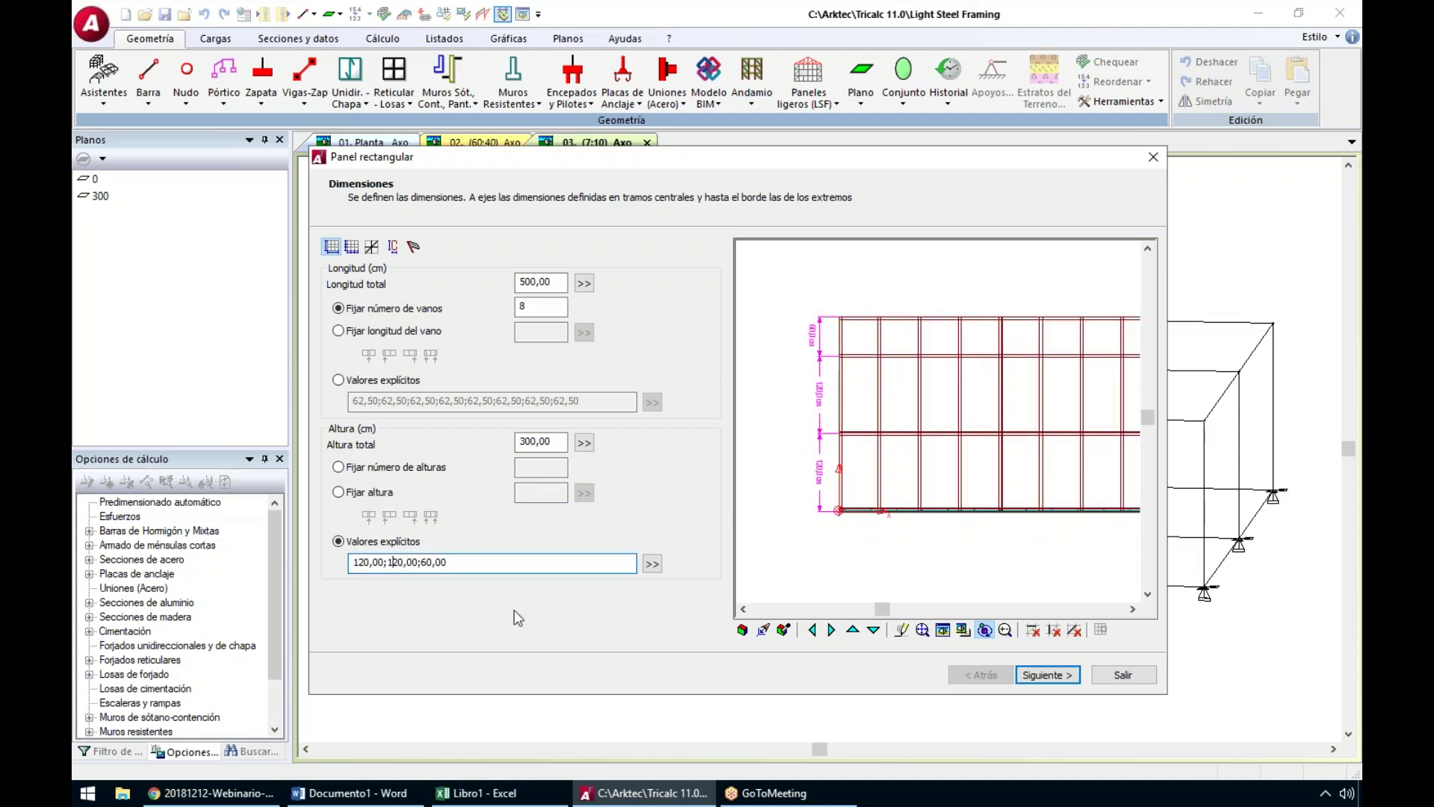
pyautogui.hotkey('shift', 'Right')
pyautogui.hotkey('shift', 'Right')
pyautogui.hotkey('shift', 'Right')
pyautogui.hotkey('shift', 'Right')
pyautogui.hotkey('shift', 'Right')
pyautogui.hotkey('shift', 'Right')
pyautogui.write('80')
pyautogui.press('Right')
pyautogui.write('40')
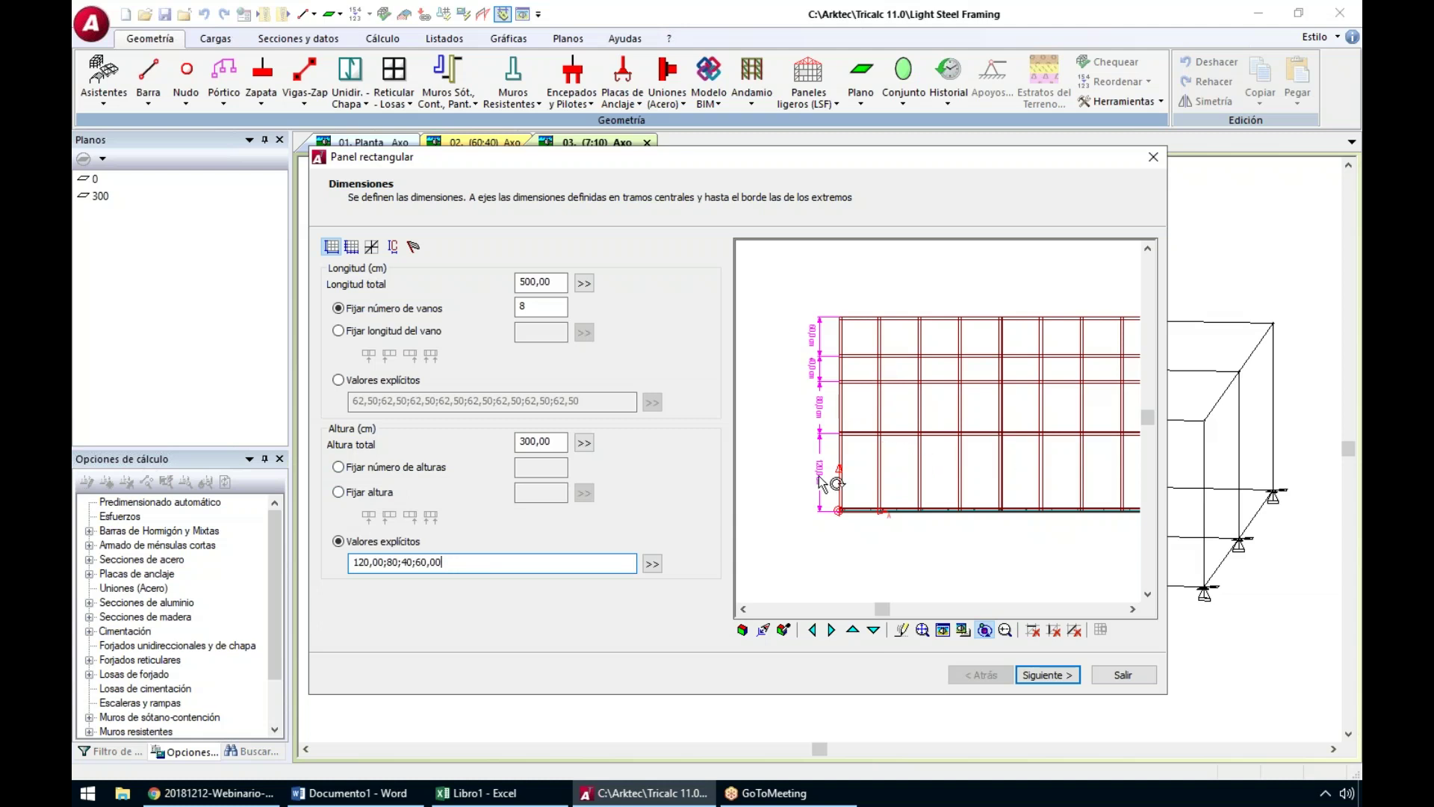
# Return the height division to a fixed number of 5 heights and continue to the individual bay dimensions
pyautogui.click(367, 493)
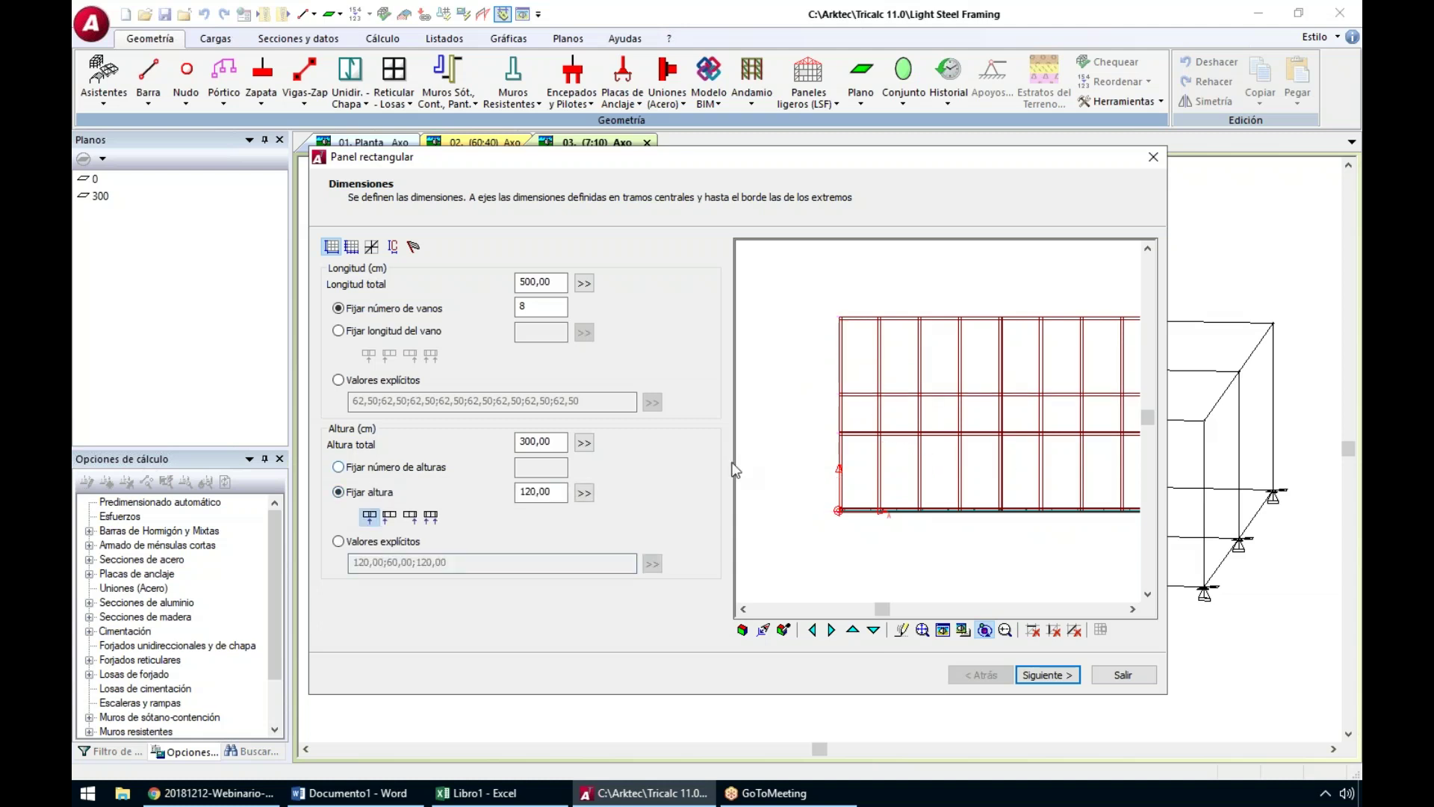
pyautogui.click(422, 468)
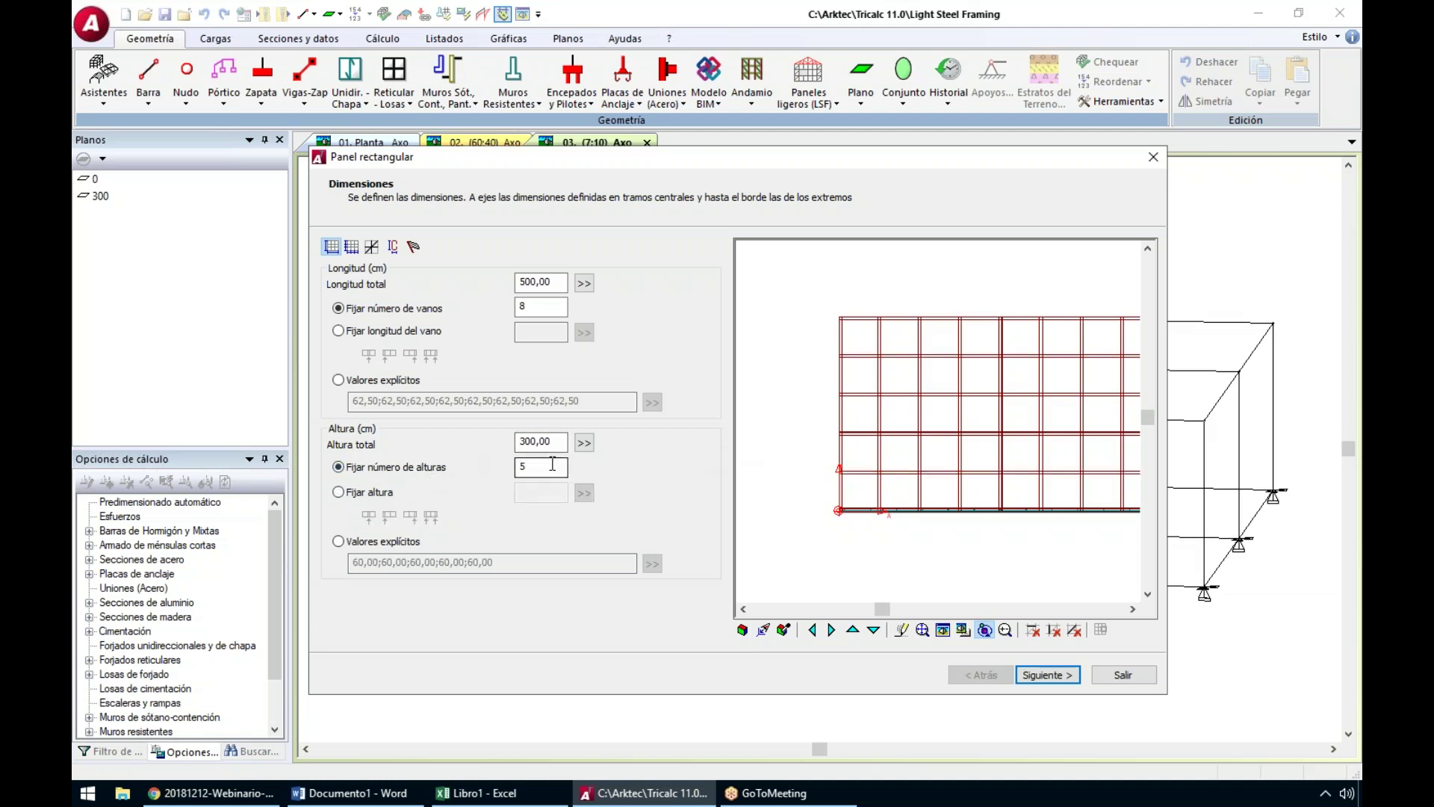
pyautogui.click(1046, 675)
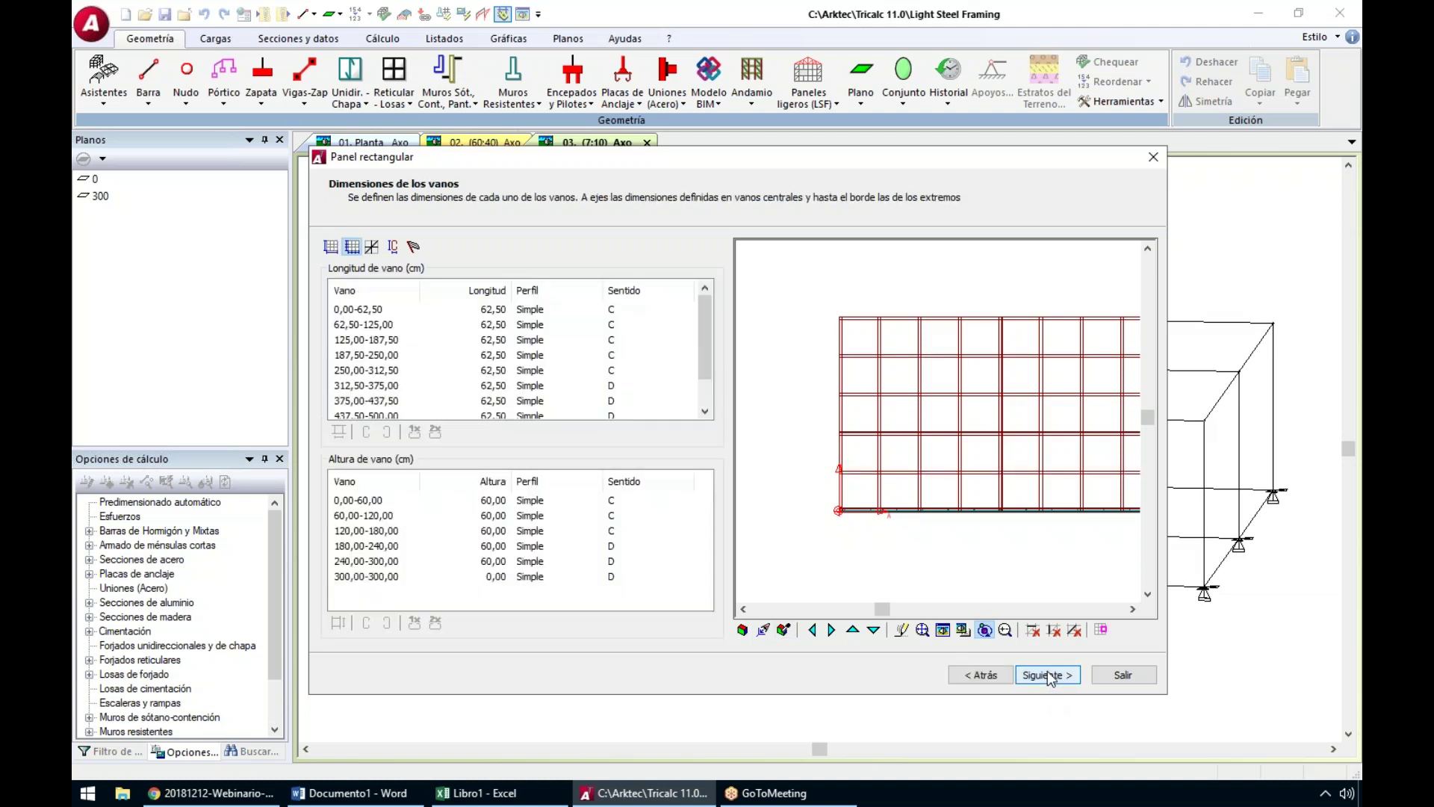
# Change the profile of the first four length bays, from 0 to 250 cm, to Doble
pyautogui.scroll(2, 922, 478)
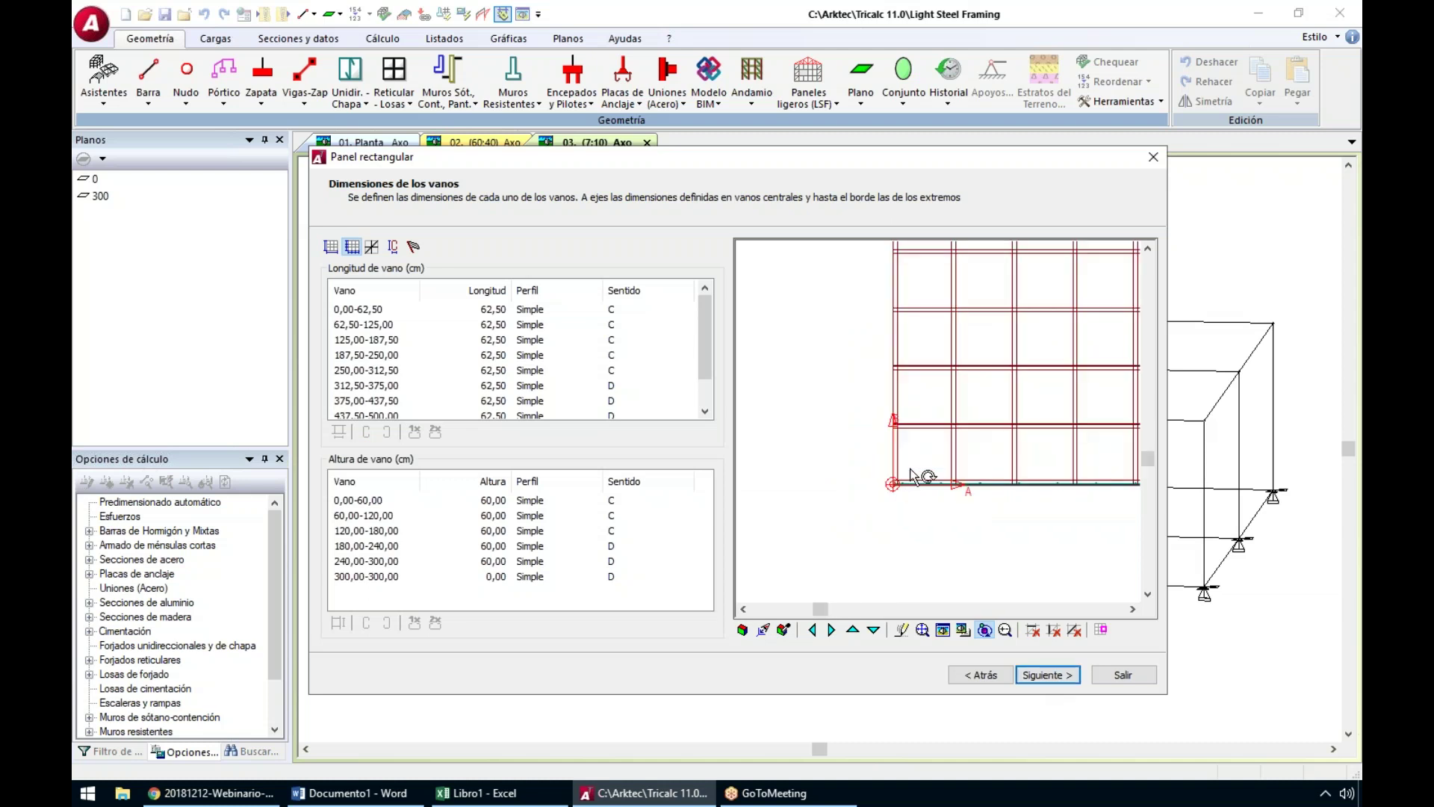
pyautogui.moveTo(907, 370); pyautogui.dragTo(870, 406, button='middle')
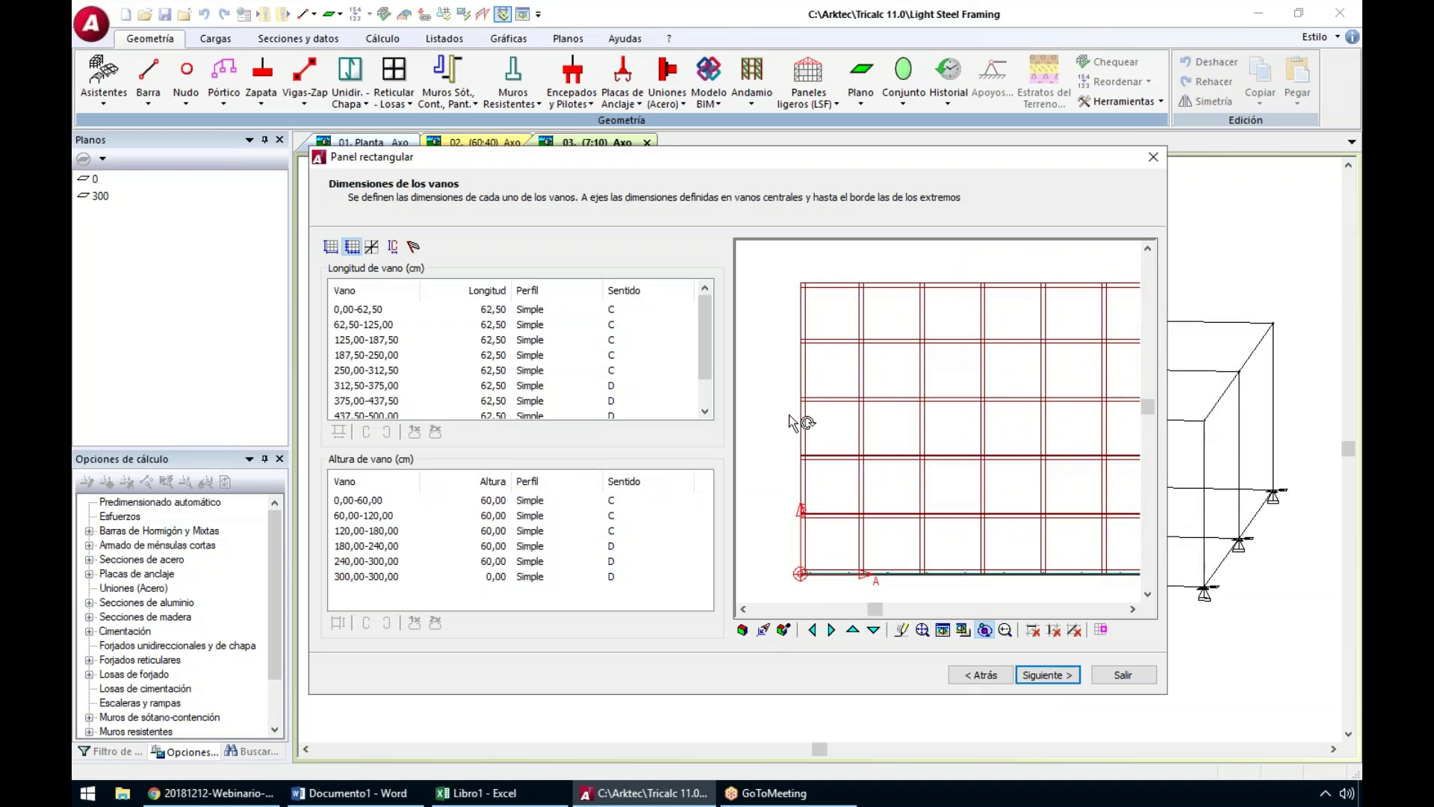
pyautogui.scroll(2, 805, 416)
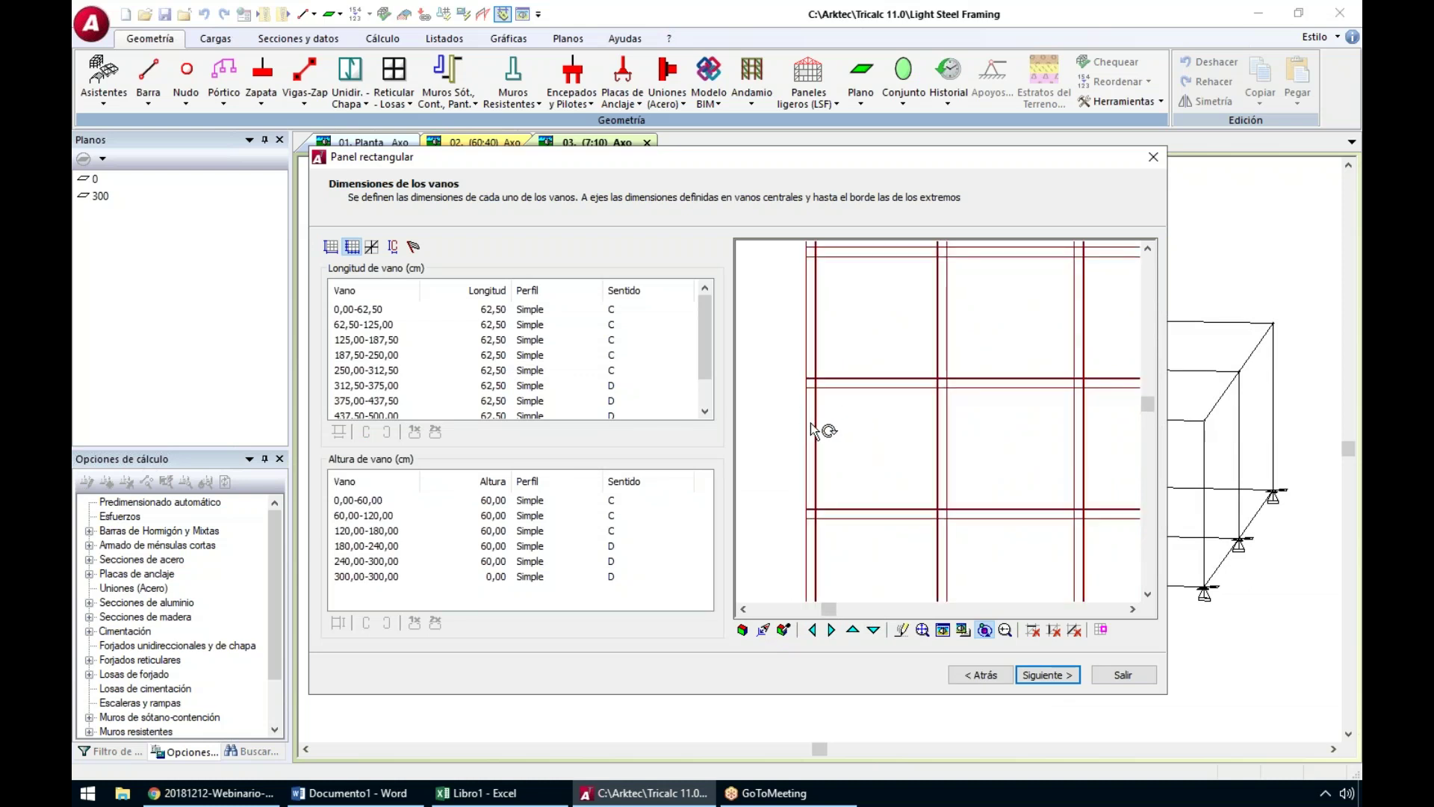
pyautogui.click(538, 310)
pyautogui.click(538, 311)
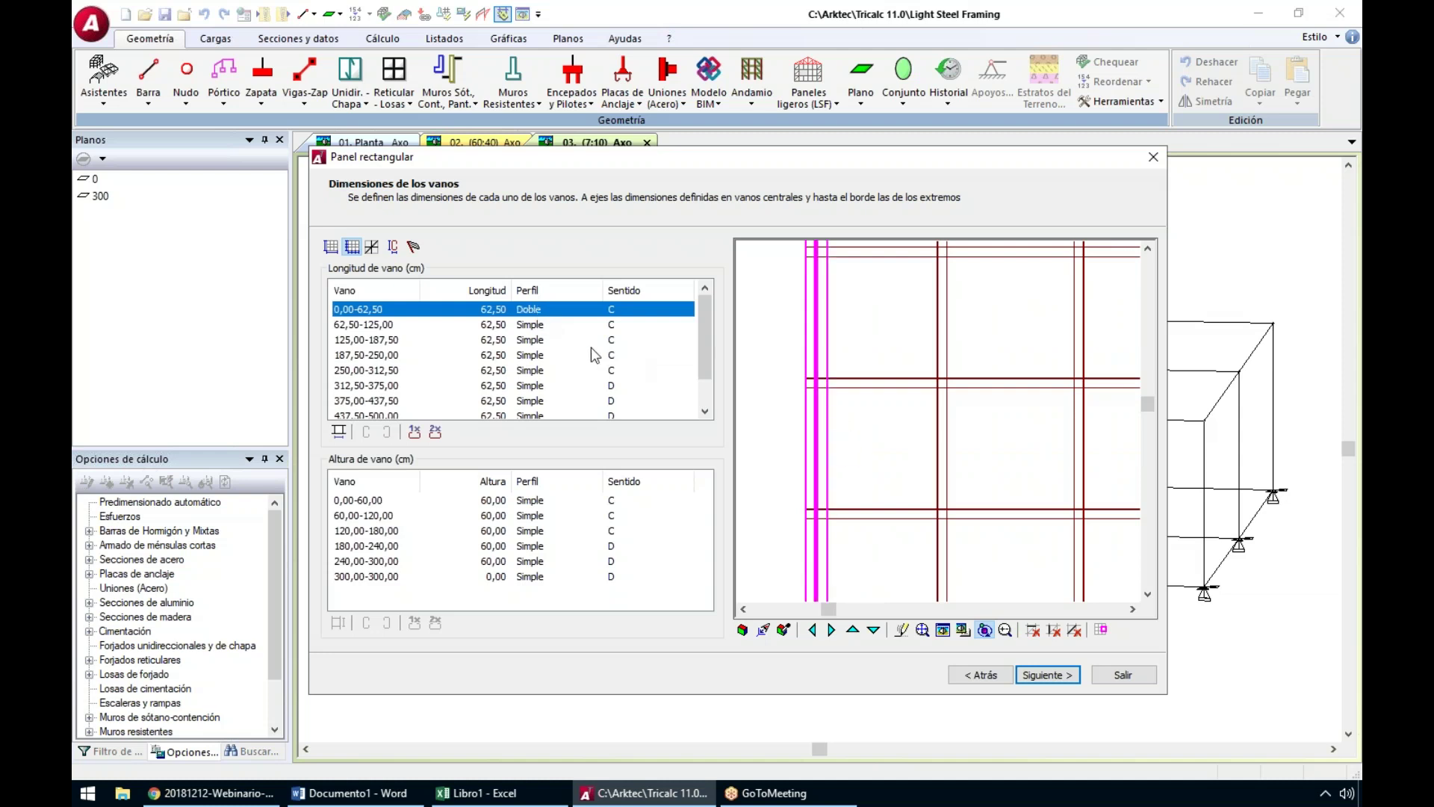
pyautogui.doubleClick(531, 327)
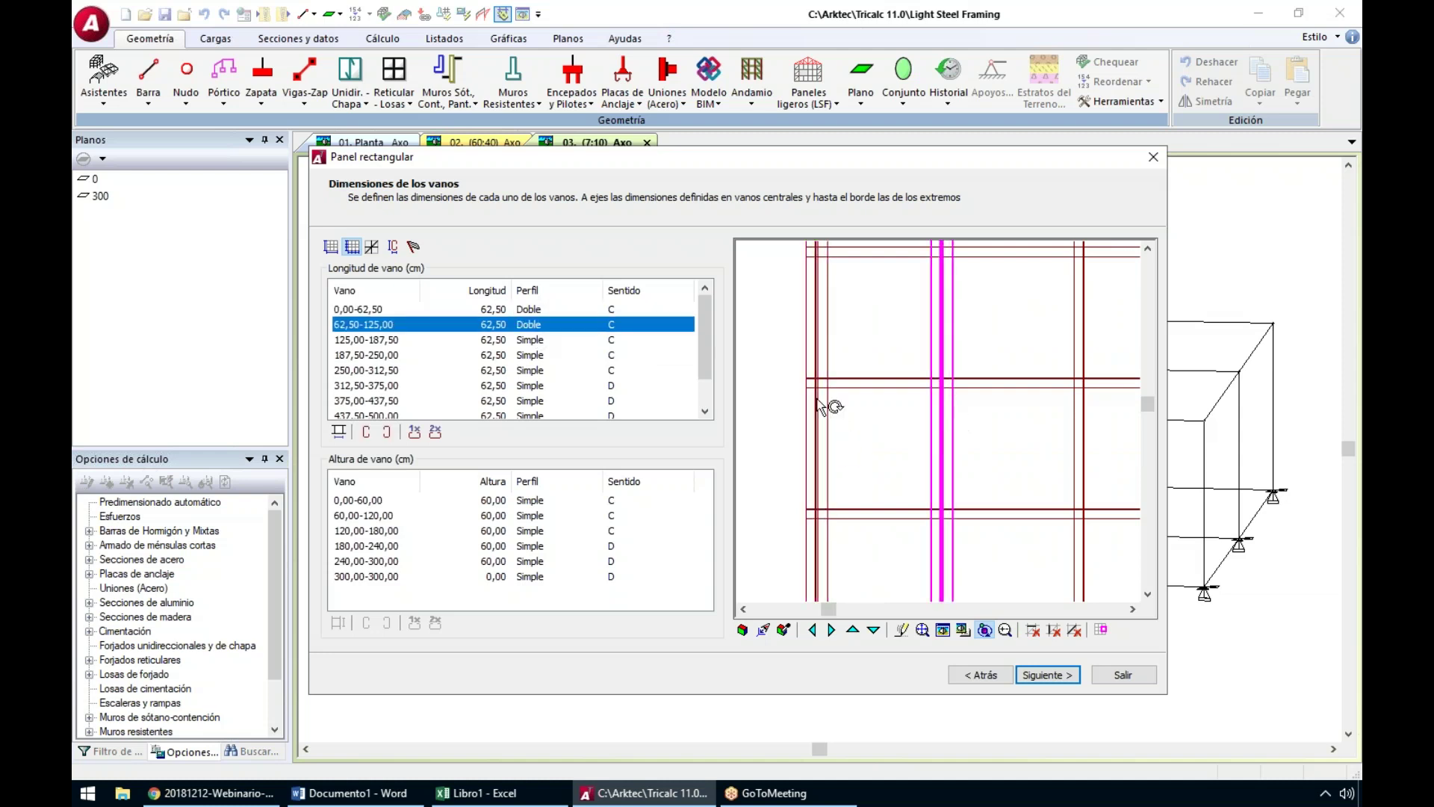
pyautogui.doubleClick(527, 359)
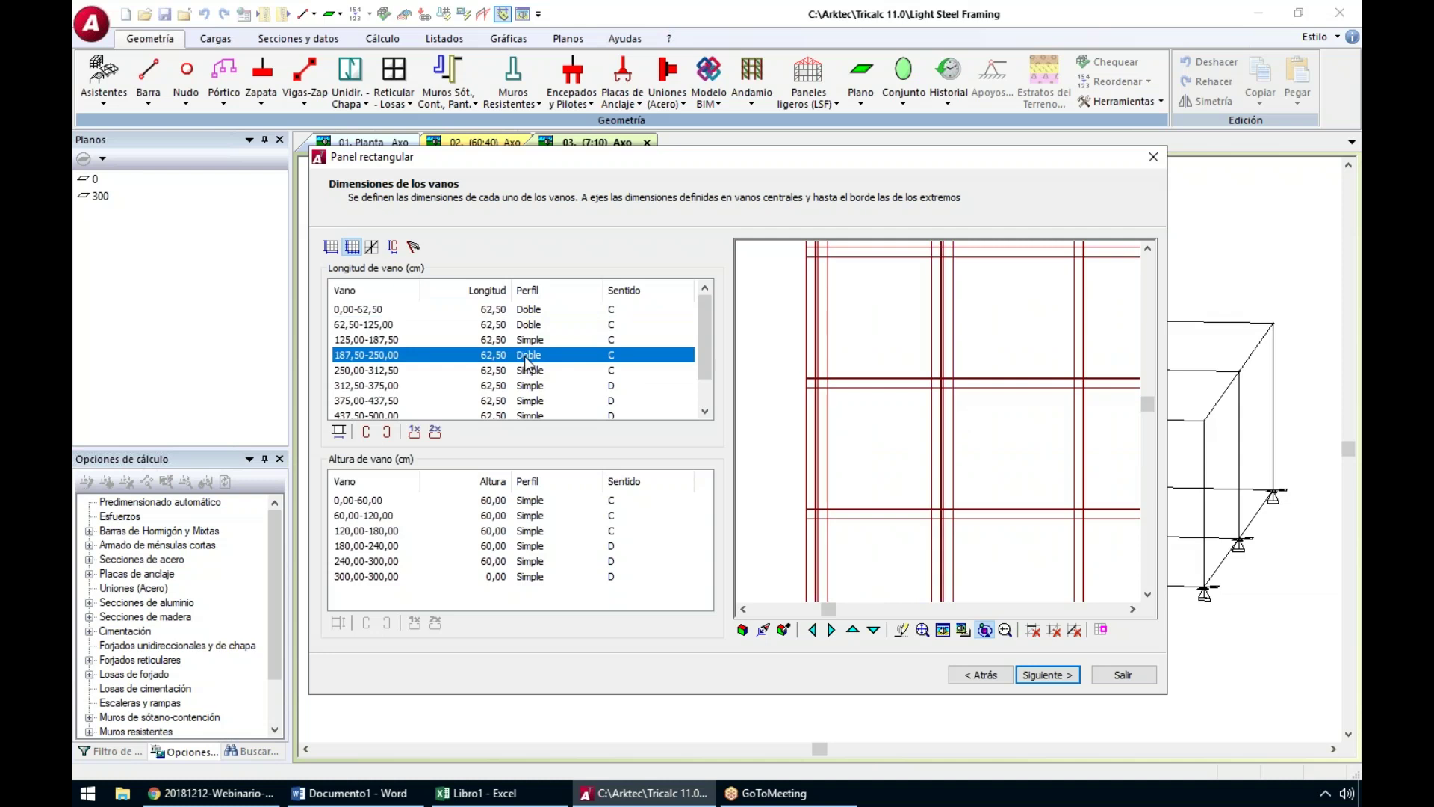
pyautogui.doubleClick(526, 339)
pyautogui.scroll(-2, 1044, 452)
pyautogui.scroll(-3, 1044, 452)
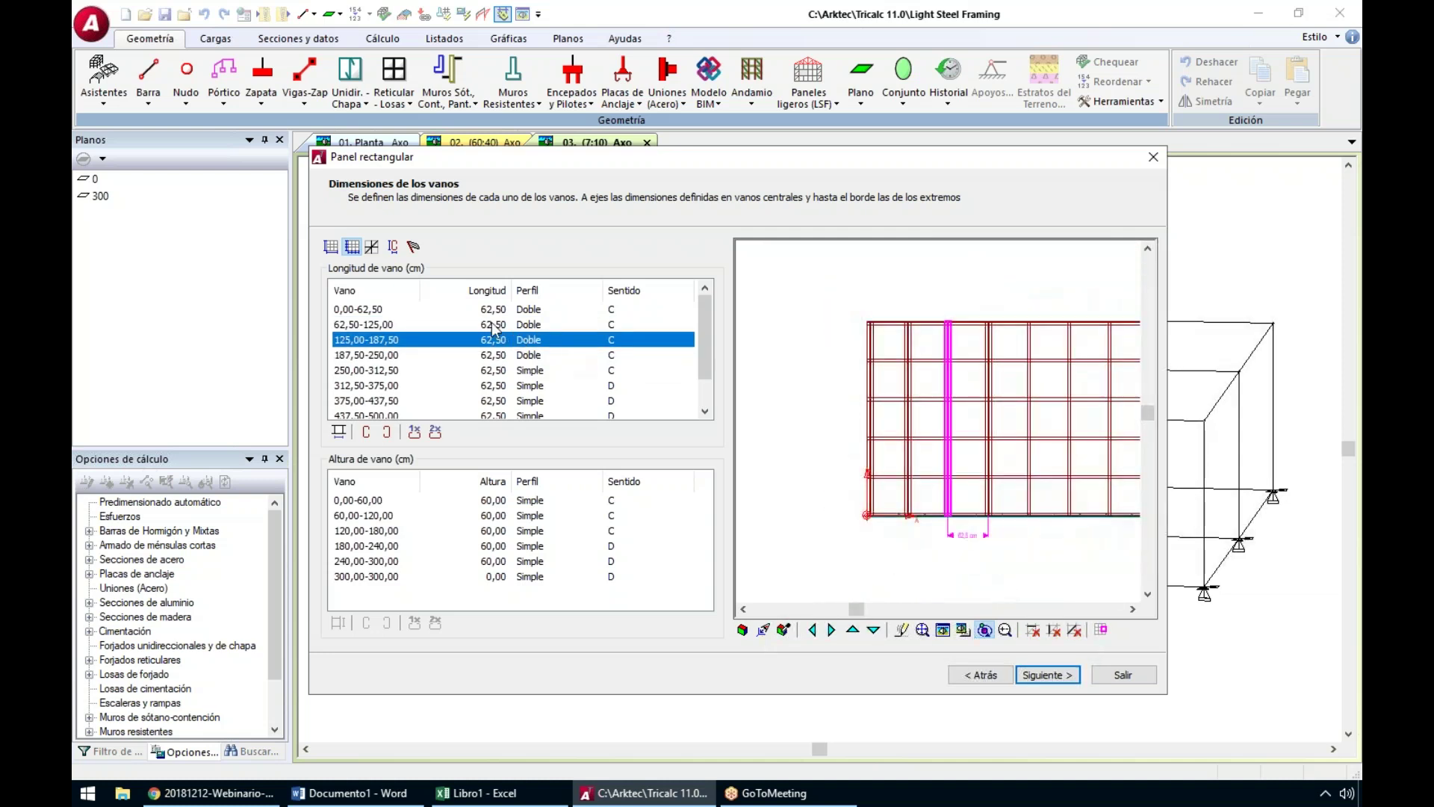
# Select all the length bays, switch their profiles to Doble and set them all back to Simple
pyautogui.click(529, 309)
pyautogui.scroll(-1, 535, 373)
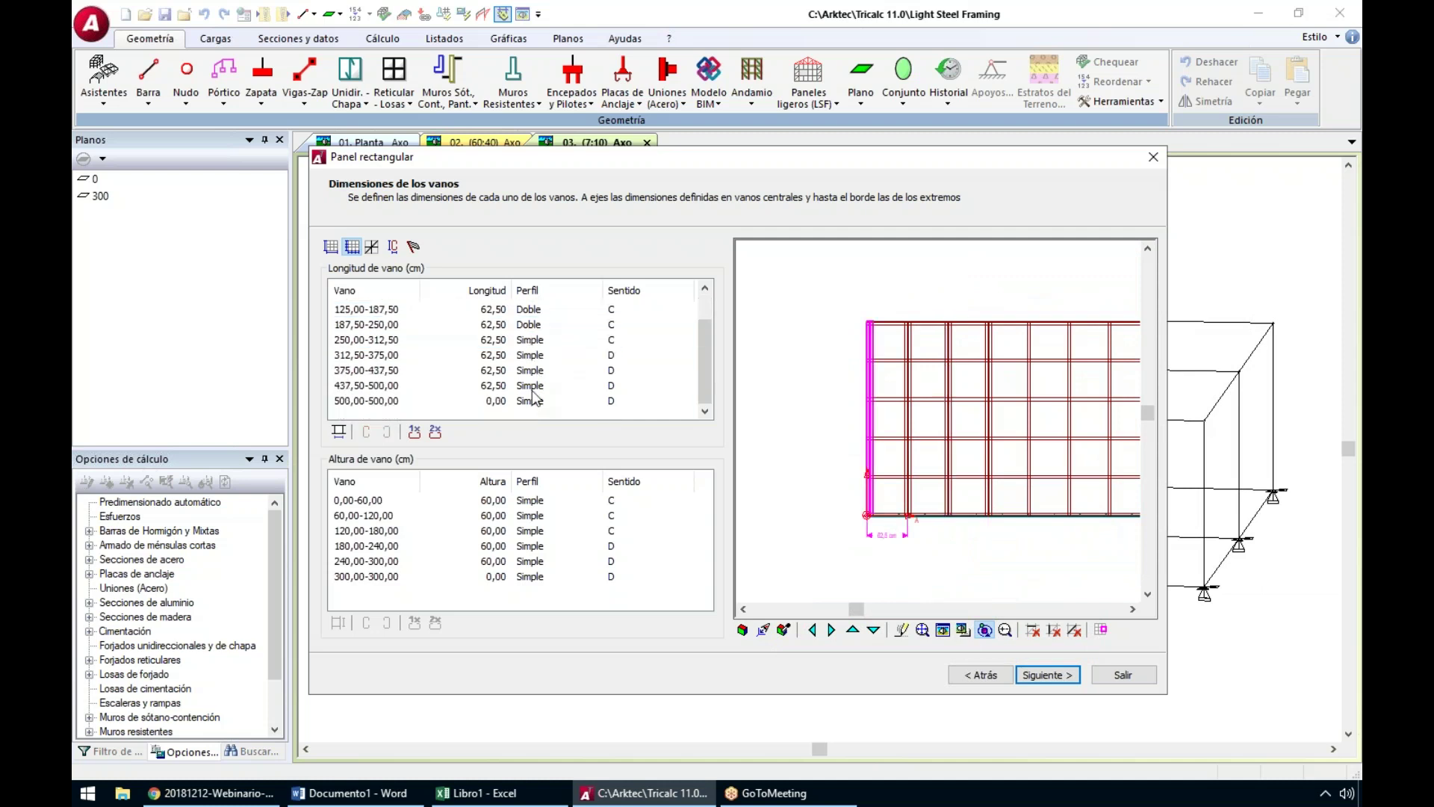
pyautogui.keyDown('shift'); pyautogui.click(533, 400); pyautogui.keyUp('shift')
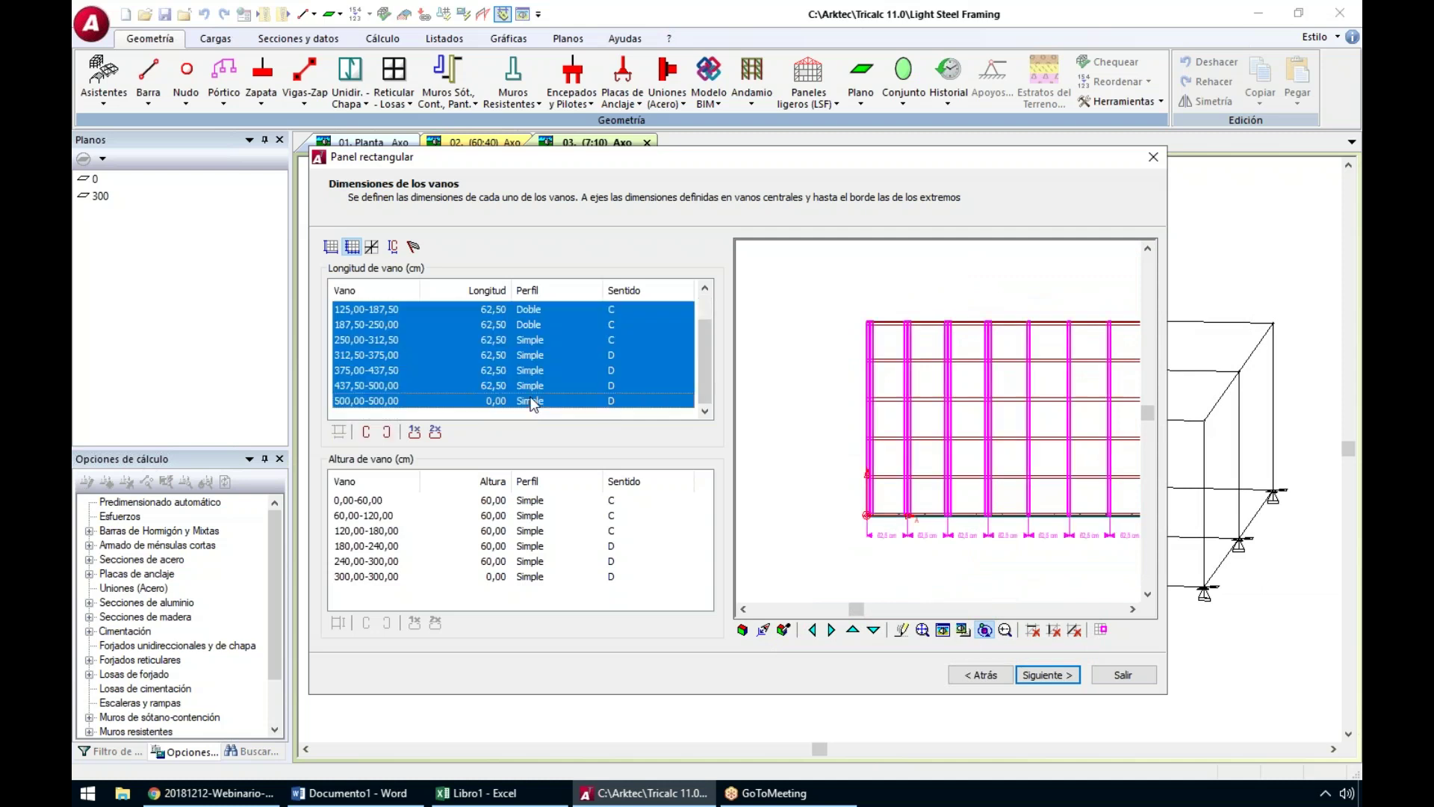
pyautogui.click(436, 432)
pyautogui.click(414, 432)
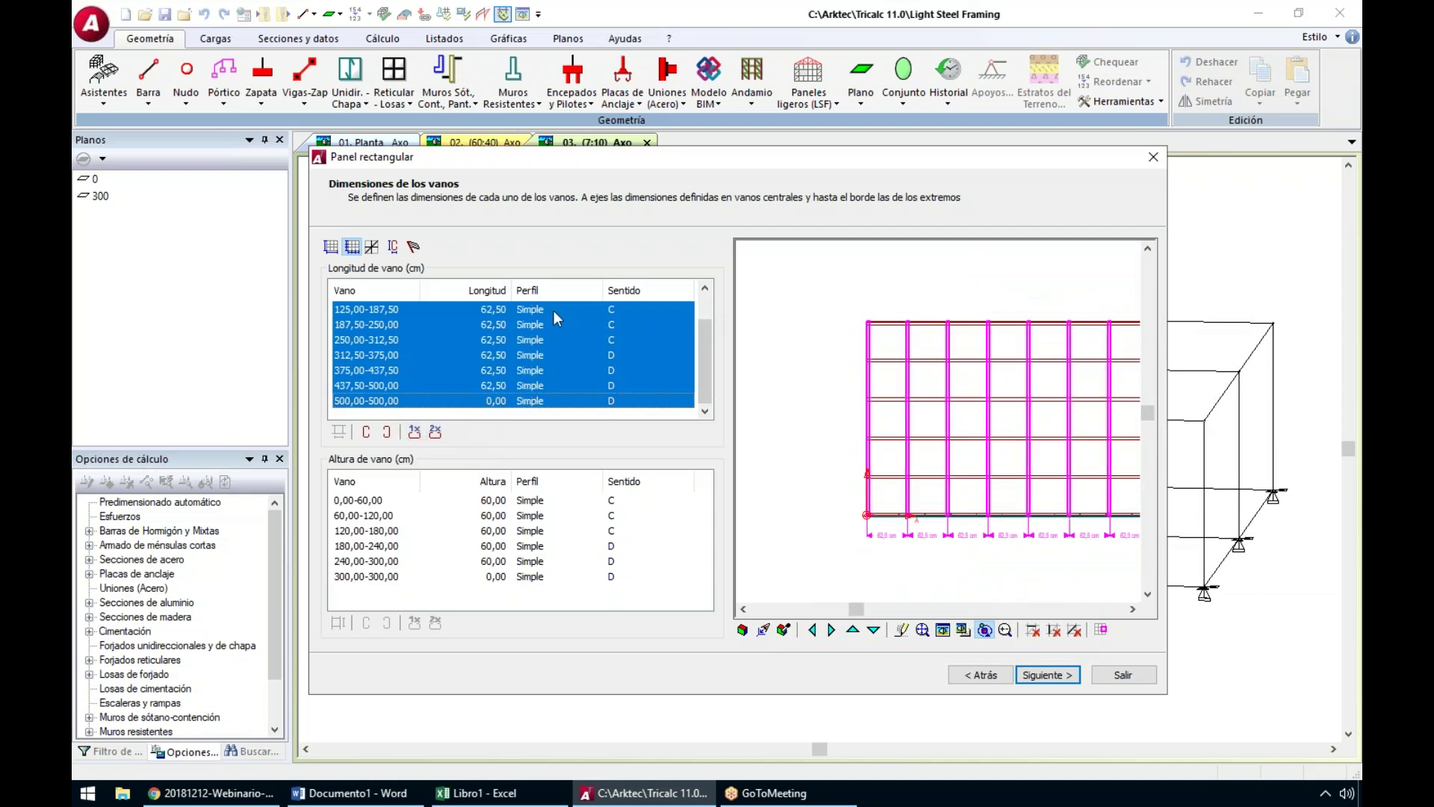
# Set the direction of the 187,50-250,00 length bay to D
pyautogui.click(524, 326)
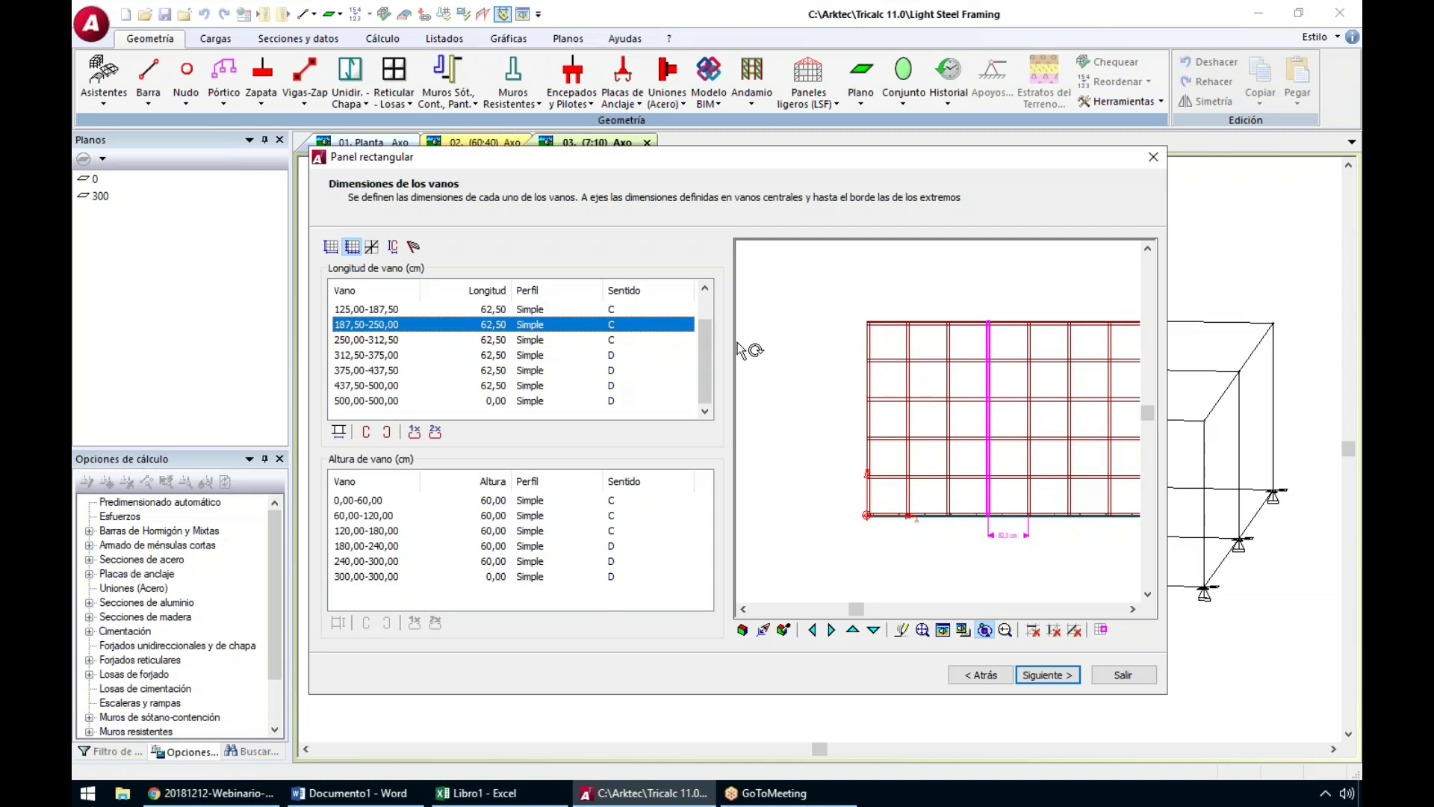
pyautogui.moveTo(902, 540); pyautogui.dragTo(919, 539)
pyautogui.scroll(5, 918, 539)
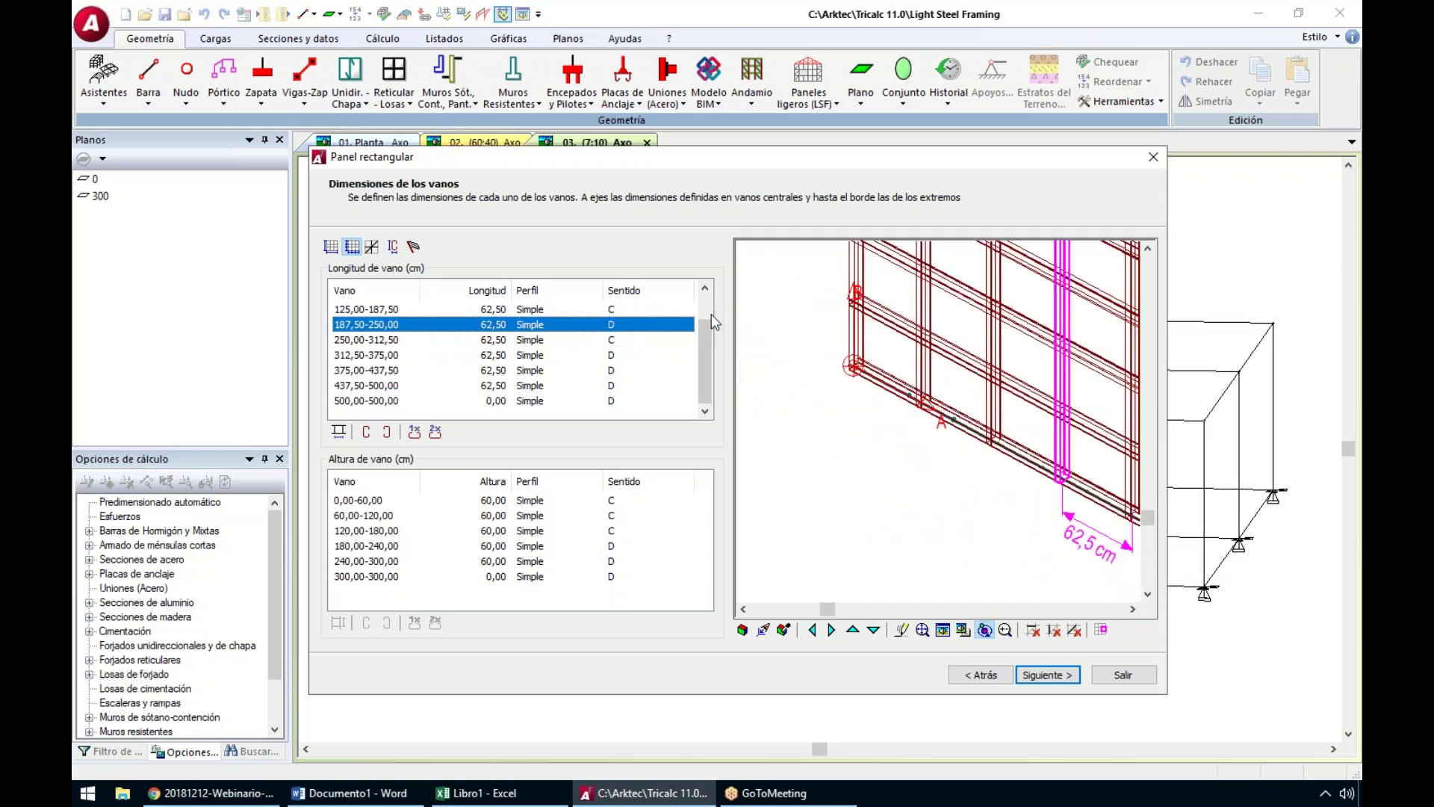
pyautogui.scroll(1, 707, 306)
# Switch the direction of the 62,50-125,00 length bay to D and return it to C
pyautogui.click(617, 322)
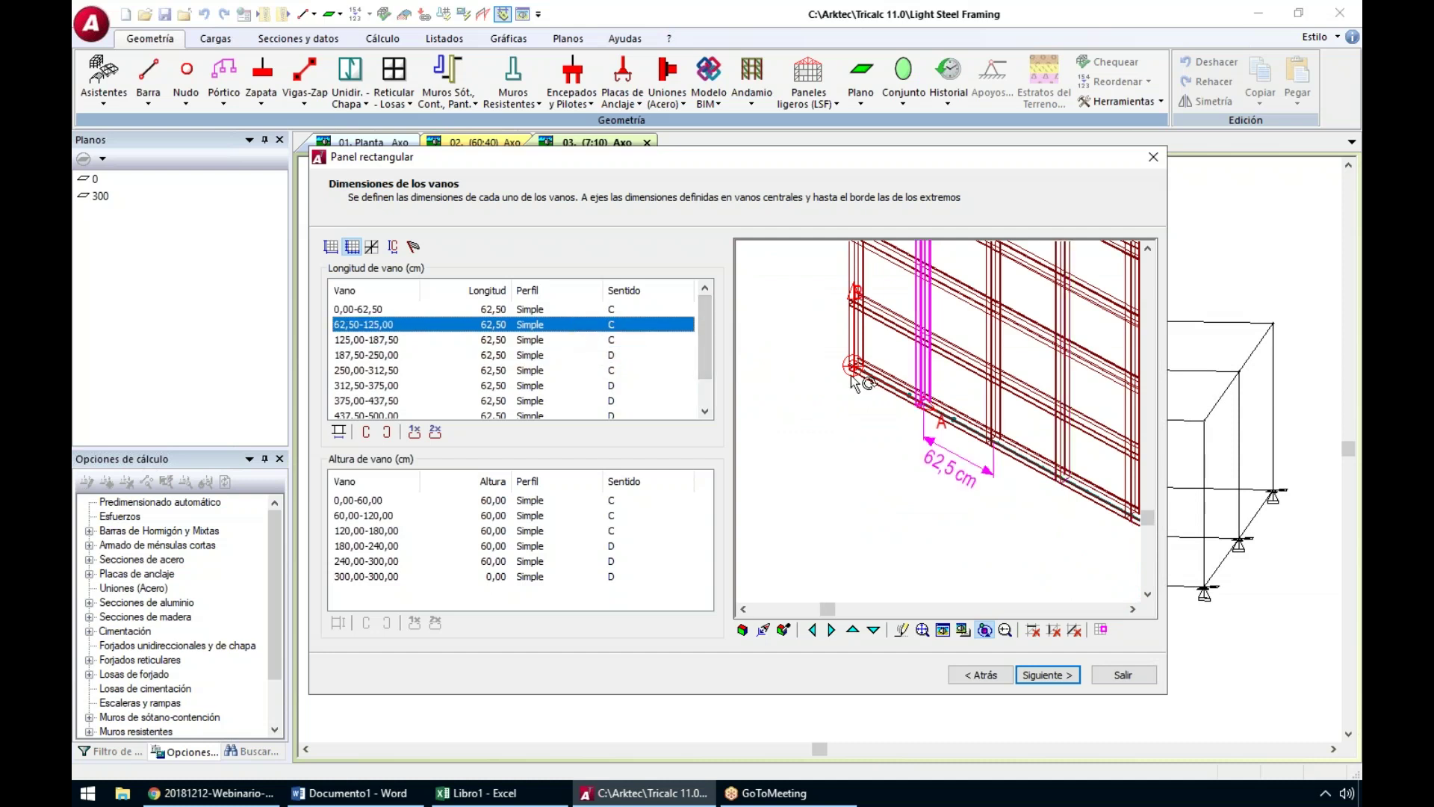
pyautogui.scroll(5, 877, 389)
pyautogui.moveTo(1053, 441); pyautogui.dragTo(912, 451, button='middle')
pyautogui.scroll(3, 896, 463)
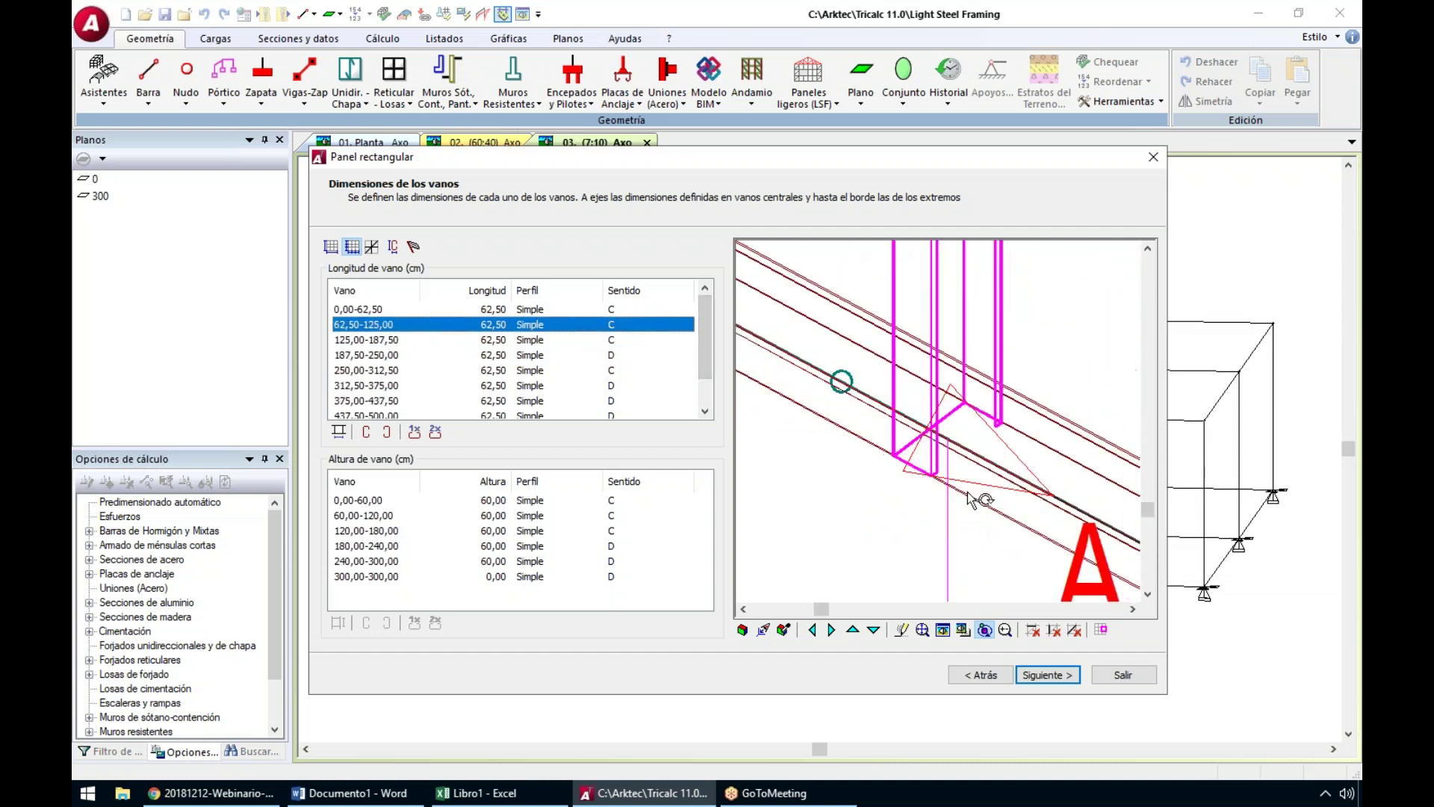
pyautogui.click(623, 327)
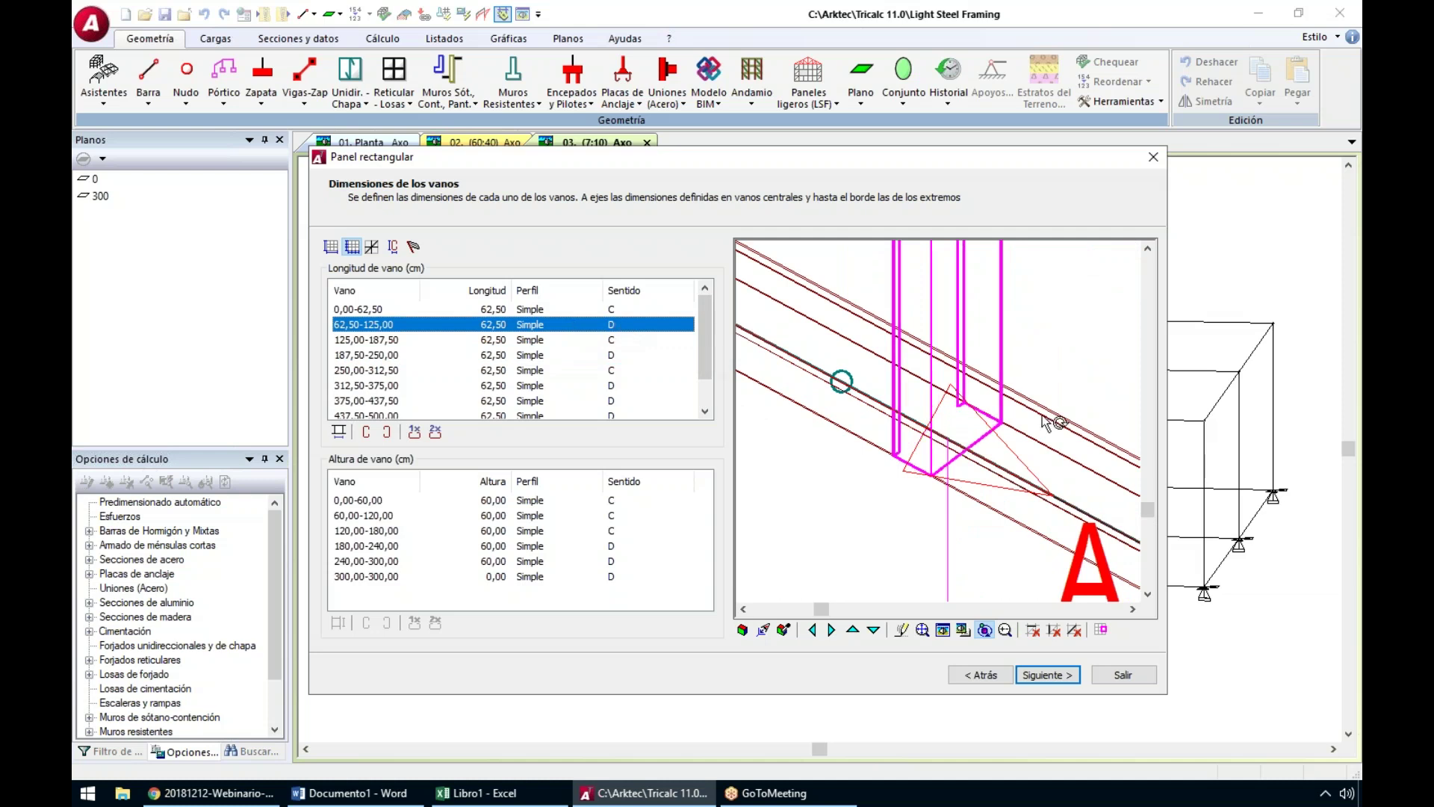
pyautogui.click(634, 324)
pyautogui.click(634, 324)
pyautogui.click(634, 324)
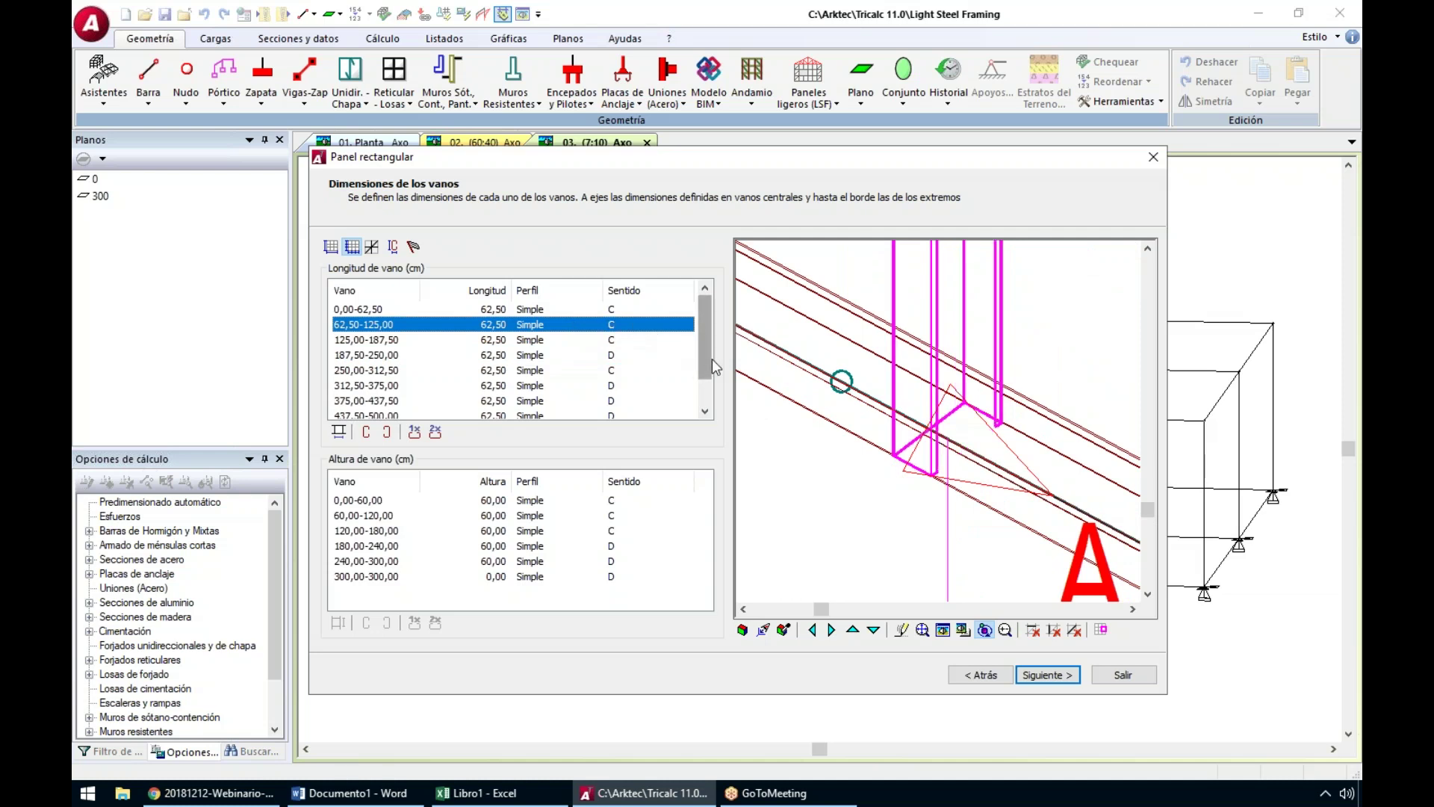
# Select the length bays from 62,50 to 375,00 cm, set their direction to C and switch them all to D
pyautogui.scroll(-4, 879, 364)
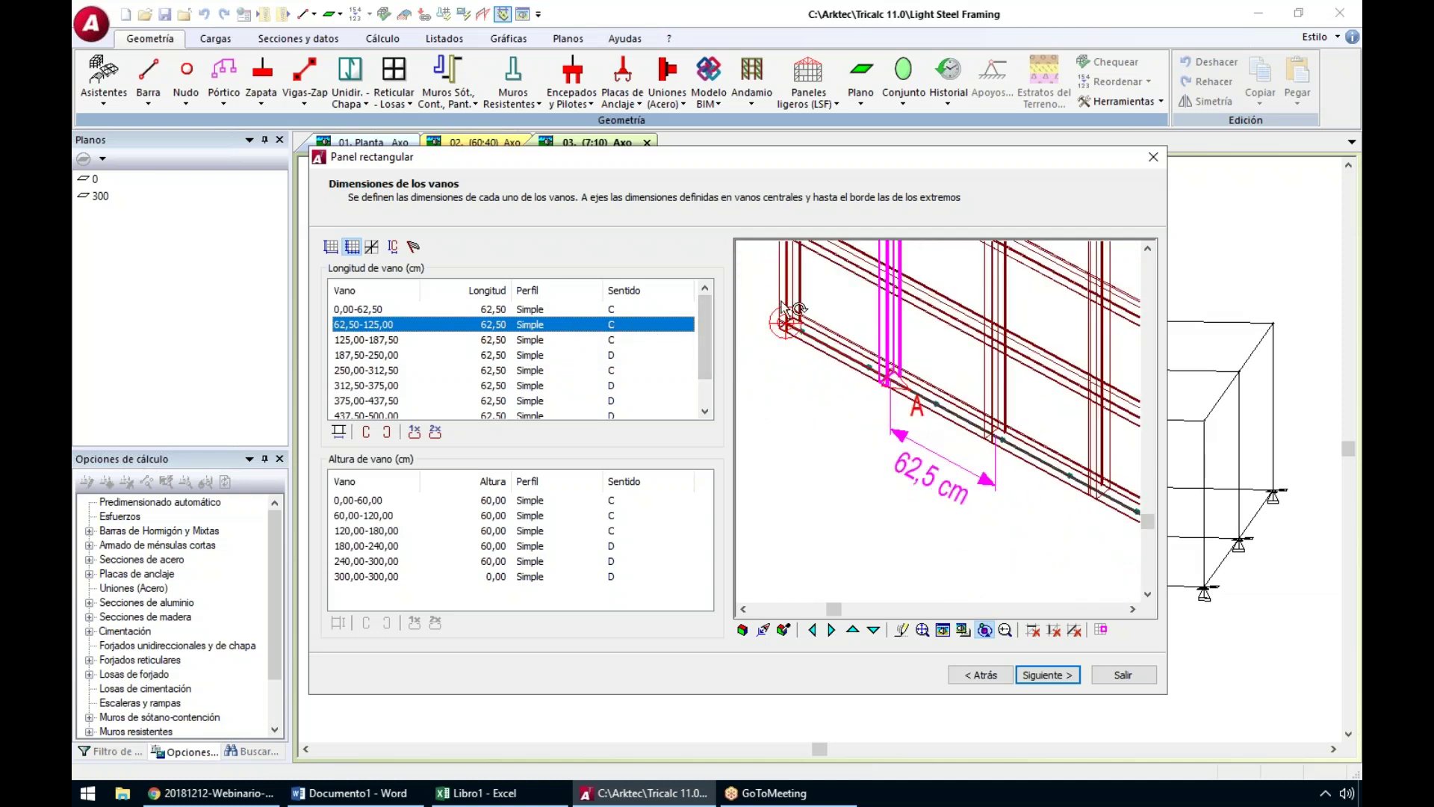
pyautogui.scroll(4, 781, 302)
pyautogui.scroll(-4, 797, 333)
pyautogui.scroll(-3, 827, 371)
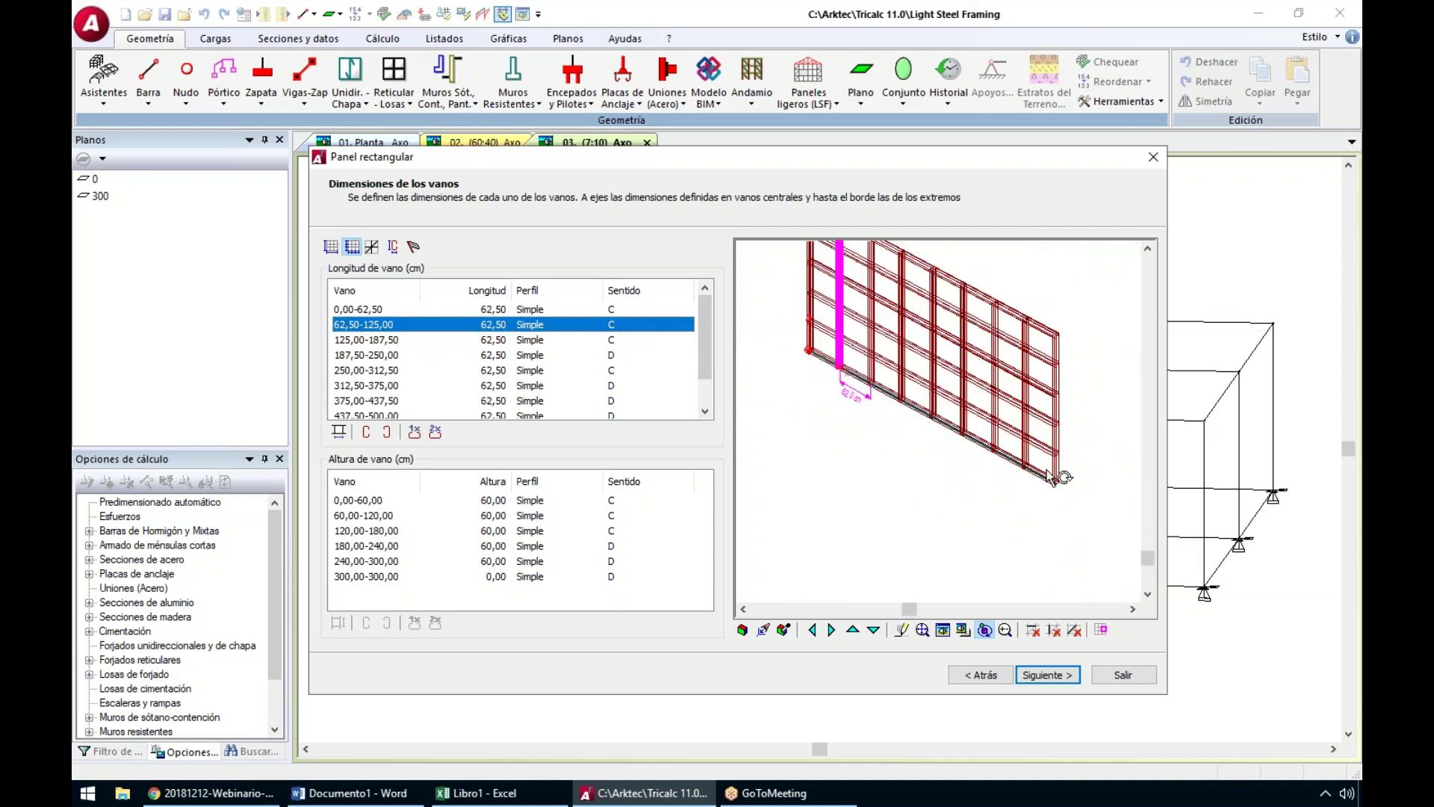
pyautogui.scroll(4, 1075, 510)
pyautogui.scroll(3, 1106, 543)
pyautogui.scroll(2, 1107, 544)
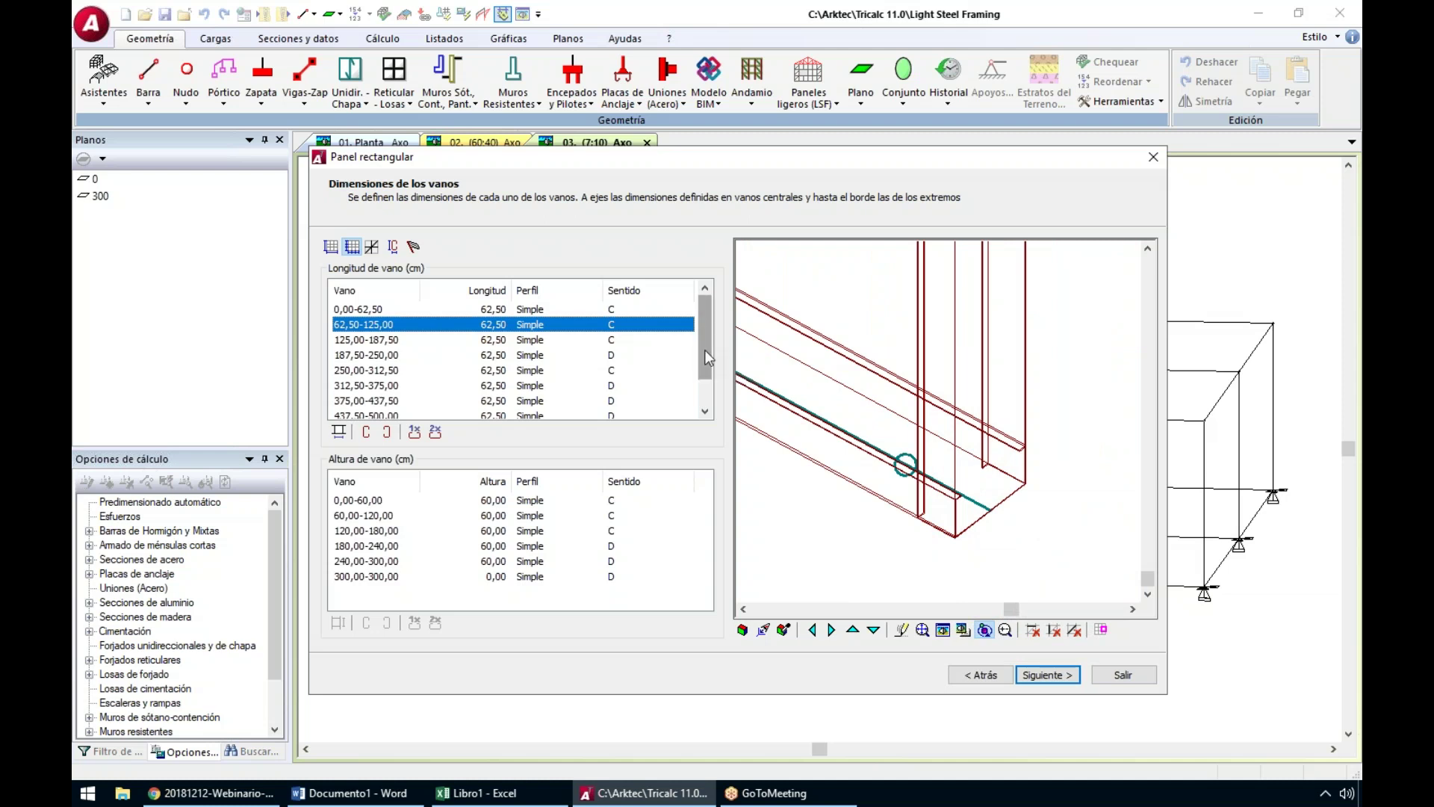
pyautogui.keyDown('shift'); pyautogui.click(544, 386); pyautogui.keyUp('shift')
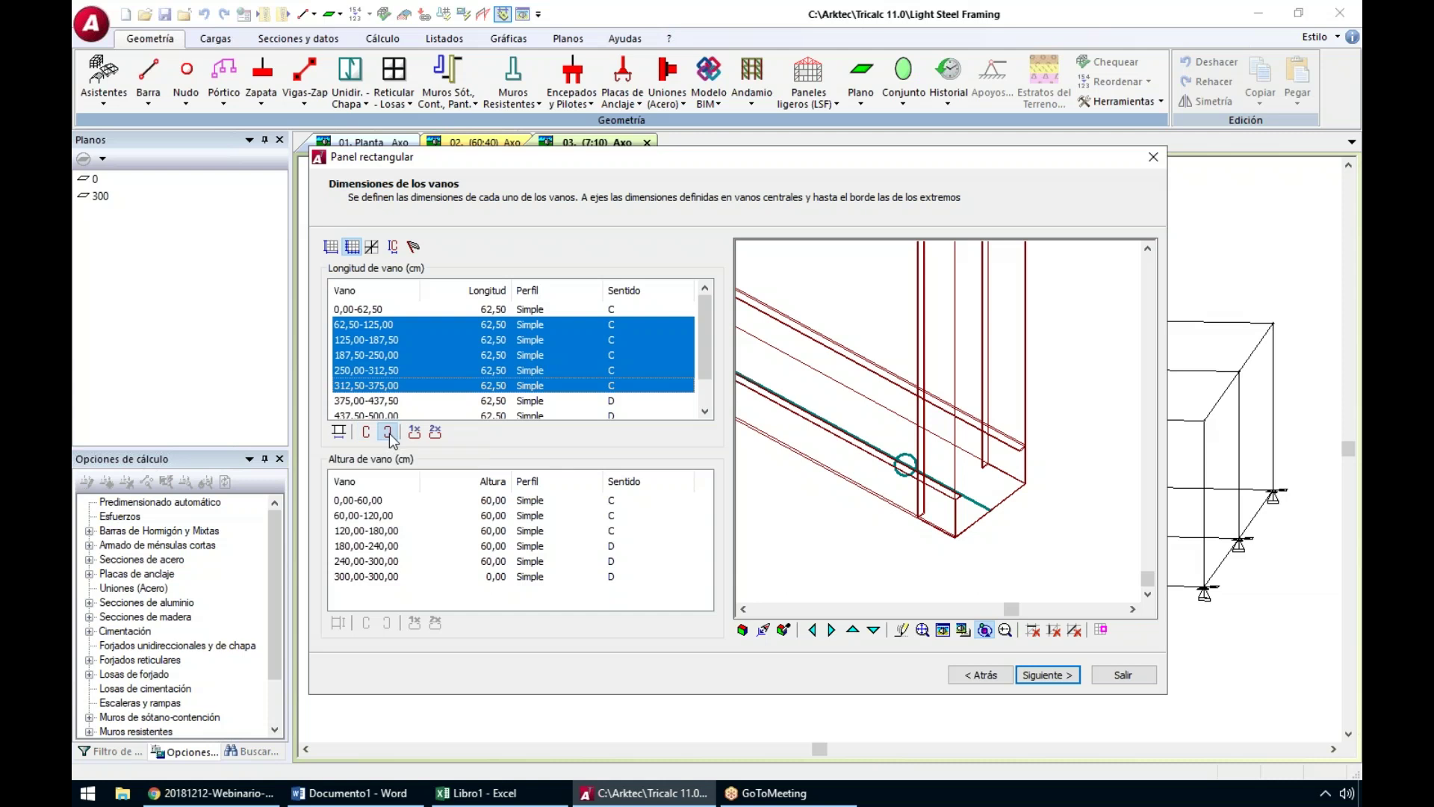
pyautogui.scroll(-3, 897, 388)
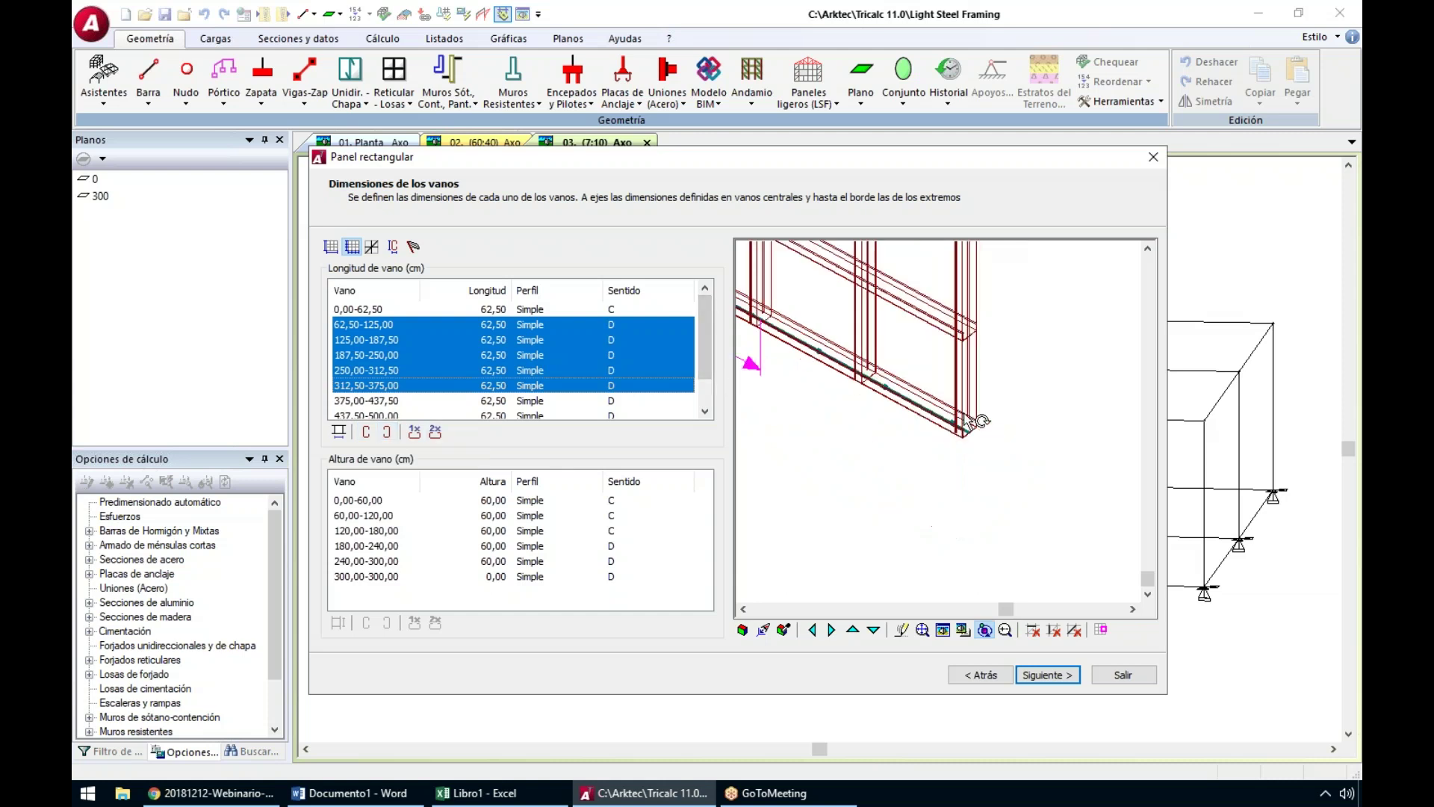
pyautogui.scroll(-3, 870, 373)
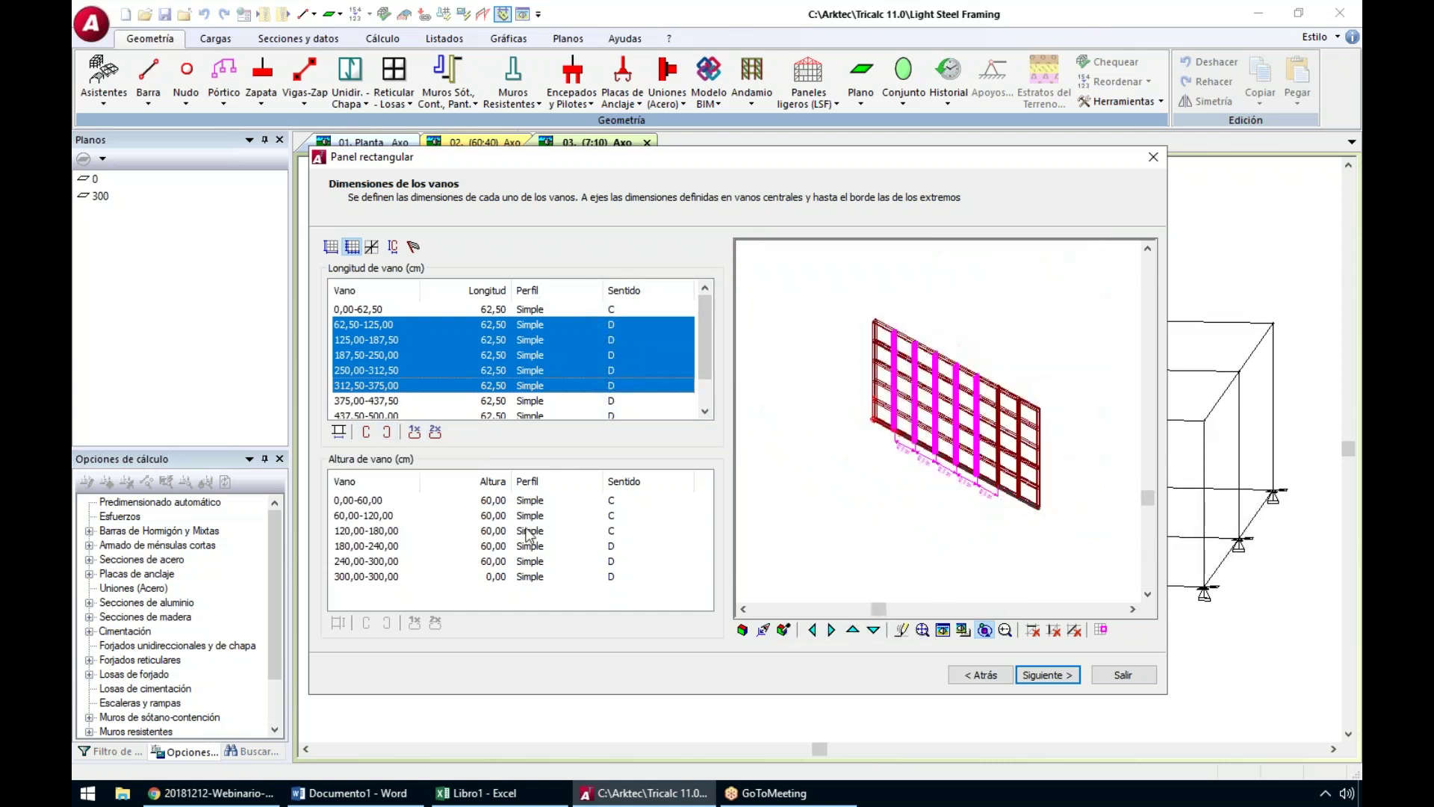
# Set the direction of the 60,00-120,00 height bay to D
pyautogui.click(356, 531)
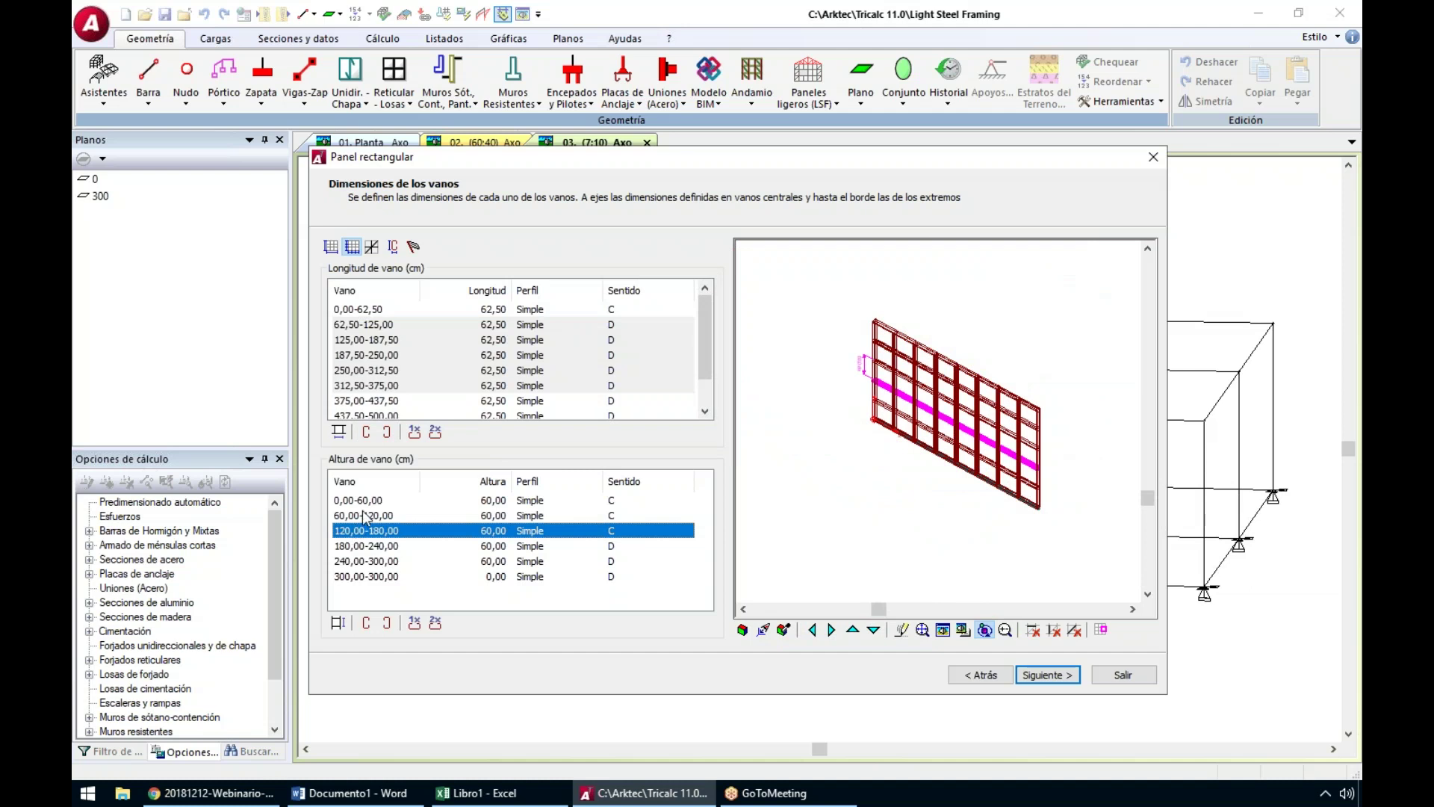
pyautogui.click(364, 516)
pyautogui.scroll(4, 1053, 485)
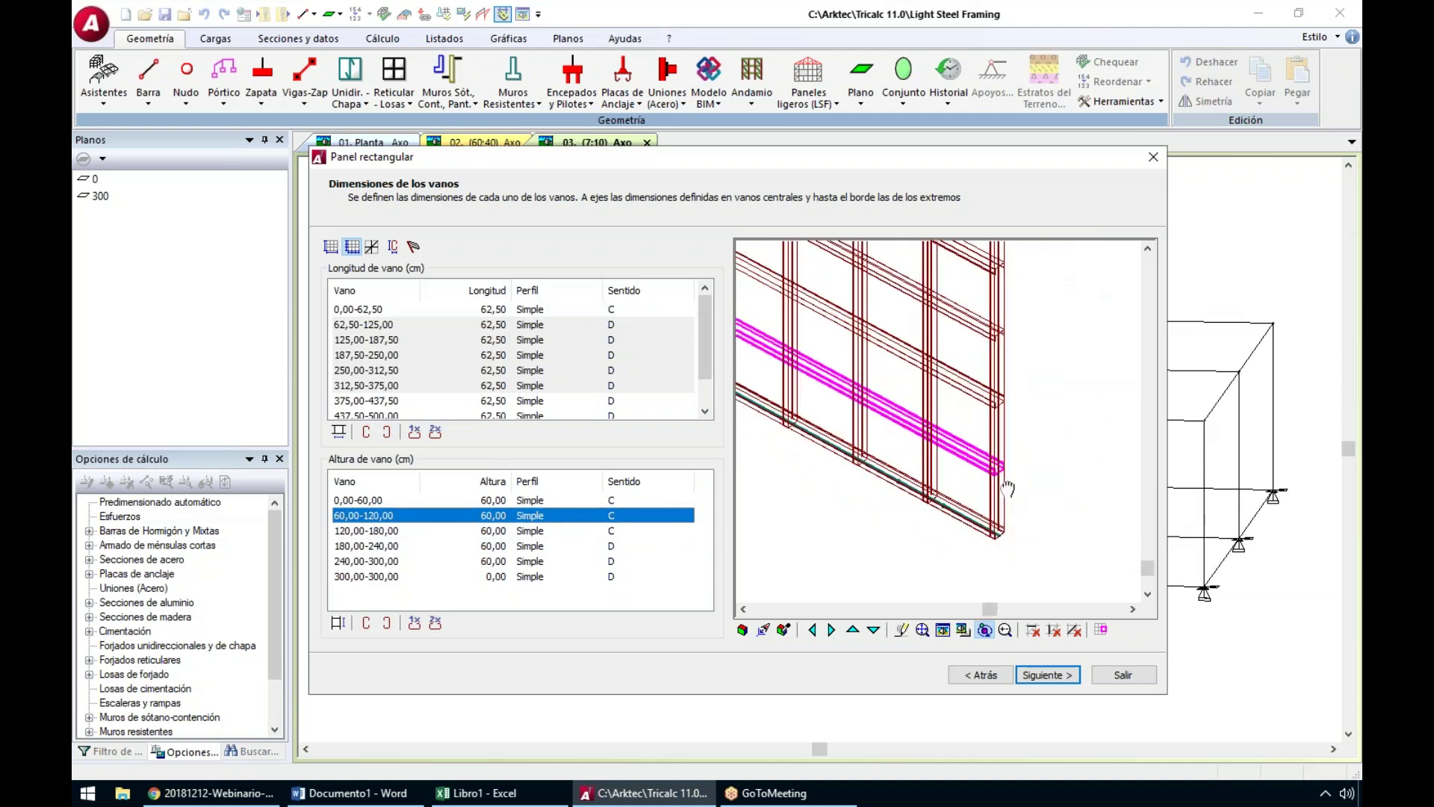
pyautogui.scroll(3, 1015, 499)
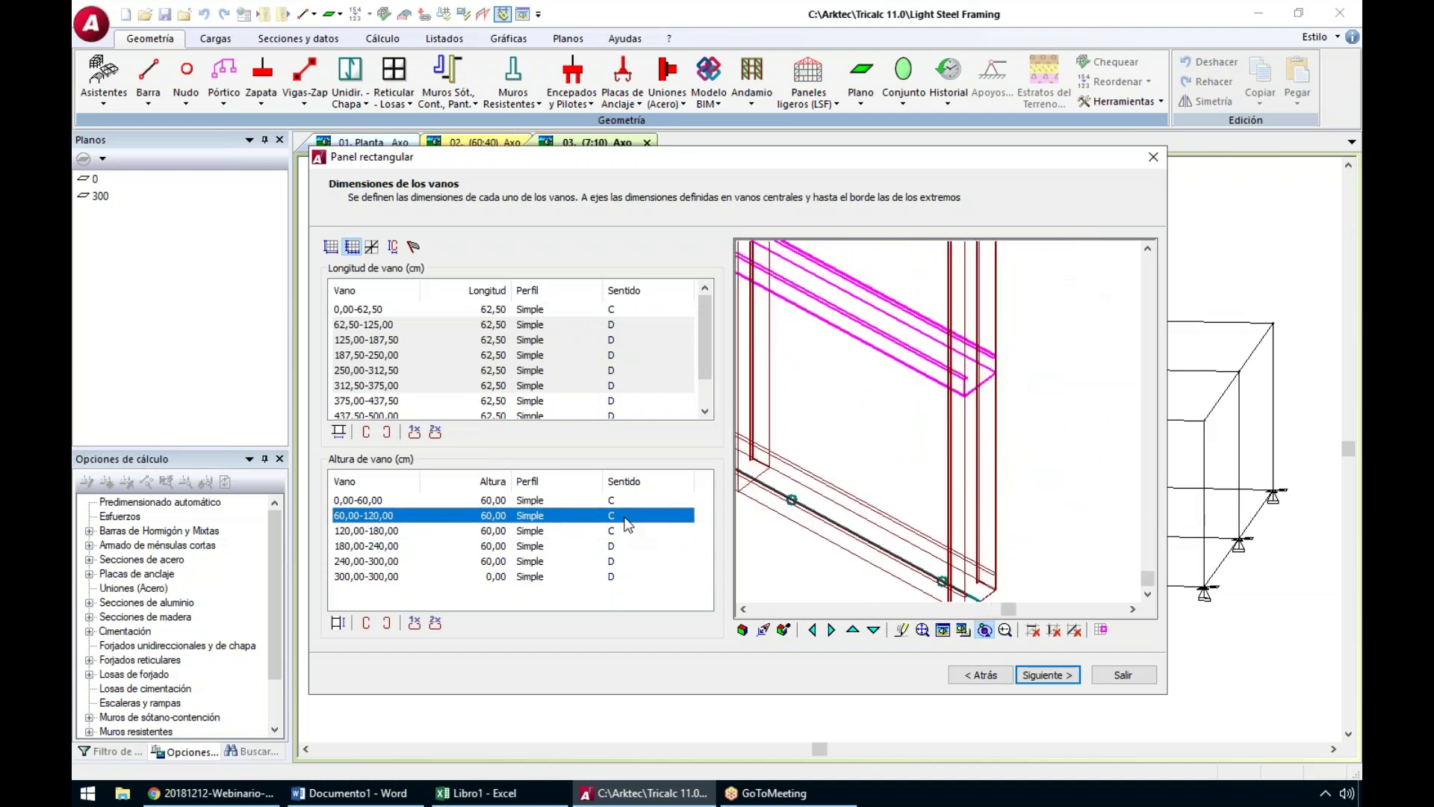
pyautogui.click(621, 517)
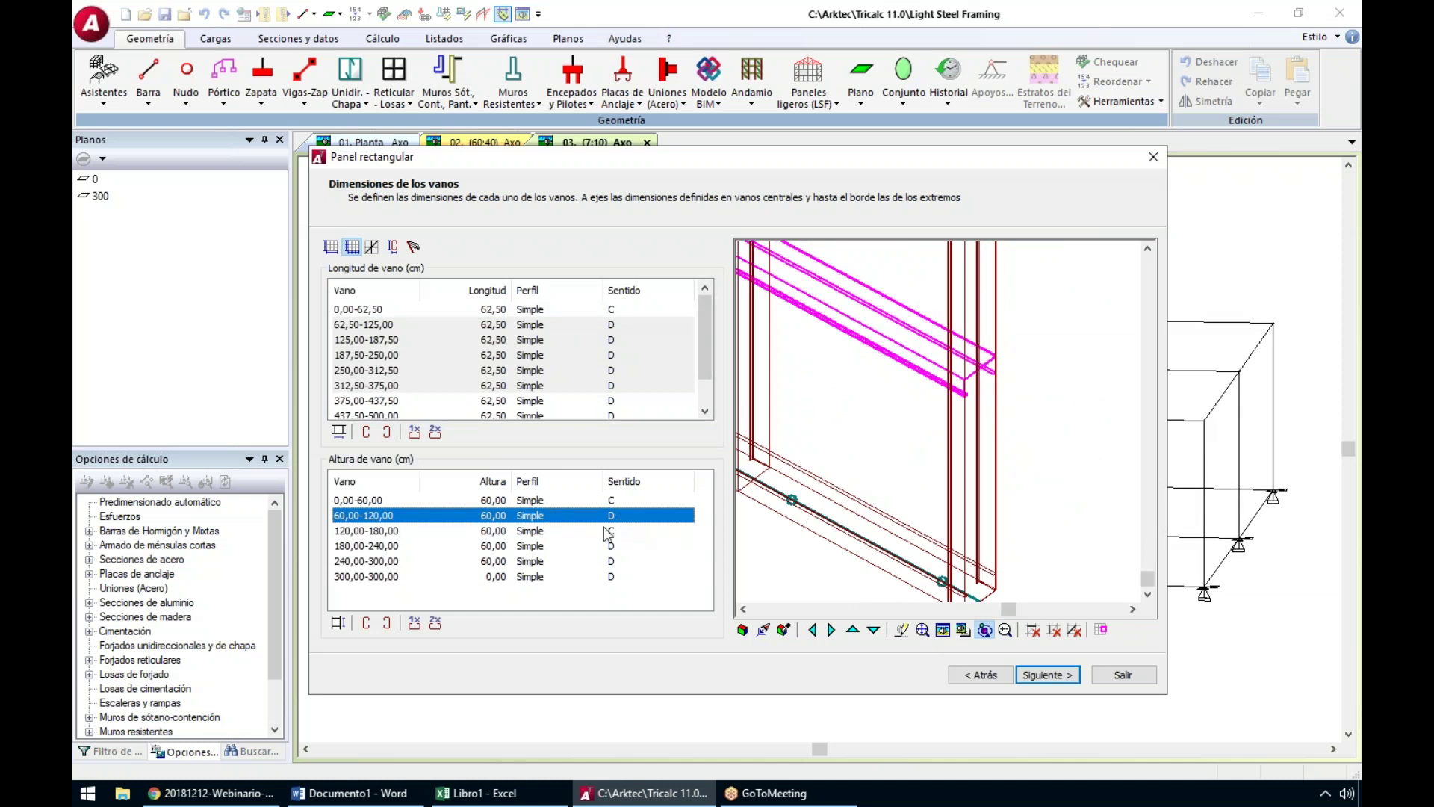
# Try the Doble profile on the 60,00-120,00 height bay in directions C and D, and return it to Simple
pyautogui.click(538, 517)
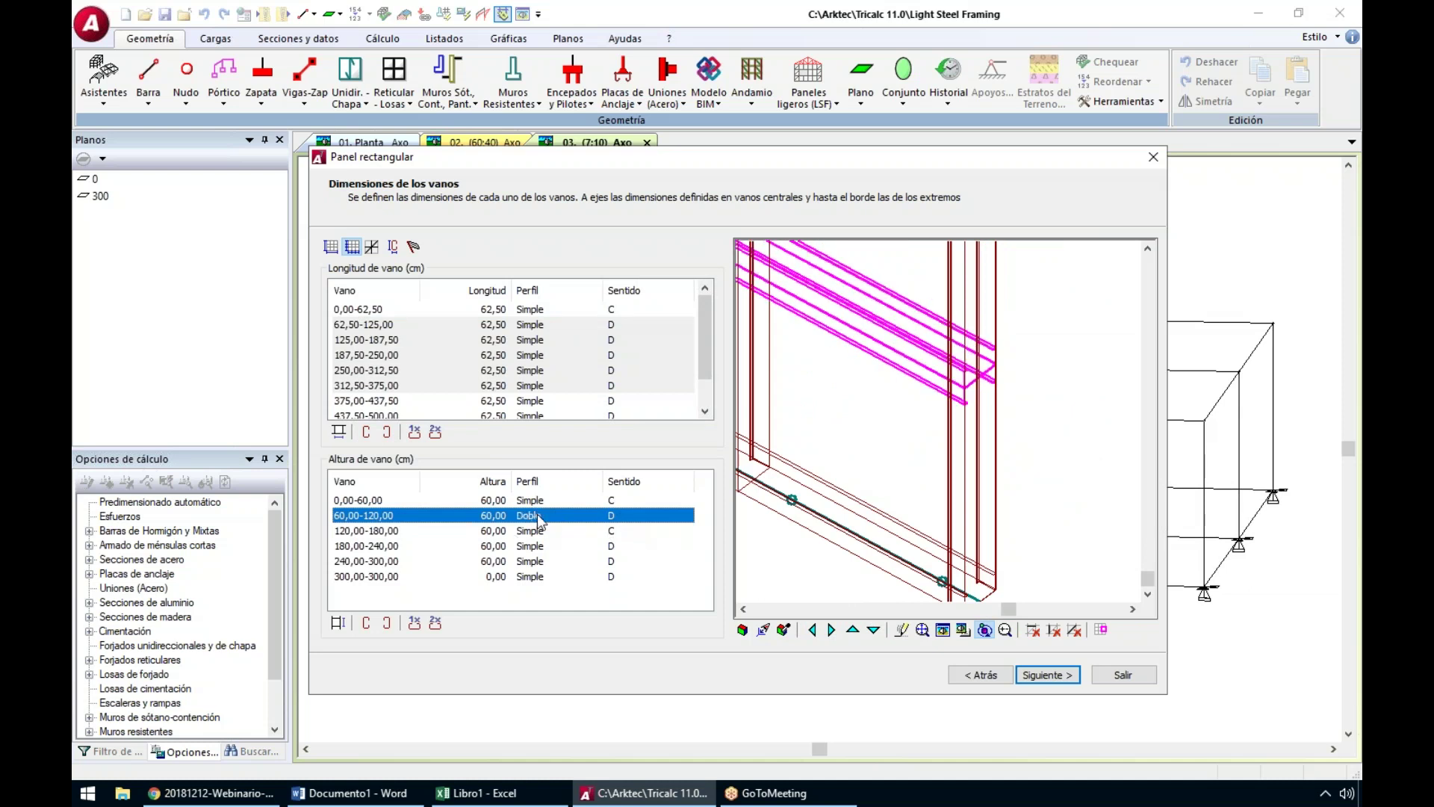
pyautogui.scroll(3, 1023, 385)
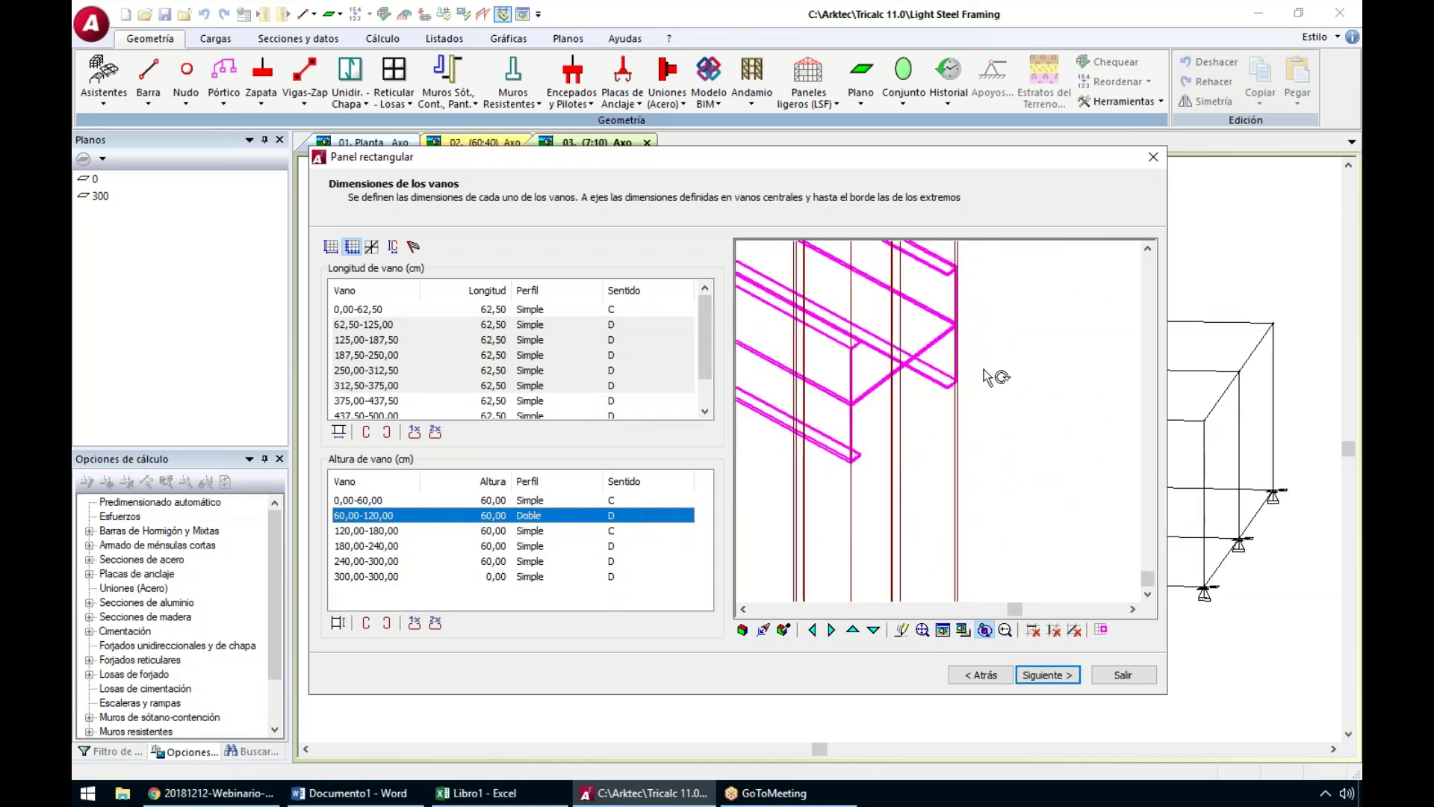
pyautogui.click(619, 517)
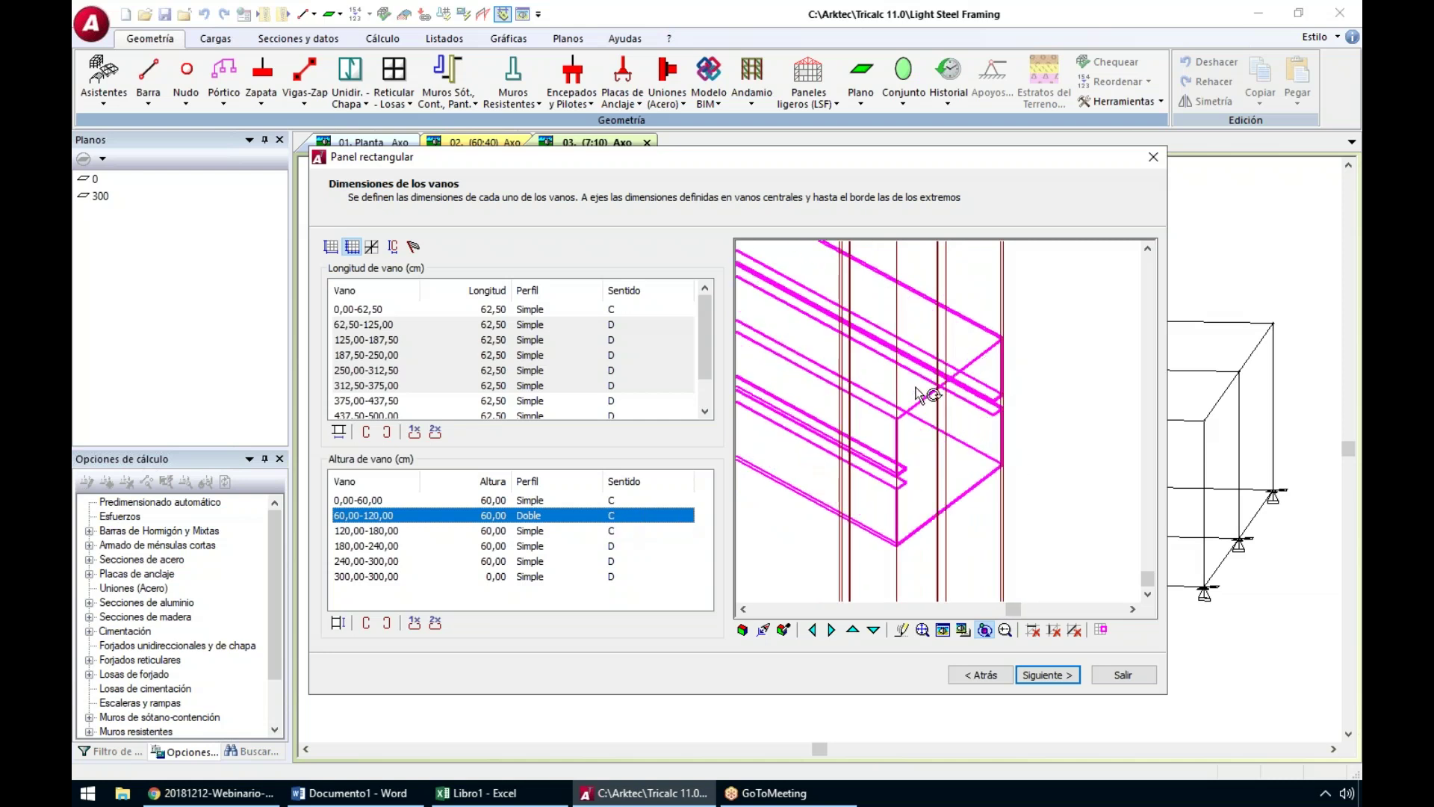
pyautogui.click(621, 515)
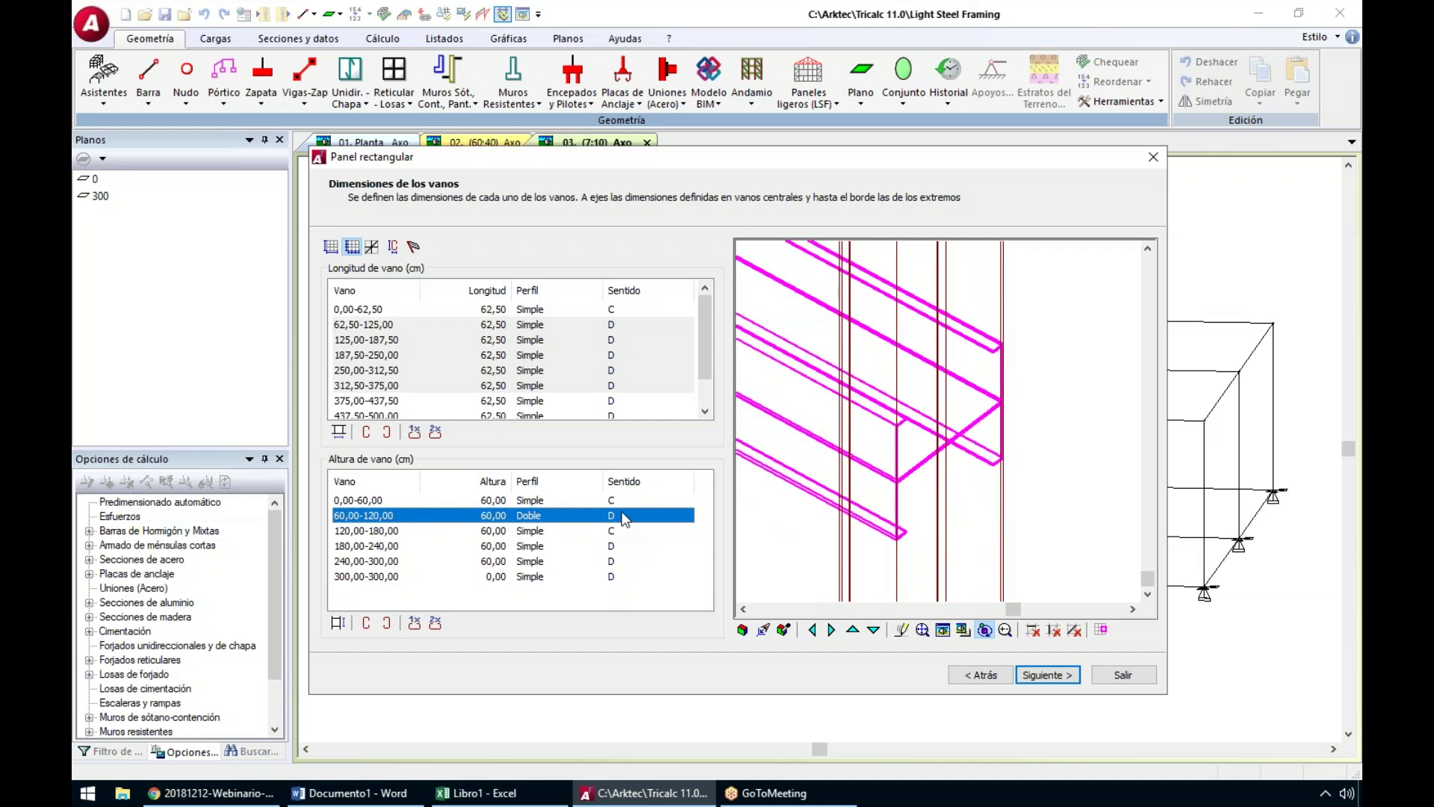
pyautogui.click(545, 516)
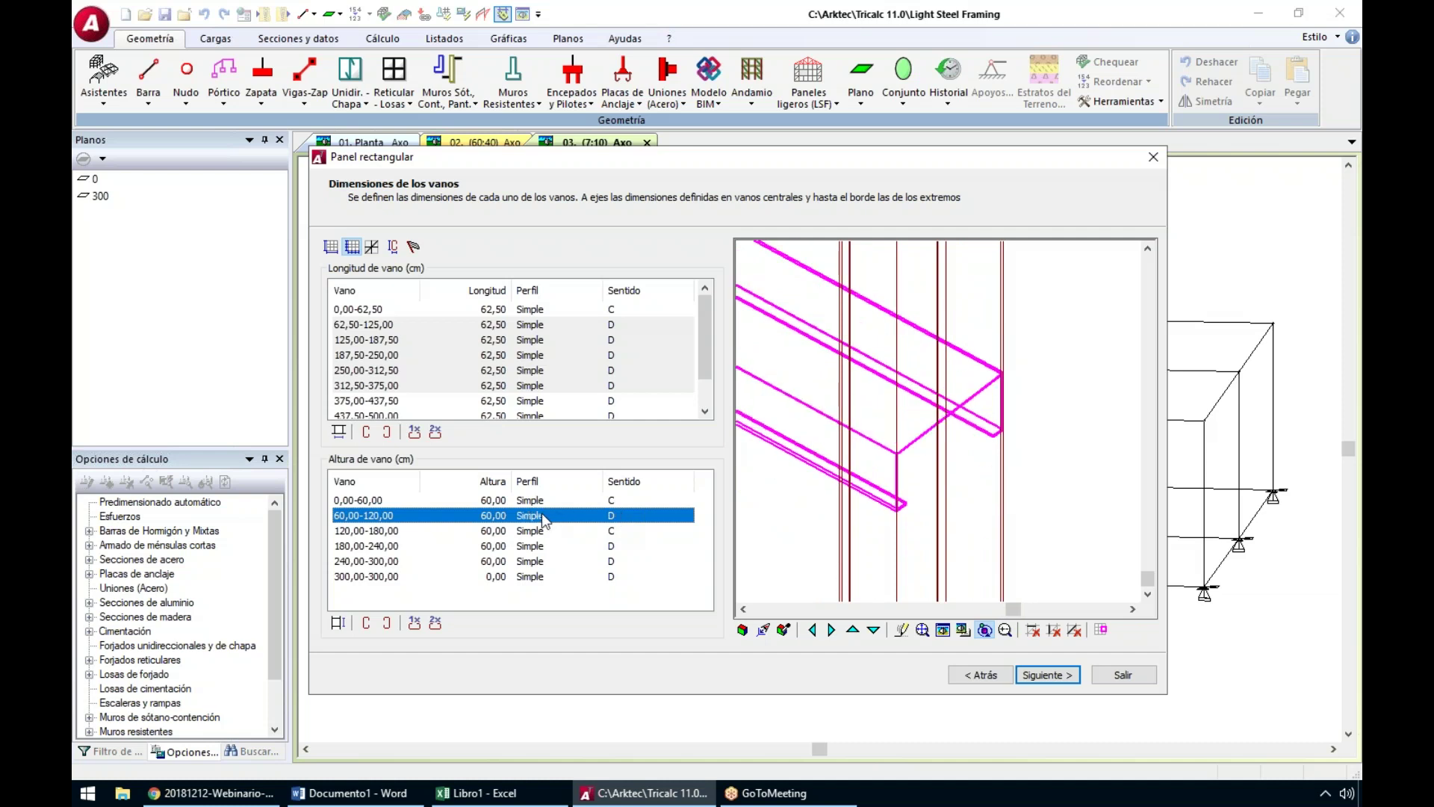
pyautogui.scroll(-5, 1043, 402)
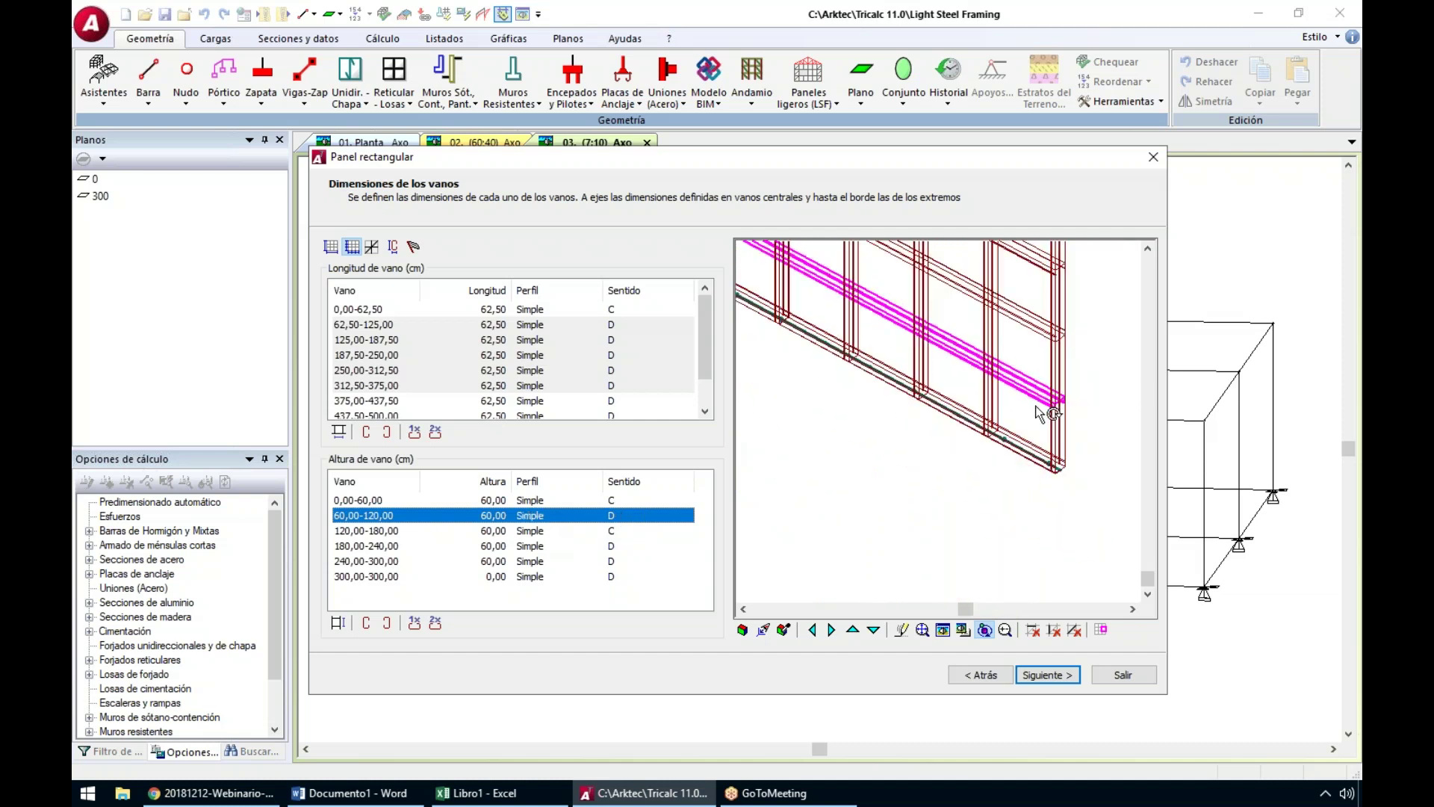
pyautogui.moveTo(997, 401); pyautogui.dragTo(990, 438, button='middle')
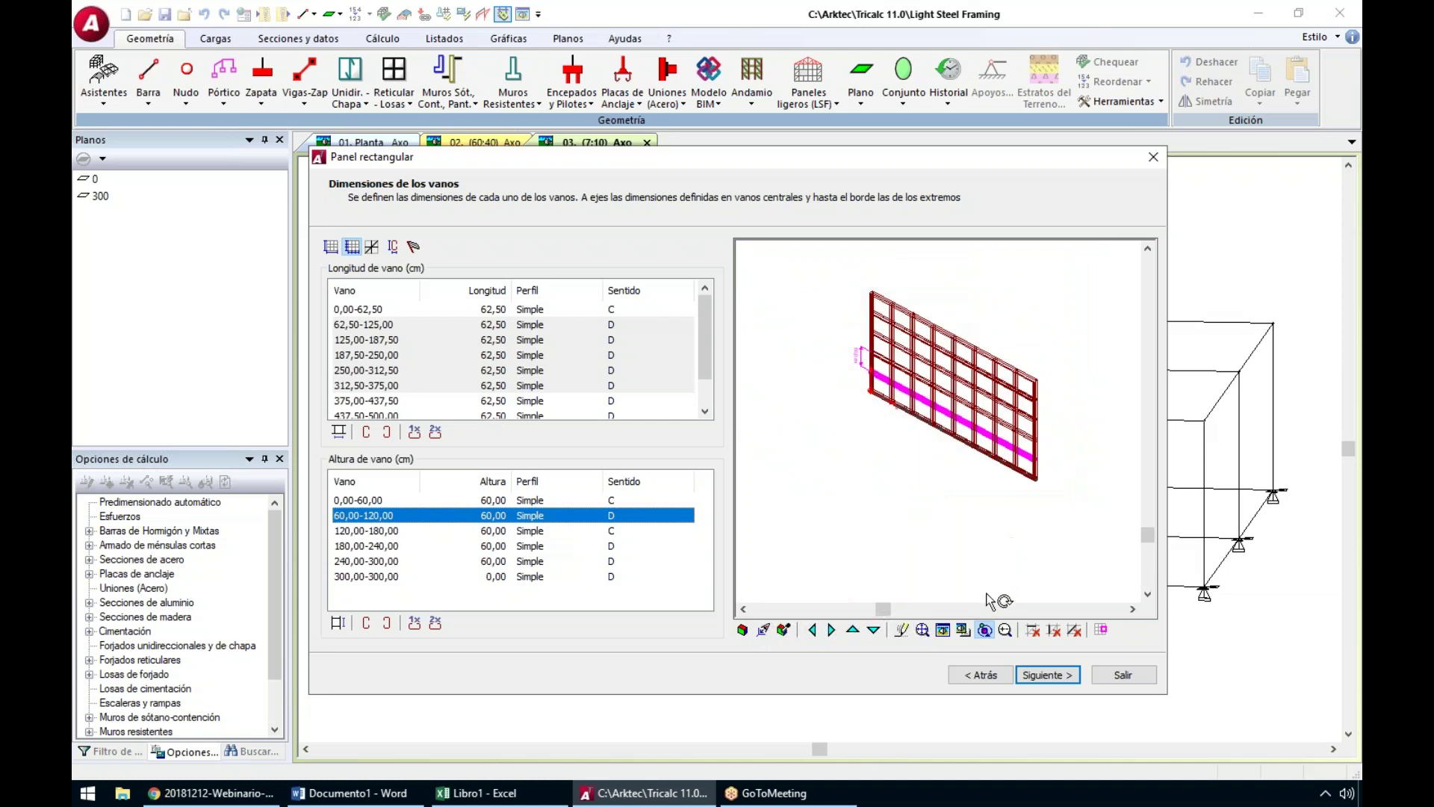
# Continue to the diagonals definition and assign 2 diagonals per cell to the 0,00-62,50 and 62,50-125,00 bays
pyautogui.click(1040, 675)
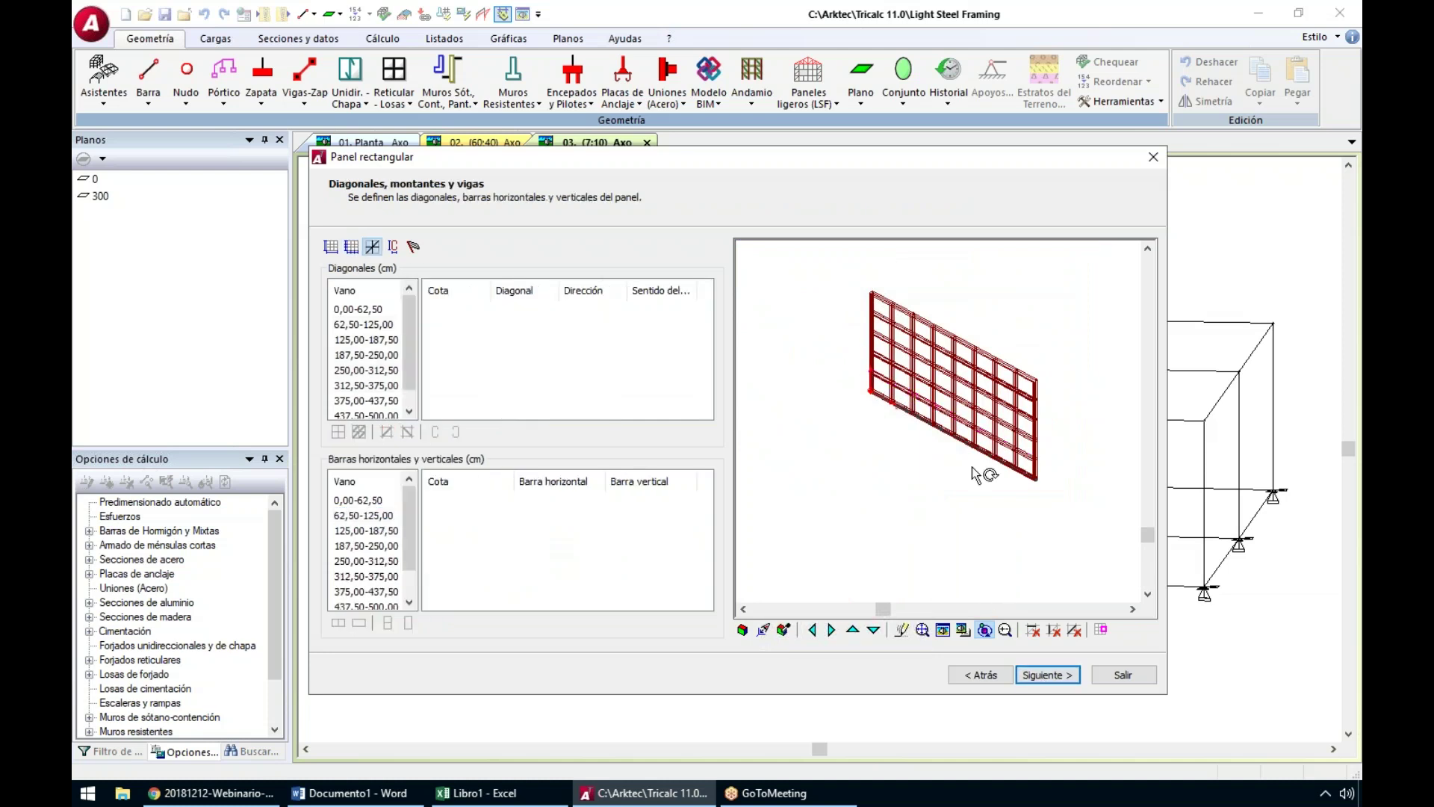
pyautogui.moveTo(972, 428); pyautogui.dragTo(935, 425)
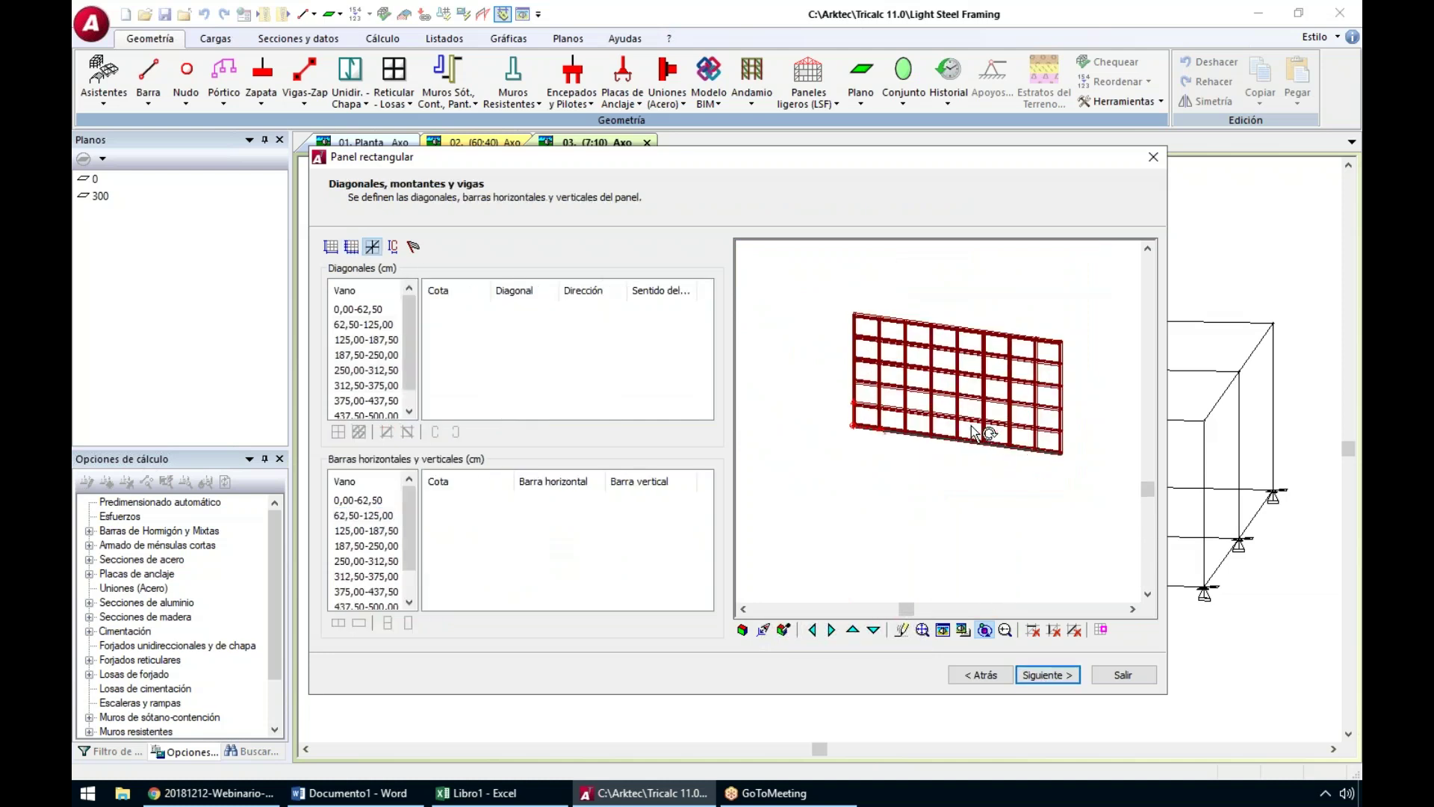
pyautogui.click(359, 310)
pyautogui.keyDown('ctrl'); pyautogui.click(359, 325); pyautogui.keyUp('ctrl')
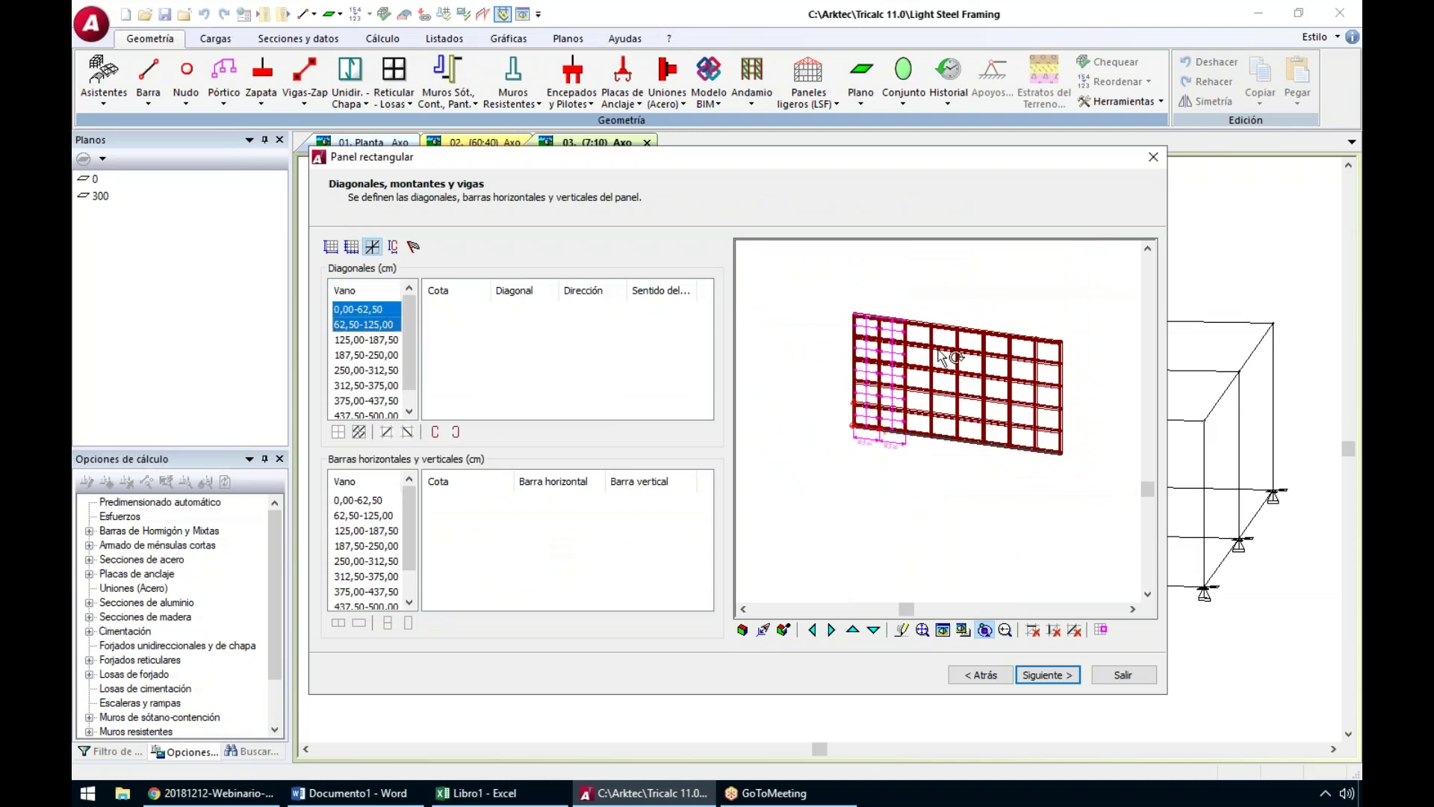
pyautogui.click(359, 432)
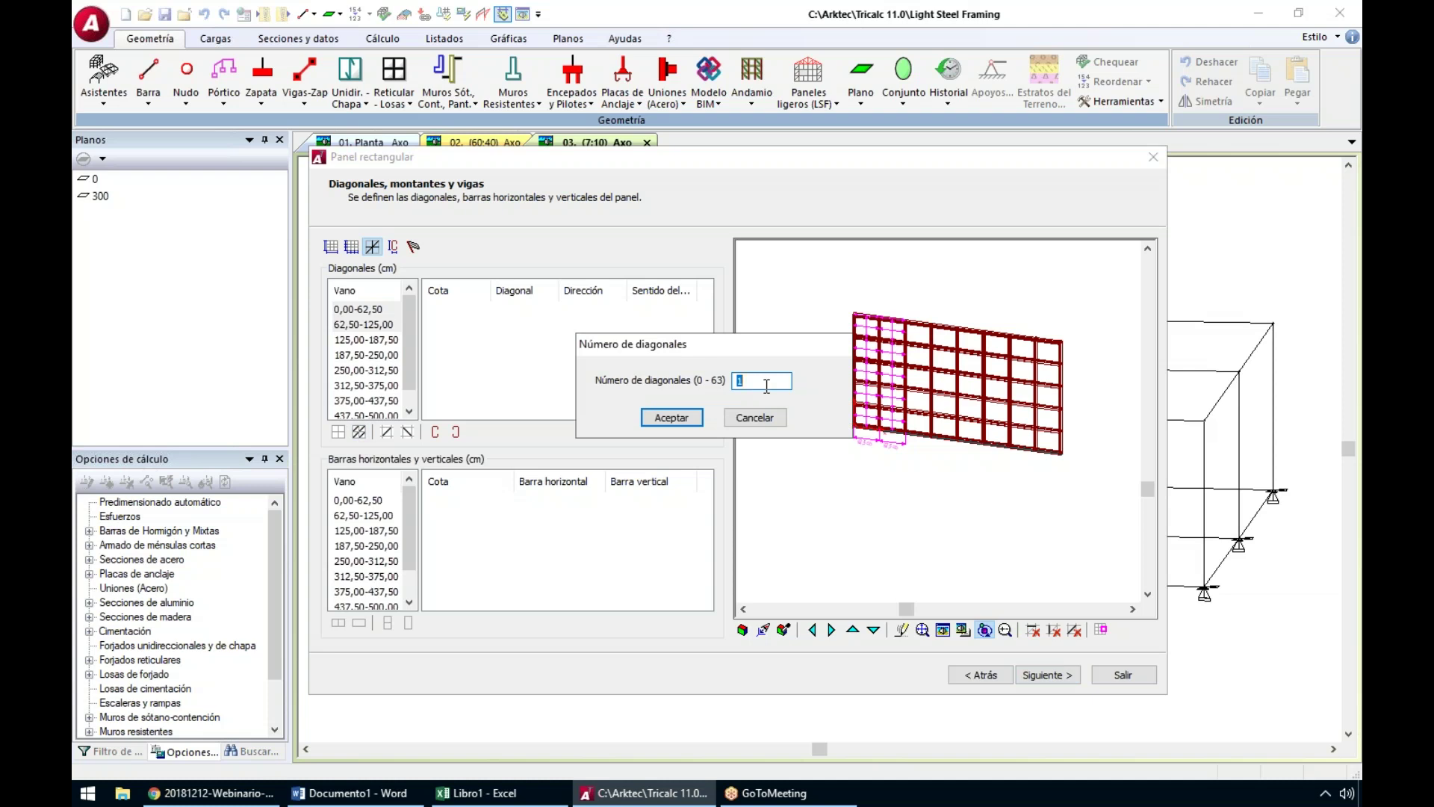
pyautogui.press('Return')
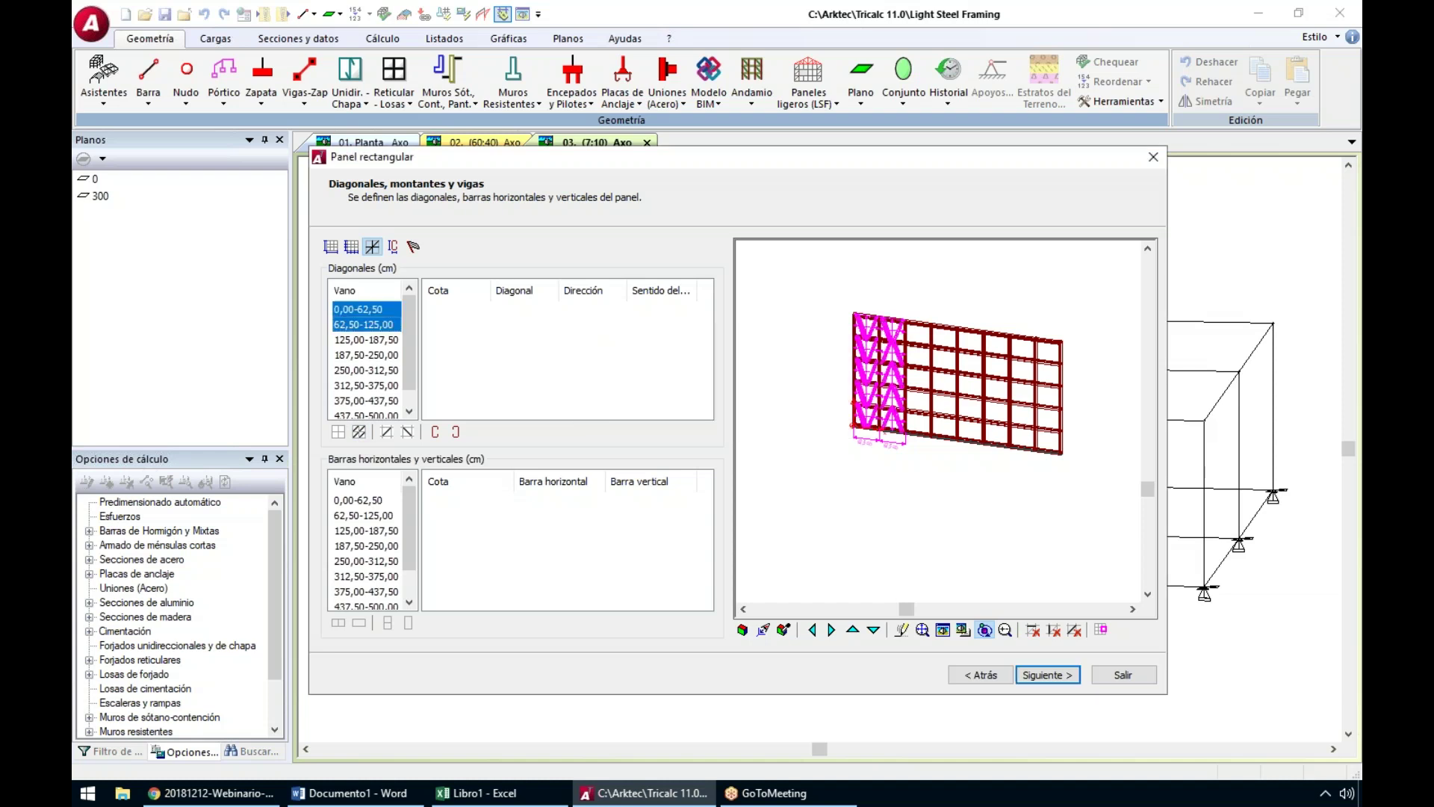
pyautogui.scroll(5, 849, 362)
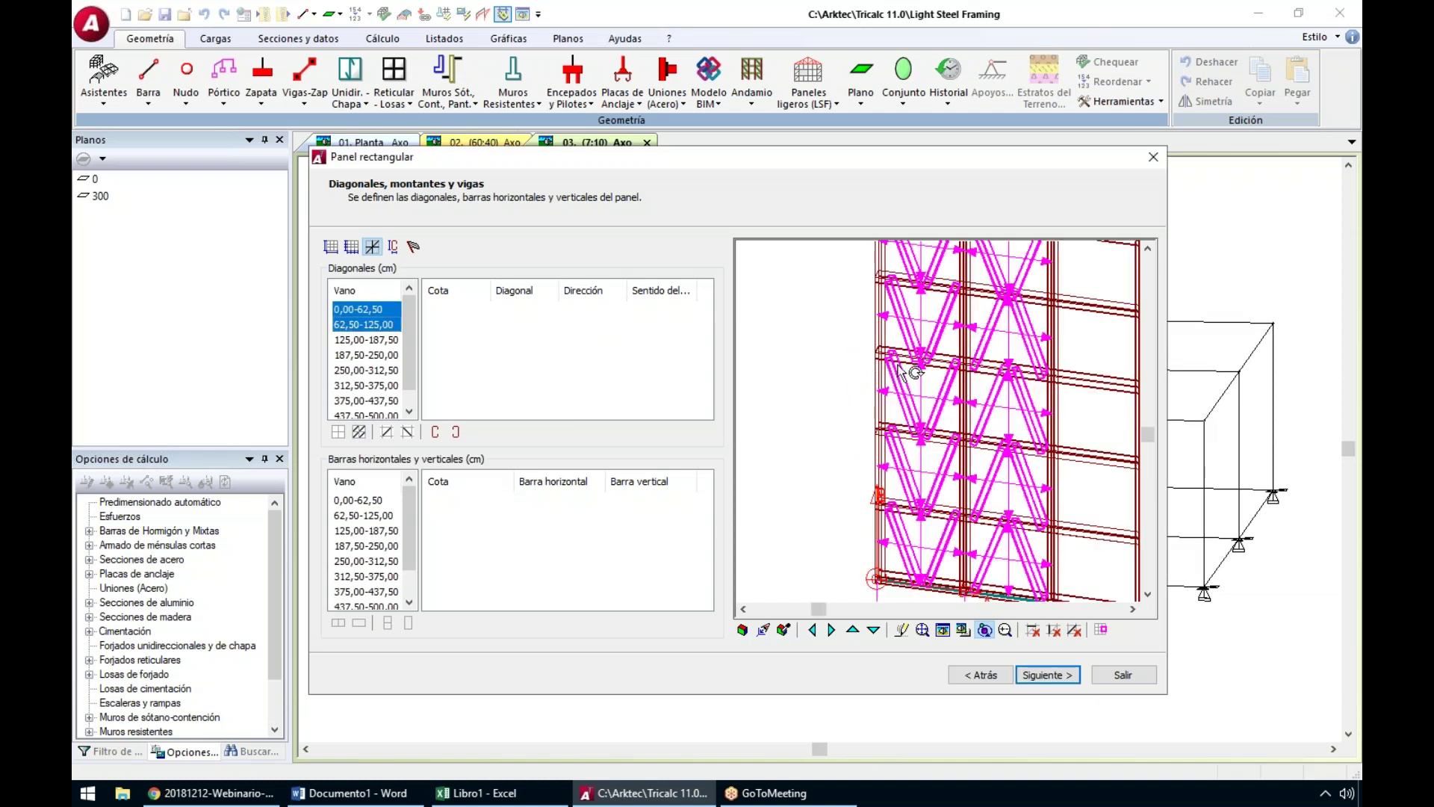
pyautogui.scroll(-5, 1020, 407)
pyautogui.scroll(2, 1059, 389)
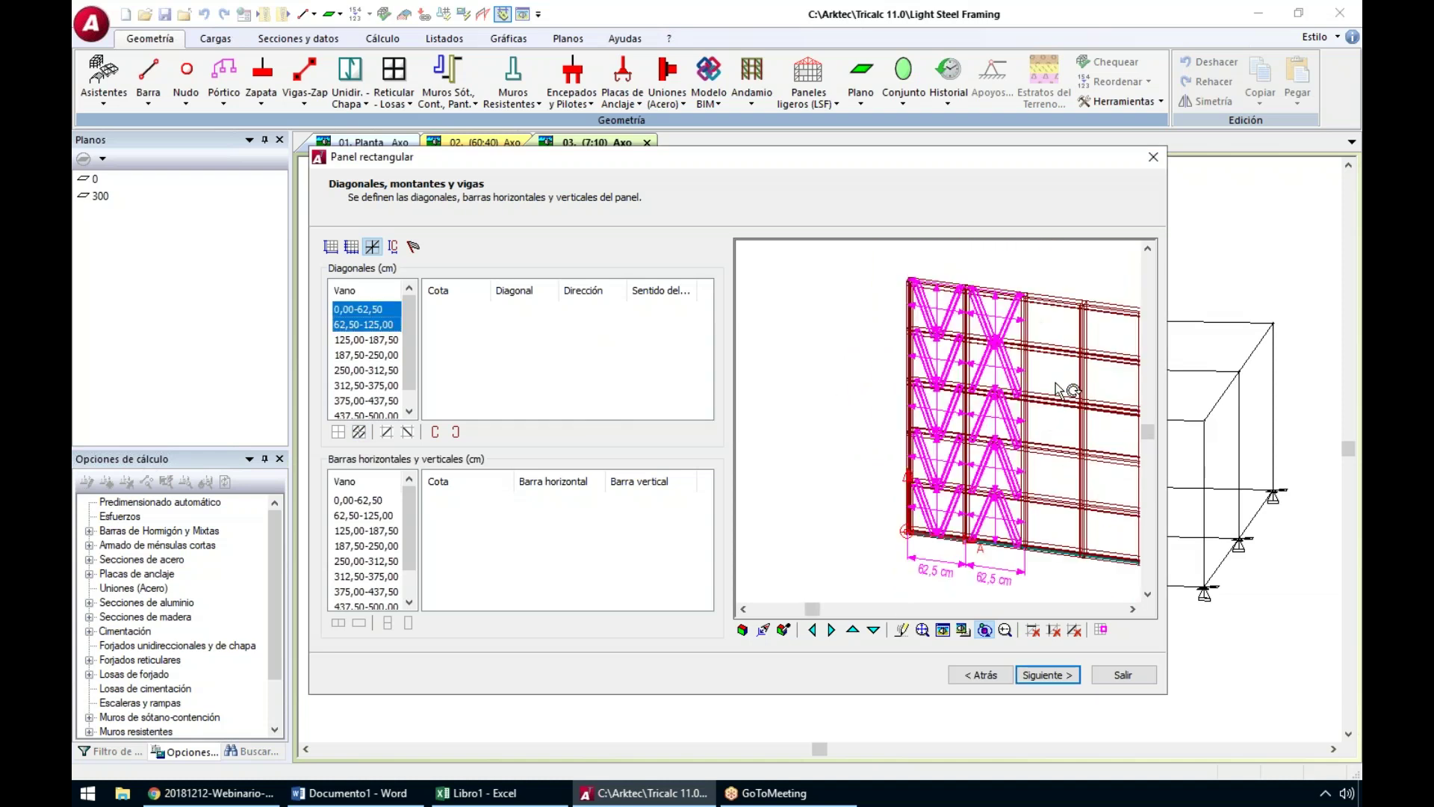
# Apply the ascending direction to the diagonals of the two selected bays
pyautogui.click(388, 432)
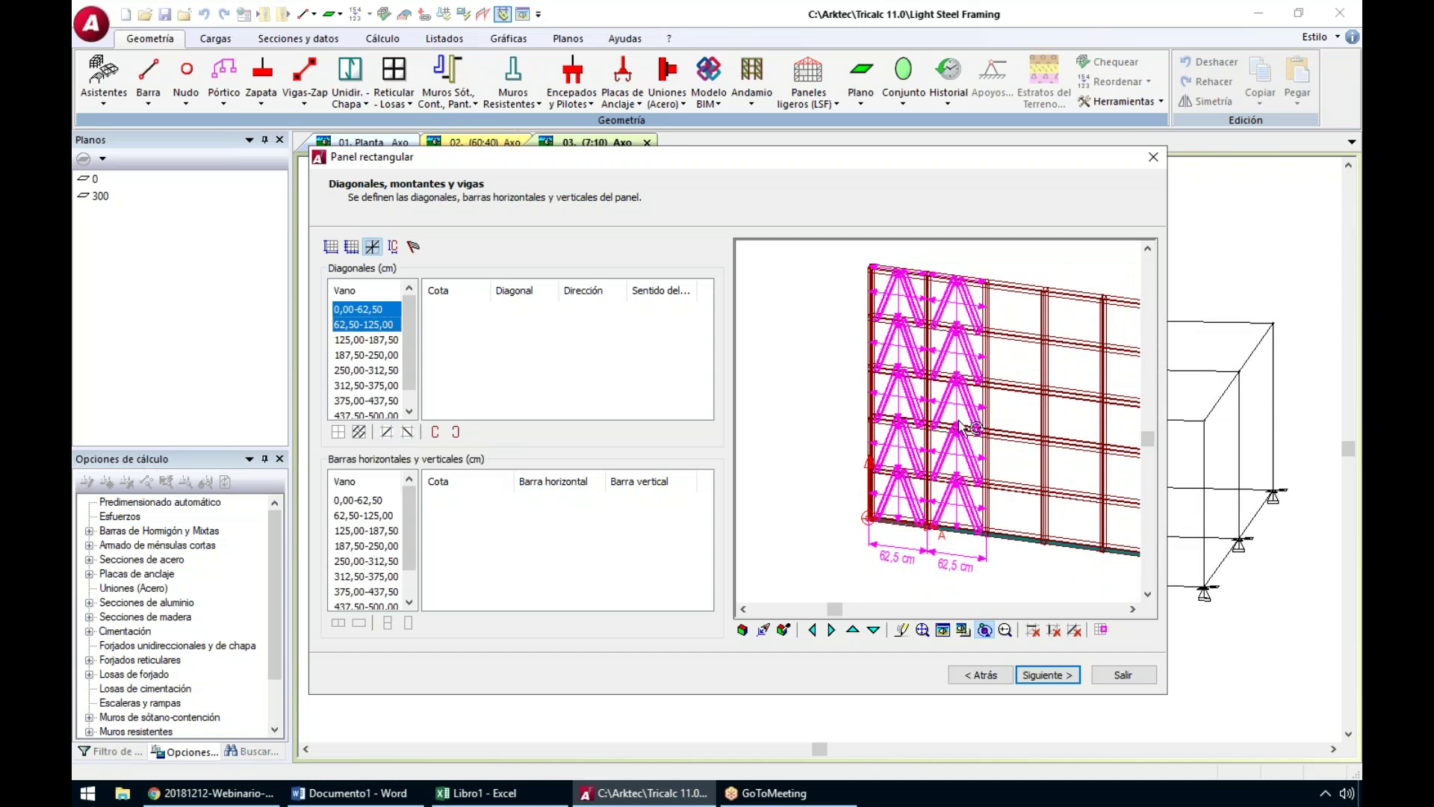
pyautogui.scroll(3, 964, 426)
pyautogui.scroll(-5, 939, 464)
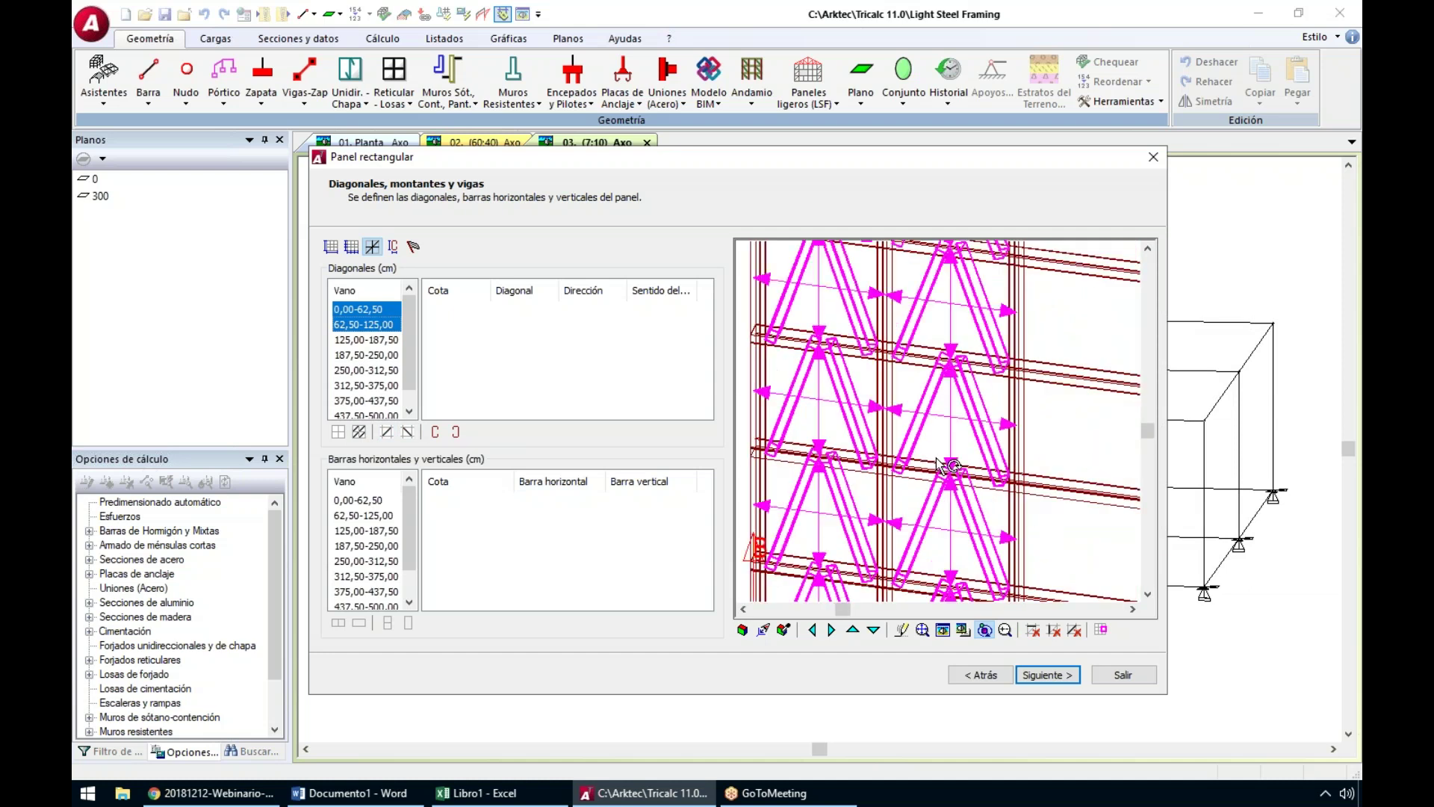
# Reduce the two selected bays to 1 diagonal per cell and give the diagonals the descending direction
pyautogui.click(359, 431)
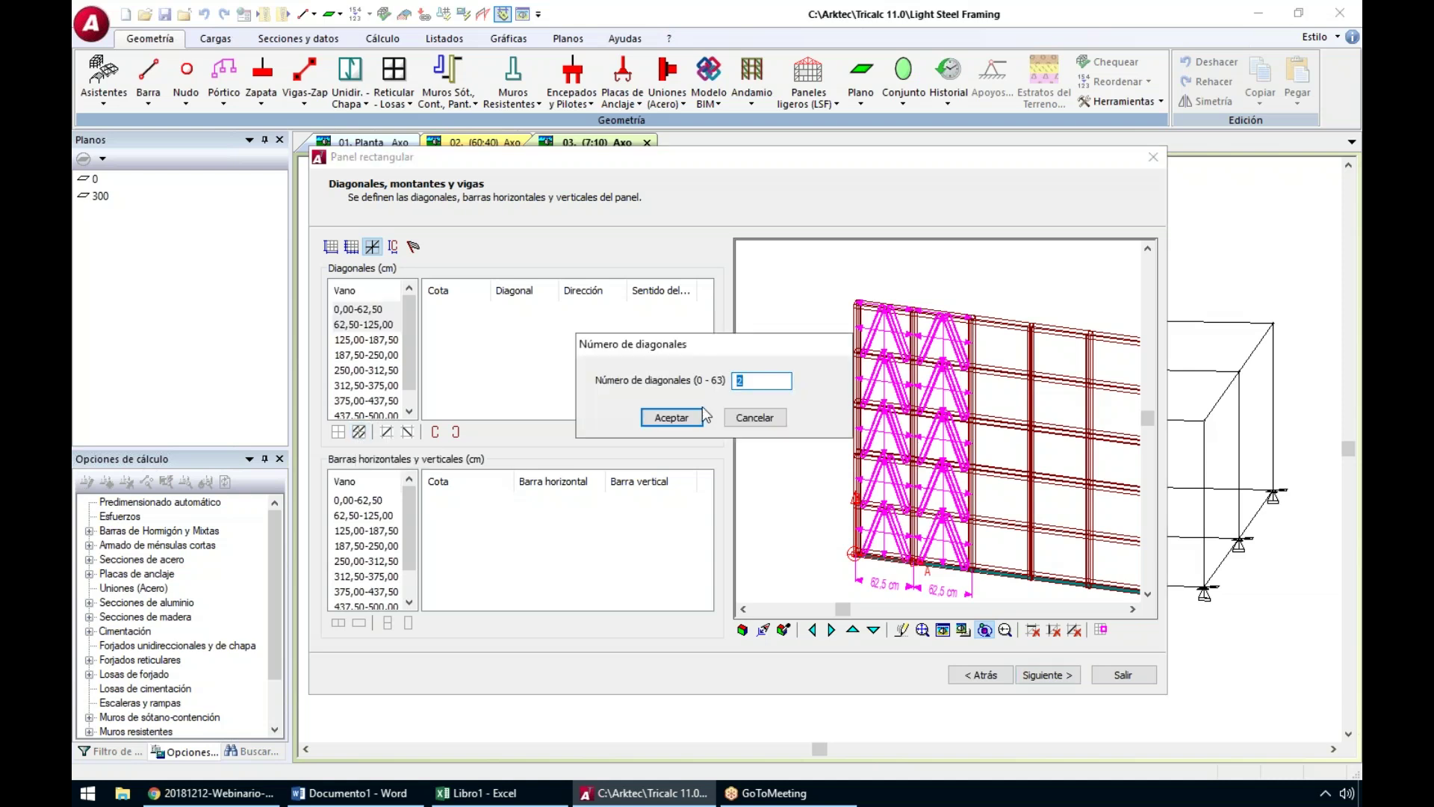
pyautogui.write('1')
pyautogui.click(671, 417)
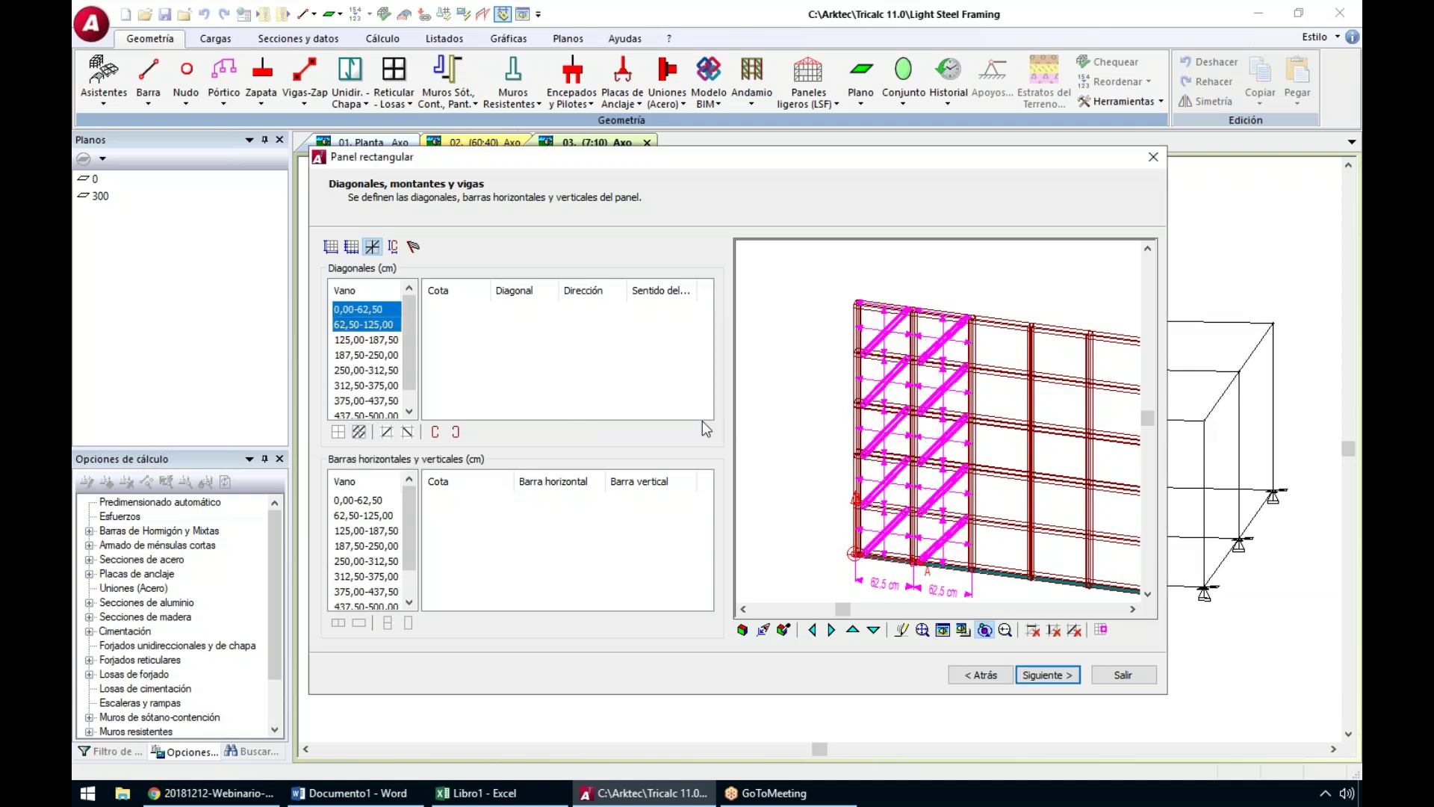
pyautogui.click(408, 432)
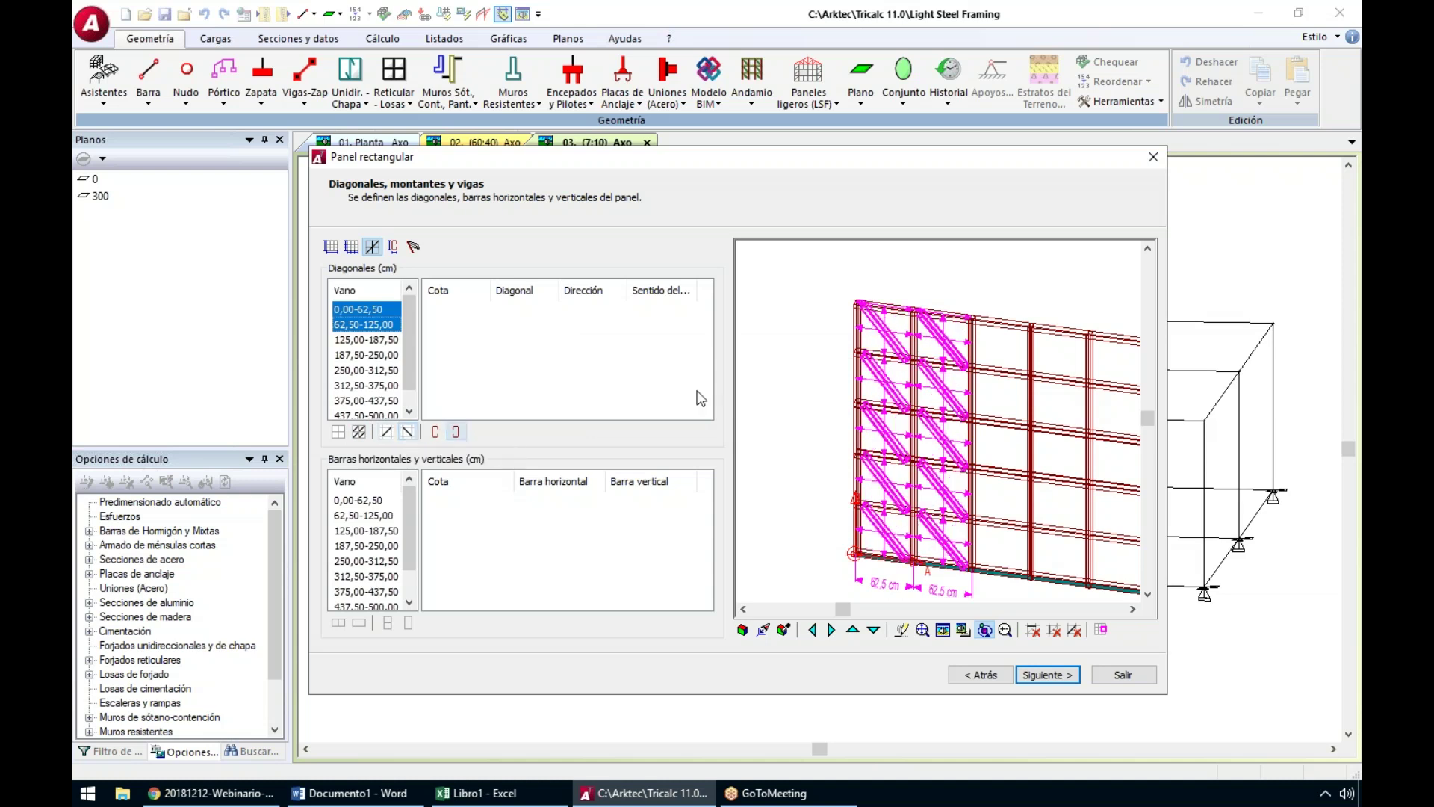
# Assign 1 diagonal per cell to the 375,00-437,50 and 437,50-500,00 bays and give them the ascending direction
pyautogui.scroll(-3, 852, 417)
pyautogui.scroll(2, 983, 457)
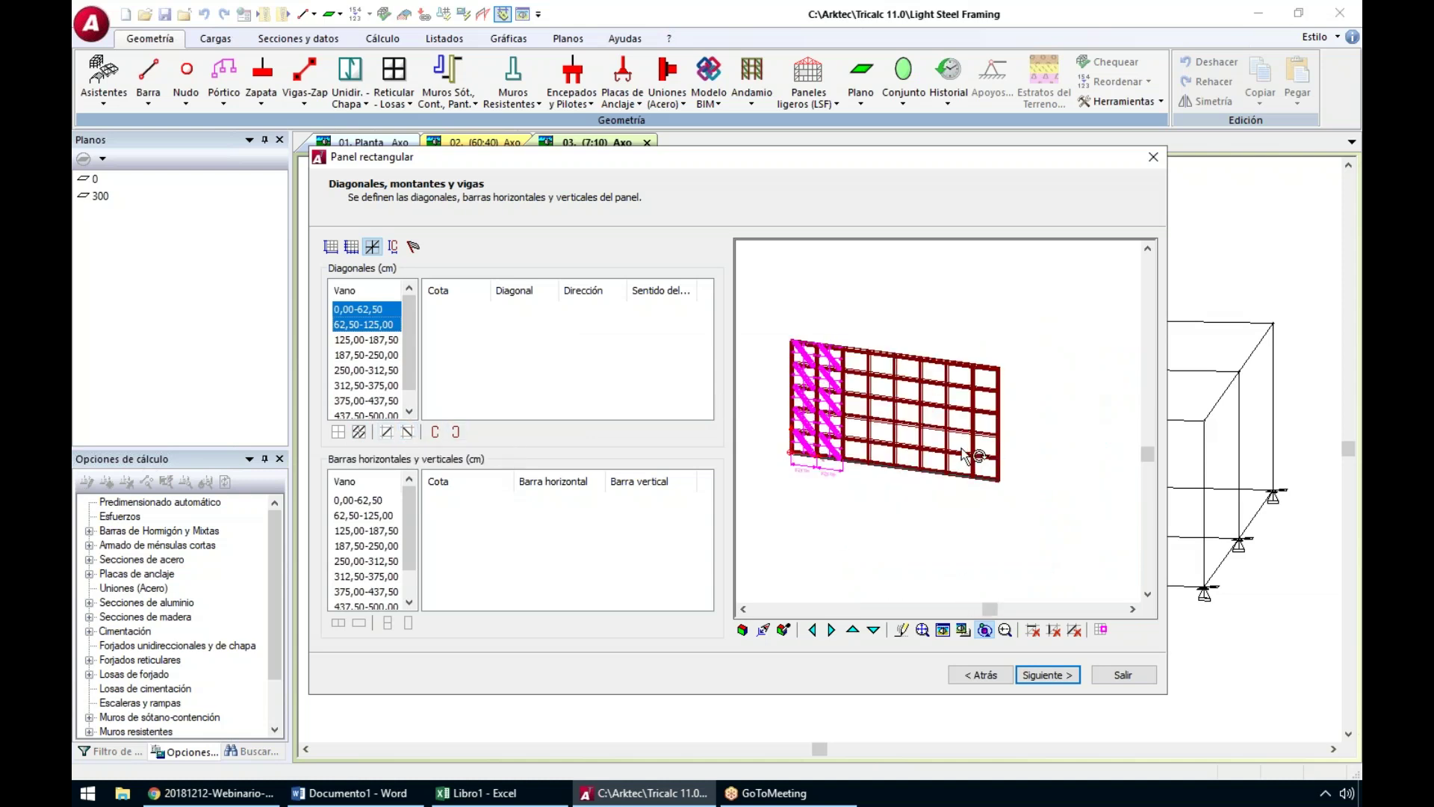
pyautogui.scroll(-2, 382, 392)
pyautogui.moveTo(383, 392); pyautogui.dragTo(373, 405)
pyautogui.click(360, 432)
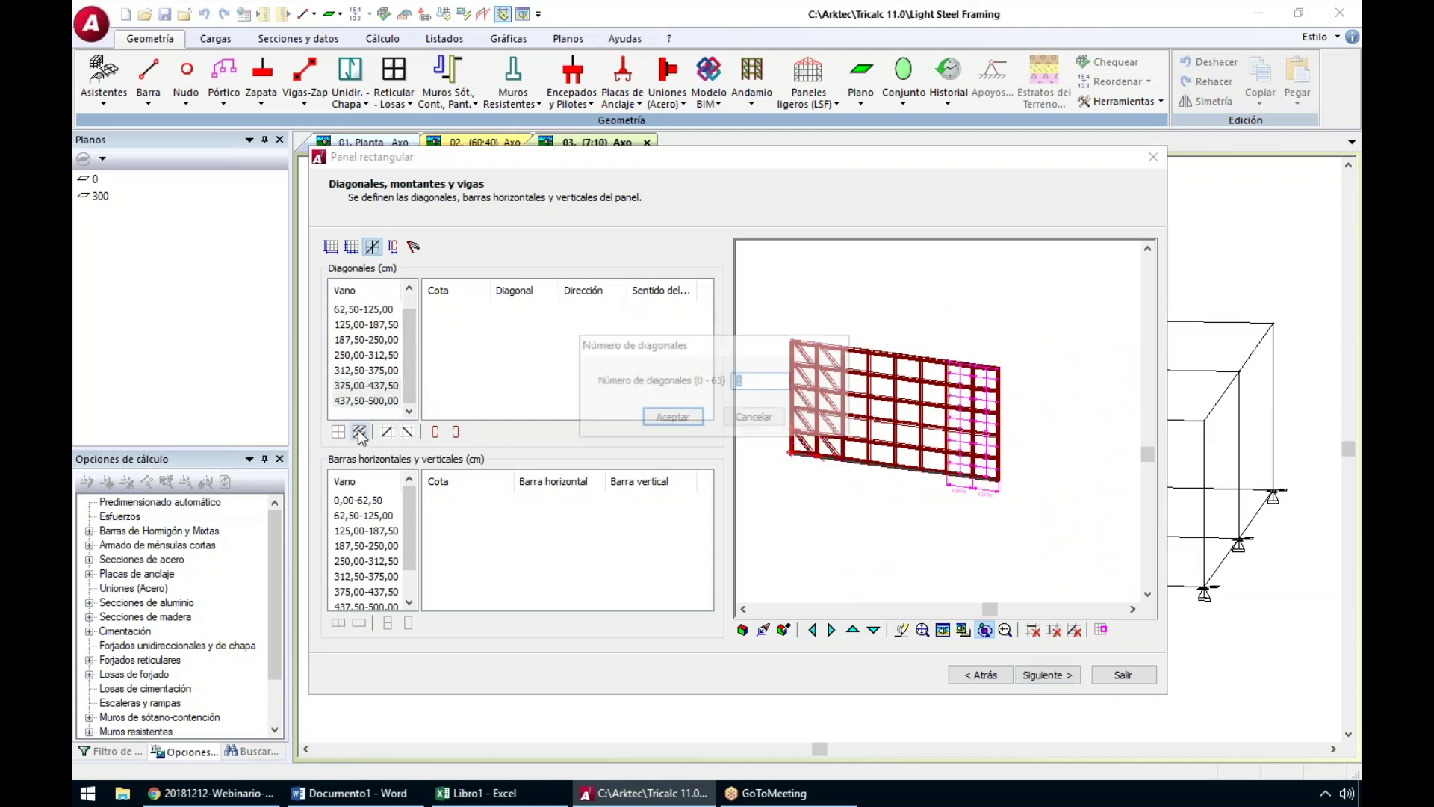
pyautogui.click(672, 418)
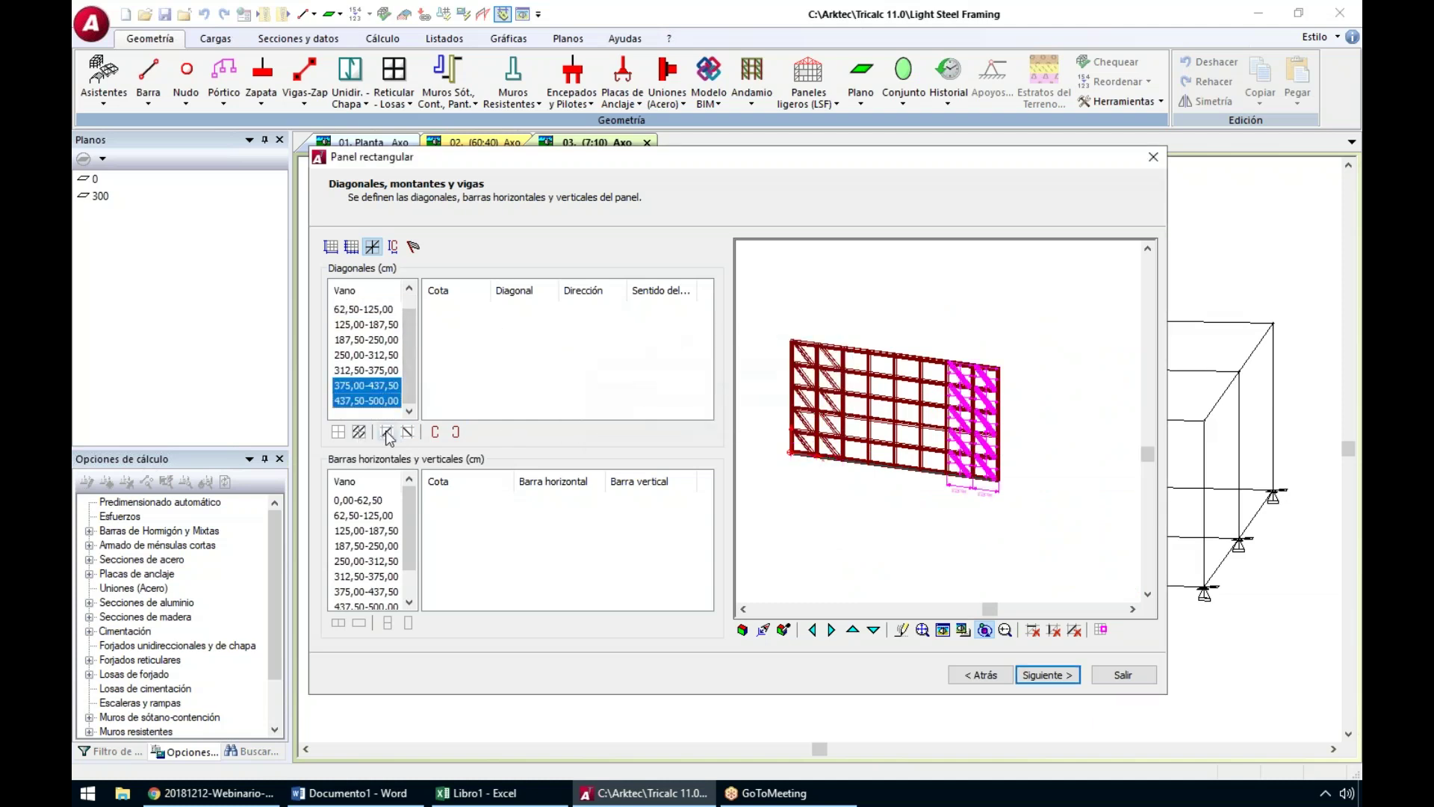
pyautogui.click(387, 432)
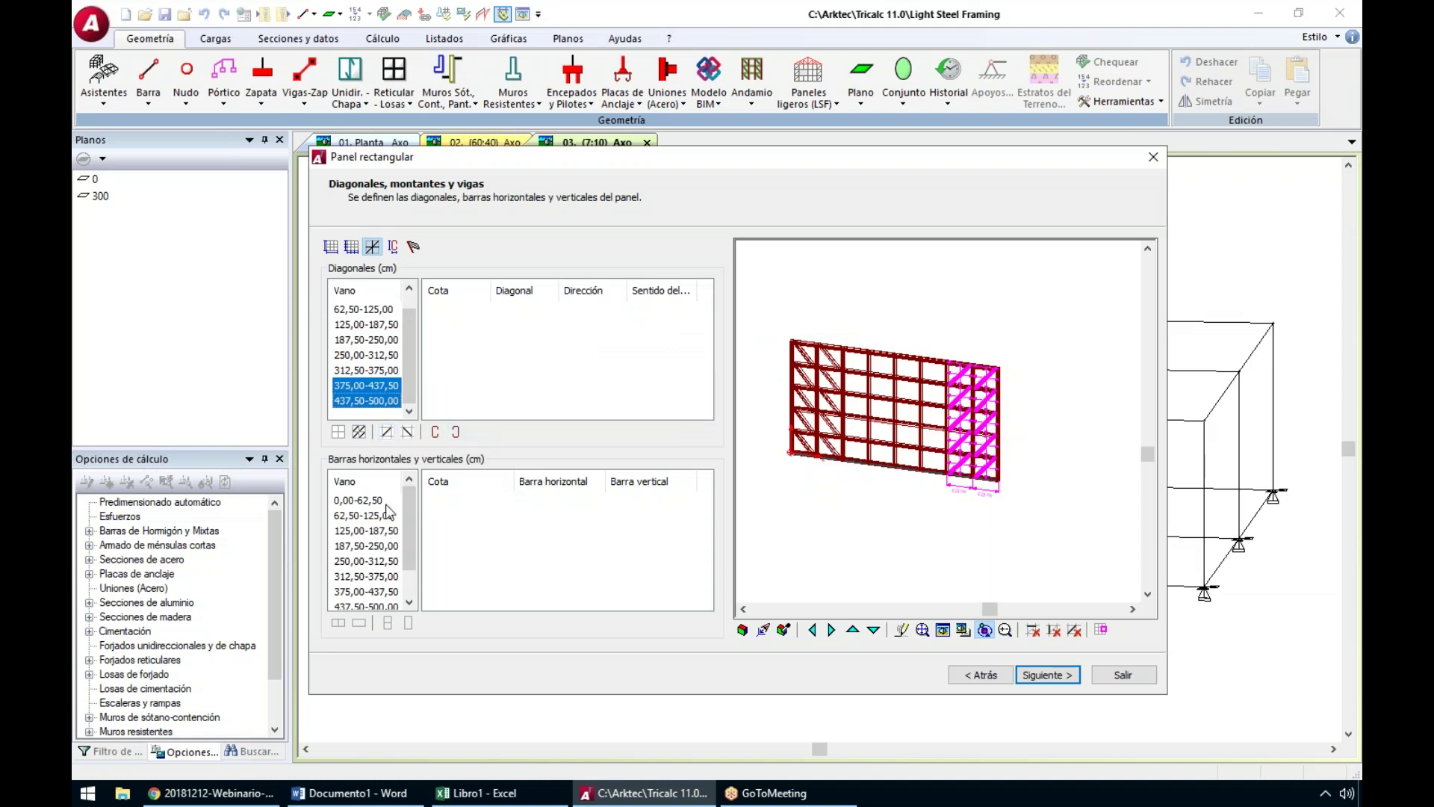
# Remove the vertical bars at the 60,00-120,00 and 120,00-180,00 heights of the 187,50-250,00 bay
pyautogui.click(358, 501)
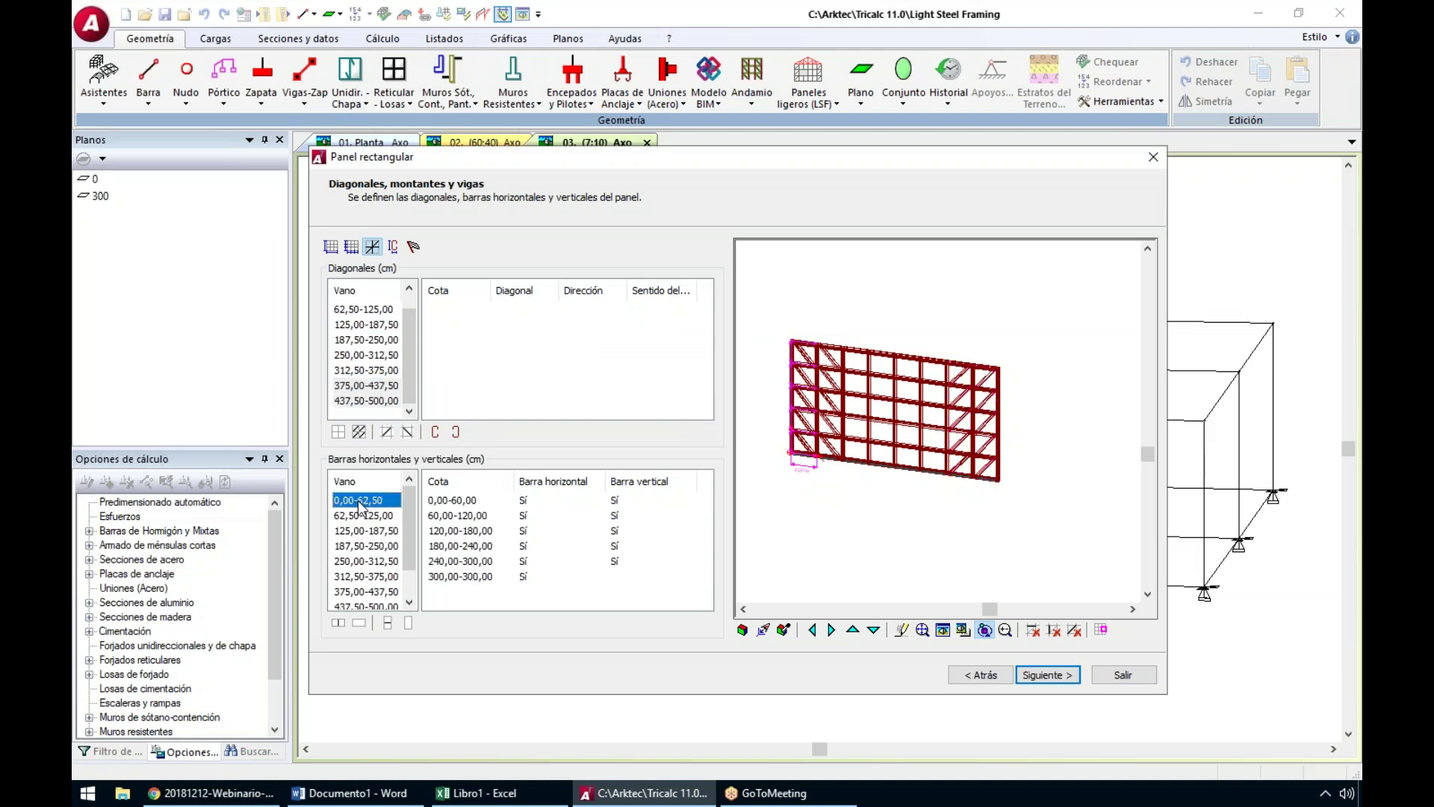
pyautogui.click(363, 546)
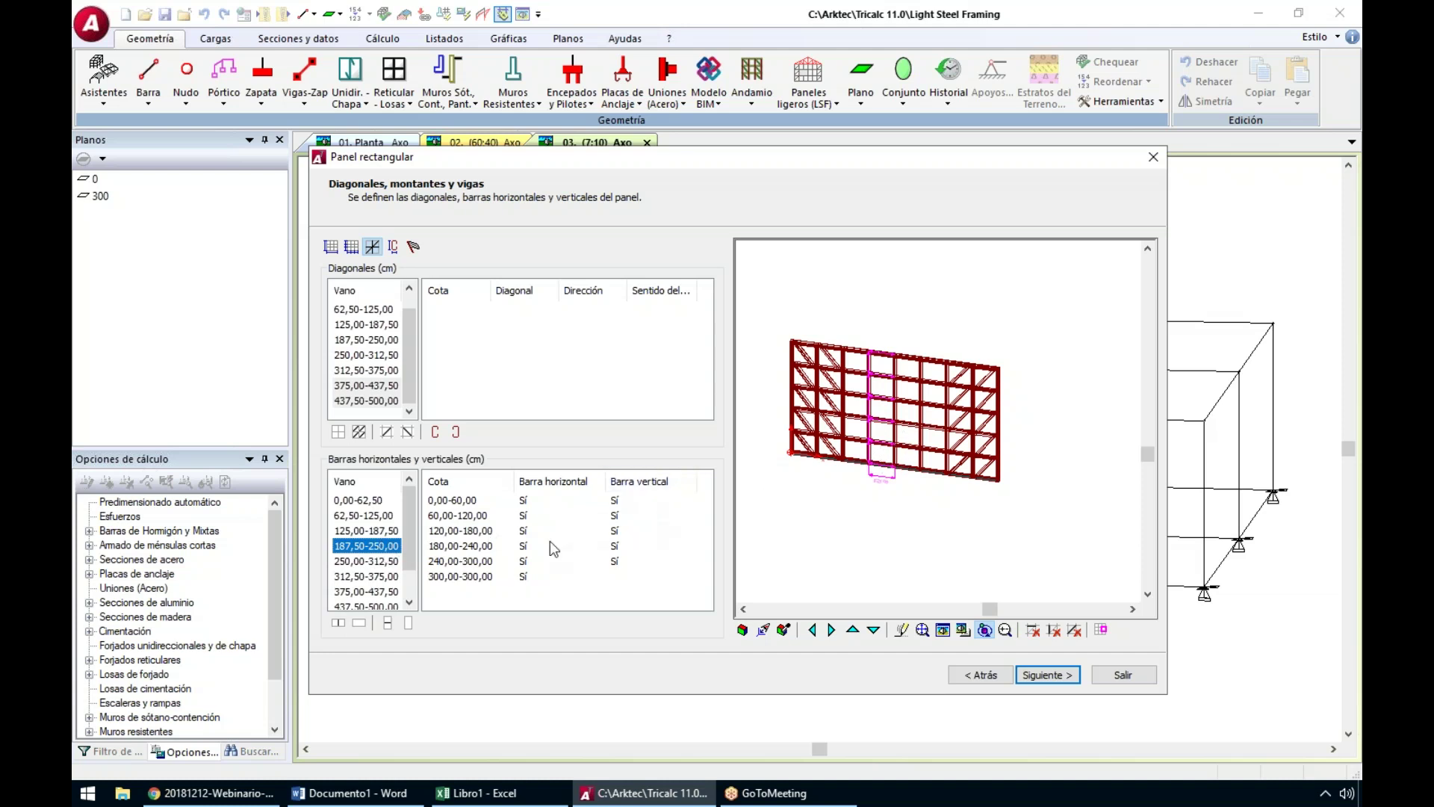
pyautogui.scroll(1, 846, 457)
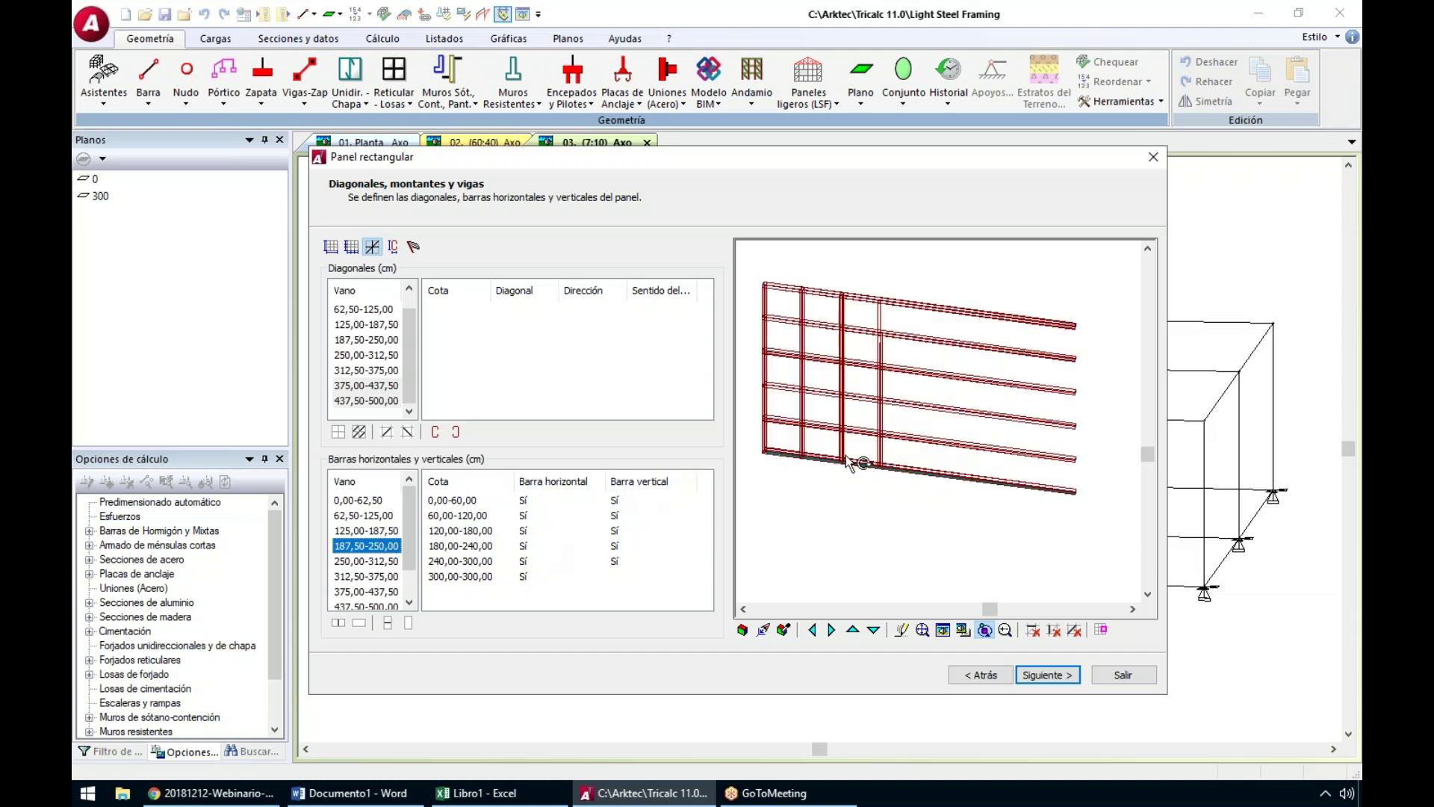
pyautogui.doubleClick(618, 531)
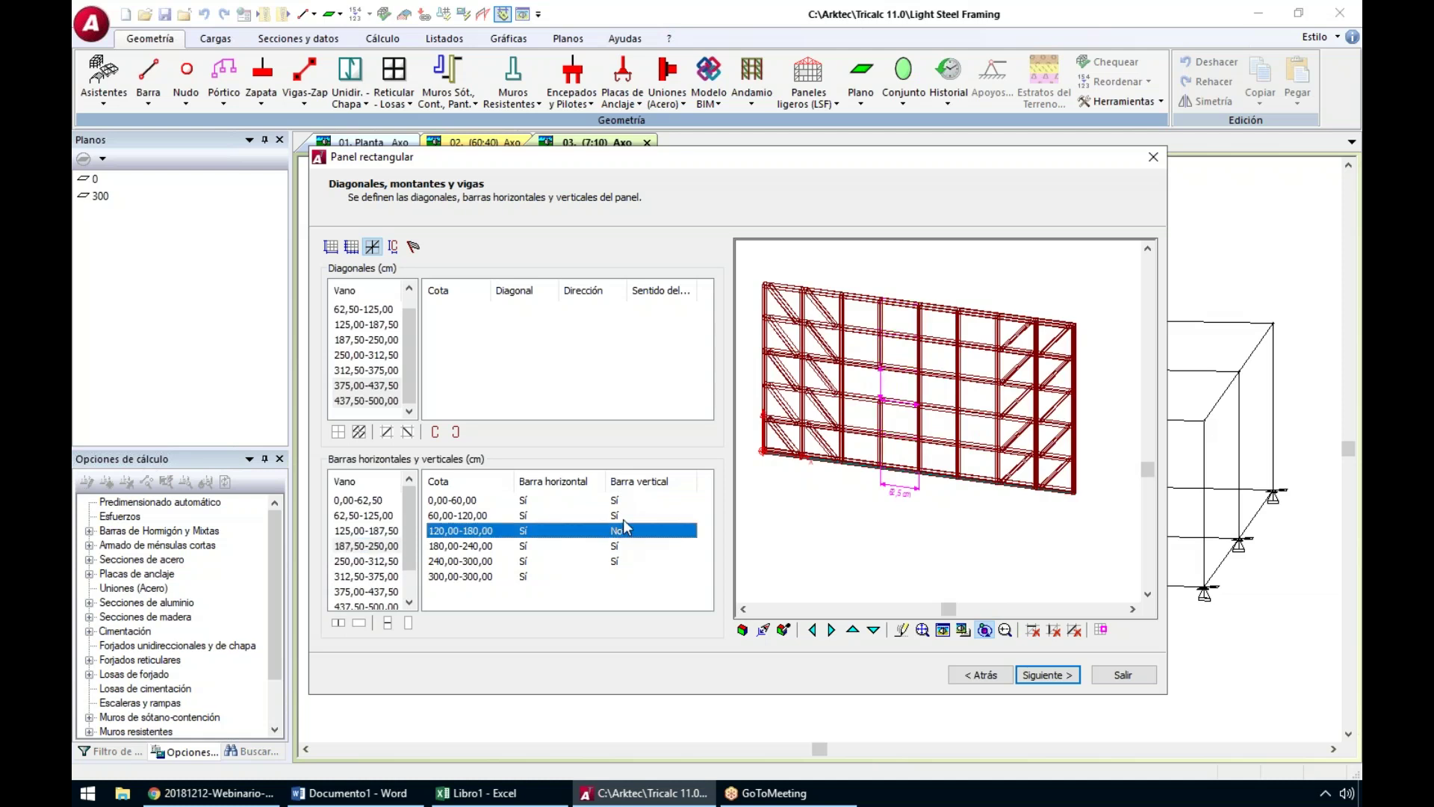
pyautogui.doubleClick(623, 518)
pyautogui.scroll(3, 889, 403)
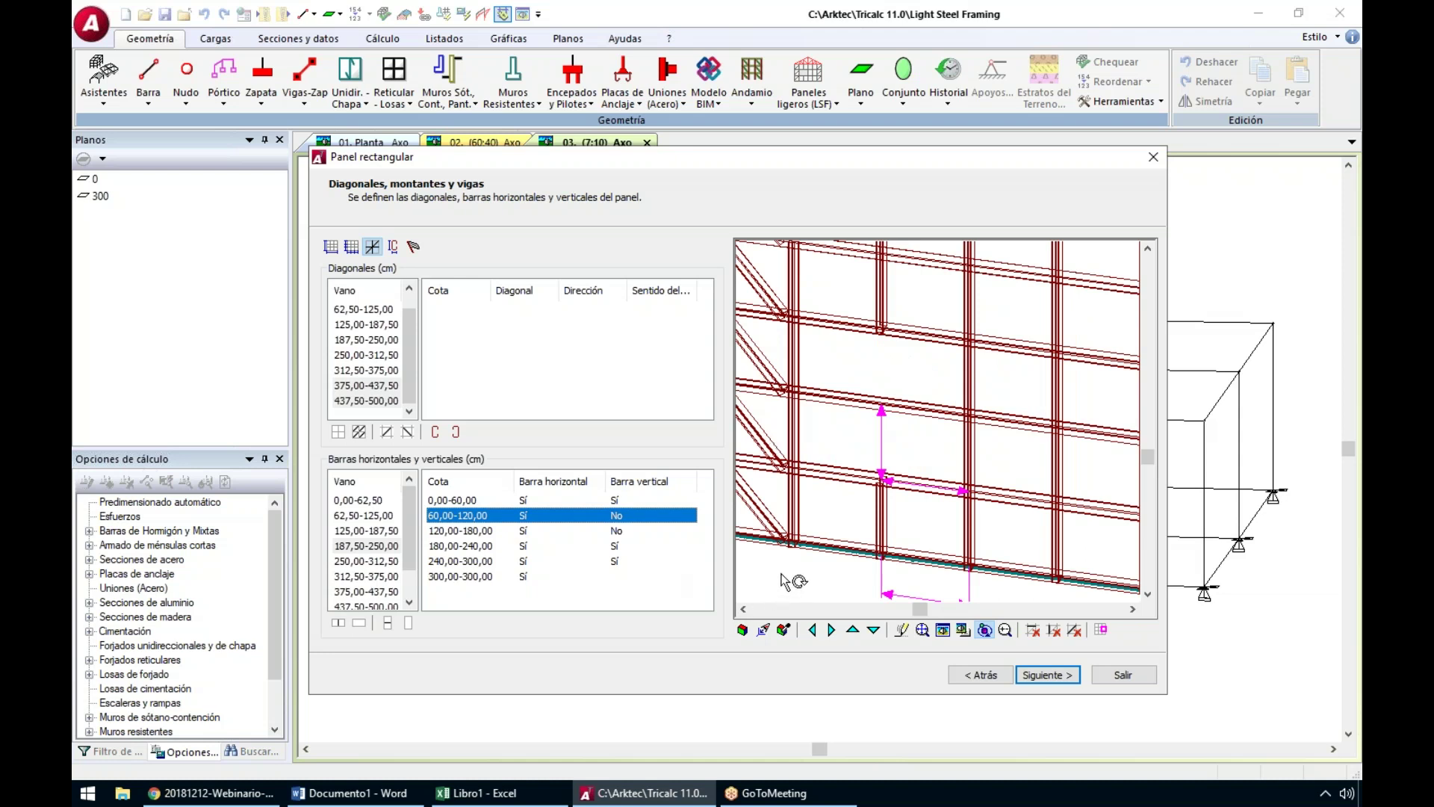
# Restore the vertical bars at the 60,00-120,00 and 120,00-180,00 heights of the 187,50-250,00 bay
pyautogui.click(369, 531)
pyautogui.scroll(-2, 1031, 418)
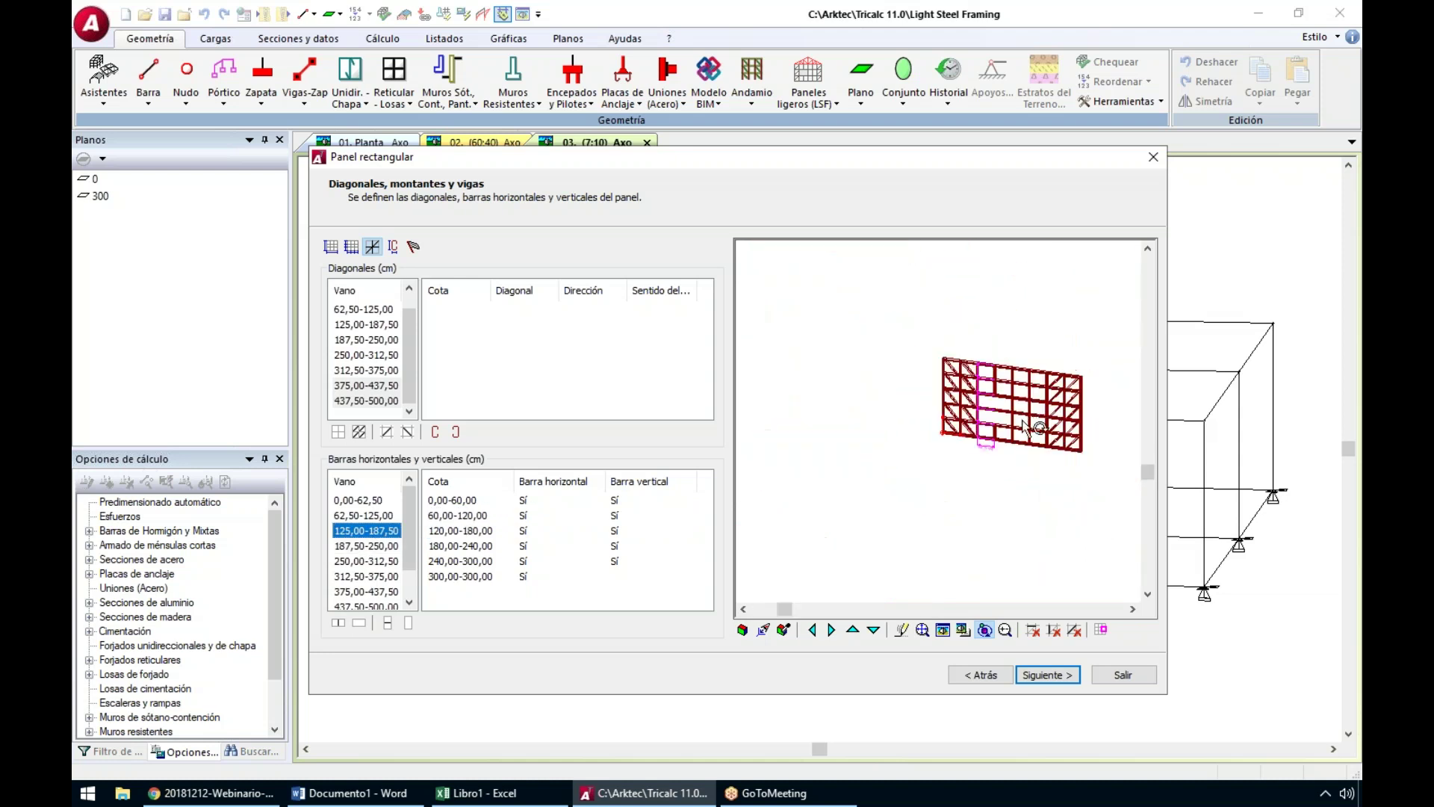
pyautogui.scroll(1, 1036, 426)
pyautogui.click(374, 546)
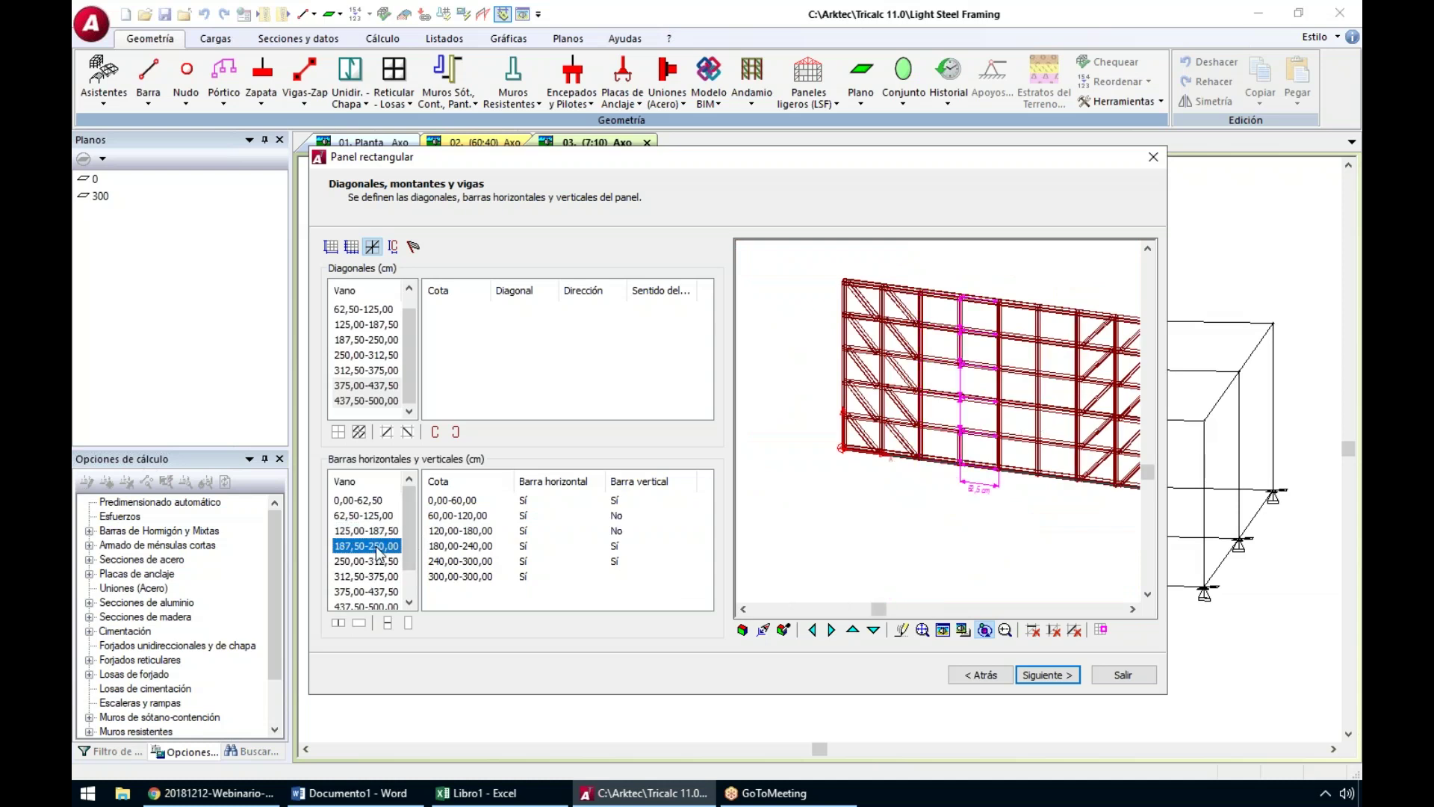
pyautogui.click(618, 517)
pyautogui.click(620, 517)
pyautogui.doubleClick(622, 531)
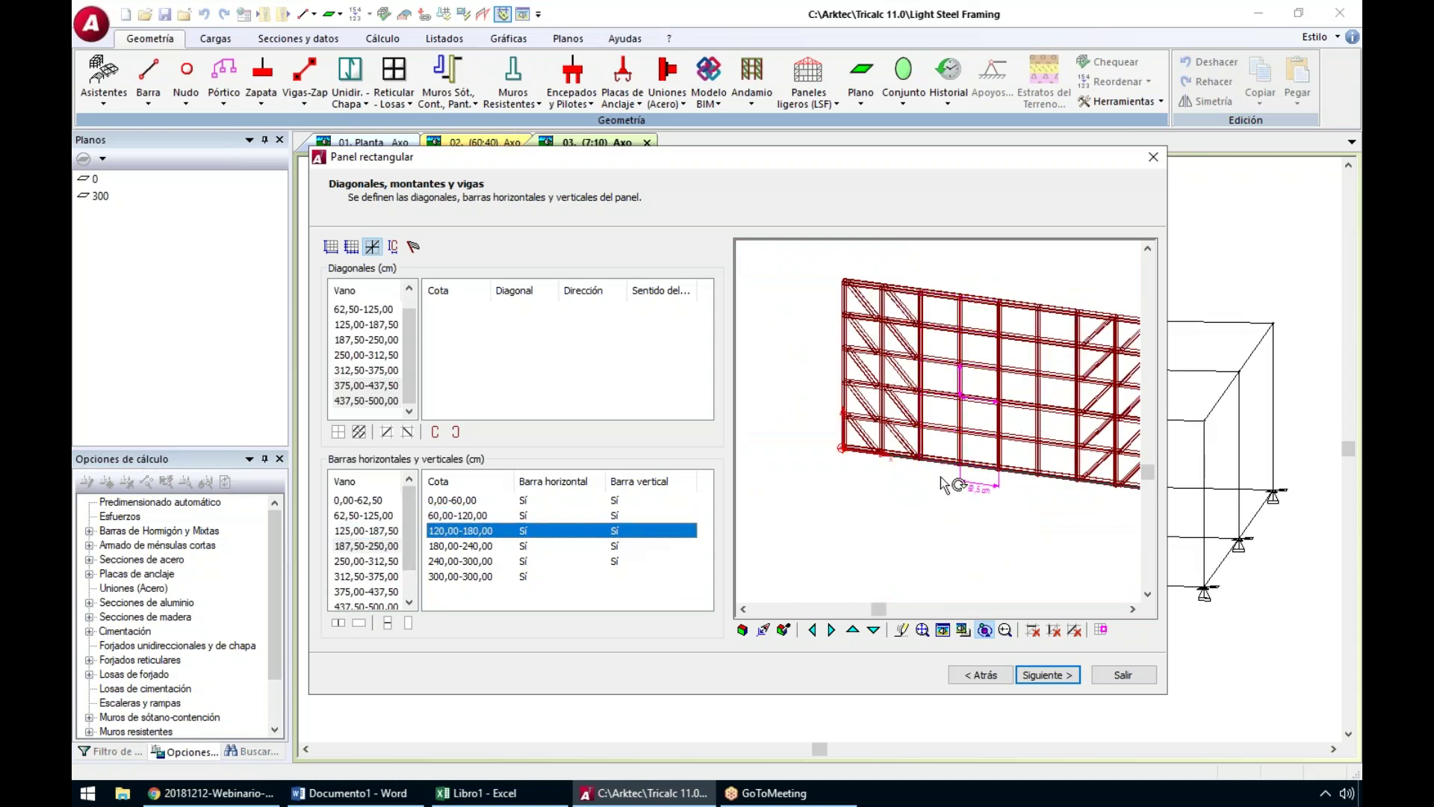
# Delete the diagonals of the 375,00-437,50 bay at the 120,00-180,00 and 180,00-240,00 heights directly in the preview
pyautogui.scroll(-2, 971, 519)
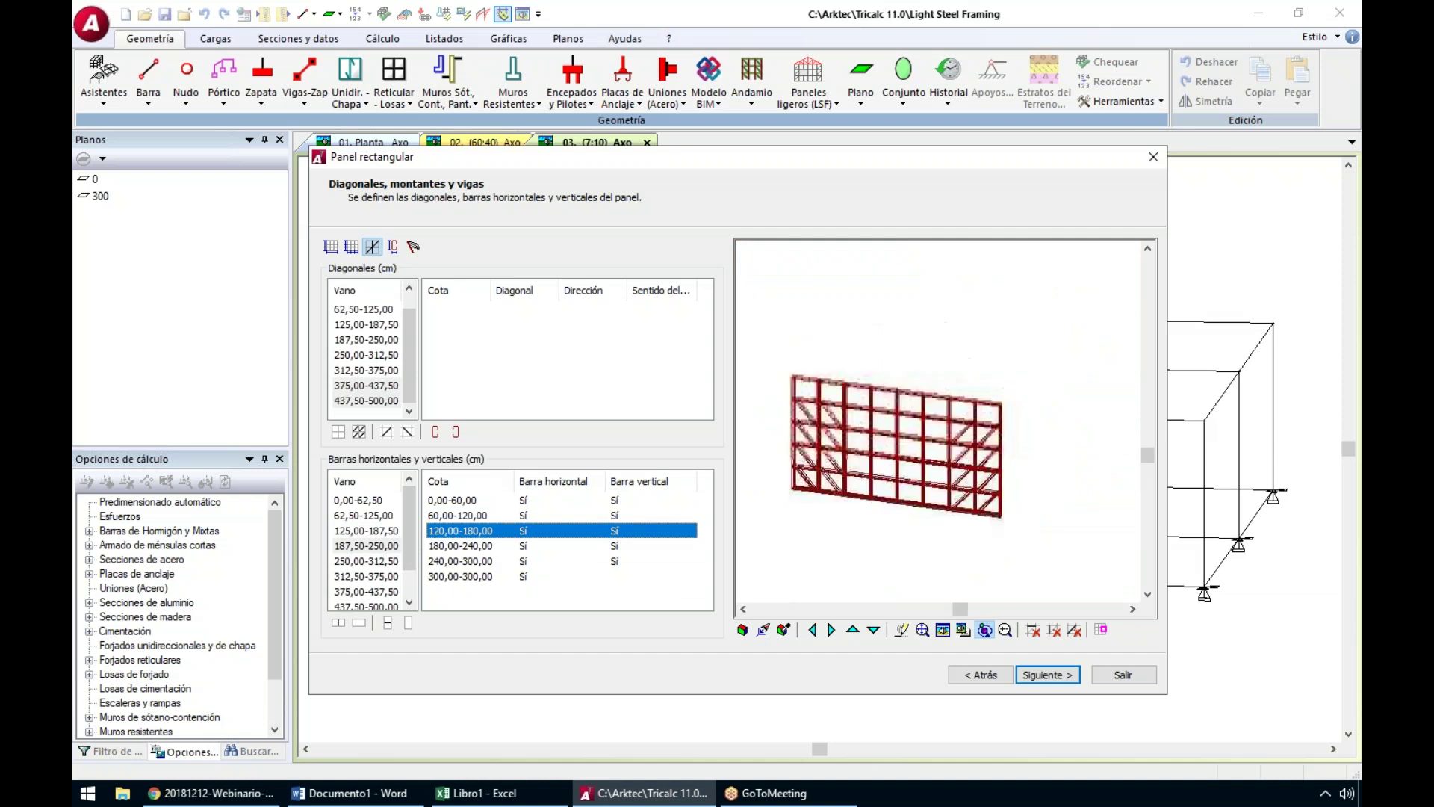
pyautogui.scroll(2, 838, 514)
pyautogui.moveTo(843, 509); pyautogui.dragTo(856, 513, button='middle')
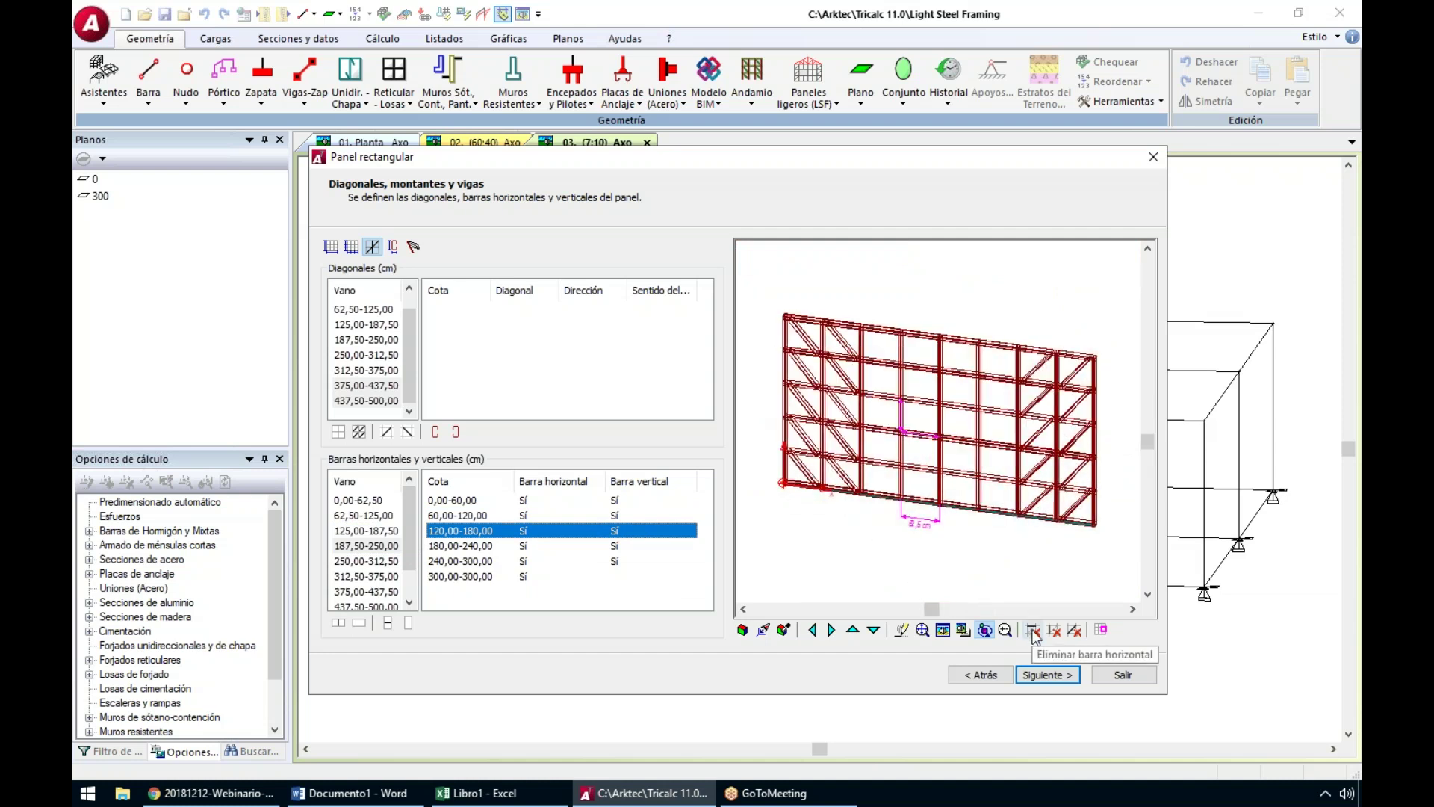
pyautogui.click(1074, 631)
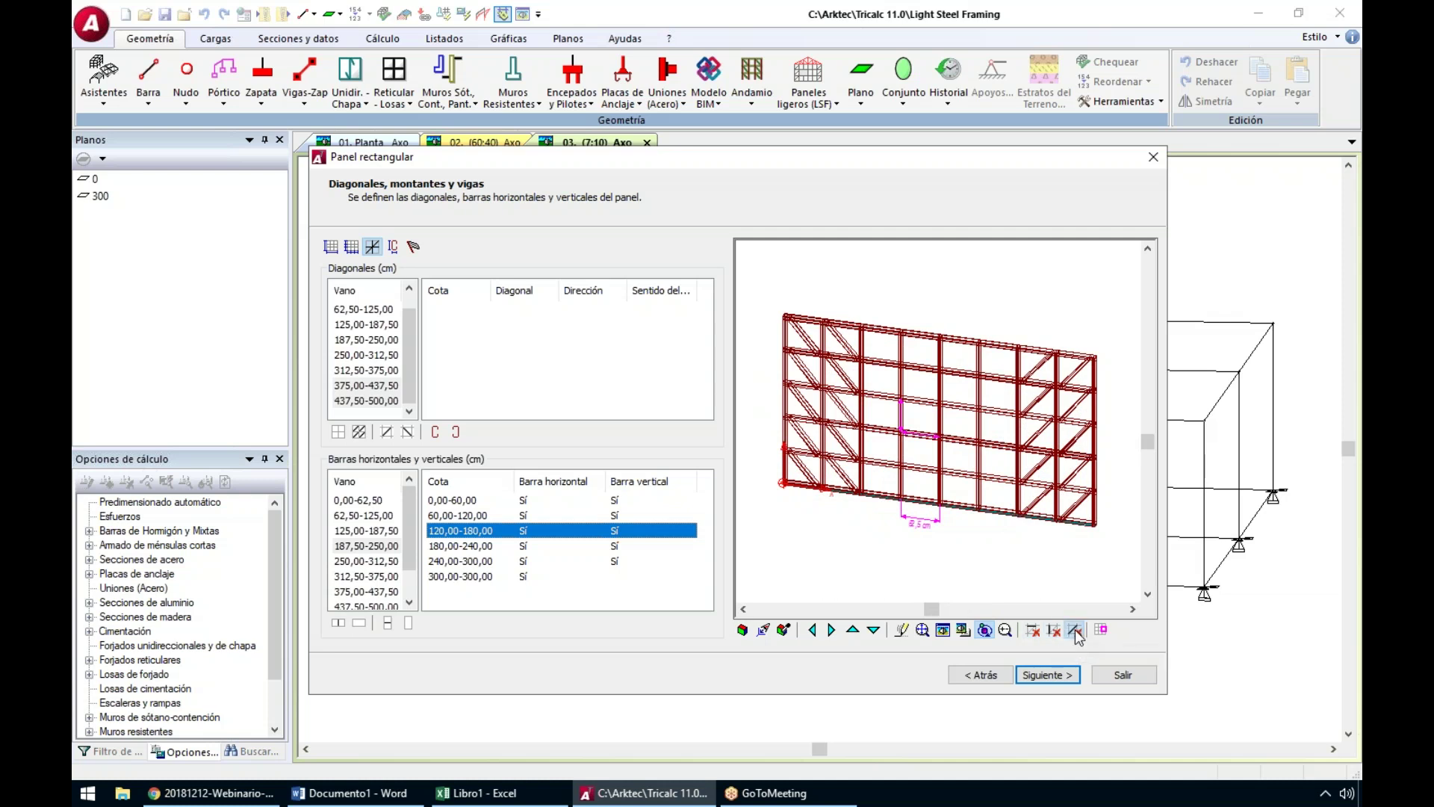
pyautogui.click(1038, 407)
pyautogui.click(1038, 433)
pyautogui.rightClick(965, 554)
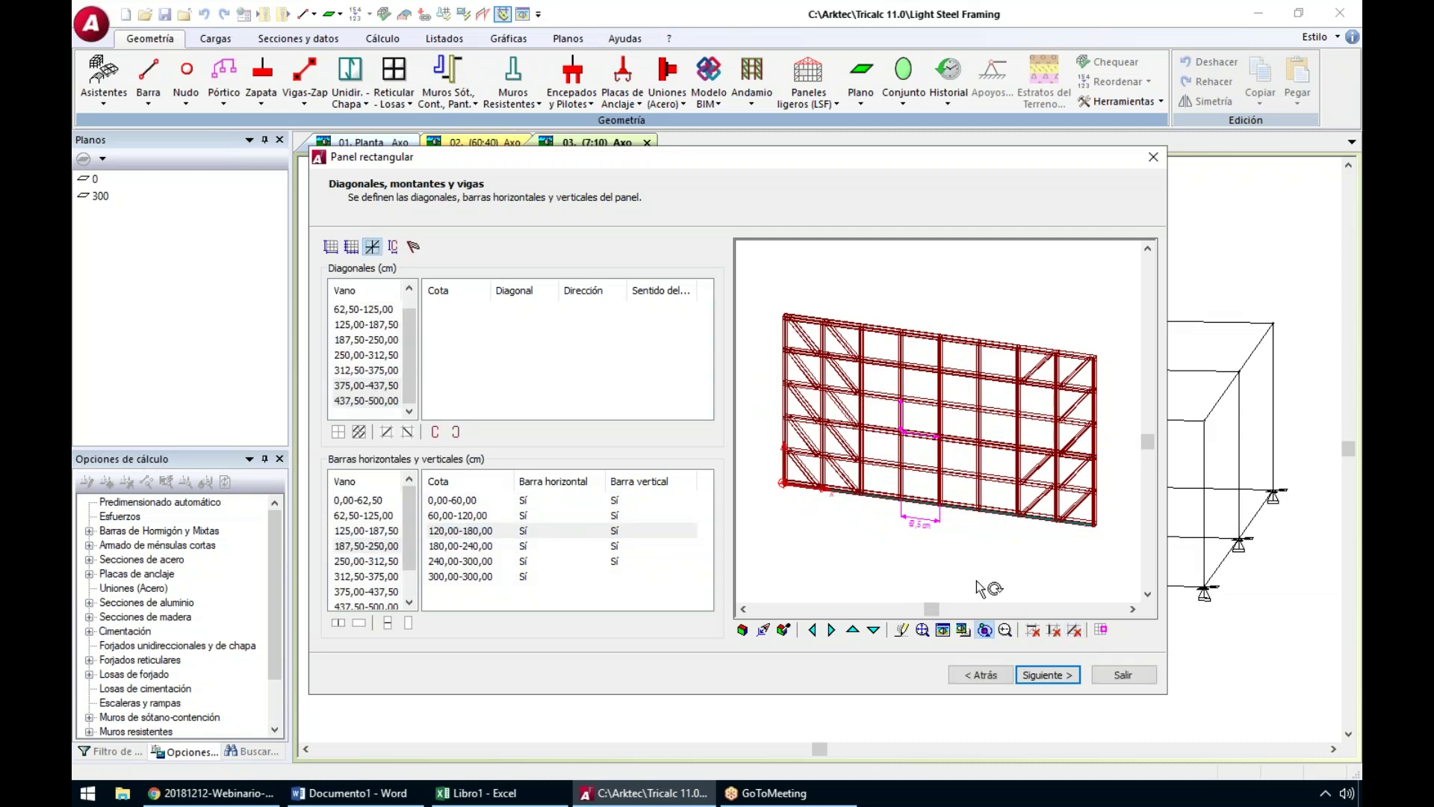
# Delete the mid-height horizontal bars between 312,50 and 437,50, and the vertical bars at 375,00 just above and below them
pyautogui.click(1033, 631)
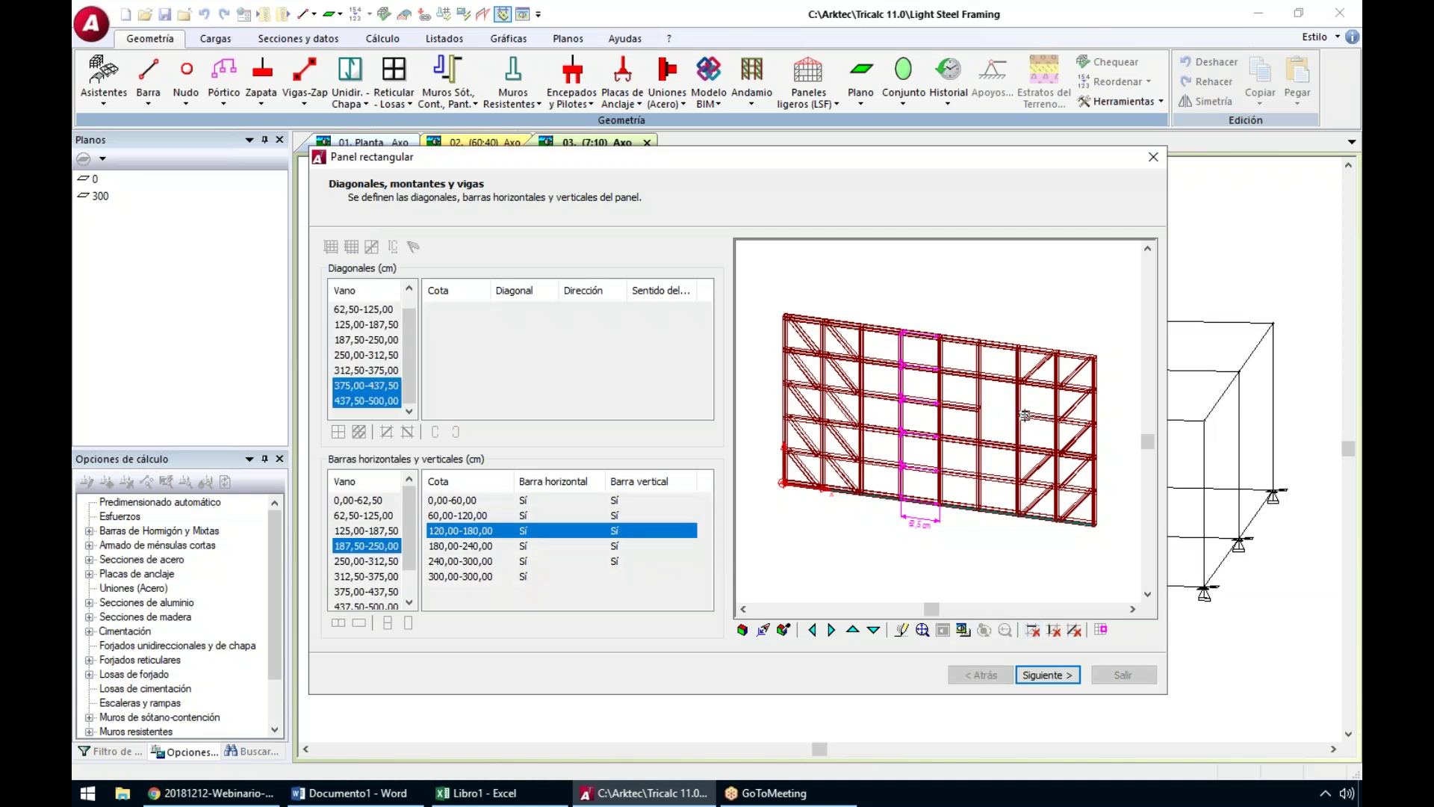
pyautogui.rightClick(1016, 582)
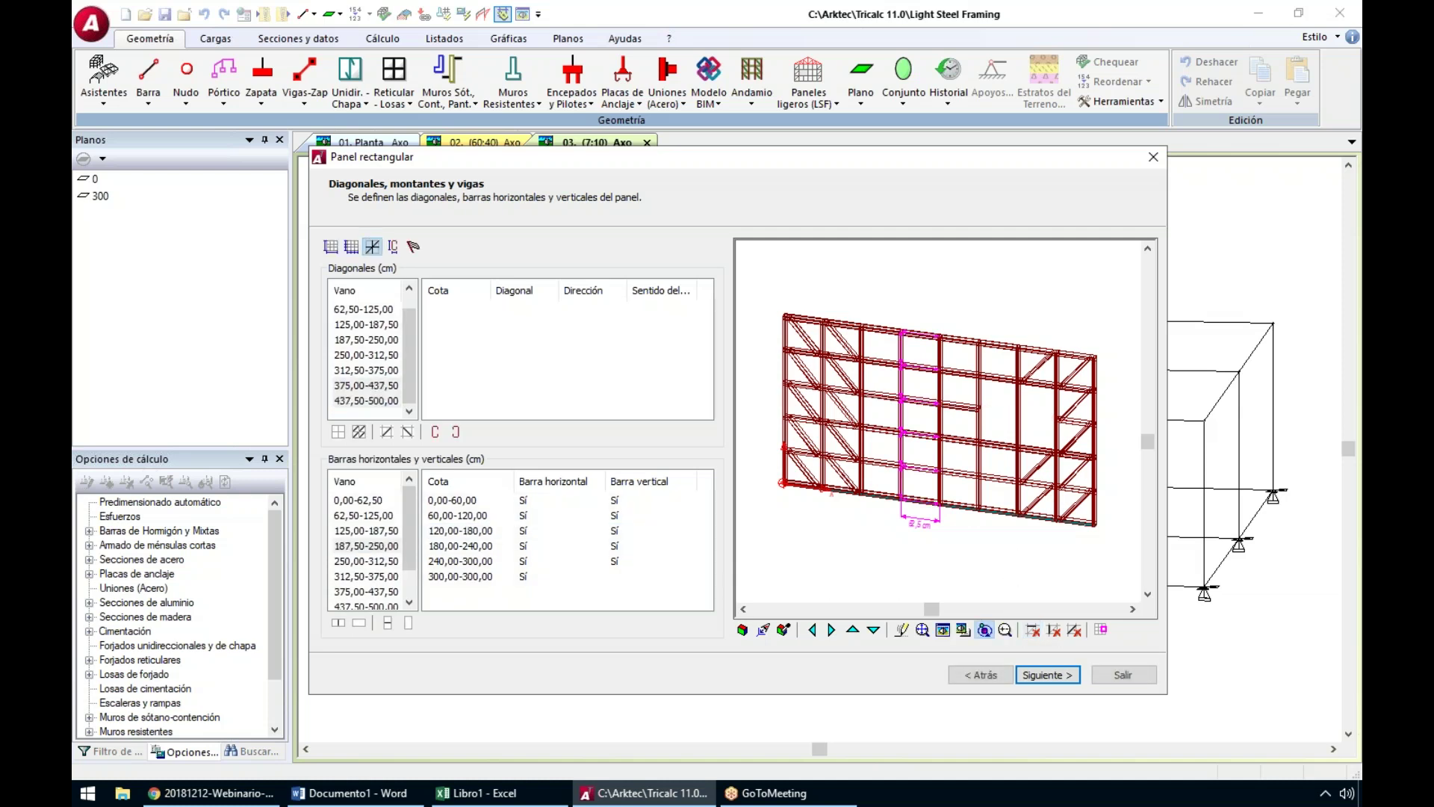
pyautogui.click(1053, 631)
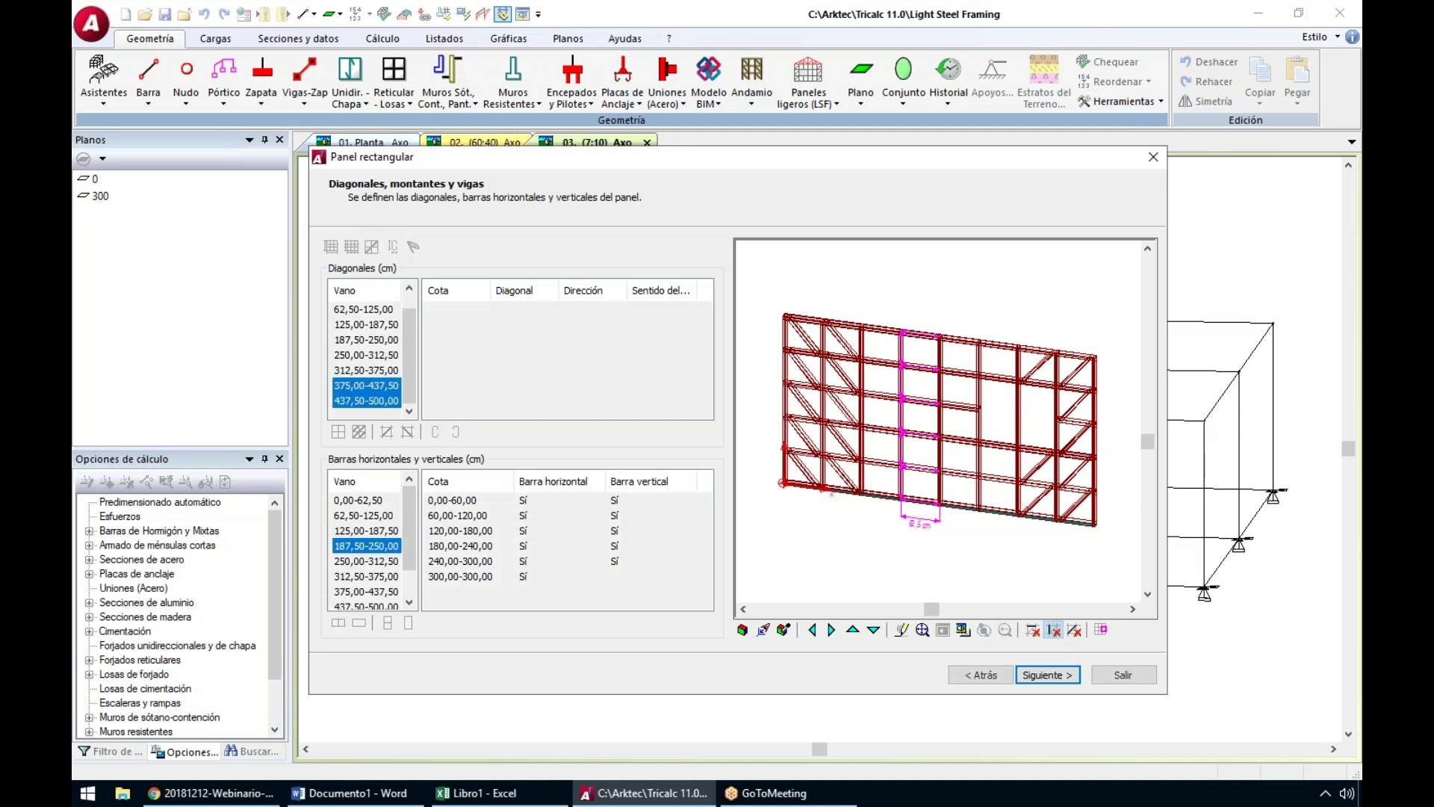
pyautogui.click(1020, 431)
pyautogui.click(1020, 401)
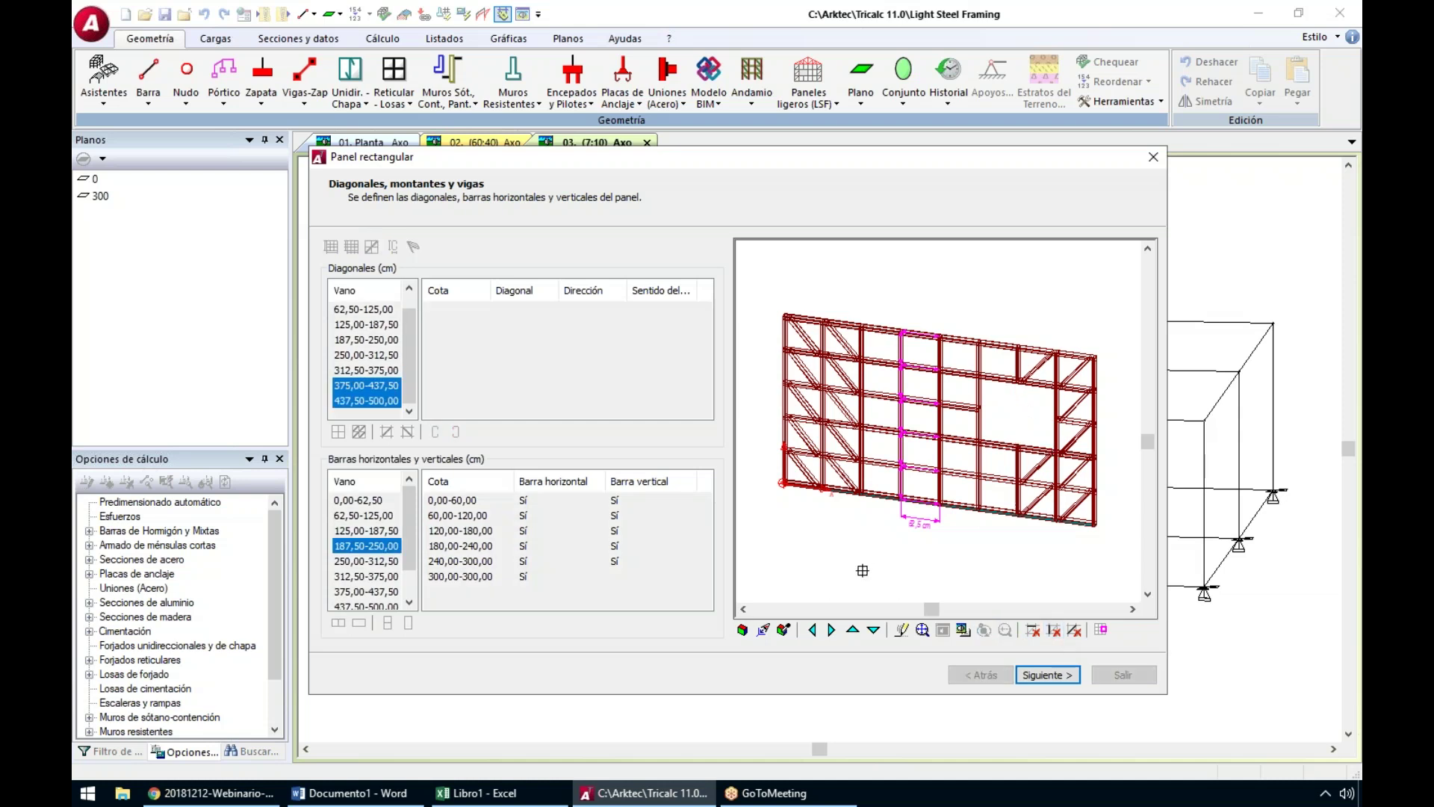
pyautogui.rightClick(903, 564)
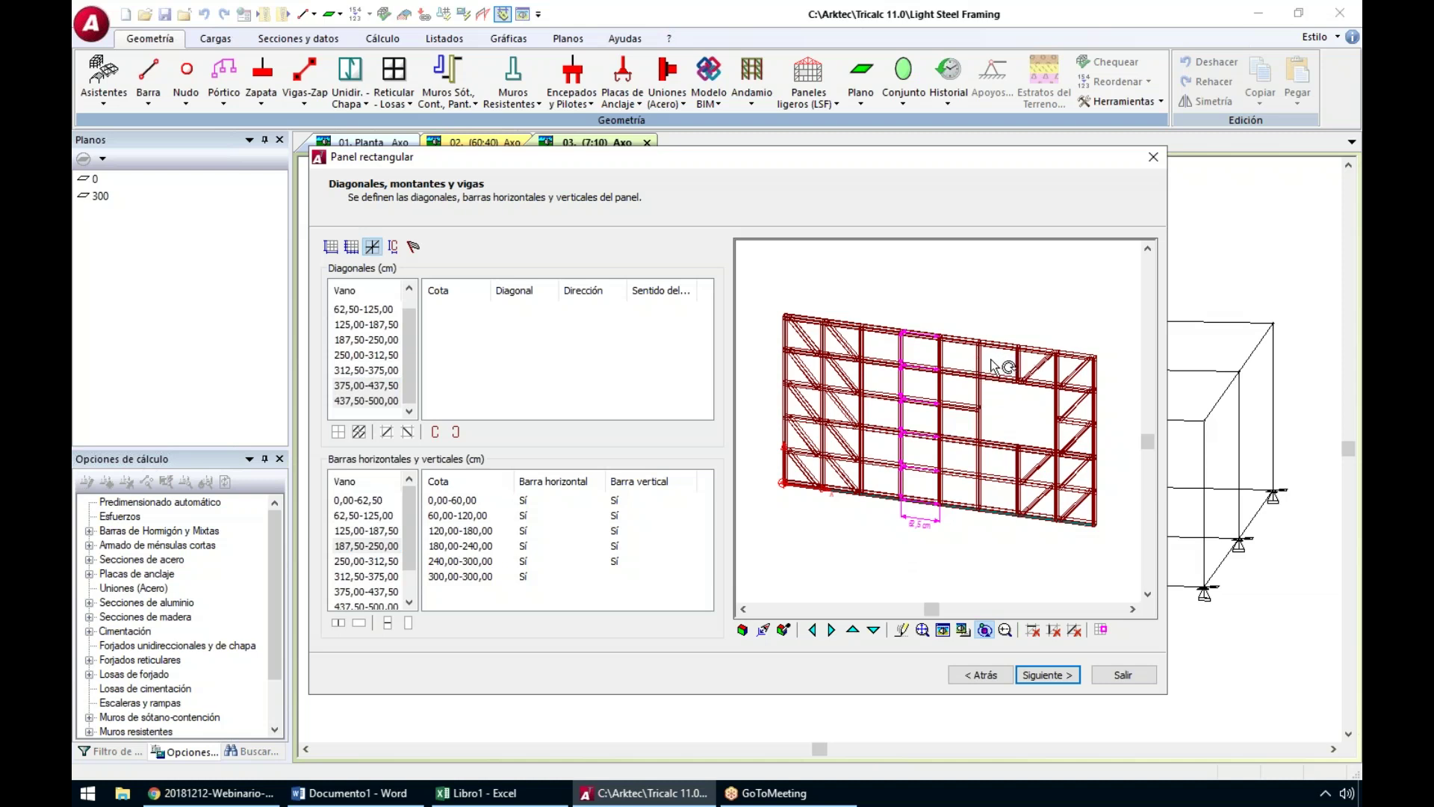
# Add 1 diagonal to the 240,00-300,00 cells of the 250,00-312,50 and 312,50-375,00 bays, and close the panel definition
pyautogui.click(1101, 629)
pyautogui.click(963, 359)
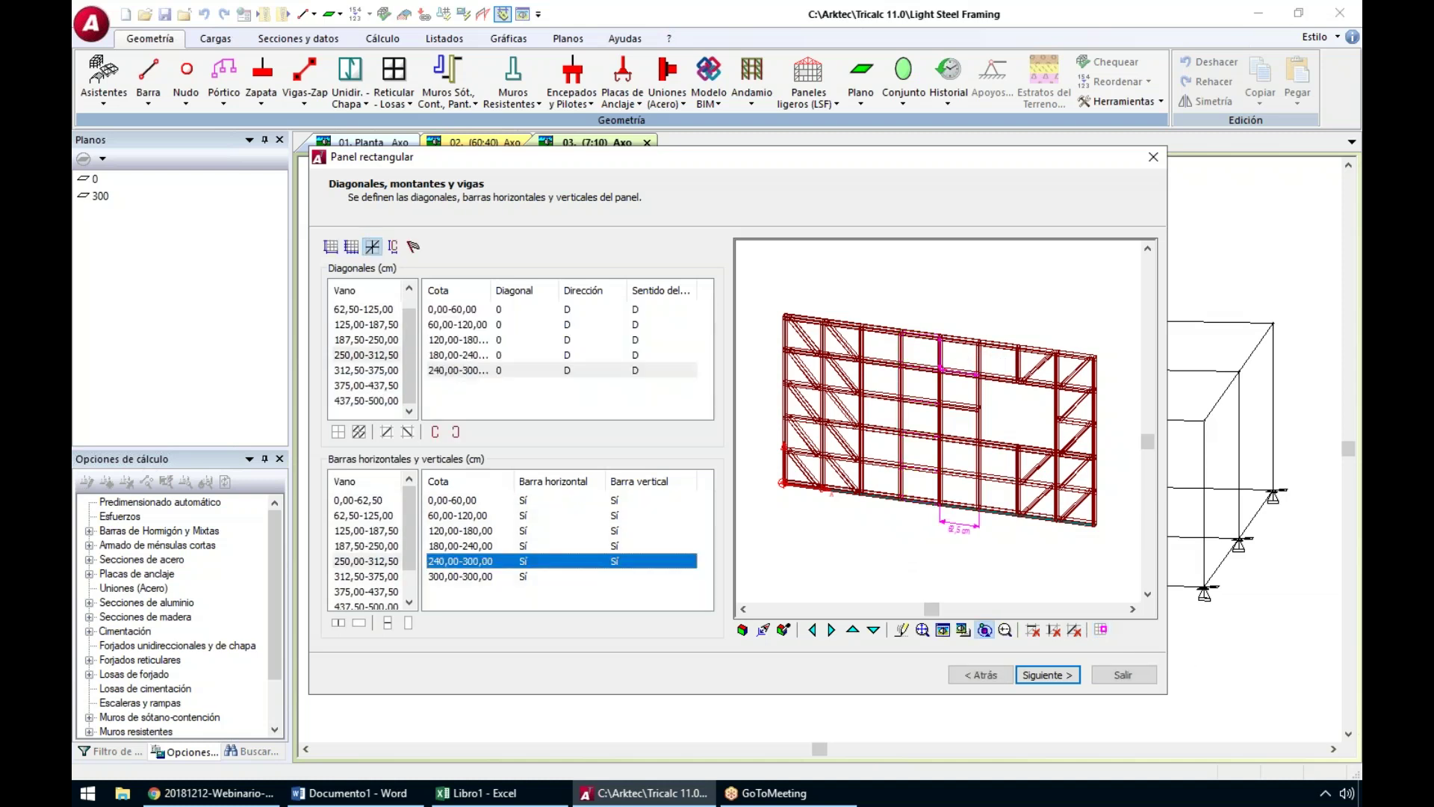
pyautogui.click(359, 432)
pyautogui.click(679, 418)
pyautogui.click(1101, 630)
pyautogui.click(997, 377)
pyautogui.click(359, 431)
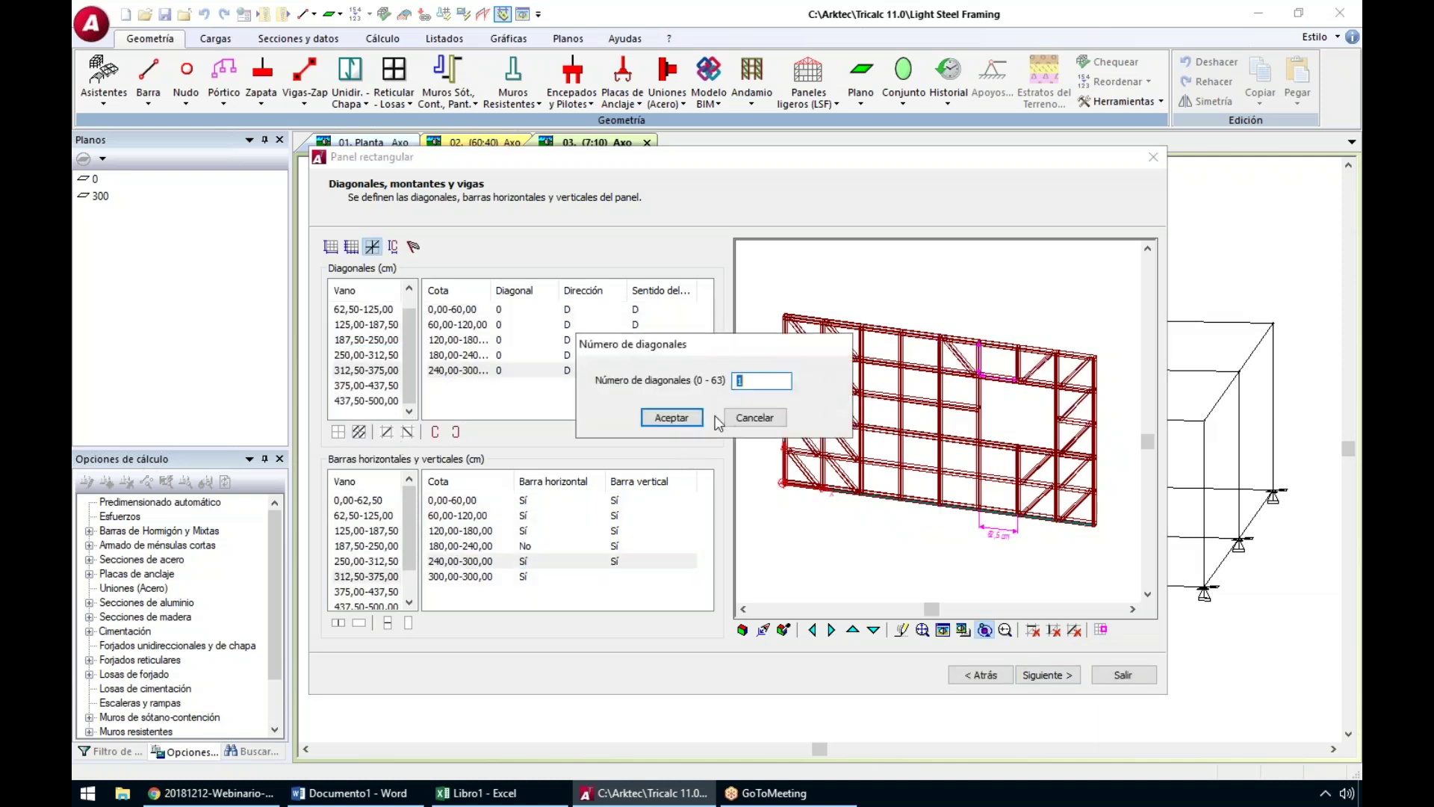
pyautogui.click(671, 418)
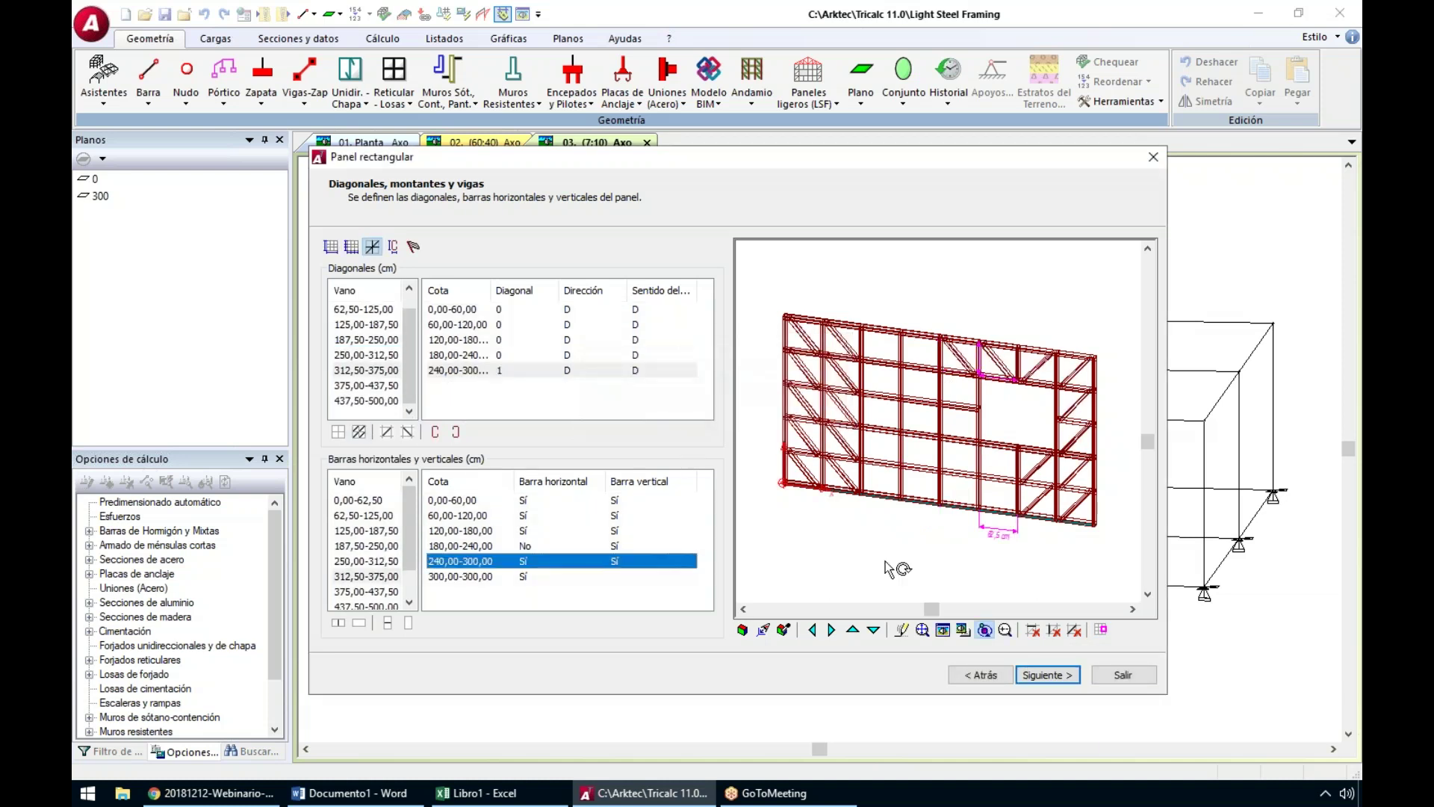
pyautogui.press('Escape')
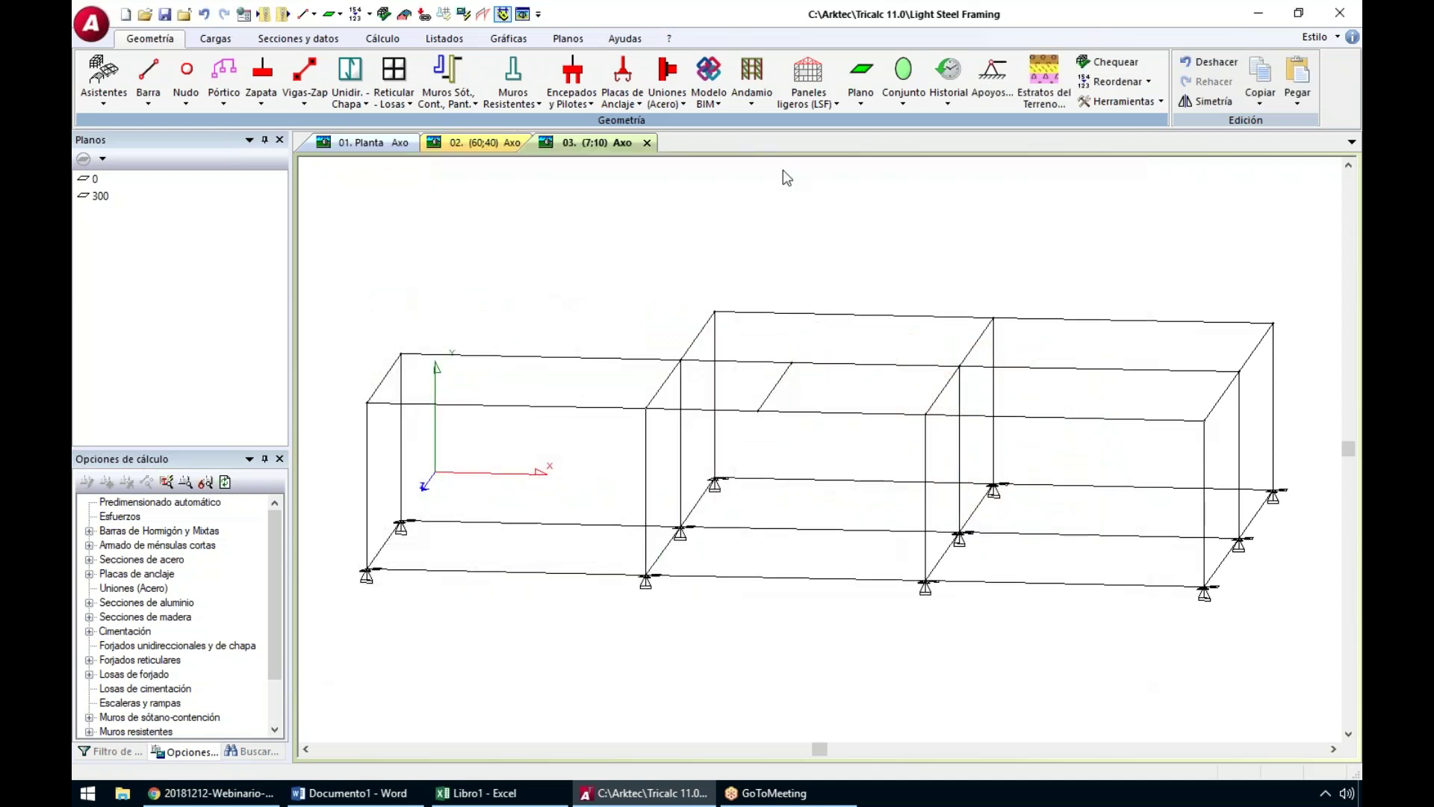
# Start a new rectangular panel and pick its 500,00 cm length and 300,00 cm height from the nodes of the front-left frame bay
pyautogui.click(813, 103)
pyautogui.click(825, 130)
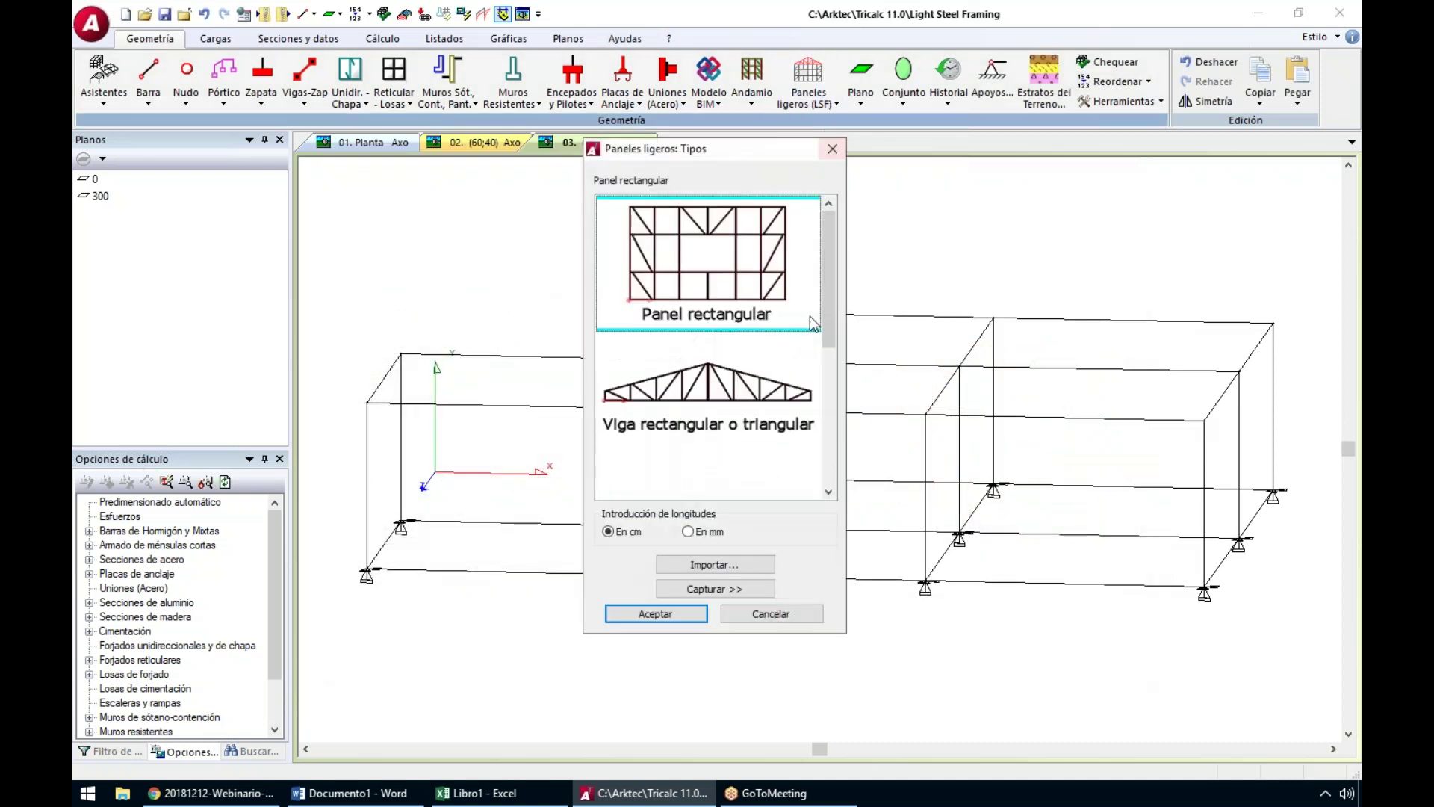
pyautogui.click(655, 613)
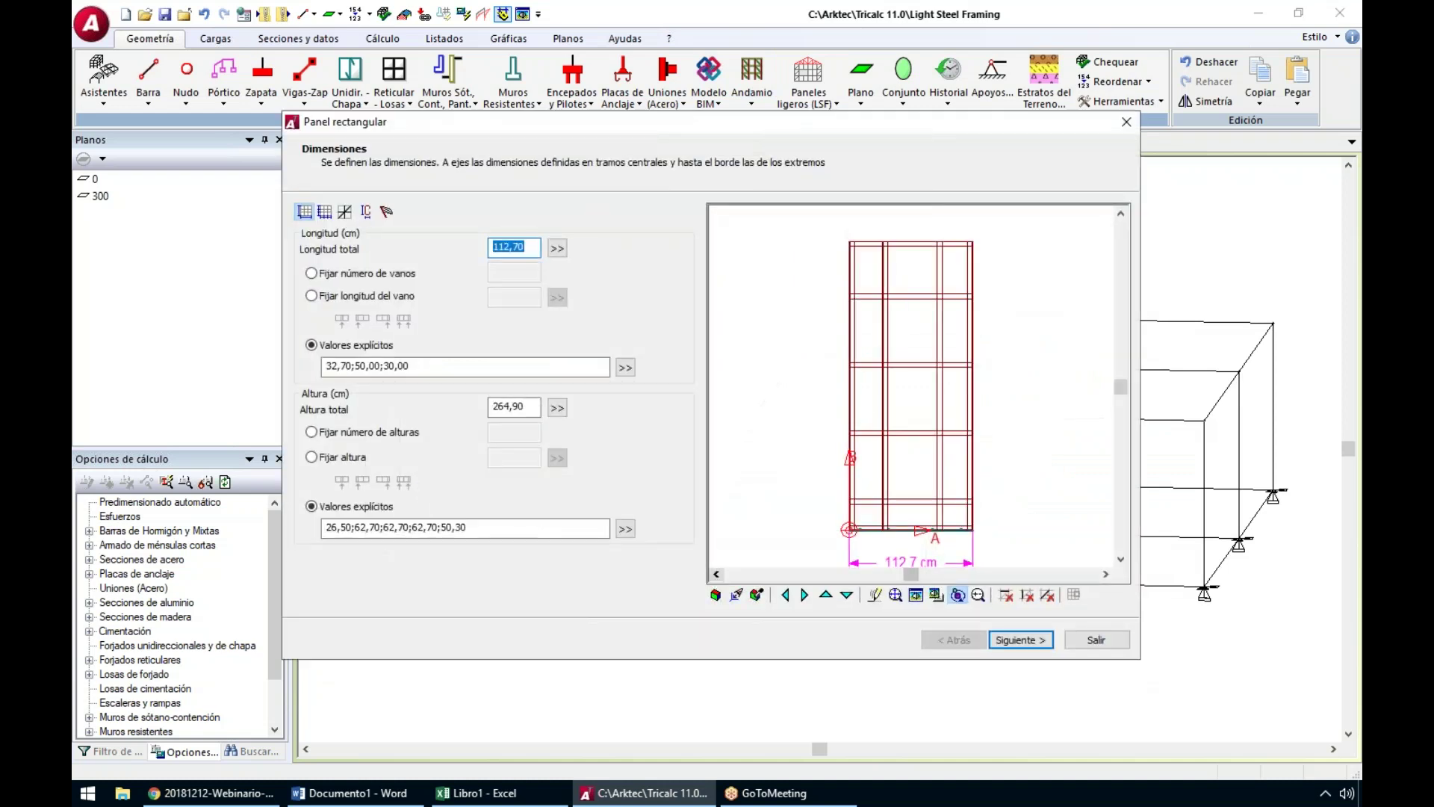
pyautogui.click(557, 247)
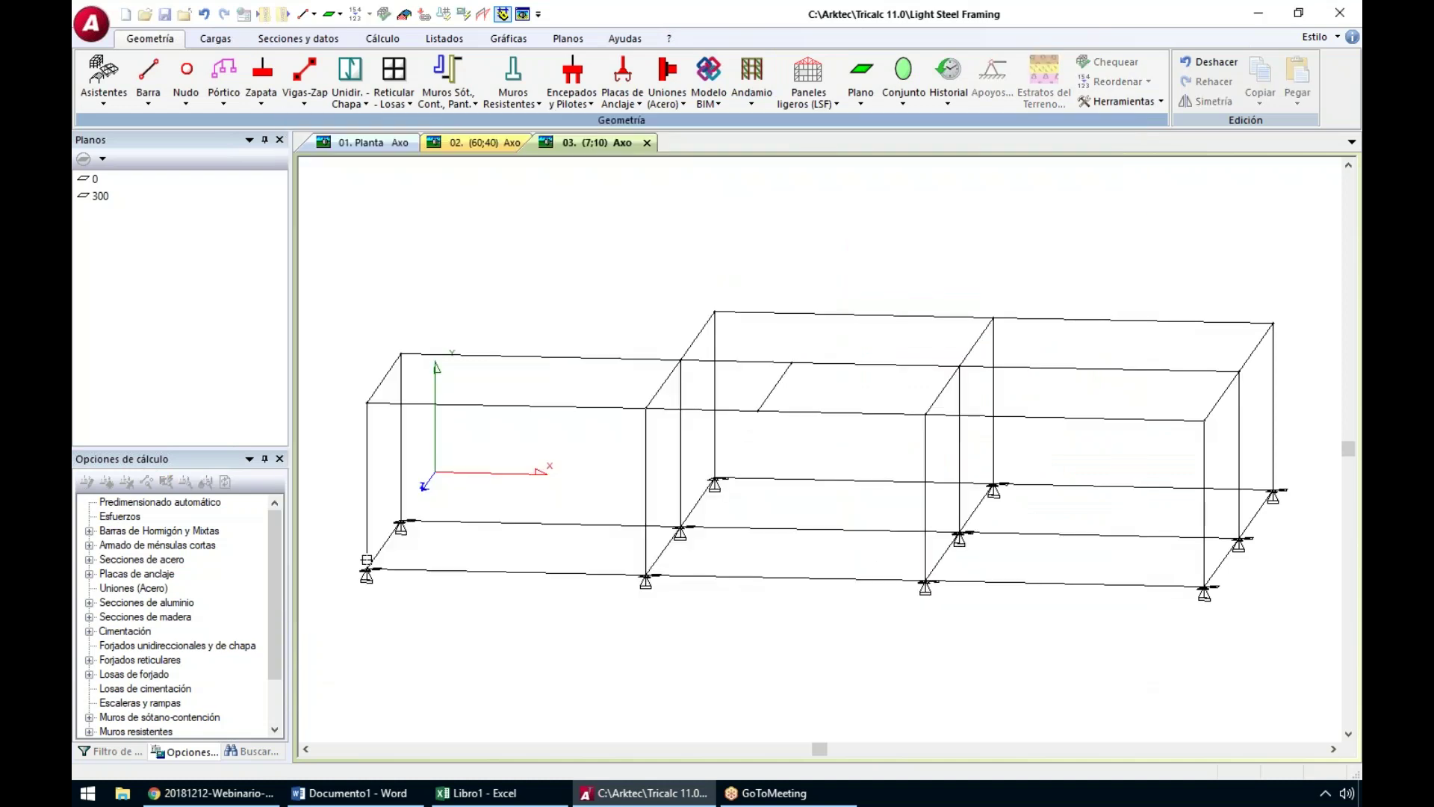
pyautogui.click(366, 572)
pyautogui.click(645, 577)
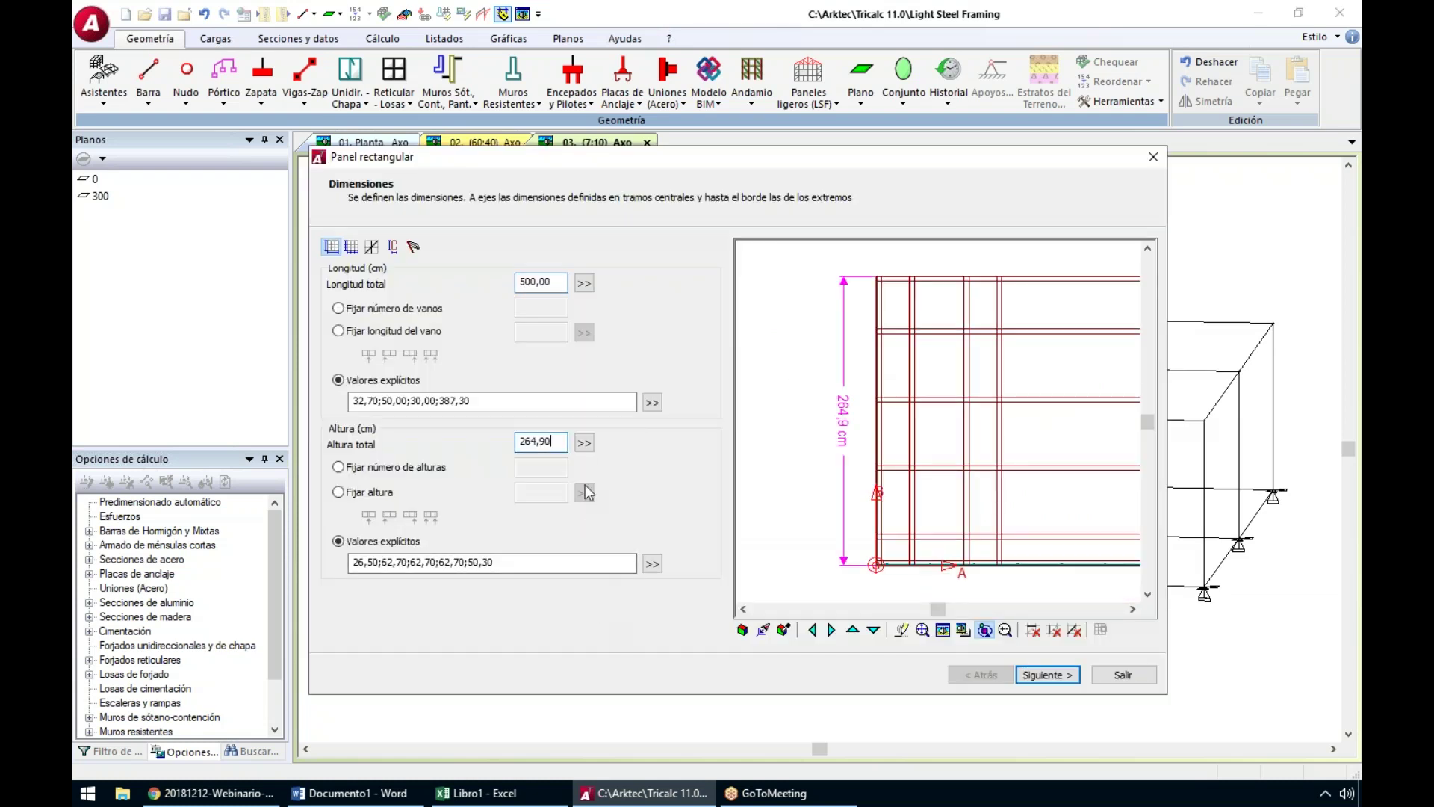
pyautogui.click(584, 442)
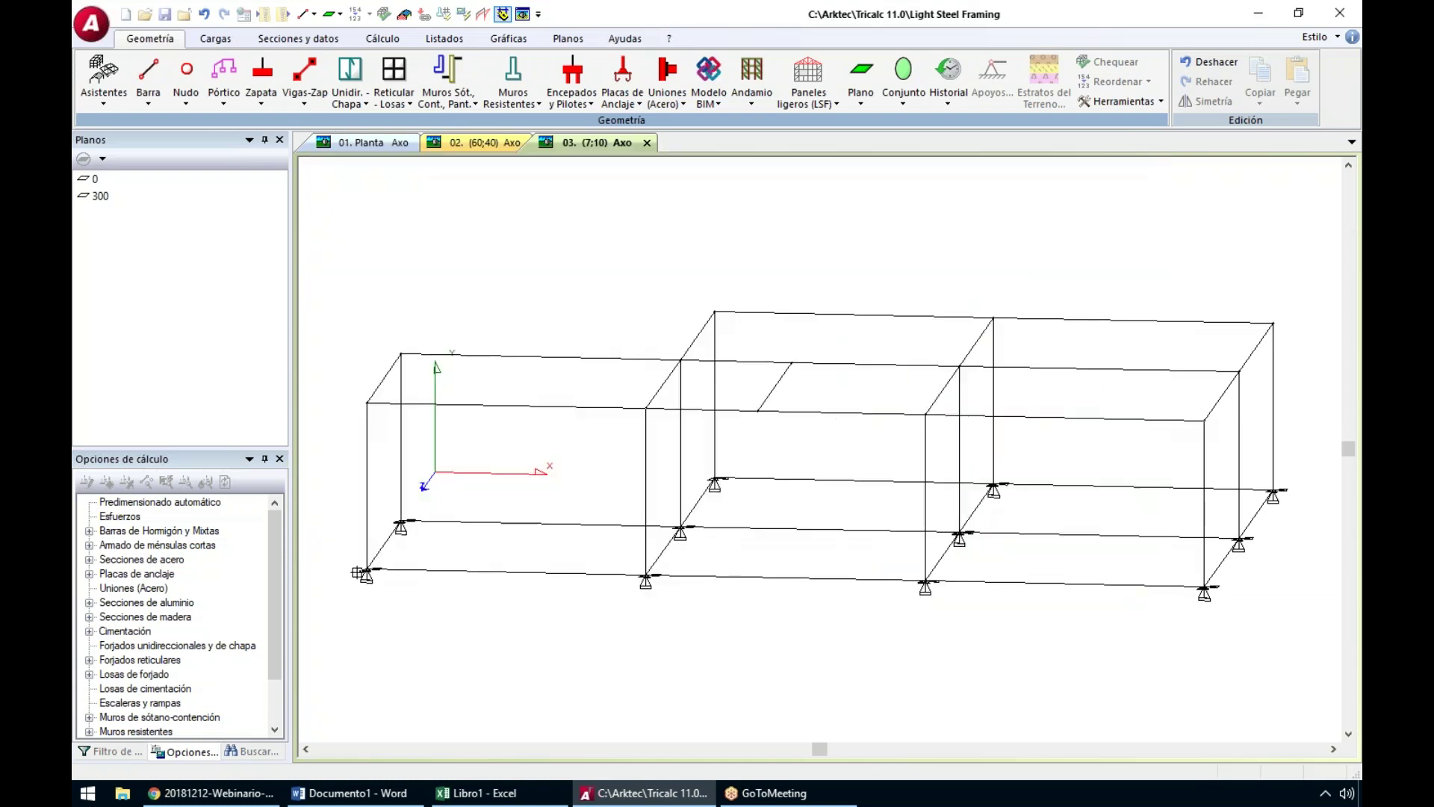
pyautogui.click(365, 405)
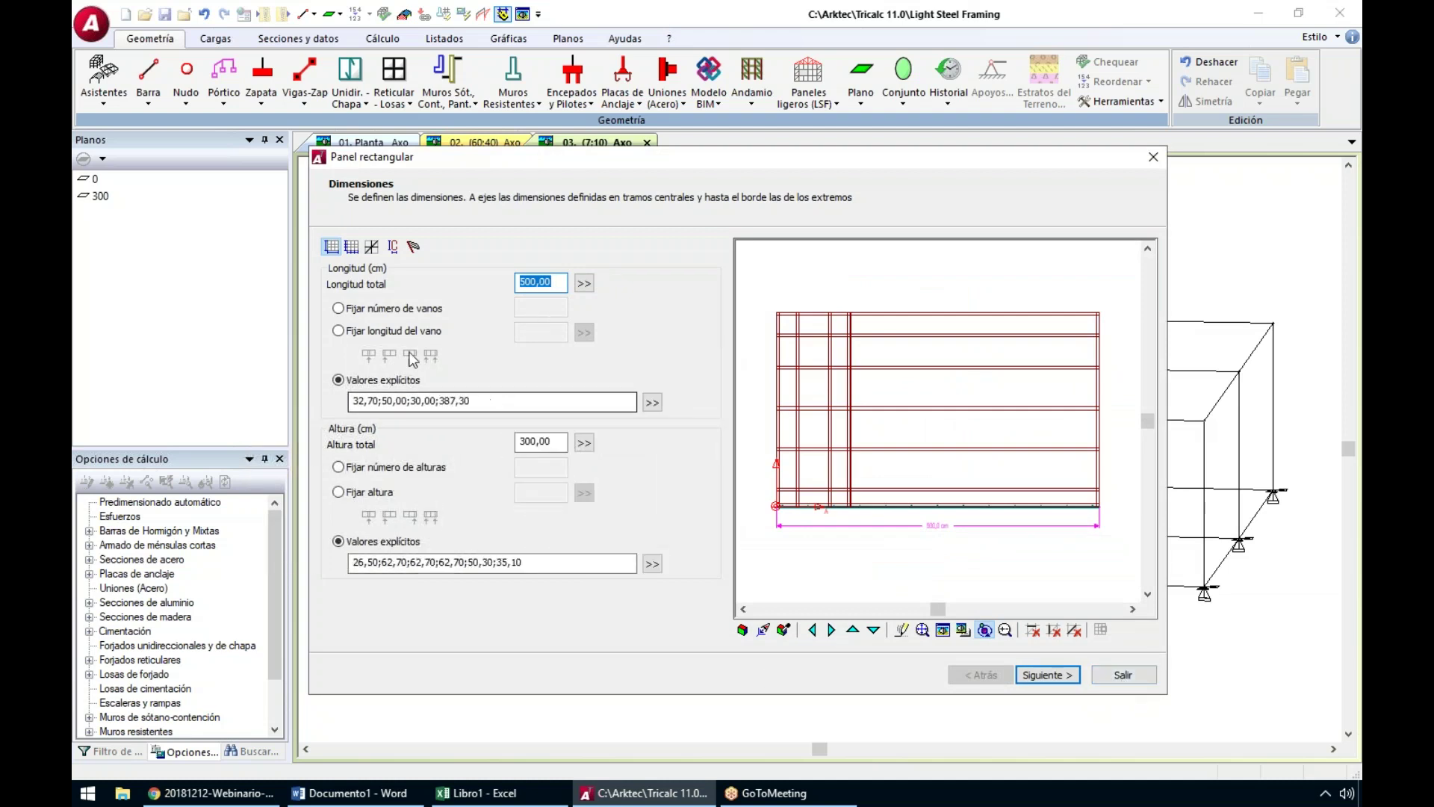
# Divide the panel into 8 bays along its length and 5 heights
pyautogui.click(381, 307)
pyautogui.click(538, 306)
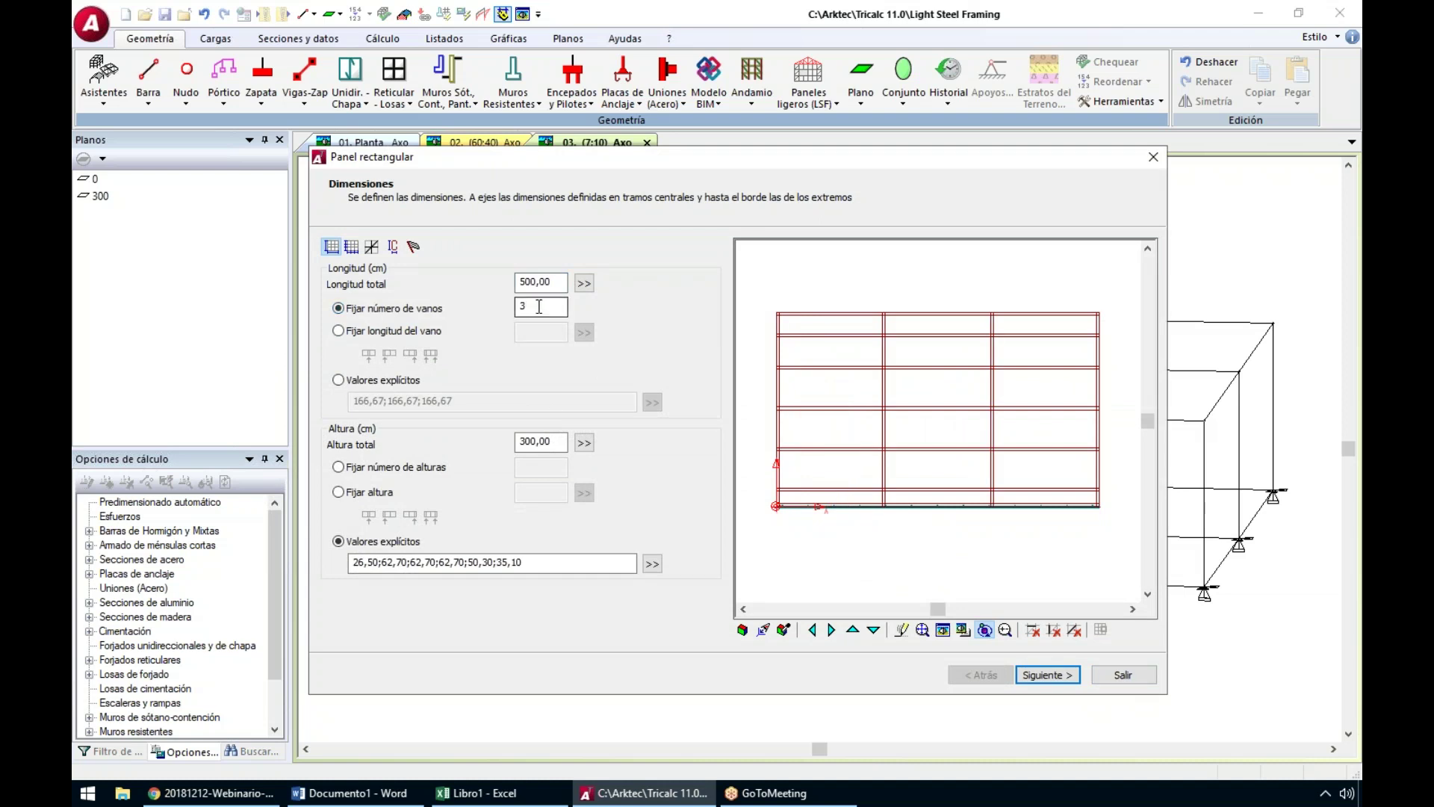
pyautogui.write('8')
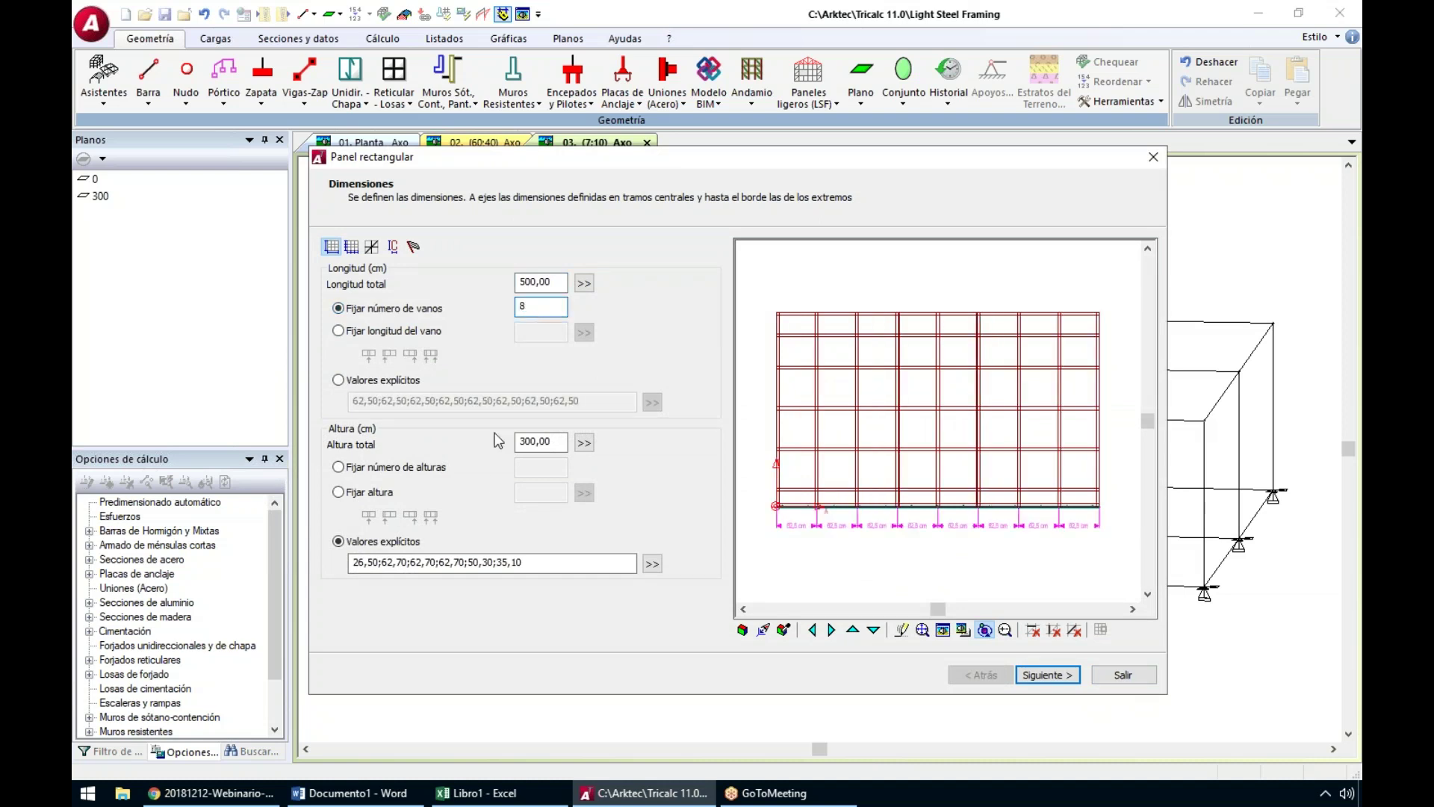
pyautogui.click(351, 490)
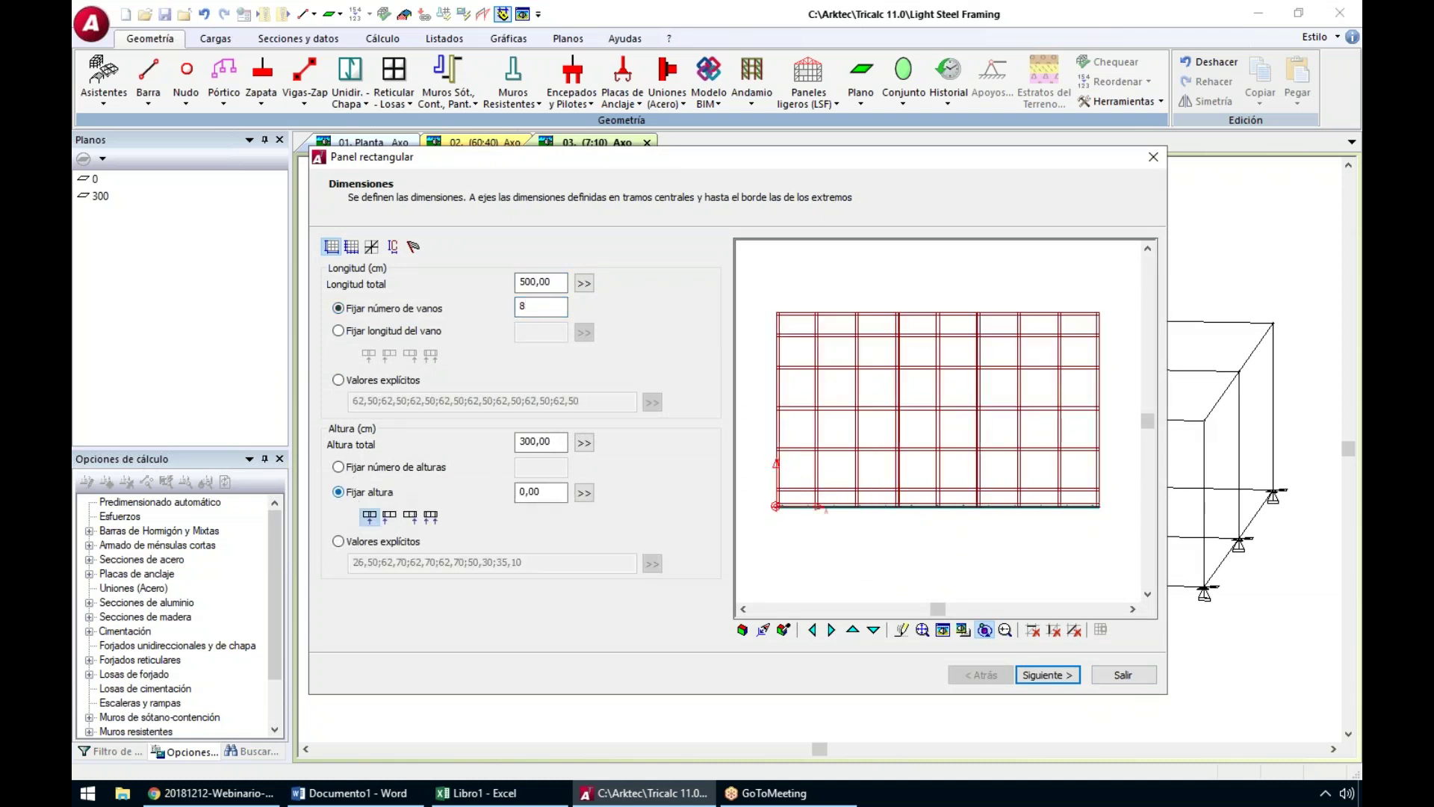
pyautogui.click(406, 468)
pyautogui.click(550, 468)
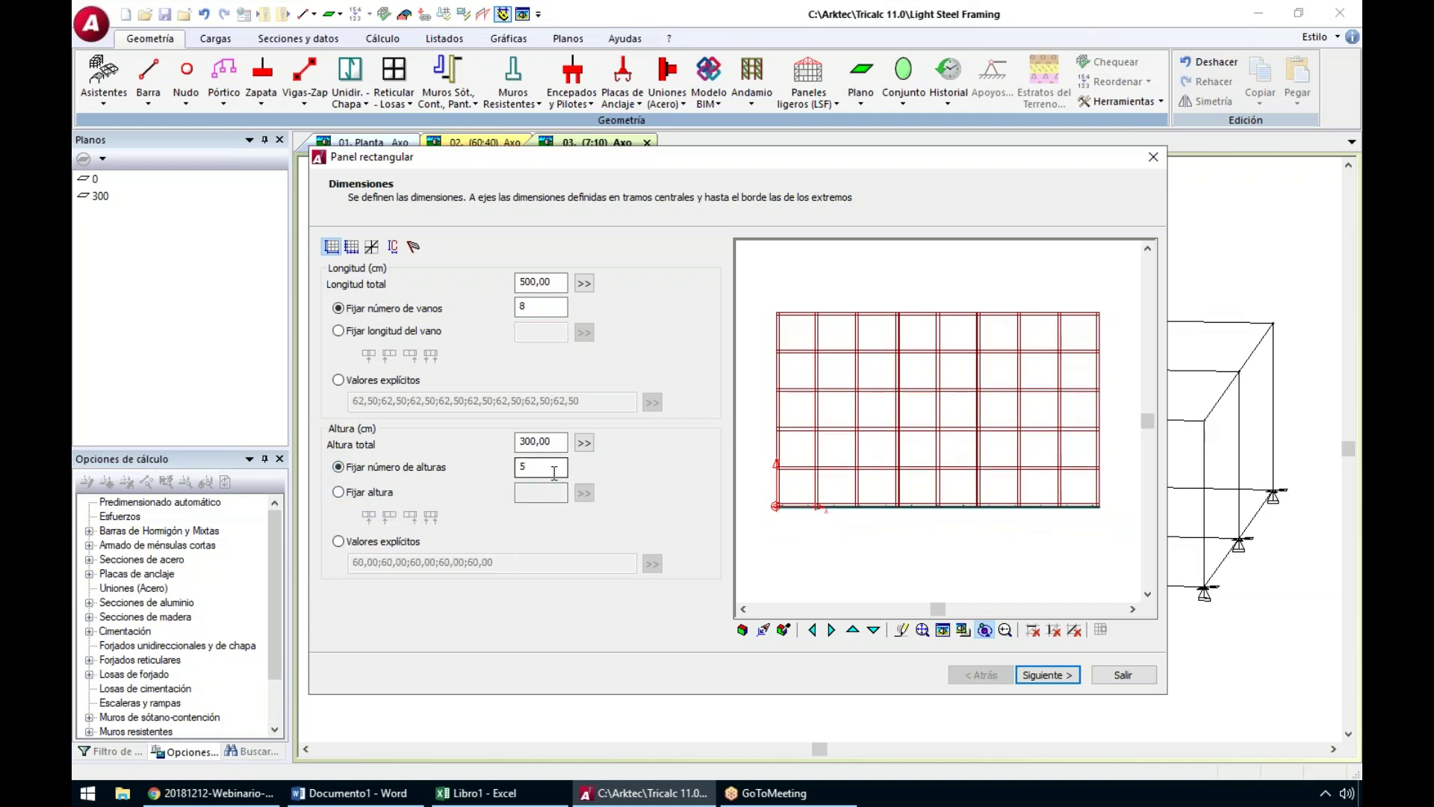
# Add 1 diagonal to every cell of the 0,00-62,50, 62,50-125,00, 375,00-437,50 and 437,50-500,00 bays
pyautogui.click(372, 247)
pyautogui.moveTo(366, 313); pyautogui.dragTo(370, 329)
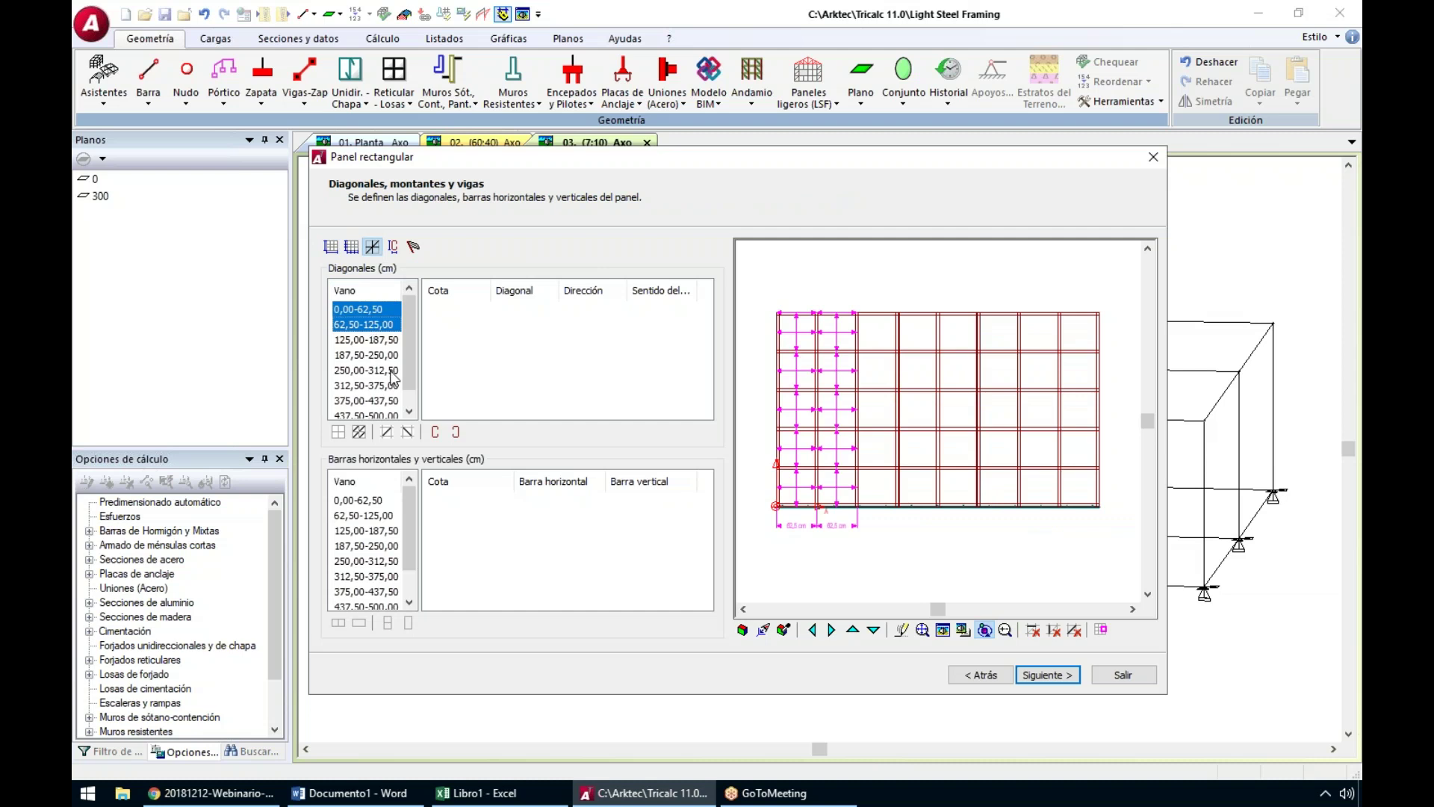
pyautogui.click(409, 405)
pyautogui.keyDown('ctrl'); pyautogui.click(365, 385); pyautogui.keyUp('ctrl')
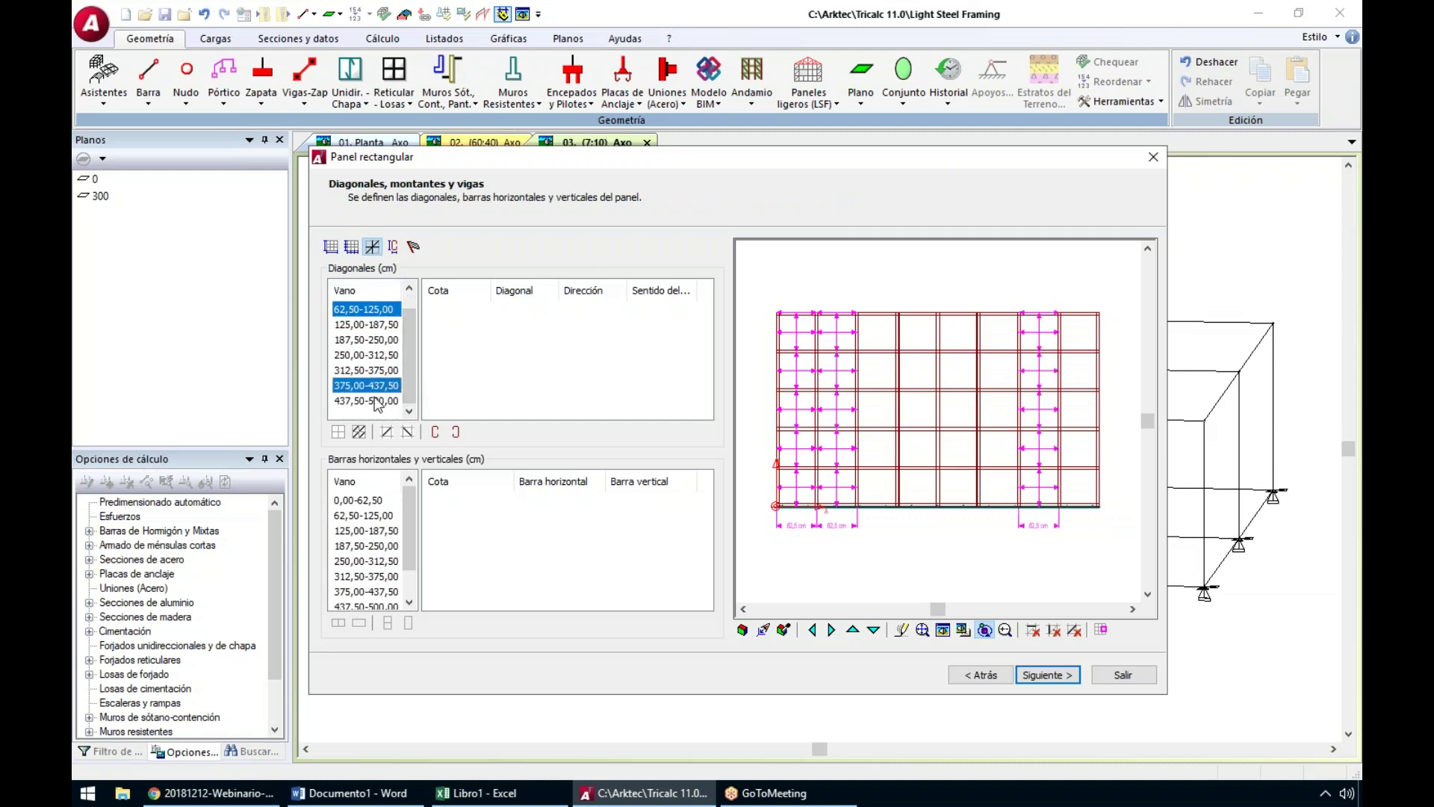
pyautogui.keyDown('ctrl'); pyautogui.click(367, 400); pyautogui.keyUp('ctrl')
pyautogui.click(361, 430)
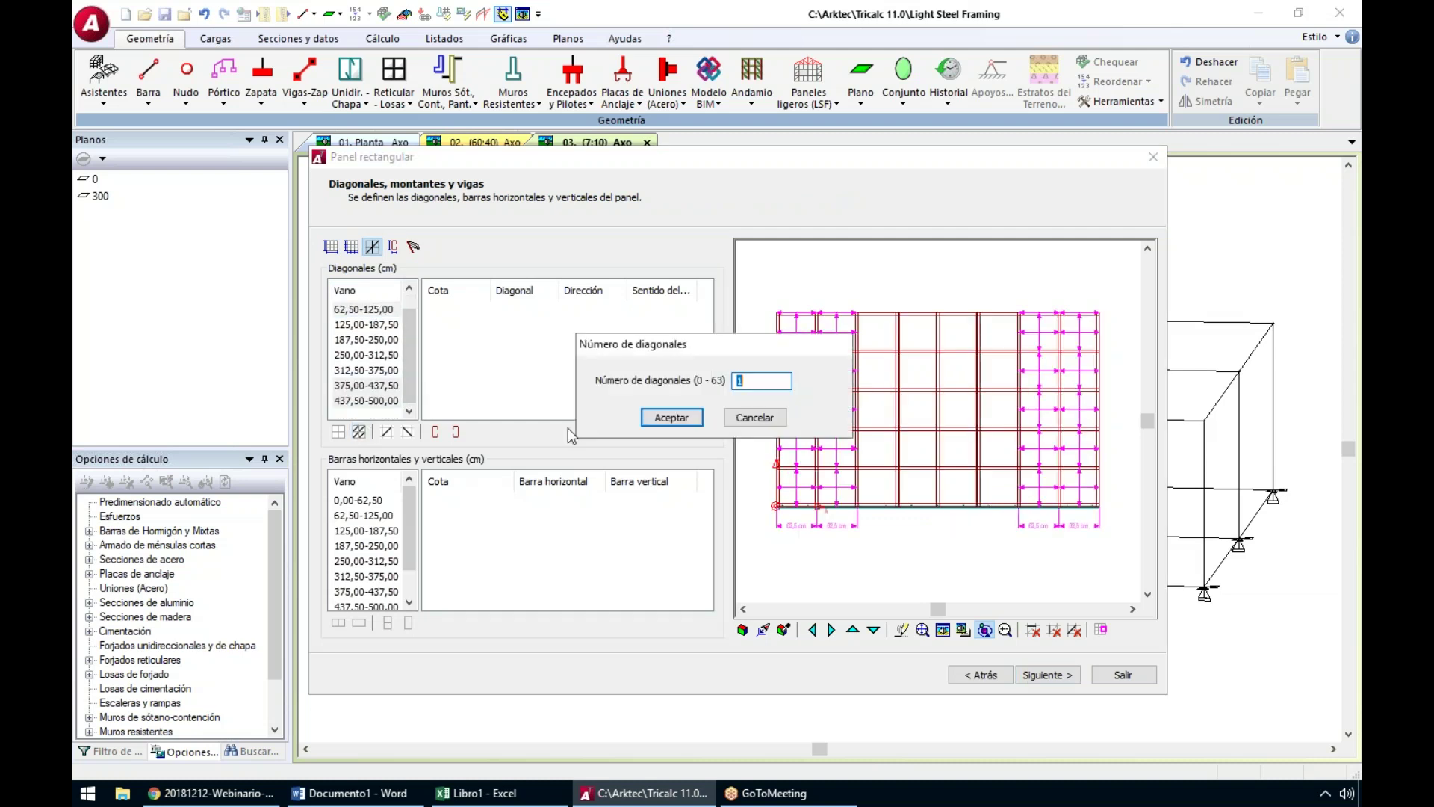
pyautogui.click(658, 424)
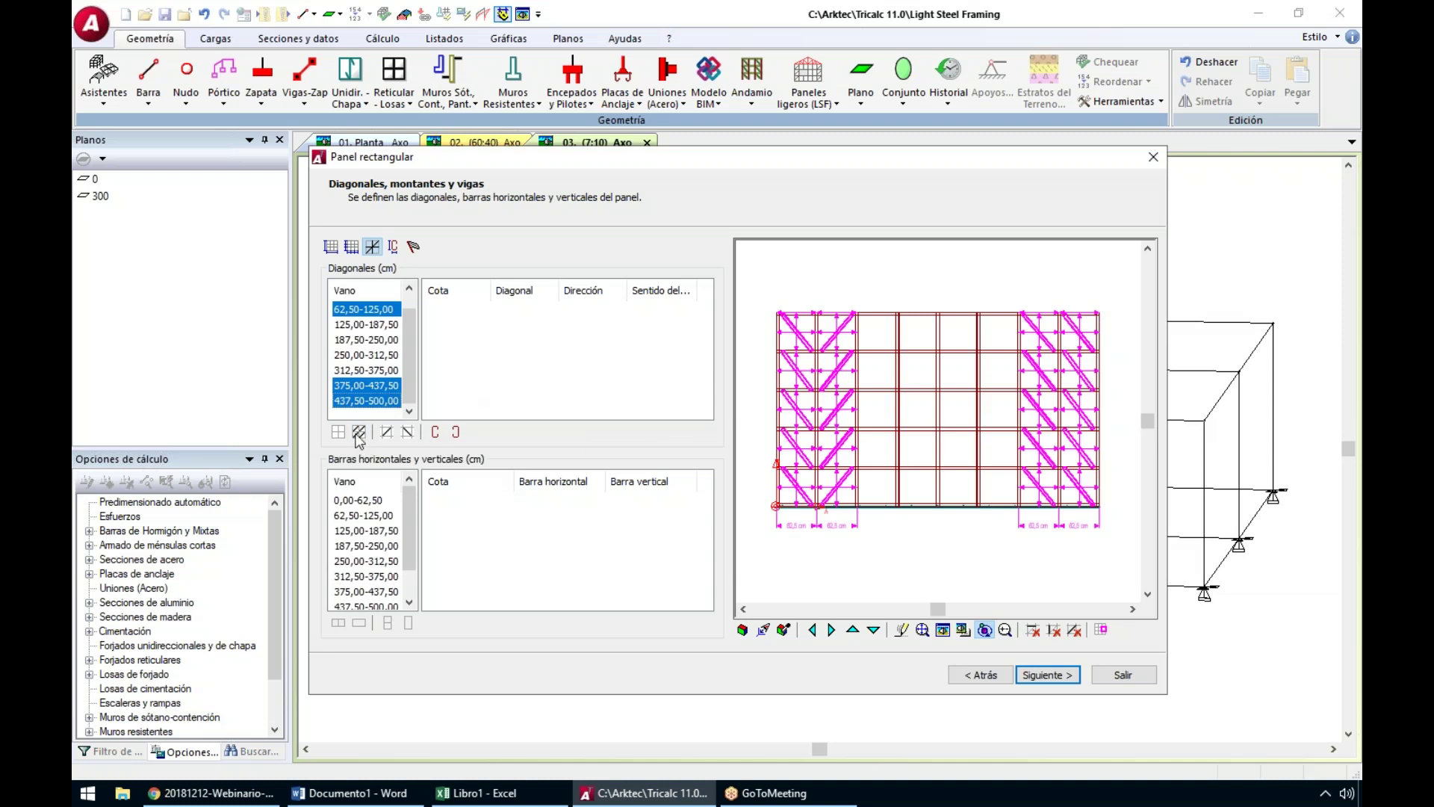
# Set the diagonals to decreasing direction in the two bays from 0,00 to 125,00 and increasing in the two from 375,00 to 500,00
pyautogui.click(386, 432)
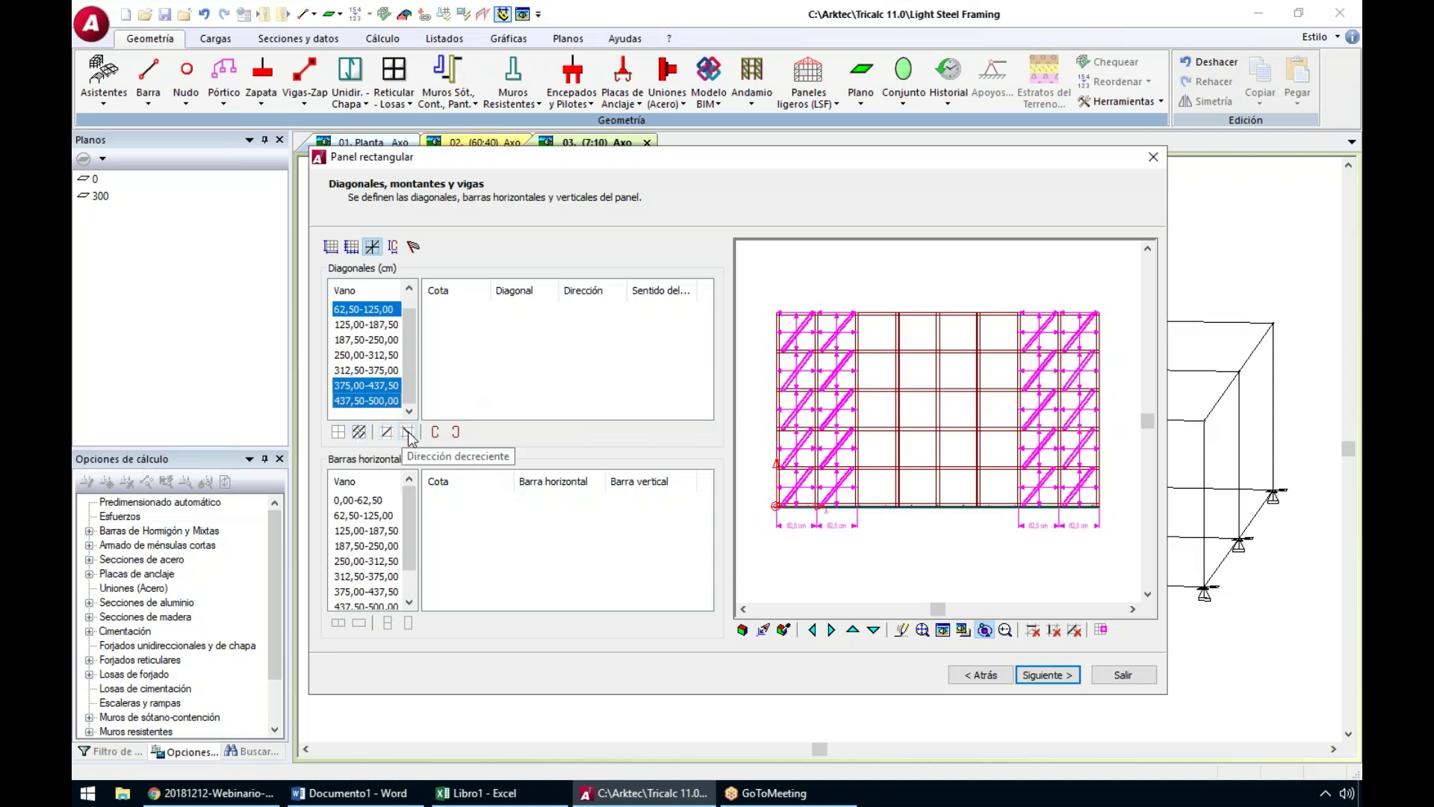
pyautogui.click(407, 432)
pyautogui.click(381, 388)
pyautogui.keyDown('shift'); pyautogui.click(381, 401); pyautogui.keyUp('shift')
pyautogui.click(387, 433)
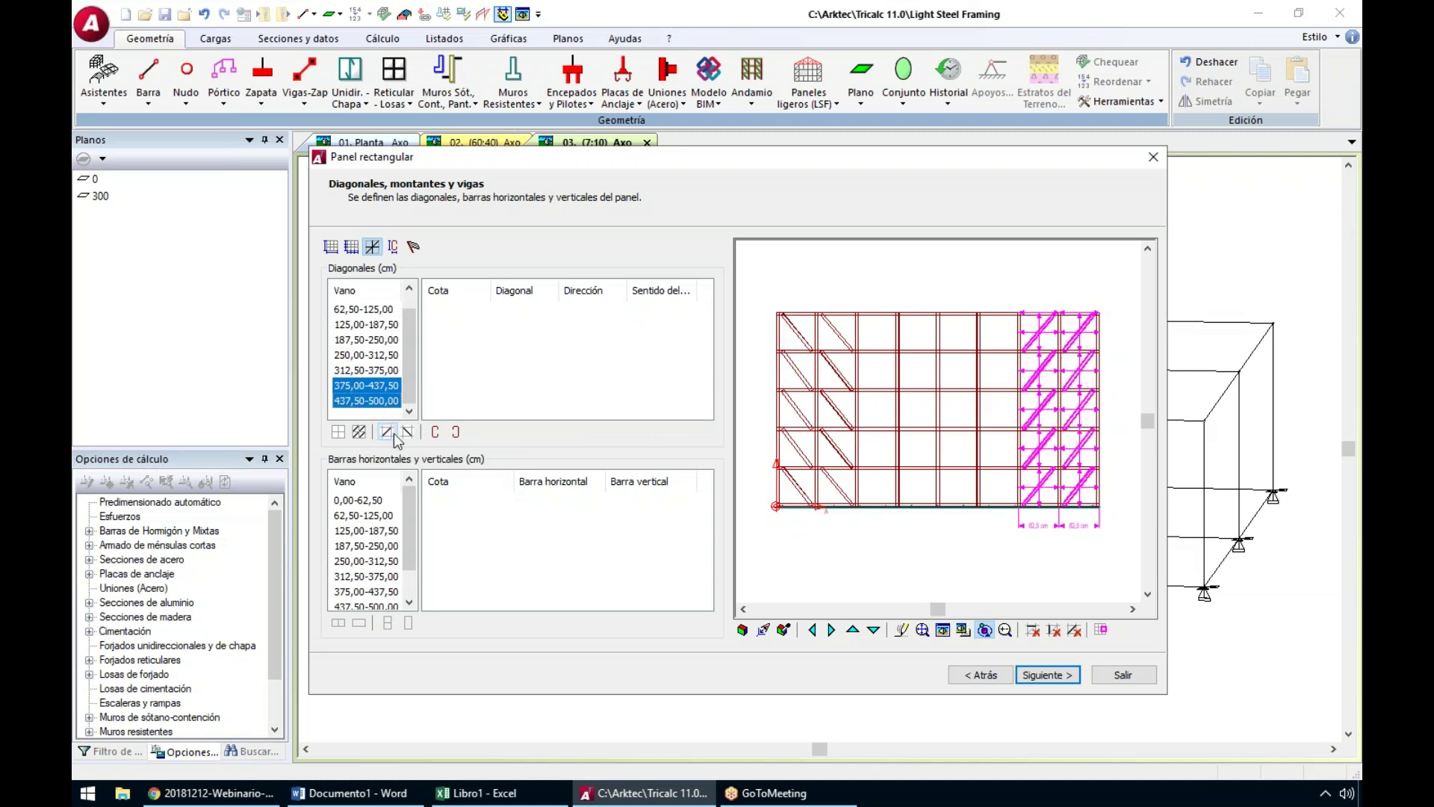
# Delete the horizontal bars at height 180,00 between 250,00 and 375,00, and the vertical bars at 312,50 just above and below them
pyautogui.click(1031, 631)
pyautogui.click(992, 389)
pyautogui.click(962, 392)
pyautogui.rightClick(987, 567)
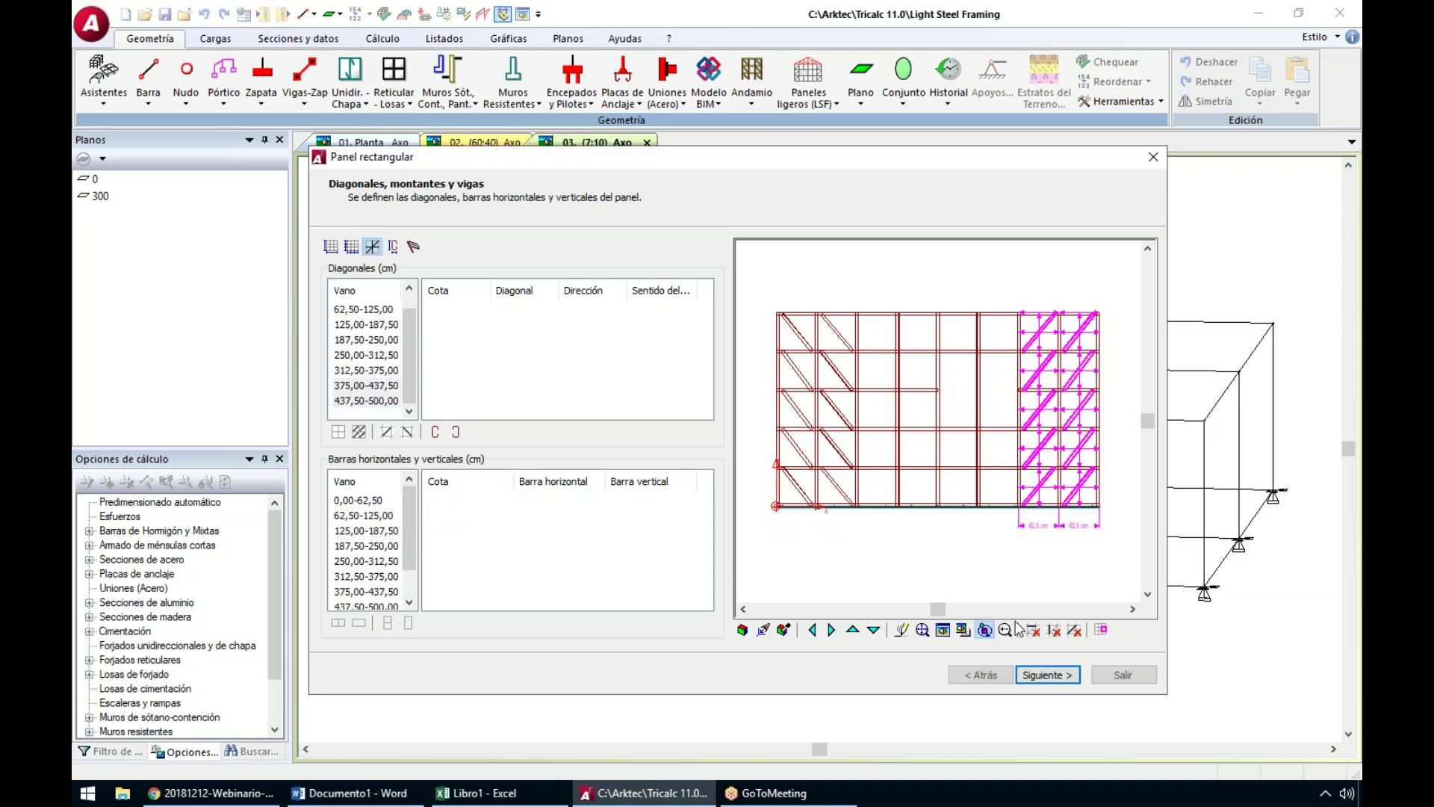
pyautogui.click(1054, 631)
pyautogui.click(978, 411)
pyautogui.click(977, 375)
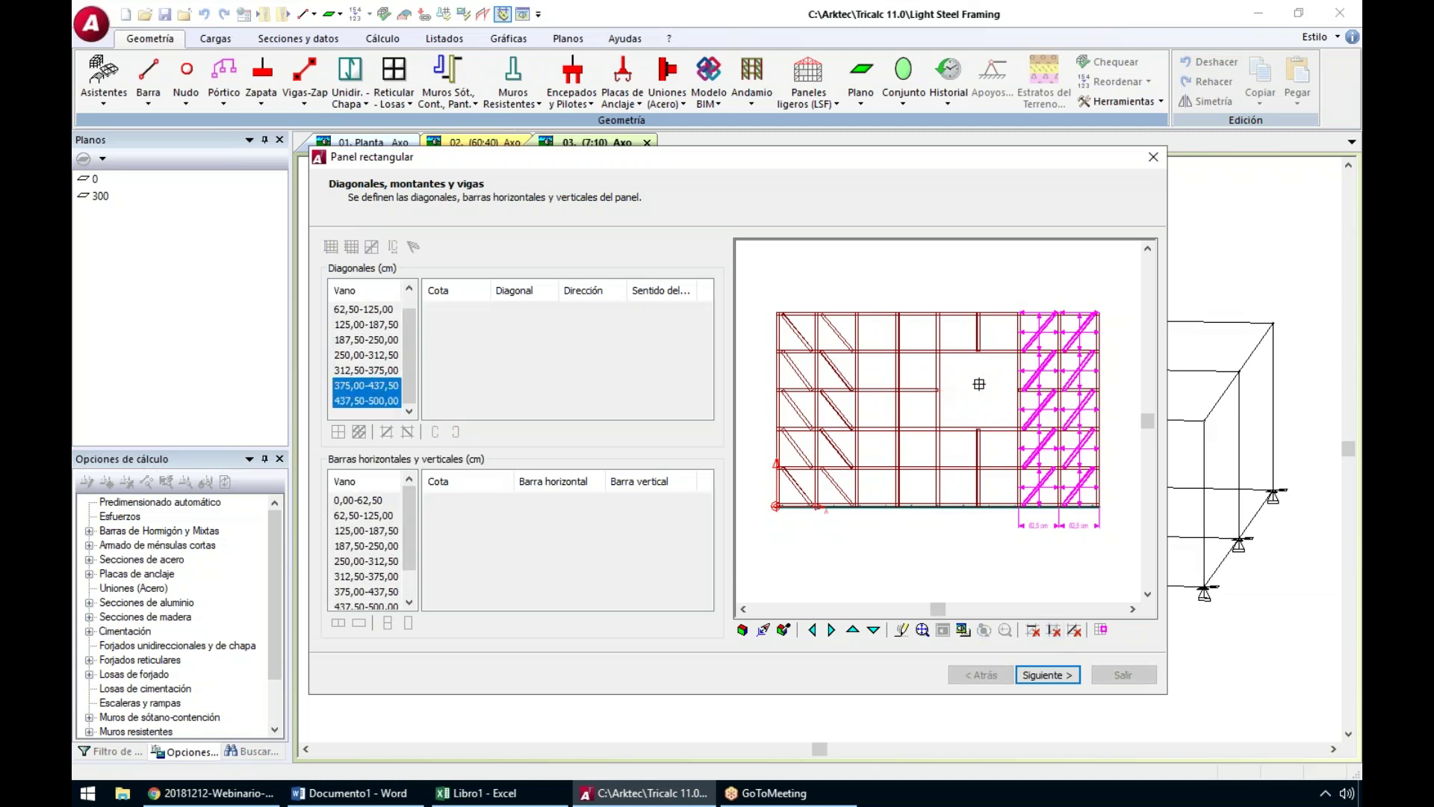
pyautogui.rightClick(975, 572)
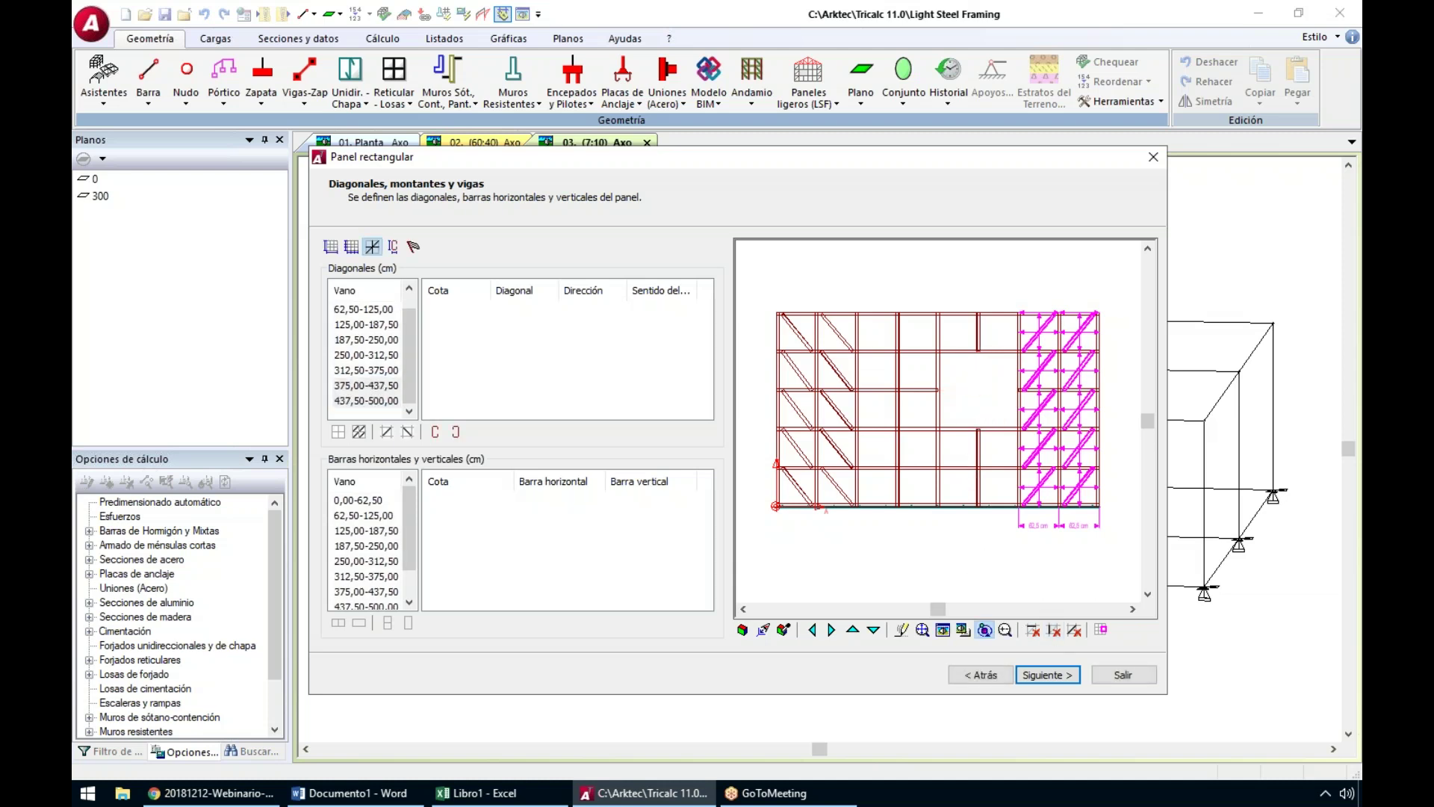
# Add 1 diagonal to the 240,00-300,00 cells of the 312,50-375,00, 250,00-312,50 and 187,50-250,00 bays
pyautogui.click(1102, 631)
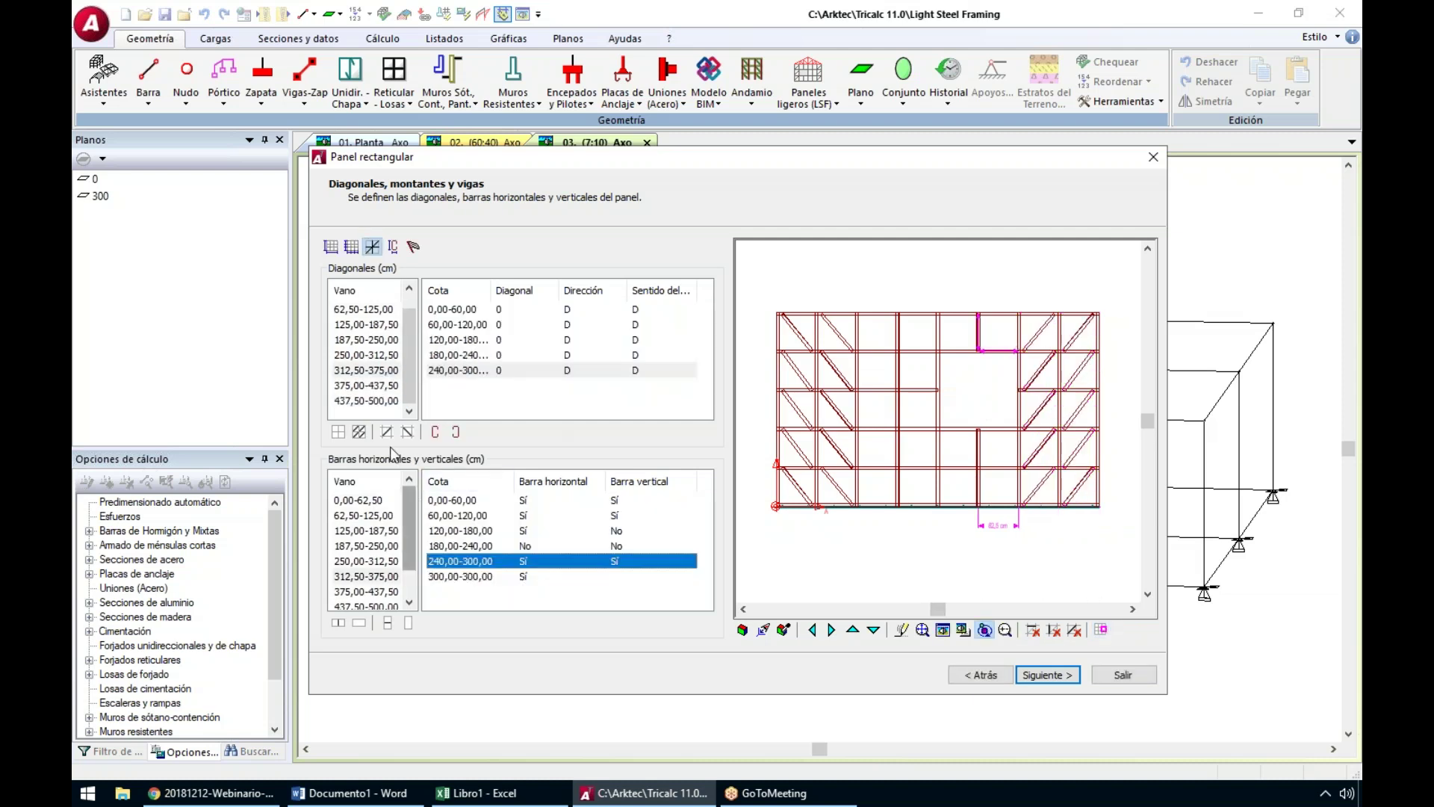
pyautogui.click(359, 432)
pyautogui.click(670, 418)
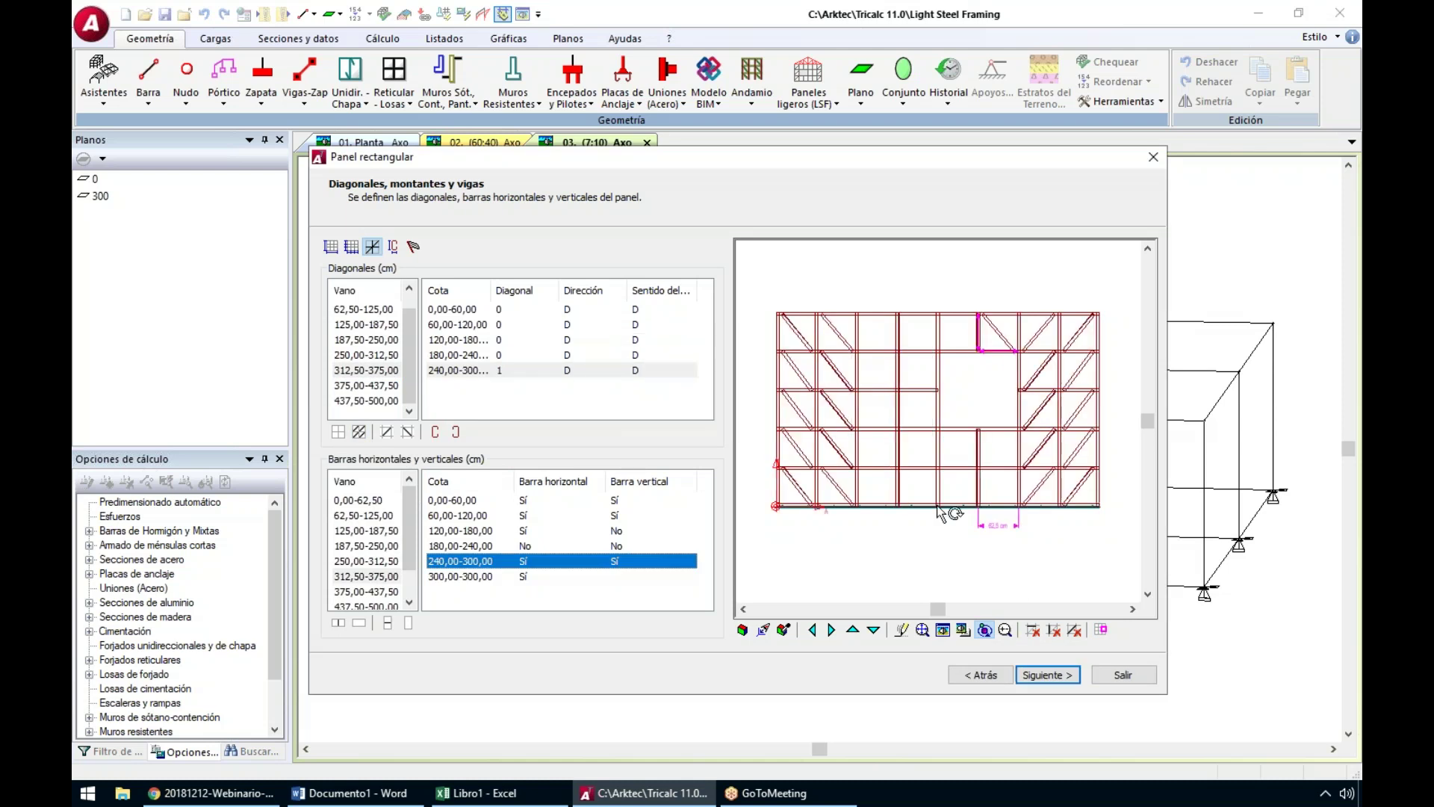
pyautogui.click(964, 335)
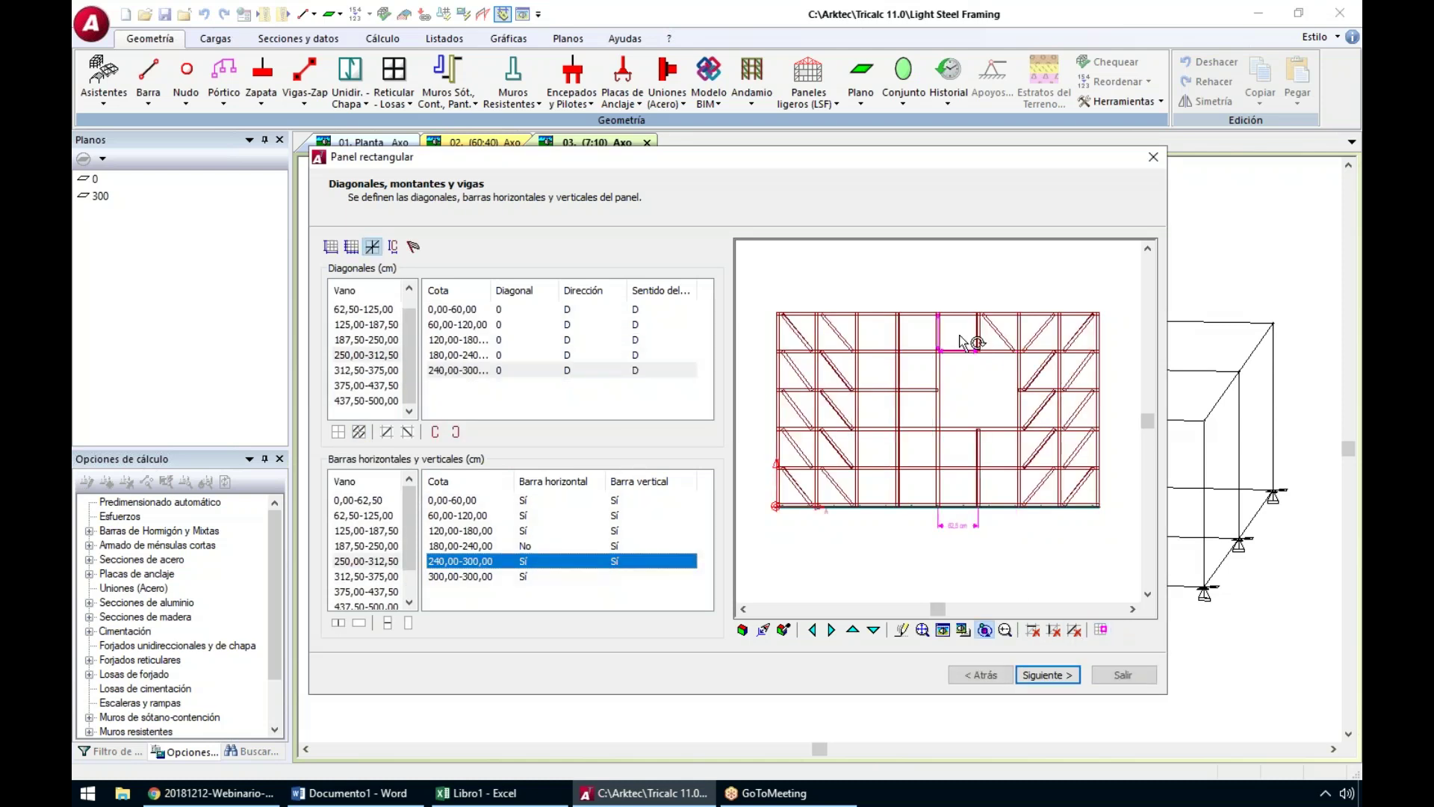
pyautogui.click(359, 432)
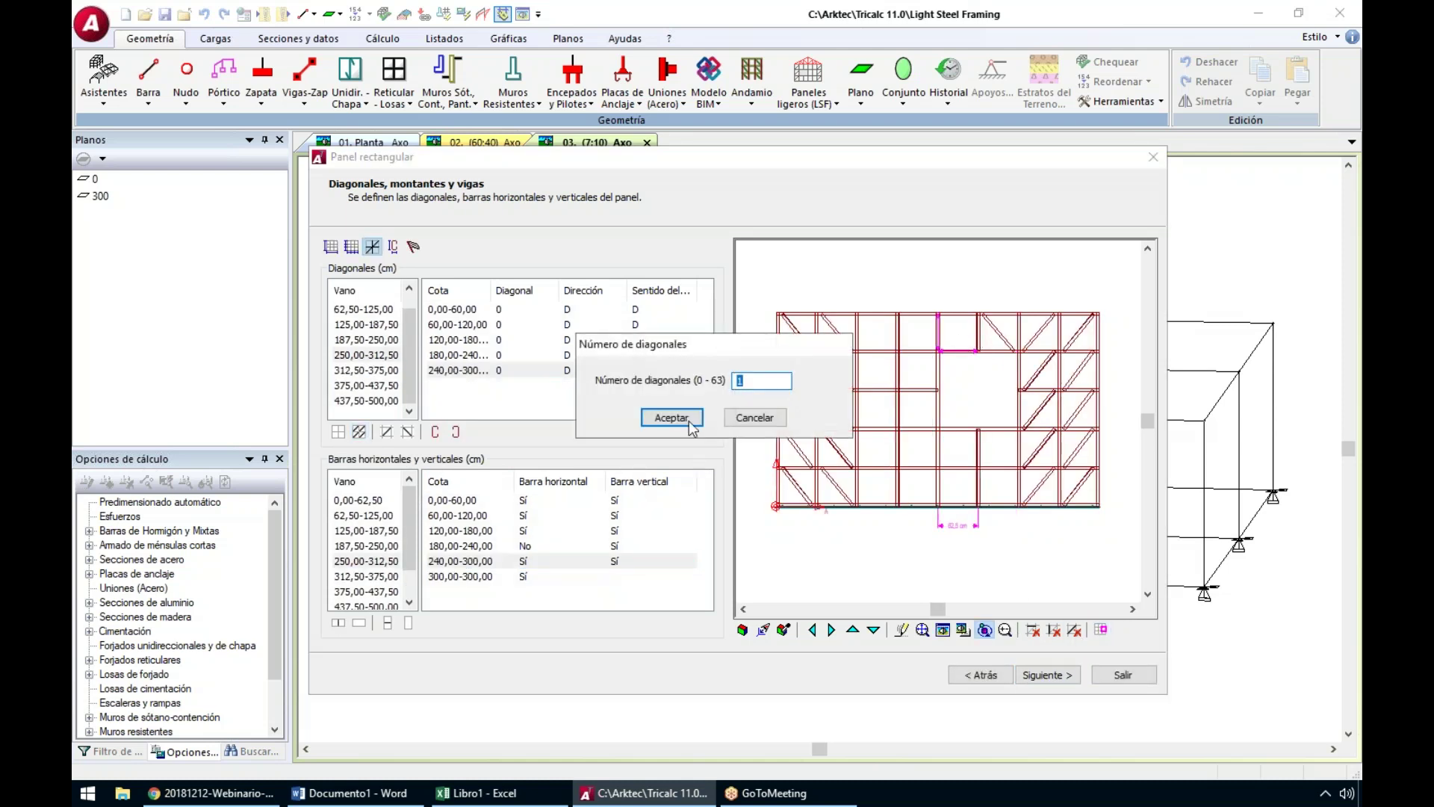
pyautogui.click(683, 418)
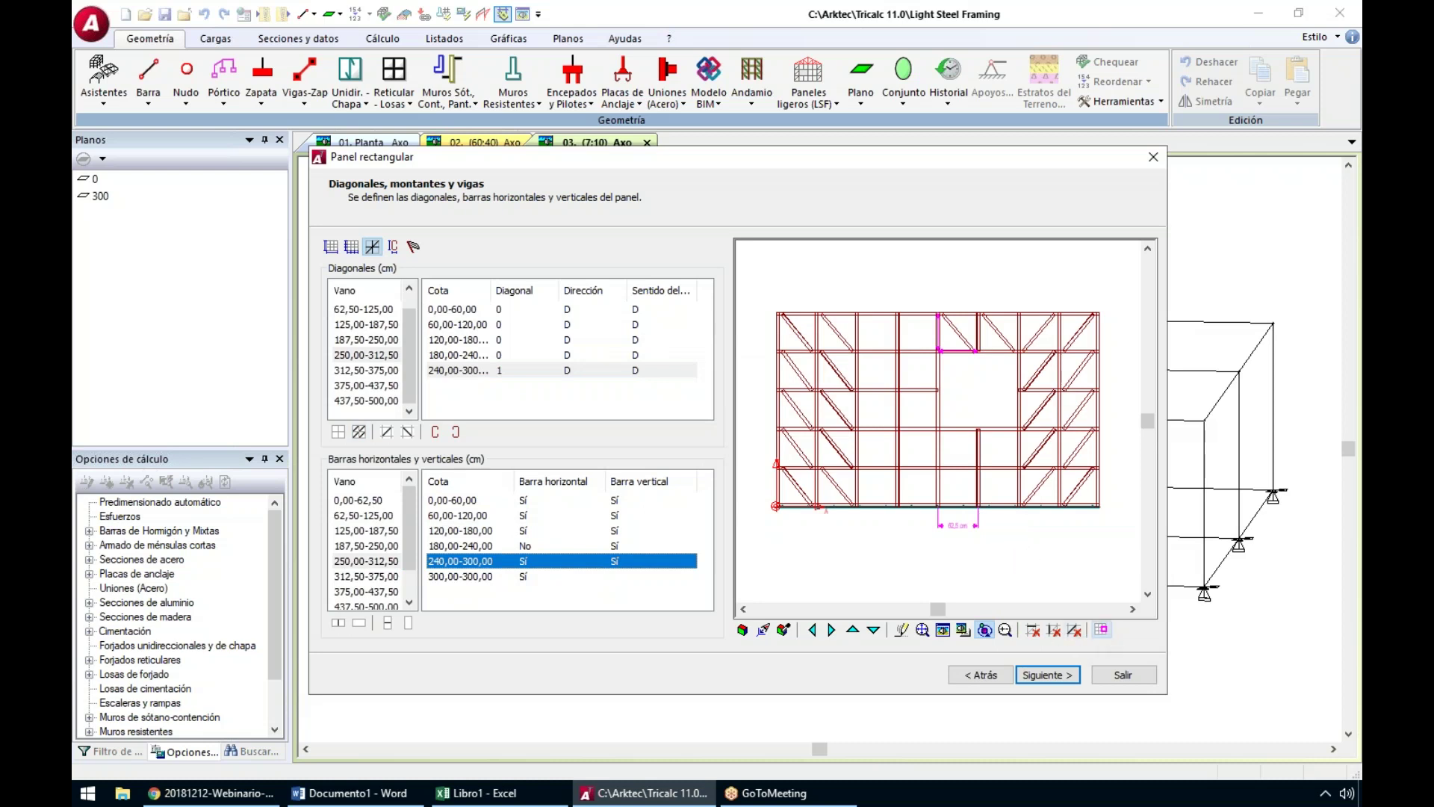
pyautogui.click(1101, 630)
pyautogui.click(923, 338)
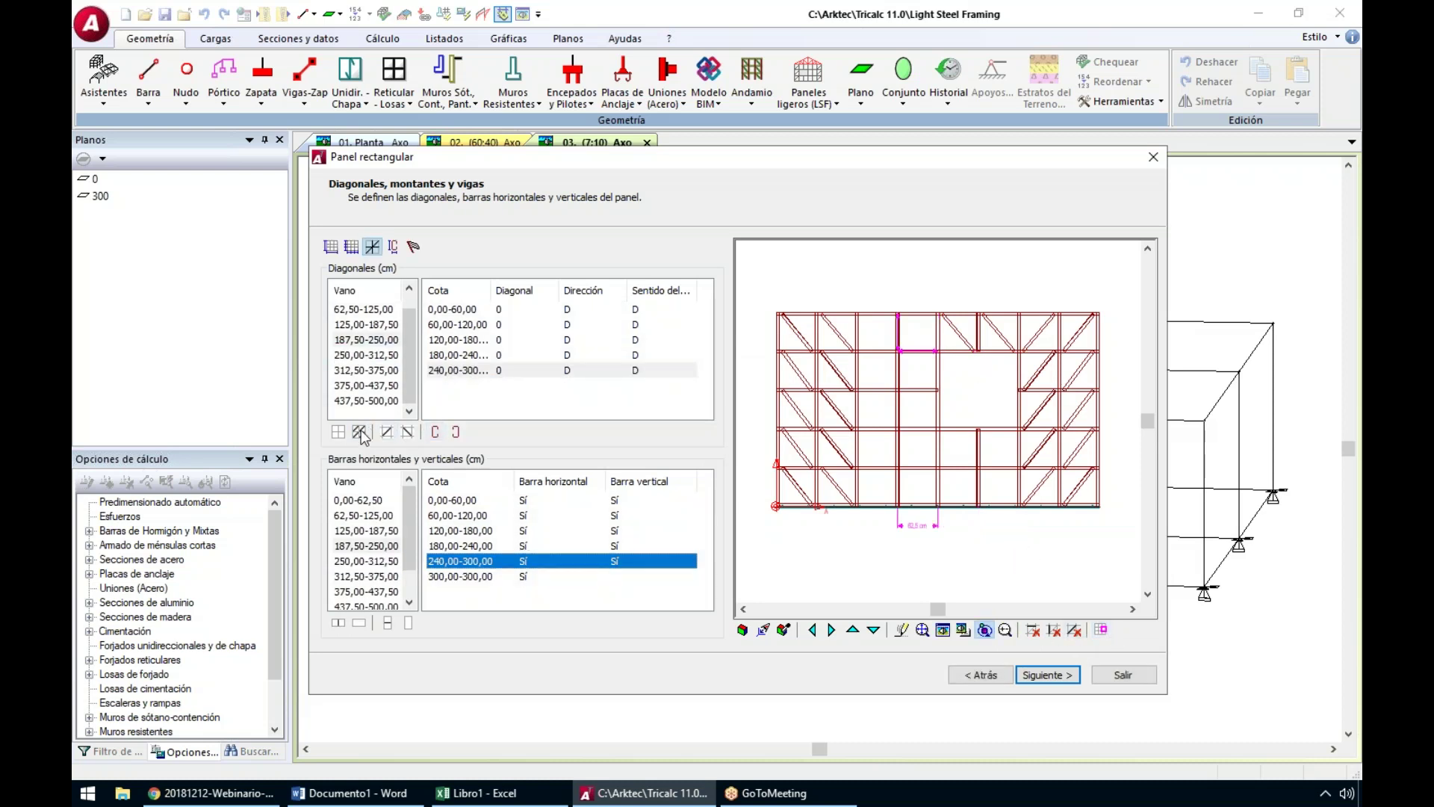
pyautogui.click(449, 433)
pyautogui.press('Return')
# Set the diagonal in the 240,00-300,00 cell of the 312,50-375,00 bay to increasing direction, and advance to the bar pre-sizing settings
pyautogui.click(1101, 630)
pyautogui.click(1003, 336)
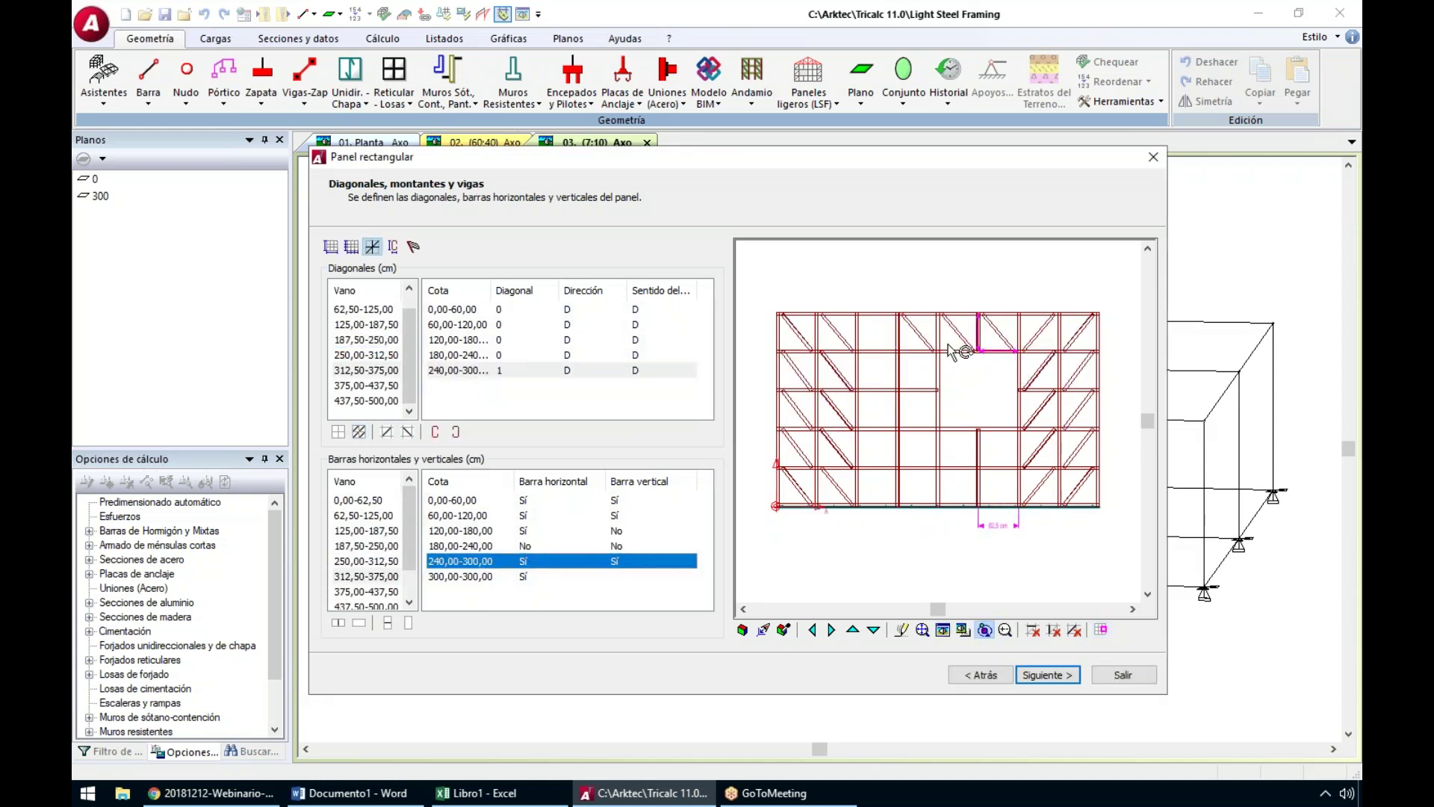
pyautogui.click(386, 433)
pyautogui.click(1040, 676)
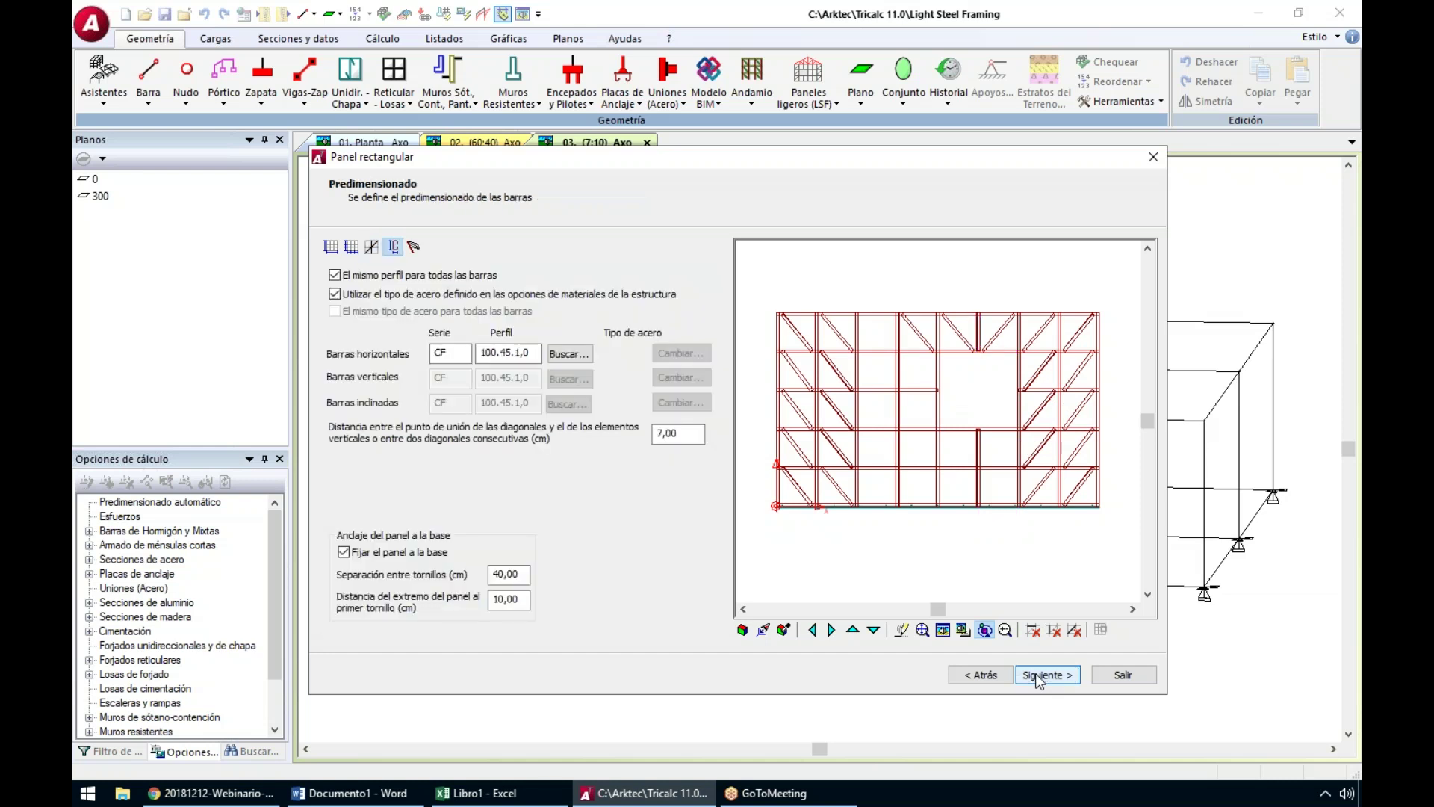
# Try separate profiles and a custom steel type shared by all bars, highlighting the horizontal, vertical and inclined bars in the preview
pyautogui.click(530, 354)
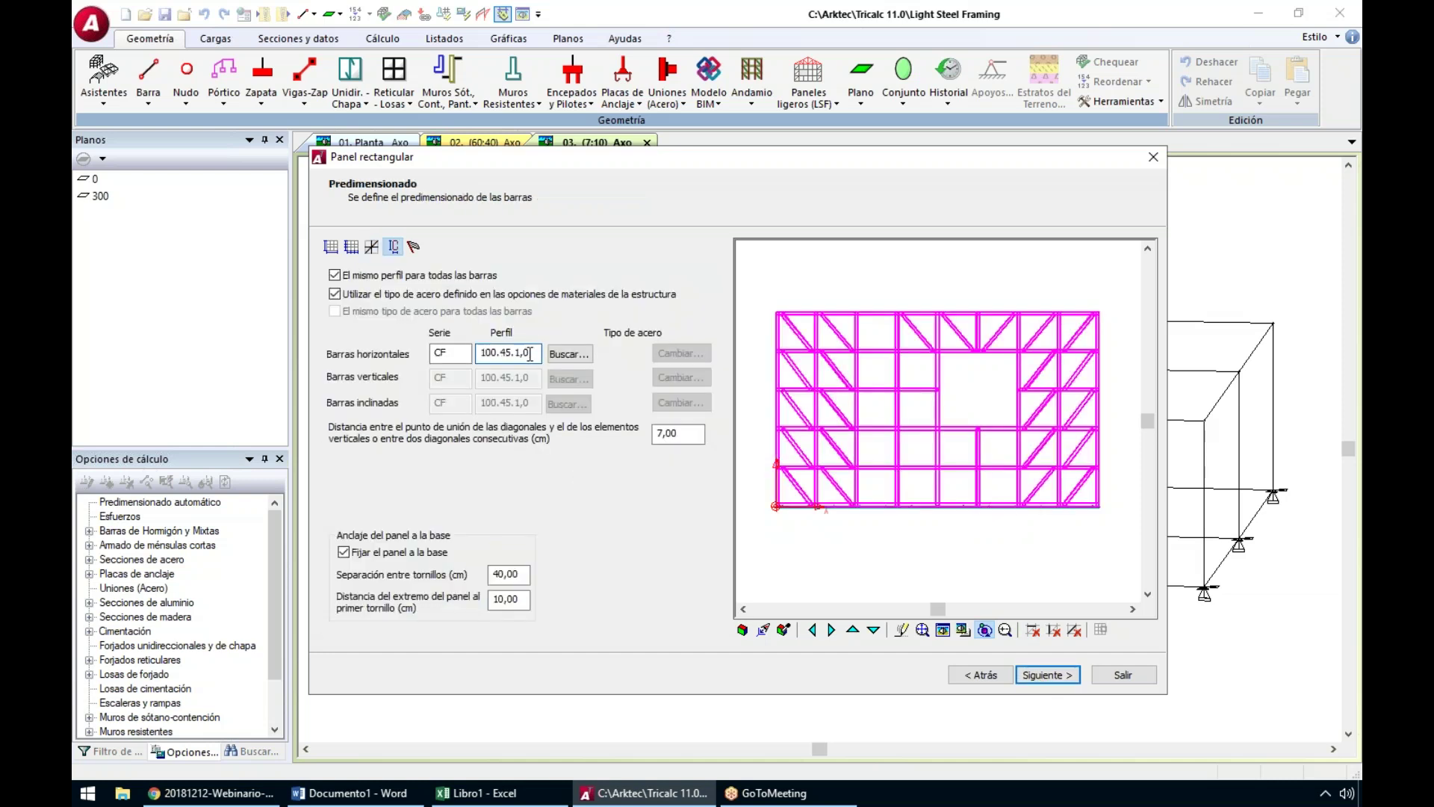
pyautogui.click(381, 276)
pyautogui.click(361, 294)
pyautogui.click(358, 310)
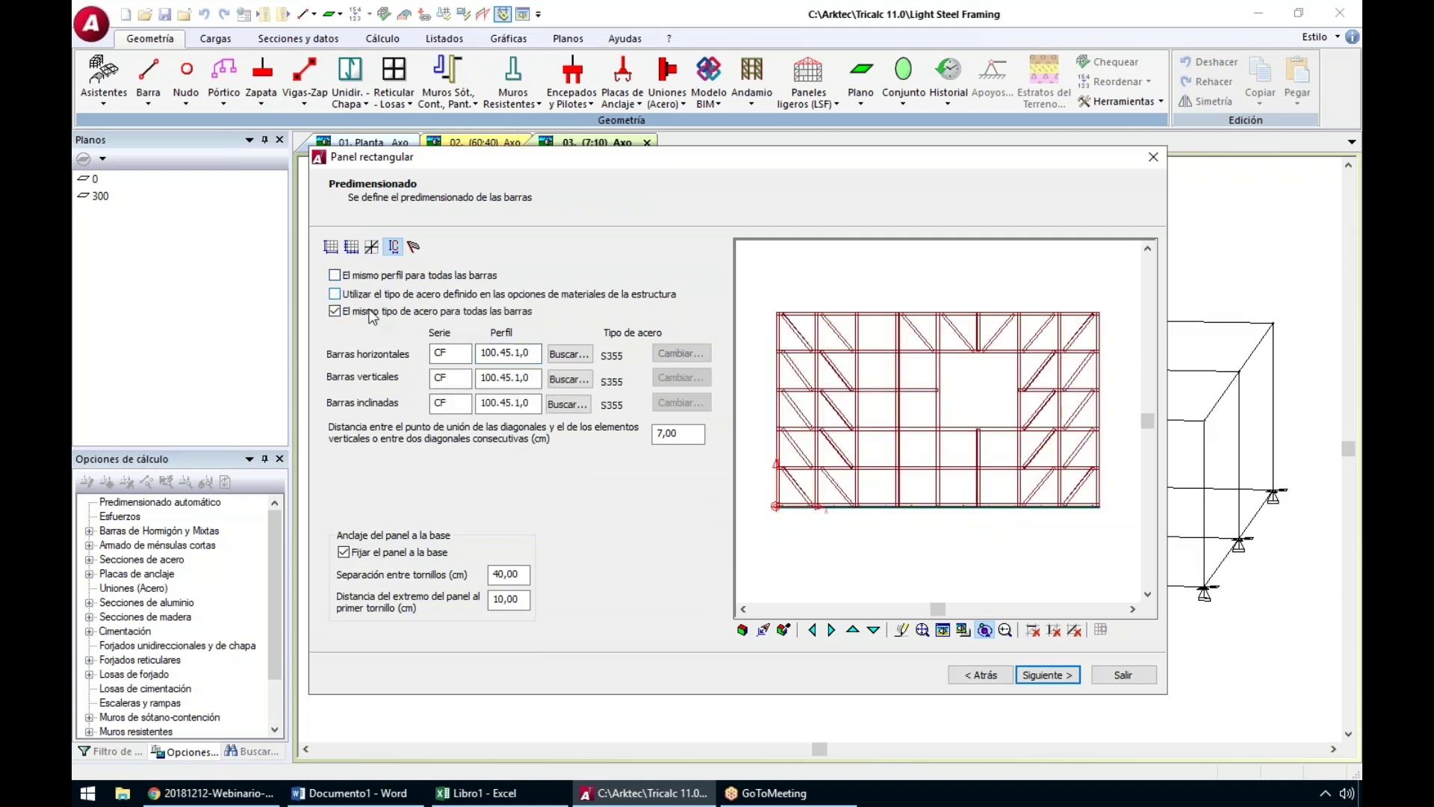
pyautogui.click(458, 355)
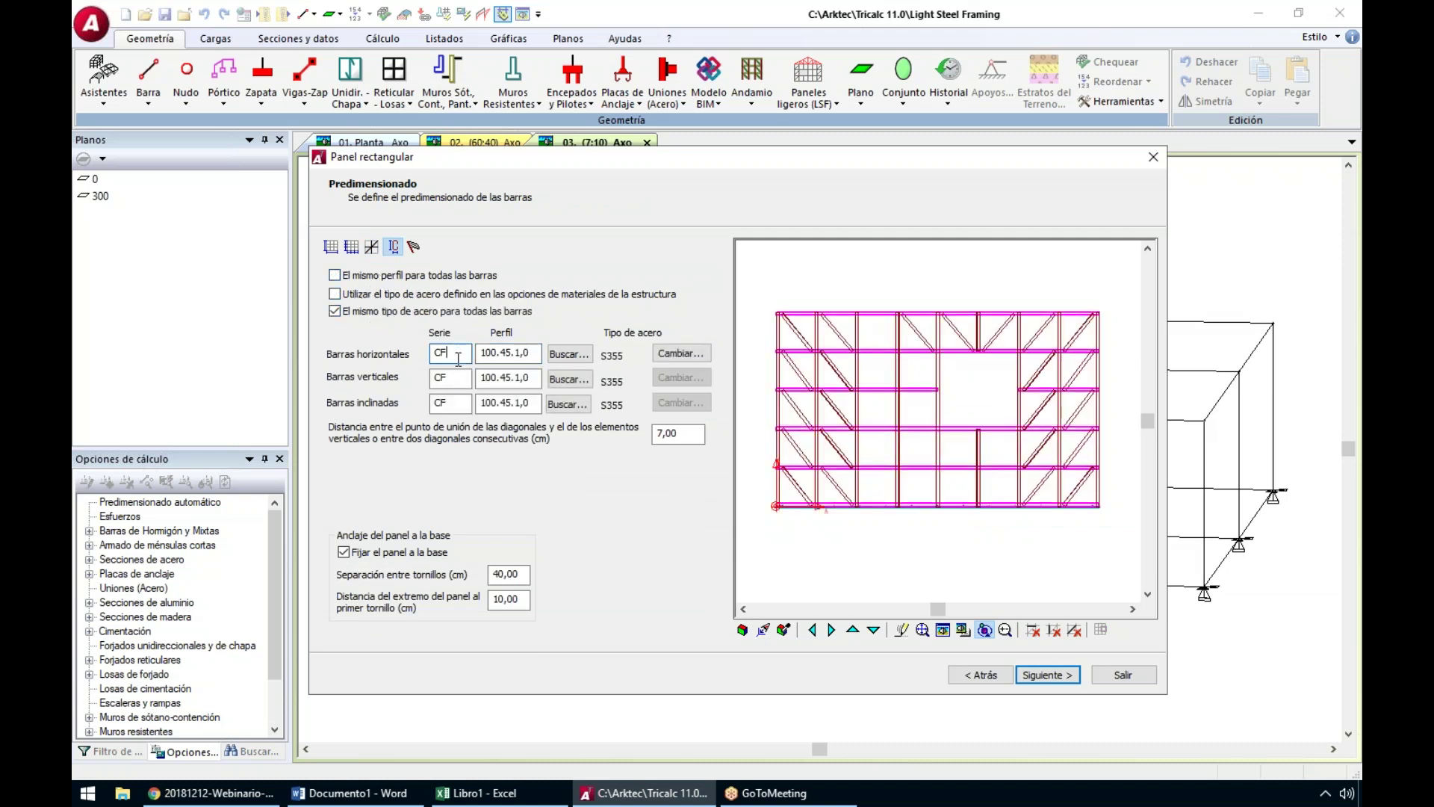
pyautogui.click(459, 379)
pyautogui.click(450, 404)
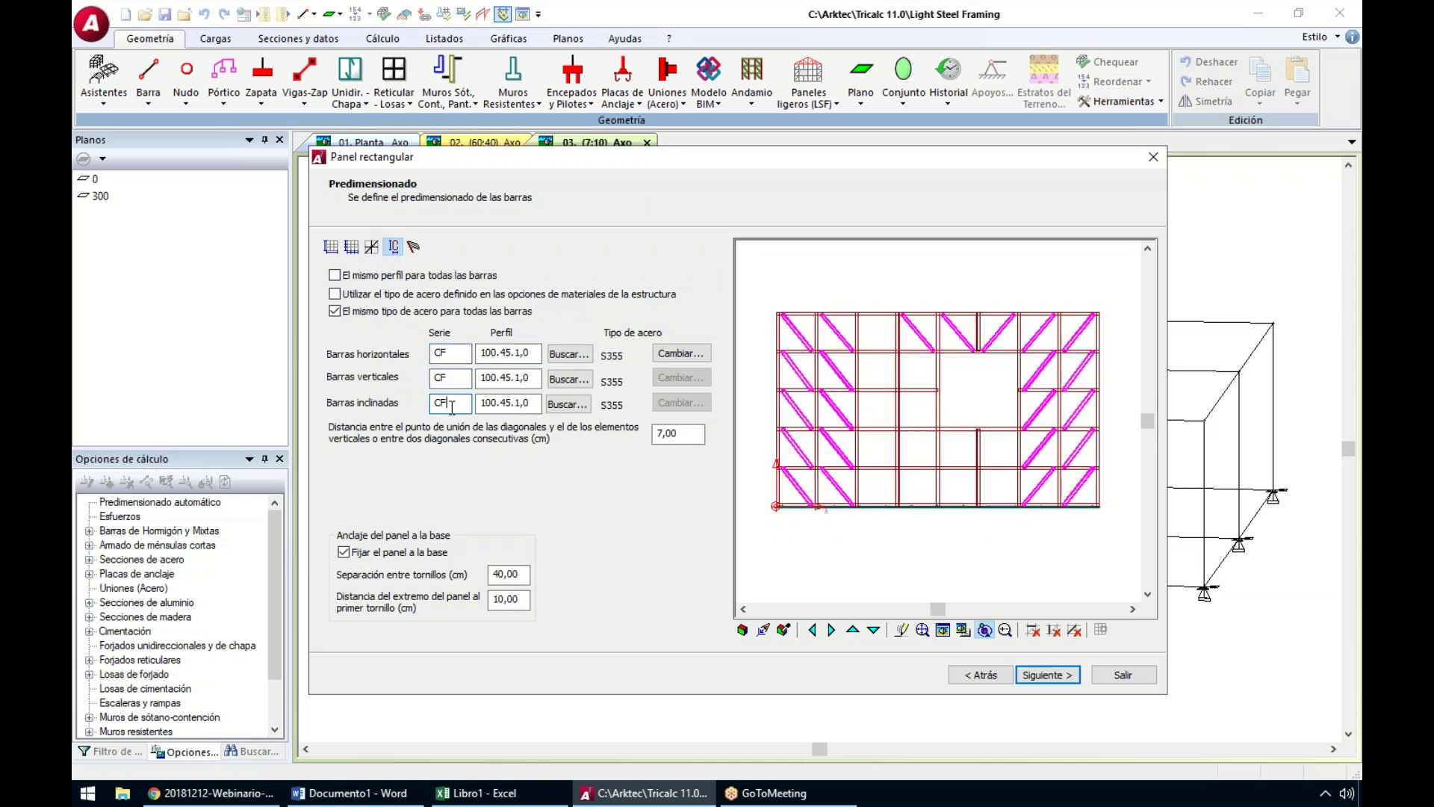
pyautogui.click(450, 354)
# Restore the single profile for all bars and the steel type defined in the structure's material options
pyautogui.click(335, 276)
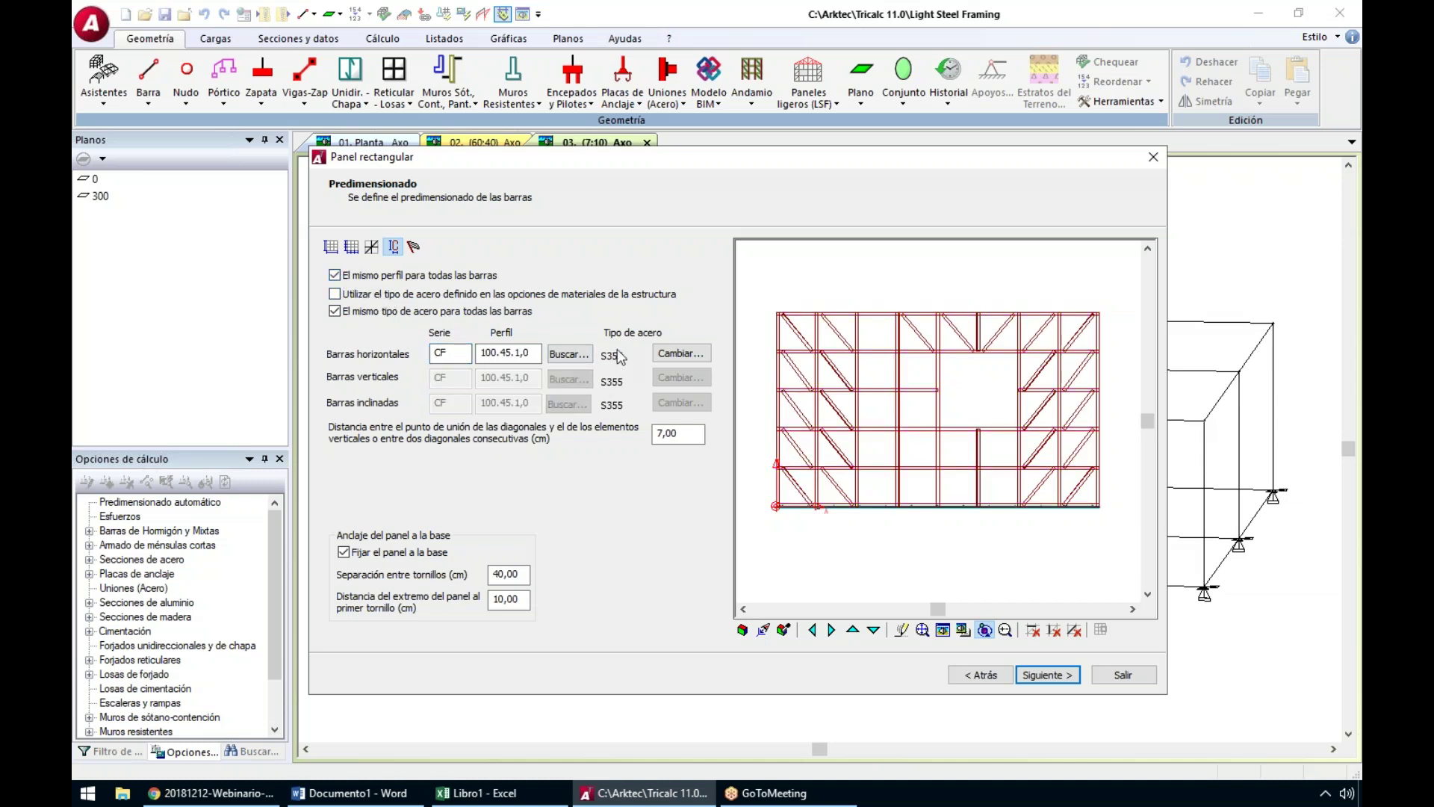
pyautogui.click(367, 317)
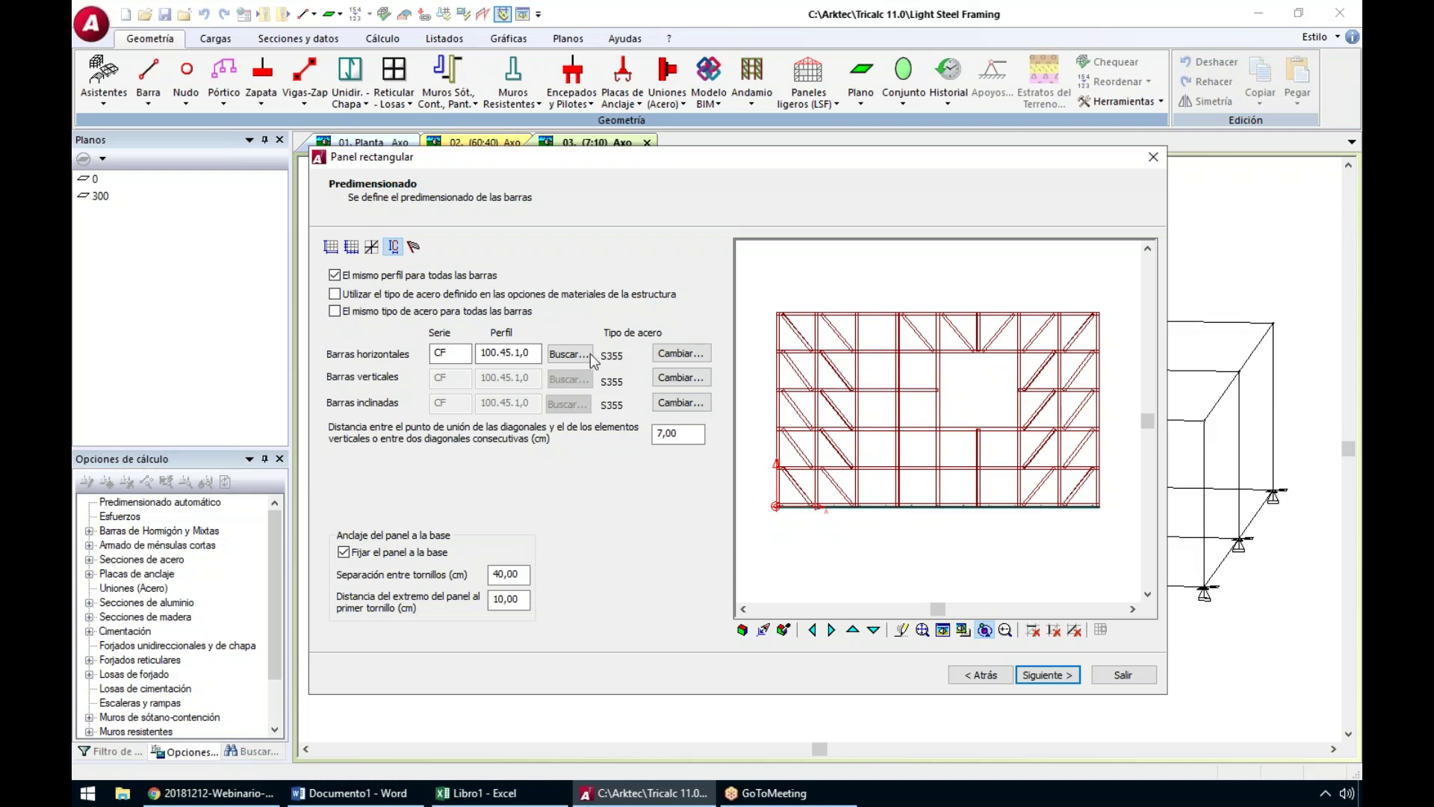
pyautogui.click(346, 292)
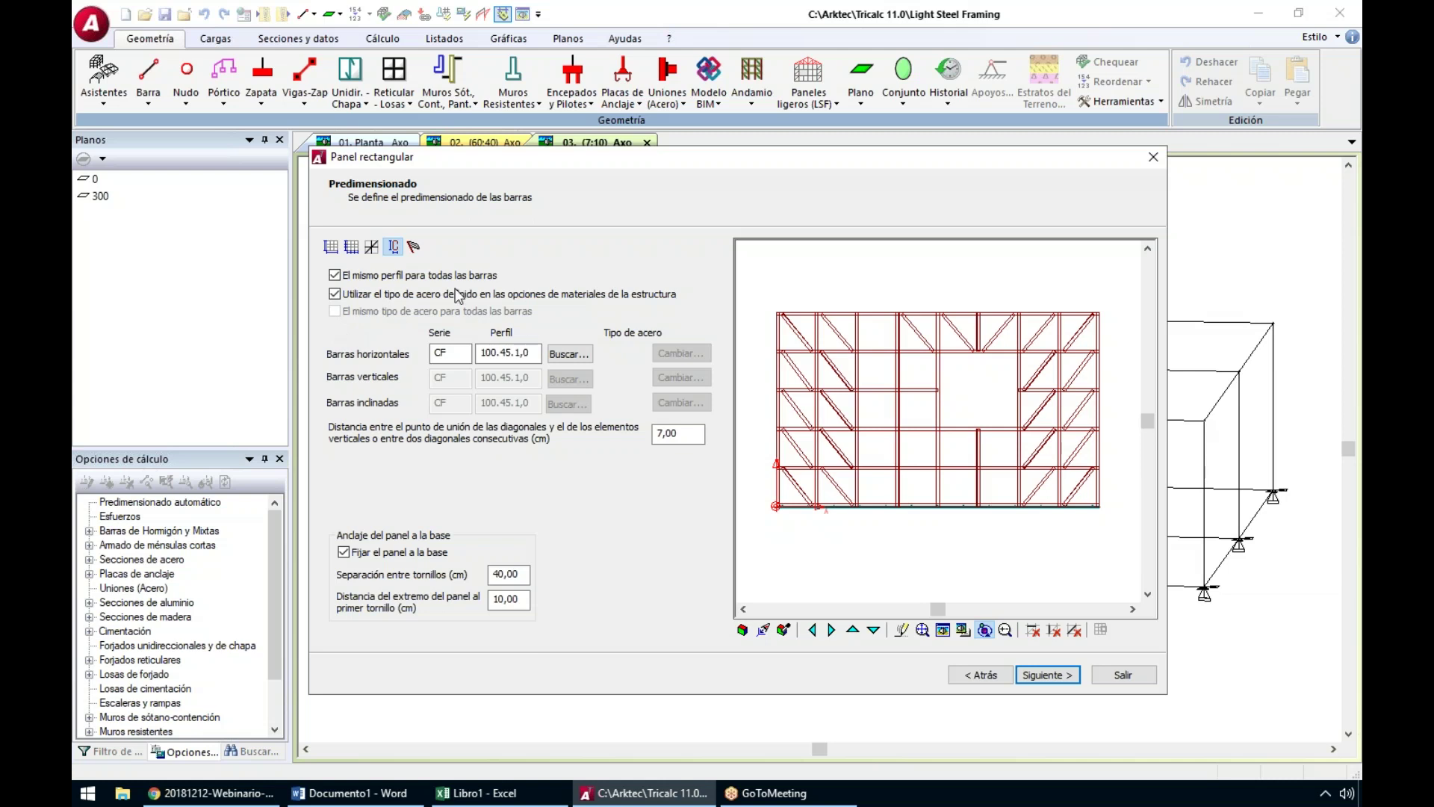
# Examine the profiles of the LSF CF series in the section database, including 100.45.1,2 and 100.45.1,5, keeping the current profile
pyautogui.click(530, 354)
pyautogui.click(566, 357)
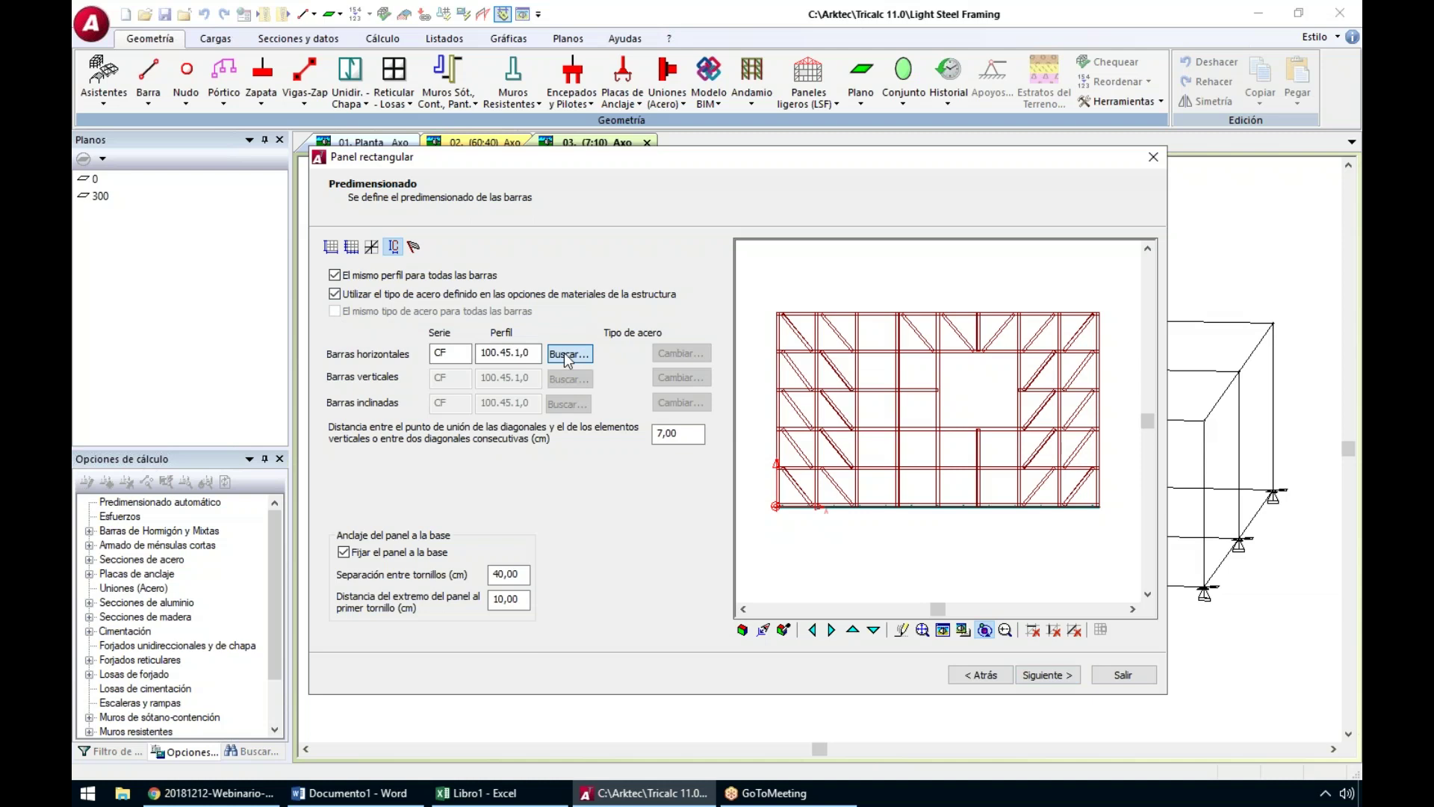
pyautogui.click(864, 474)
pyautogui.click(864, 474)
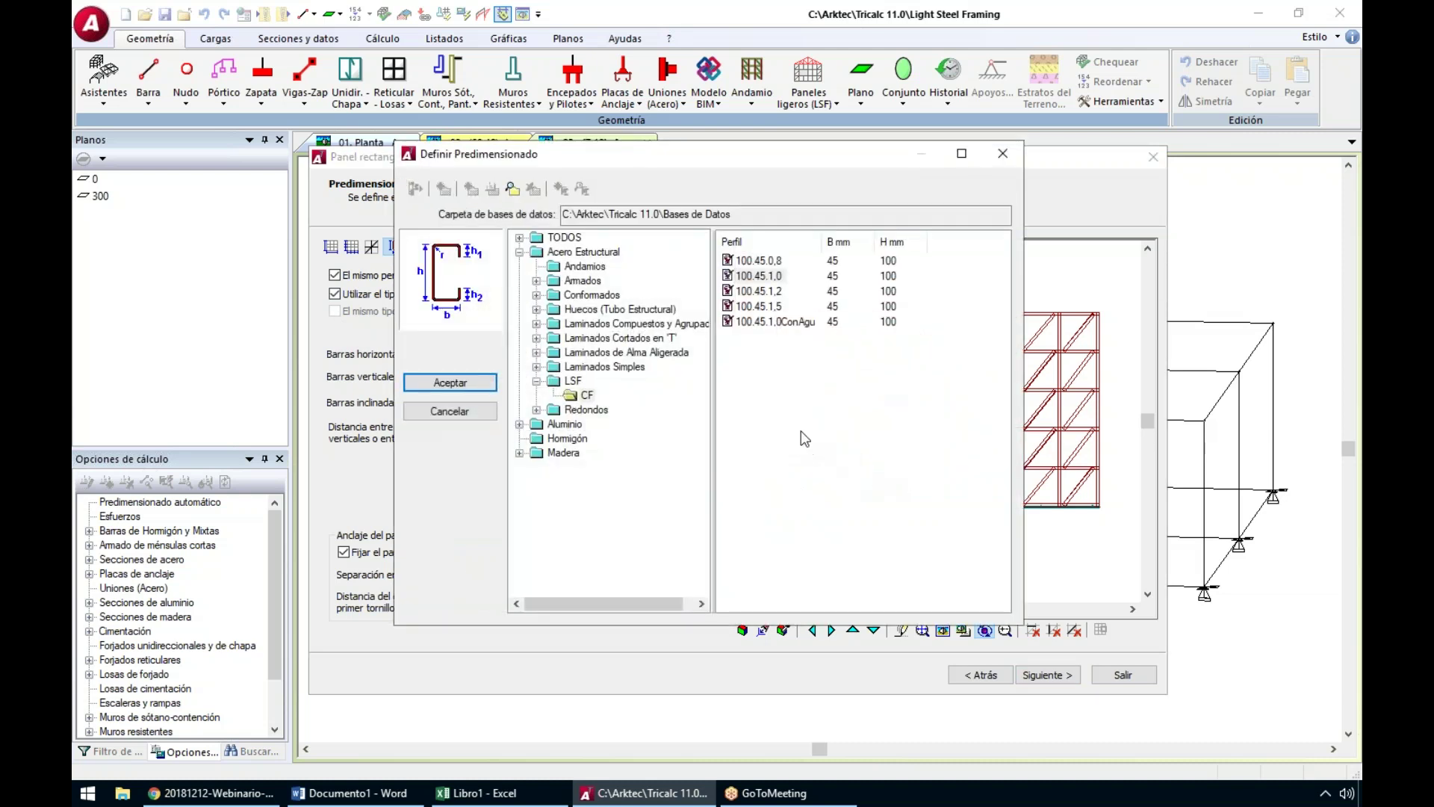
pyautogui.click(756, 292)
pyautogui.click(754, 309)
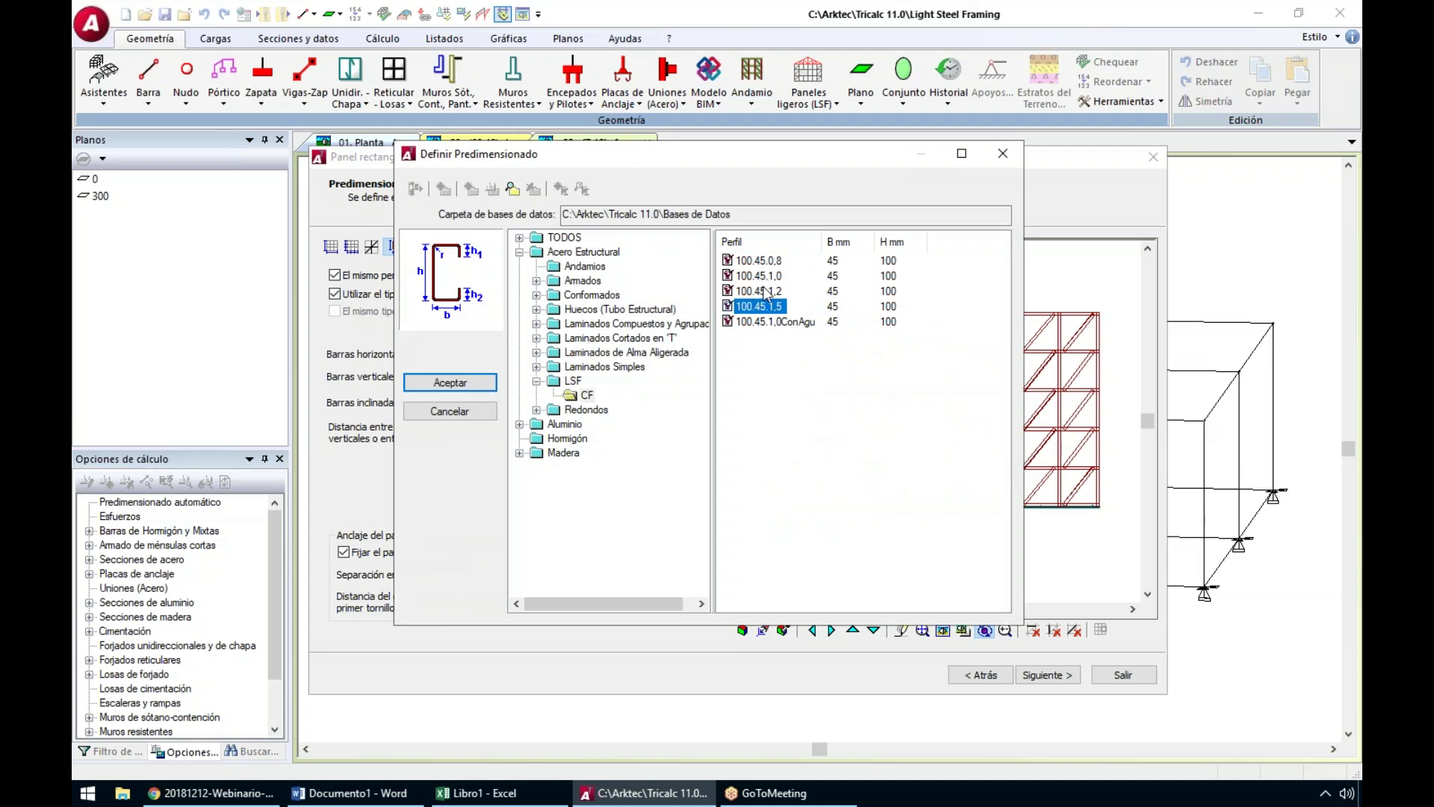
pyautogui.moveTo(761, 155); pyautogui.dragTo(975, 210)
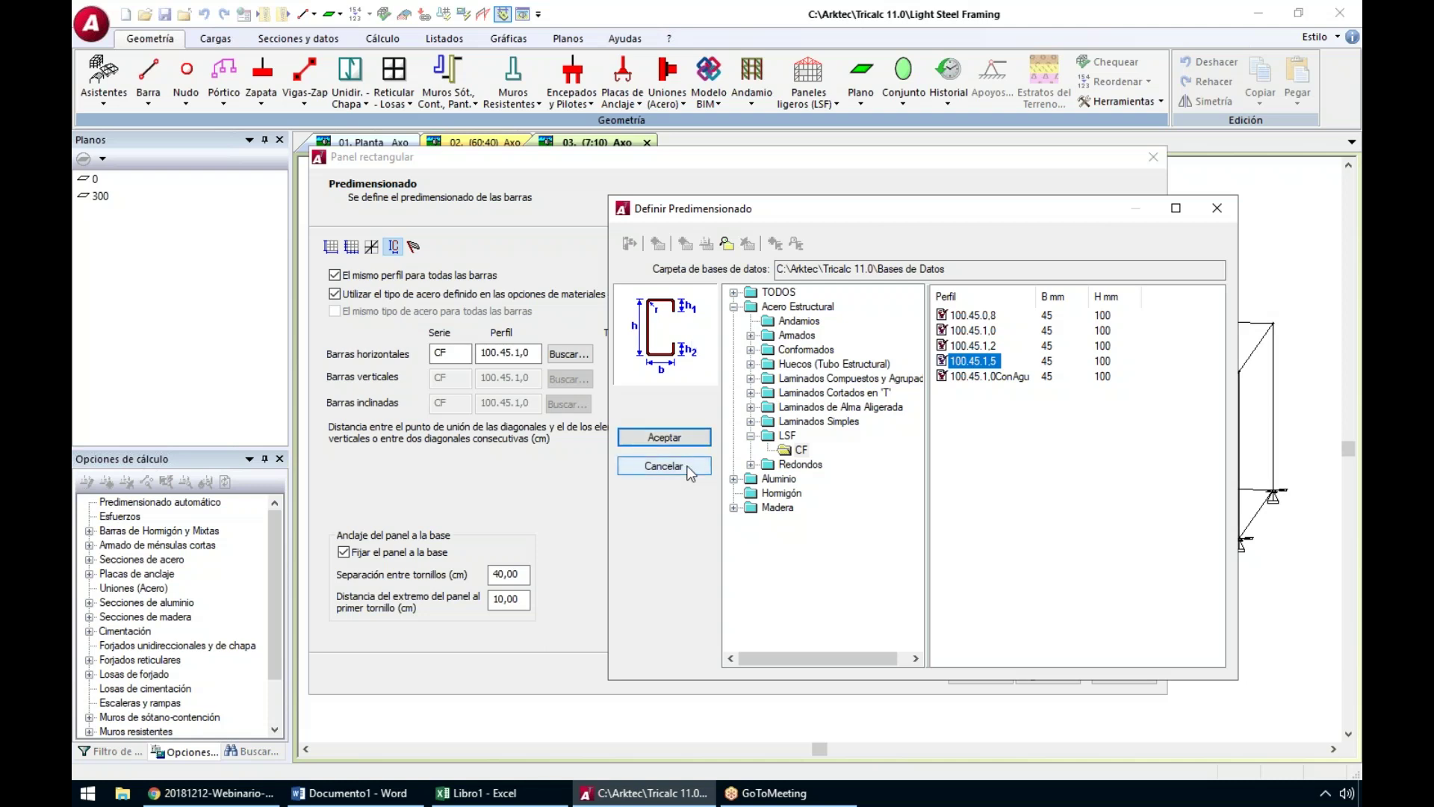
pyautogui.click(663, 466)
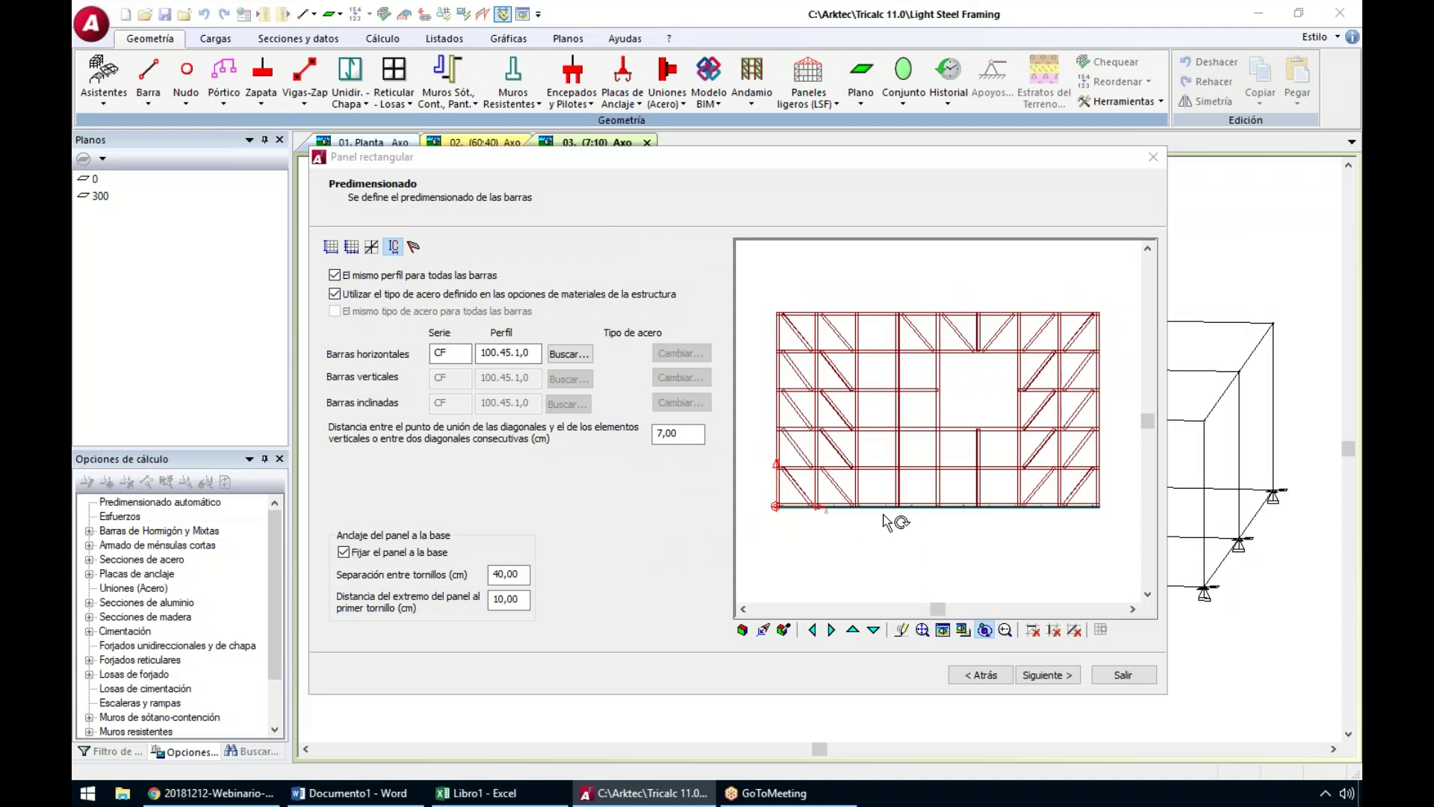
# Inspect the base anchor screws in the preview, turning the panel's fixing to the base off and on again
pyautogui.scroll(2, 916, 508)
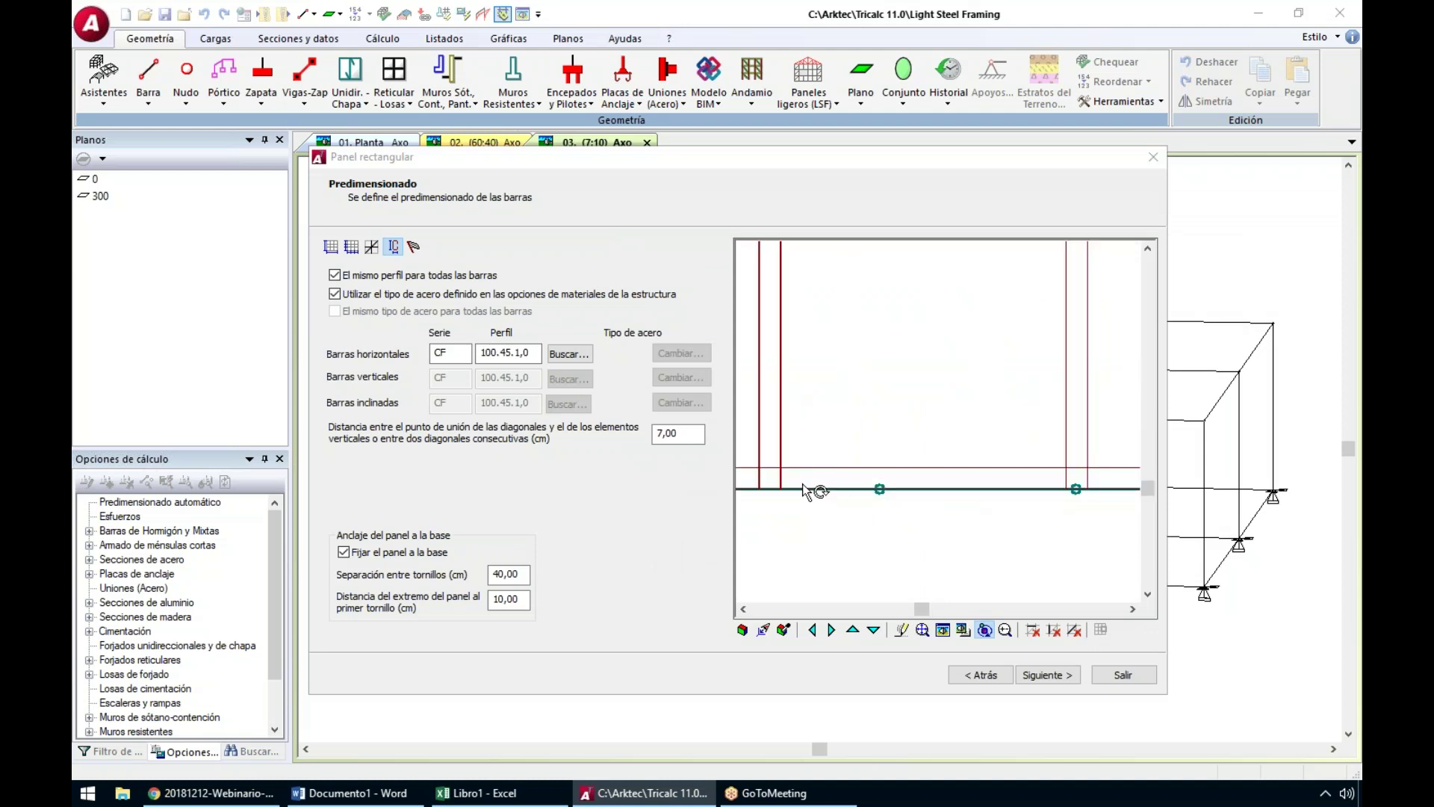
pyautogui.moveTo(1040, 516); pyautogui.dragTo(971, 513, button='middle')
pyautogui.scroll(-3, 1002, 485)
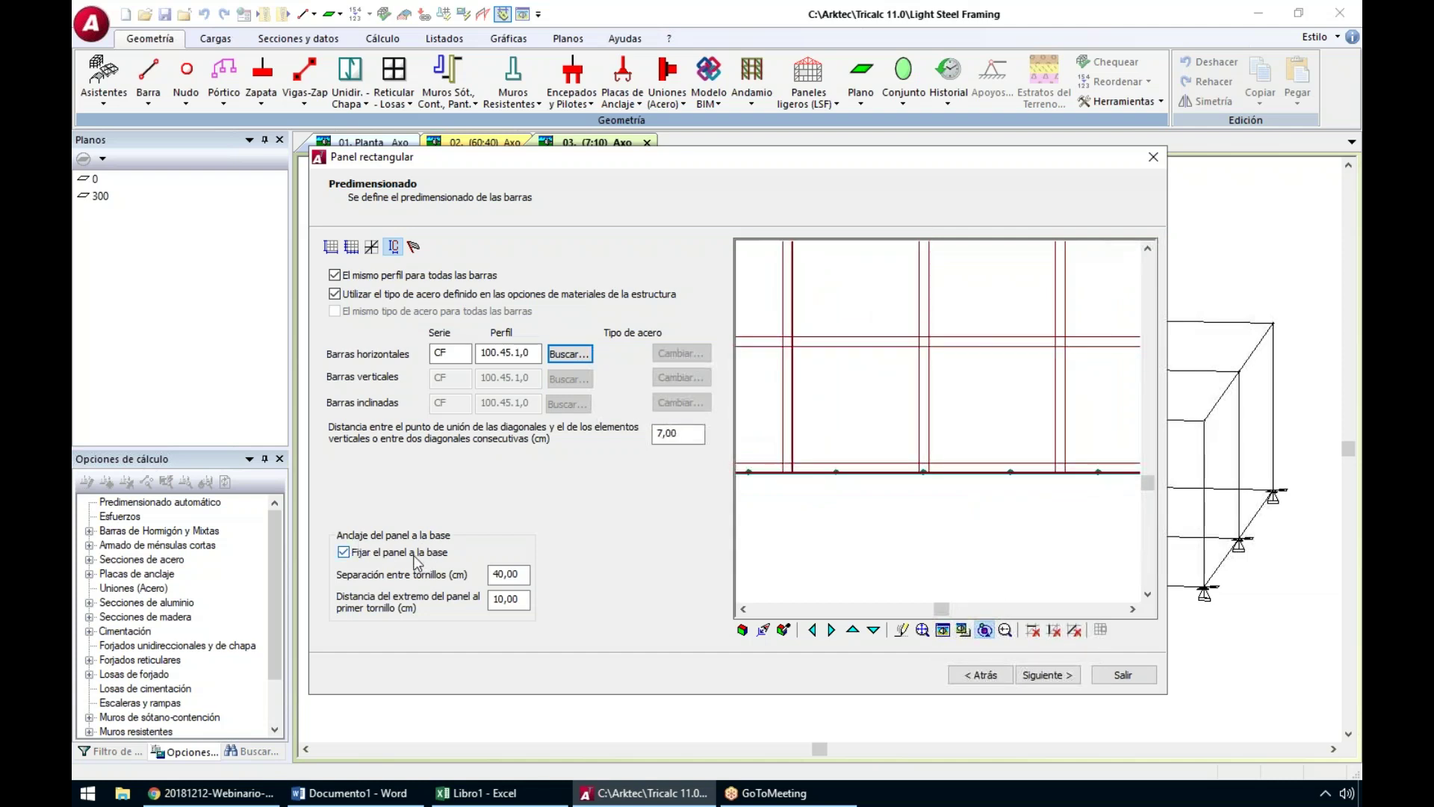
pyautogui.click(412, 554)
pyautogui.click(412, 555)
pyautogui.click(412, 554)
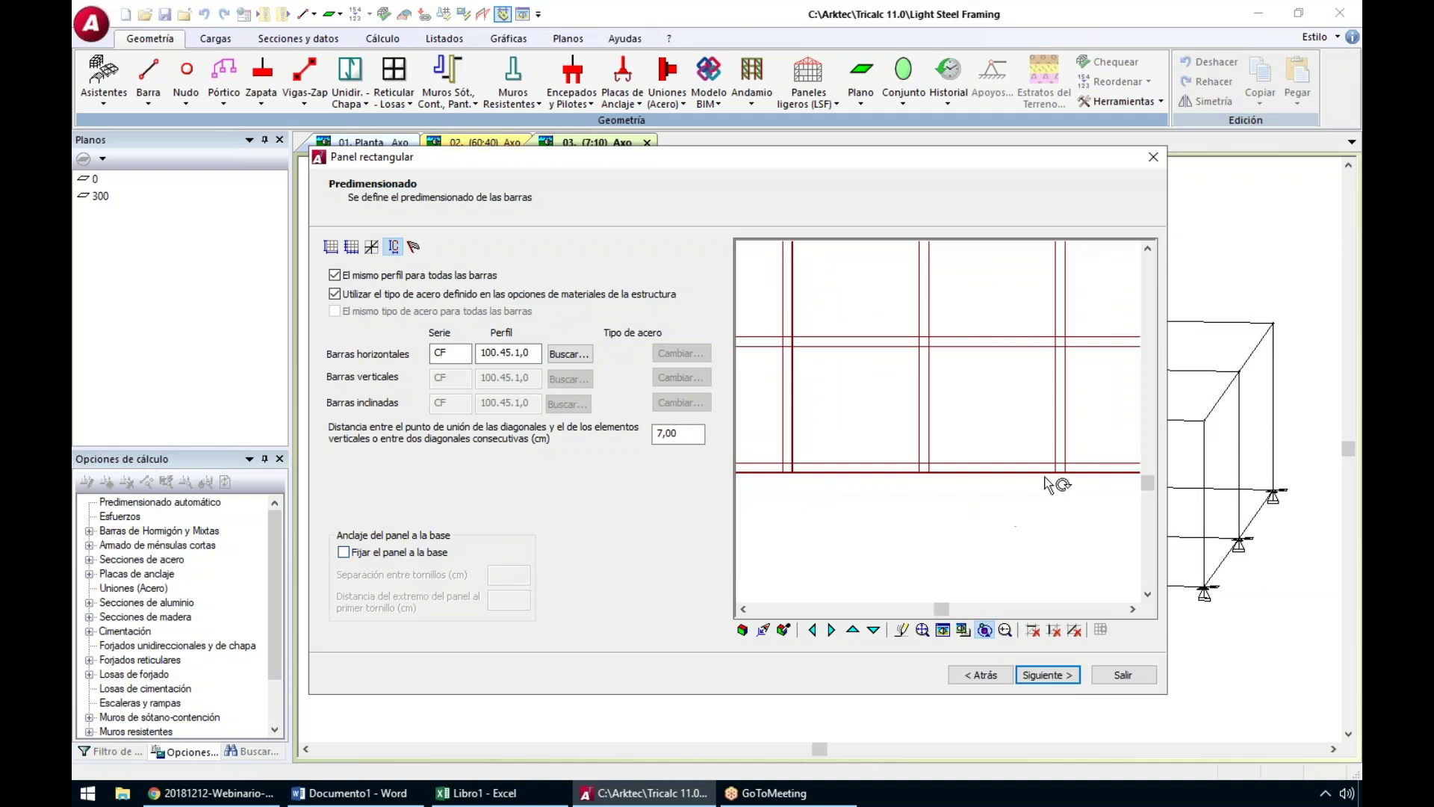
pyautogui.click(407, 553)
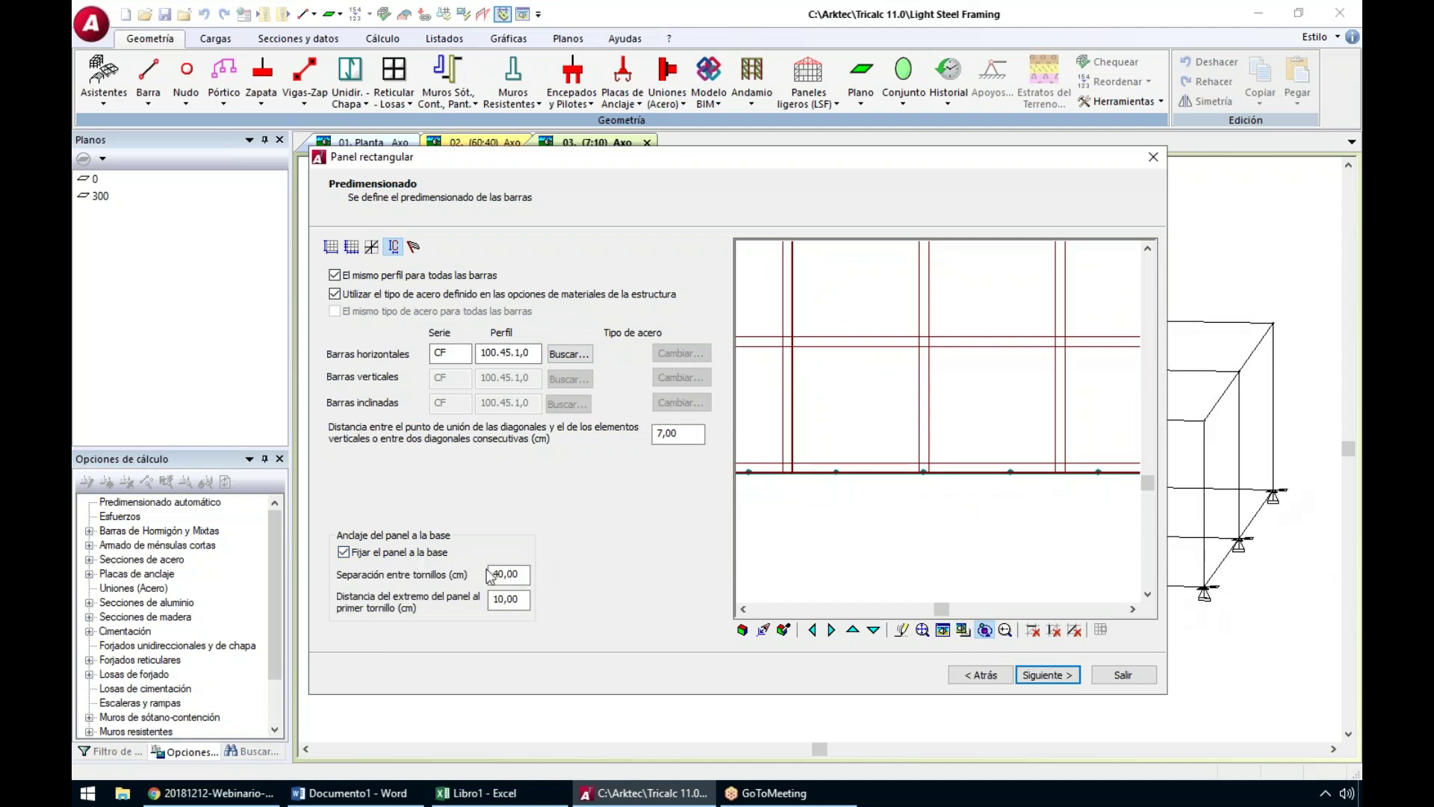
# Set the spacing between the base anchor screws to 20 cm and check the screws near the panel's end
pyautogui.write('20')
pyautogui.press('Tab')
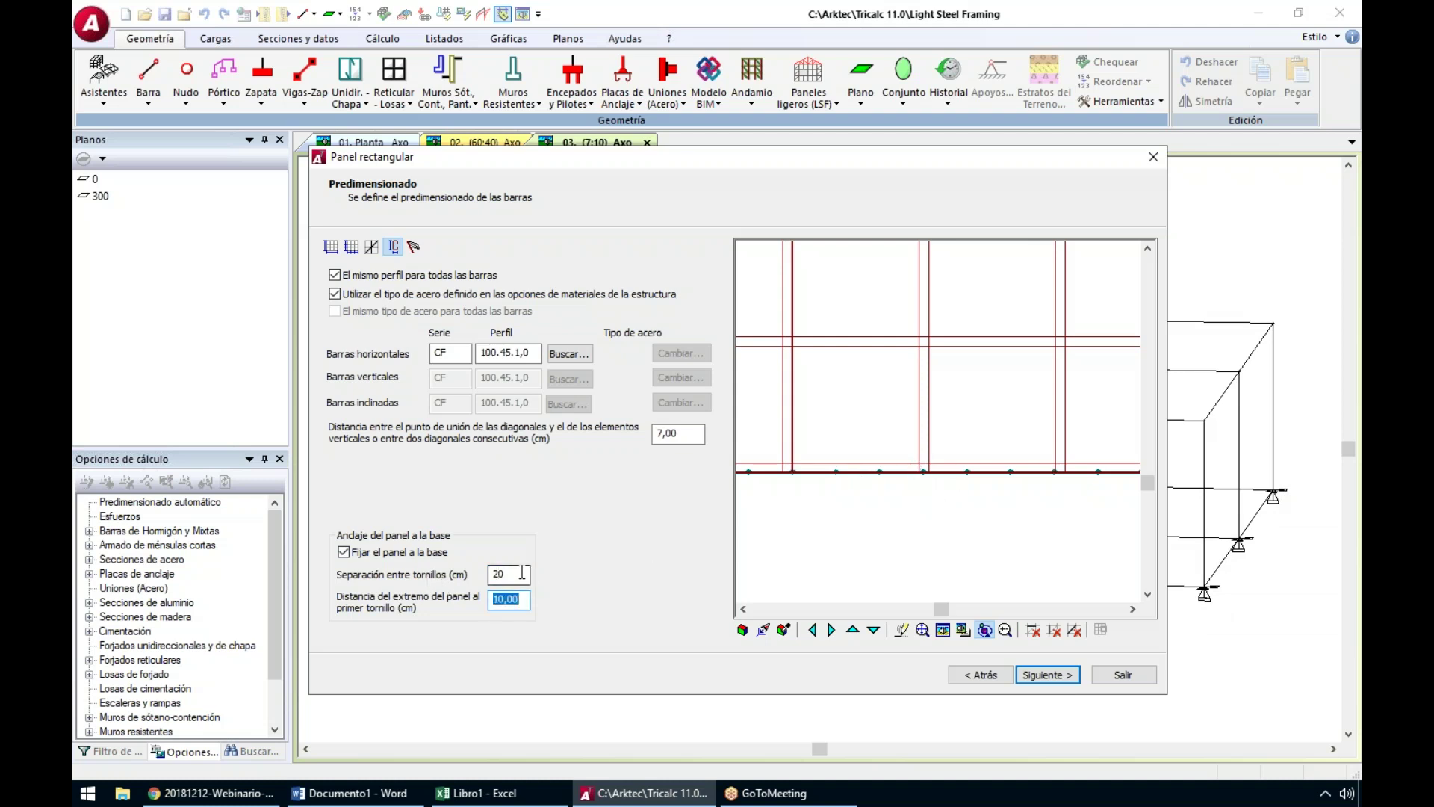
pyautogui.scroll(-5, 840, 479)
pyautogui.scroll(5, 749, 486)
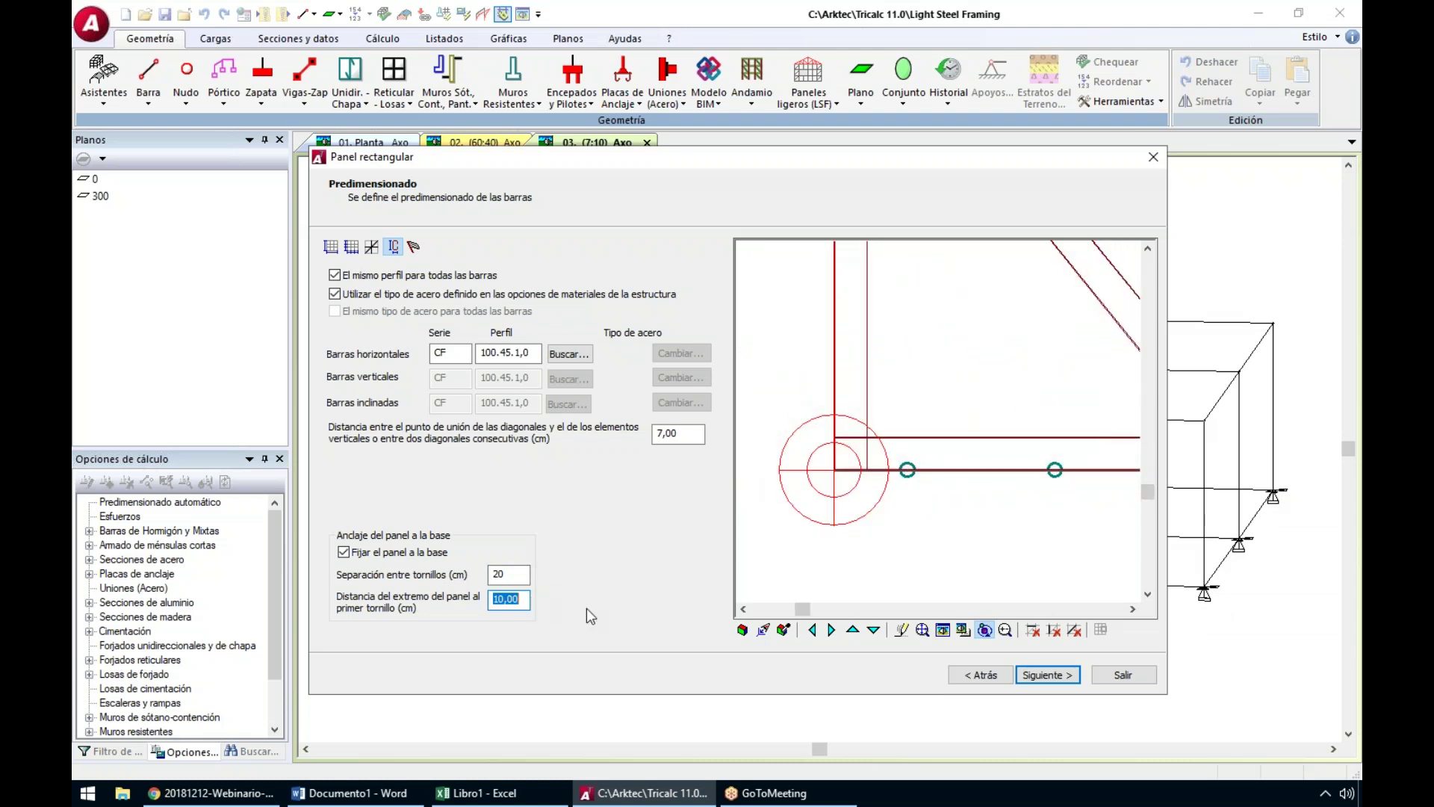
# Set the distance from the panel end to the first base screw to 30 cm and the screw spacing to 40 cm
pyautogui.write('30')
pyautogui.hotkey('shift', 'Tab')
pyautogui.write('40')
pyautogui.scroll(2, 978, 493)
pyautogui.scroll(-2, 1090, 485)
pyautogui.scroll(3, 1108, 482)
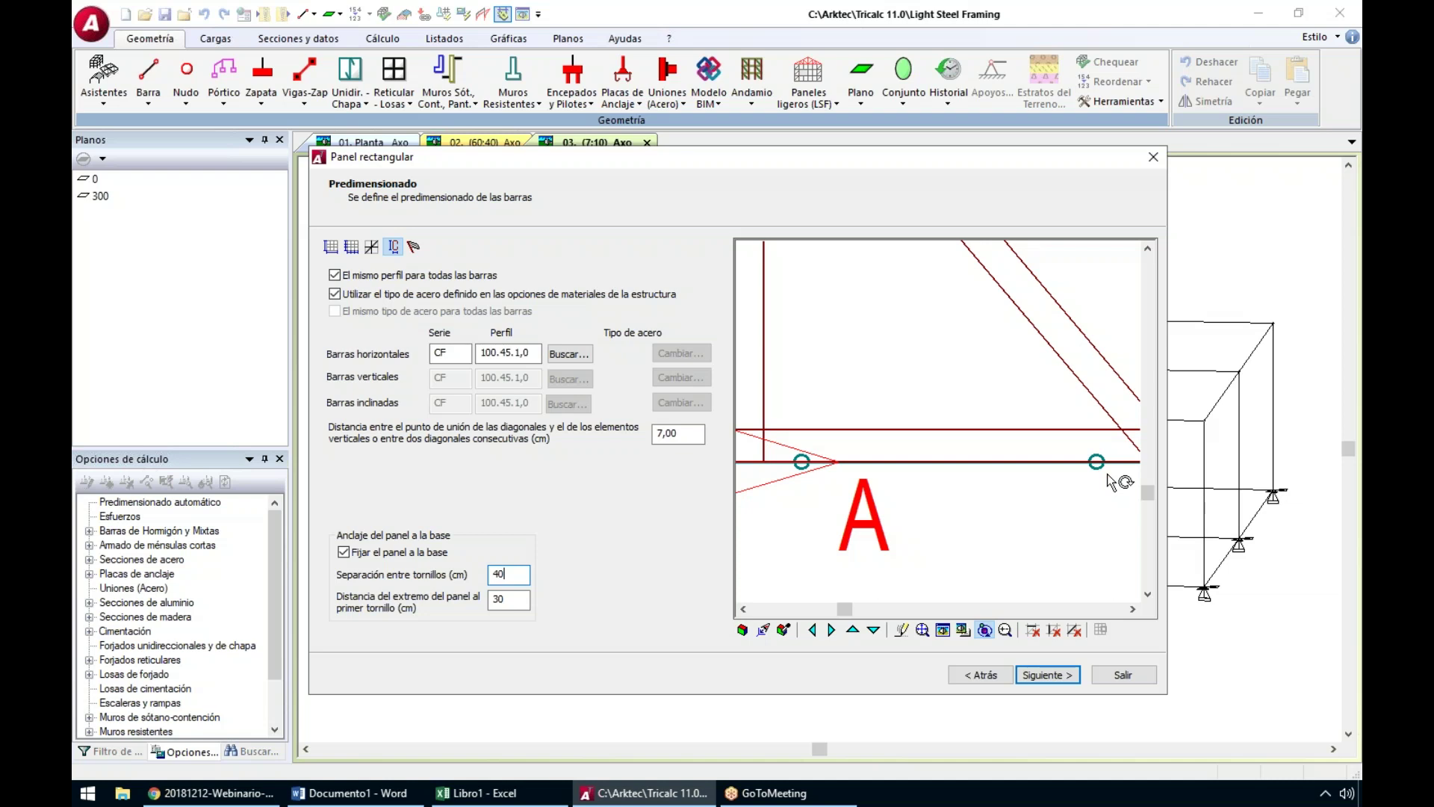
pyautogui.scroll(-3, 1107, 474)
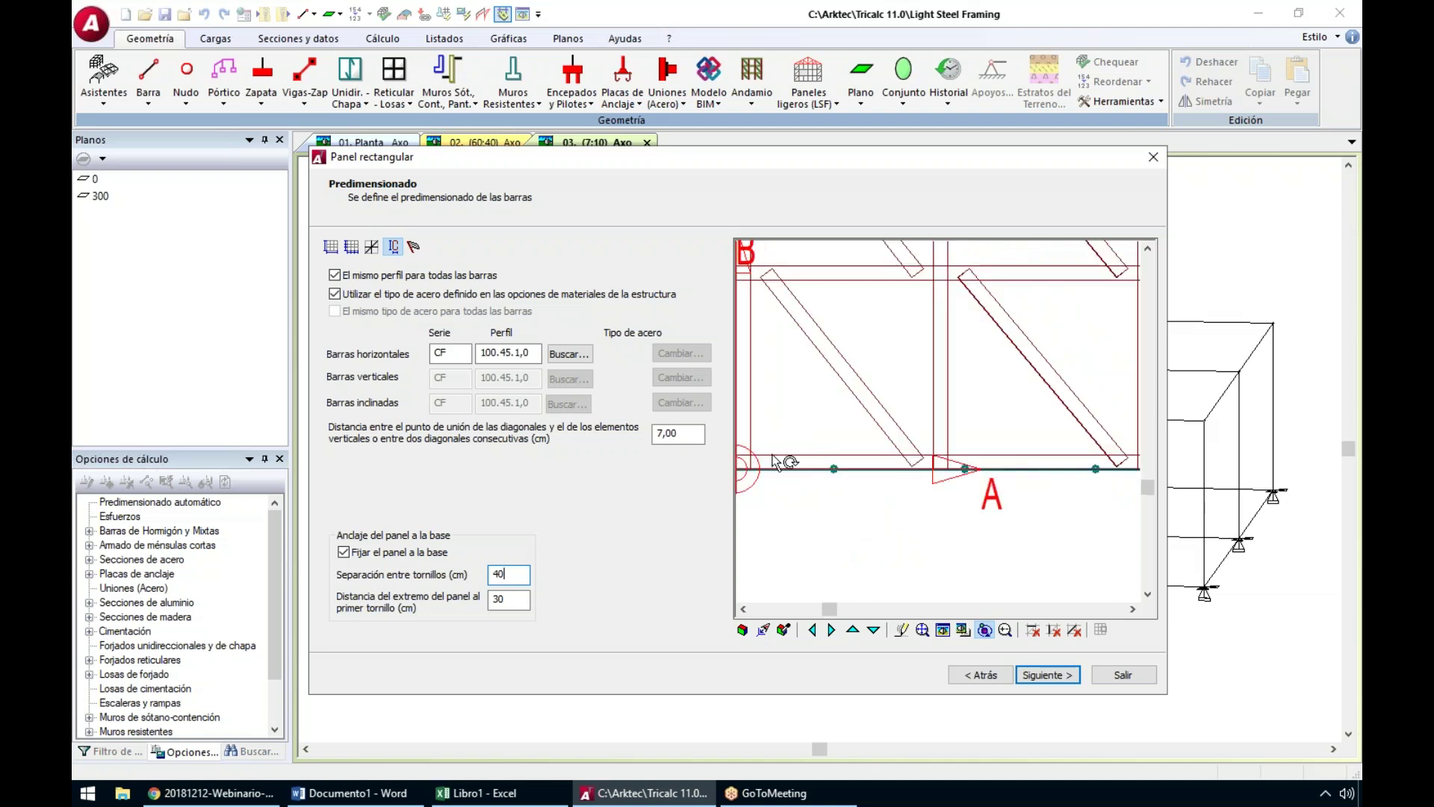
pyautogui.scroll(2, 952, 470)
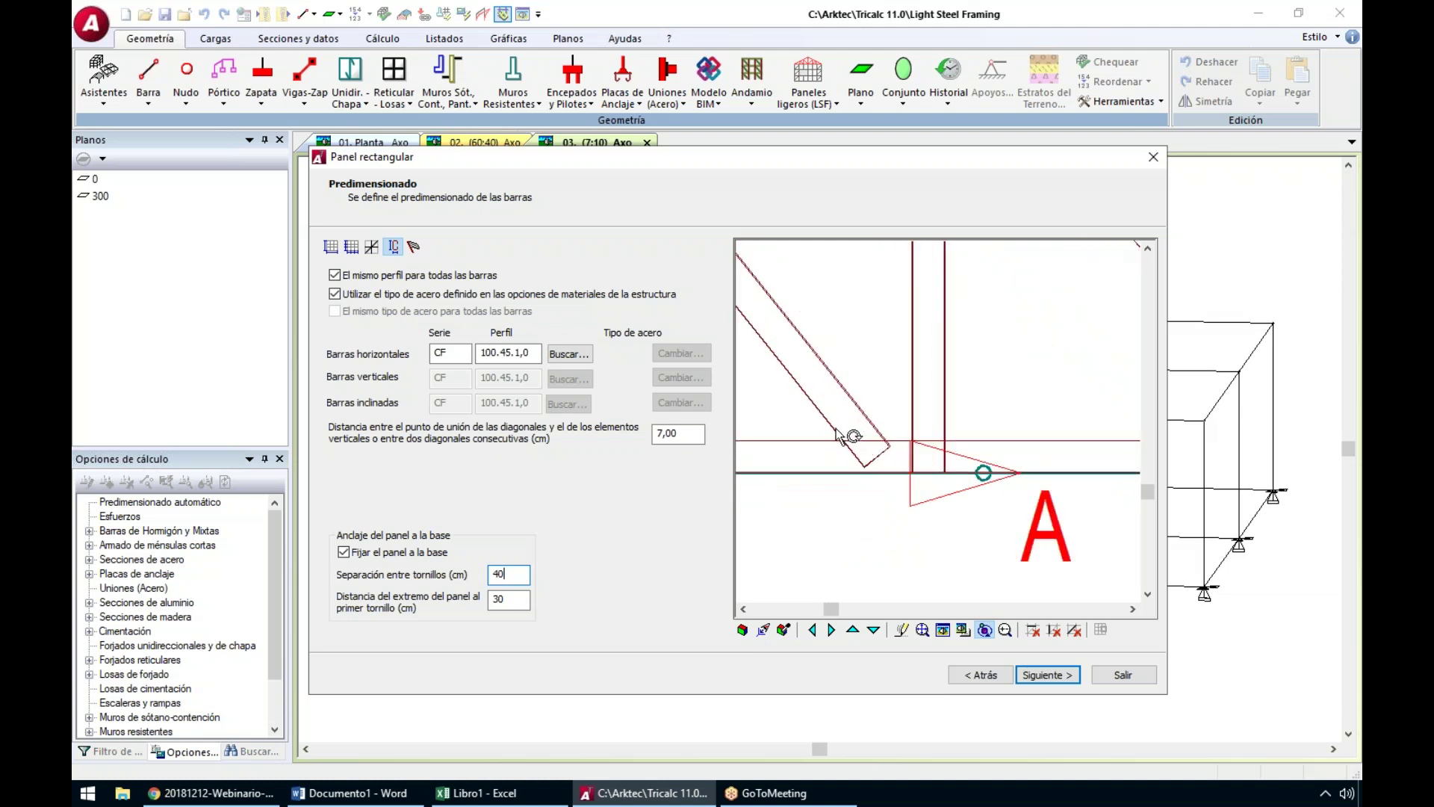
# Examine the base screws in relation to the diagonal ends and vertical bars along the panel's lower edge in the preview
pyautogui.scroll(2, 841, 454)
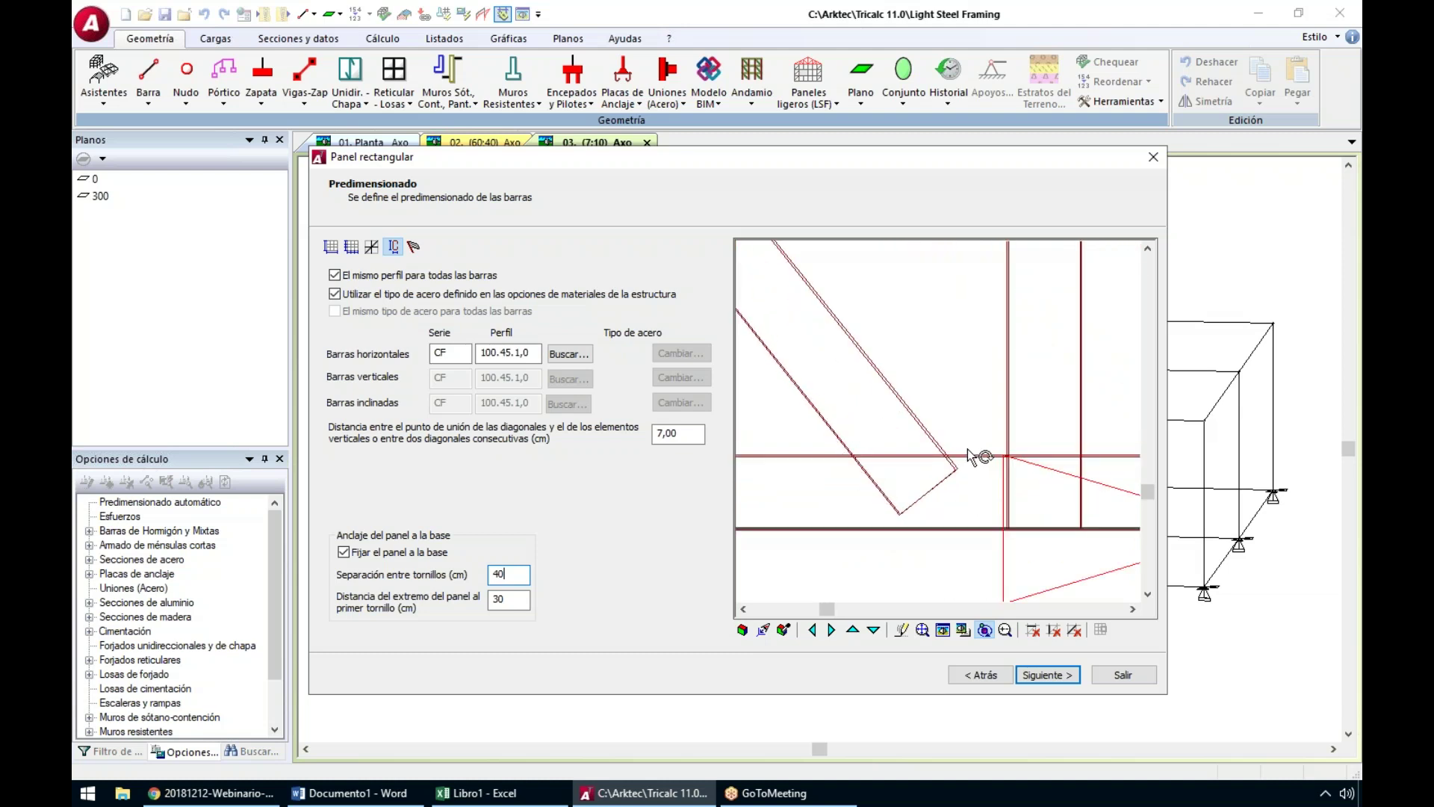
pyautogui.scroll(-3, 1045, 426)
pyautogui.moveTo(1090, 461); pyautogui.dragTo(863, 464, button='middle')
pyautogui.scroll(3, 1073, 466)
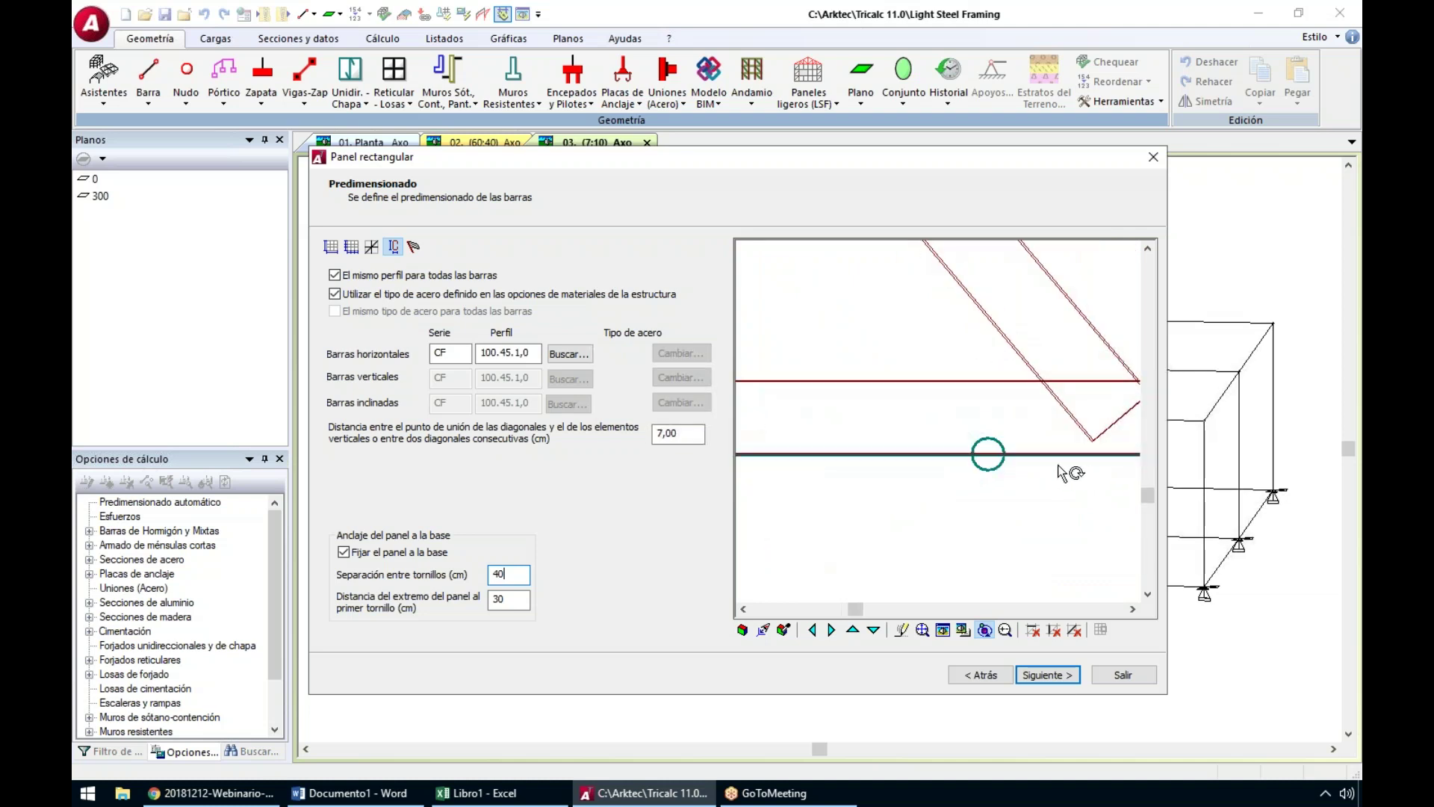
pyautogui.moveTo(1099, 399); pyautogui.dragTo(977, 434, button='middle')
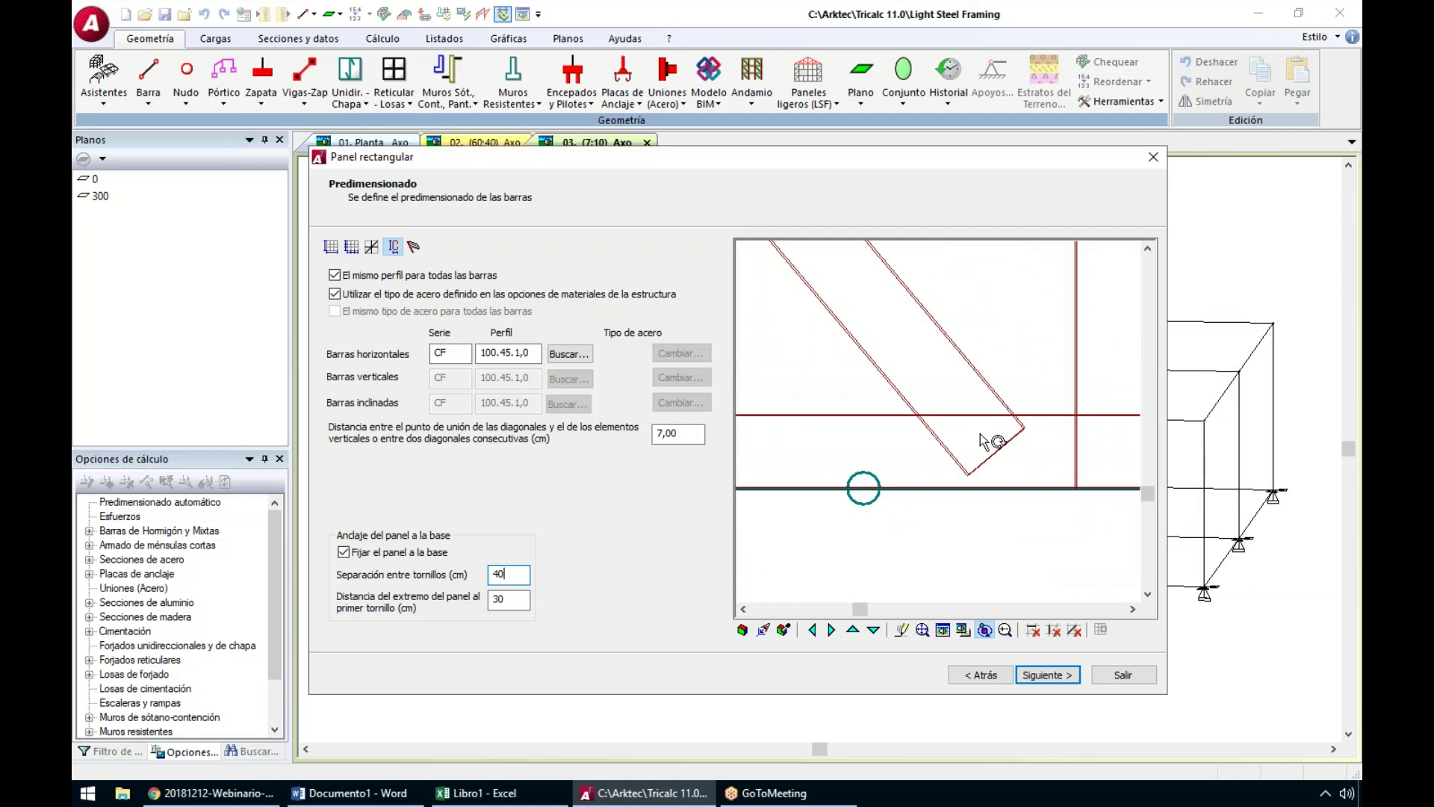
pyautogui.scroll(2, 979, 433)
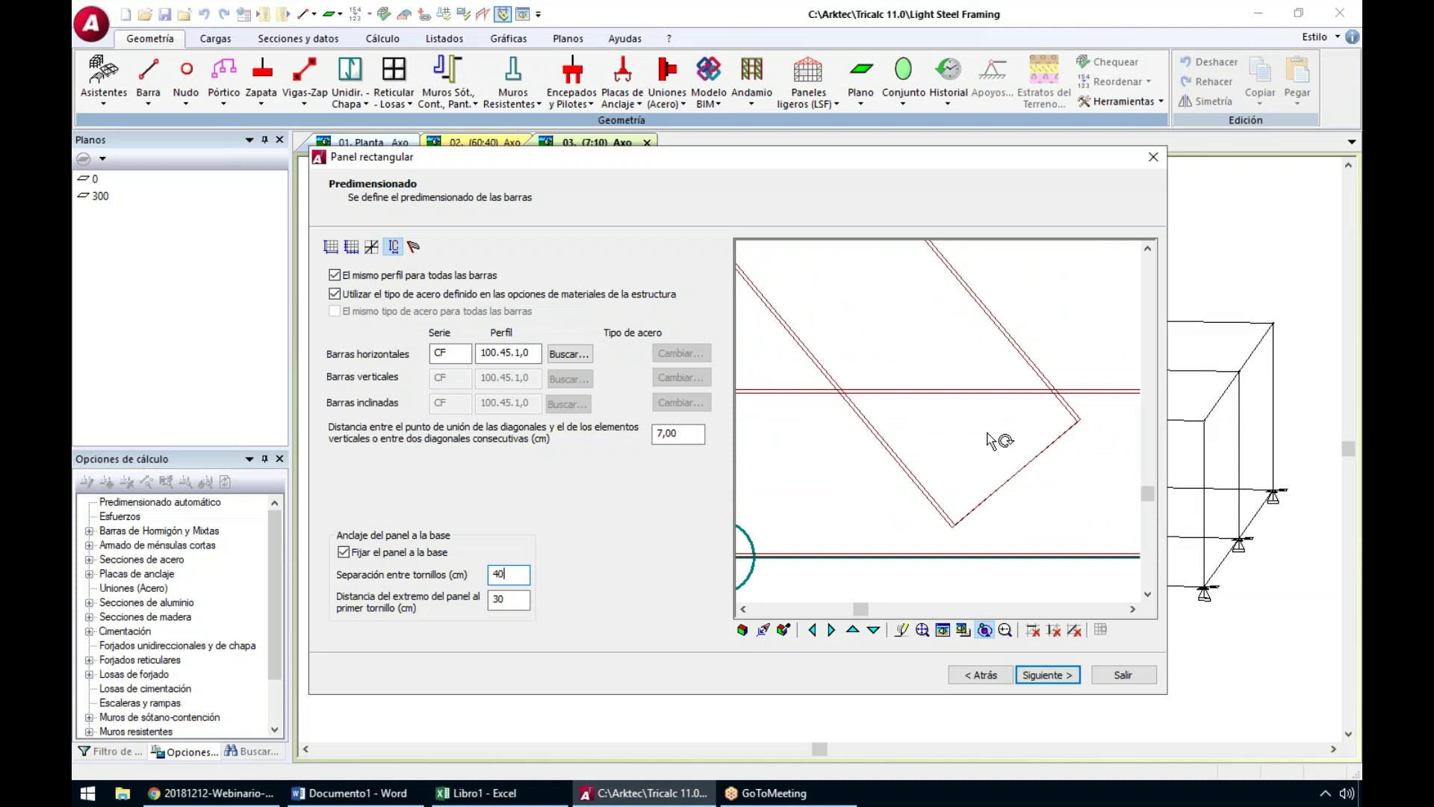
pyautogui.scroll(-3, 990, 440)
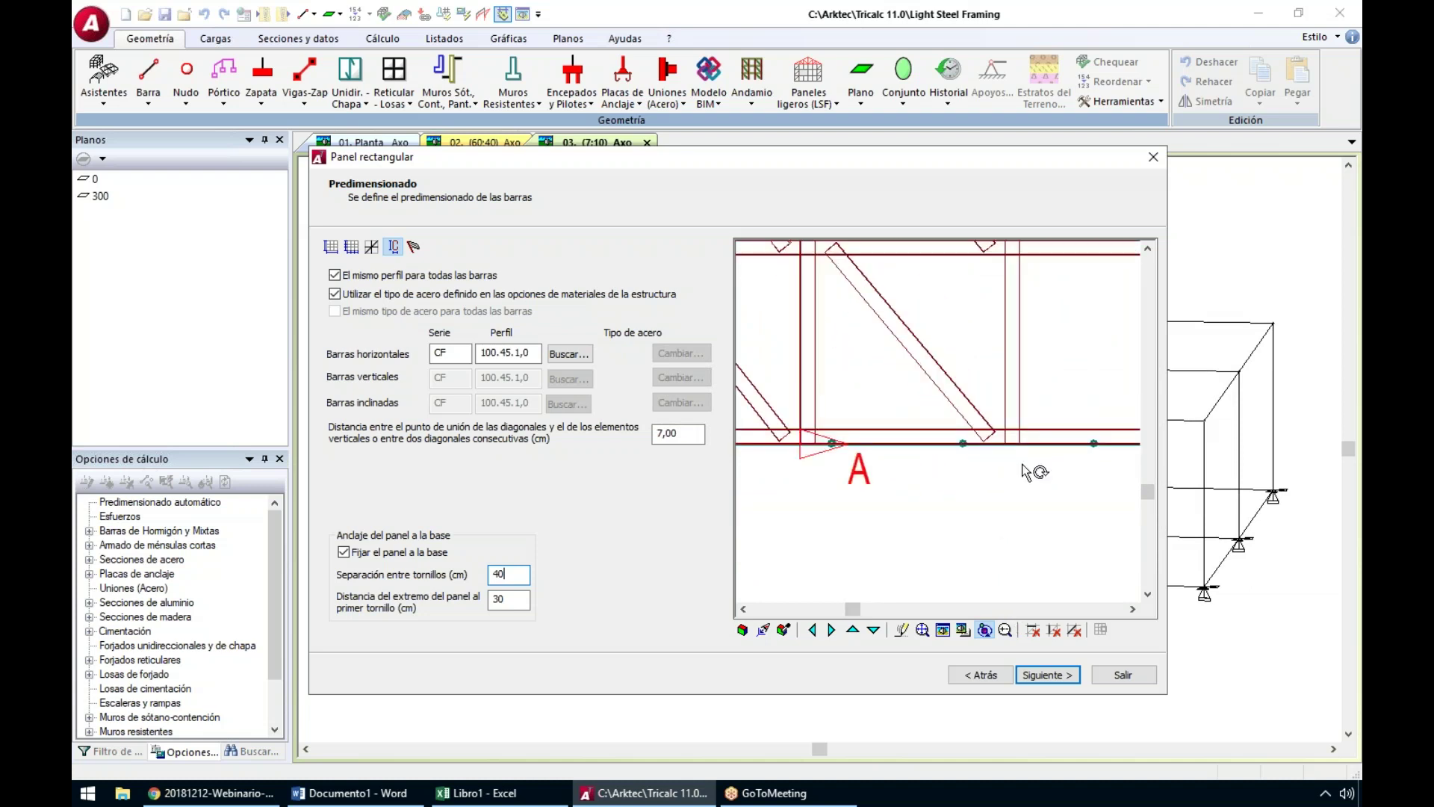
pyautogui.moveTo(1024, 468); pyautogui.dragTo(943, 498, button='middle')
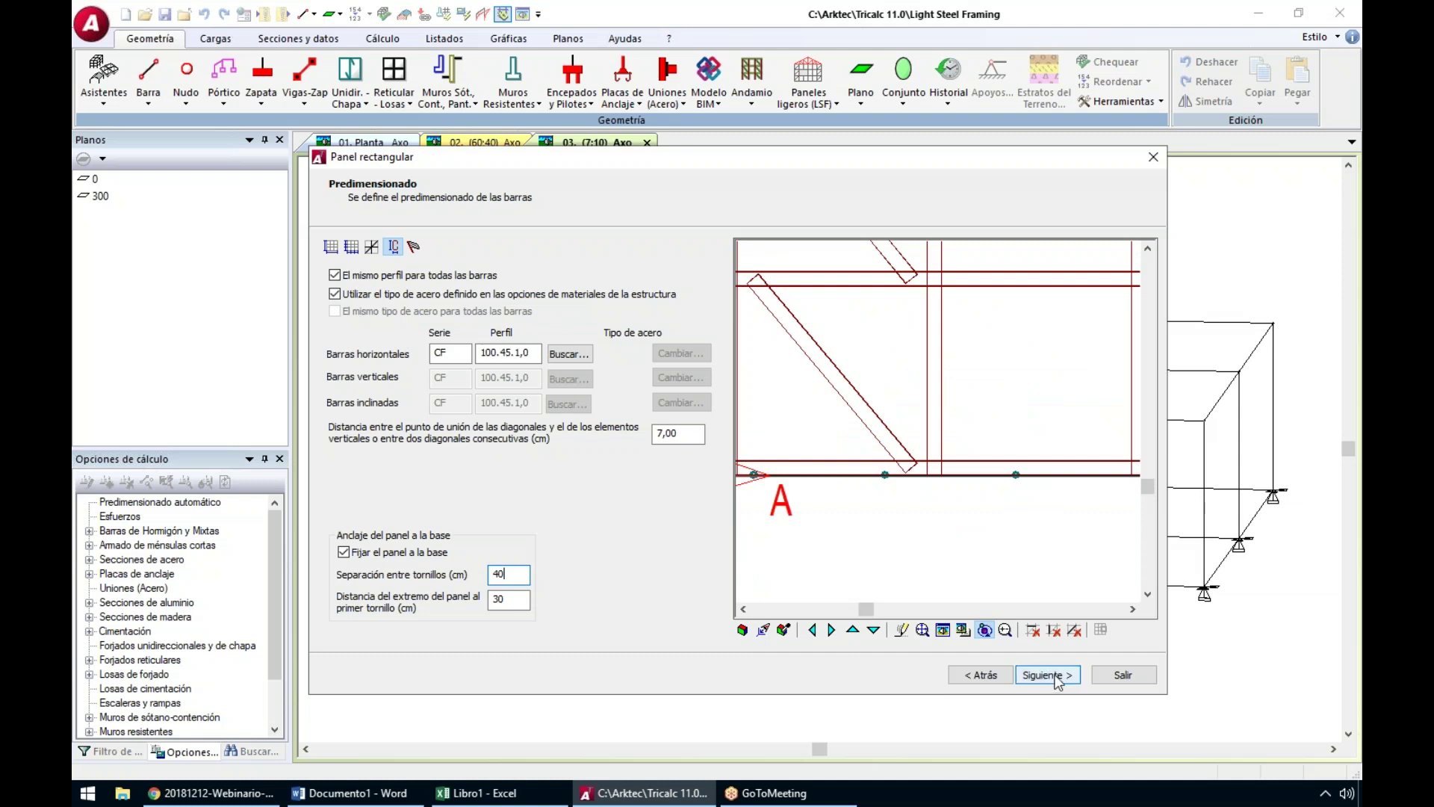
# Proceed to the additional options and name the panel PR-1
pyautogui.click(1055, 676)
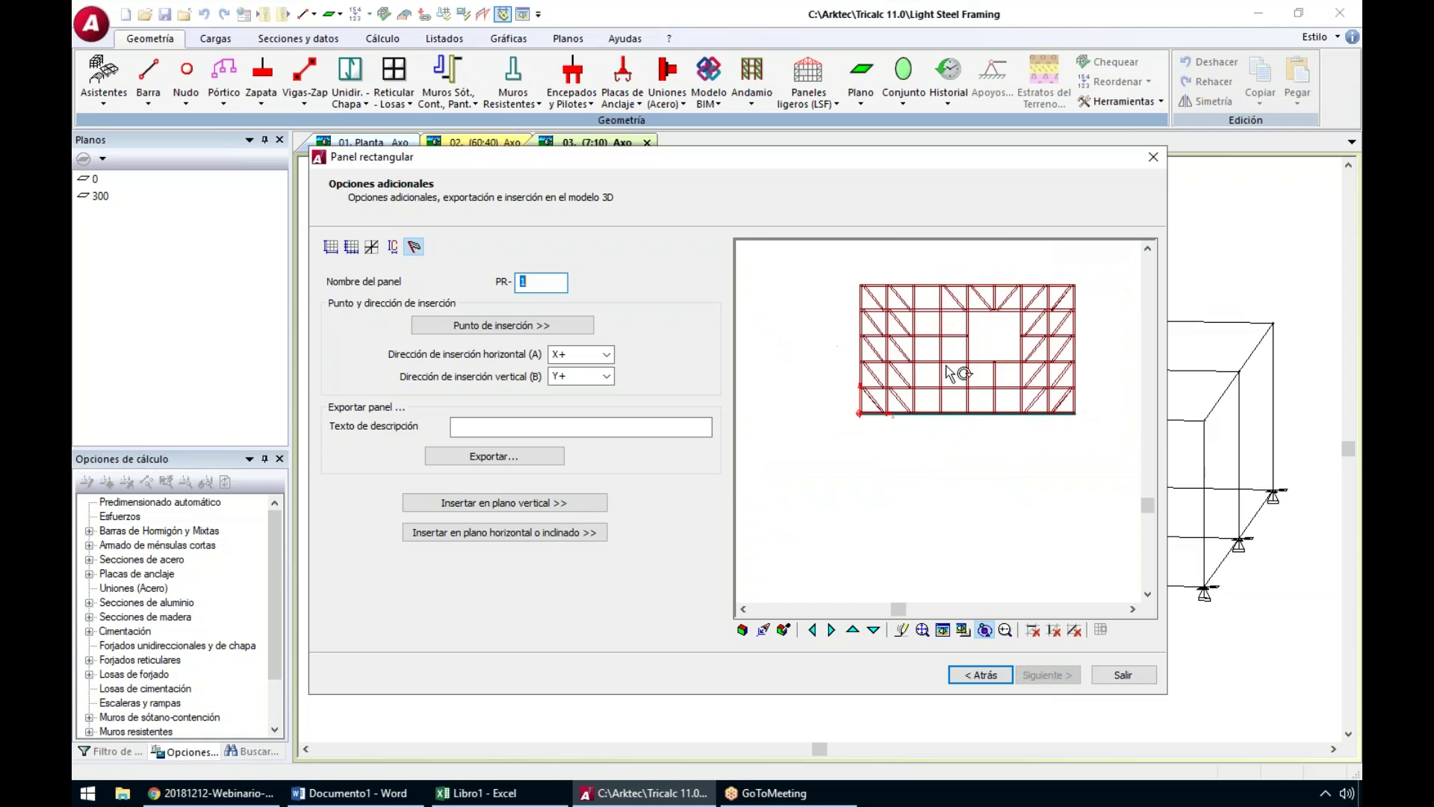
pyautogui.moveTo(909, 413); pyautogui.dragTo(865, 435)
pyautogui.scroll(5, 859, 430)
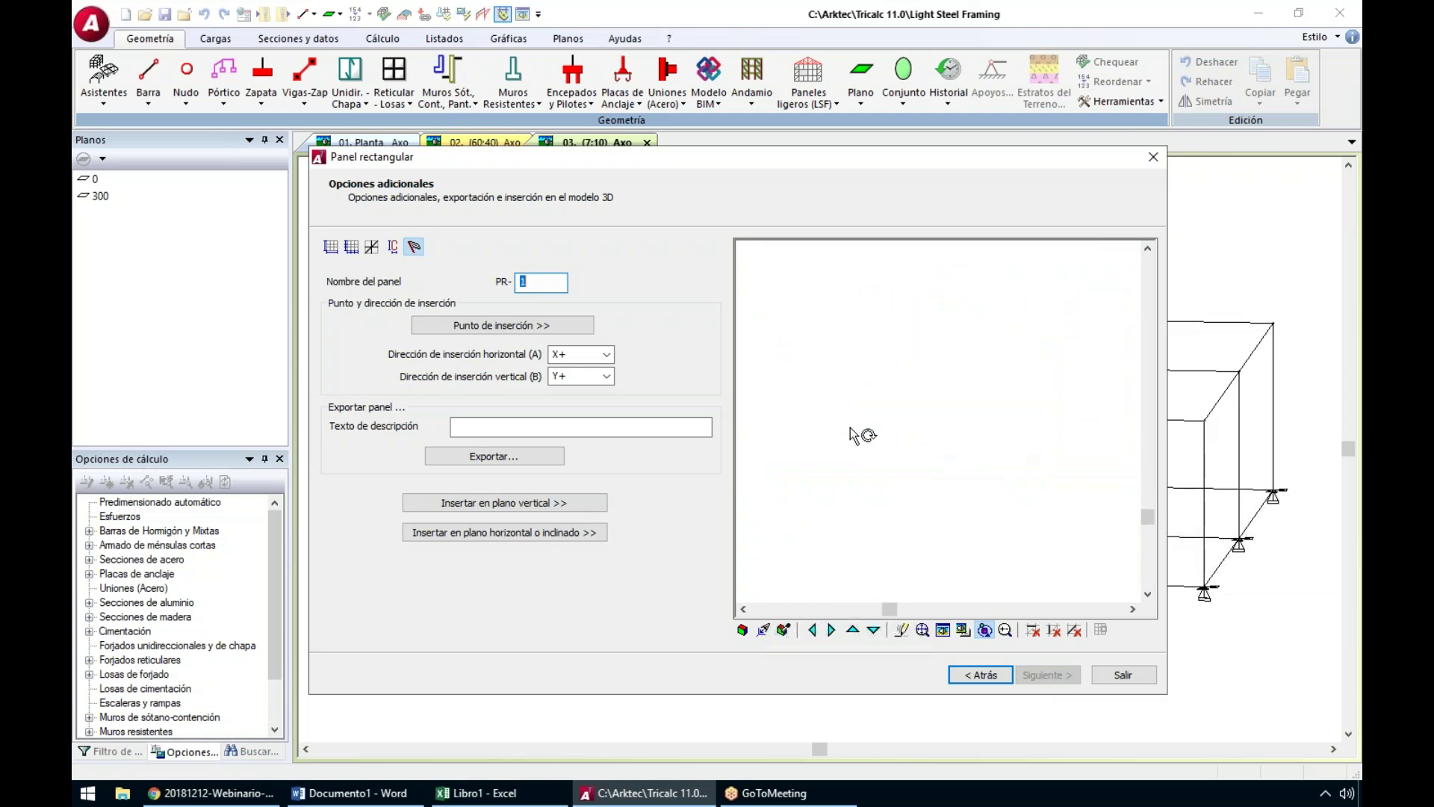
pyautogui.write('1')
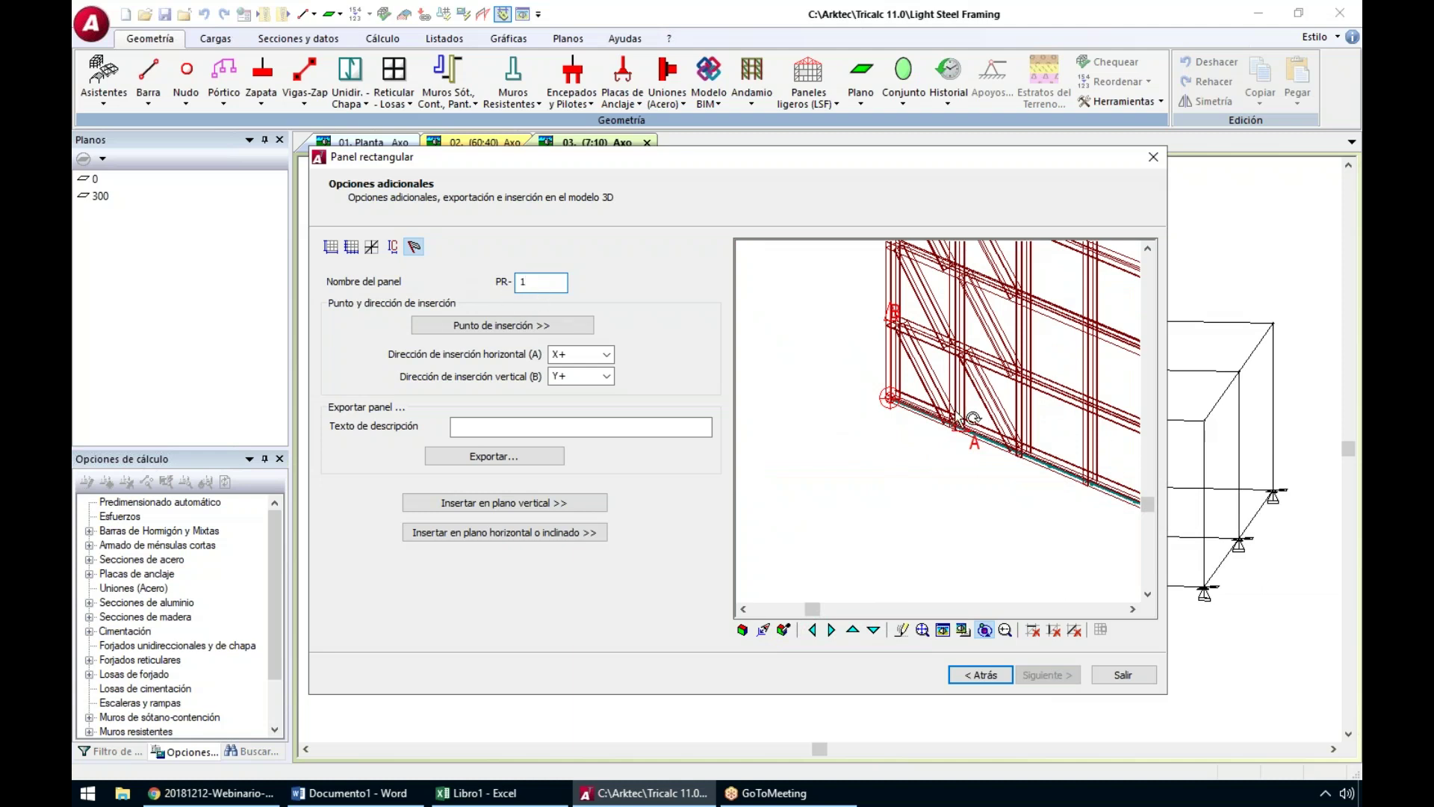
# Try the back-face lower corner as the panel's insertion point, and set it at the front-face lower corner at the panel's start
pyautogui.scroll(3, 892, 401)
pyautogui.moveTo(882, 428); pyautogui.dragTo(871, 447)
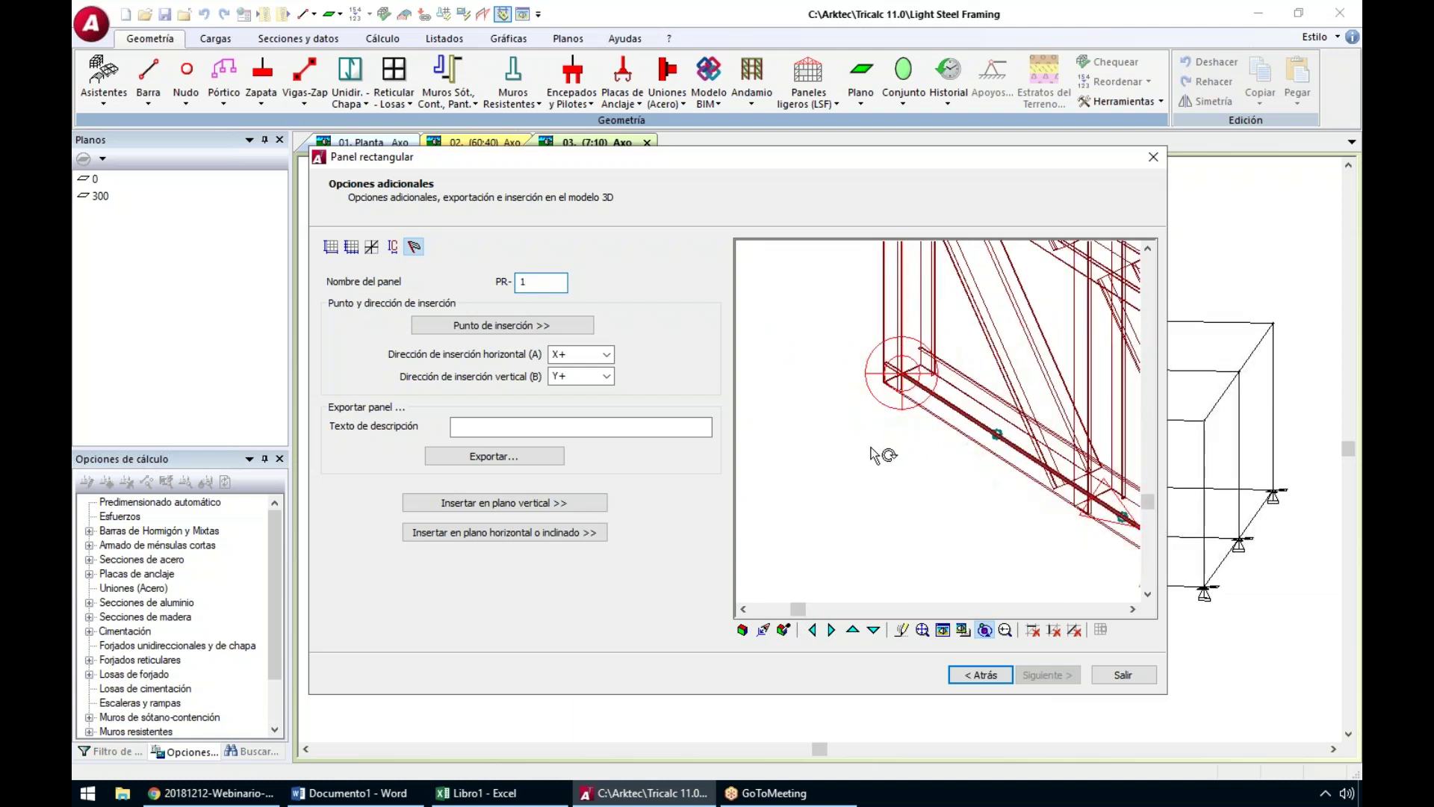
pyautogui.scroll(2, 919, 362)
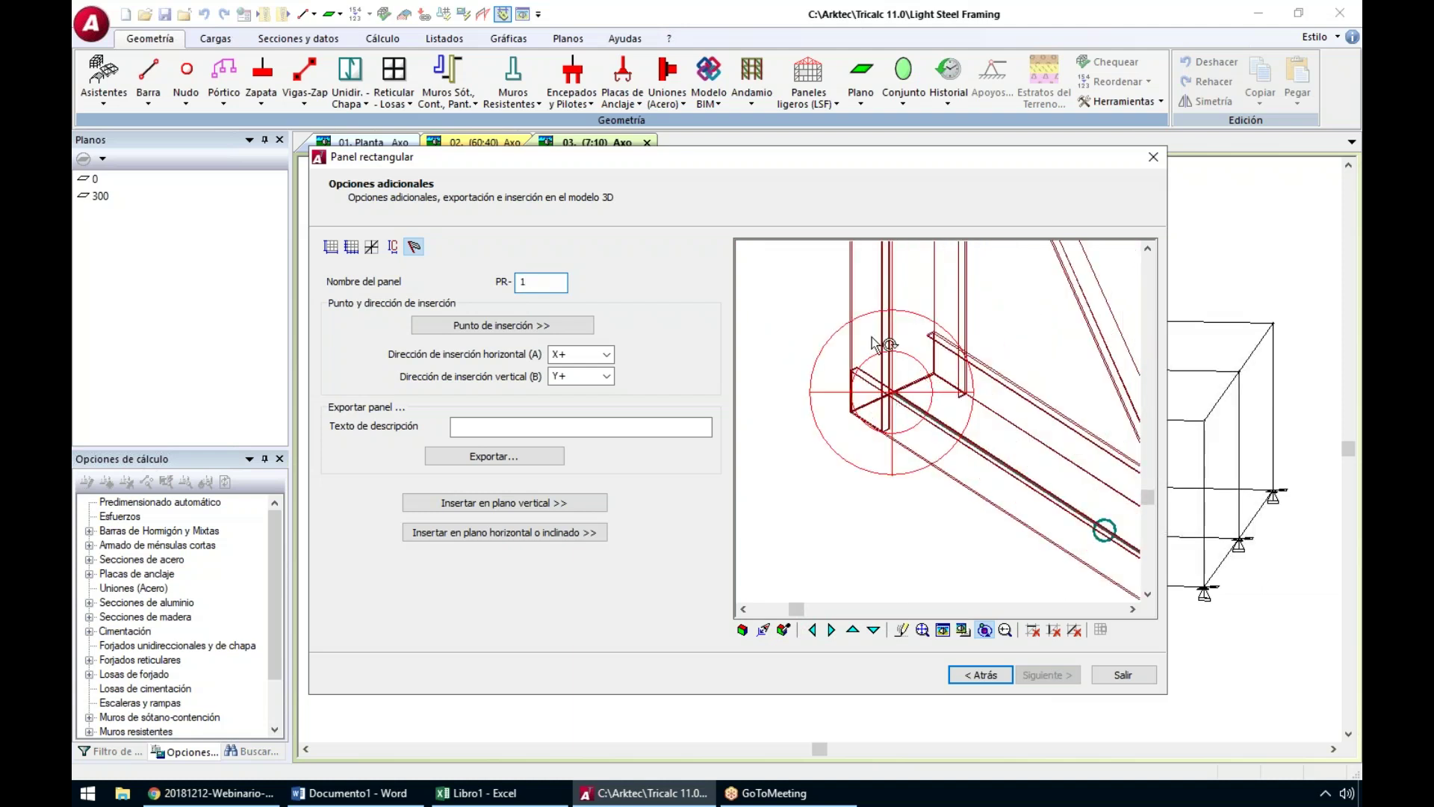
pyautogui.click(491, 329)
pyautogui.click(935, 374)
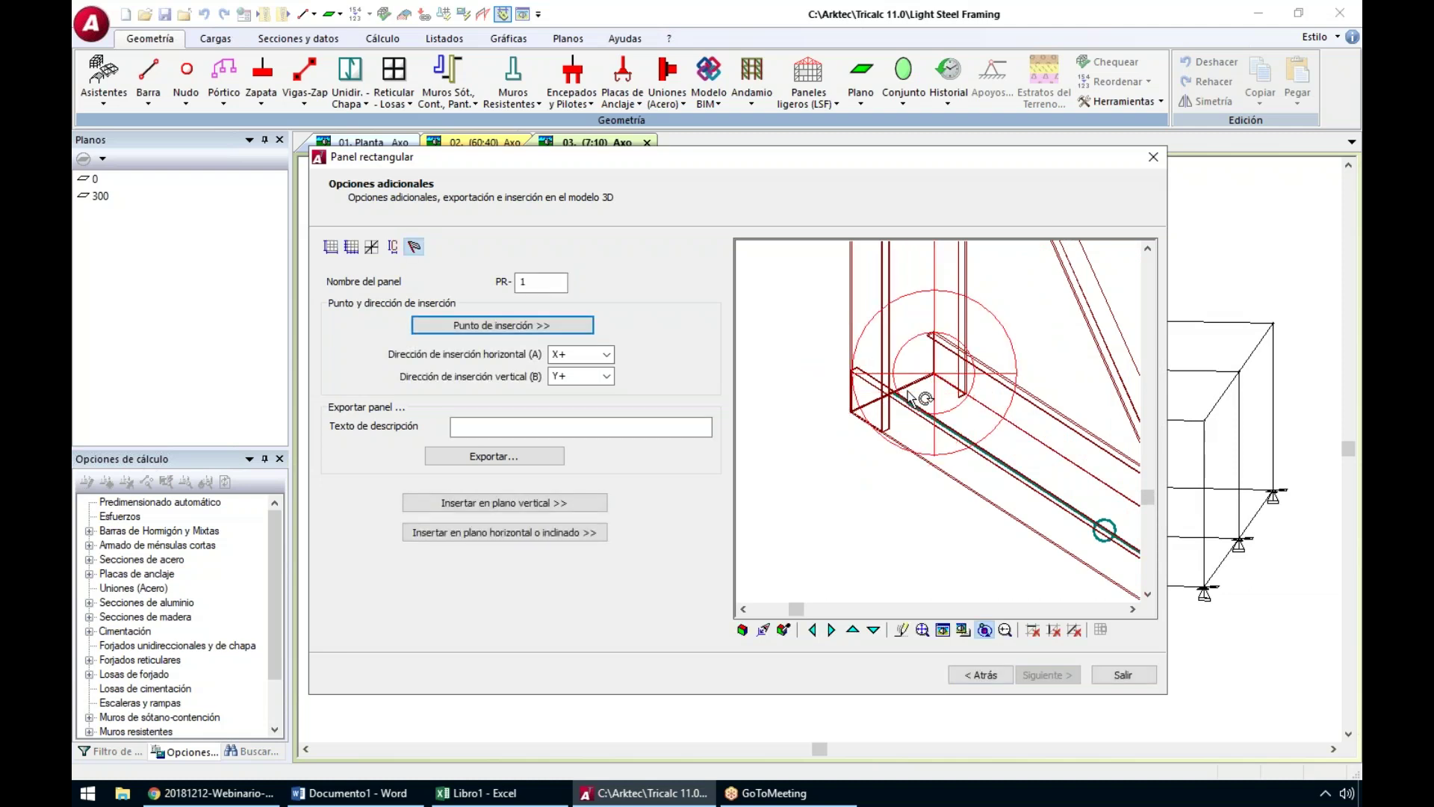
pyautogui.click(538, 326)
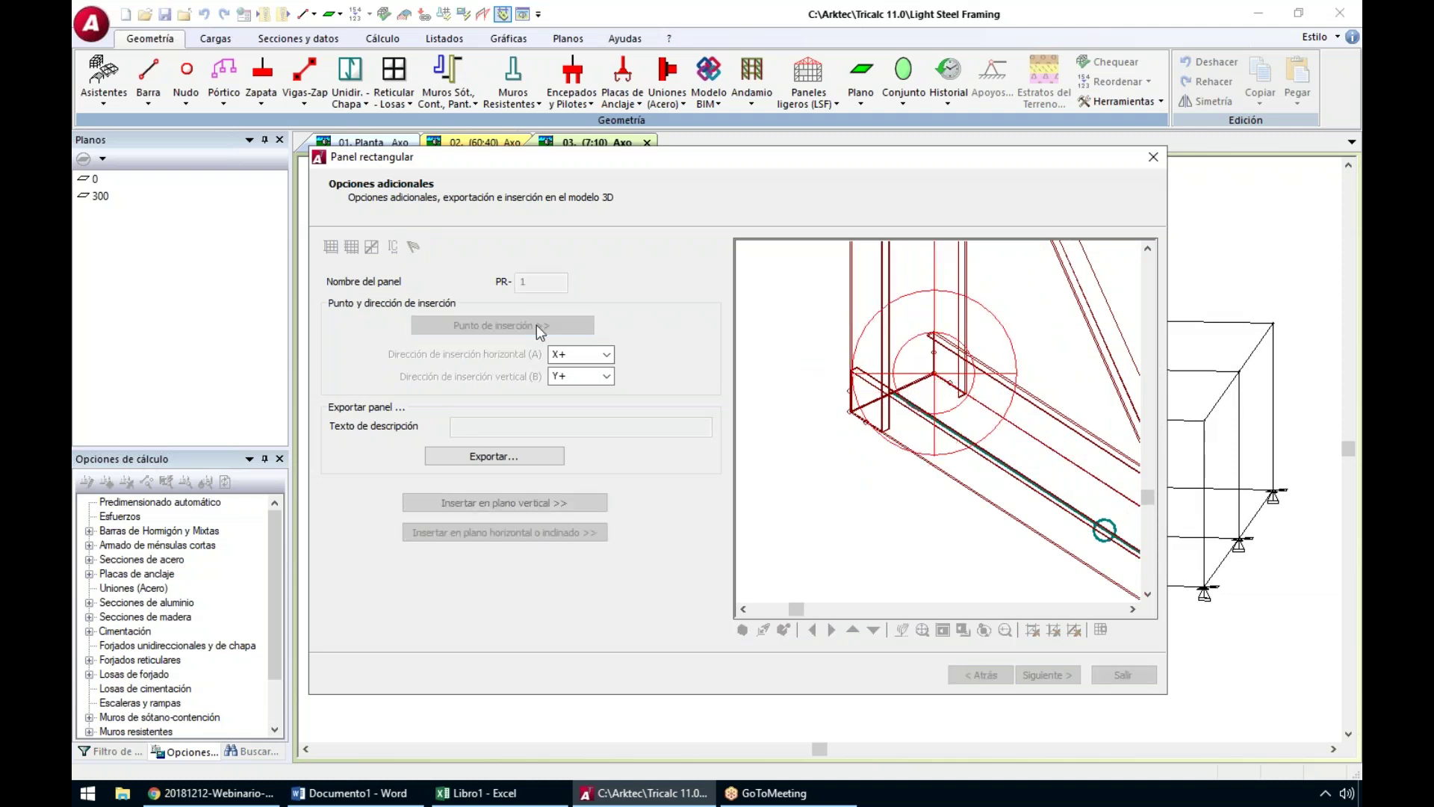
pyautogui.click(850, 410)
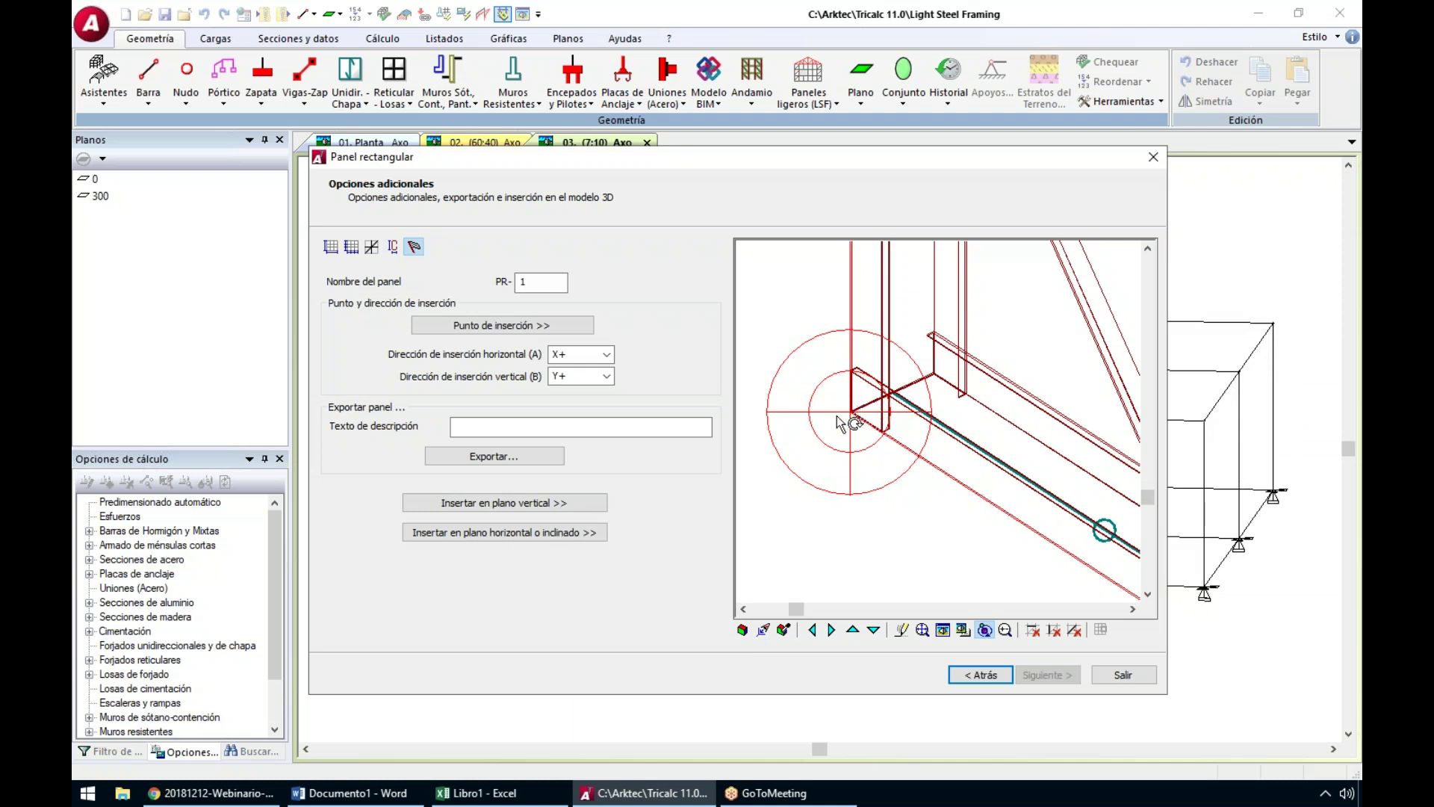
# Export the panel with the description "Panel tipo 1" to the desktop as a light panel file named "Mis paneles"
pyautogui.click(482, 428)
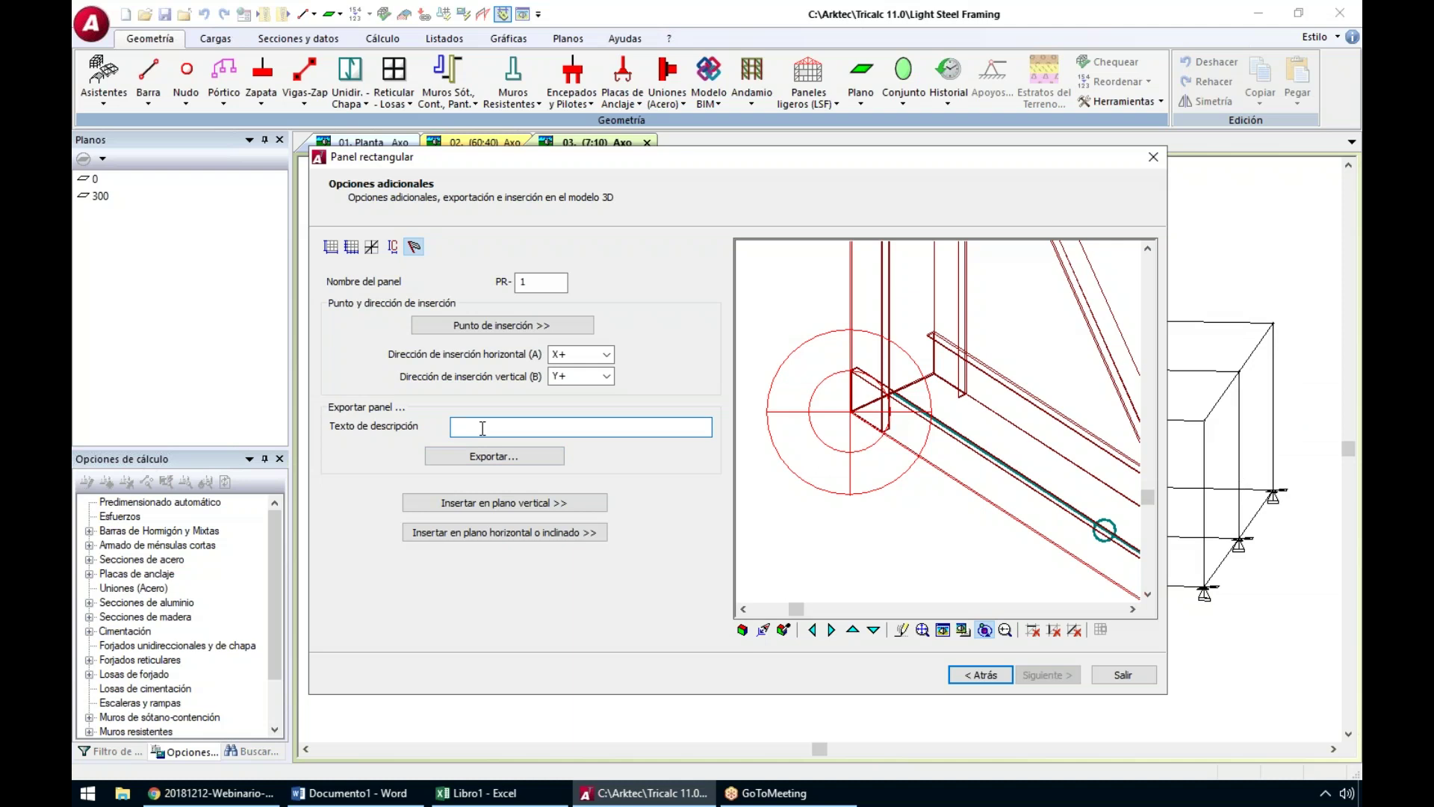
pyautogui.write('Panel tipo 1')
pyautogui.click(545, 459)
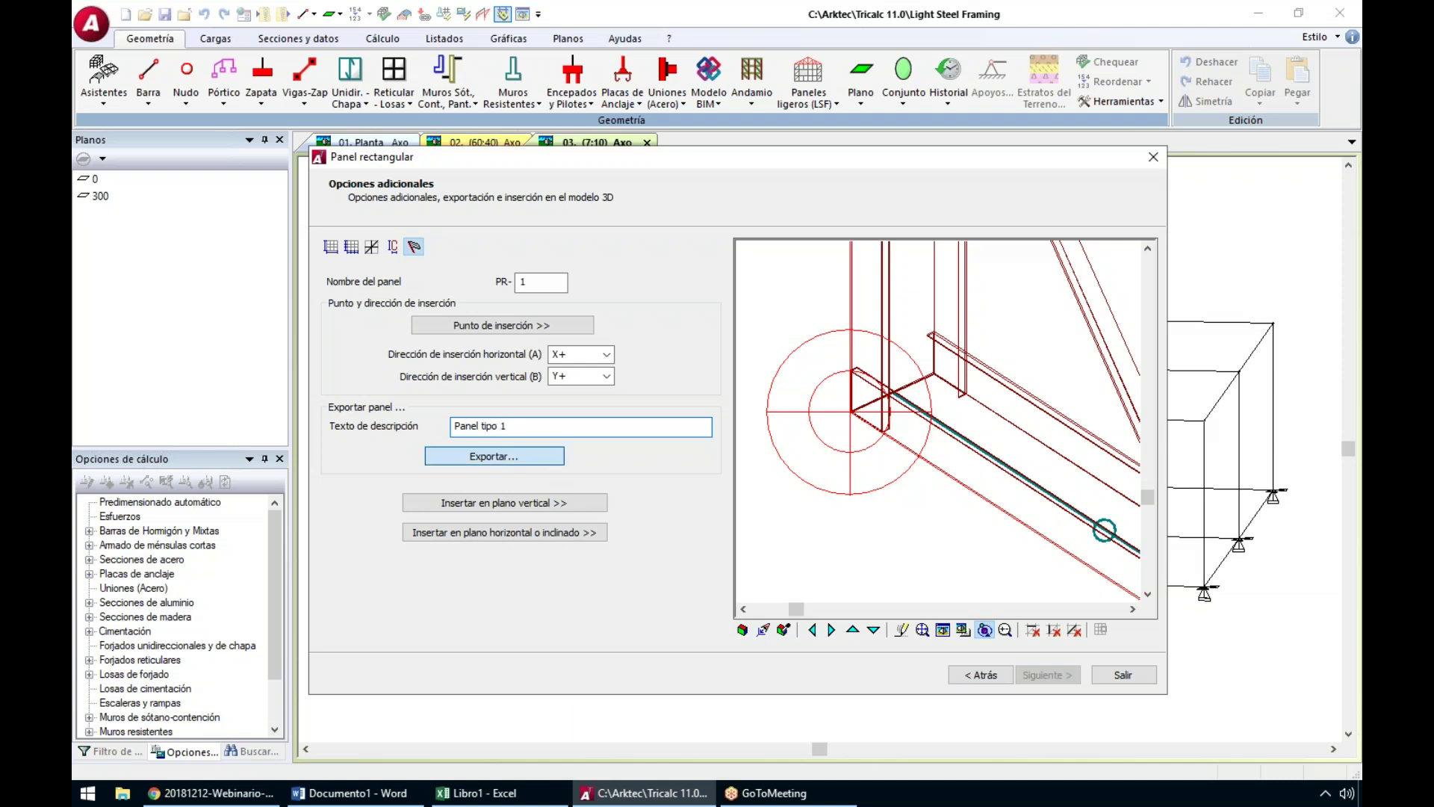
pyautogui.click(525, 366)
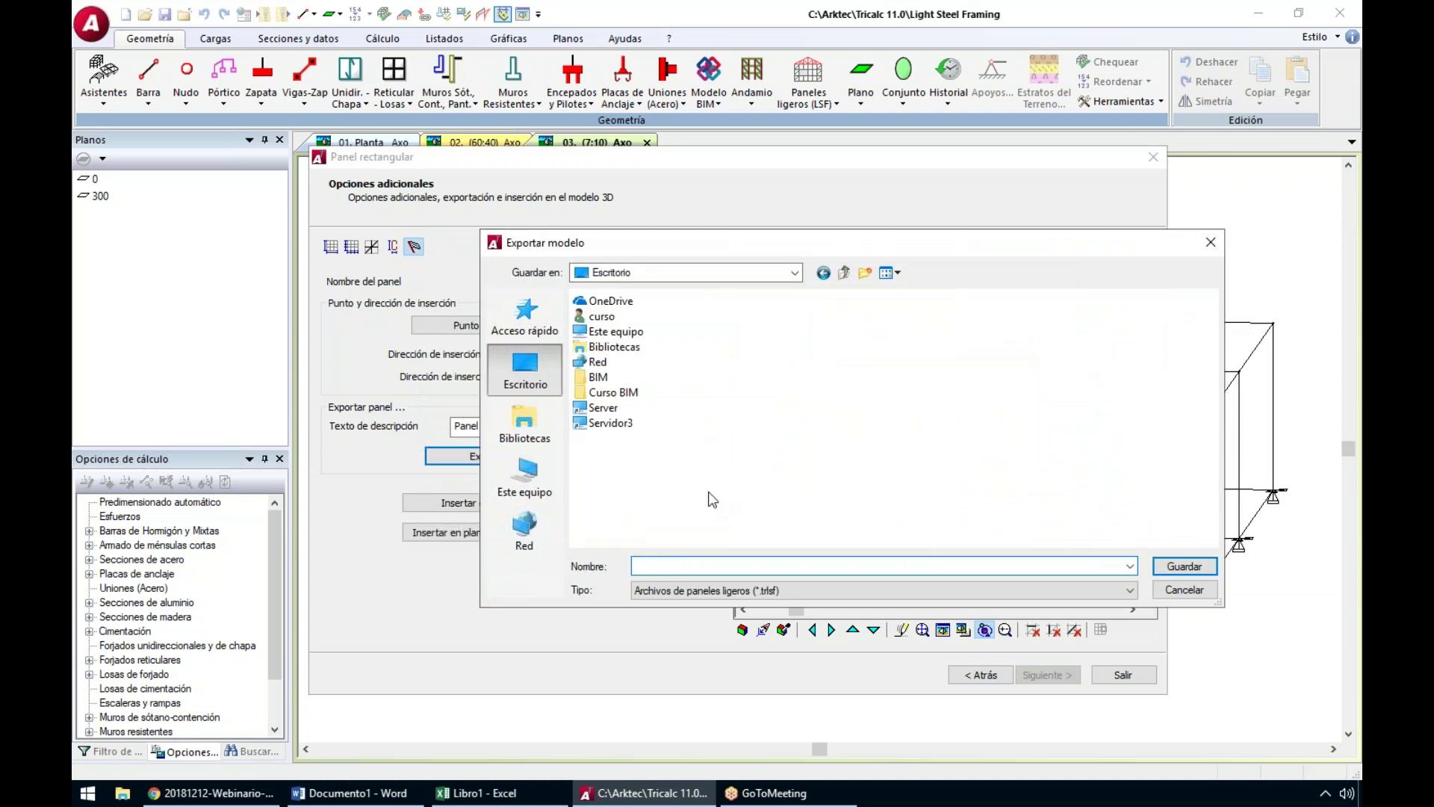
pyautogui.write('Mis paneles')
pyautogui.press('Return')
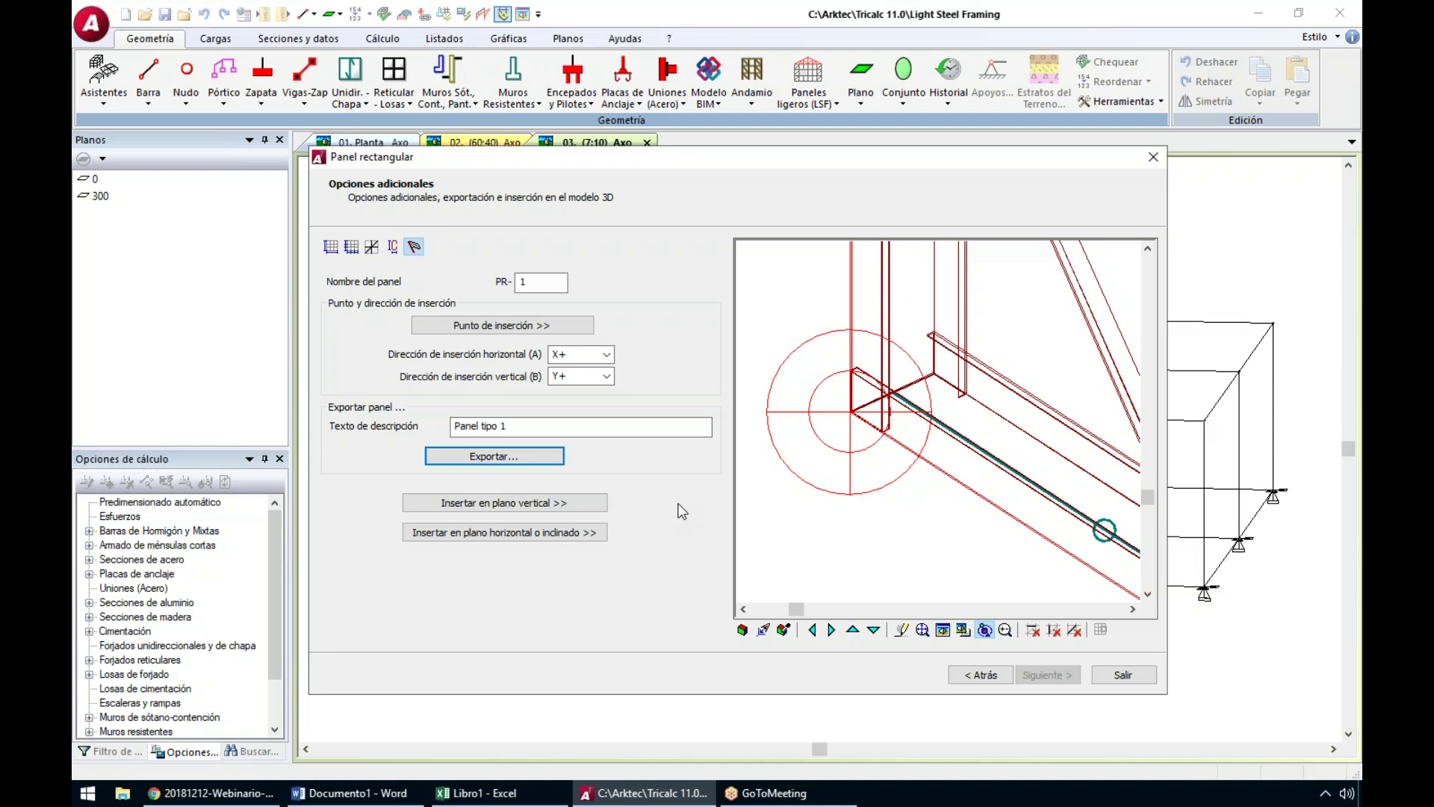
# Insert the panel in a vertical plane across the first front bay, between its two base supports, and exit the panel definition
pyautogui.scroll(-3, 949, 415)
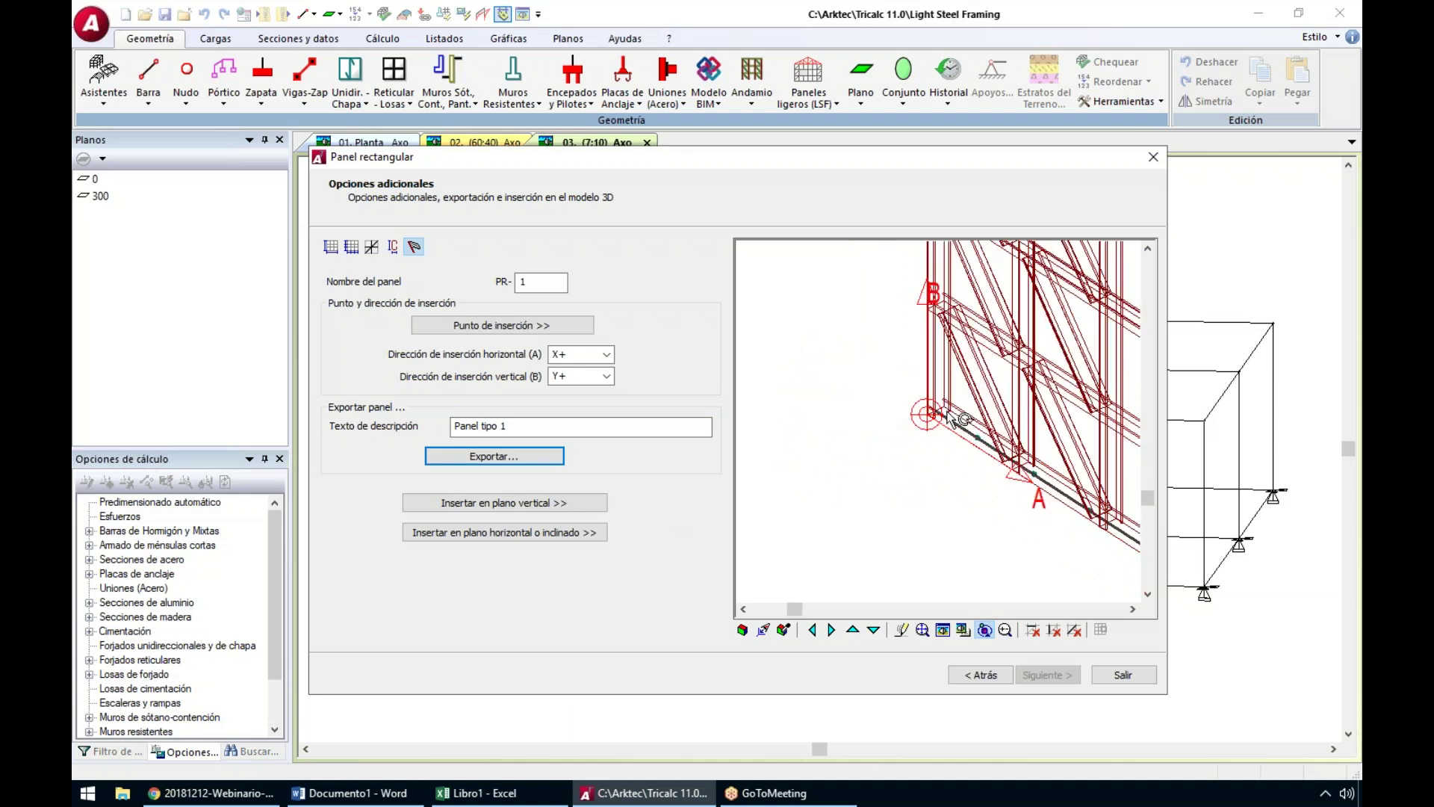
pyautogui.scroll(-4, 947, 416)
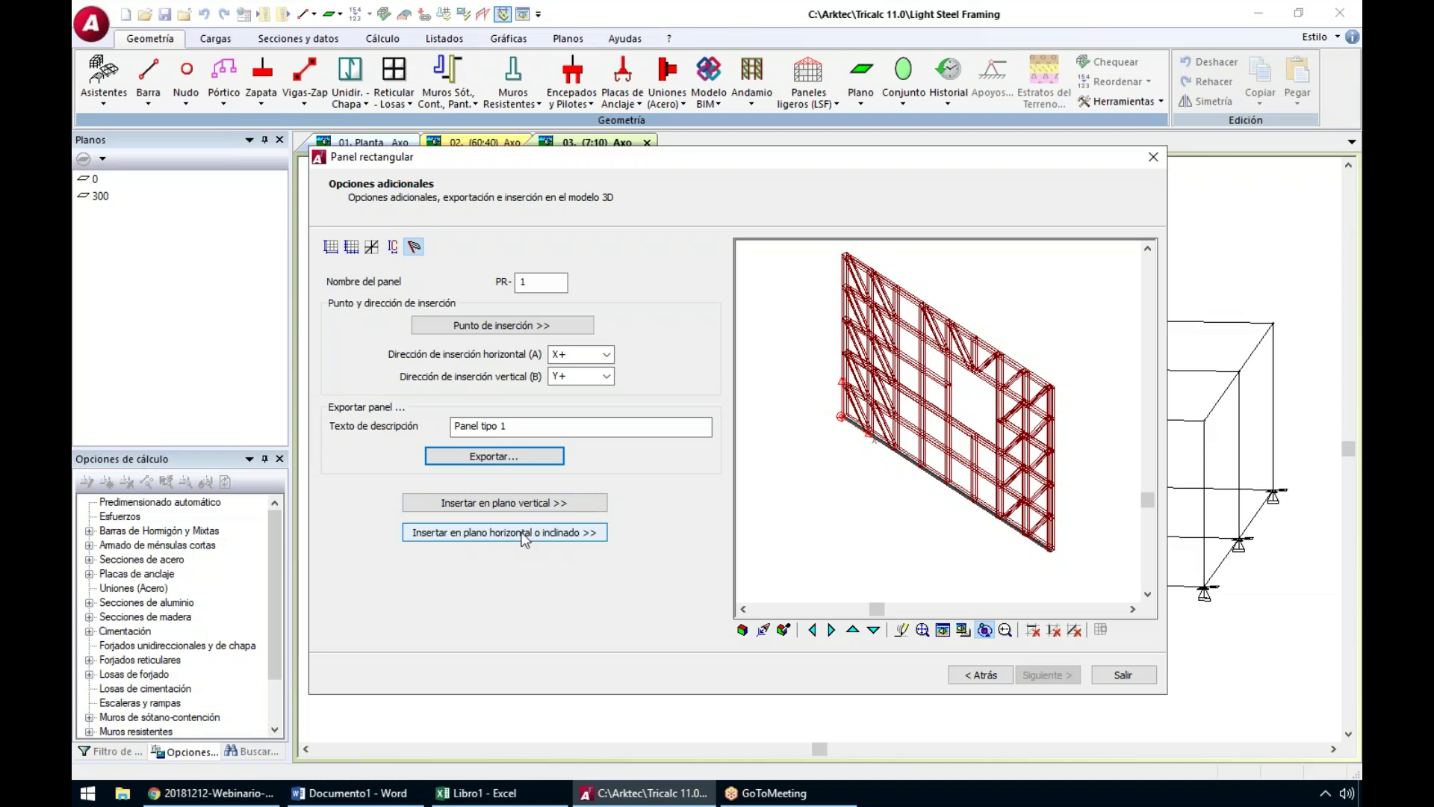
pyautogui.click(590, 508)
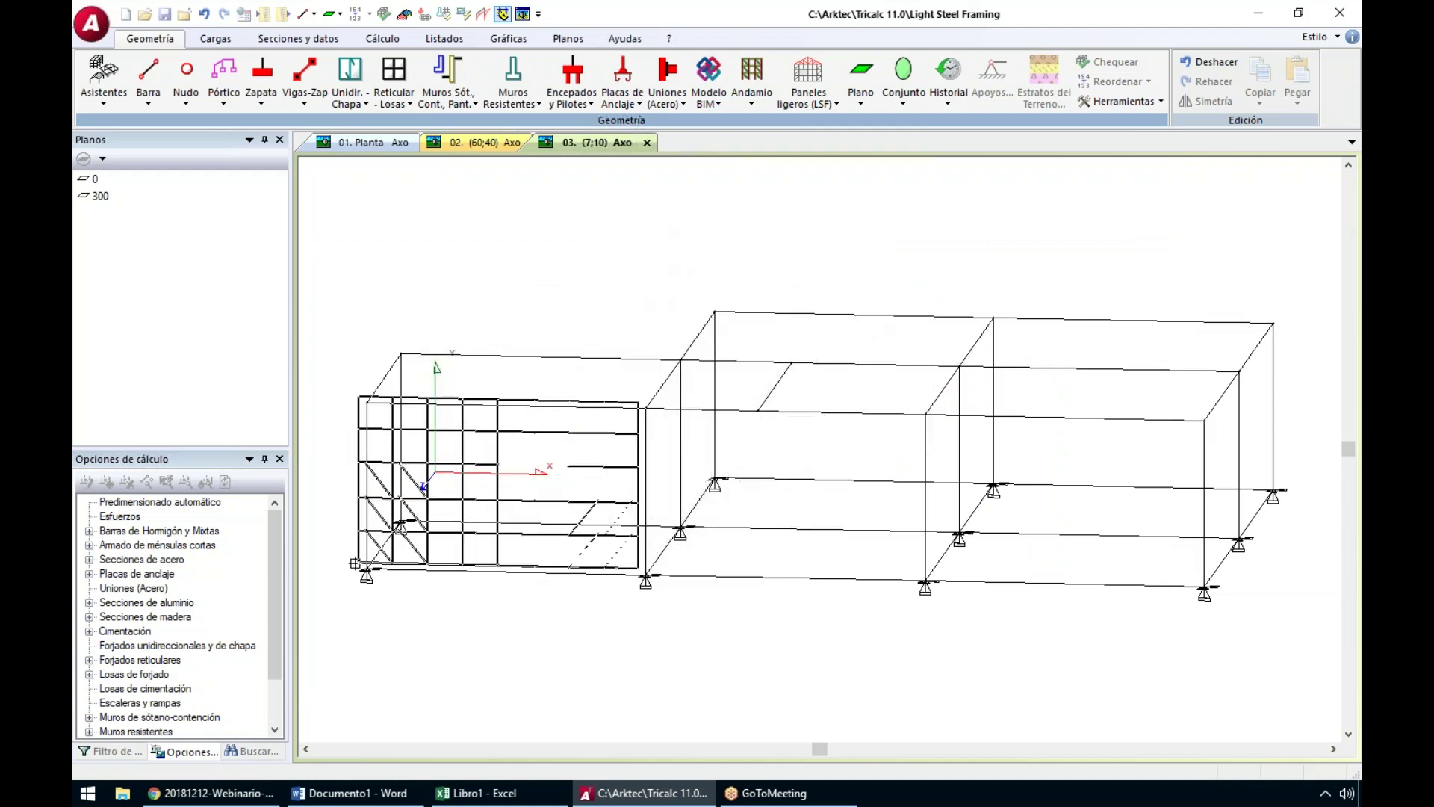
pyautogui.scroll(5, 355, 563)
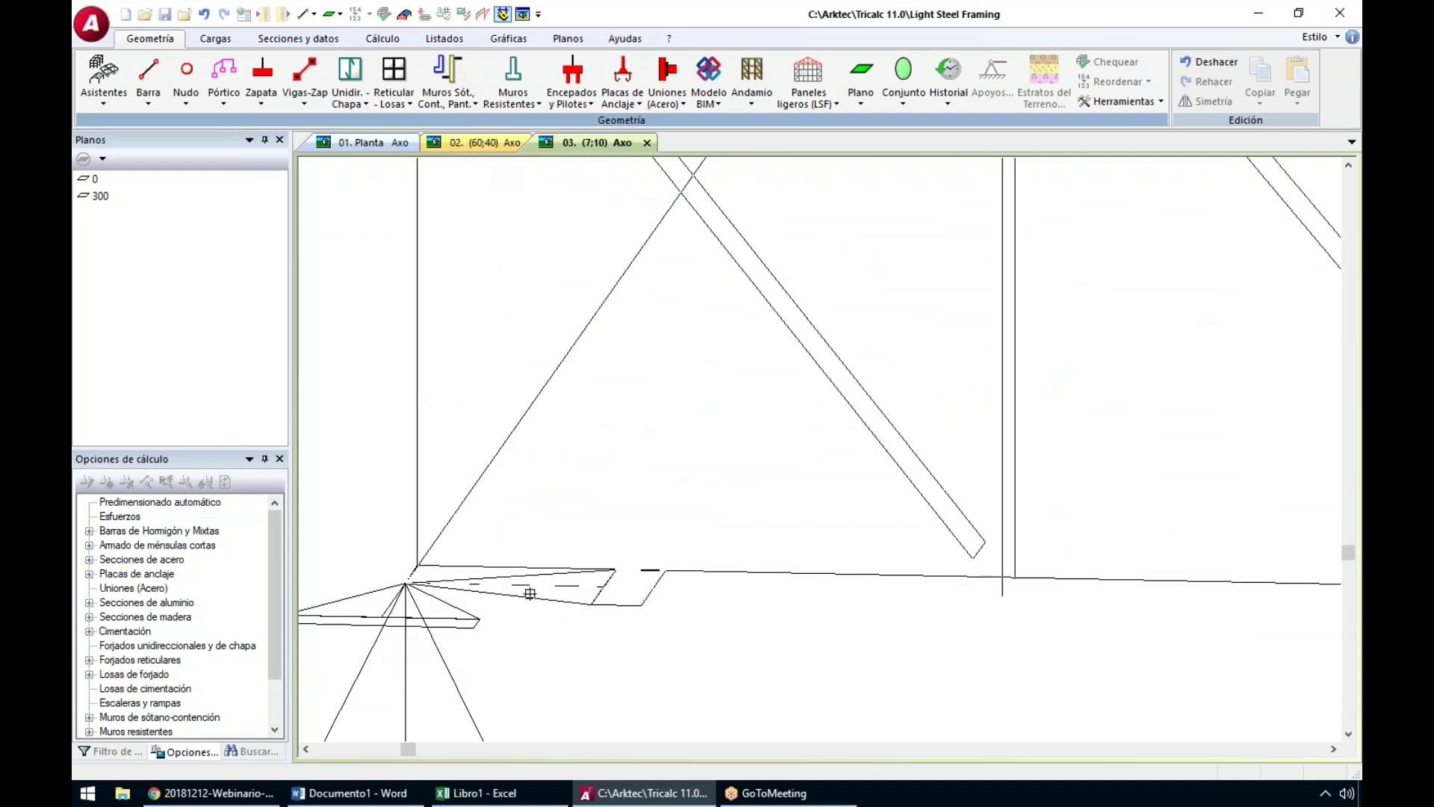
pyautogui.scroll(-6, 529, 594)
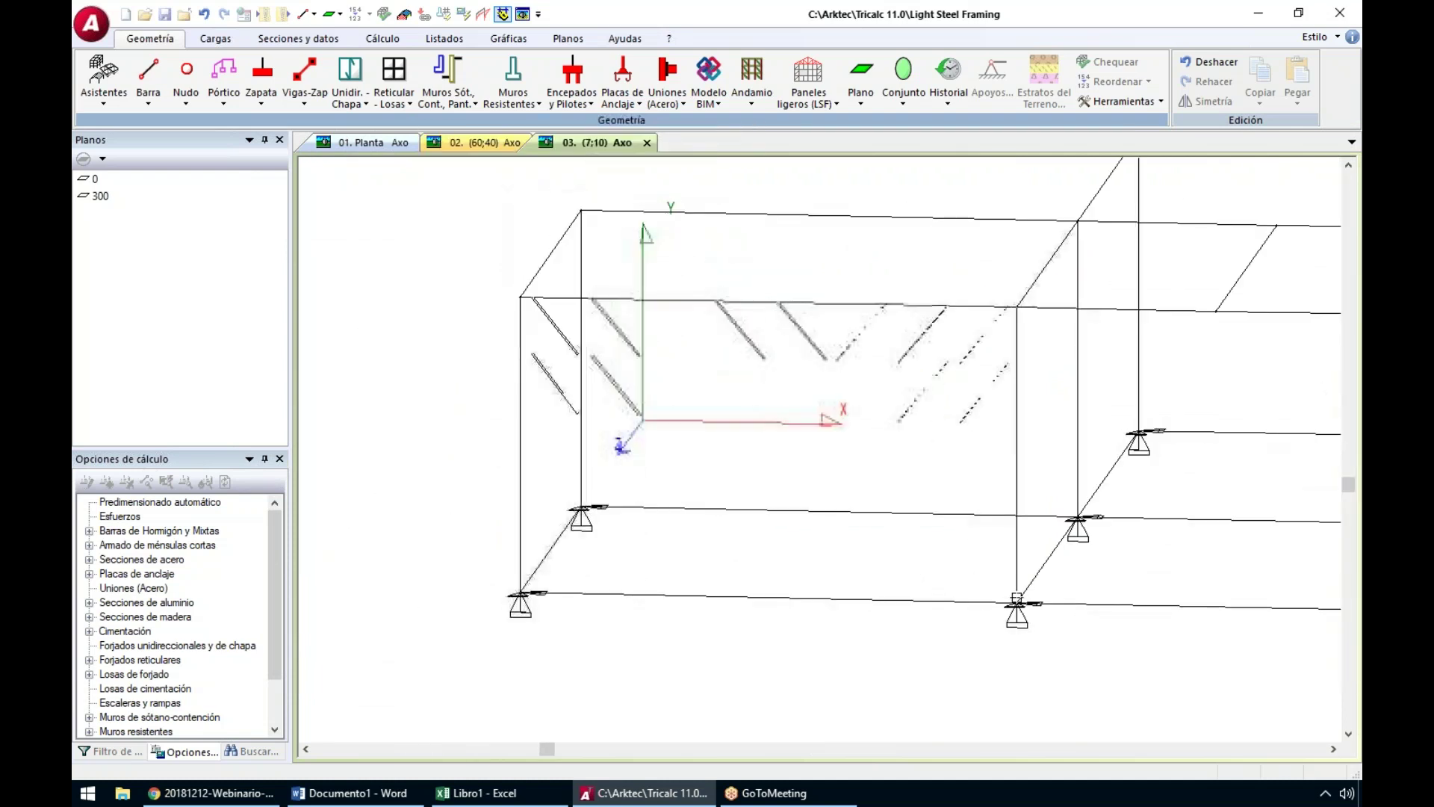
pyautogui.click(1016, 599)
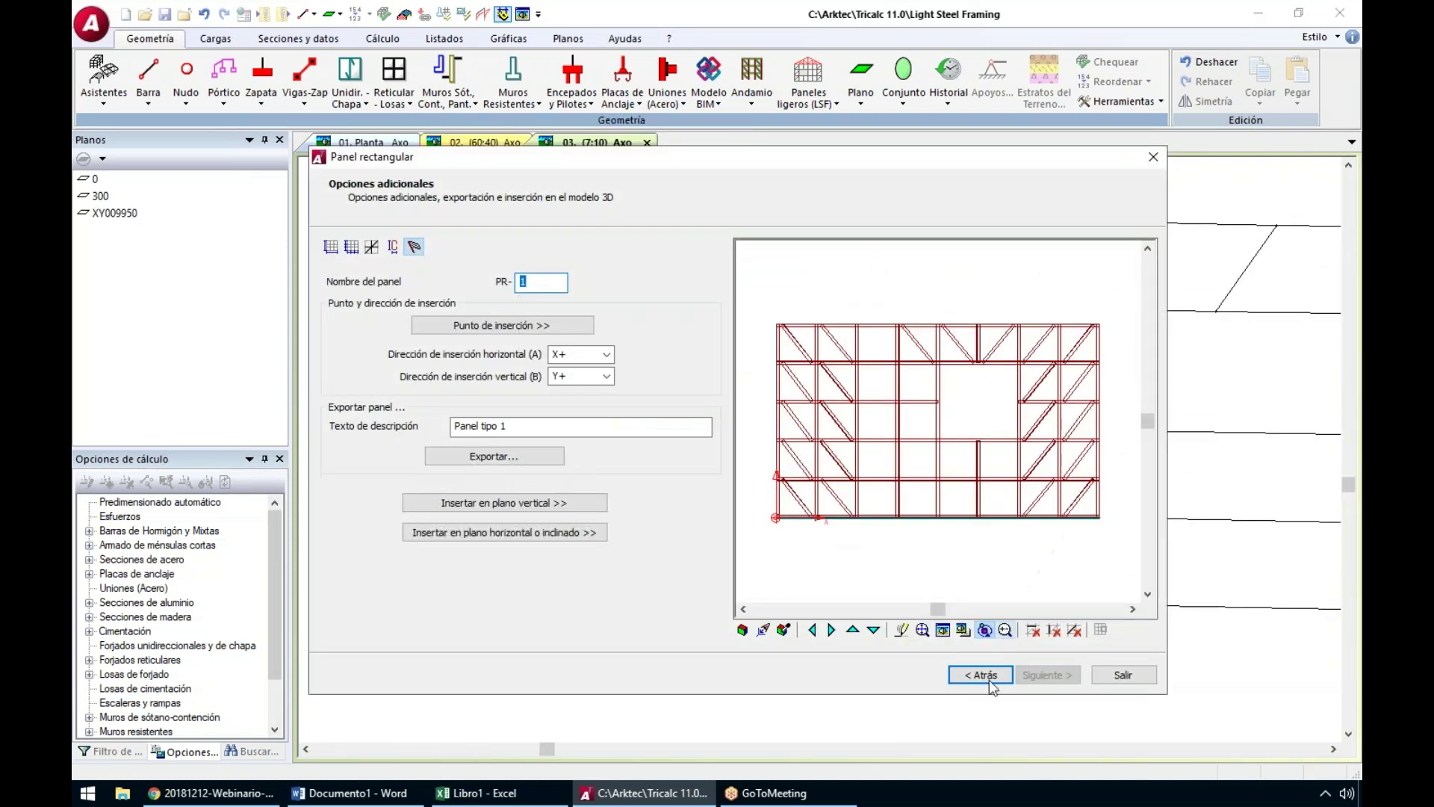
pyautogui.click(1122, 676)
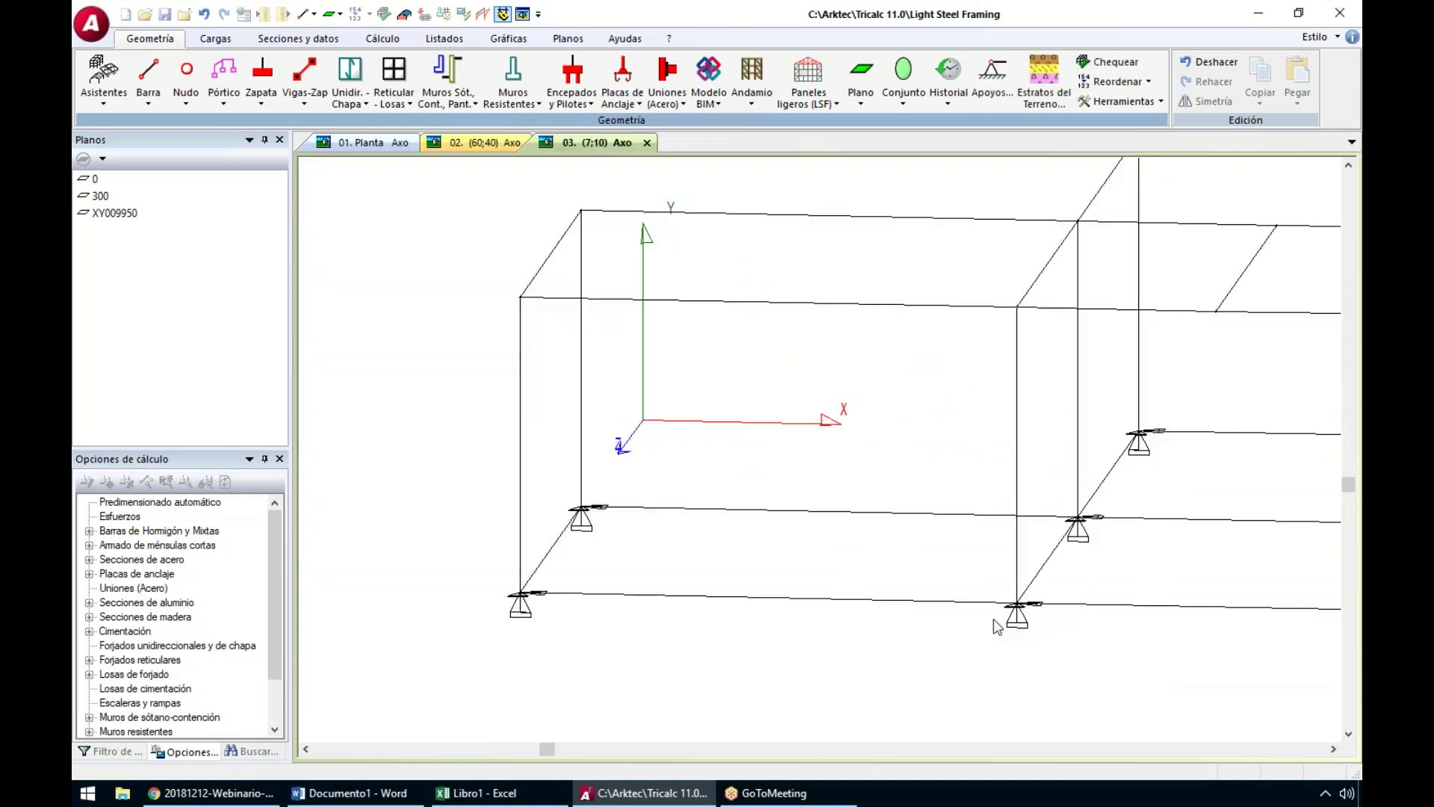
# Turn on the drawing of the LSF panel model, leaving names and profile colours off
pyautogui.click(811, 96)
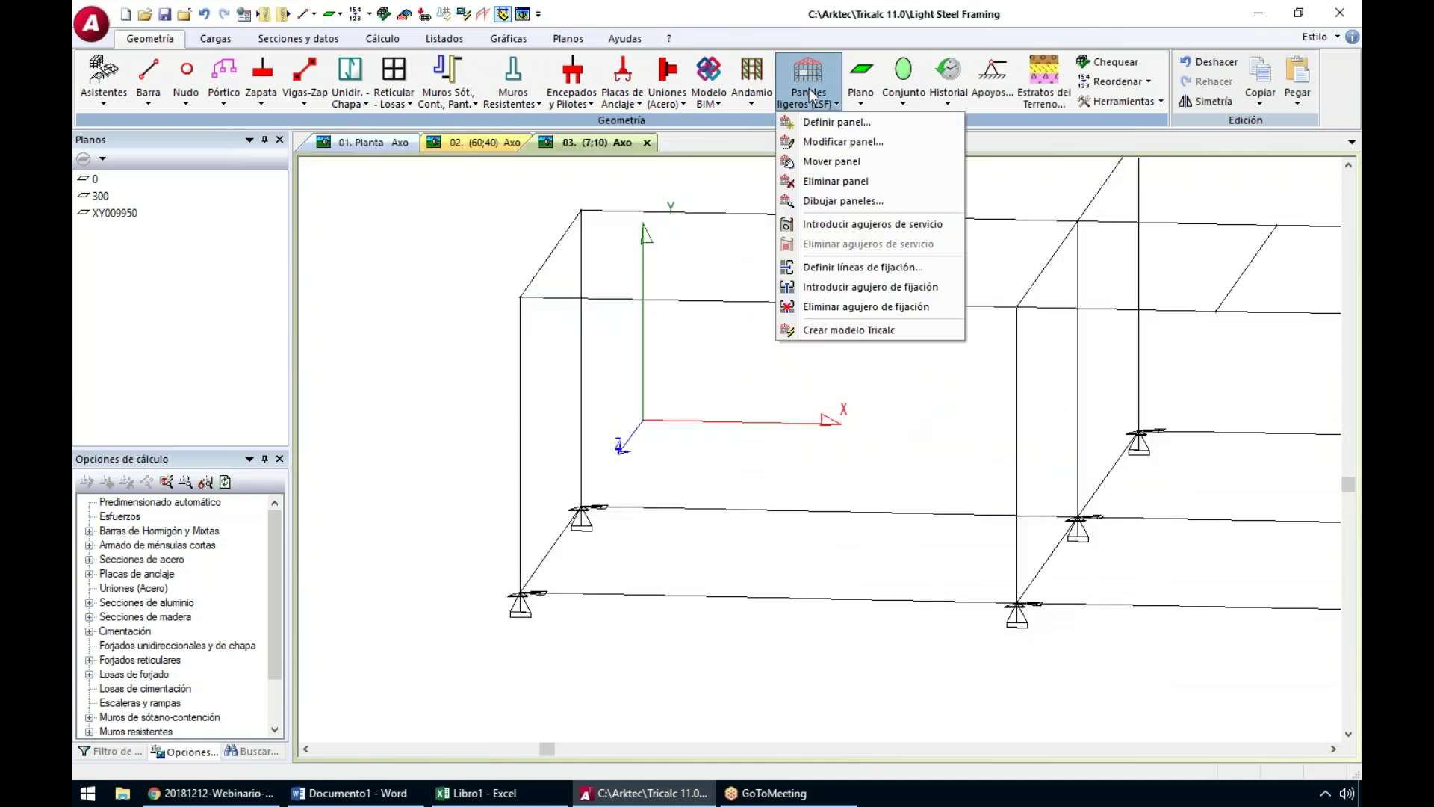
pyautogui.click(816, 206)
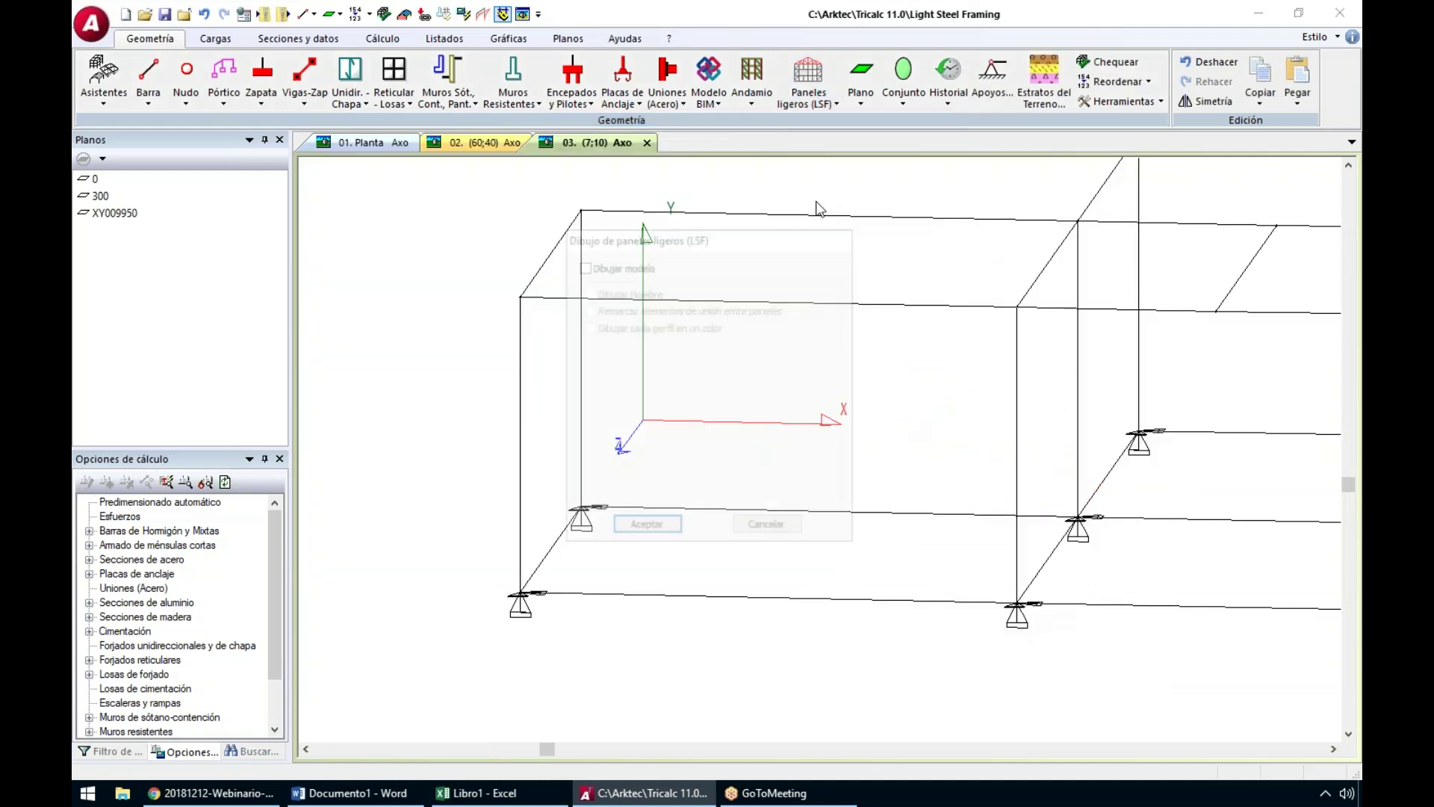
pyautogui.click(608, 265)
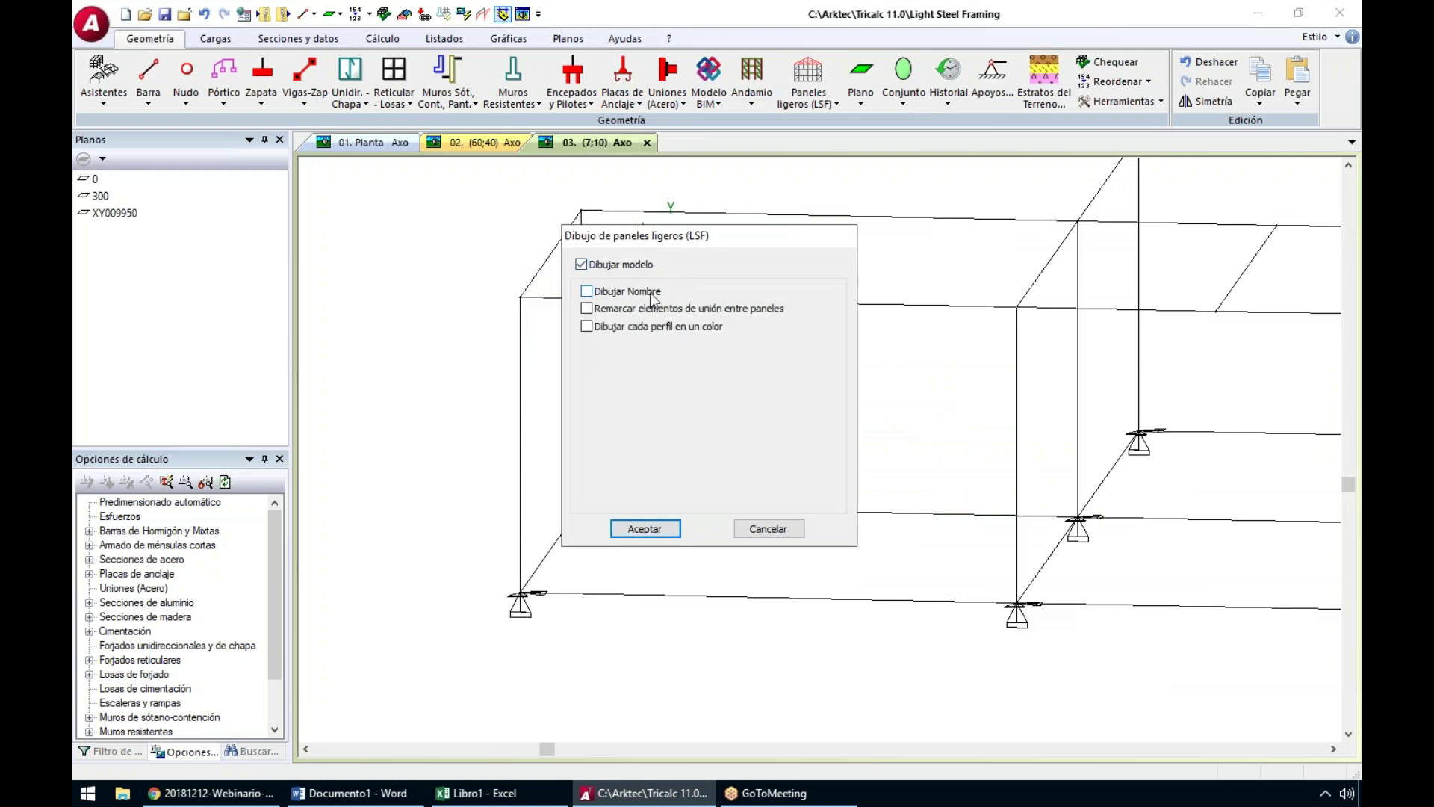
pyautogui.press('Return')
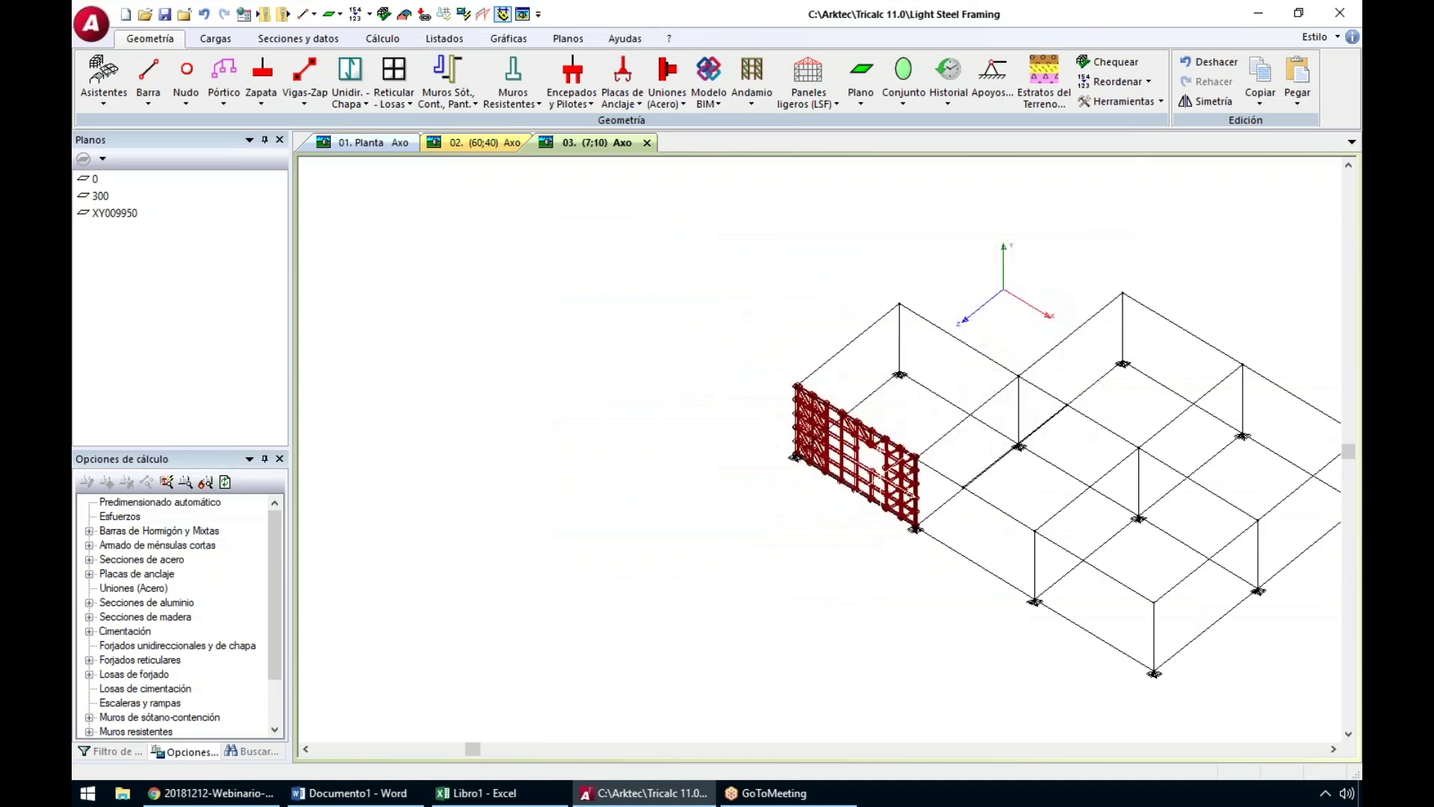
# Turn the drawing of the LSF panel model off and on again
pyautogui.click(811, 77)
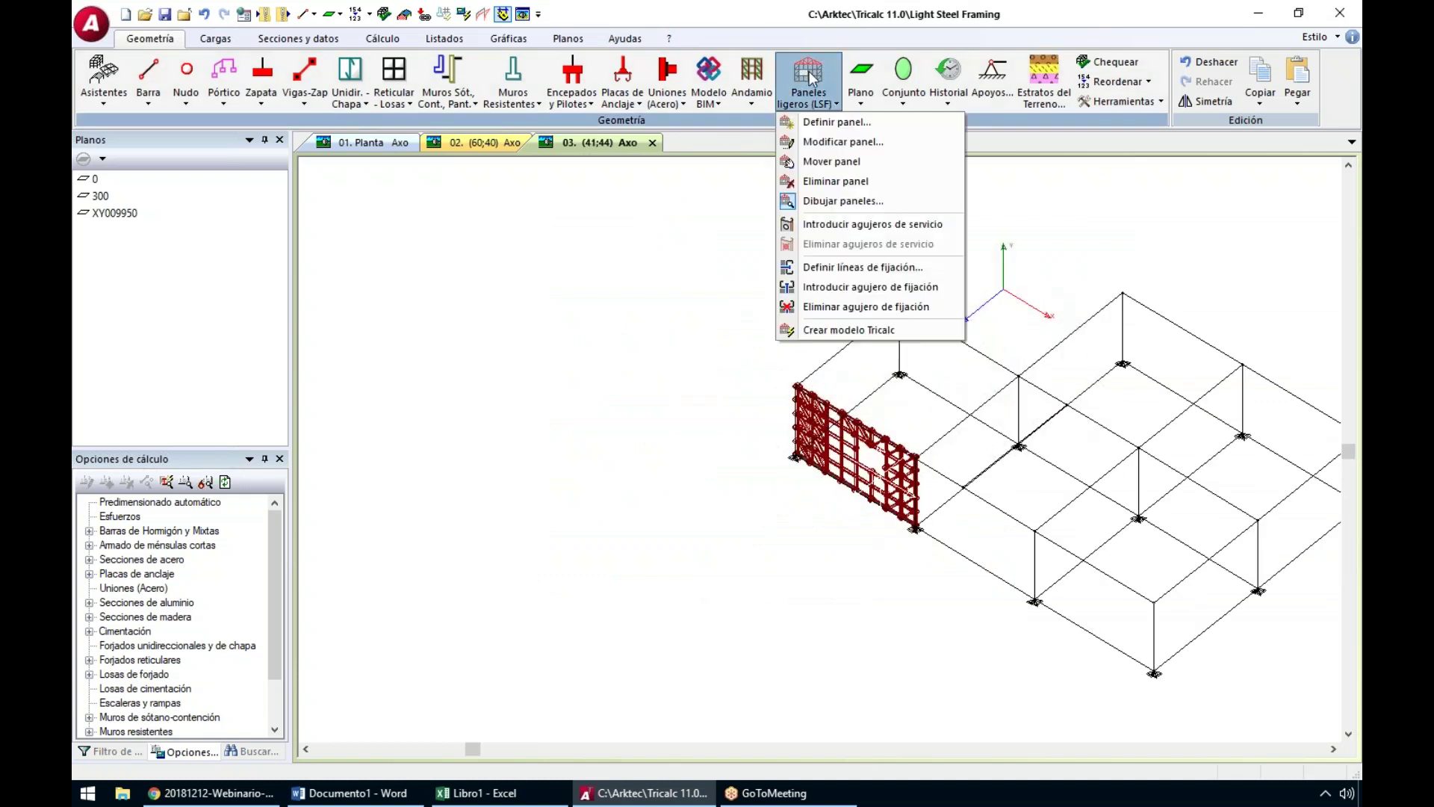
pyautogui.click(830, 202)
pyautogui.click(620, 265)
pyautogui.click(645, 528)
pyautogui.rightClick(690, 442)
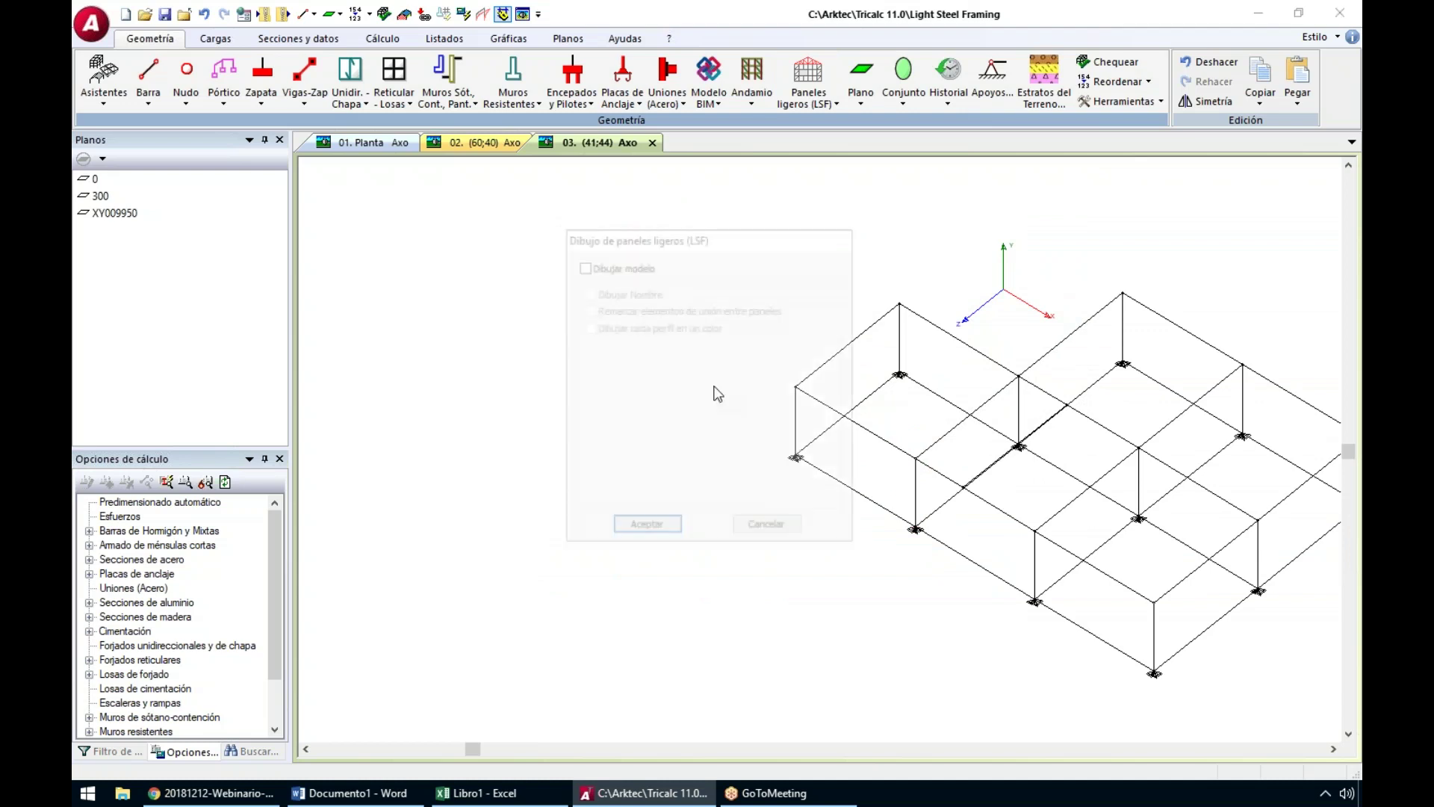
pyautogui.click(637, 266)
pyautogui.click(645, 528)
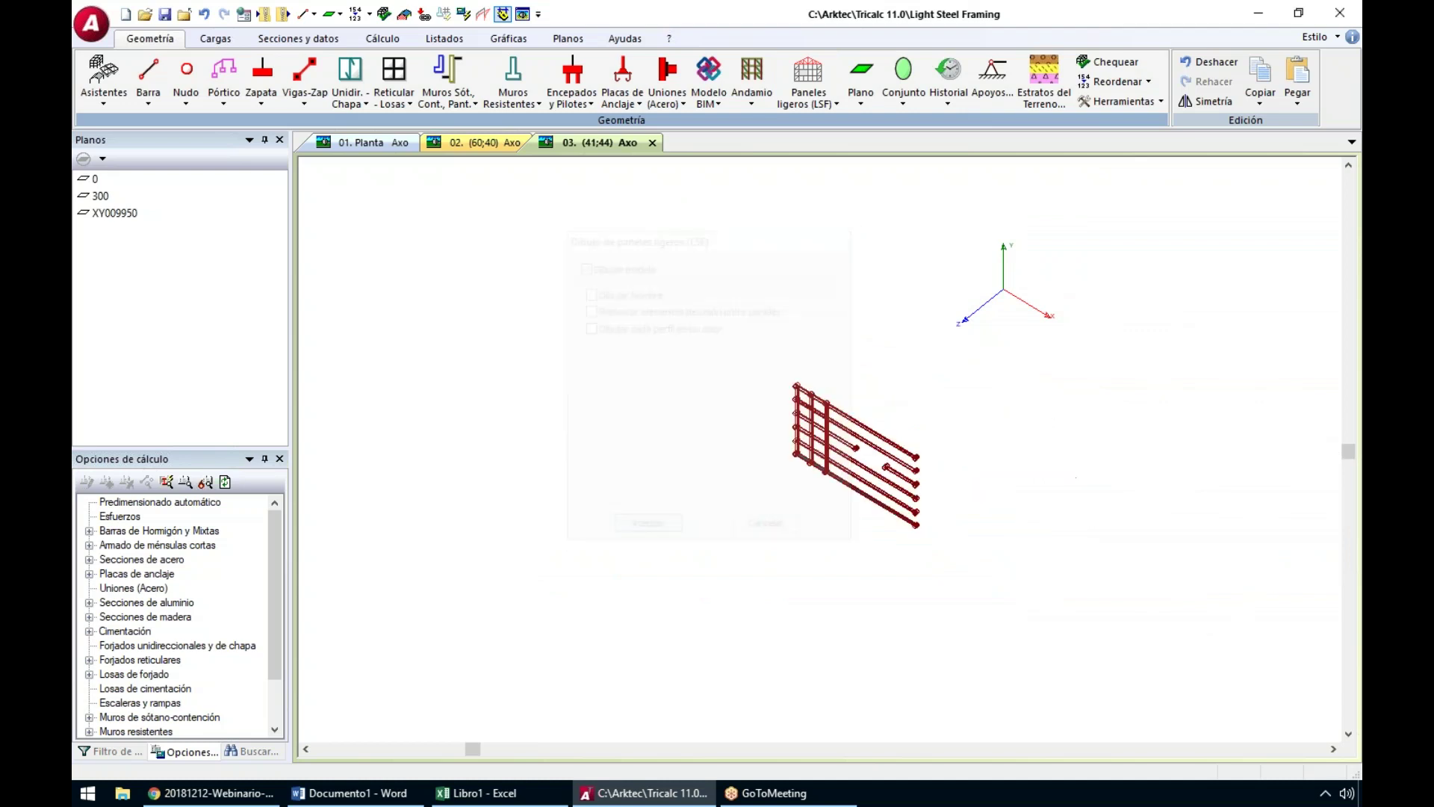
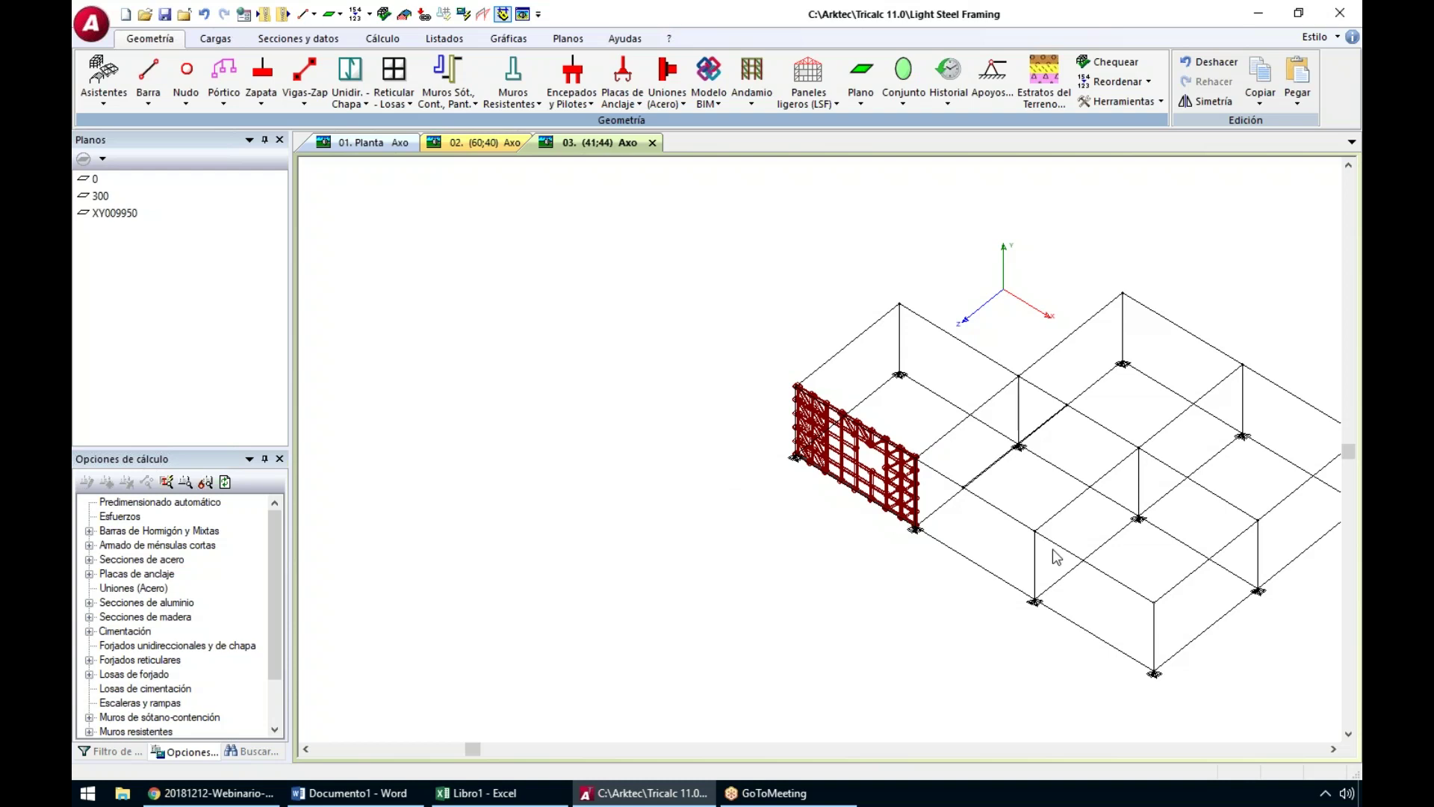
# Start a new rectangular panel in cm and delete the vertical and horizontal bars beside its window opening, widening it by one bay
pyautogui.moveTo(993, 484); pyautogui.dragTo(866, 499, button='middle')
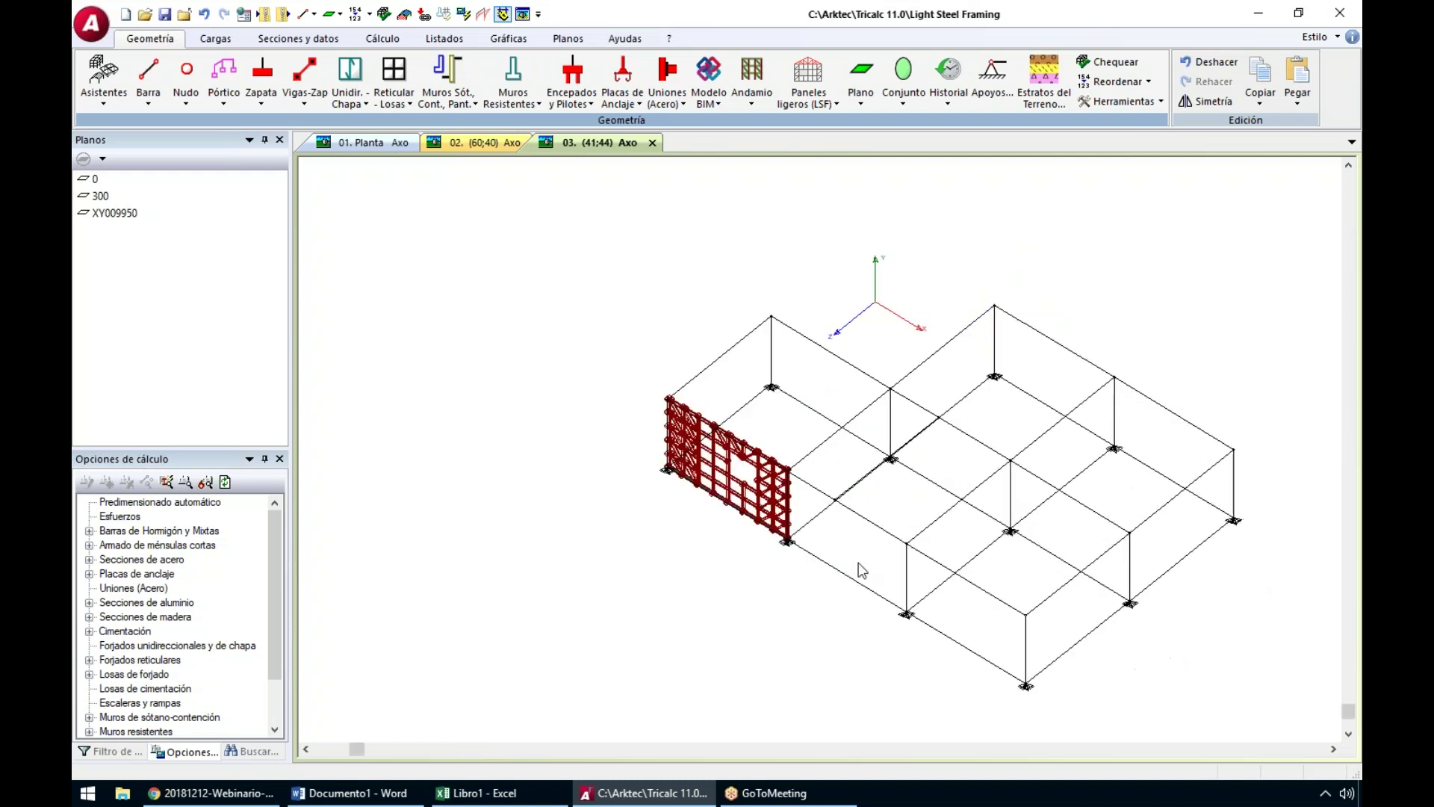
pyautogui.scroll(3, 857, 564)
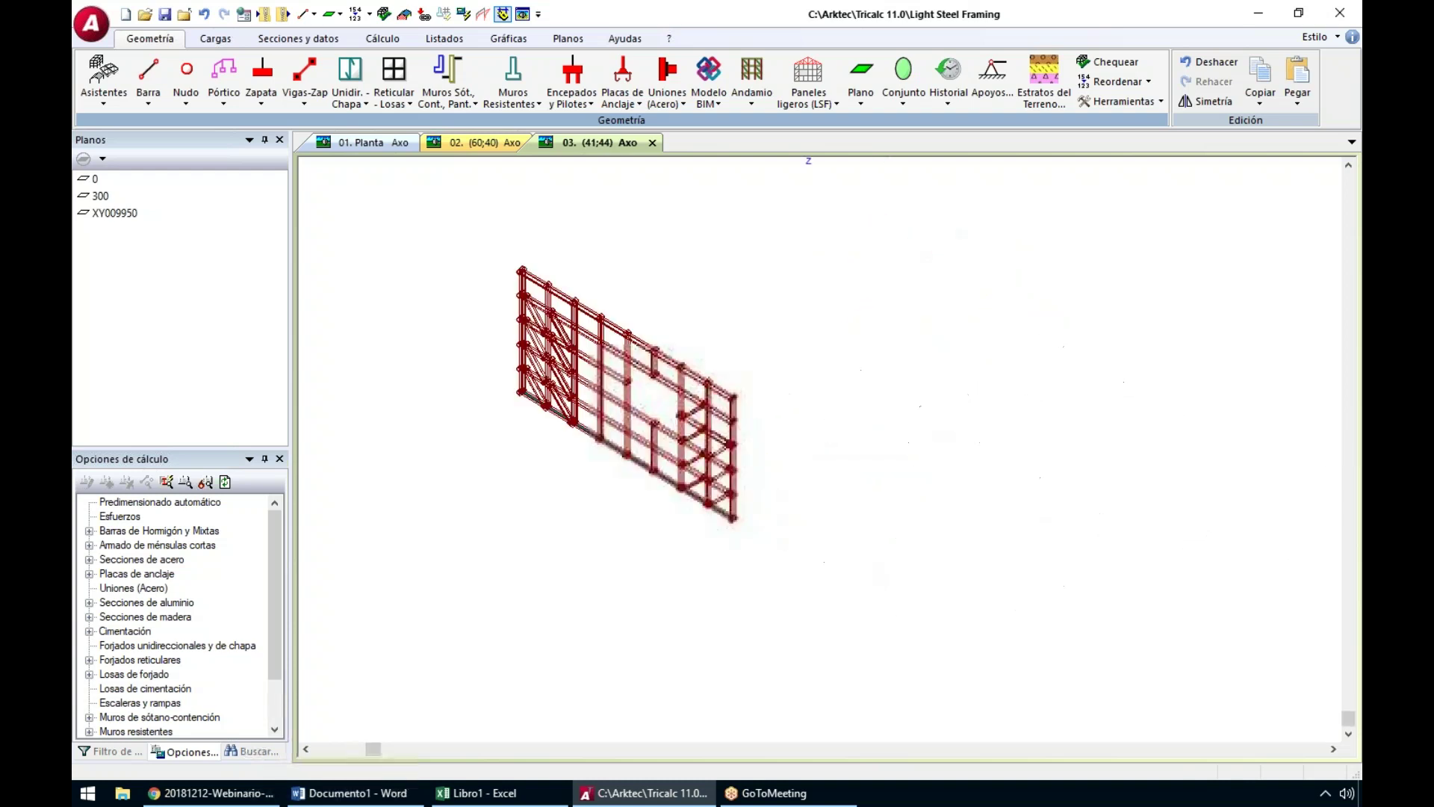
pyautogui.click(805, 92)
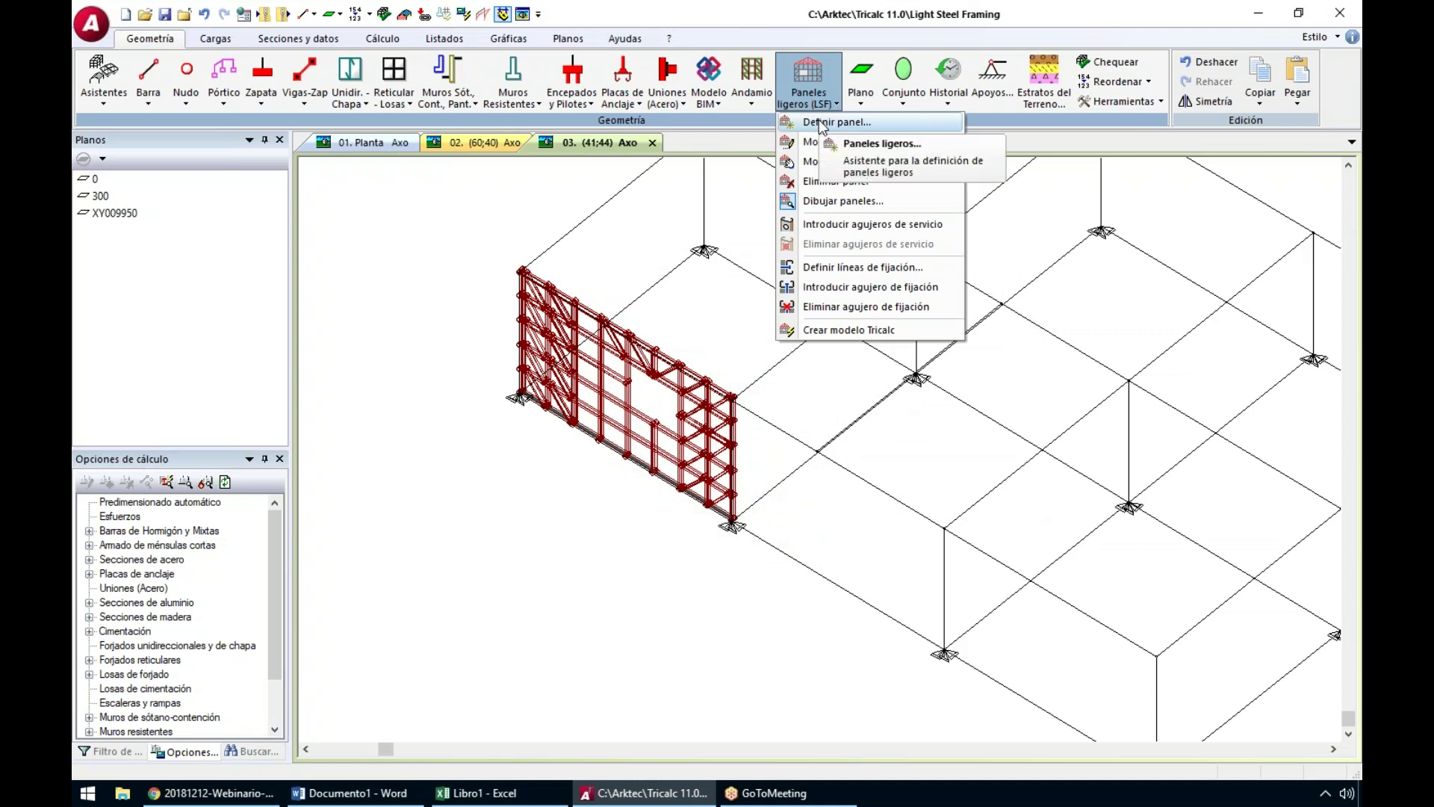
pyautogui.click(822, 122)
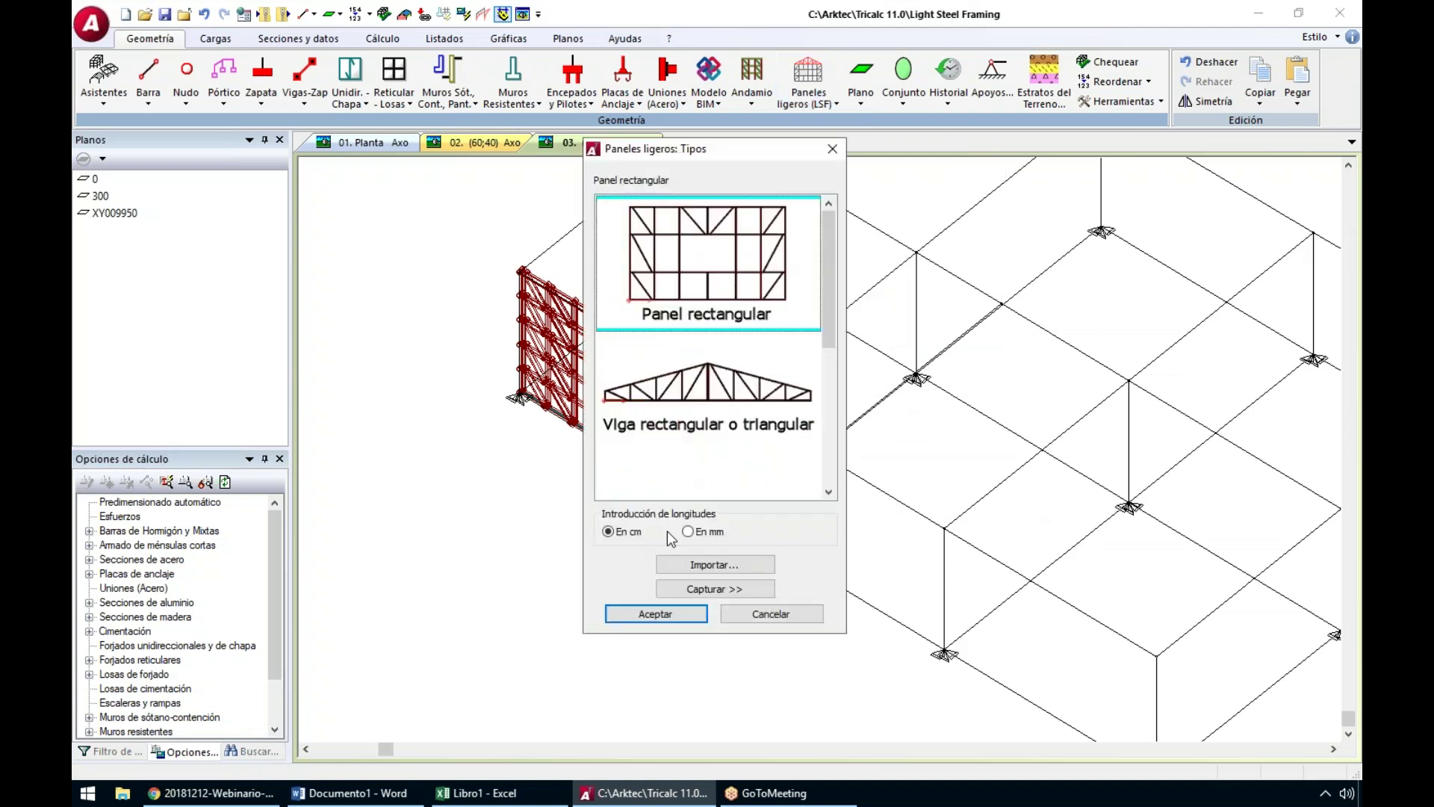
pyautogui.click(657, 616)
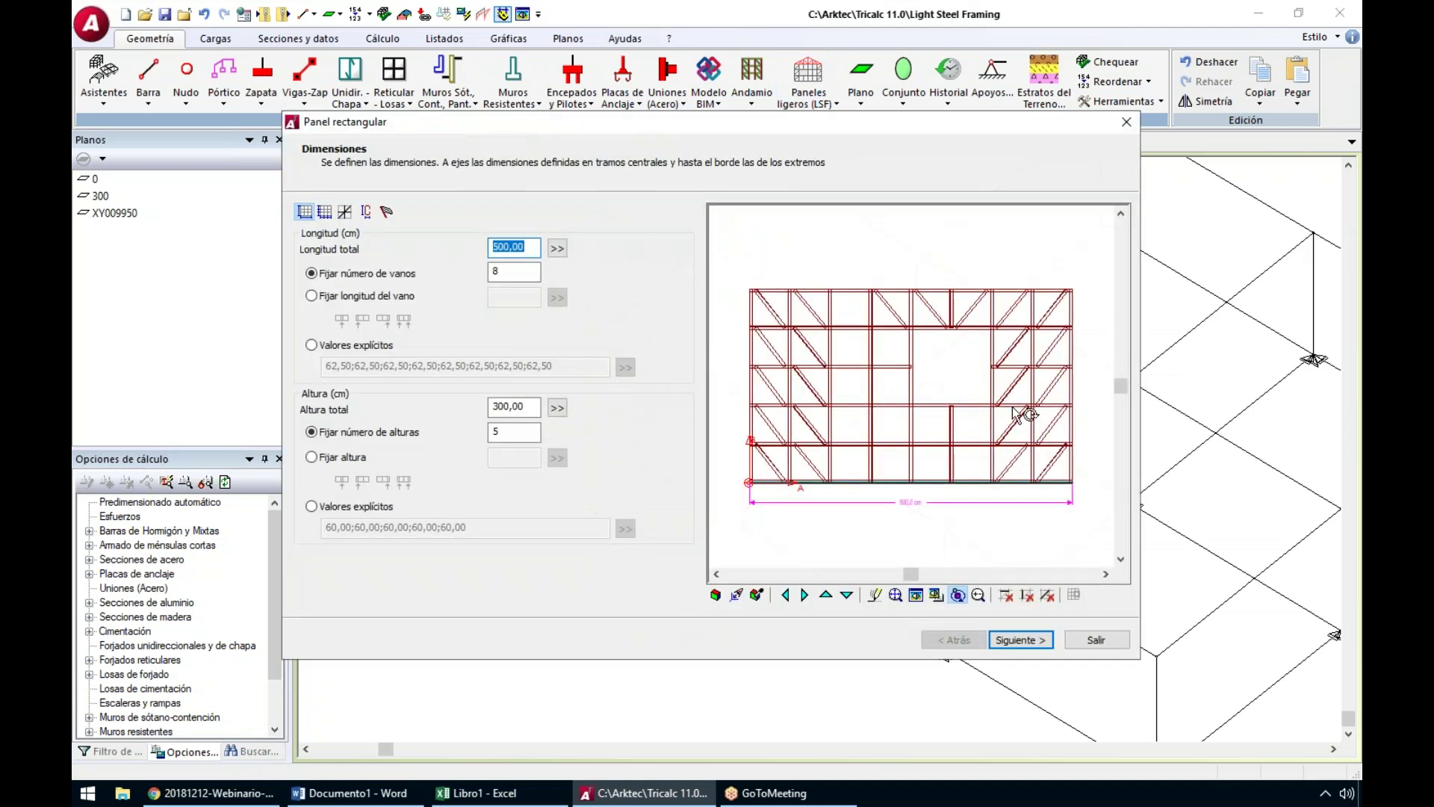
pyautogui.scroll(2, 1031, 465)
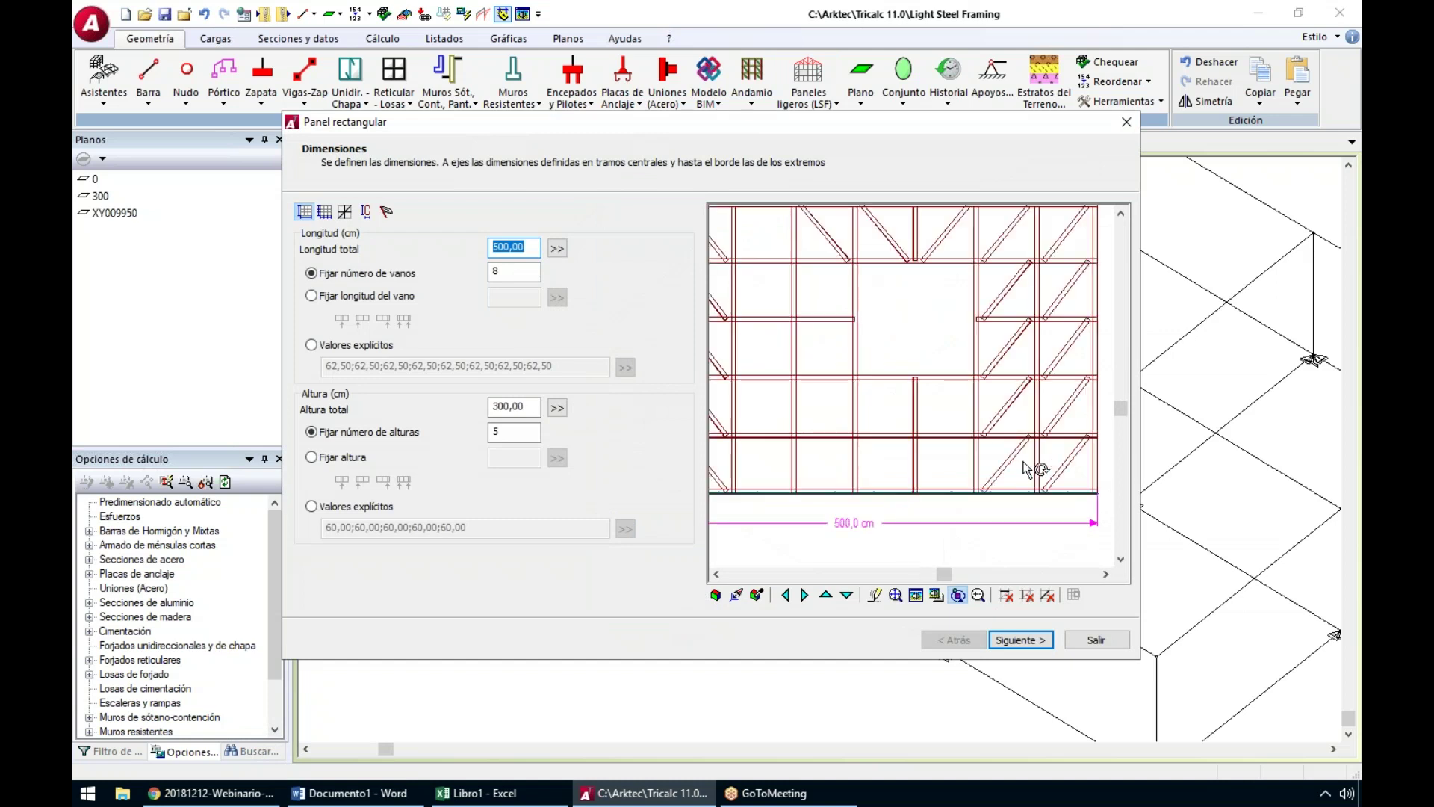
pyautogui.scroll(-2, 1035, 469)
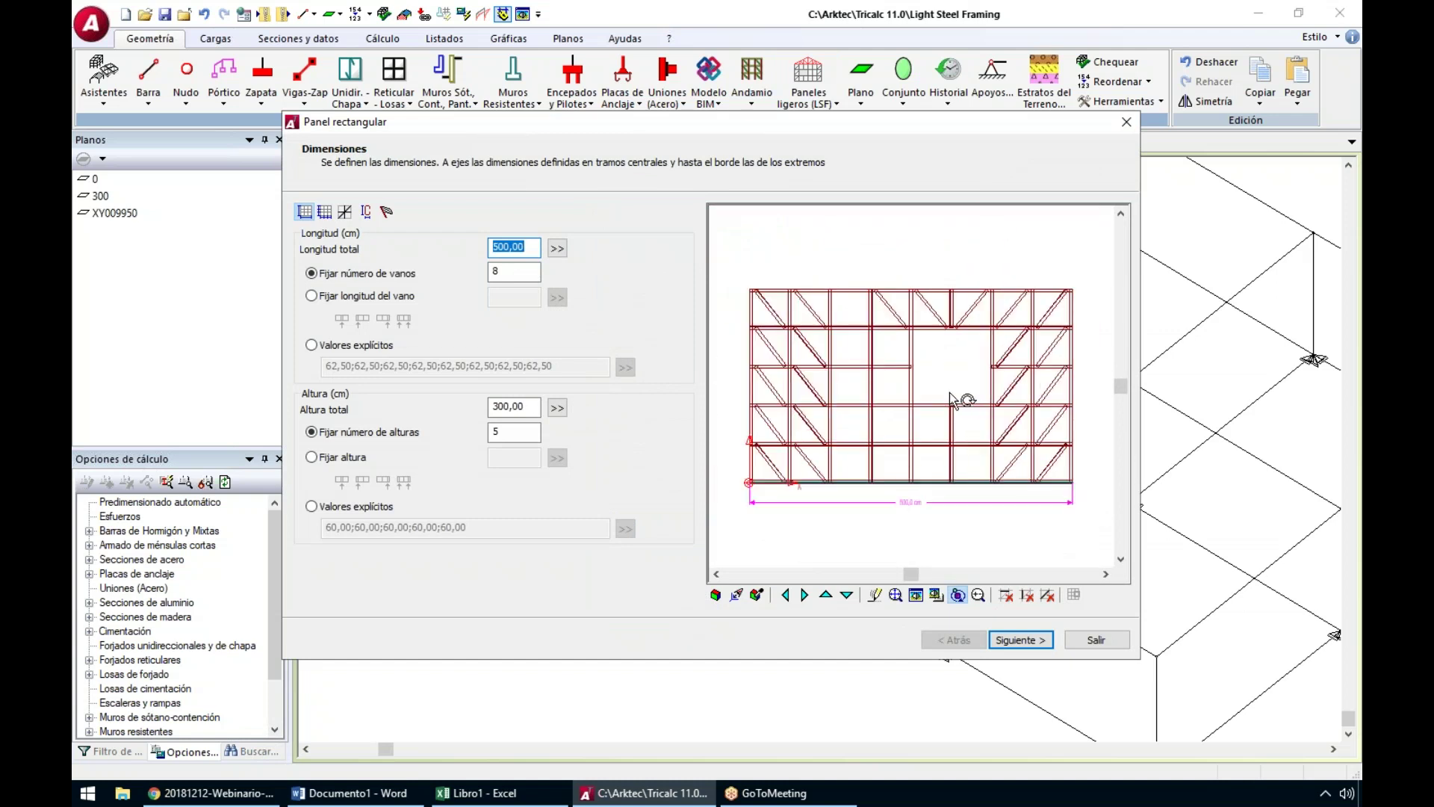
pyautogui.click(1028, 595)
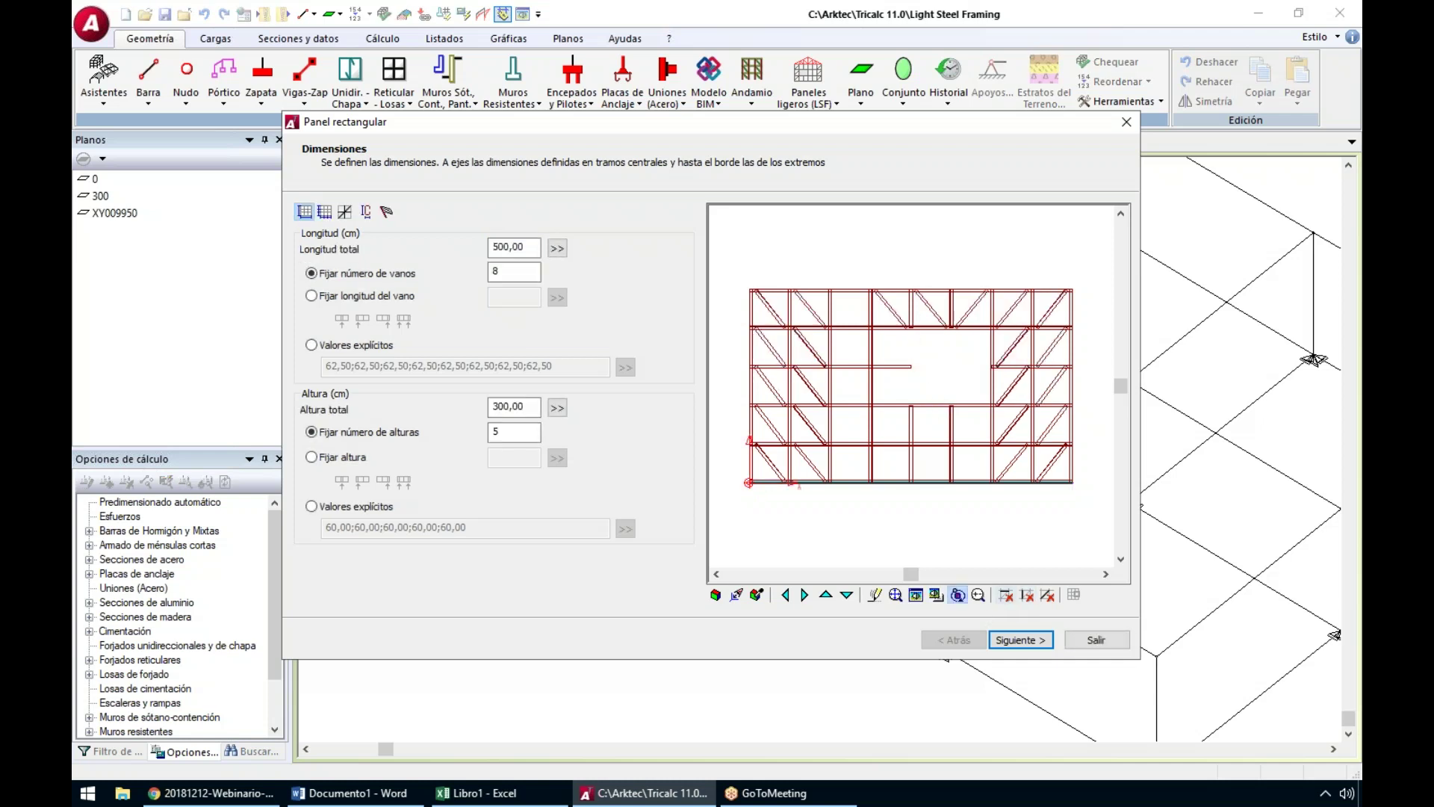
pyautogui.click(1005, 595)
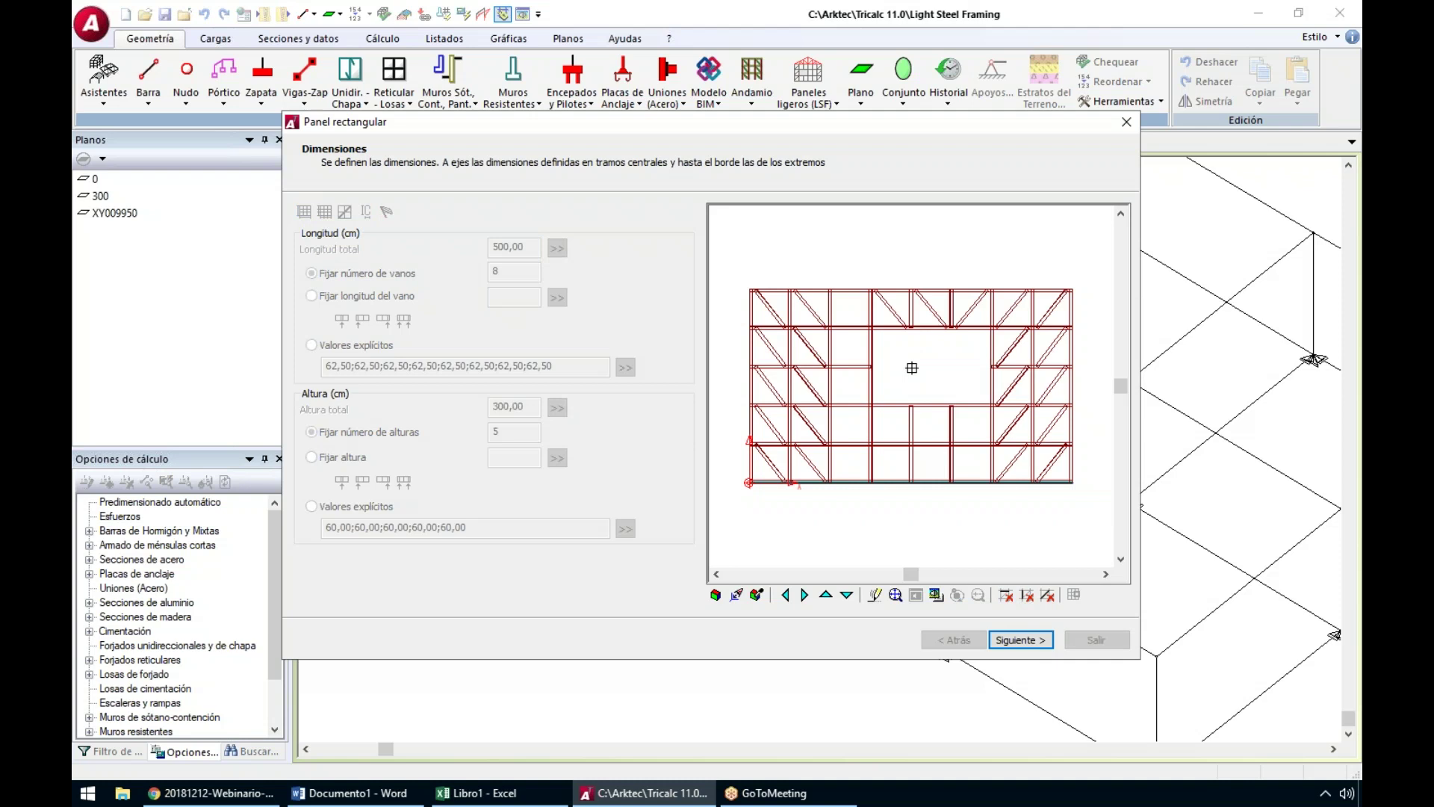
pyautogui.rightClick(931, 375)
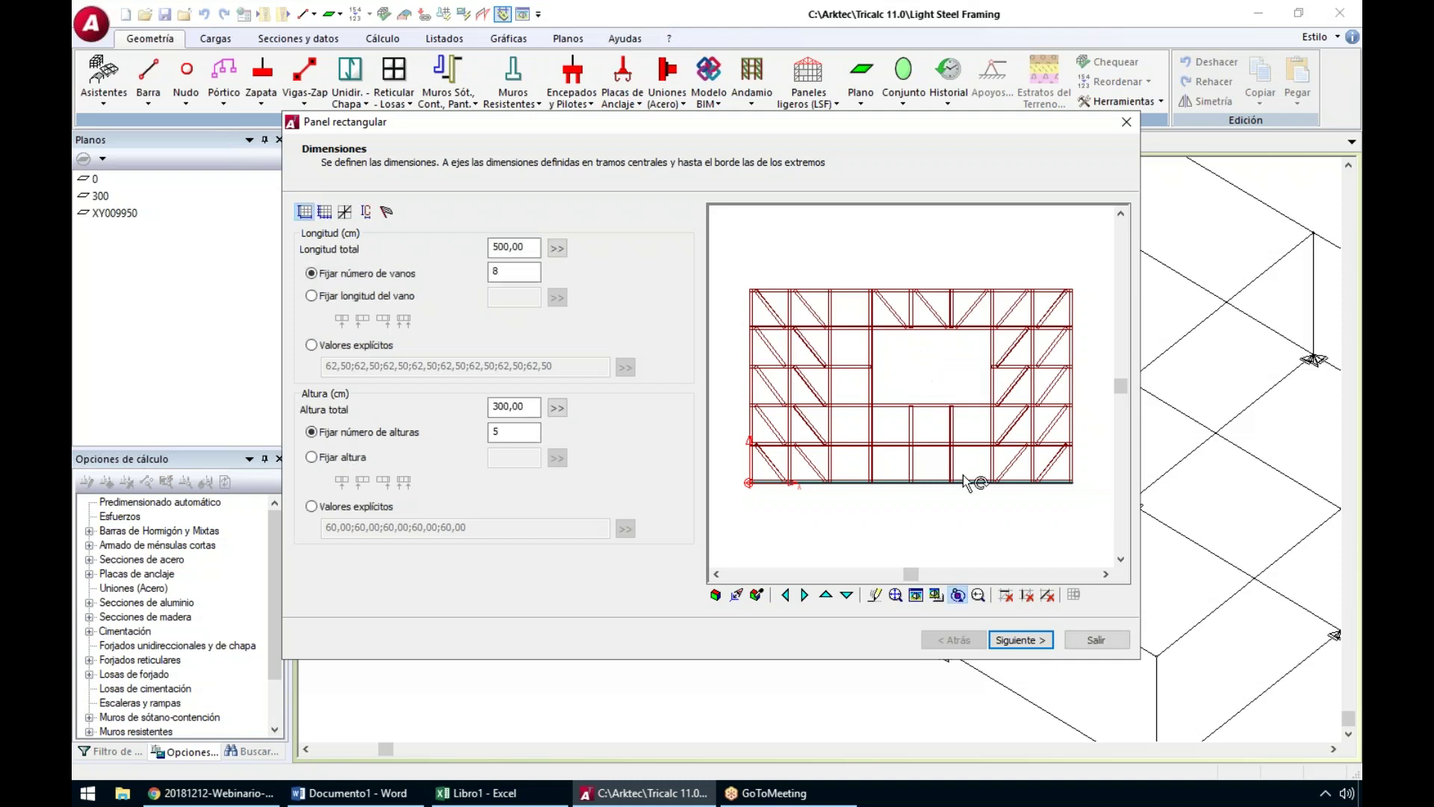
# Add 1 diagonal to the panel's top cell in the 125,00-187,50 bay at height 240,00-300,00
pyautogui.click(344, 212)
pyautogui.click(1074, 594)
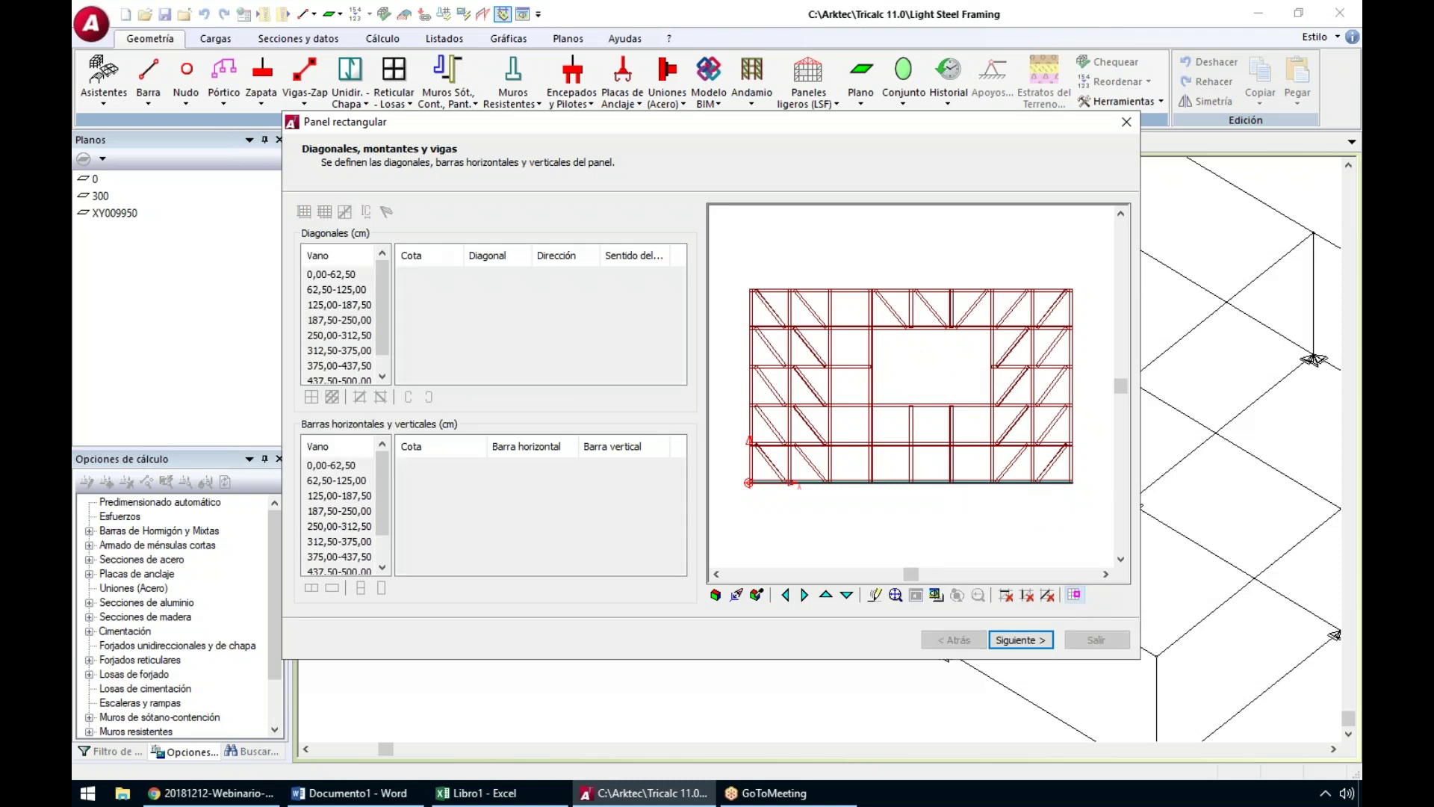
pyautogui.click(849, 302)
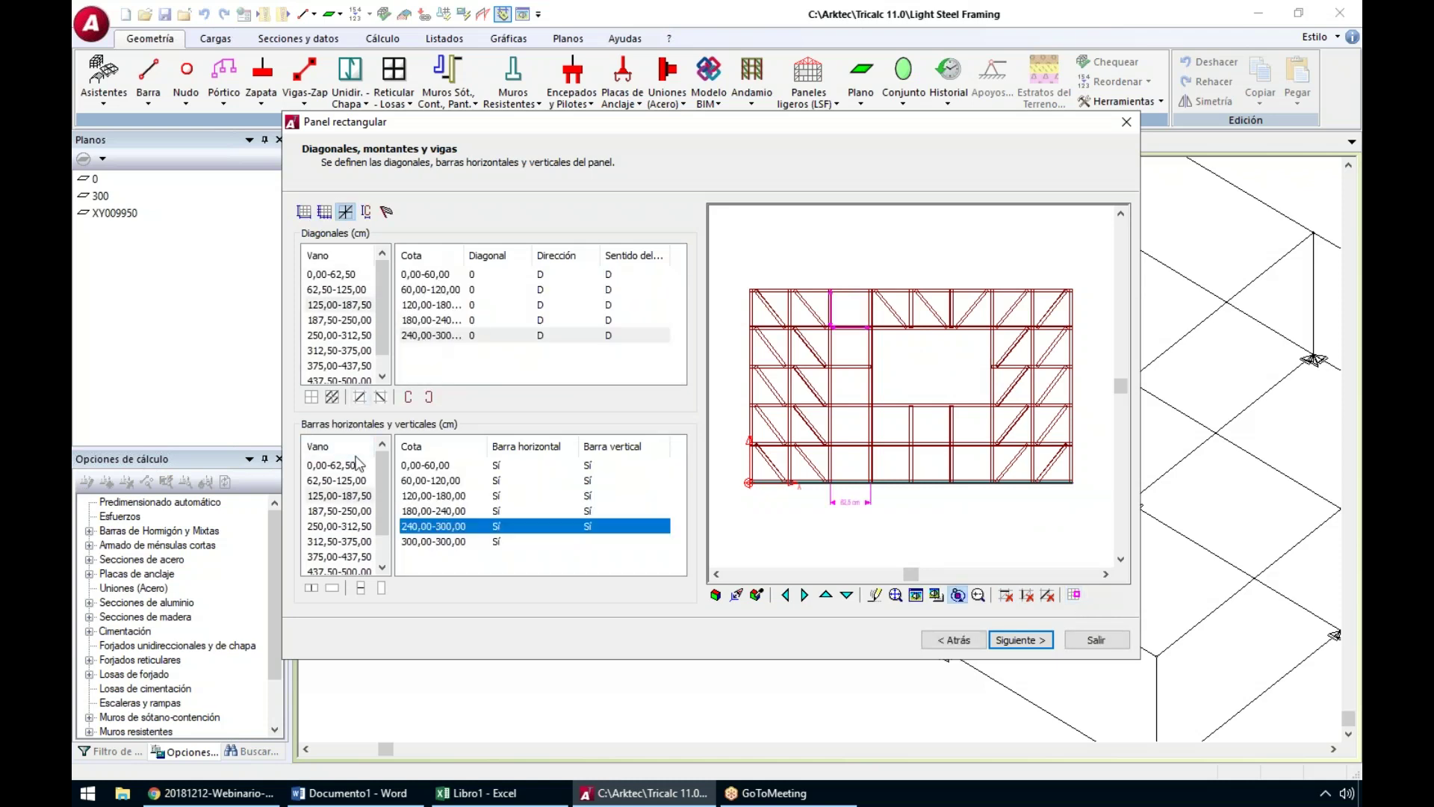
pyautogui.click(359, 397)
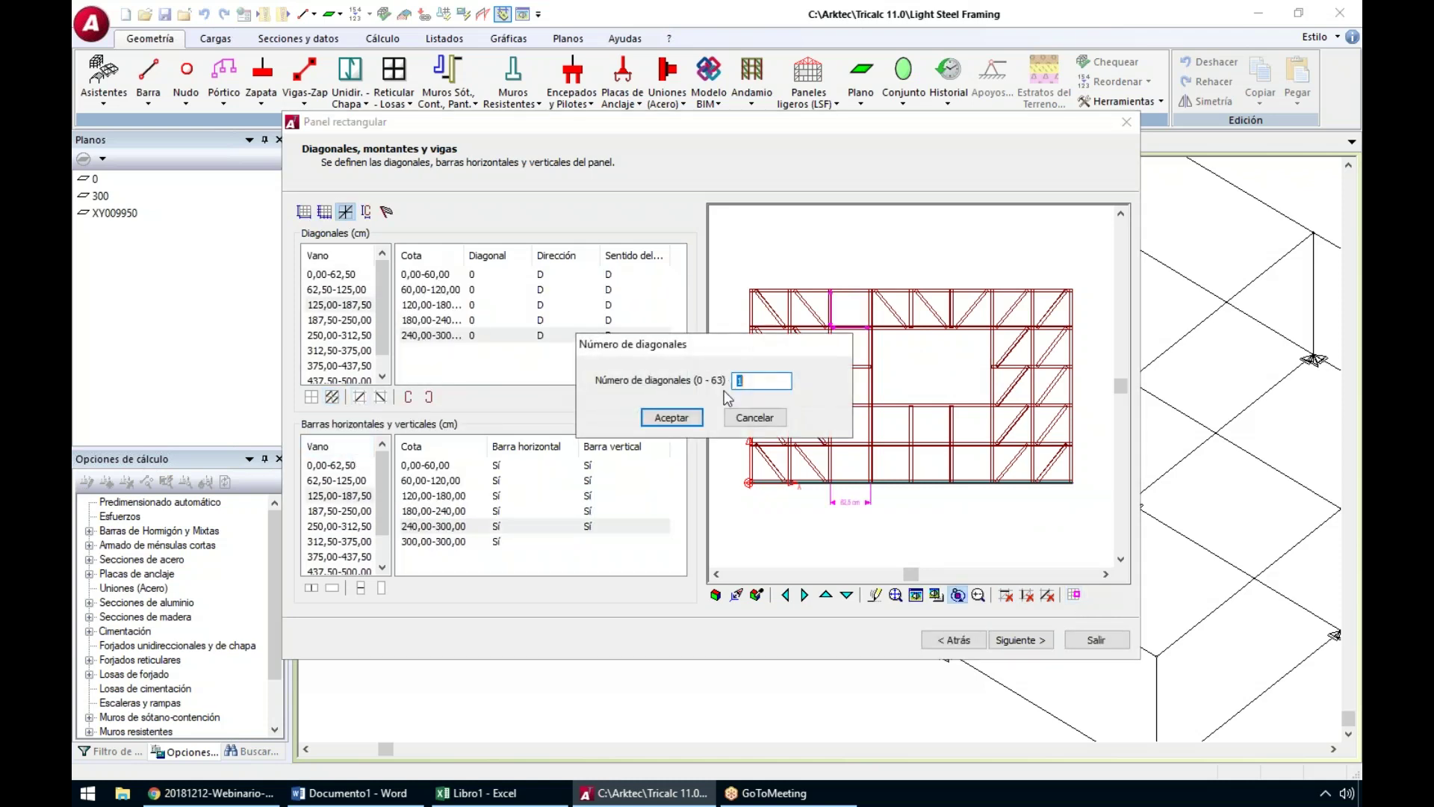
pyautogui.click(671, 417)
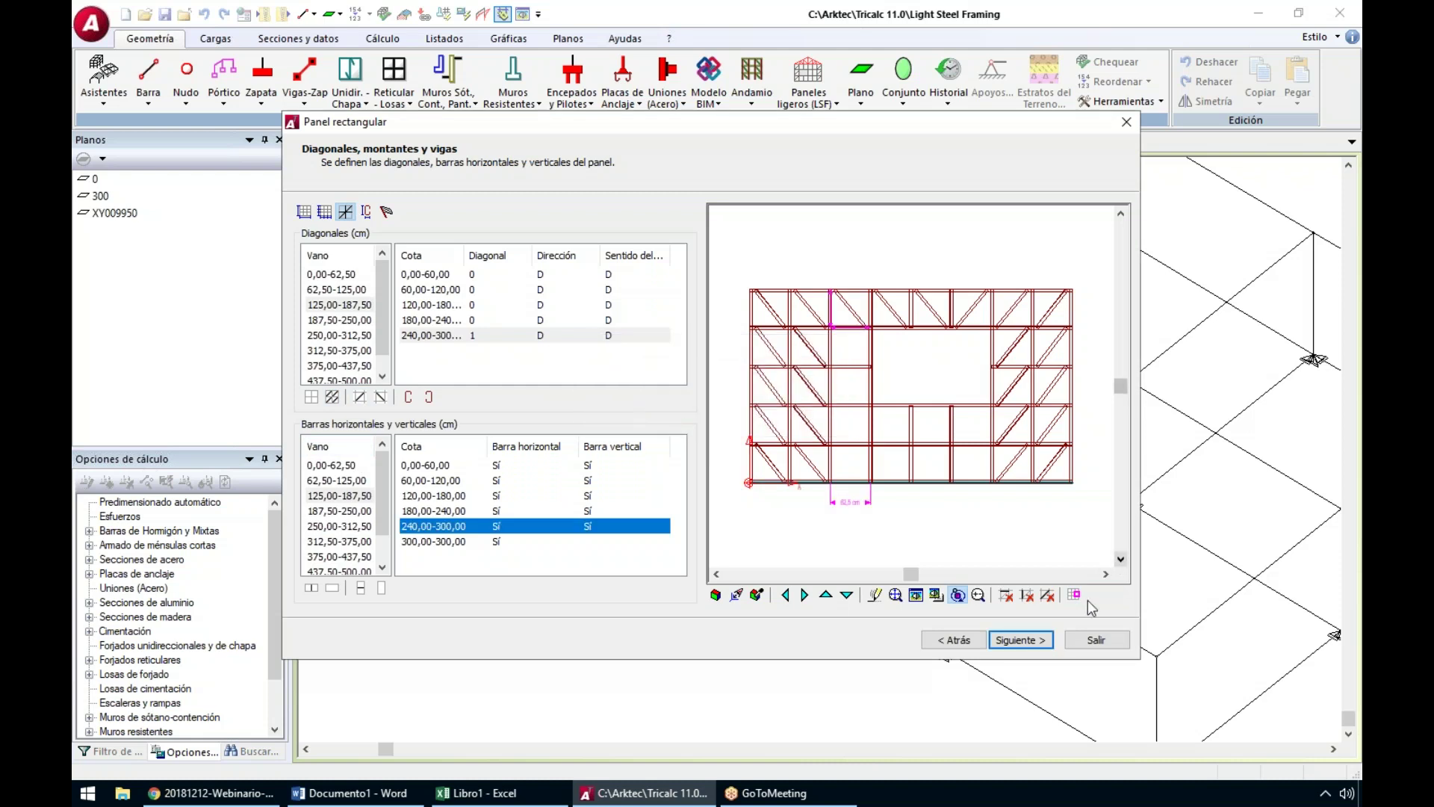
# Name the panel PR-2, insert it in a vertical plane across the second front bay, and exit the panel definition
pyautogui.click(1020, 640)
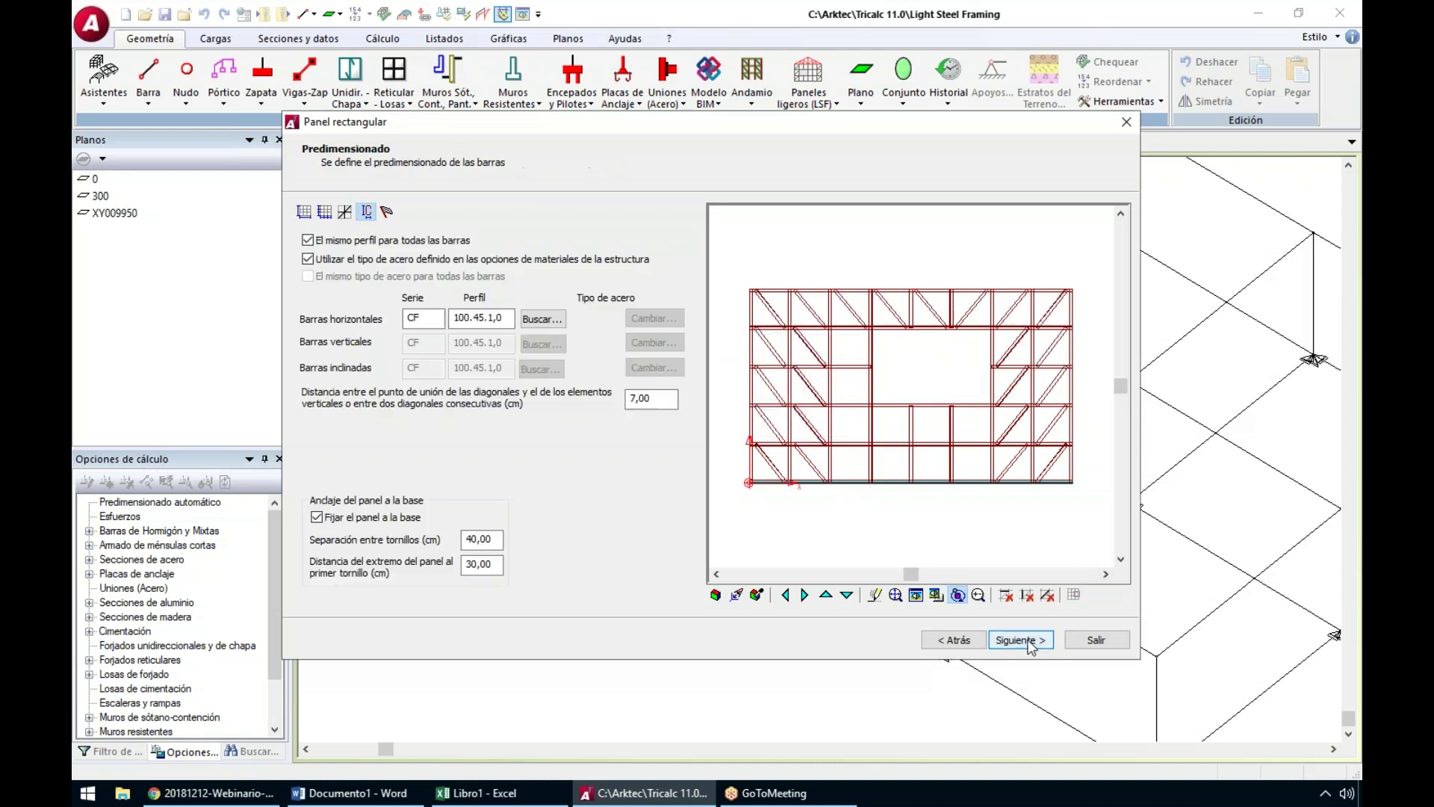
pyautogui.click(1020, 640)
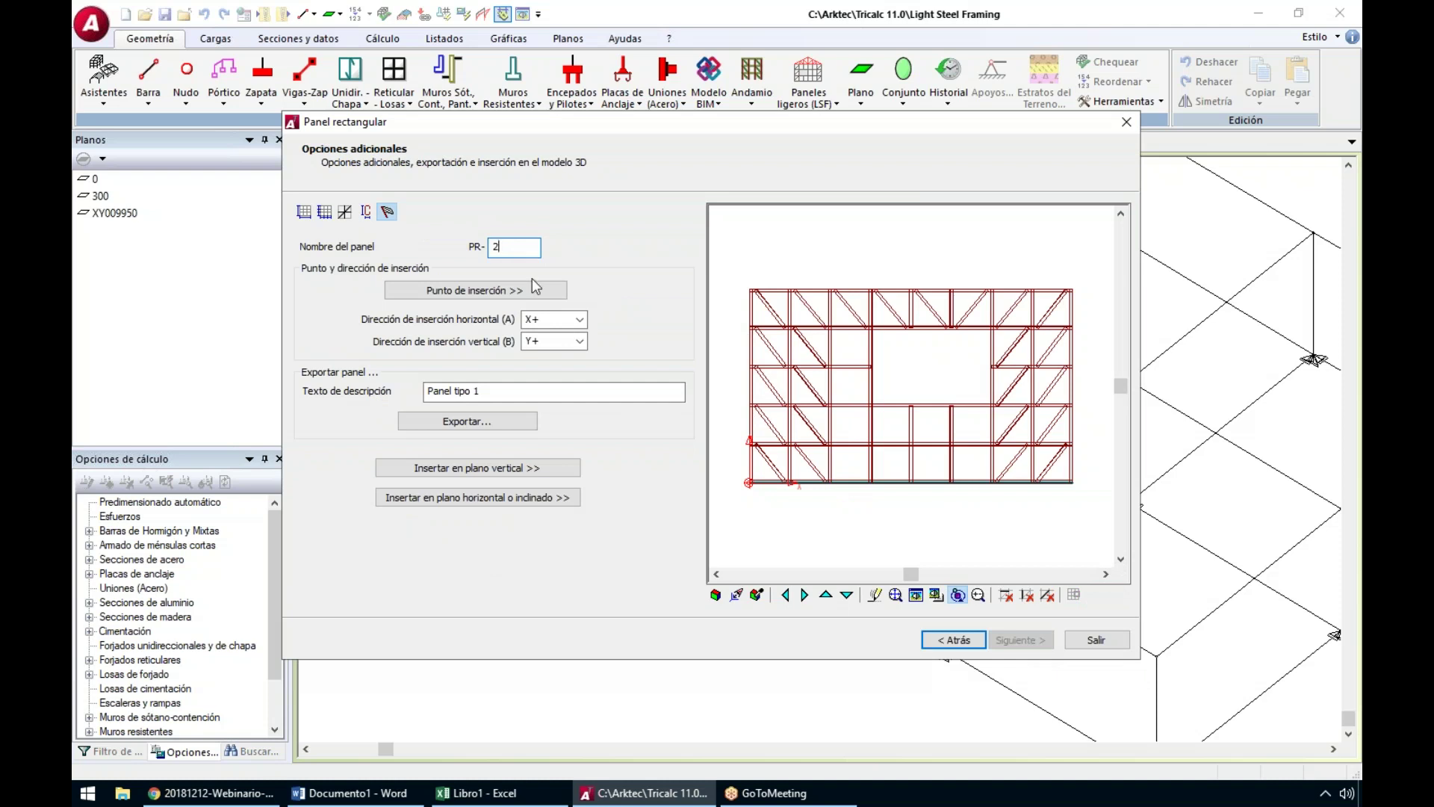
pyautogui.click(500, 469)
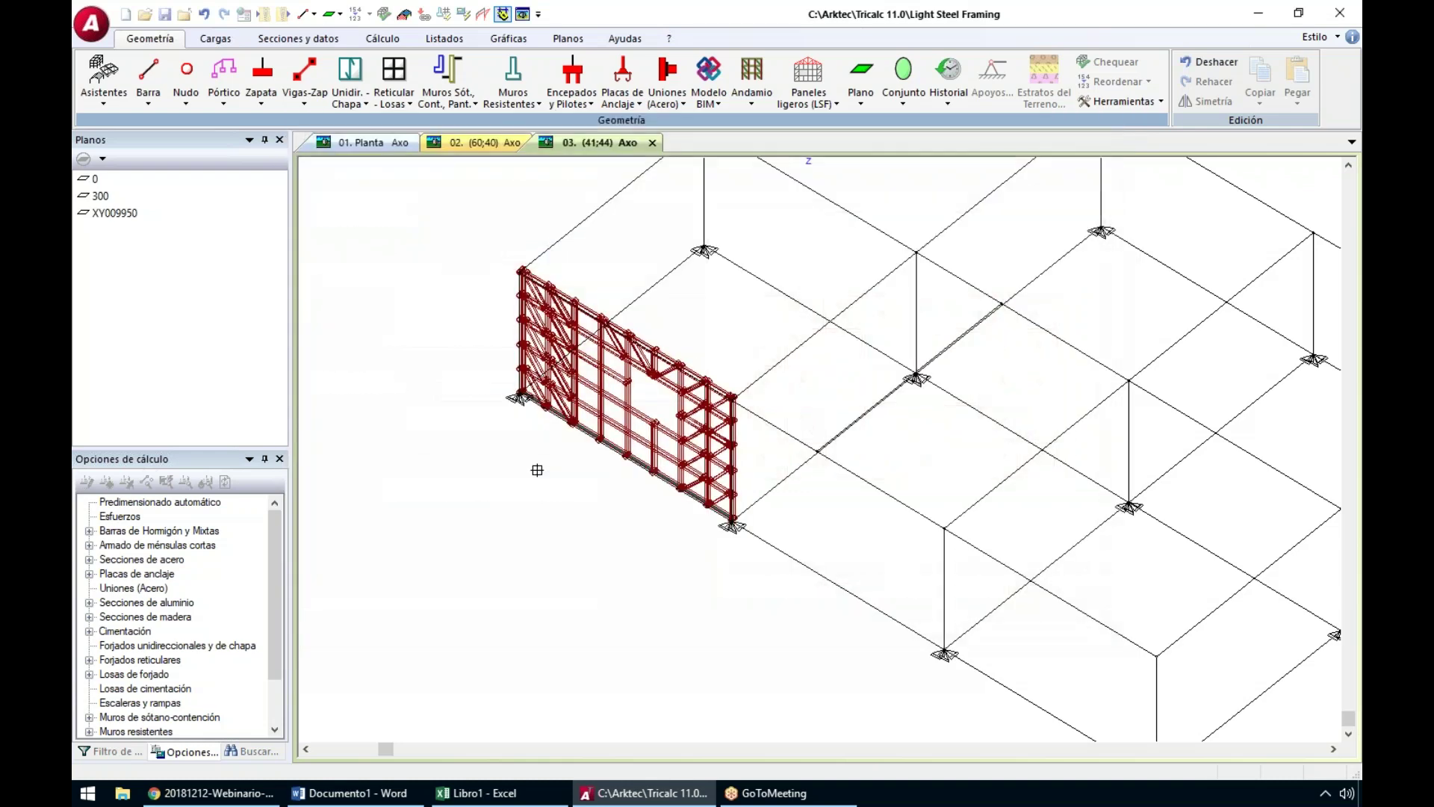
pyautogui.scroll(8, 734, 524)
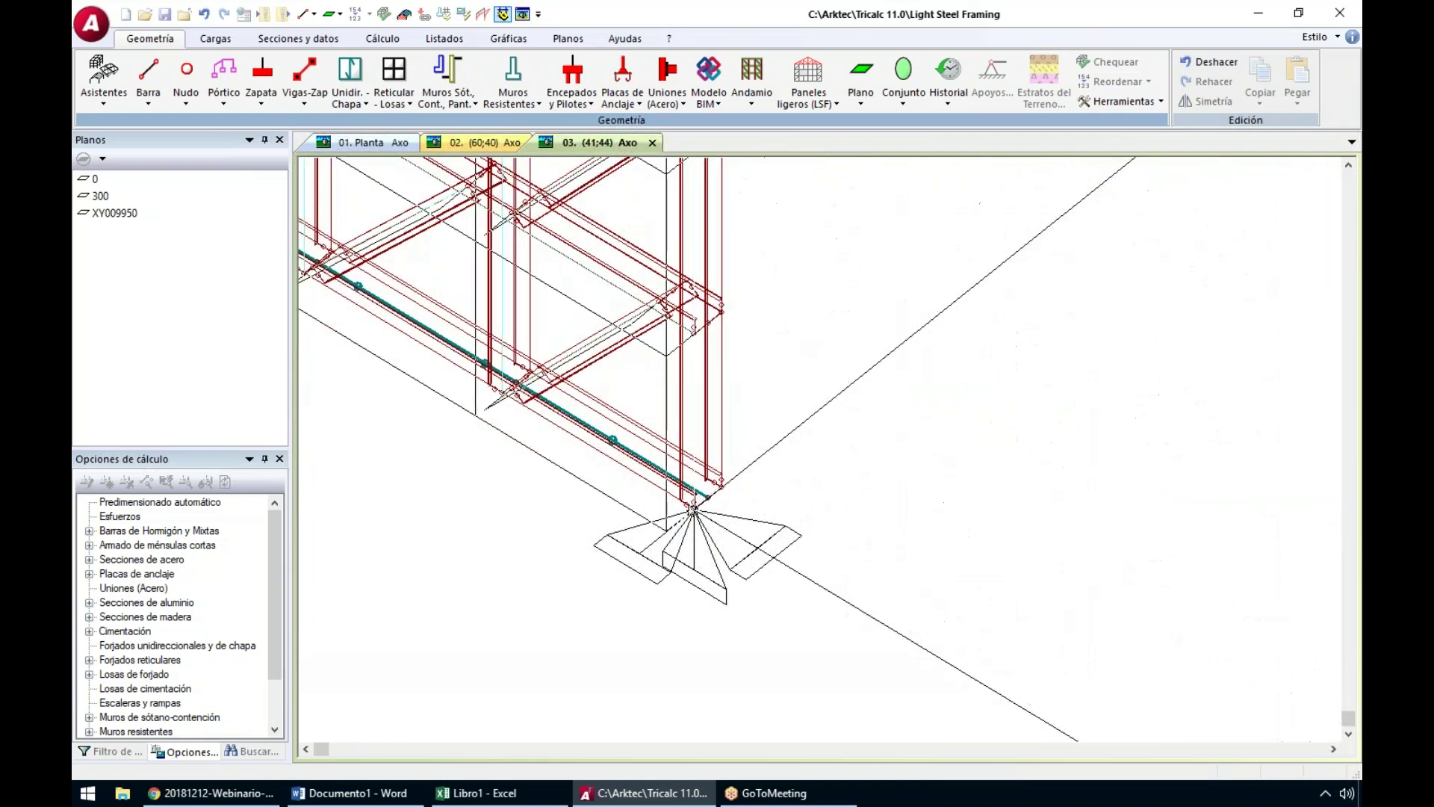
pyautogui.scroll(-8, 811, 560)
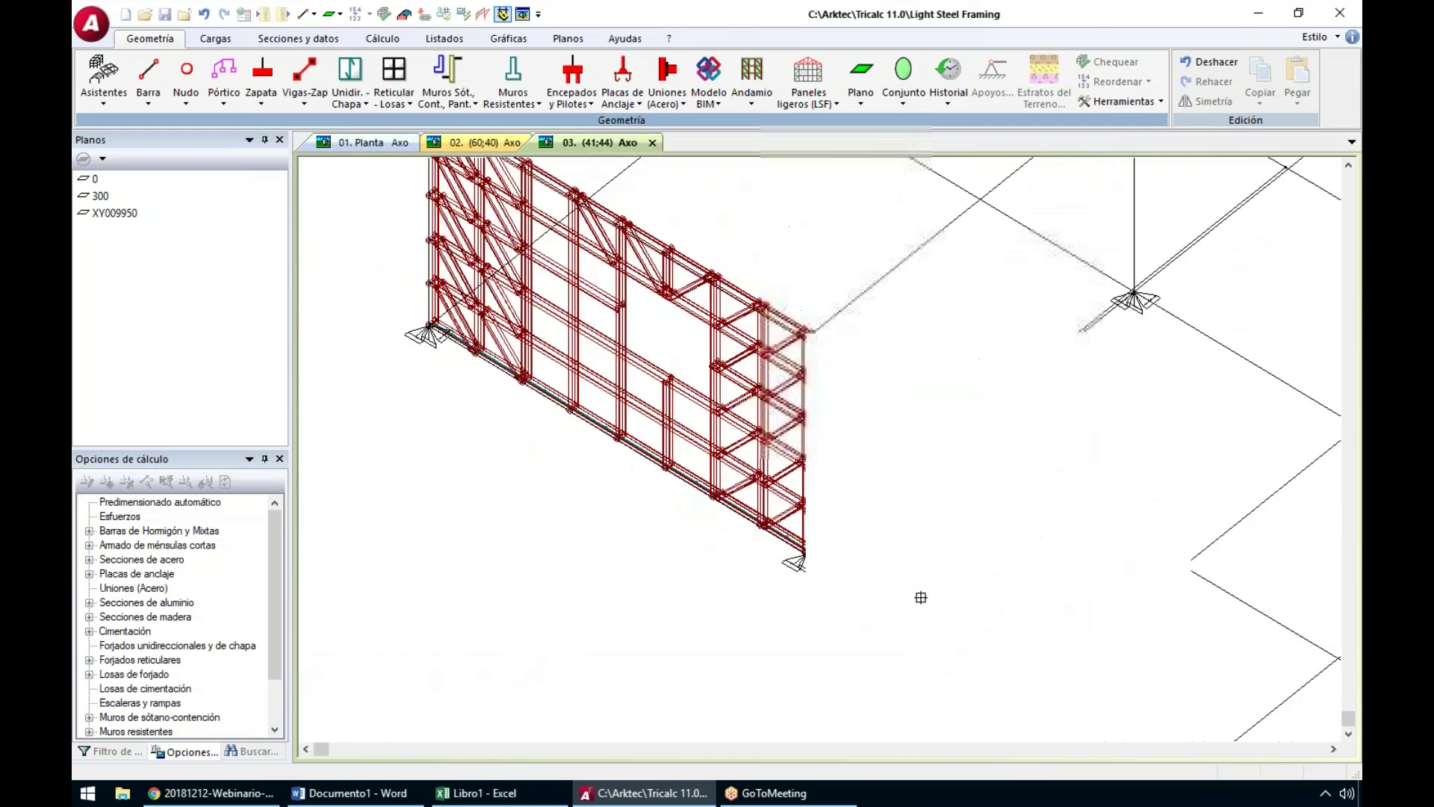
pyautogui.moveTo(1051, 691); pyautogui.dragTo(1084, 487, button='middle')
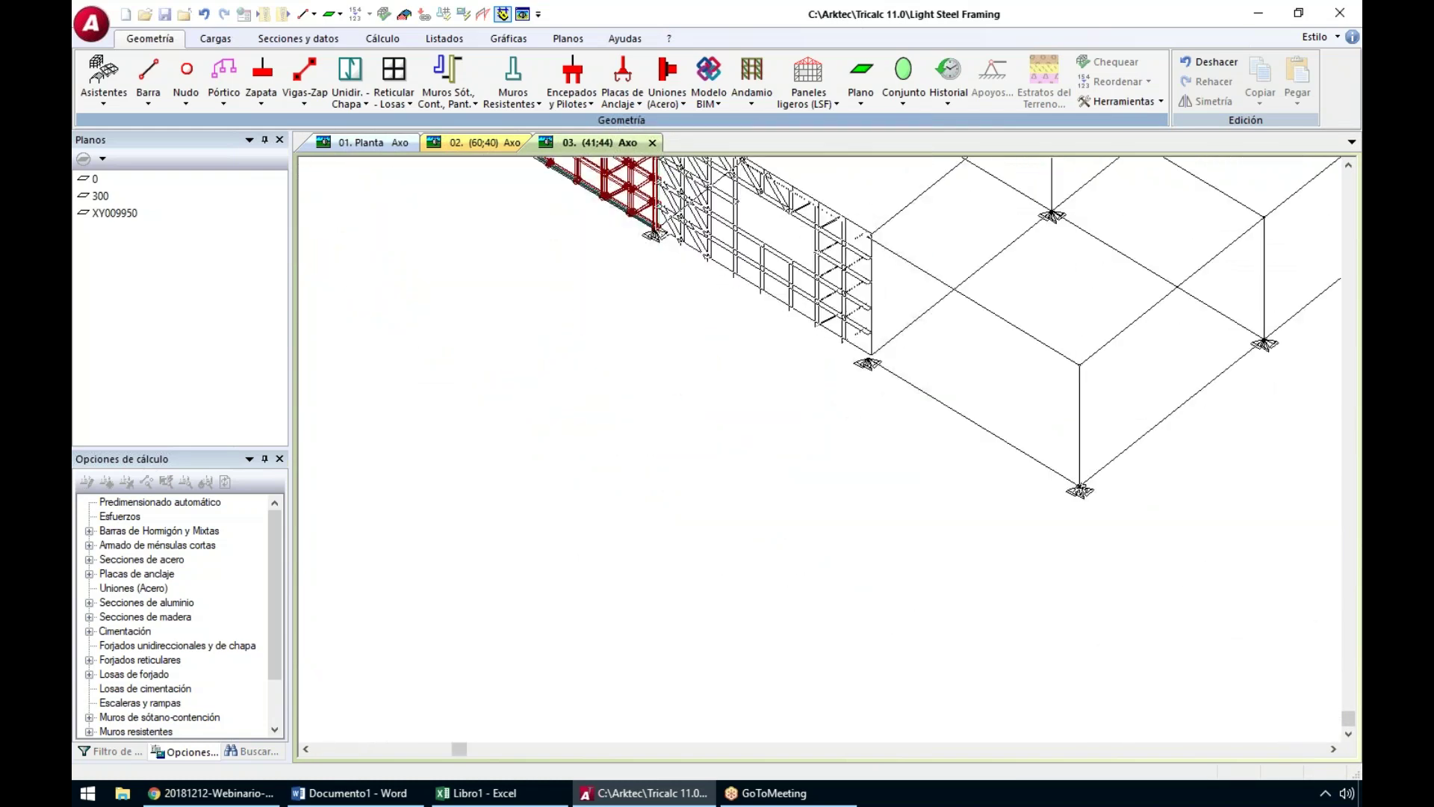
pyautogui.click(1078, 365)
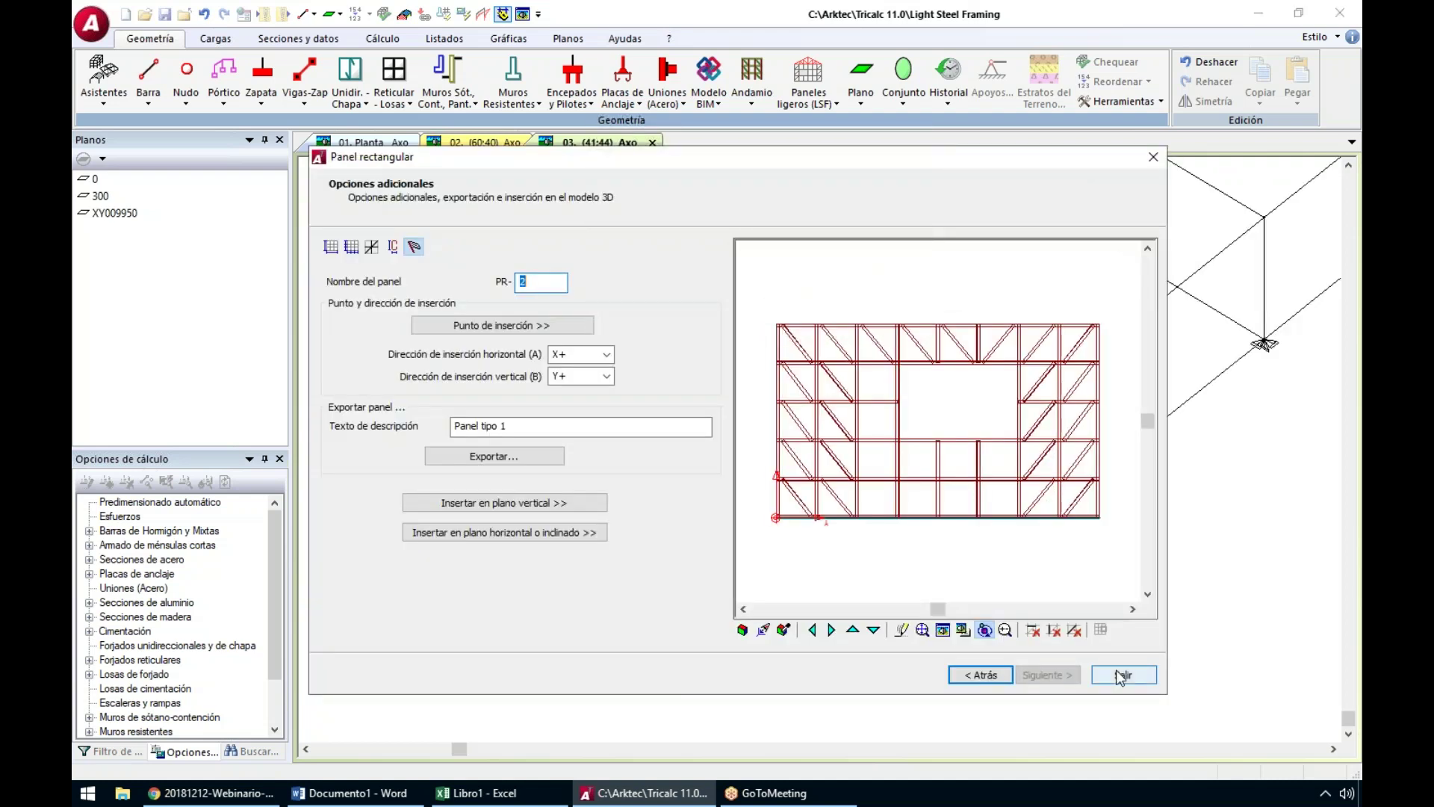
pyautogui.click(1123, 674)
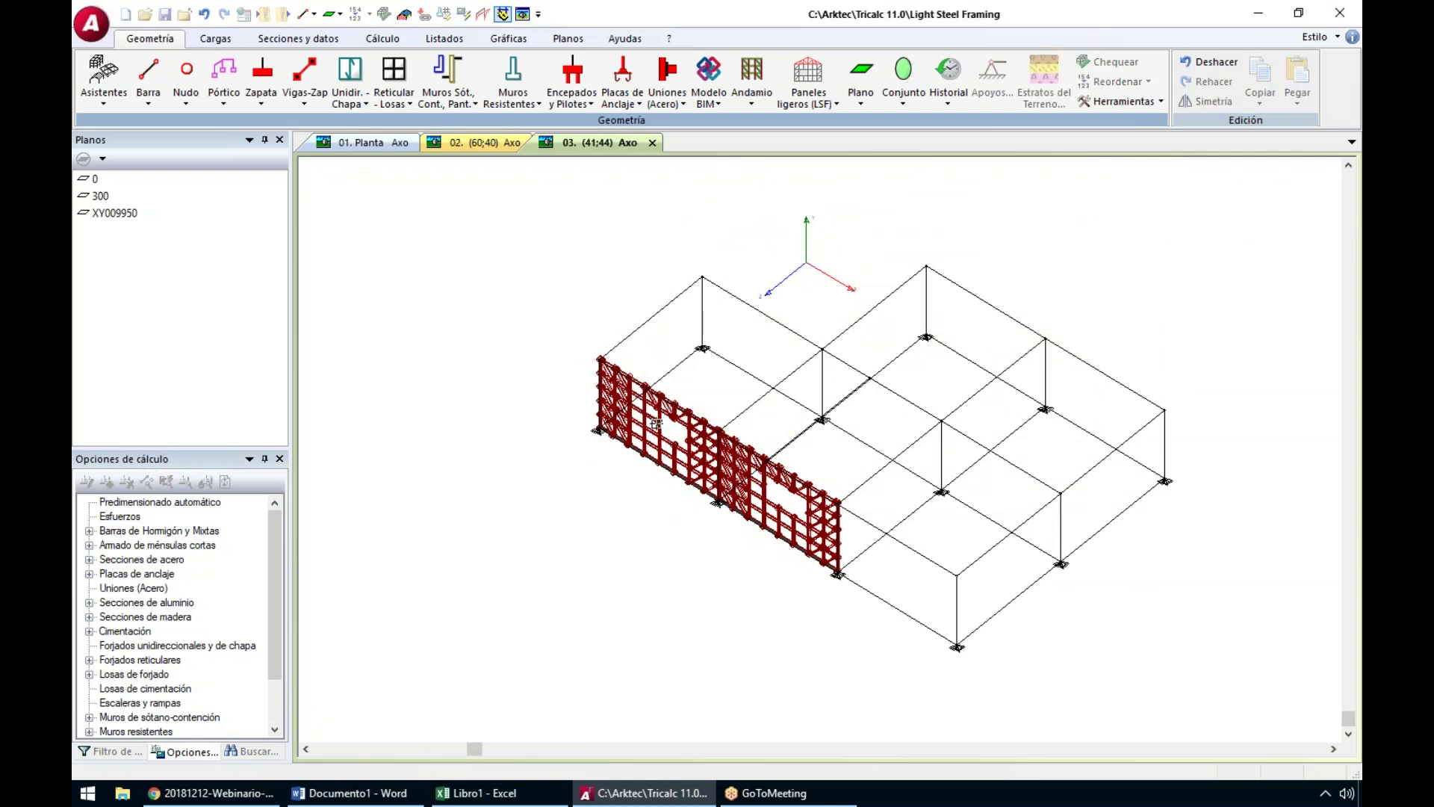
# Copy both front panels, using the base support at the outer end of the first panel as insertion point
pyautogui.click(656, 425)
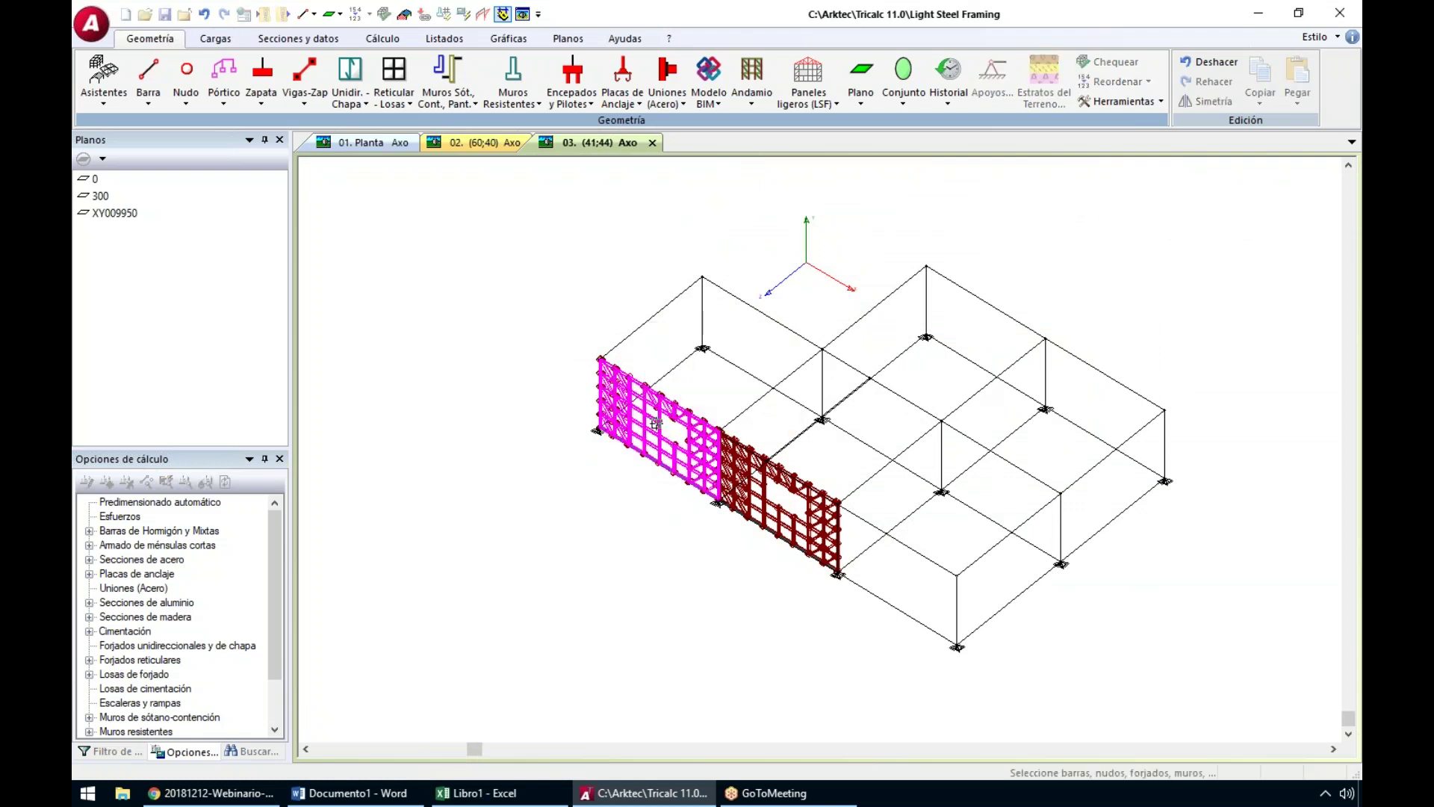
pyautogui.click(762, 492)
pyautogui.rightClick(655, 426)
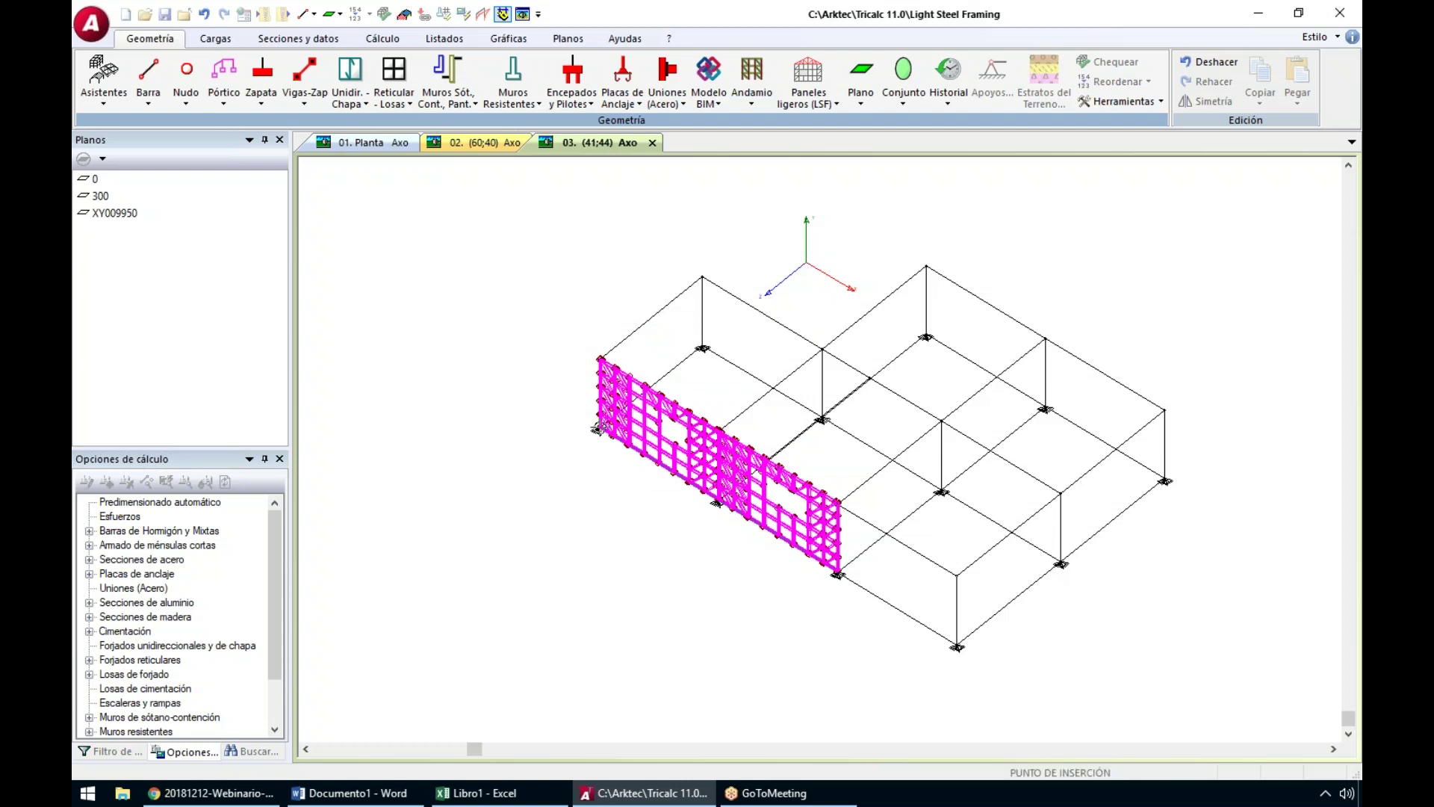
pyautogui.scroll(8, 598, 429)
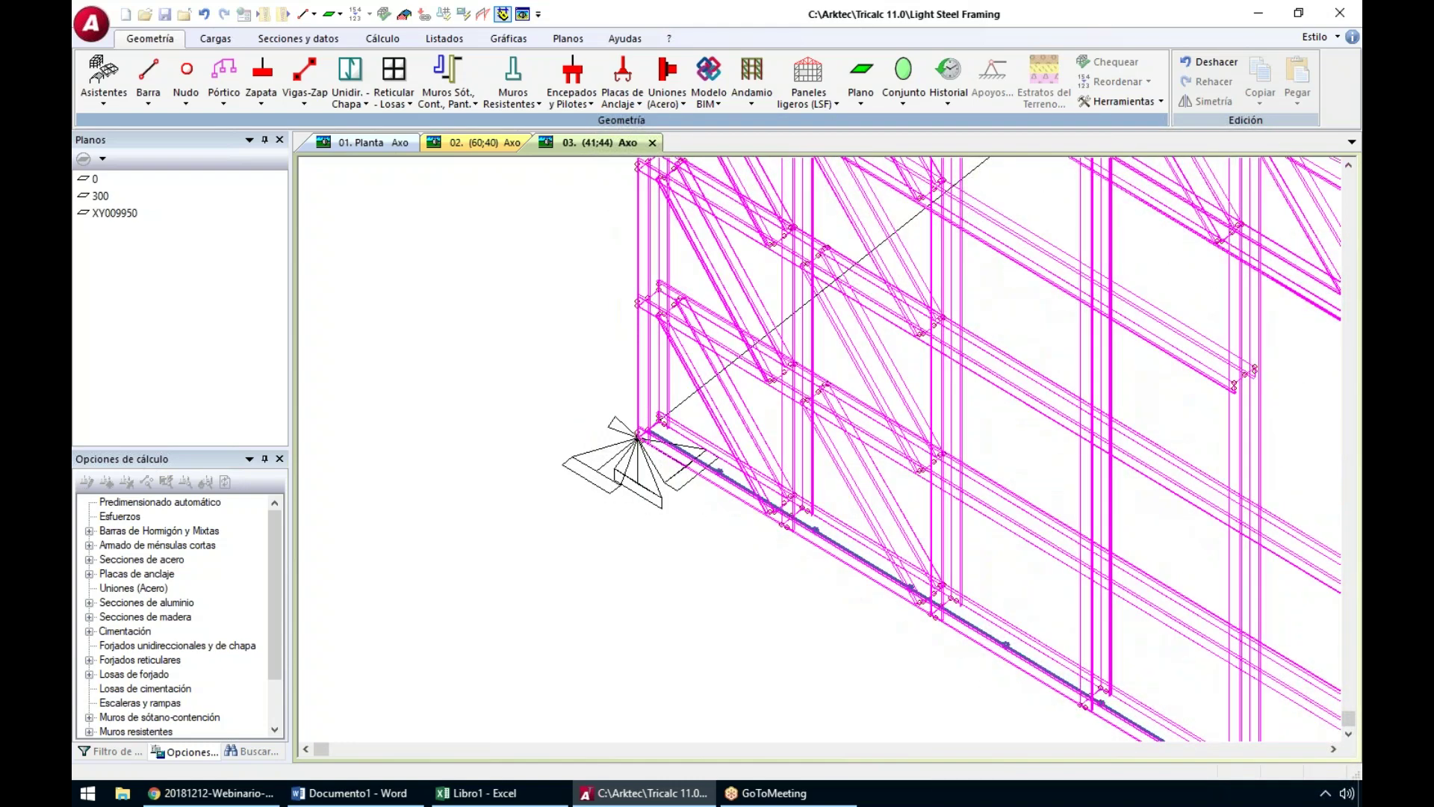
pyautogui.click(635, 439)
pyautogui.scroll(-3, 666, 481)
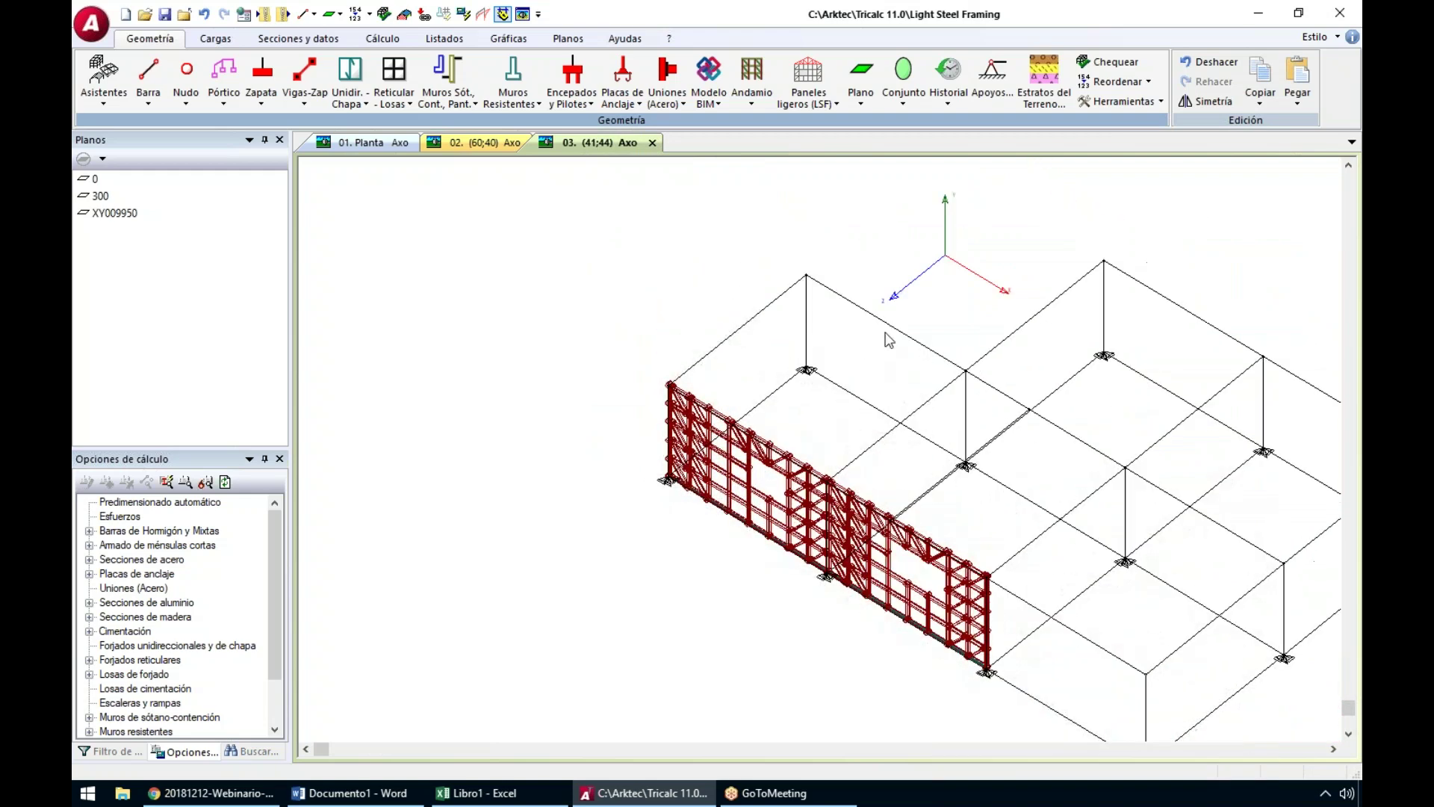
# Paste the two copied panels along the rear façade, starting at its corner base support
pyautogui.scroll(2, 885, 335)
pyautogui.scroll(2, 962, 356)
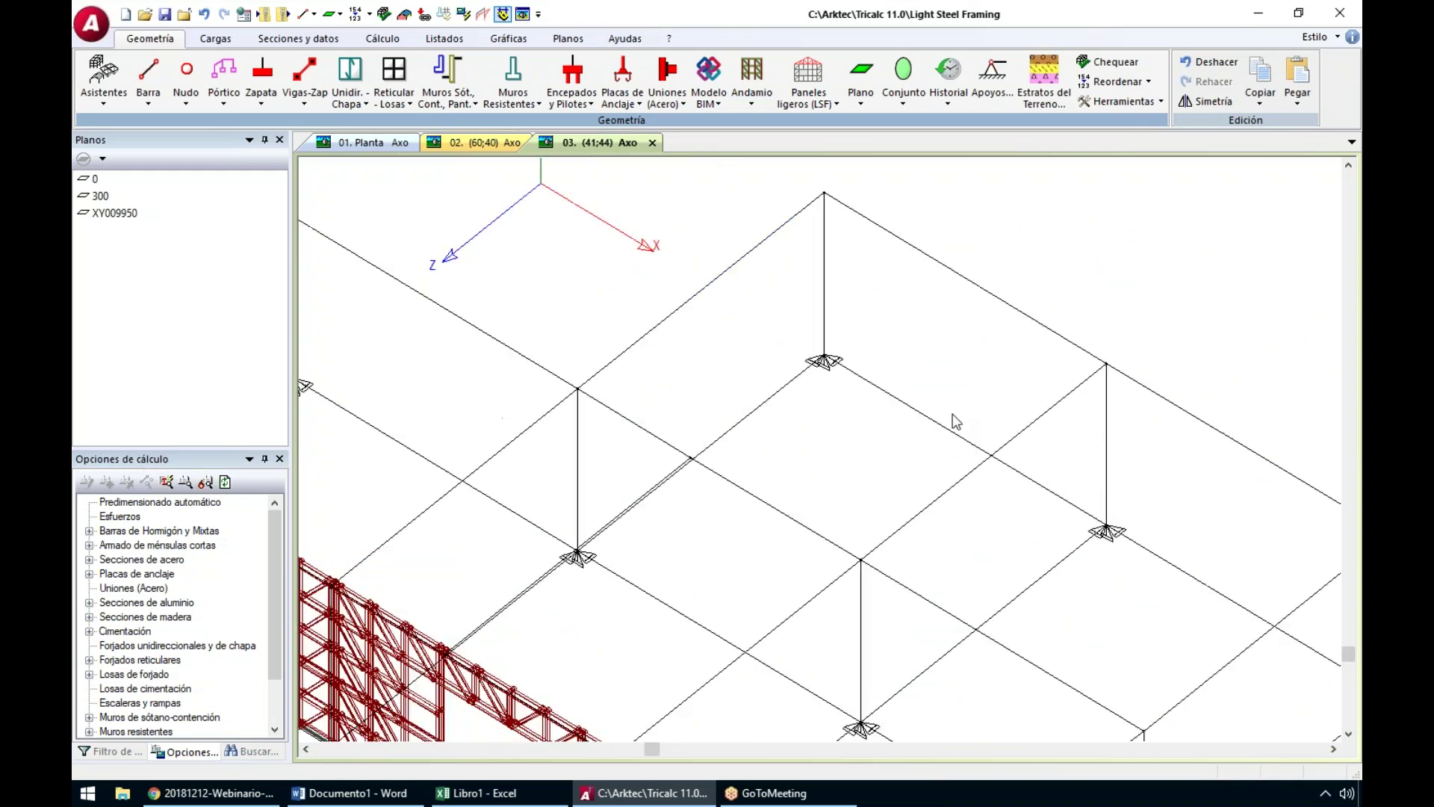
pyautogui.scroll(-2, 877, 344)
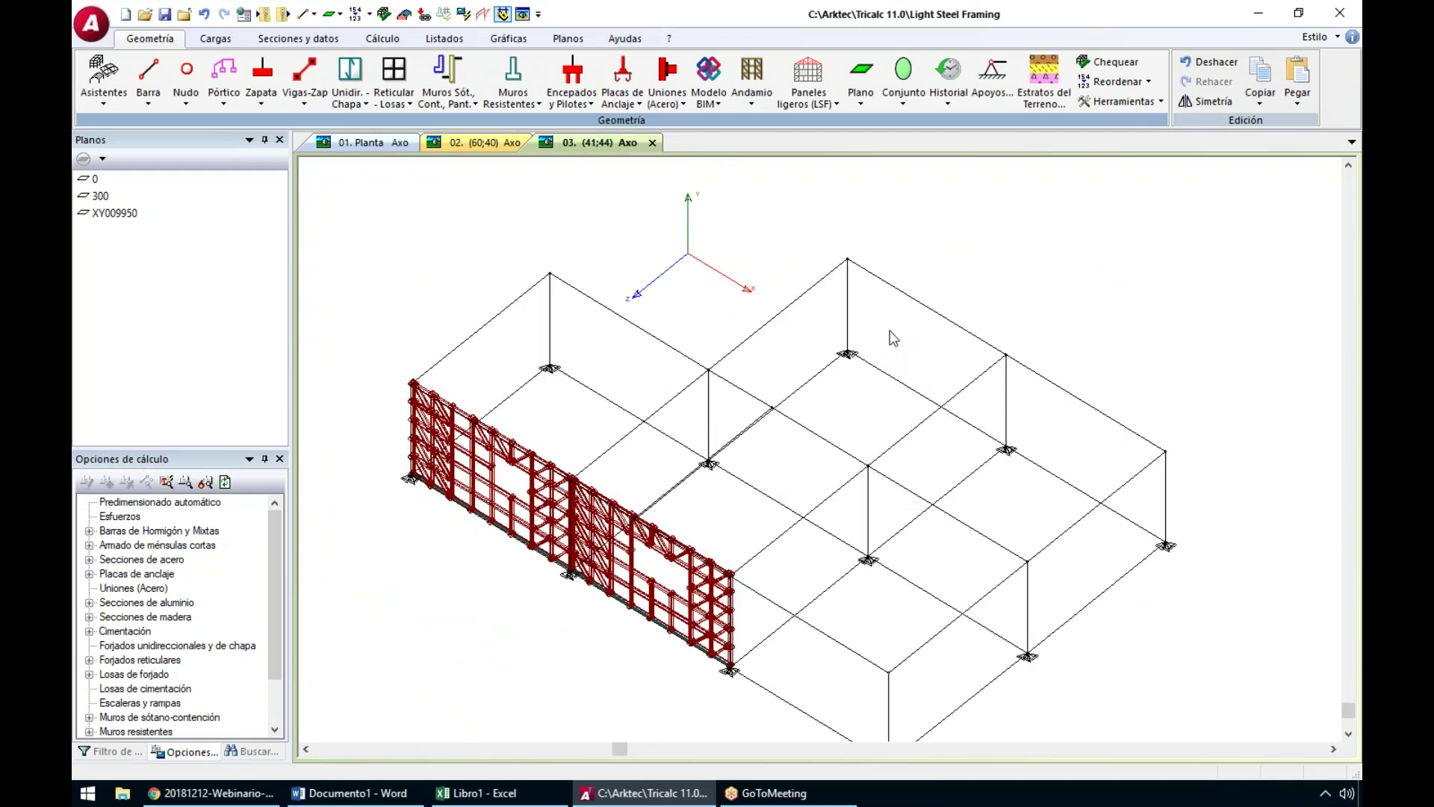
pyautogui.scroll(2, 889, 330)
pyautogui.hotkey('ctrl', 'v')
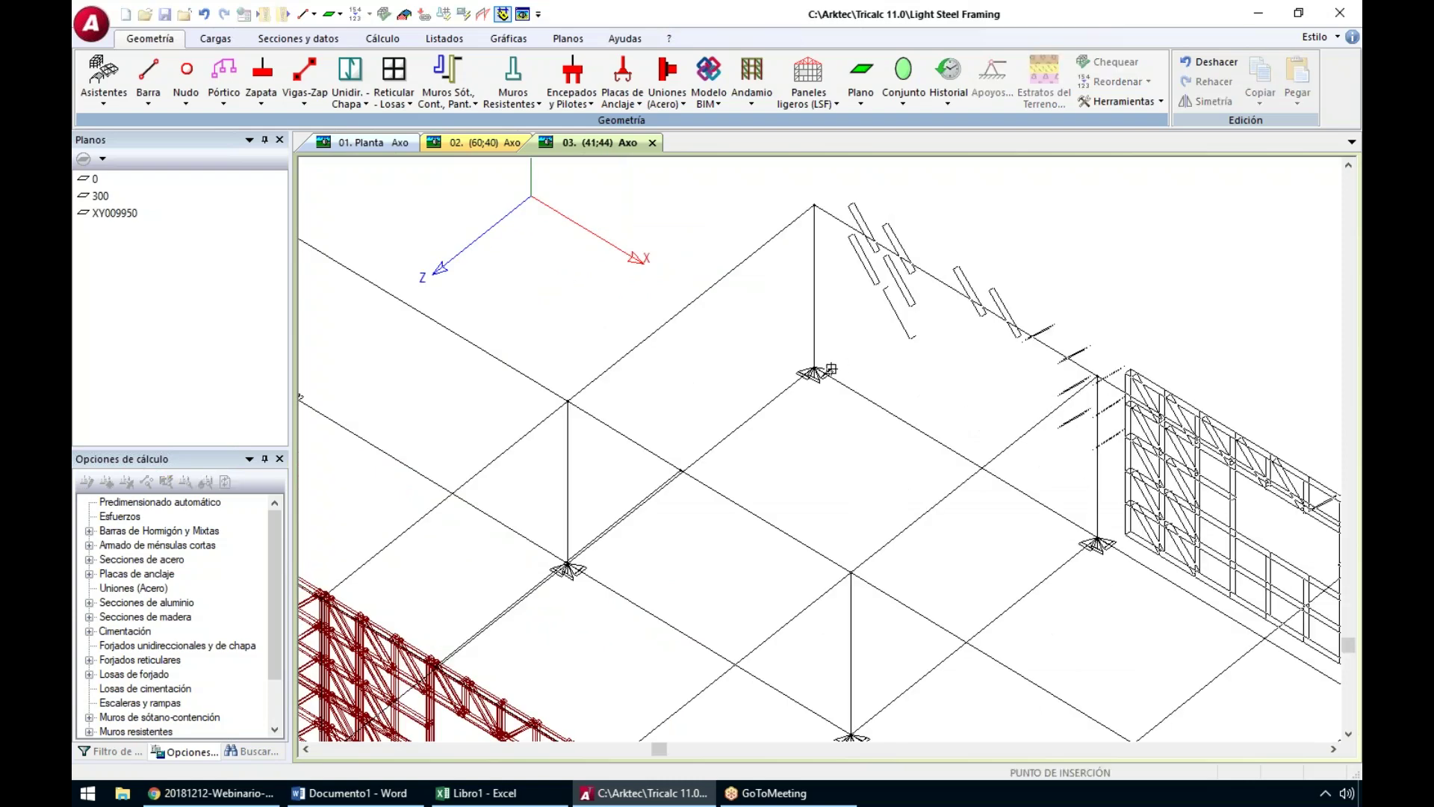
pyautogui.click(816, 372)
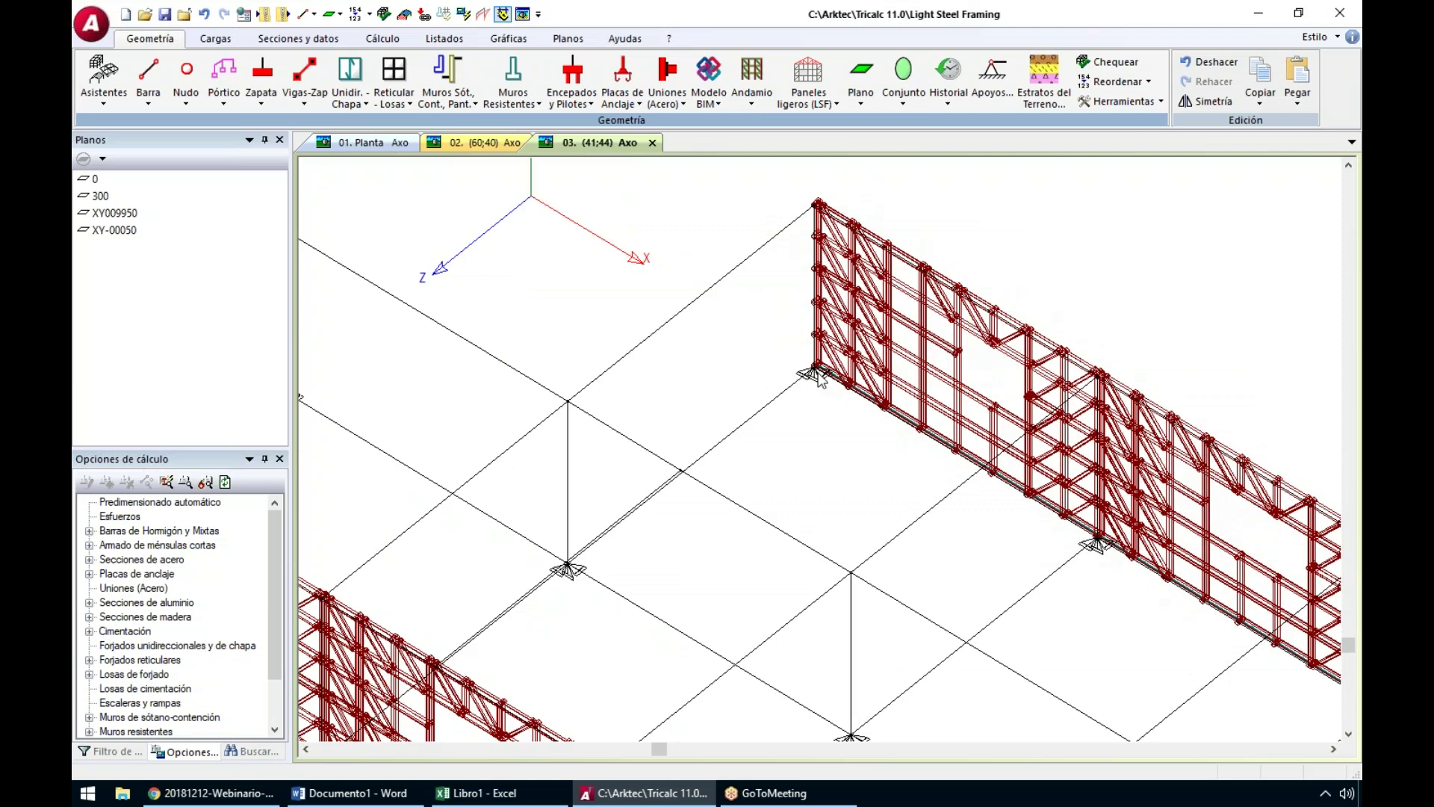
pyautogui.scroll(5, 820, 378)
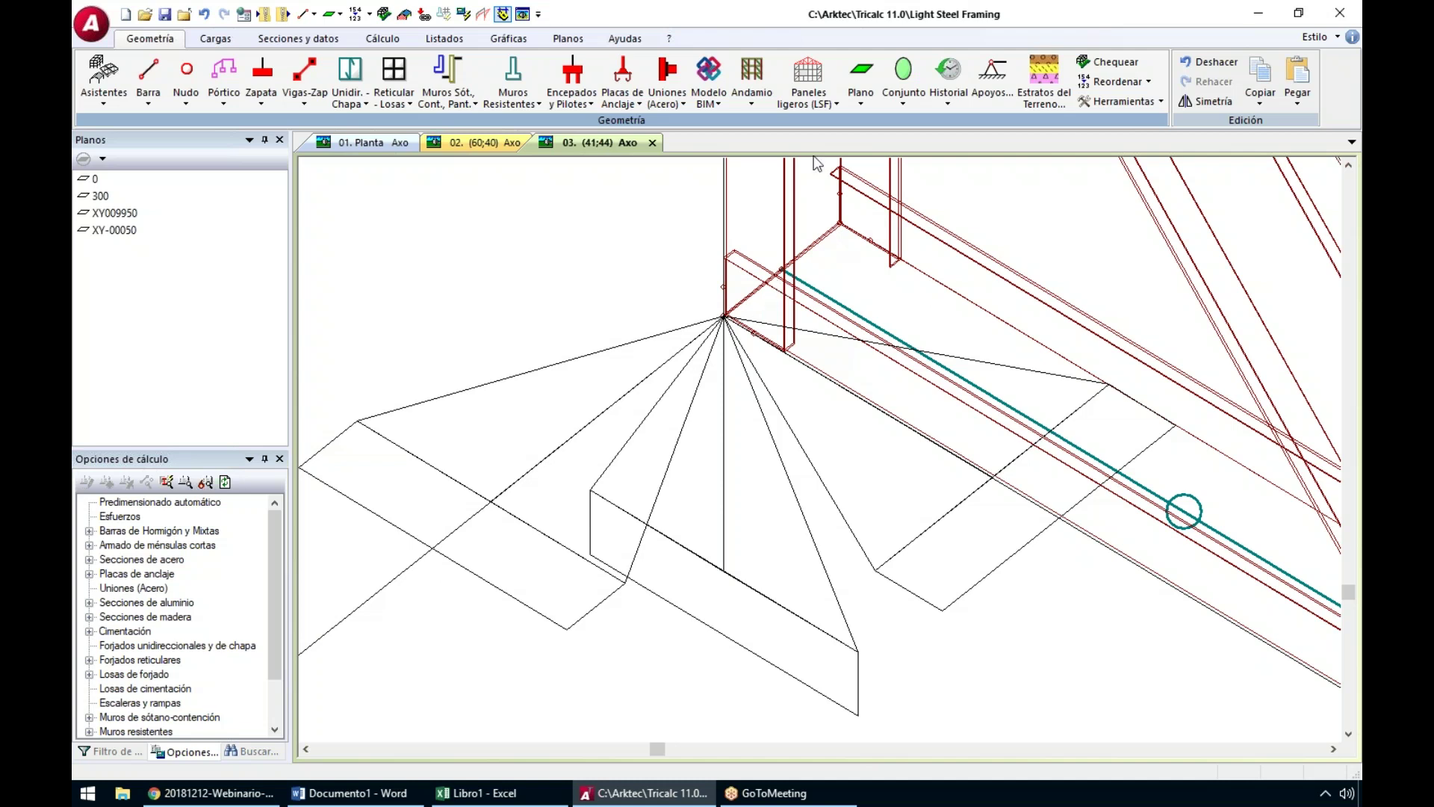
pyautogui.click(815, 101)
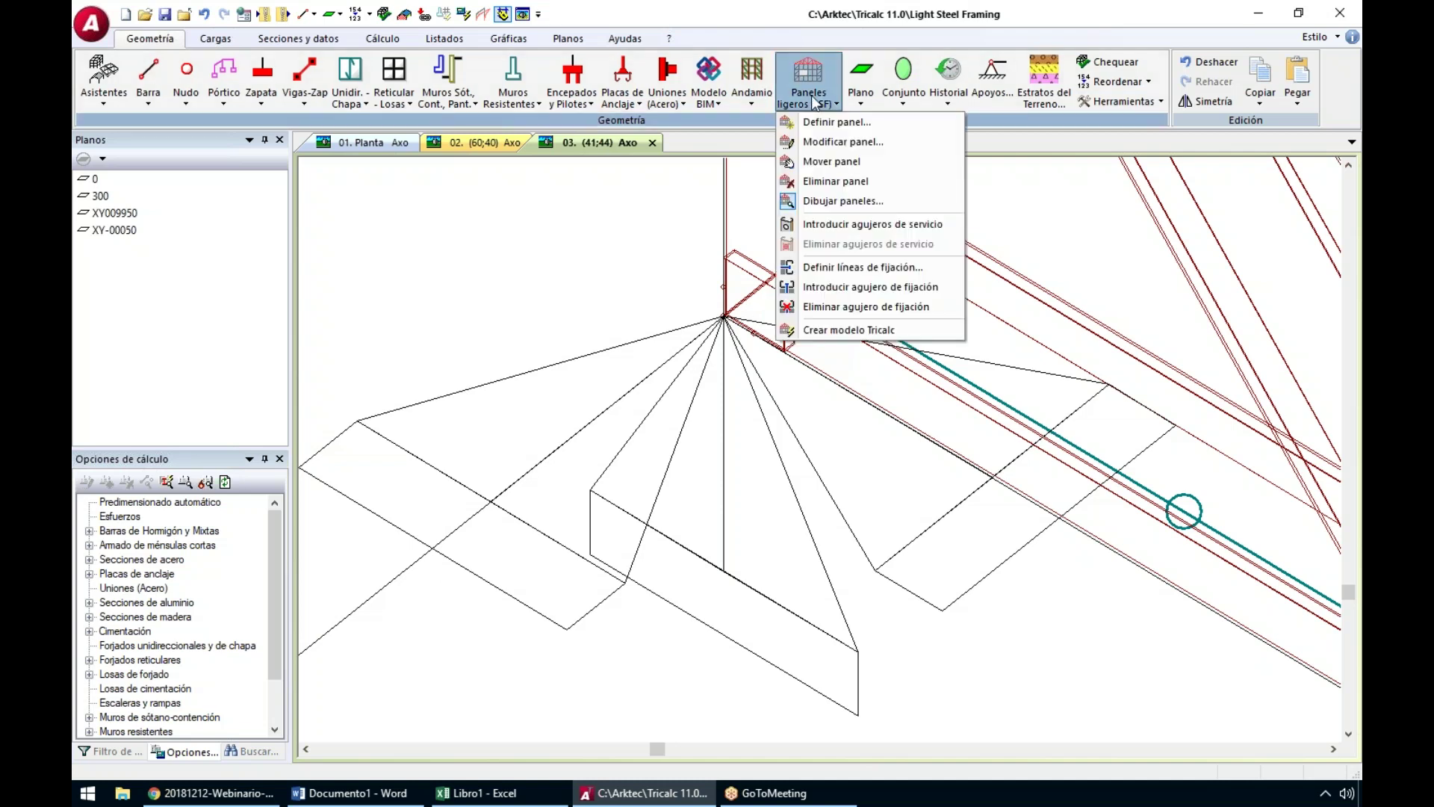
pyautogui.click(833, 161)
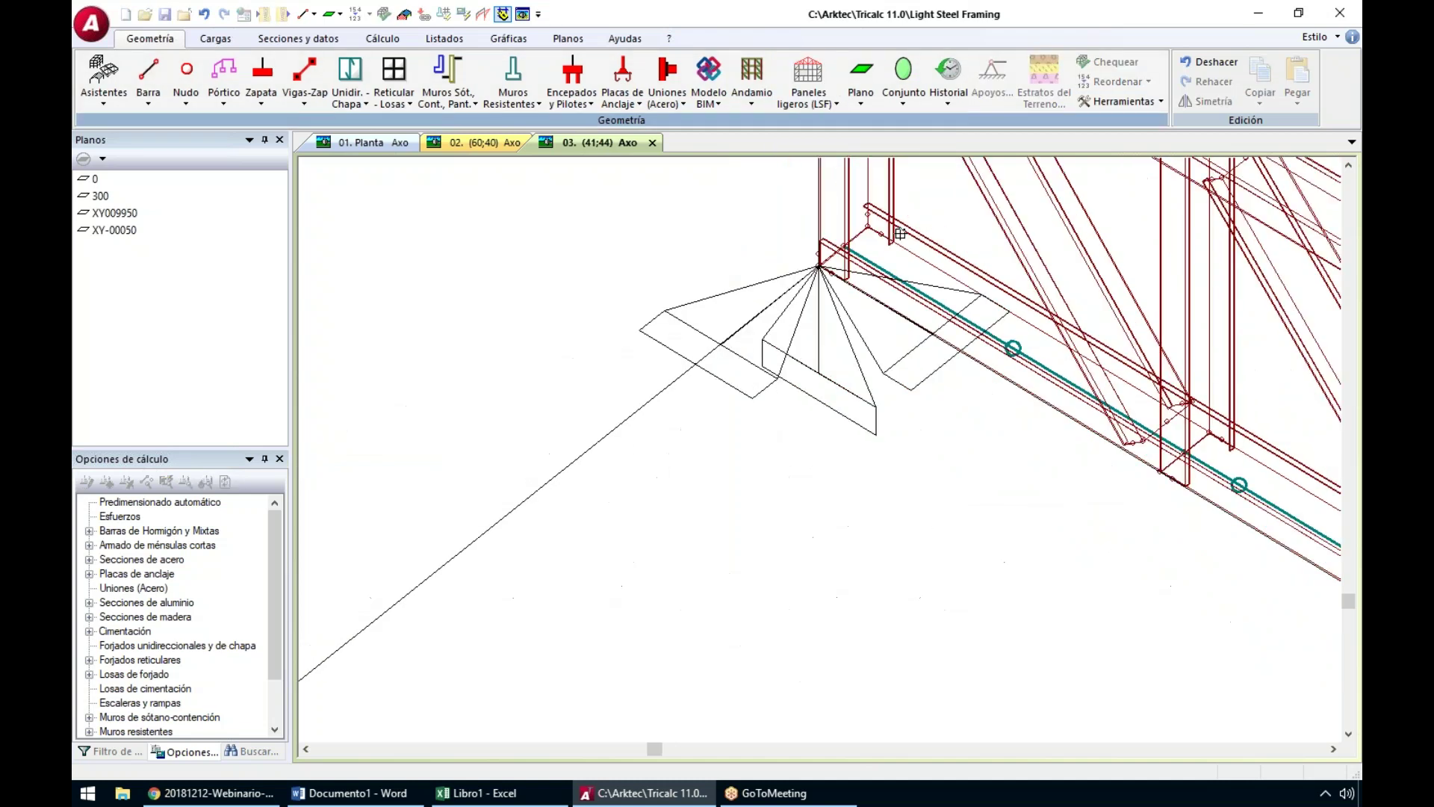
pyautogui.scroll(-3, 943, 303)
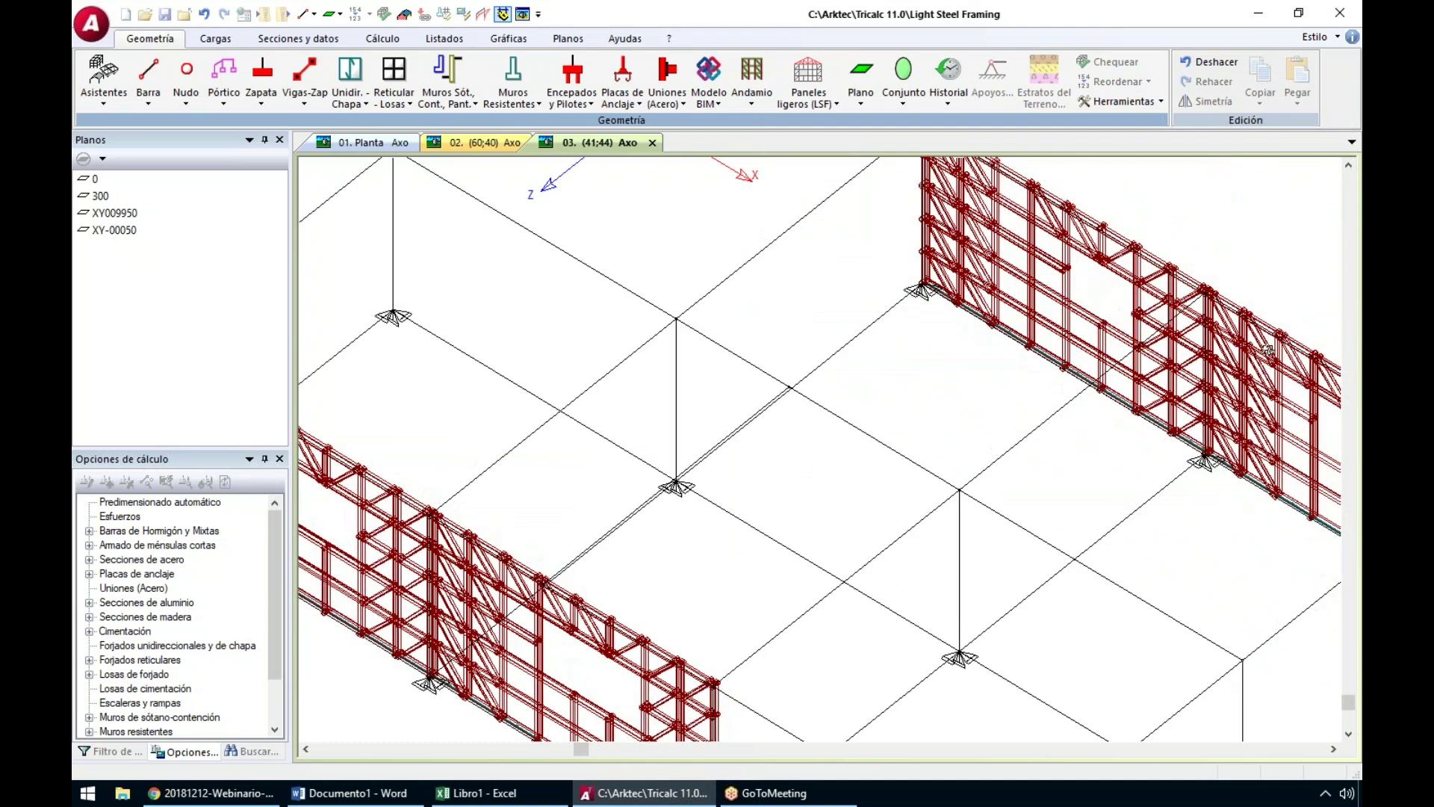
pyautogui.click(1270, 365)
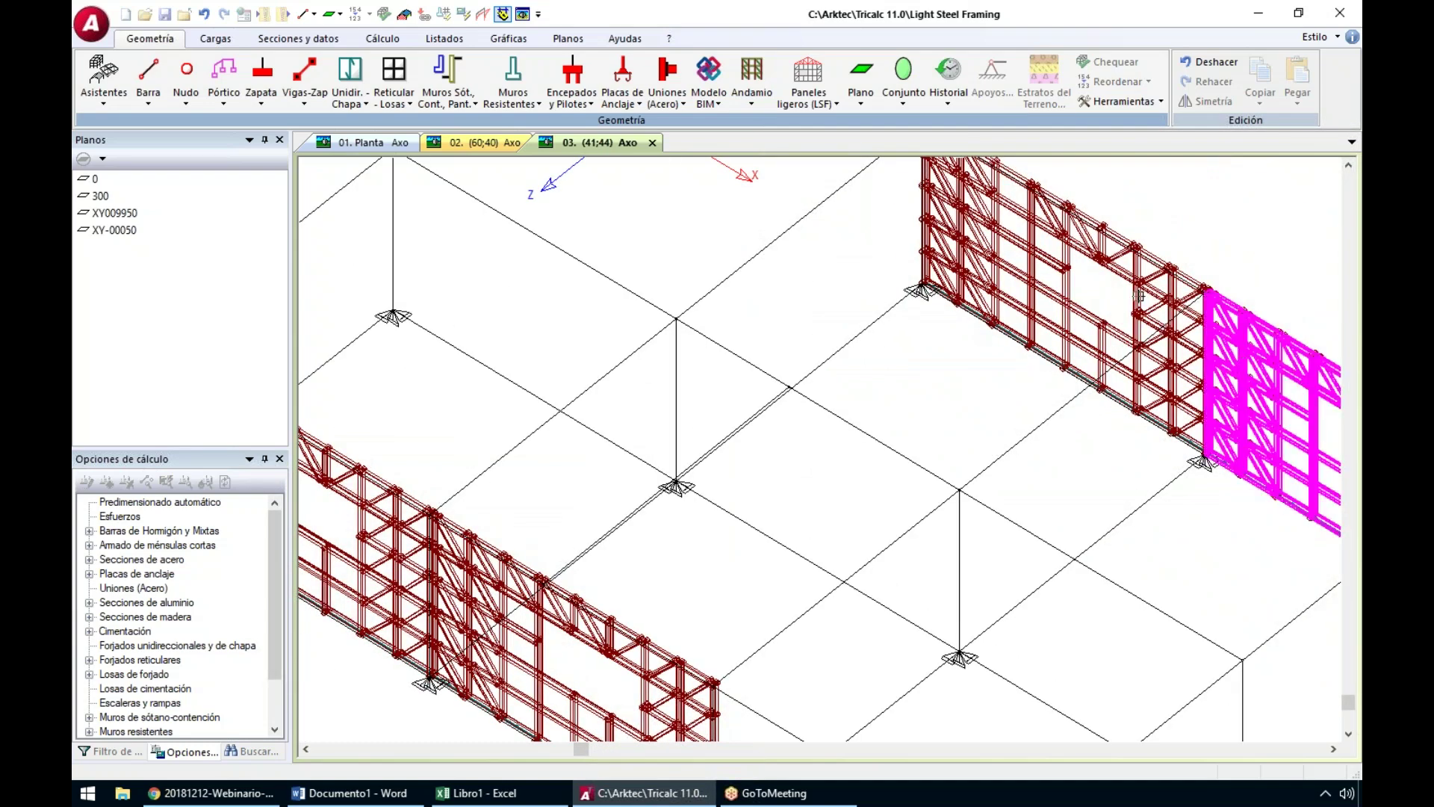
pyautogui.click(1127, 303)
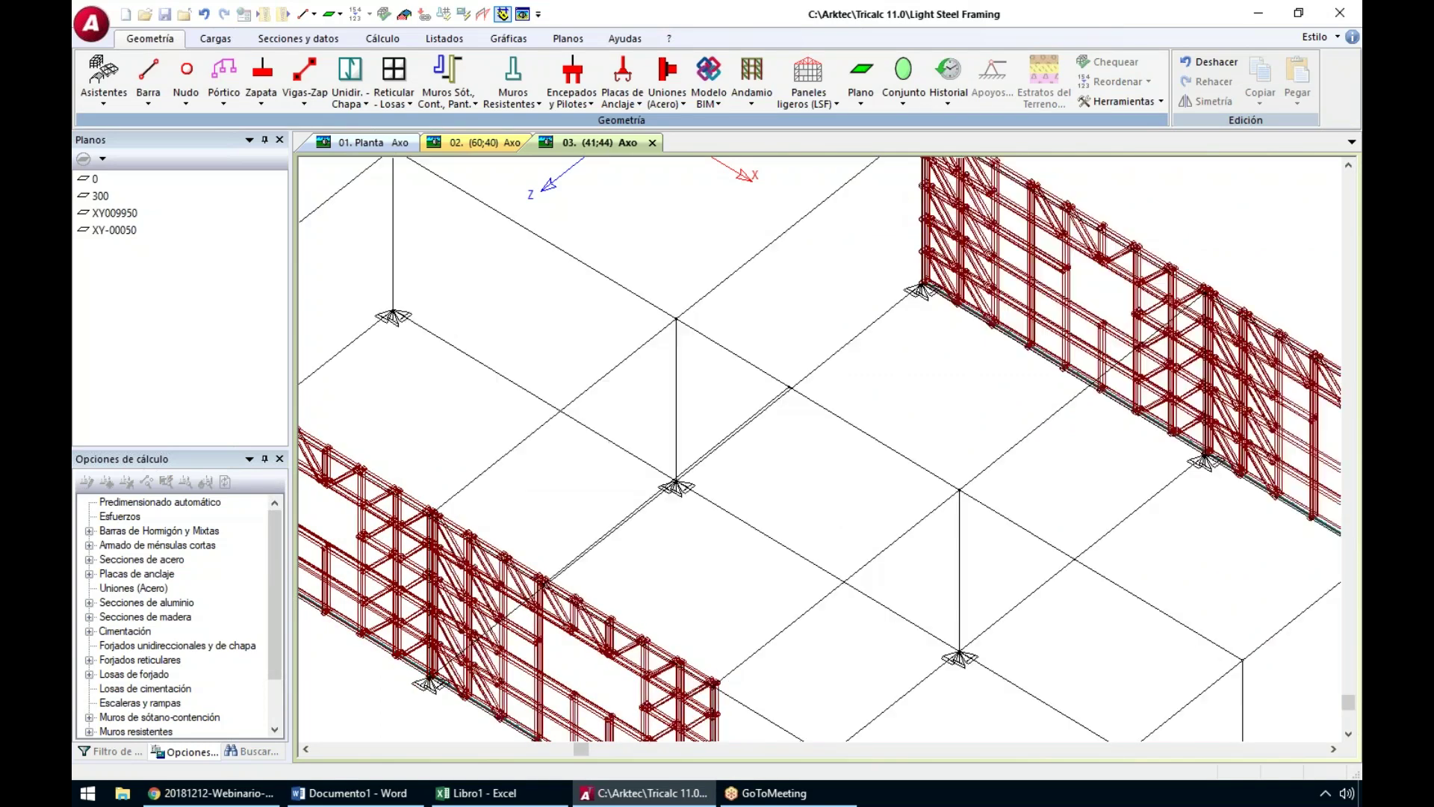
pyautogui.click(809, 94)
pyautogui.click(833, 162)
pyautogui.scroll(6, 924, 305)
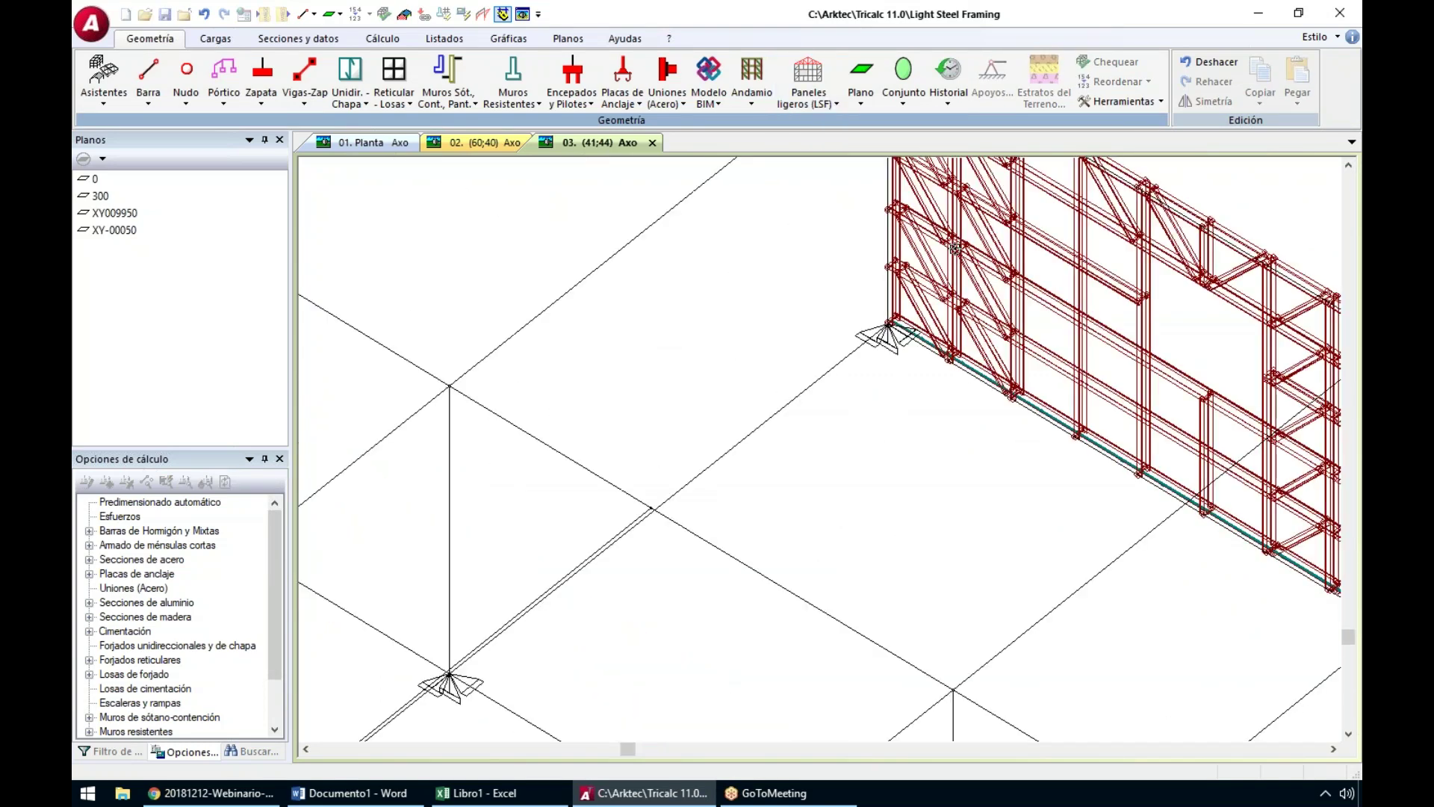
pyautogui.press('Escape')
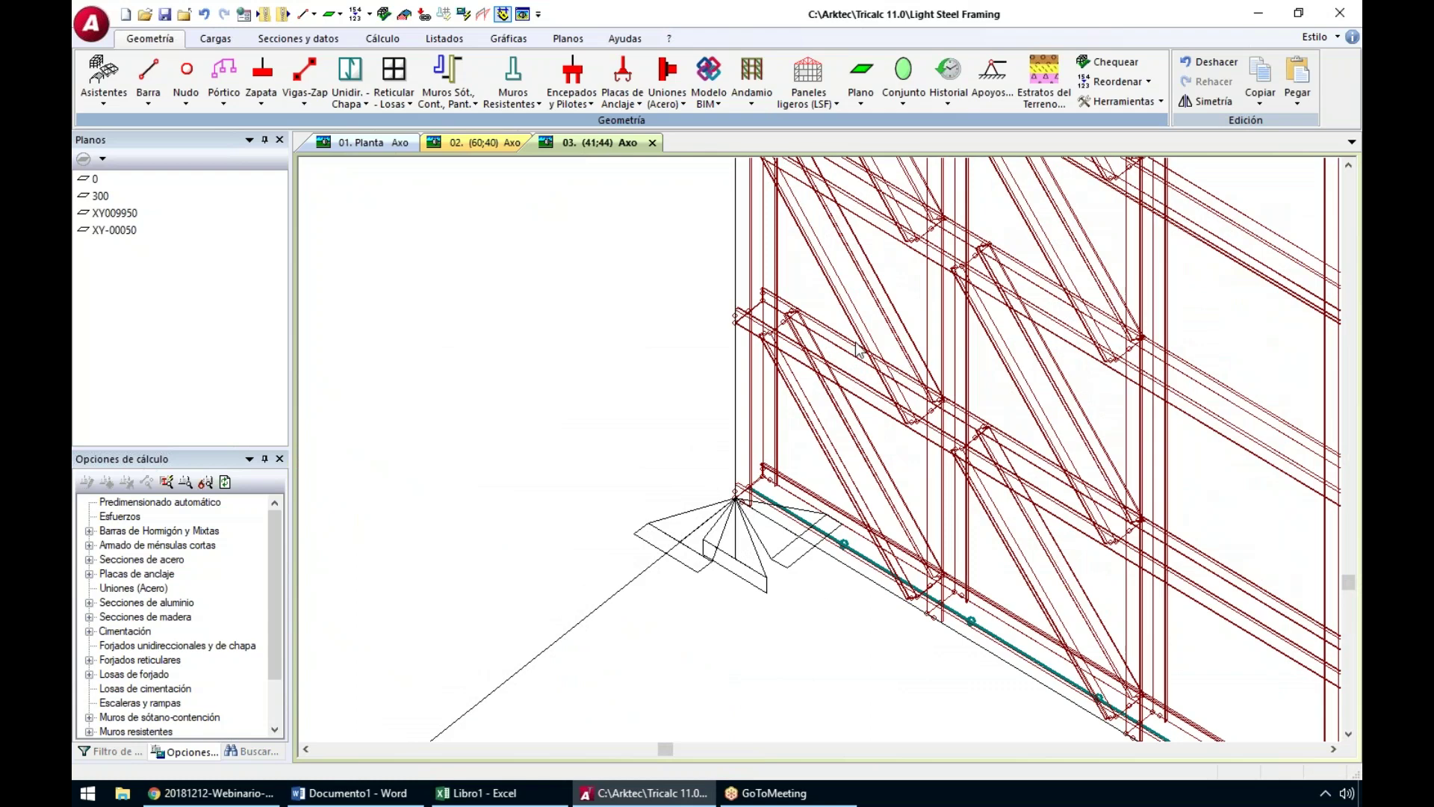
# Move the rear façade's first panel to the inner side of the frame line, using its corner base support as reference
pyautogui.click(793, 84)
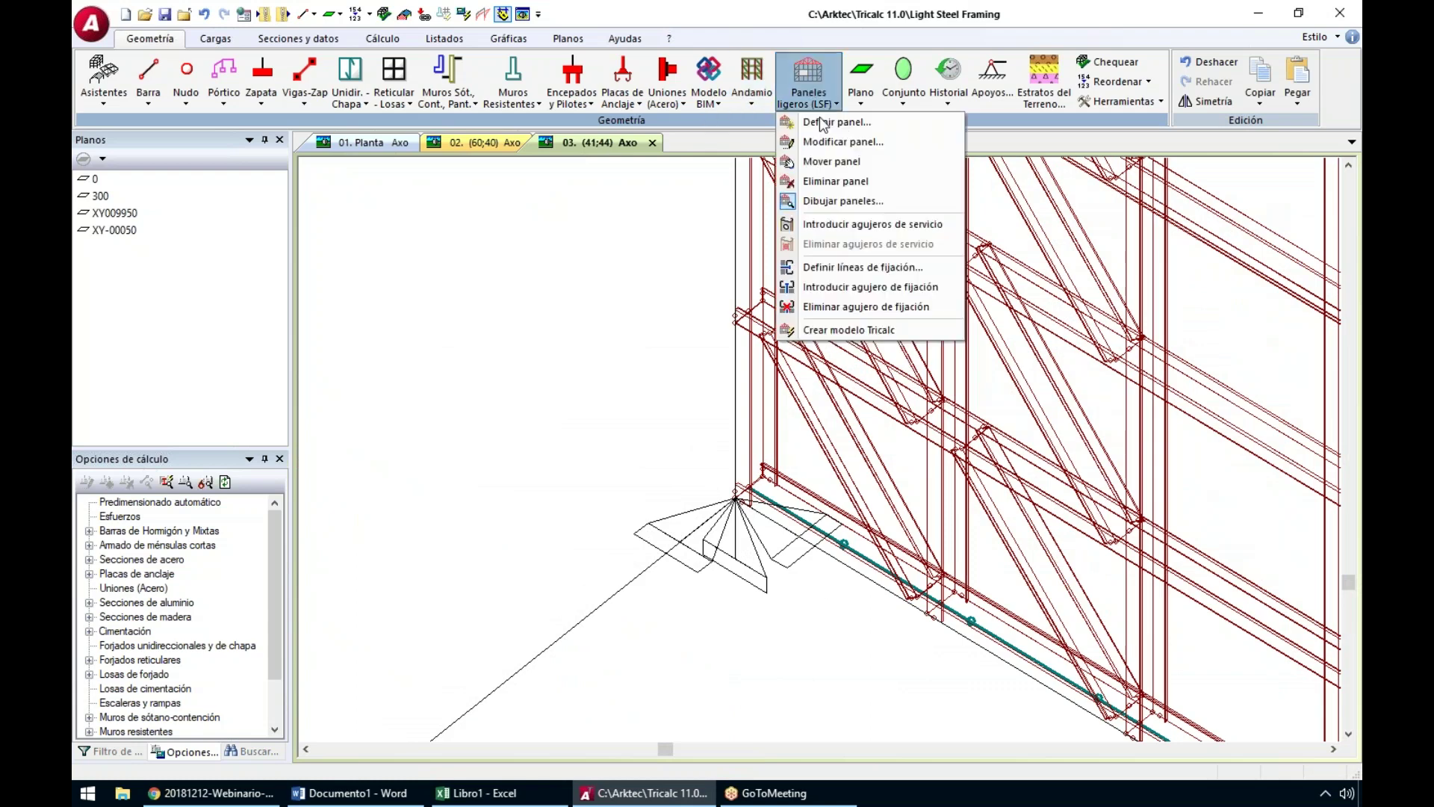
pyautogui.click(830, 164)
pyautogui.click(822, 260)
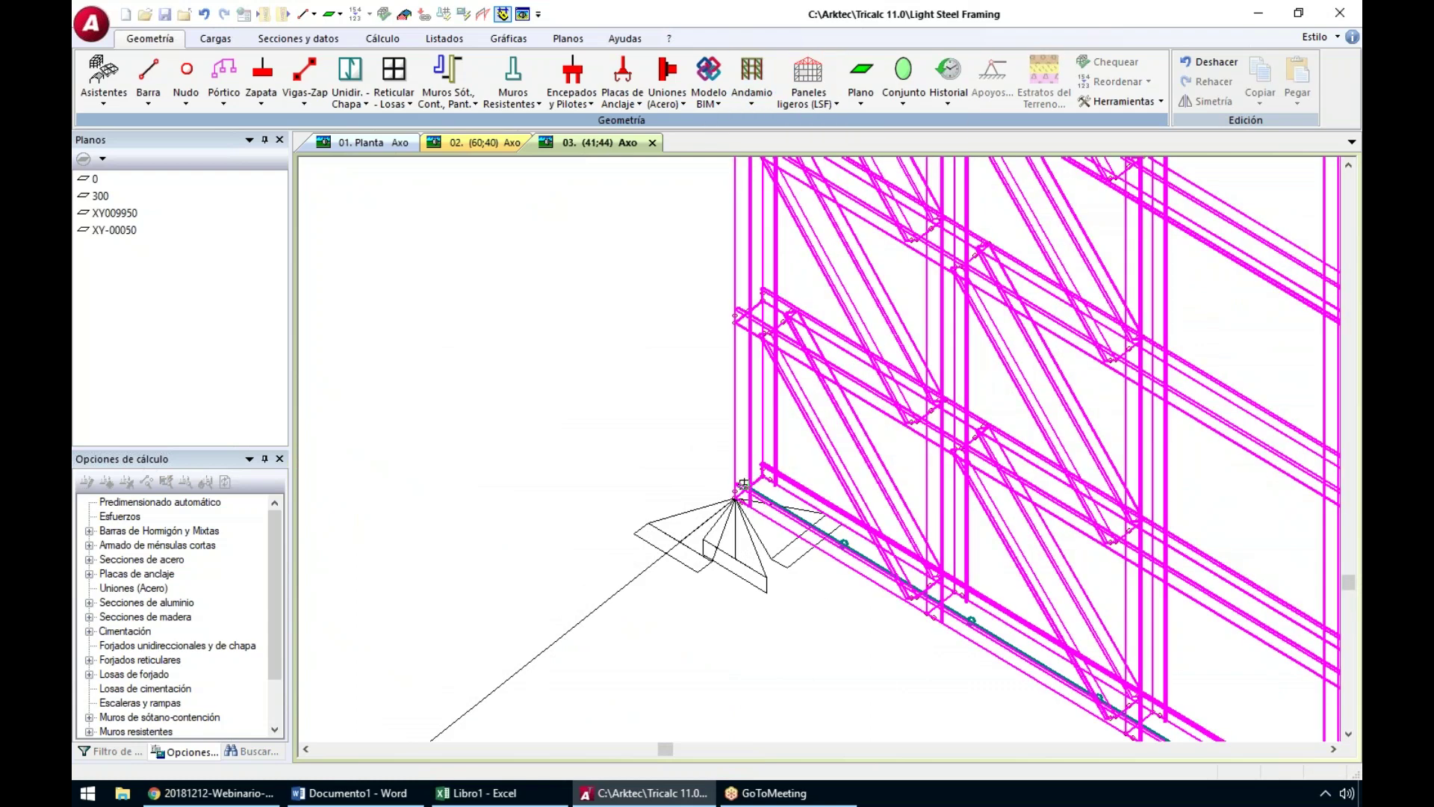
pyautogui.scroll(3, 742, 501)
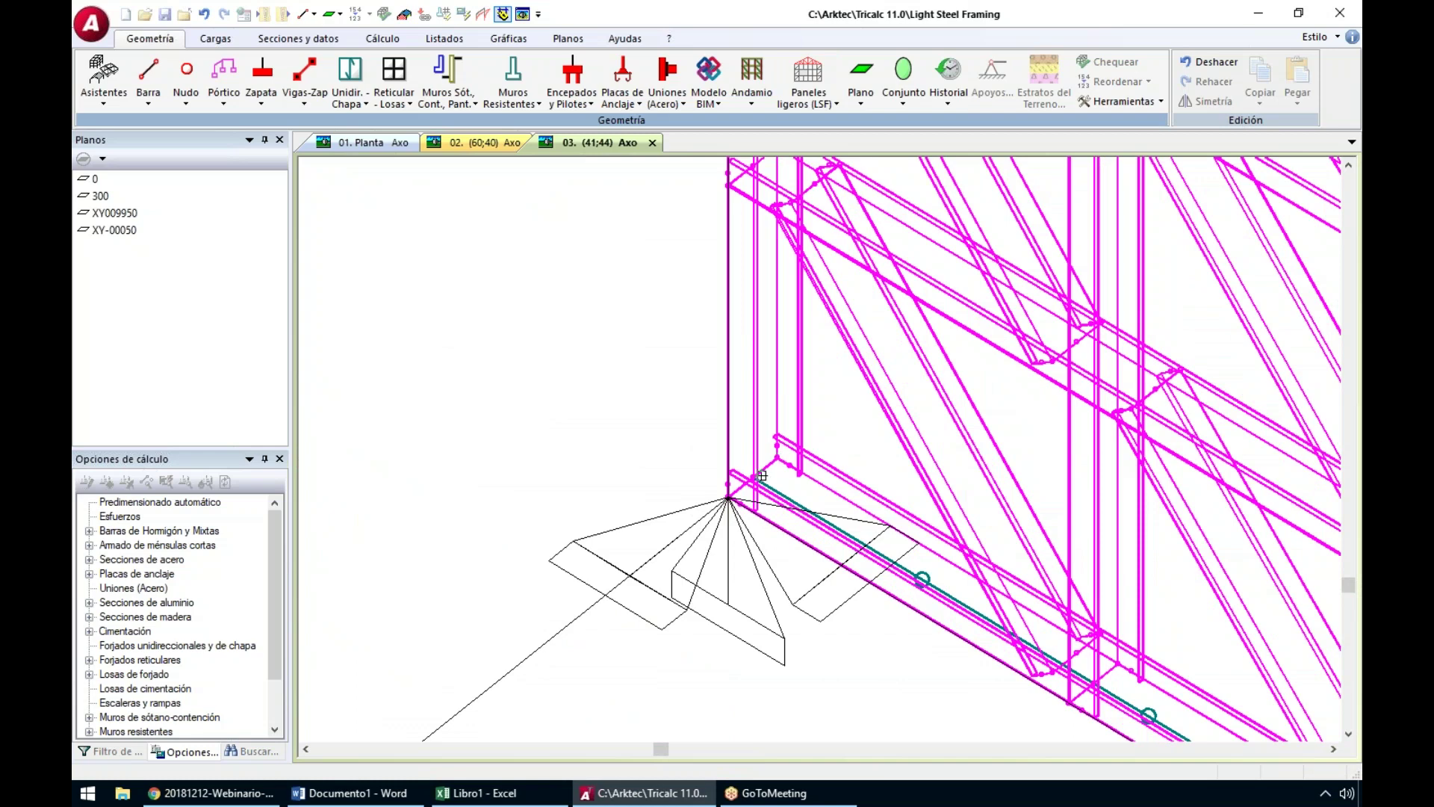
pyautogui.click(728, 497)
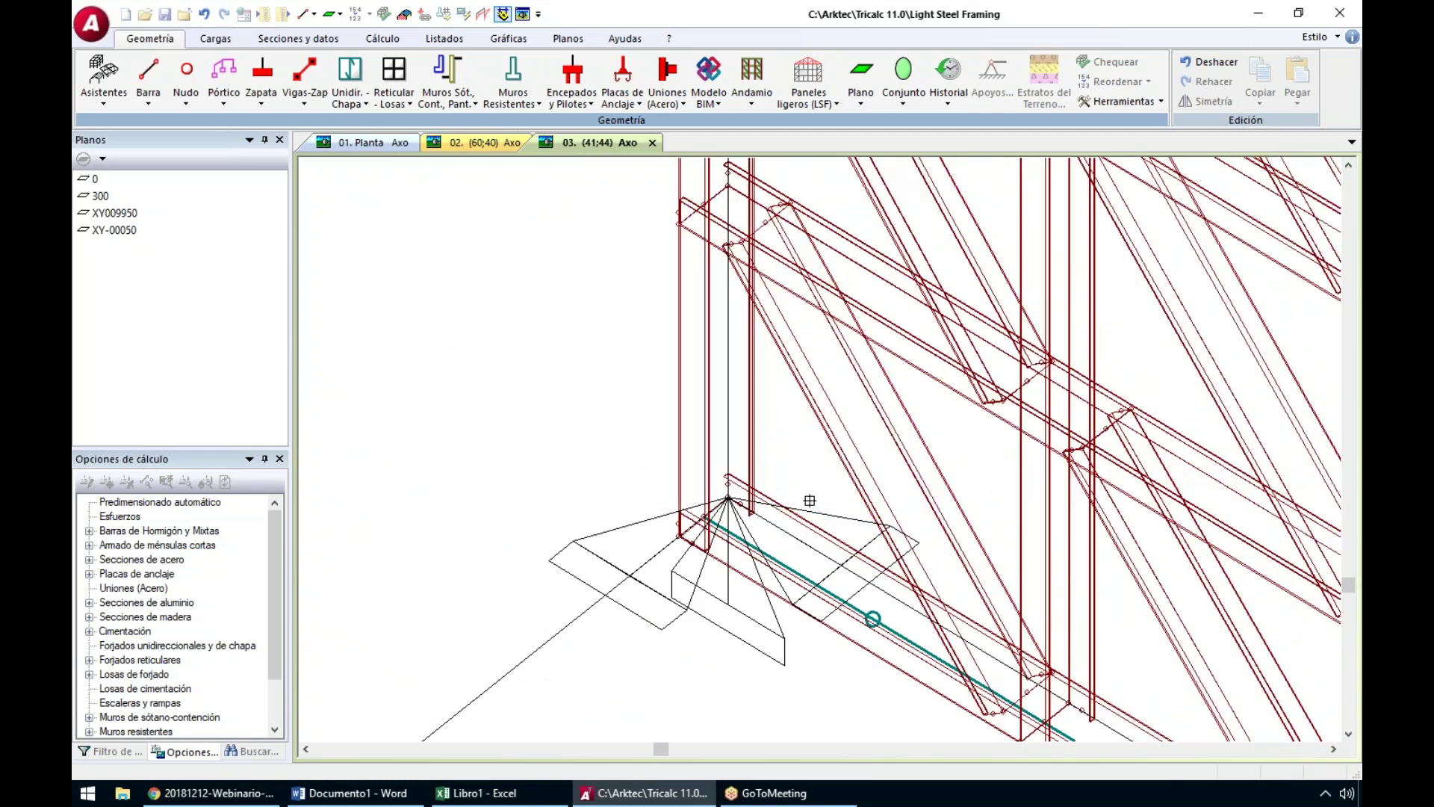
# Move the rear façade's second panel to the inner side of the frame line, using the top node at the joint with the first panel
pyautogui.scroll(-4, 839, 442)
pyautogui.moveTo(1225, 480); pyautogui.dragTo(1054, 430, button='middle')
pyautogui.scroll(5, 948, 334)
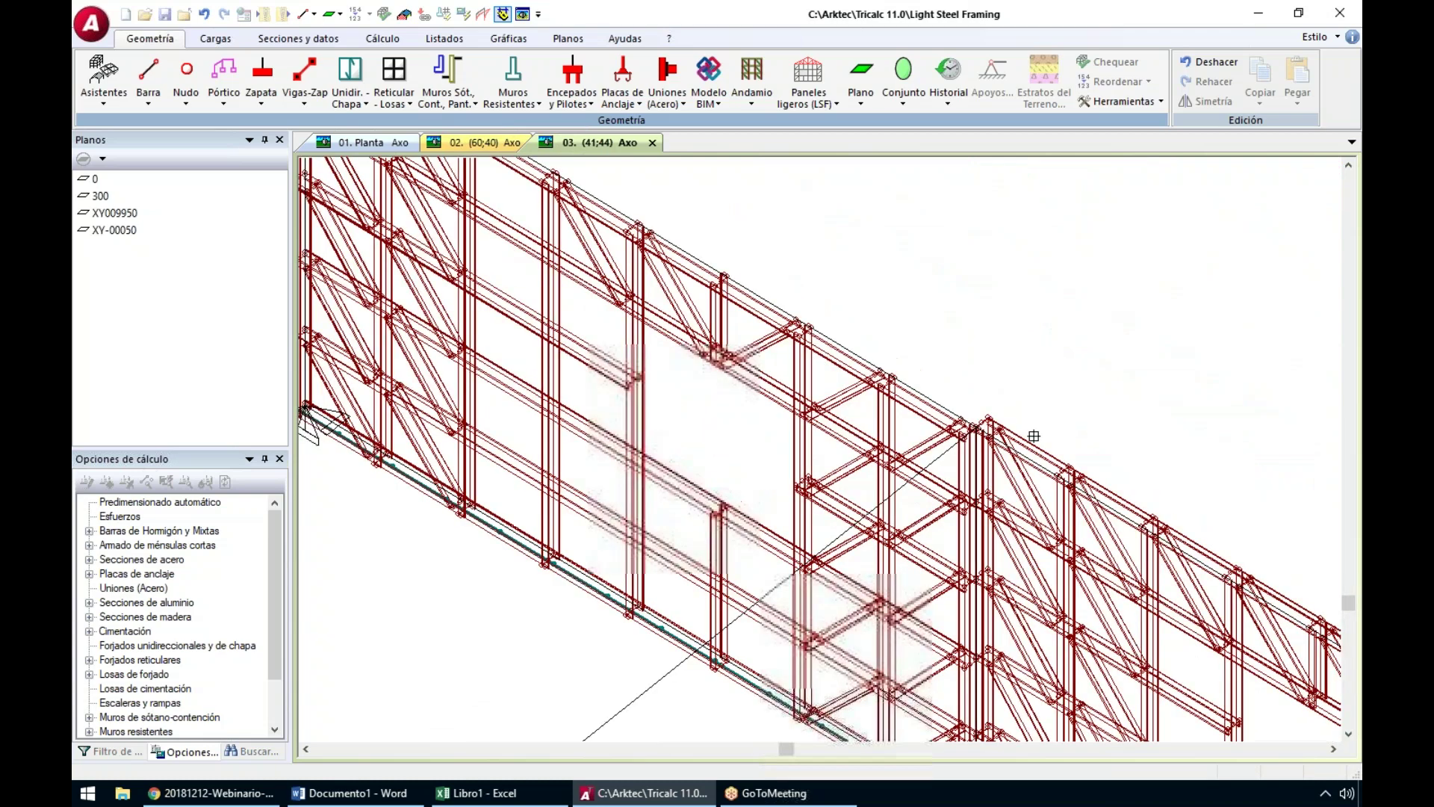
pyautogui.click(832, 98)
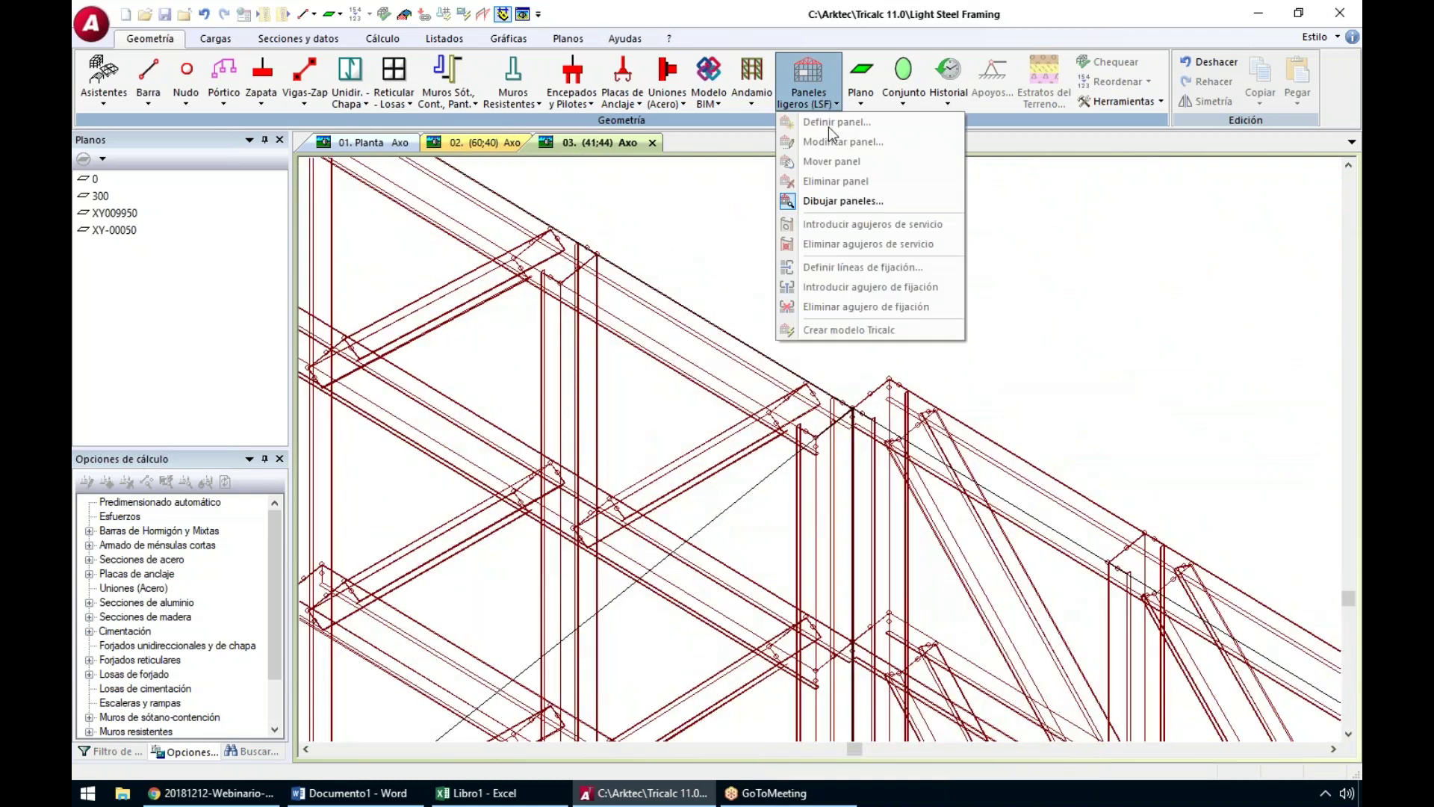
pyautogui.click(1045, 213)
pyautogui.click(799, 99)
pyautogui.click(825, 164)
pyautogui.click(924, 397)
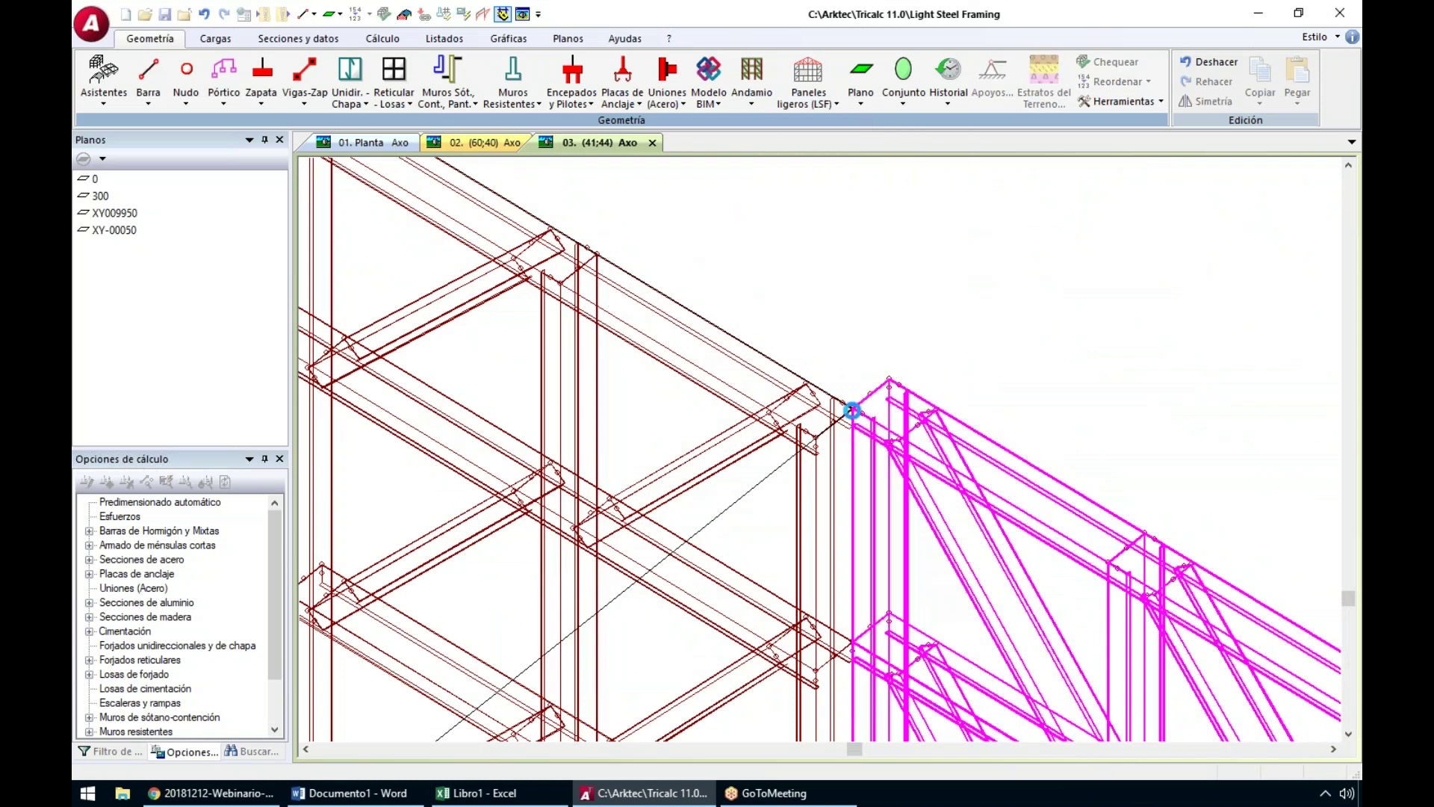
pyautogui.click(852, 410)
pyautogui.scroll(2, 792, 448)
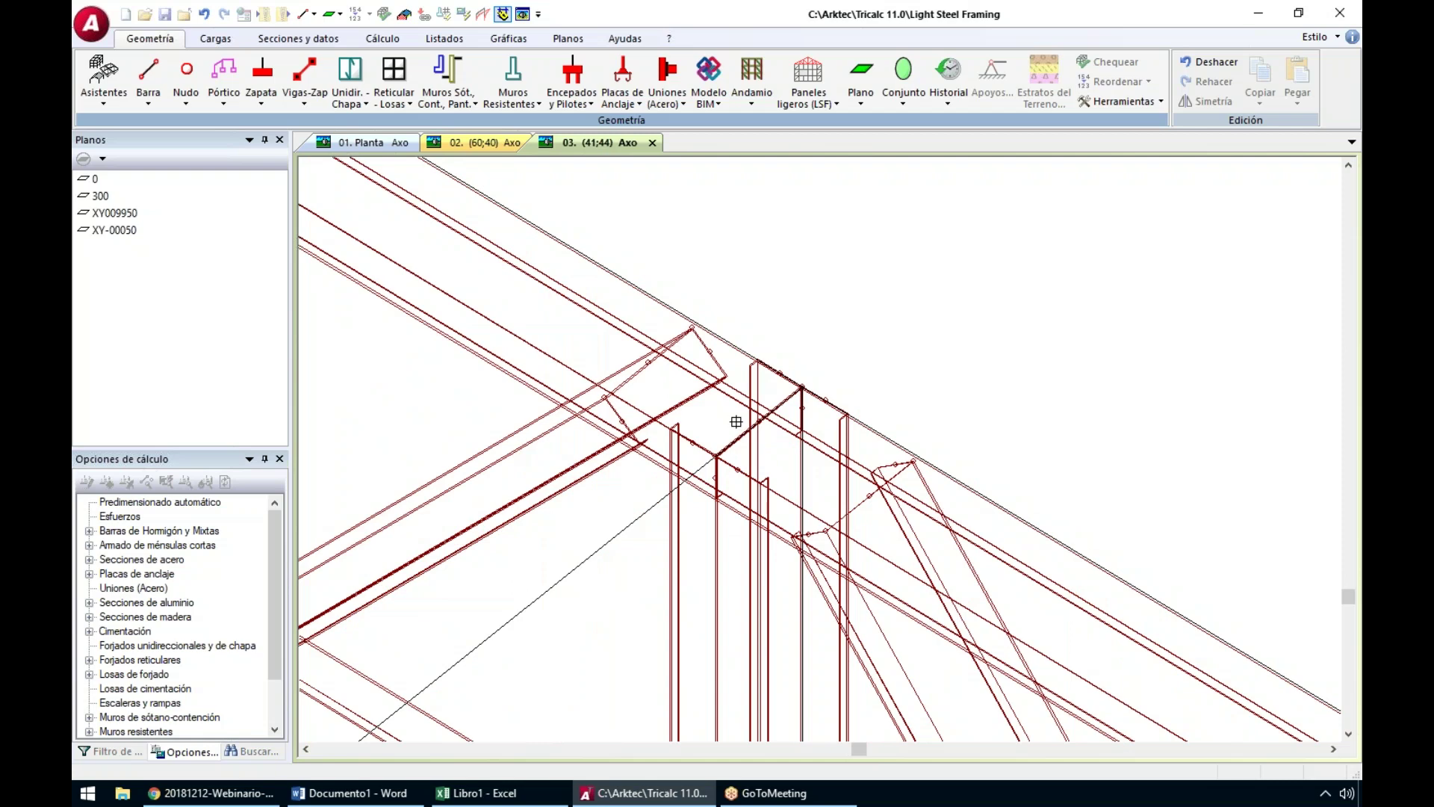
pyautogui.scroll(2, 736, 422)
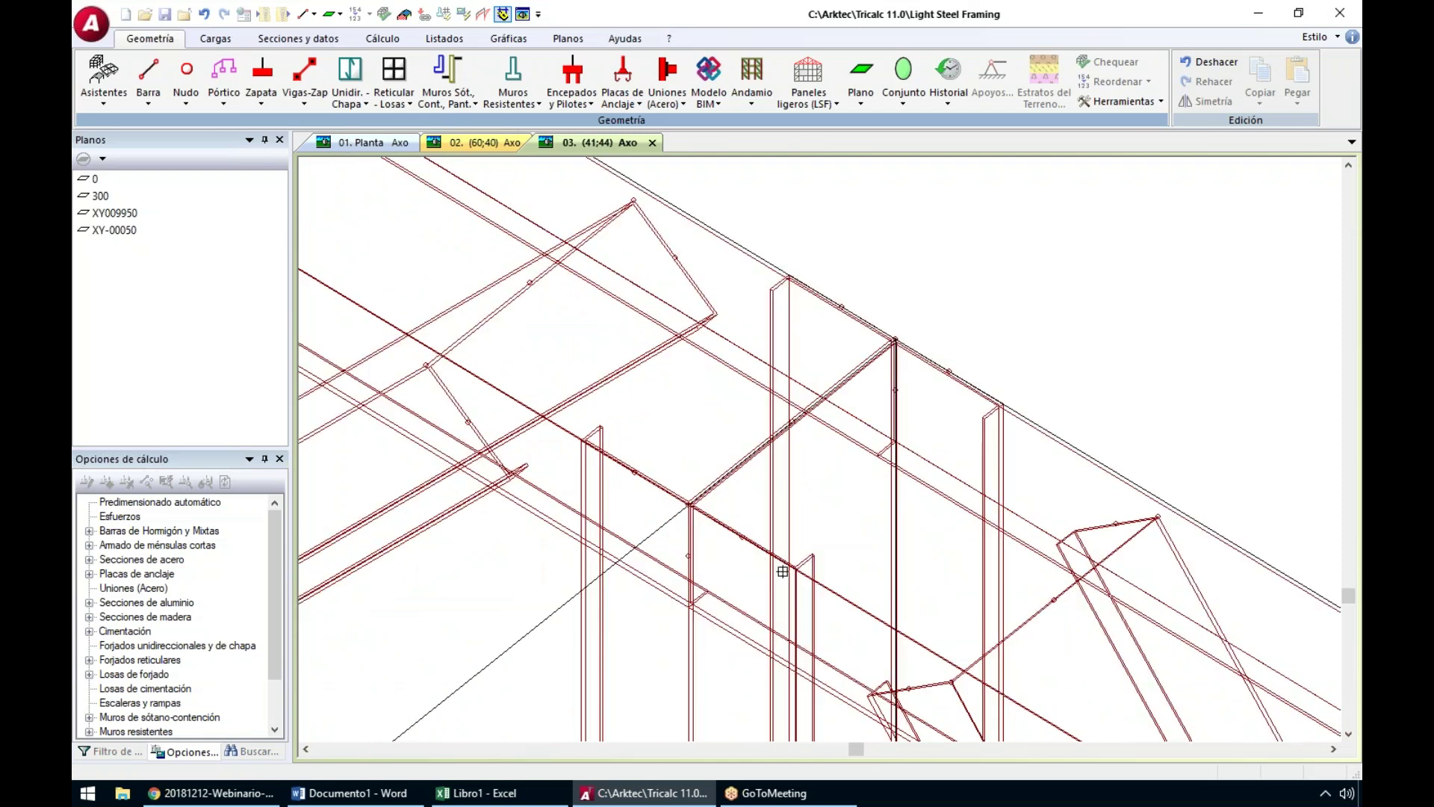
pyautogui.scroll(-2, 930, 410)
pyautogui.scroll(-6, 932, 406)
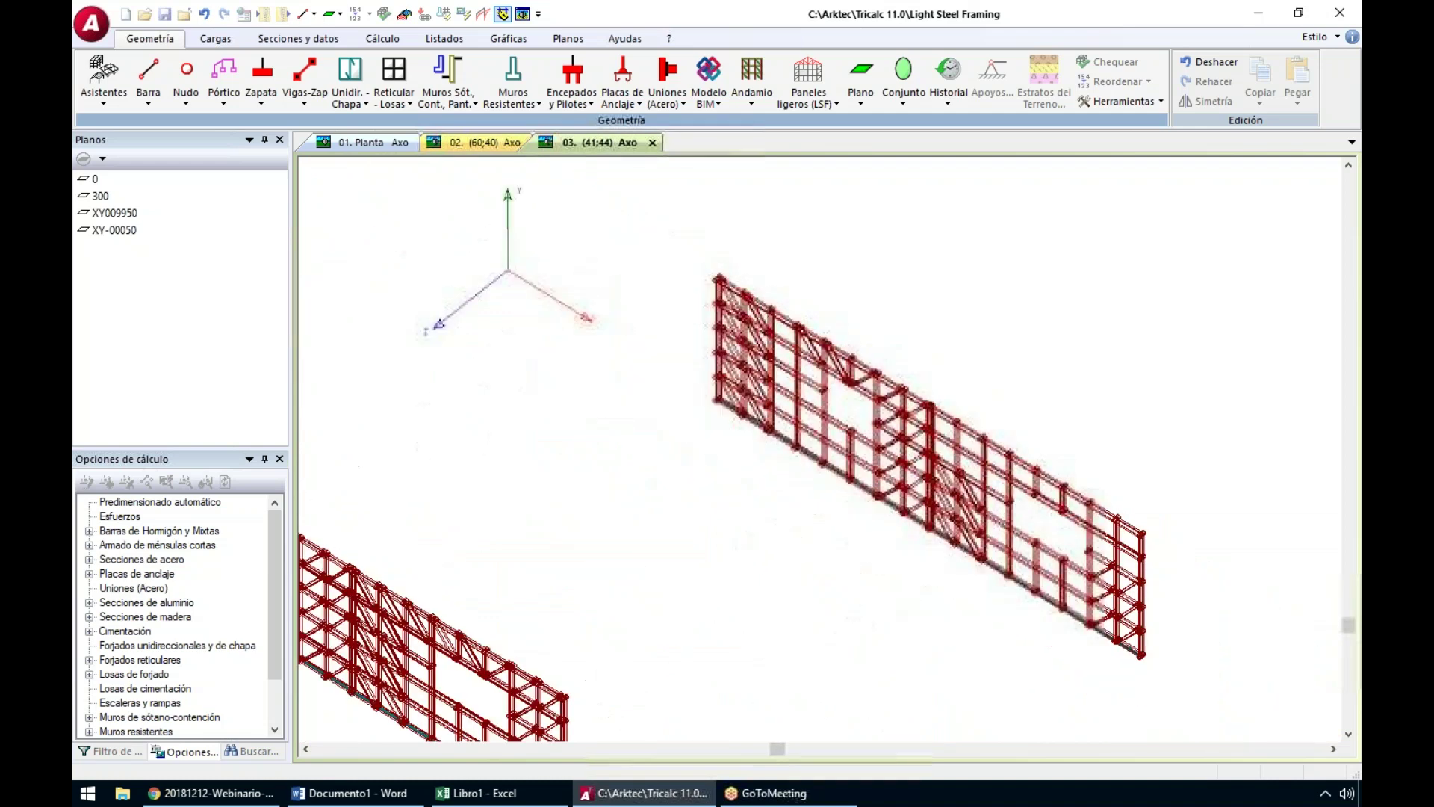
pyautogui.press('Home')
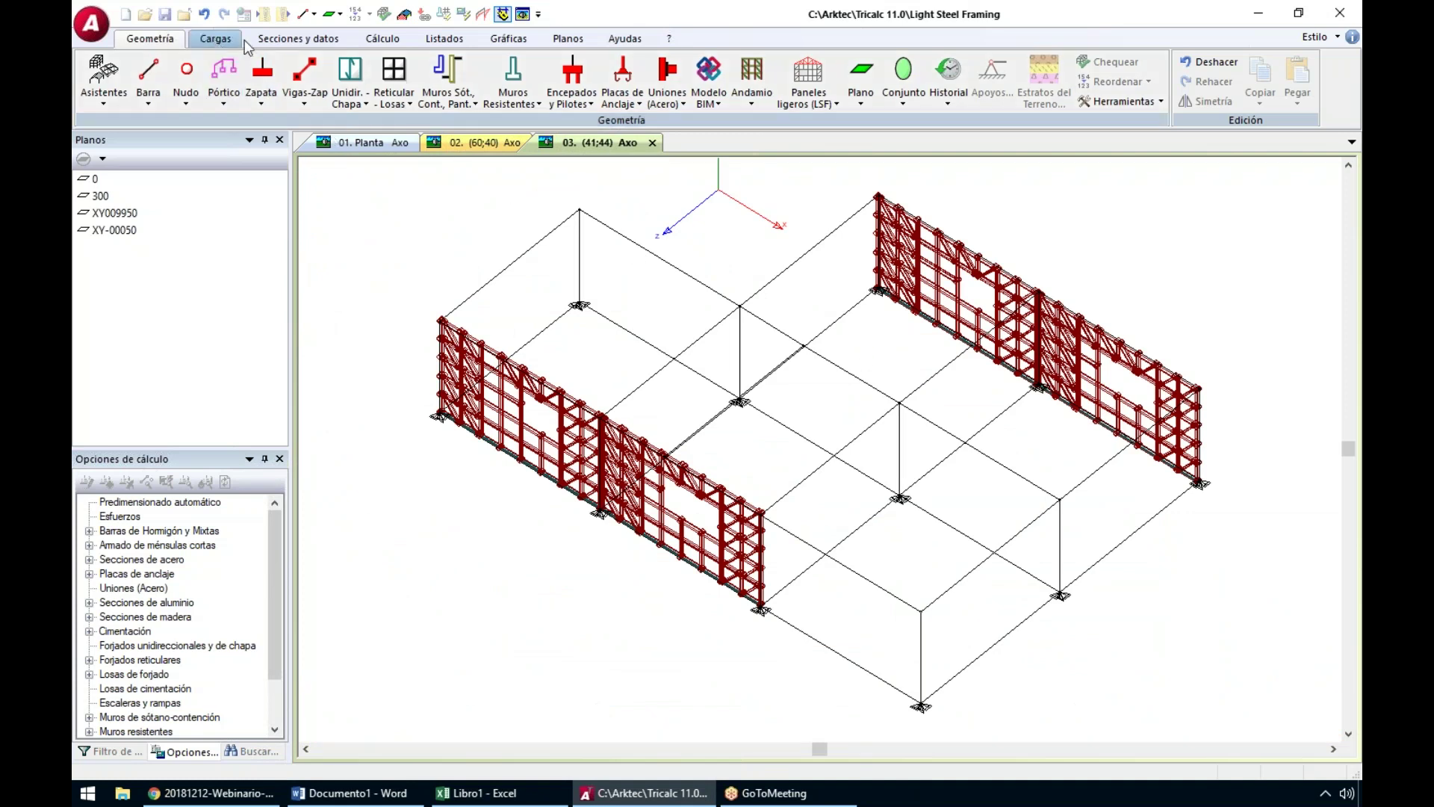
# Start a new light panel definition of type Viga rectangular o triangular and make the beam Rectangular
pyautogui.click(830, 81)
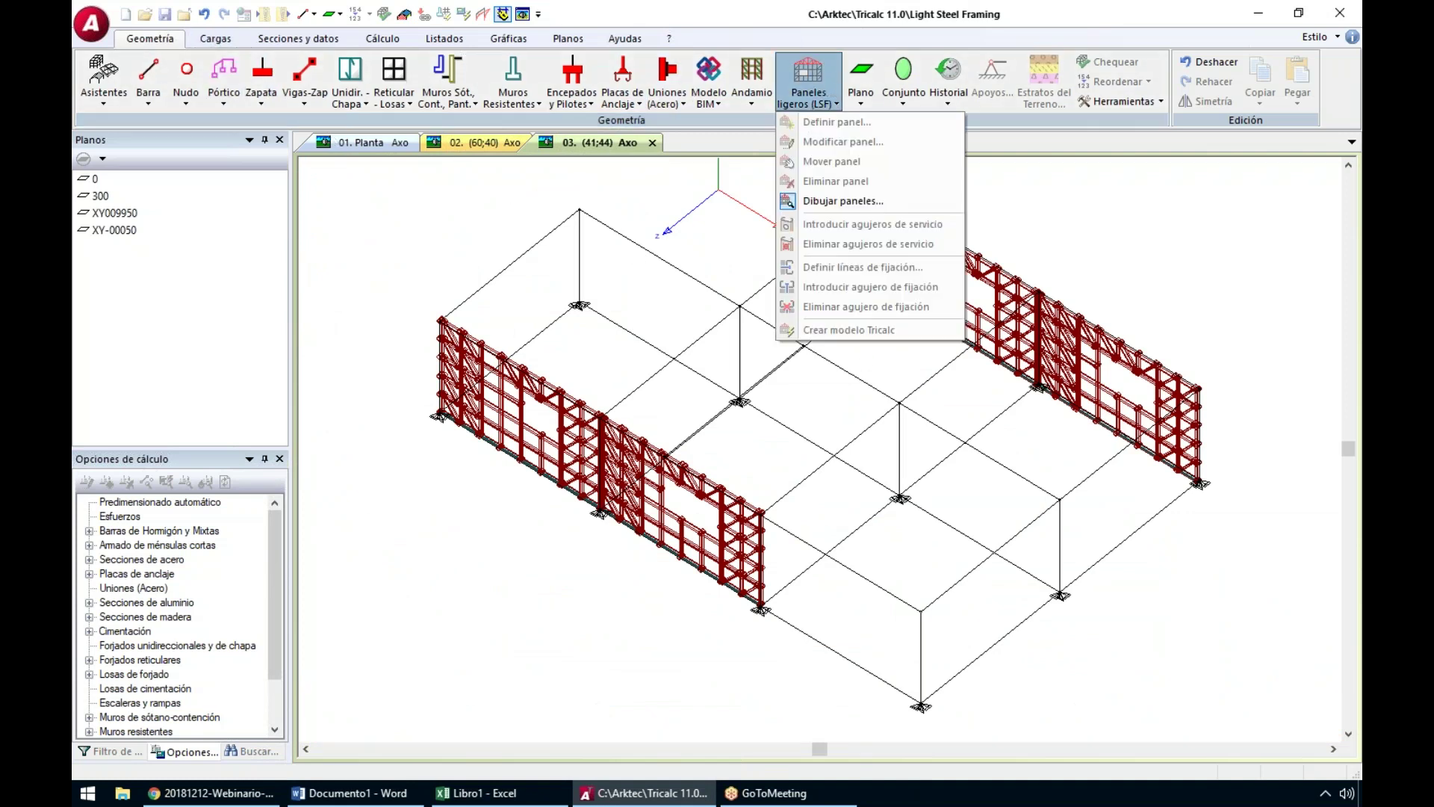
pyautogui.click(825, 125)
pyautogui.click(681, 413)
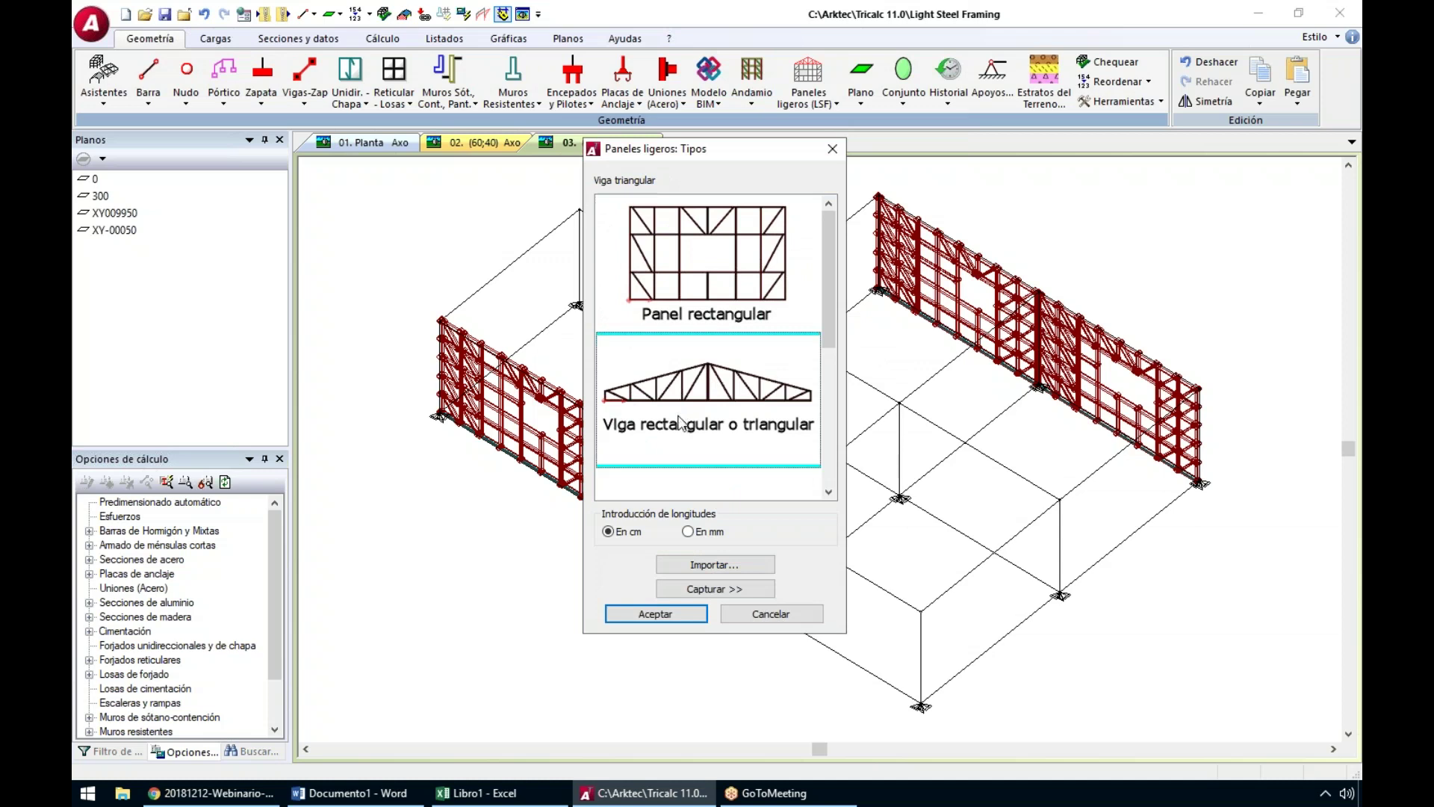
pyautogui.click(655, 613)
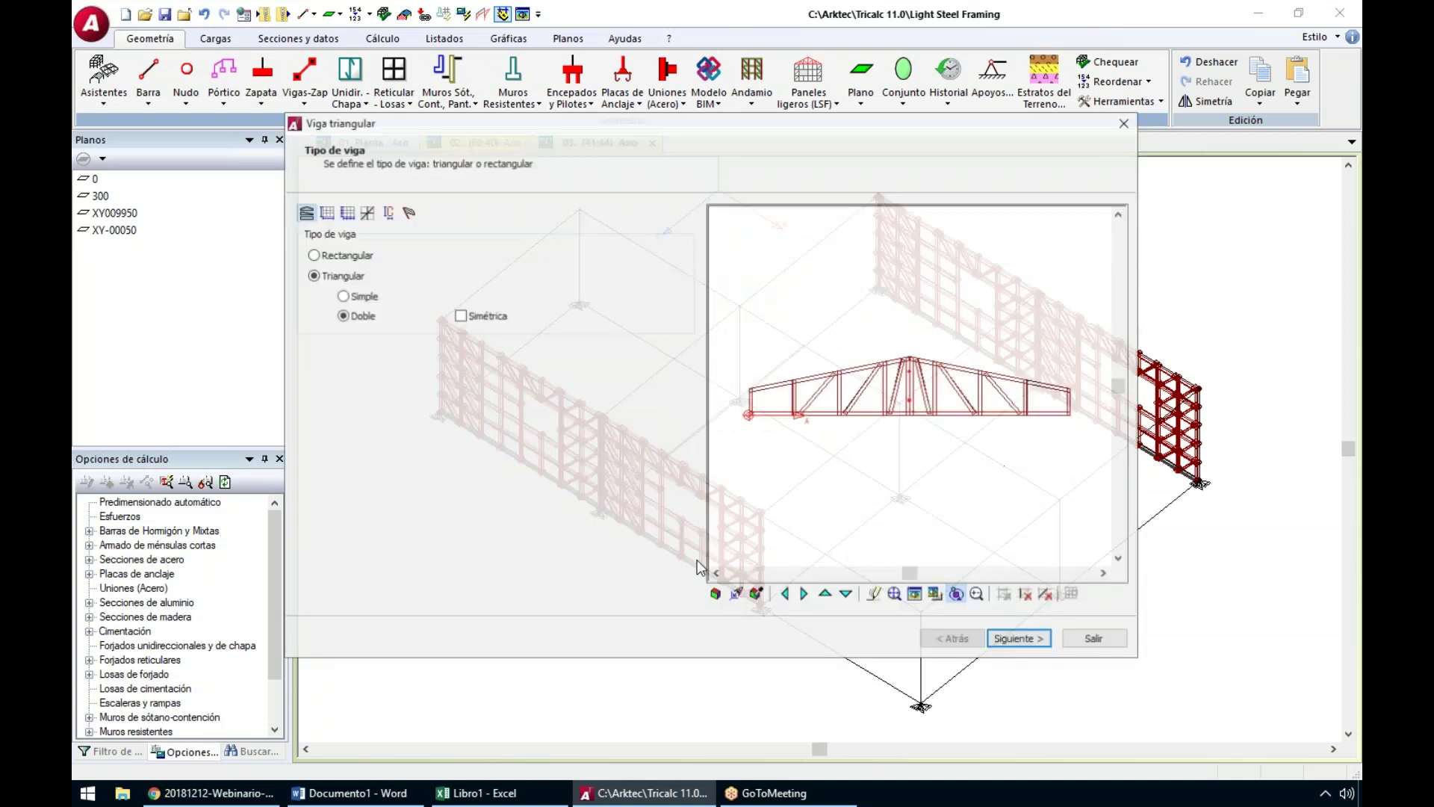
pyautogui.click(339, 256)
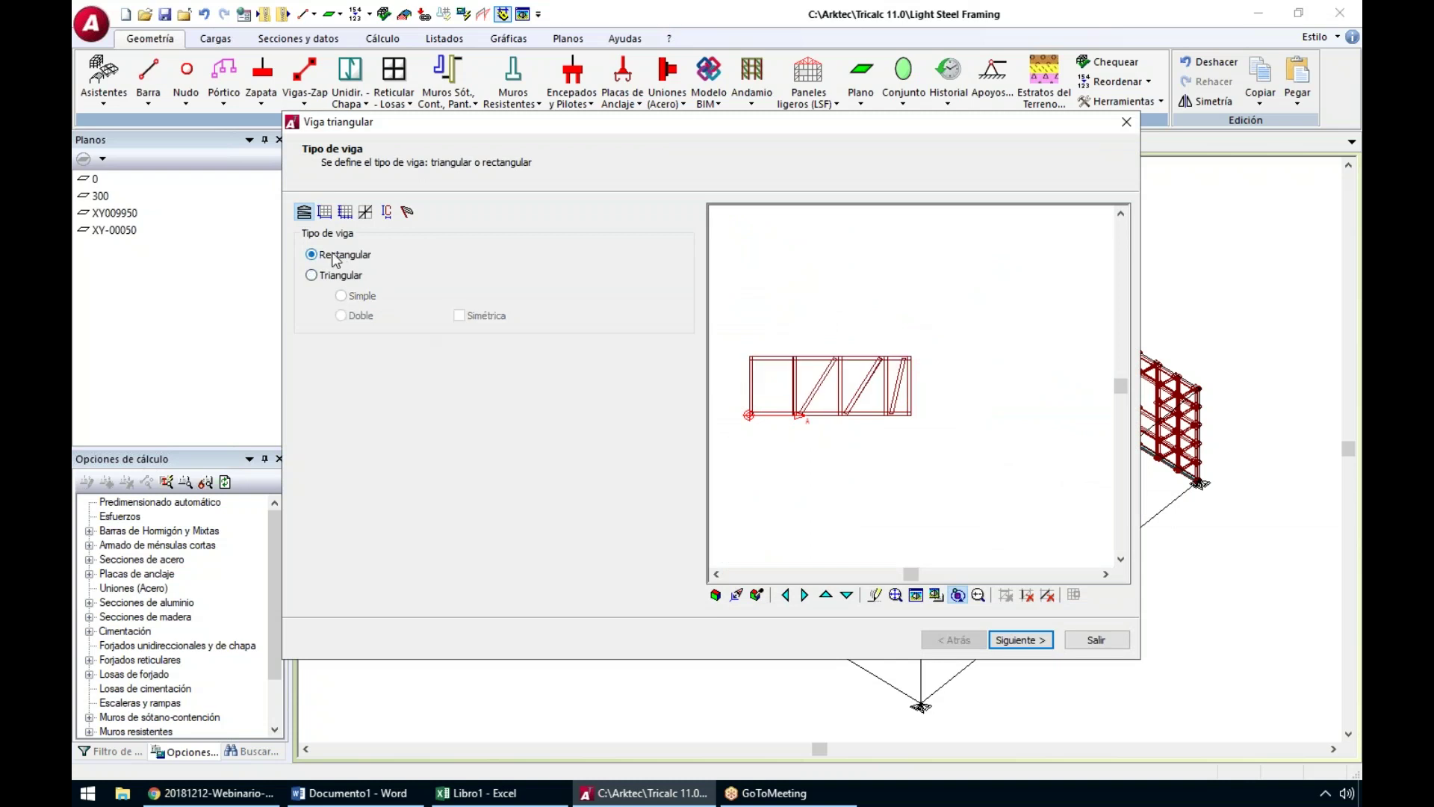
pyautogui.click(332, 276)
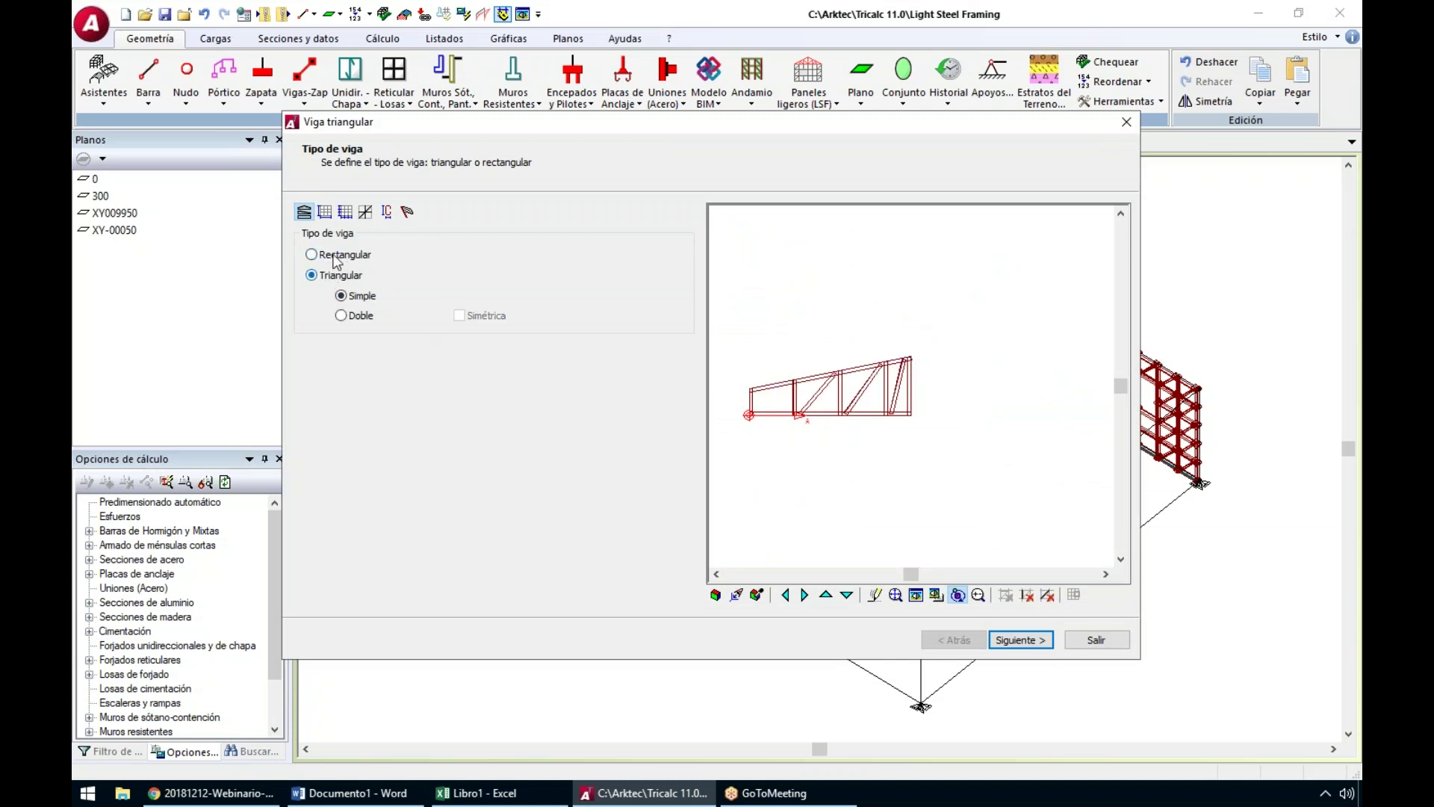
pyautogui.click(337, 257)
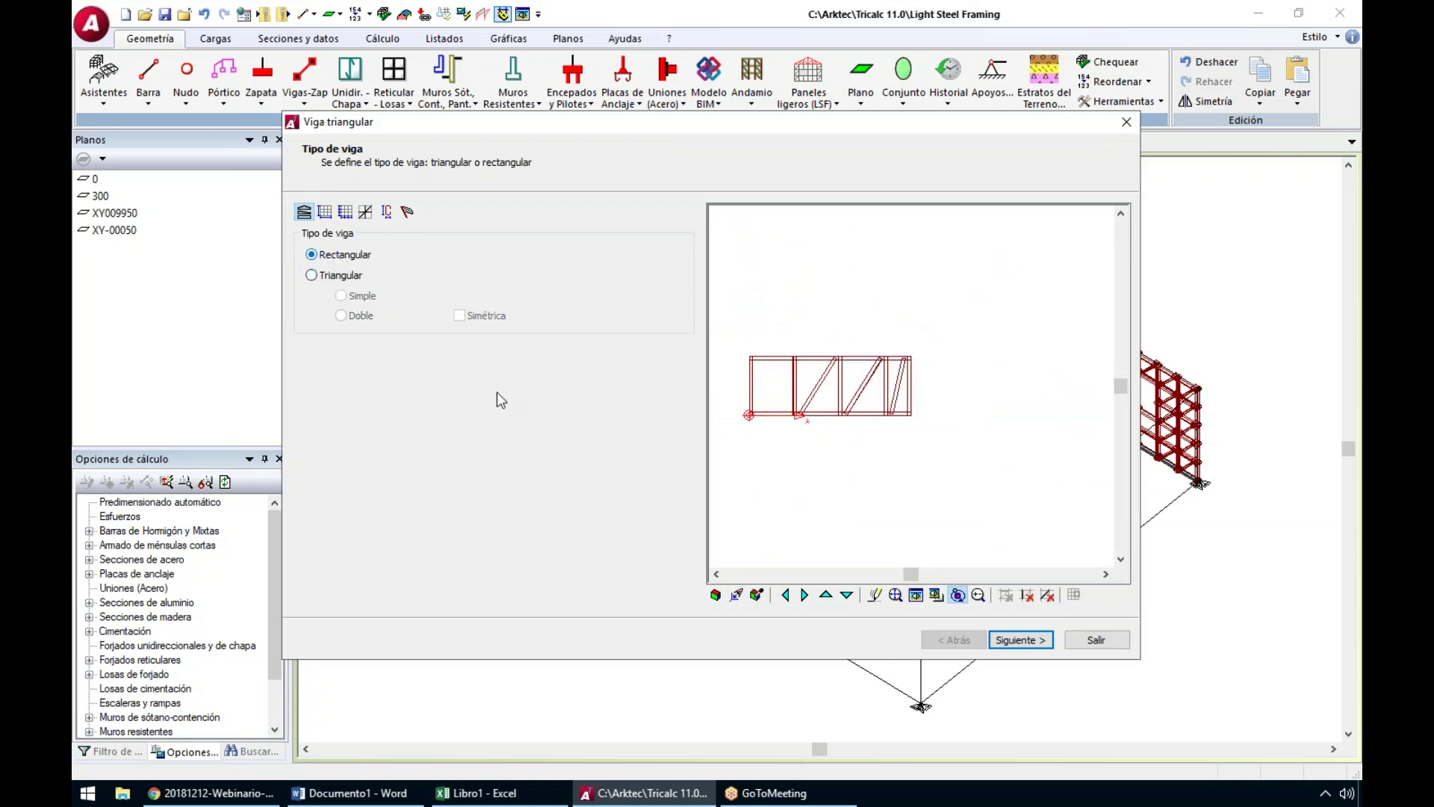
# Set the rectangular beam's depth (Canto) to 80 cm in its dimensions
pyautogui.click(1020, 640)
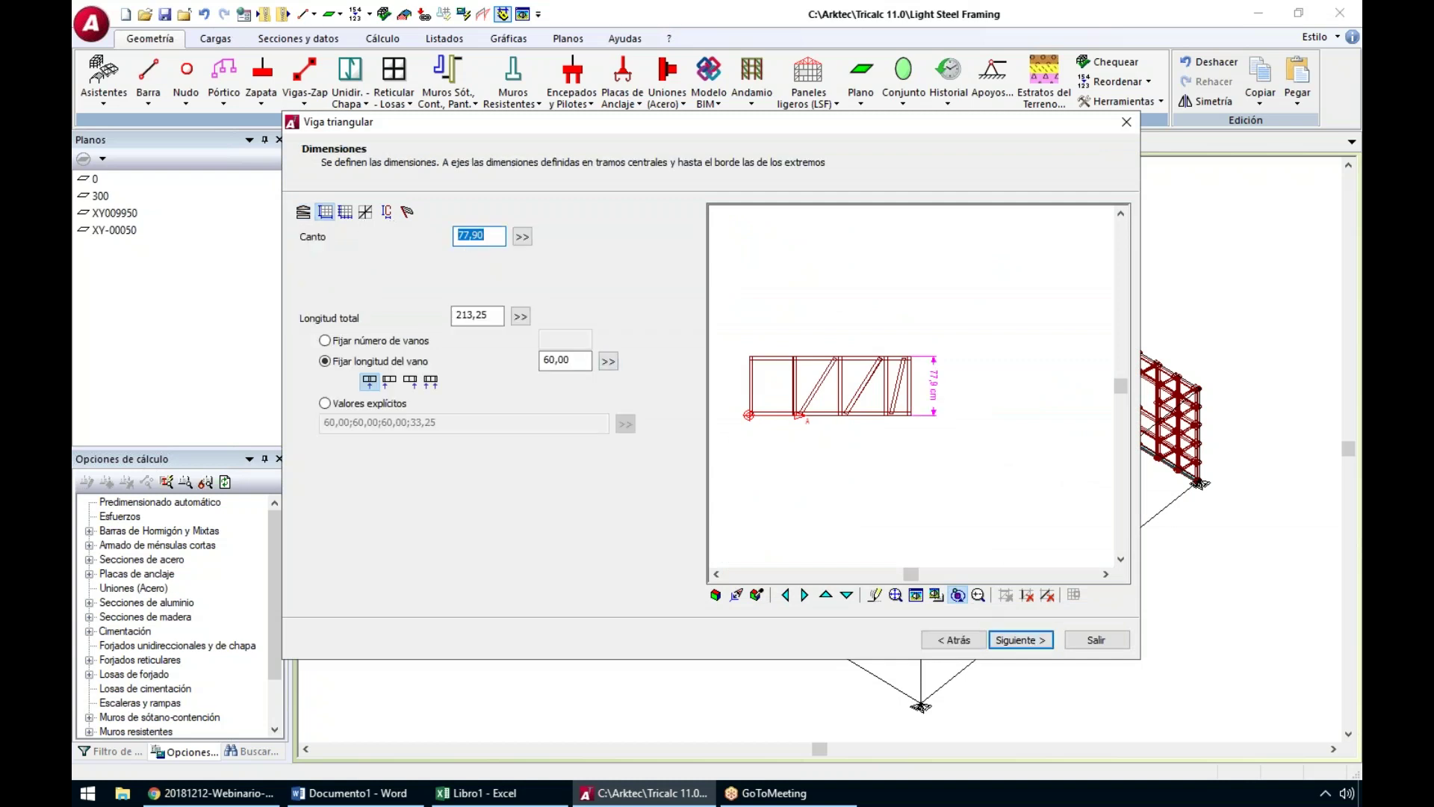
pyautogui.write('80')
pyautogui.press('Tab')
pyautogui.press('Tab')
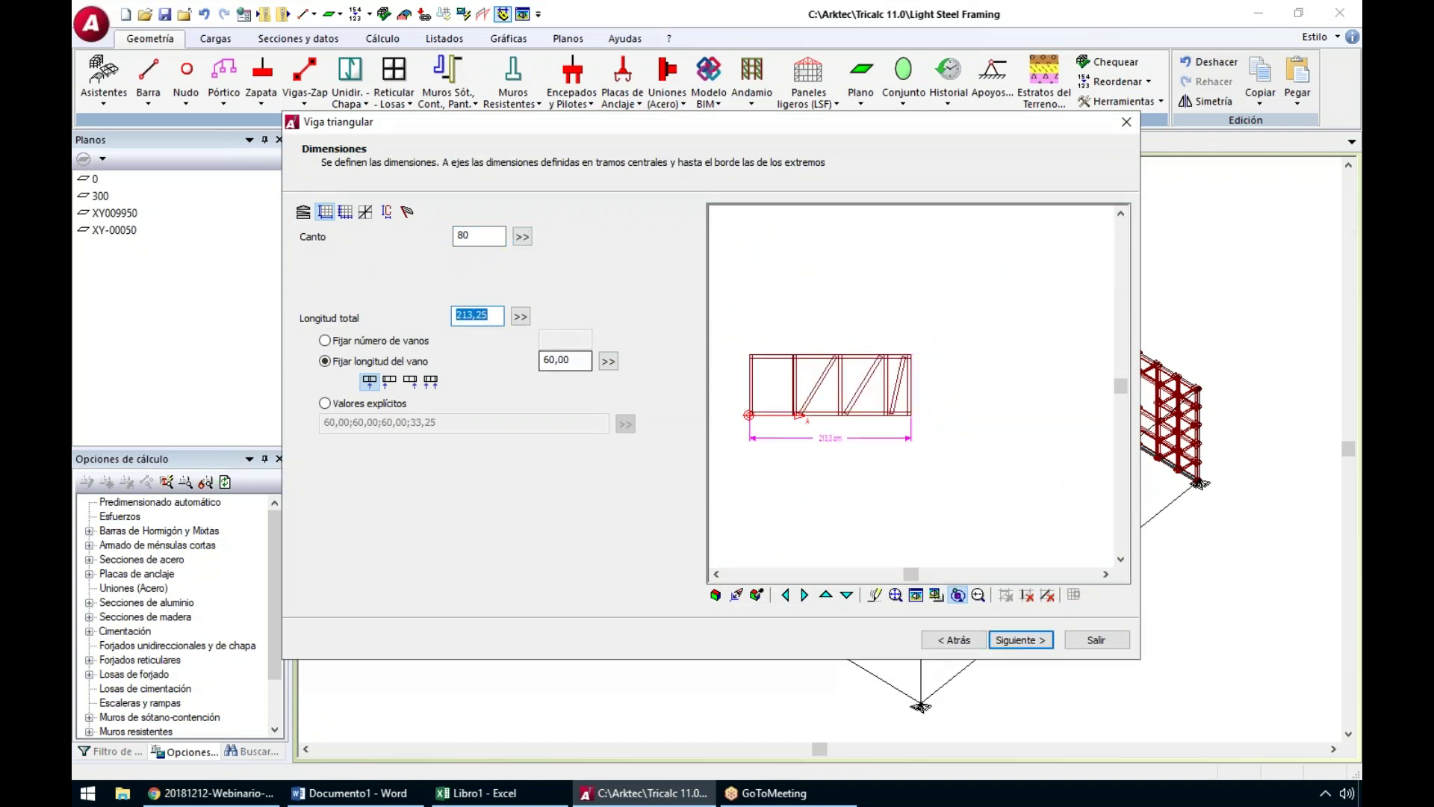
# Capture the beam's total length of 1000 cm from the top of the front panels' joint to the rear façade's top corner, and check the preview
pyautogui.click(520, 318)
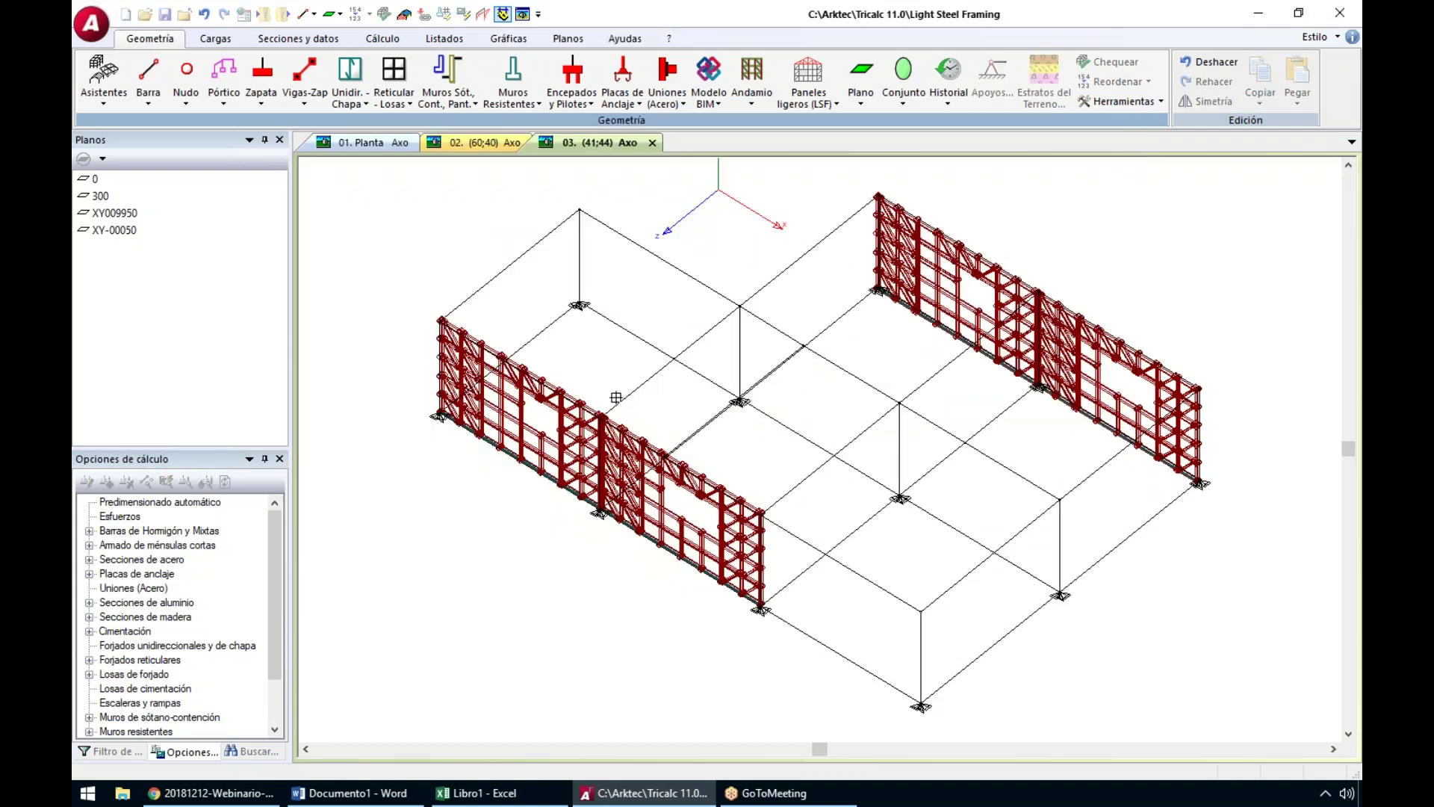
pyautogui.scroll(10, 613, 394)
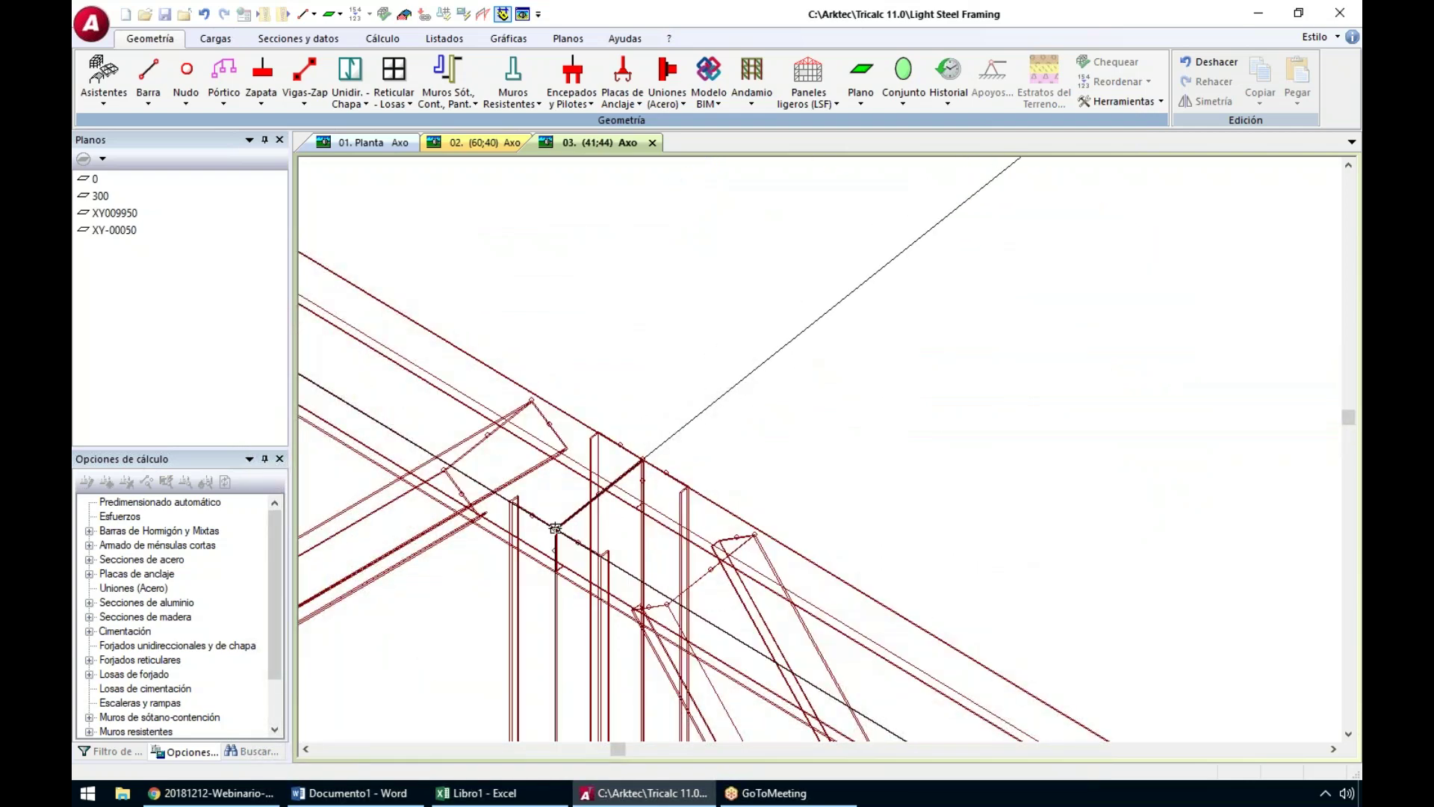
pyautogui.scroll(-8, 653, 425)
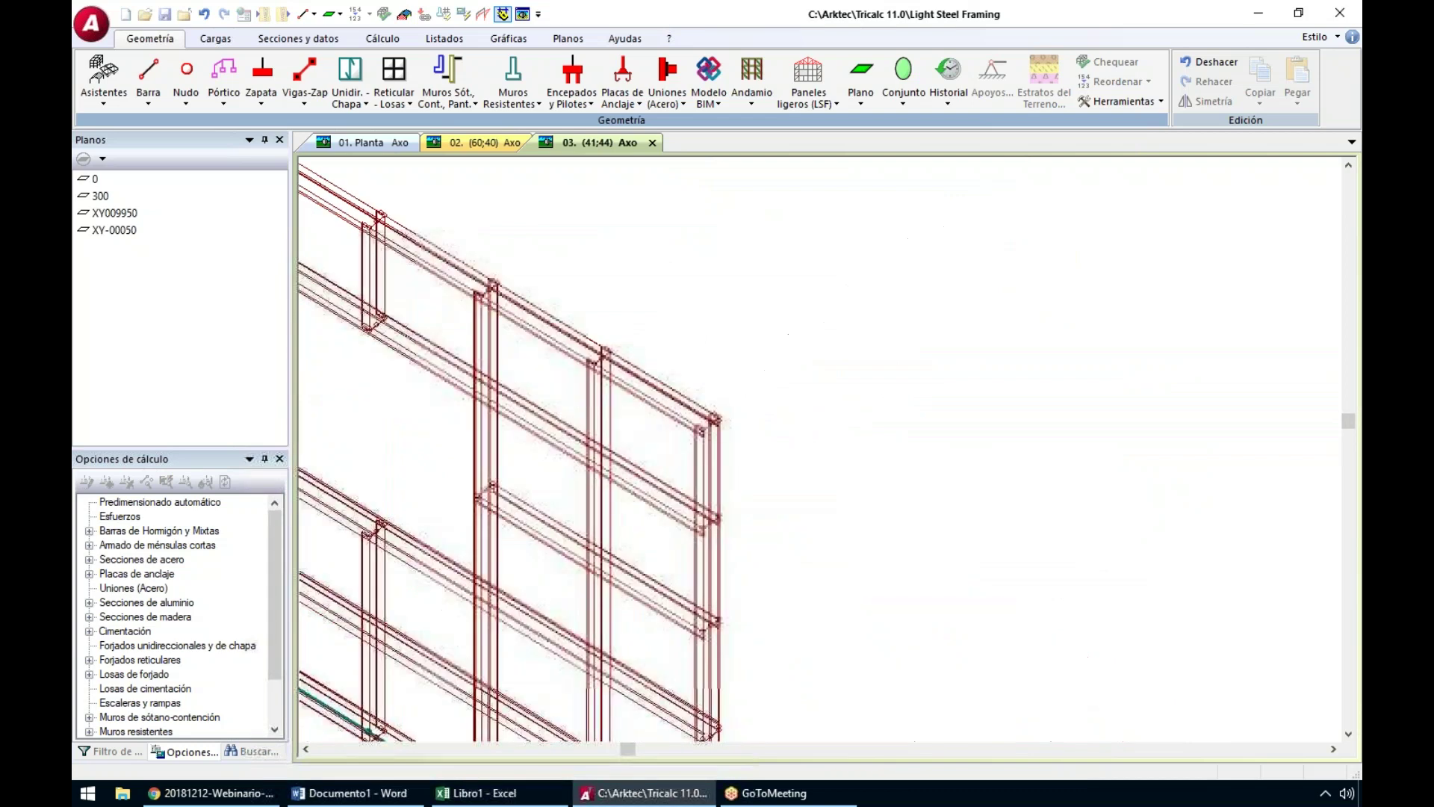
pyautogui.scroll(-1, 929, 375)
pyautogui.moveTo(1046, 294); pyautogui.dragTo(726, 626, button='middle')
pyautogui.scroll(1, 877, 456)
pyautogui.scroll(3, 878, 459)
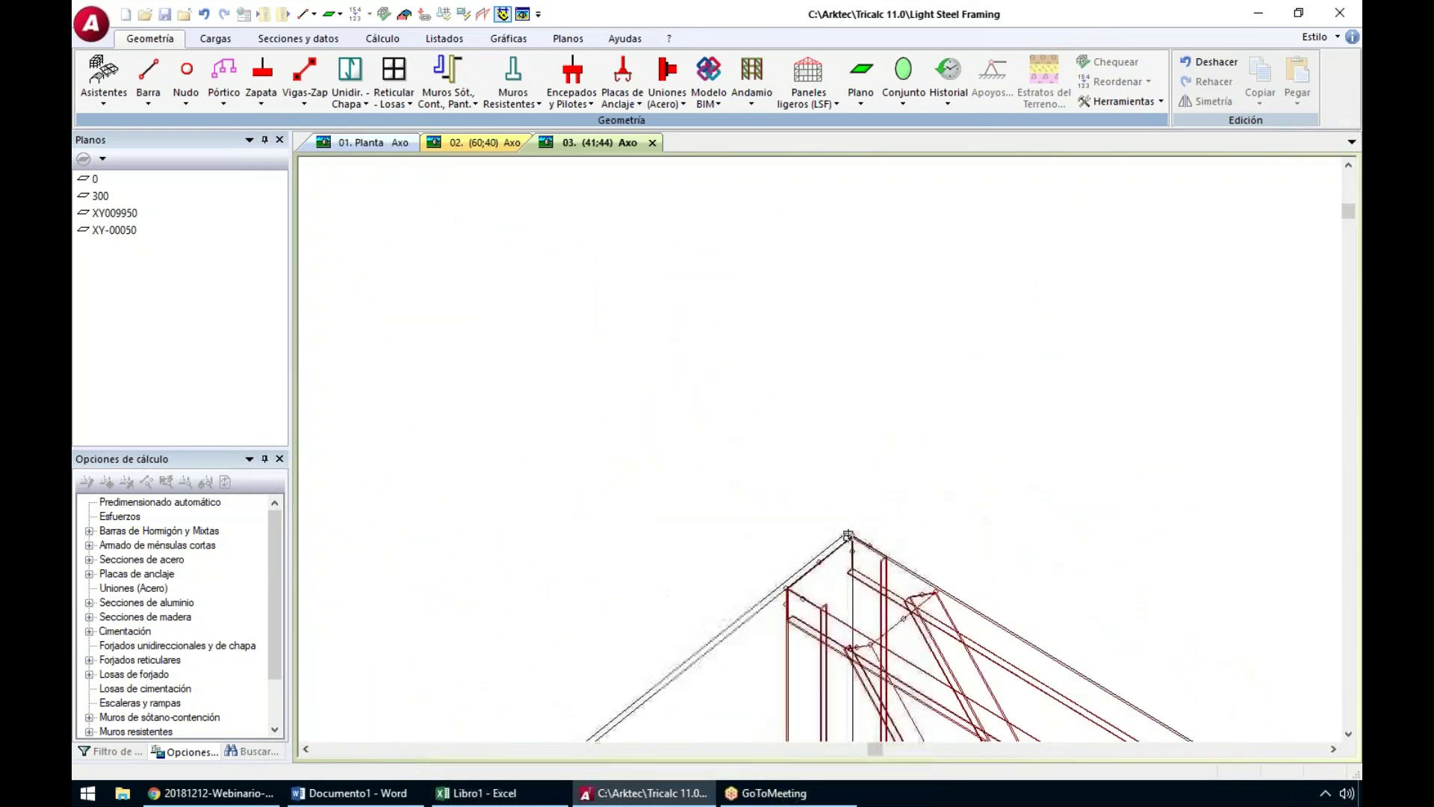
pyautogui.click(853, 535)
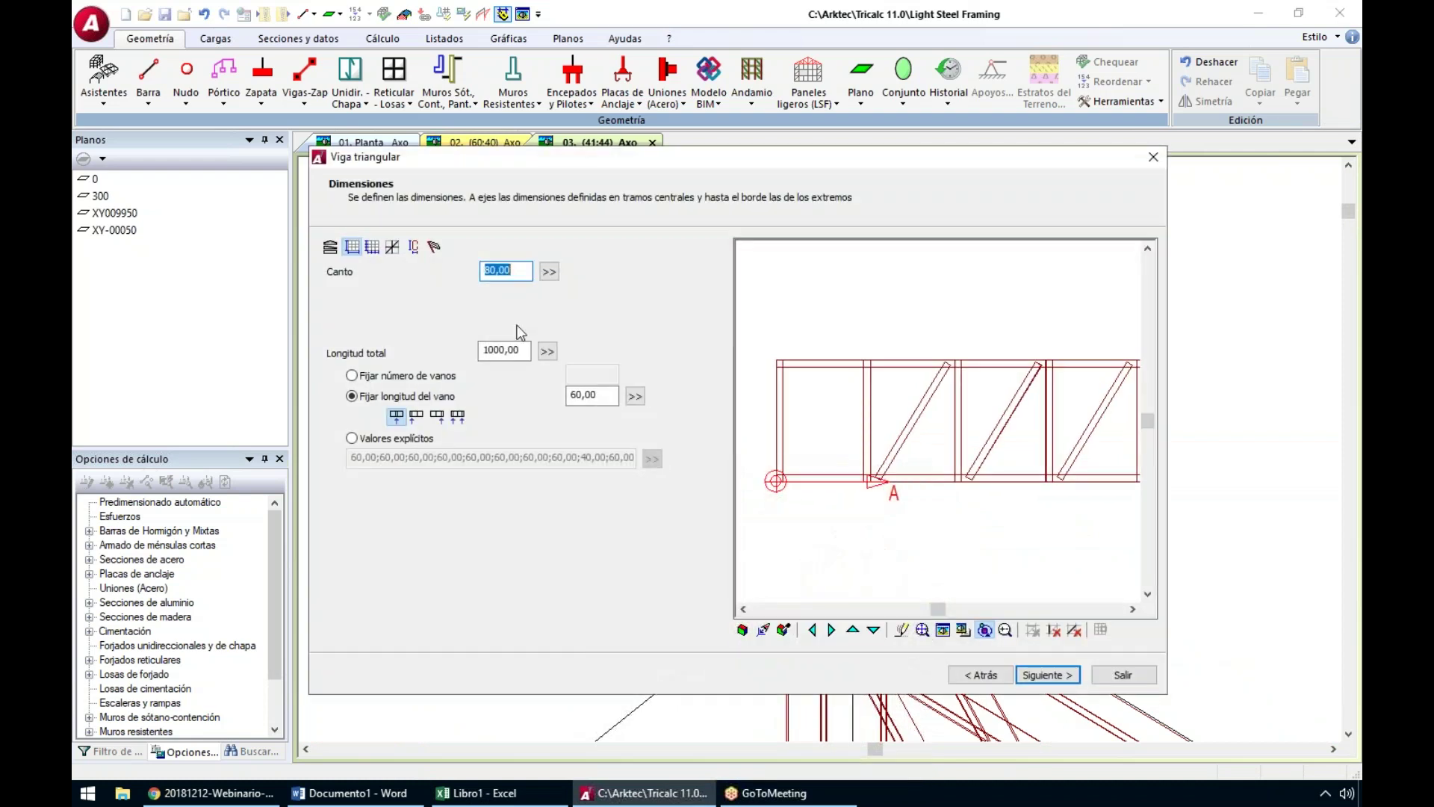
pyautogui.click(524, 352)
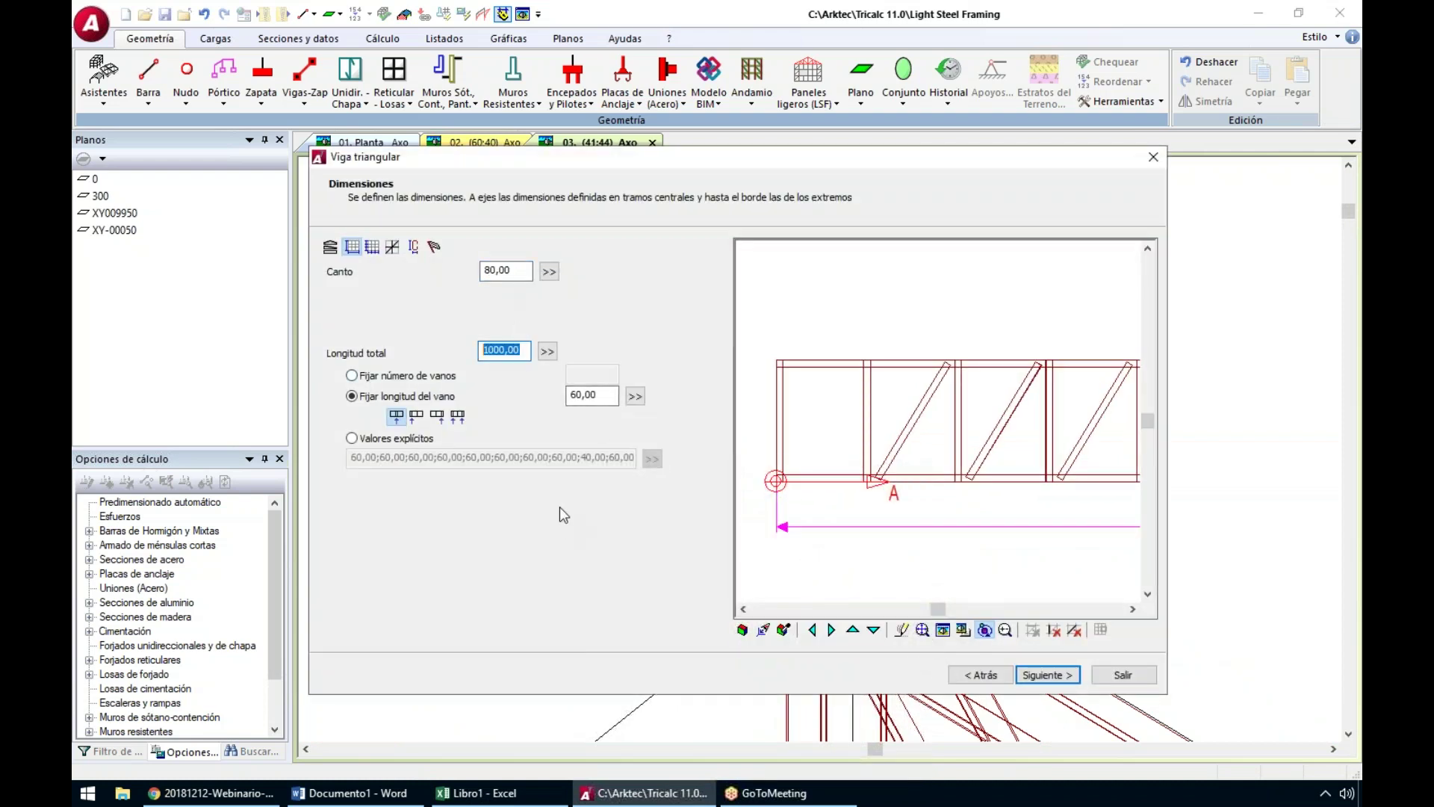
pyautogui.scroll(-3, 906, 421)
pyautogui.scroll(-2, 902, 415)
pyautogui.scroll(3, 944, 413)
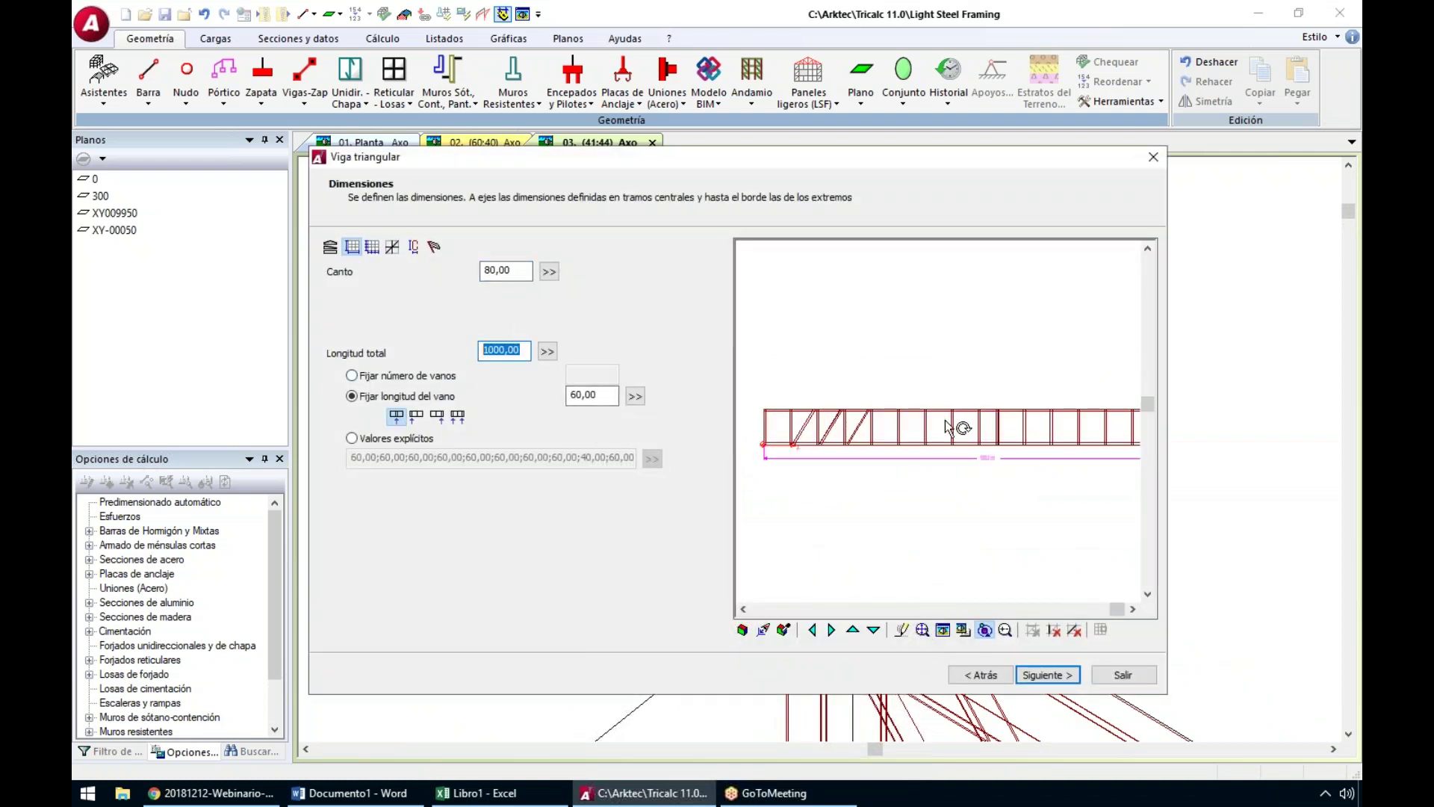
pyautogui.scroll(-1, 947, 419)
pyautogui.moveTo(1001, 433); pyautogui.dragTo(965, 447, button='middle')
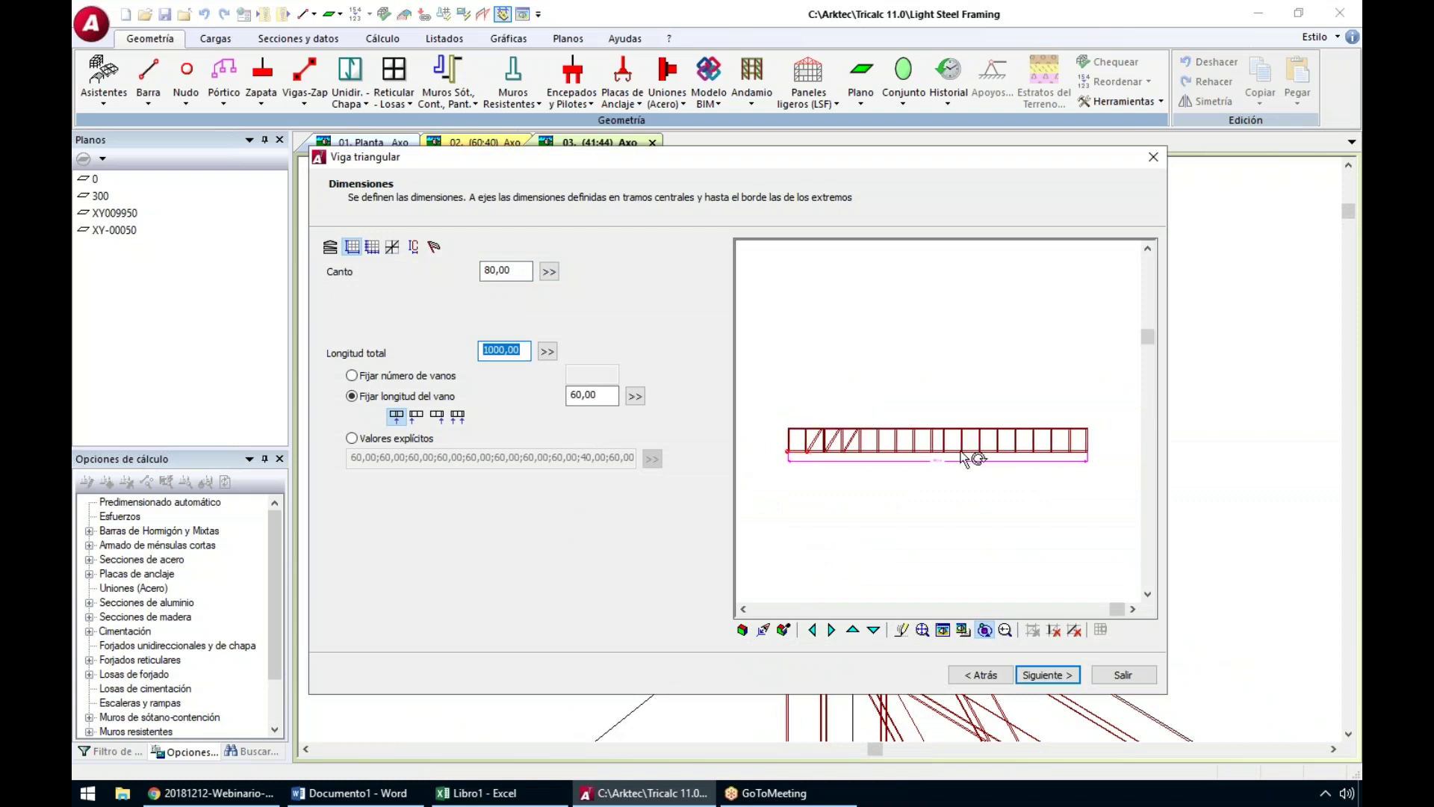
# Divide the beam's total length into a fixed number of 12 spans and review individual entries in the span dimensions
pyautogui.click(386, 377)
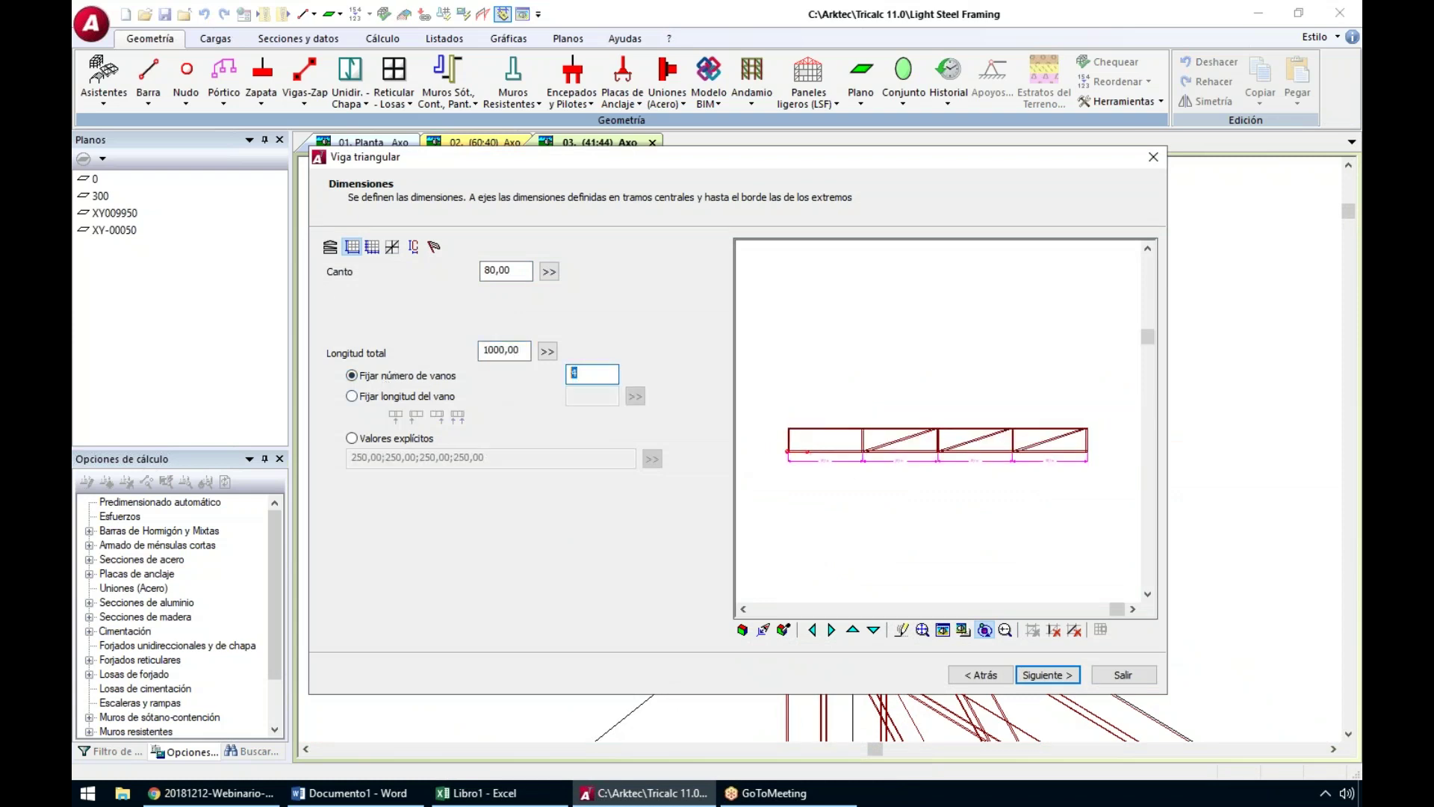
pyautogui.write('12')
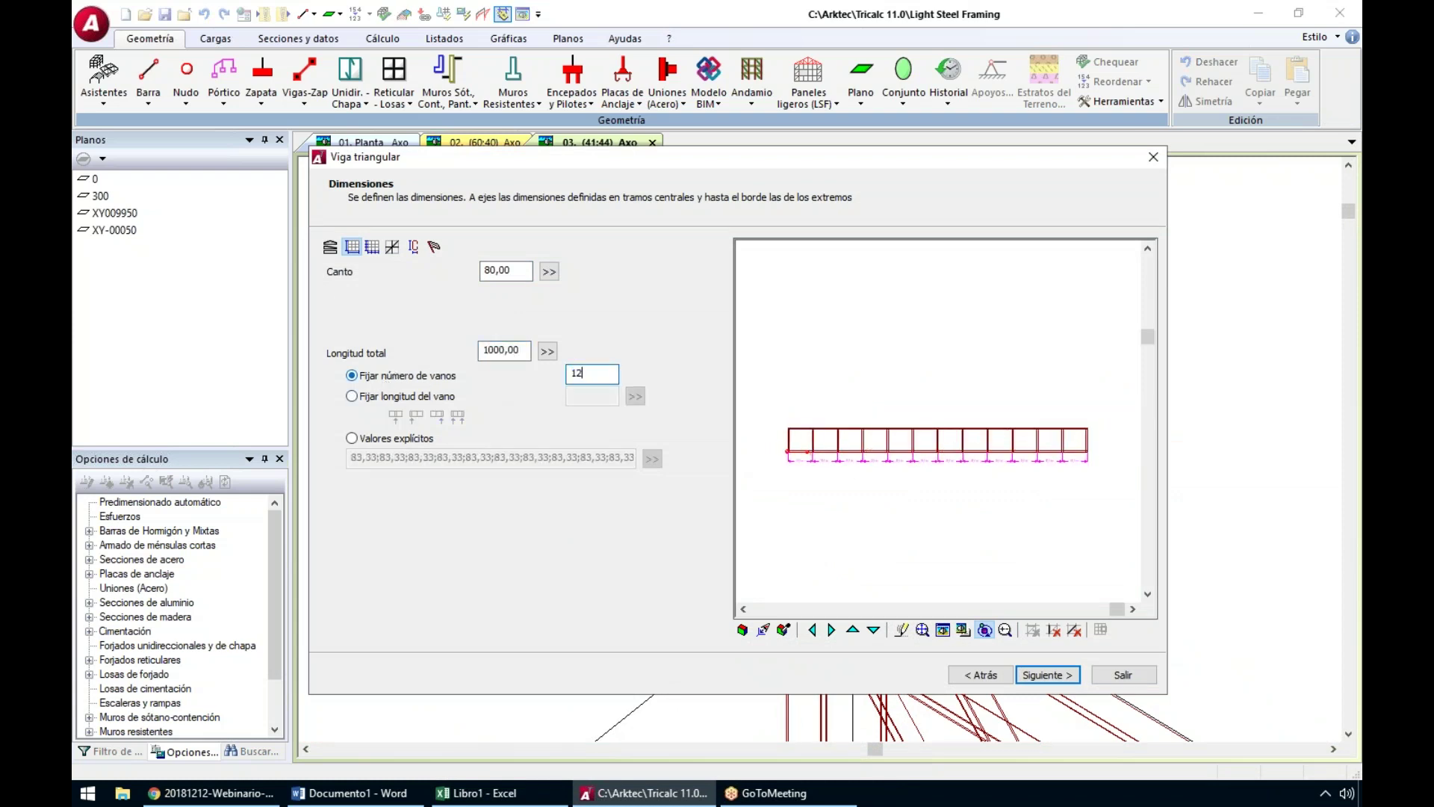
pyautogui.click(1048, 674)
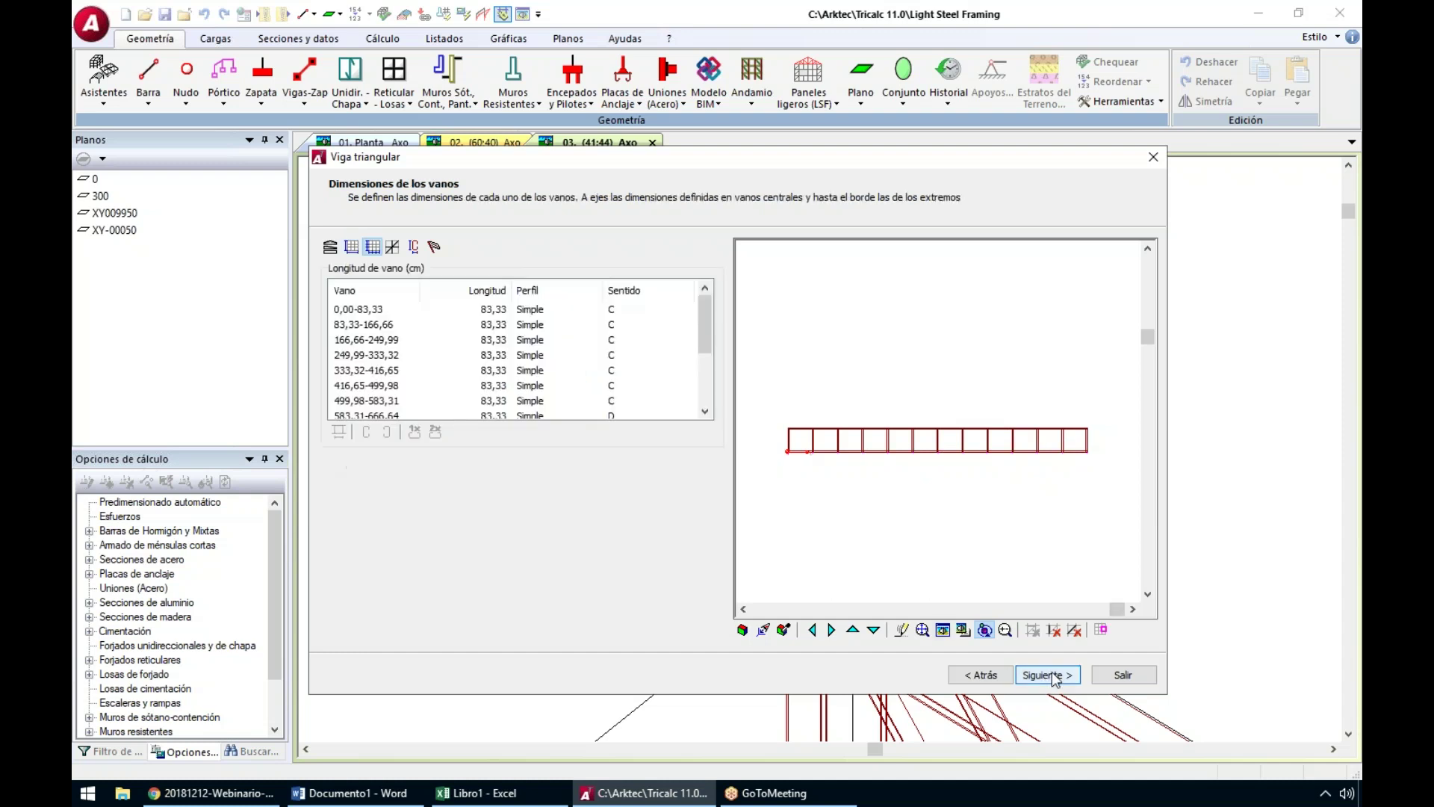
pyautogui.click(532, 312)
pyautogui.click(531, 331)
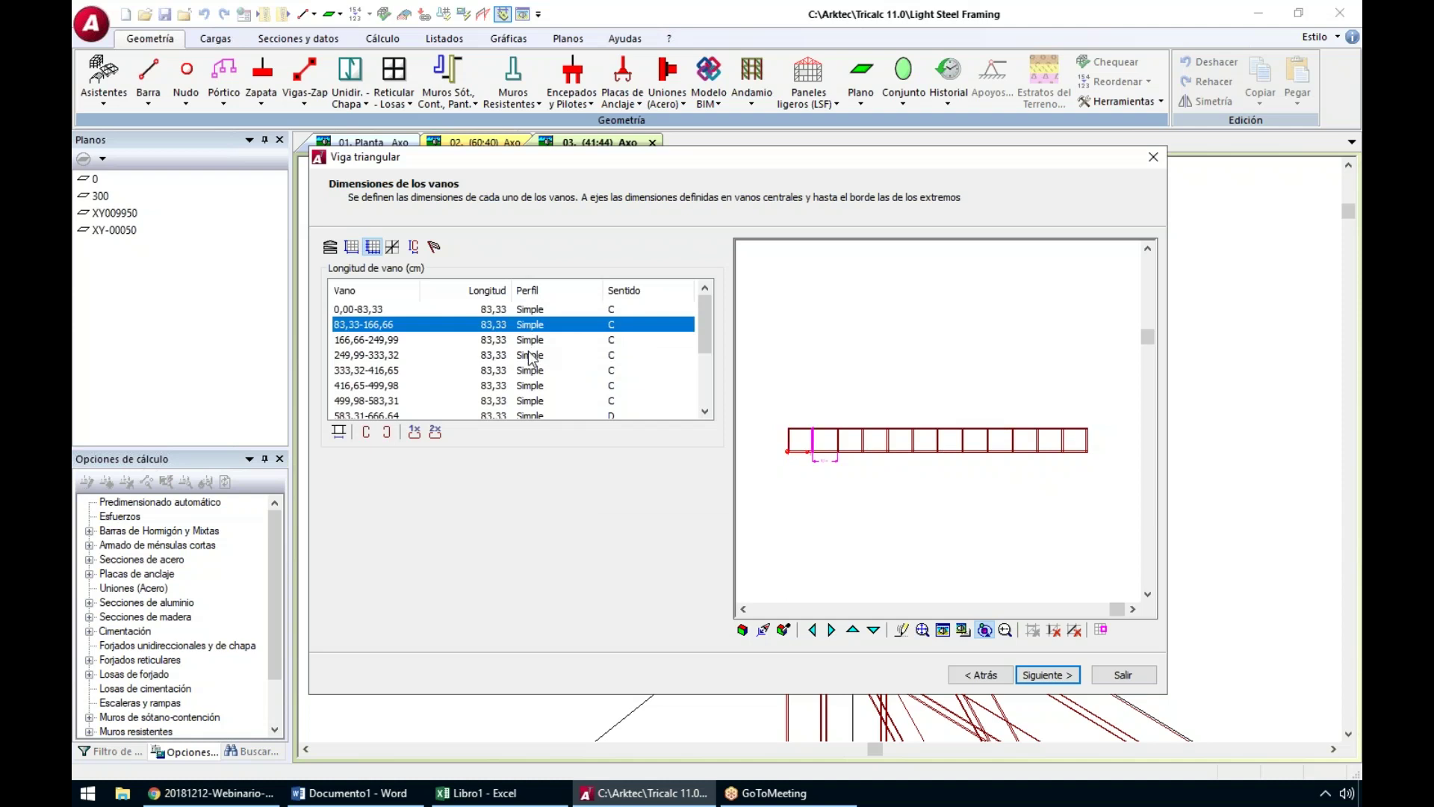
pyautogui.click(531, 354)
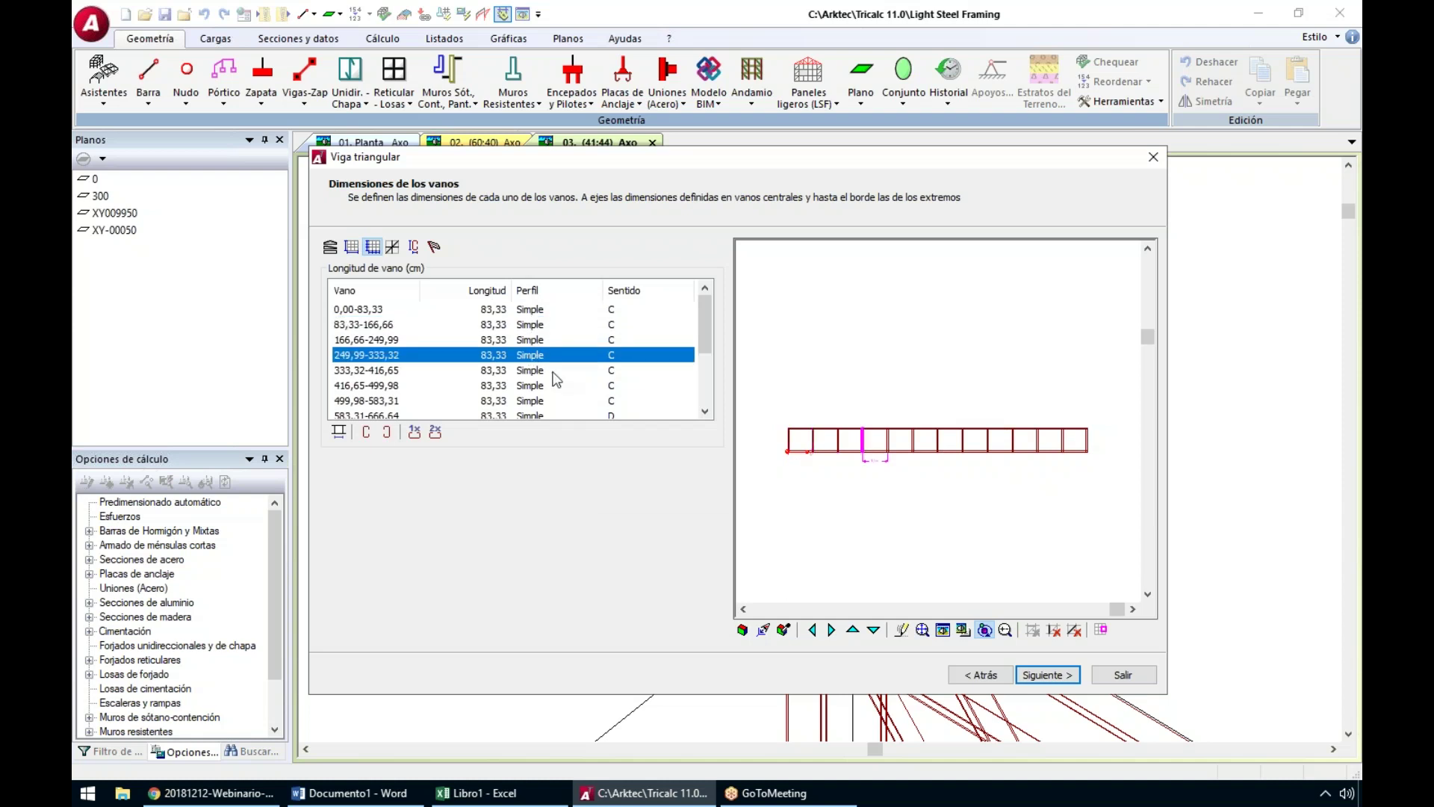
pyautogui.click(1029, 674)
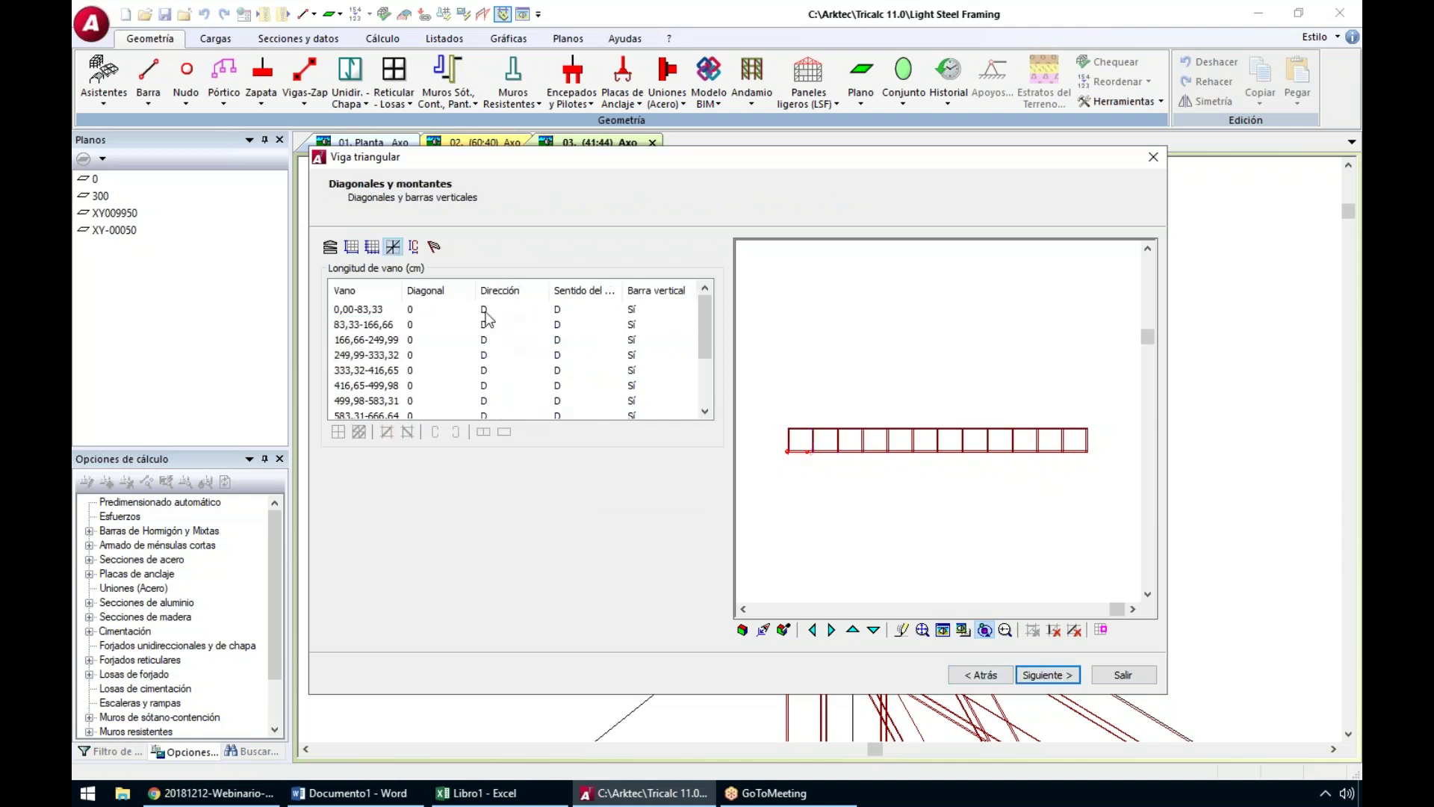
pyautogui.click(374, 310)
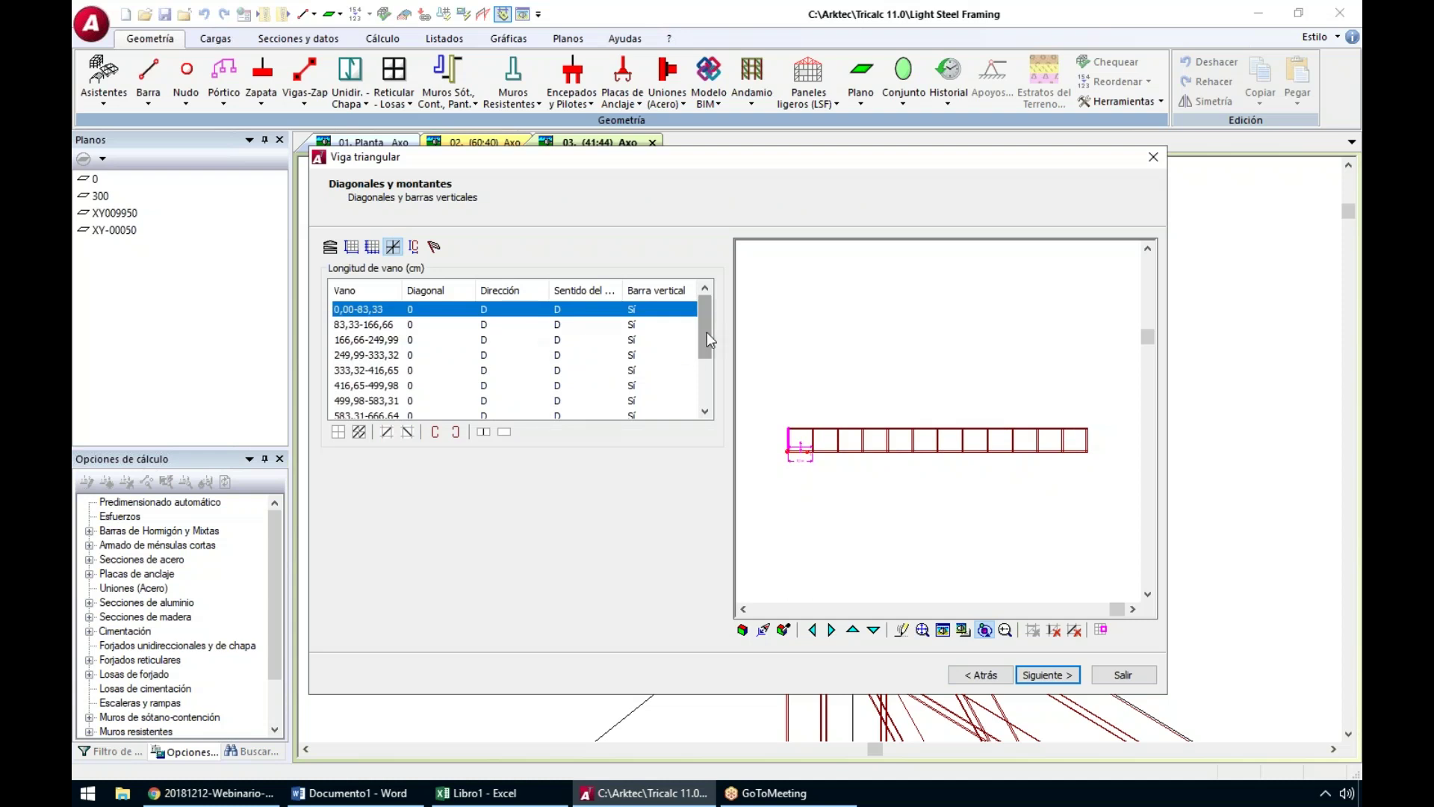
pyautogui.moveTo(707, 333); pyautogui.dragTo(707, 378)
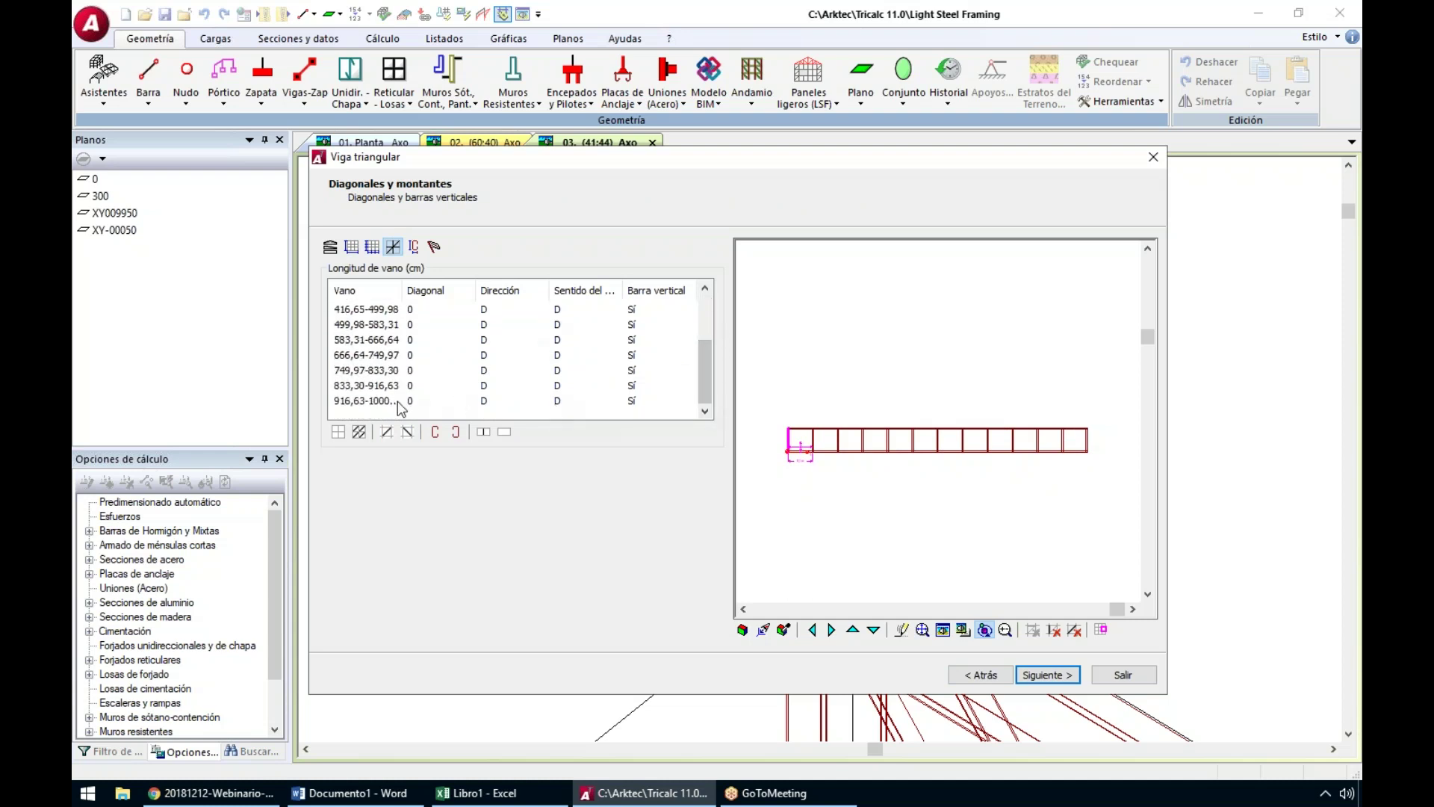
pyautogui.keyDown('shift'); pyautogui.click(400, 402); pyautogui.keyUp('shift')
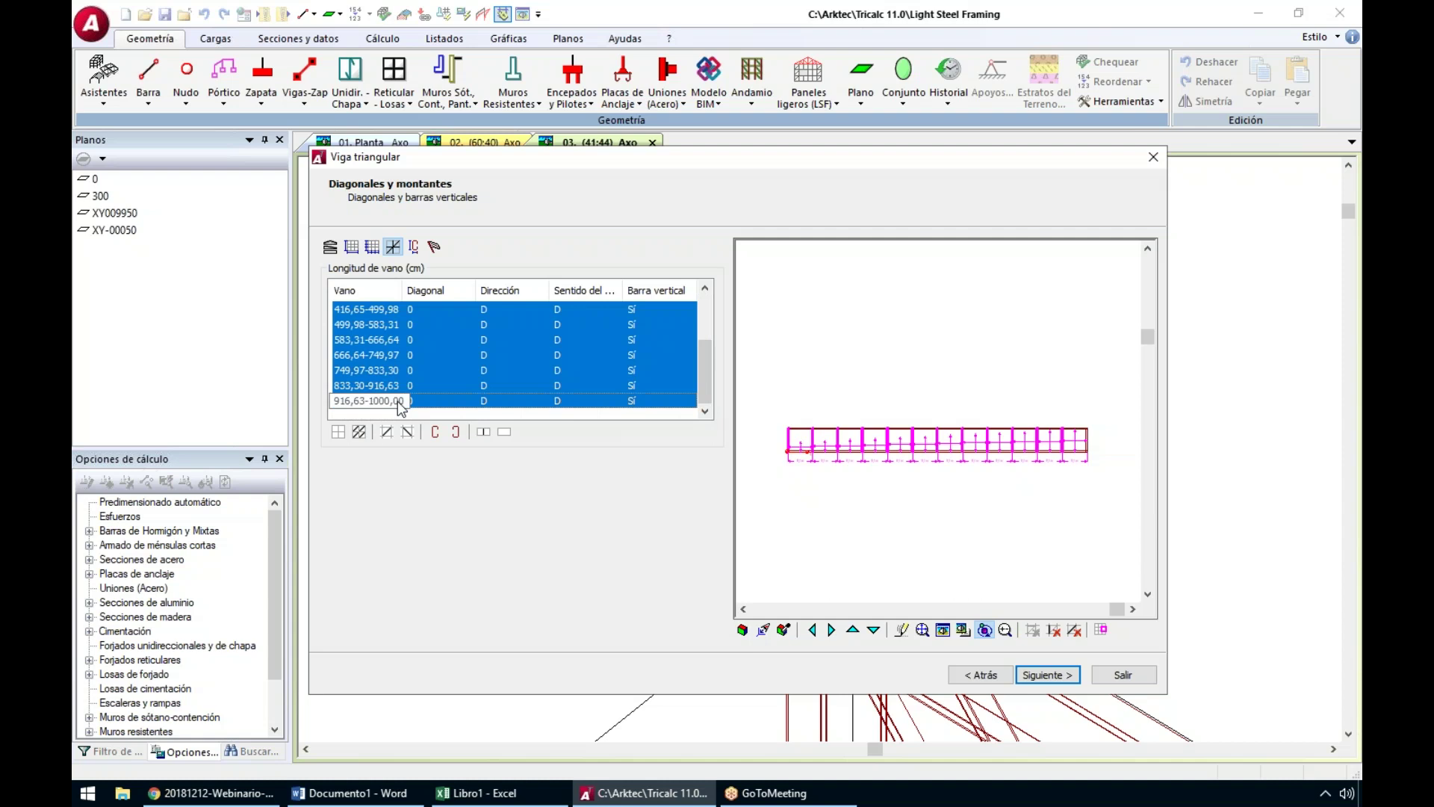
pyautogui.scroll(1, 401, 407)
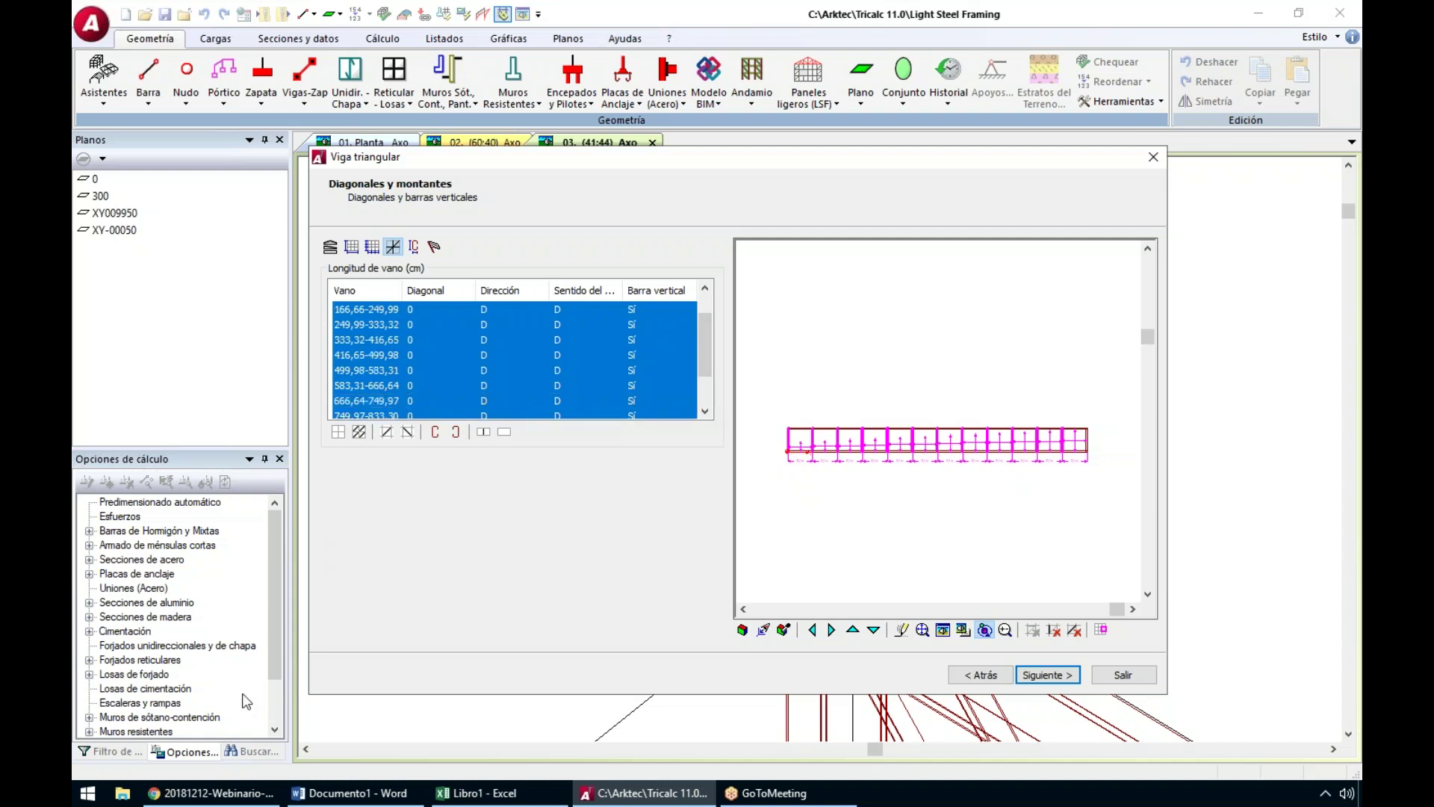
# Switch to the browser, examine the main features and workflow diagram in the Tricalc LSF webinar PDF, and return to Tricalc
pyautogui.click(219, 794)
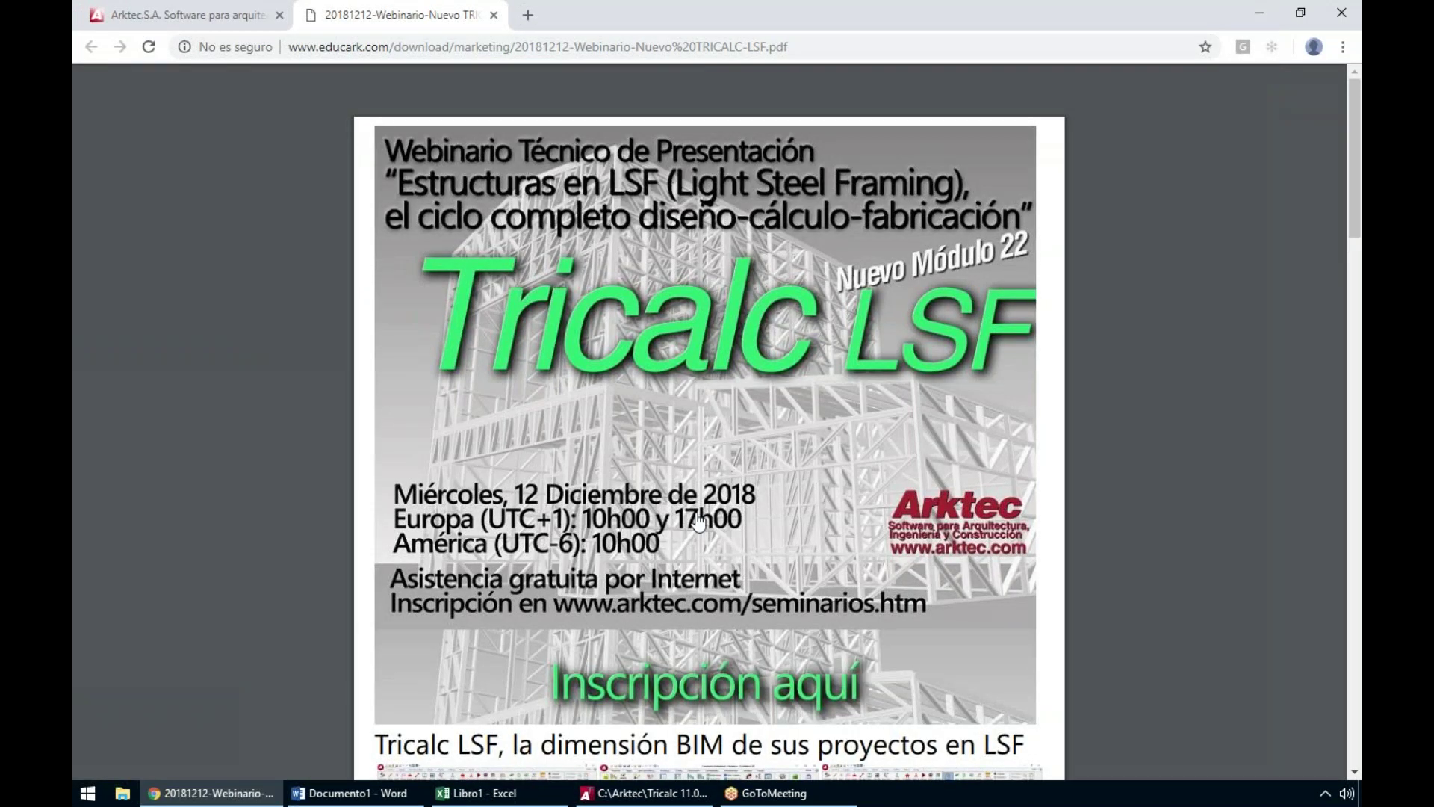
pyautogui.scroll(-3, 698, 521)
pyautogui.scroll(-12, 699, 521)
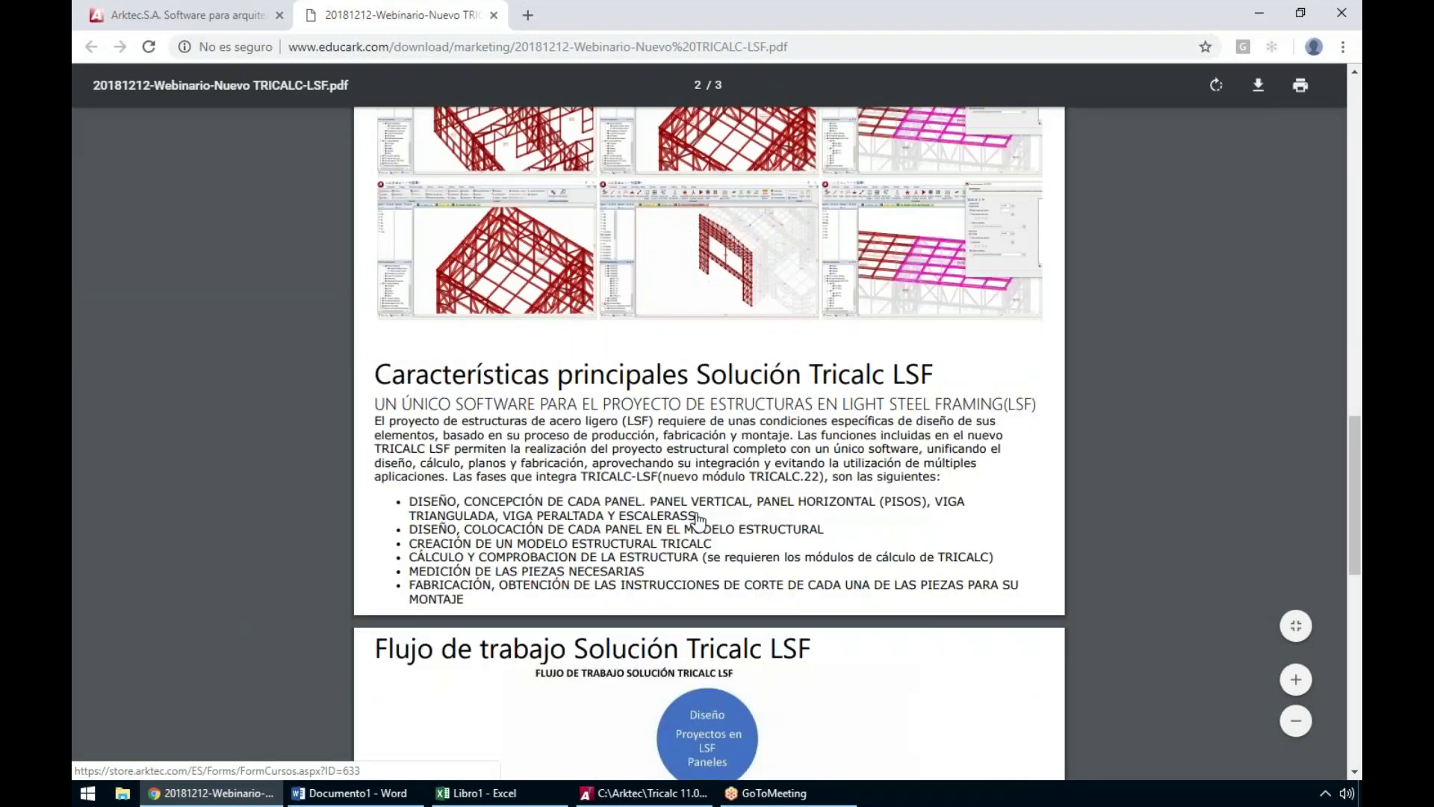
pyautogui.scroll(-4, 698, 521)
pyautogui.scroll(3, 747, 257)
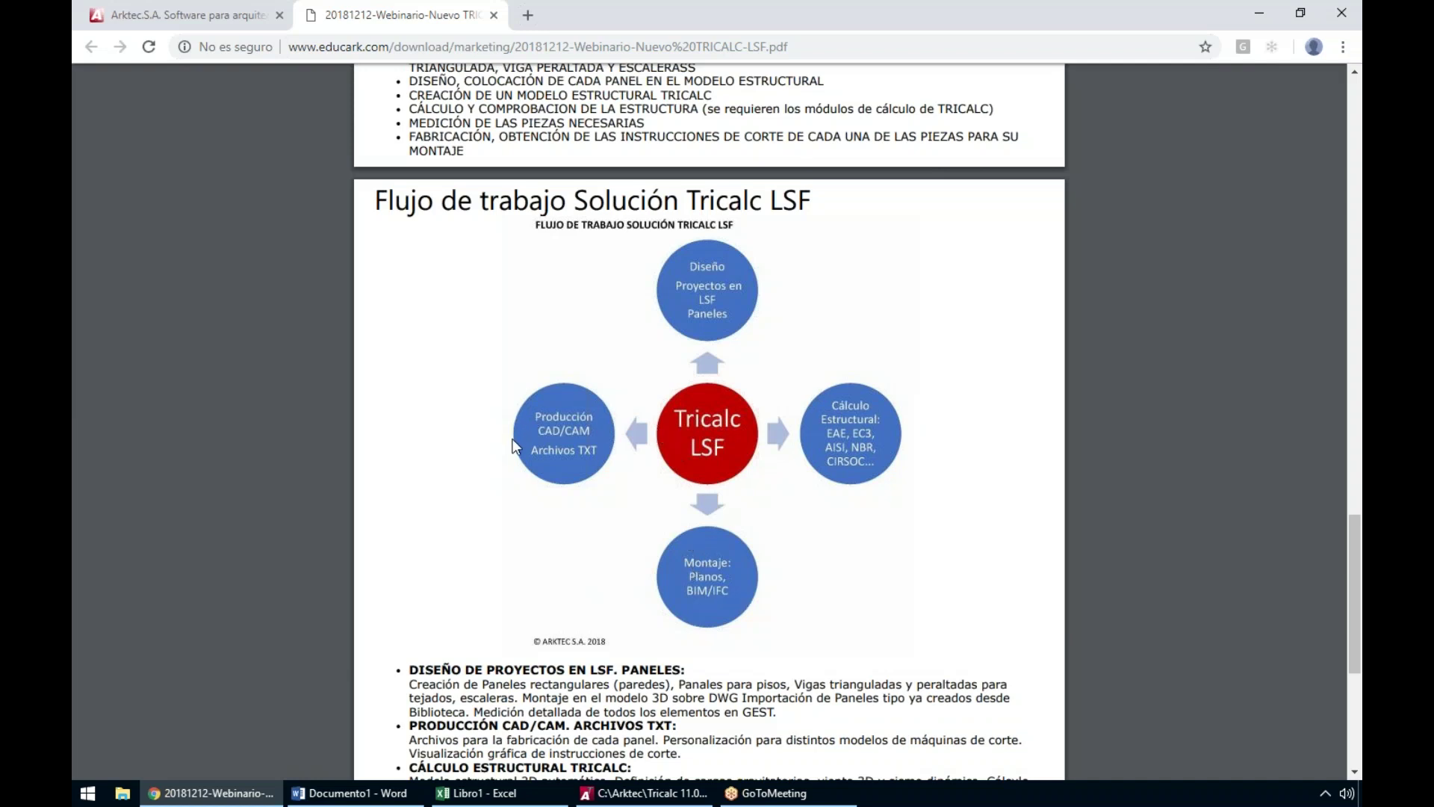
pyautogui.click(1262, 13)
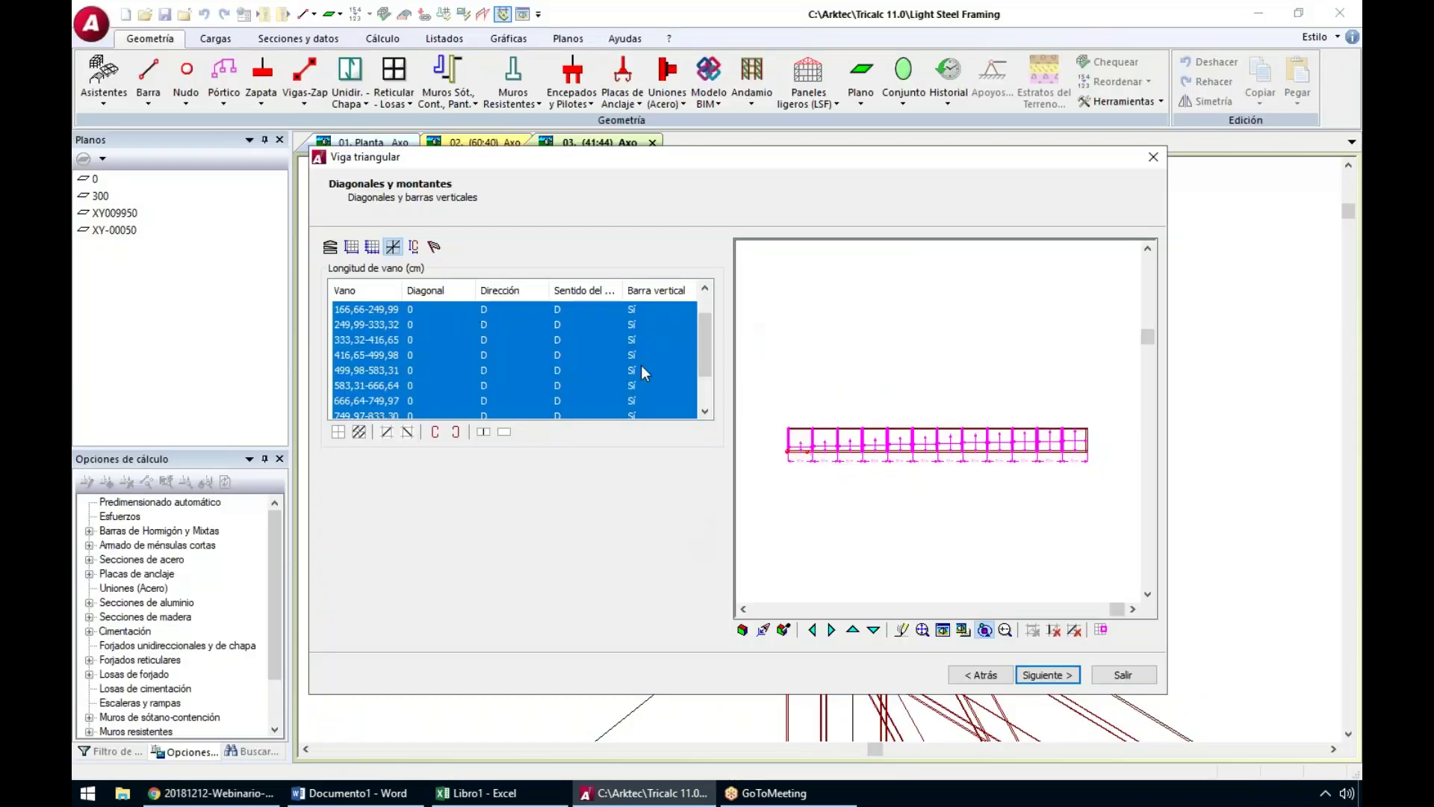
# Assign one diagonal to each of the beam's first six spans, from 0,00 to 499,98 cm
pyautogui.click(1055, 674)
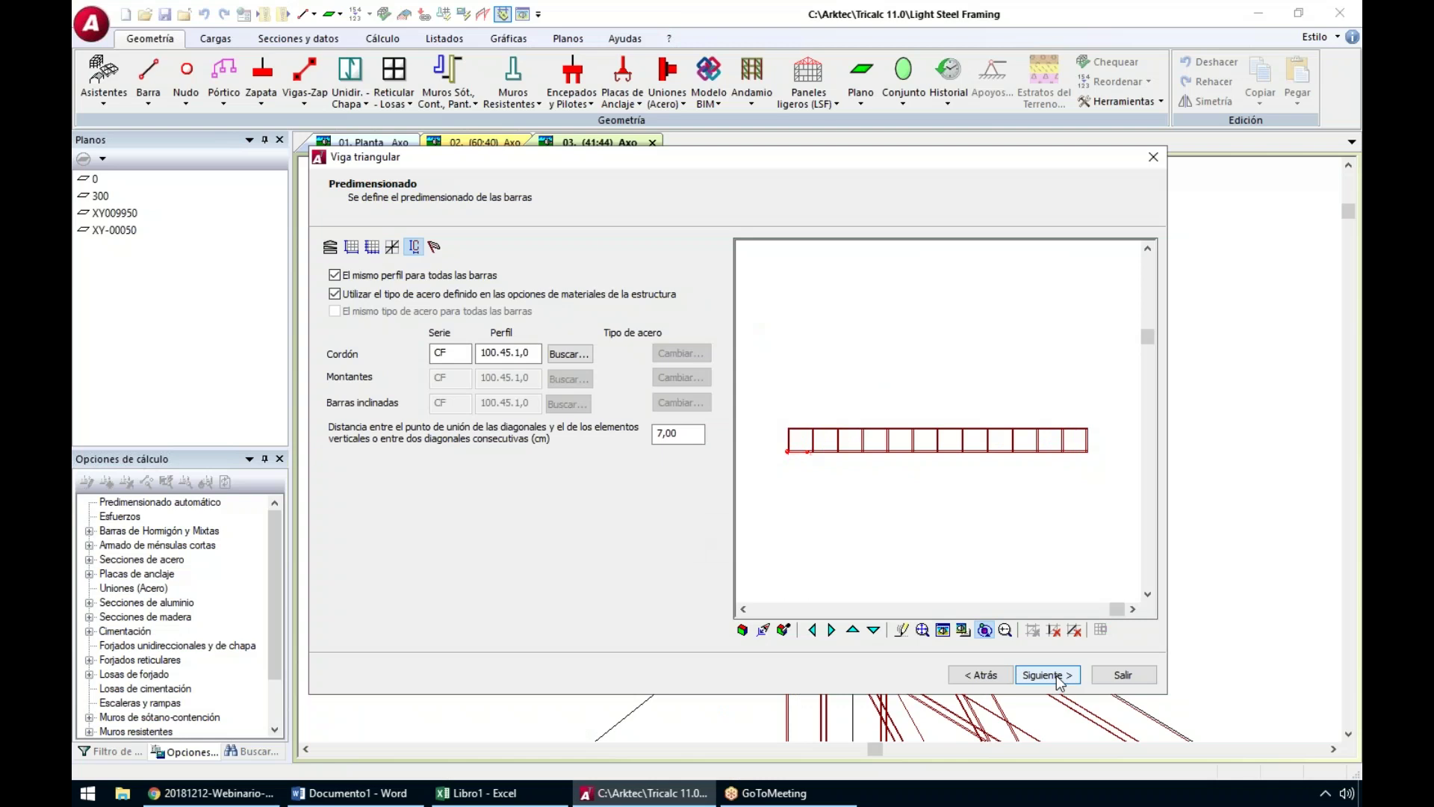
pyautogui.click(999, 675)
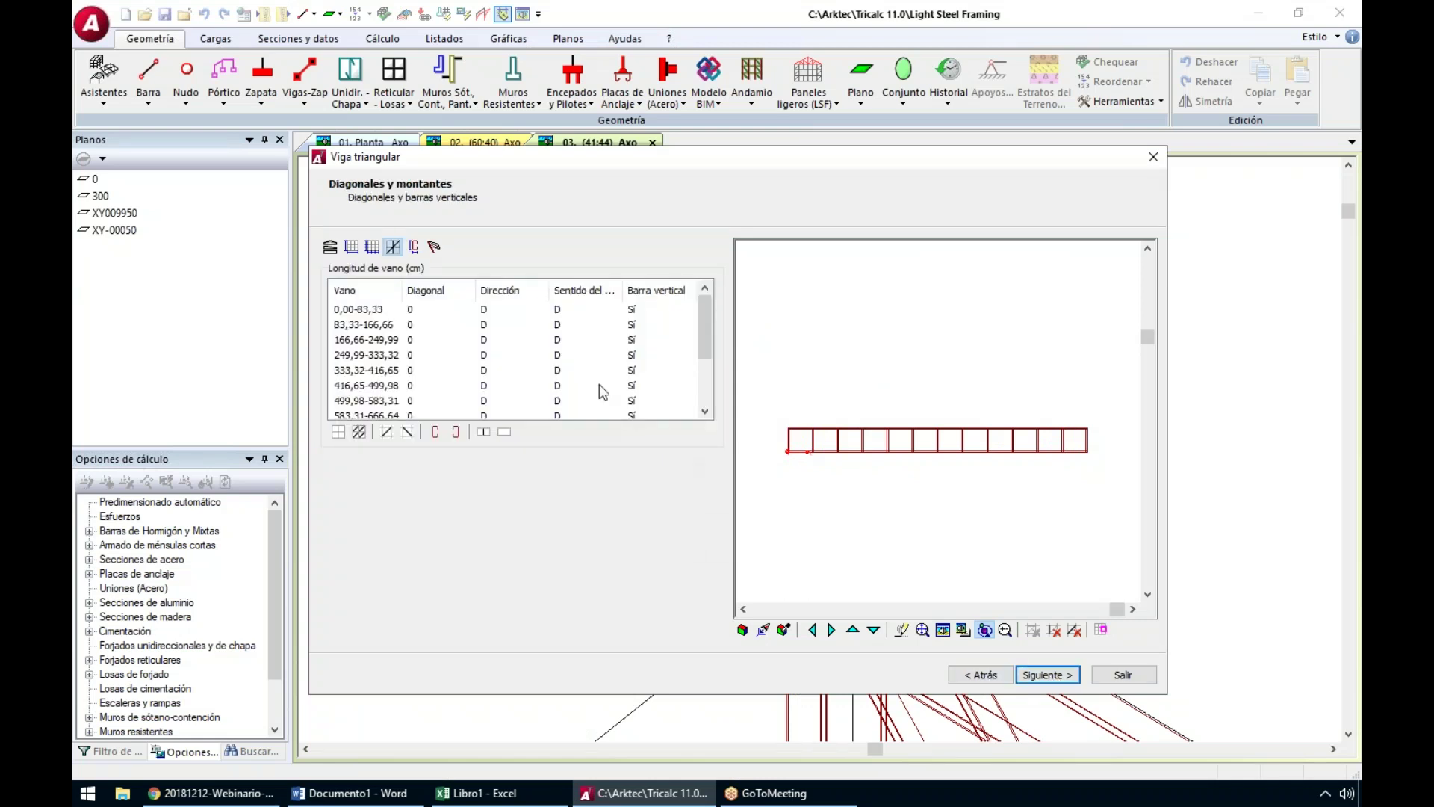
pyautogui.click(354, 312)
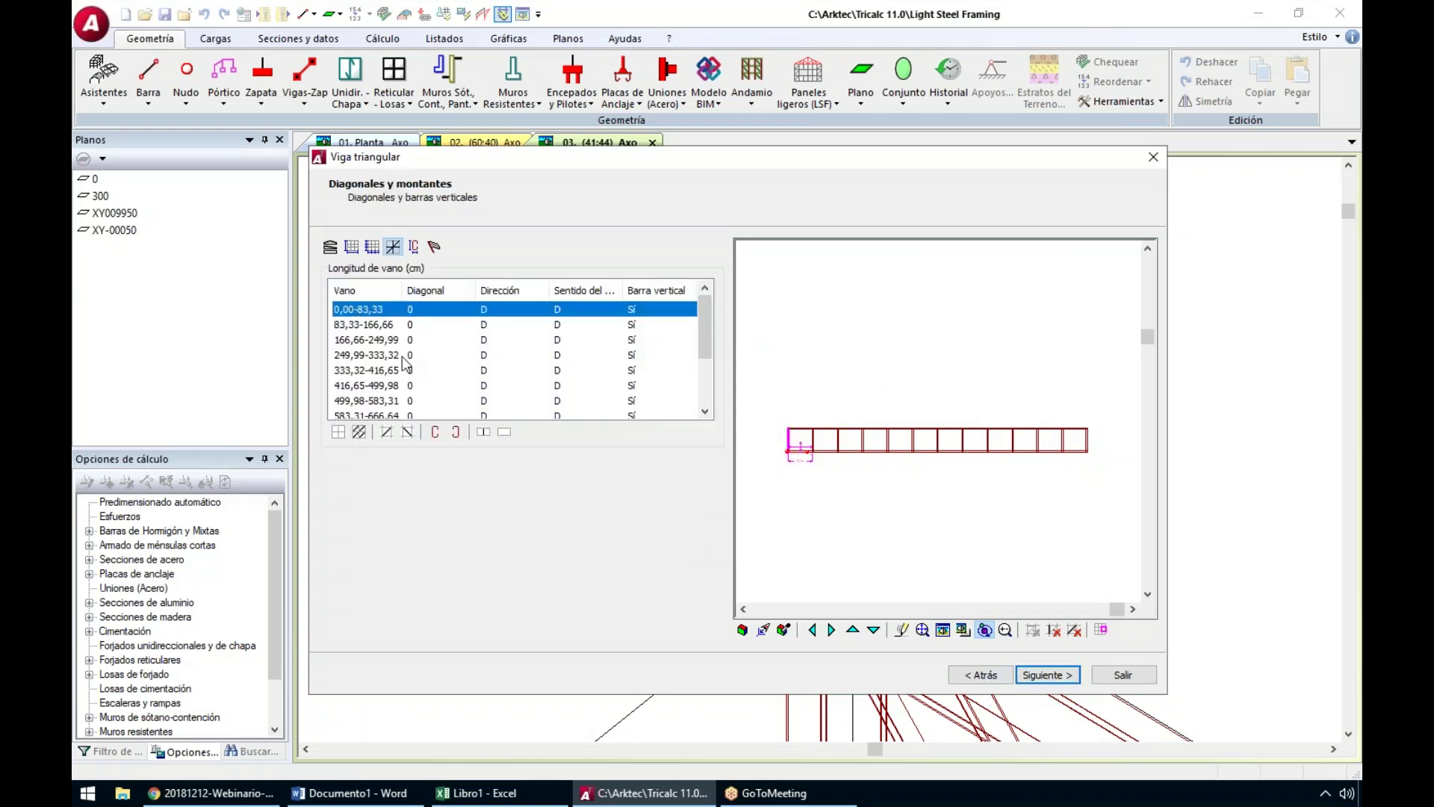
pyautogui.keyDown('shift'); pyautogui.click(381, 401); pyautogui.keyUp('shift')
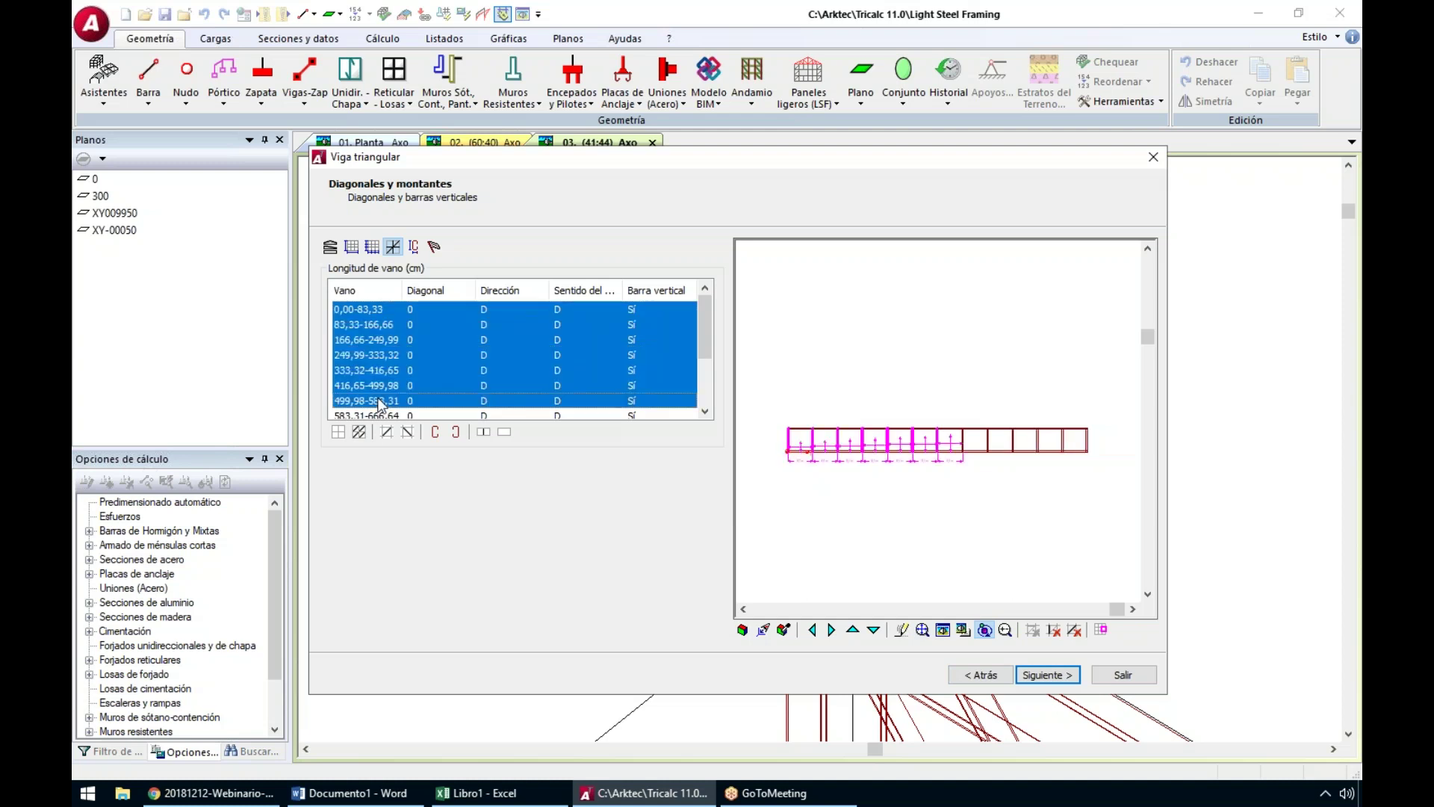
pyautogui.keyDown('shift'); pyautogui.click(381, 386); pyautogui.keyUp('shift')
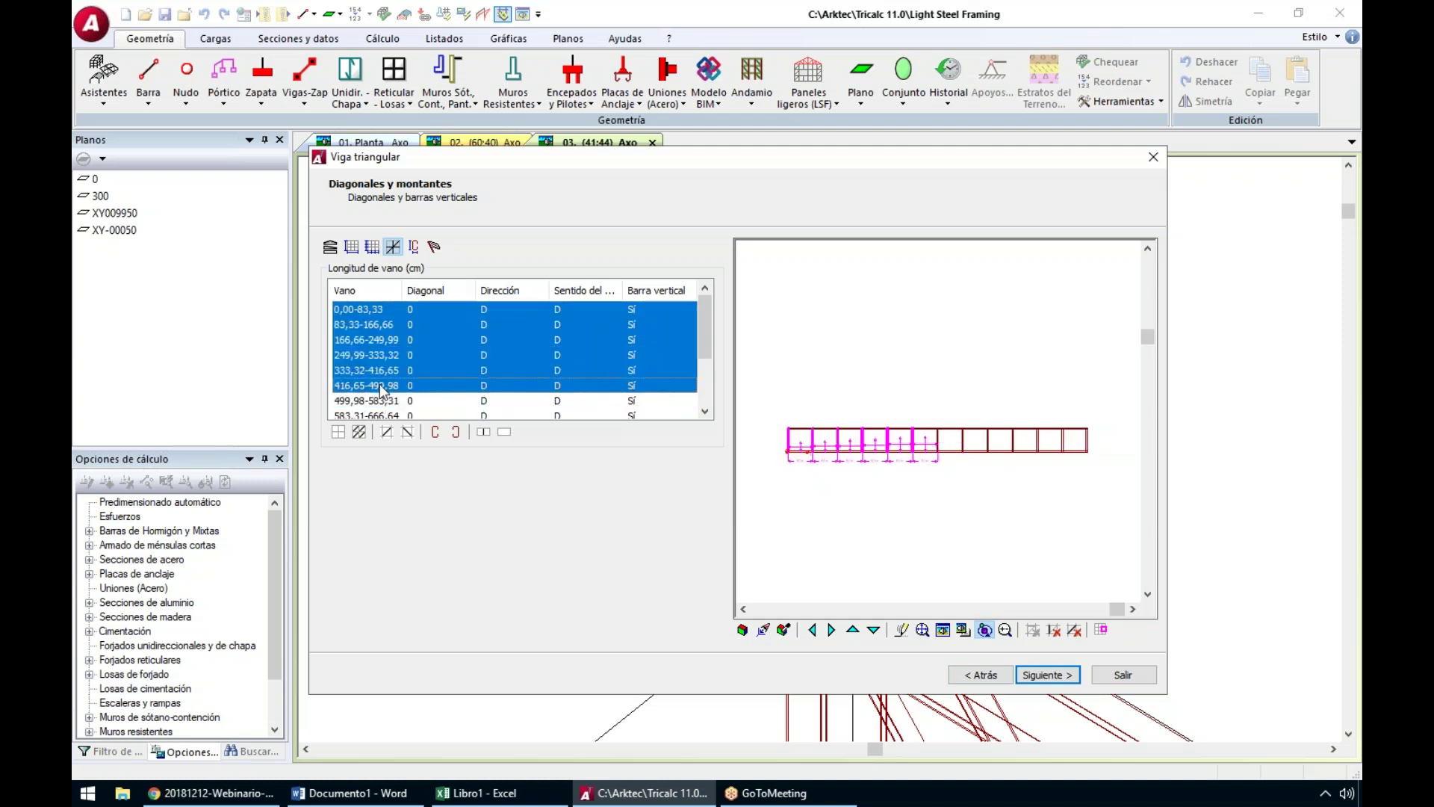
pyautogui.click(359, 432)
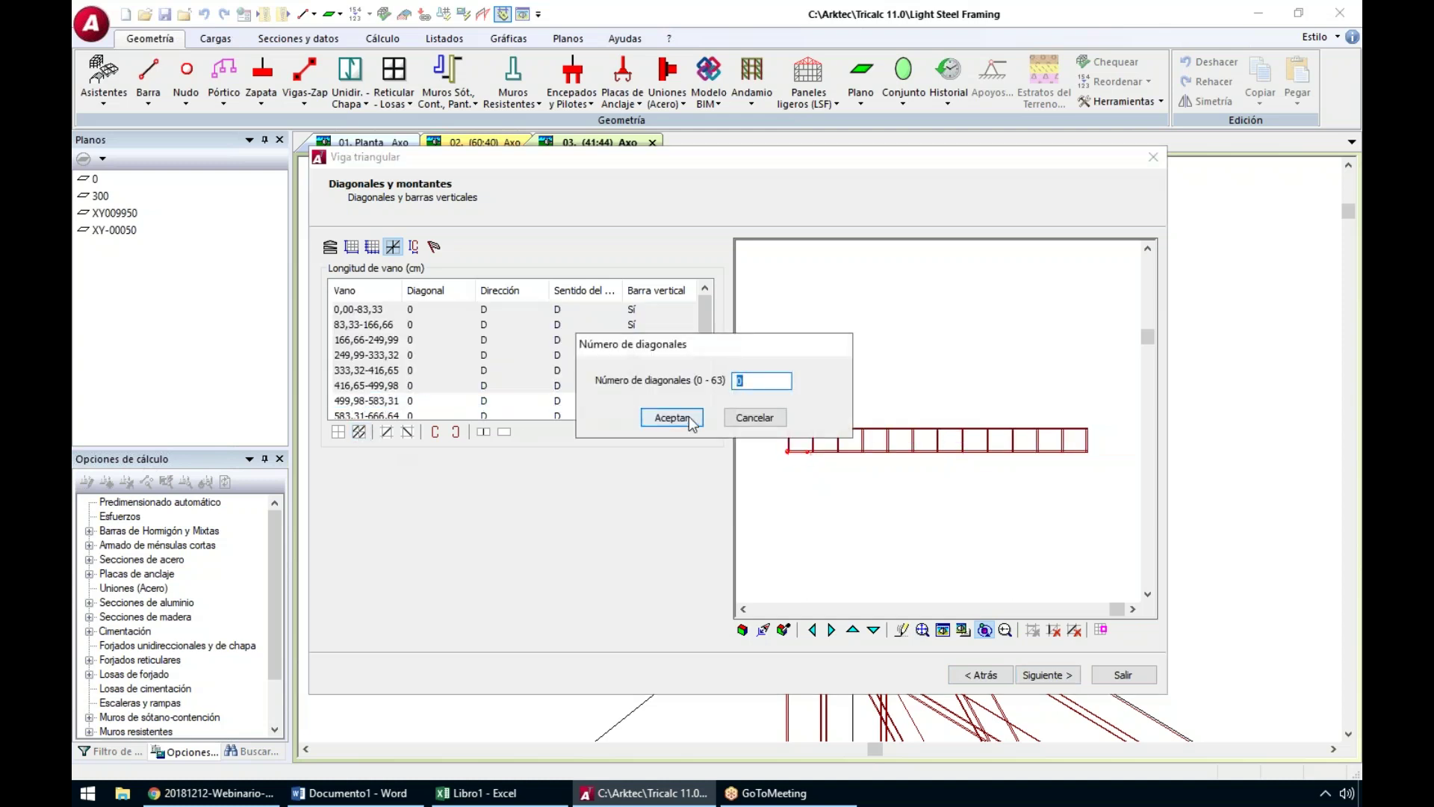
pyautogui.write('1')
pyautogui.click(673, 417)
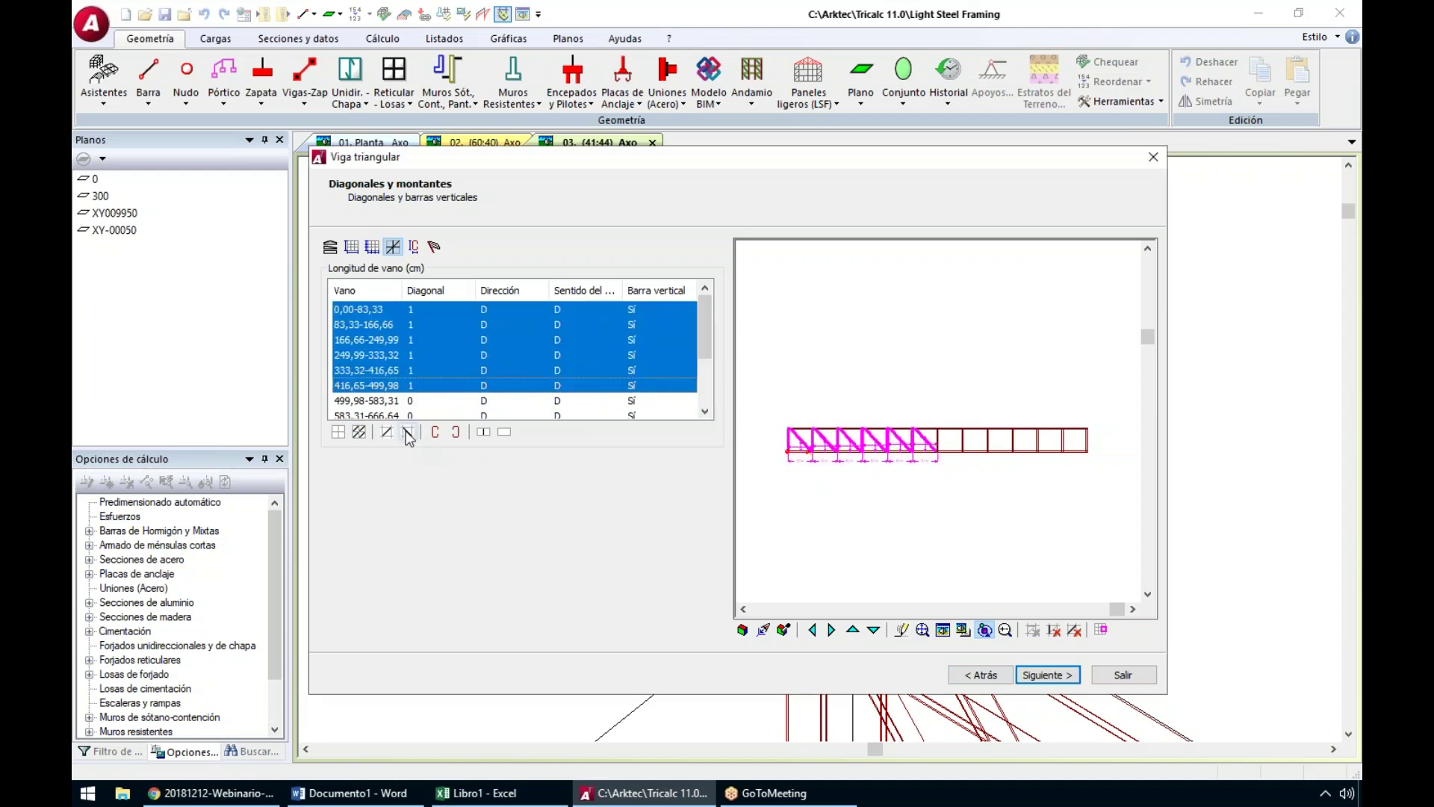
# Assign one diagonal to each of the last six spans, from 499,98 to 1000 cm, and change their direction to C
pyautogui.click(451, 401)
pyautogui.scroll(-2, 451, 403)
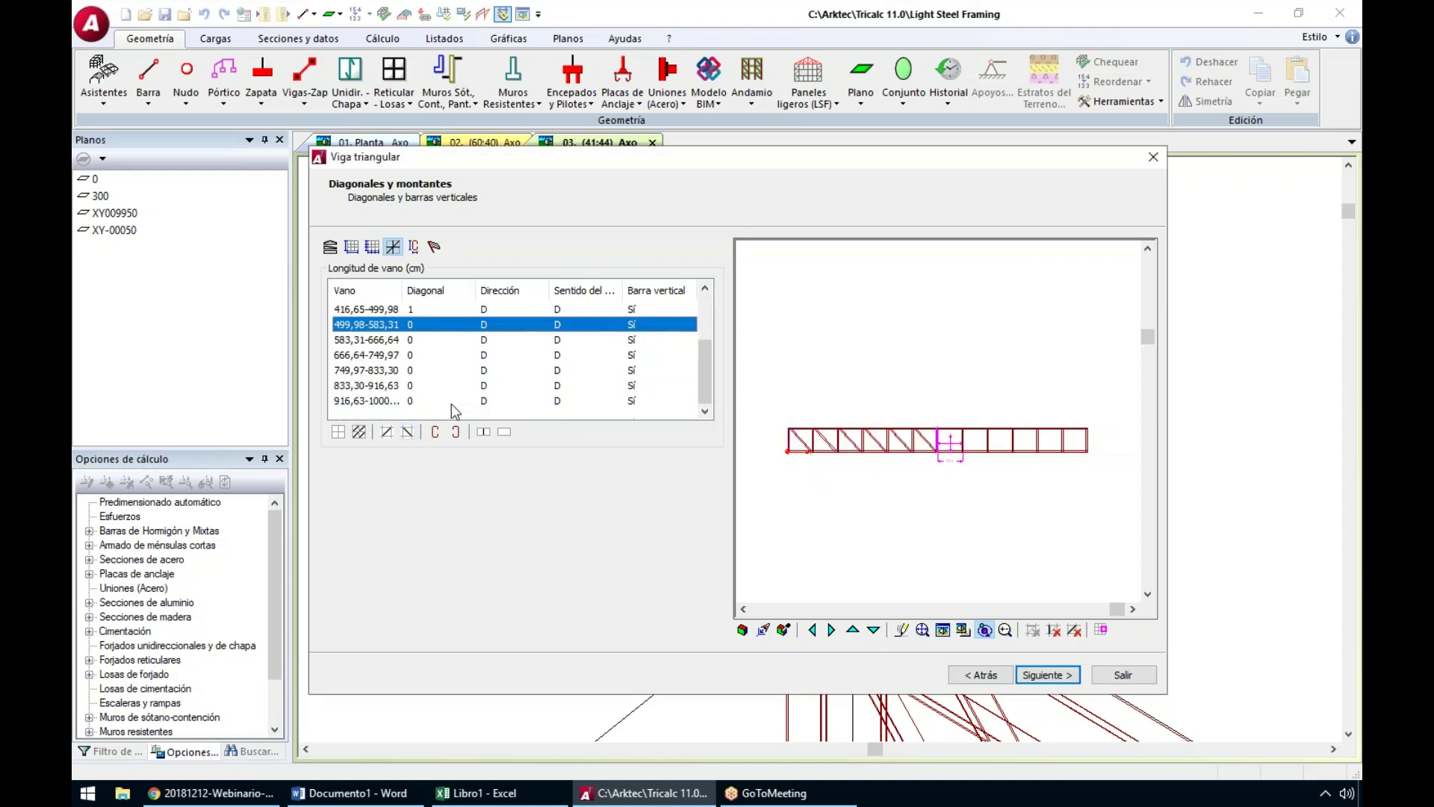
pyautogui.keyDown('shift'); pyautogui.click(451, 401); pyautogui.keyUp('shift')
pyautogui.click(359, 432)
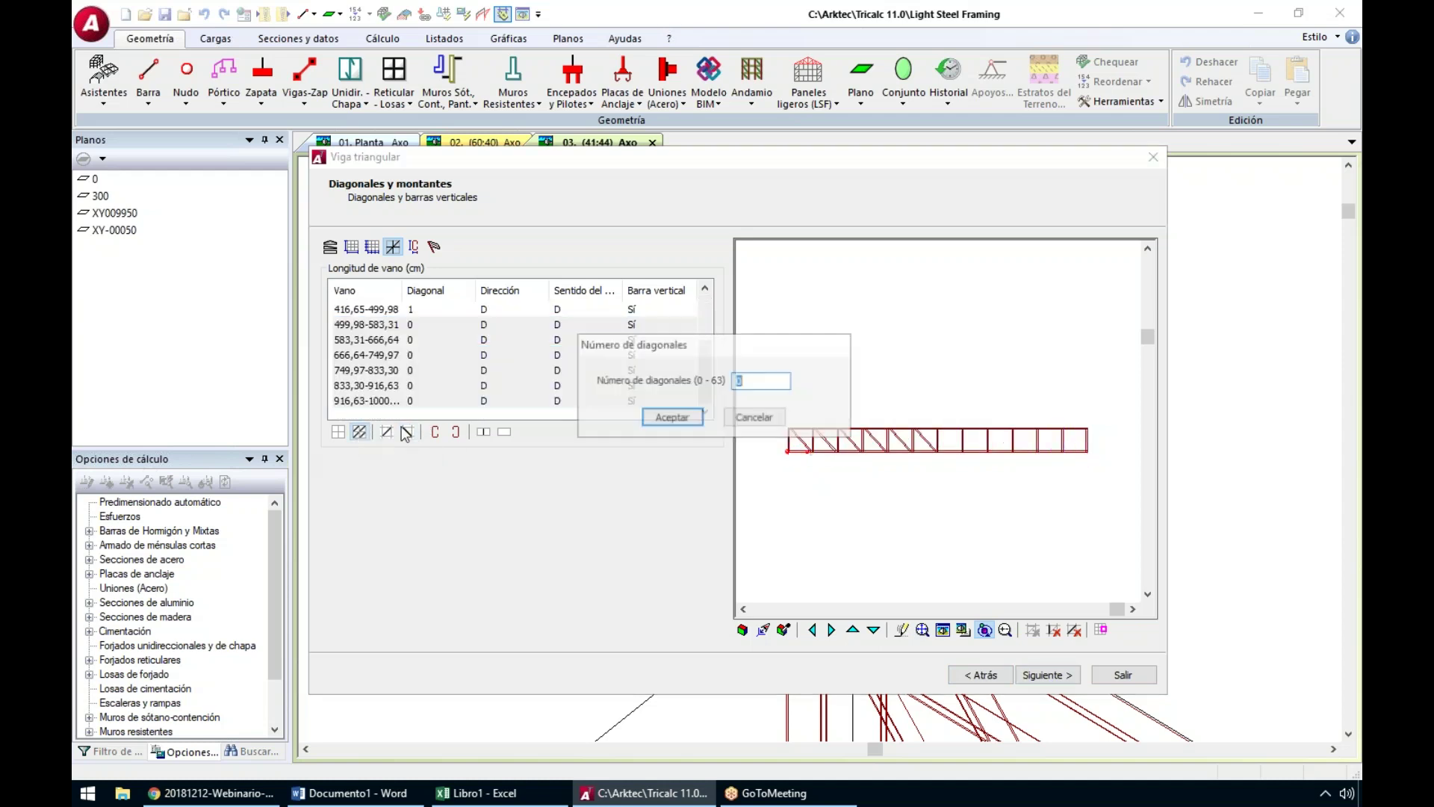
pyautogui.write('1')
pyautogui.click(672, 418)
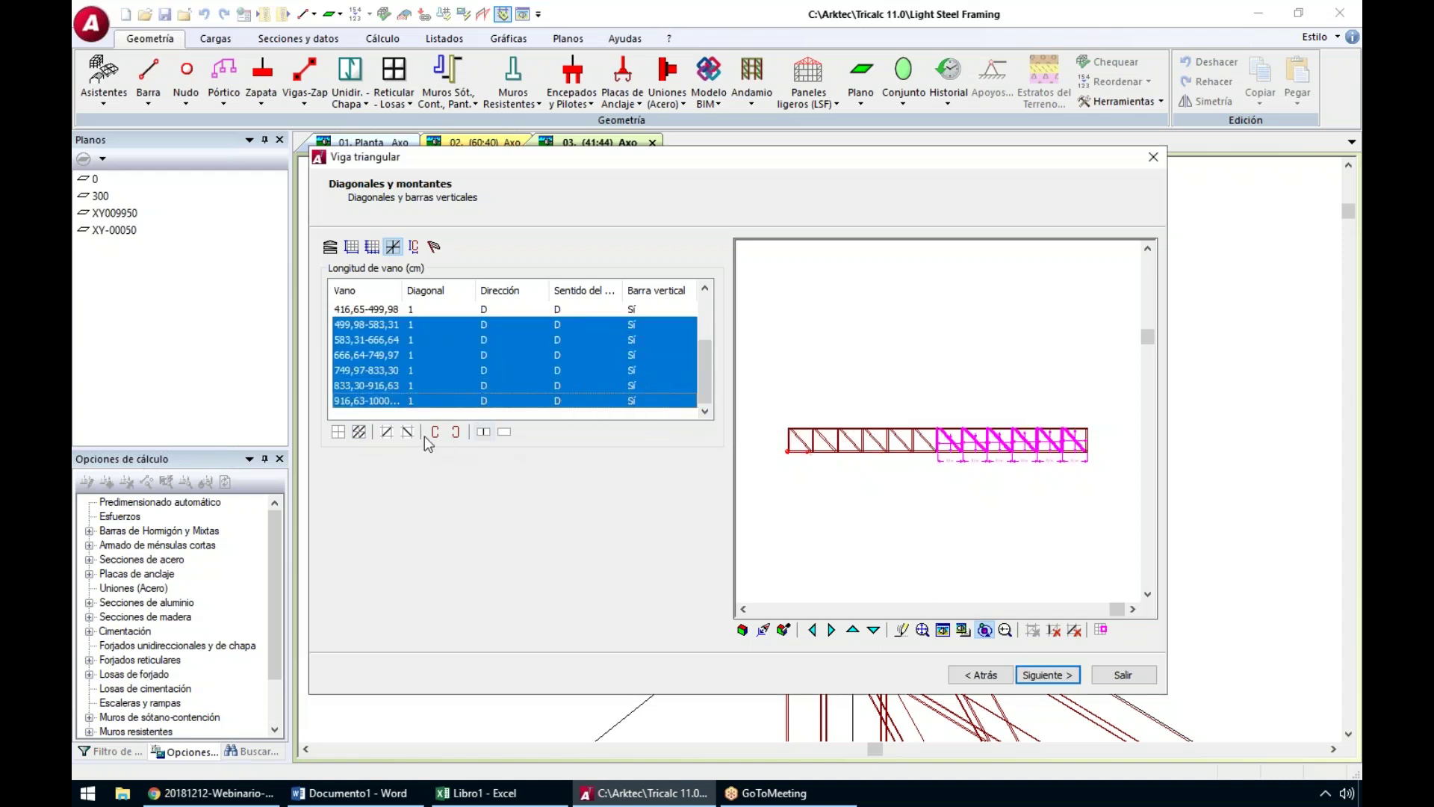
pyautogui.click(386, 432)
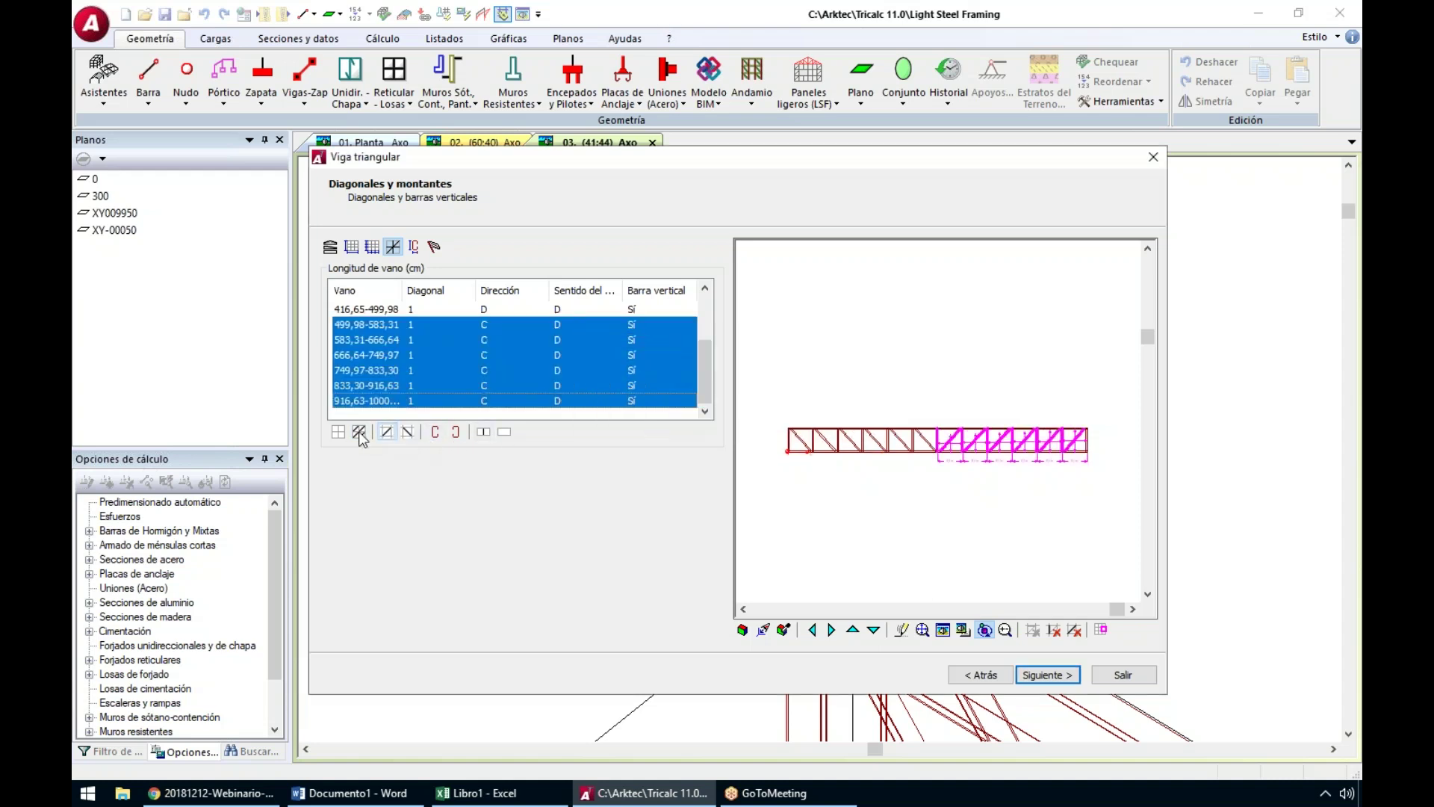
# Try two and three diagonals per span in the last six spans, inspect the preview, and restore one diagonal per span
pyautogui.click(359, 431)
pyautogui.write('2')
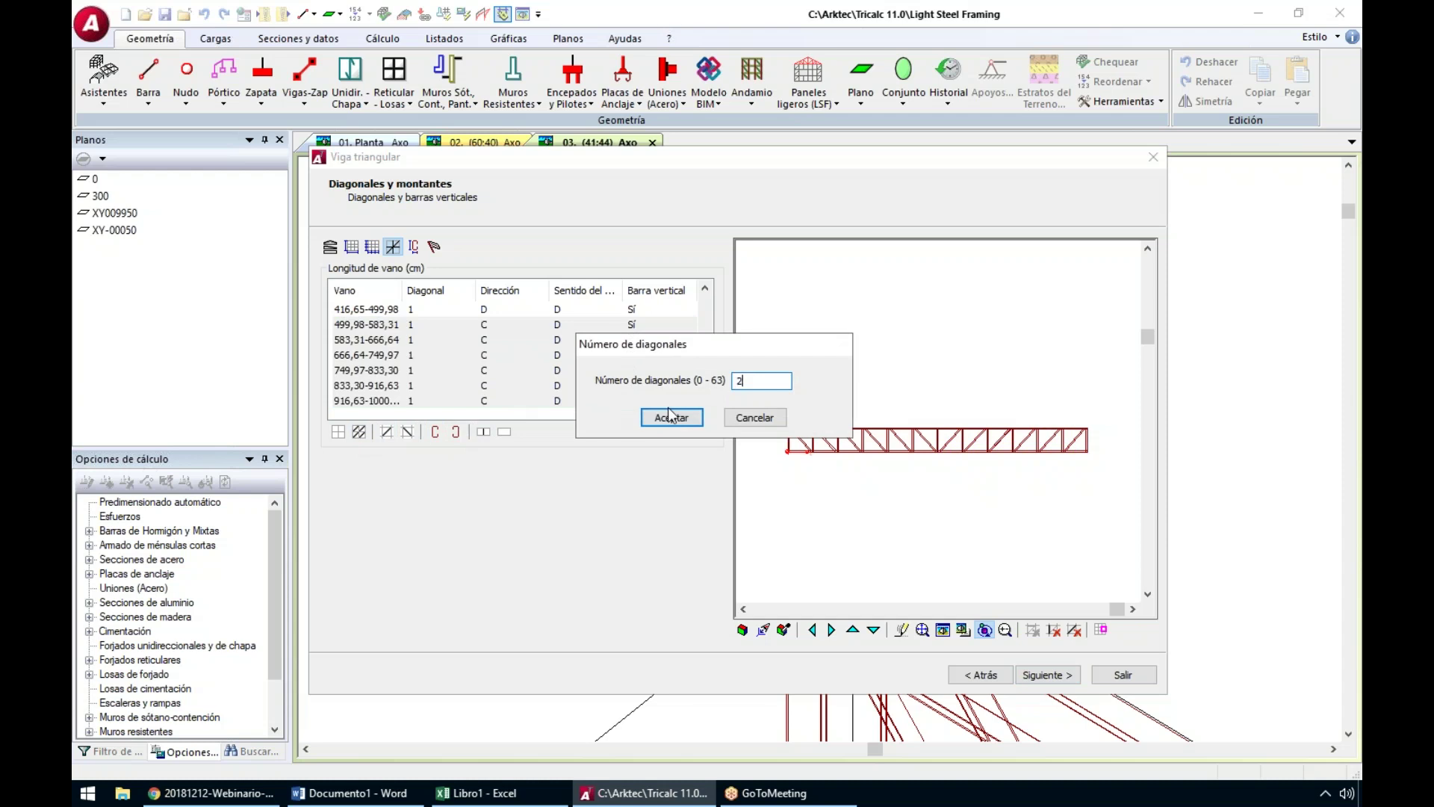
pyautogui.click(661, 416)
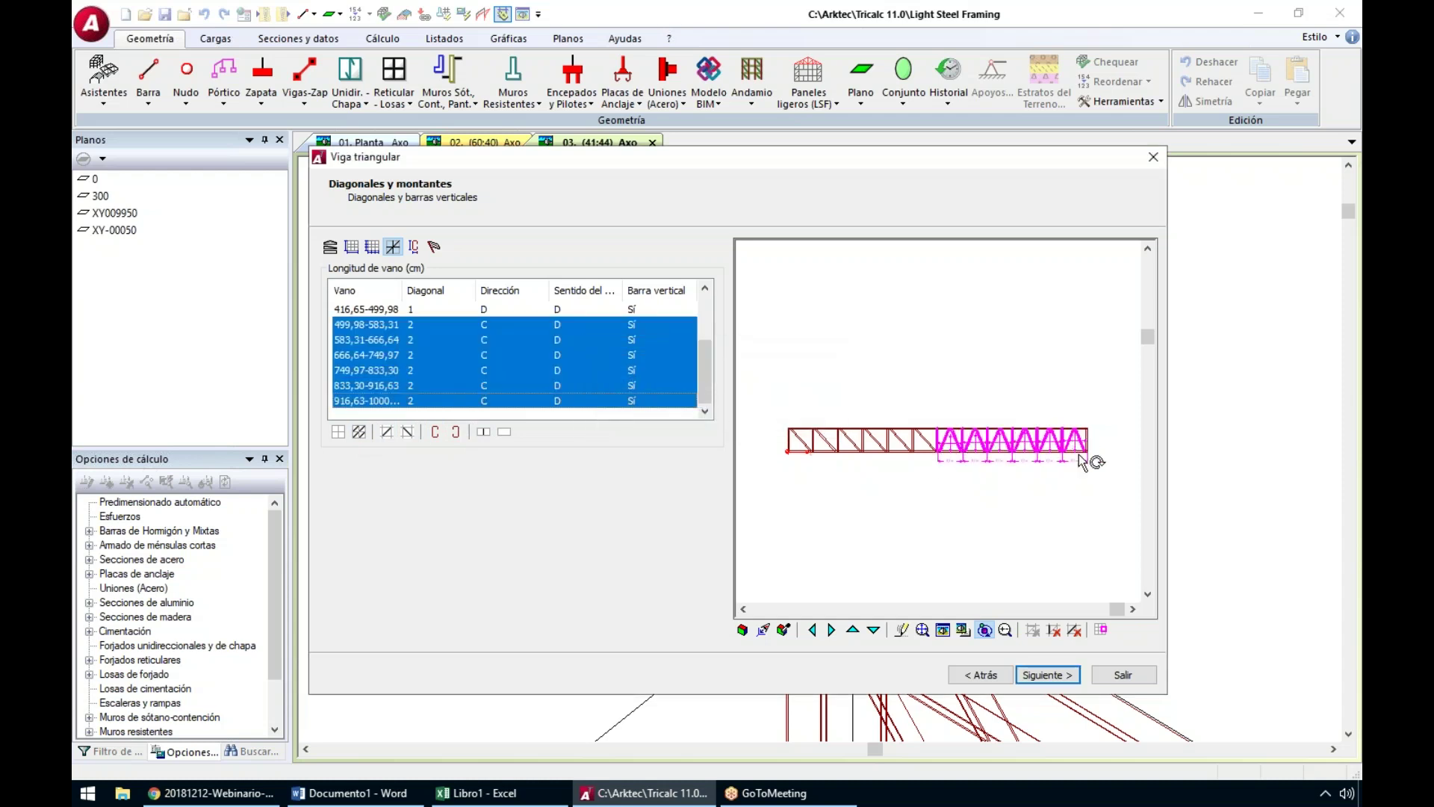
pyautogui.click(358, 433)
pyautogui.write('3')
pyautogui.click(676, 423)
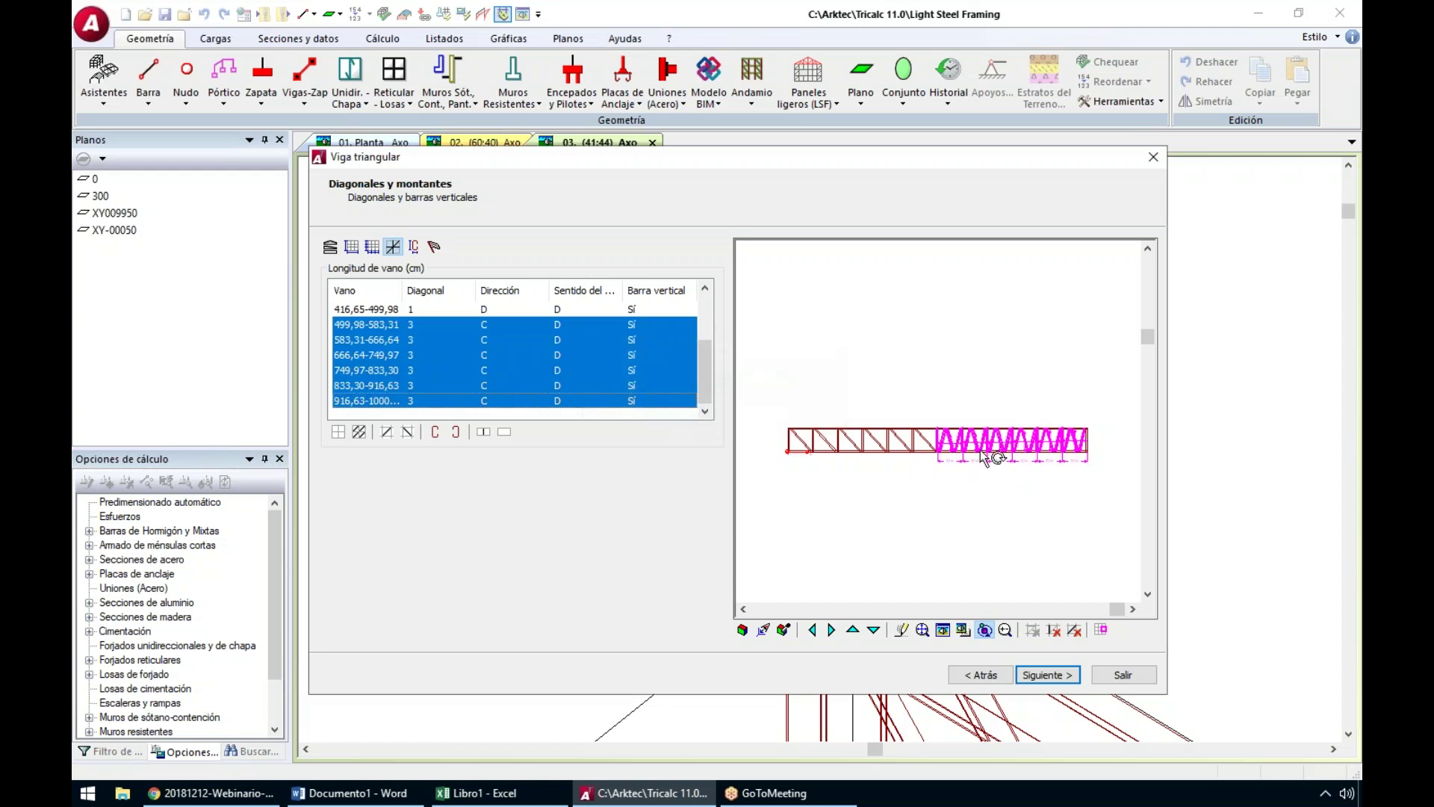
pyautogui.scroll(3, 979, 445)
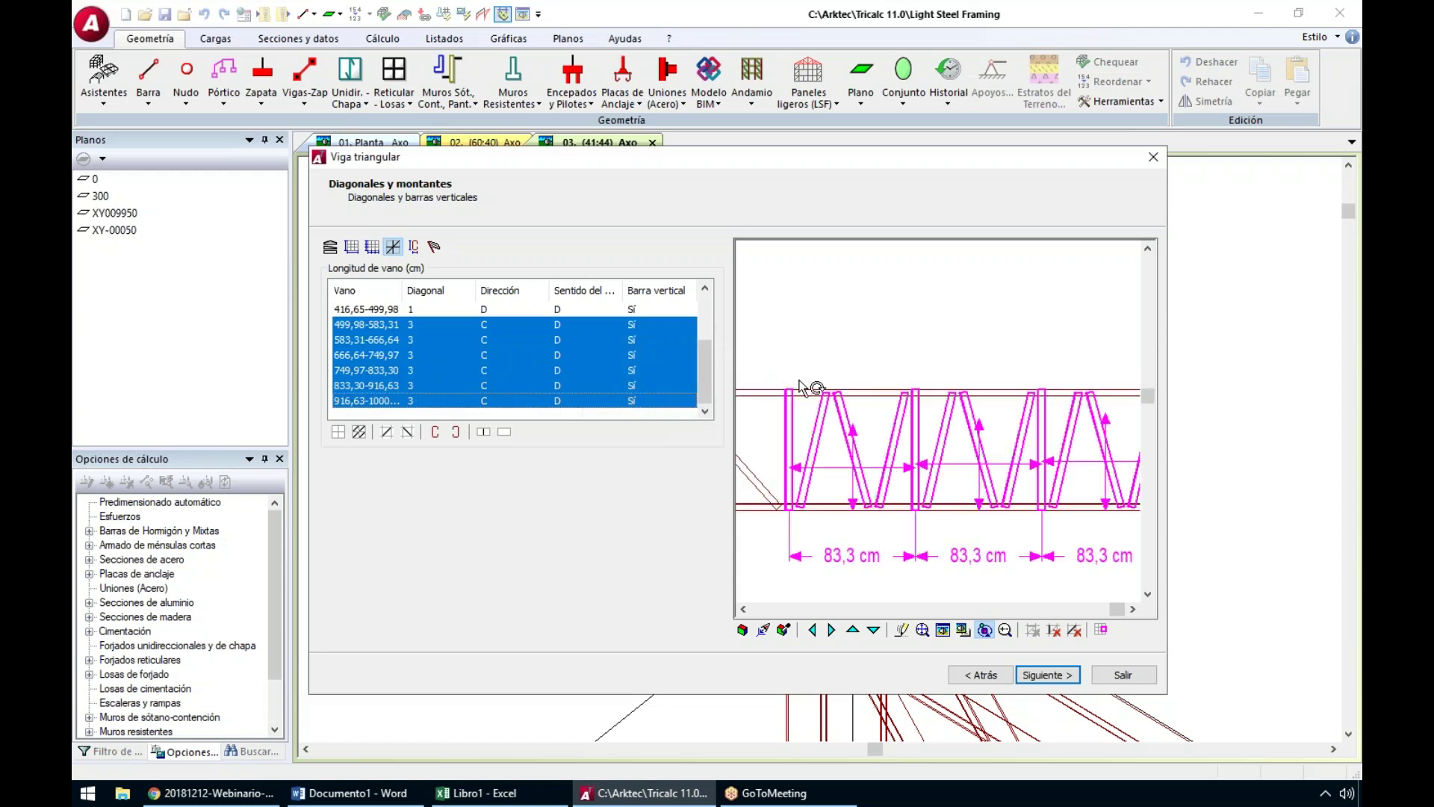
pyautogui.scroll(-2, 942, 450)
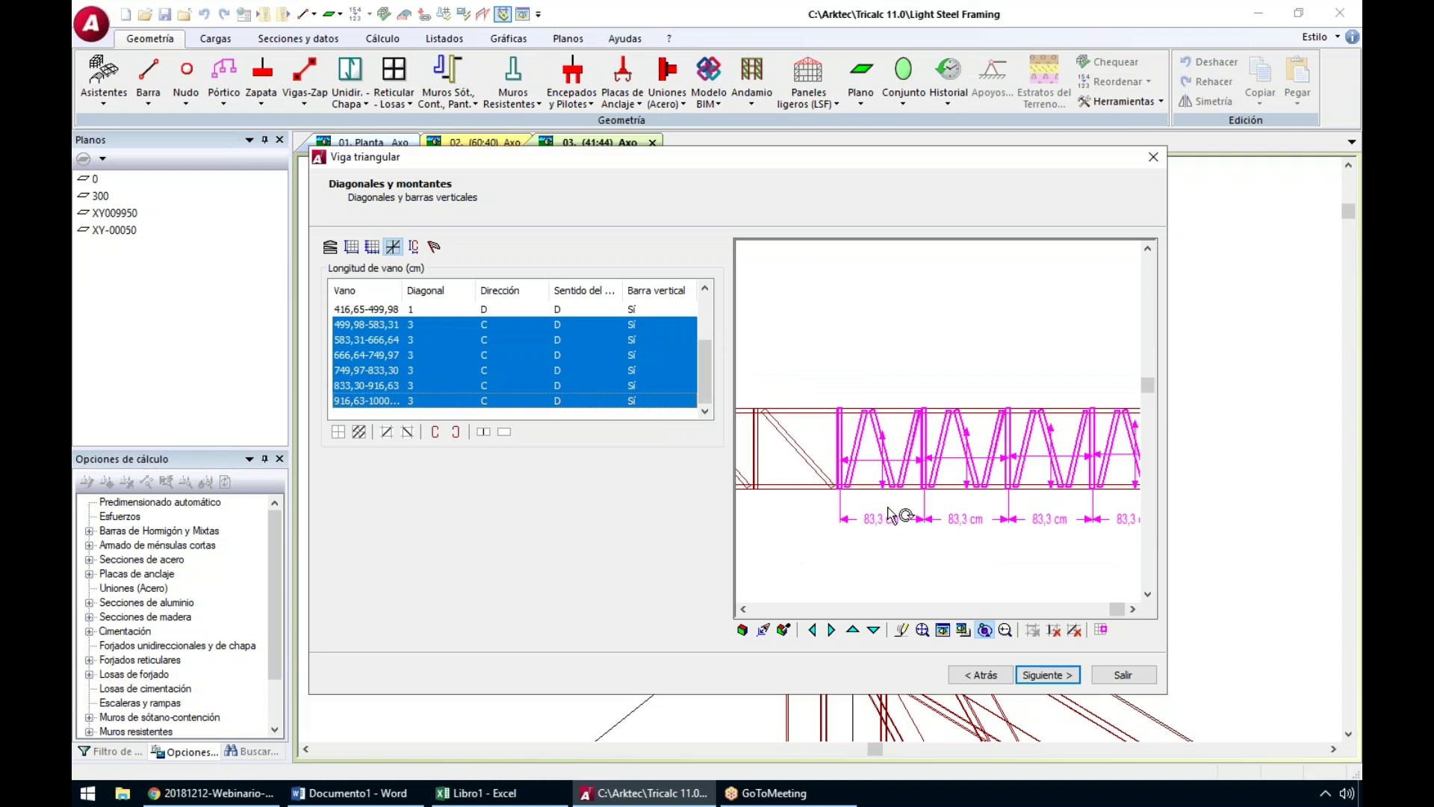
pyautogui.click(362, 433)
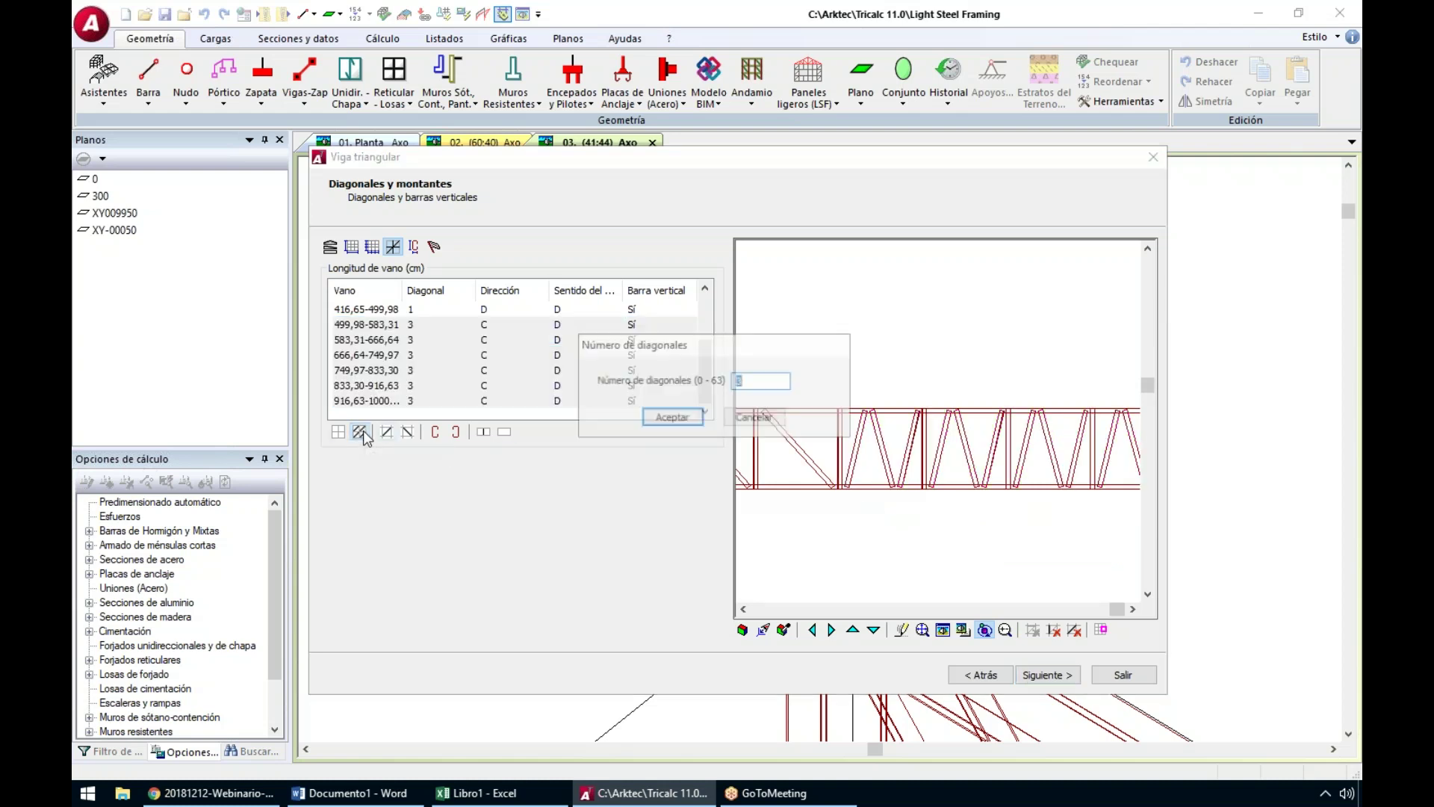
pyautogui.write('1')
pyautogui.click(672, 416)
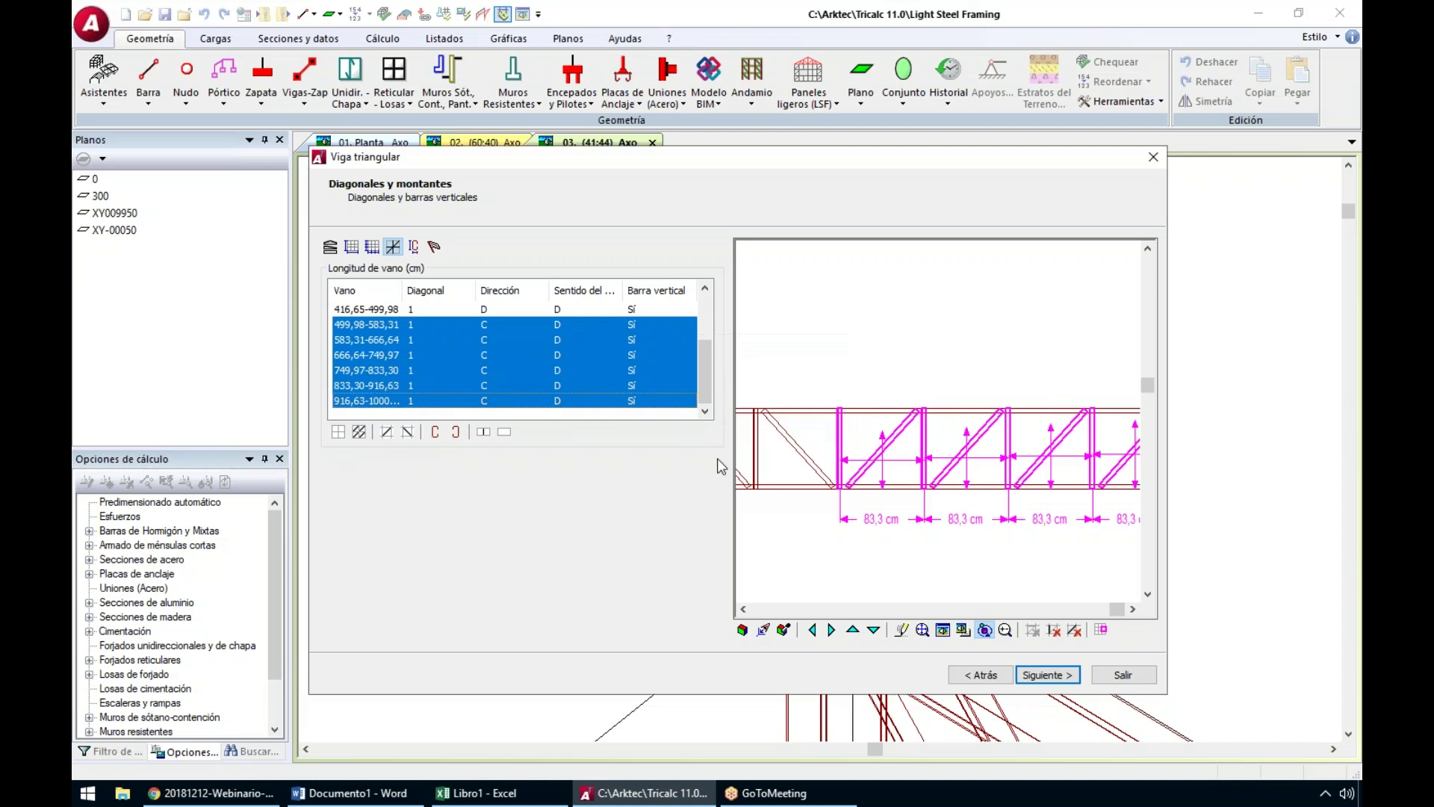
# Accept the diagonals, keep the CF 100.45.1,0 profile for all bars, and advance to the beam's additional options
pyautogui.scroll(-4, 964, 456)
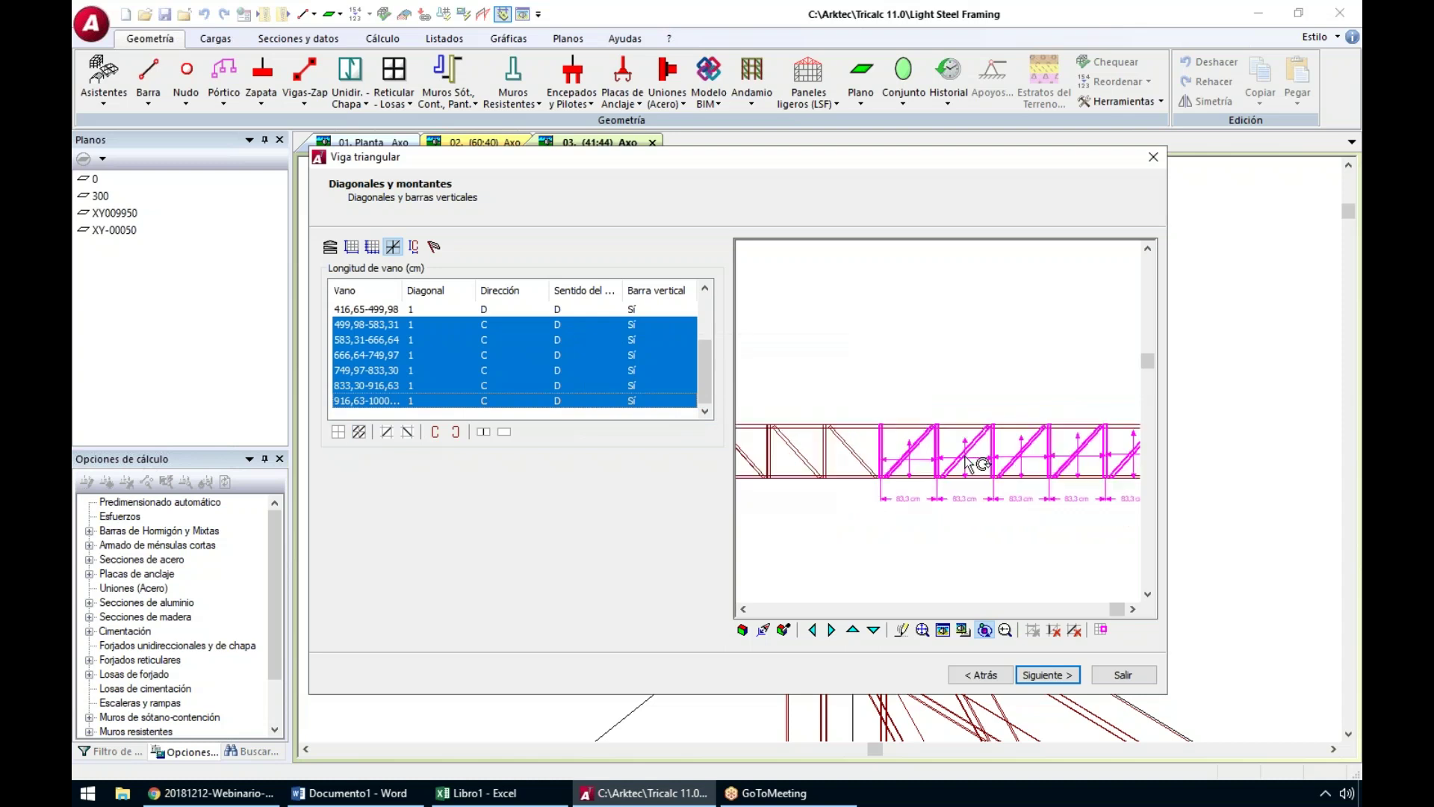
pyautogui.click(1047, 675)
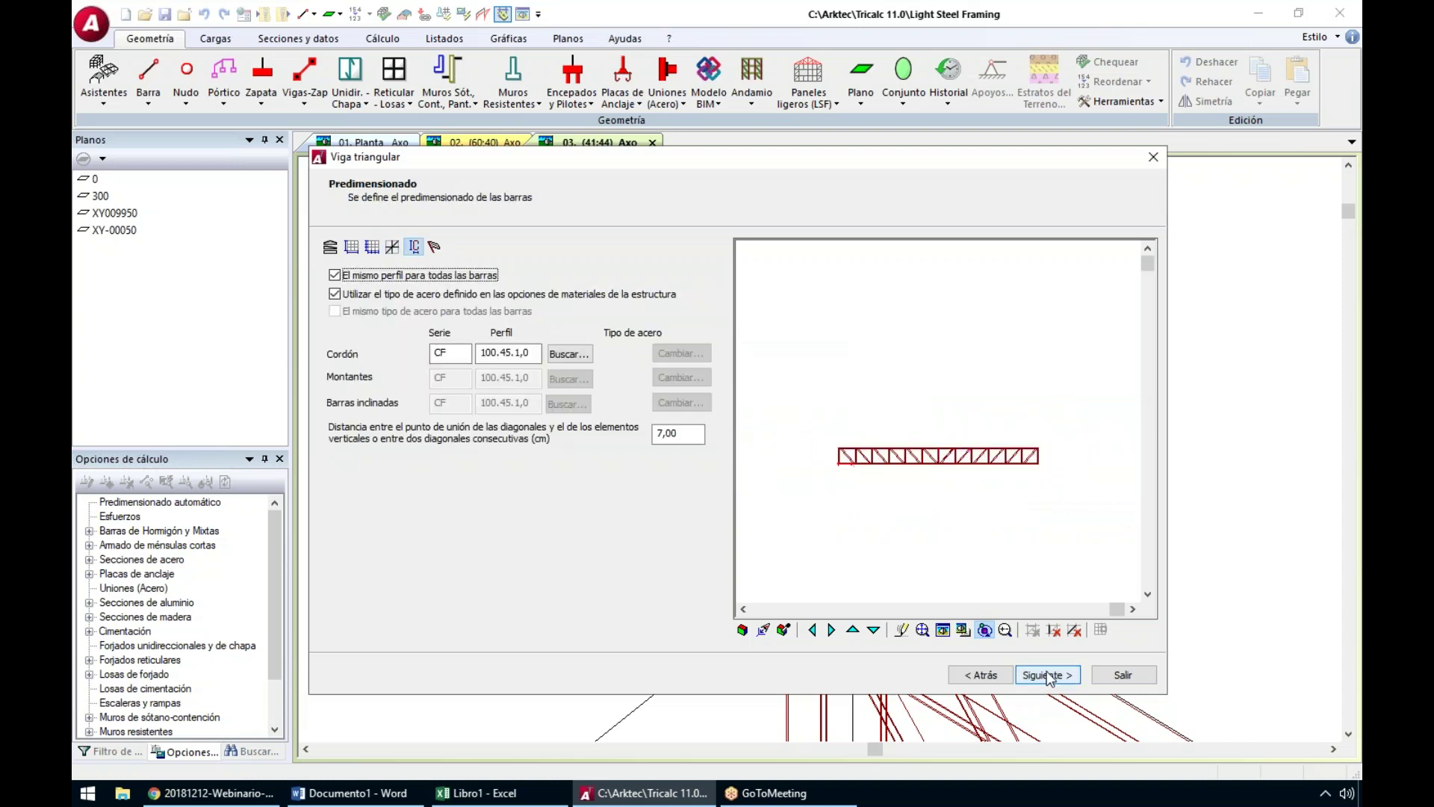
pyautogui.click(1047, 676)
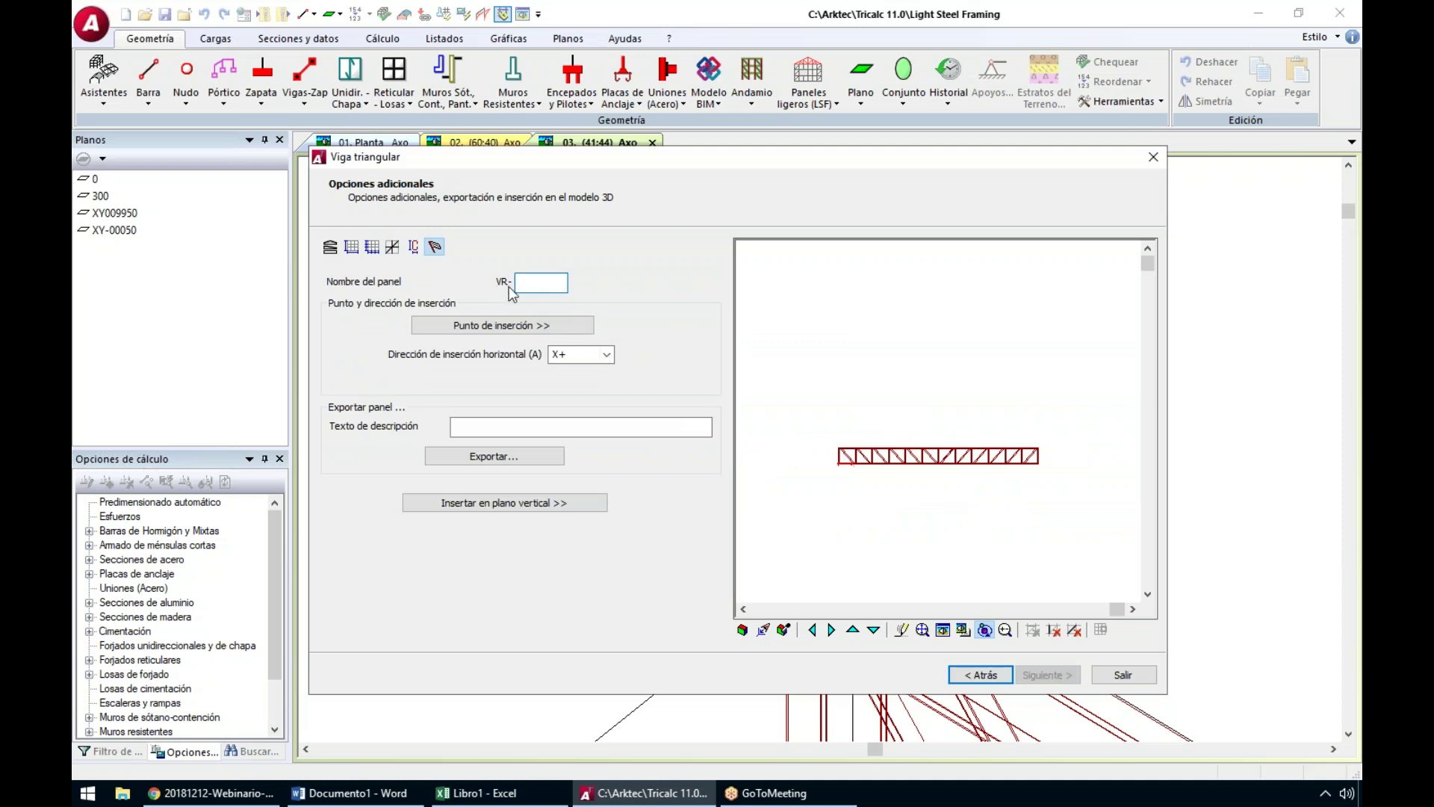
# Name the beam panel VR-1 and set its insertion point at the outer bottom corner of its starting end
pyautogui.write('1')
pyautogui.moveTo(835, 484)
pyautogui.mouseDown()
pyautogui.moveTo(822, 486)
pyautogui.moveTo(840, 467)
pyautogui.mouseUp()
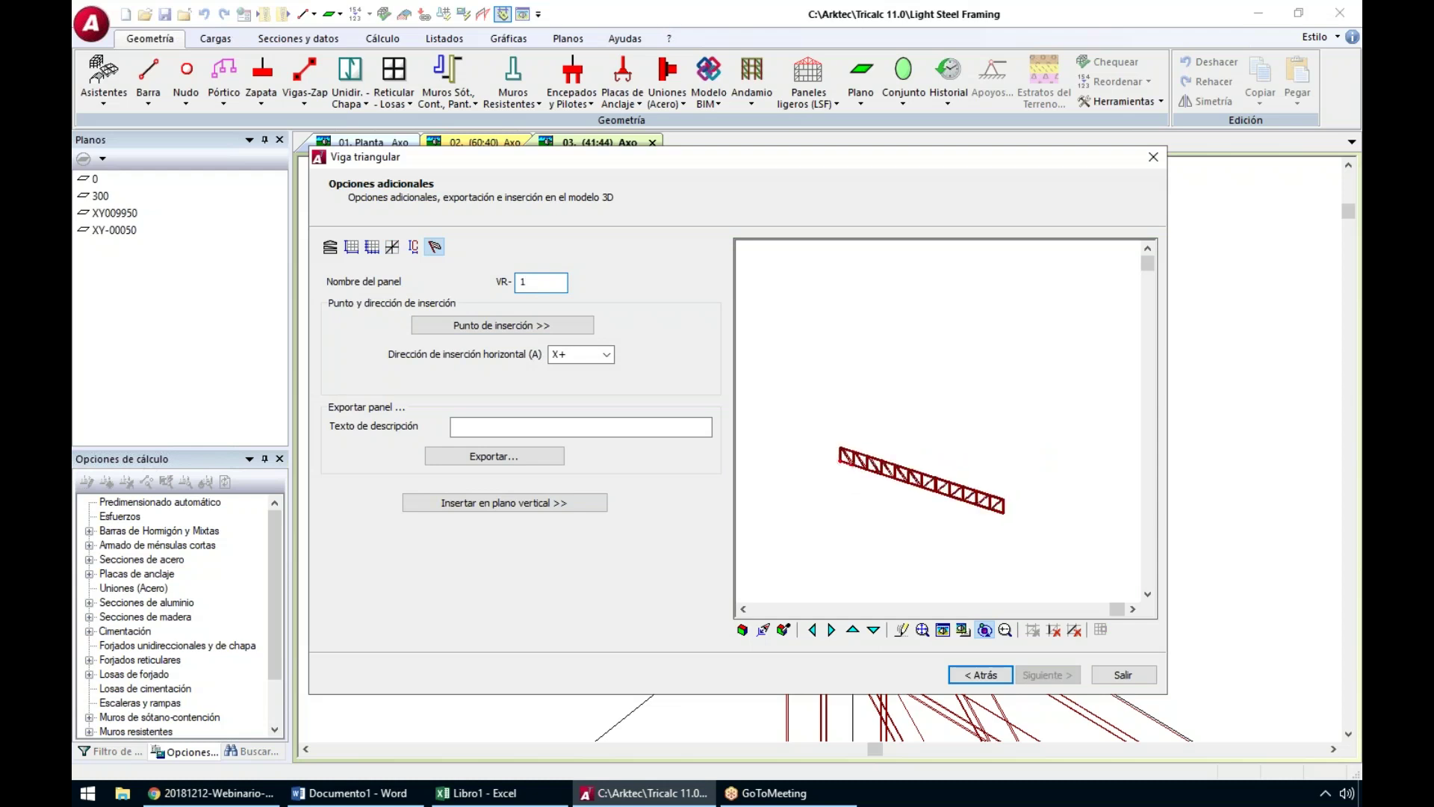
pyautogui.scroll(5, 839, 468)
pyautogui.click(510, 326)
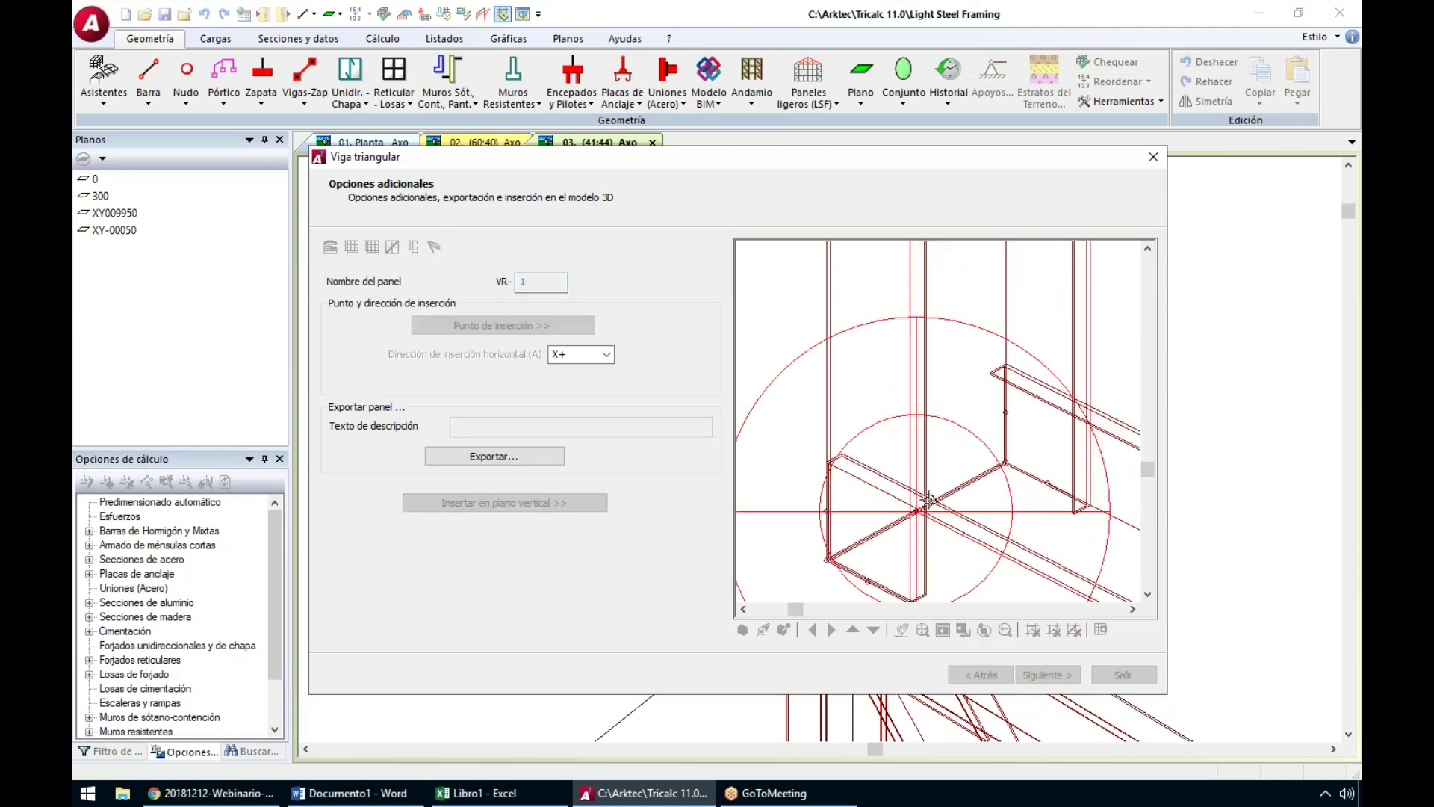
pyautogui.click(825, 560)
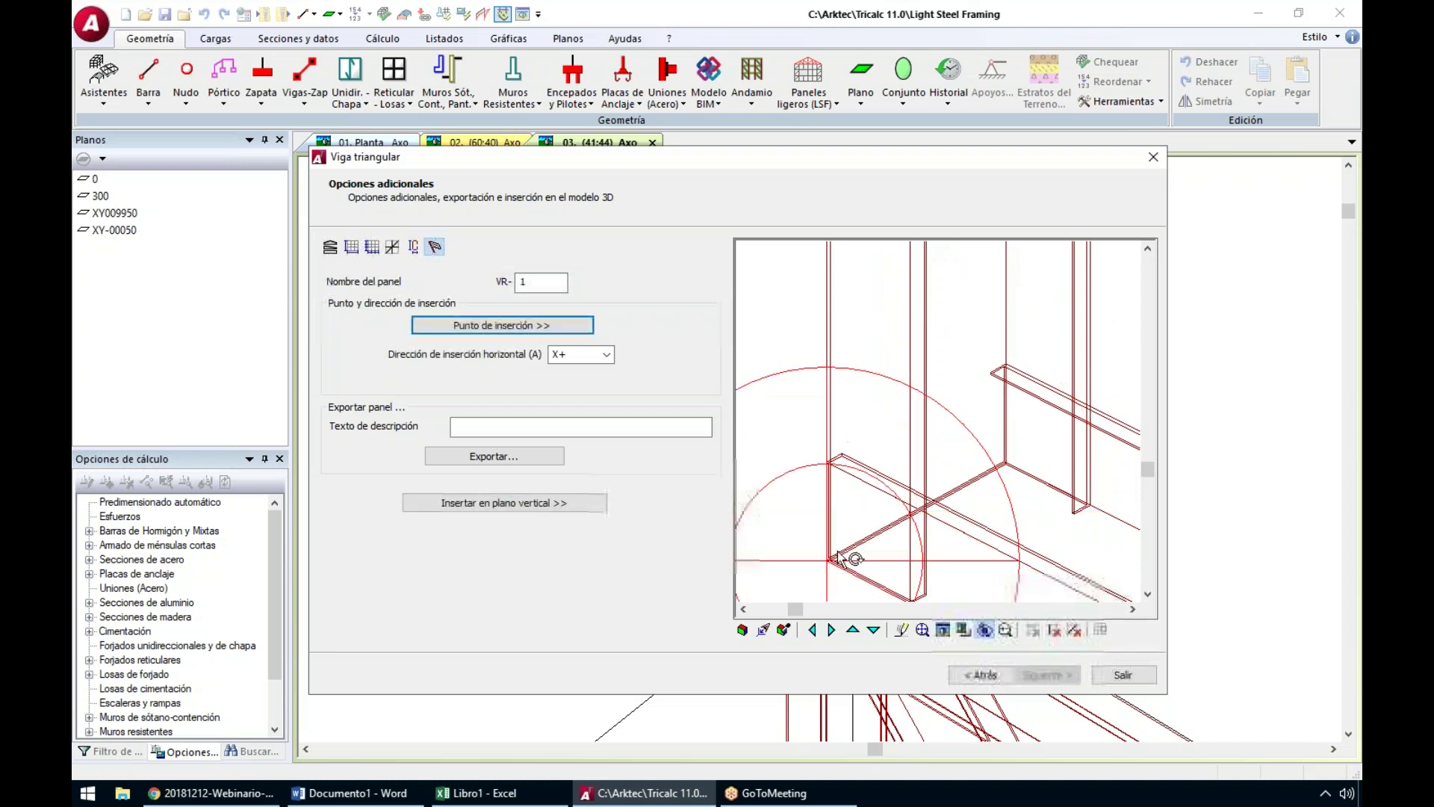
pyautogui.scroll(3, 853, 536)
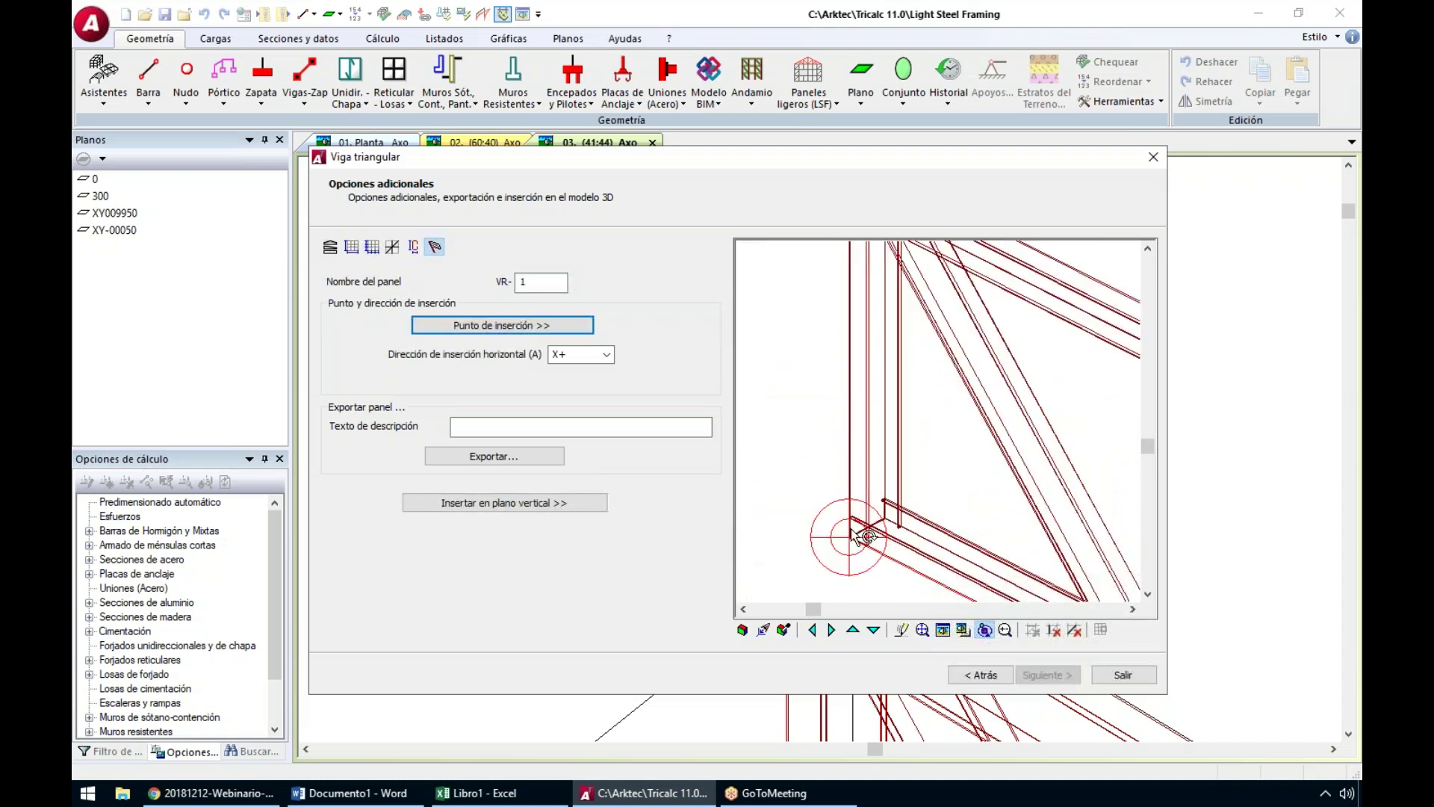
# Export the beam with the description "Viga tipo 1" to the existing Mis paneles.trlsf file on the desktop
pyautogui.click(485, 428)
pyautogui.write('Viga tipo 1')
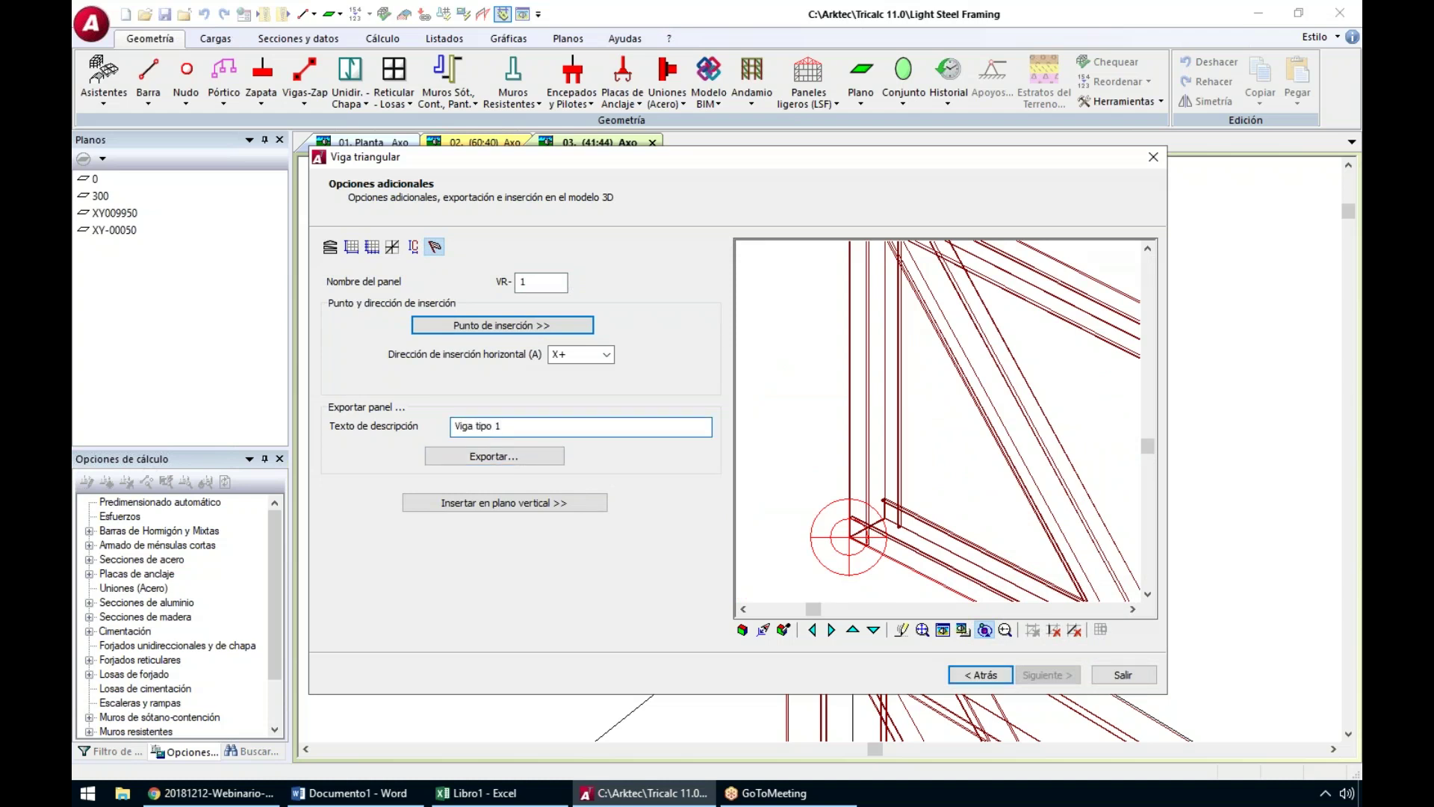
pyautogui.click(522, 455)
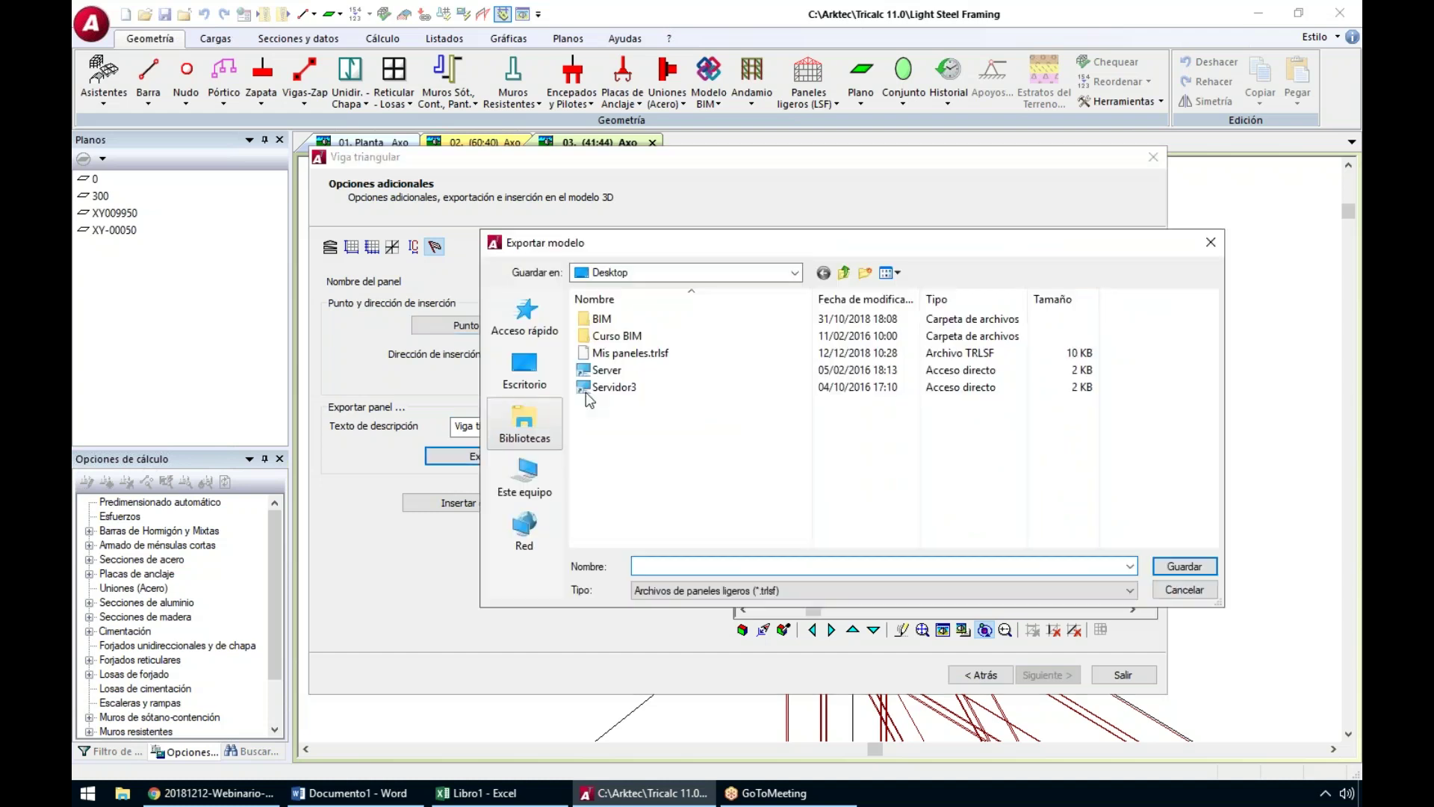
pyautogui.click(676, 357)
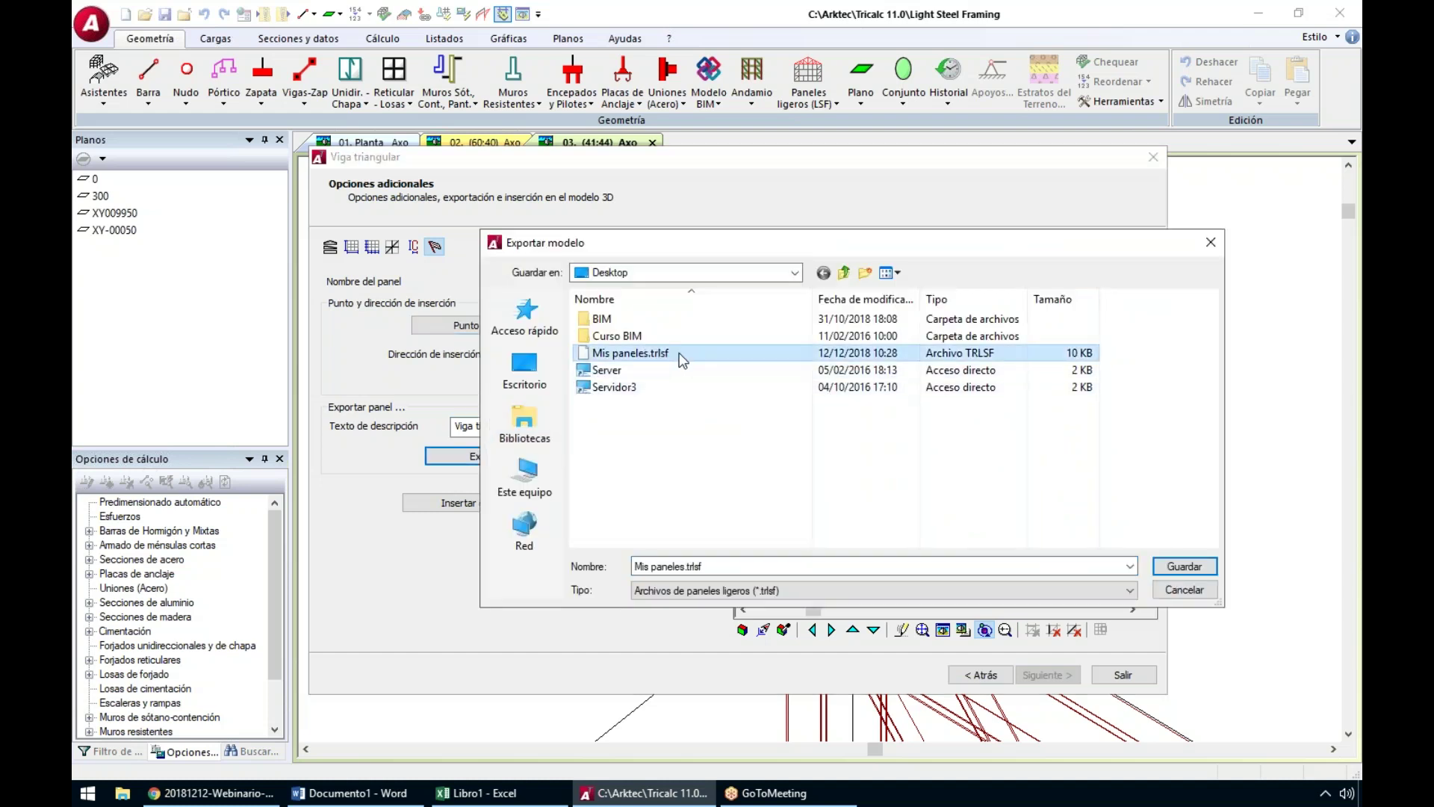
pyautogui.doubleClick(678, 353)
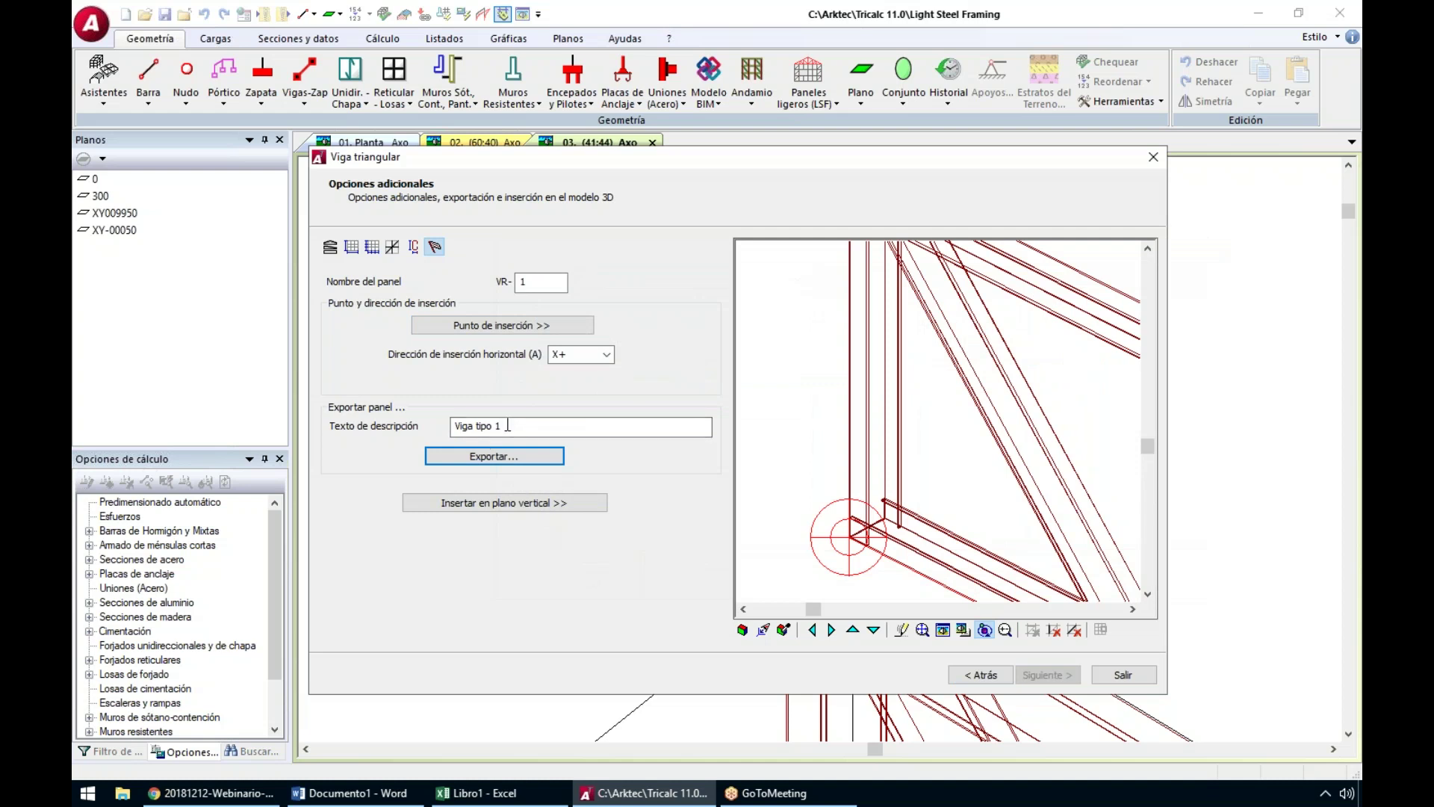
# Insert the beam in the vertical plane through the top corner of the façade panels so it spans between them, and exit the beam definition
pyautogui.click(528, 504)
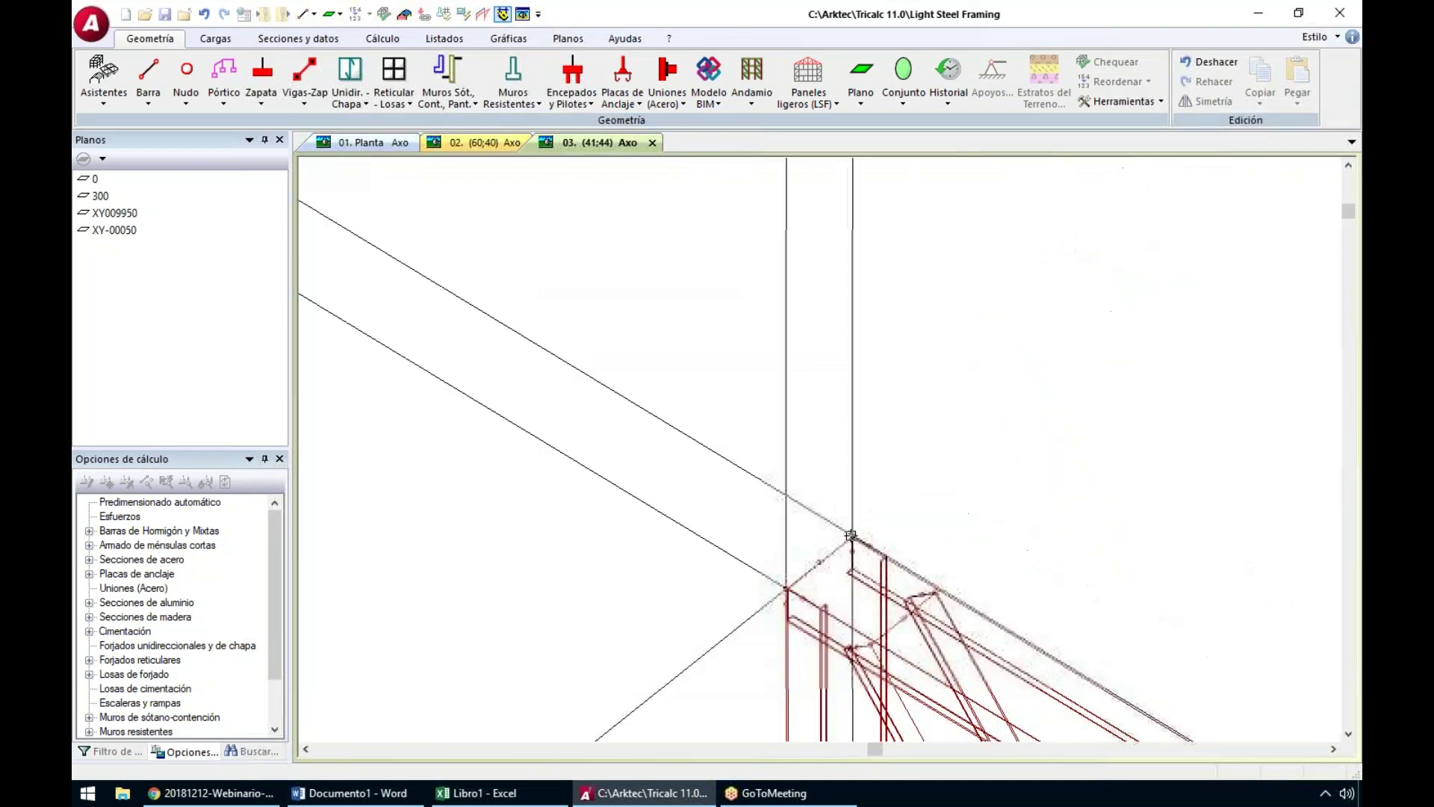
pyautogui.click(787, 589)
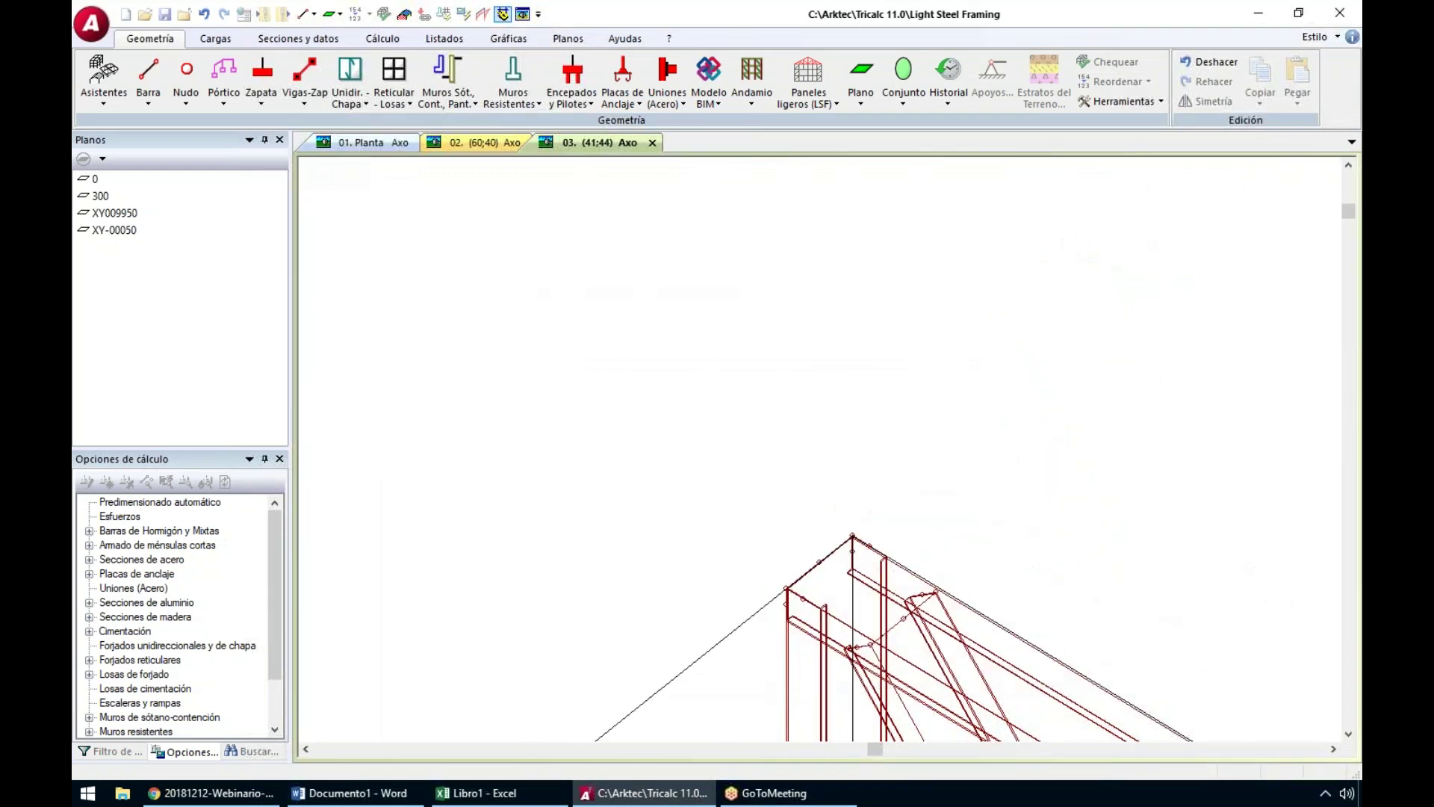
pyautogui.click(1111, 674)
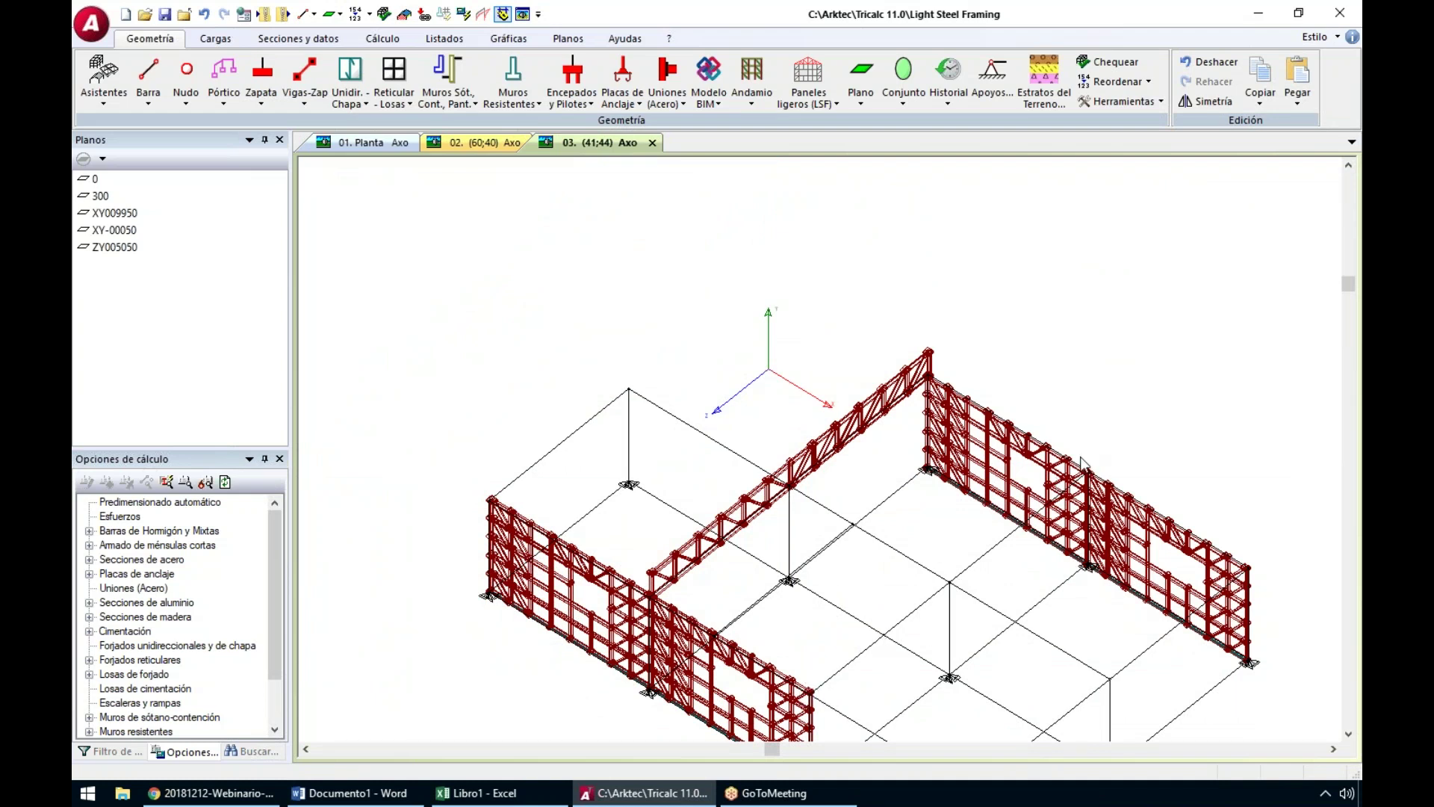
# Start a new rectangular or triangular light-panel beam with lengths in cm and define it as triangular, double and symmetric
pyautogui.click(821, 100)
pyautogui.click(840, 153)
pyautogui.click(668, 416)
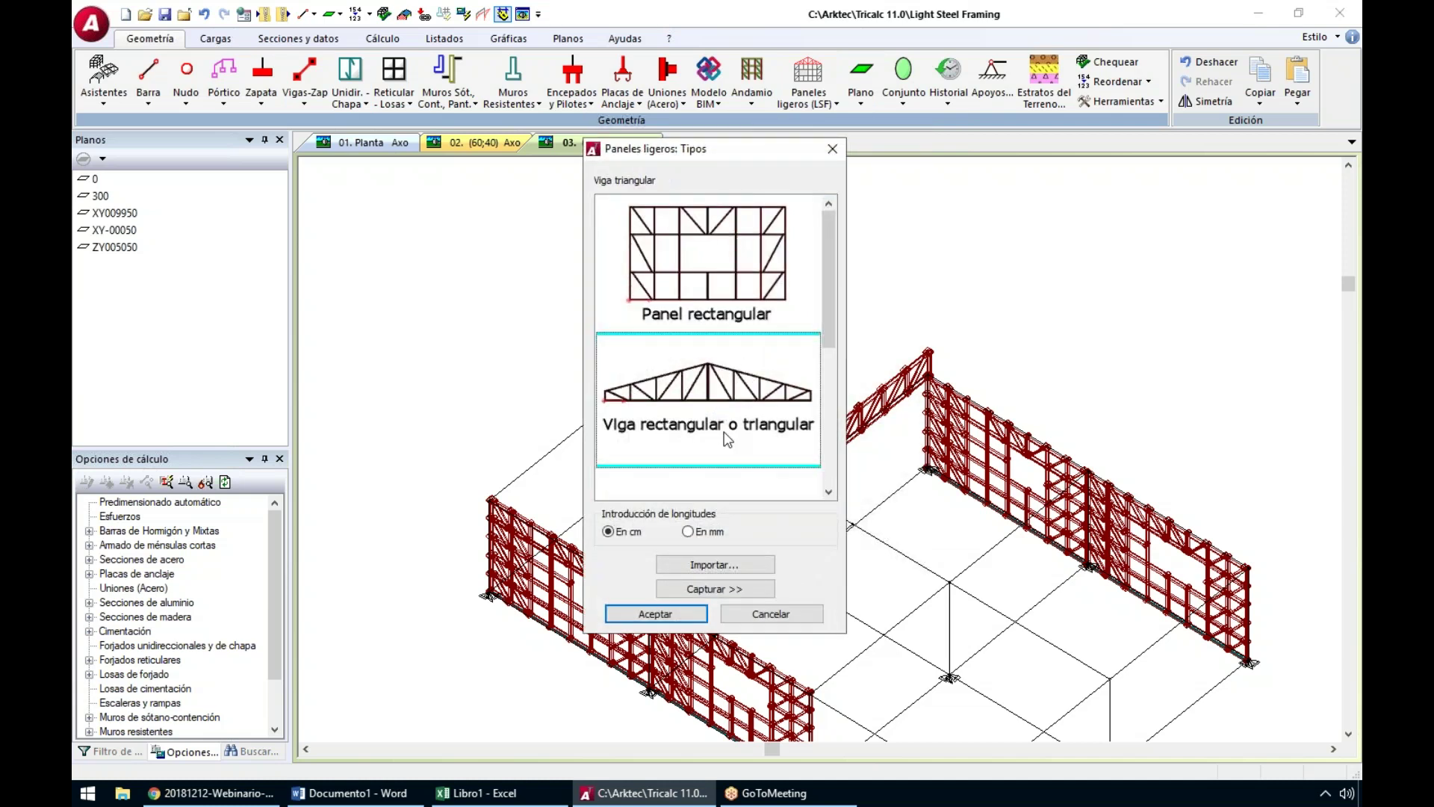
pyautogui.click(654, 613)
pyautogui.click(332, 276)
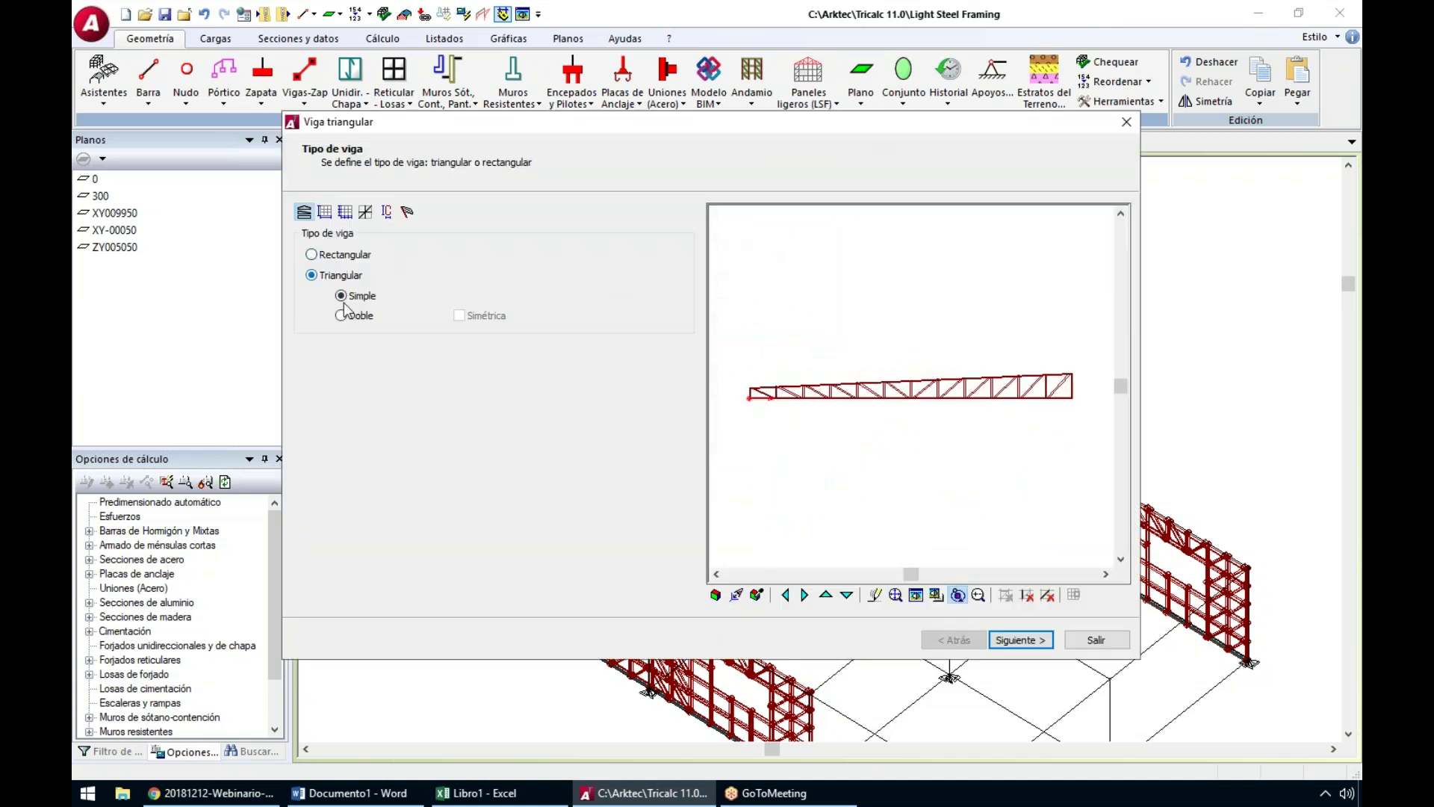
pyautogui.click(357, 316)
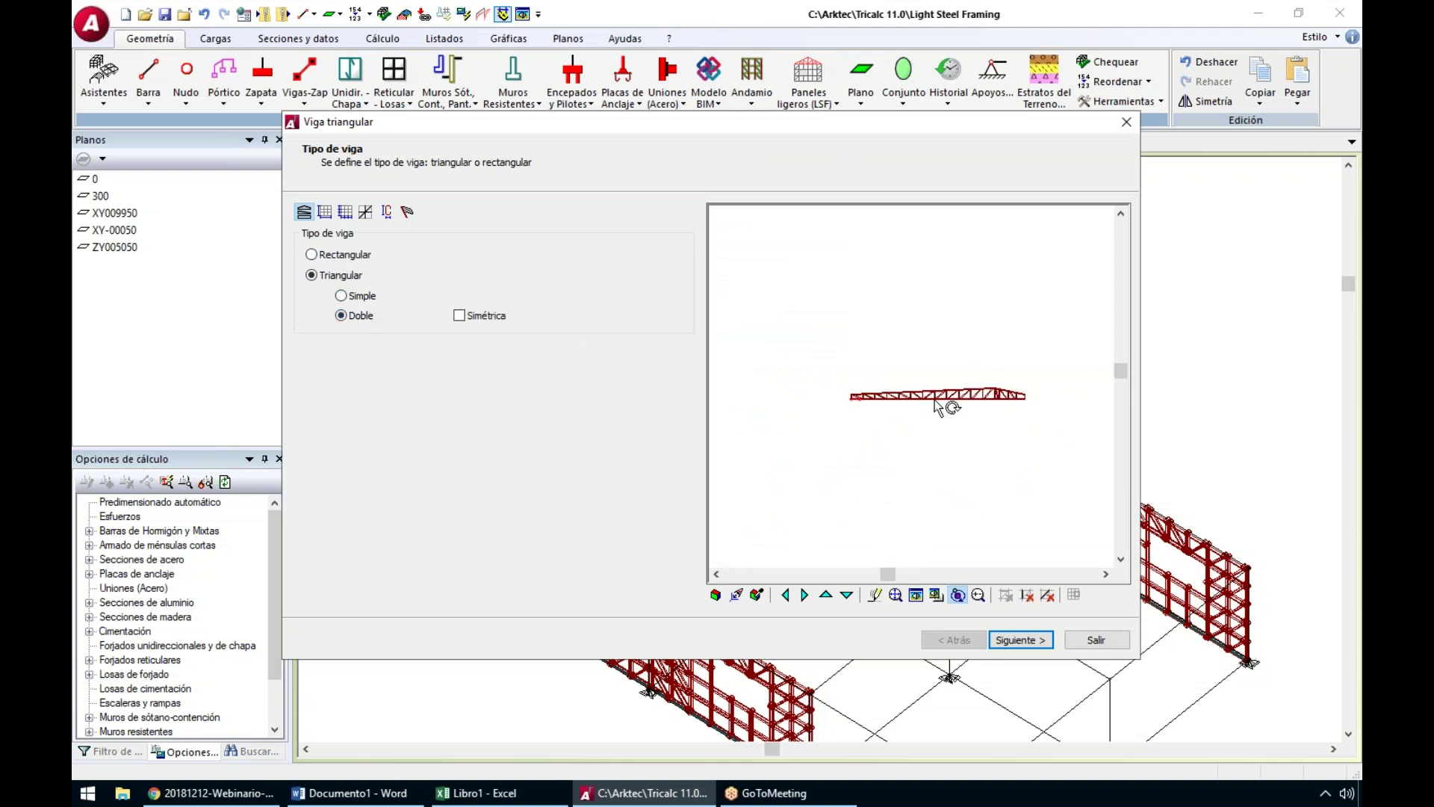
pyautogui.scroll(2, 985, 409)
pyautogui.click(459, 316)
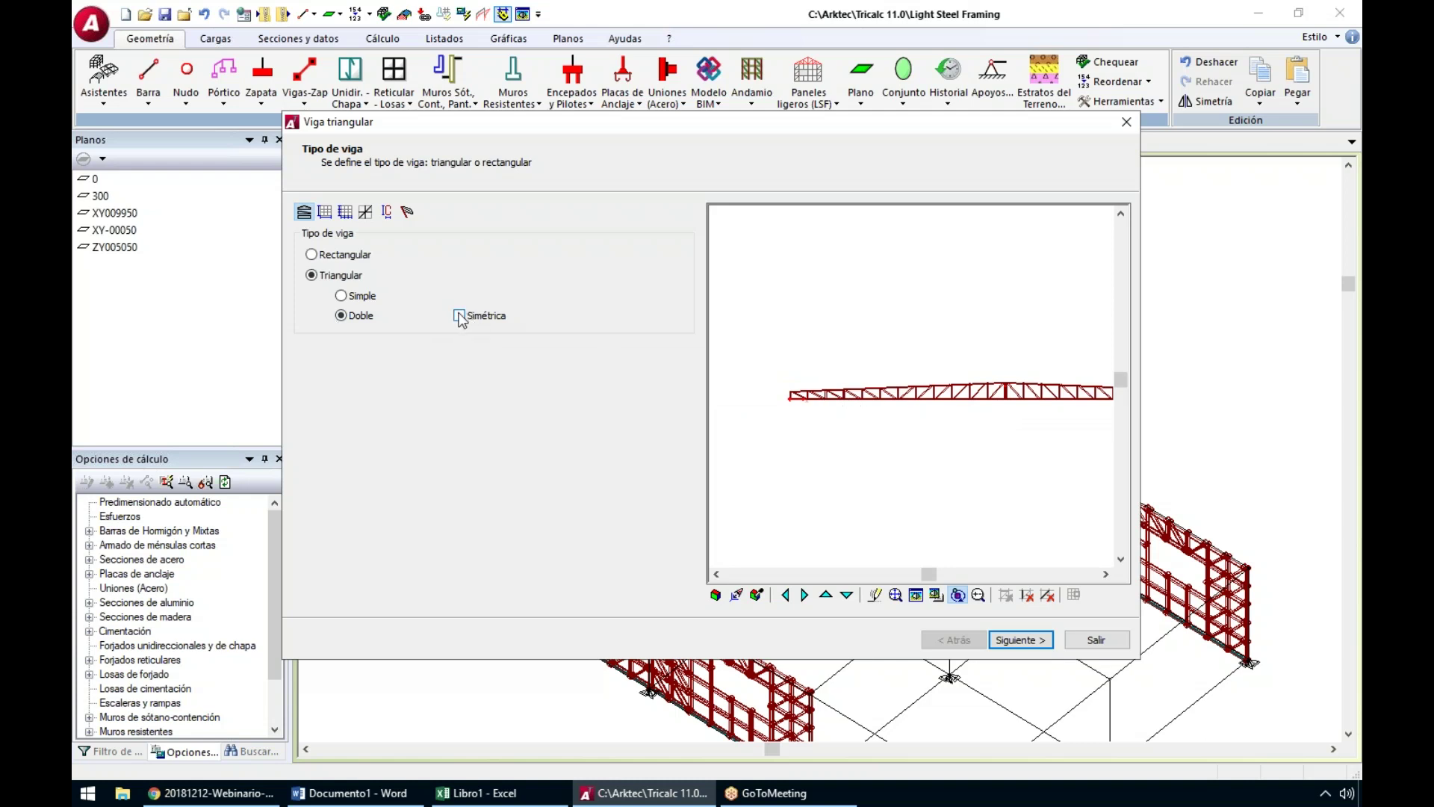
pyautogui.click(458, 314)
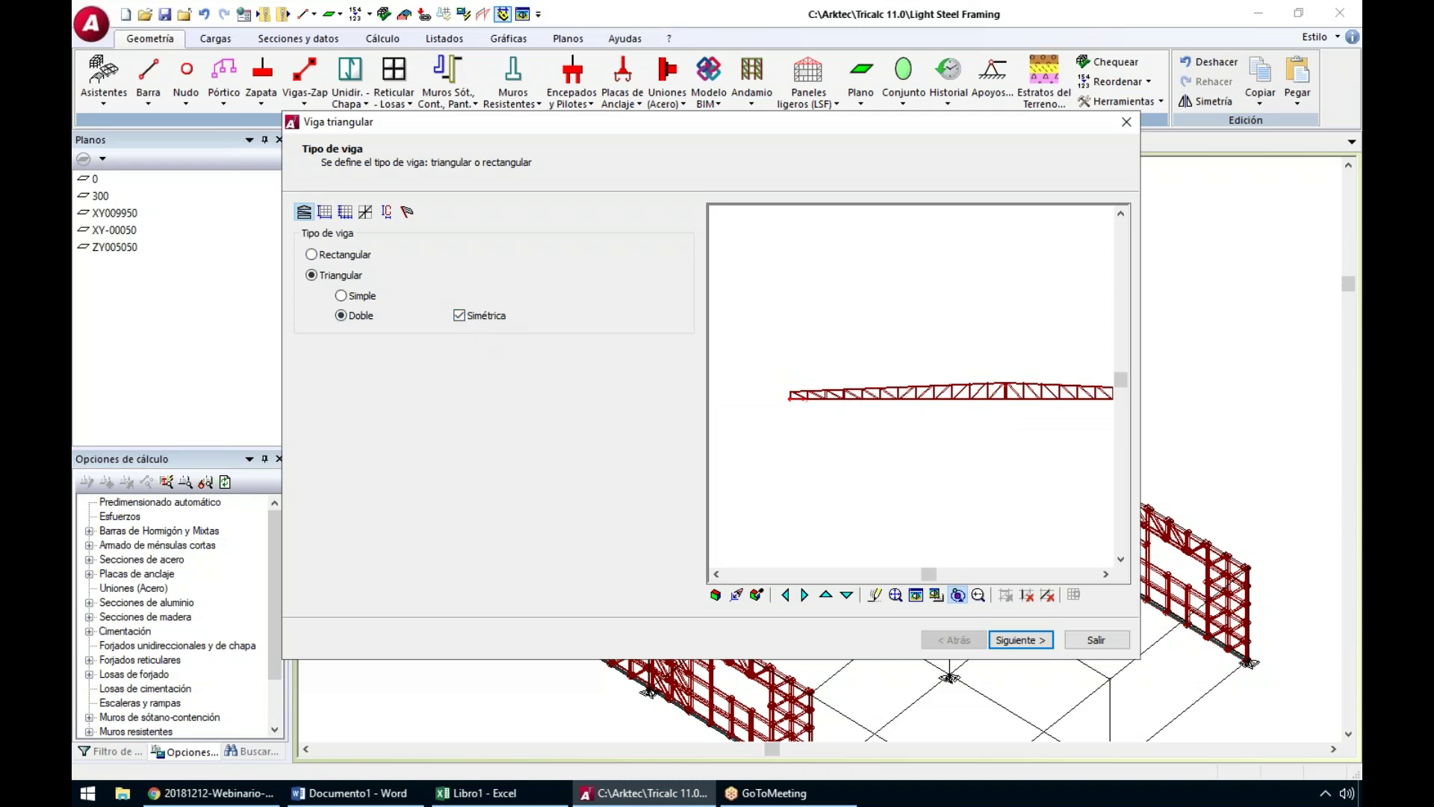
# Set the triangular beam's side length to 500 cm with 6 spans per side, and switch the span definition to explicit values
pyautogui.click(1014, 642)
pyautogui.moveTo(495, 316); pyautogui.dragTo(359, 308)
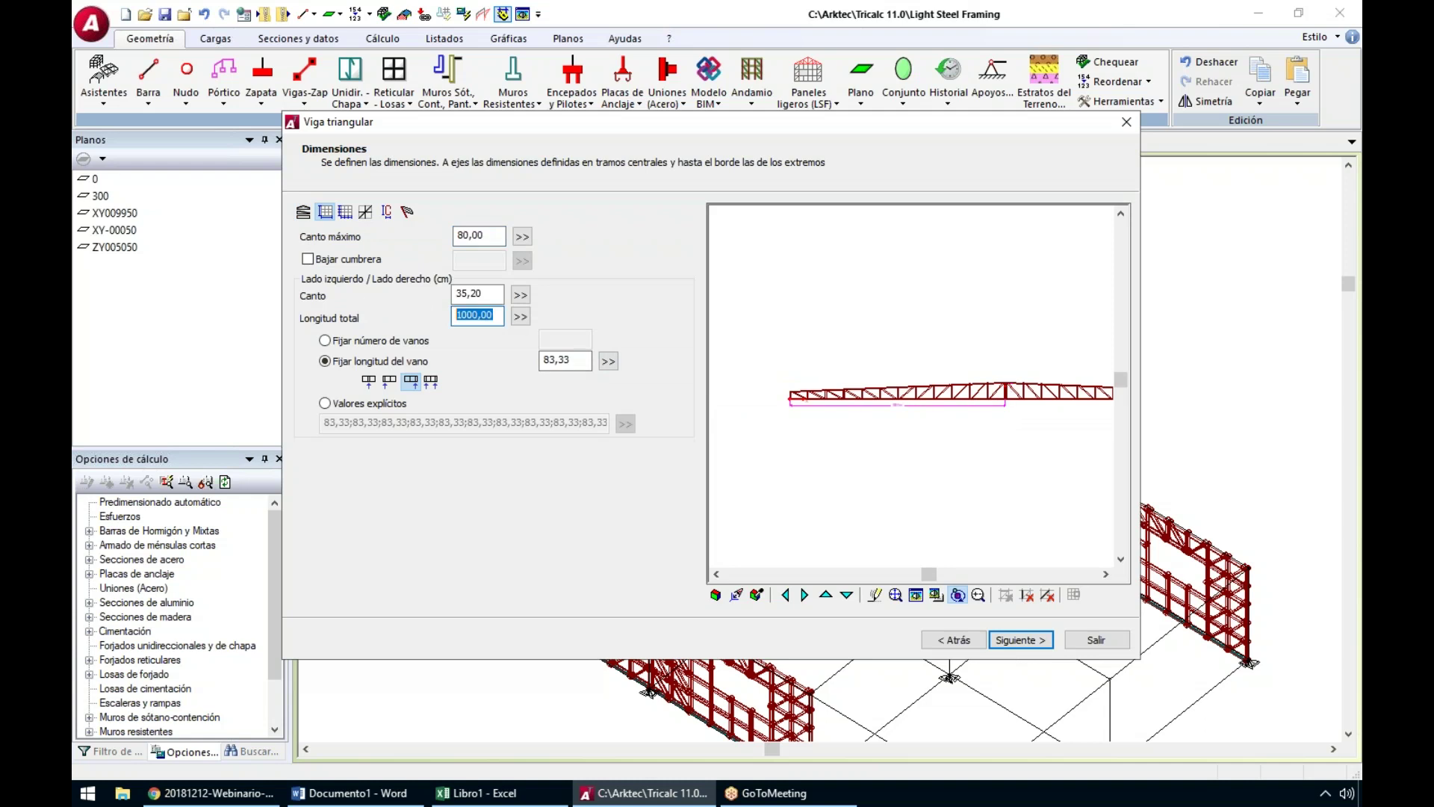
pyautogui.write('500')
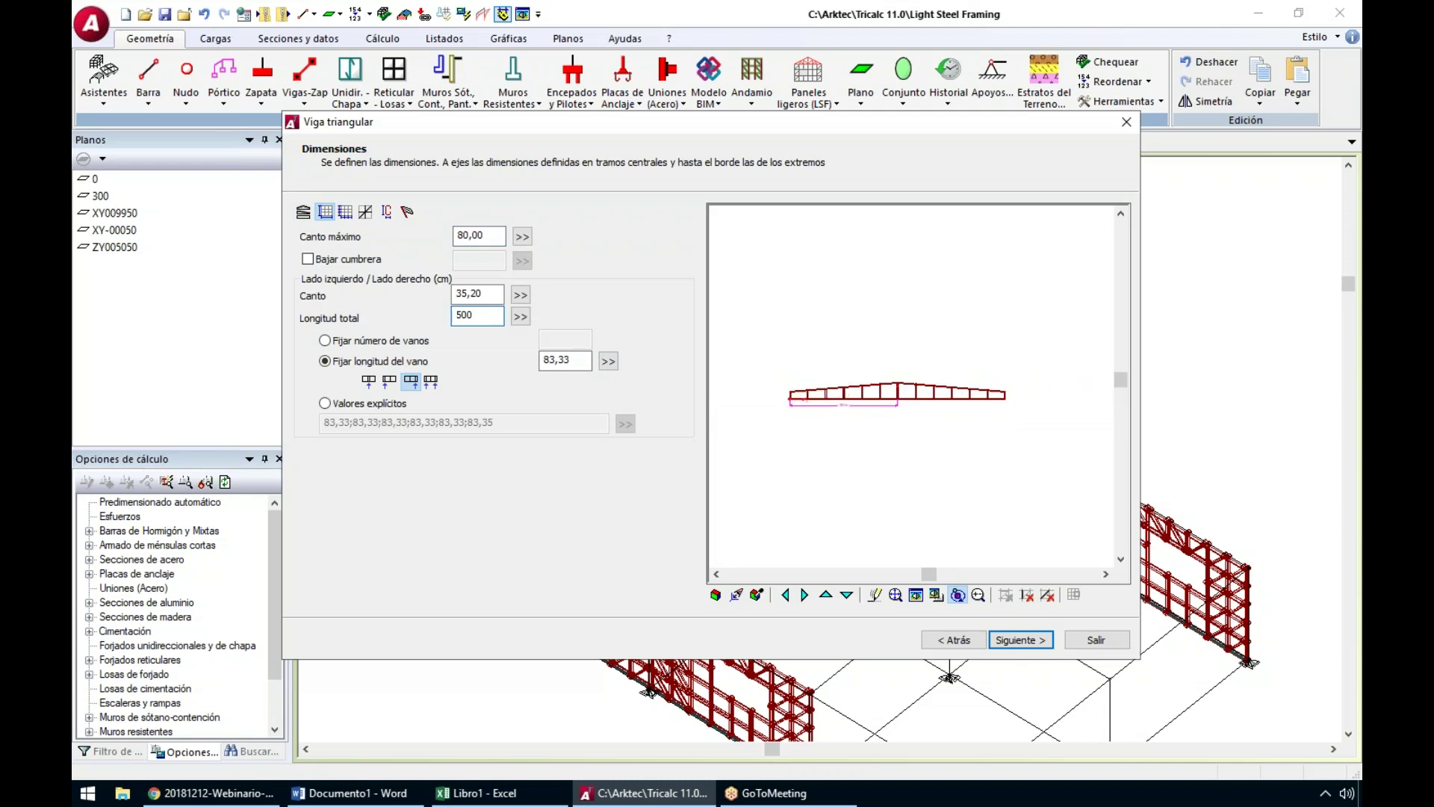
pyautogui.scroll(1, 844, 401)
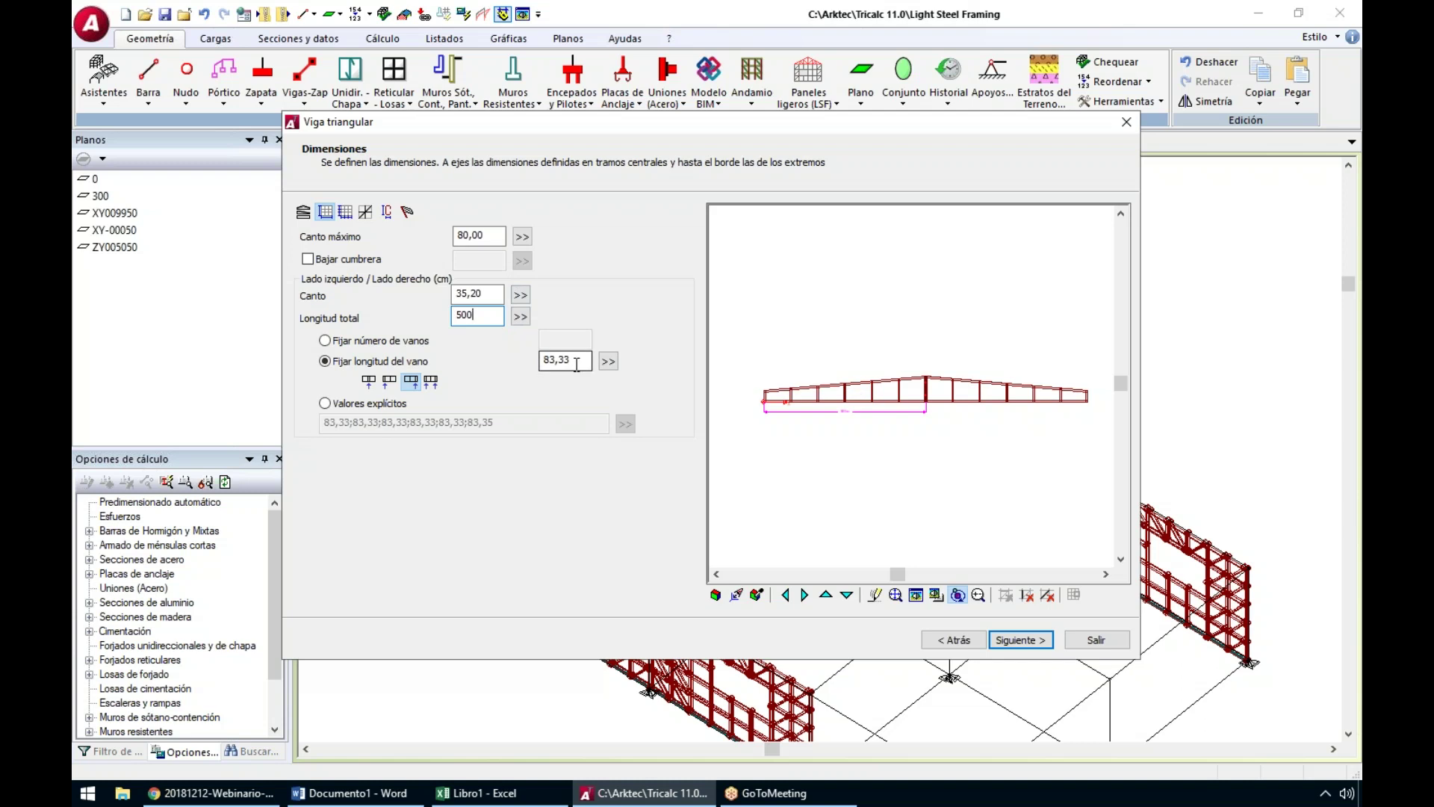
pyautogui.click(378, 345)
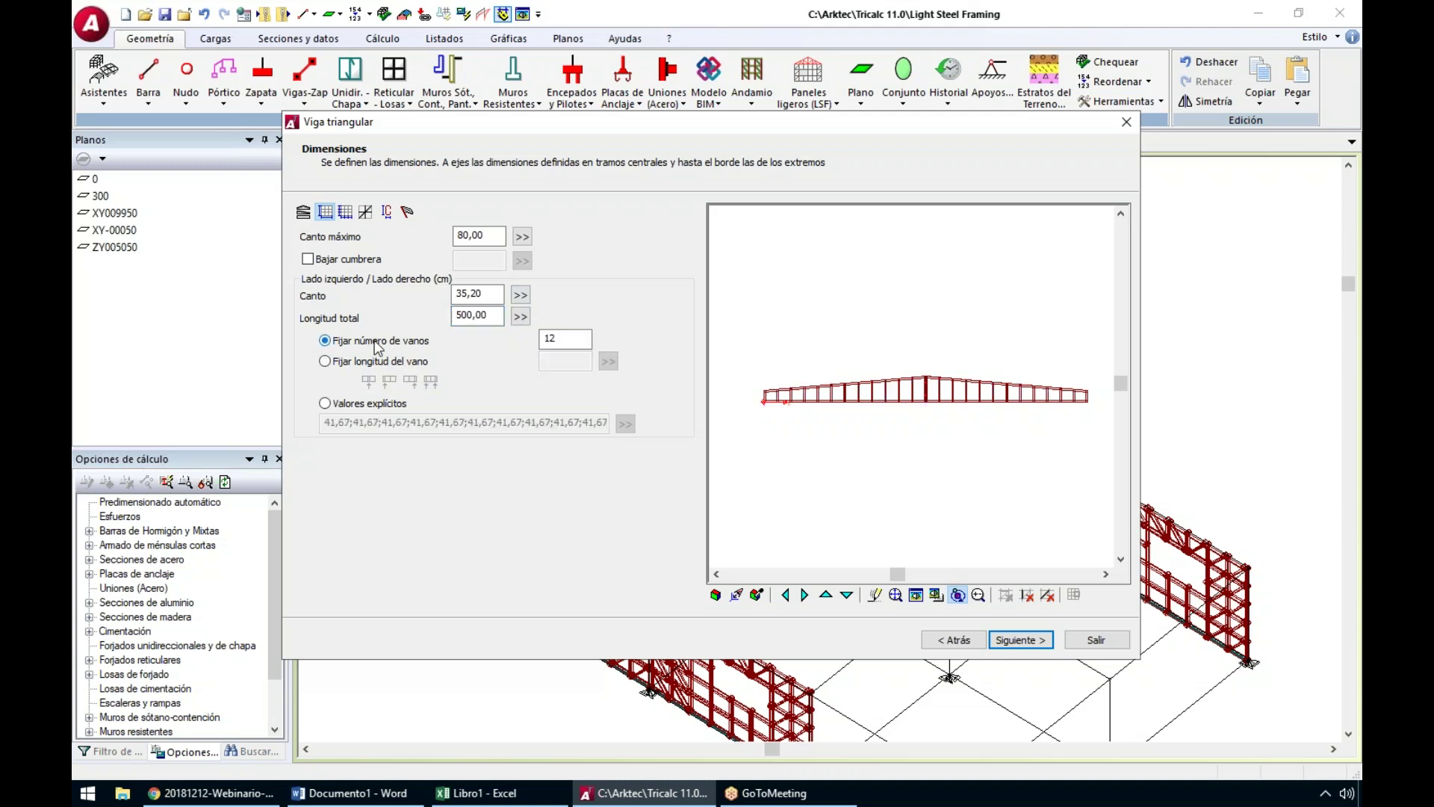
pyautogui.doubleClick(565, 339)
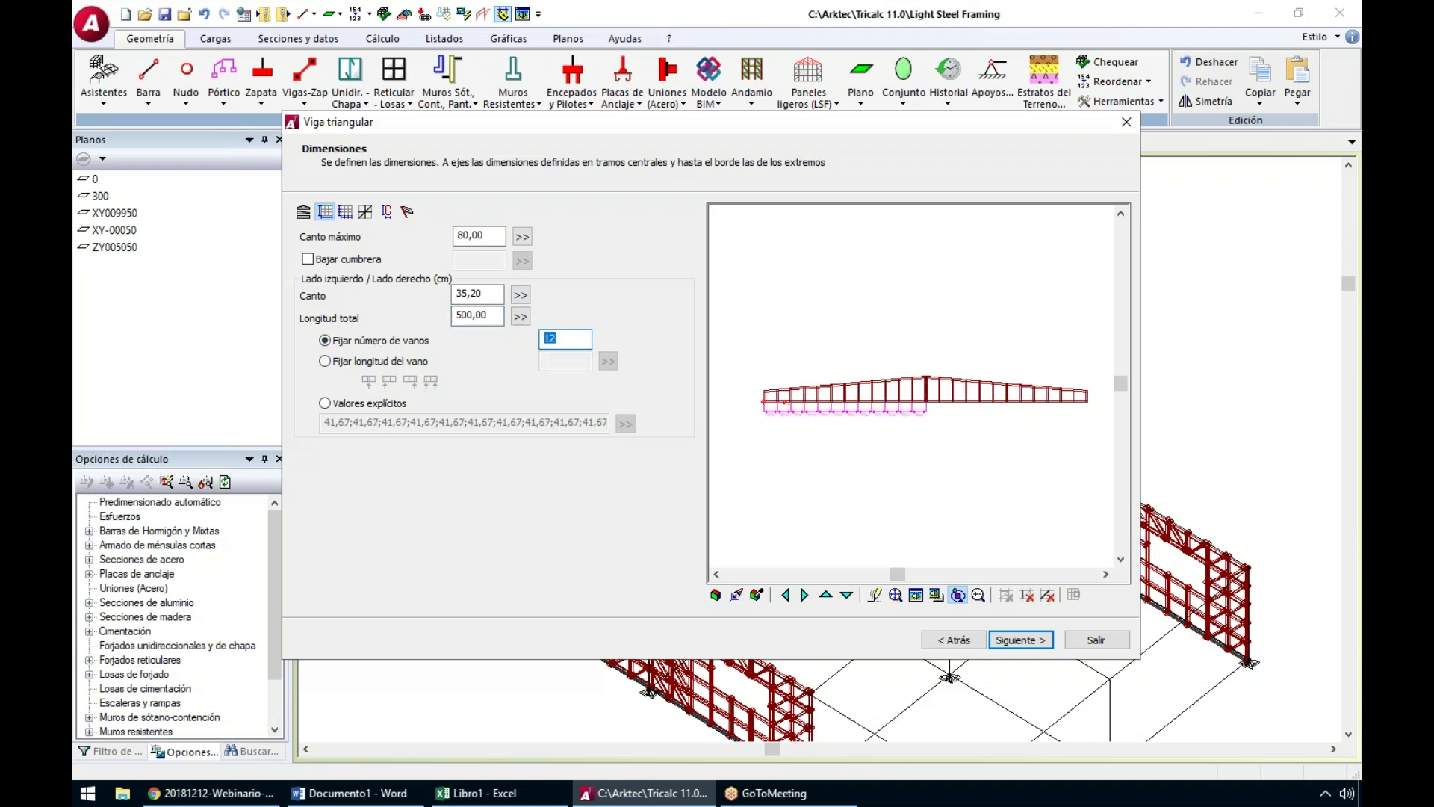
pyautogui.write('6')
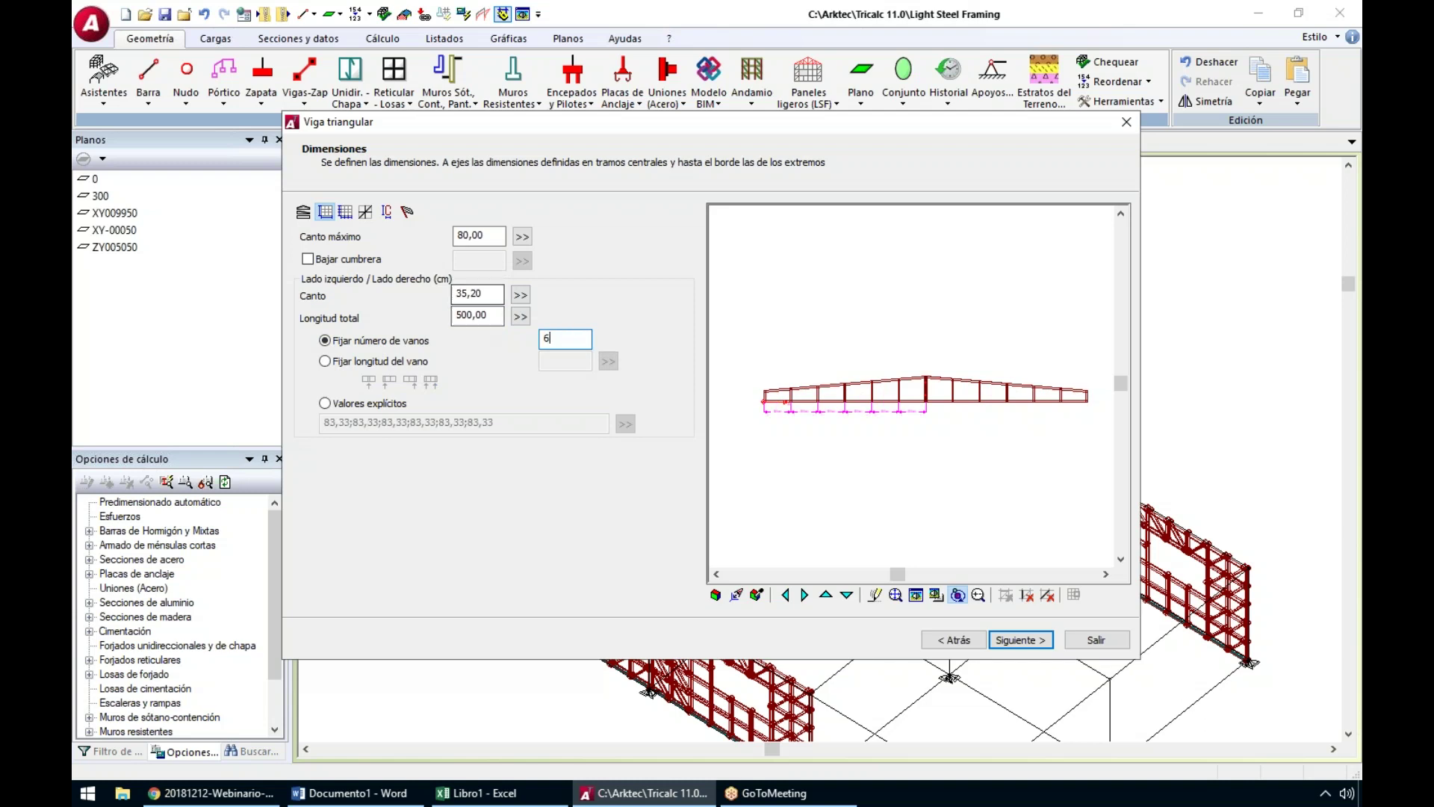
pyautogui.click(357, 405)
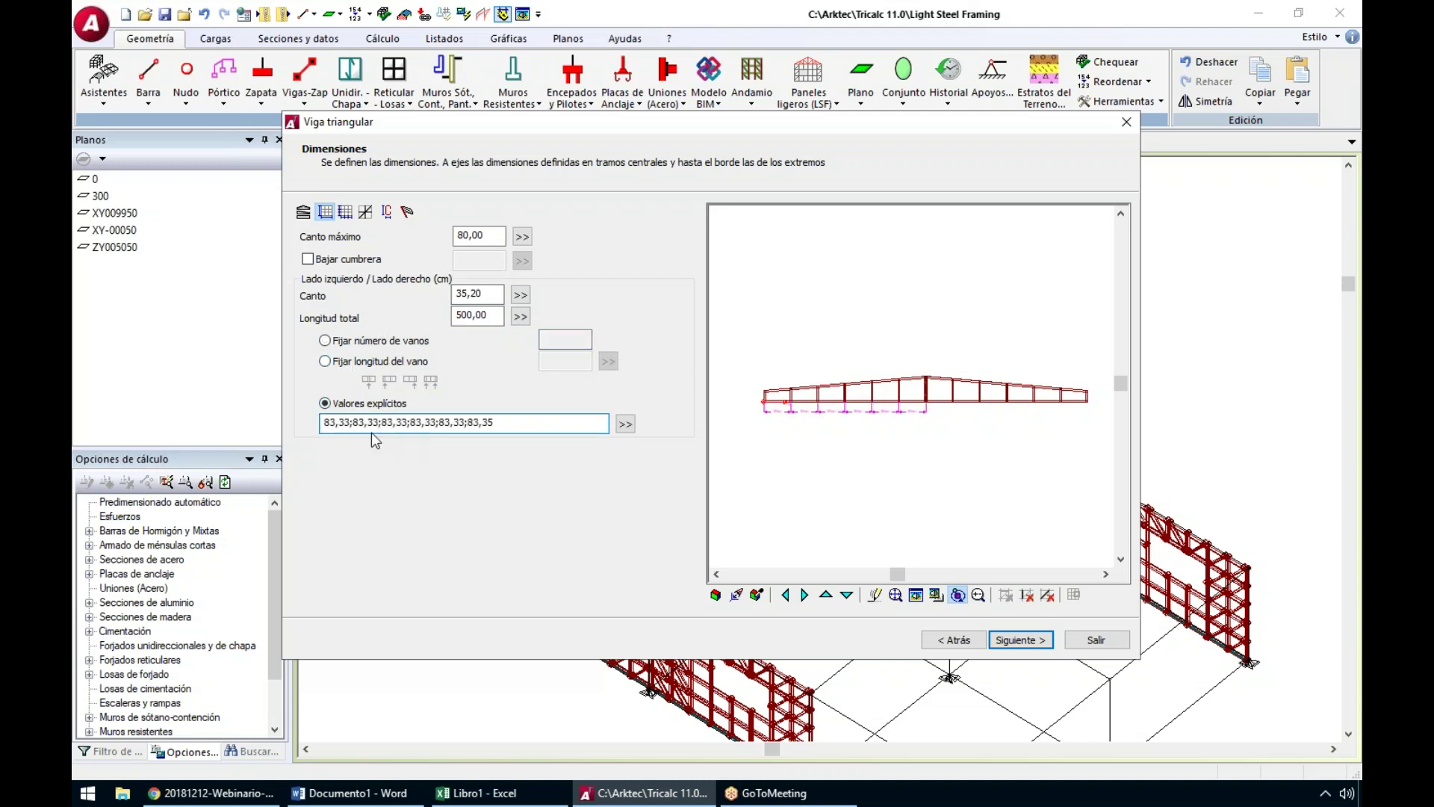
# Define the triangular beam's bays by a fixed number of 6 and proceed to the diagonals and verticals settings
pyautogui.click(353, 341)
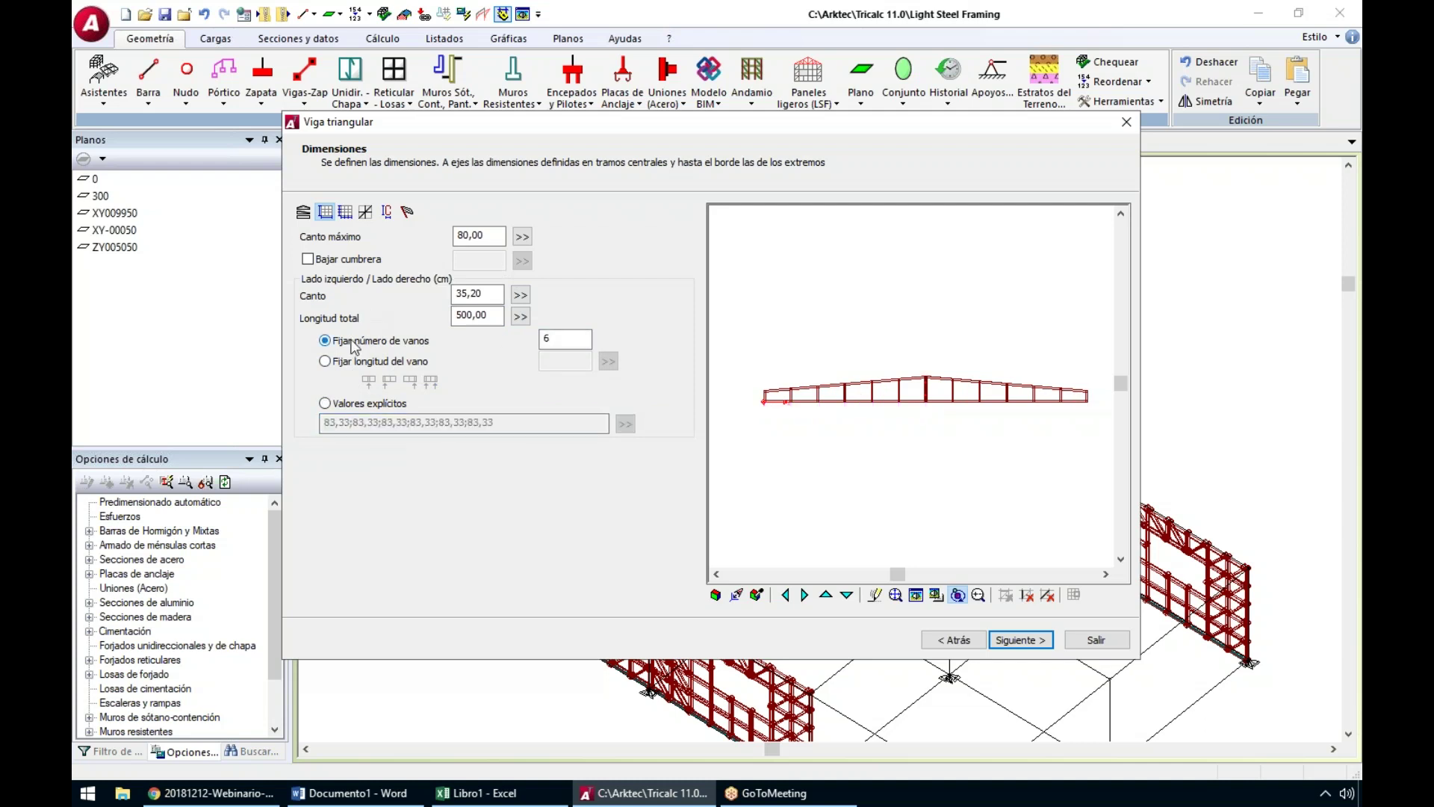
pyautogui.click(487, 236)
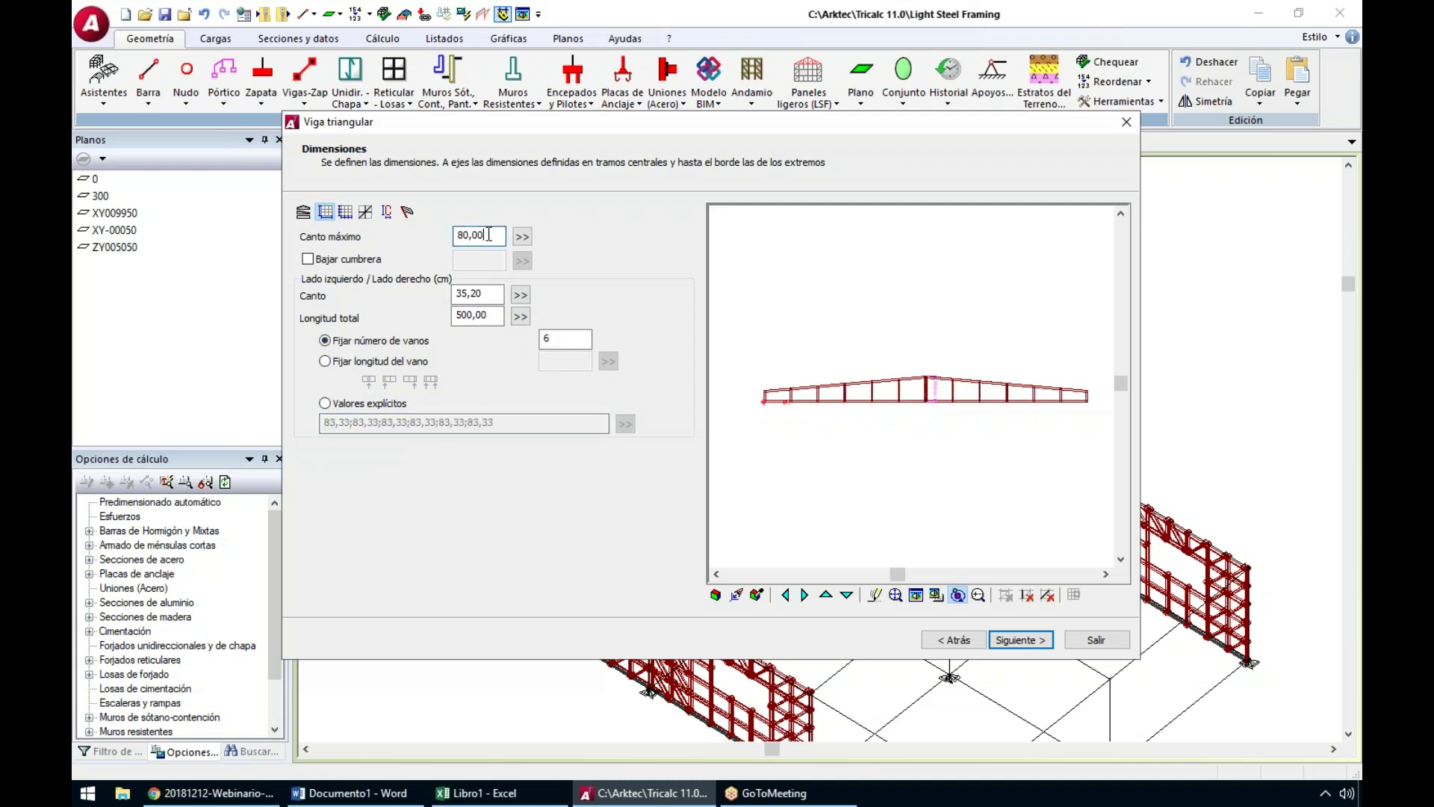
pyautogui.click(490, 295)
pyautogui.click(1014, 641)
pyautogui.click(1014, 641)
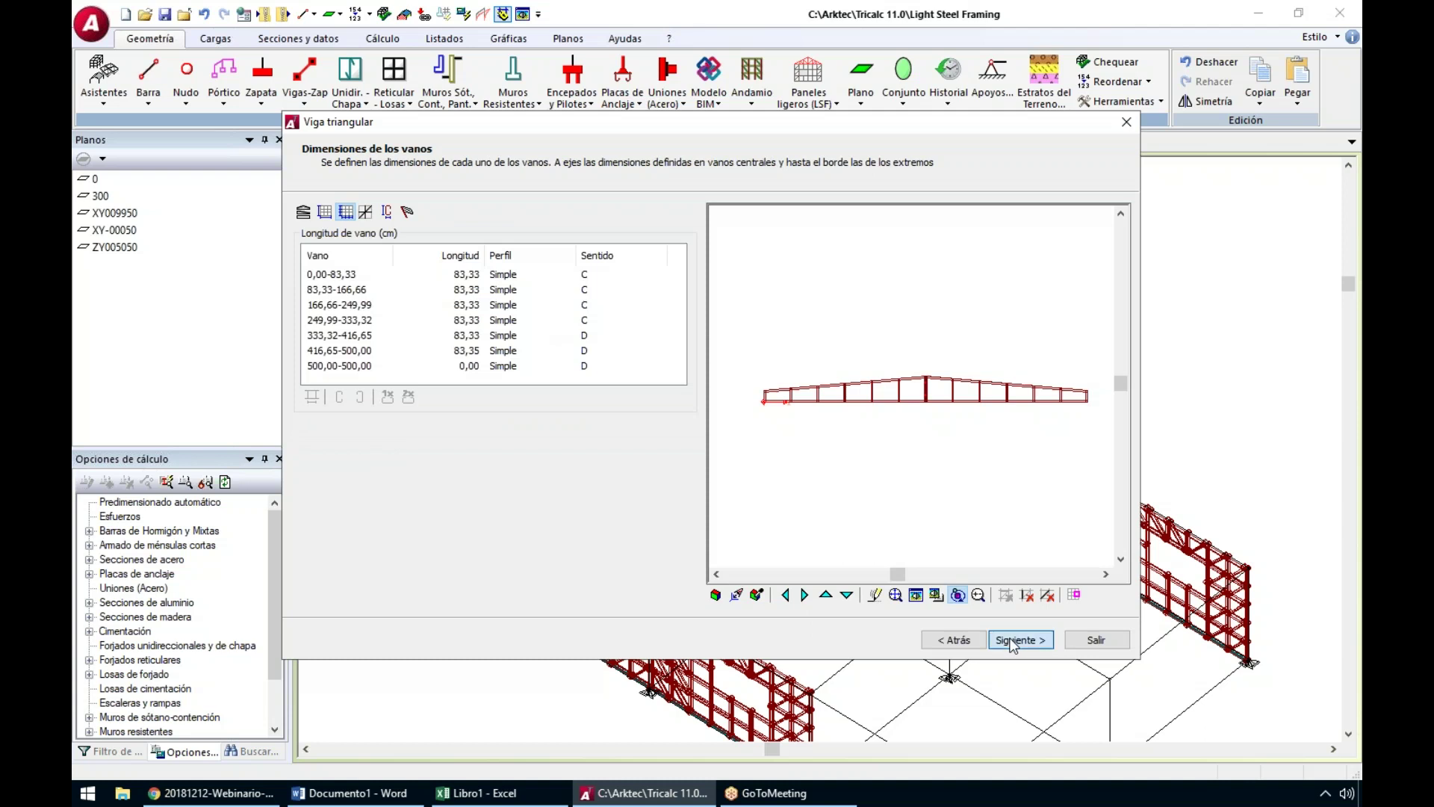
# Assign 1 diagonal to all six bays of the triangular beam
pyautogui.click(348, 275)
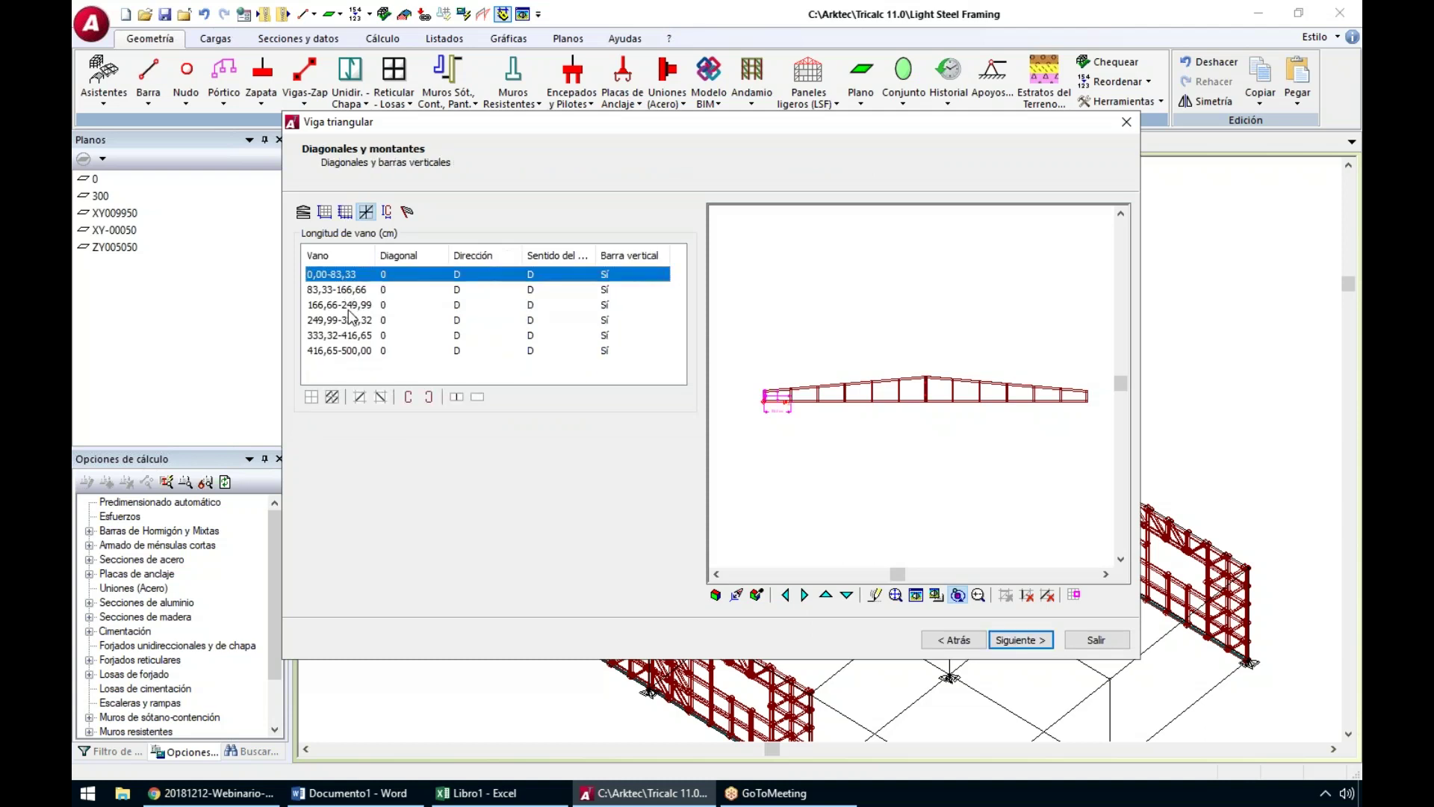
pyautogui.keyDown('shift'); pyautogui.click(345, 351); pyautogui.keyUp('shift')
pyautogui.click(333, 398)
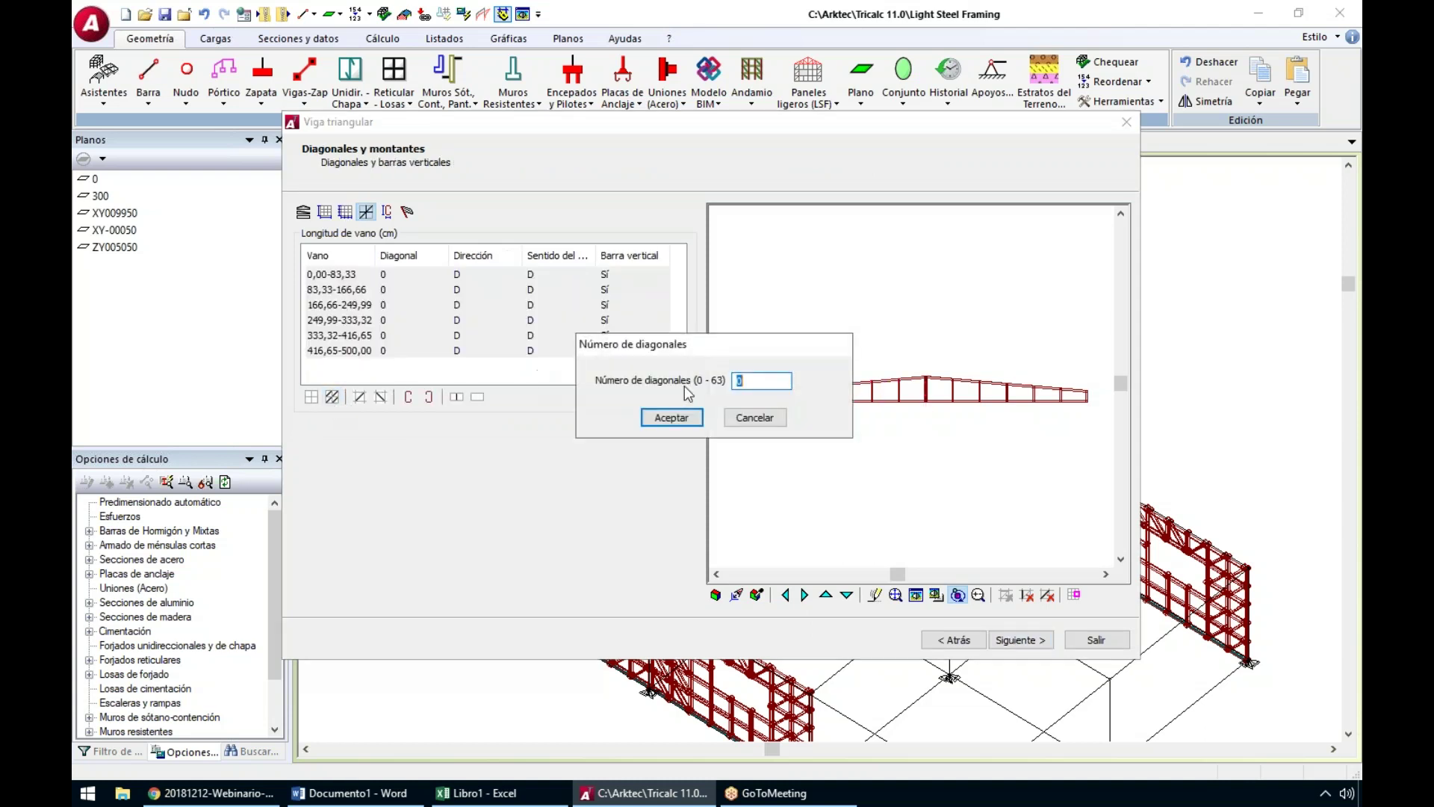
pyautogui.write('1')
pyautogui.click(670, 418)
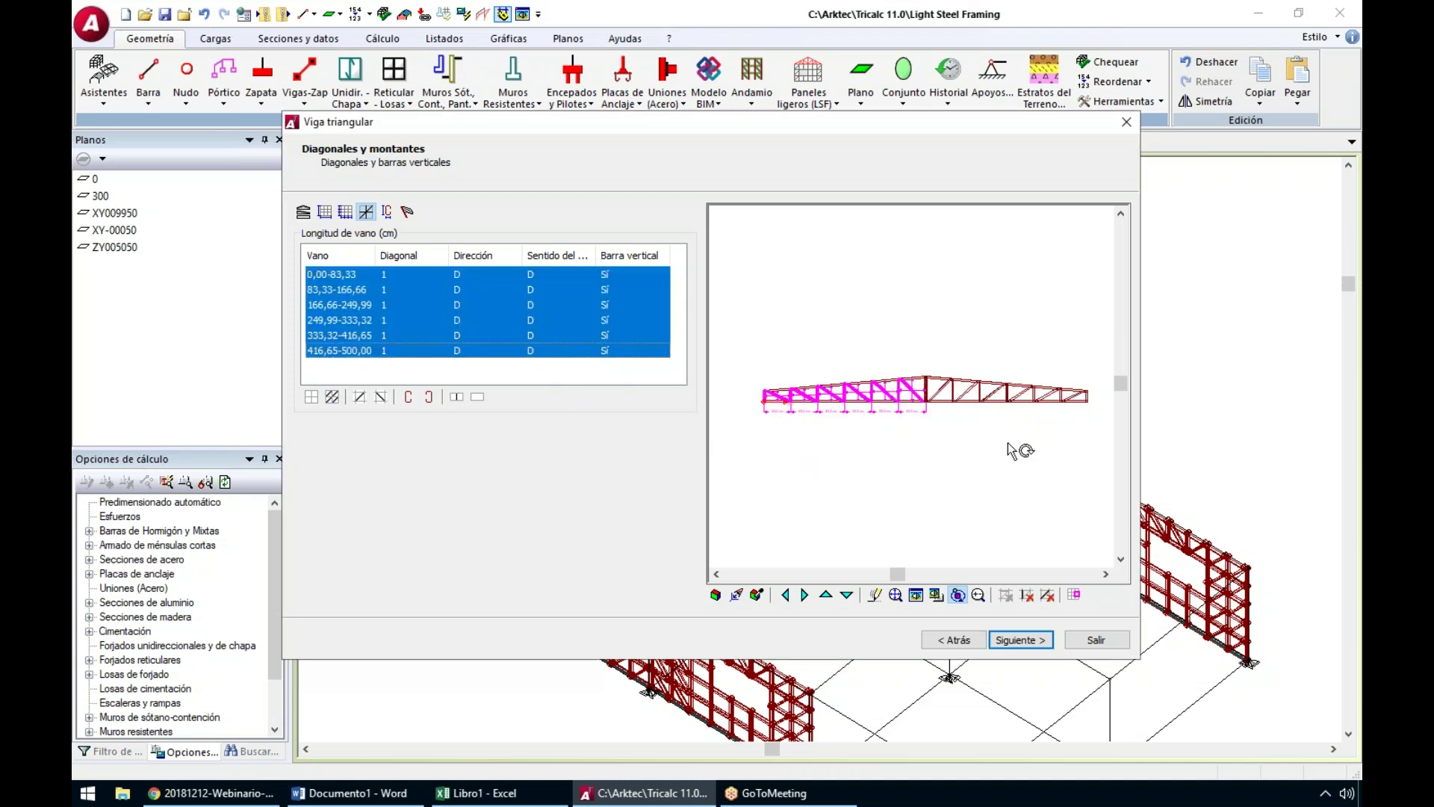
# Proceed to the beam's additional options and set the panel name to VT-2
pyautogui.click(1004, 640)
pyautogui.click(1004, 640)
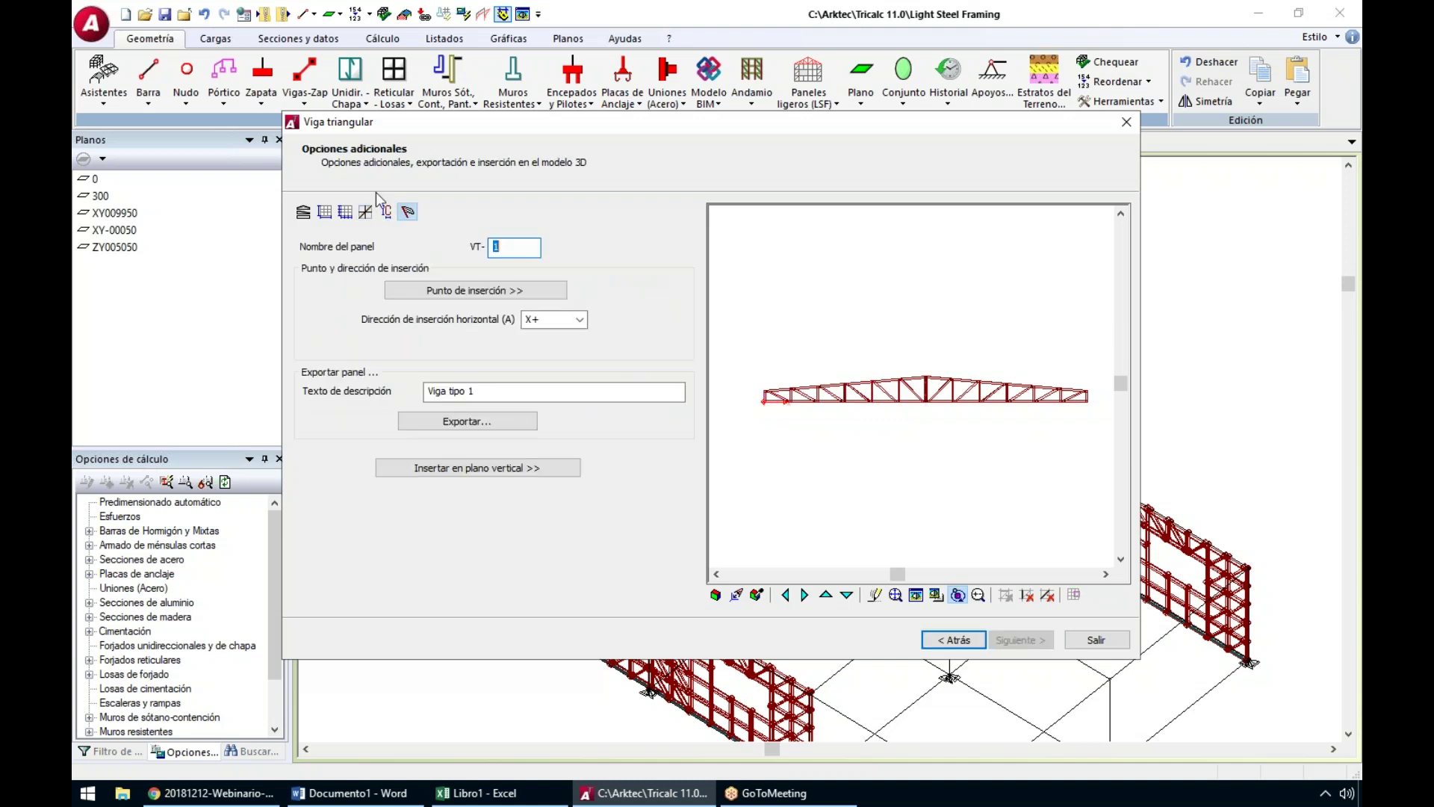
pyautogui.write('2')
pyautogui.click(505, 468)
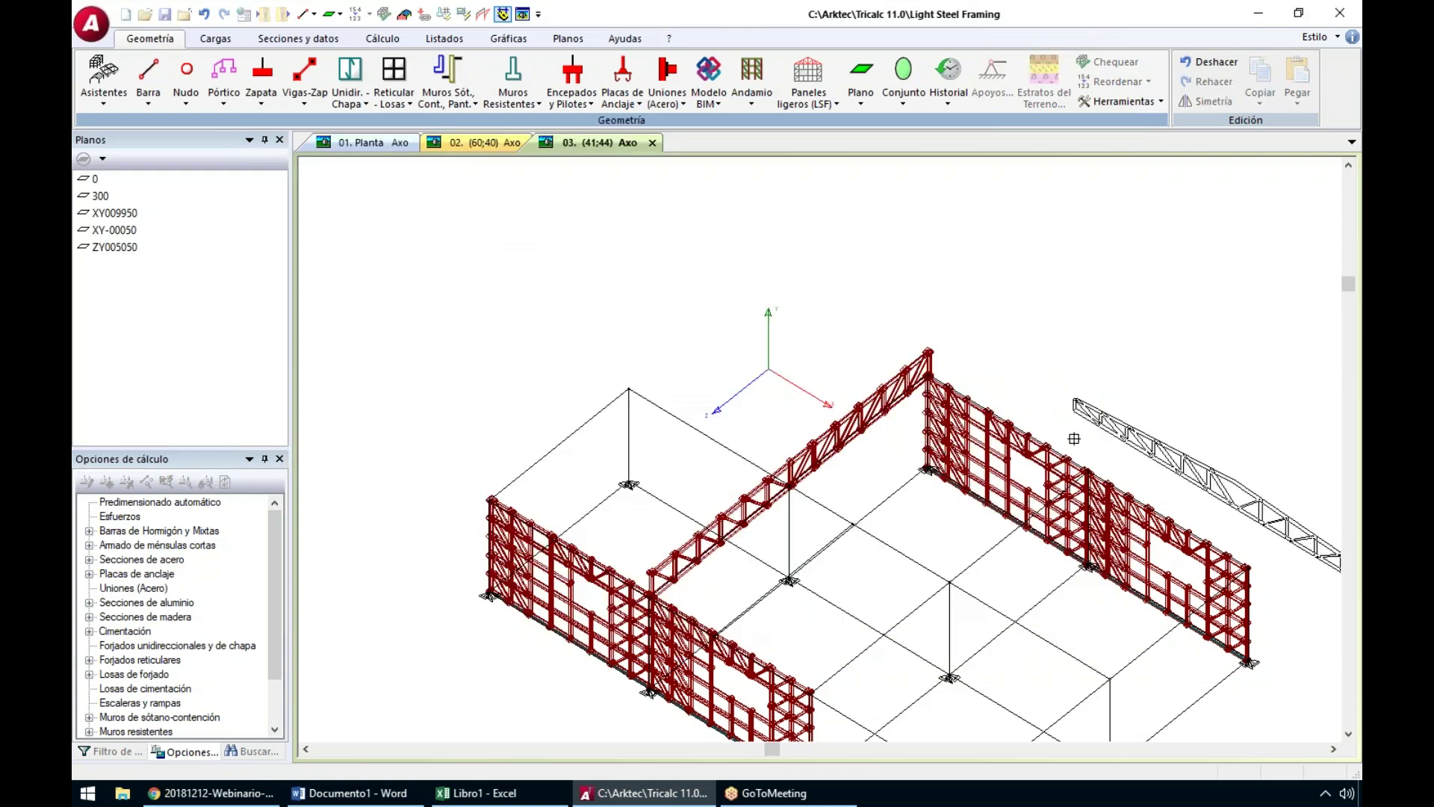
pyautogui.scroll(8, 1070, 532)
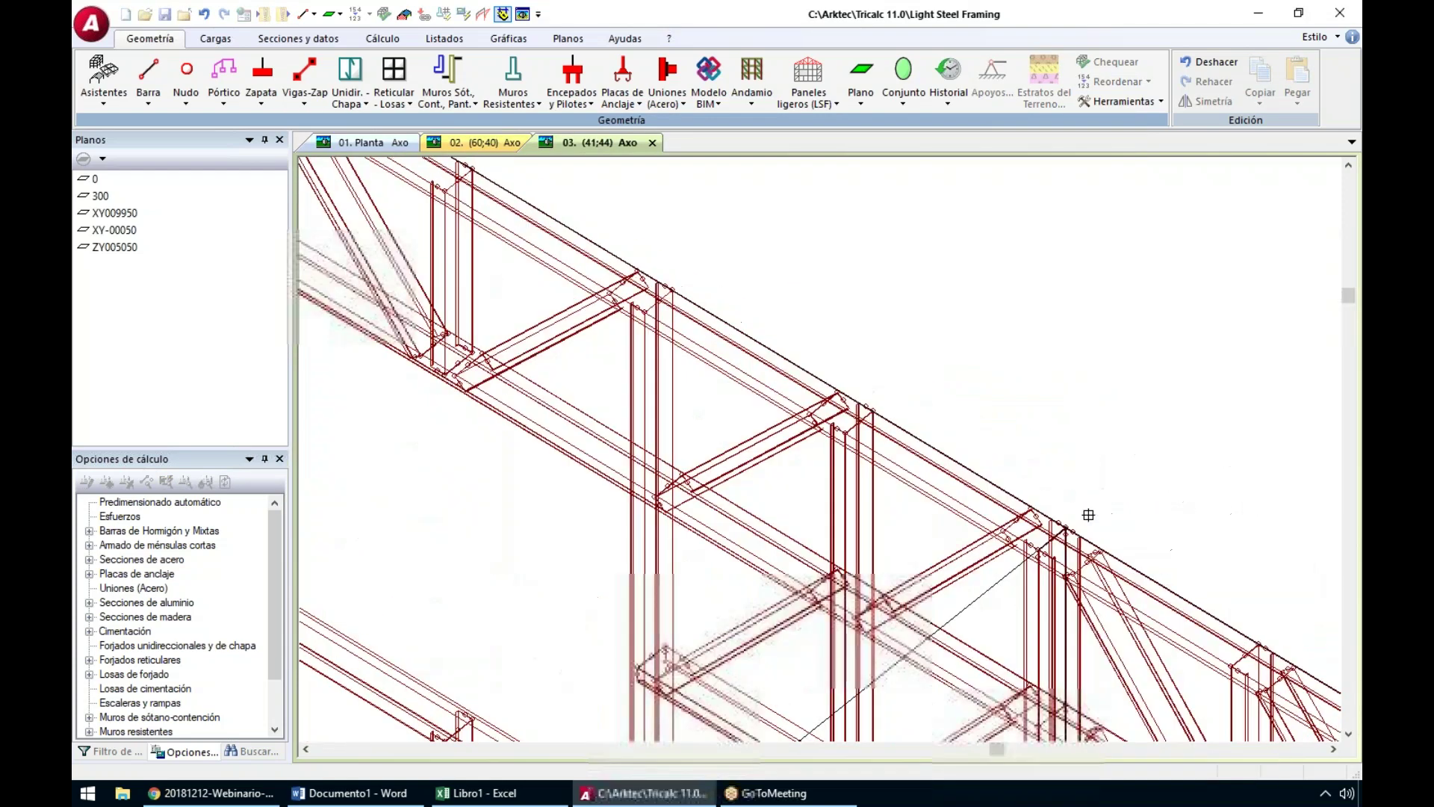
pyautogui.scroll(3, 1070, 531)
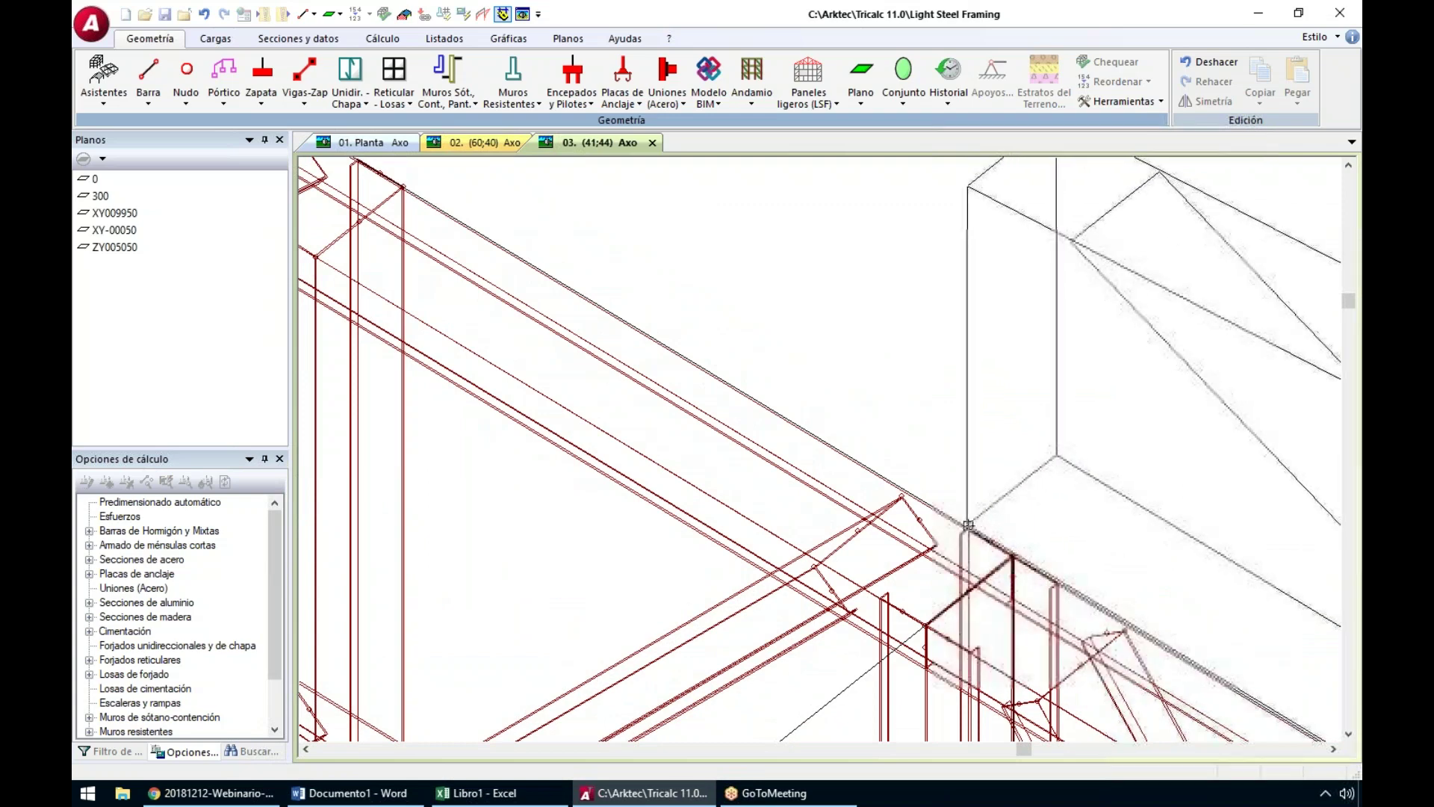
pyautogui.click(972, 527)
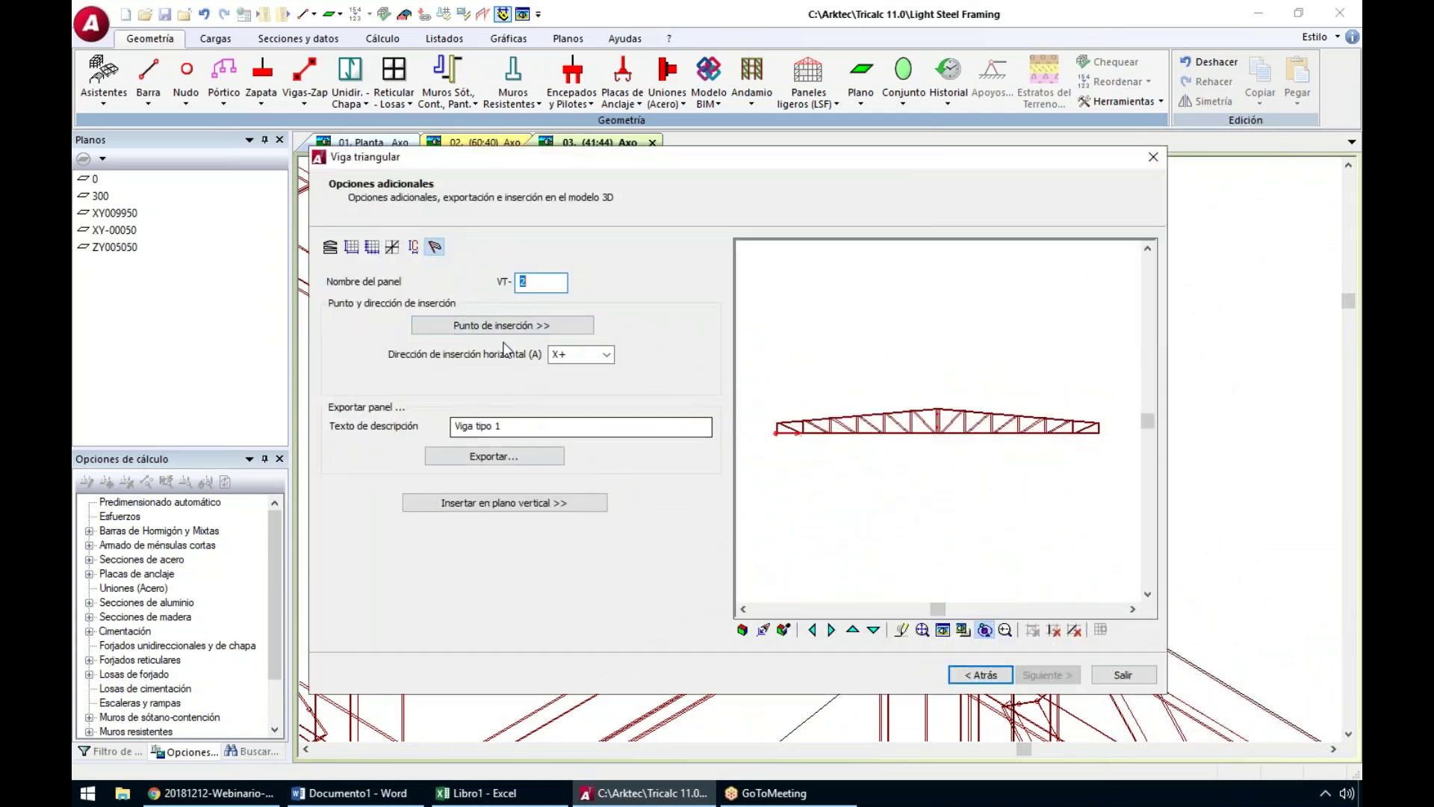
# Set the beam's insertion point to the midpoint of its lower end edge and insert it vertically on top of the joint between wall panels
pyautogui.moveTo(895, 454); pyautogui.dragTo(941, 396)
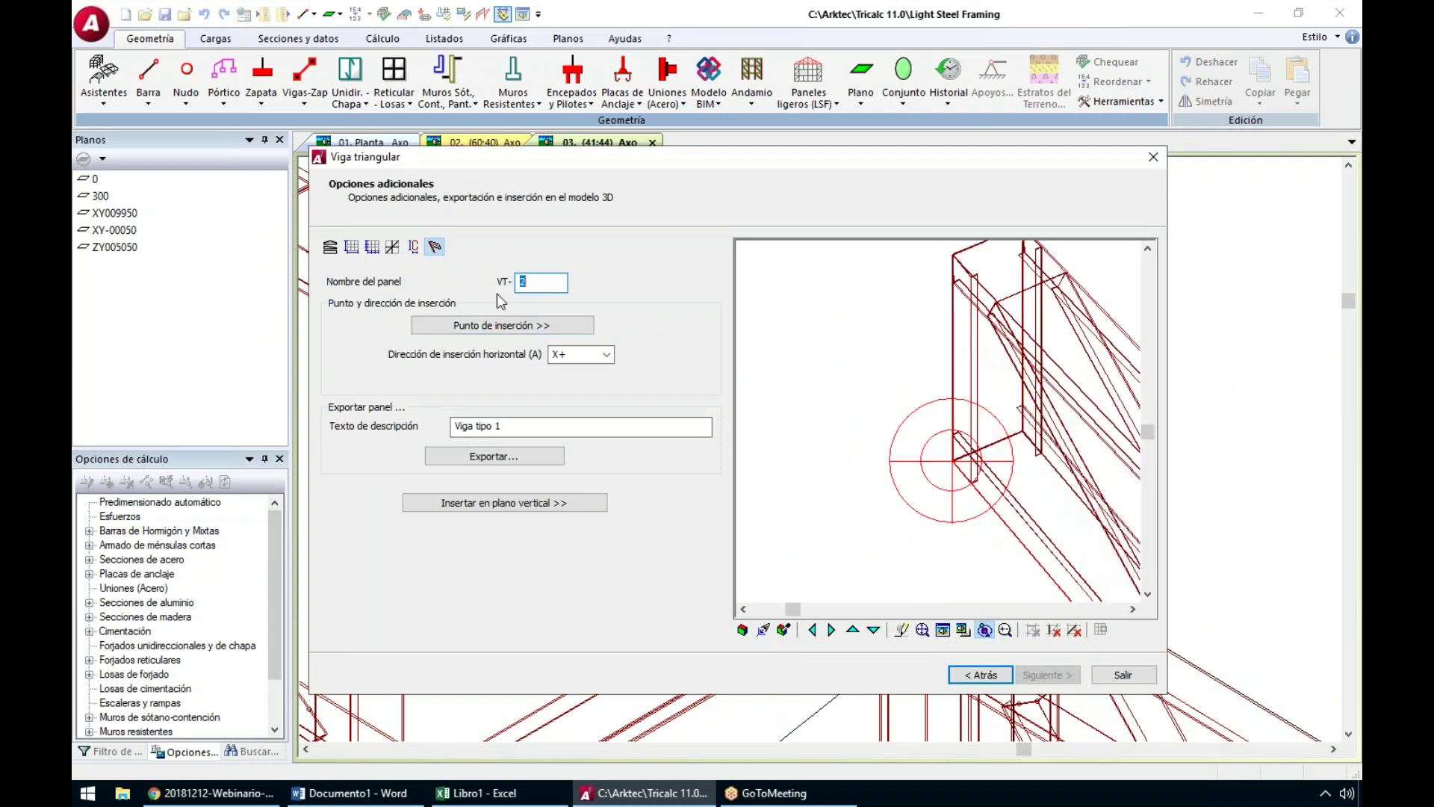
pyautogui.click(498, 325)
pyautogui.click(986, 446)
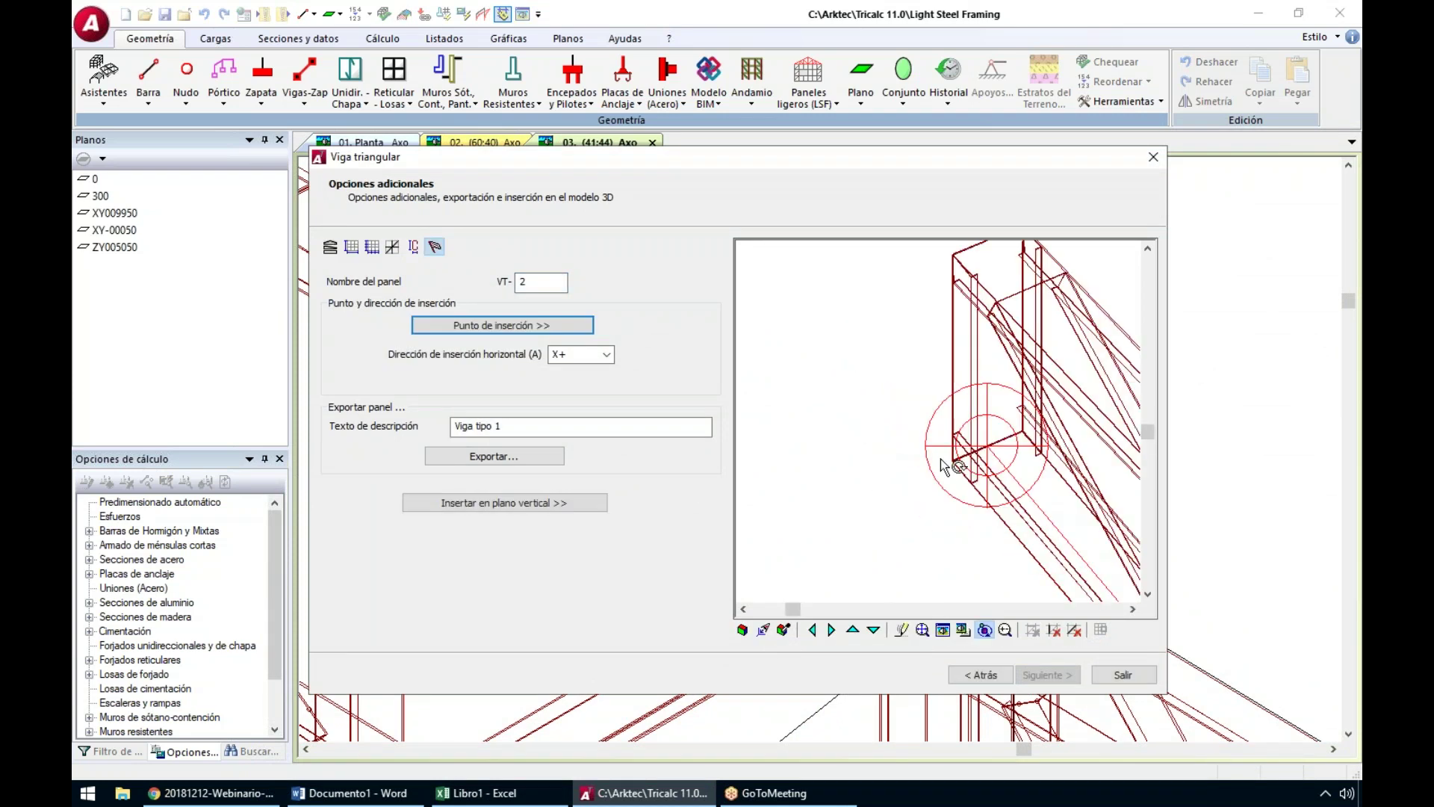
pyautogui.click(537, 507)
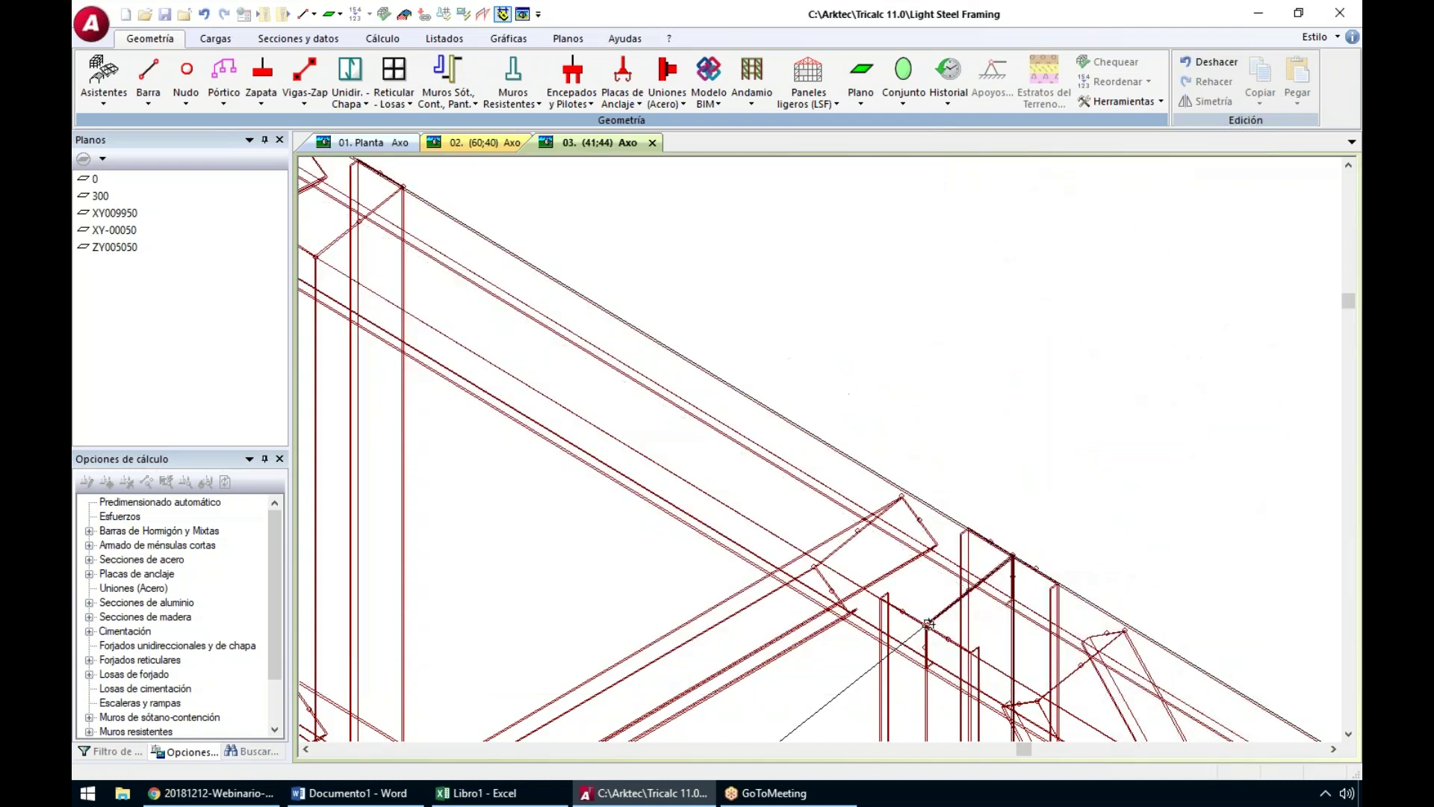
pyautogui.click(966, 589)
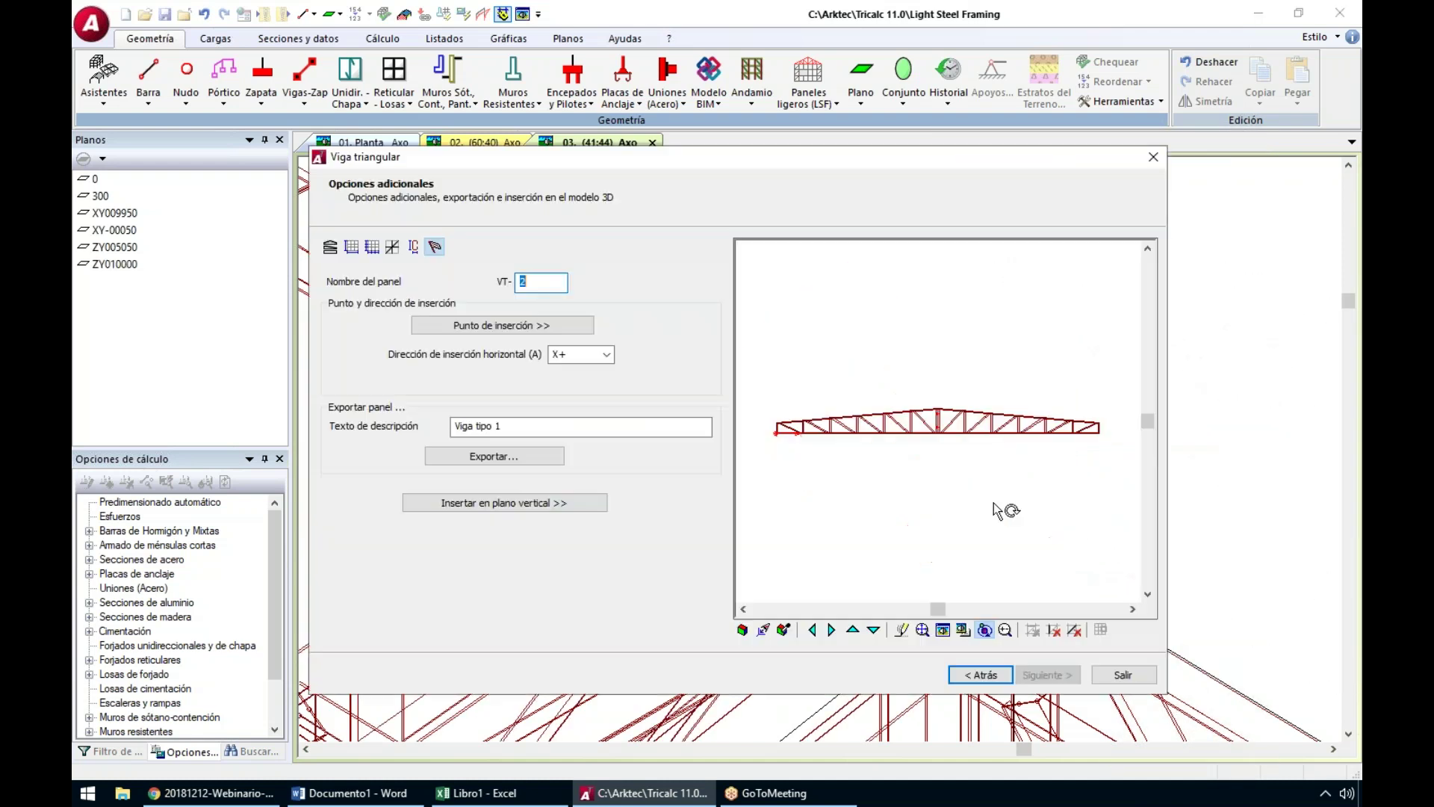
pyautogui.click(1123, 674)
# Copy the wall panel into the adjacent empty end bay, placing its insertion point at the base corner where the existing wall ends
pyautogui.scroll(-5, 801, 551)
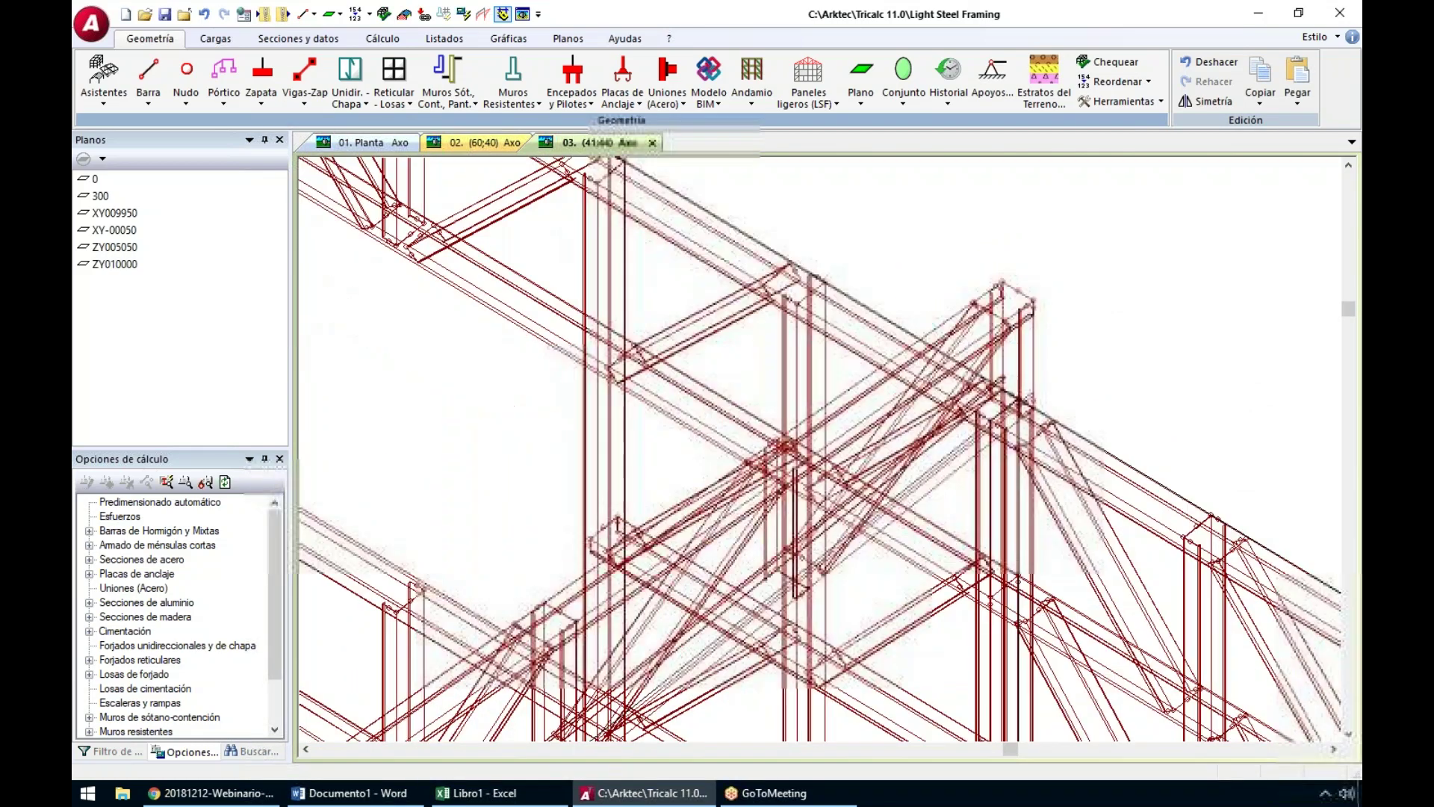
pyautogui.moveTo(802, 551); pyautogui.dragTo(802, 536, button='middle')
pyautogui.scroll(-2, 803, 537)
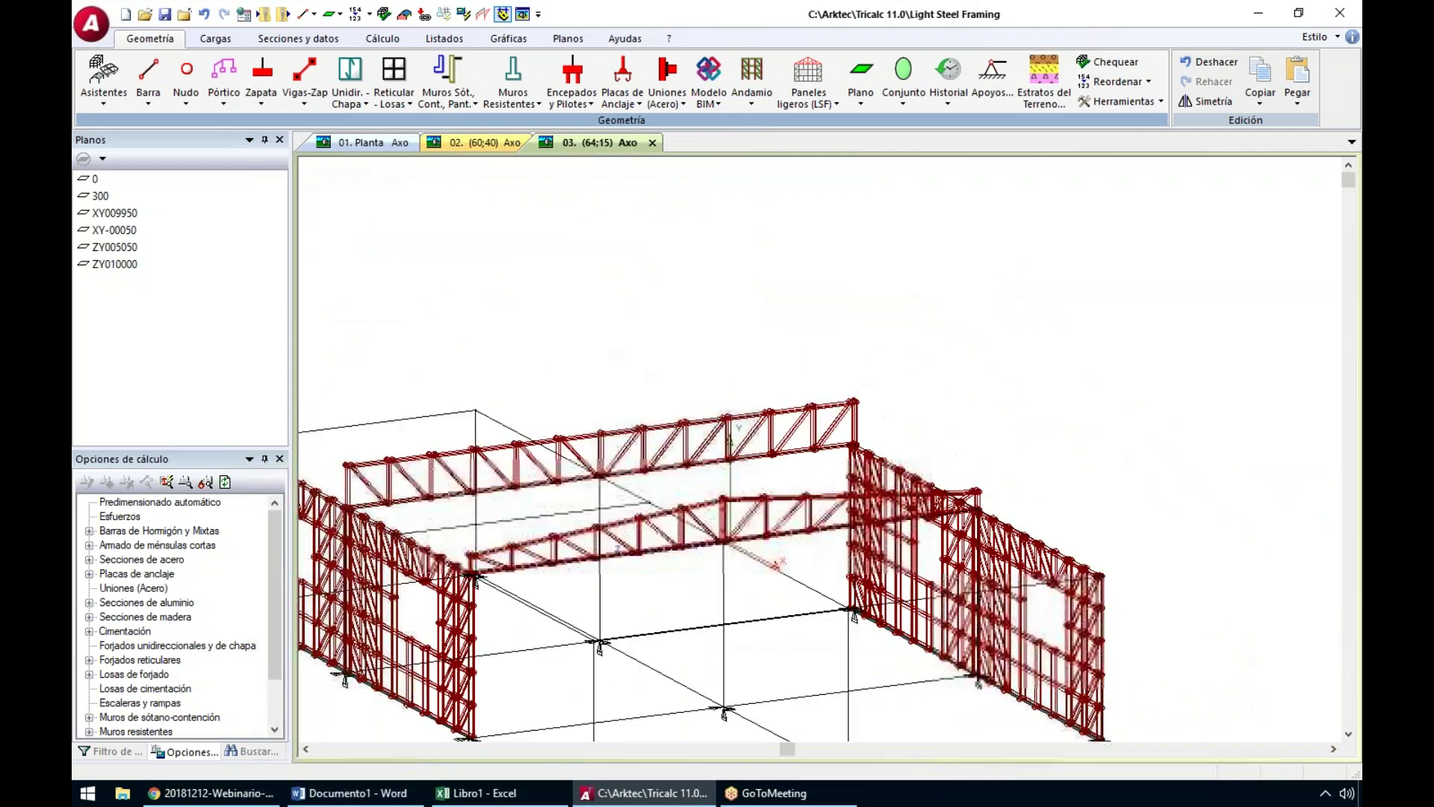
pyautogui.moveTo(546, 605); pyautogui.dragTo(592, 608, button='middle')
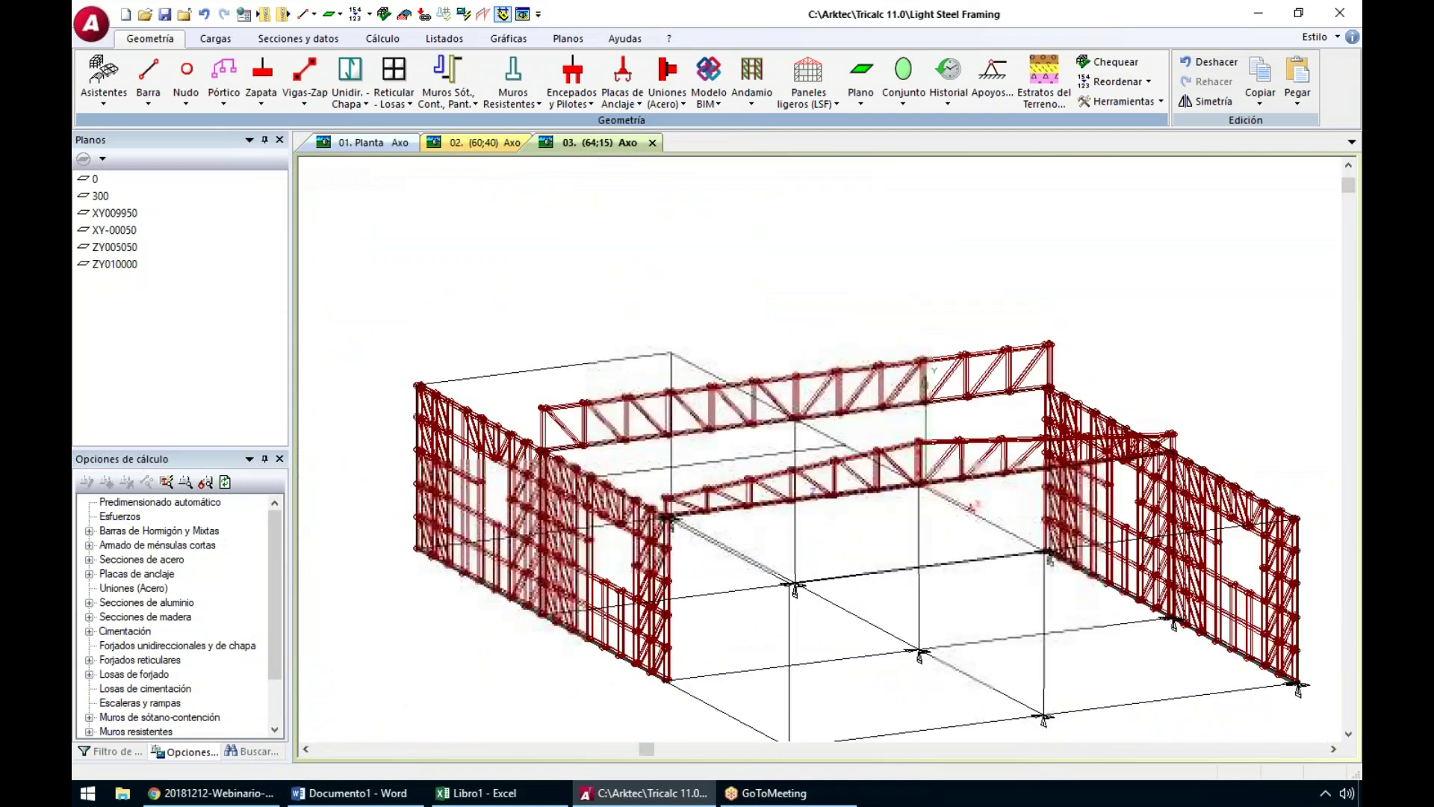
pyautogui.click(596, 553)
pyautogui.scroll(5, 537, 620)
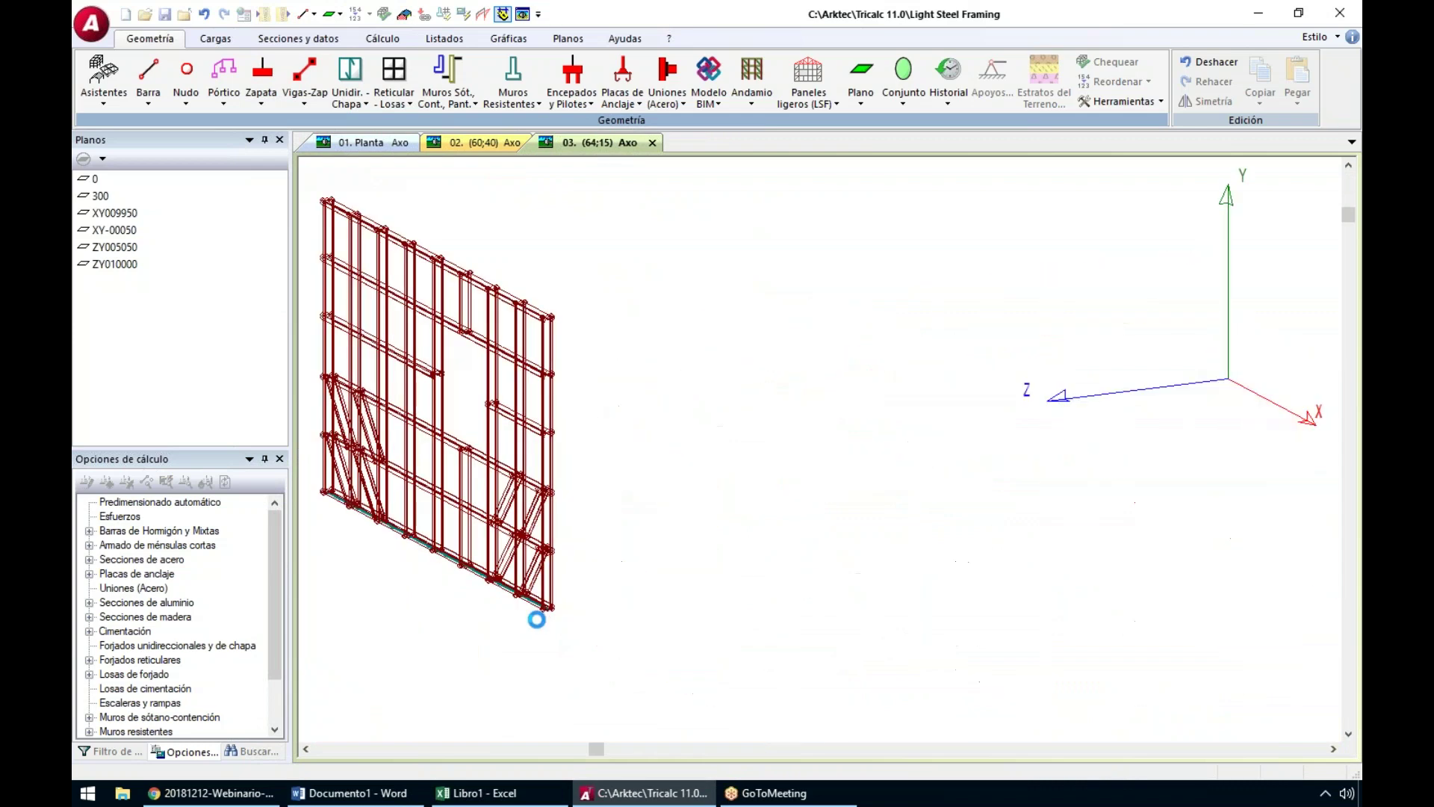
pyautogui.scroll(3, 548, 611)
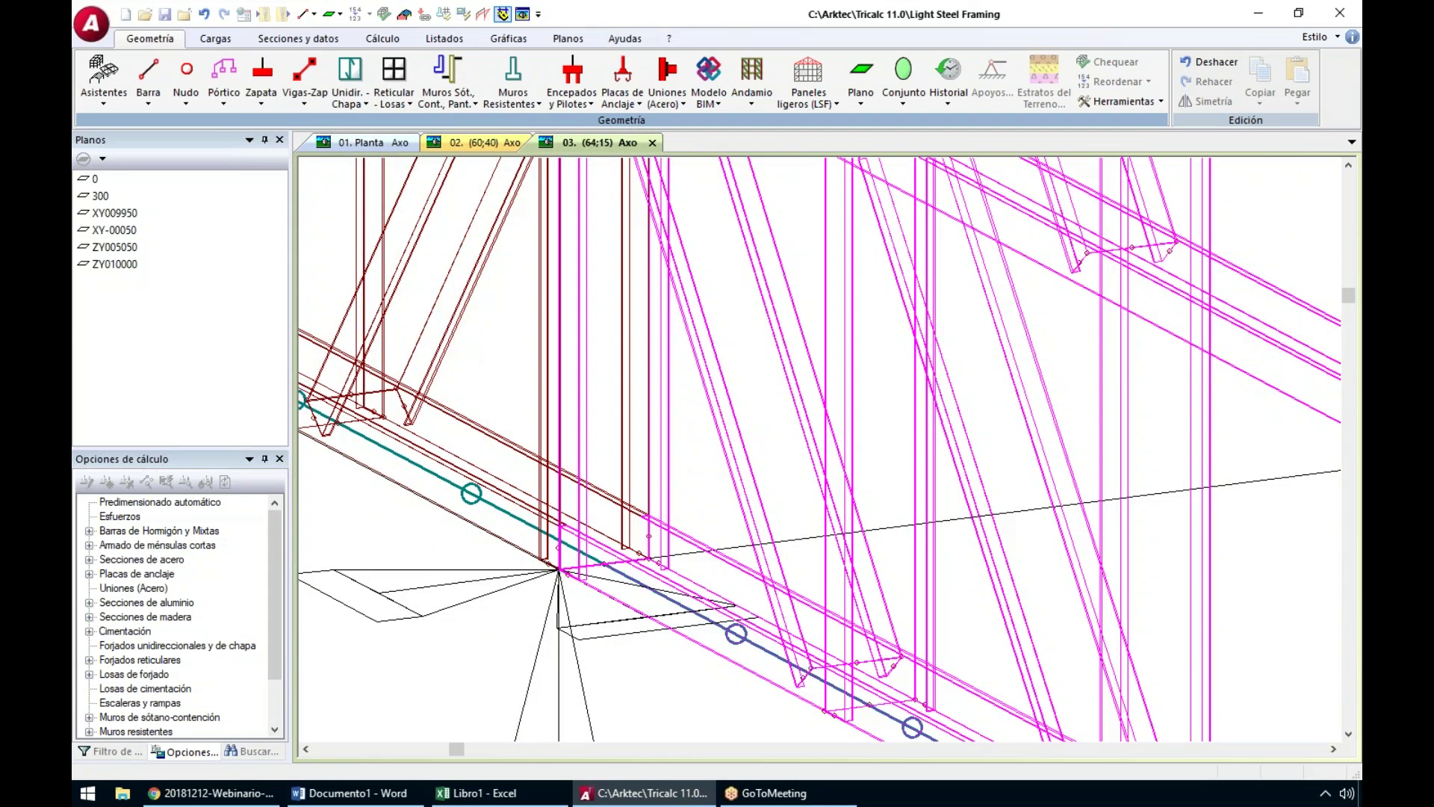
pyautogui.press('Escape')
pyautogui.scroll(-8, 558, 571)
pyautogui.scroll(4, 902, 494)
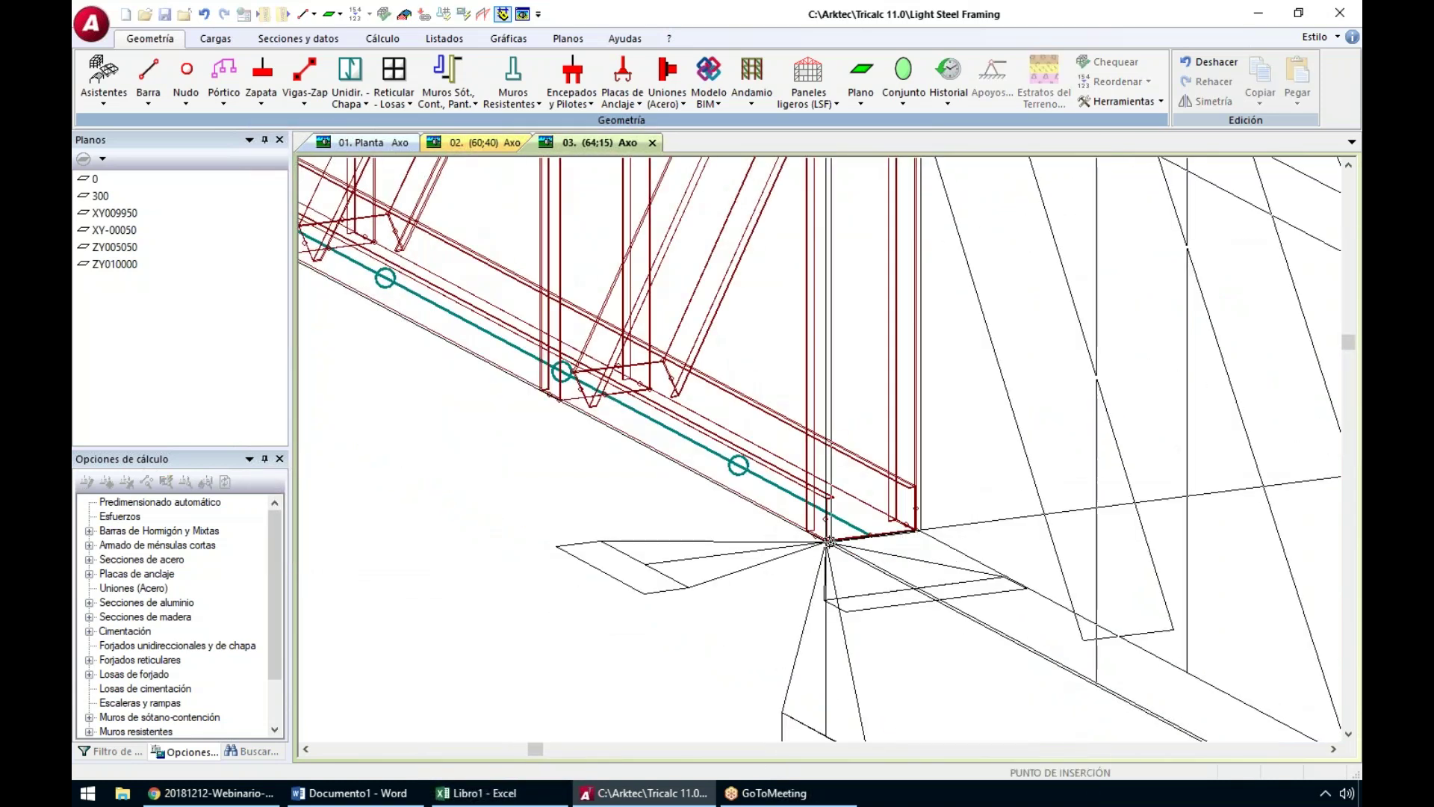
pyautogui.scroll(-4, 836, 539)
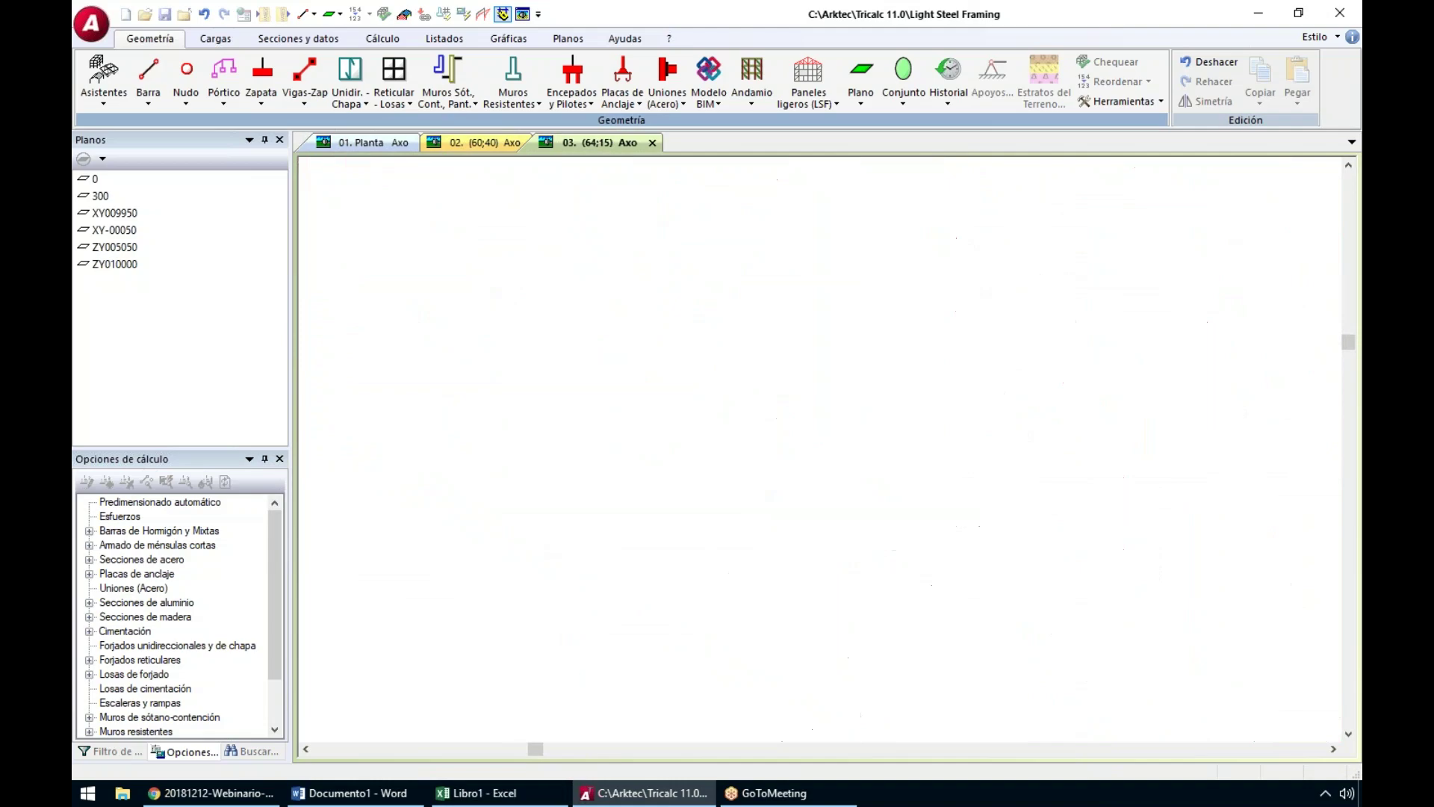
pyautogui.scroll(3, 1127, 349)
pyautogui.scroll(-3, 924, 499)
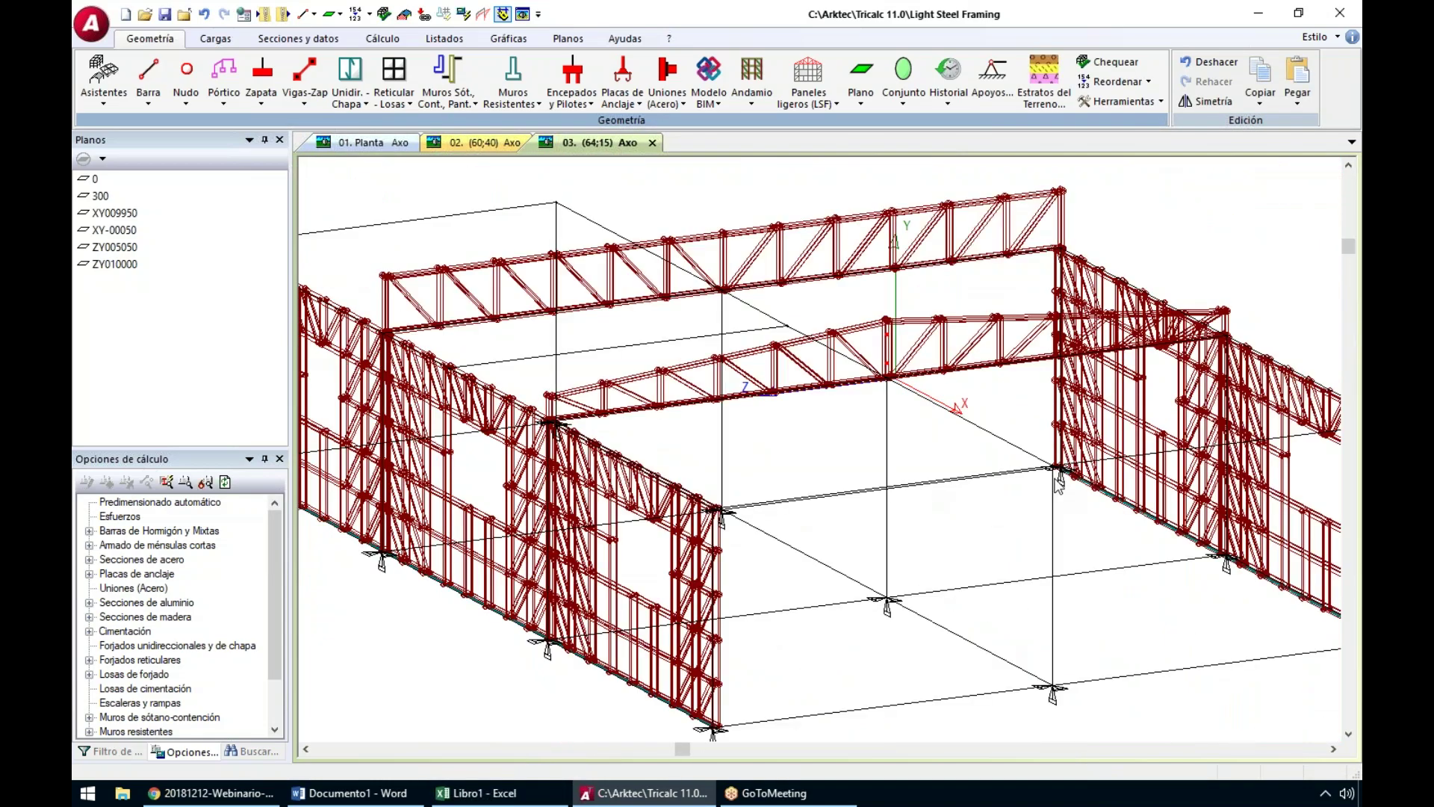
# Define a new light panel of type Viga peraltada as a double beam with symmetry off and proceed to its dimensions
pyautogui.scroll(3, 969, 493)
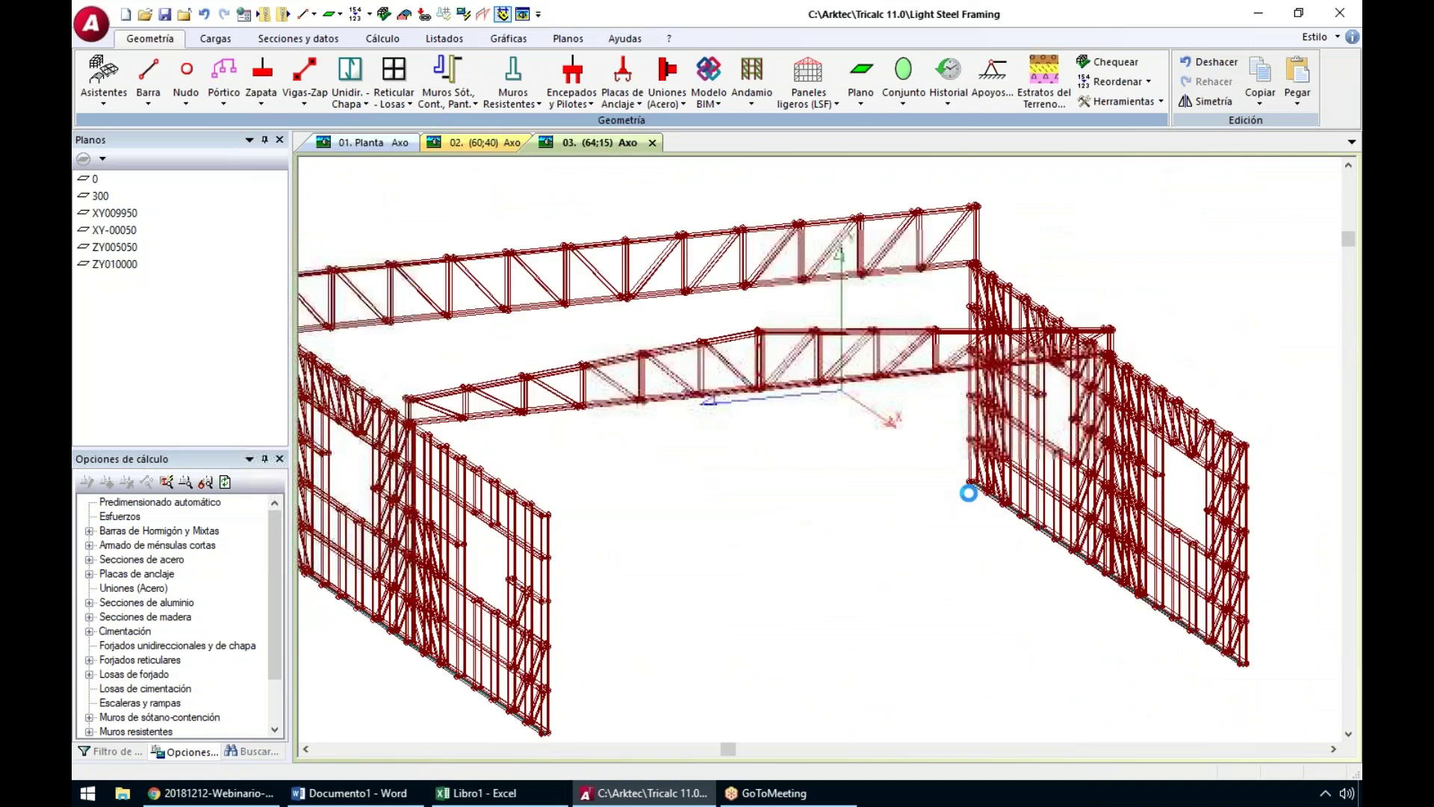
pyautogui.keyDown('ctrl'); pyautogui.scroll(1, 969, 493); pyautogui.keyUp('ctrl')
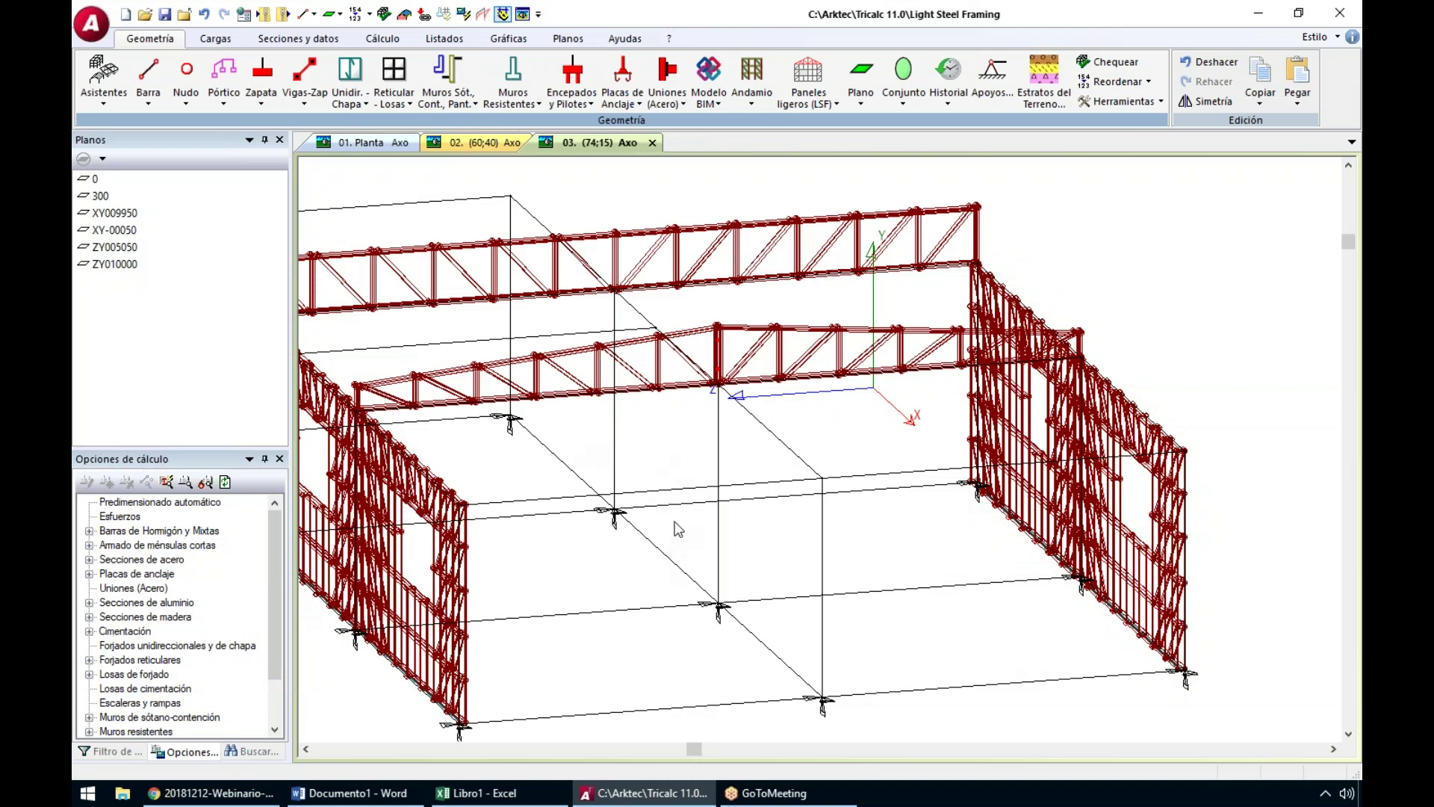
pyautogui.click(803, 100)
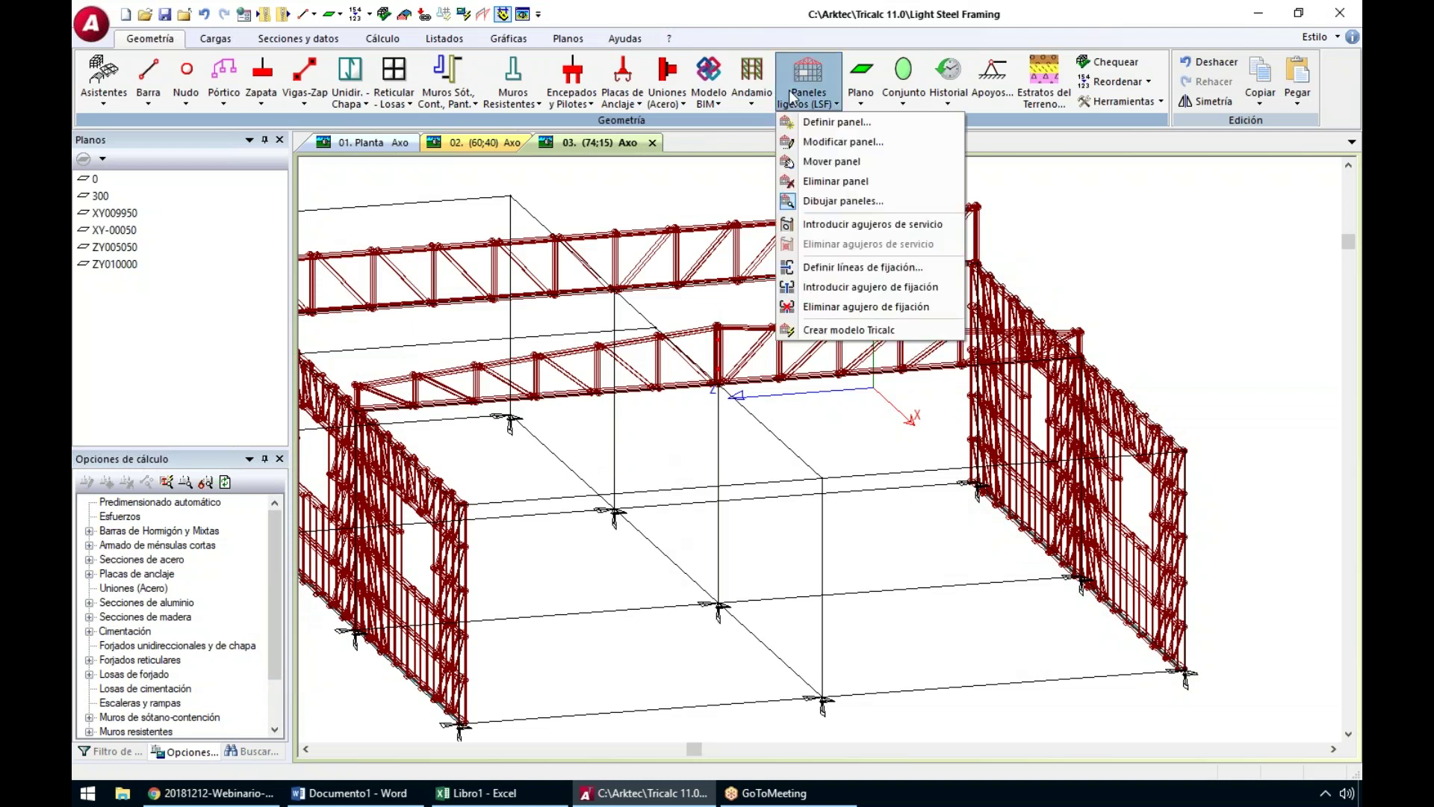
pyautogui.click(816, 122)
pyautogui.scroll(-1, 828, 409)
pyautogui.scroll(-1, 702, 385)
pyautogui.click(702, 385)
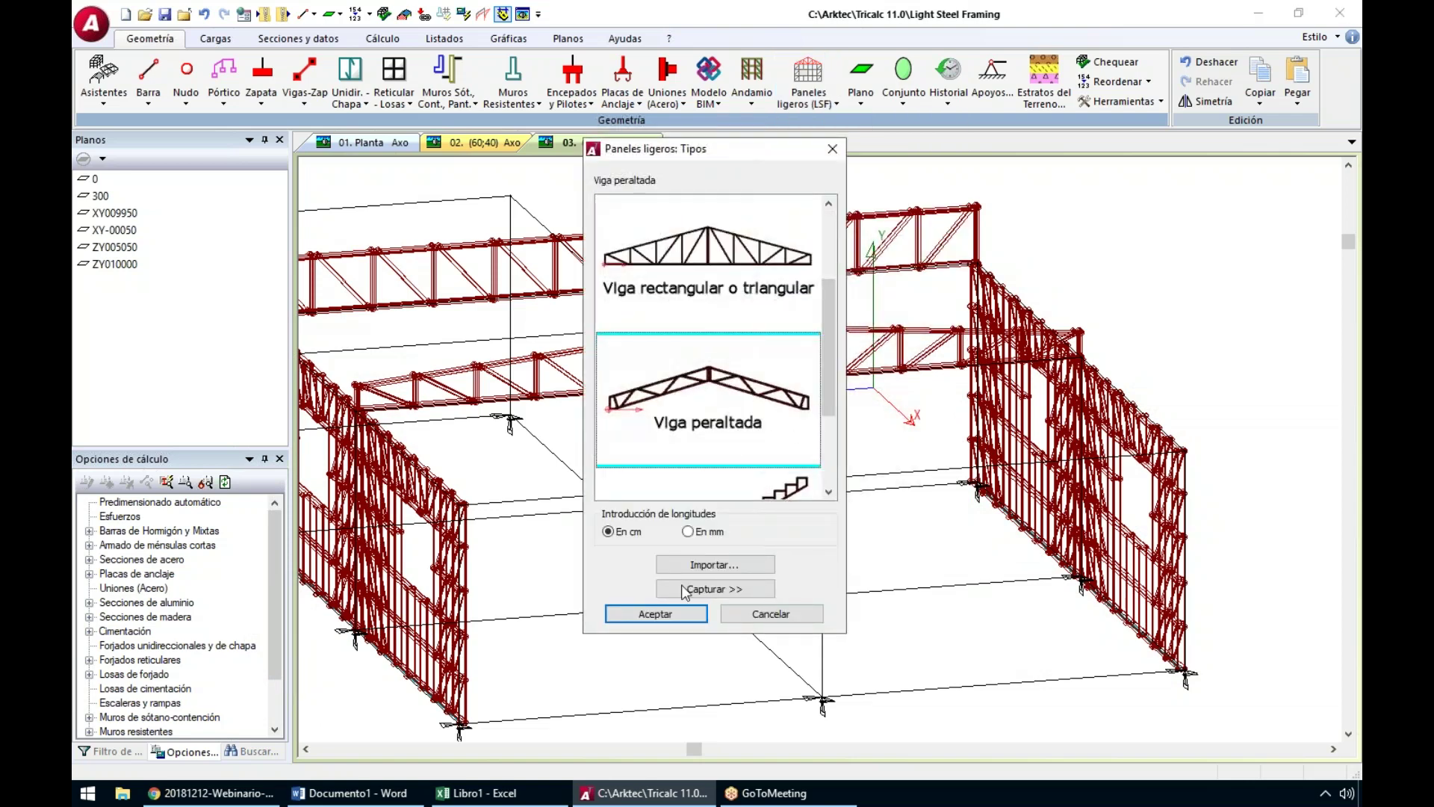
pyautogui.click(671, 612)
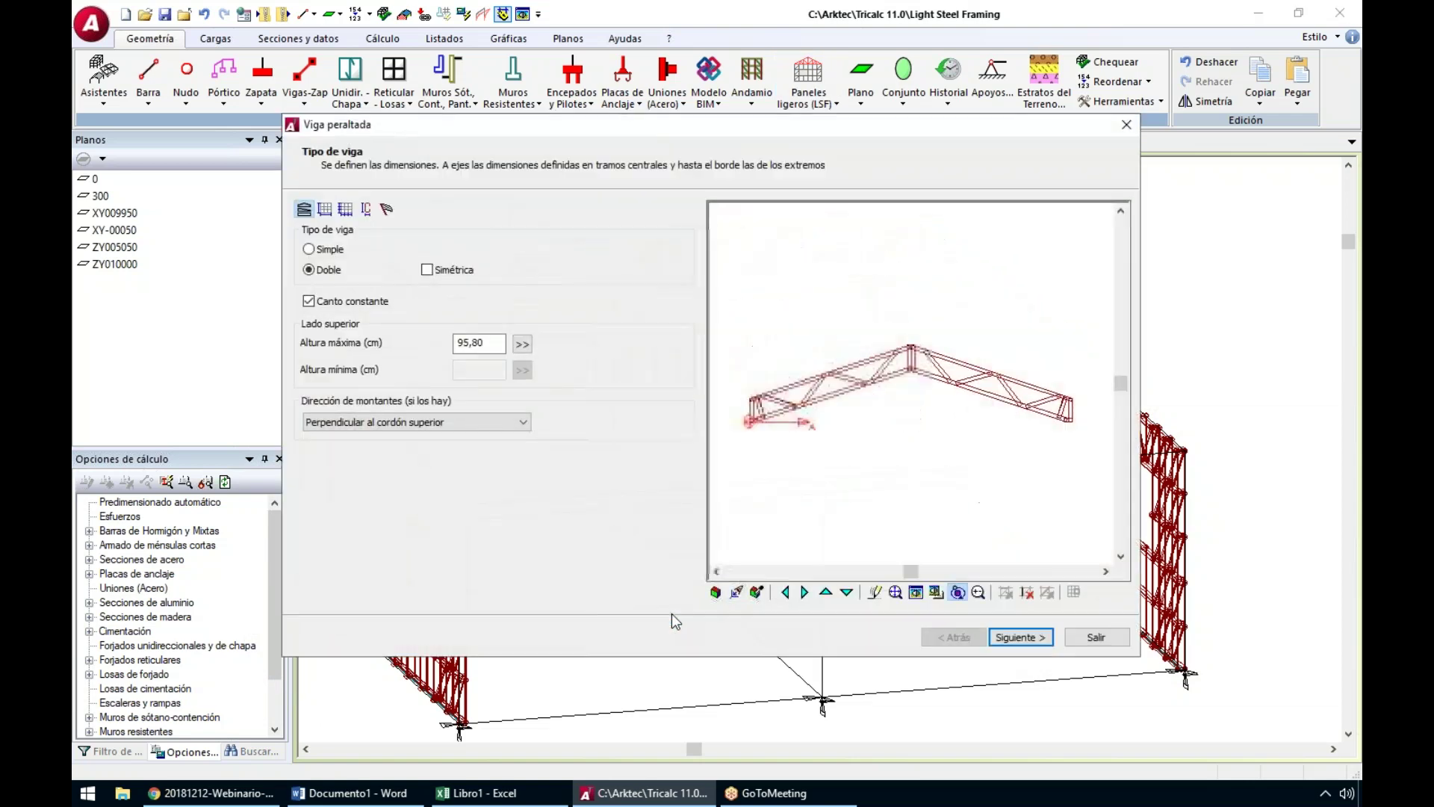
pyautogui.click(427, 271)
pyautogui.click(1023, 637)
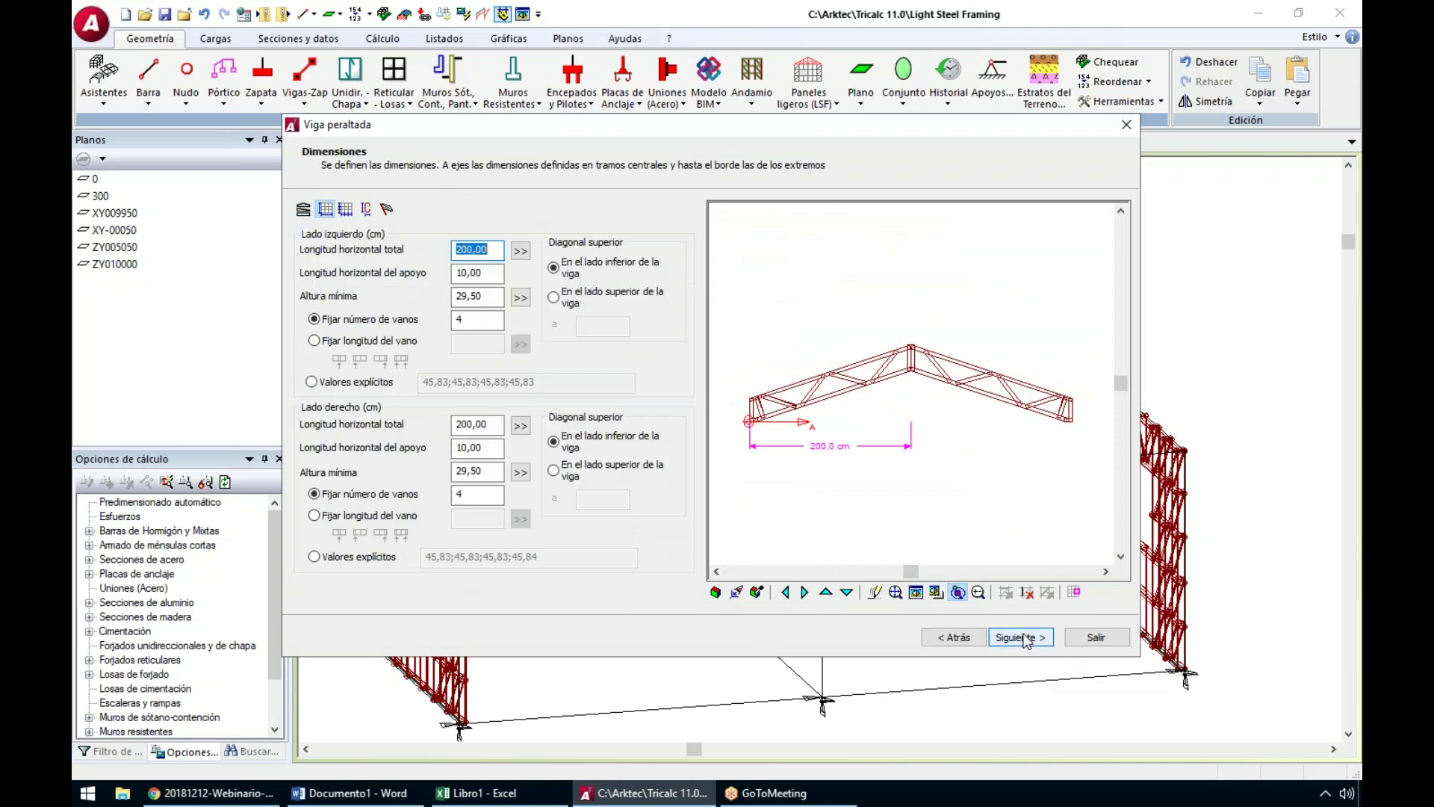
# Set the right side's total horizontal length to 100 cm and minimum height to 60 cm, and return to the beam type settings
pyautogui.click(452, 425)
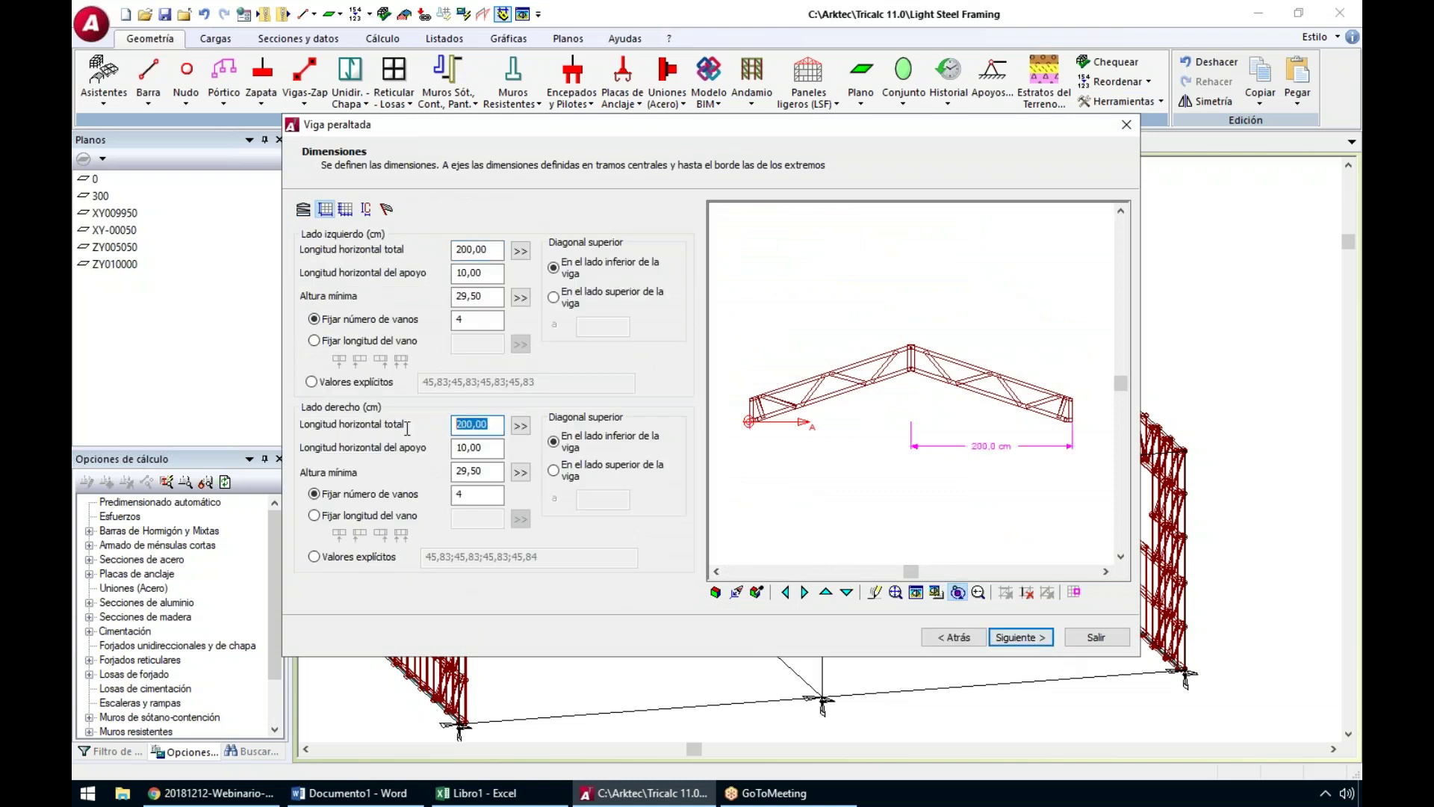
pyautogui.write('100')
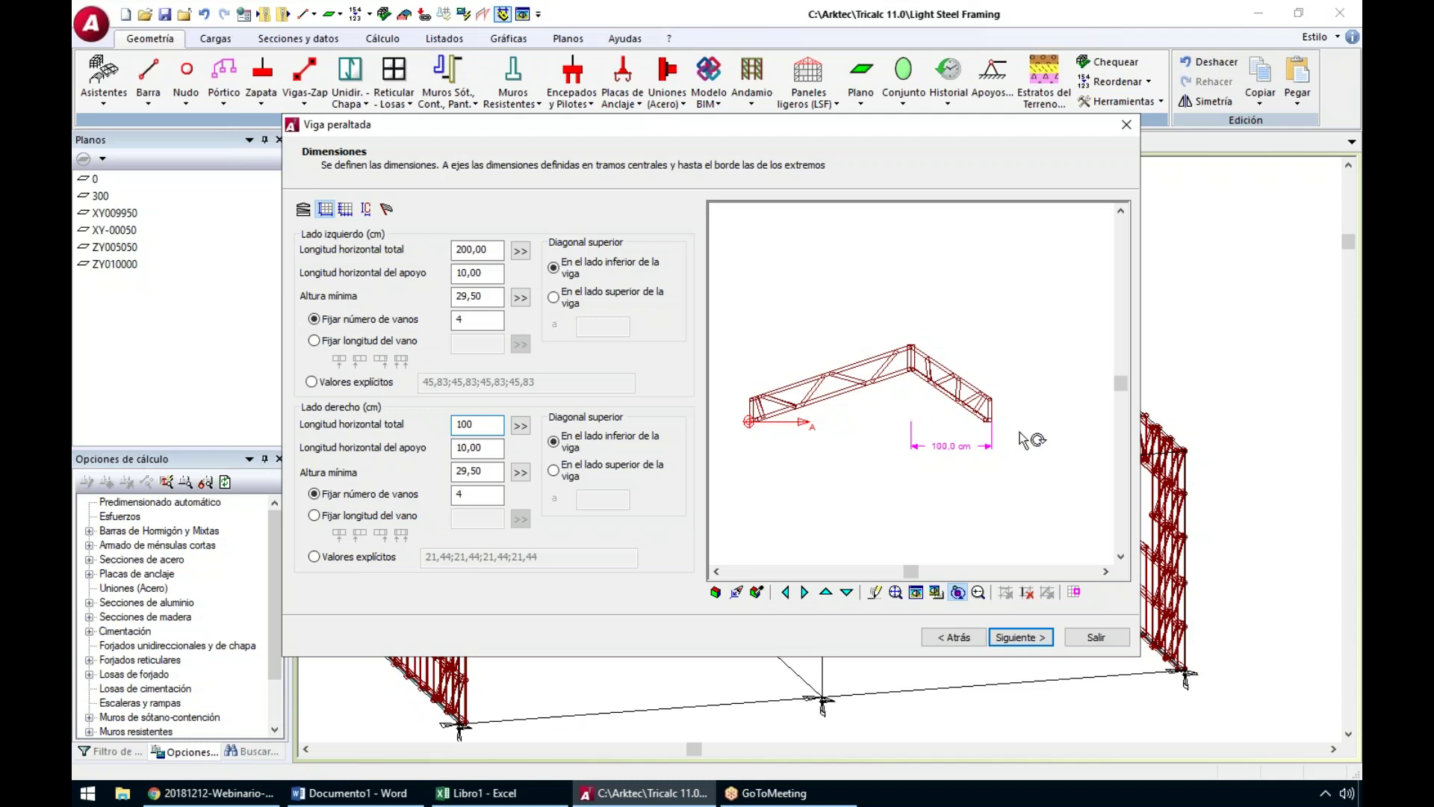
pyautogui.moveTo(489, 449); pyautogui.dragTo(430, 451)
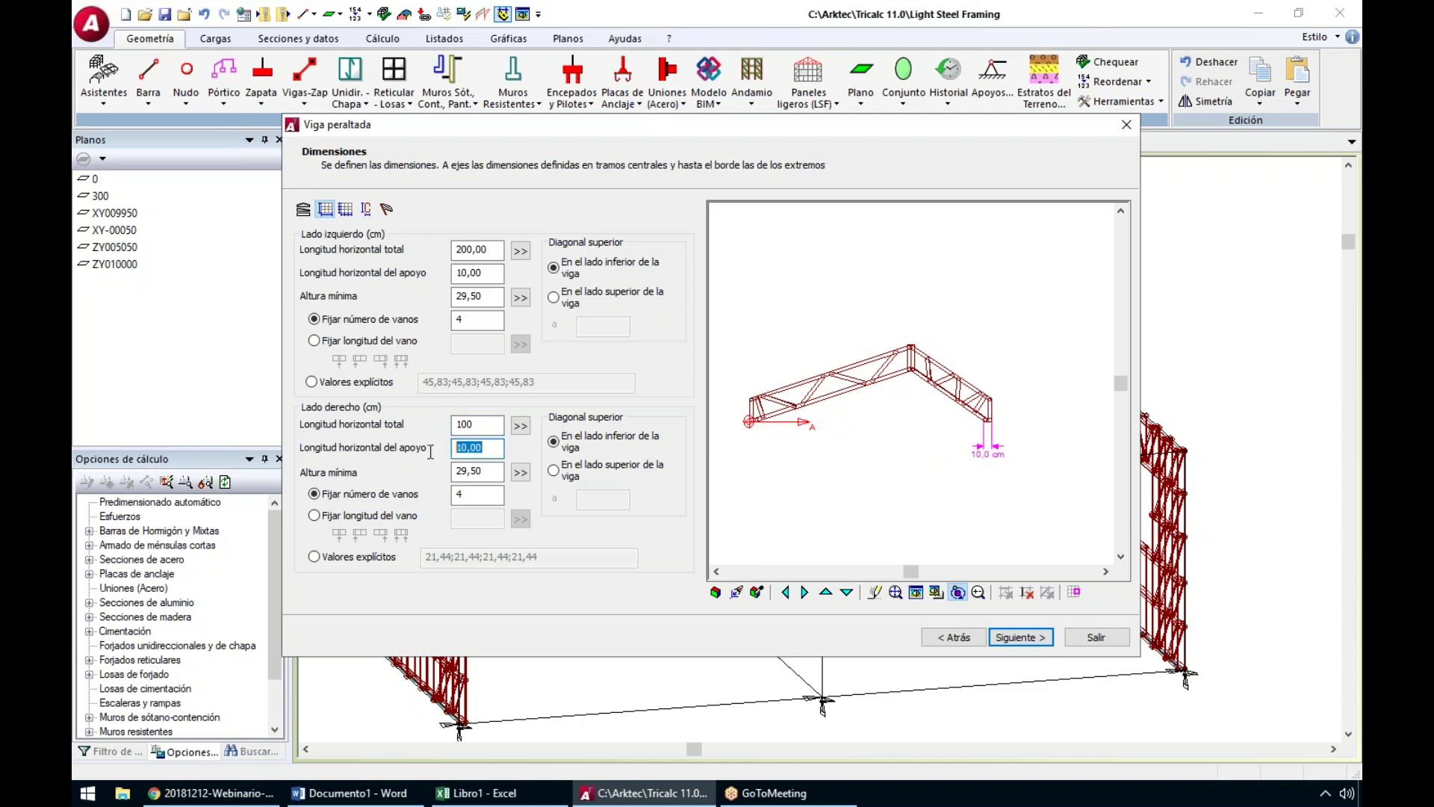
pyautogui.click(468, 471)
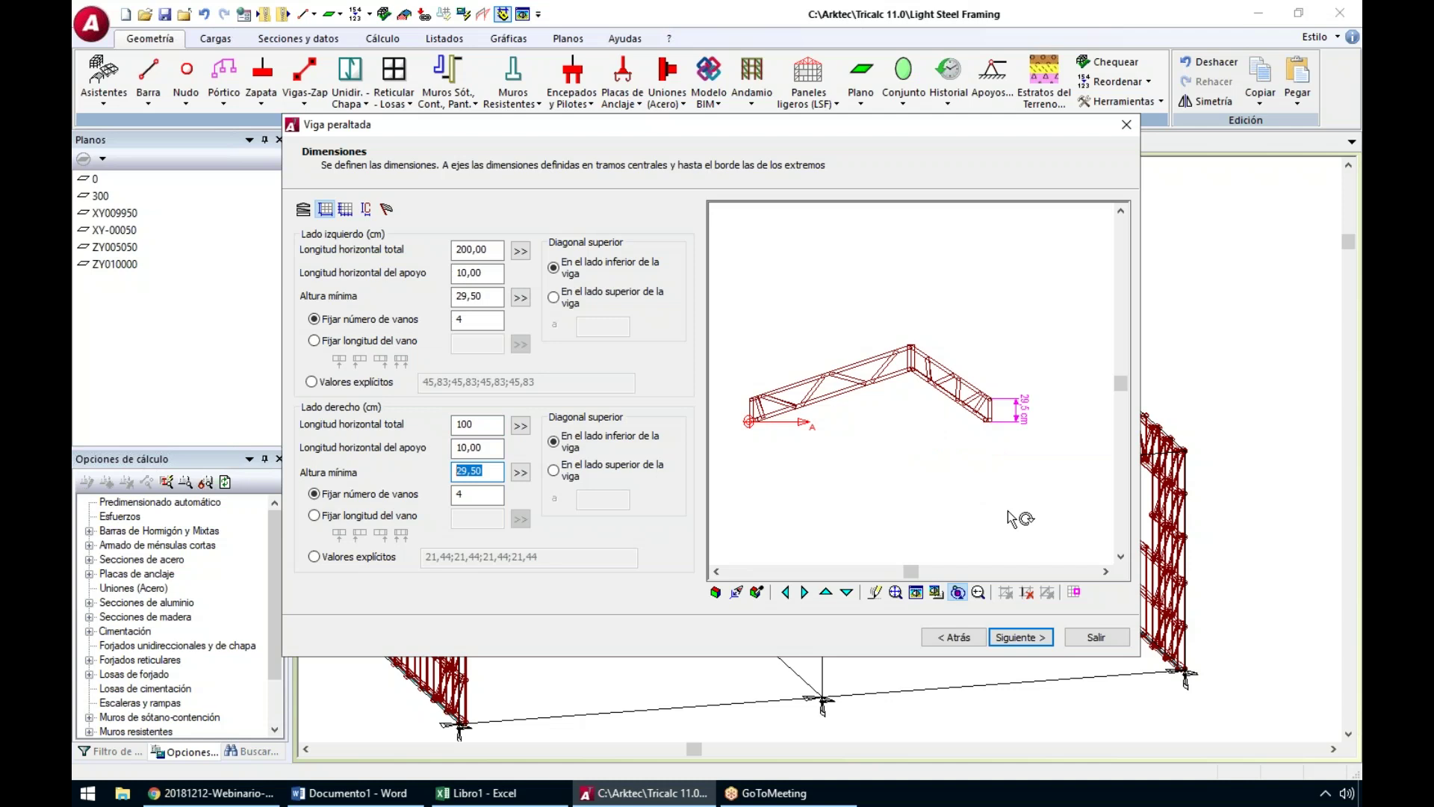
pyautogui.write('60')
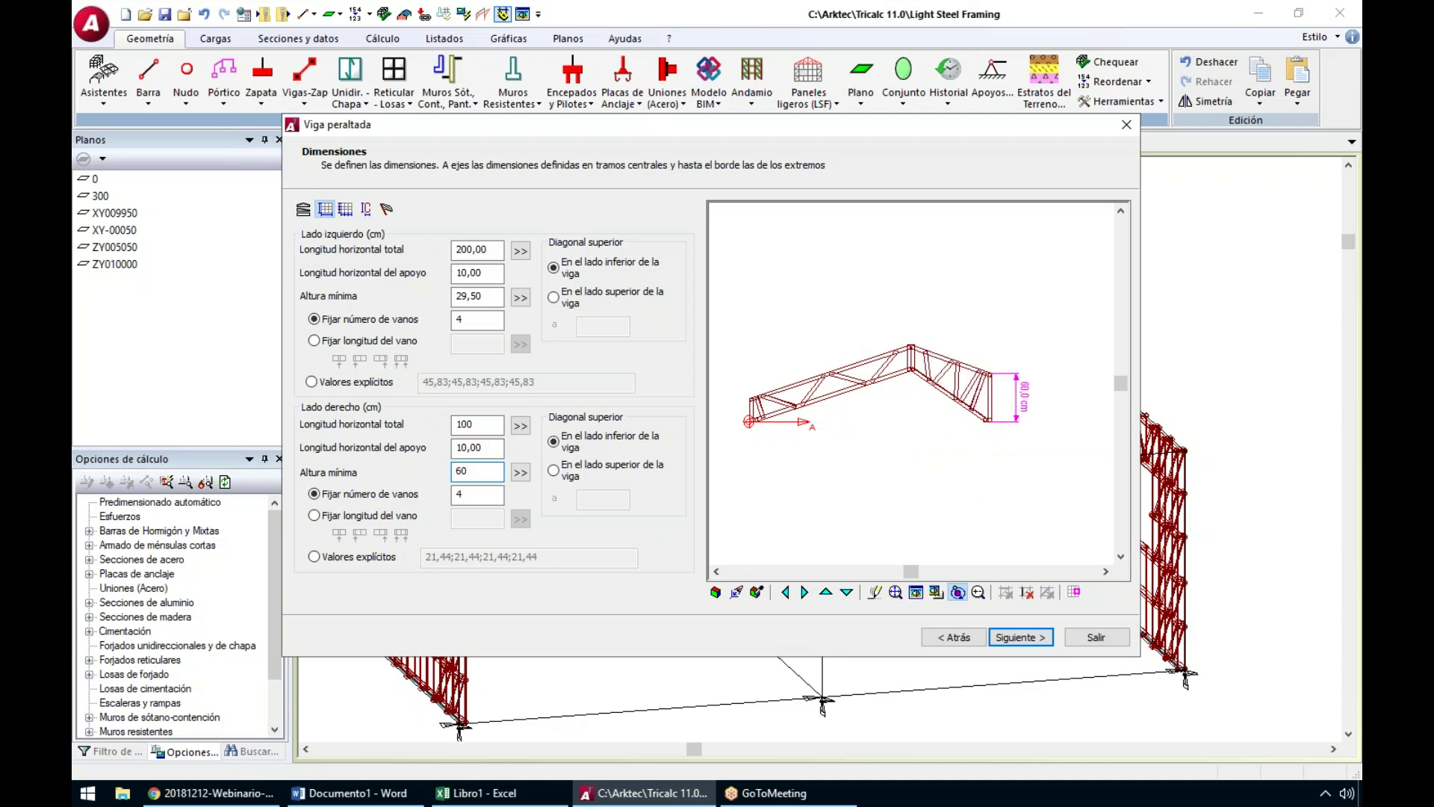
pyautogui.click(304, 210)
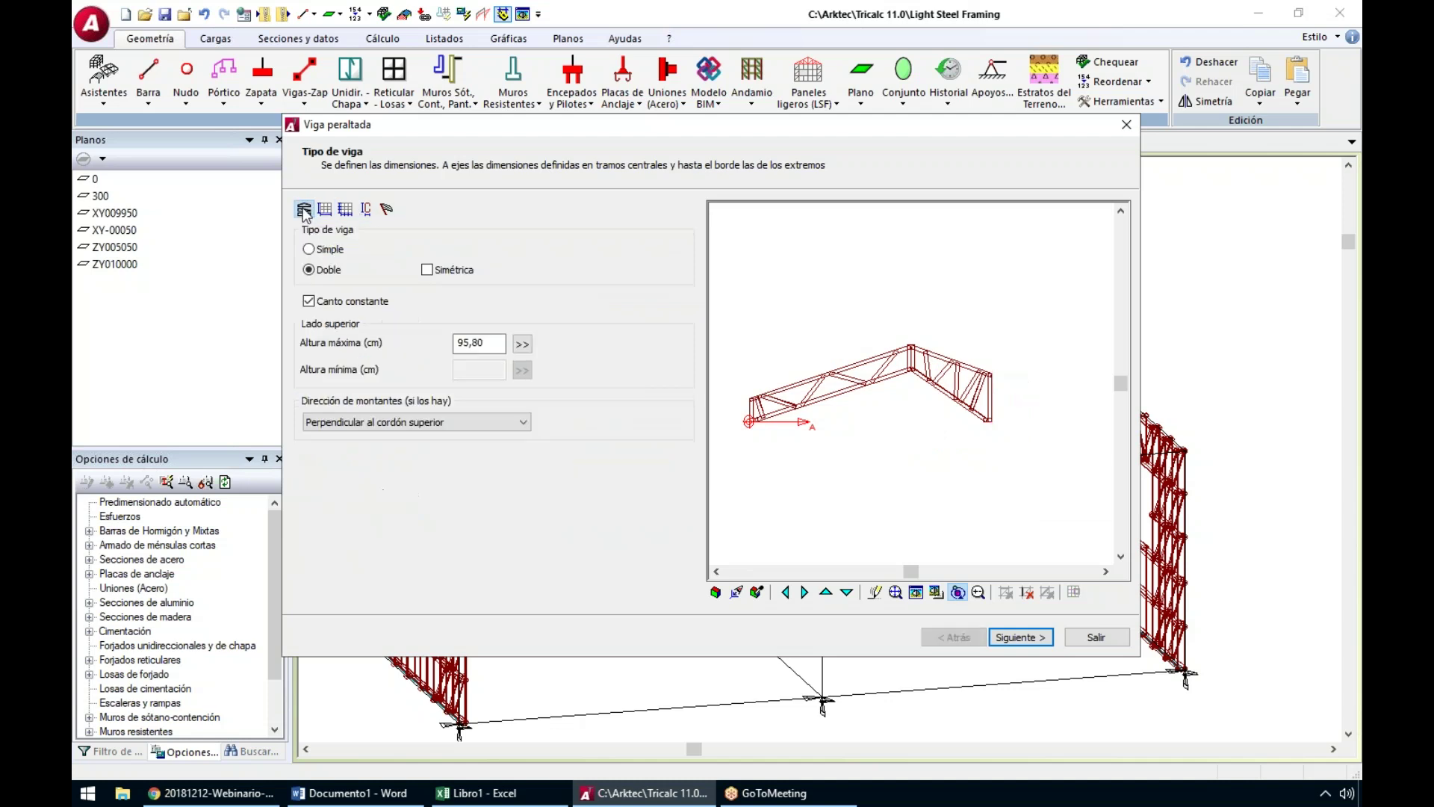
# Make the double beam symmetric and set the direction of its uprights to Vertical
pyautogui.click(427, 271)
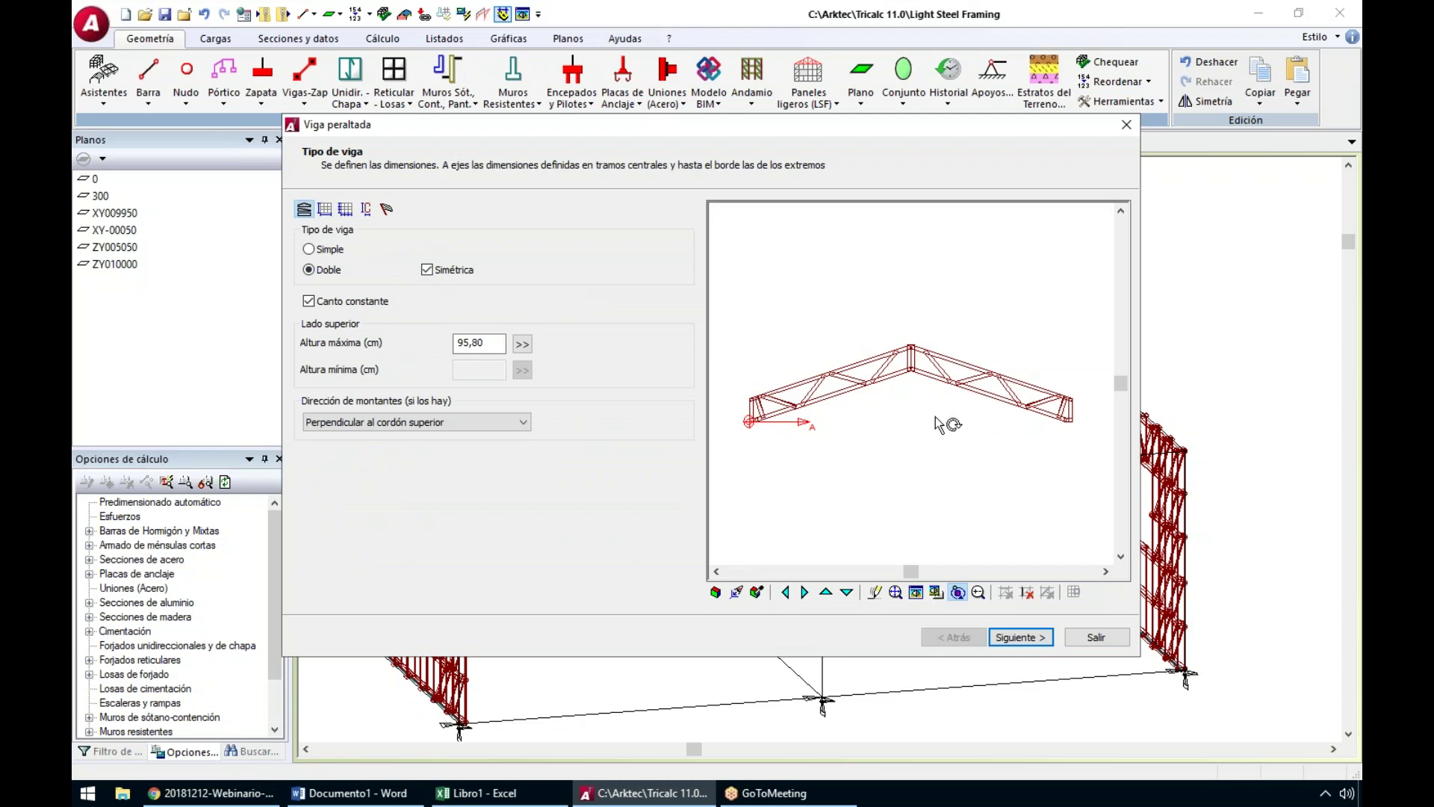
pyautogui.click(499, 344)
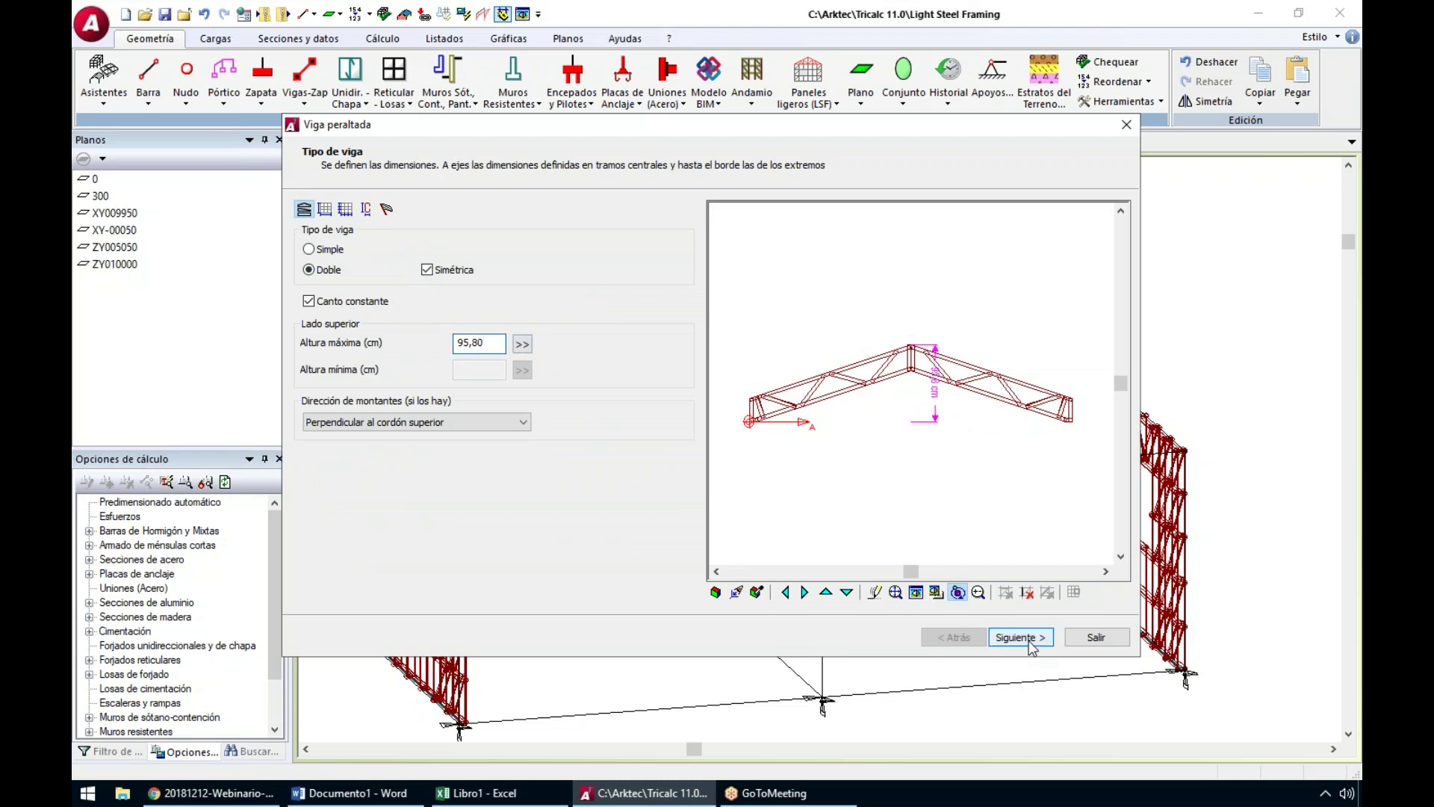
pyautogui.click(415, 423)
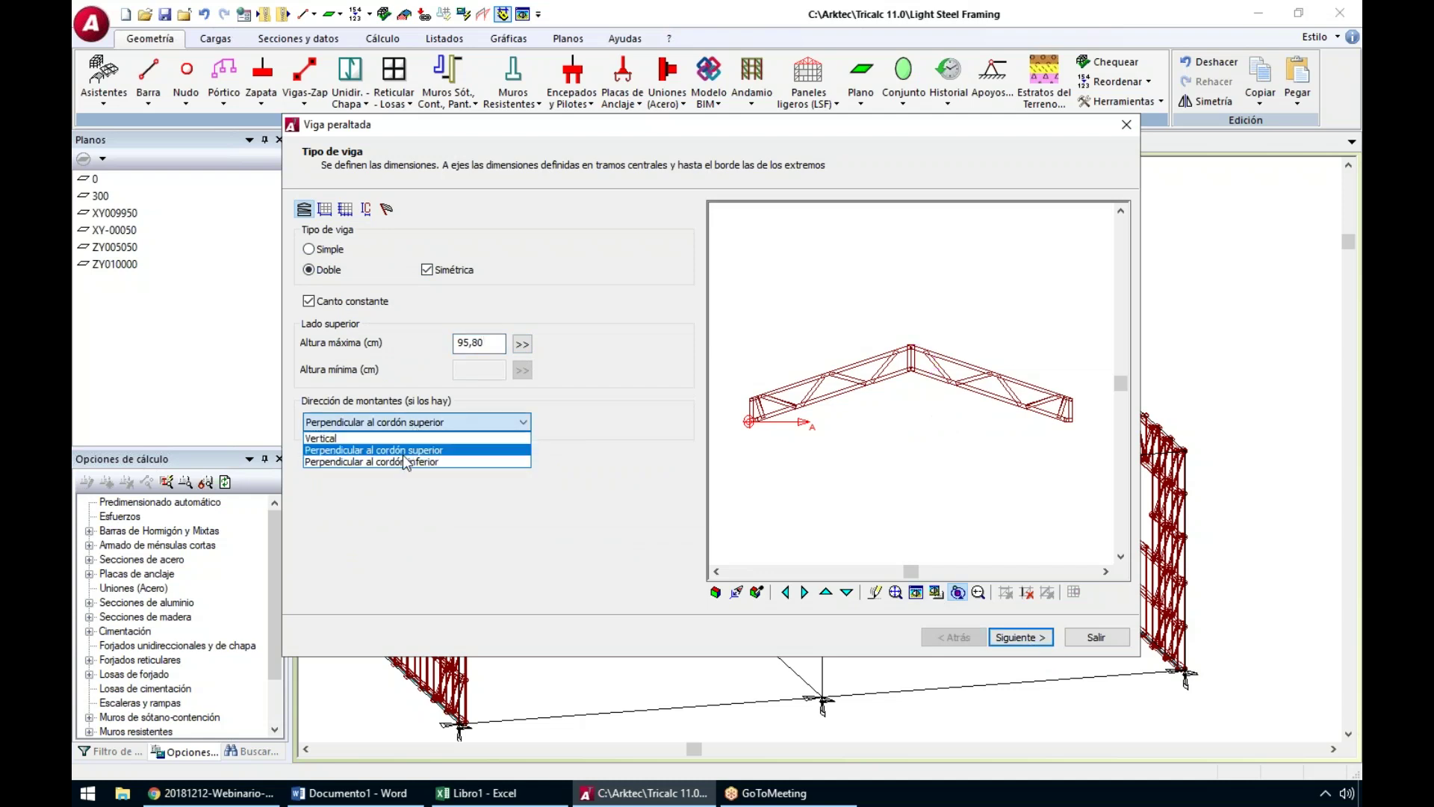
pyautogui.click(407, 439)
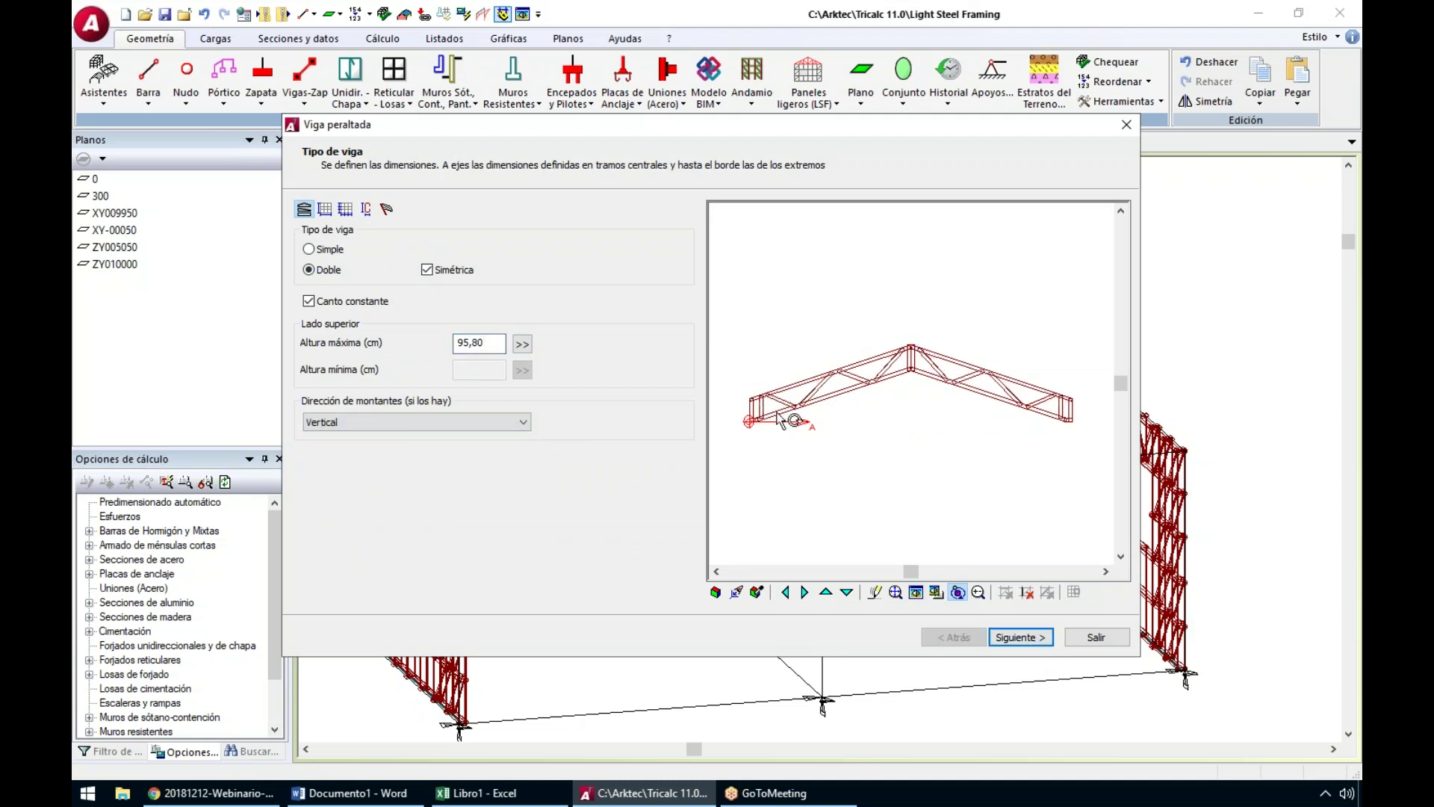
# Add uprights to all four spans of the raised beam
pyautogui.click(343, 210)
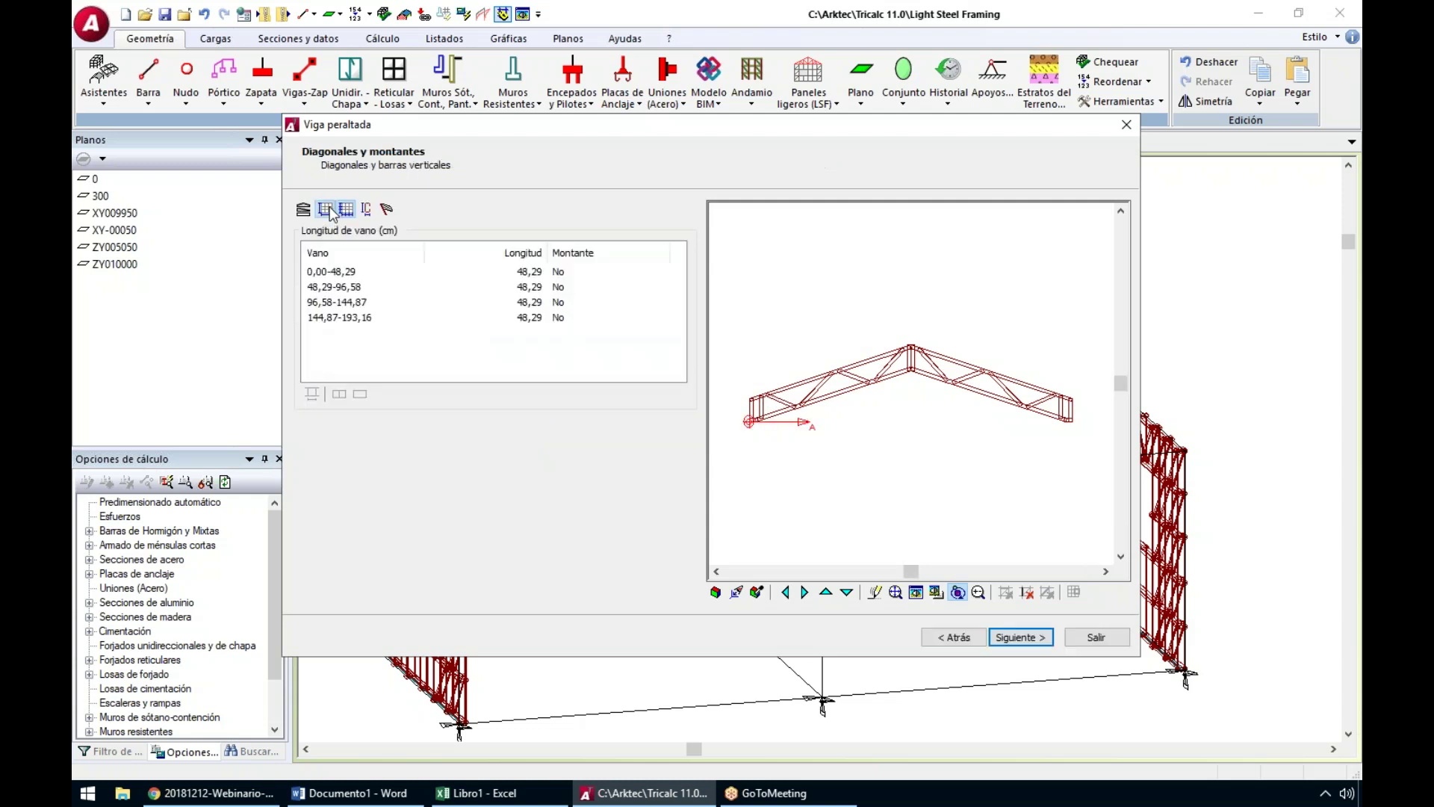
pyautogui.click(325, 209)
pyautogui.click(345, 210)
pyautogui.click(576, 274)
pyautogui.click(566, 287)
pyautogui.click(561, 301)
pyautogui.click(559, 317)
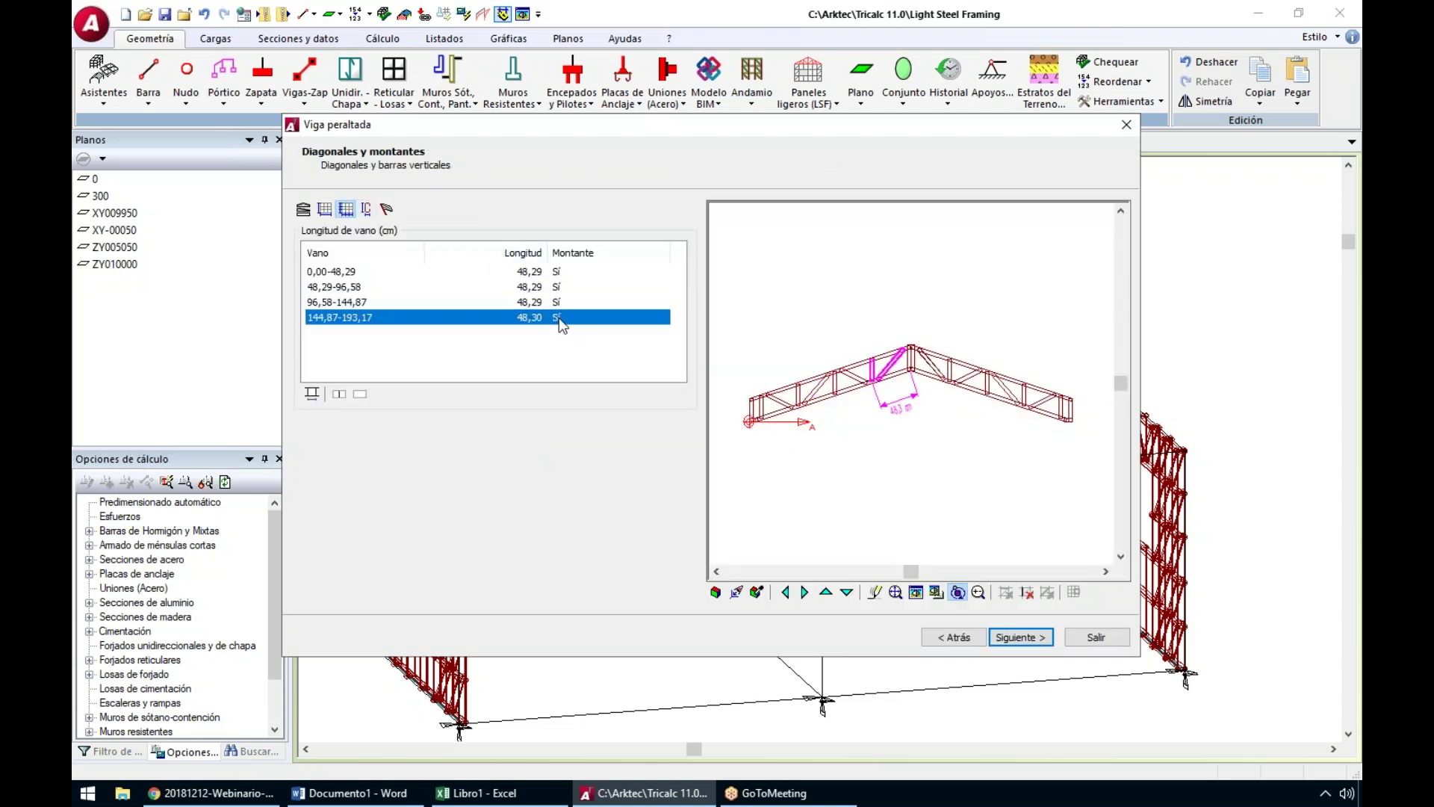
# Try the uprights perpendicular to the upper chord, and set their direction to Perpendicular al cordón inferior
pyautogui.click(304, 209)
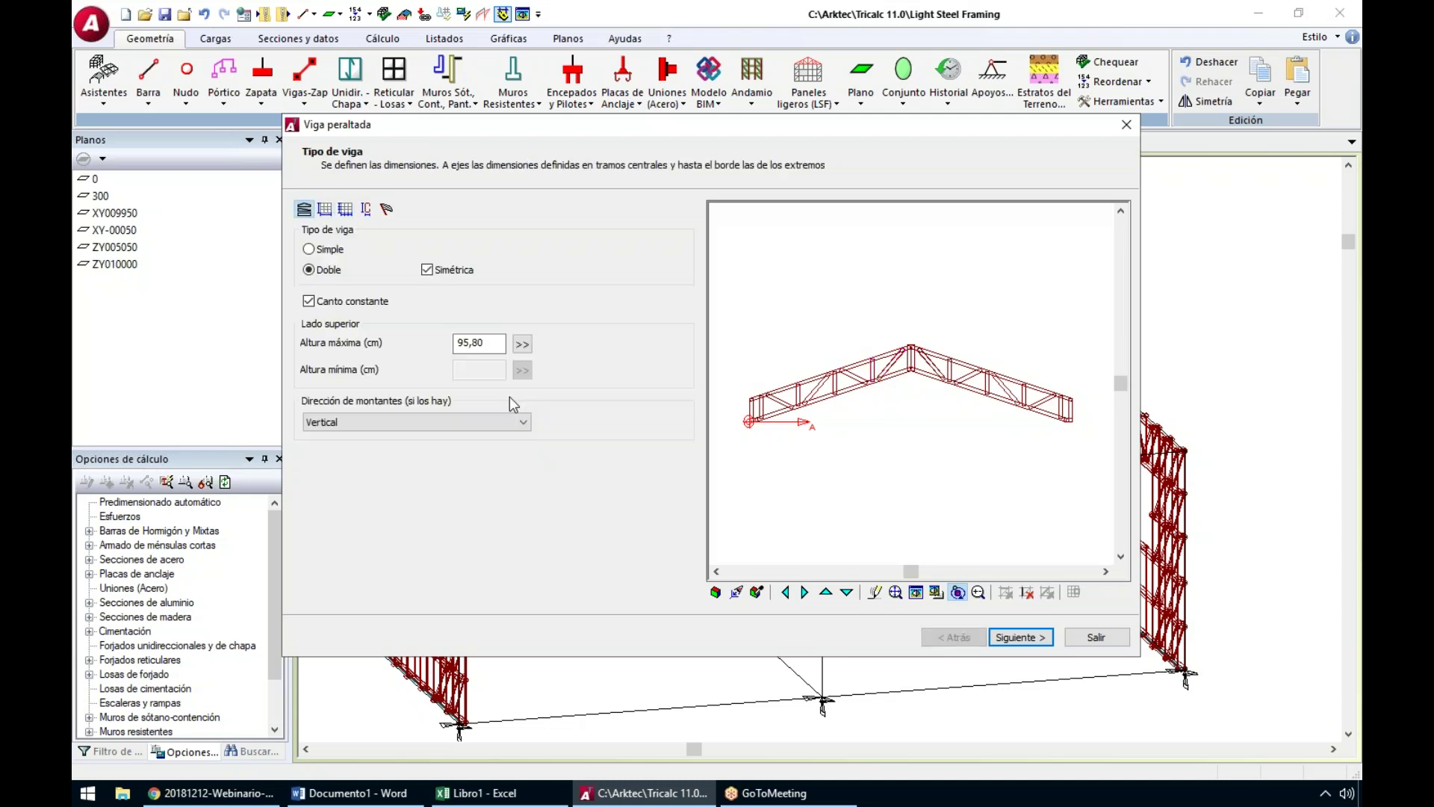
pyautogui.click(343, 421)
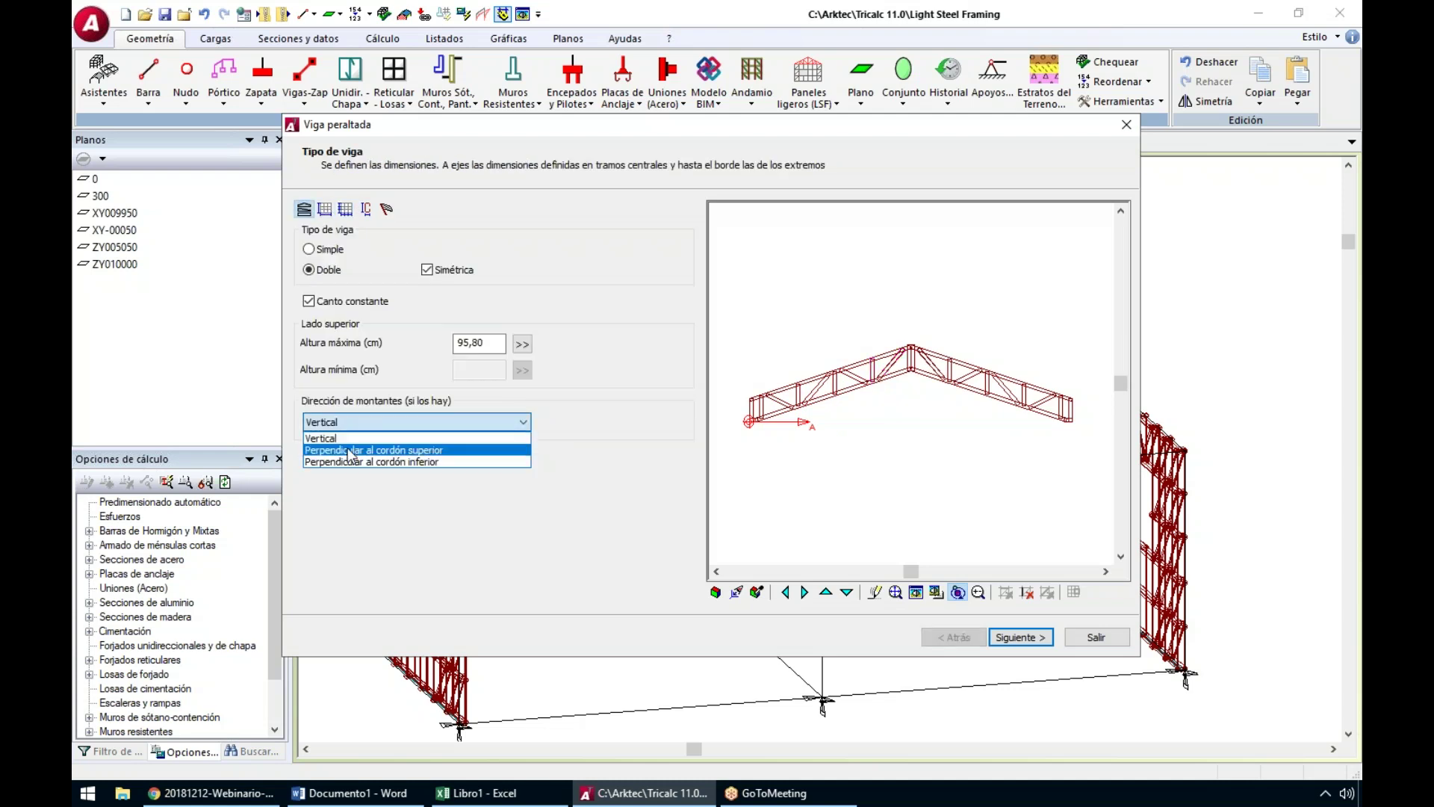
pyautogui.click(350, 452)
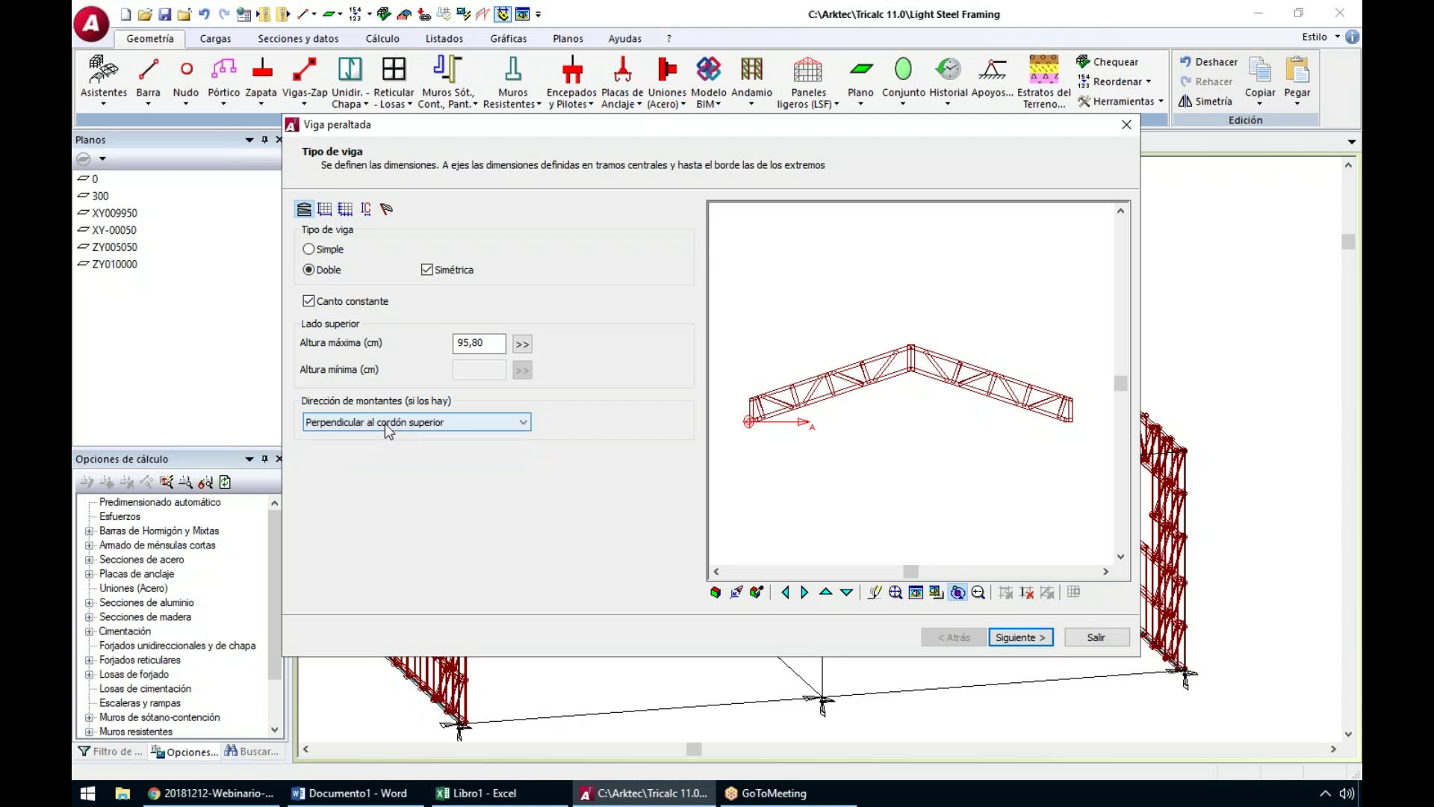
pyautogui.click(384, 423)
pyautogui.click(375, 462)
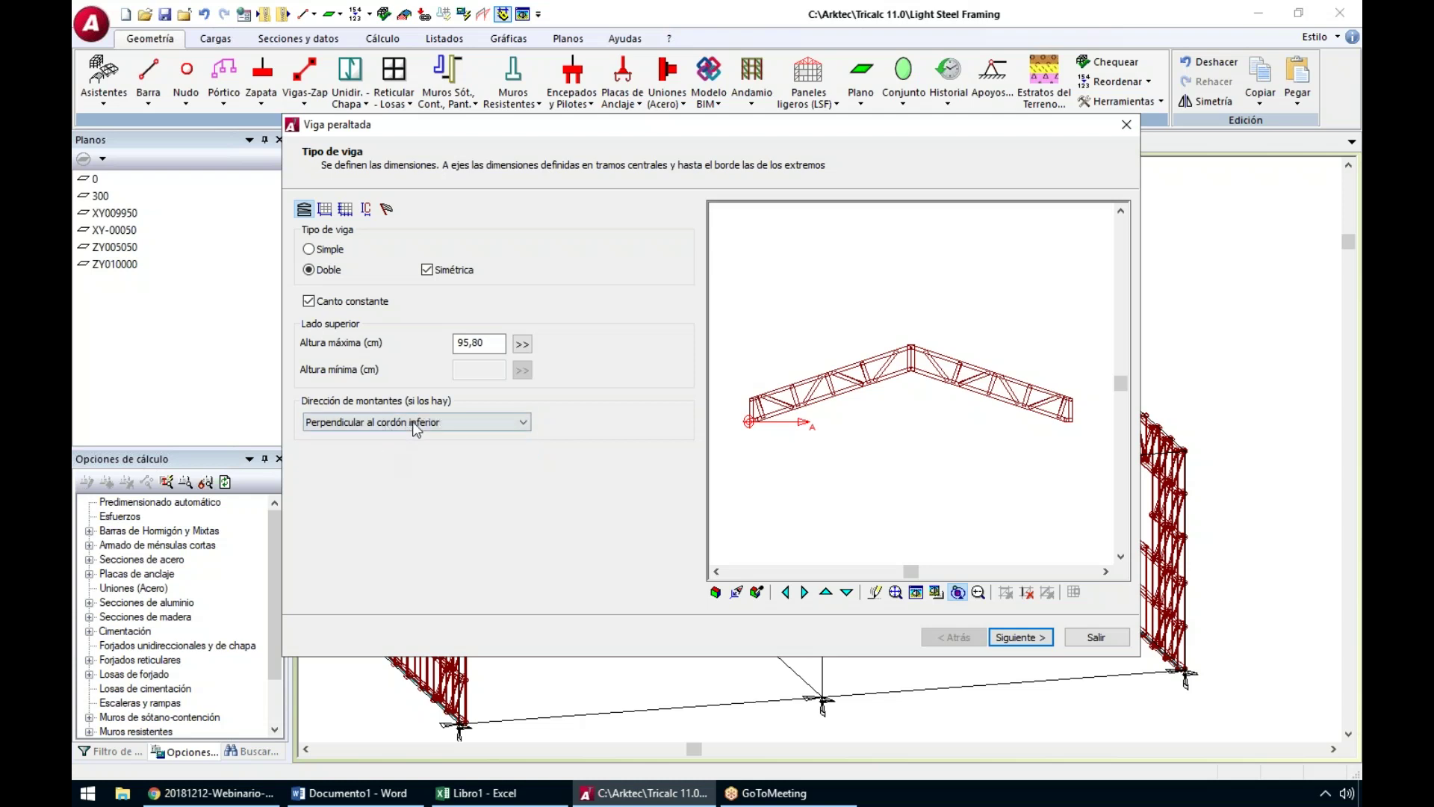
# Turn off Canto constante to check the upper side's maximum and minimum heights, and turn it back on
pyautogui.click(316, 301)
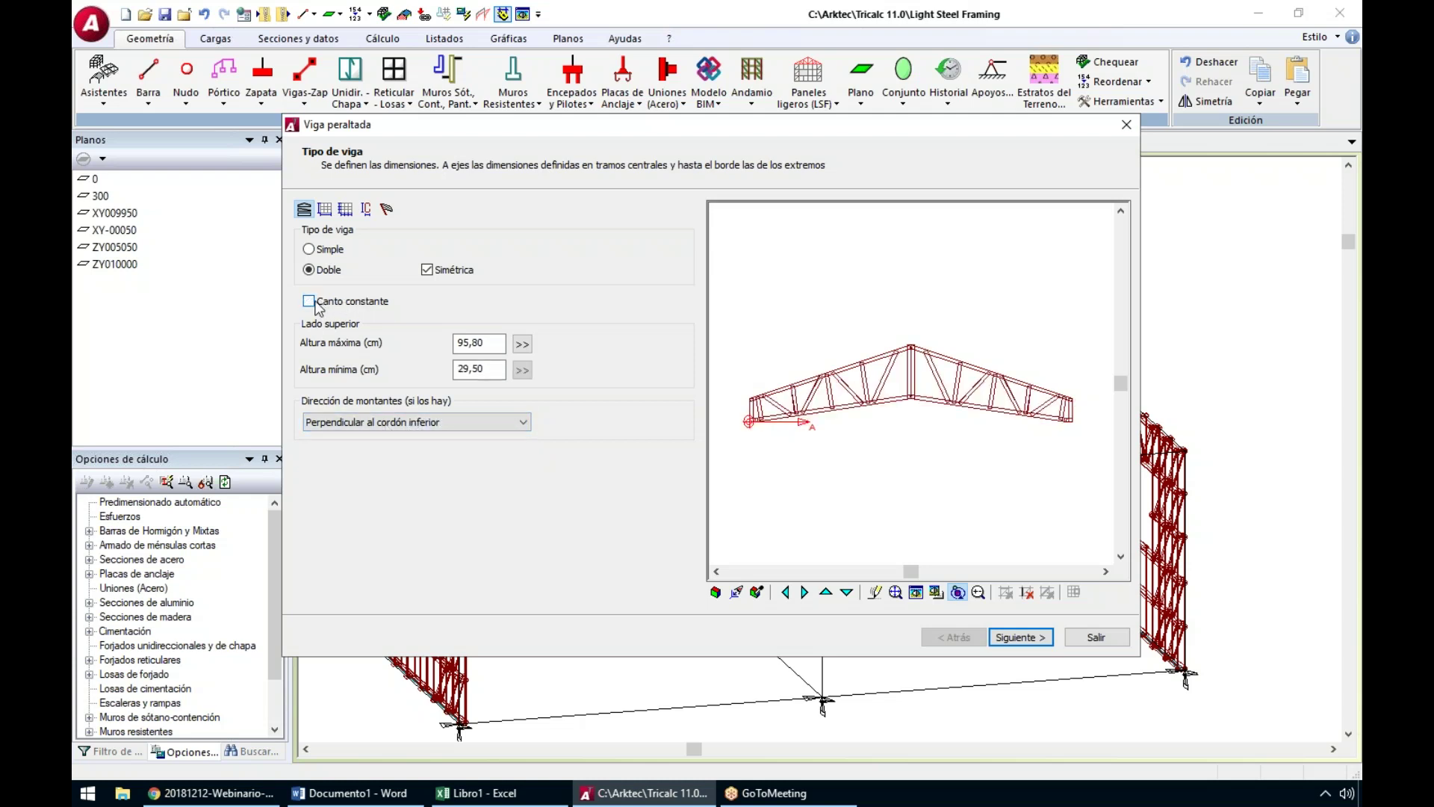
pyautogui.click(487, 343)
pyautogui.click(489, 370)
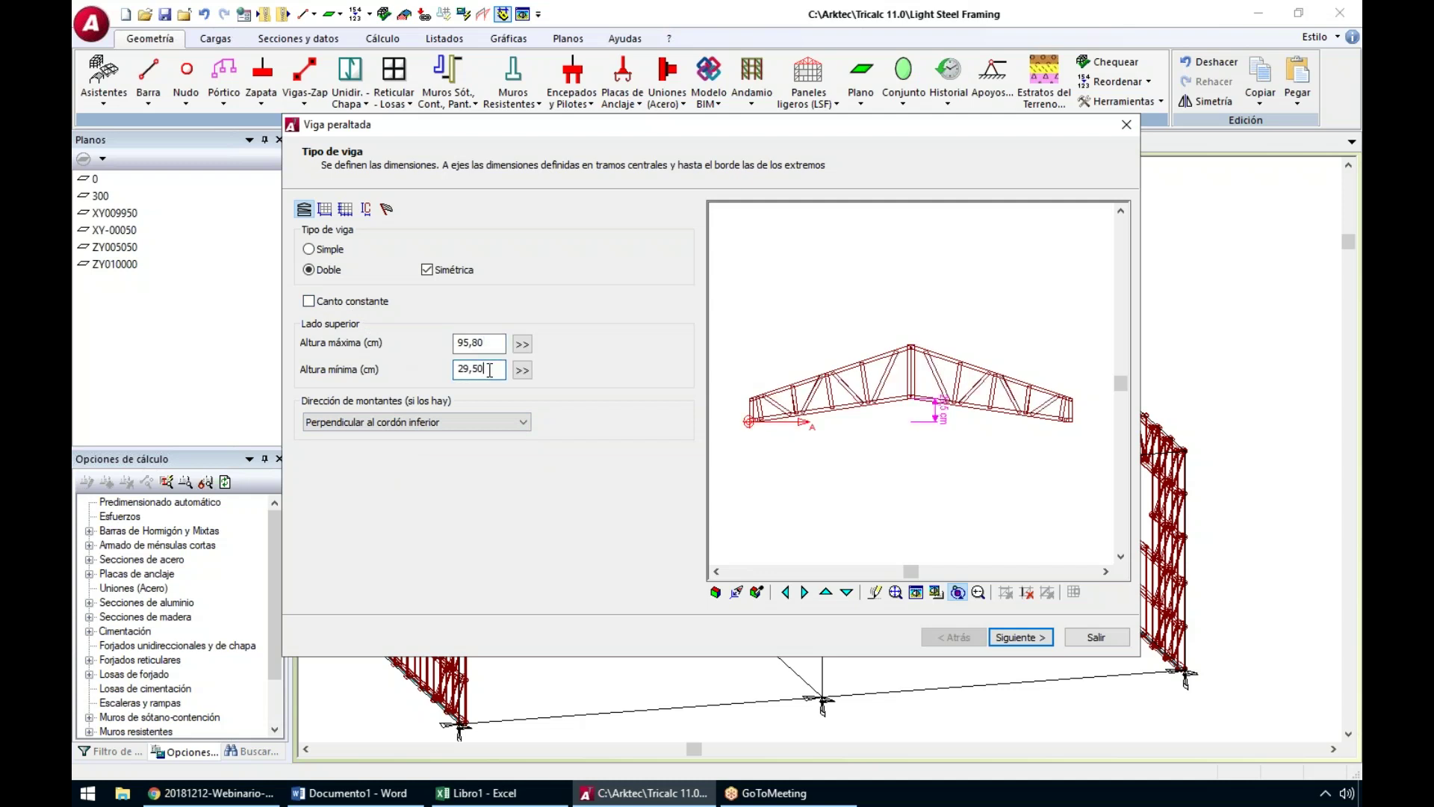
pyautogui.click(327, 304)
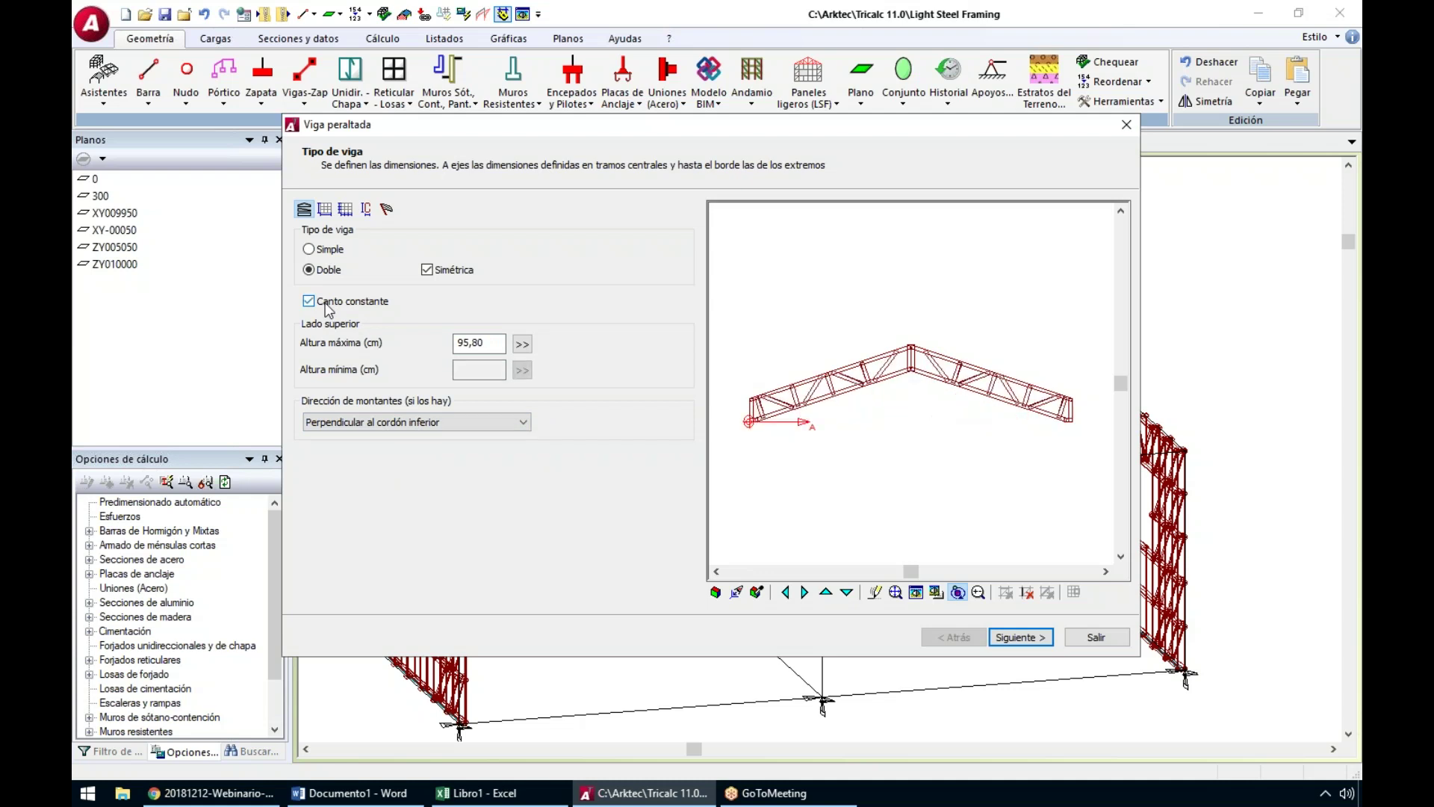
# Set the total horizontal length of the beam's sides to 500 cm and check the support length in the preview
pyautogui.click(1022, 637)
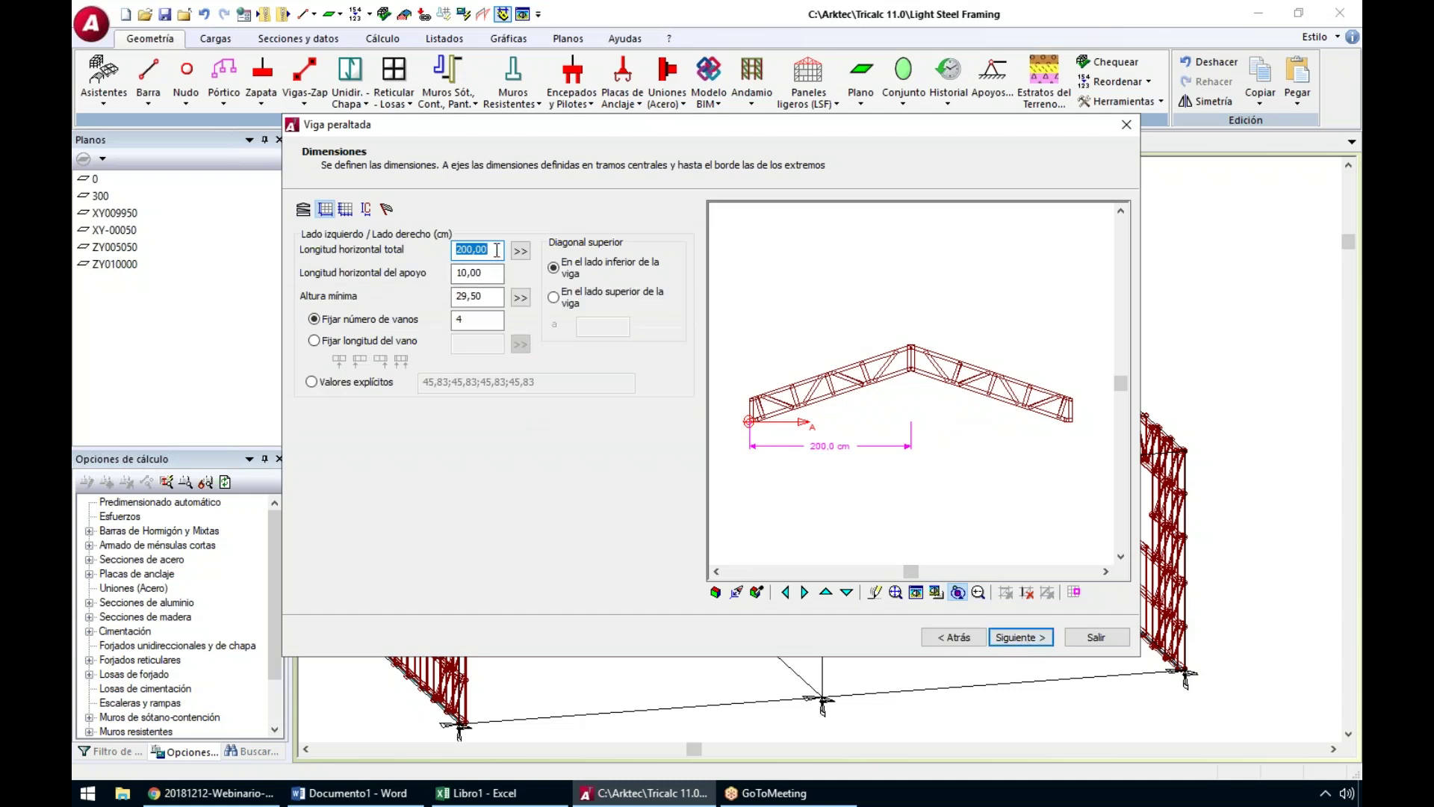
pyautogui.write('500')
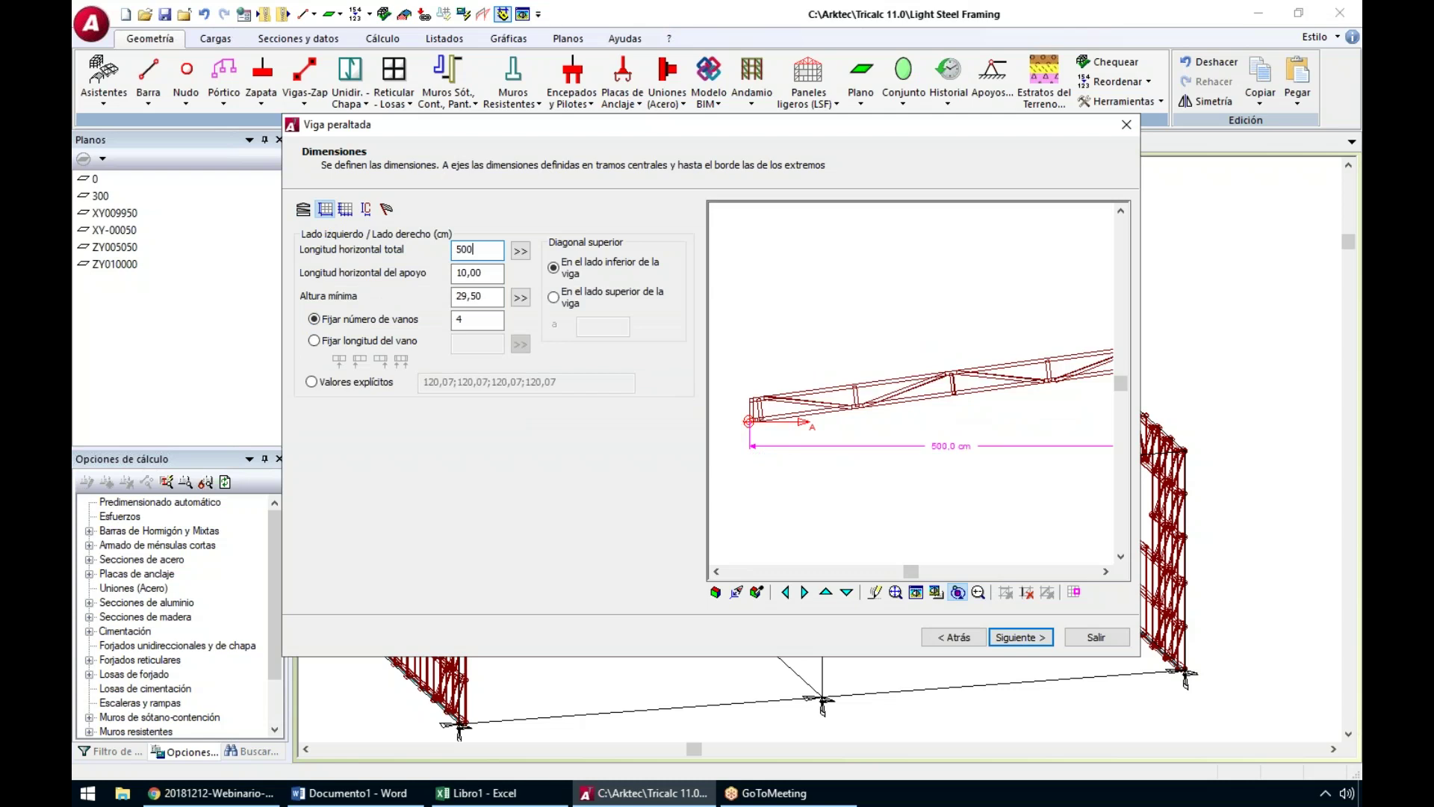
pyautogui.scroll(-3, 954, 404)
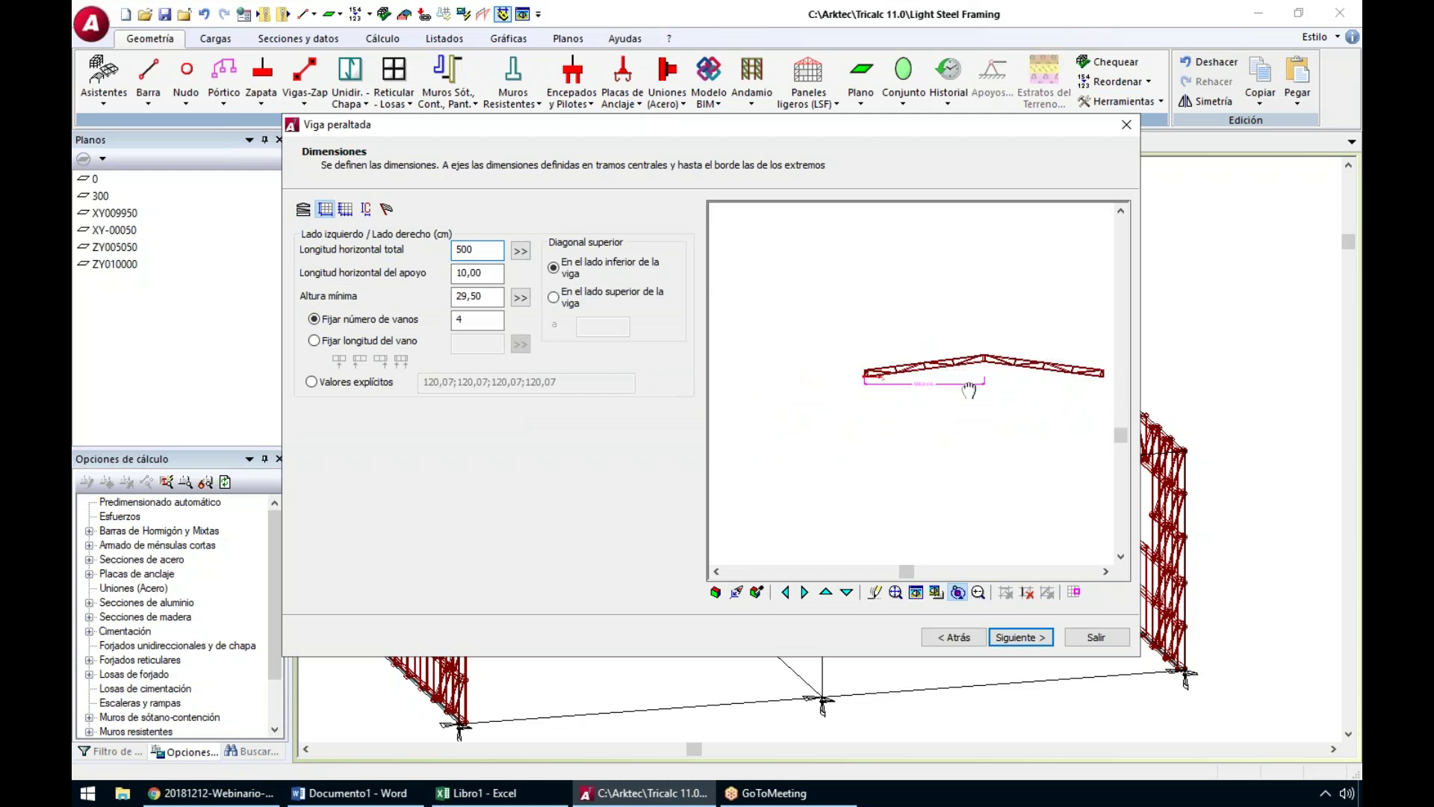
pyautogui.click(494, 272)
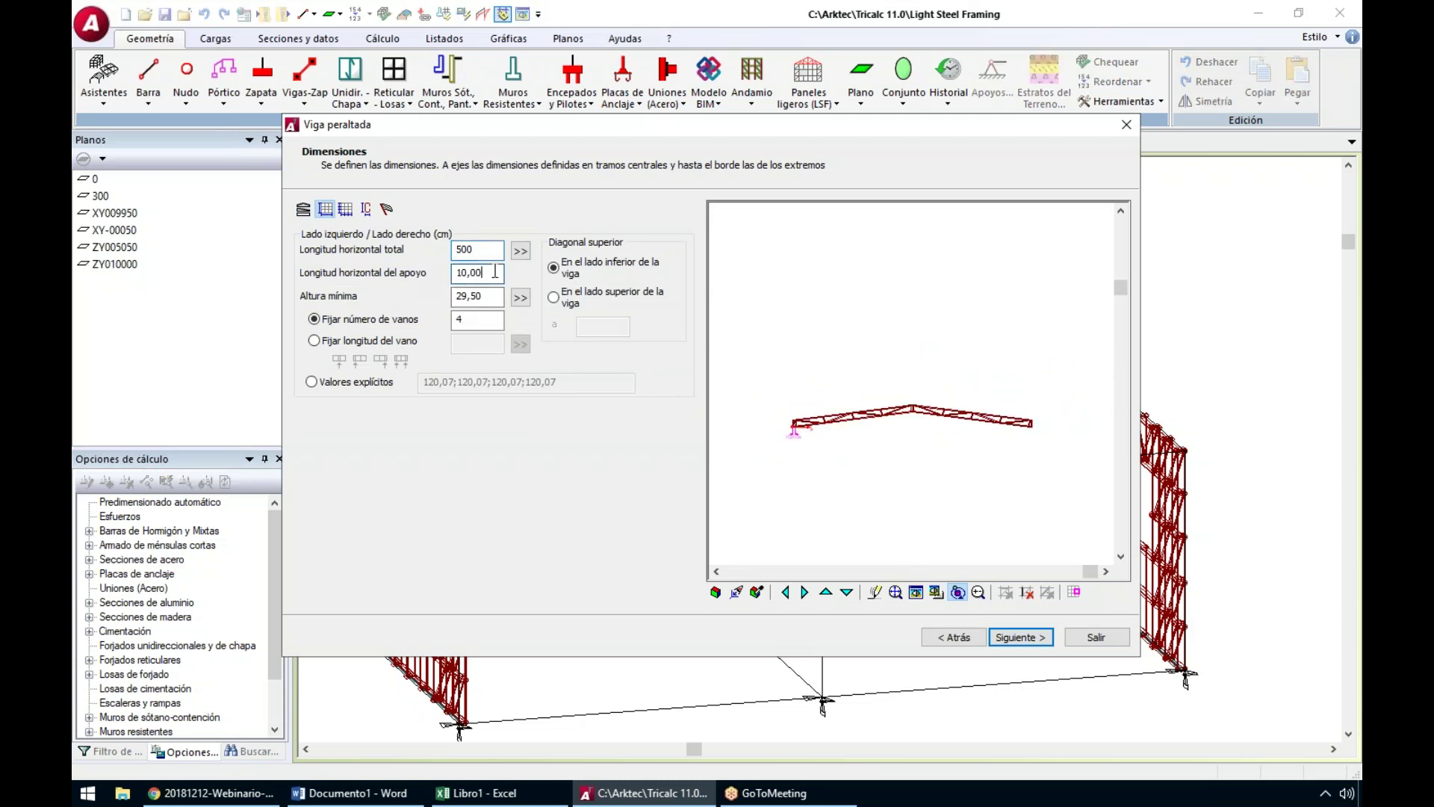
pyautogui.doubleClick(494, 272)
pyautogui.scroll(5, 814, 432)
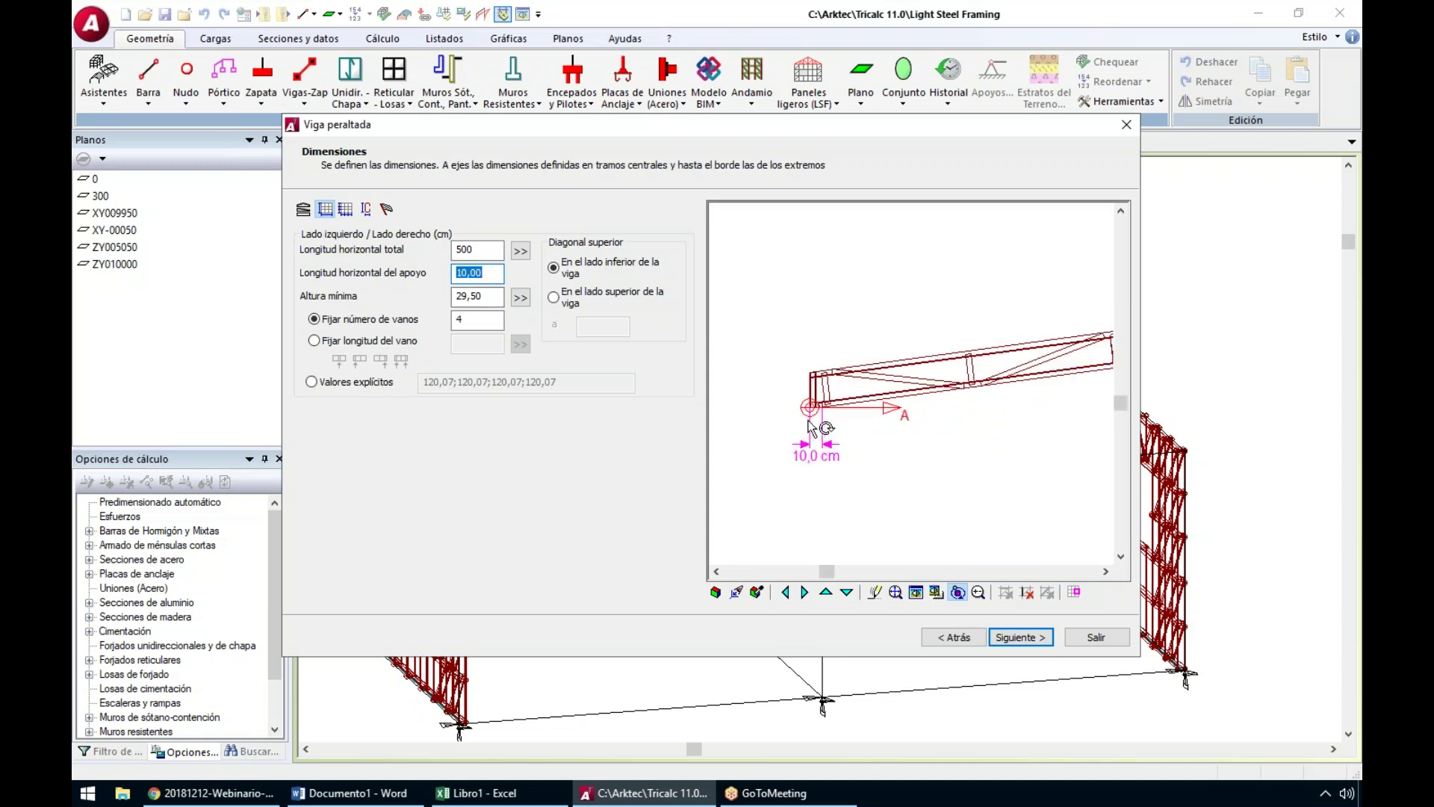
pyautogui.scroll(-4, 912, 359)
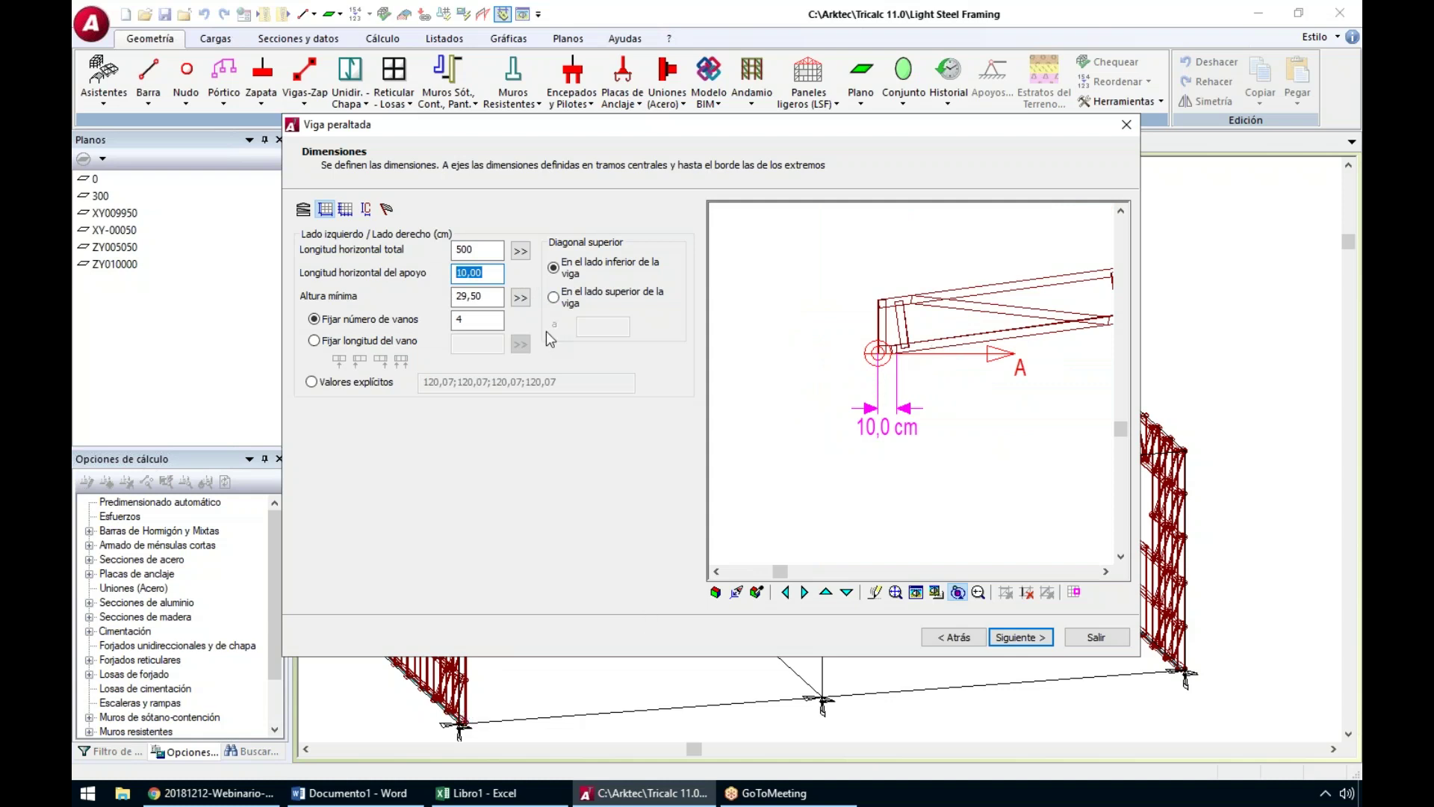
# Check the minimum height and set the number of spans to 6
pyautogui.click(485, 297)
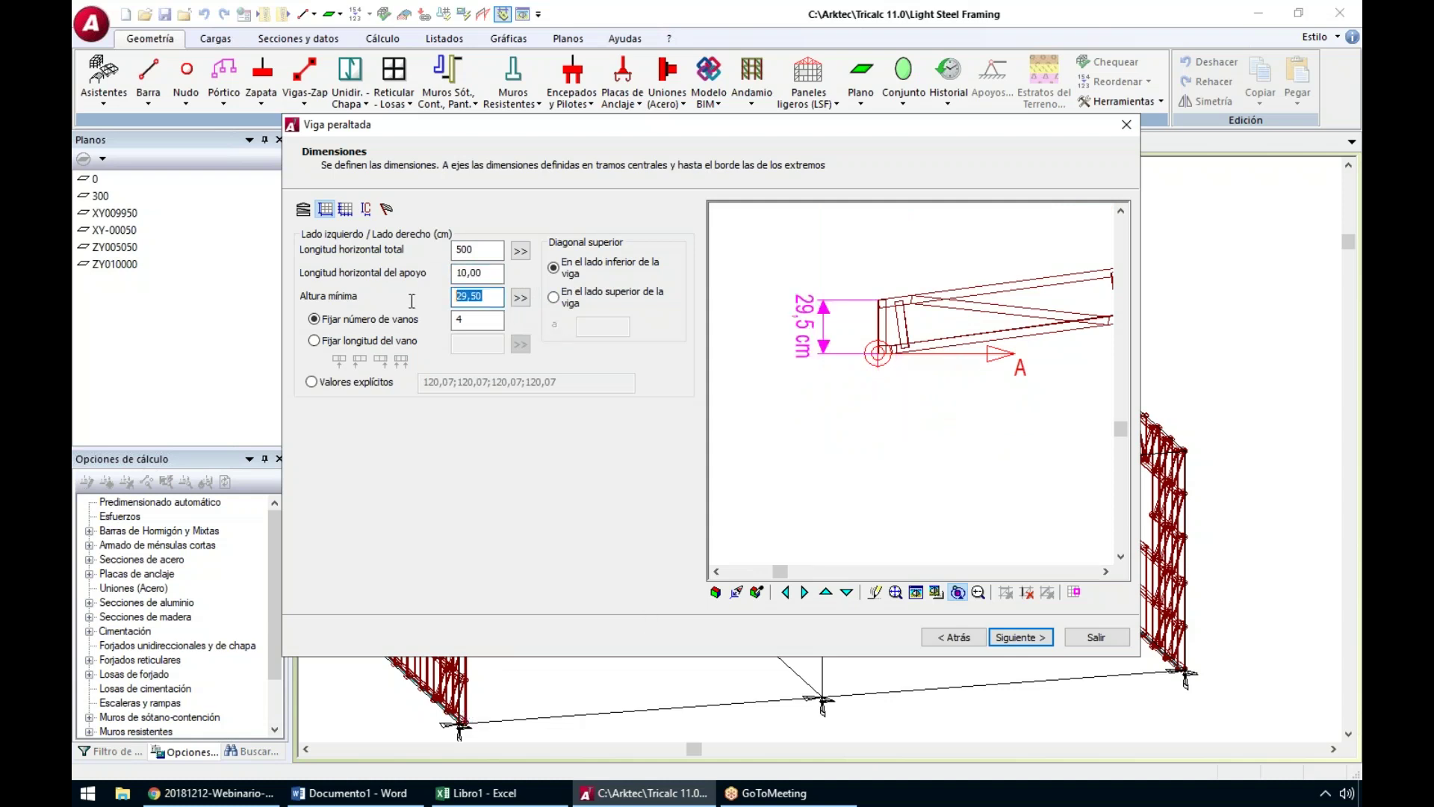
pyautogui.click(468, 316)
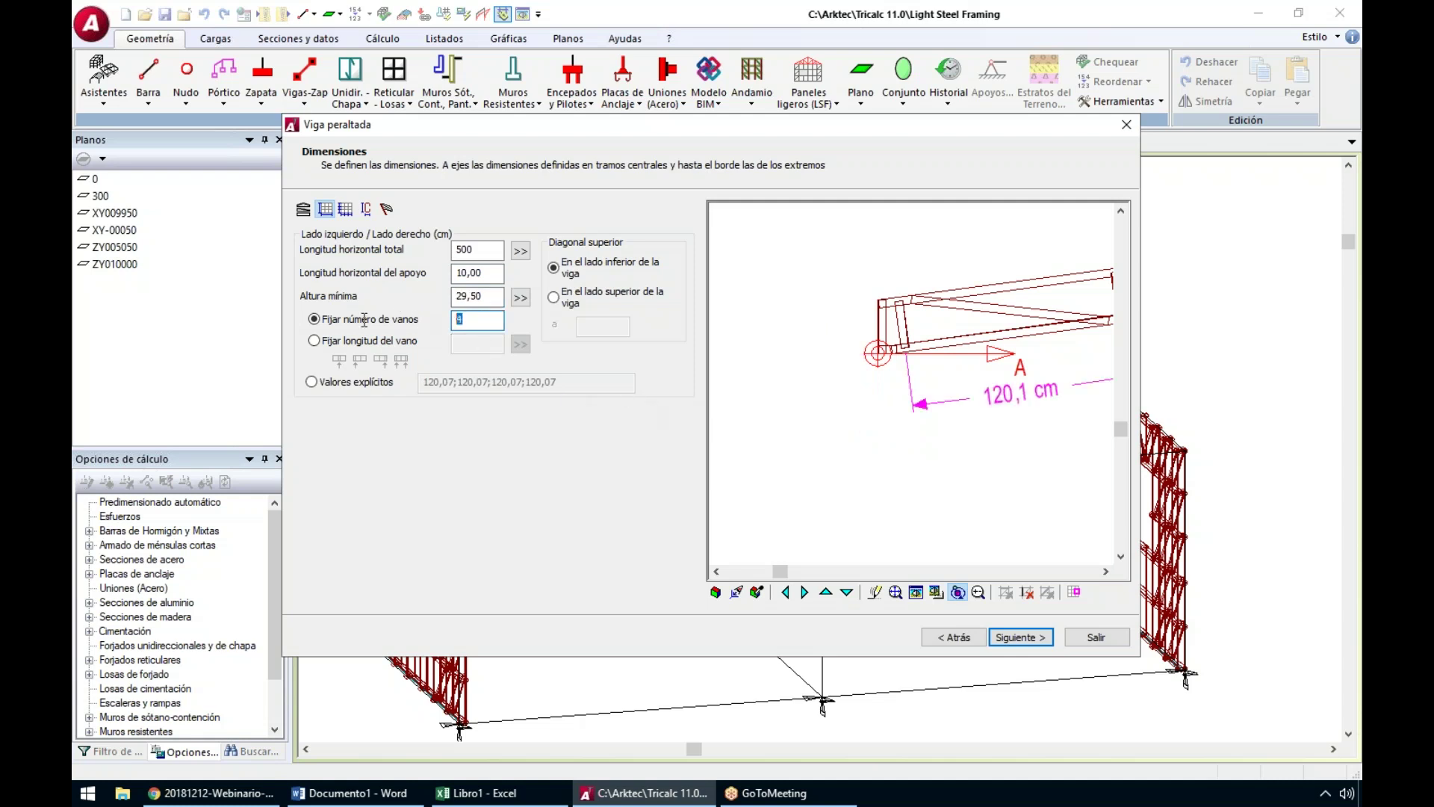
pyautogui.moveTo(756, 381); pyautogui.dragTo(802, 389)
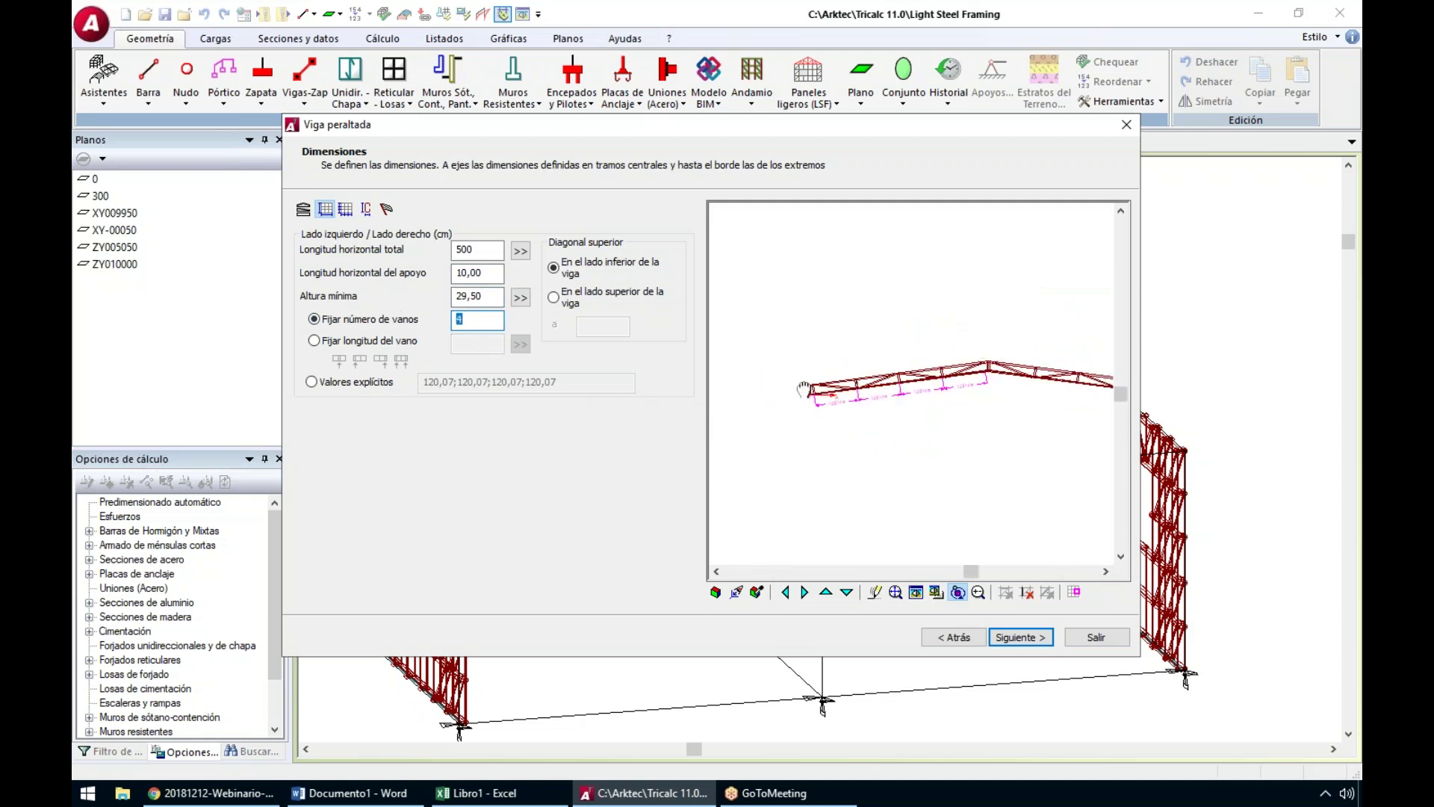
pyautogui.write('6')
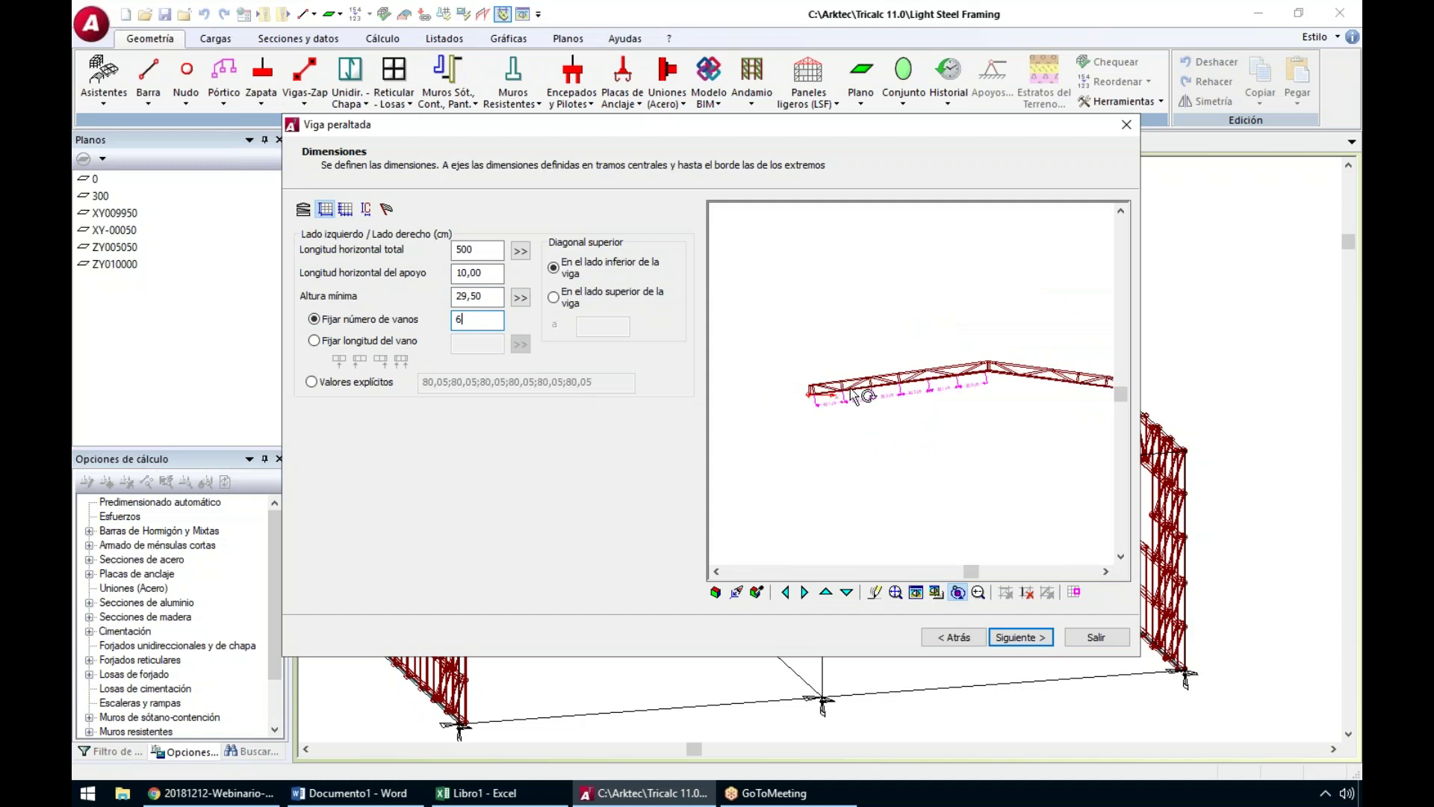
# Add uprights to the last two spans, 320,20-400,25 and 400,25-480,29
pyautogui.click(1020, 637)
pyautogui.click(566, 333)
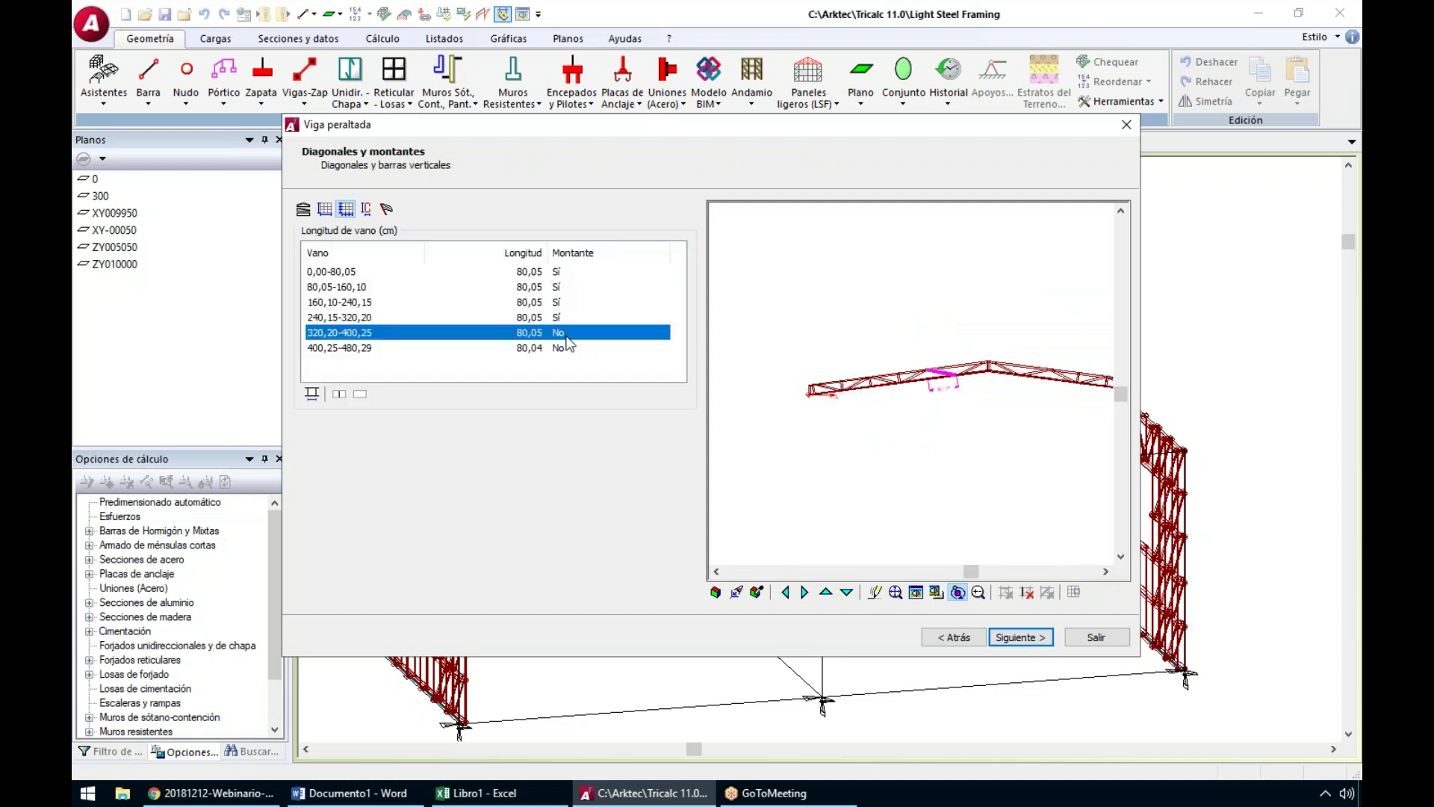
pyautogui.click(566, 336)
pyautogui.doubleClick(566, 348)
pyautogui.scroll(1, 984, 391)
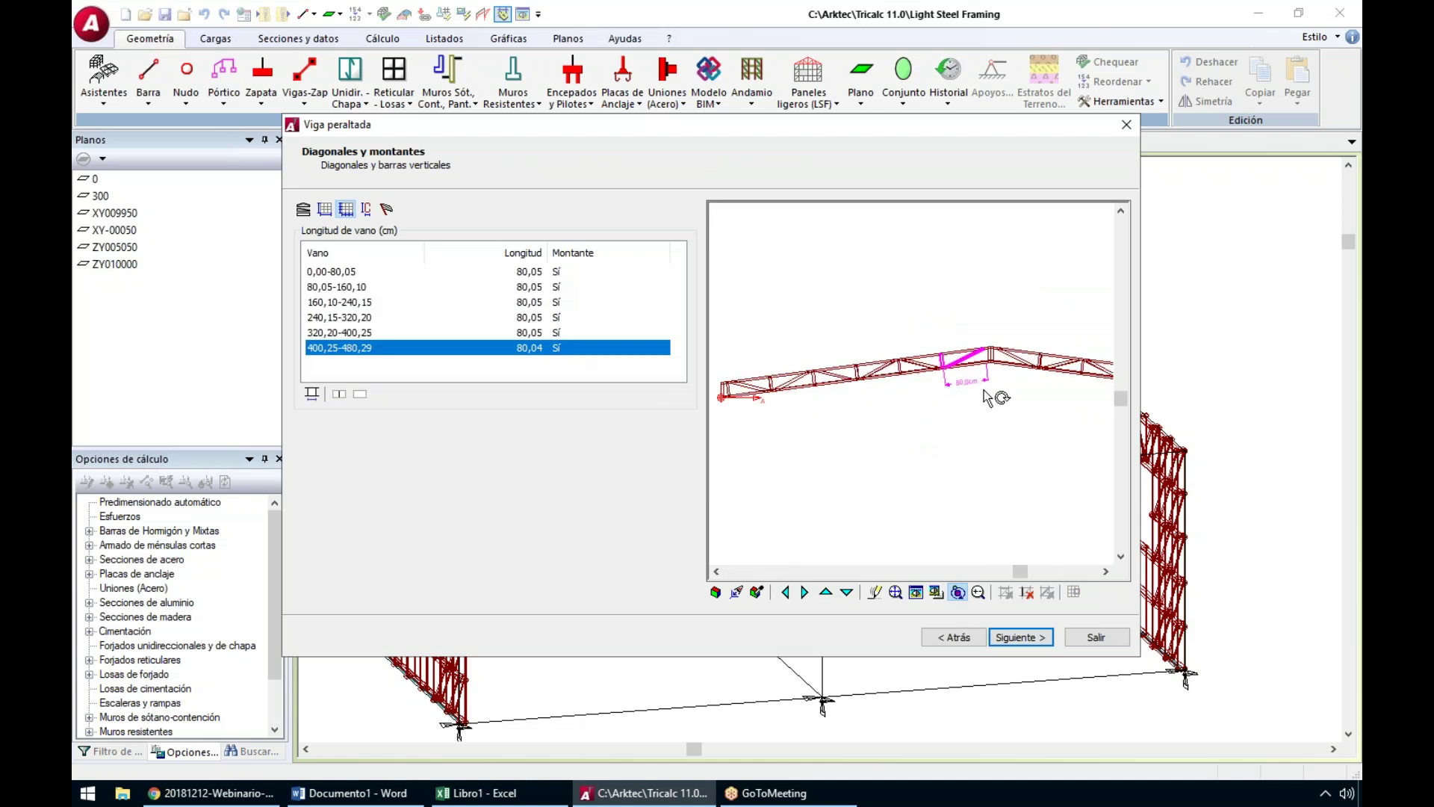
# Review the beam's dimensions, its diagonals and uprights, and the bars' presizing settings
pyautogui.click(1017, 637)
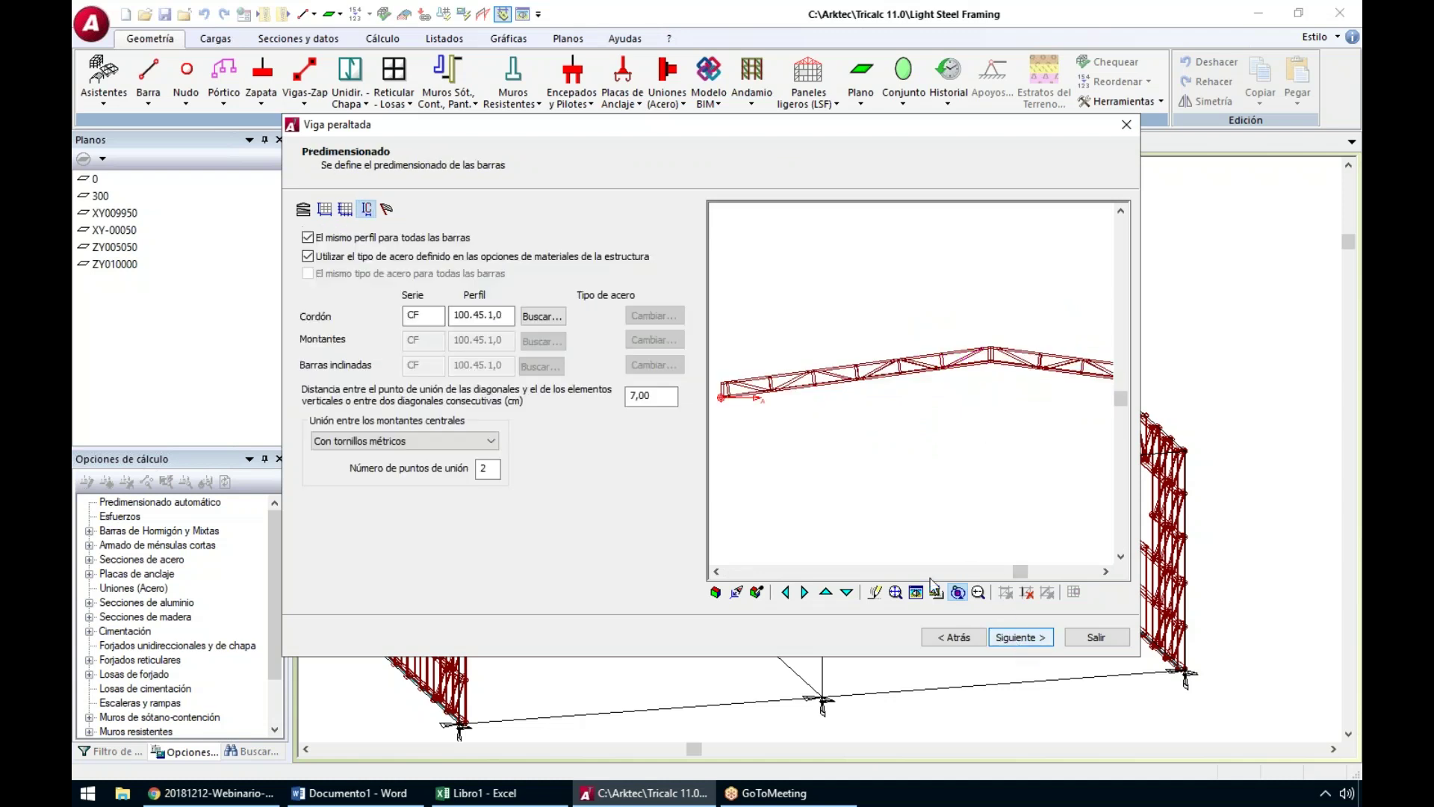
pyautogui.click(346, 210)
pyautogui.click(325, 209)
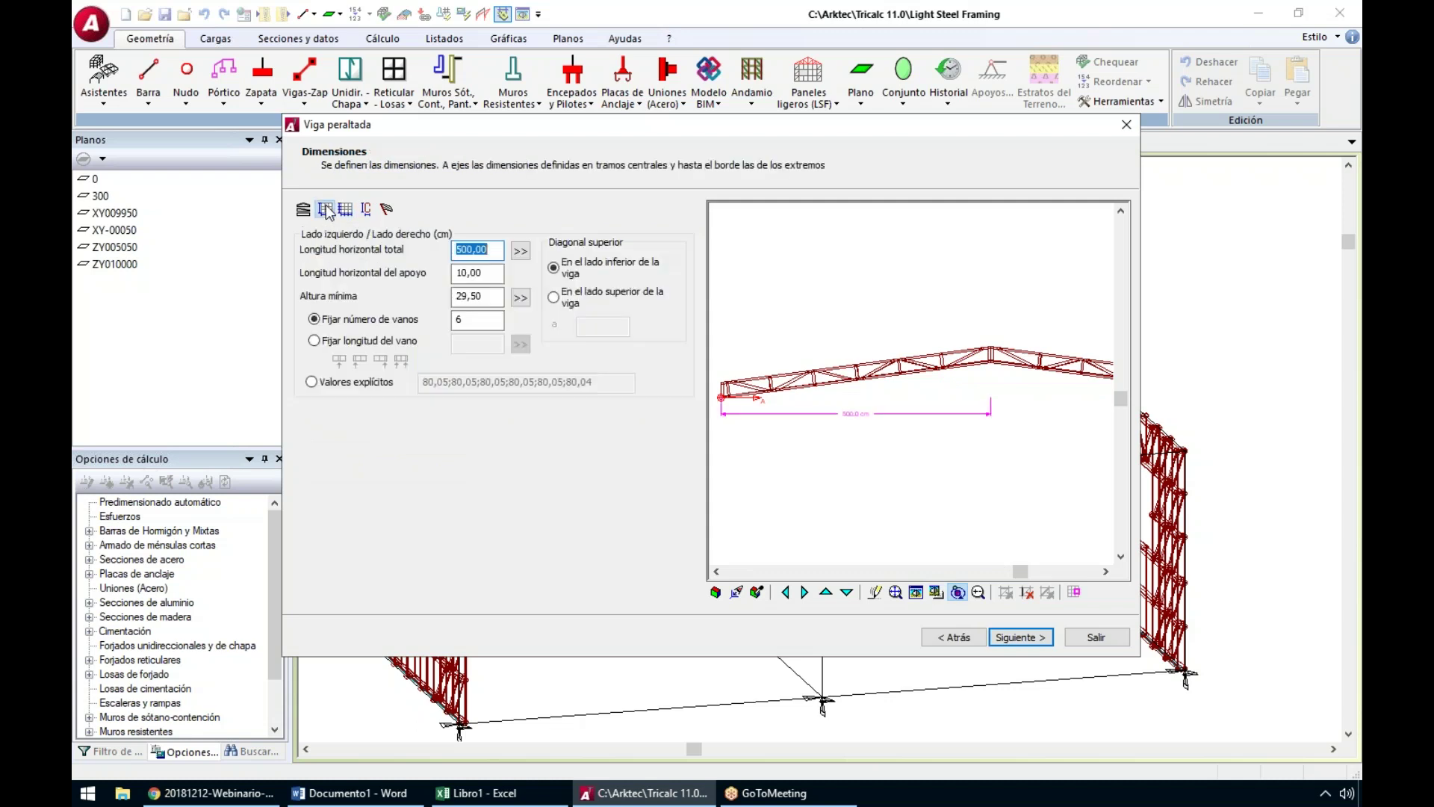
pyautogui.click(345, 210)
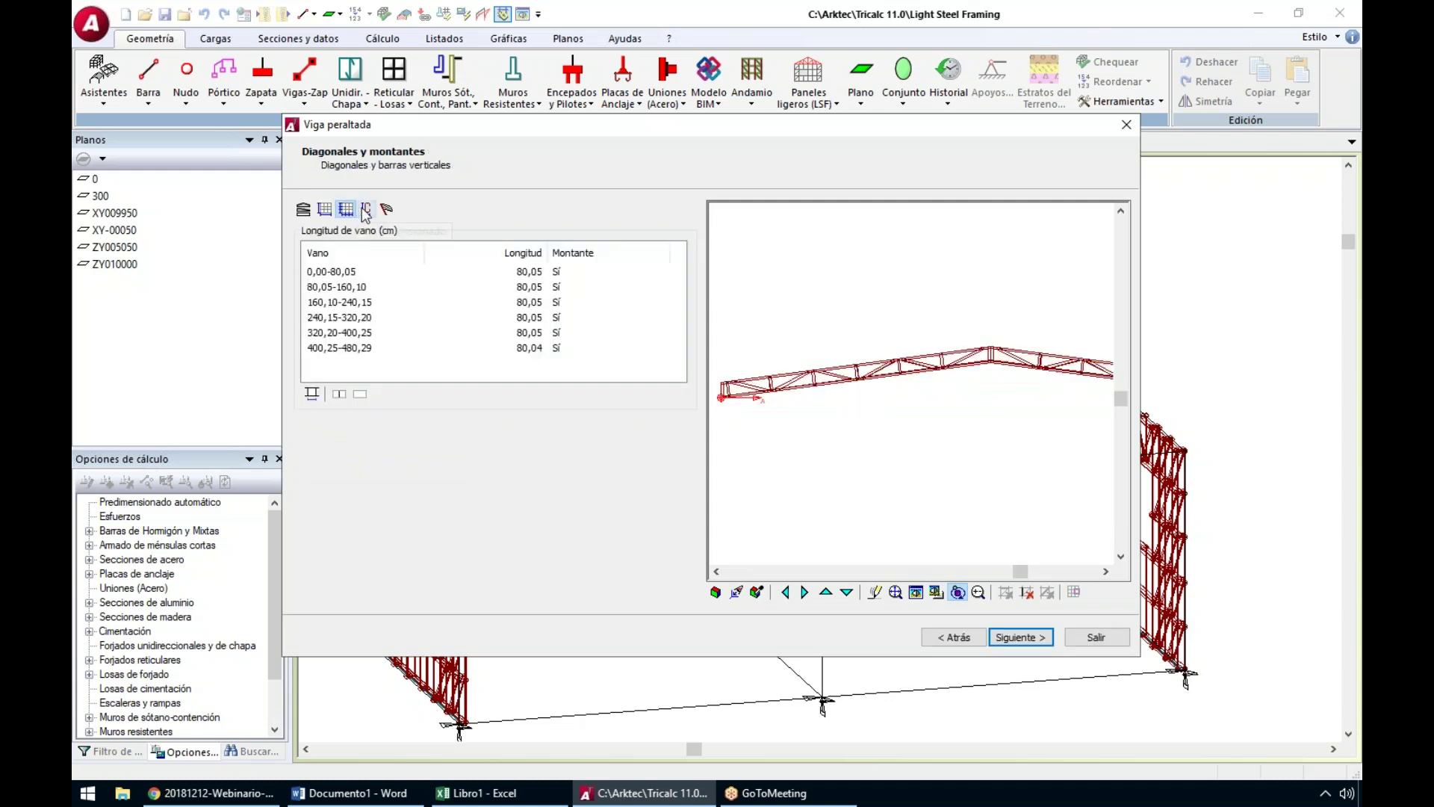
pyautogui.click(367, 210)
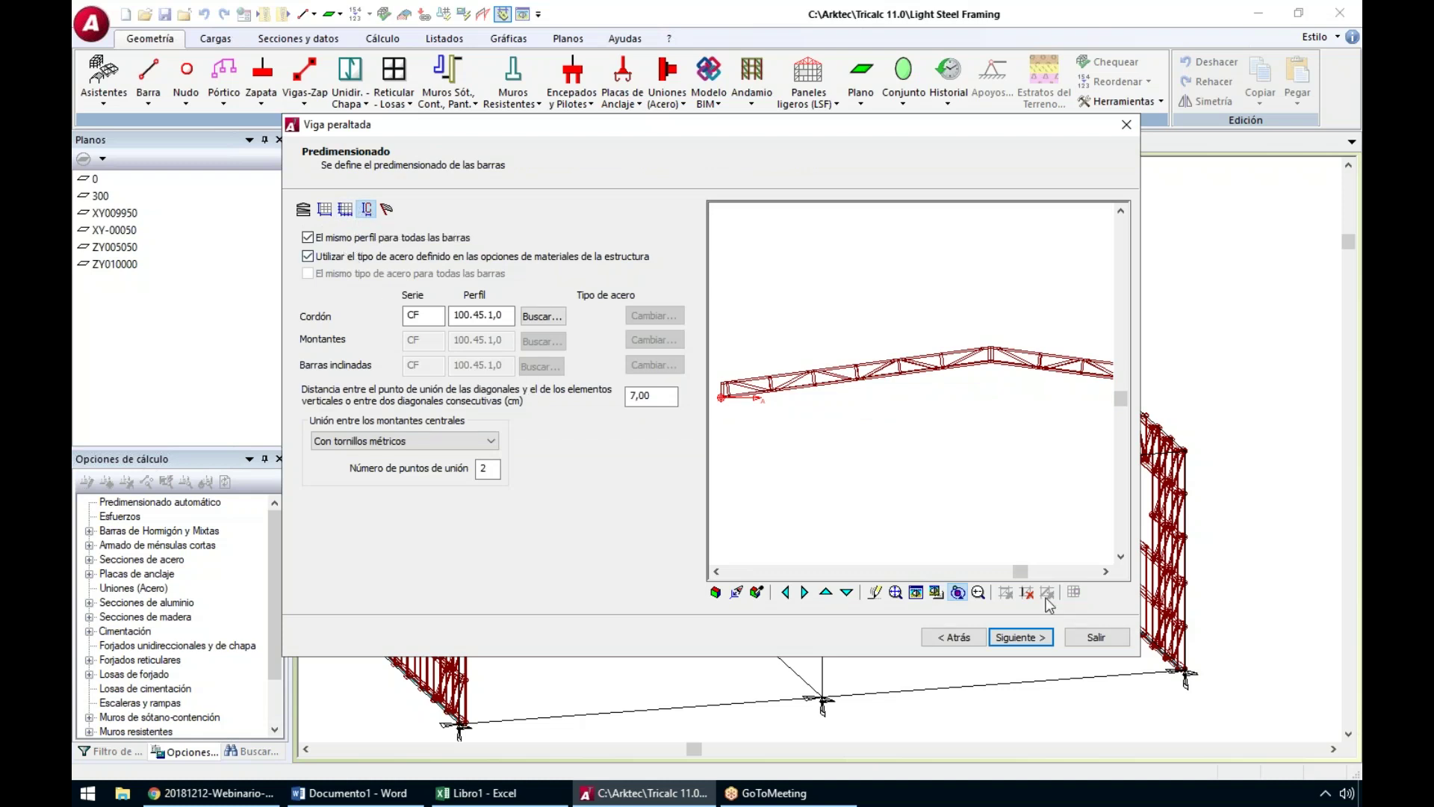
pyautogui.click(346, 212)
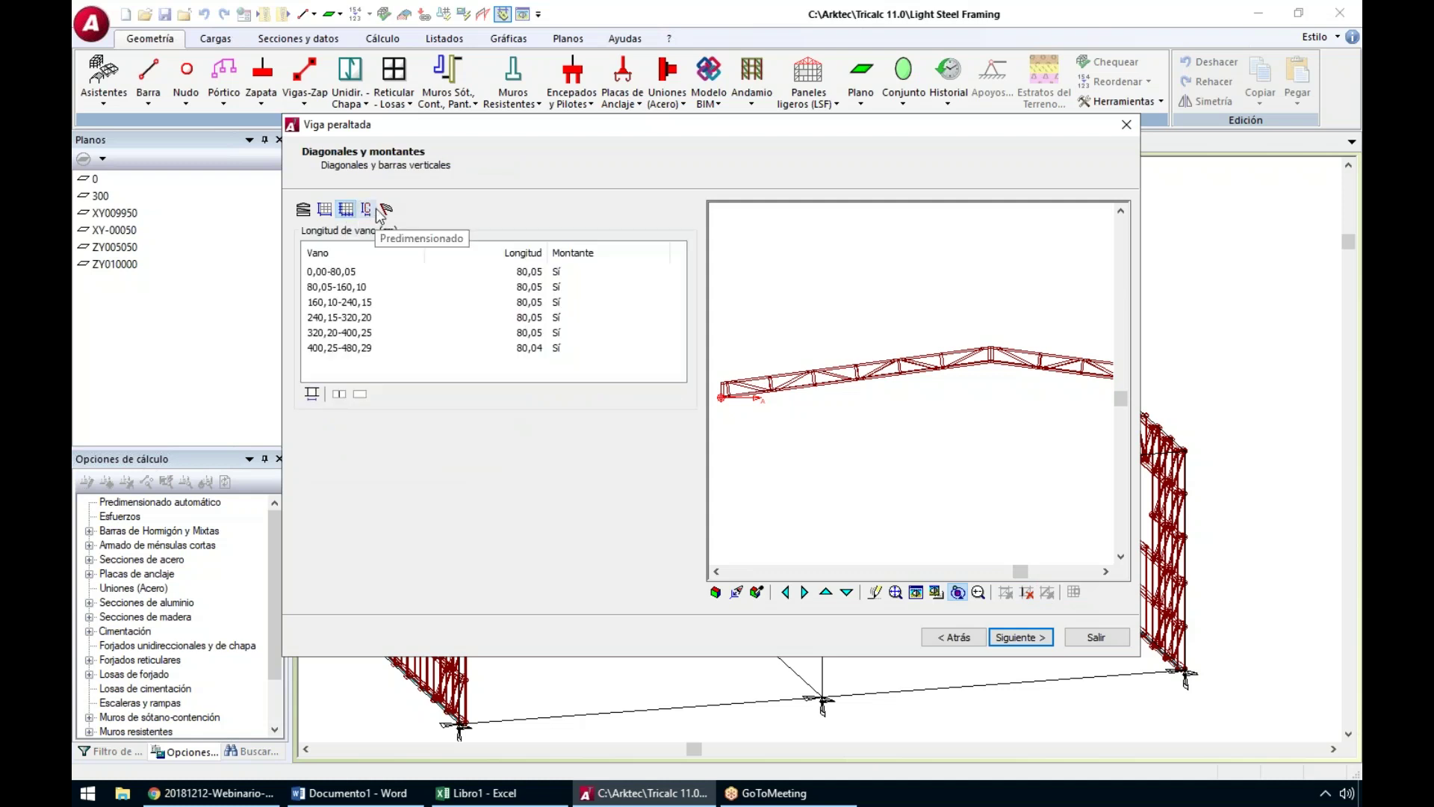
pyautogui.click(377, 212)
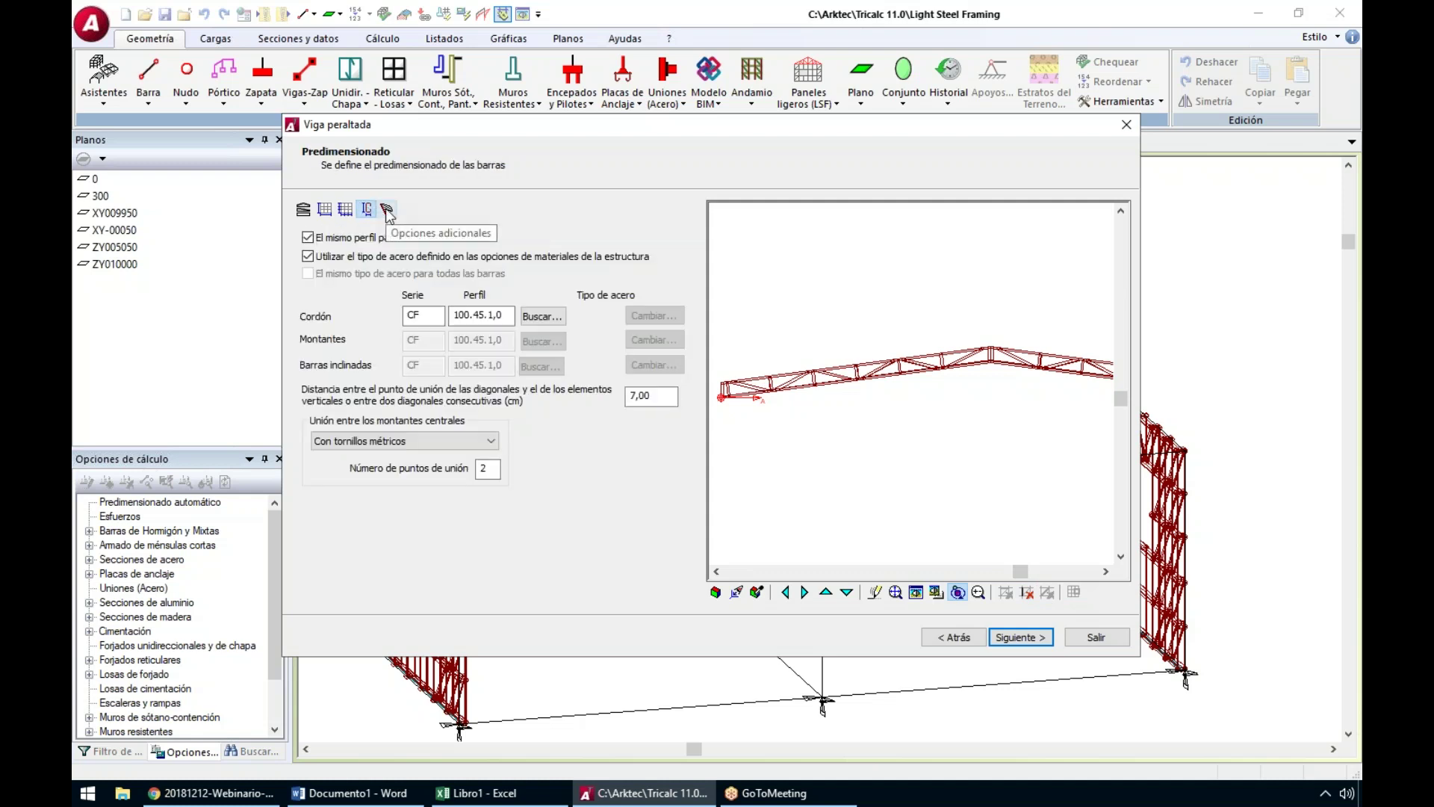
# Name the panel VP-1 and export it to Mis paneles.trlsf with the description "Viga tipo 2"
pyautogui.click(387, 211)
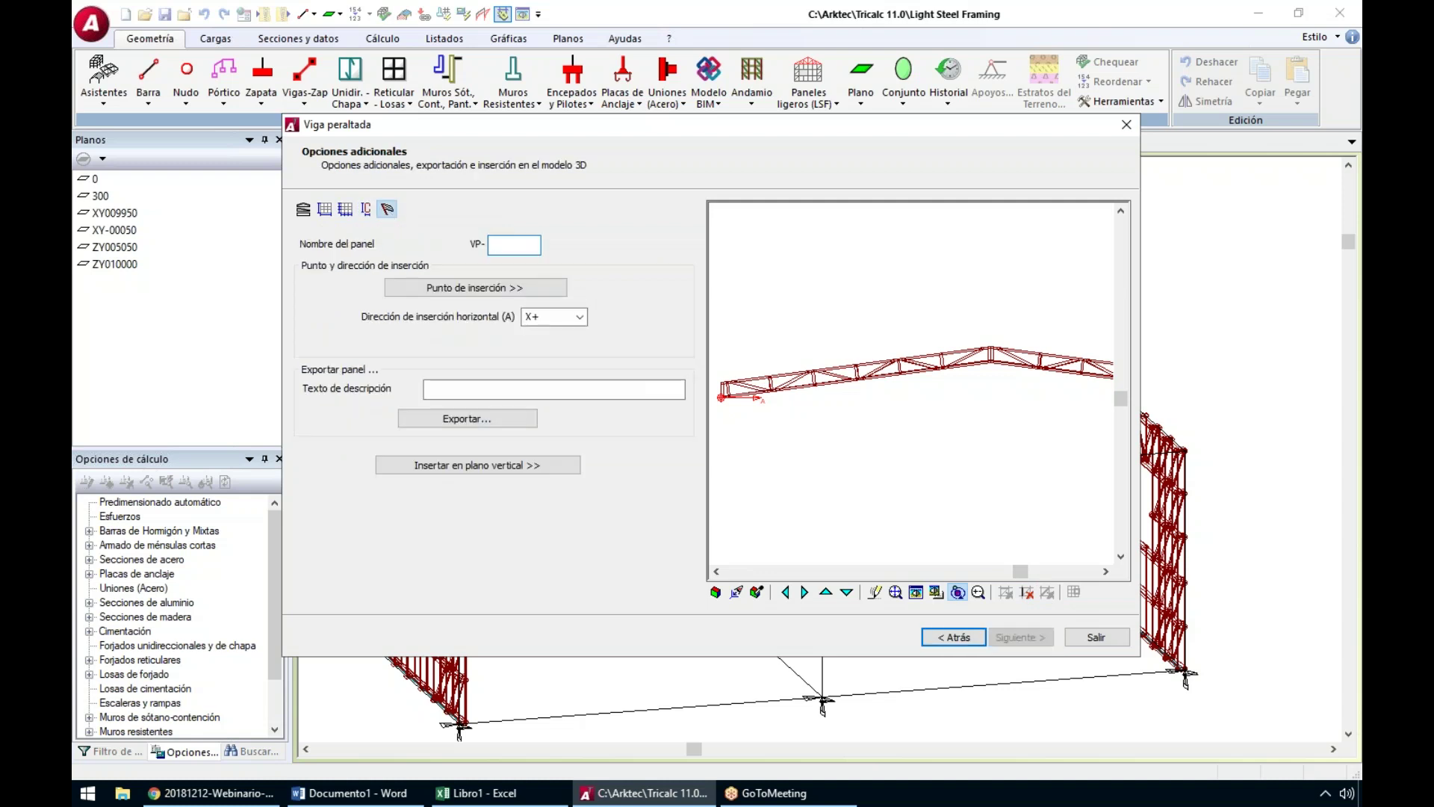
pyautogui.write('1')
pyautogui.click(459, 385)
pyautogui.write('Viga tipo 2')
pyautogui.click(508, 419)
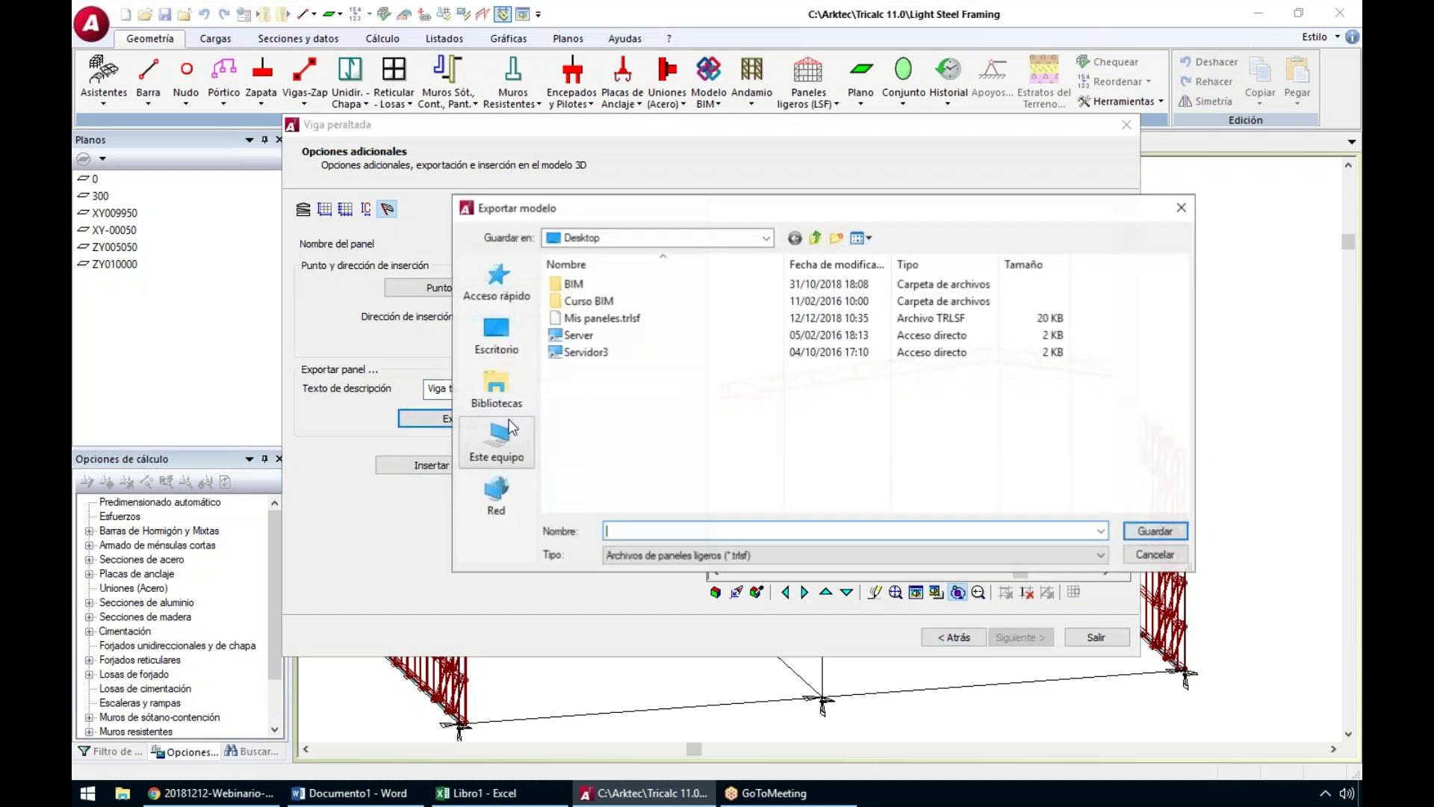
pyautogui.doubleClick(608, 318)
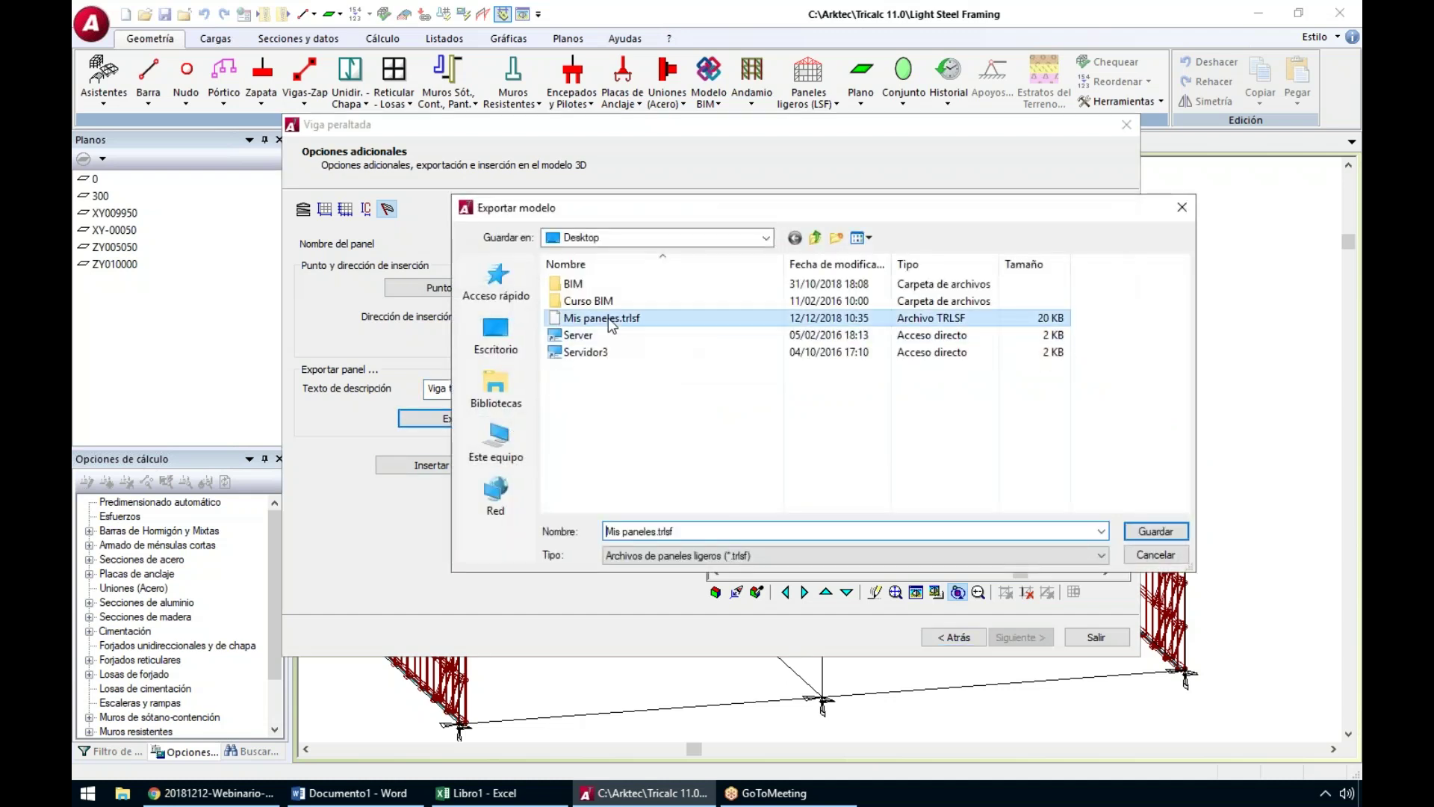
# Set the raised beam's insertion point at the lower outer corner of its base end, keeping the horizontal insertion direction X+
pyautogui.moveTo(752, 406); pyautogui.dragTo(713, 396)
pyautogui.scroll(5, 771, 378)
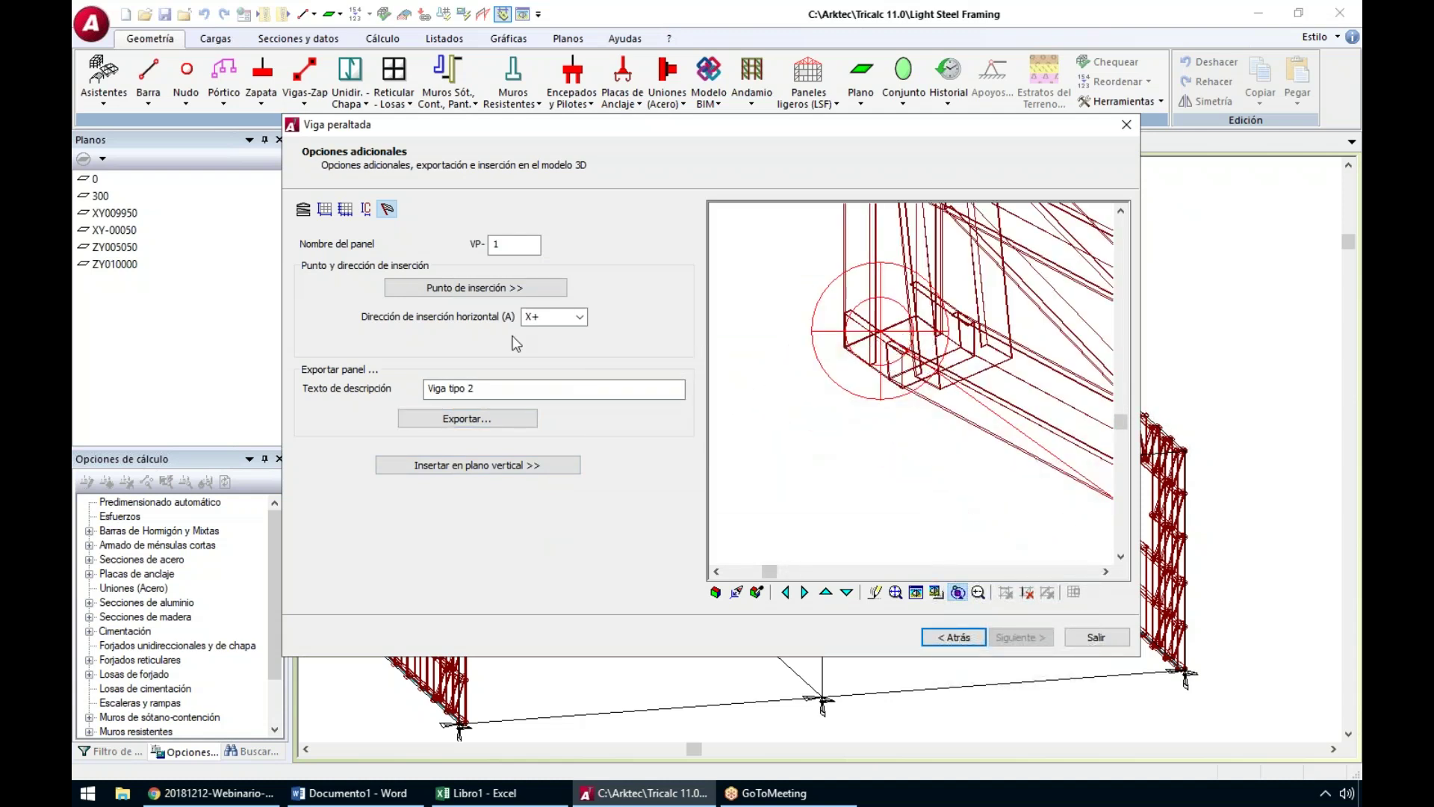
pyautogui.click(476, 288)
pyautogui.click(844, 347)
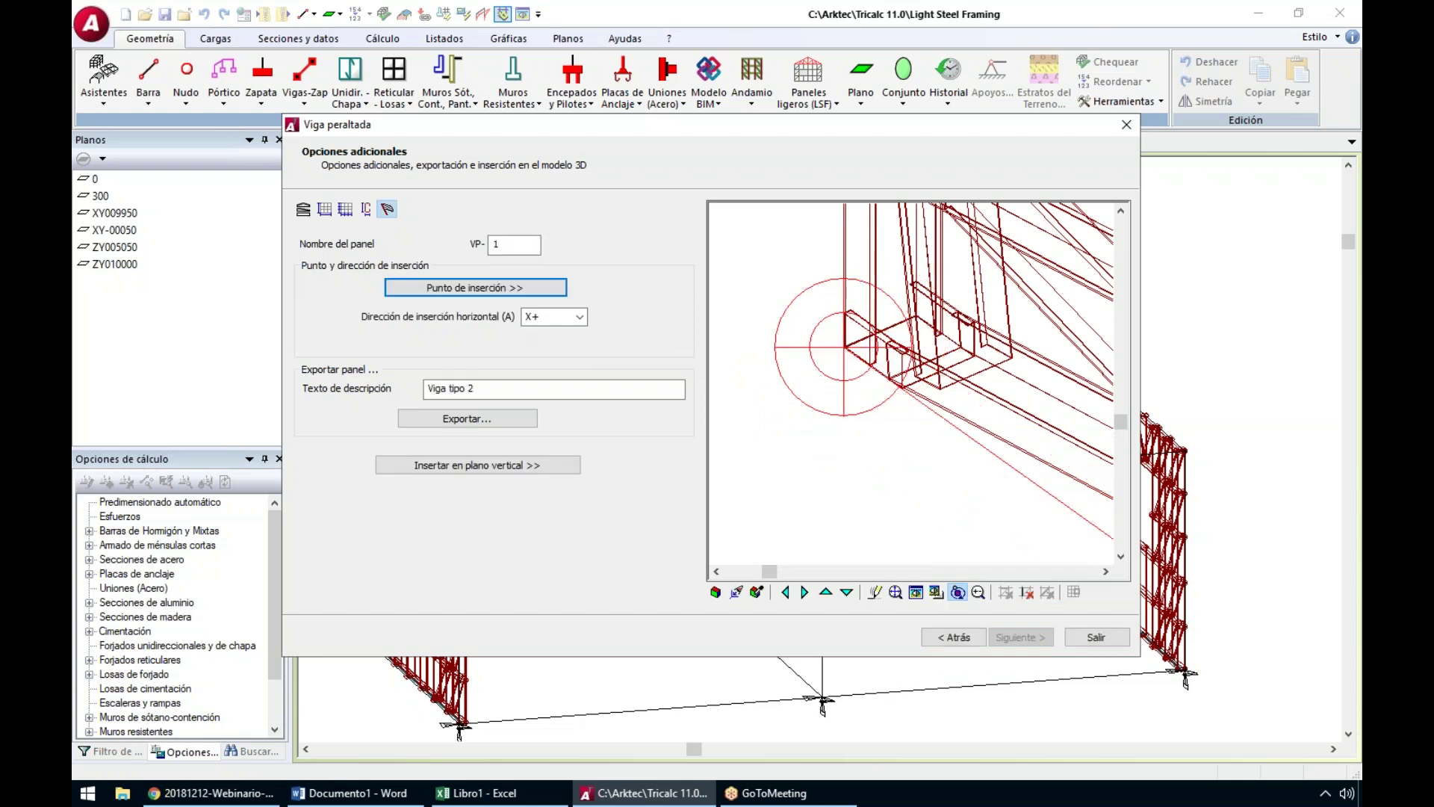
# Insert the raised beam in a vertical plane from the top corner of the side wall at the structure's front frame
pyautogui.click(493, 466)
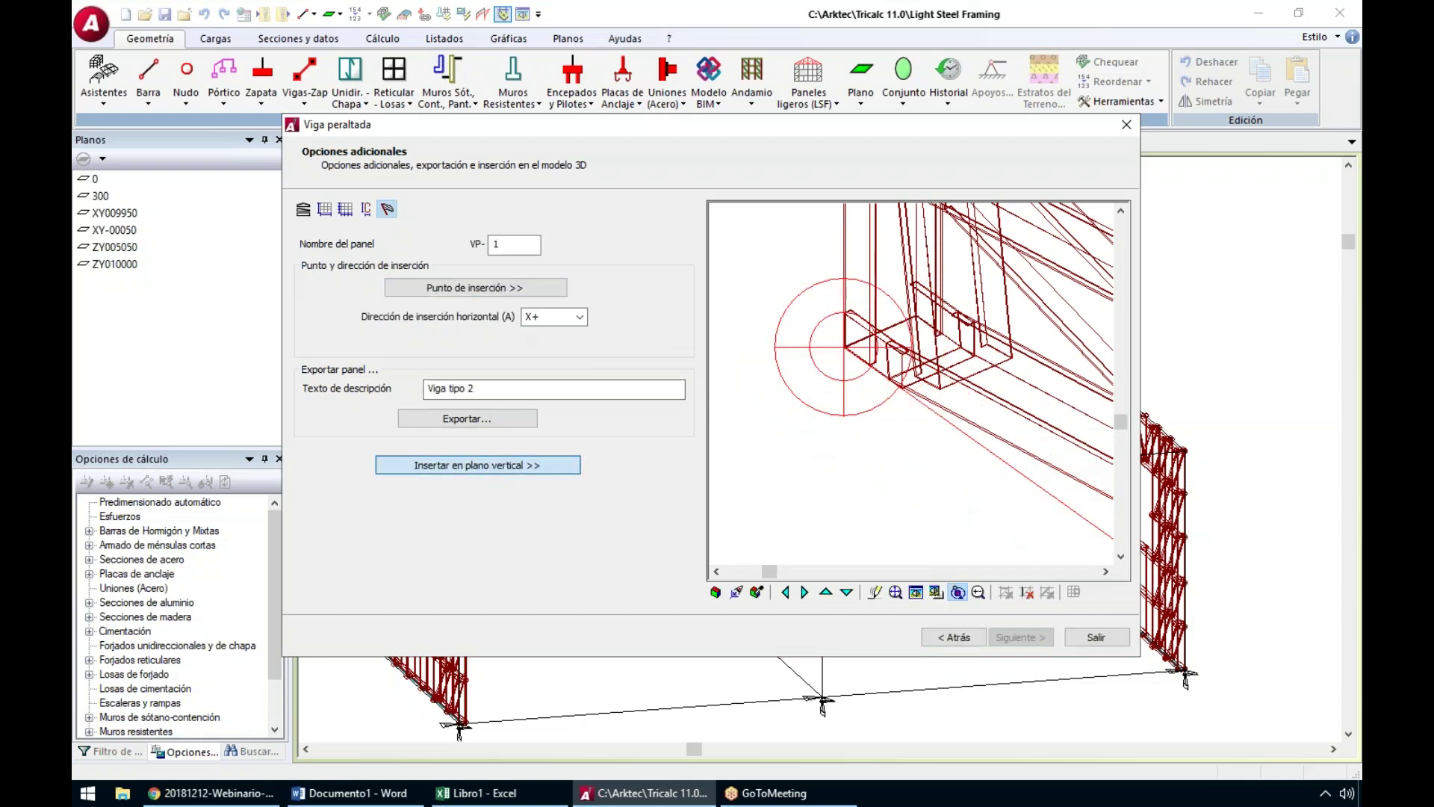
pyautogui.scroll(2, 460, 504)
pyautogui.scroll(6, 459, 504)
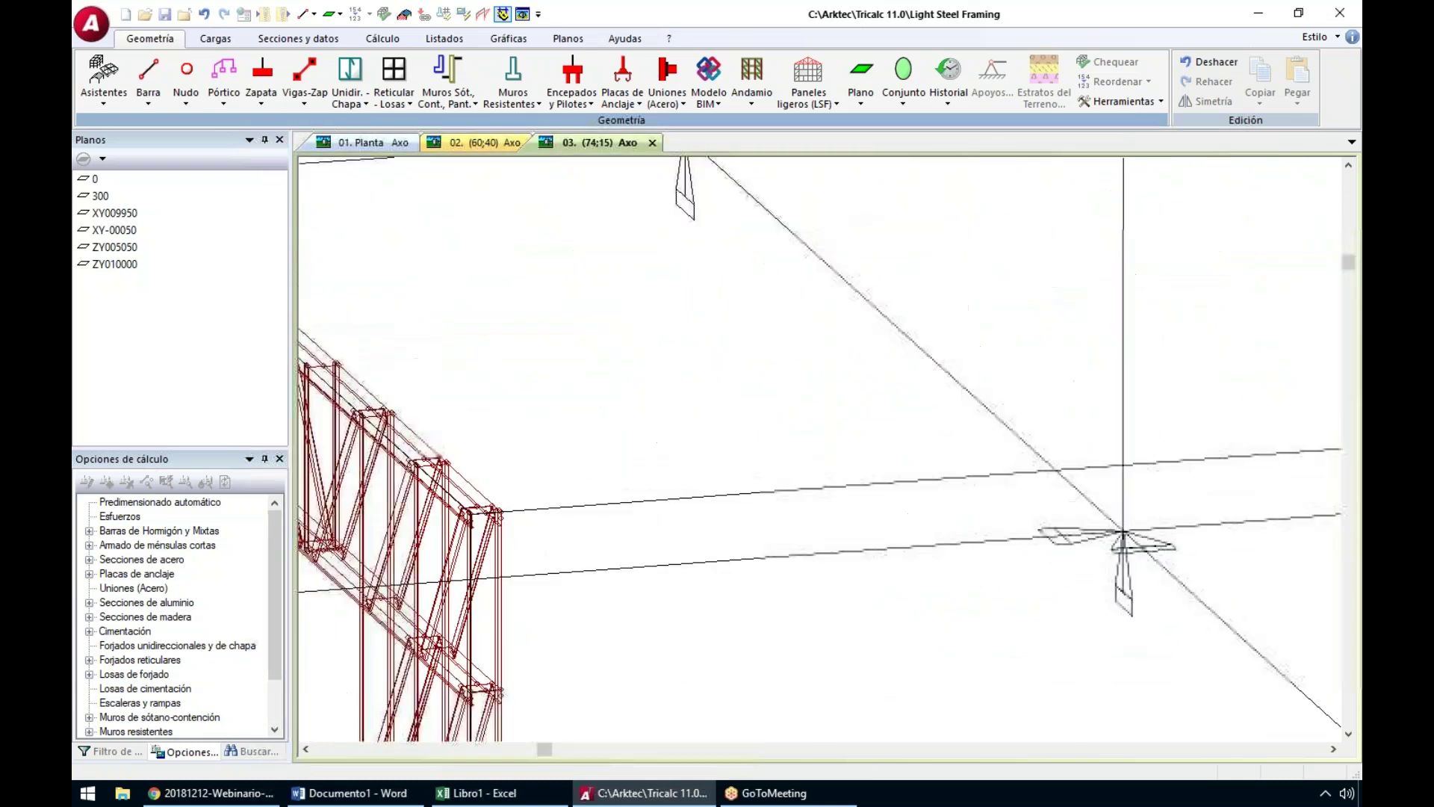
pyautogui.scroll(-5, 715, 538)
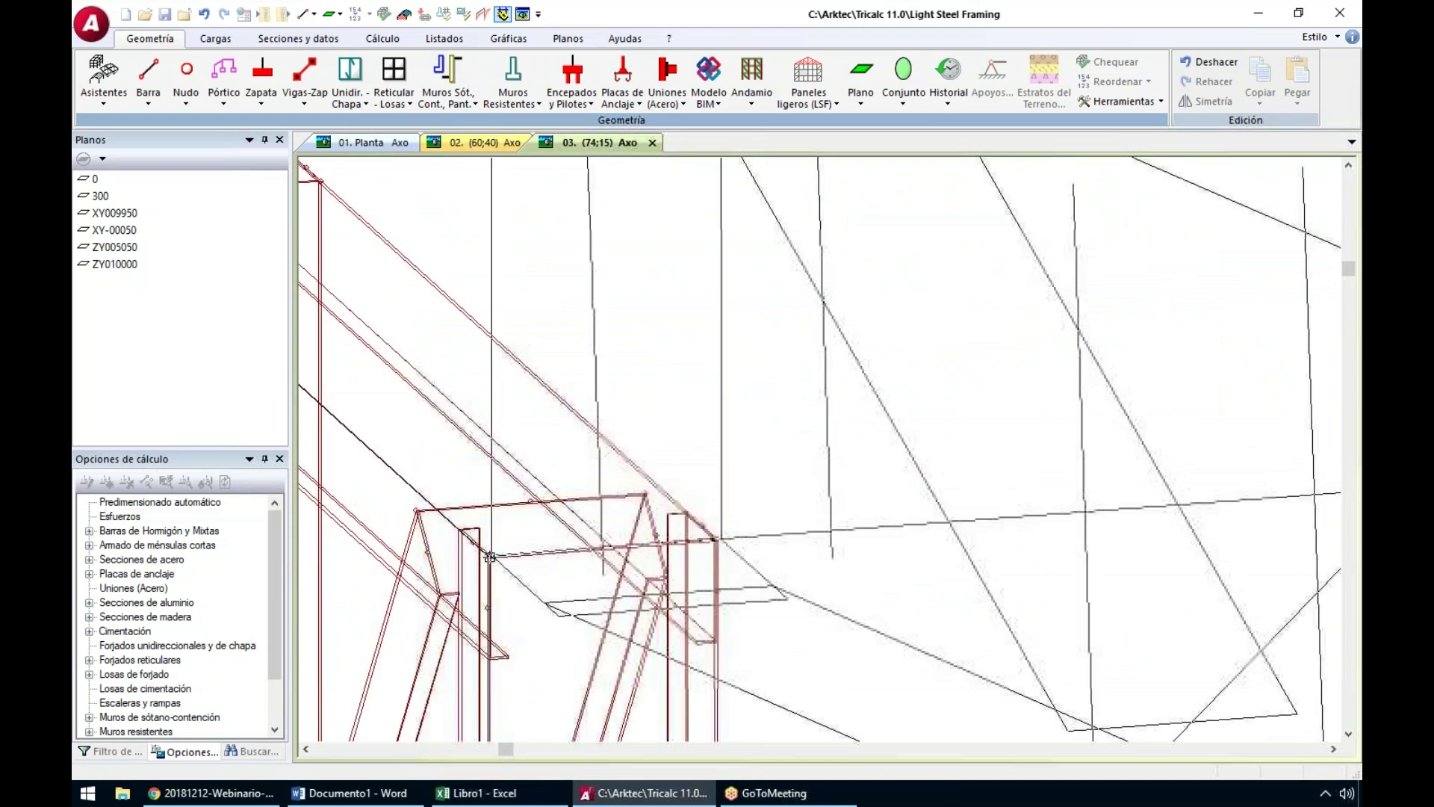
pyautogui.click(715, 538)
pyautogui.click(1120, 669)
pyautogui.scroll(-5, 998, 468)
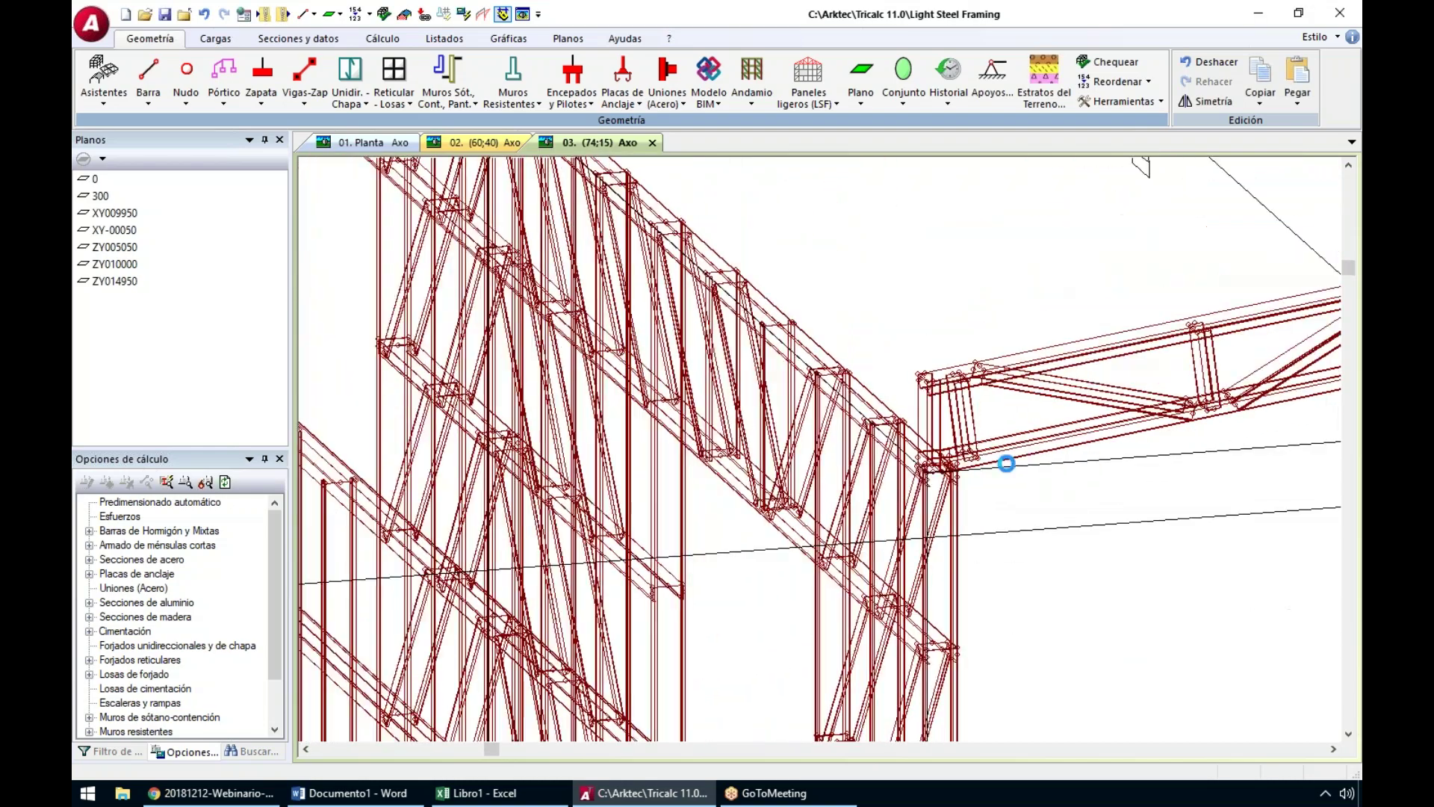
pyautogui.scroll(-3, 936, 498)
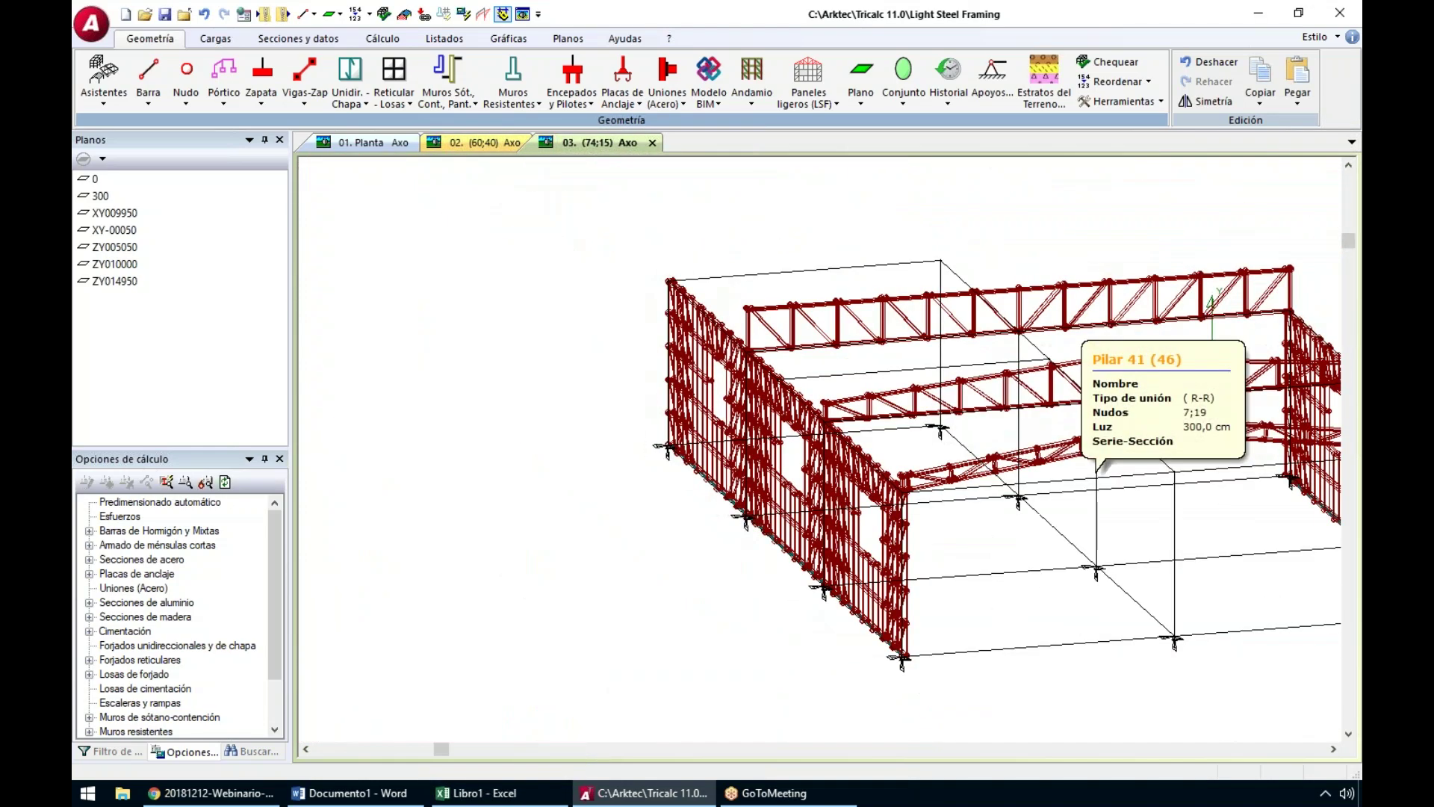
pyautogui.middleClick(1095, 472)
pyautogui.middleClick(1096, 472)
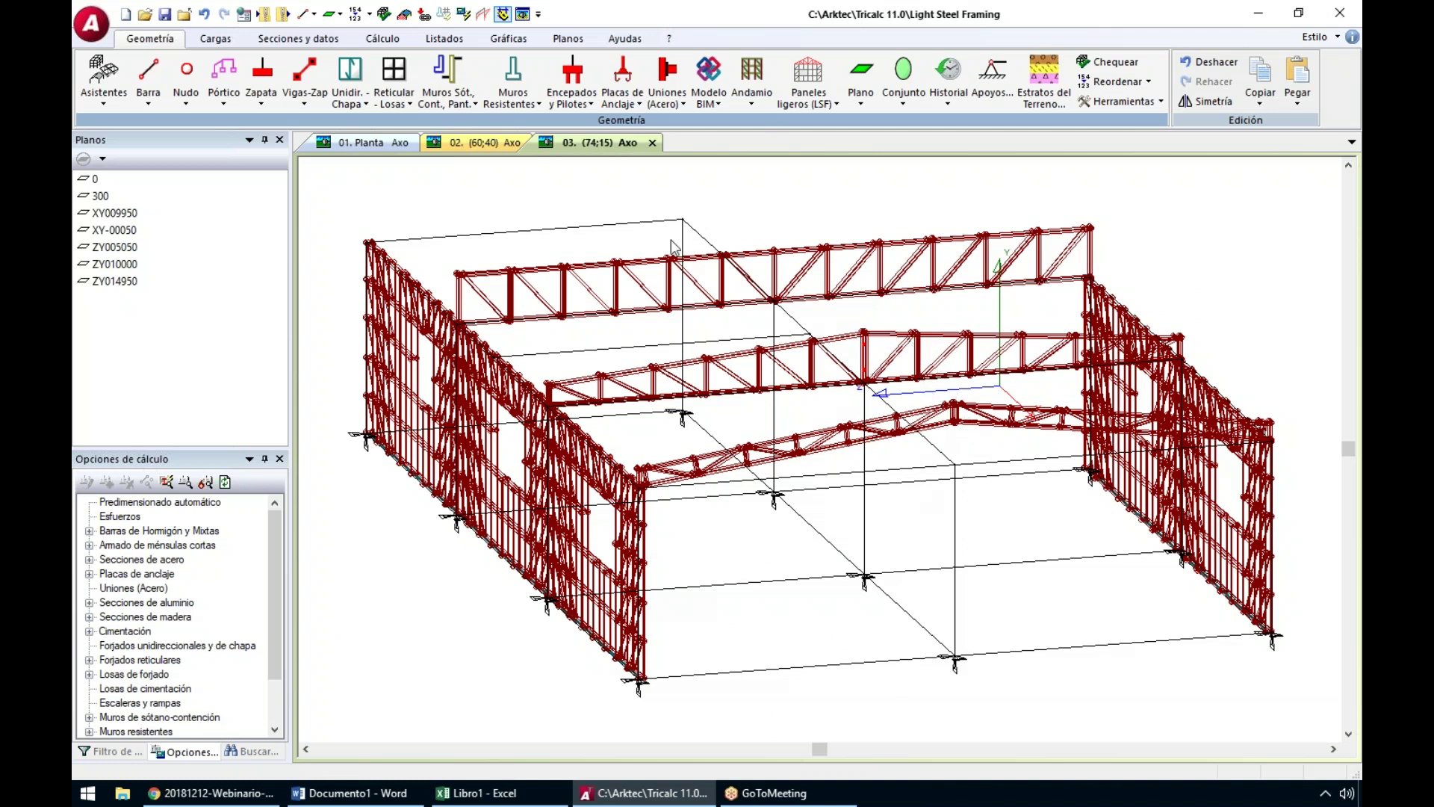
# Define a new stair light panel with a total height of 300 cm
pyautogui.click(808, 82)
pyautogui.click(835, 193)
pyautogui.scroll(-3, 787, 473)
pyautogui.scroll(-1, 787, 473)
pyautogui.click(655, 613)
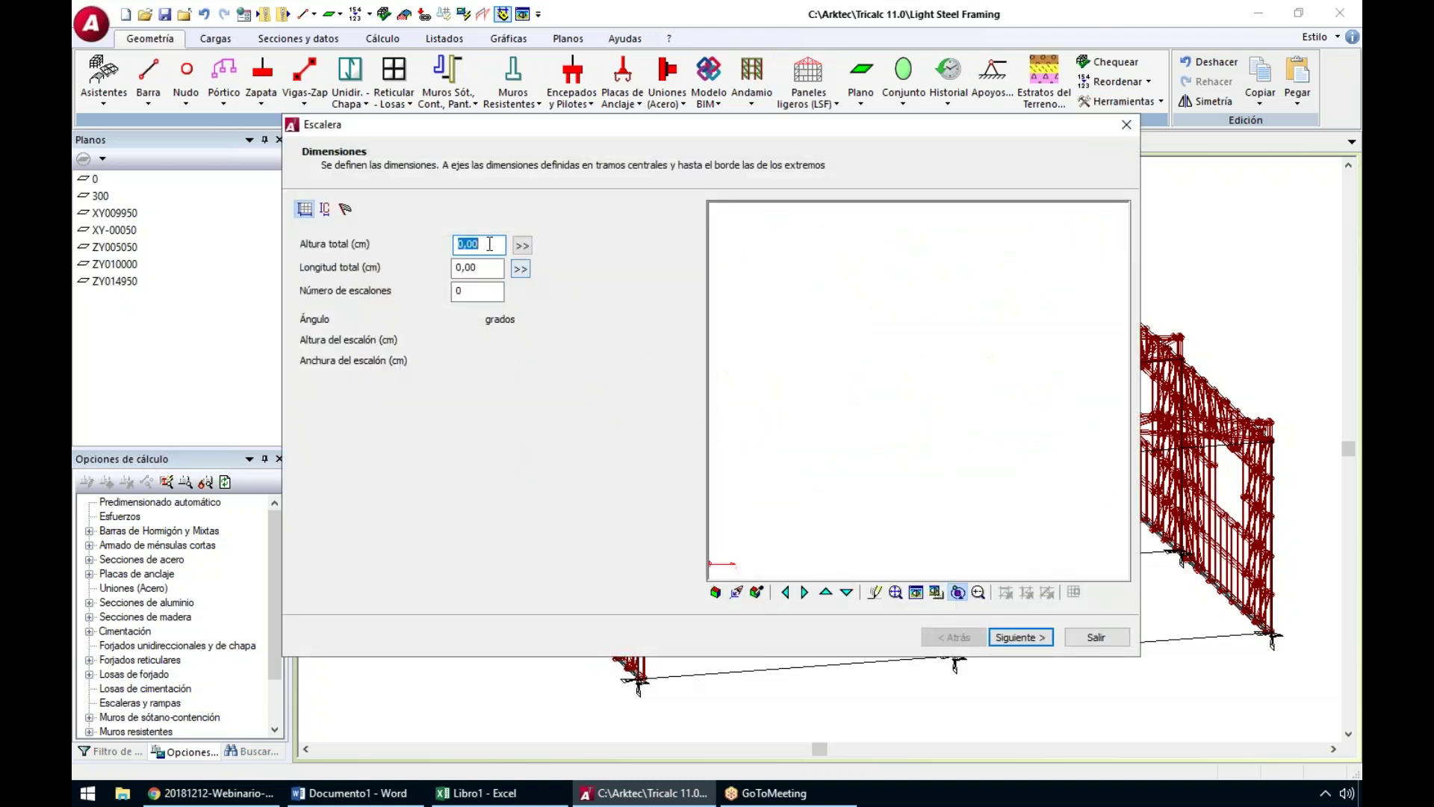
pyautogui.write('300')
pyautogui.press('Tab')
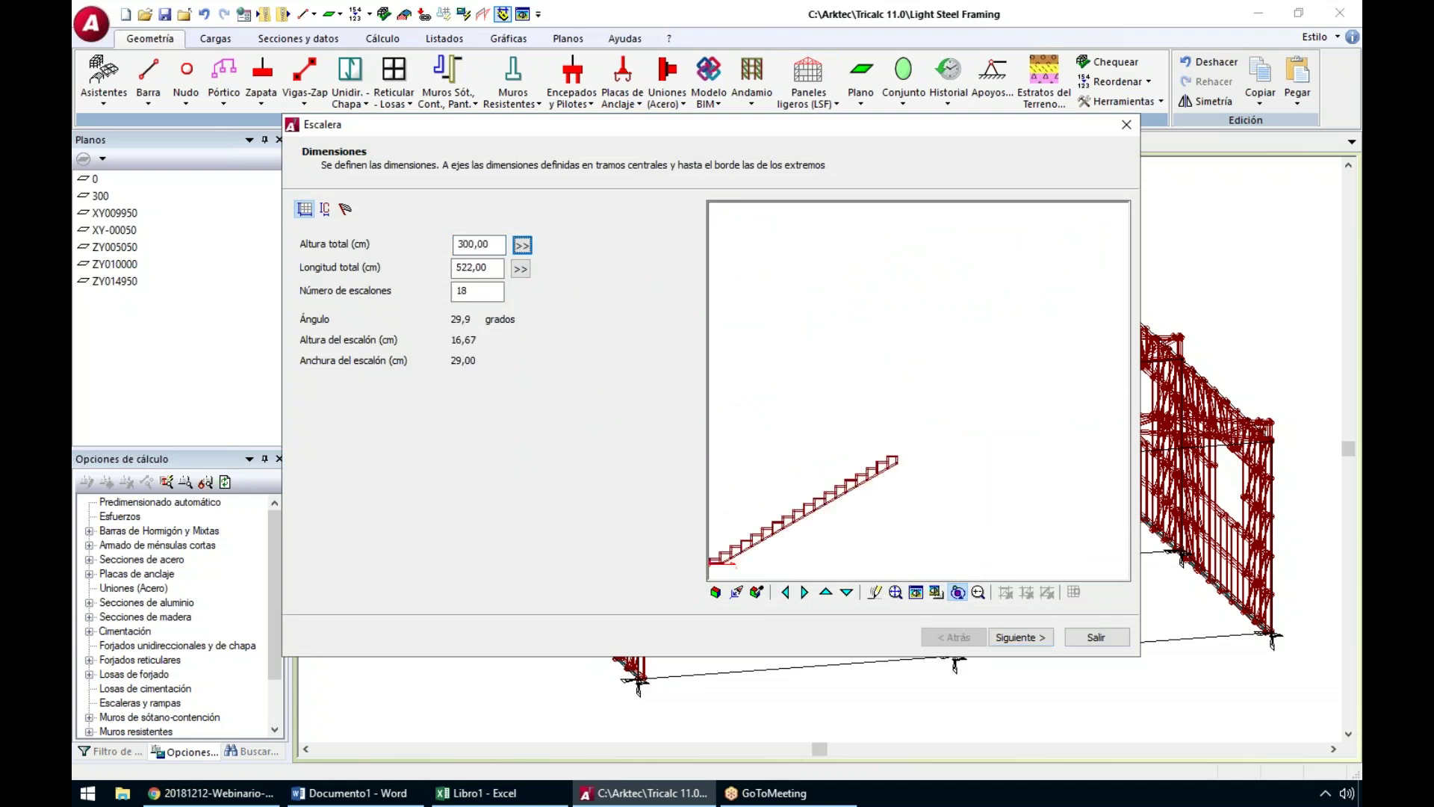
pyautogui.click(498, 271)
pyautogui.moveTo(490, 271); pyautogui.dragTo(388, 270)
pyautogui.moveTo(483, 292); pyautogui.dragTo(384, 296)
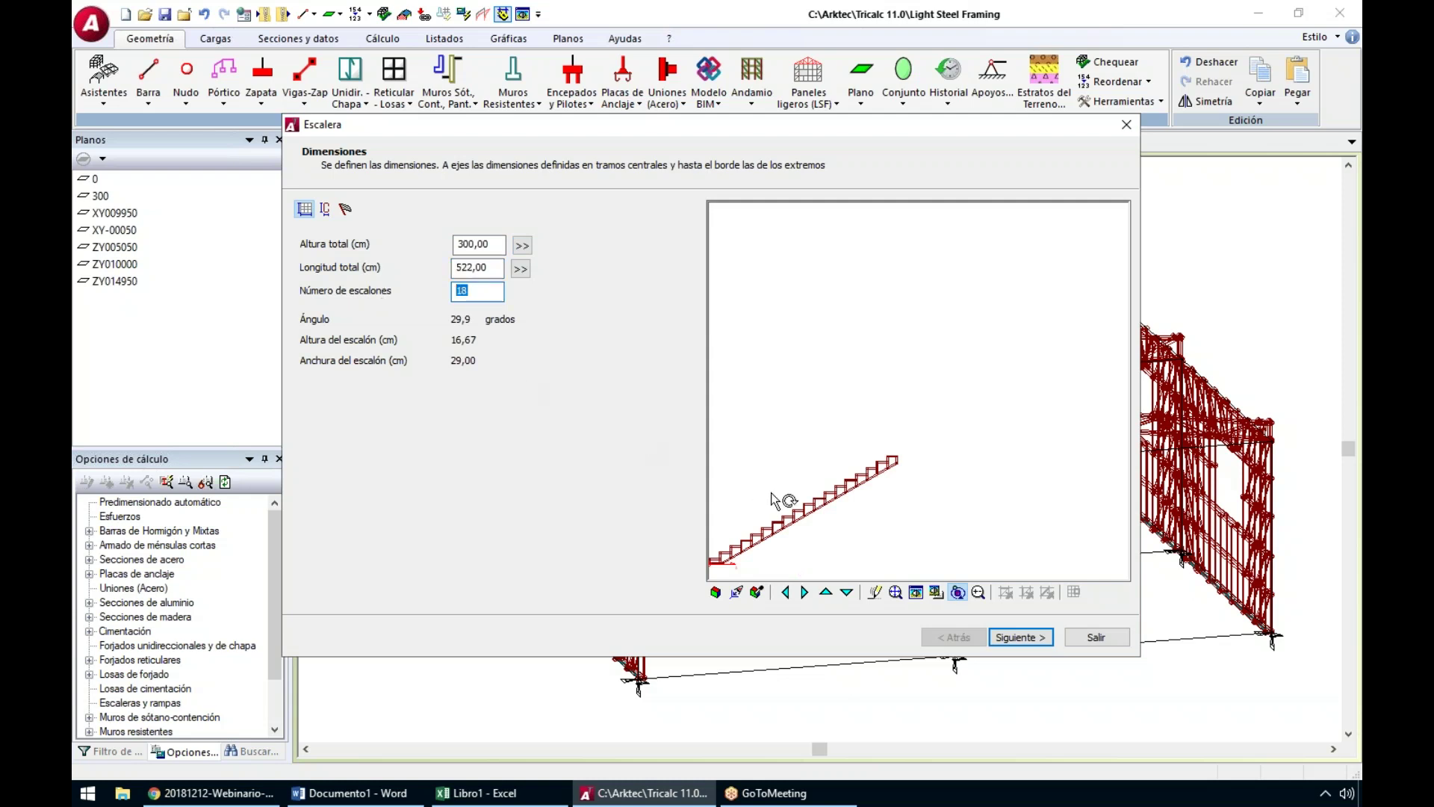
# Check the stair's preview and accept the bar presizing with profile CF 100.45.1,0 for all bars
pyautogui.scroll(-1, 771, 491)
pyautogui.scroll(1, 742, 538)
pyautogui.scroll(1, 742, 535)
pyautogui.moveTo(740, 530); pyautogui.dragTo(793, 481, button='middle')
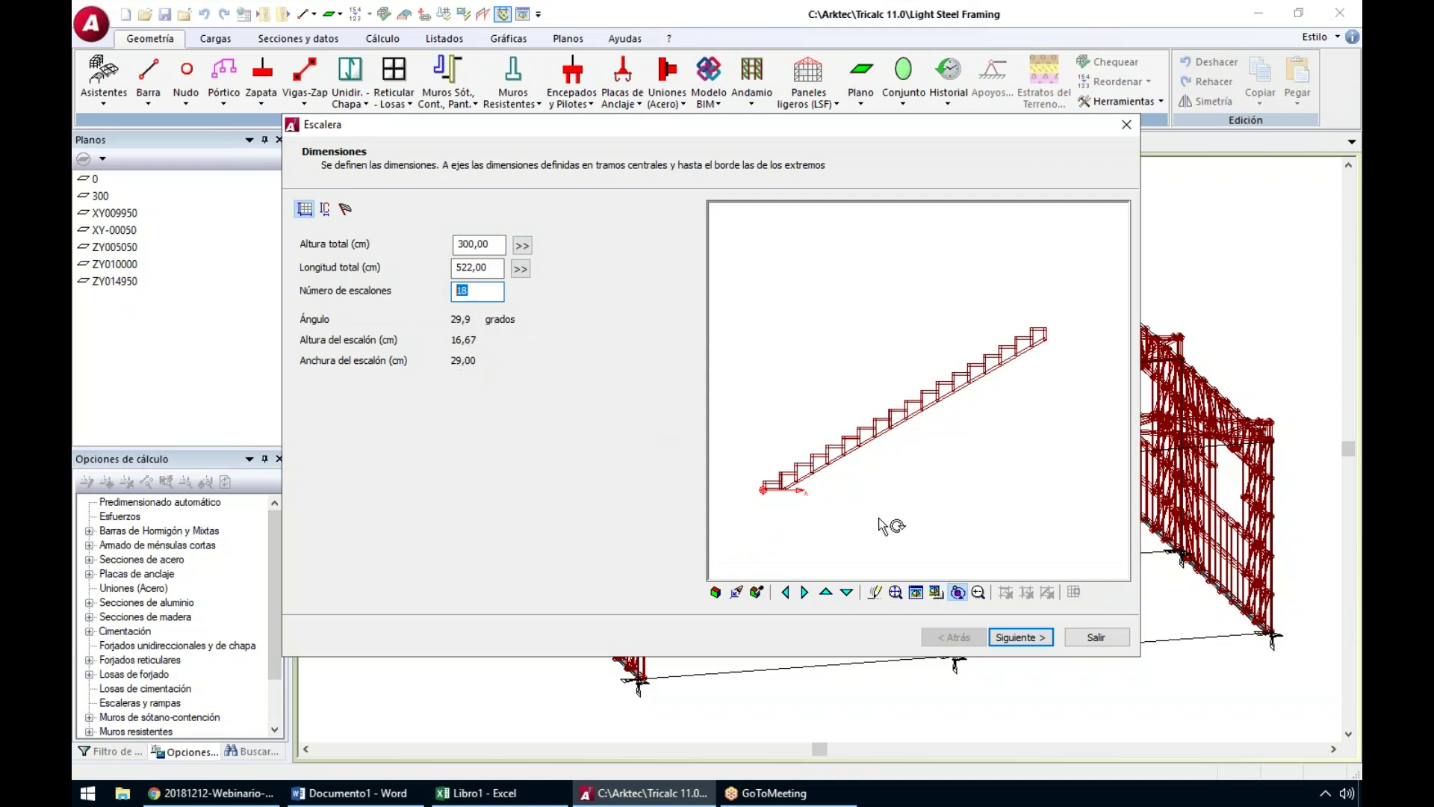
pyautogui.click(1012, 639)
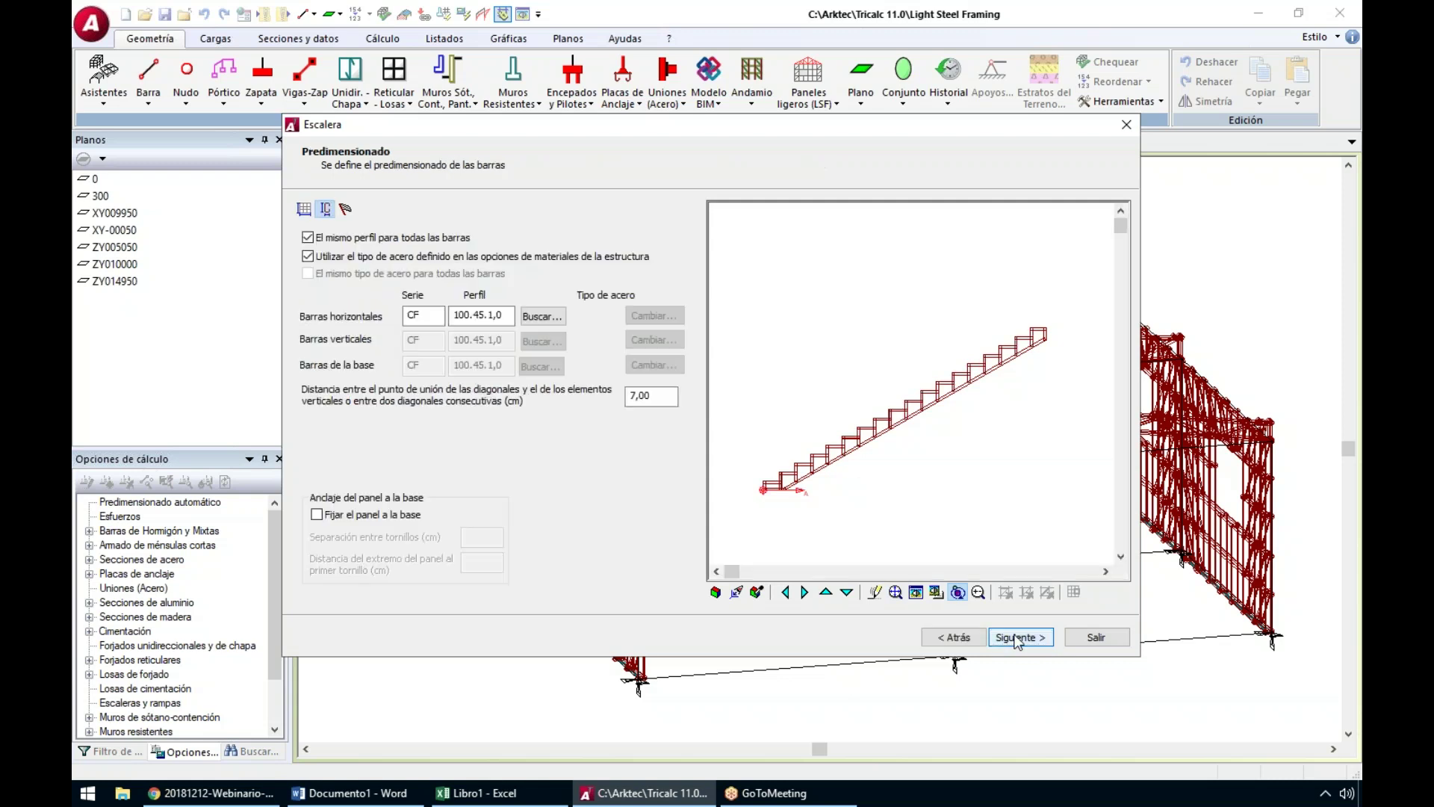
pyautogui.click(1016, 639)
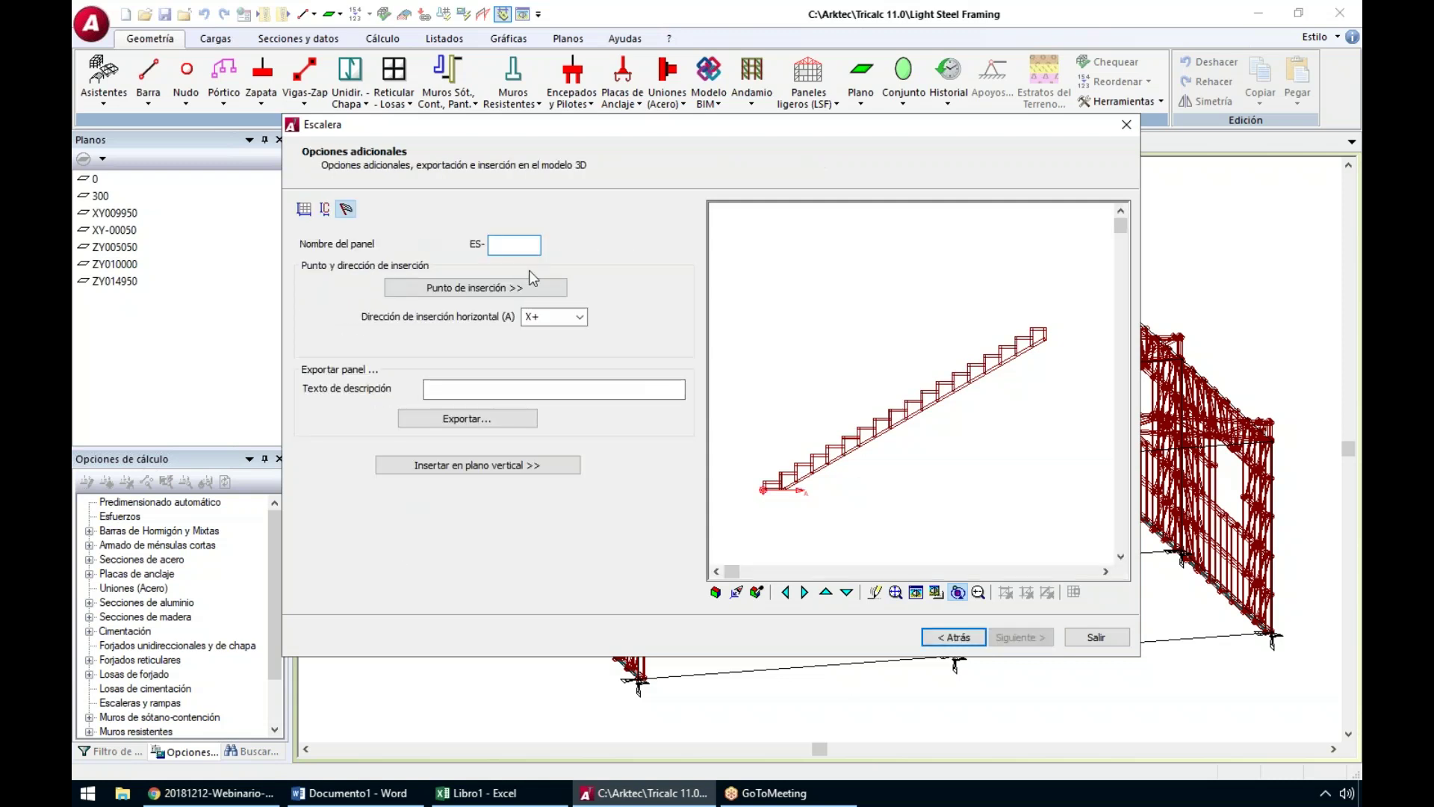
# Name the stair panel ES-1 and set its insertion point at the lower corner of the first step
pyautogui.moveTo(776, 504); pyautogui.dragTo(808, 529)
pyautogui.scroll(5, 808, 529)
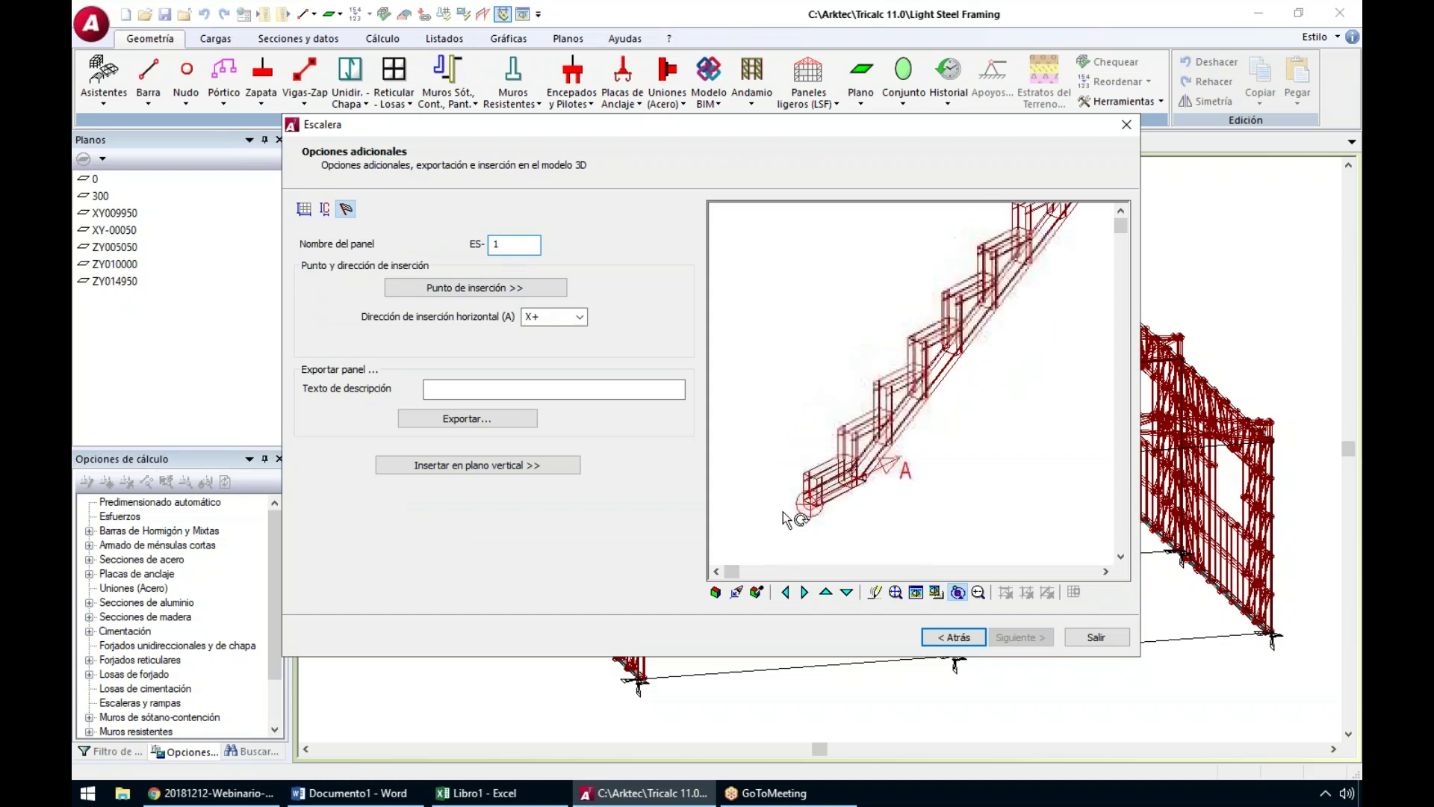
pyautogui.click(496, 292)
pyautogui.click(864, 499)
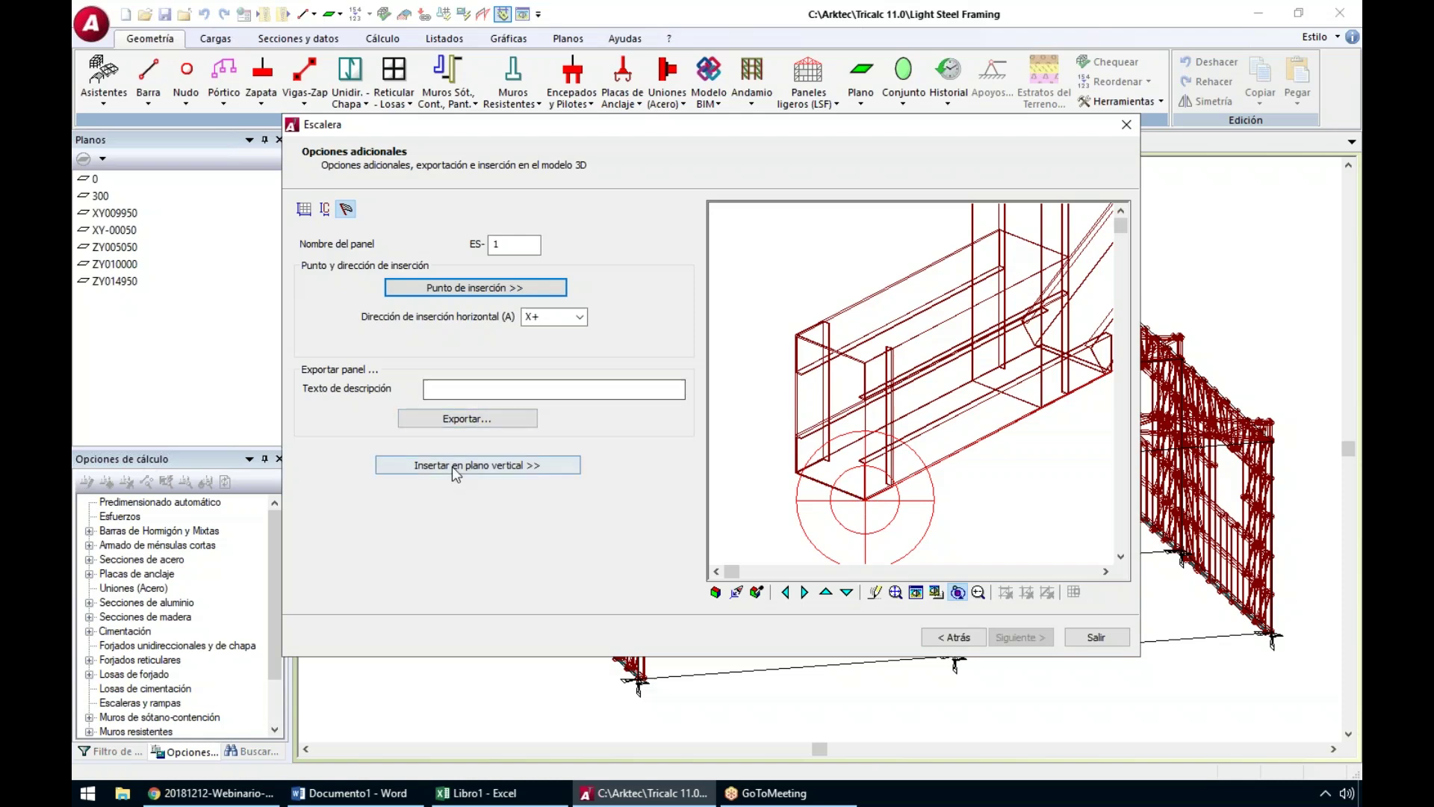
# Insert the stair in a vertical plane from the base corner of the side wall at the front frame, and close the stair definition
pyautogui.click(478, 464)
pyautogui.scroll(5, 641, 687)
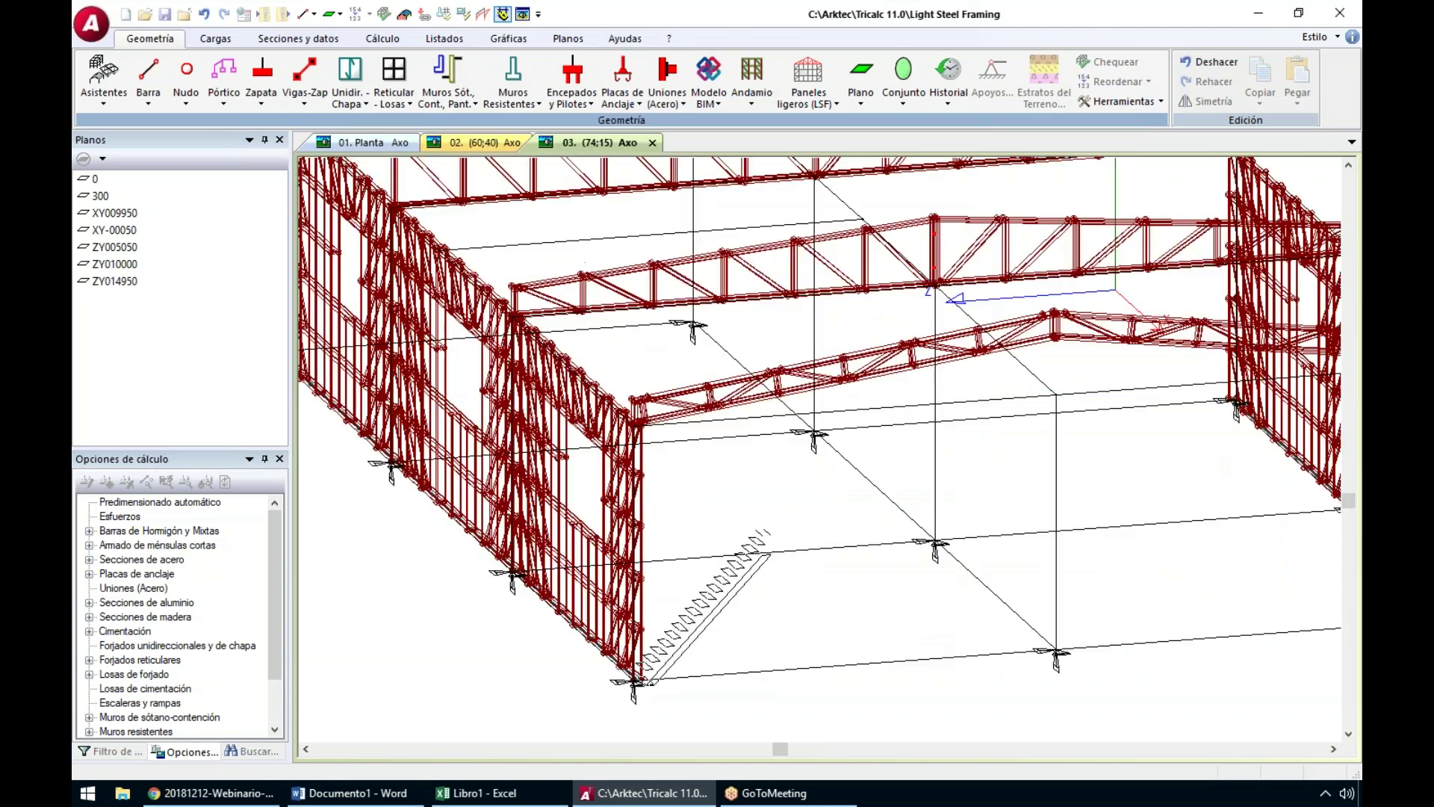
pyautogui.scroll(3, 644, 688)
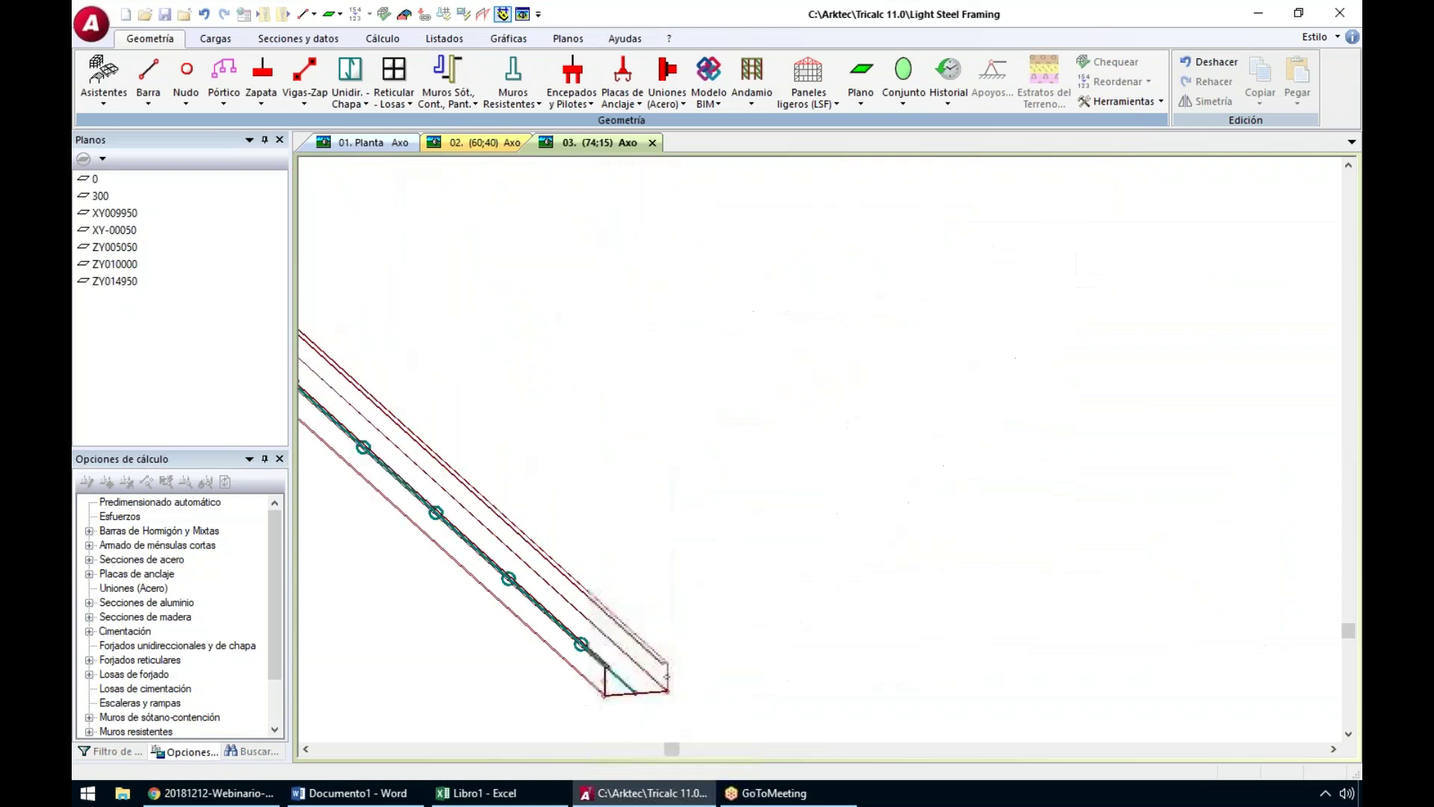
pyautogui.scroll(-4, 664, 688)
pyautogui.moveTo(1232, 563); pyautogui.dragTo(643, 551, button='middle')
pyautogui.scroll(-4, 665, 562)
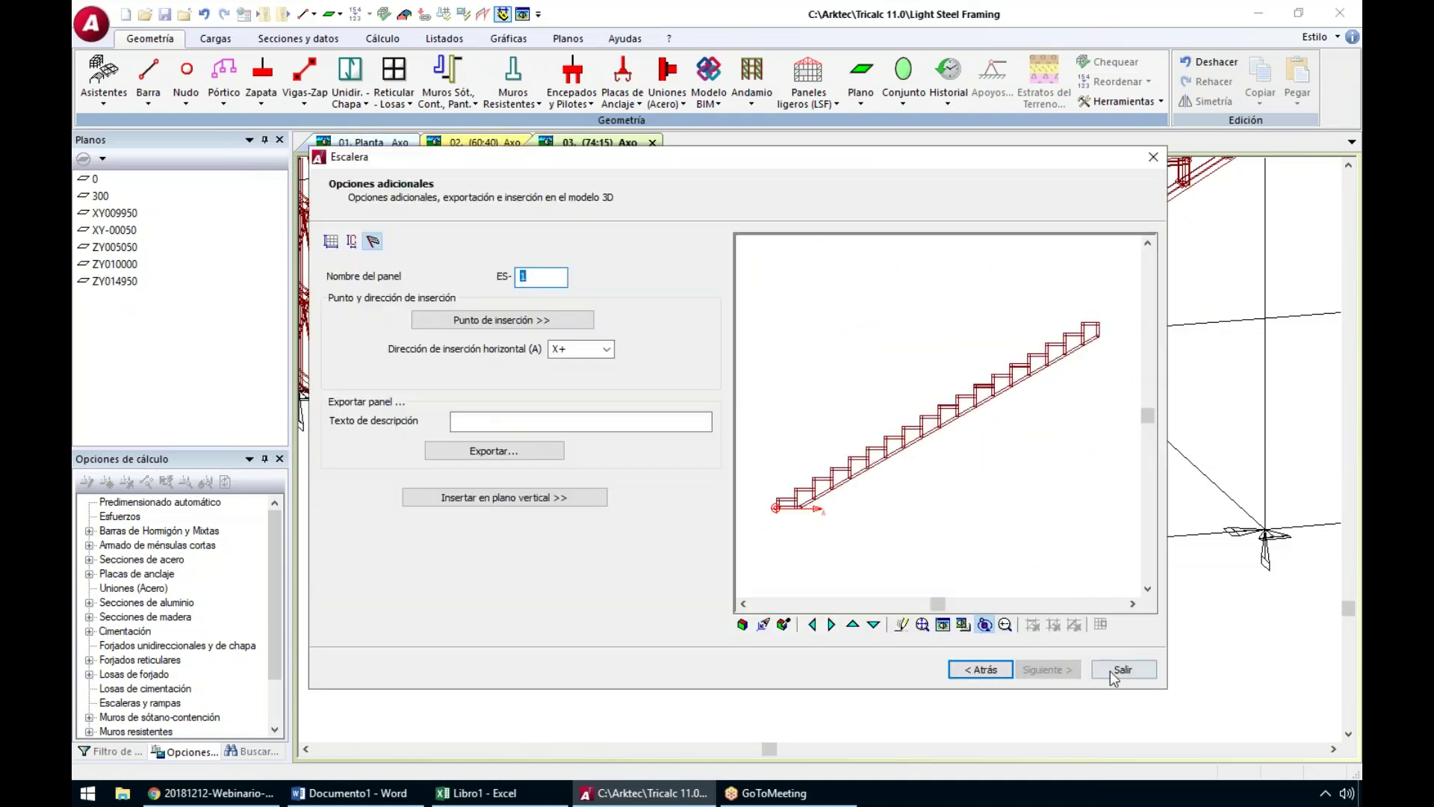
pyautogui.click(1116, 669)
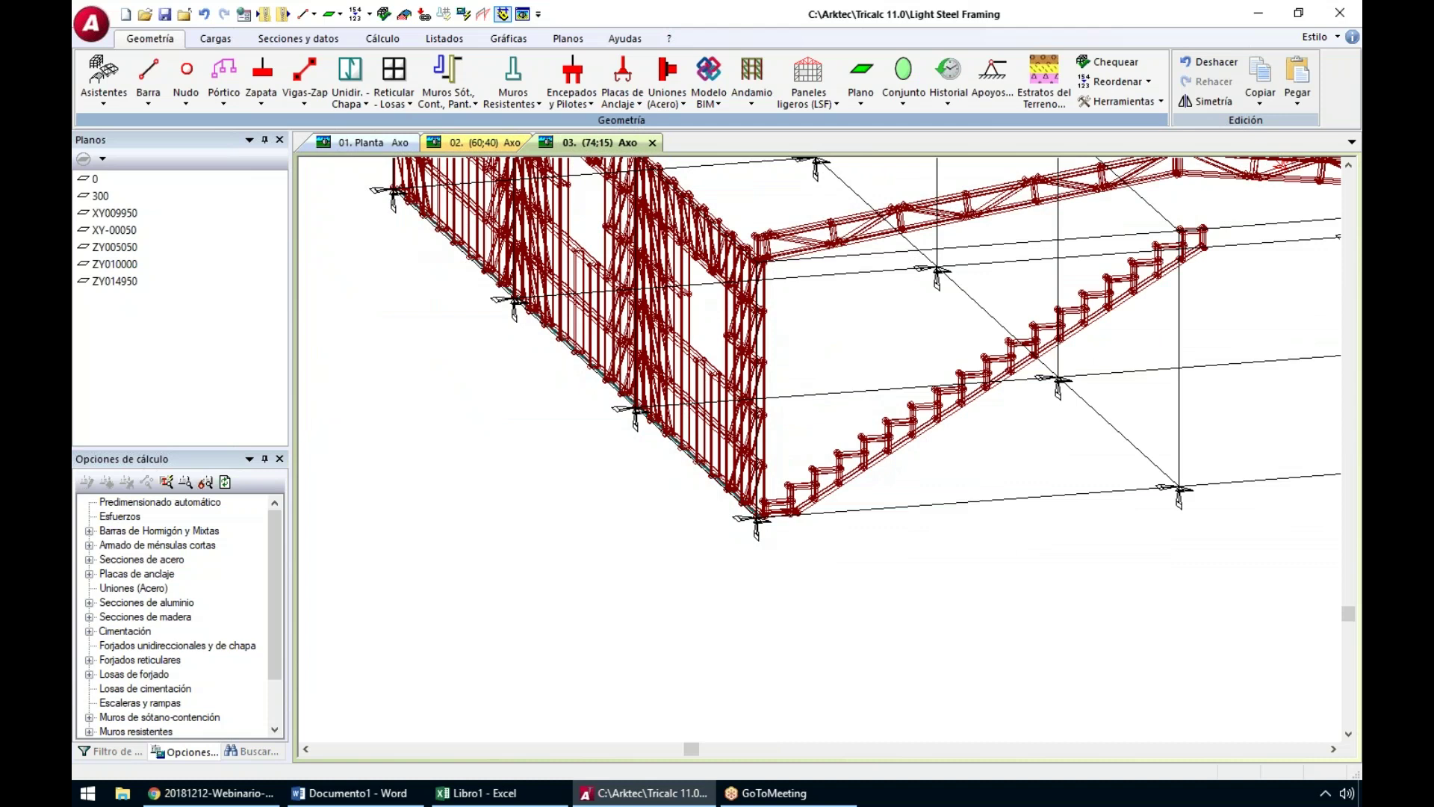
# Delete the stair panel from the front frame
pyautogui.click(806, 83)
pyautogui.click(837, 180)
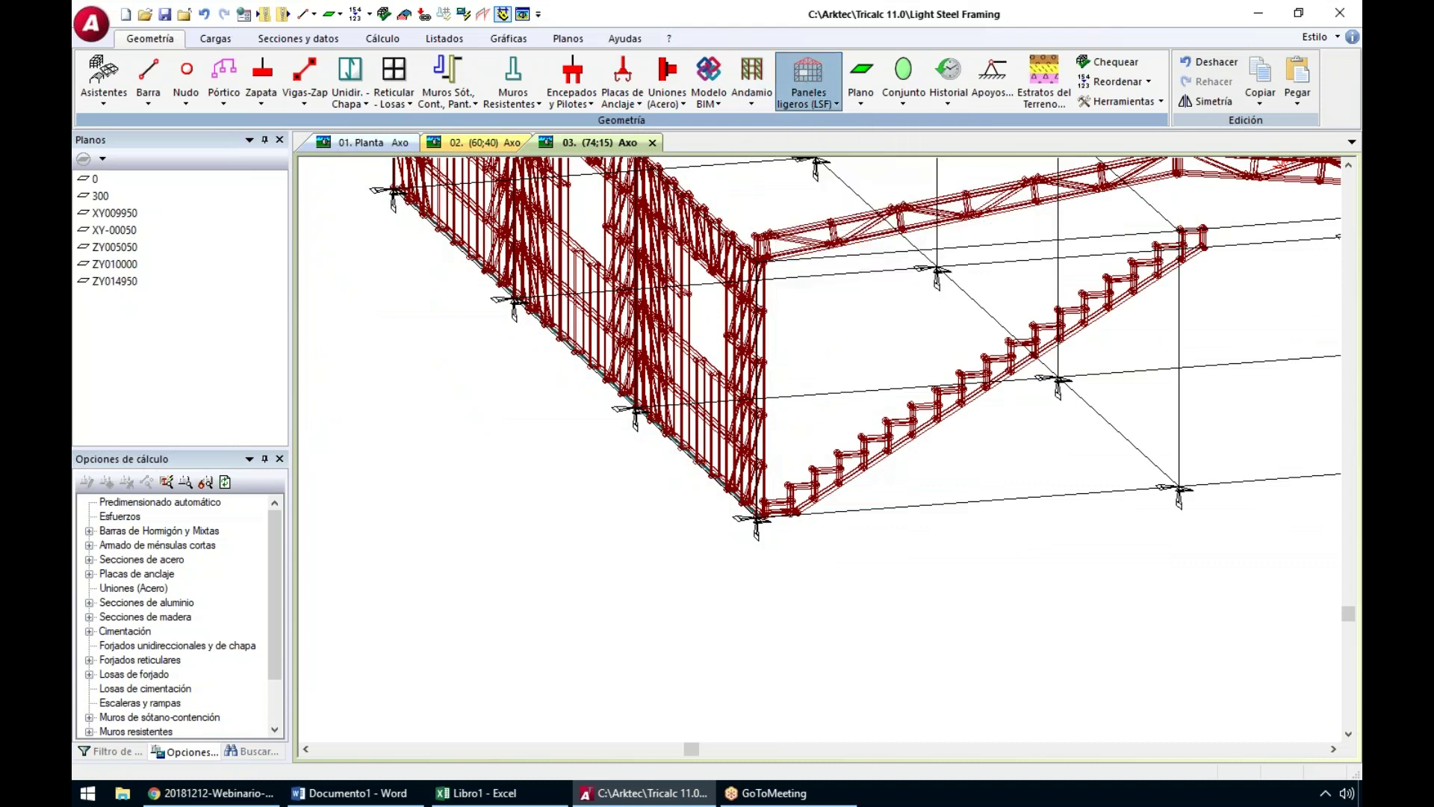
pyautogui.click(926, 412)
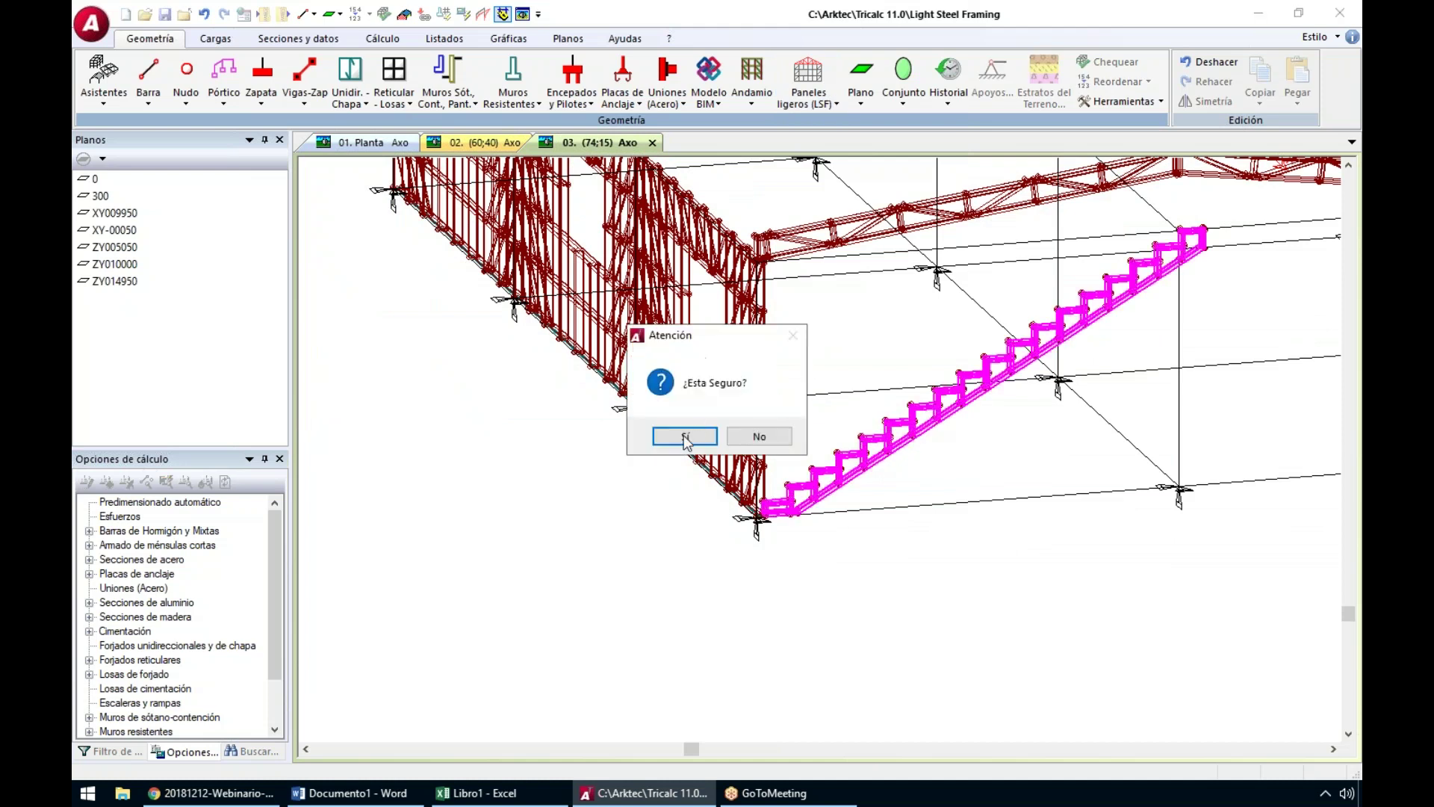
pyautogui.click(684, 440)
pyautogui.scroll(-2, 876, 416)
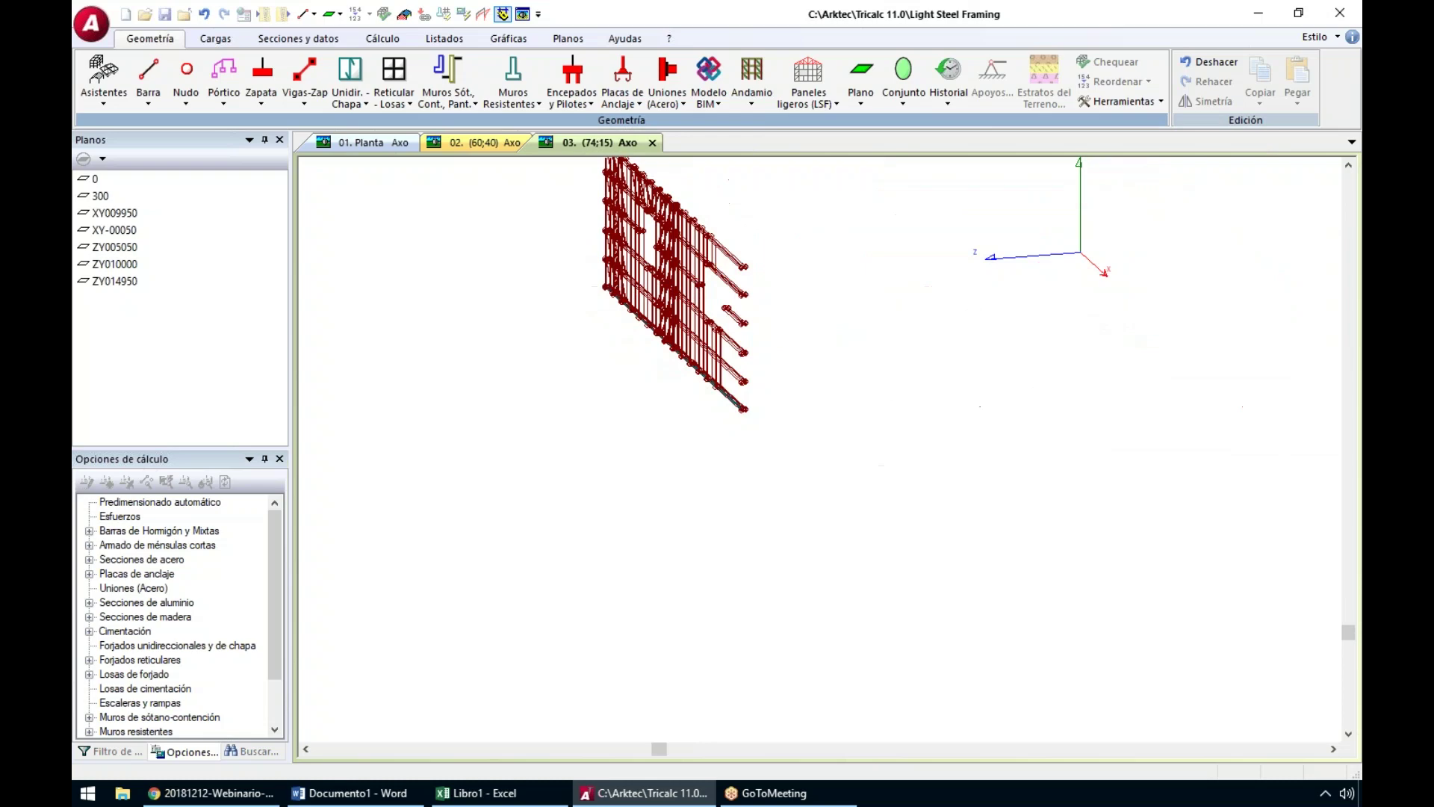
pyautogui.rightClick(926, 532)
# Delete the double raised beam at the structure's front frame
pyautogui.moveTo(926, 532); pyautogui.dragTo(915, 538, button='middle')
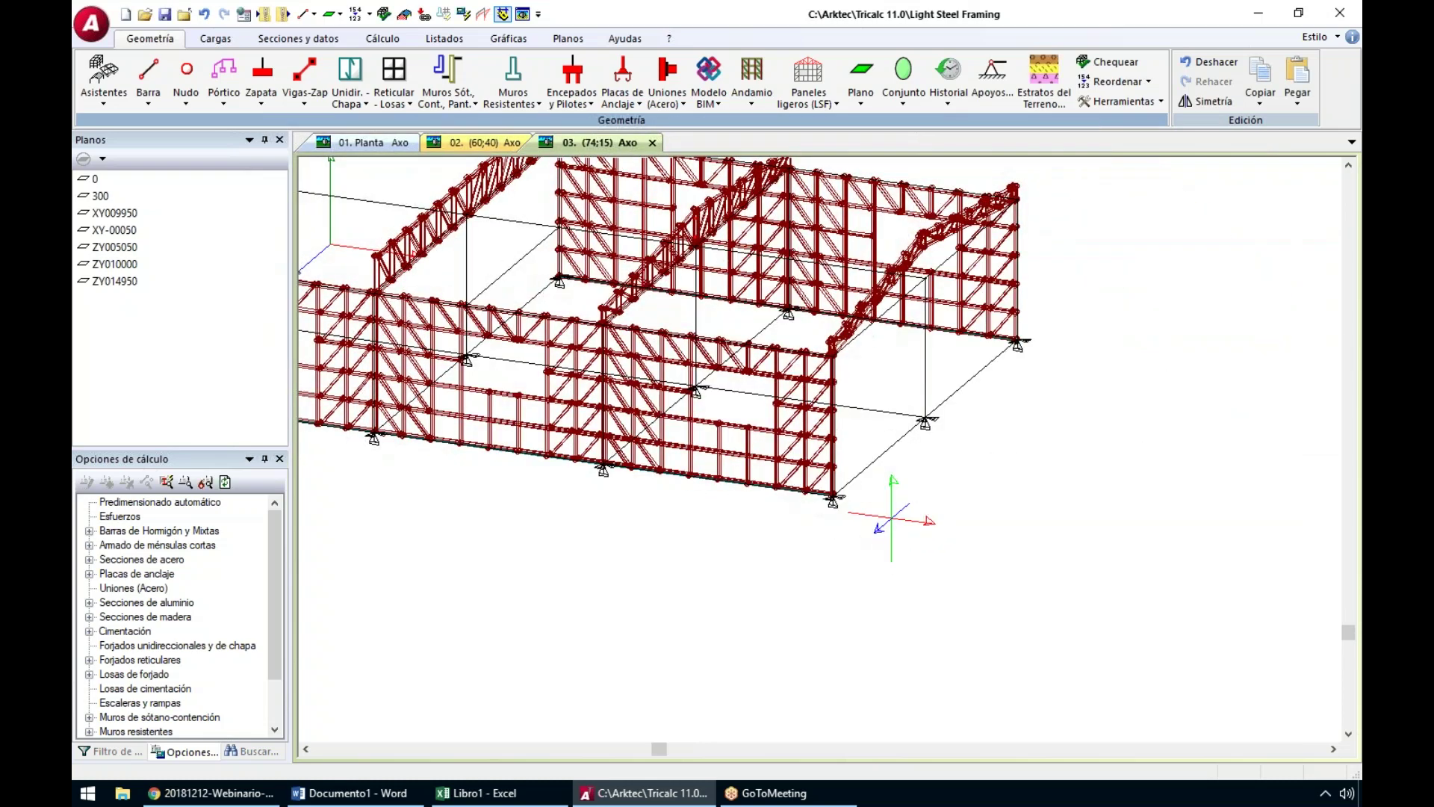
pyautogui.moveTo(928, 497); pyautogui.dragTo(1077, 590, button='middle')
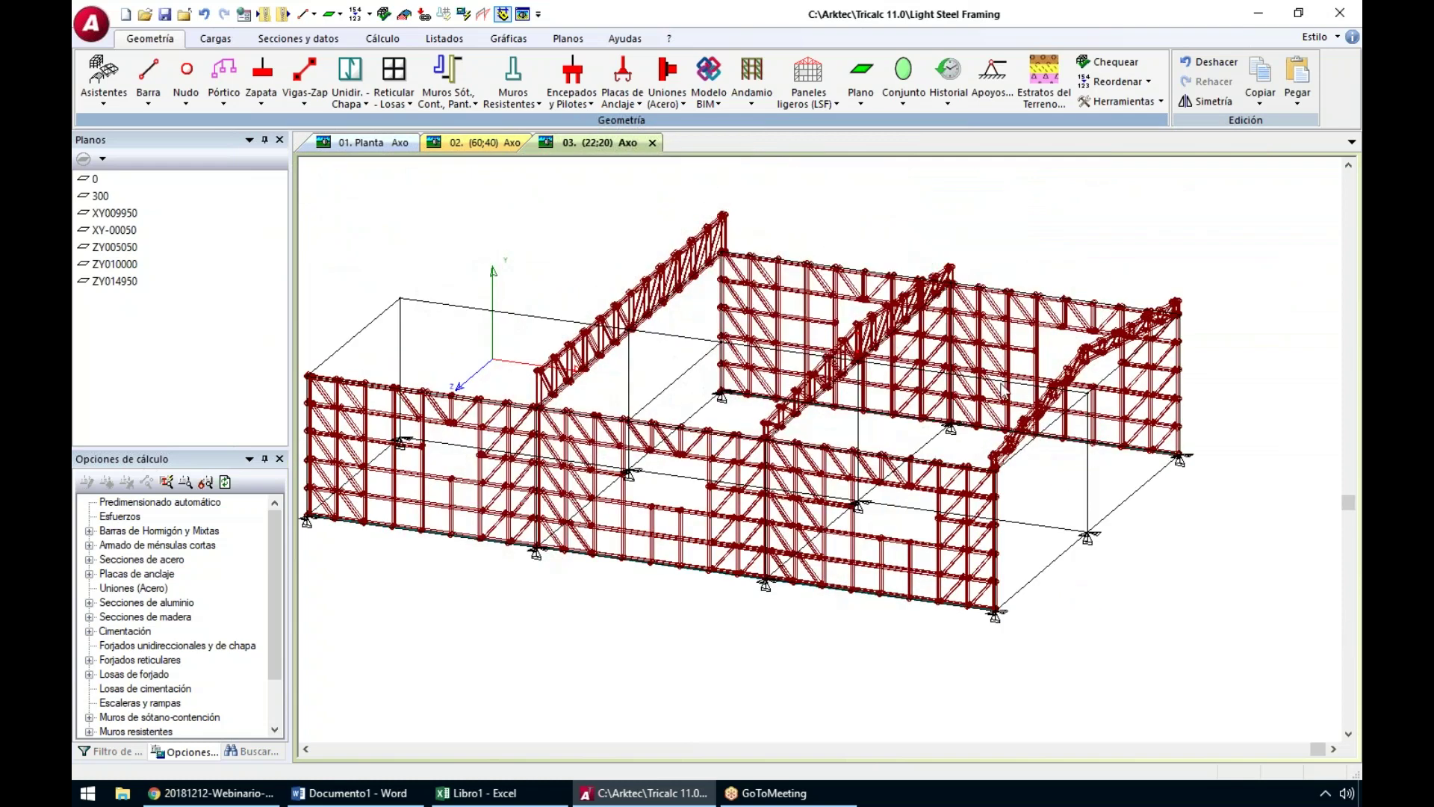
pyautogui.scroll(4, 1001, 388)
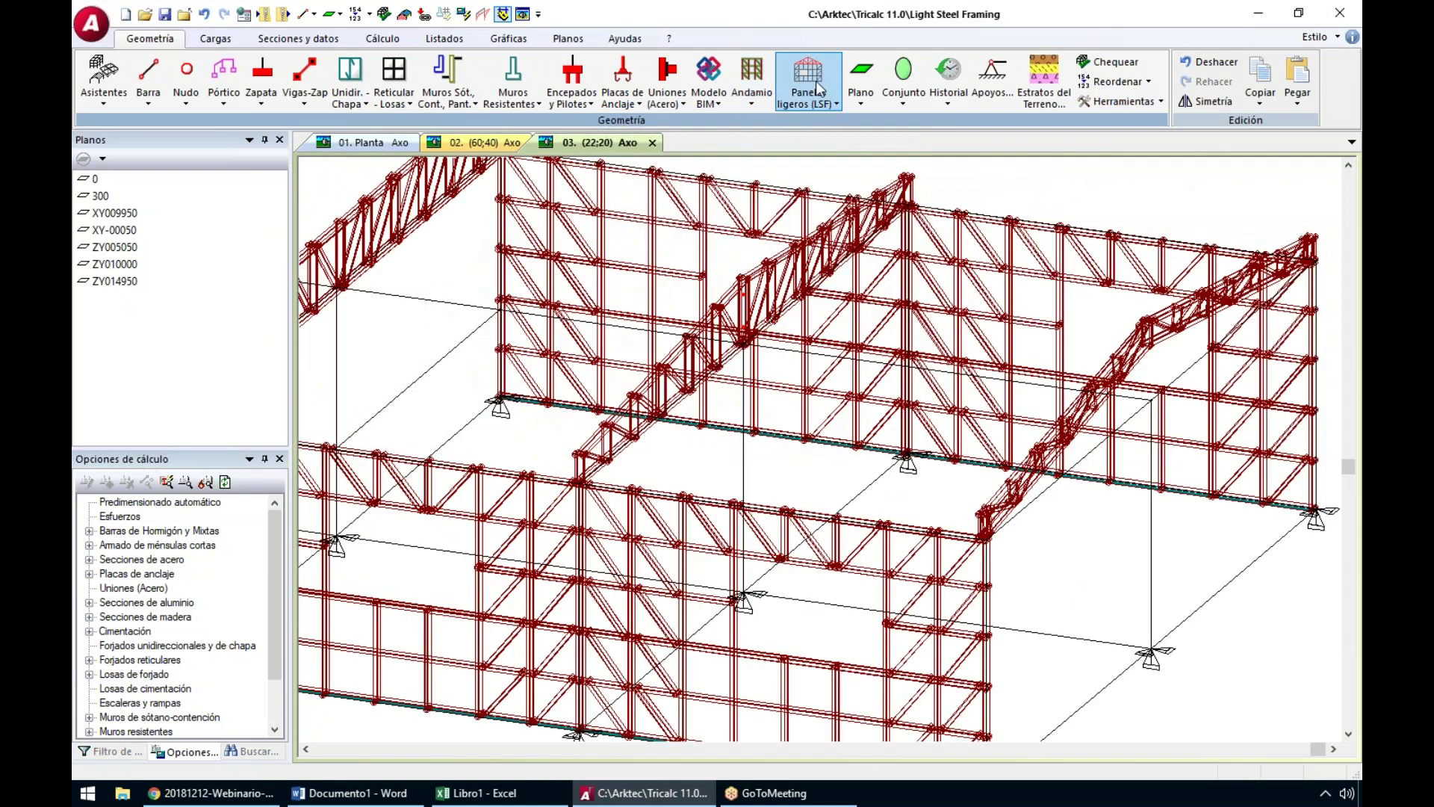
pyautogui.click(814, 81)
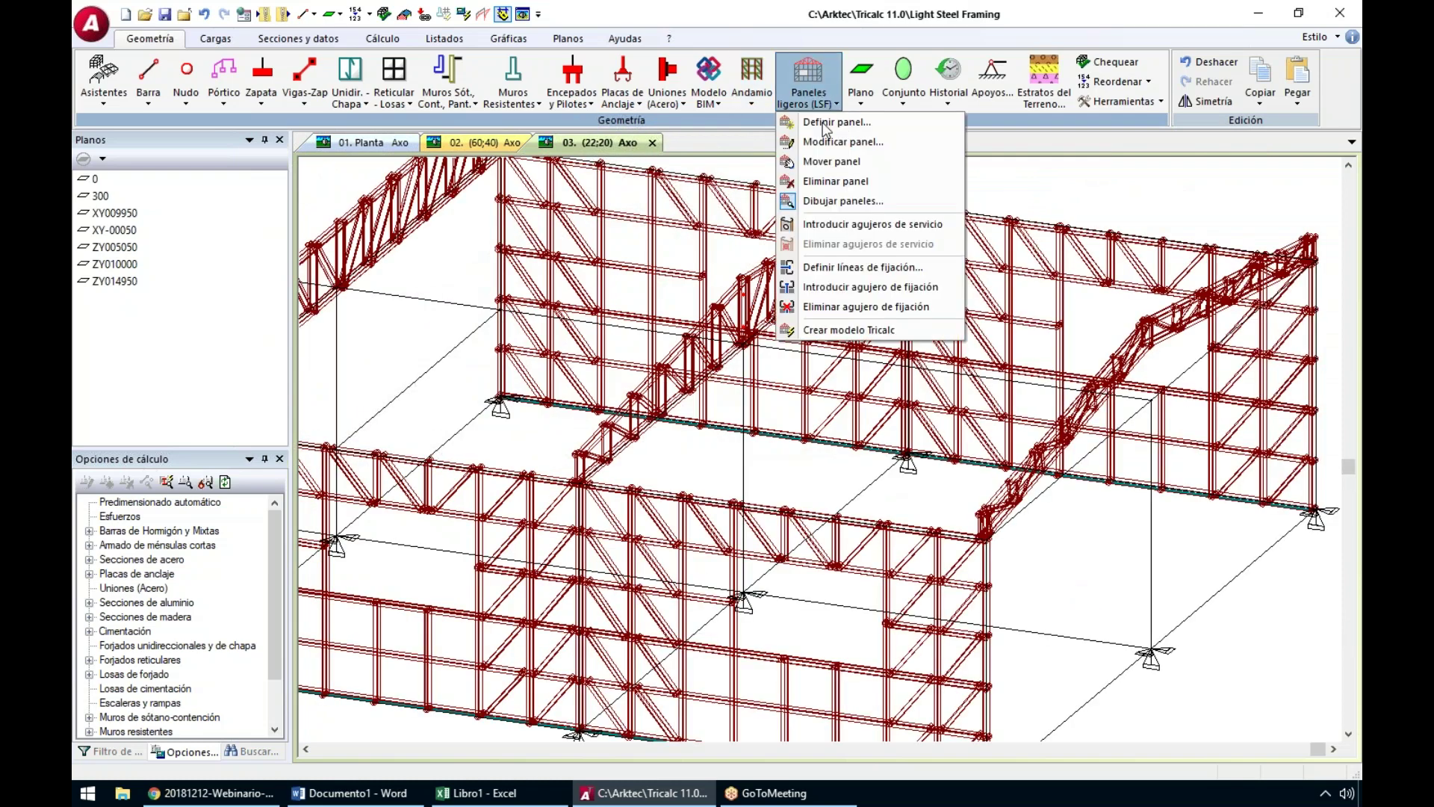
pyautogui.click(850, 181)
pyautogui.click(1000, 502)
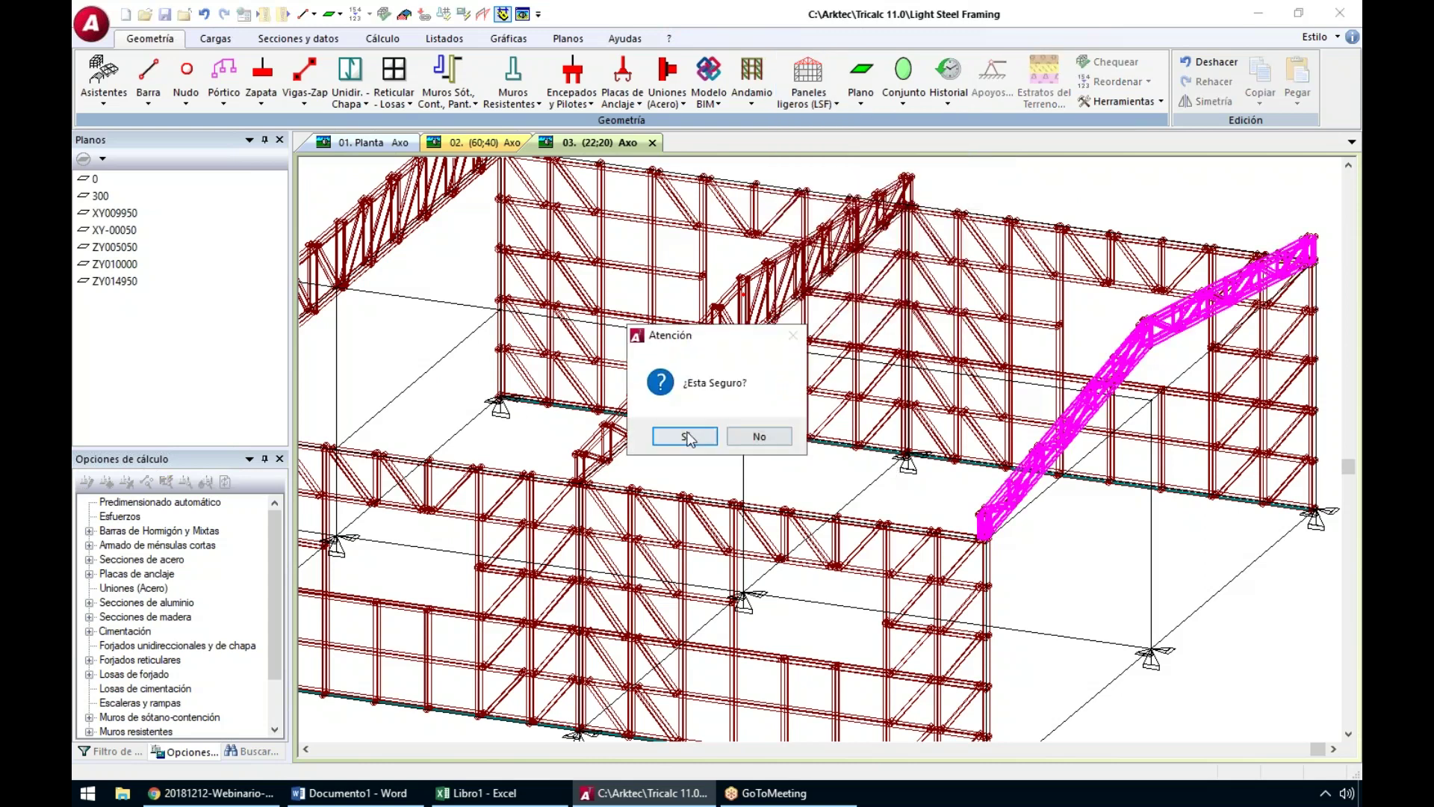
pyautogui.click(683, 439)
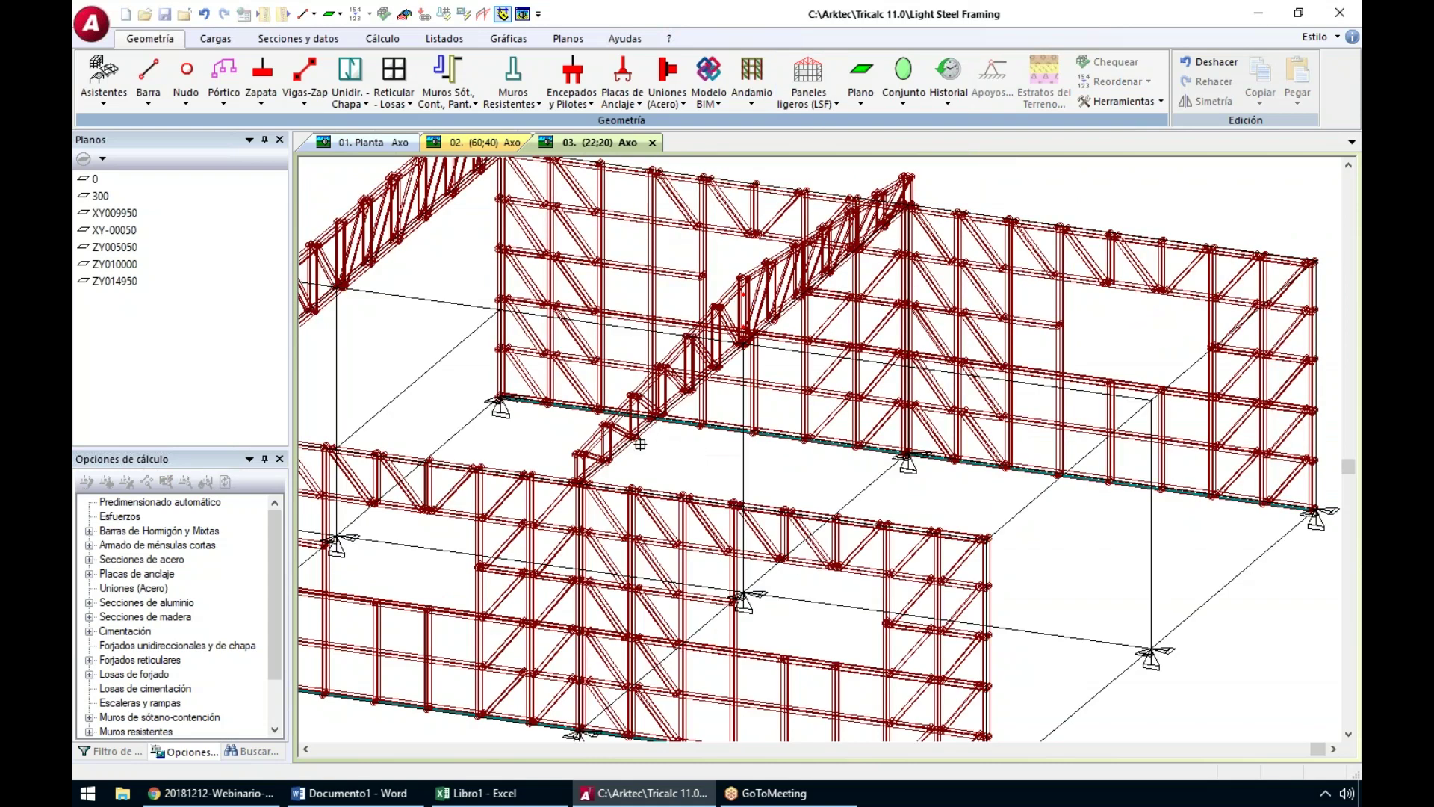
pyautogui.press('Escape')
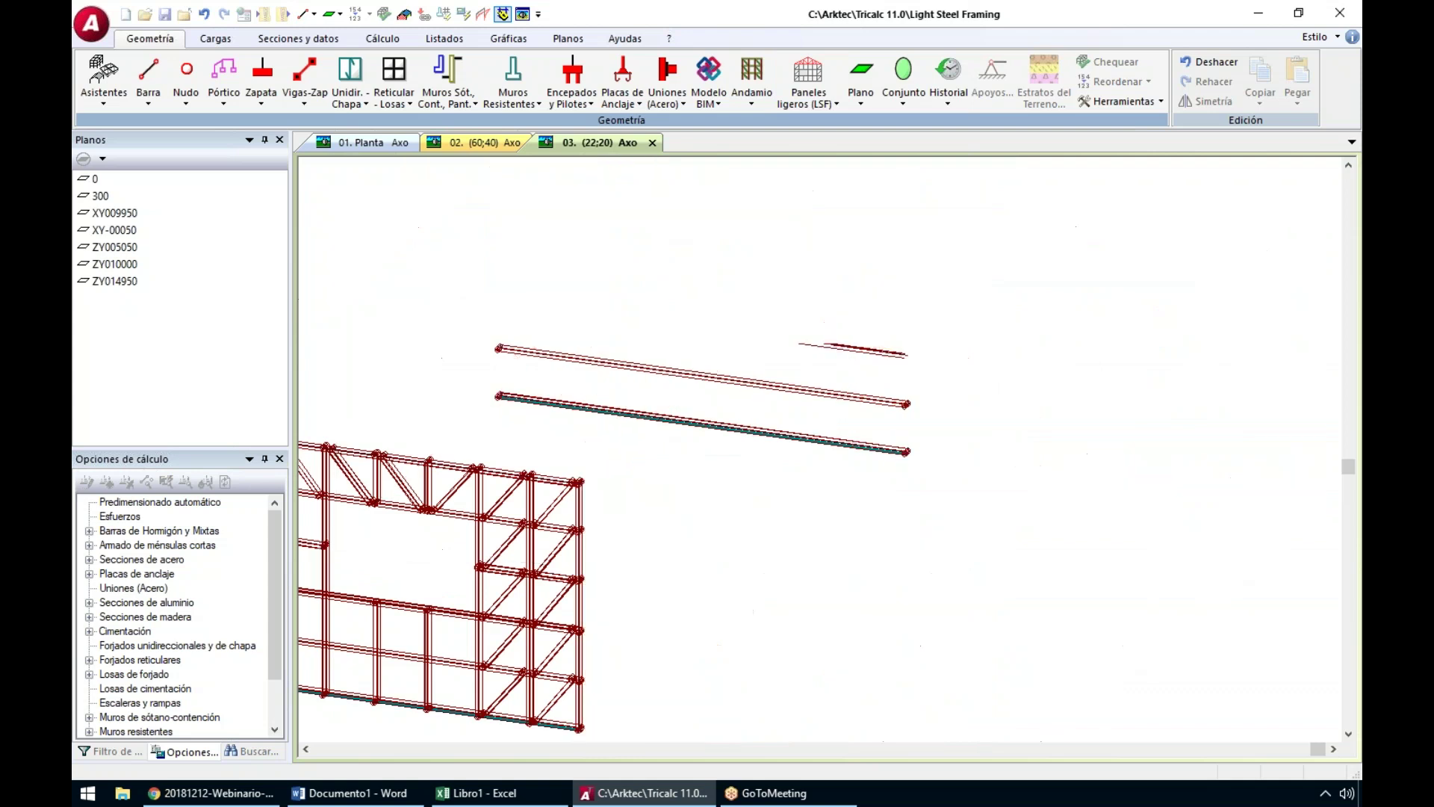
# Copy the middle raised beam, taking the lower corner of its near end as the insertion point
pyautogui.hotkey('ctrl', 'c')
pyautogui.click(595, 438)
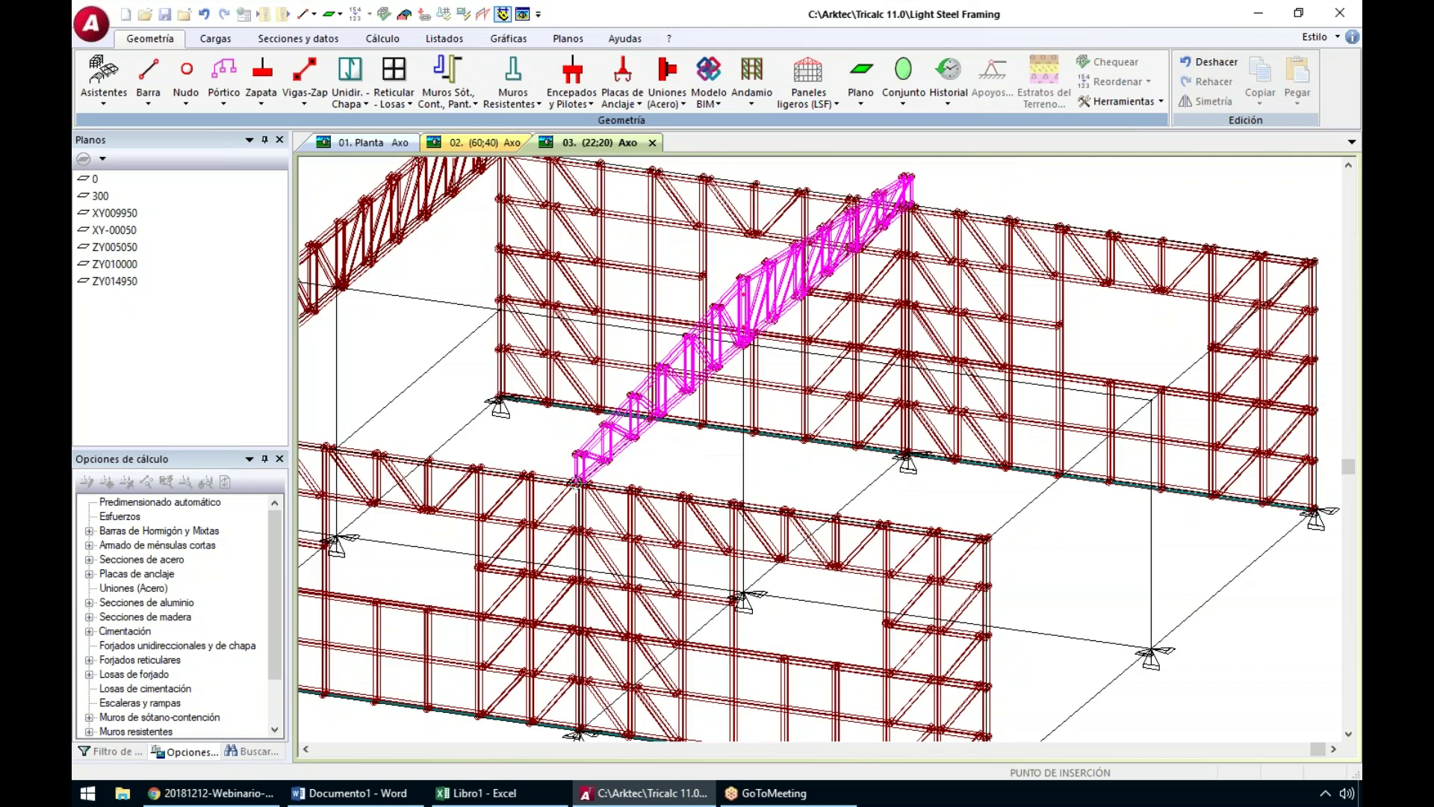
pyautogui.scroll(8, 709, 336)
pyautogui.scroll(1, 620, 481)
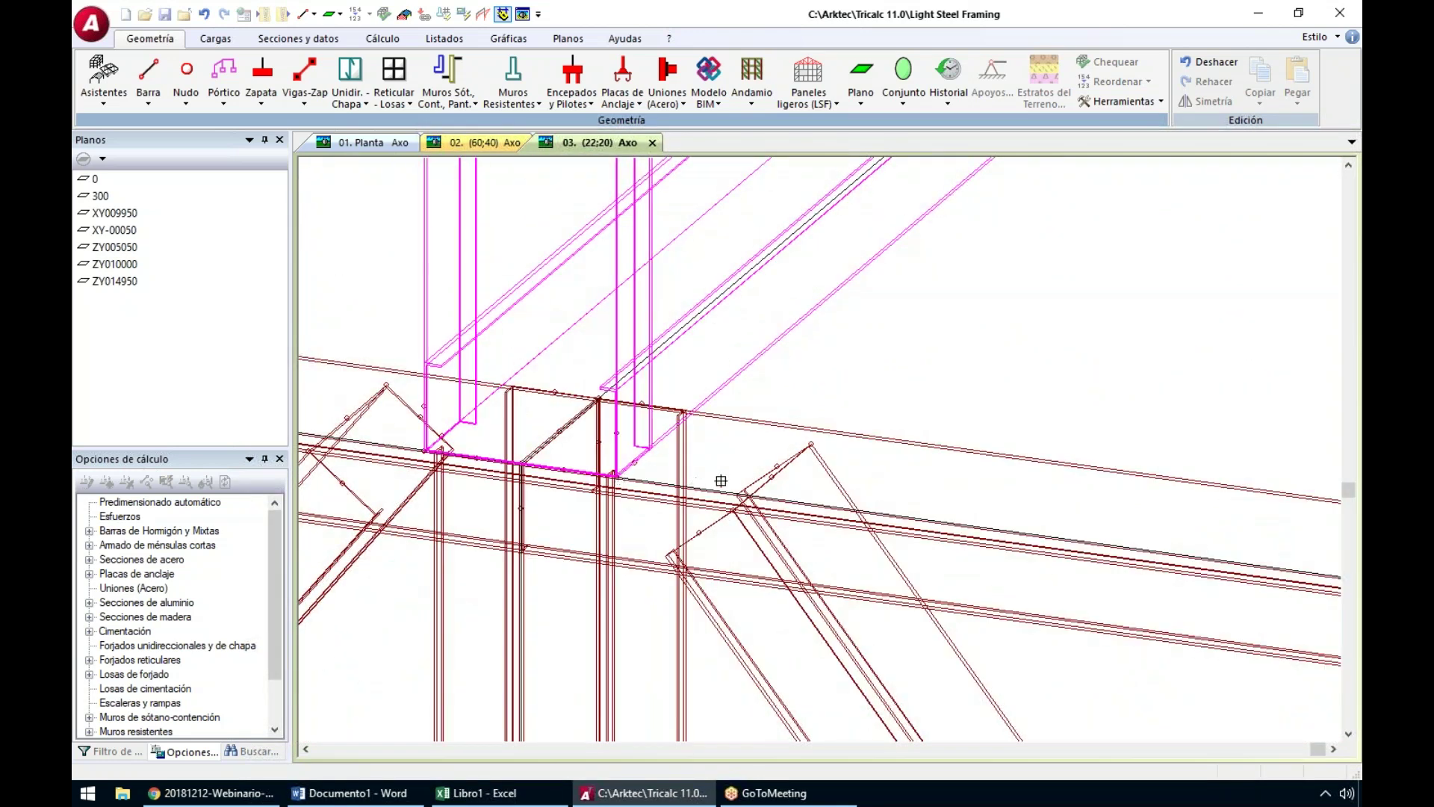
pyautogui.click(750, 354)
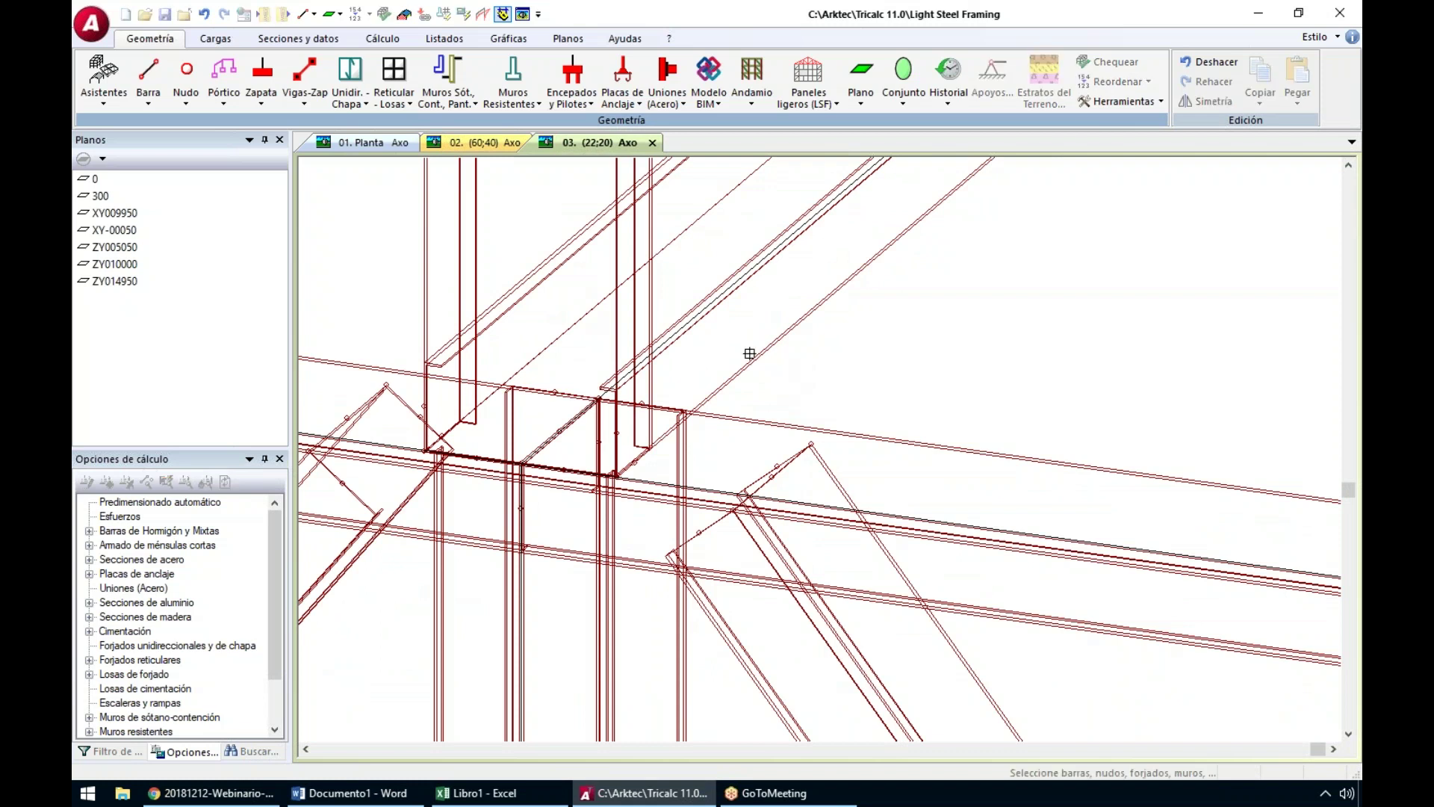
pyautogui.click(725, 388)
pyautogui.rightClick(621, 478)
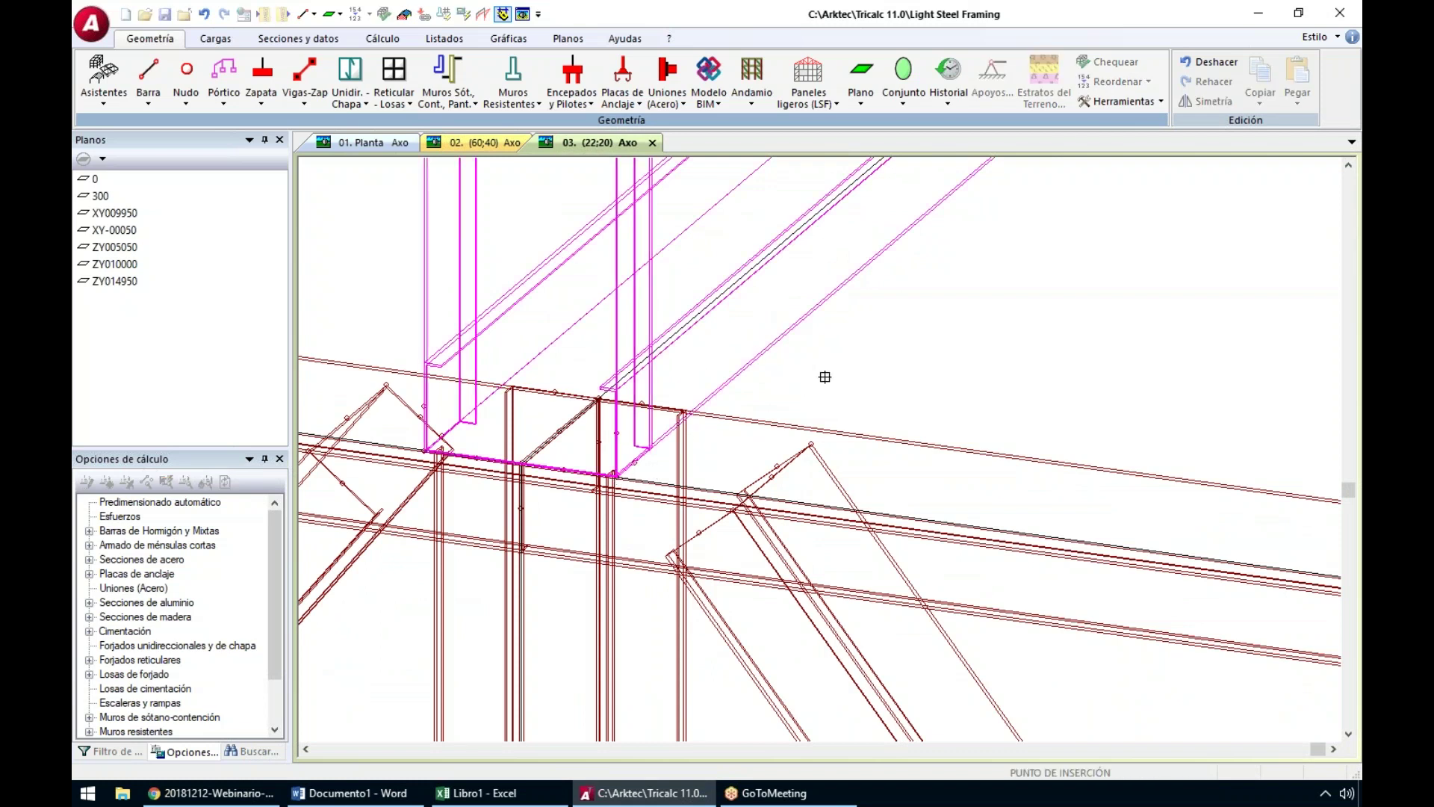
# Paste the copied beam onto the side walls' top corners at the front frame
pyautogui.press('Escape')
pyautogui.scroll(-4, 854, 362)
pyautogui.scroll(-5, 1026, 381)
pyautogui.scroll(6, 1192, 441)
pyautogui.scroll(4, 1027, 587)
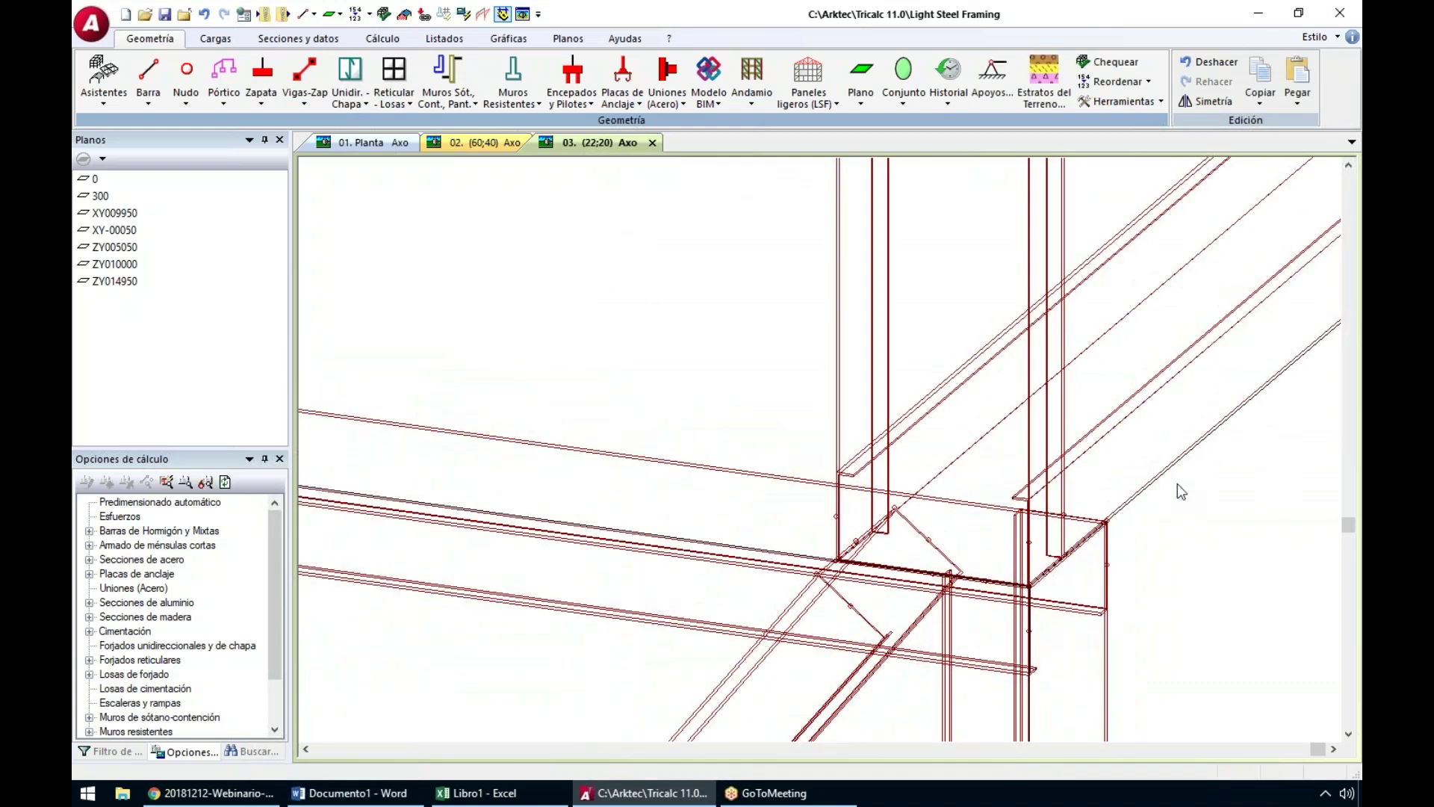
# Start defining a new rectangular light panel with lengths entered in centimetres
pyautogui.scroll(-10, 1177, 483)
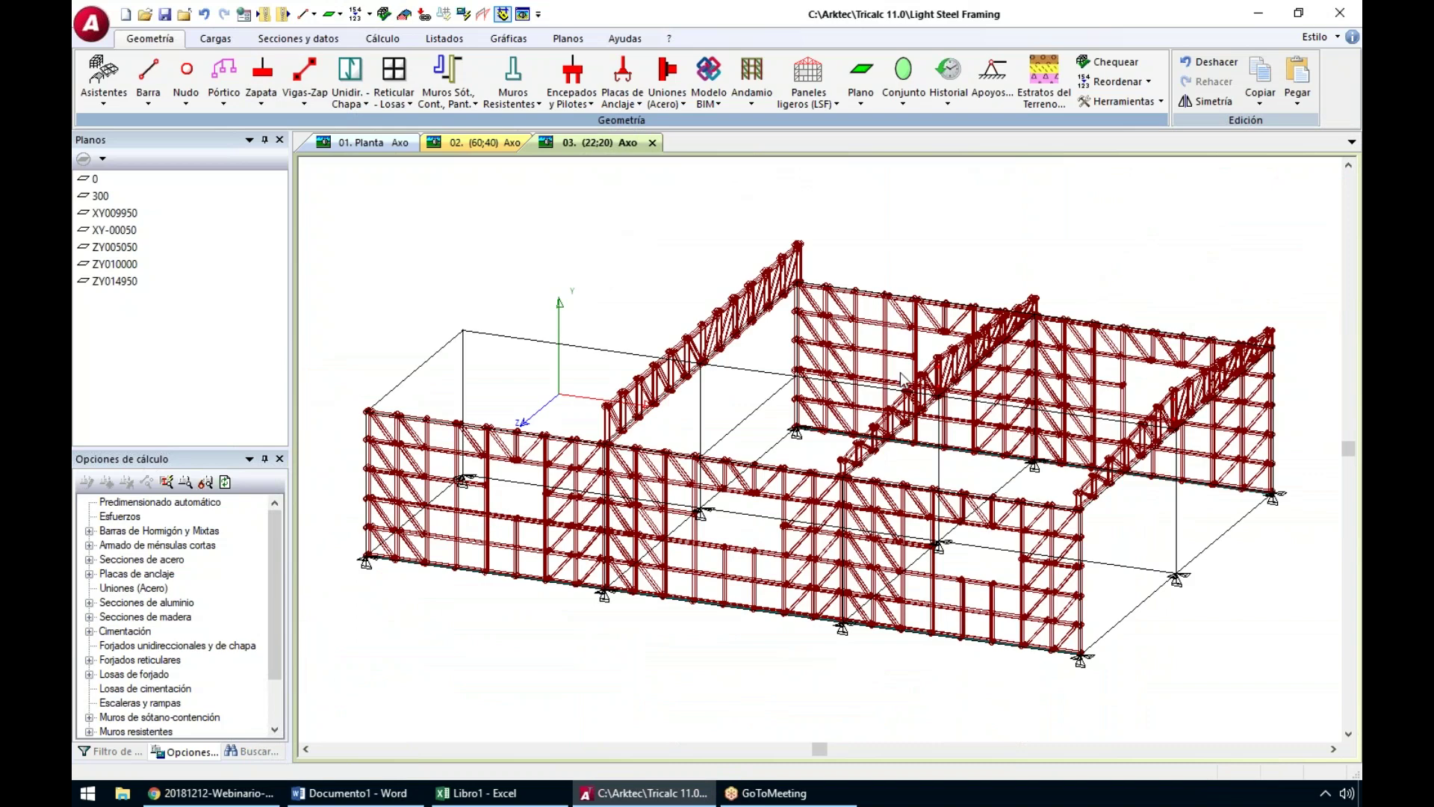
pyautogui.moveTo(1052, 429); pyautogui.dragTo(1020, 444, button='middle')
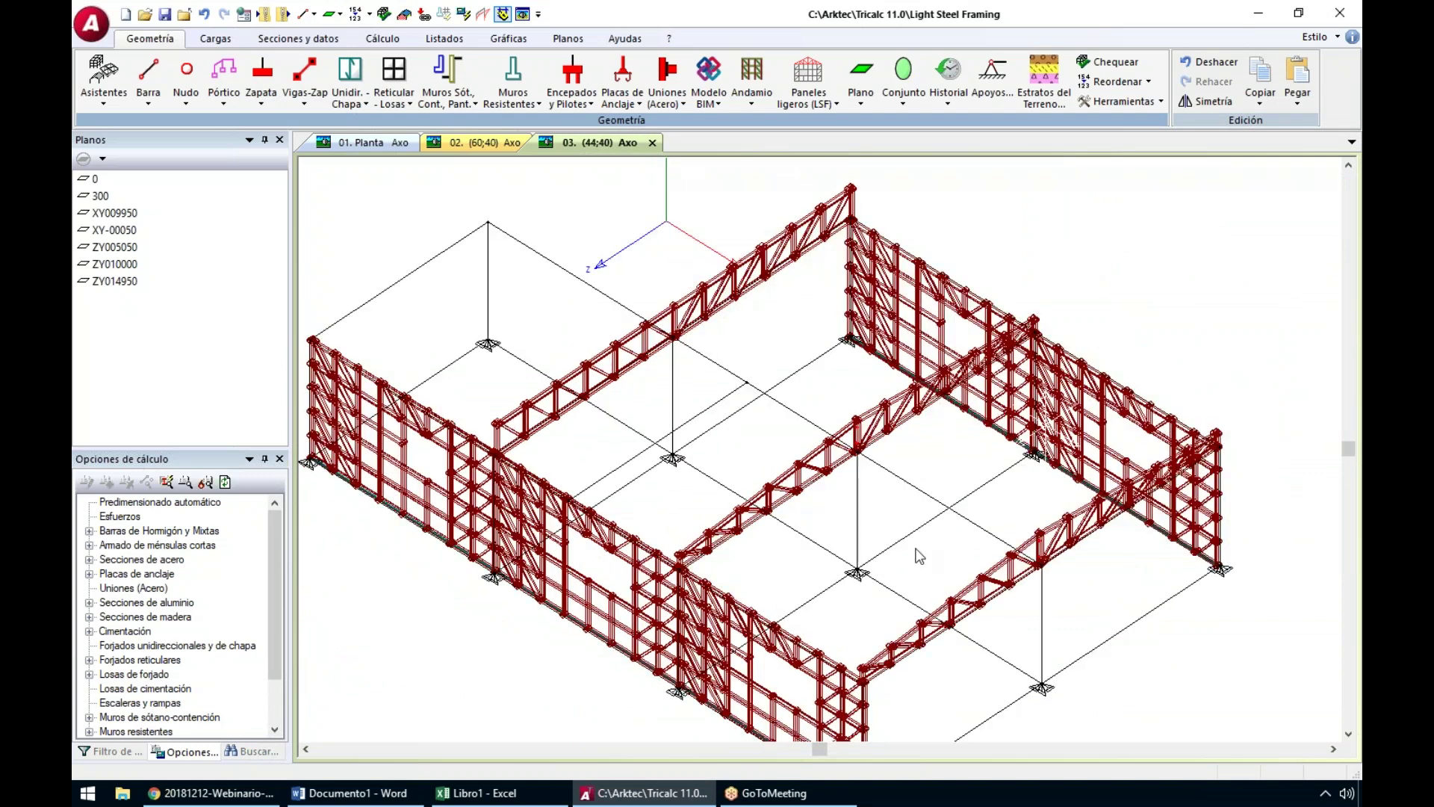
pyautogui.moveTo(863, 594); pyautogui.dragTo(843, 559, button='middle')
pyautogui.scroll(1, 844, 559)
pyautogui.click(820, 100)
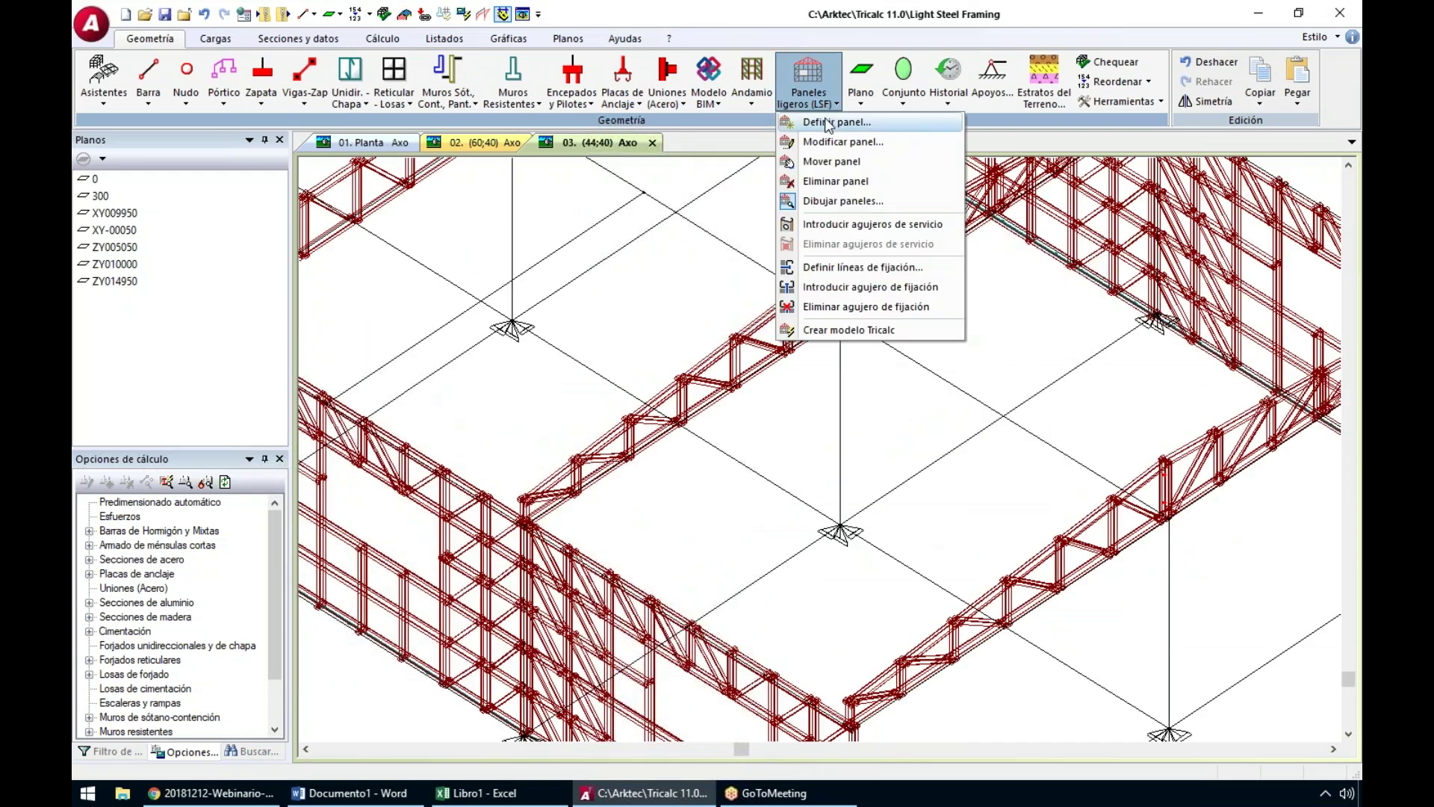
pyautogui.click(828, 123)
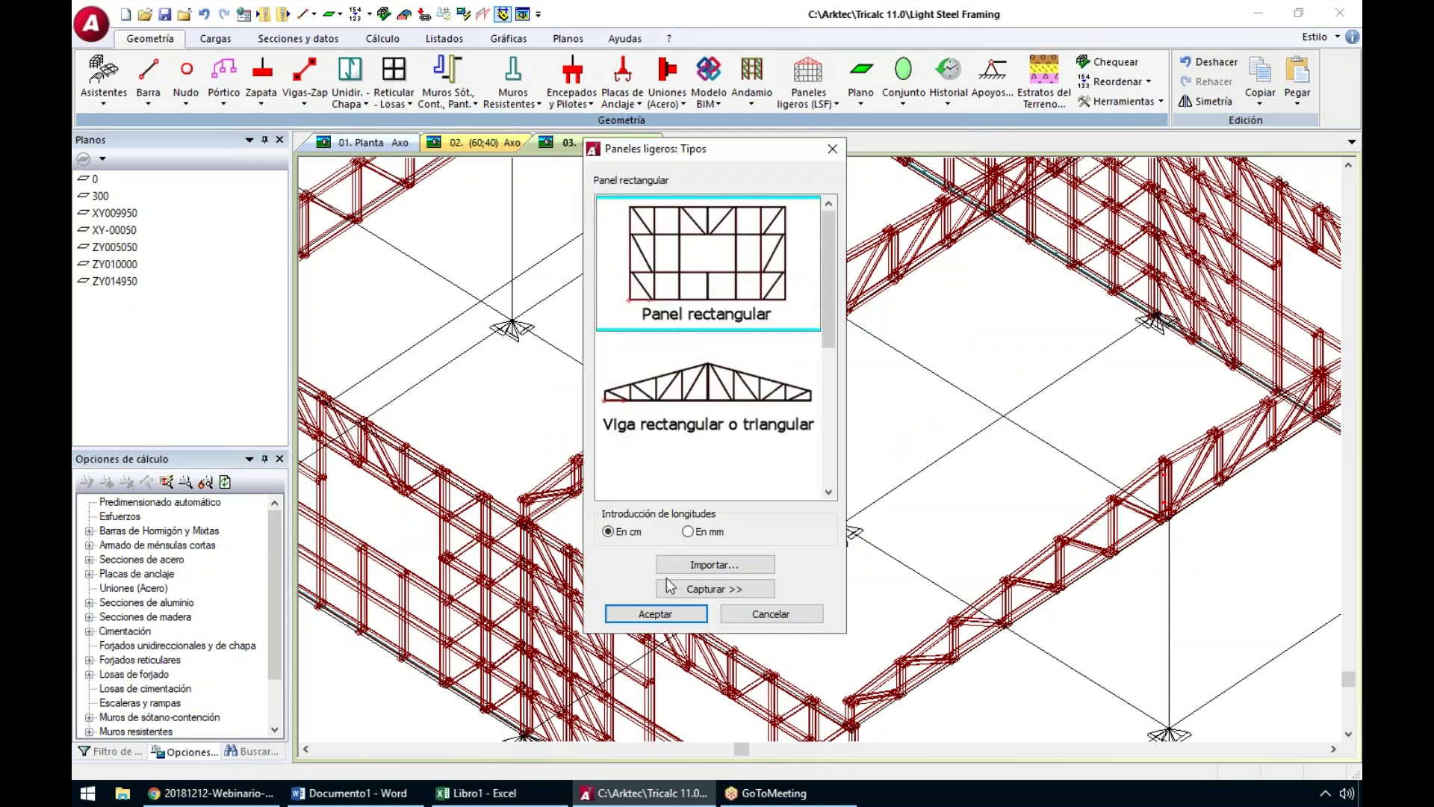
pyautogui.click(655, 614)
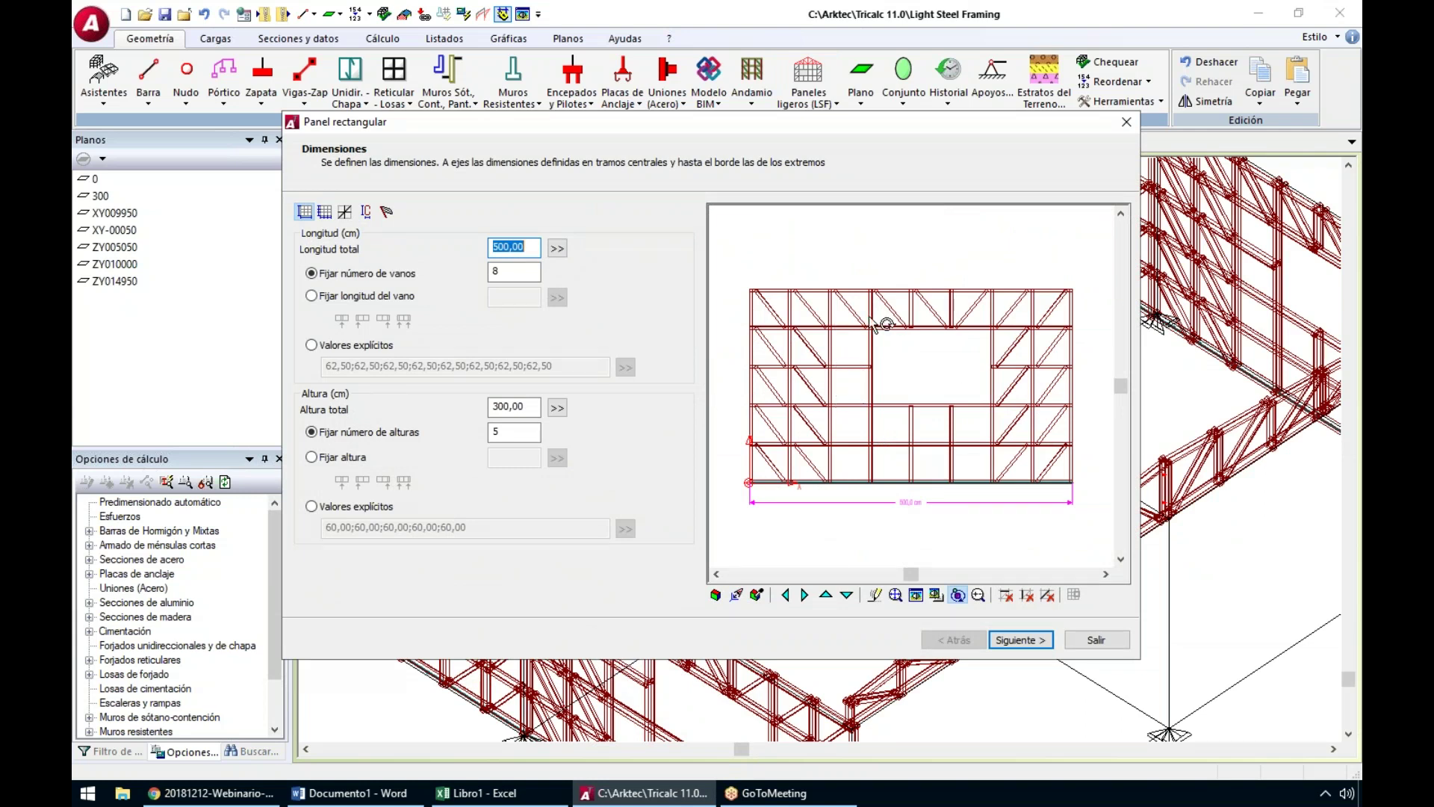
# Remove the diagonals from every bay of the rectangular panel
pyautogui.click(1030, 641)
pyautogui.click(1030, 641)
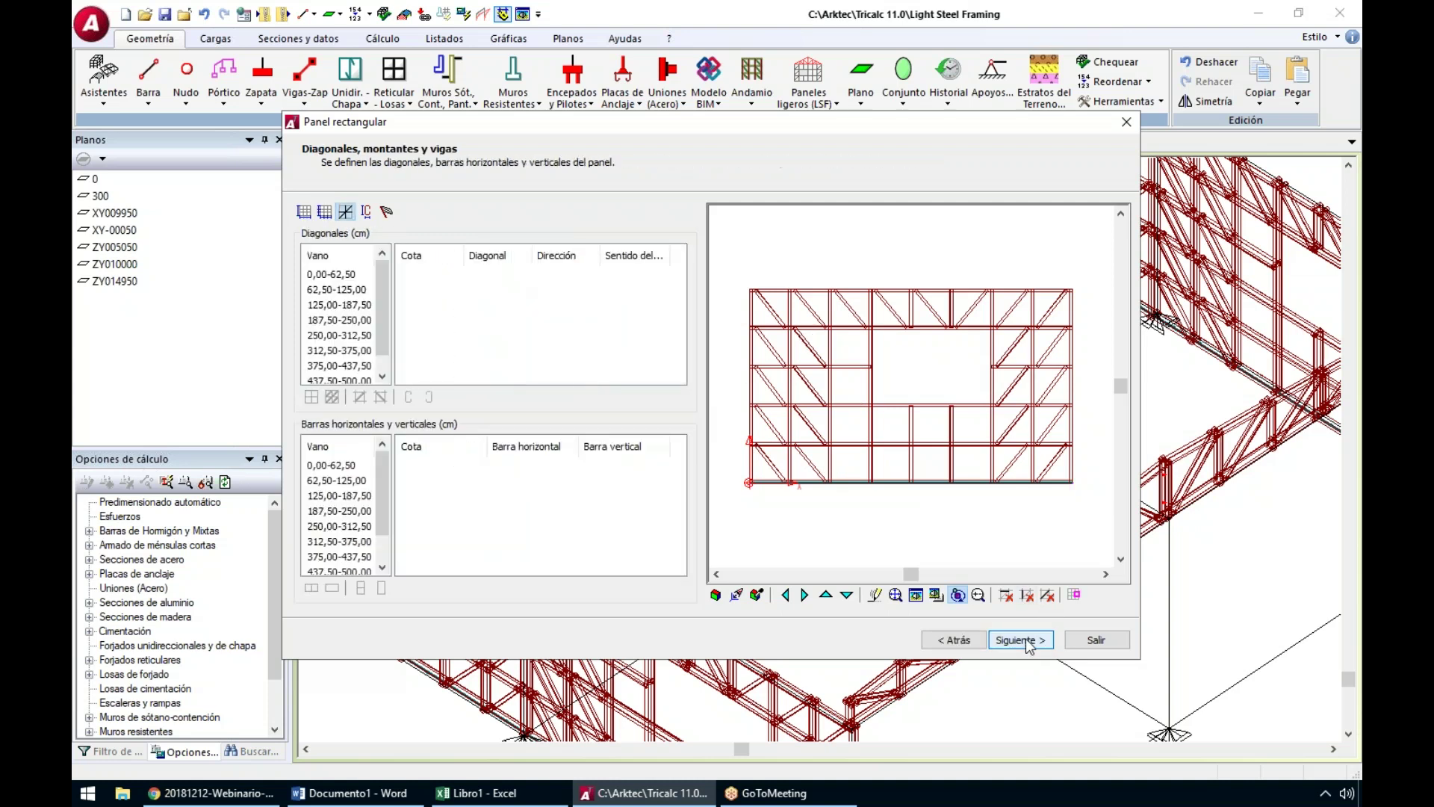
pyautogui.click(1026, 640)
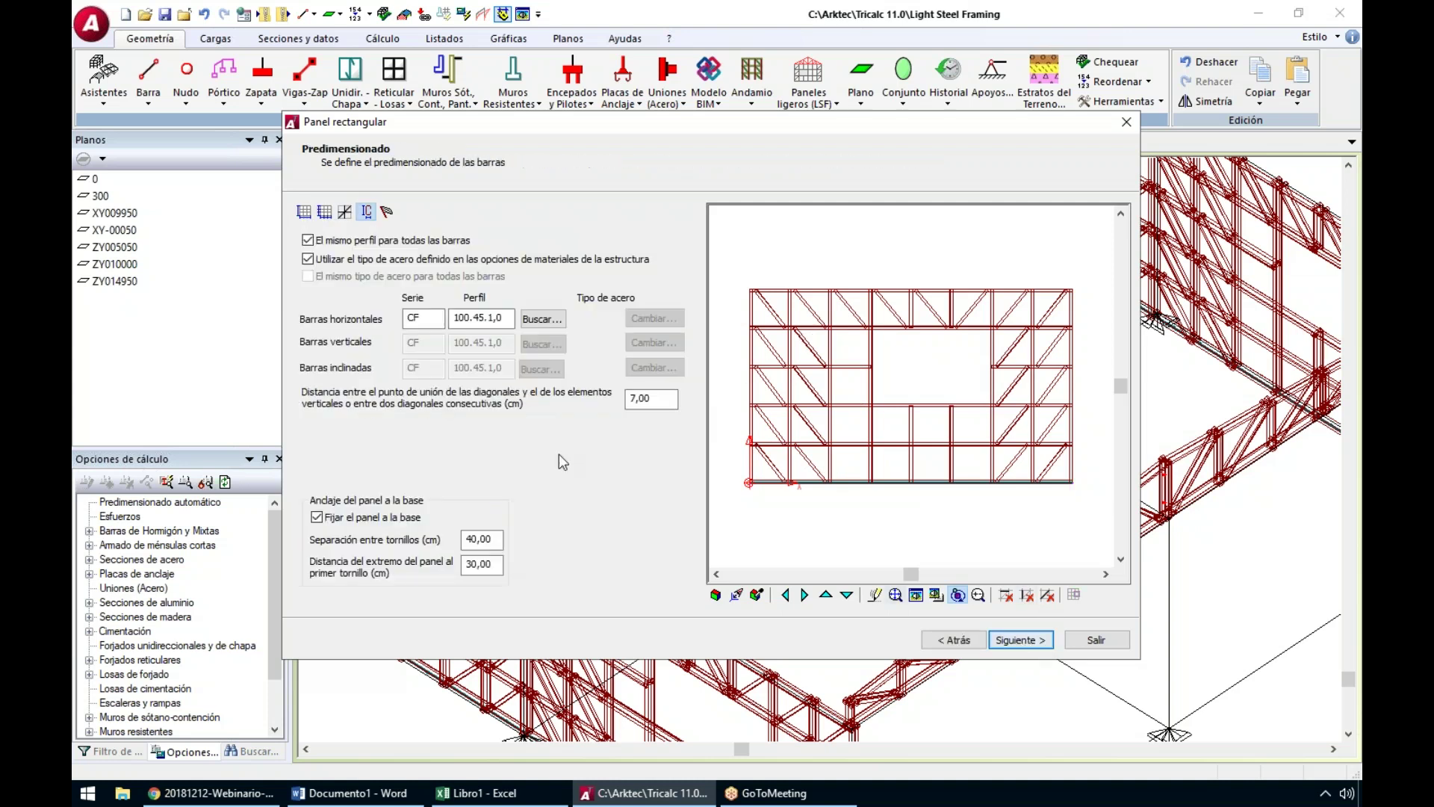
pyautogui.click(344, 212)
pyautogui.click(341, 278)
pyautogui.scroll(-1, 349, 354)
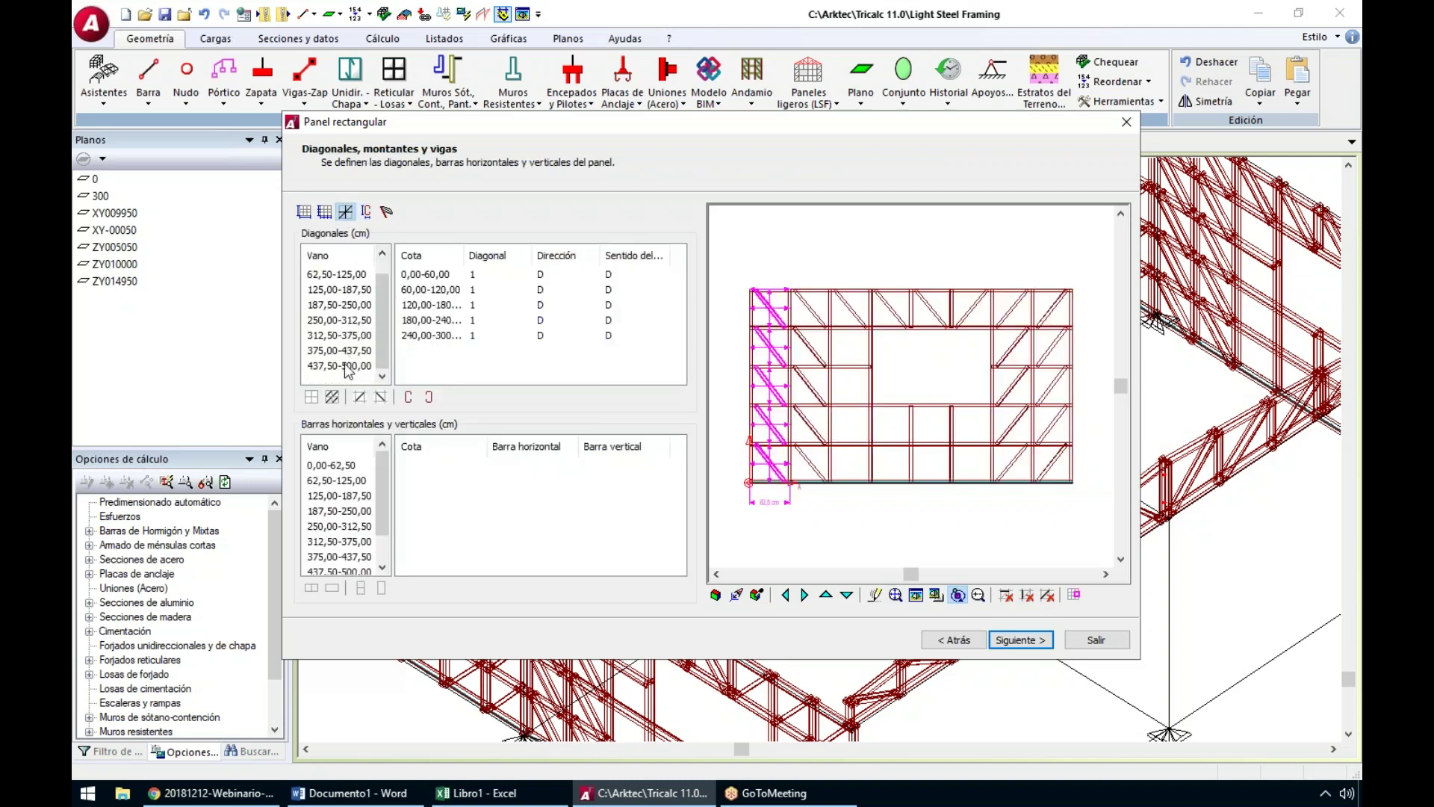
pyautogui.keyDown('shift'); pyautogui.click(348, 366); pyautogui.keyUp('shift')
pyautogui.click(312, 397)
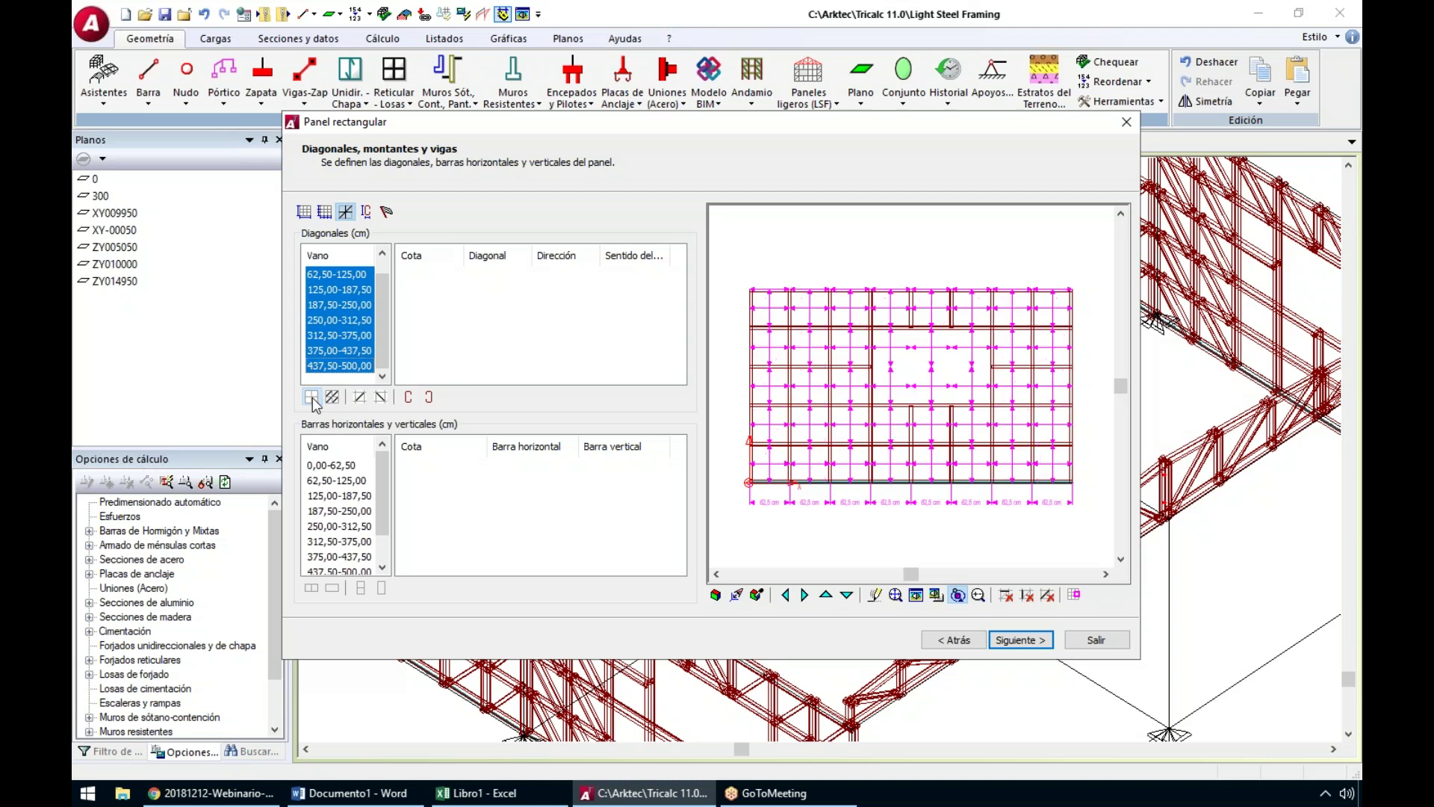
# Add the horizontal and vertical bars across all bays so the panel becomes a full grid
pyautogui.click(343, 466)
pyautogui.scroll(-1, 345, 495)
pyautogui.keyDown('shift'); pyautogui.click(345, 556); pyautogui.keyUp('shift')
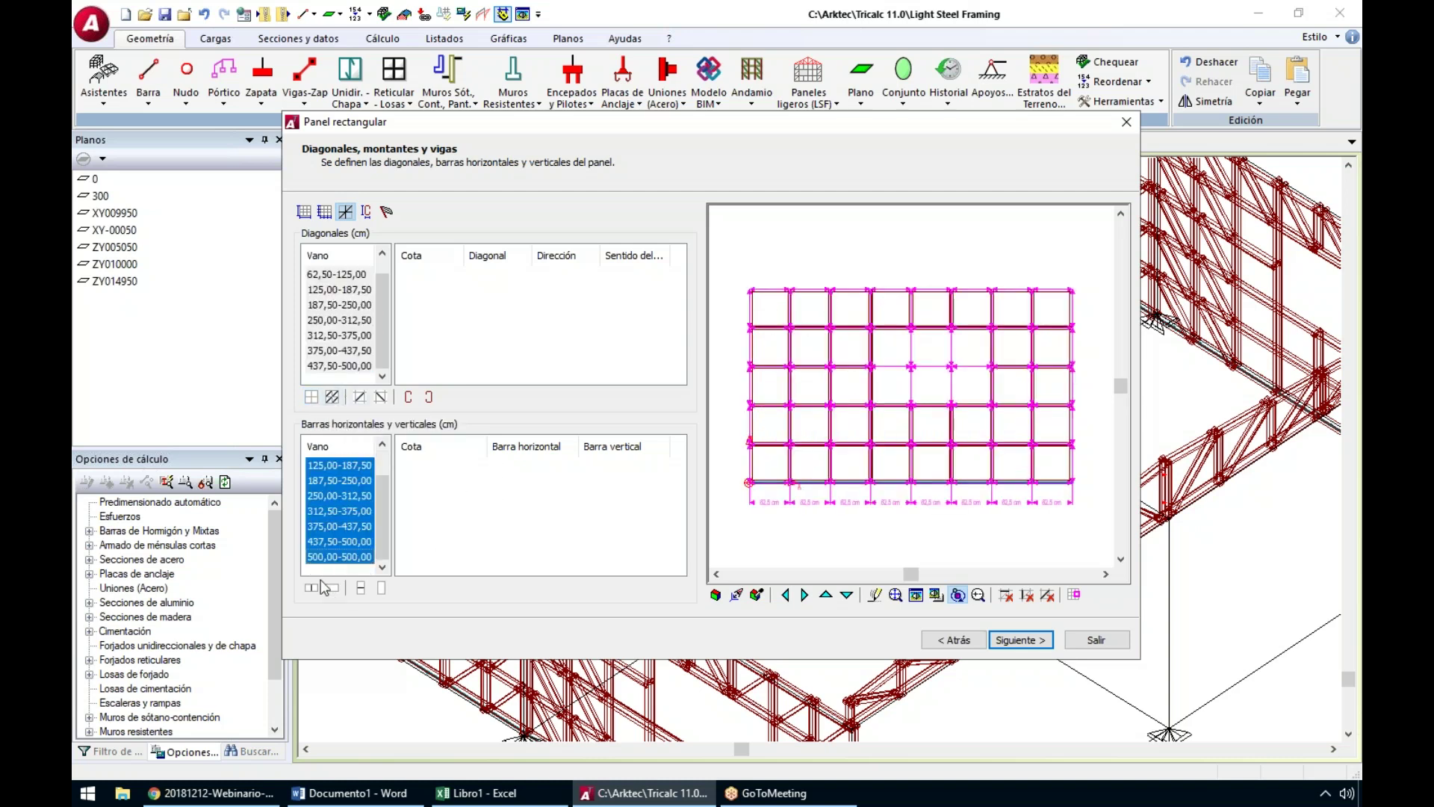
pyautogui.click(312, 587)
pyautogui.click(362, 587)
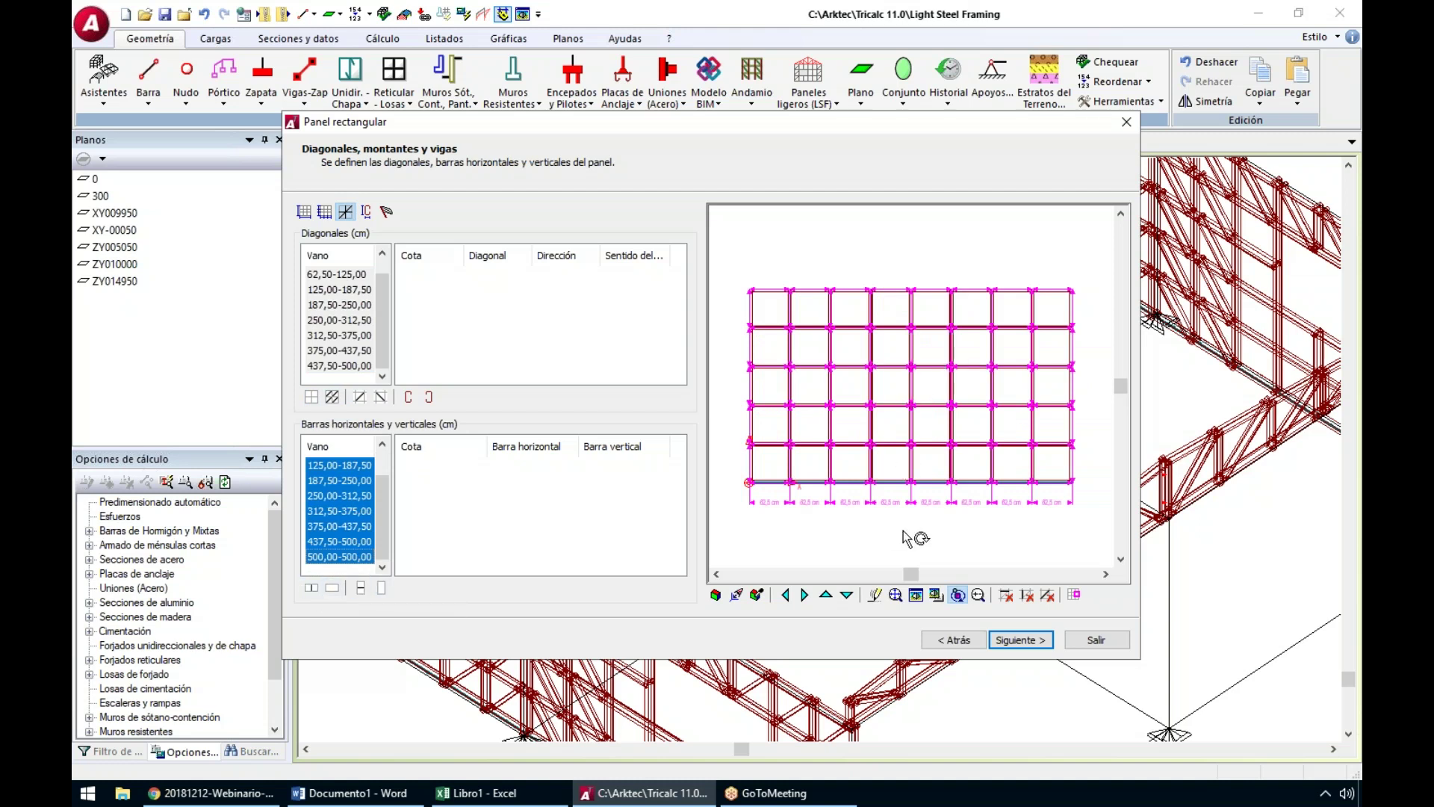
# Set the panel's total length to 505 cm by picking the near upper corners of two neighbouring raised beams in the model
pyautogui.click(953, 640)
pyautogui.click(953, 640)
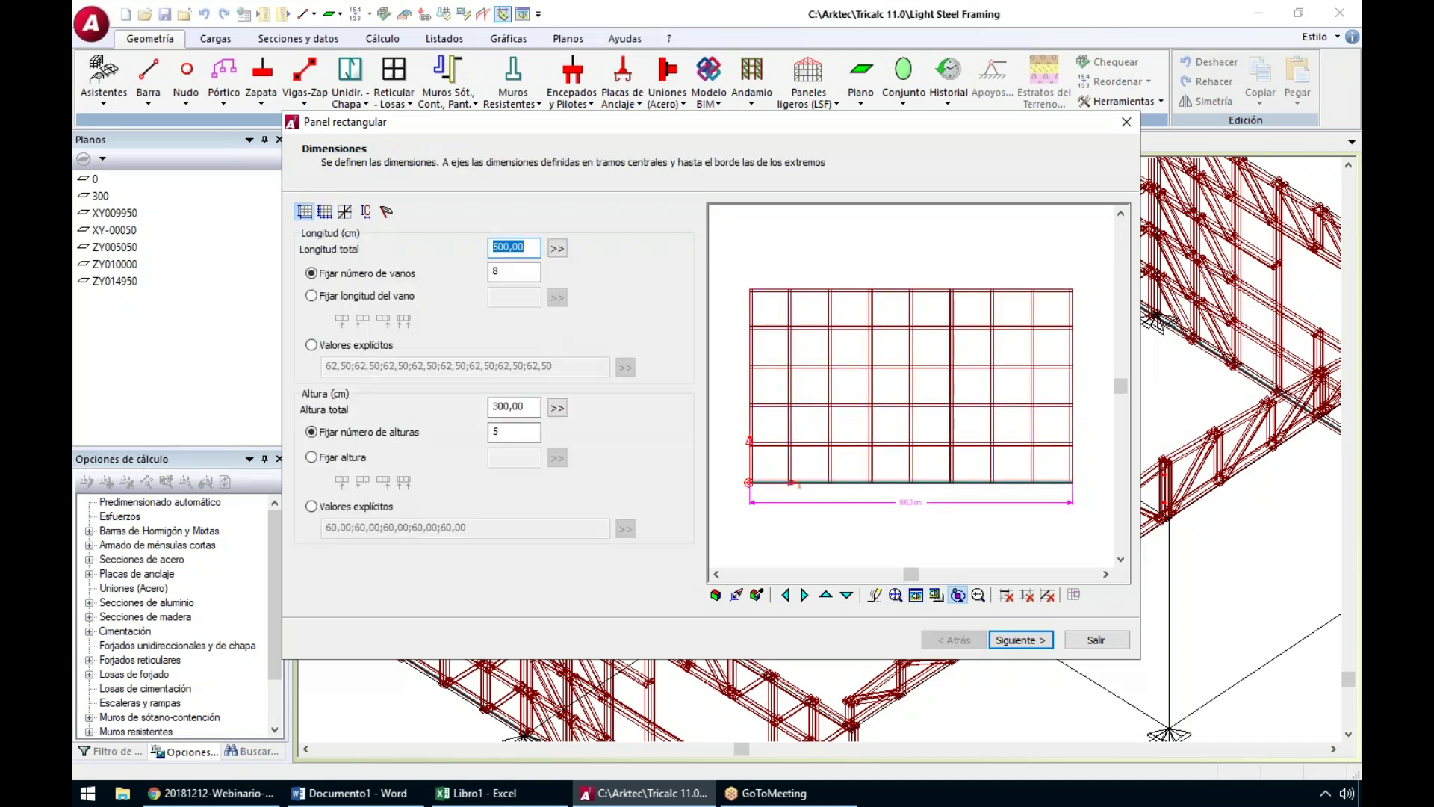
pyautogui.click(557, 250)
pyautogui.scroll(10, 547, 464)
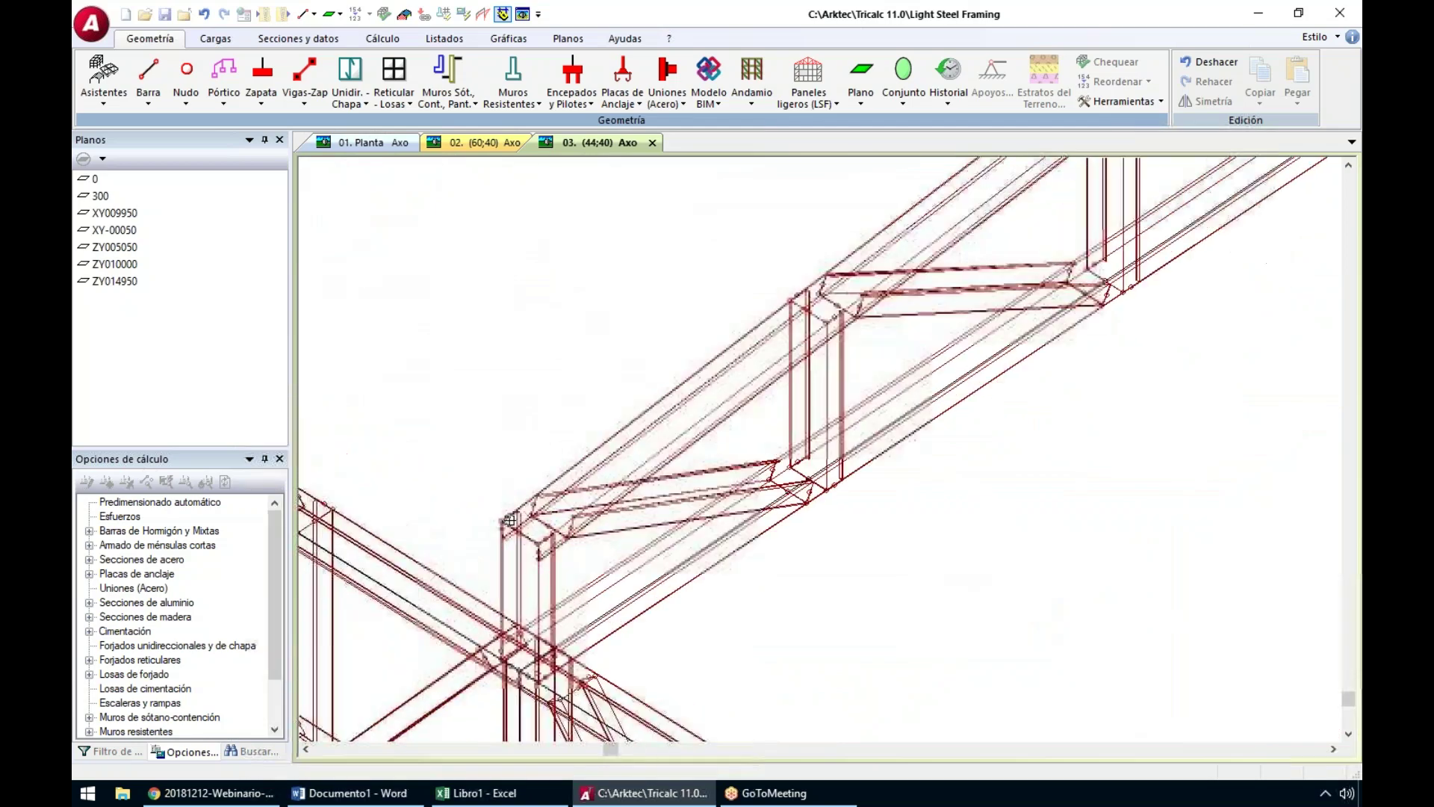
pyautogui.scroll(-8, 681, 416)
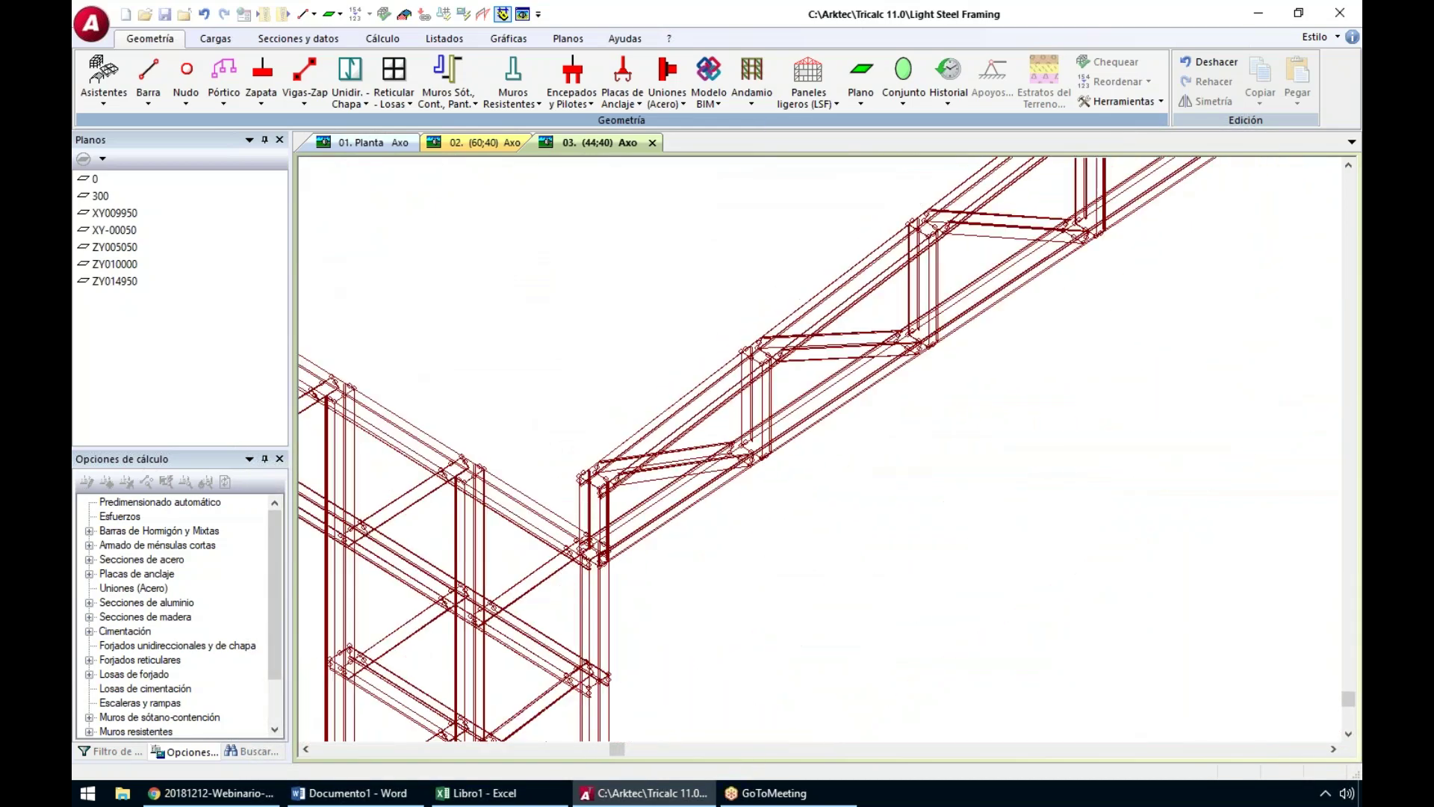
pyautogui.scroll(-5, 938, 416)
pyautogui.scroll(12, 989, 593)
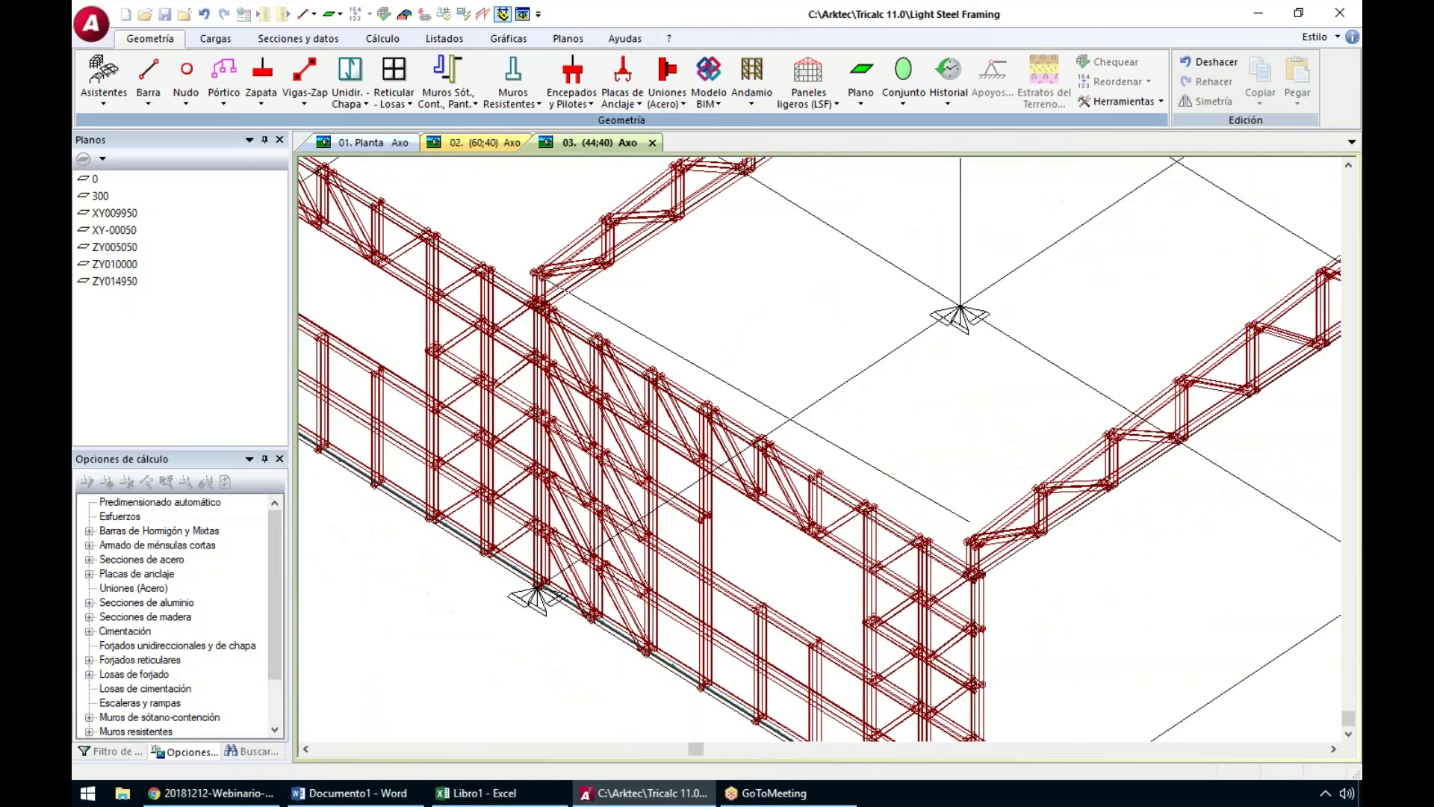
pyautogui.scroll(-5, 988, 593)
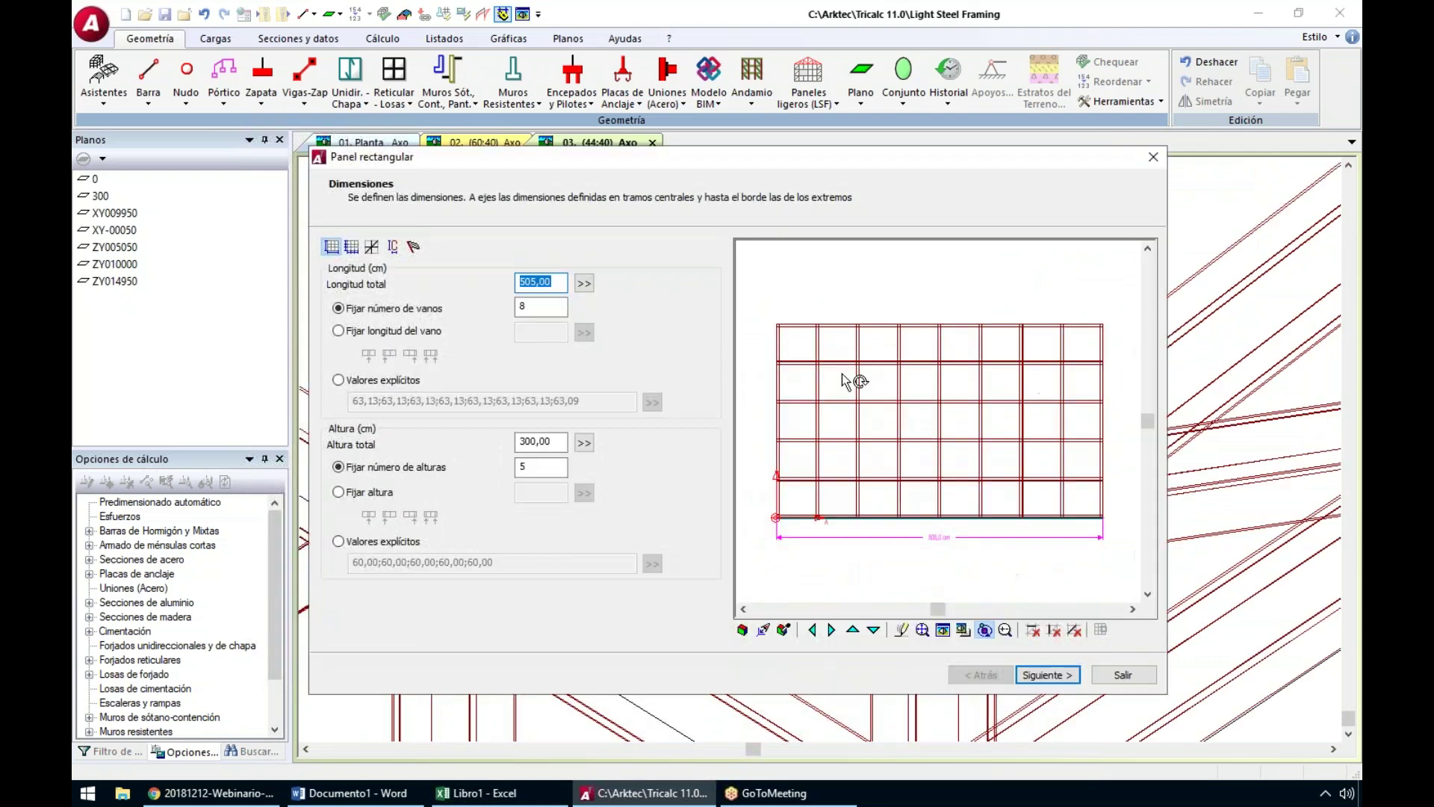
# Set the panel's total height to 502 cm by picking the raised beam's near upper corner and its ridge point
pyautogui.click(553, 281)
pyautogui.click(560, 440)
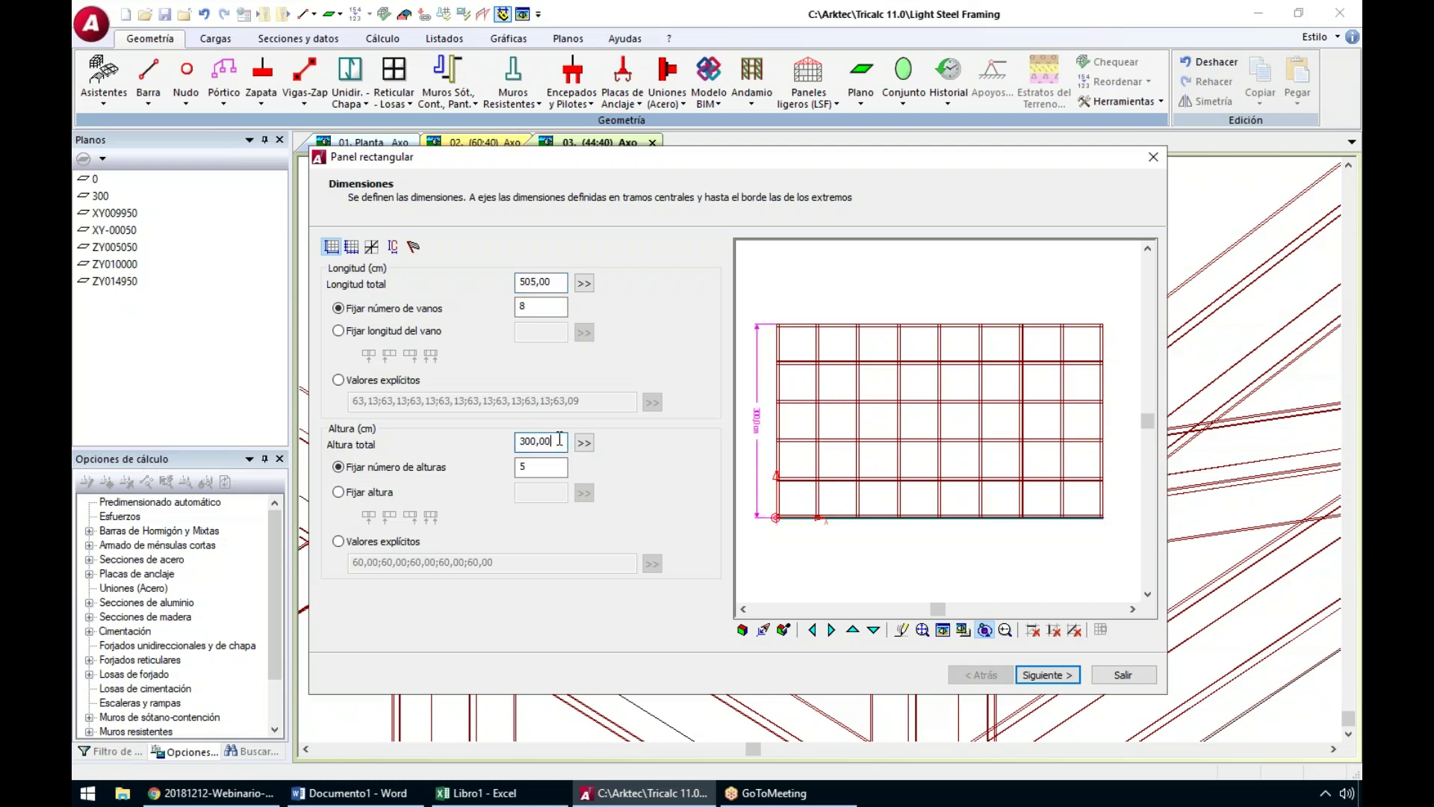
pyautogui.click(584, 446)
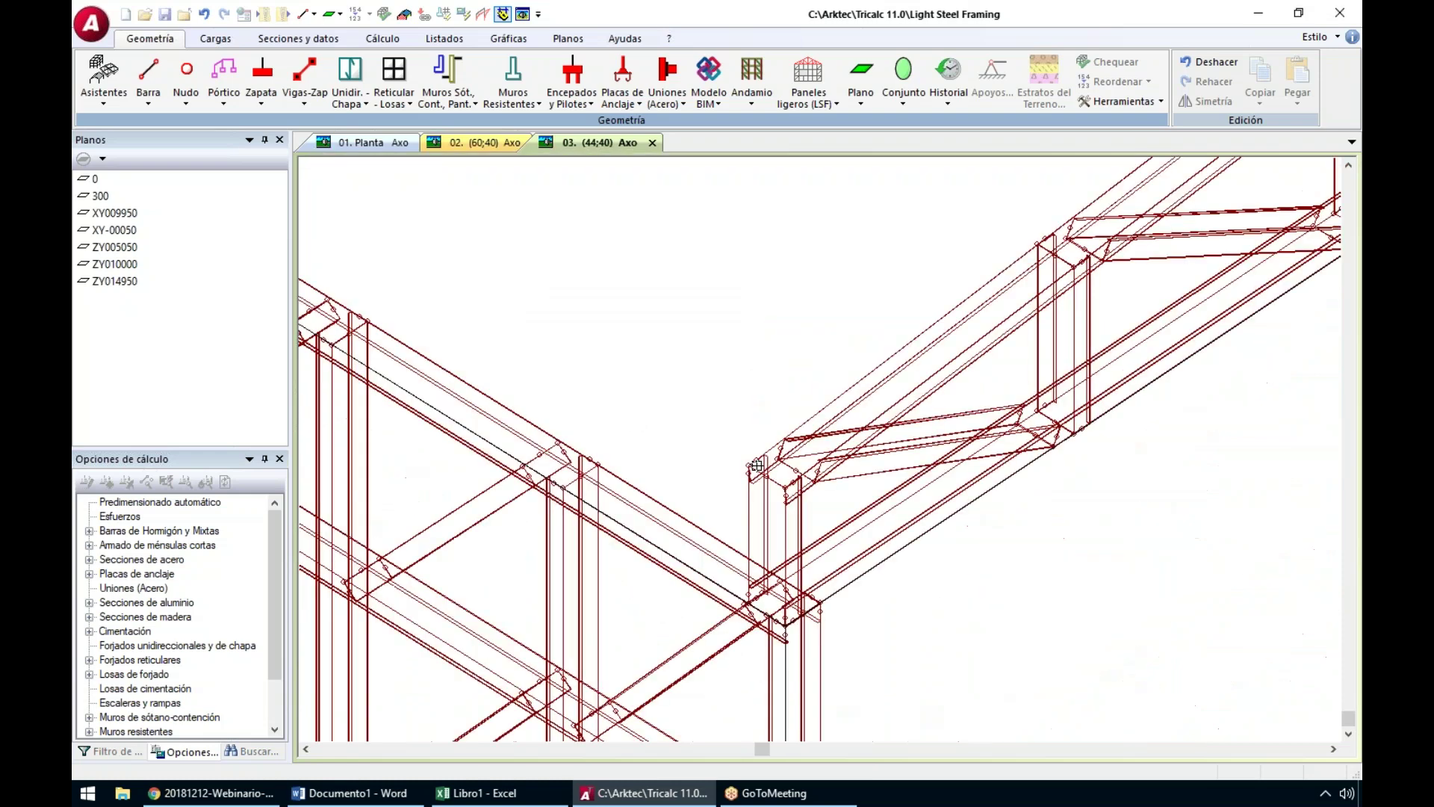
pyautogui.scroll(2, 746, 452)
pyautogui.click(755, 504)
pyautogui.scroll(-3, 779, 449)
pyautogui.scroll(-3, 911, 267)
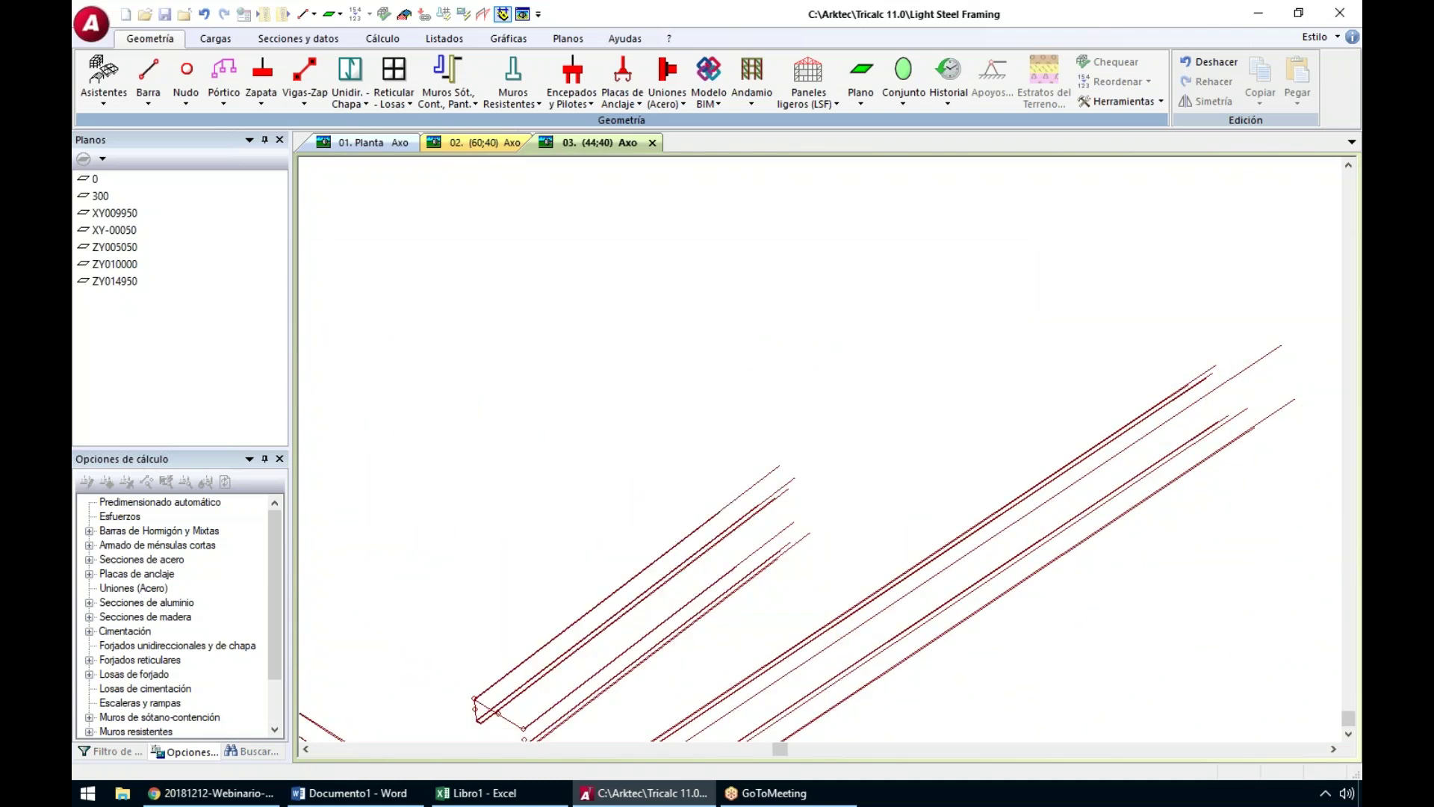
pyautogui.scroll(3, 739, 439)
pyautogui.scroll(-3, 971, 344)
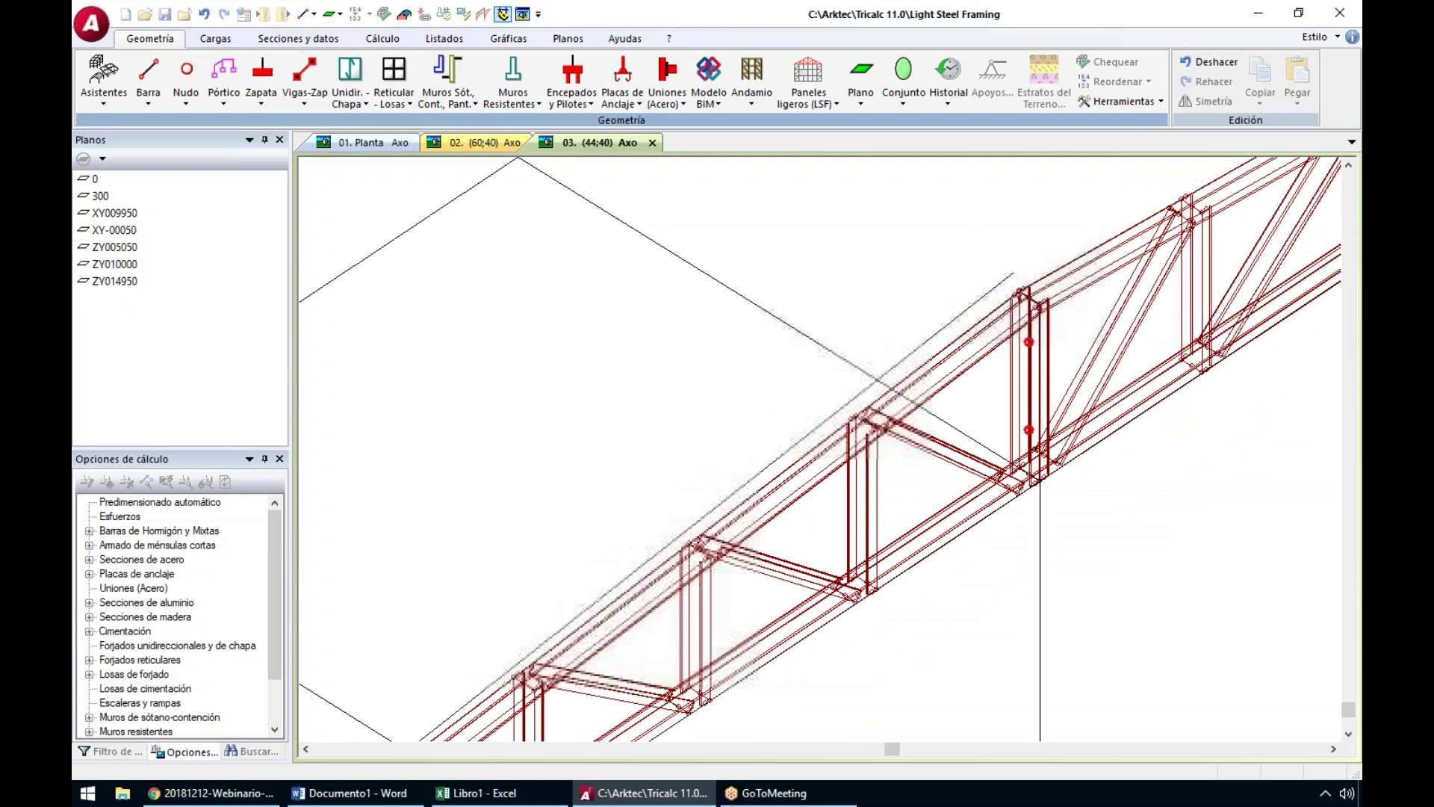
pyautogui.scroll(4, 971, 343)
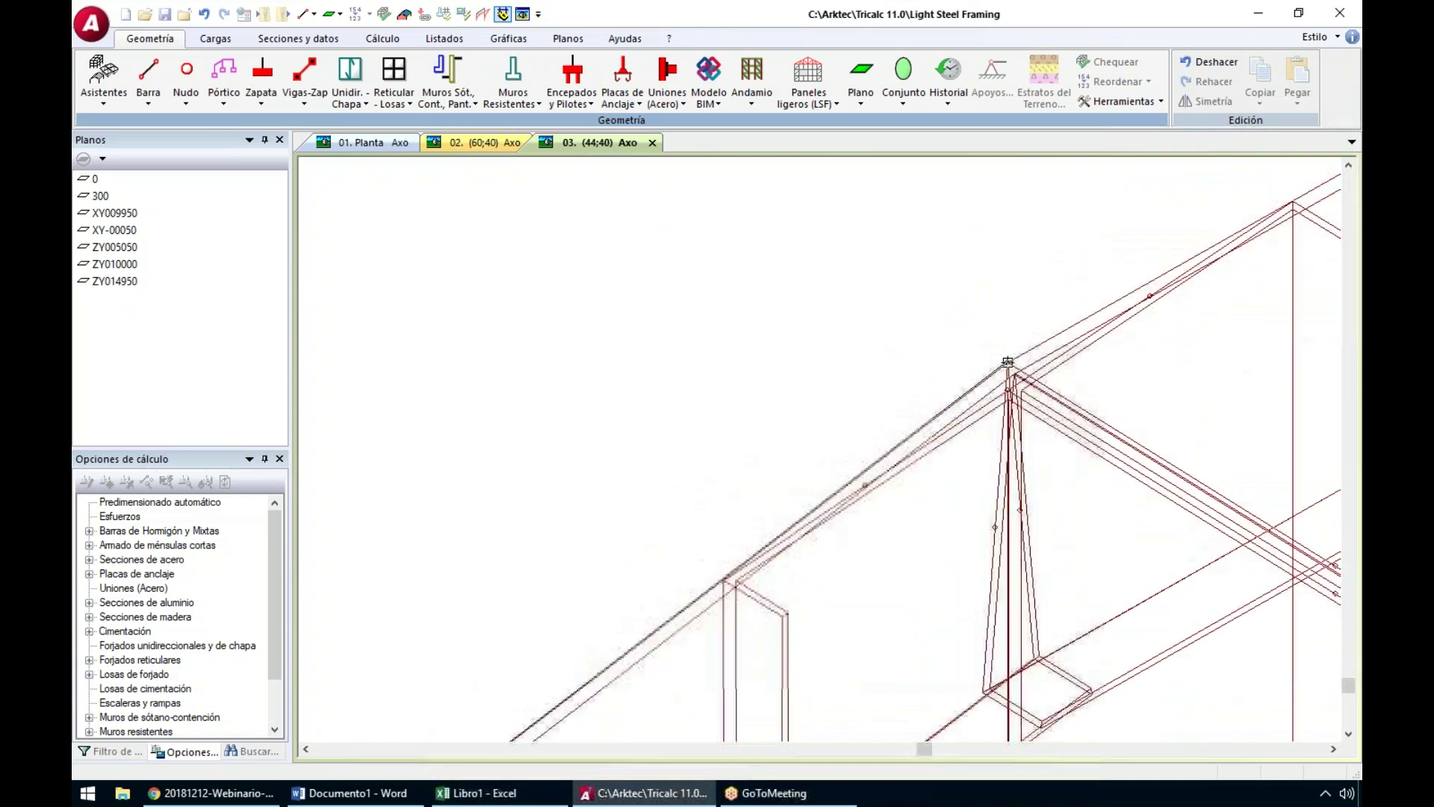
pyautogui.click(1003, 357)
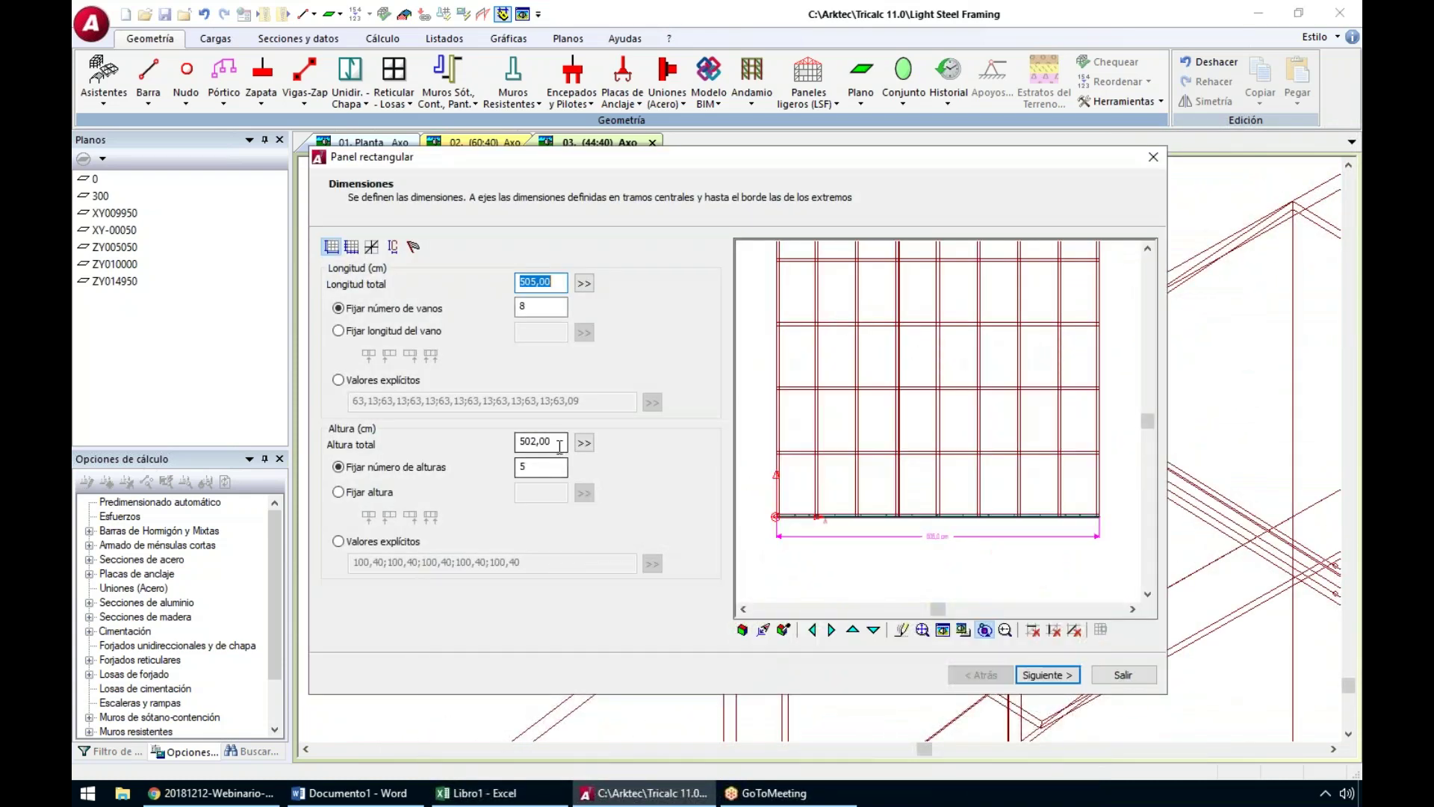
# Set the panel's number of heights to 8
pyautogui.click(562, 441)
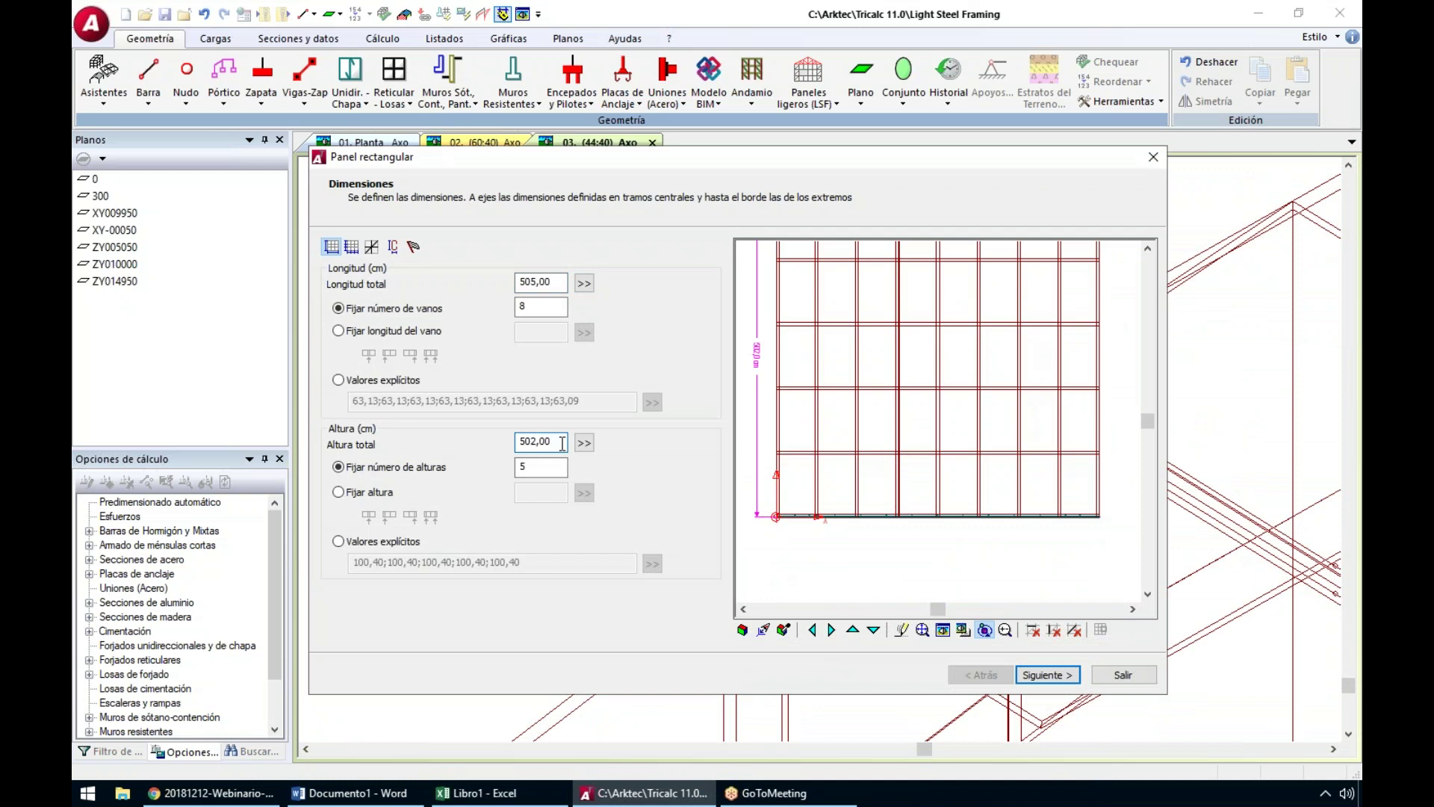
pyautogui.click(539, 467)
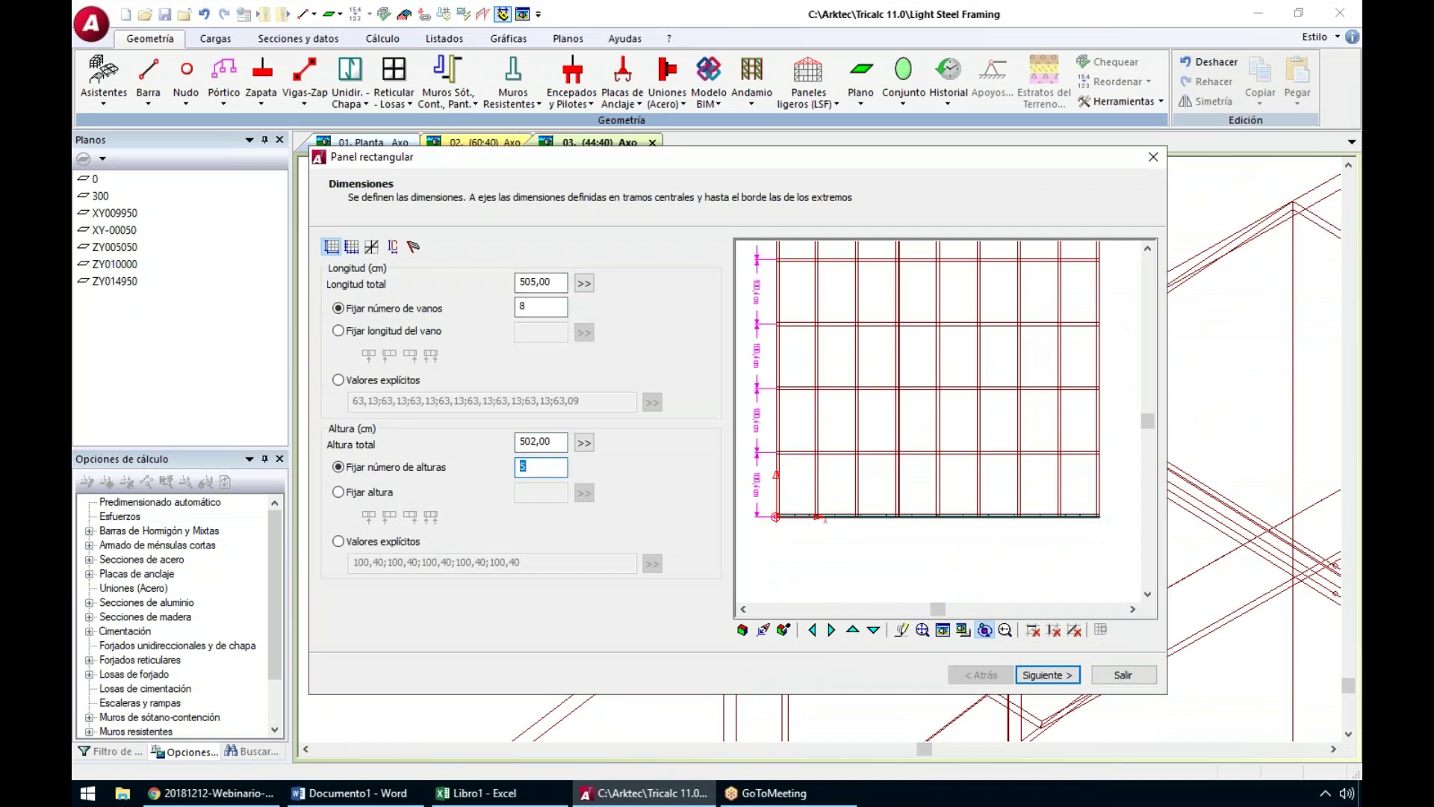
pyautogui.write('8')
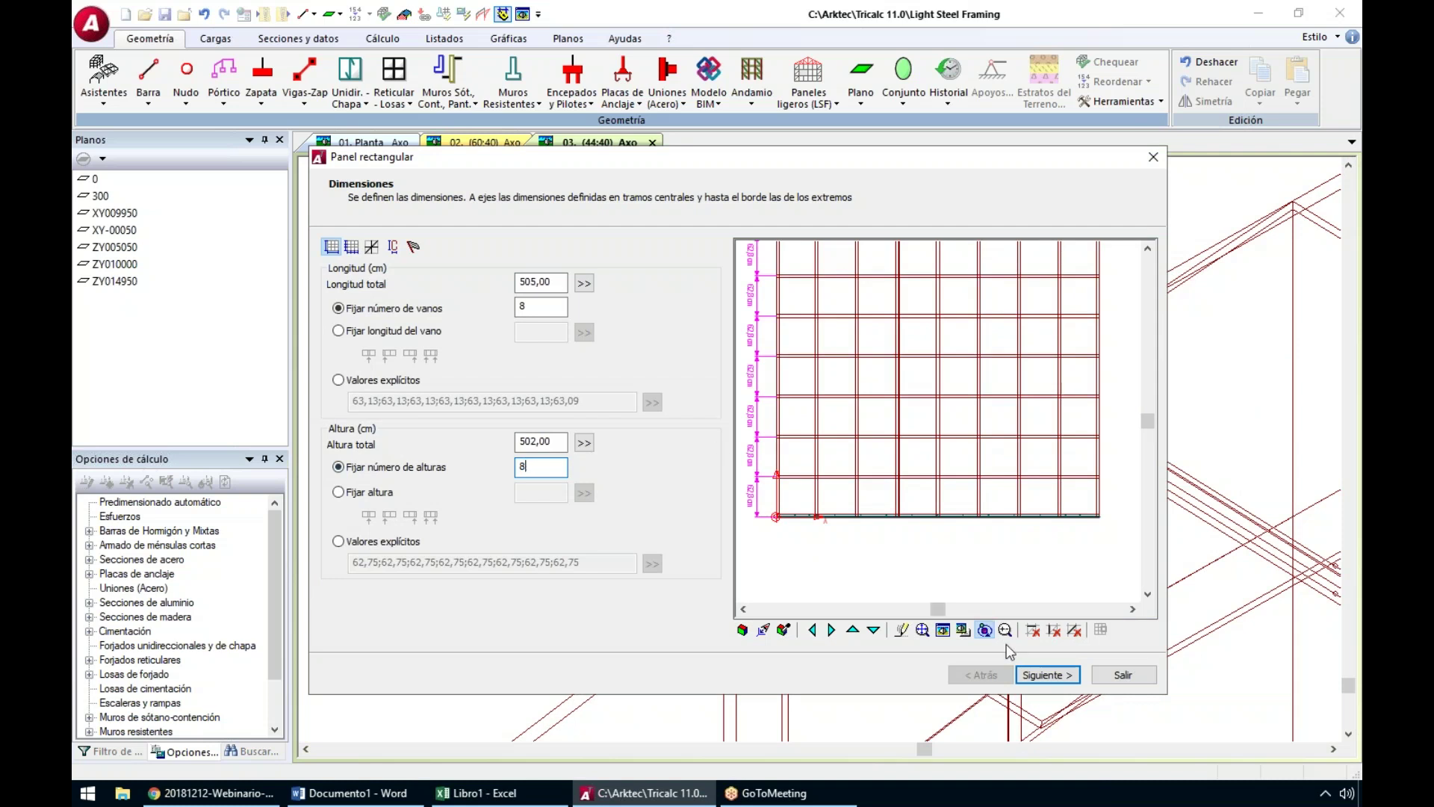
# In the panel's additional options, move the insertion point to the opposite lower corner of the bottom profile's starting end
pyautogui.click(1040, 676)
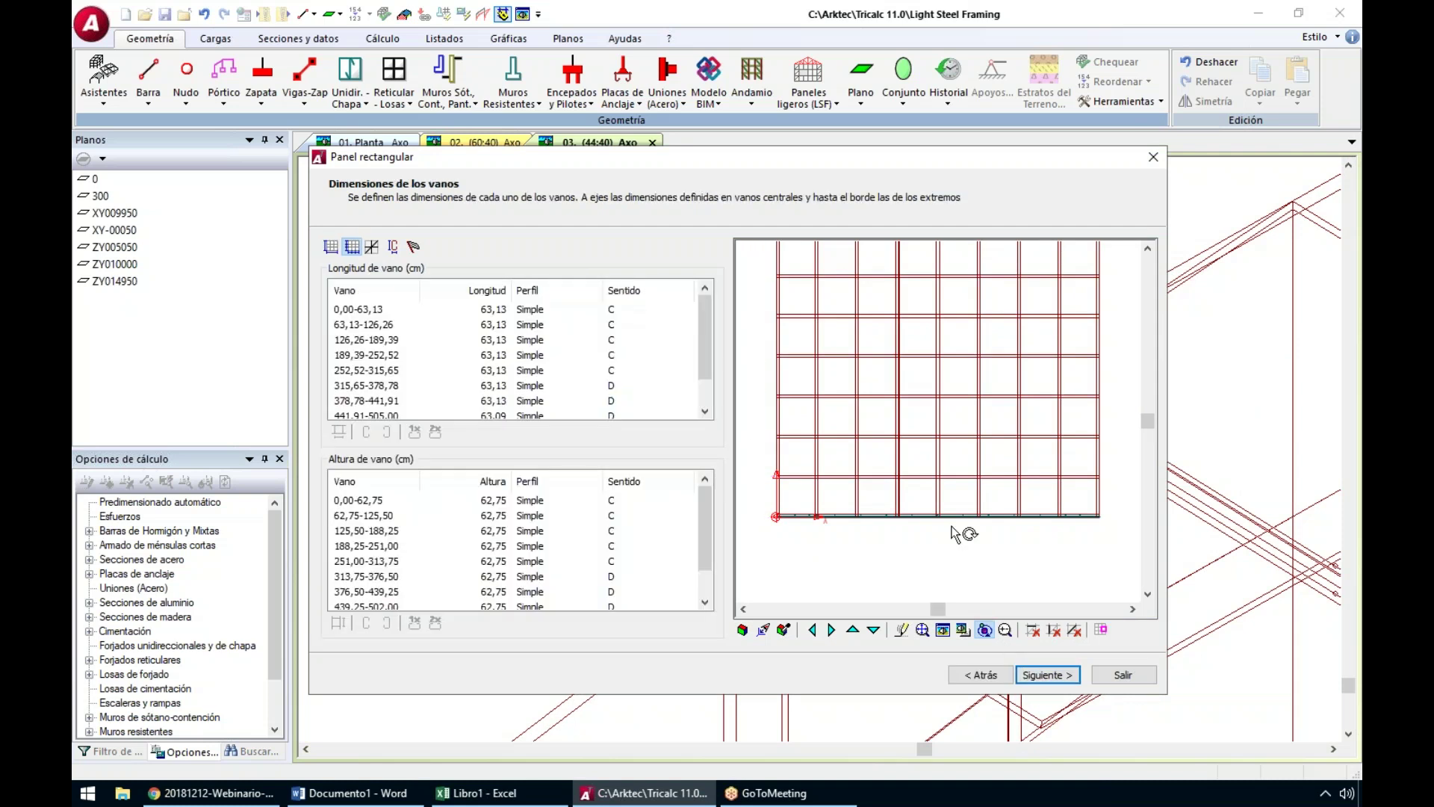
pyautogui.click(1044, 676)
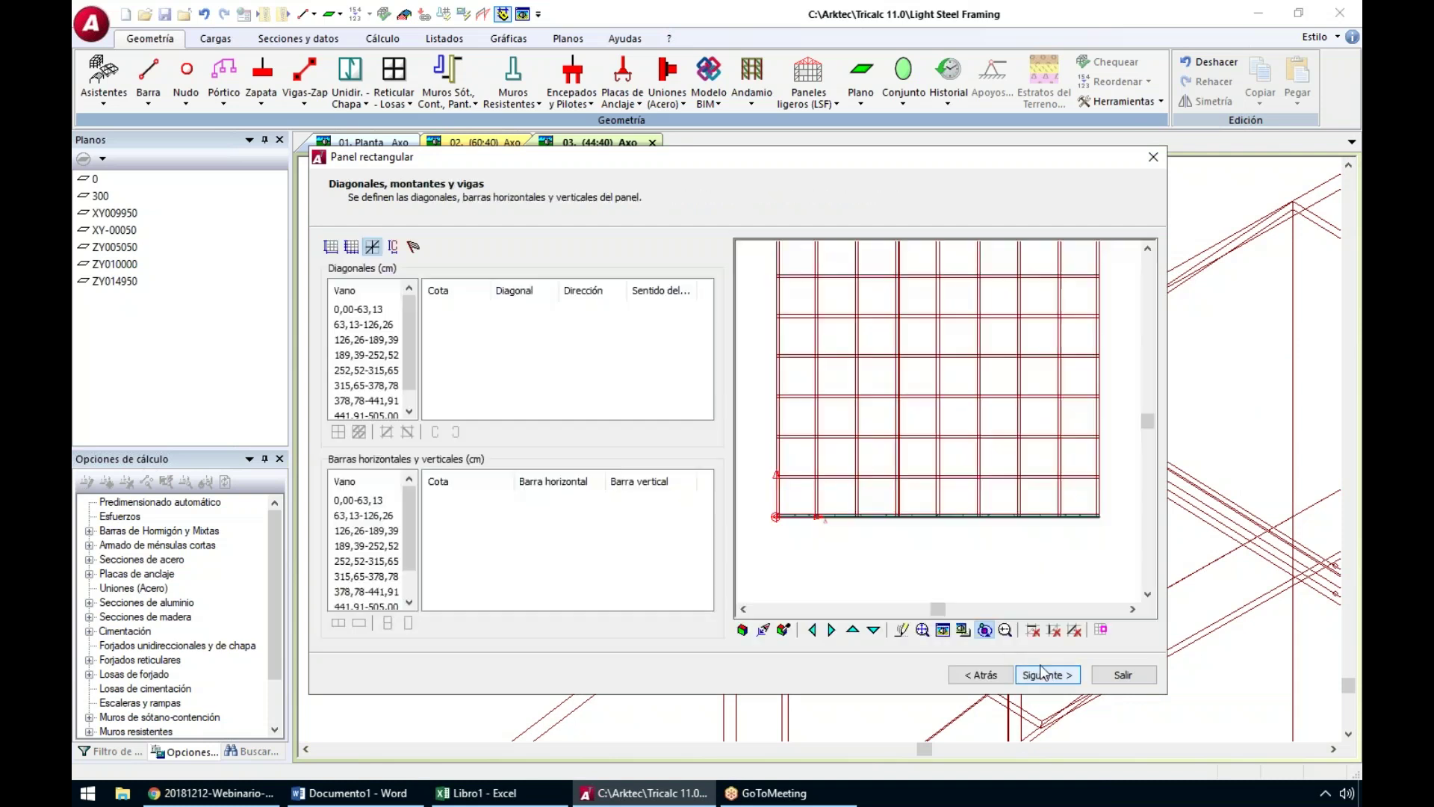
pyautogui.click(1049, 675)
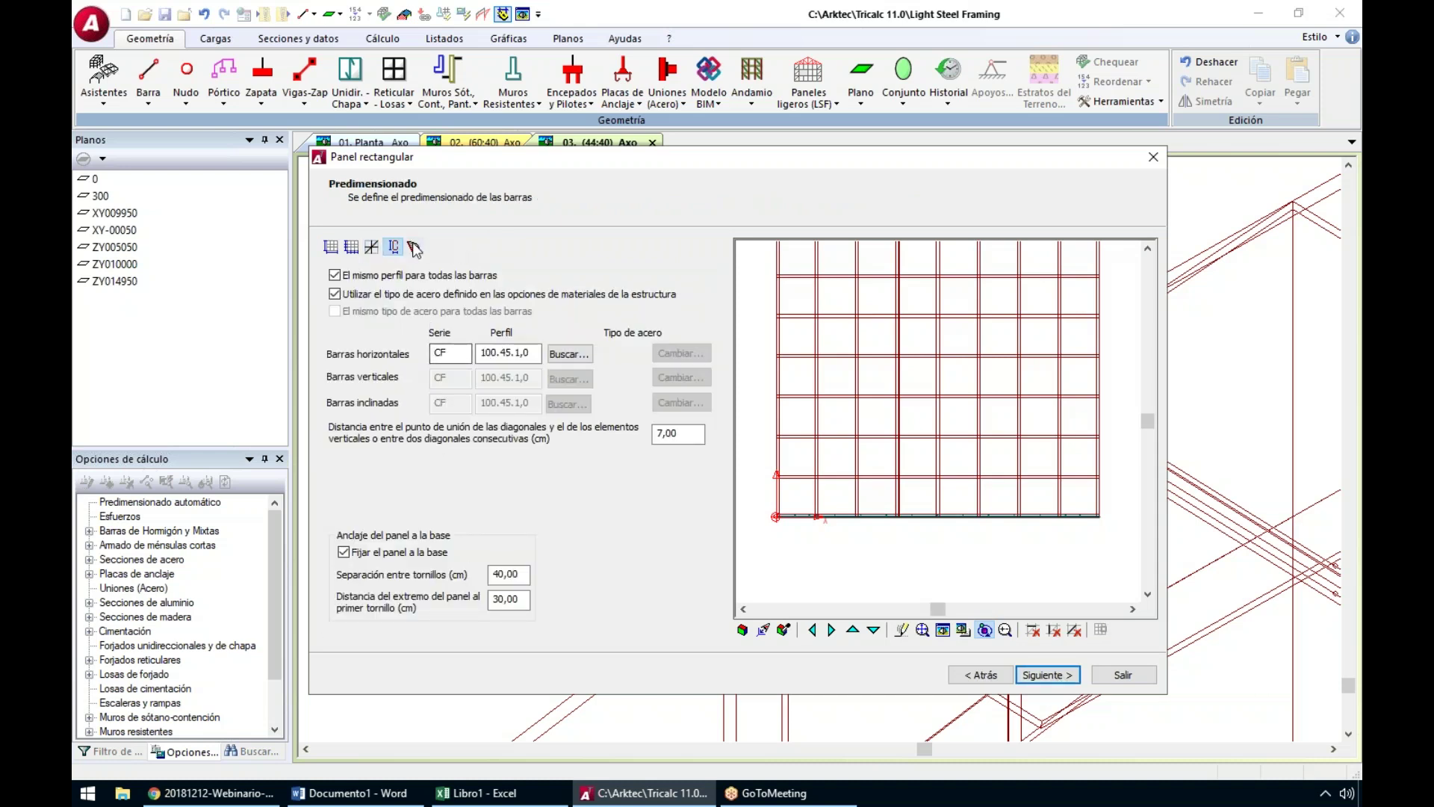
pyautogui.click(413, 246)
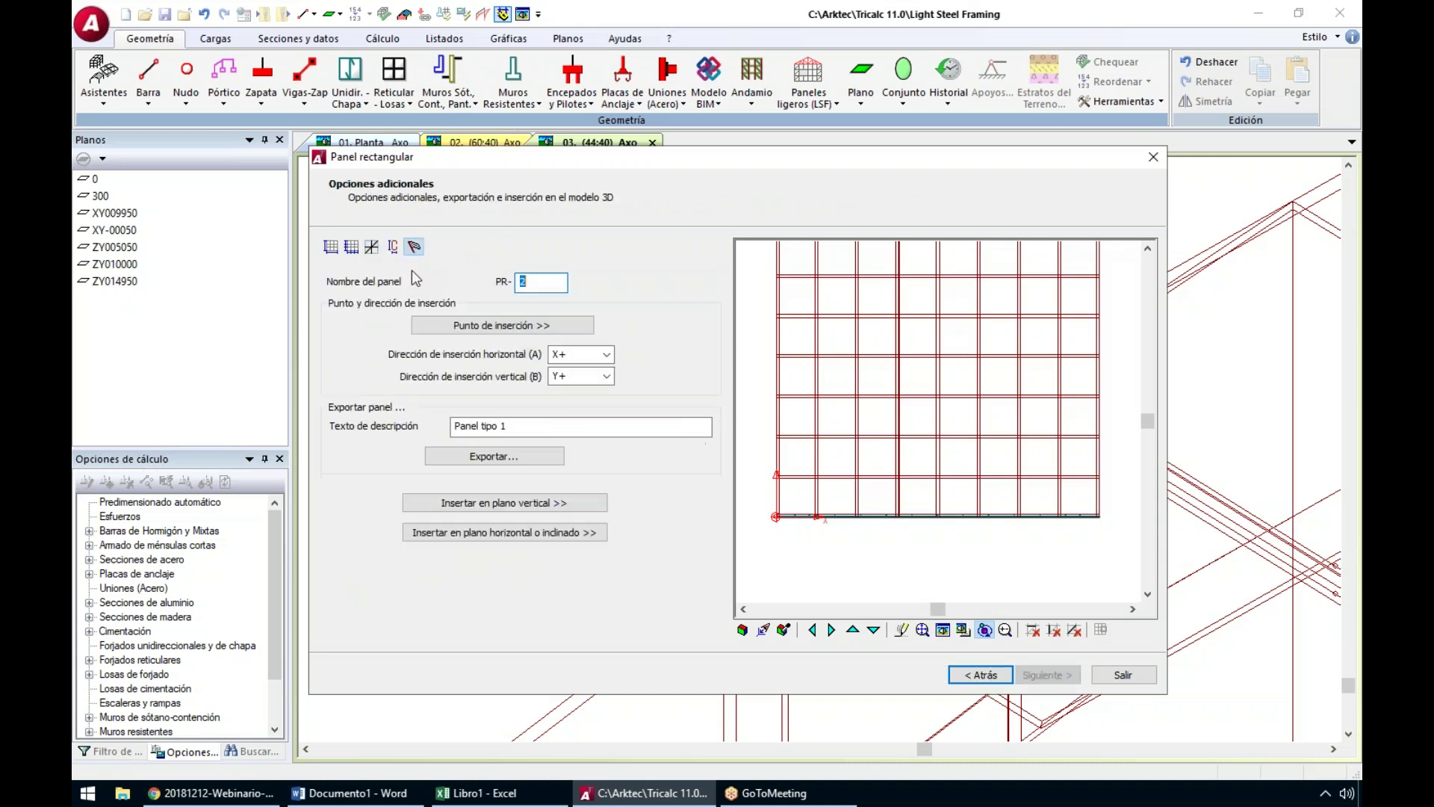
pyautogui.click(500, 503)
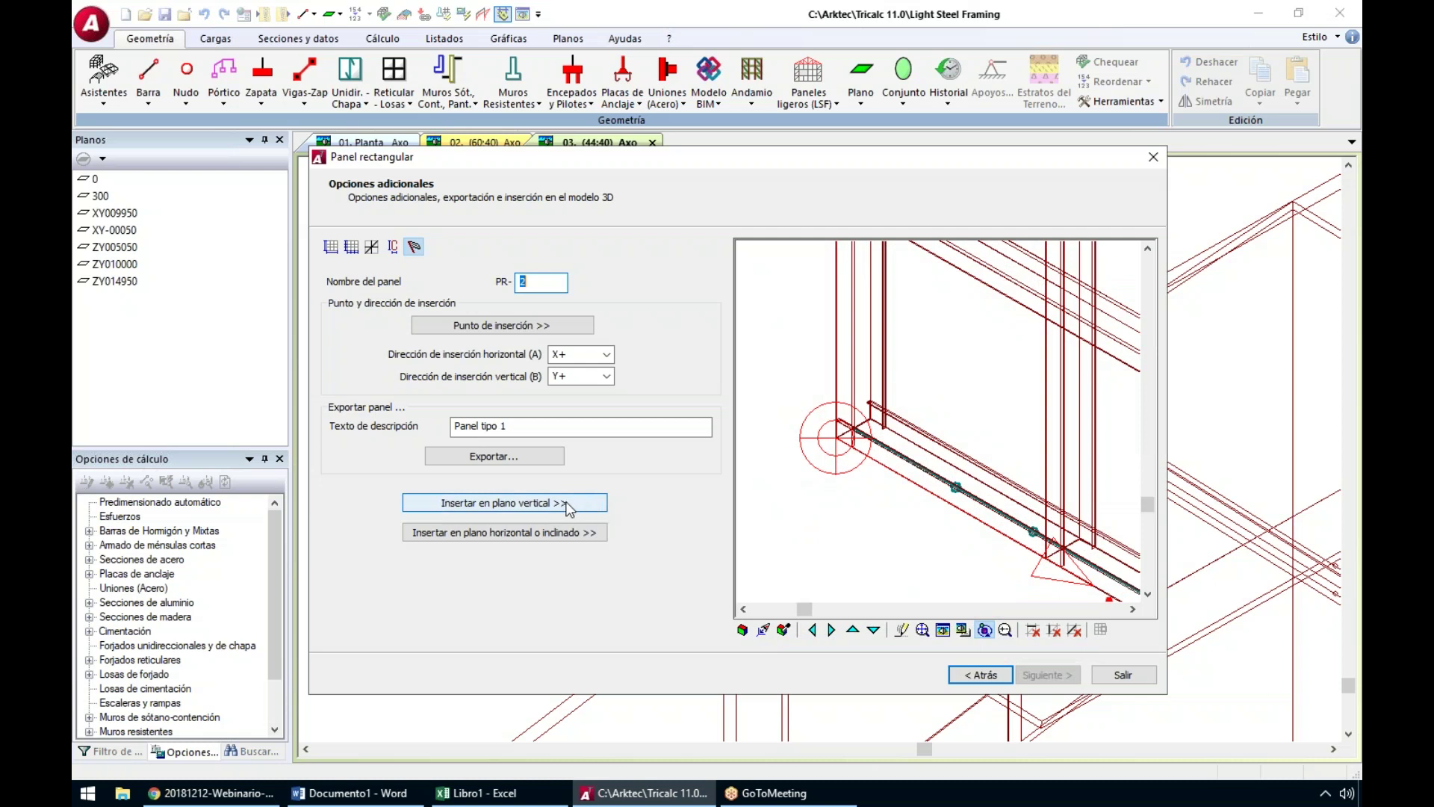
pyautogui.click(547, 326)
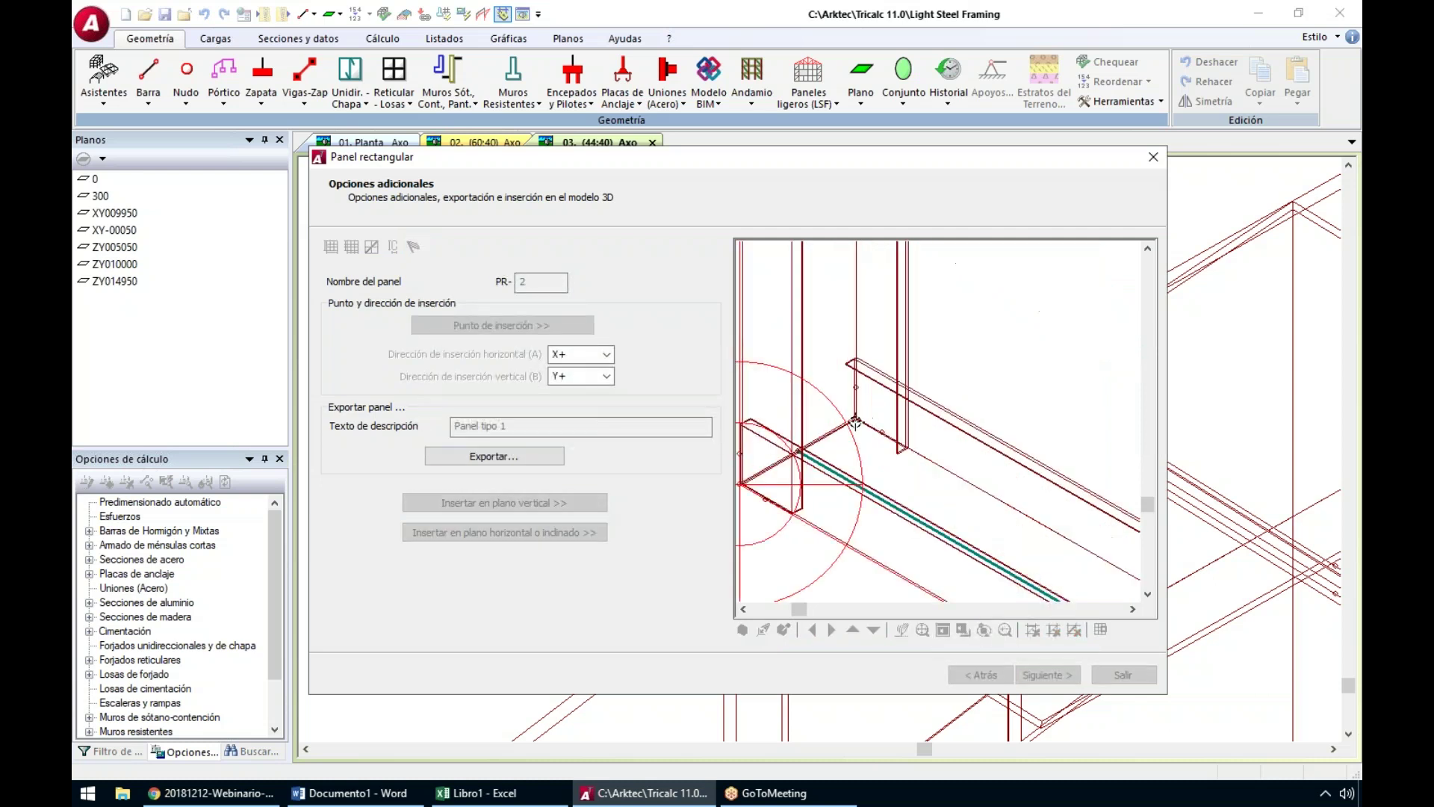
pyautogui.click(856, 419)
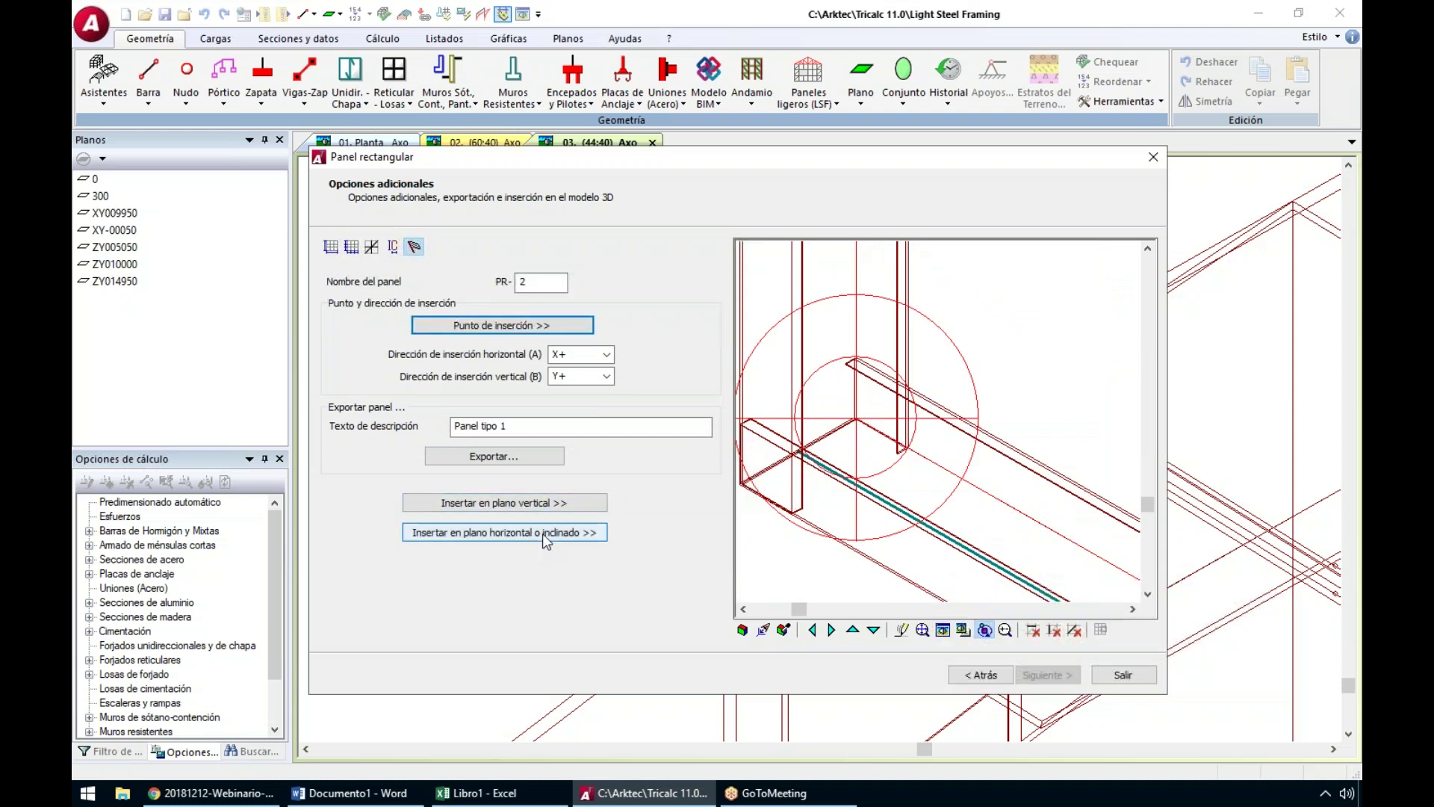
# Insert the panel in an inclined plane, starting from the raised beam's near upper corner
pyautogui.click(542, 532)
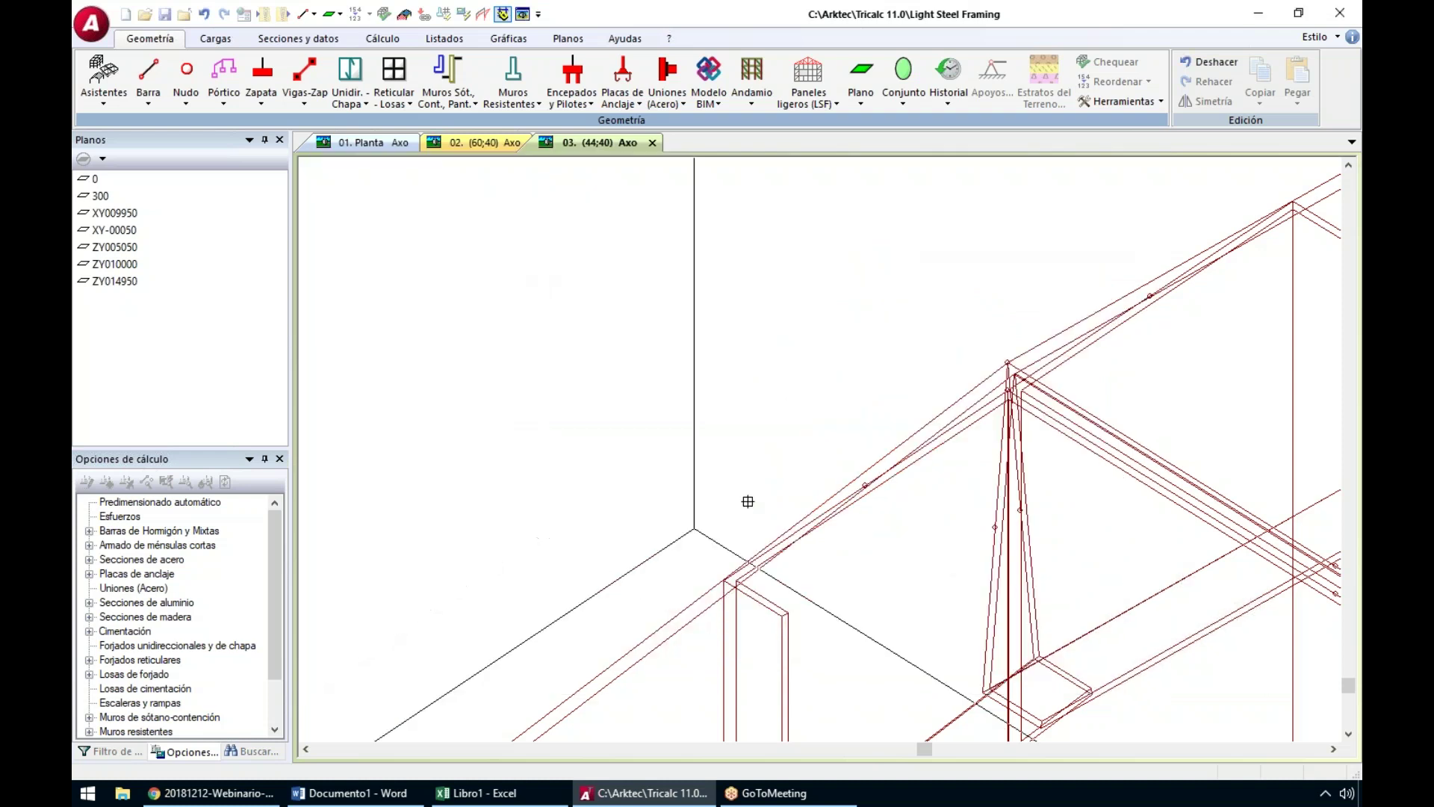
pyautogui.scroll(-7, 821, 448)
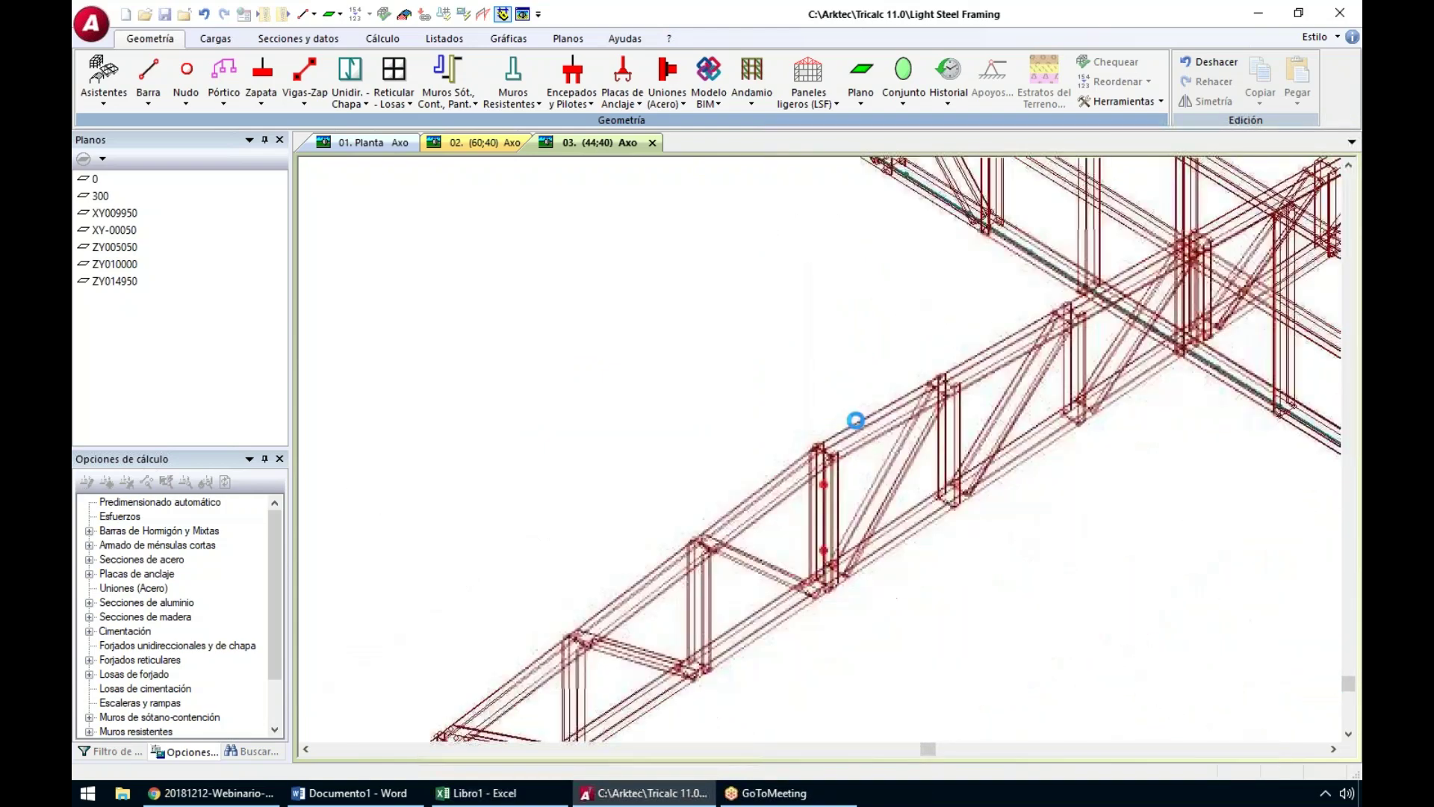
pyautogui.scroll(-1, 800, 415)
pyautogui.scroll(4, 371, 467)
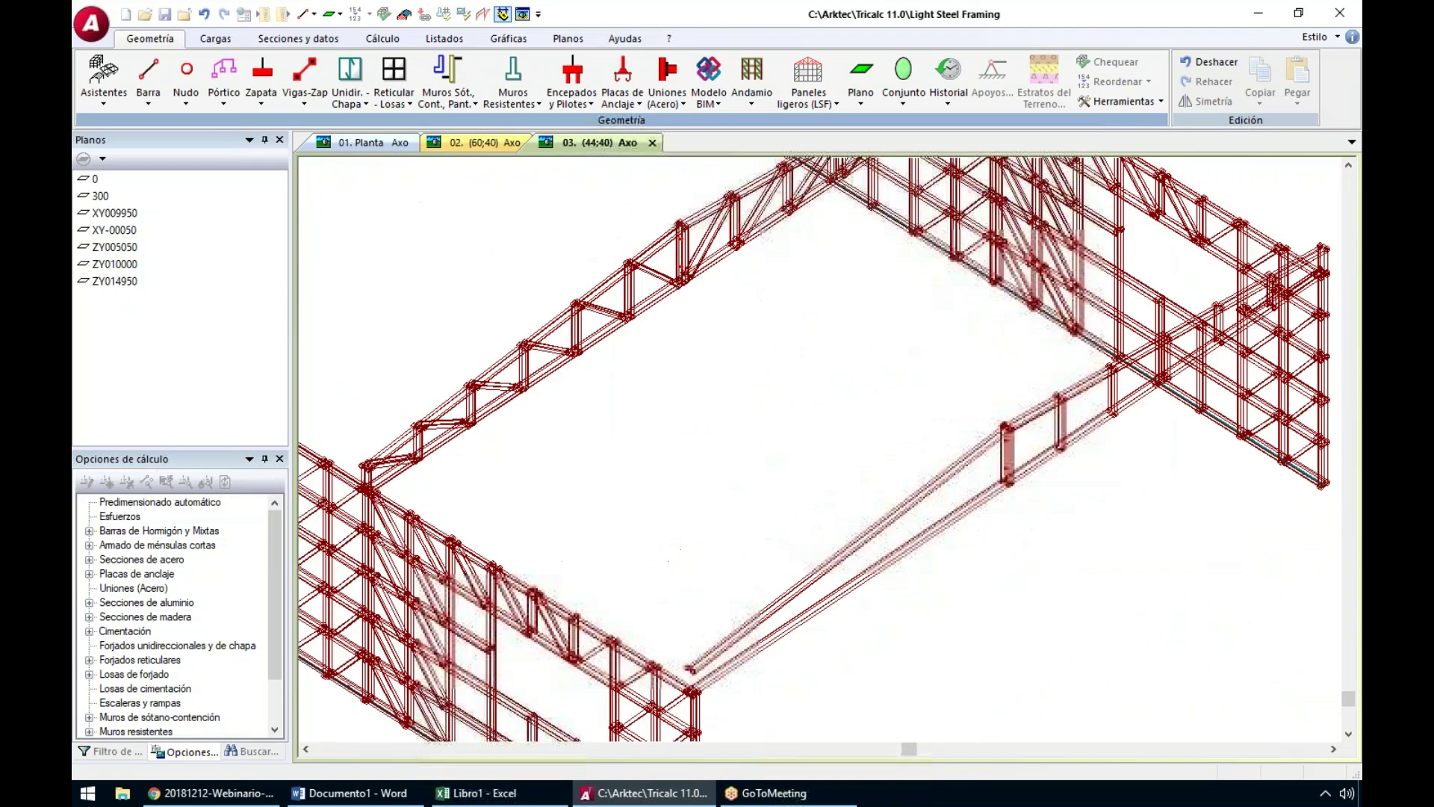
pyautogui.scroll(3, 371, 467)
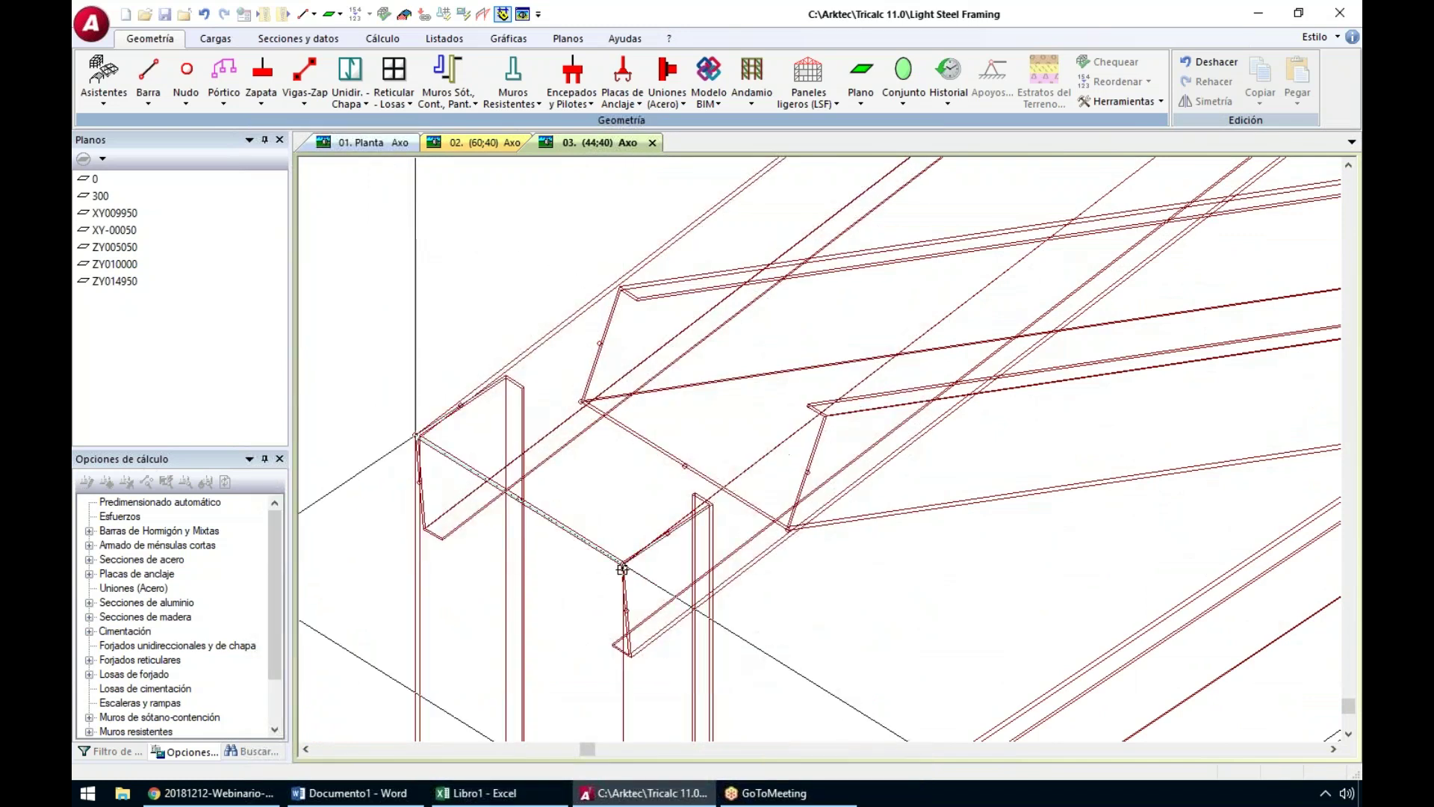
pyautogui.scroll(-5, 623, 560)
pyautogui.scroll(-4, 805, 380)
# Set the panel's slope by picking the raised beam's ridge point, and finish the panel definition
pyautogui.moveTo(623, 189); pyautogui.dragTo(503, 278, button='middle')
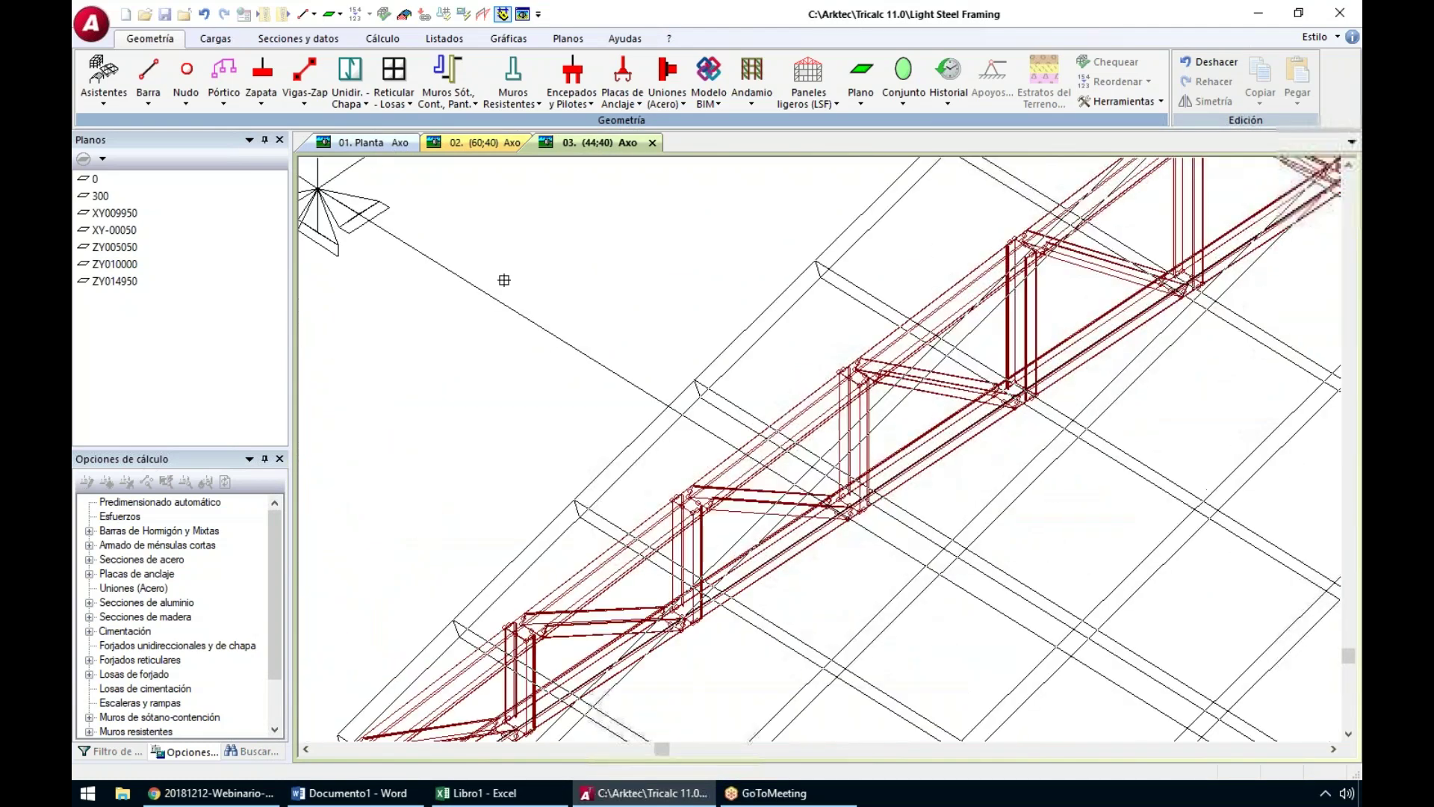
pyautogui.moveTo(634, 275); pyautogui.dragTo(432, 463, button='middle')
pyautogui.moveTo(971, 388); pyautogui.dragTo(842, 499, button='middle')
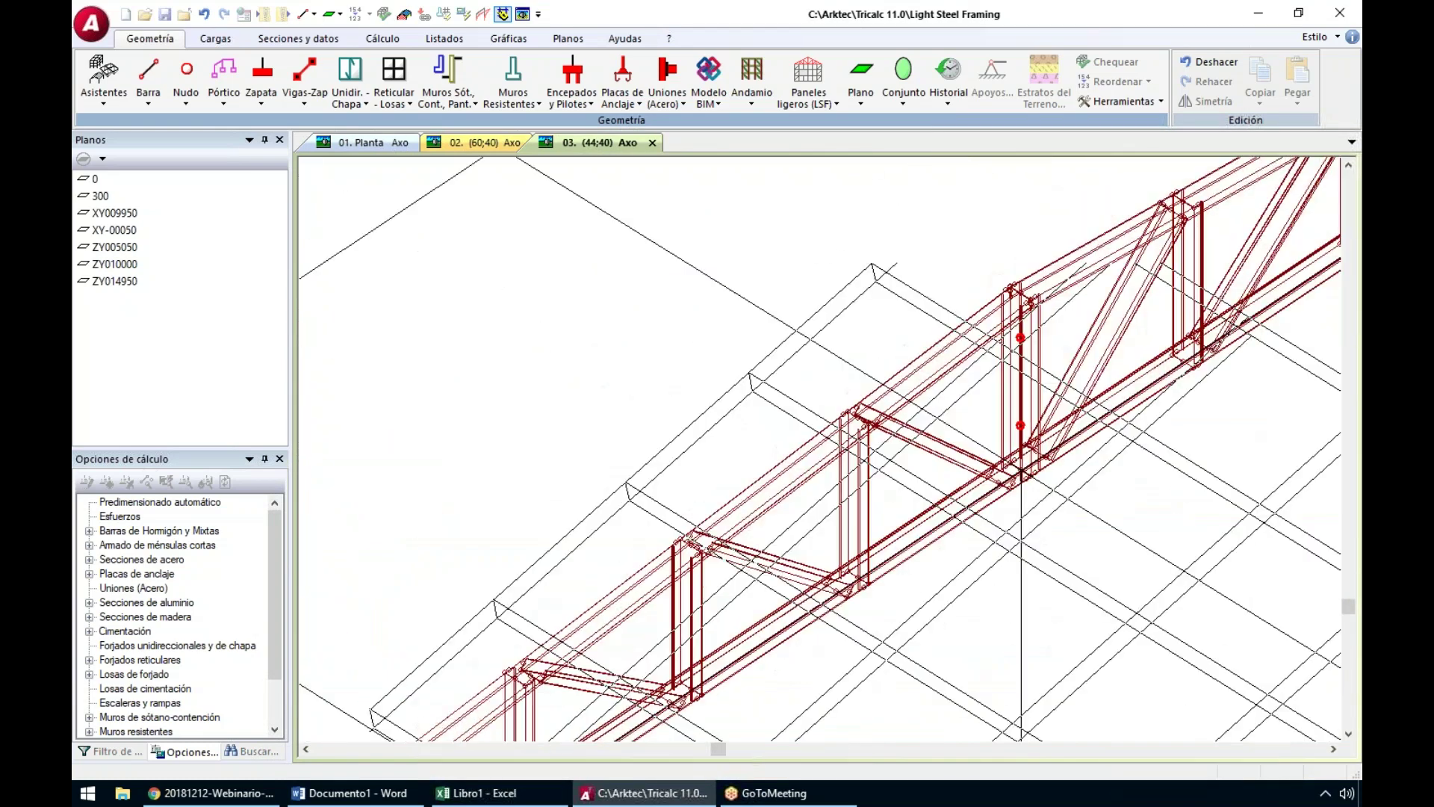
pyautogui.scroll(5, 1024, 274)
pyautogui.scroll(1, 1025, 271)
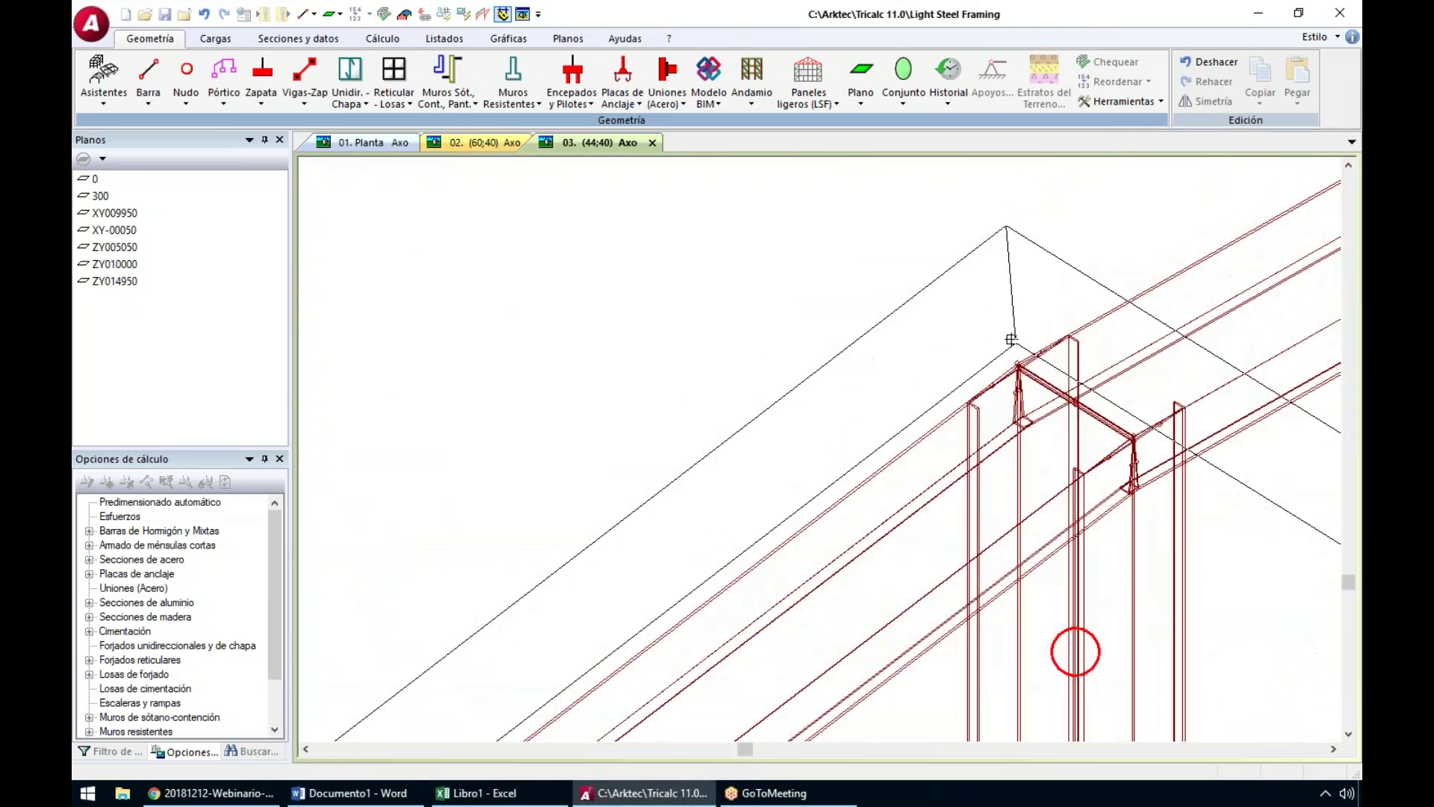
pyautogui.scroll(4, 1019, 364)
pyautogui.click(1024, 379)
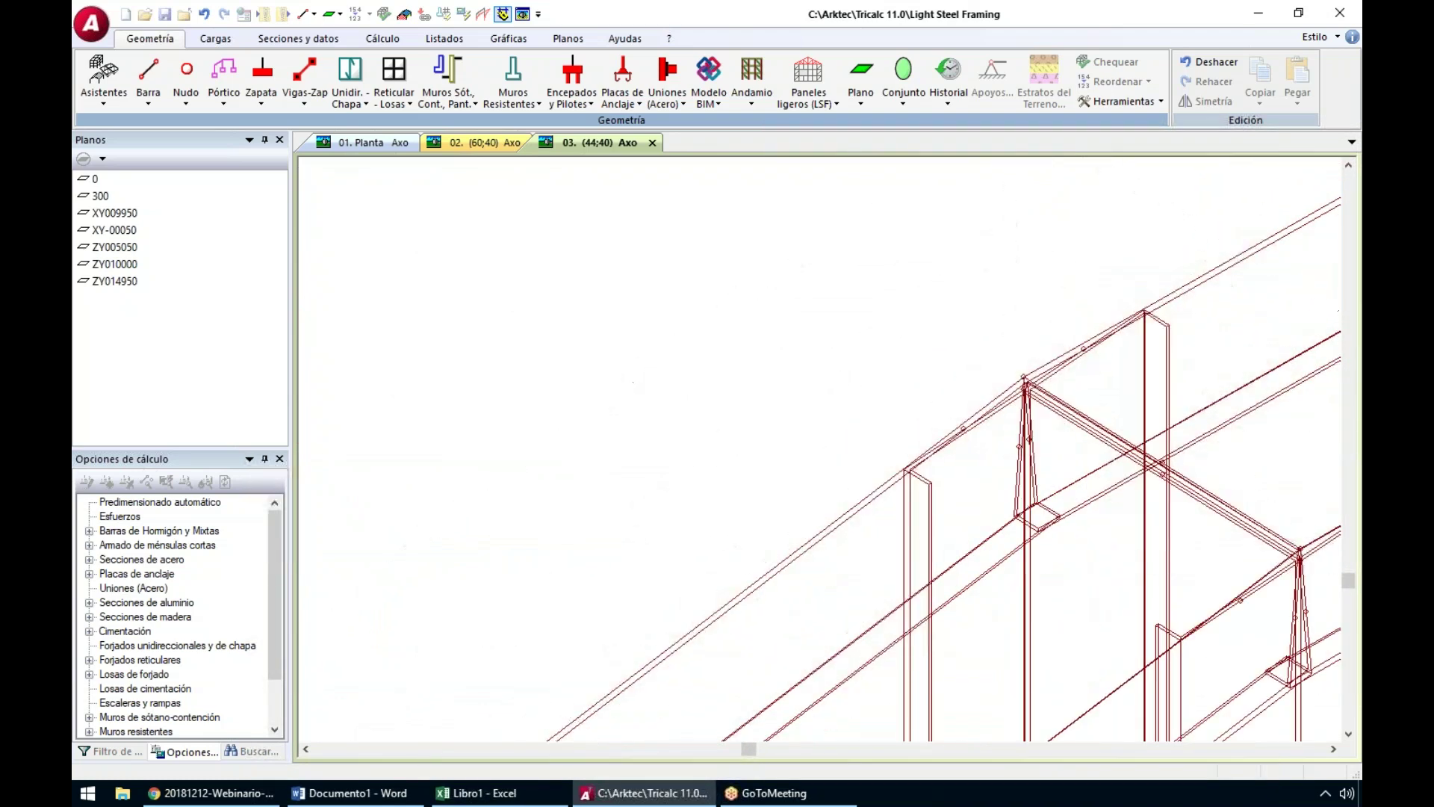
pyautogui.click(1123, 674)
pyautogui.middleClick(852, 362)
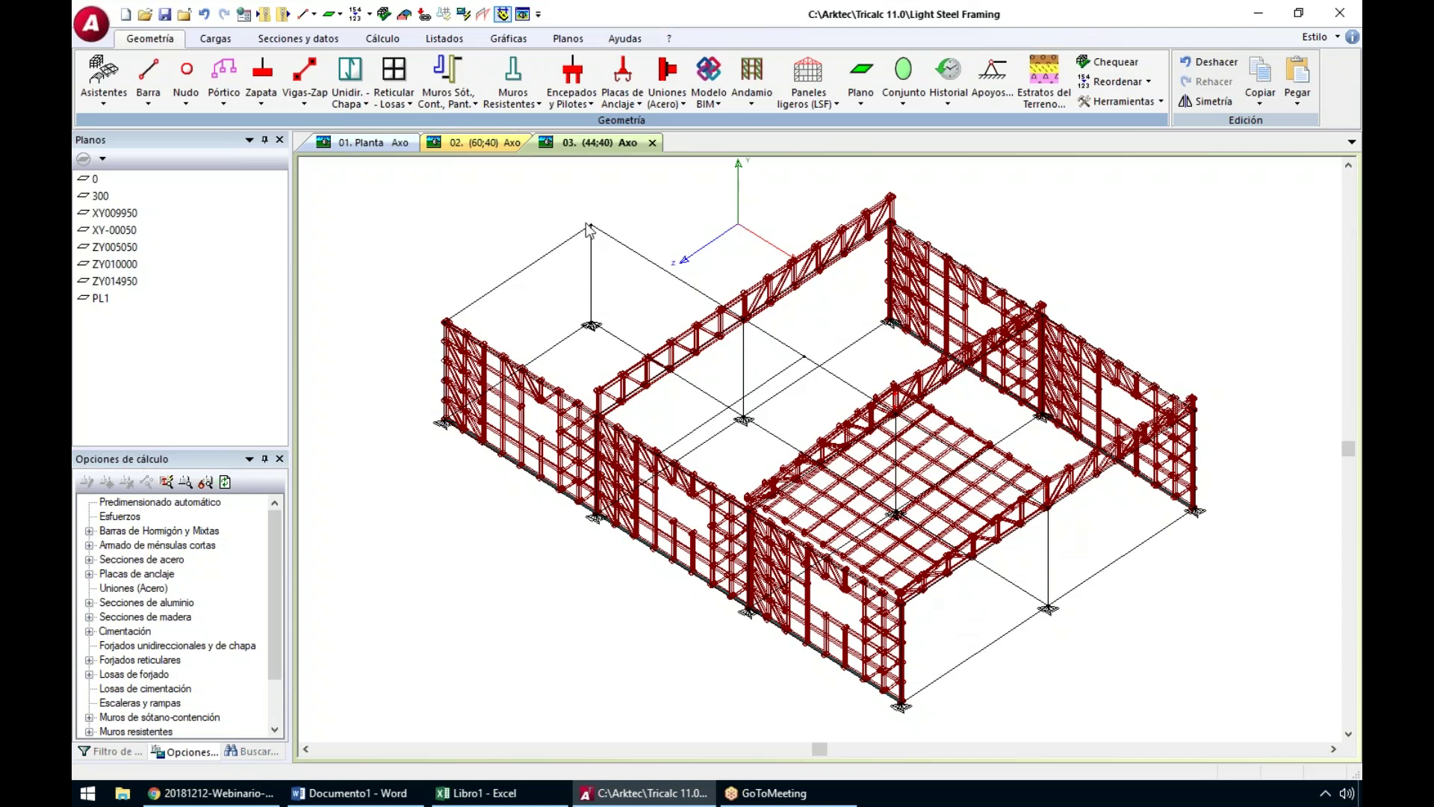
# Open the section database and examine the solid timber series under Madera and the concrete series under Hormigón, including HOR and CIR
pyautogui.click(298, 40)
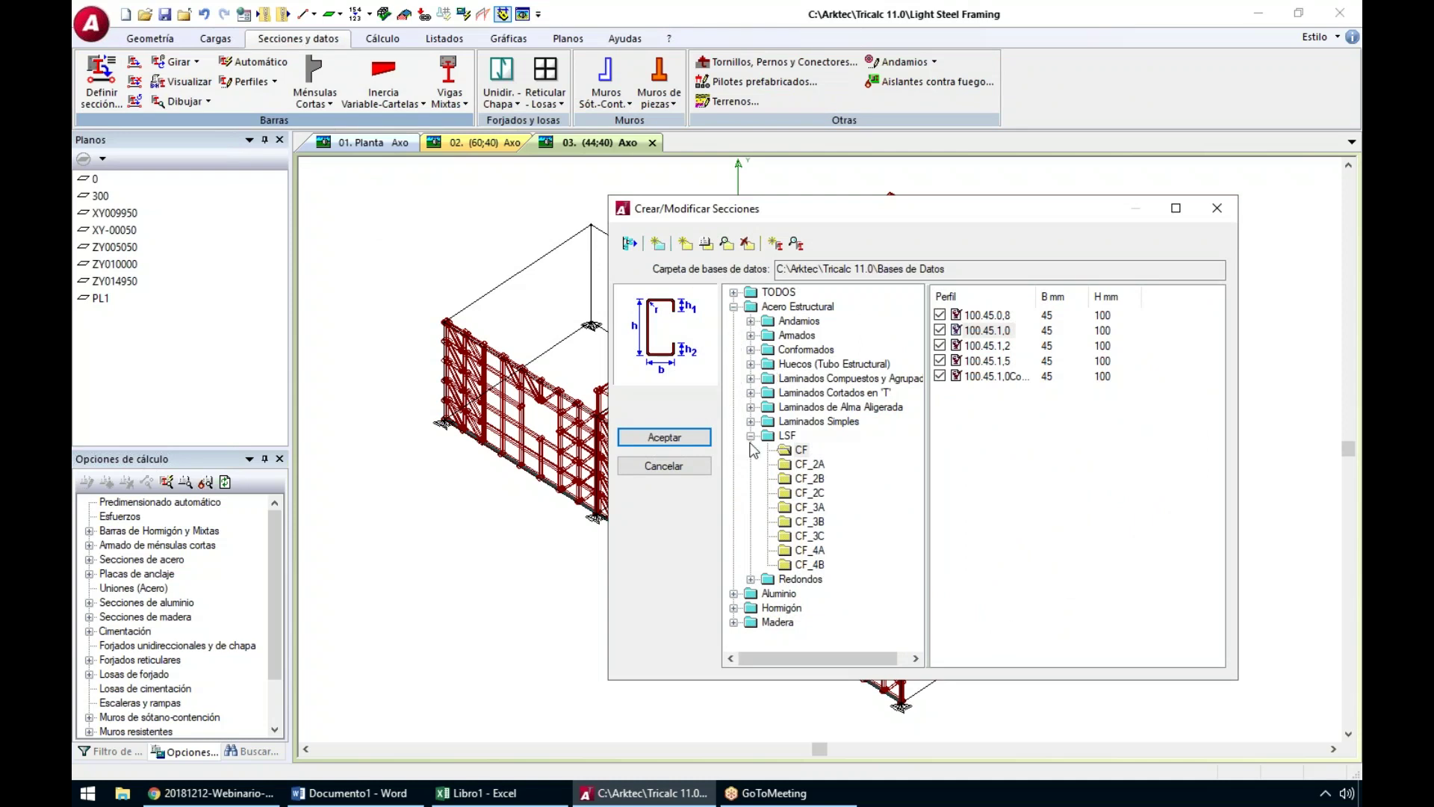
pyautogui.hscroll(1, 781, 433)
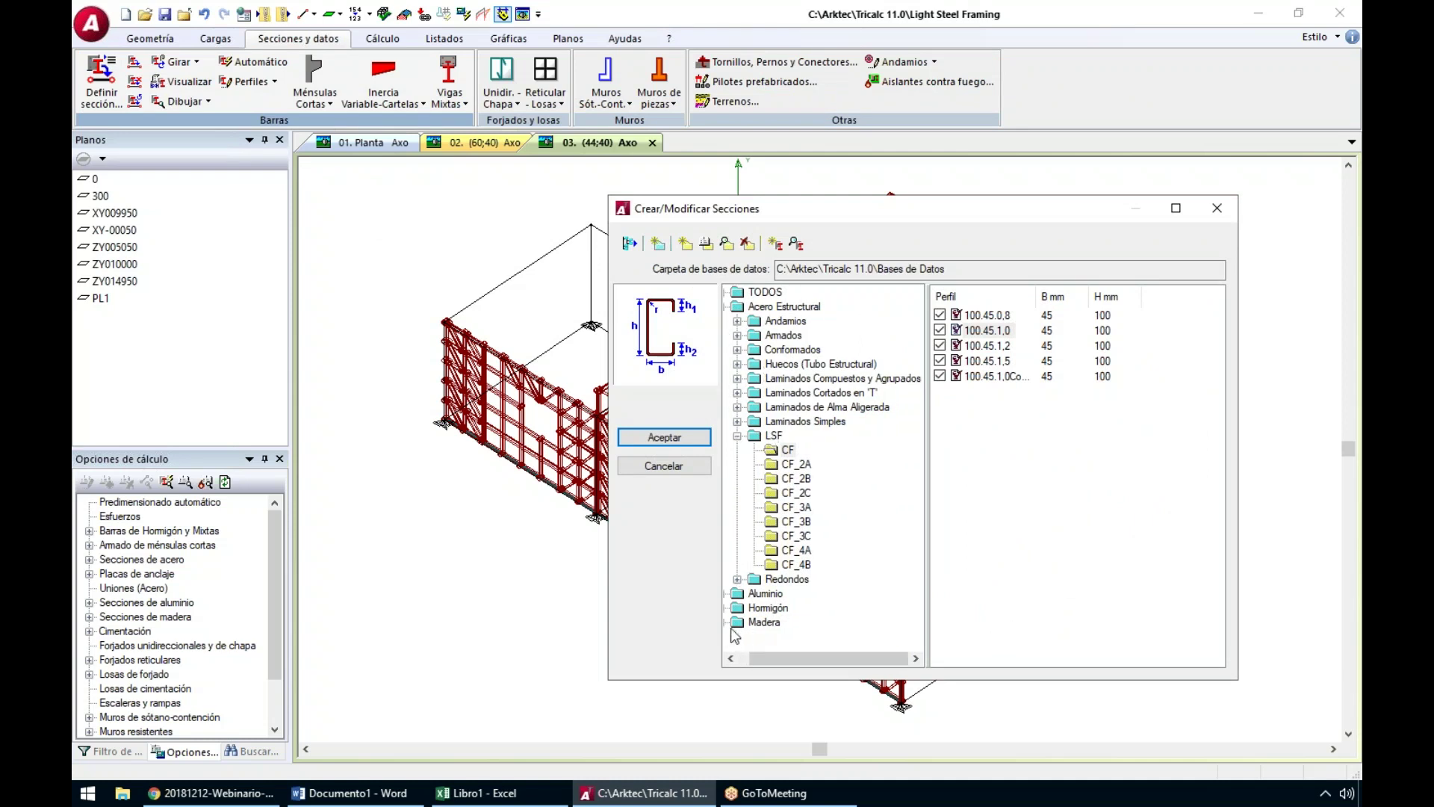
pyautogui.click(731, 658)
pyautogui.click(734, 622)
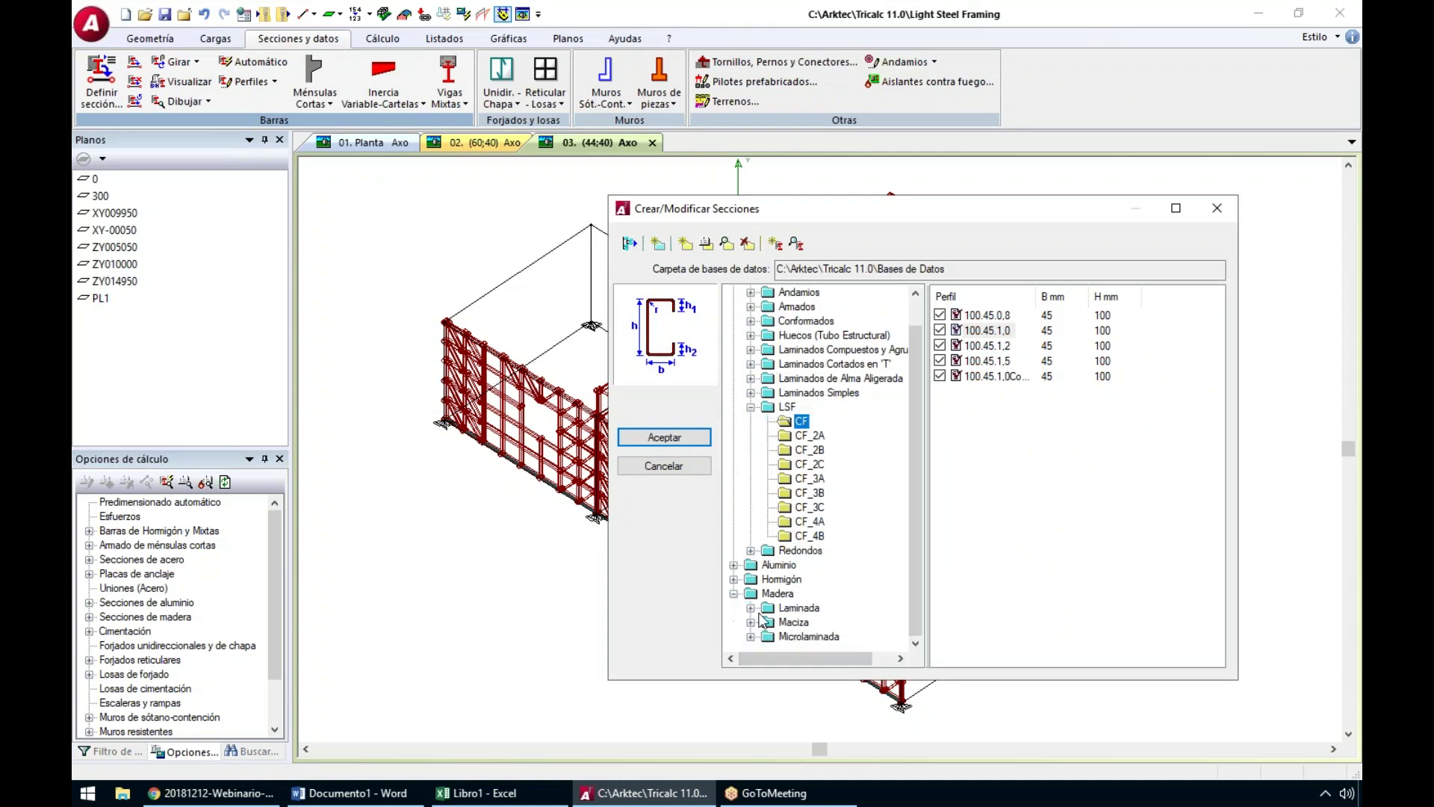
pyautogui.click(750, 622)
pyautogui.click(805, 579)
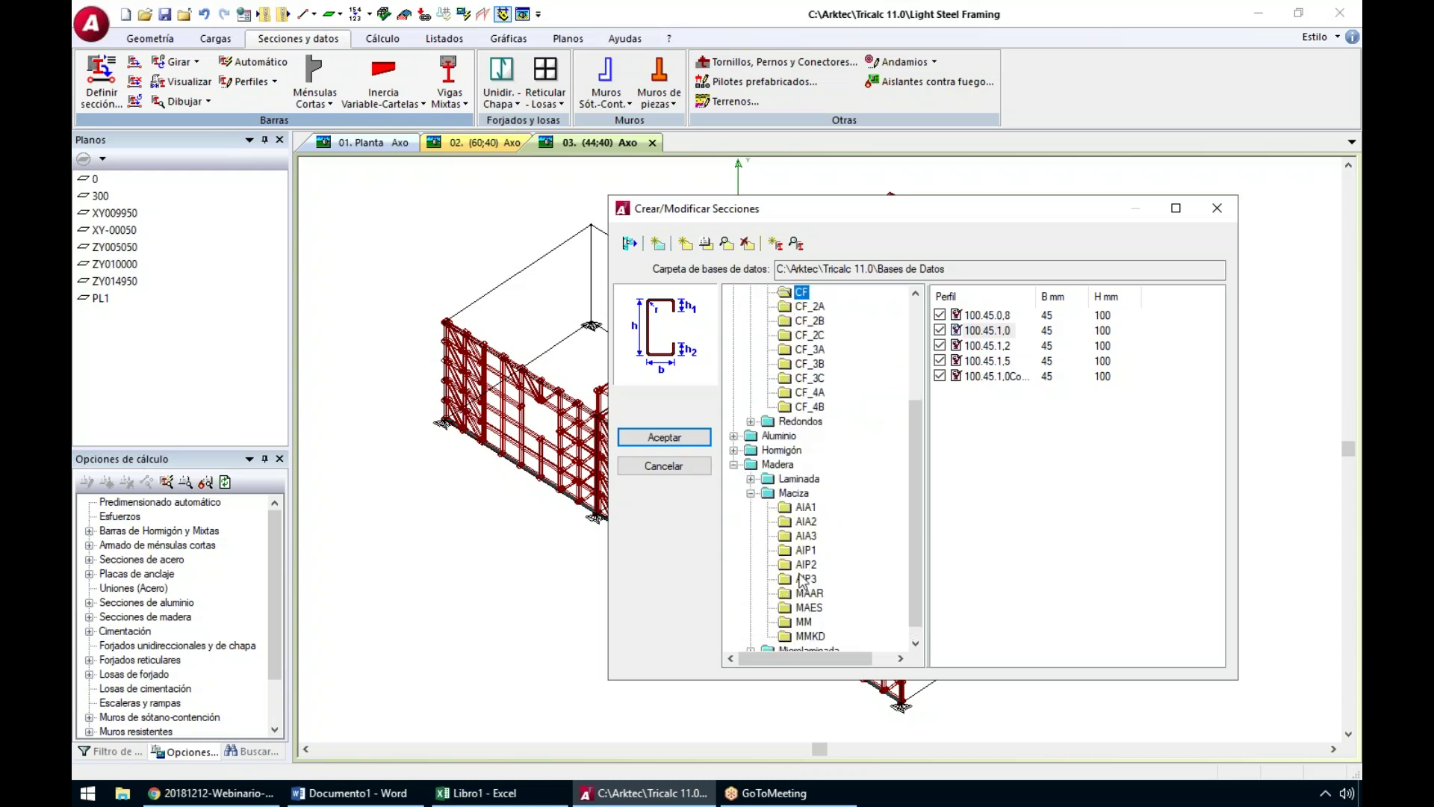
pyautogui.click(734, 450)
pyautogui.click(790, 507)
pyautogui.click(790, 535)
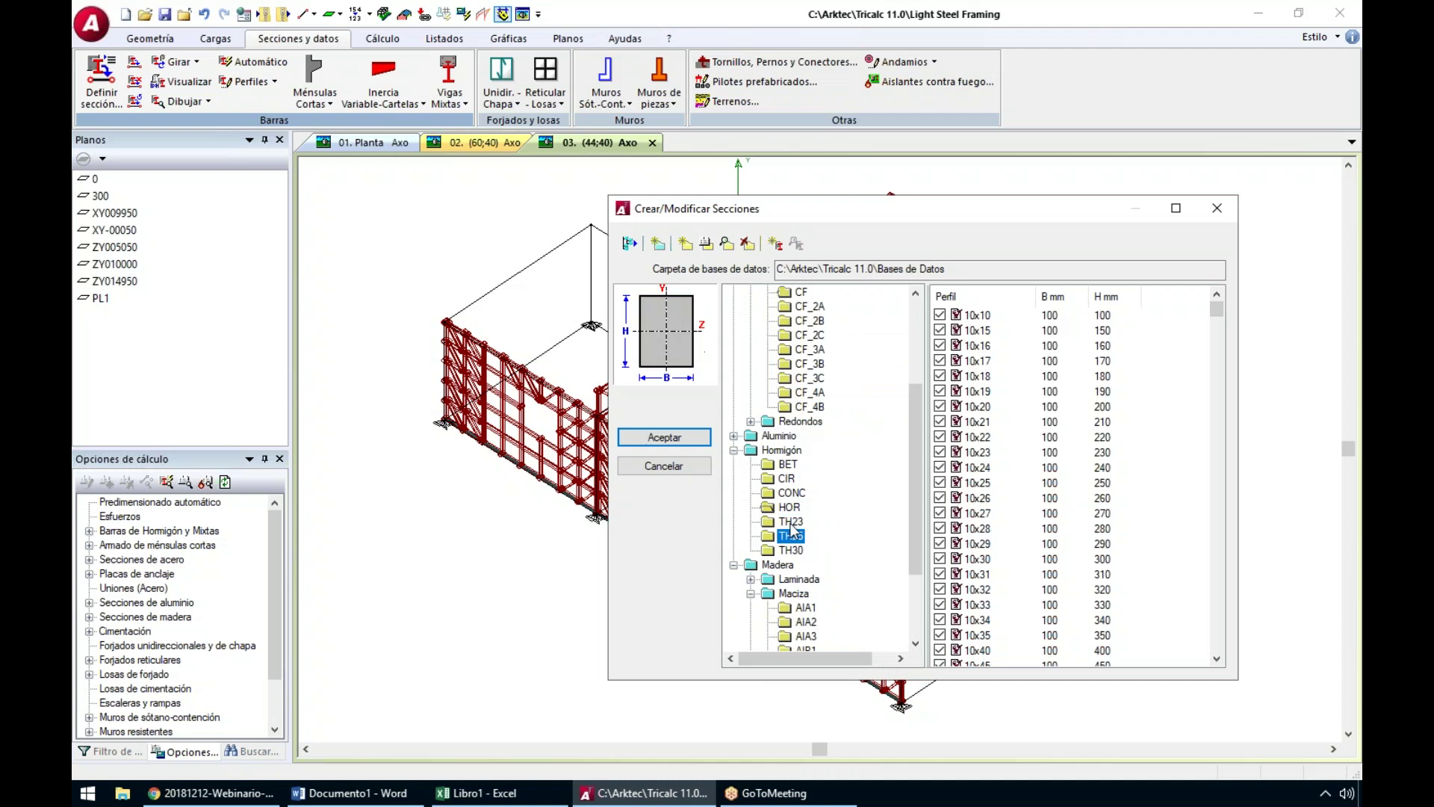
pyautogui.click(785, 479)
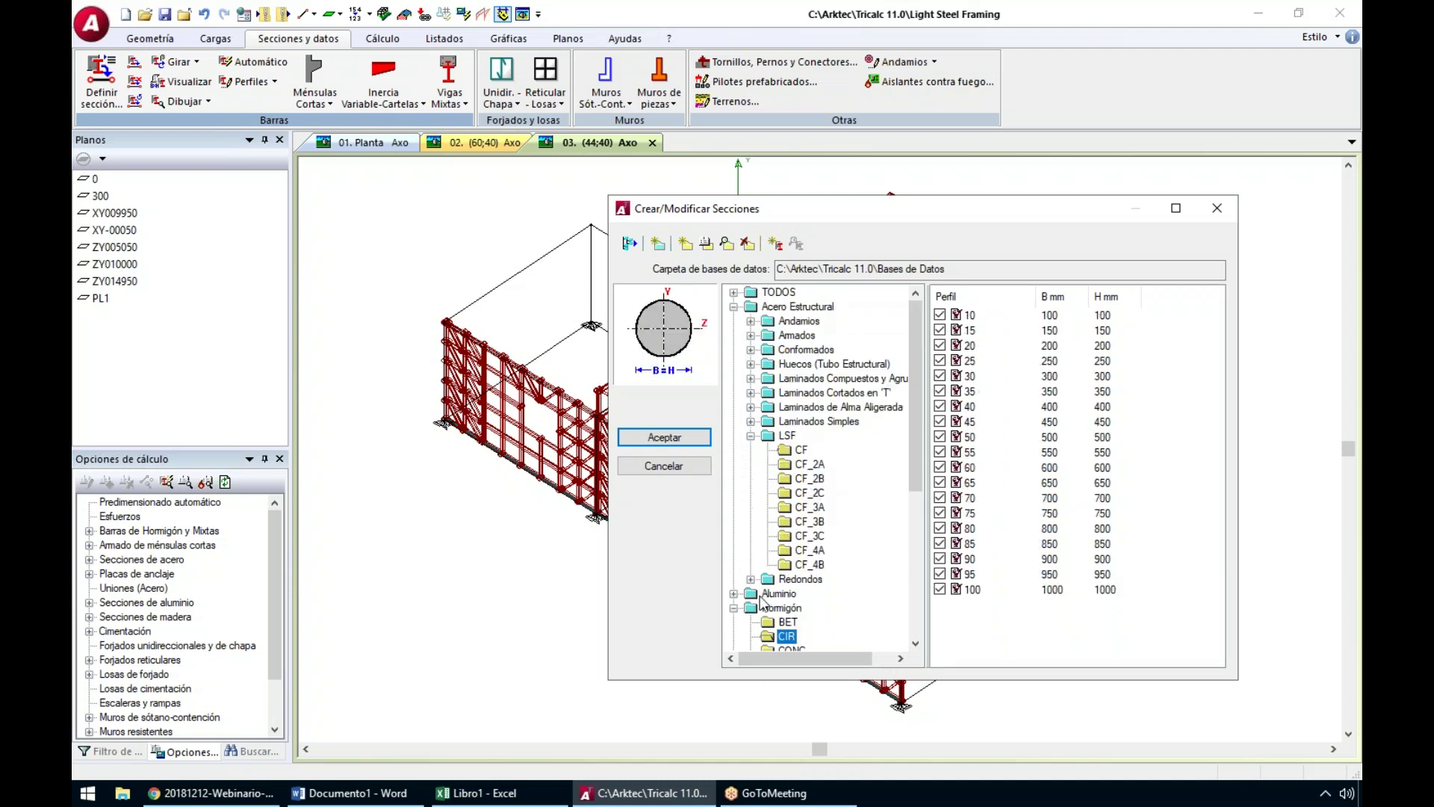
# Examine the ALUSTOCK aluminium series L2AL and R2AL, and the LSF steel series CF_2C and CF
pyautogui.click(734, 594)
pyautogui.click(751, 593)
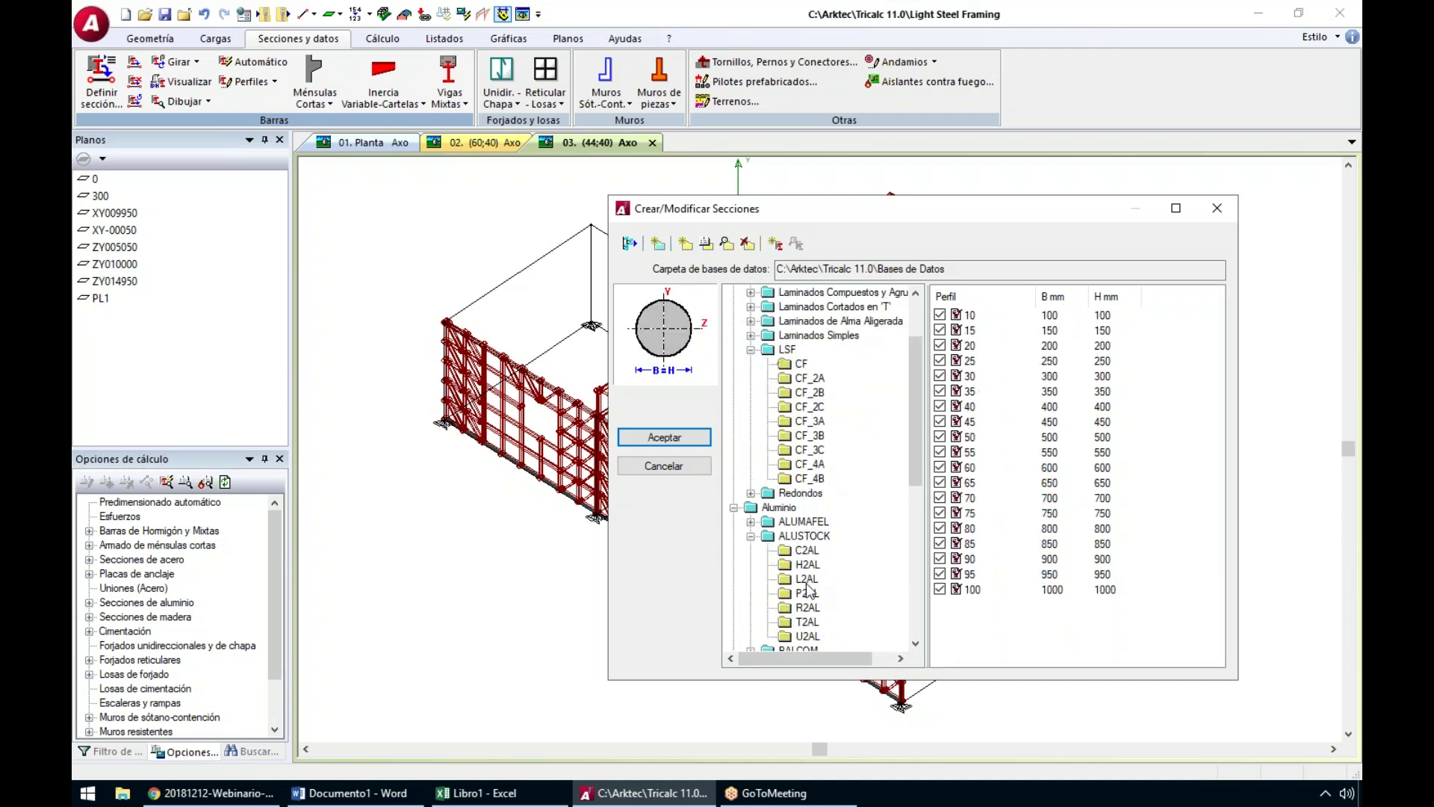
pyautogui.click(807, 578)
pyautogui.click(807, 607)
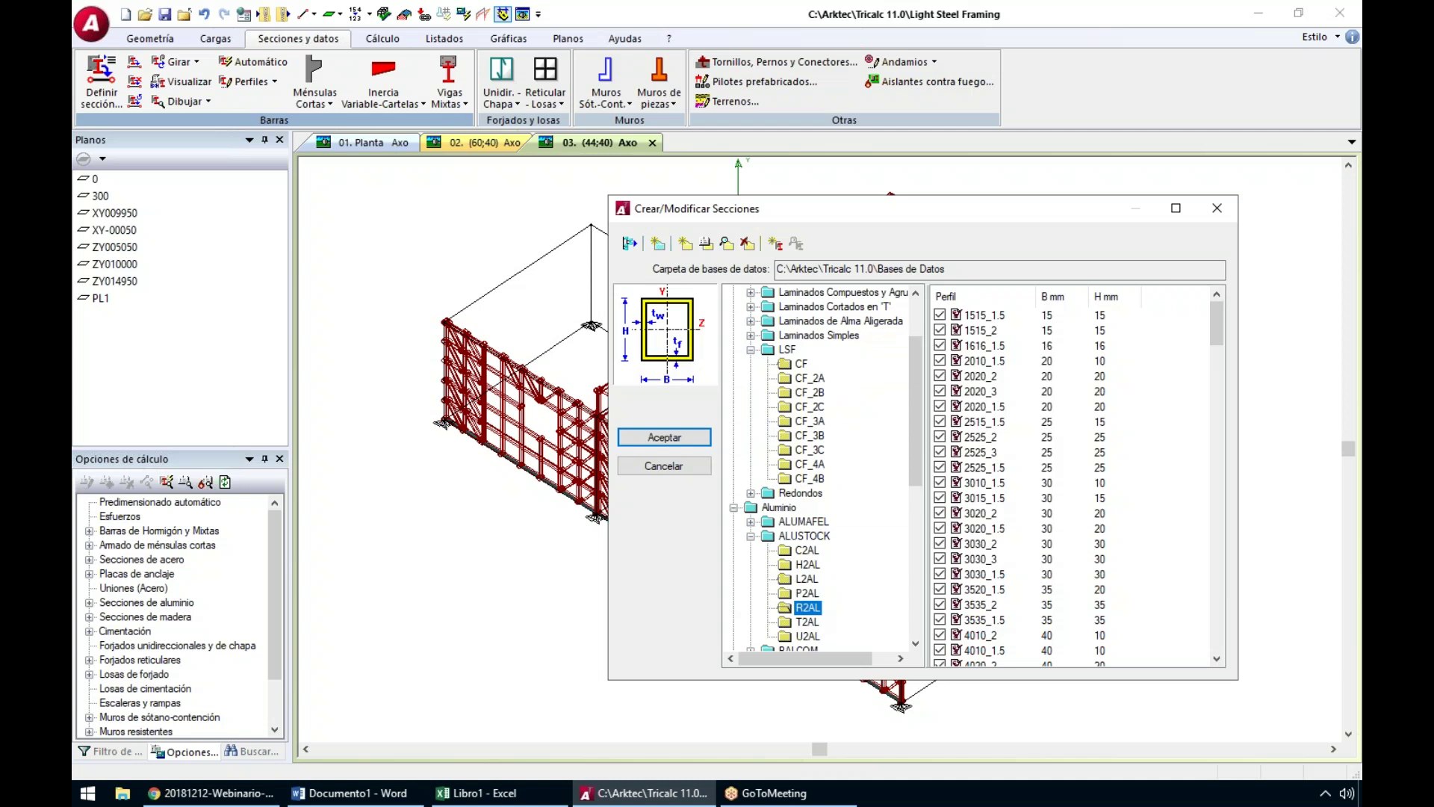
pyautogui.click(809, 406)
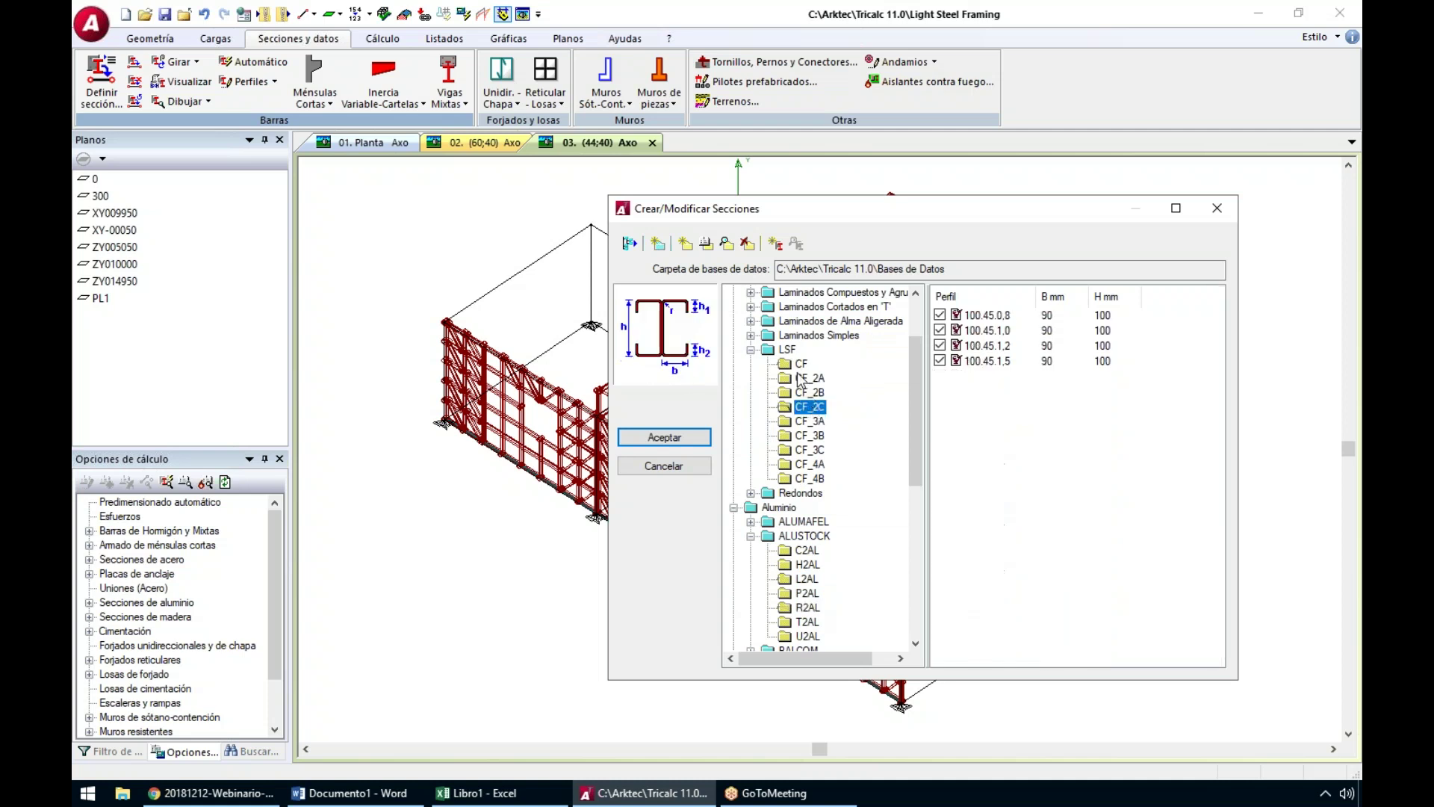
pyautogui.click(800, 363)
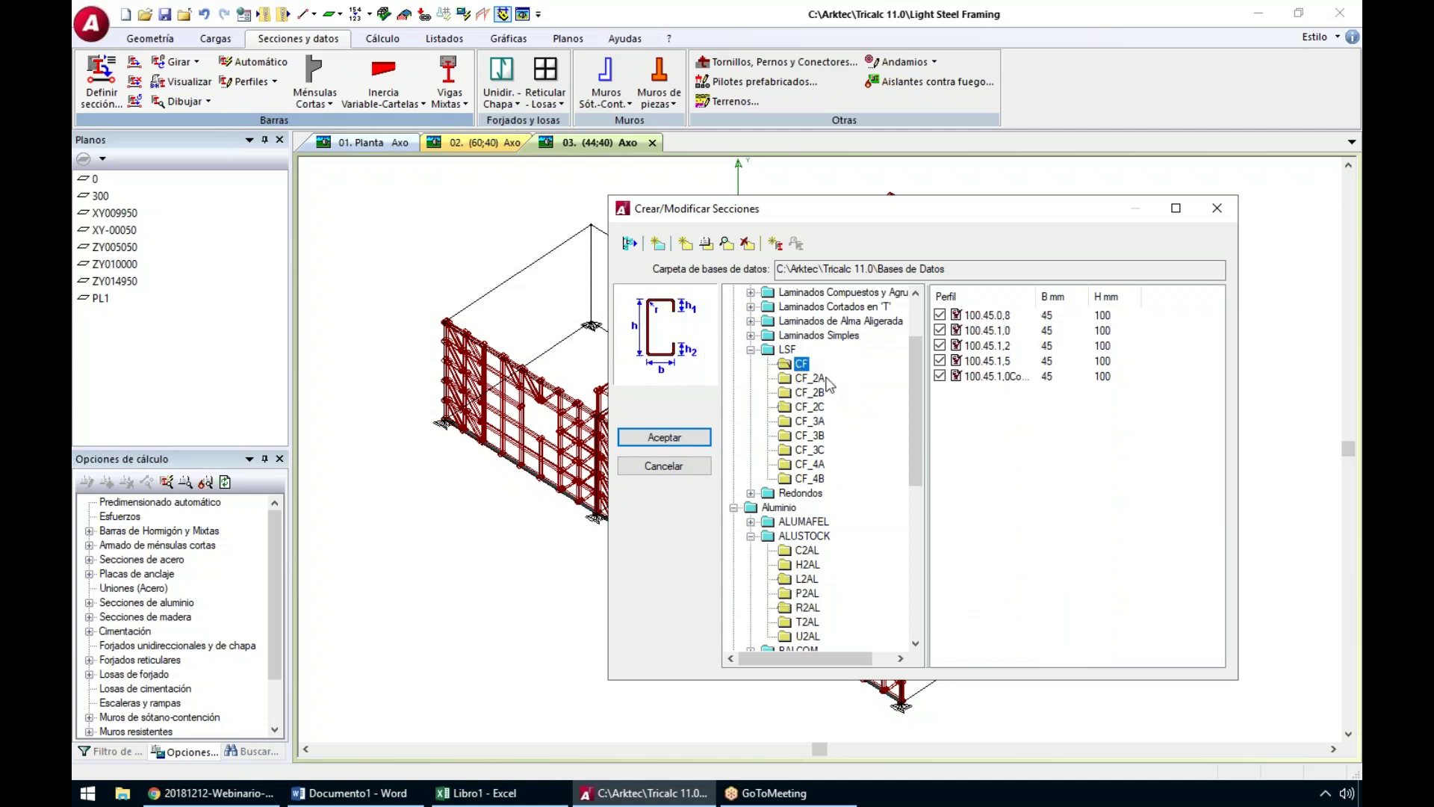
# Examine the Arcelor-Mittal series HE_C, HE_H and IPE_O under Laminados de Alma Aligerada
pyautogui.scroll(2, 828, 378)
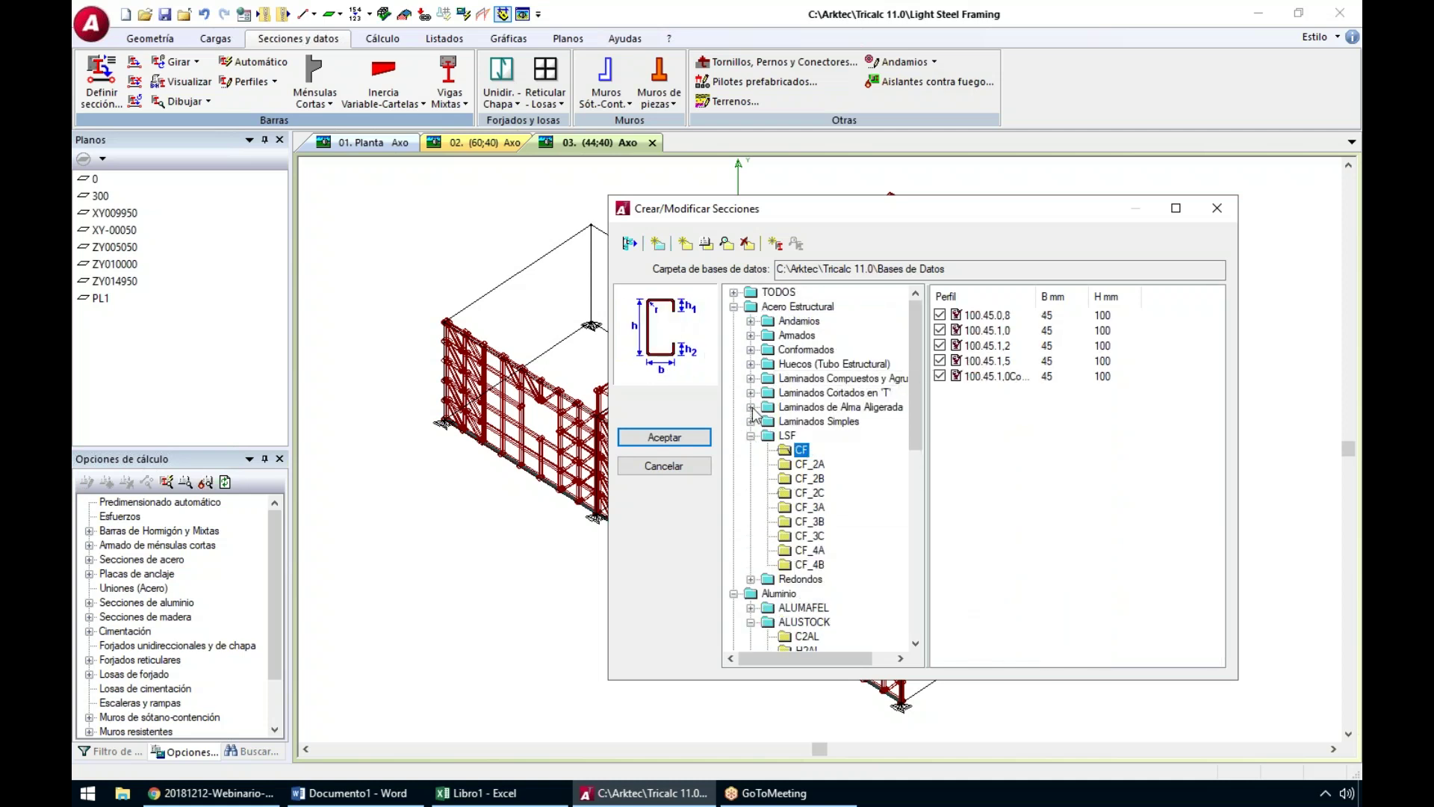
pyautogui.click(750, 407)
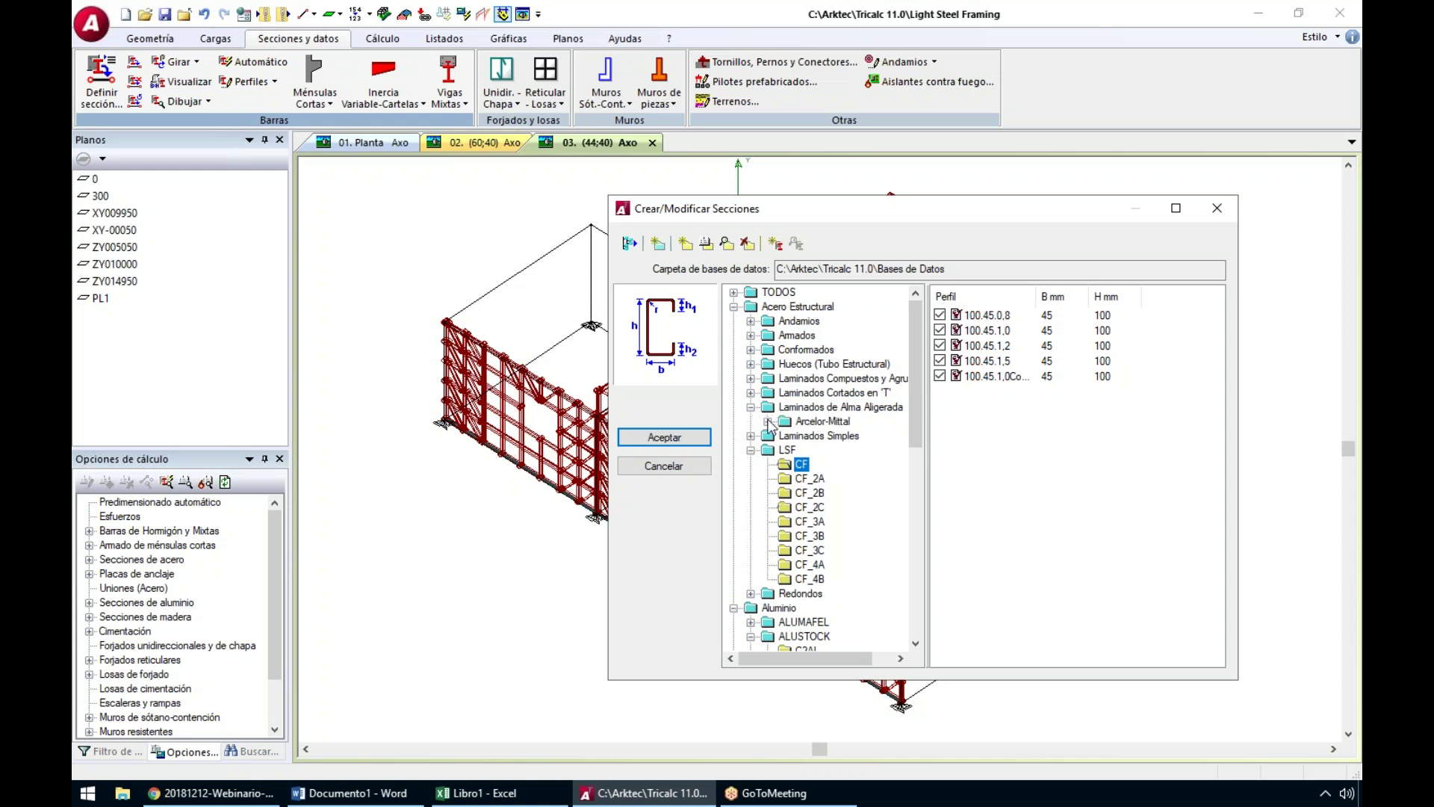
pyautogui.click(767, 422)
pyautogui.click(825, 449)
pyautogui.click(829, 494)
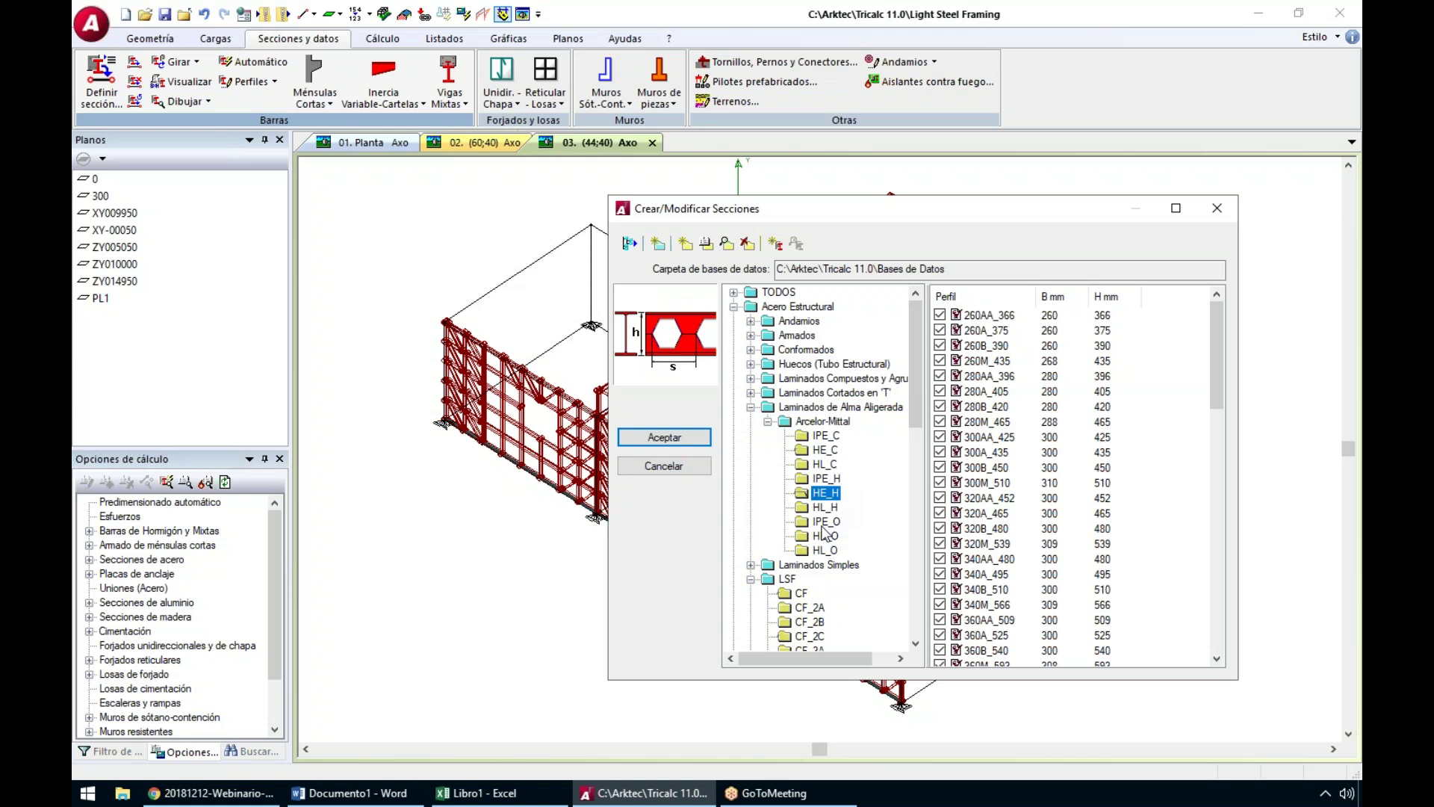
pyautogui.click(824, 523)
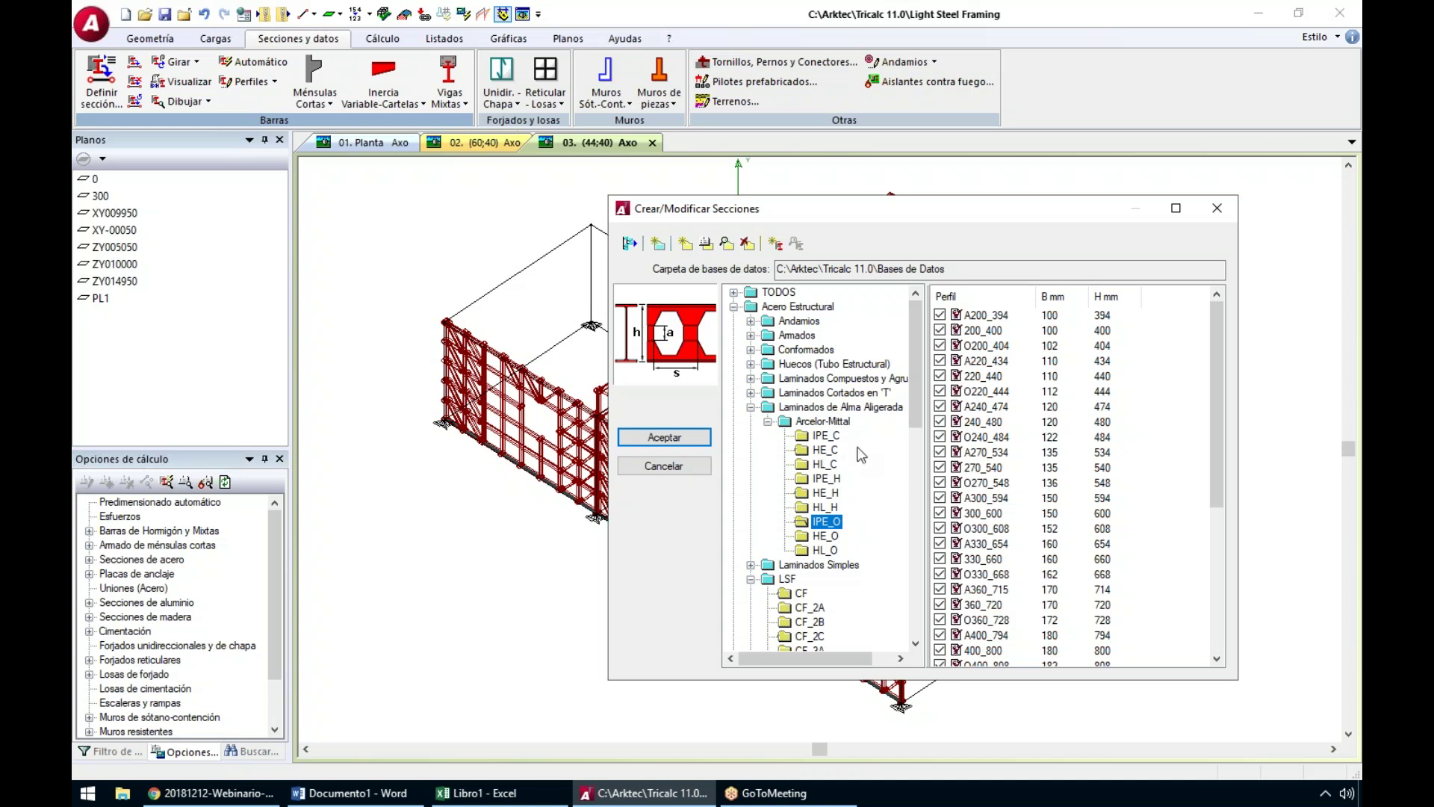
# Examine the Arcelor-Mittal _IPN and _IPE series under Laminados Simples
pyautogui.click(750, 564)
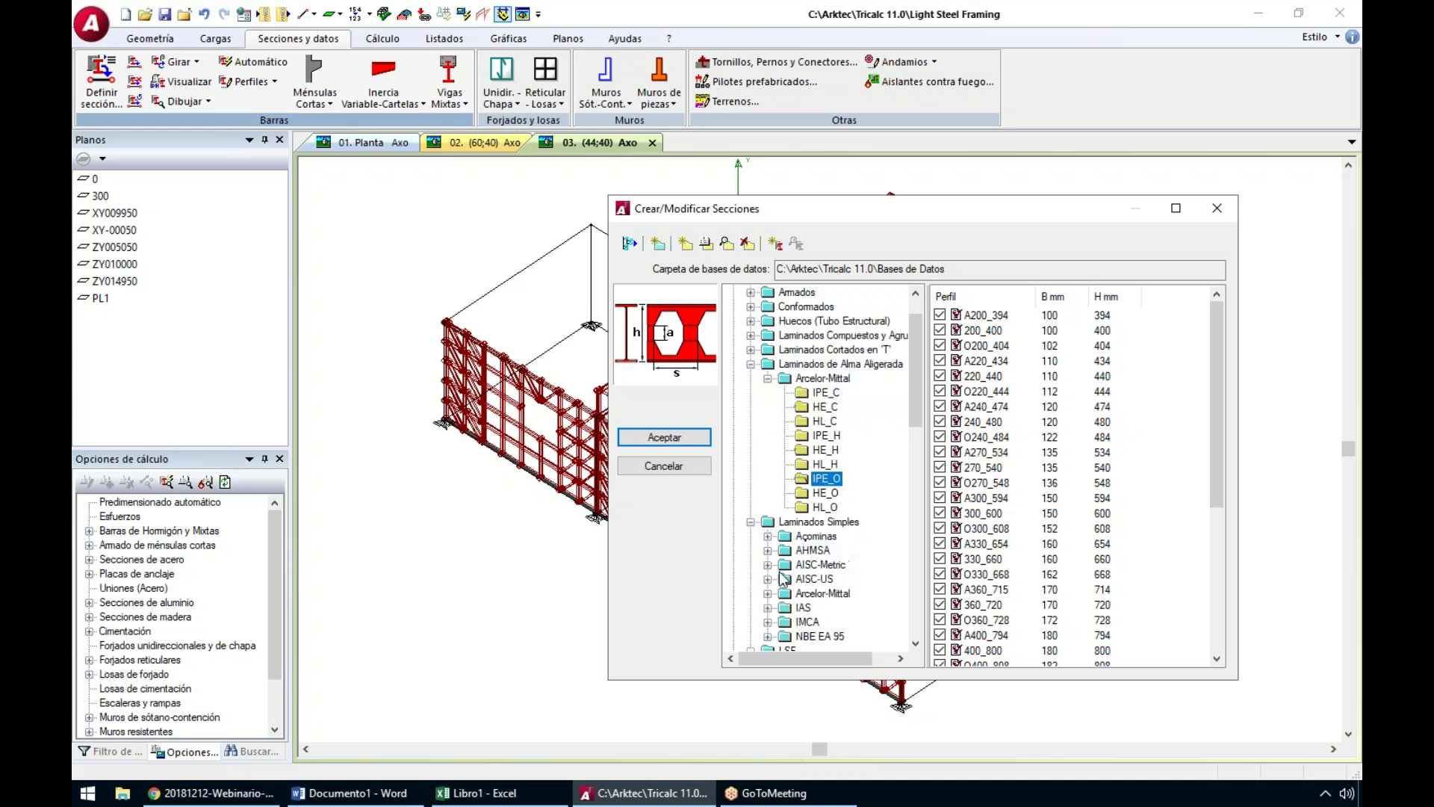
pyautogui.click(767, 593)
pyautogui.click(823, 580)
pyautogui.click(824, 565)
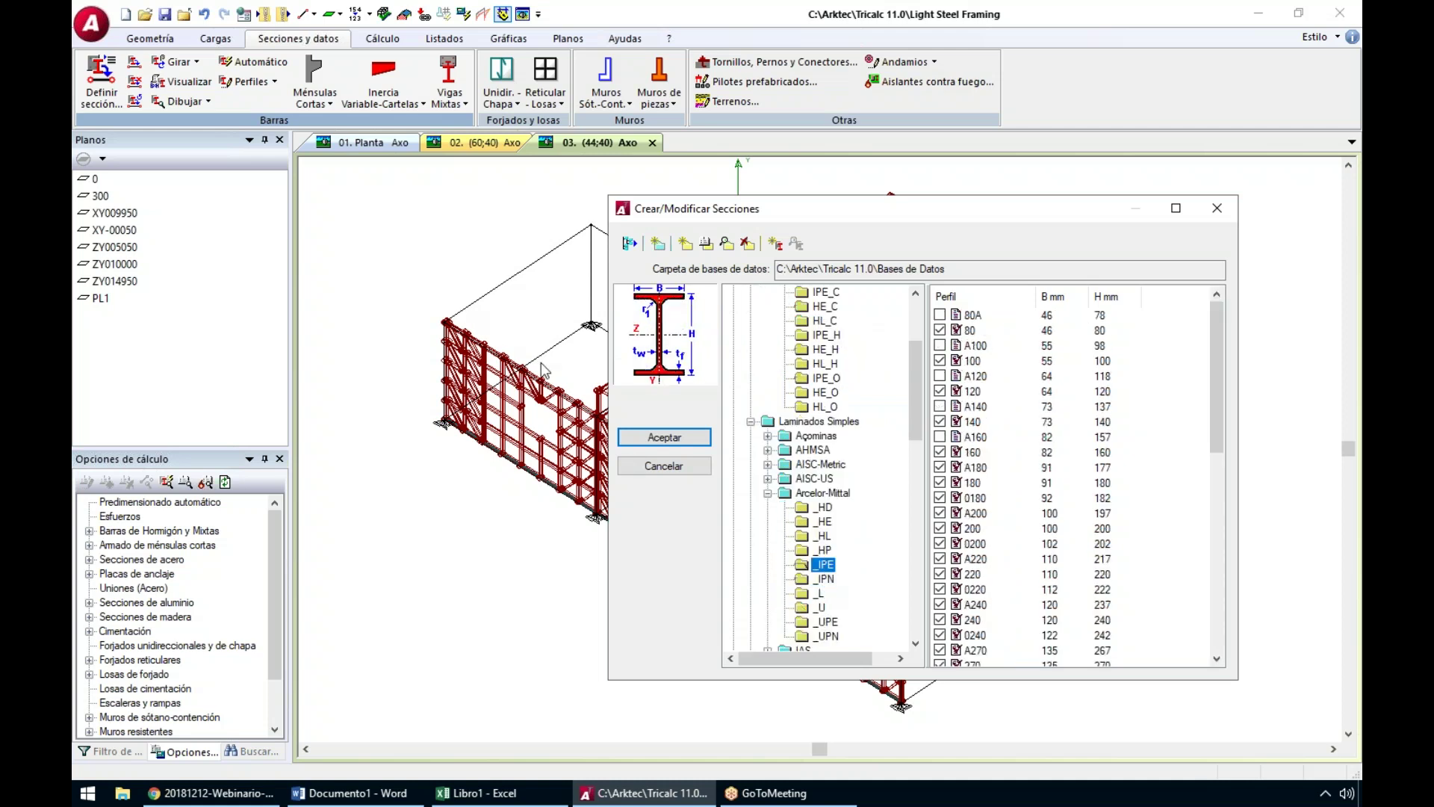
# Open profile 100.45.1,2 from the LSF CF series and review its dimensions from h to r
pyautogui.scroll(-3, 842, 496)
pyautogui.scroll(-2, 841, 495)
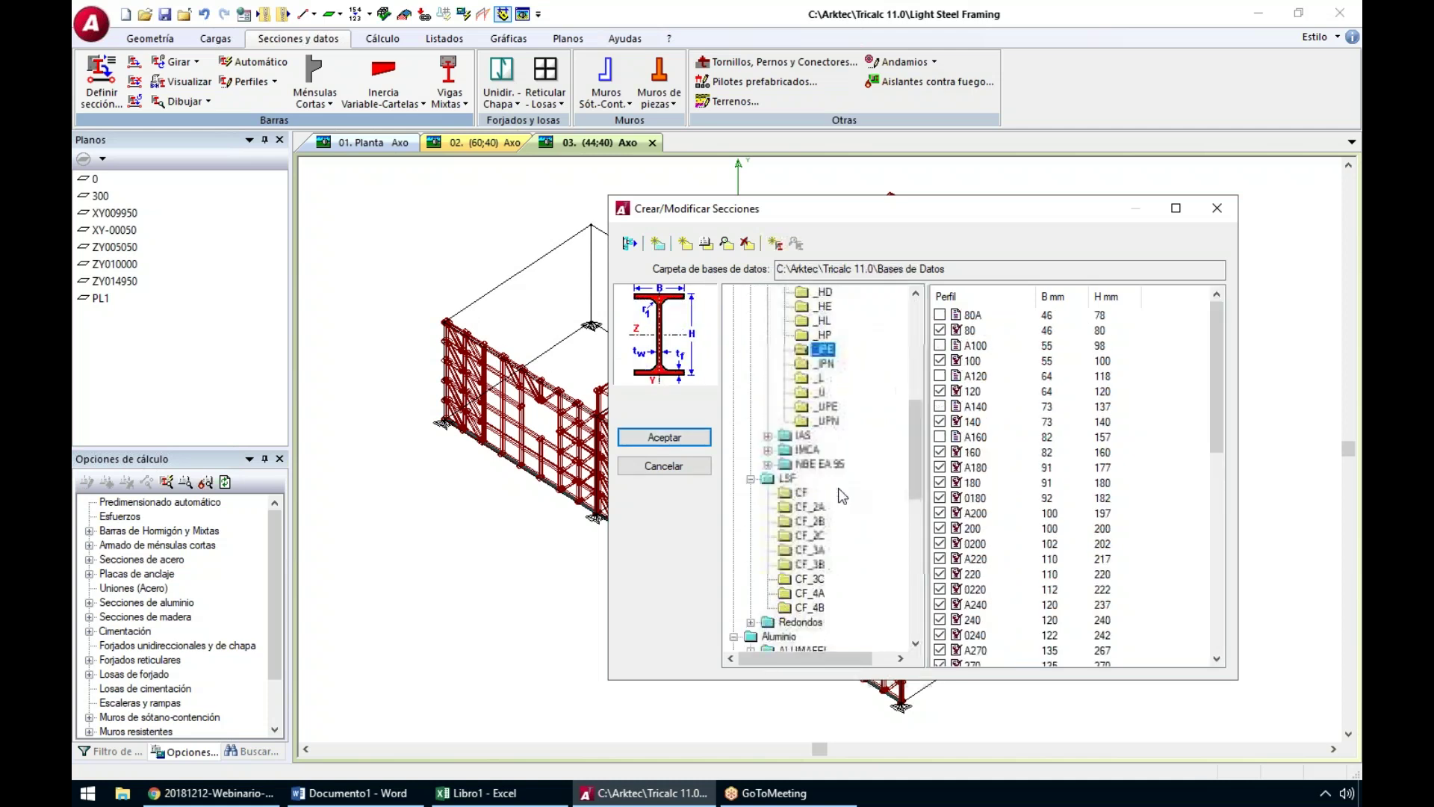
pyautogui.click(799, 493)
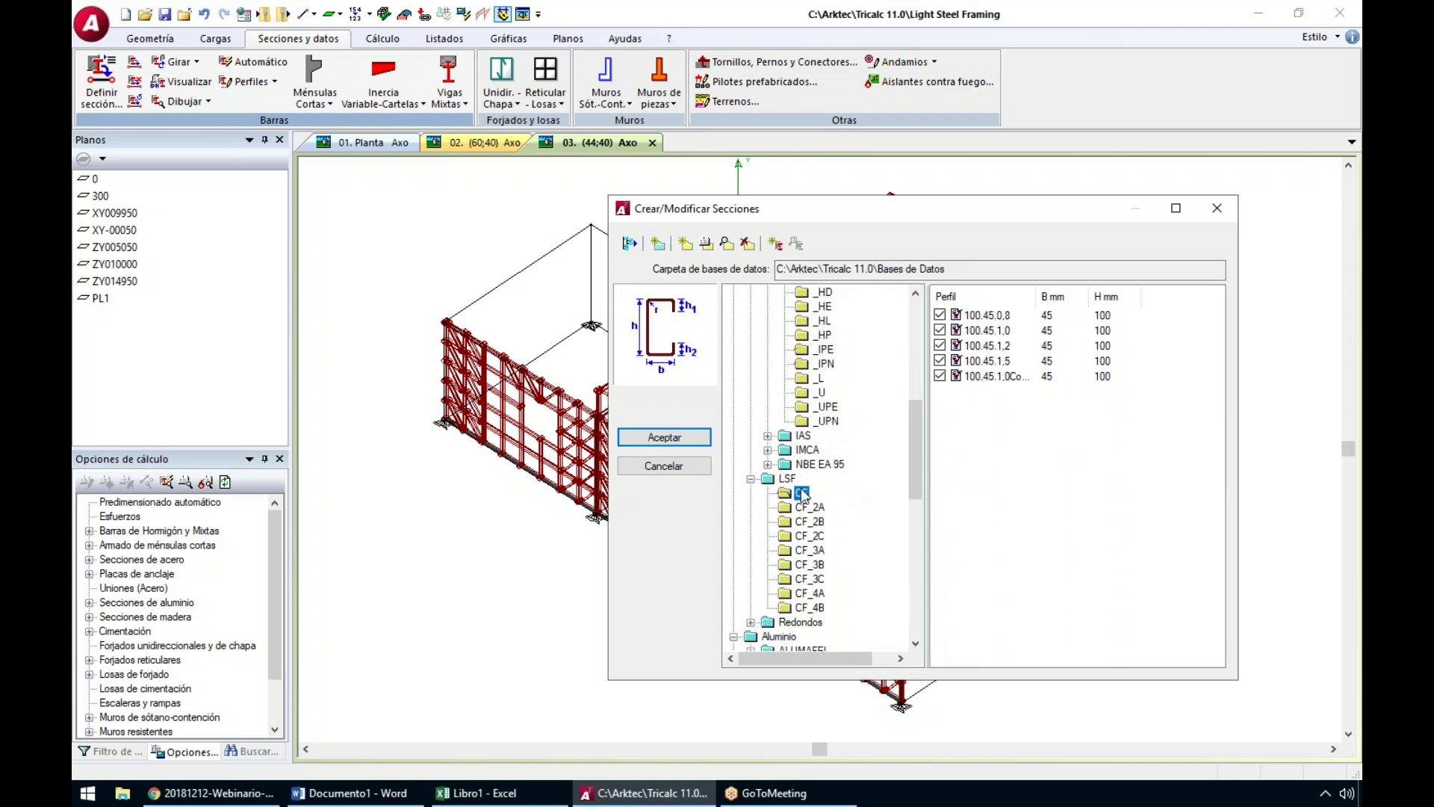
pyautogui.doubleClick(1000, 350)
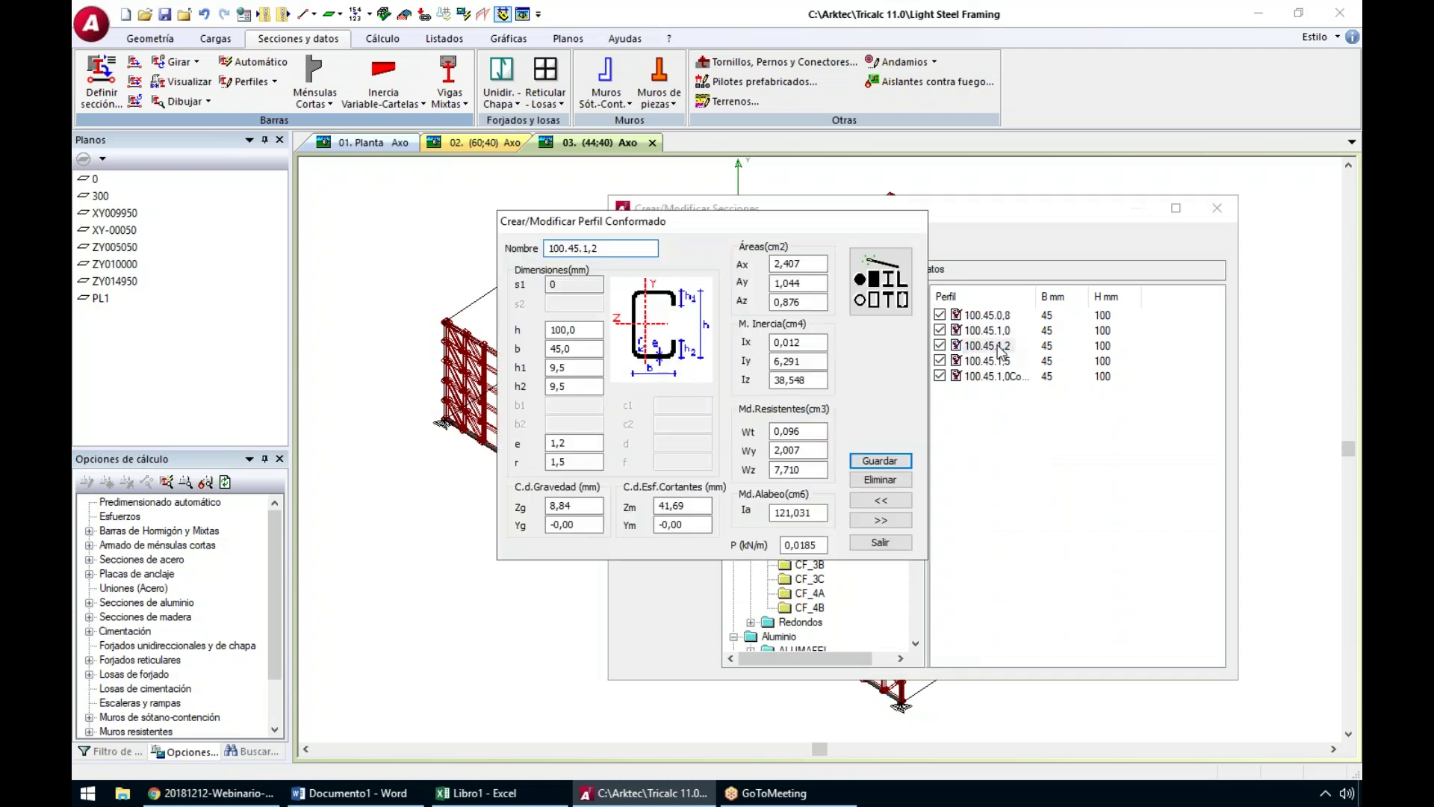
pyautogui.click(577, 330)
pyautogui.press('Tab')
pyautogui.press('Tab')
pyautogui.press('Tab')
pyautogui.press('Tab')
pyautogui.press('Tab')
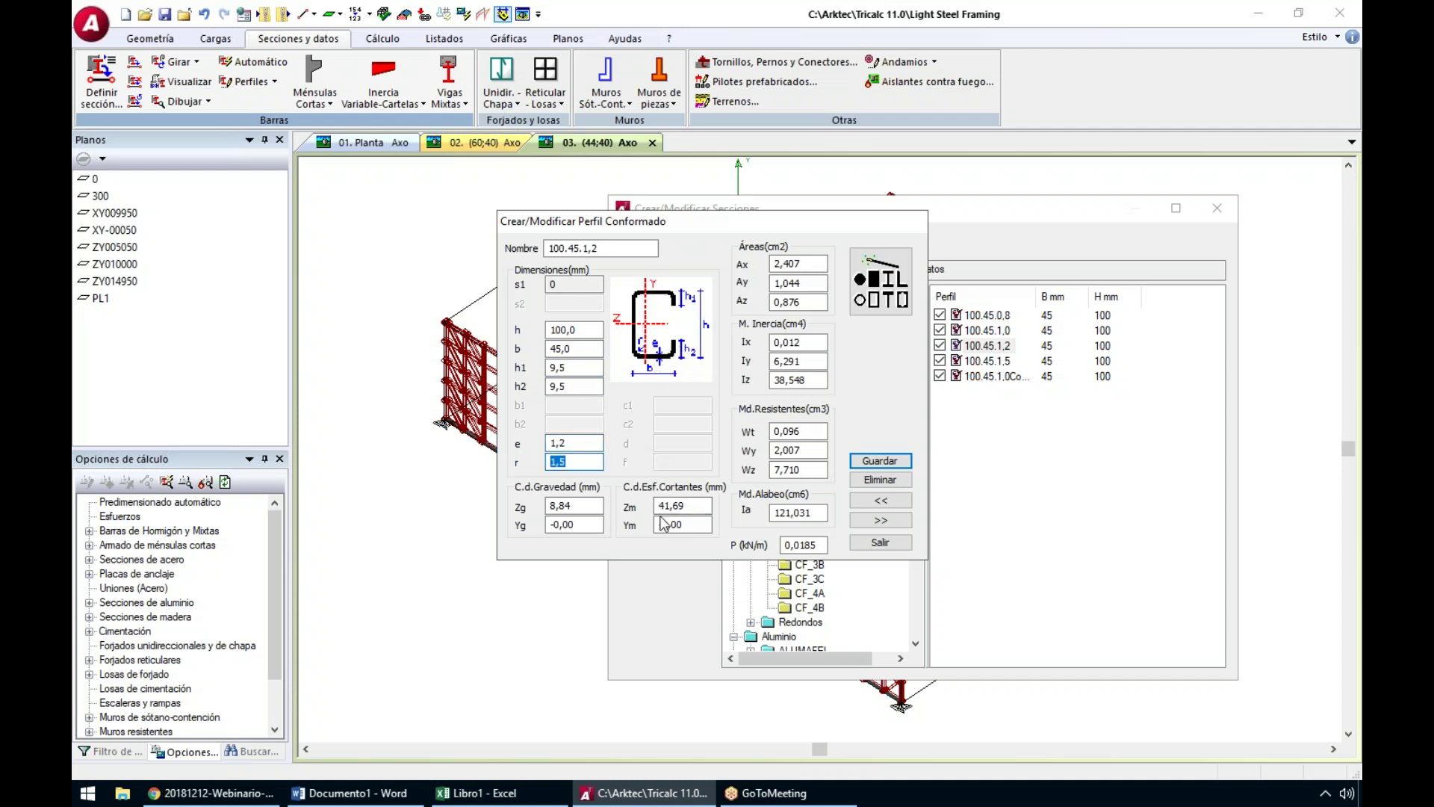
# Review the profile's areas, moments of inertia and section moduli, and close its data sheet without changes
pyautogui.click(799, 282)
pyautogui.click(811, 301)
pyautogui.hotkey('shift', 'Tab')
pyautogui.hotkey('shift', 'Tab')
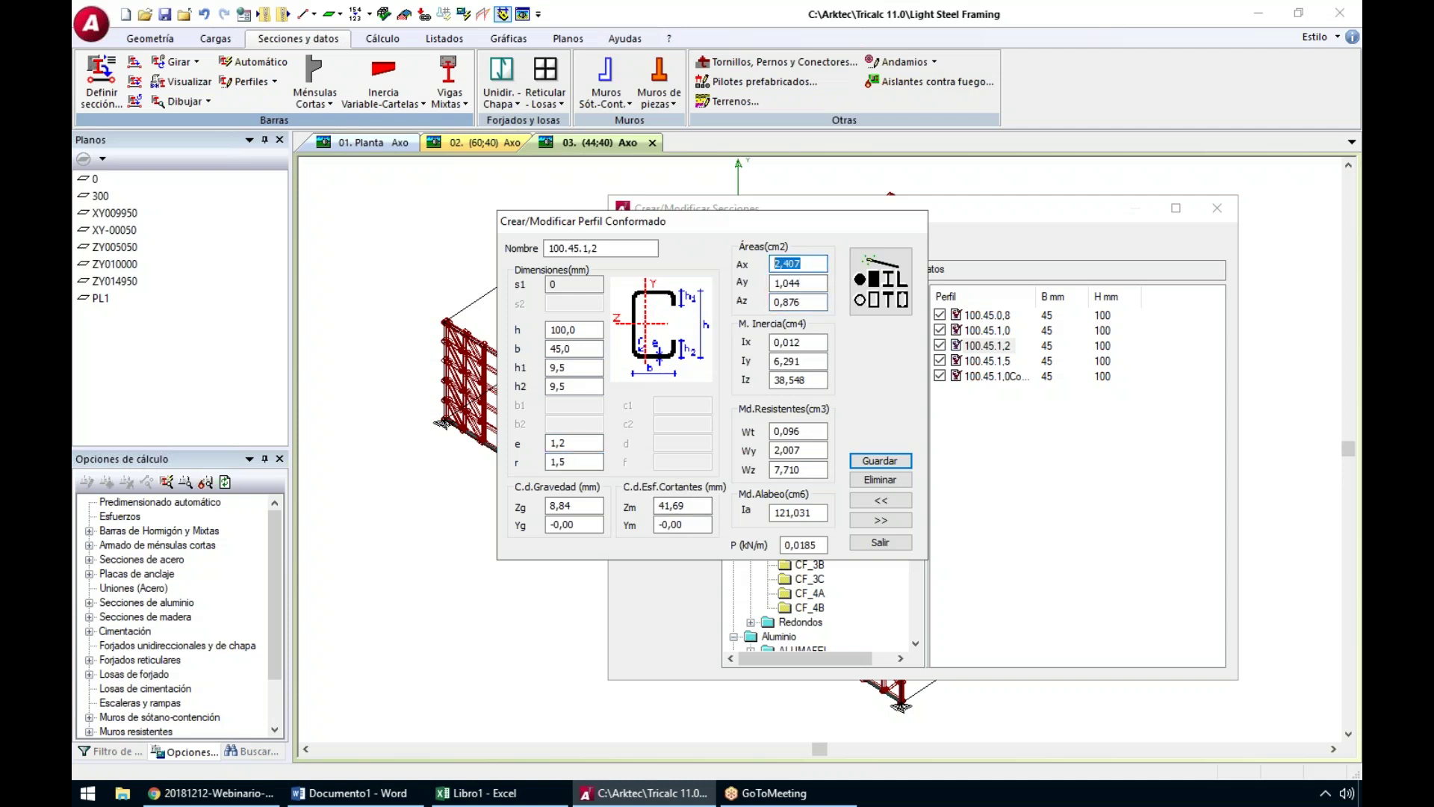
pyautogui.press('Tab')
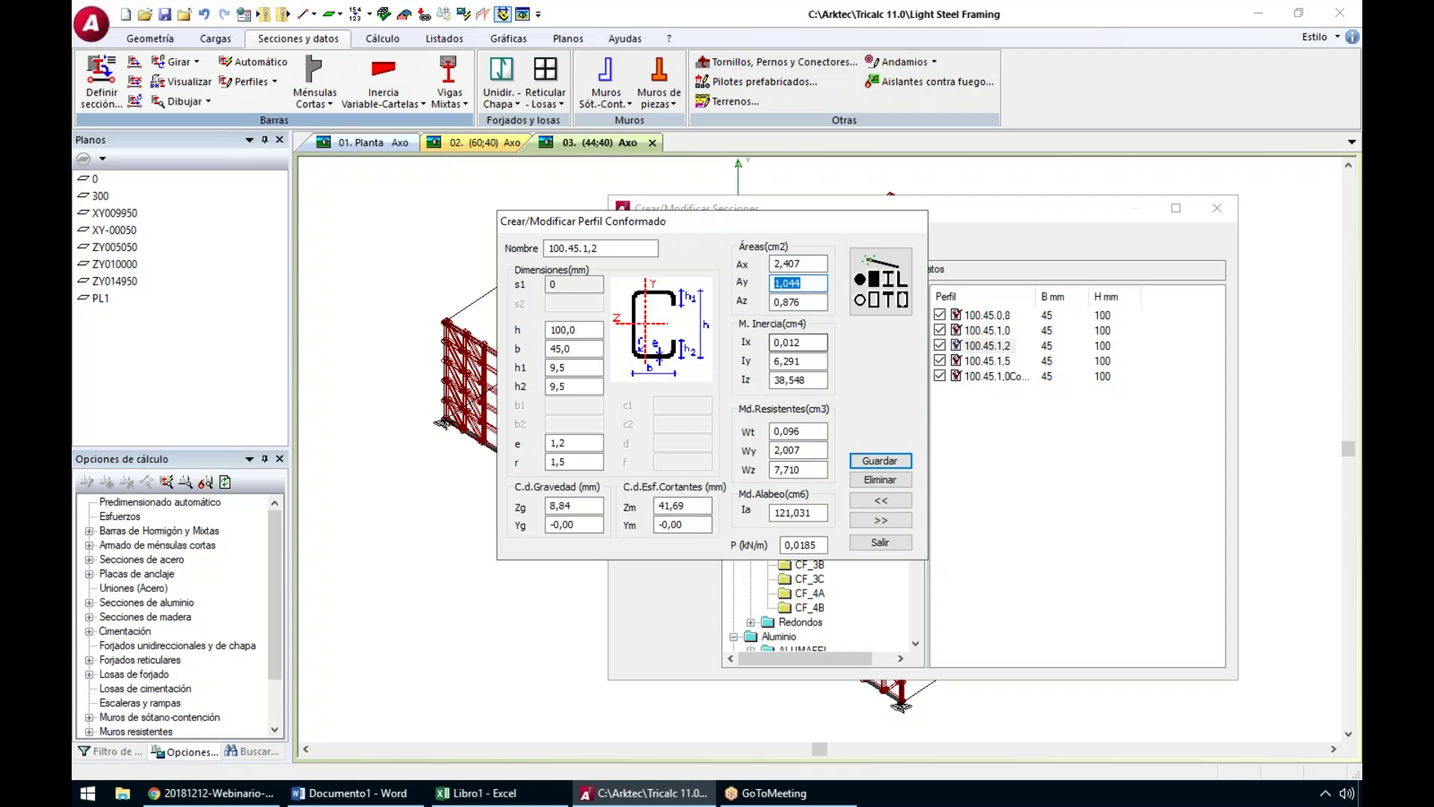
pyautogui.press('Tab')
pyautogui.click(810, 362)
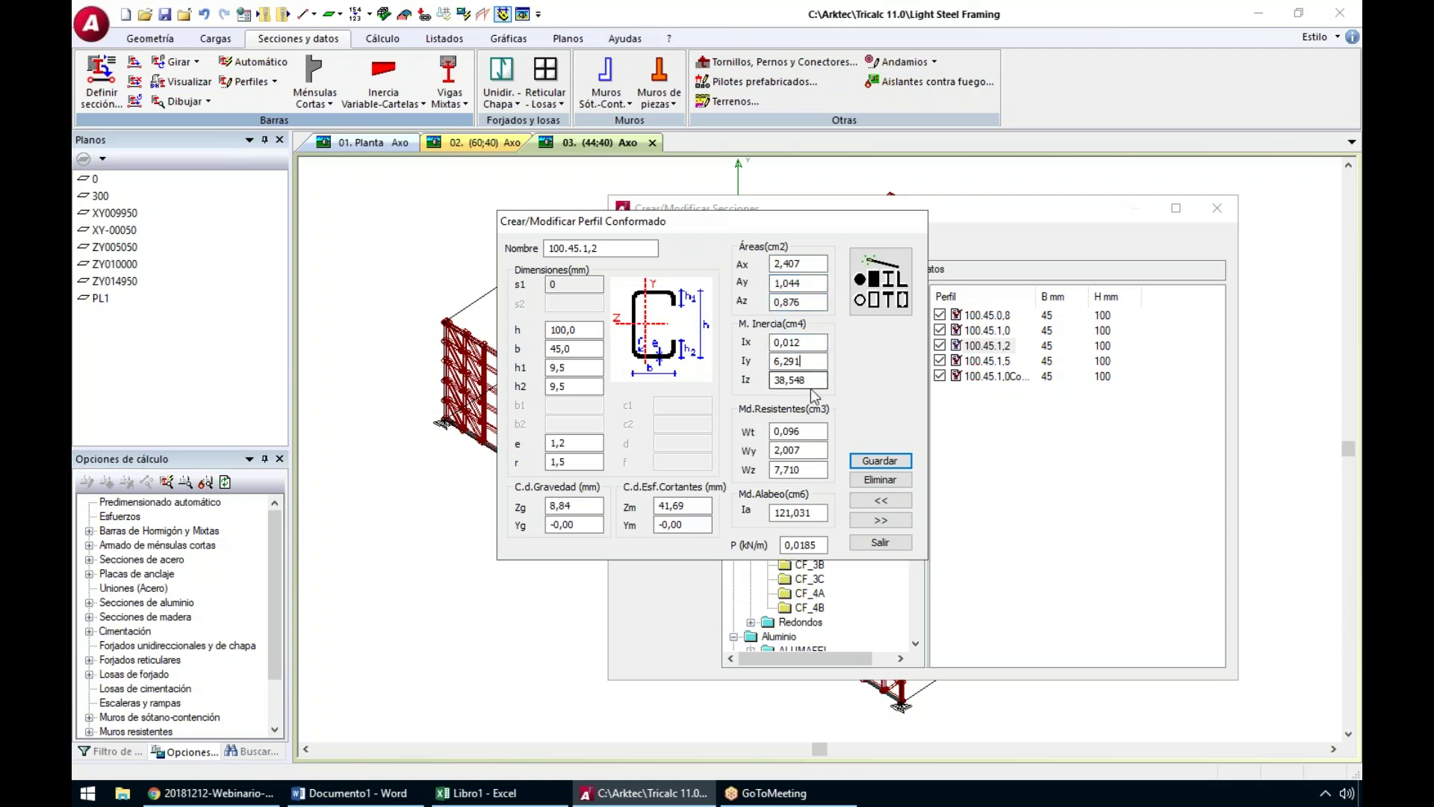
pyautogui.click(812, 430)
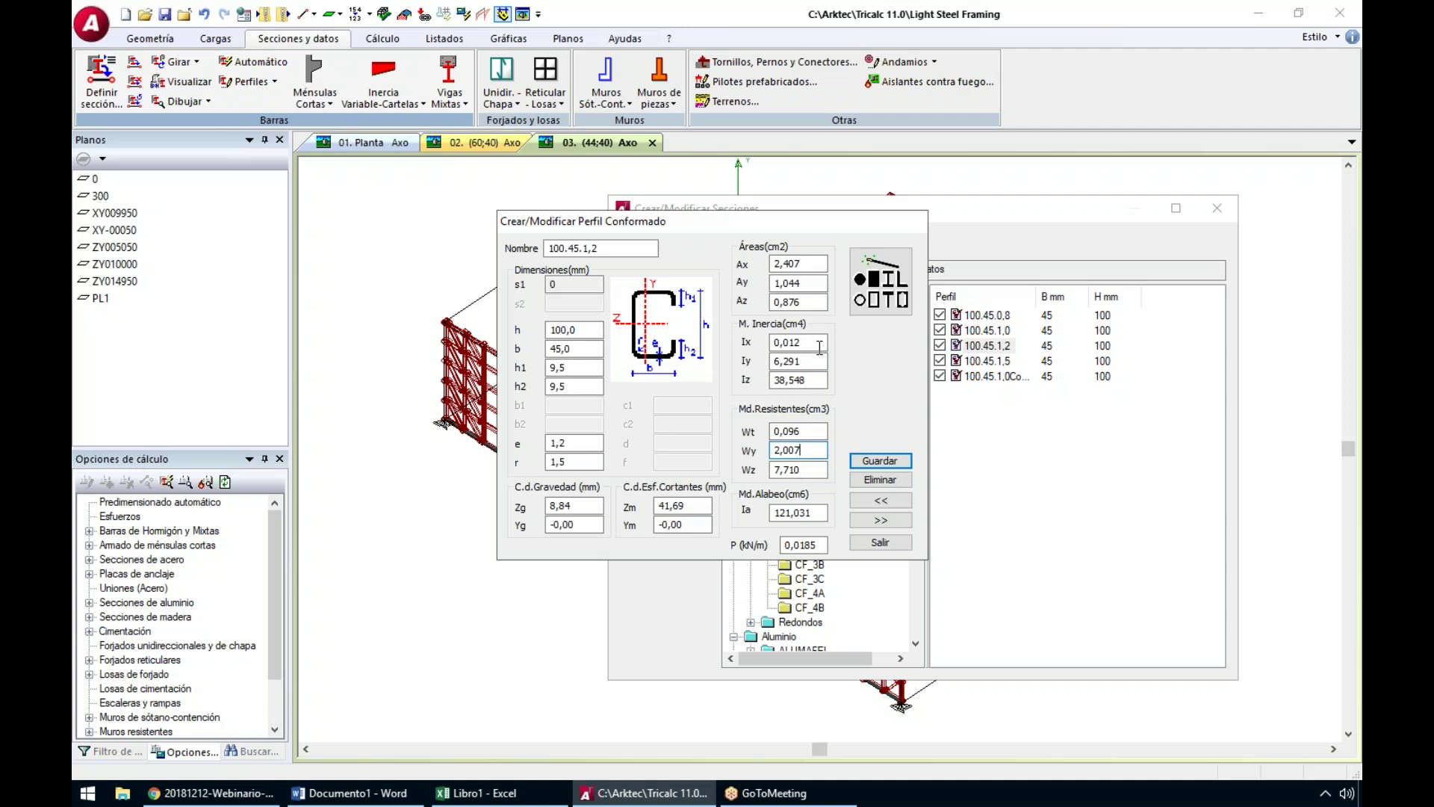
pyautogui.click(895, 544)
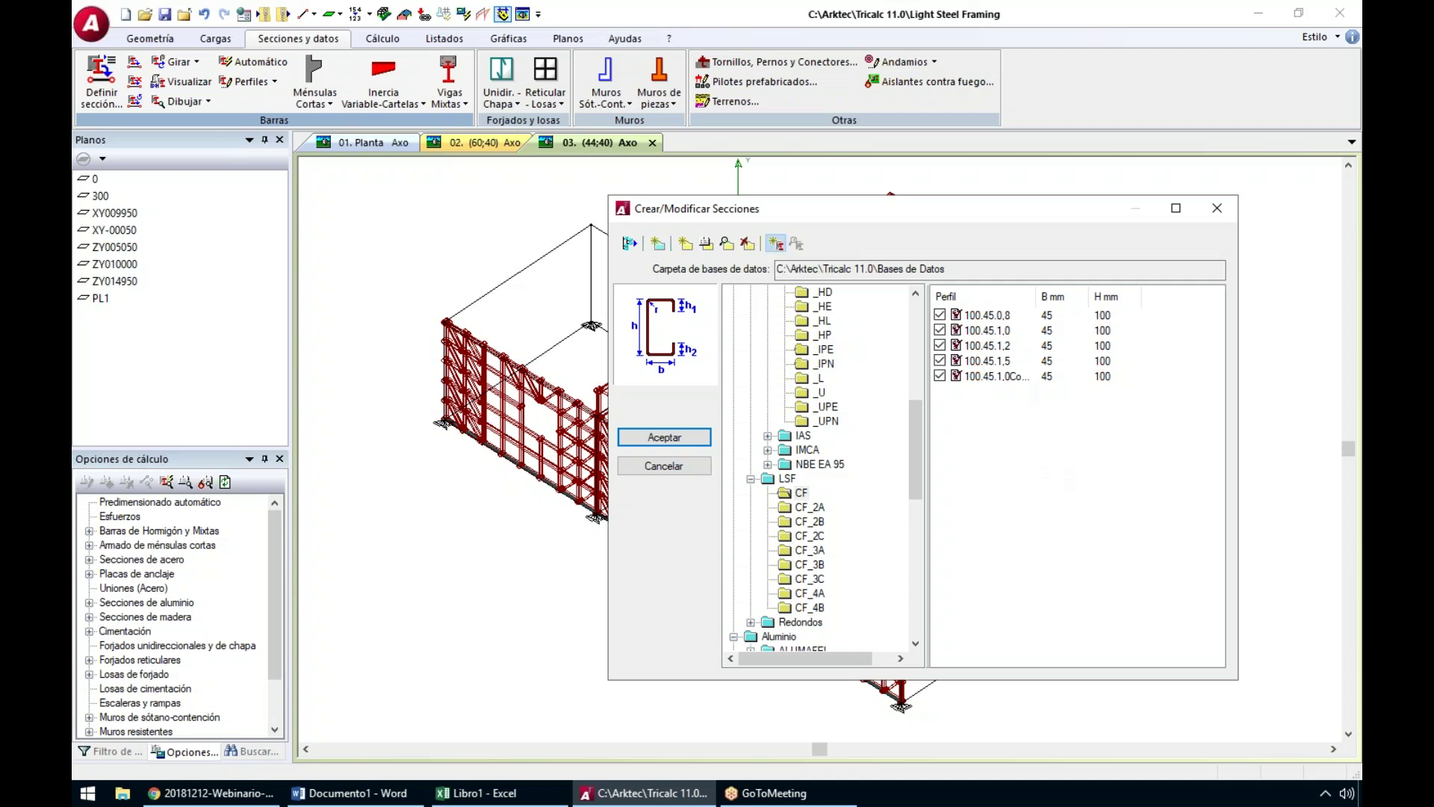
# Create a new cold-formed profile named MIO in the LSF CF series with h 180 mm and b 90 mm
pyautogui.click(775, 244)
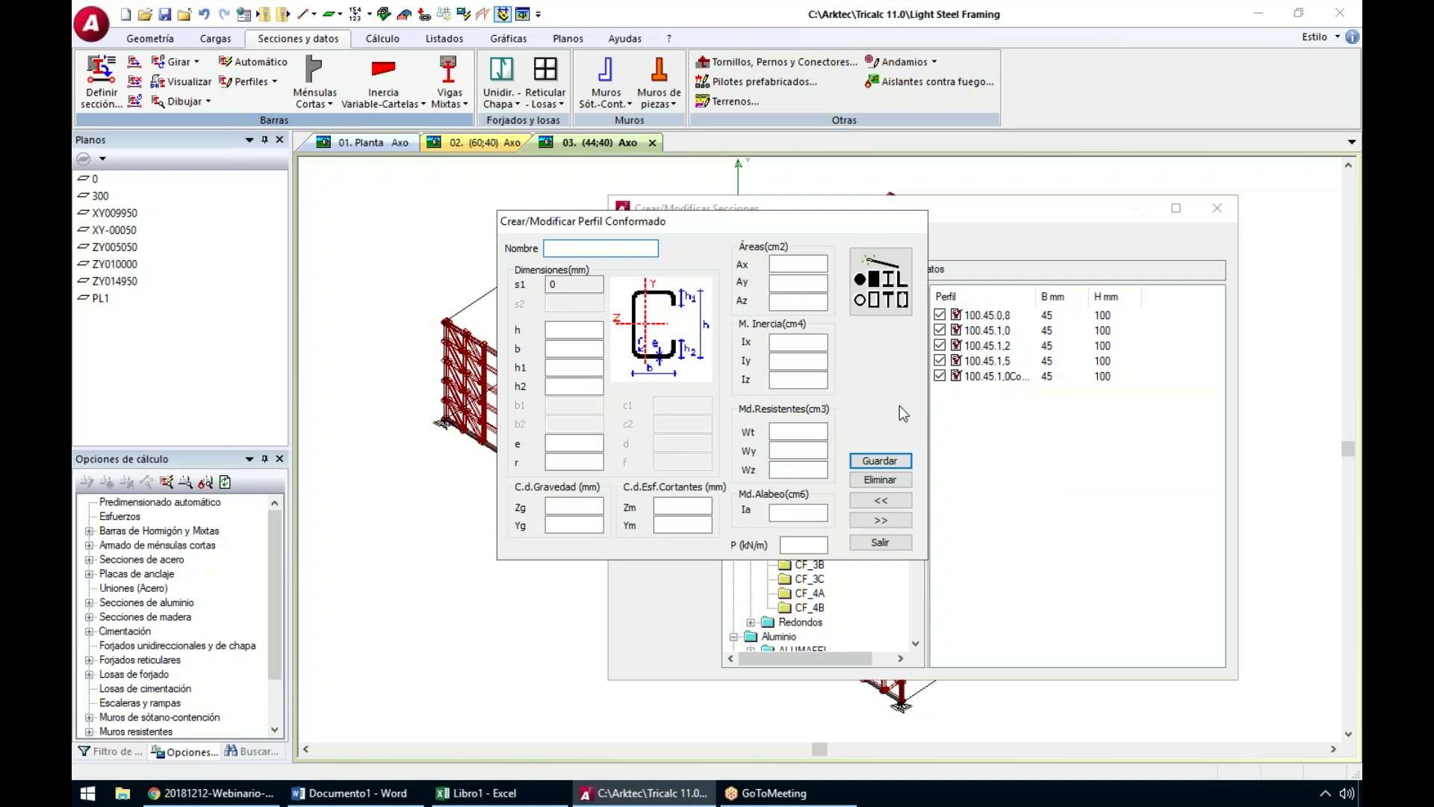
pyautogui.click(573, 330)
pyautogui.write('180')
pyautogui.press('Tab')
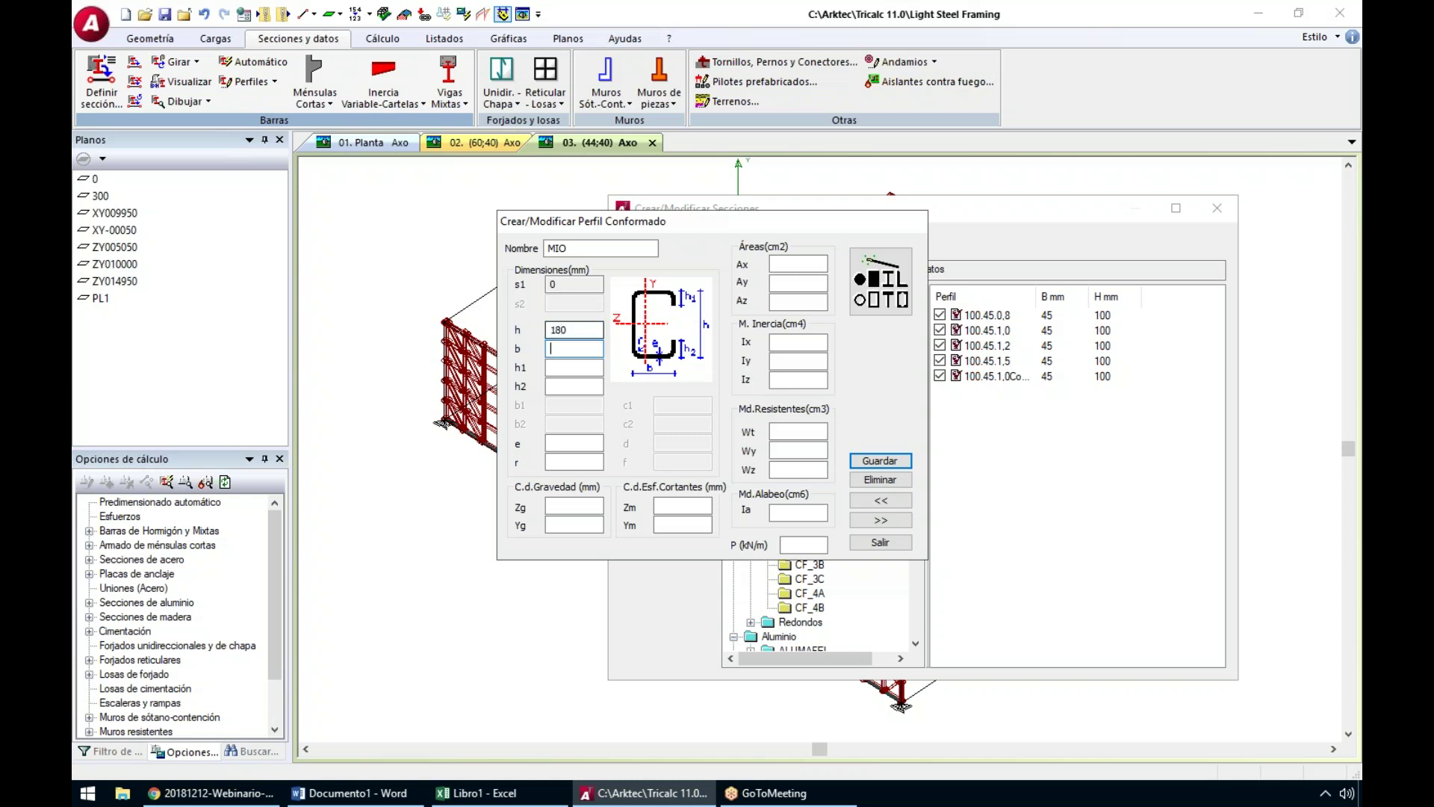
pyautogui.write('90')
# Set h1 and h2 of profile MIO to 30 mm, and its thickness e and radius r to 15 mm
pyautogui.click(574, 367)
pyautogui.write('30')
pyautogui.press('Tab')
pyautogui.write('30')
pyautogui.write('15')
pyautogui.press('Tab')
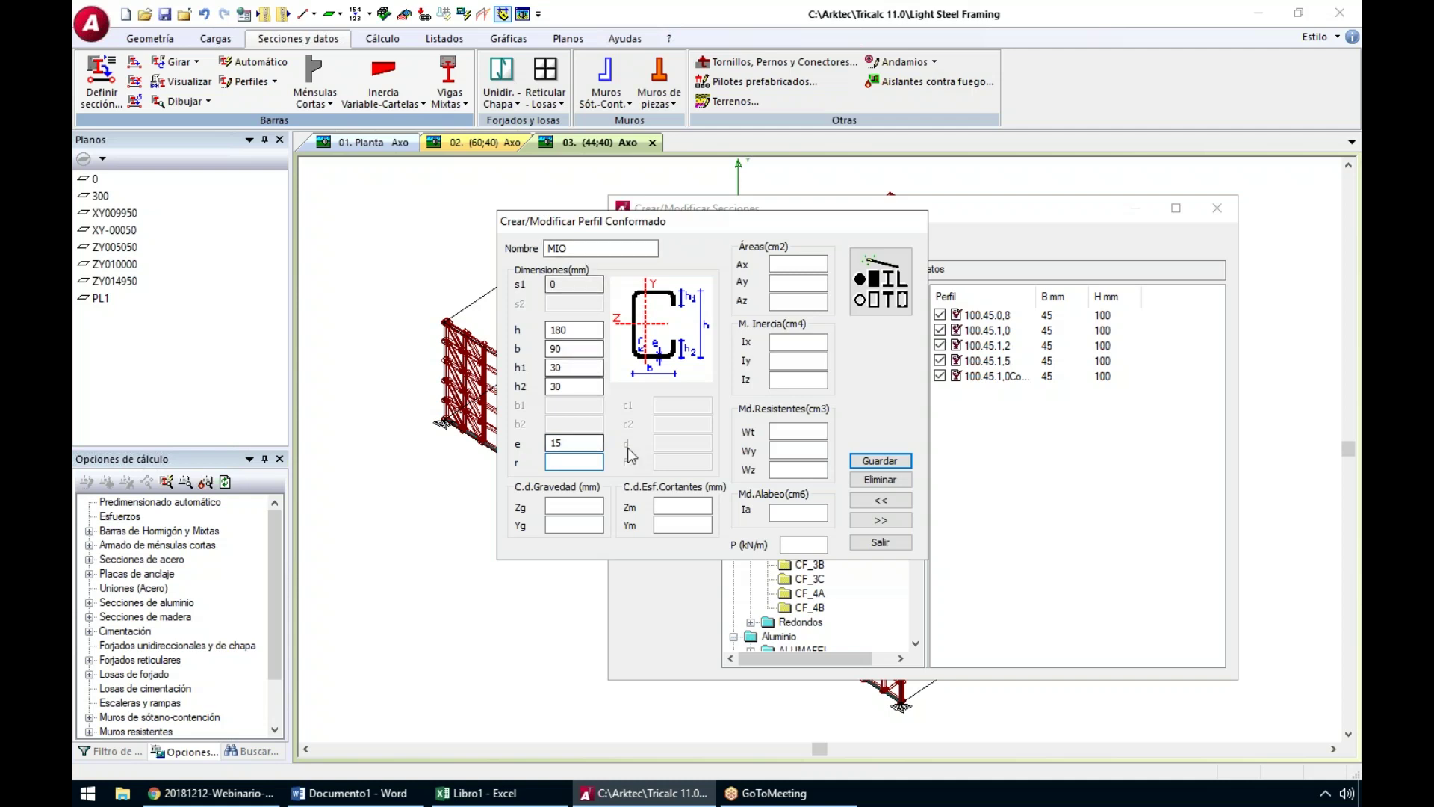
pyautogui.write('15')
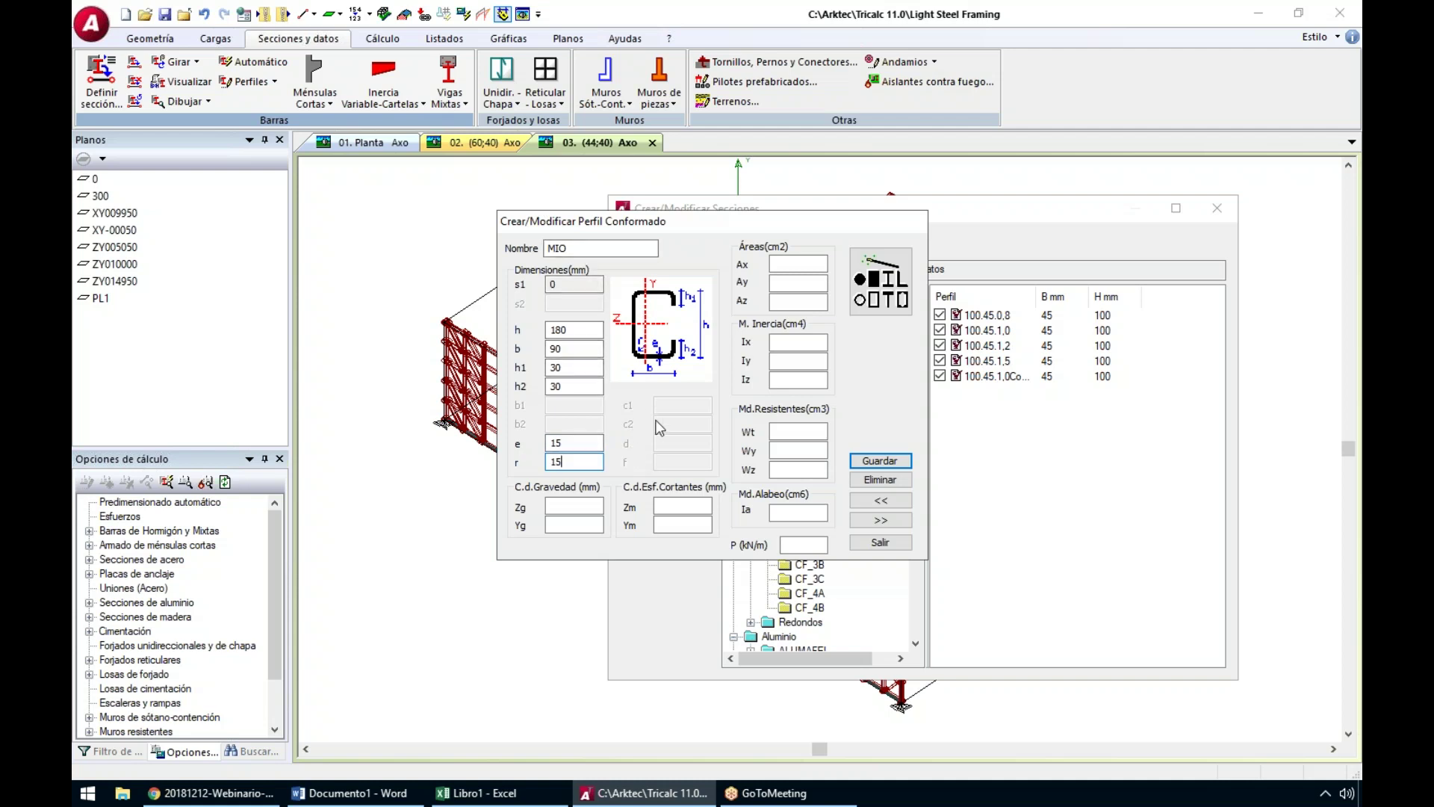
# Calculate the section properties of profile MIO automatically, save the profile and accept the section database changes
pyautogui.click(804, 262)
pyautogui.click(799, 305)
pyautogui.click(880, 280)
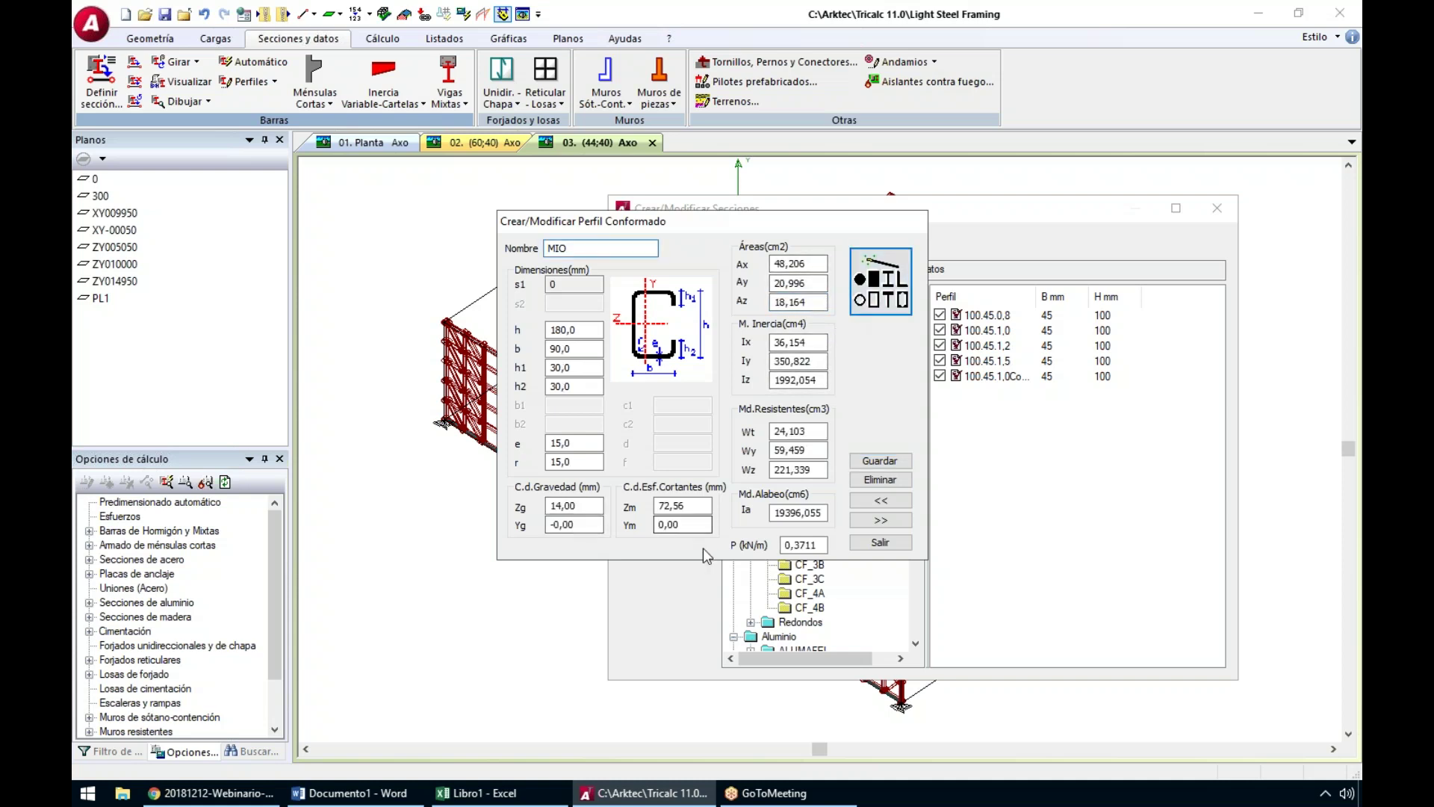
pyautogui.click(880, 461)
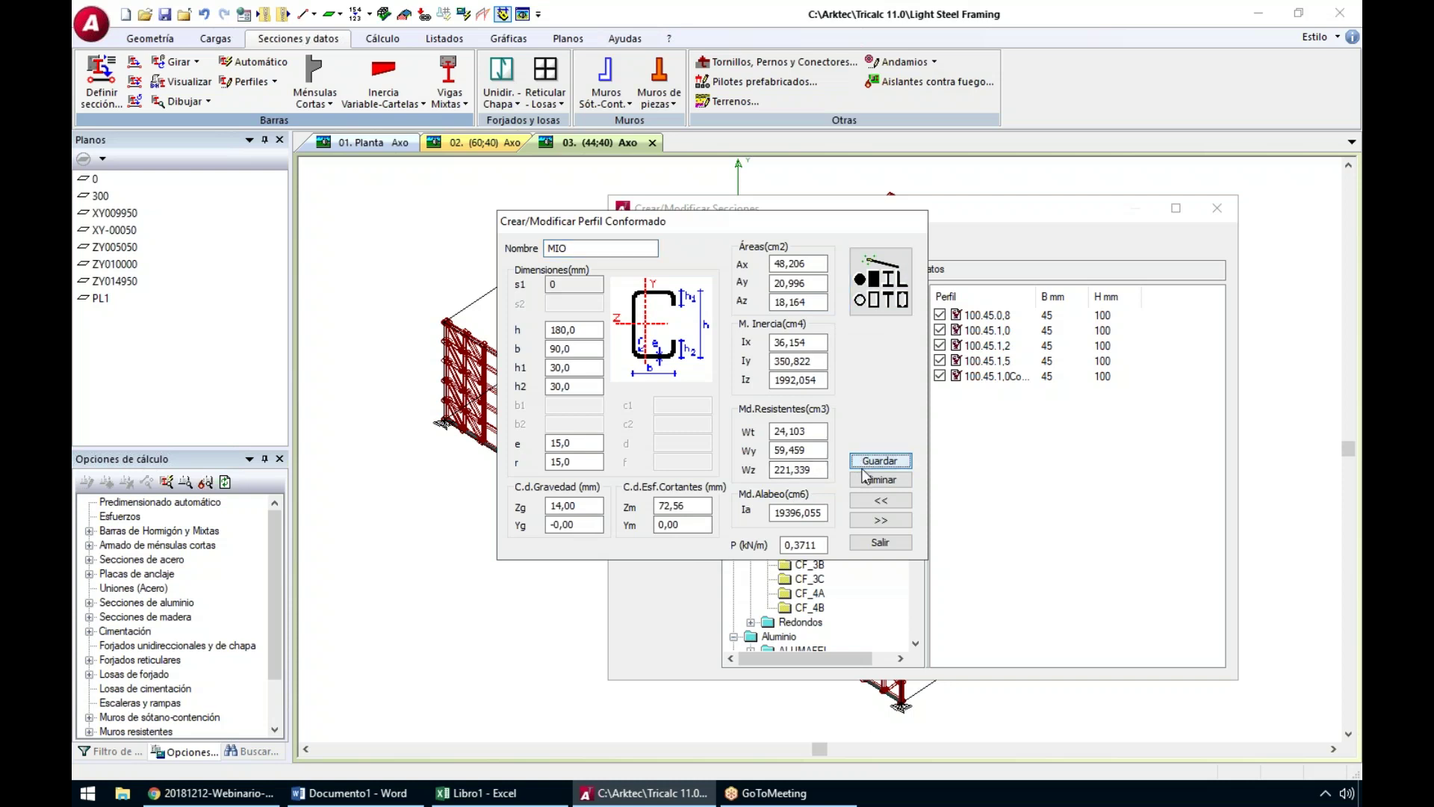
pyautogui.click(889, 543)
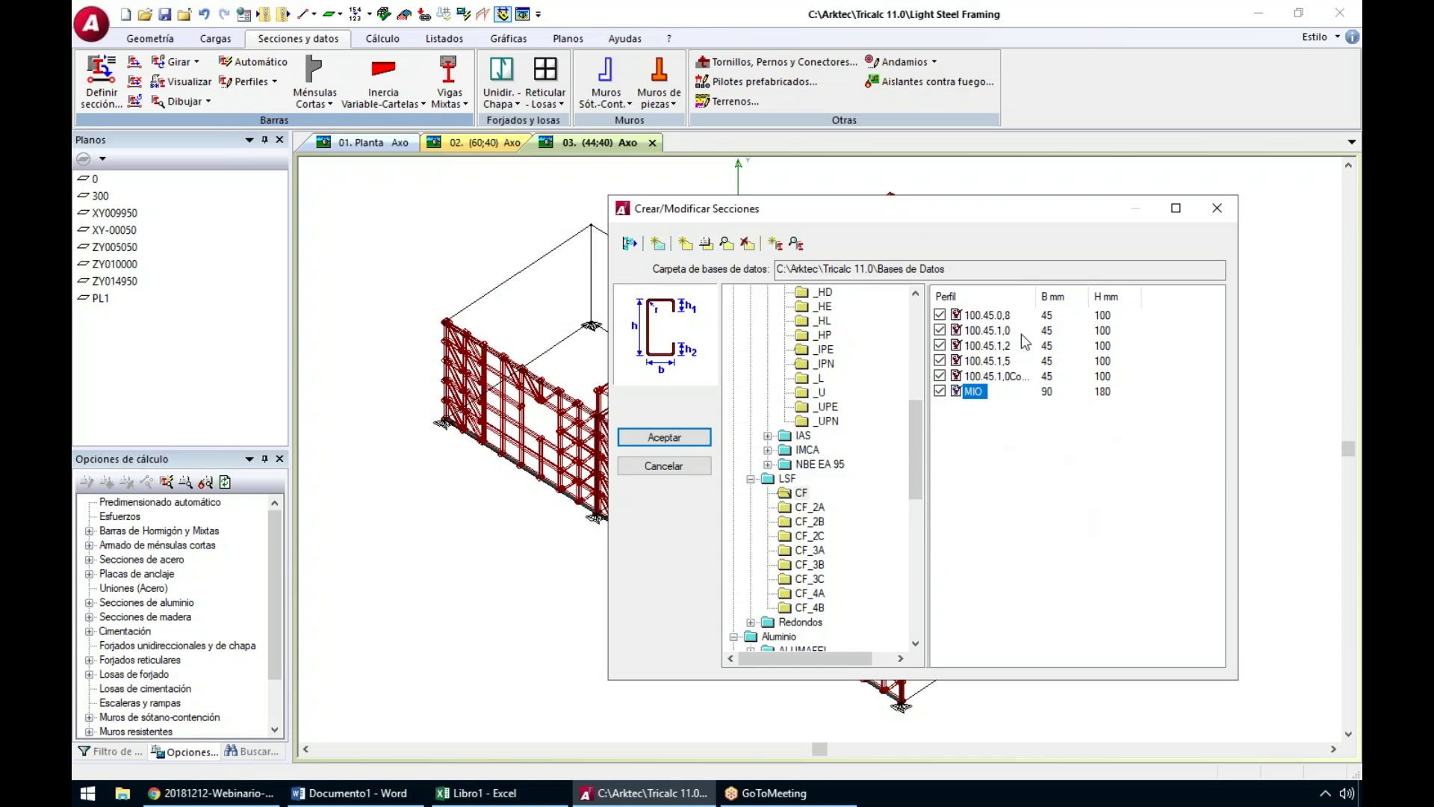
pyautogui.click(659, 439)
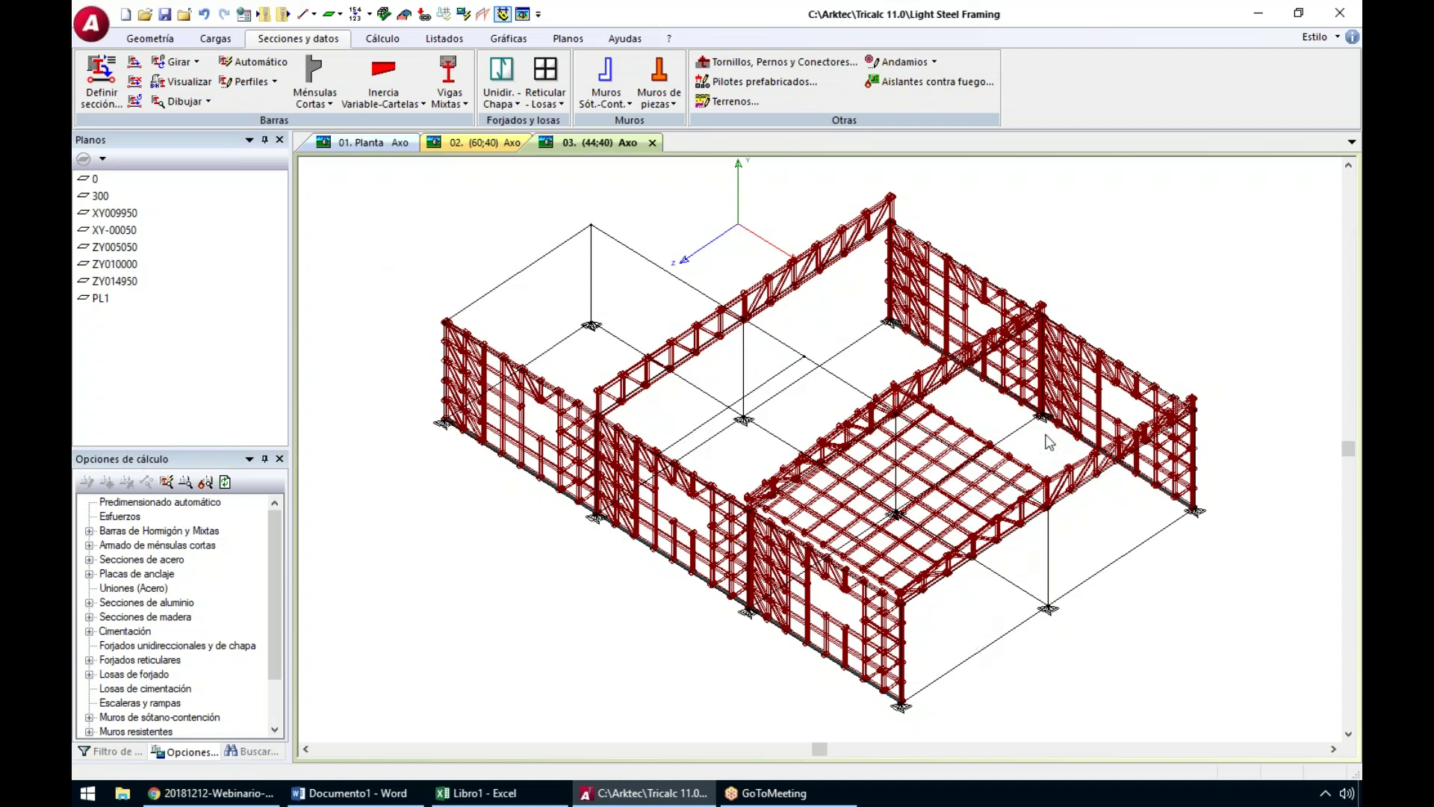
# Examine the structure by activating planes XY-00050, ZY005050, ZY010000 and PL1 in turn, and return to the full model
pyautogui.scroll(1, 1109, 362)
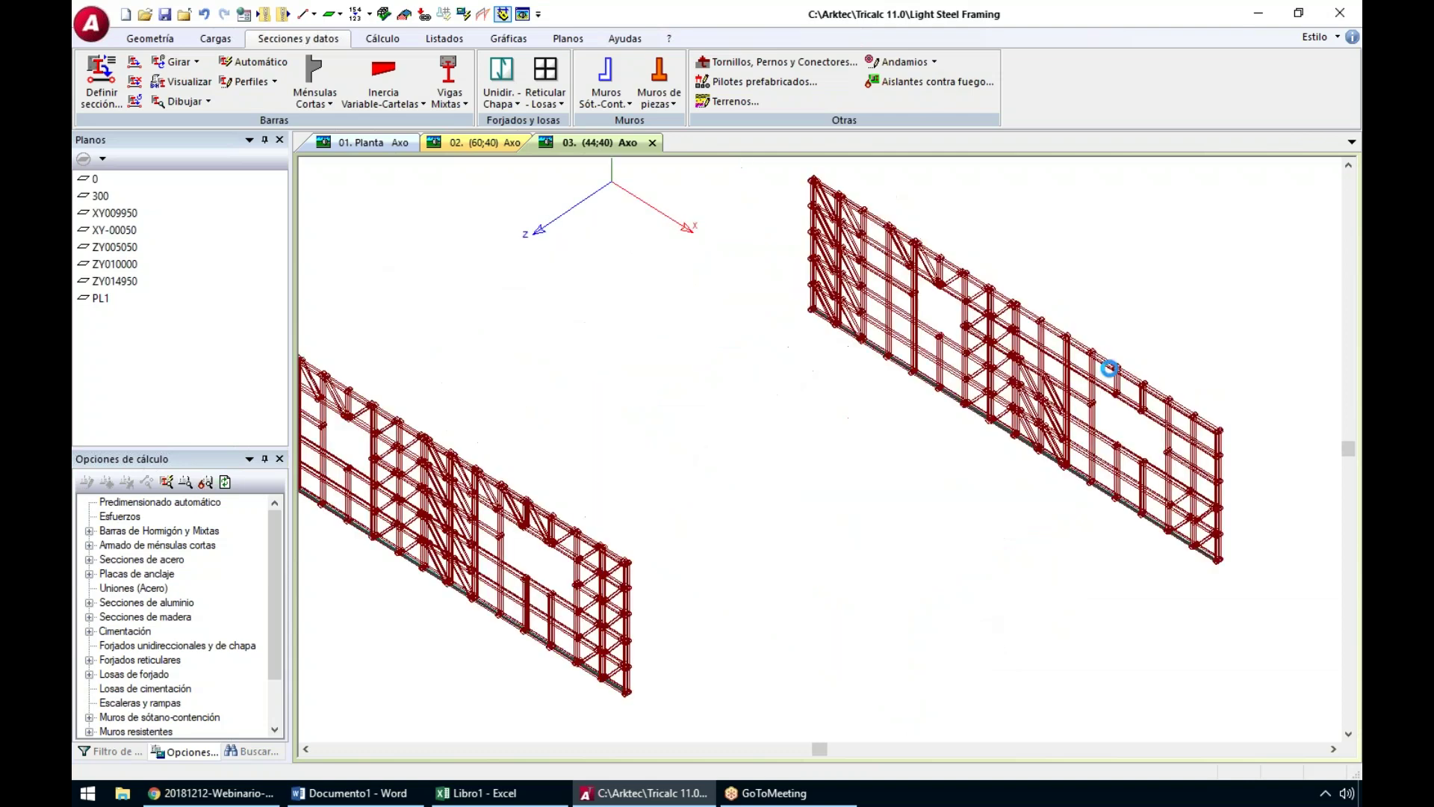
pyautogui.scroll(2, 1098, 377)
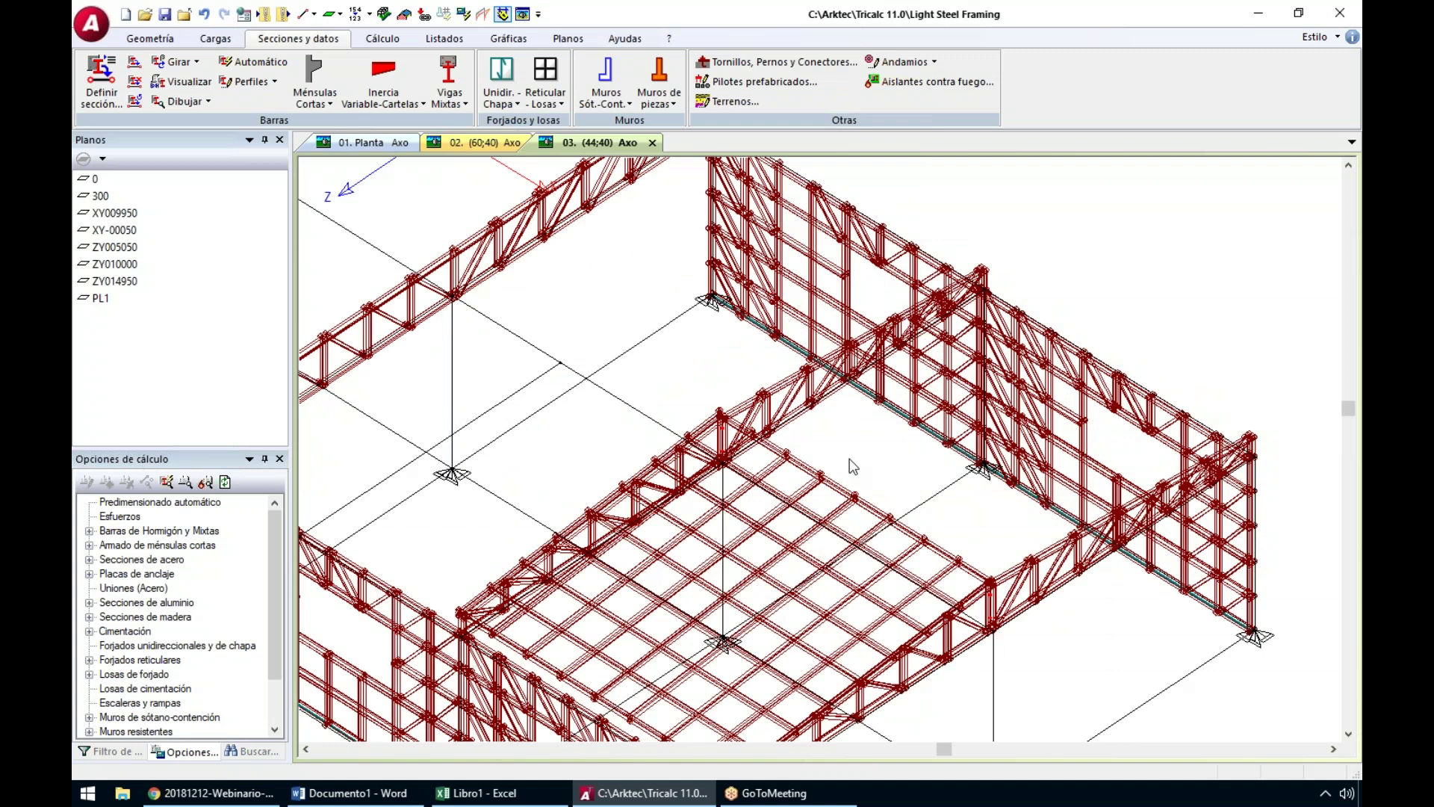
pyautogui.moveTo(904, 441); pyautogui.dragTo(839, 468, button='middle')
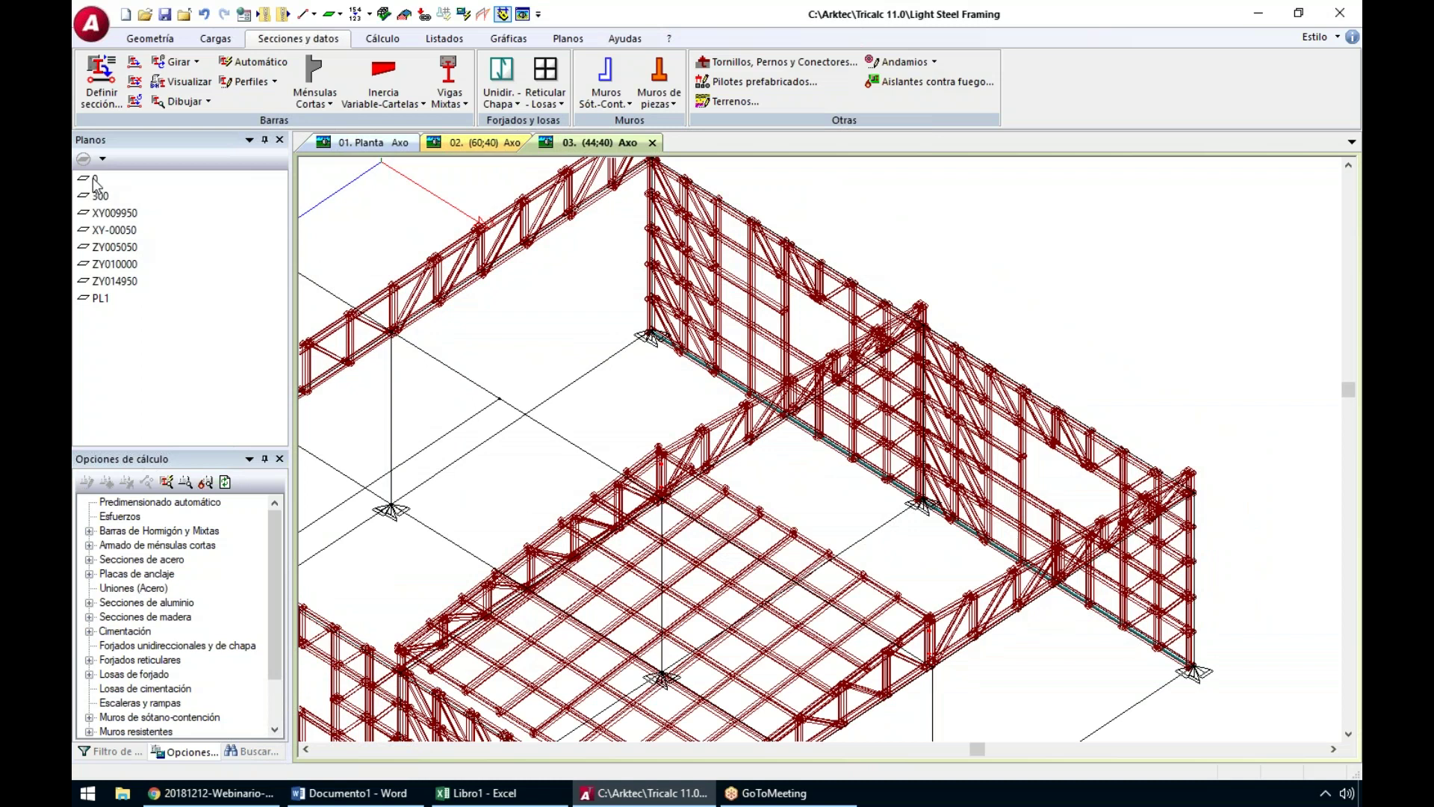
pyautogui.doubleClick(113, 230)
pyautogui.scroll(-2, 731, 383)
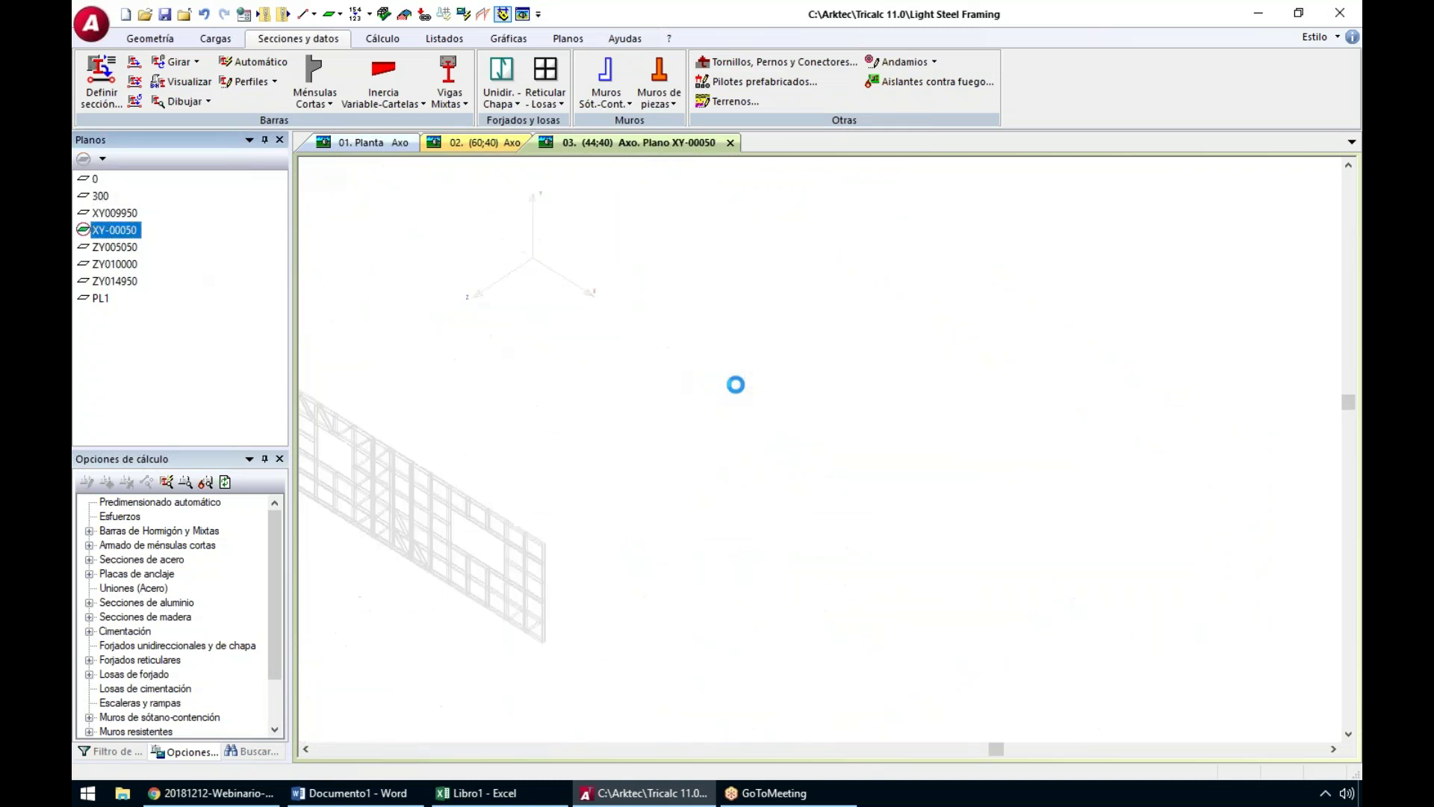
pyautogui.scroll(-1, 735, 386)
pyautogui.doubleClick(113, 247)
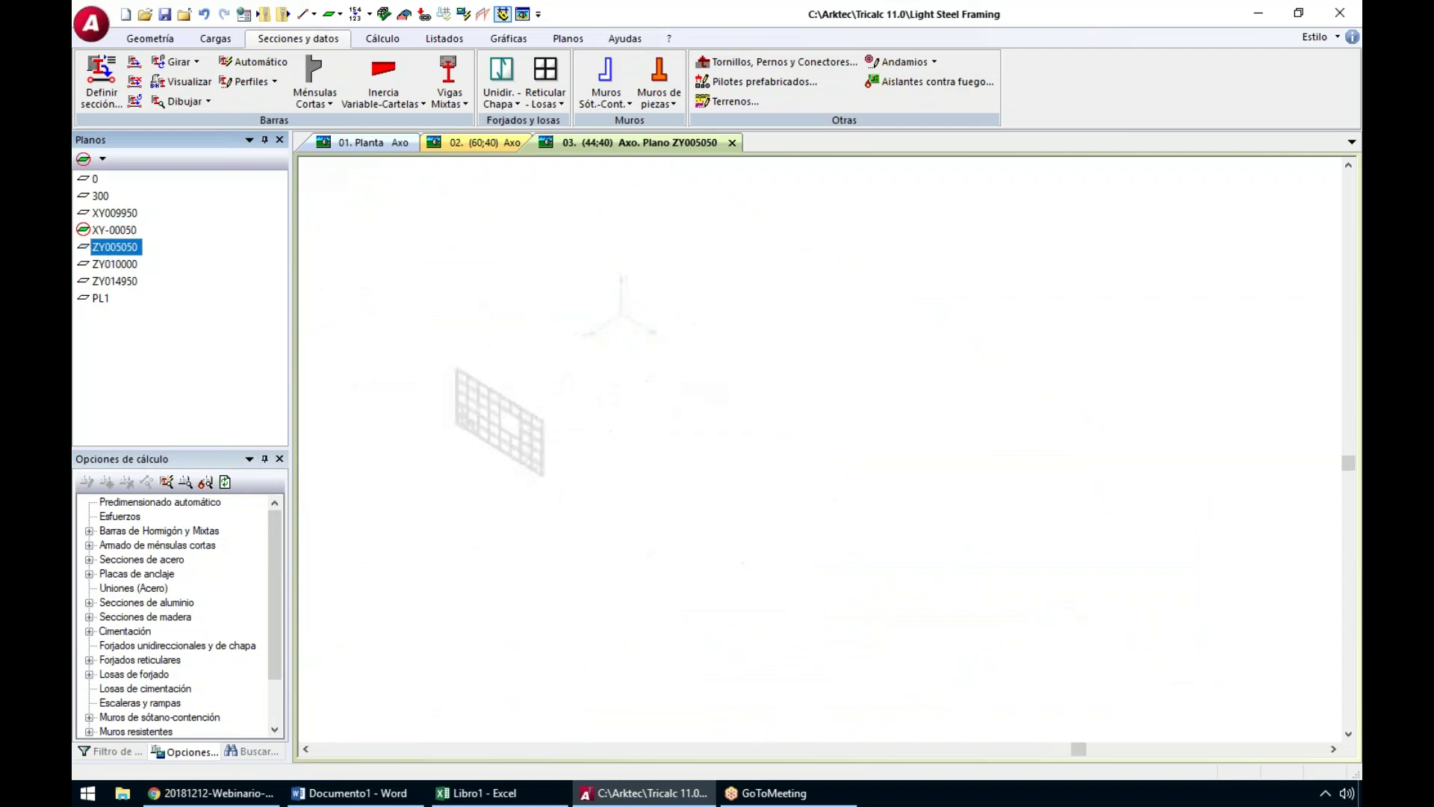
pyautogui.click(113, 264)
pyautogui.doubleClick(114, 264)
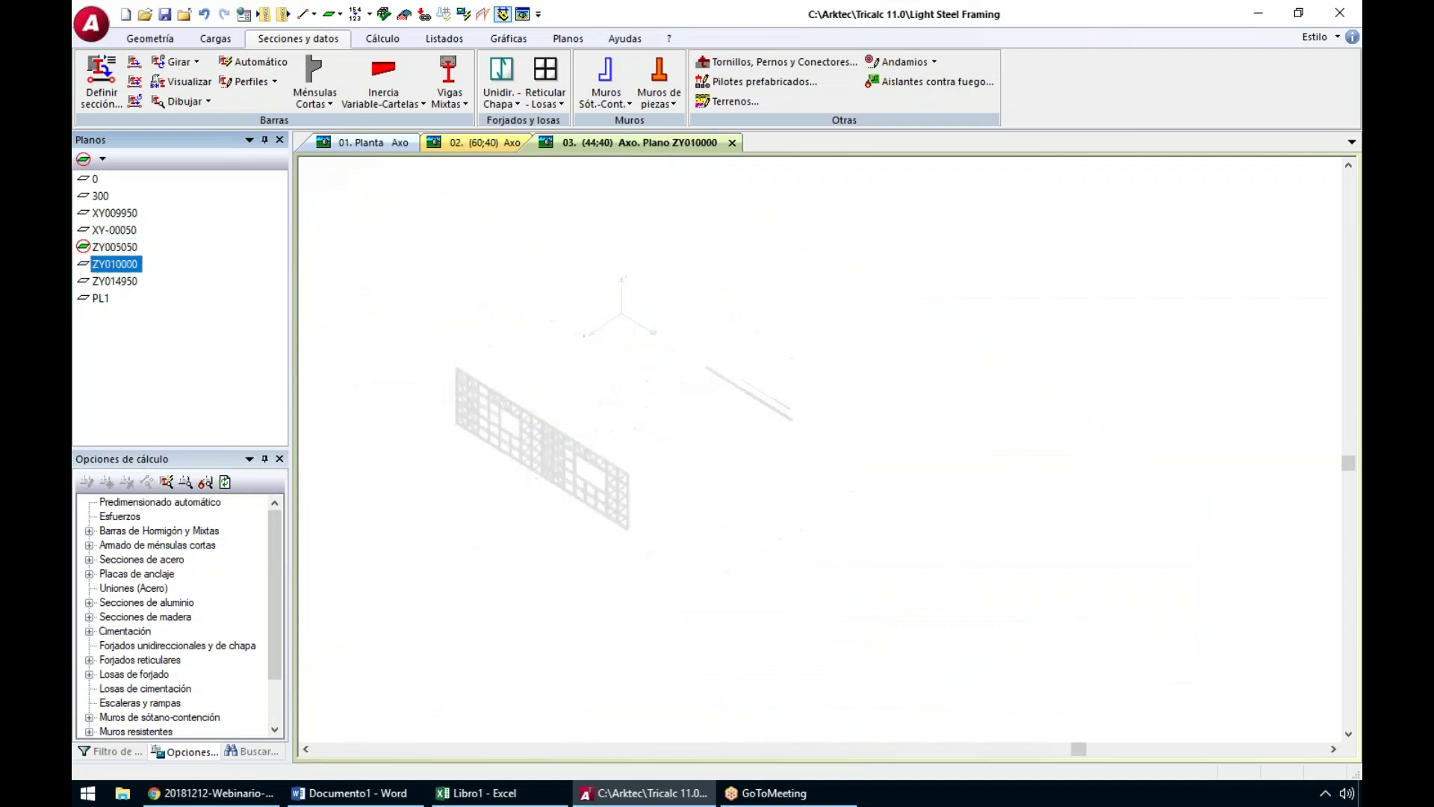
pyautogui.click(102, 300)
pyautogui.doubleClick(102, 300)
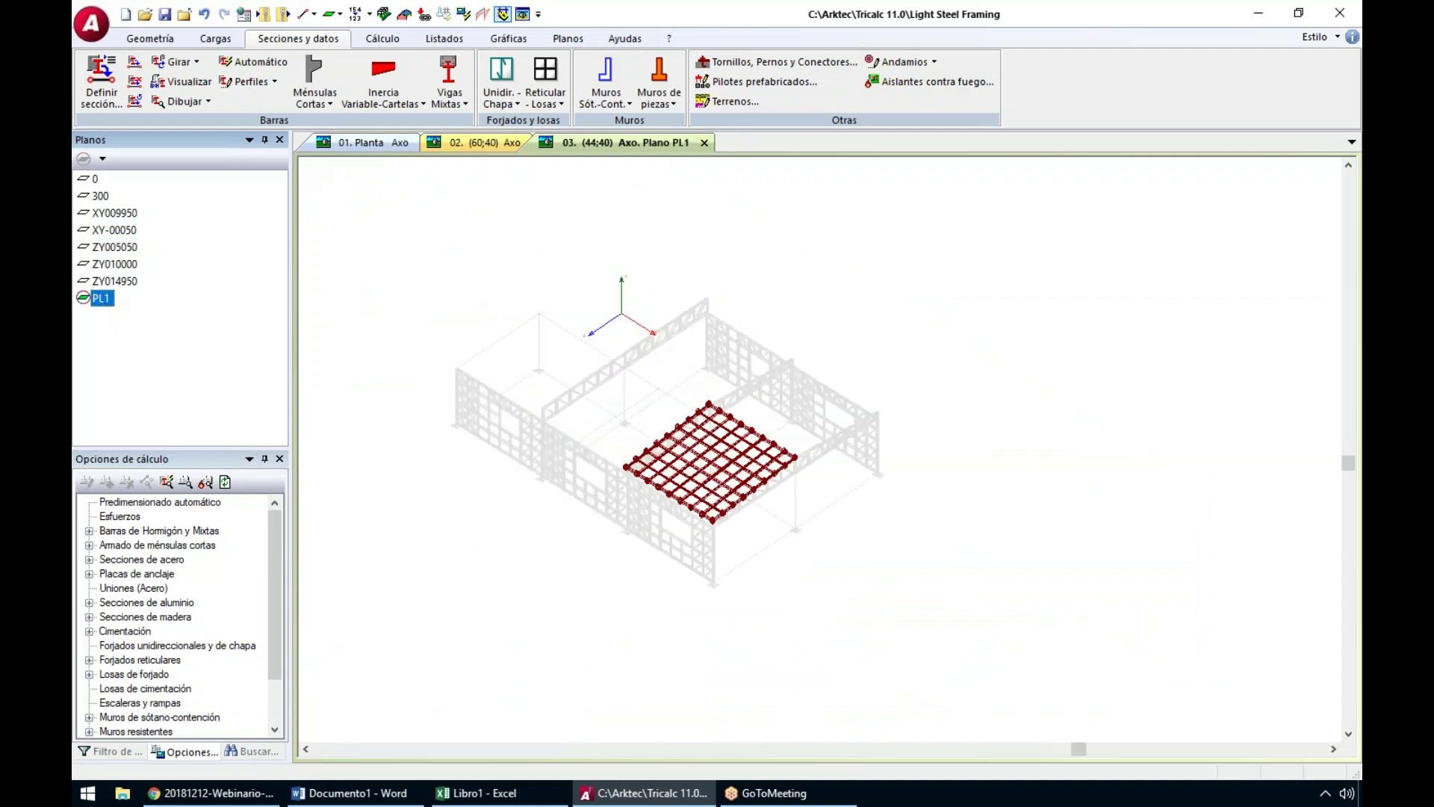
pyautogui.doubleClick(140, 322)
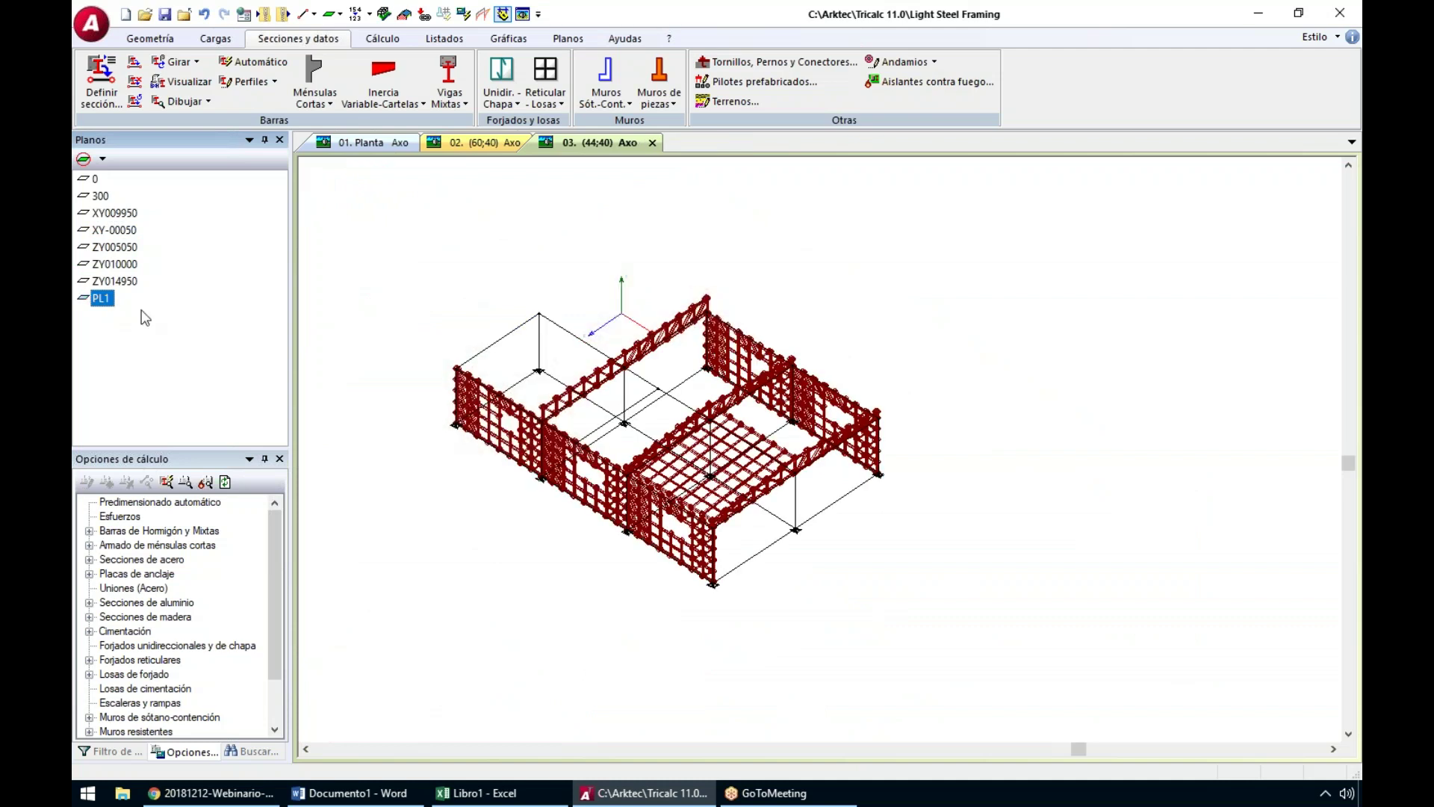
# Define a new plane named FORJADO through nodes of the panel and truss framing
pyautogui.click(103, 161)
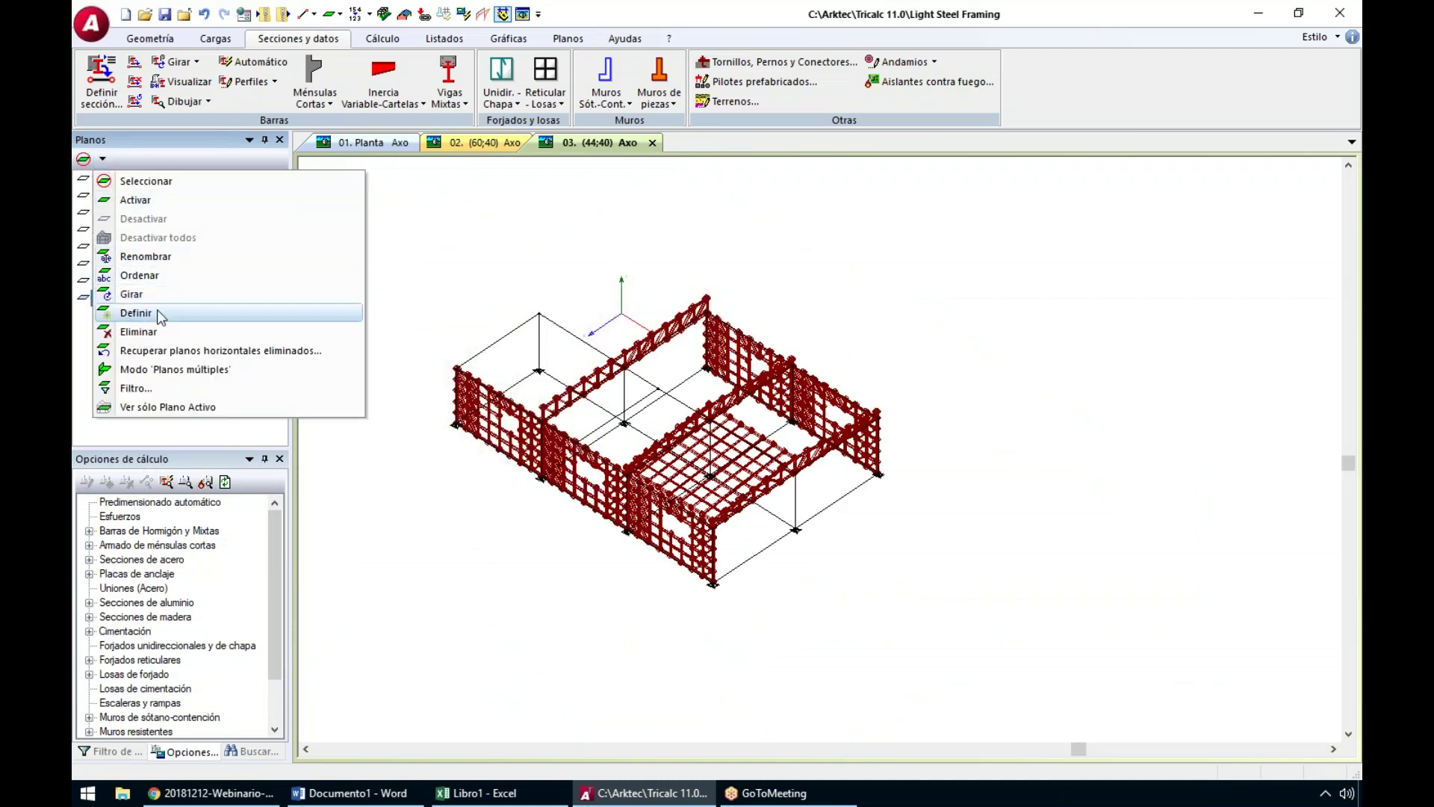
pyautogui.click(130, 312)
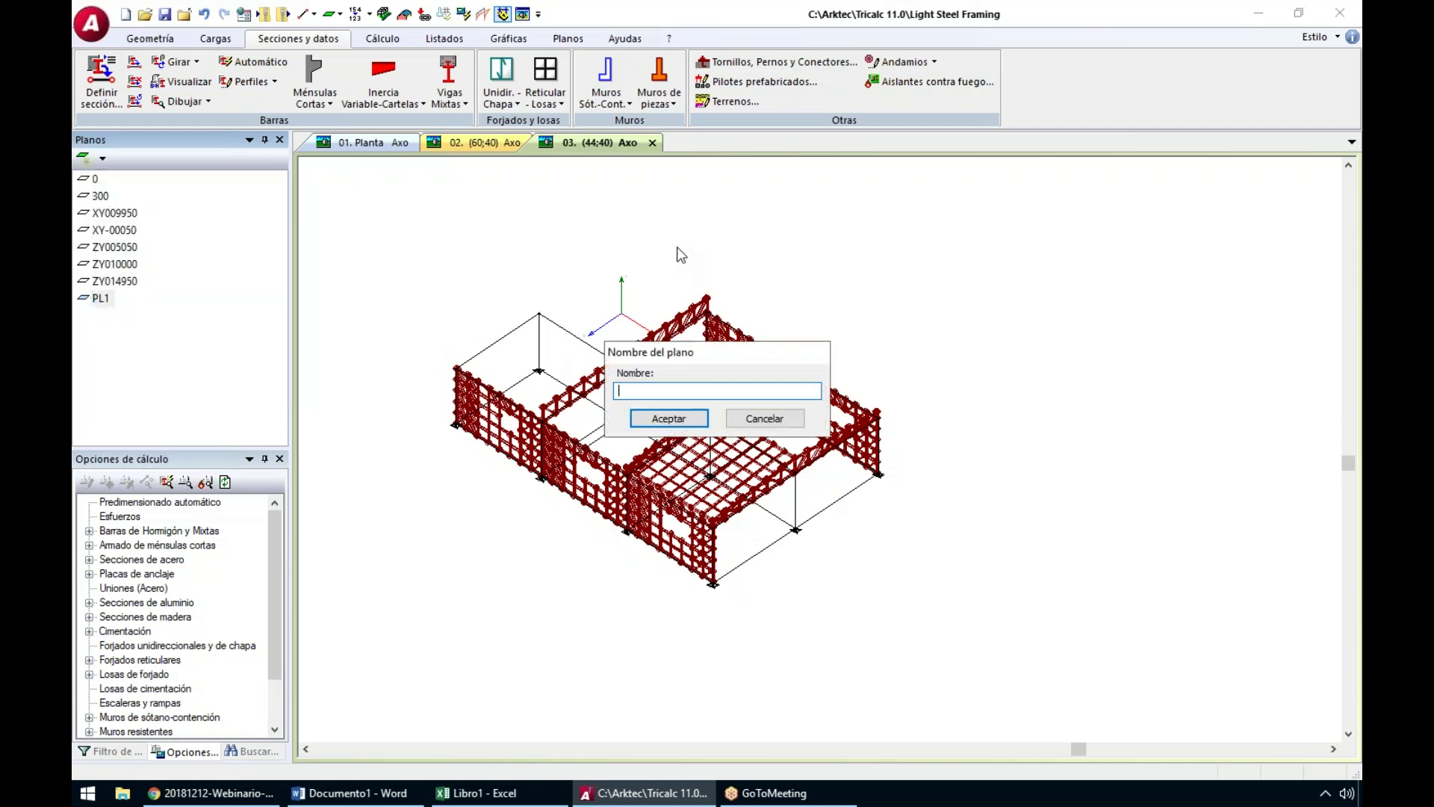
pyautogui.write('FORJADO')
pyautogui.click(668, 419)
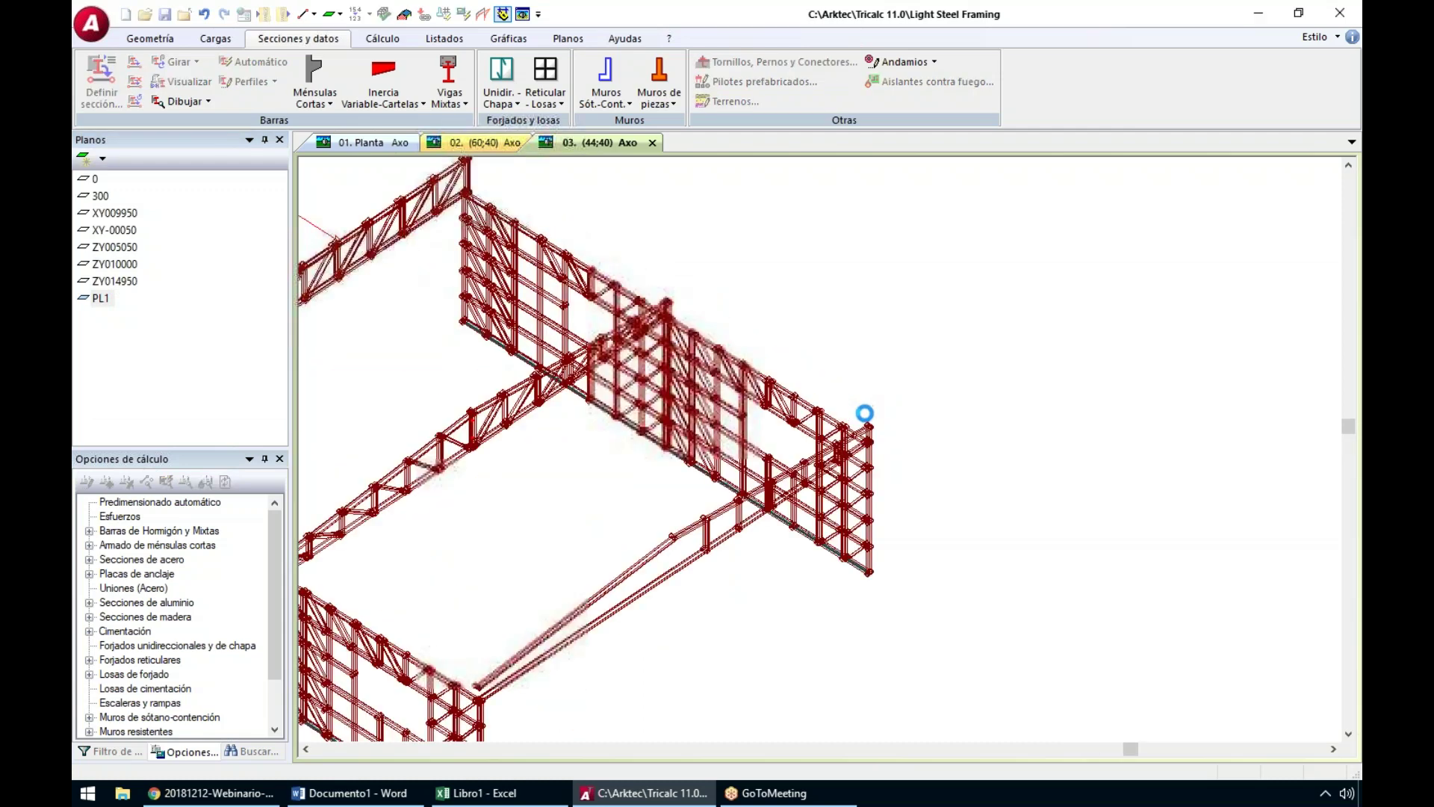
pyautogui.scroll(5, 879, 441)
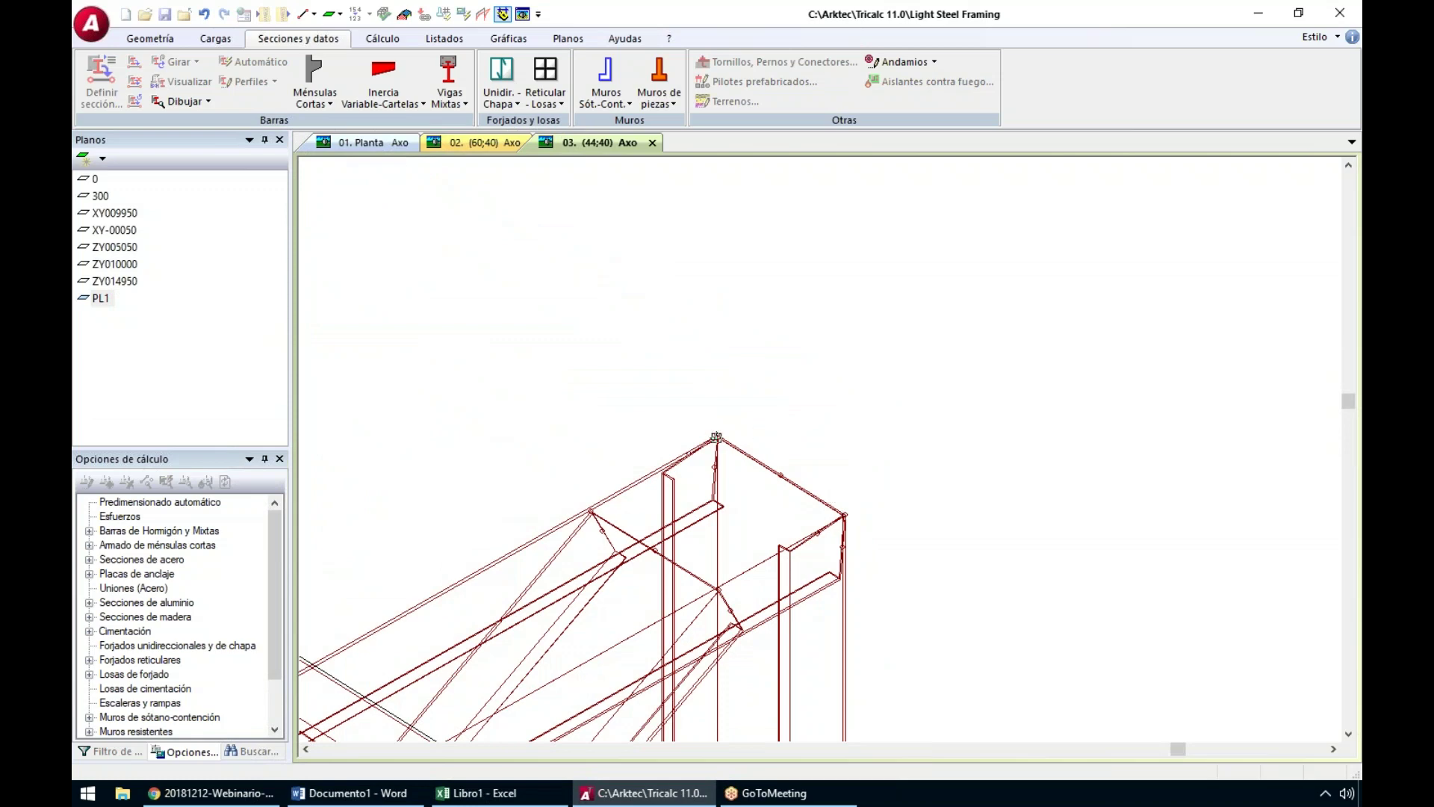
pyautogui.scroll(-5, 803, 403)
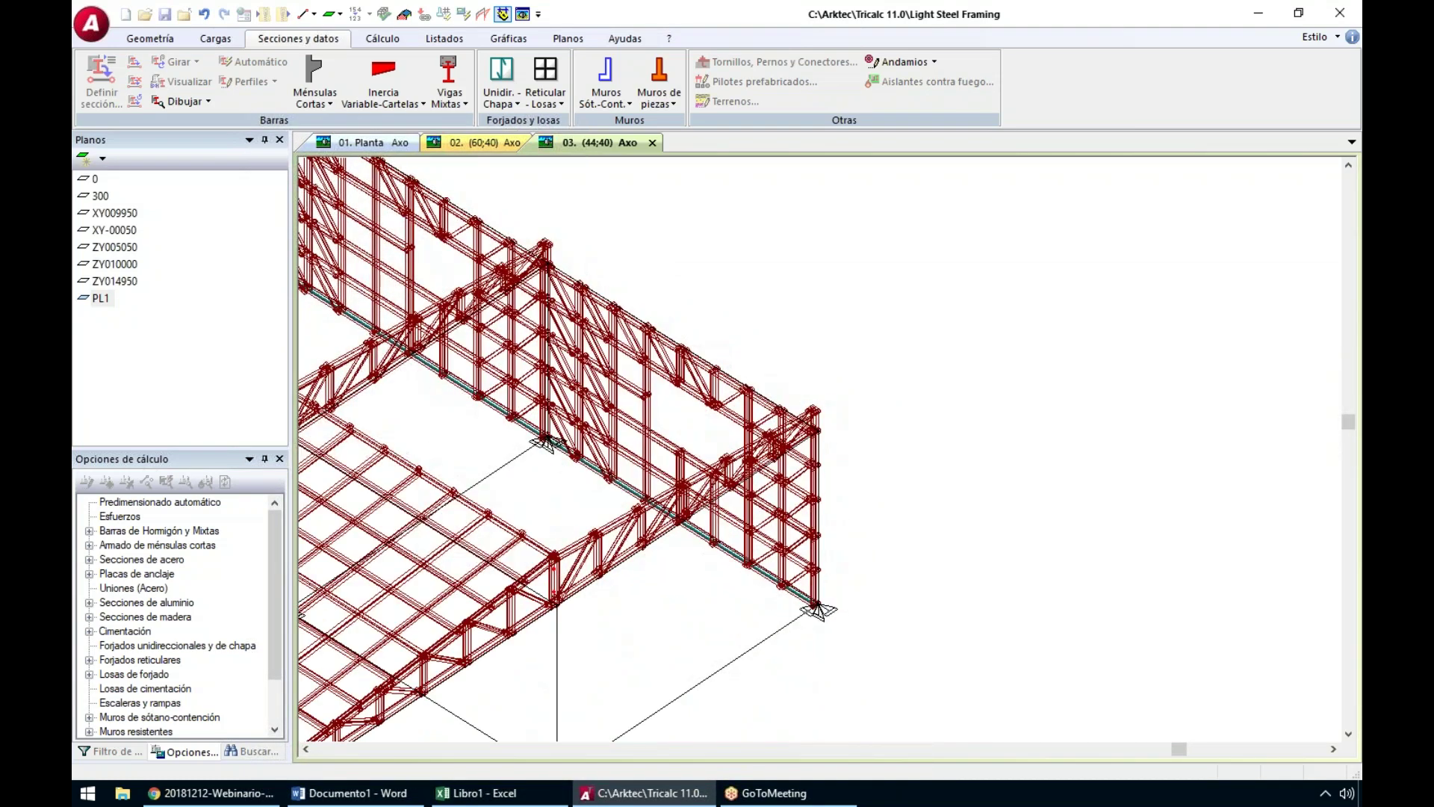
pyautogui.scroll(5, 583, 551)
pyautogui.scroll(5, 654, 432)
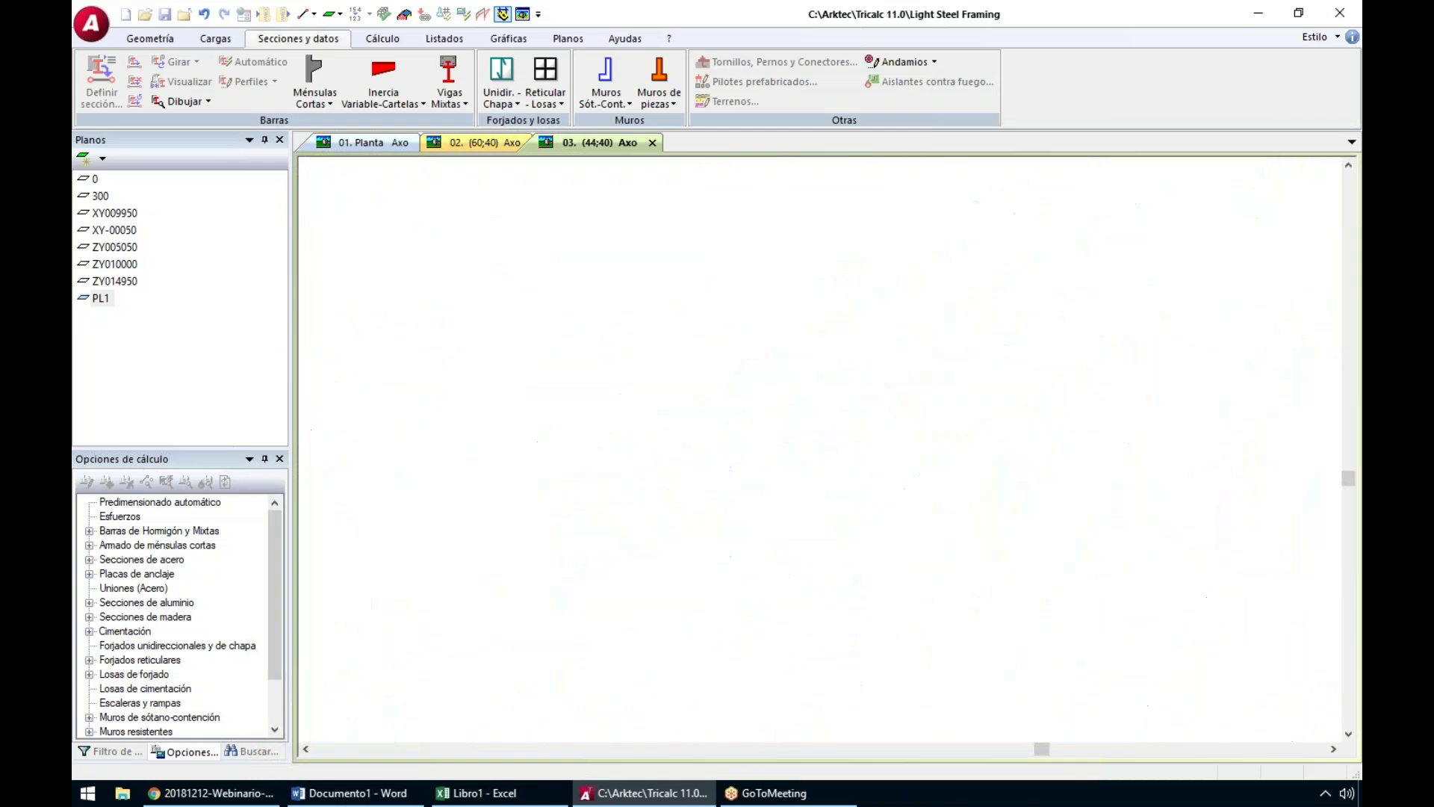
pyautogui.click(654, 431)
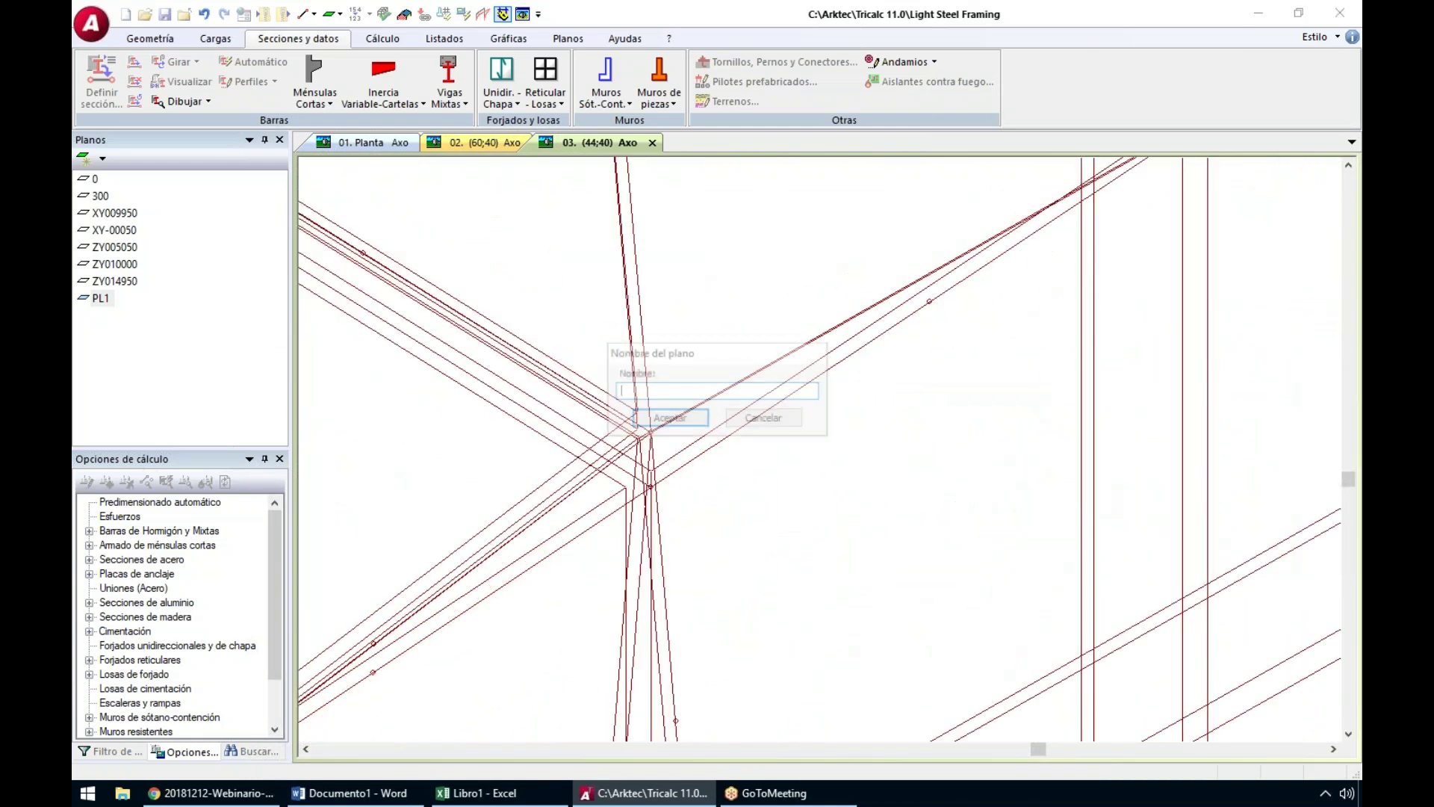
pyautogui.write('FORJADO')
pyautogui.click(636, 409)
# Activate the plane FORJADO as the working plane
pyautogui.click(116, 315)
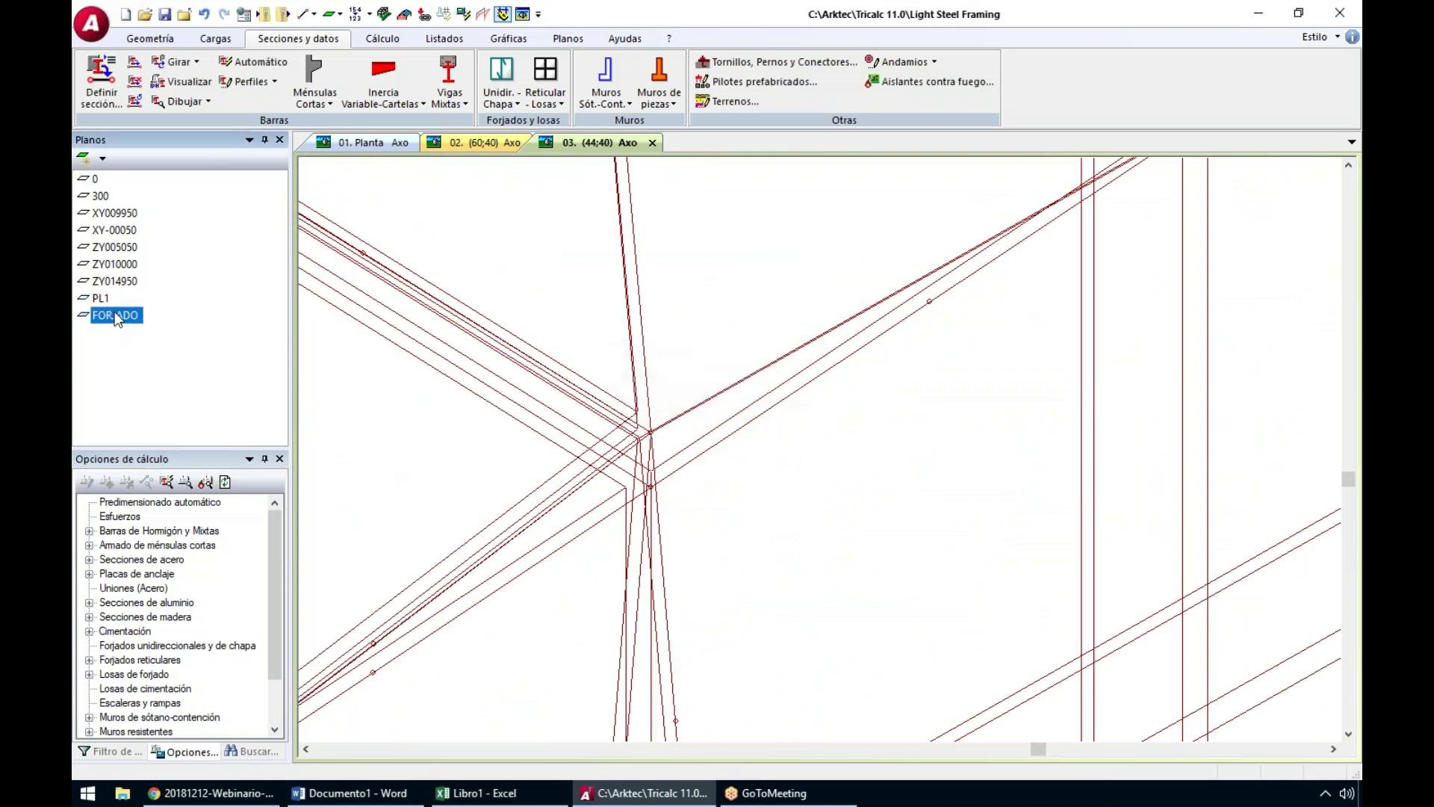
pyautogui.doubleClick(115, 314)
pyautogui.scroll(-3, 754, 349)
pyautogui.scroll(-5, 760, 348)
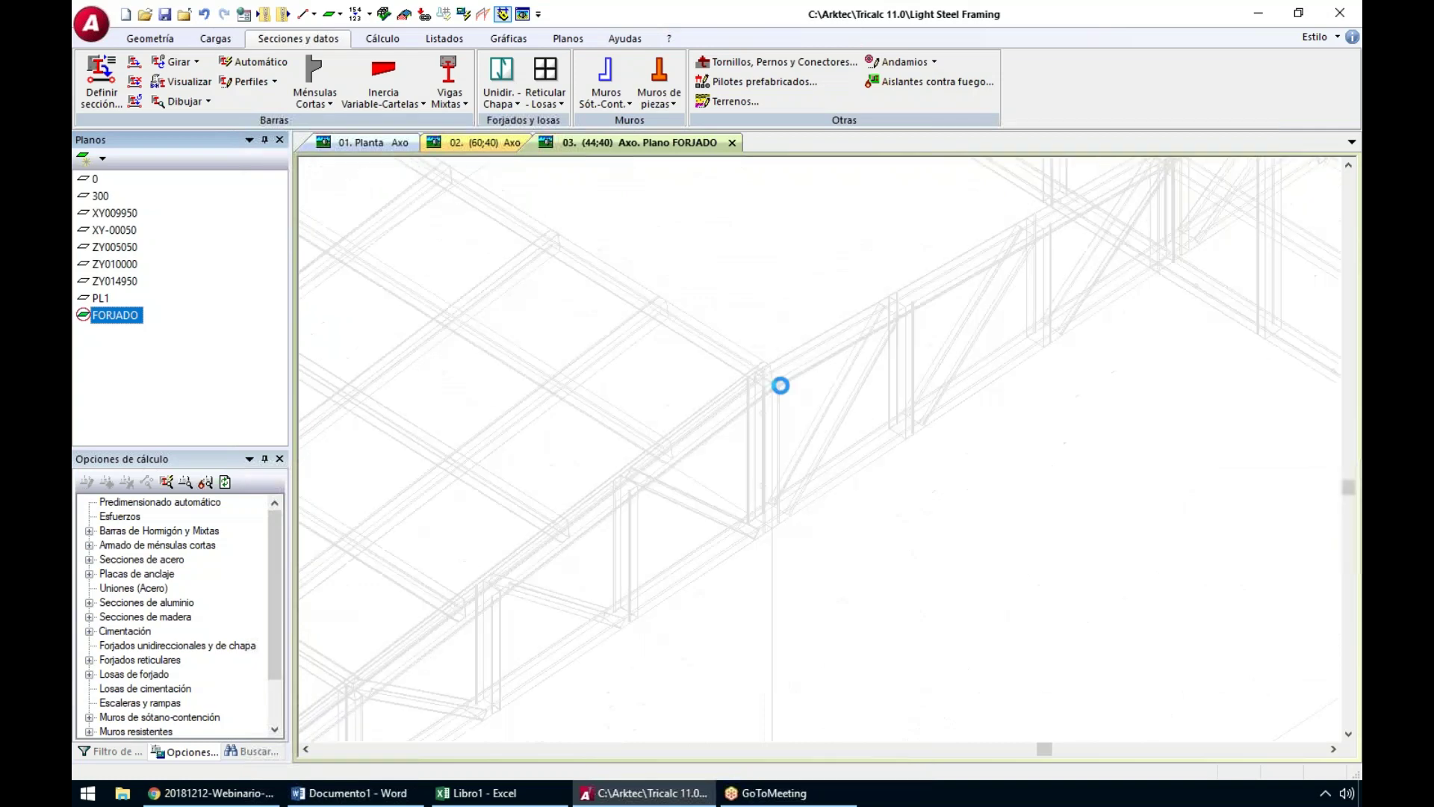
pyautogui.scroll(-5, 747, 340)
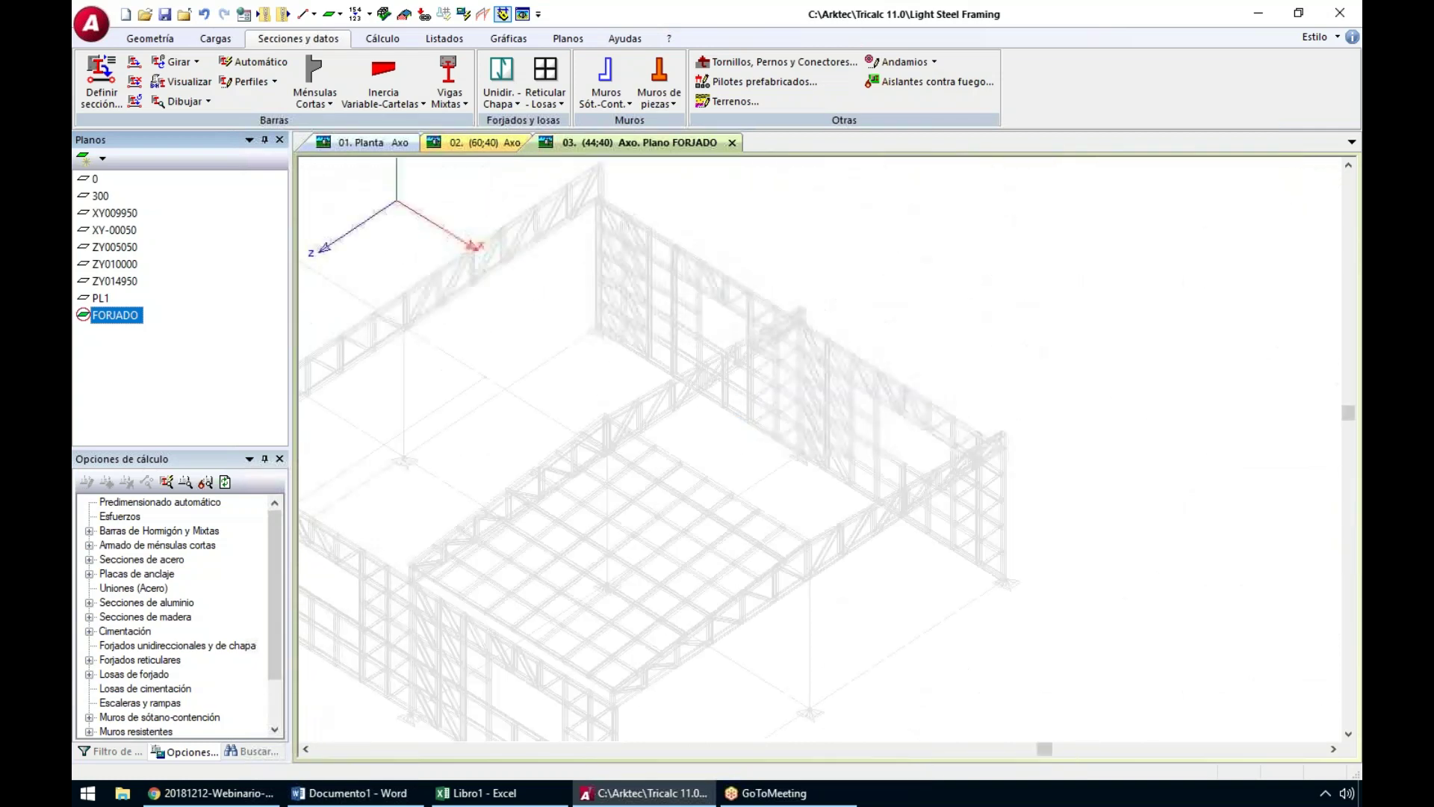
# Start introducing a one-way slab on the plane FORJADO and open the selection of its slab data sheet
pyautogui.click(150, 39)
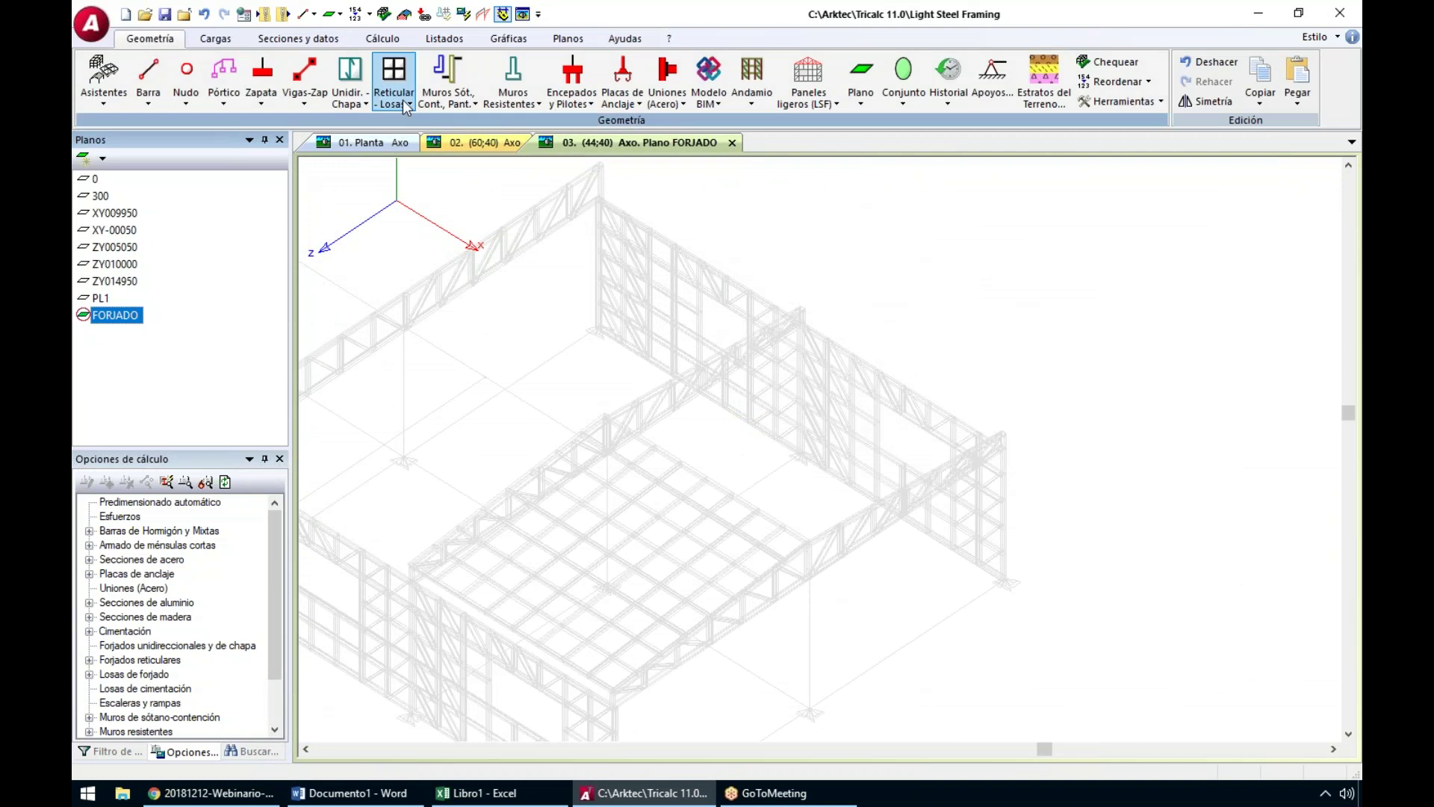
pyautogui.click(349, 94)
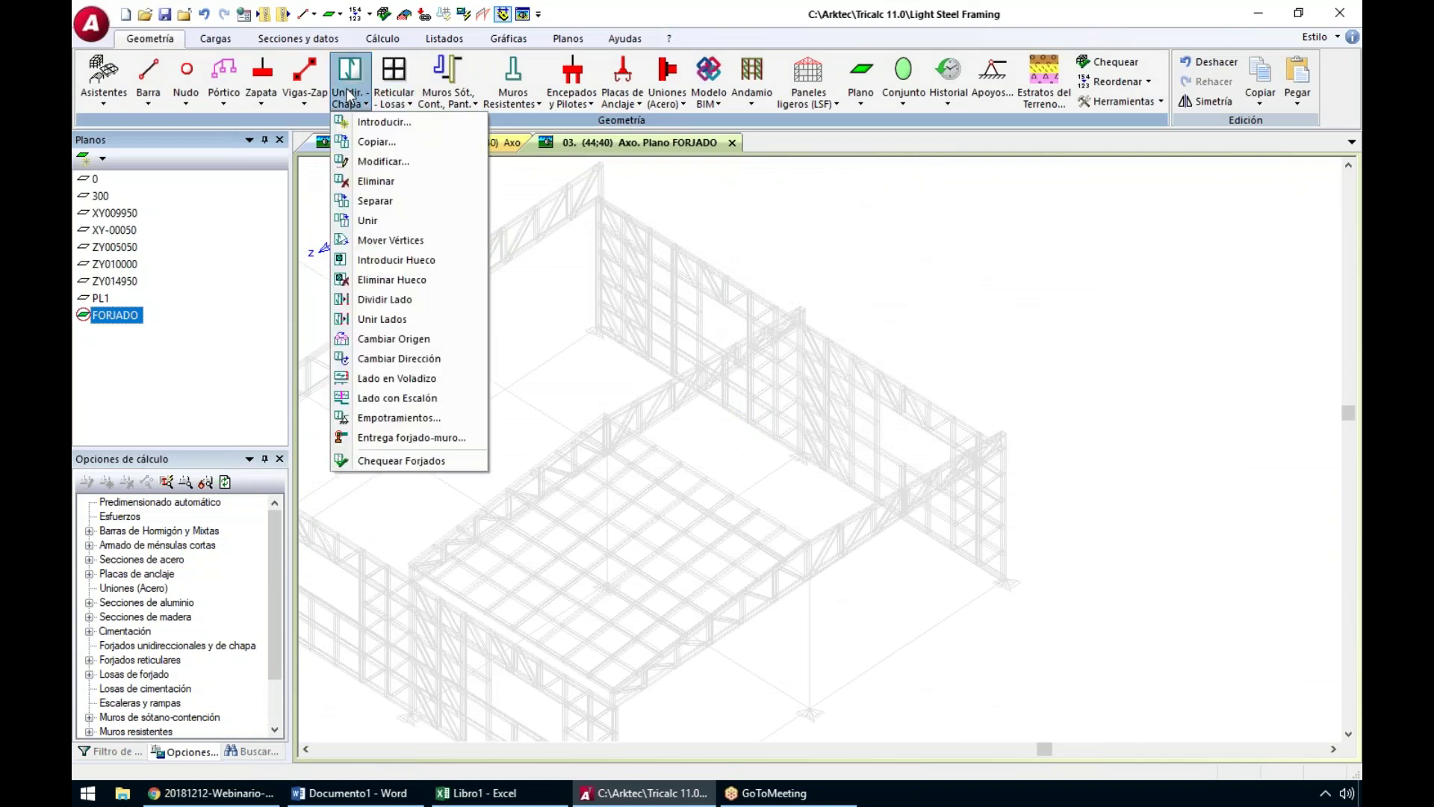
pyautogui.click(382, 122)
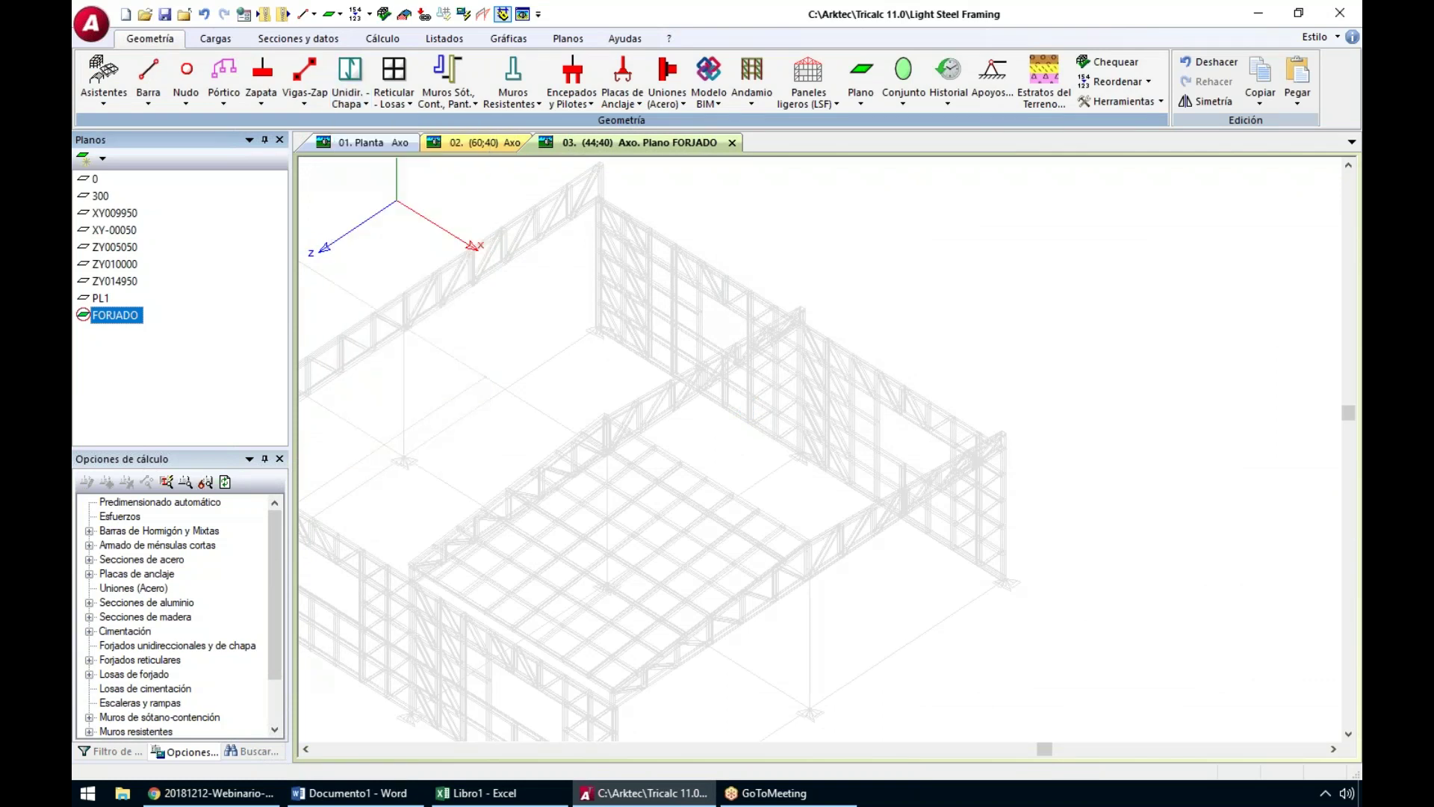
pyautogui.click(823, 293)
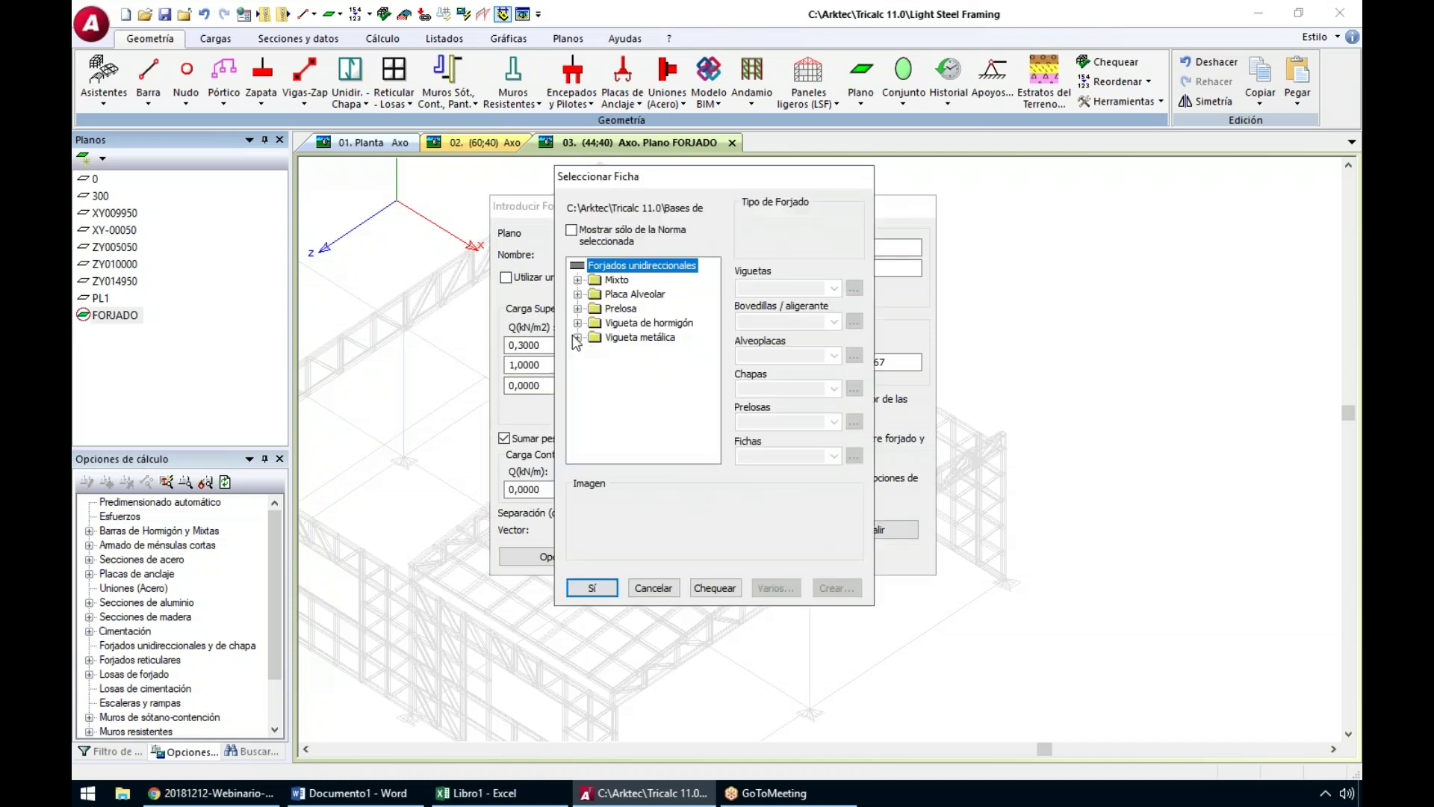
# Choose sheet B12.20.2 from Borondo.tr5 among the prestressed concrete joist slabs
pyautogui.click(577, 323)
pyautogui.click(595, 366)
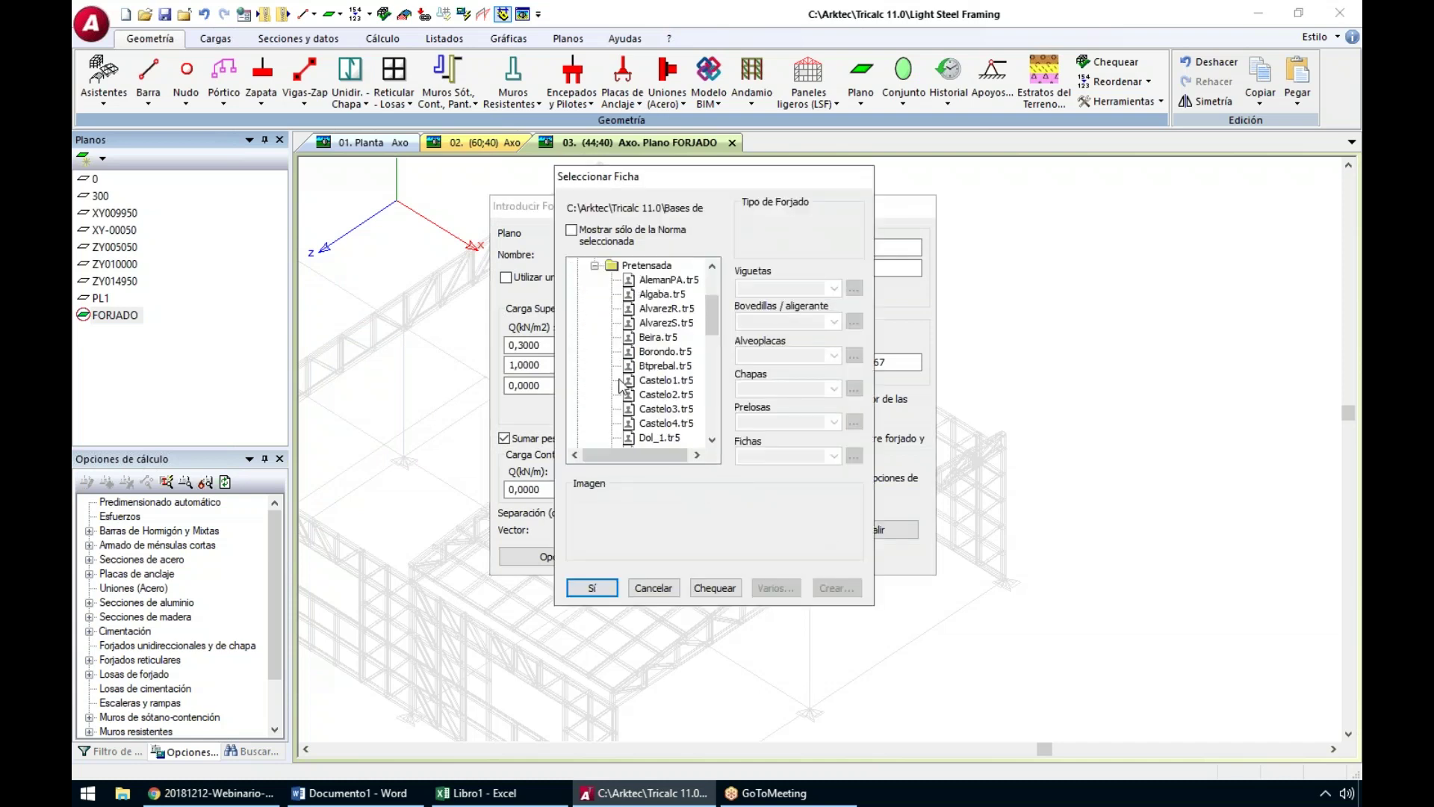
pyautogui.click(667, 352)
pyautogui.click(835, 454)
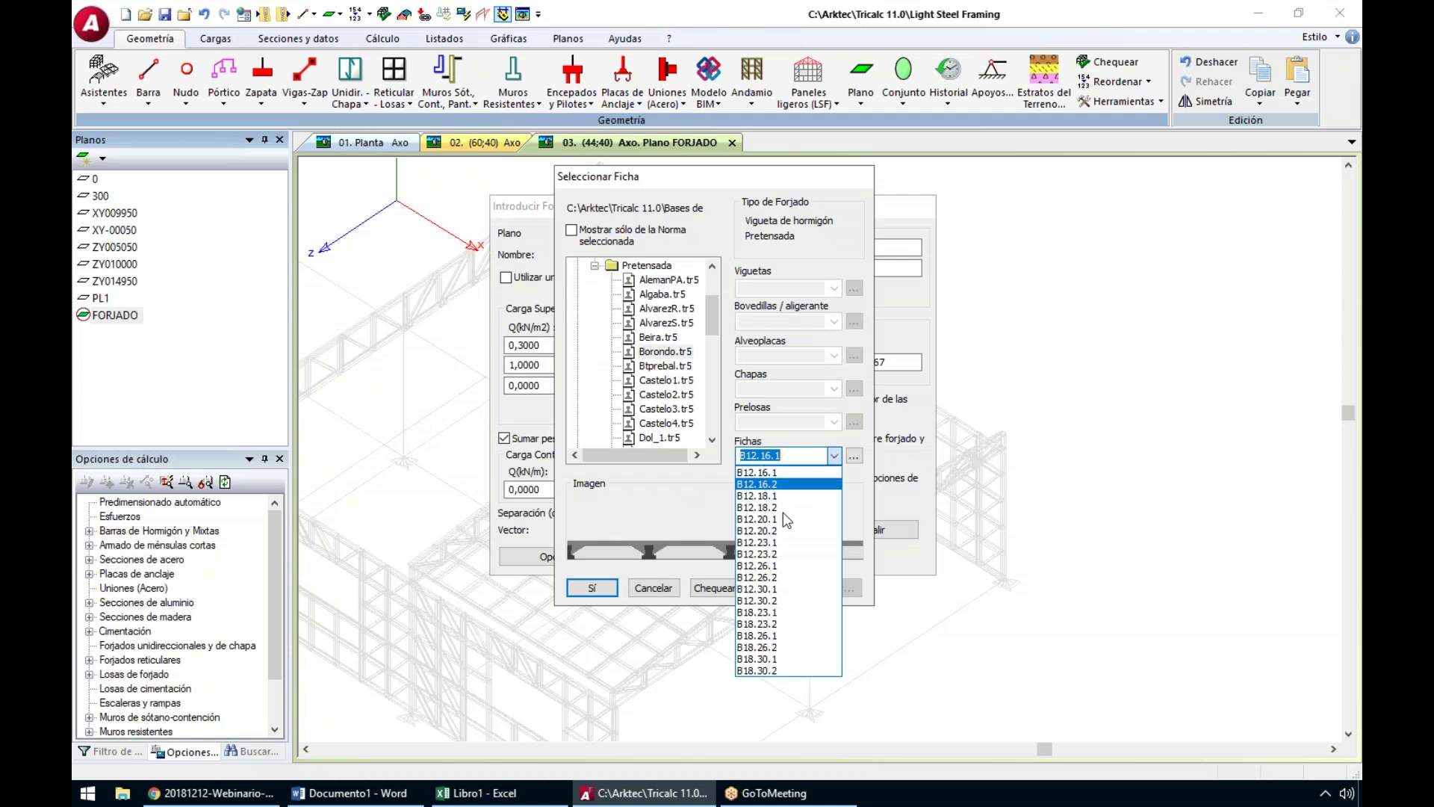
pyautogui.click(783, 527)
# Try an in-situ joist slab series and sheet P-16+5 from AlvBoron.tr5 among the hollow-core plate slabs
pyautogui.scroll(3, 603, 298)
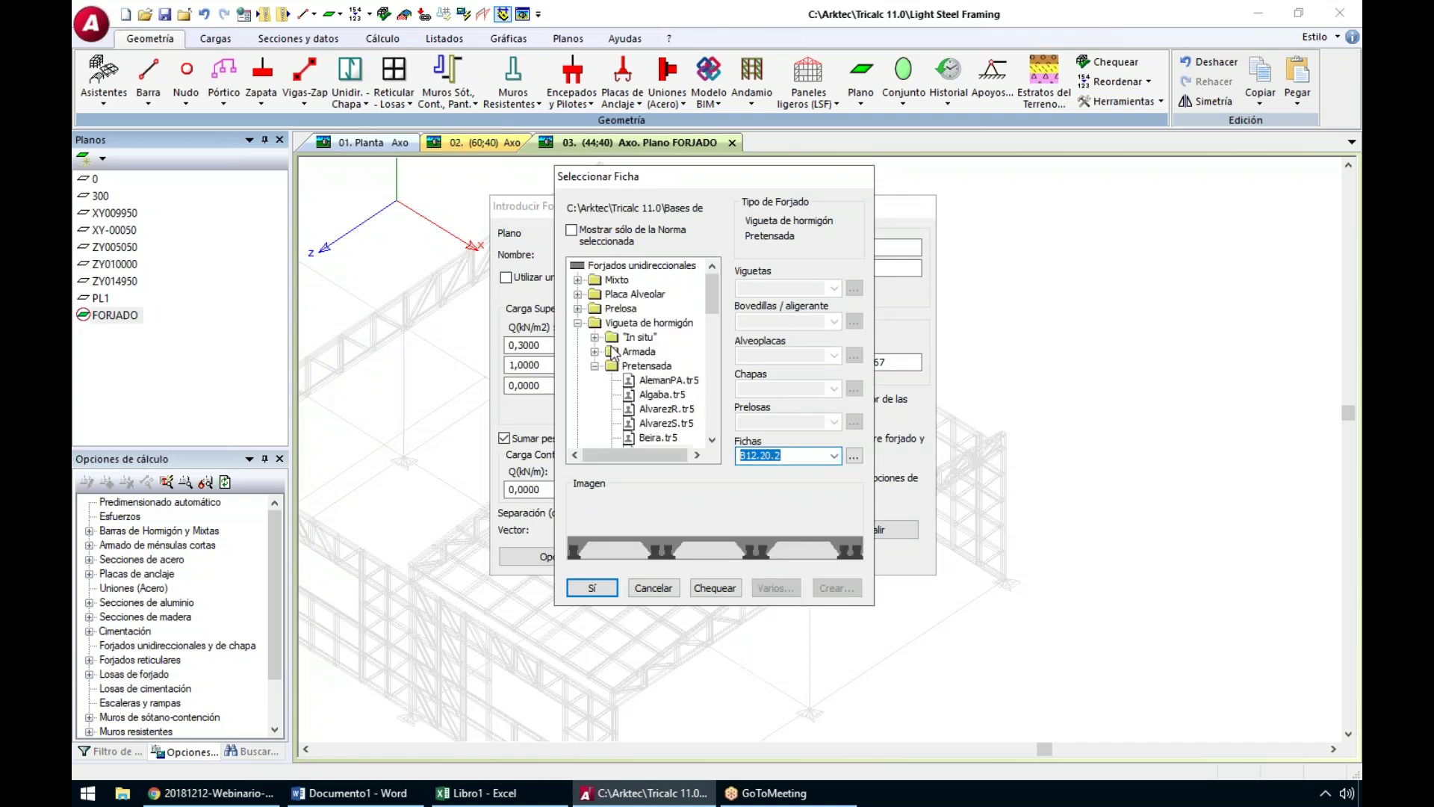
pyautogui.click(594, 338)
pyautogui.click(661, 365)
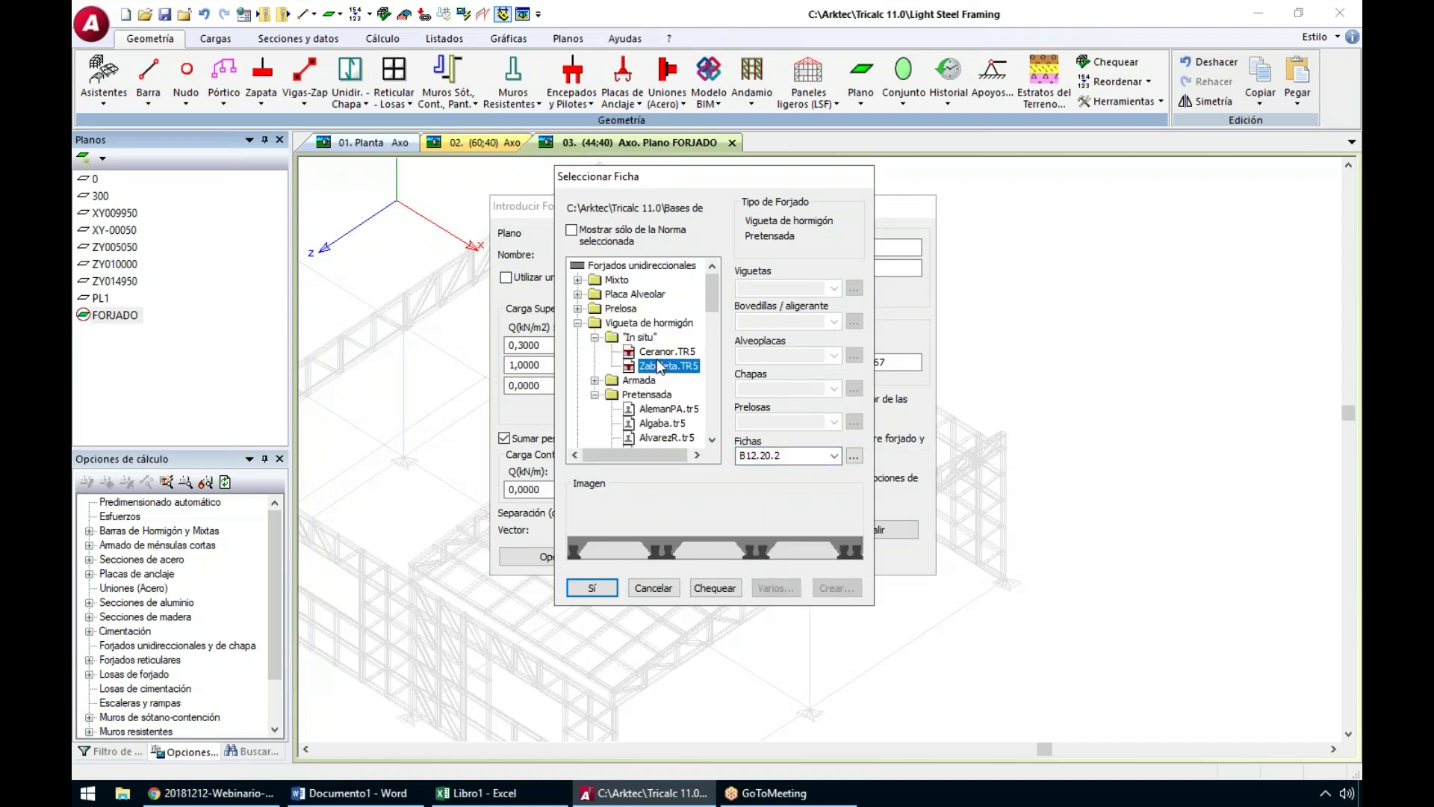
pyautogui.click(578, 295)
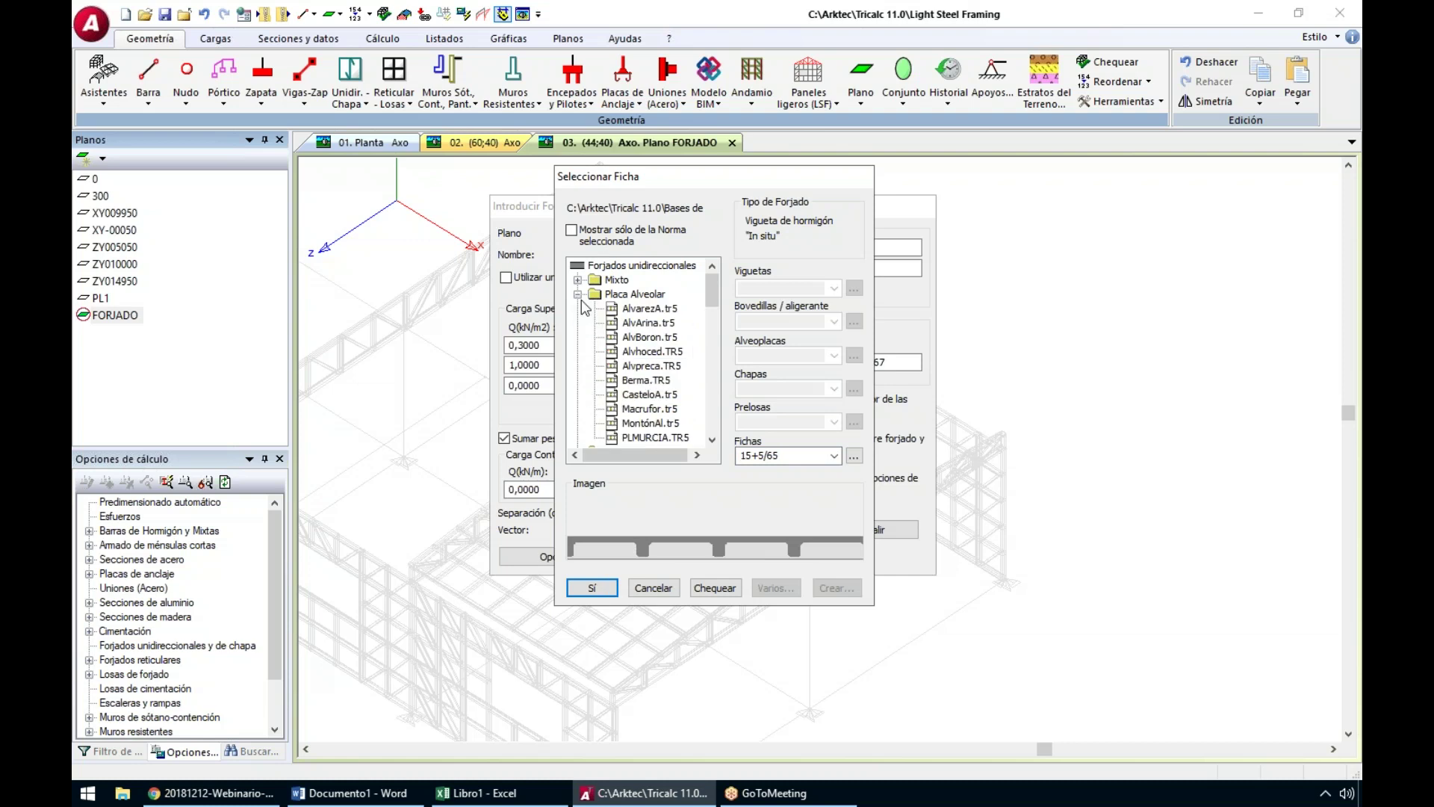
pyautogui.click(649, 337)
pyautogui.click(834, 455)
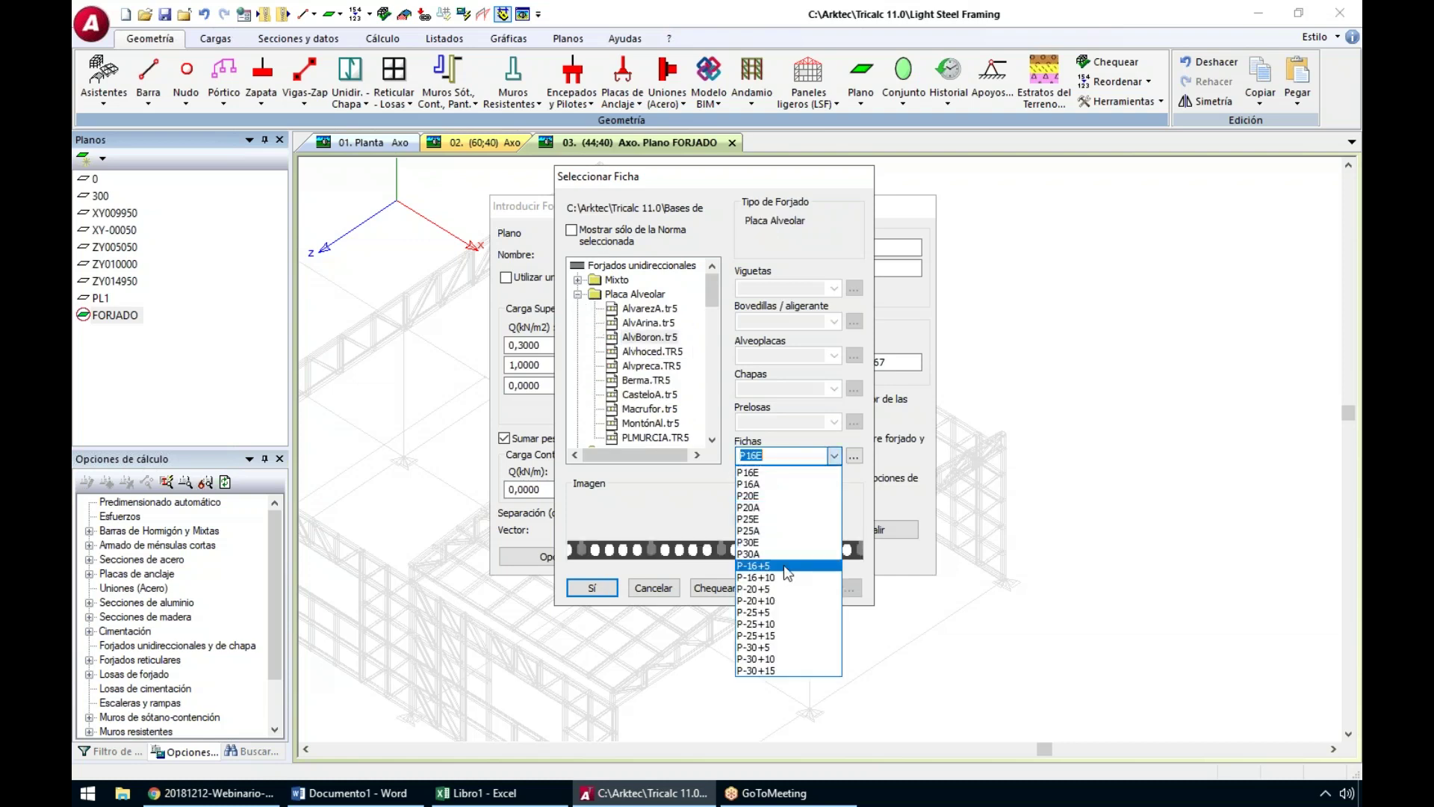
pyautogui.click(783, 564)
# Assign sheet M-17 from the composite slab series Mper2830.TR5 to the slab
pyautogui.click(577, 279)
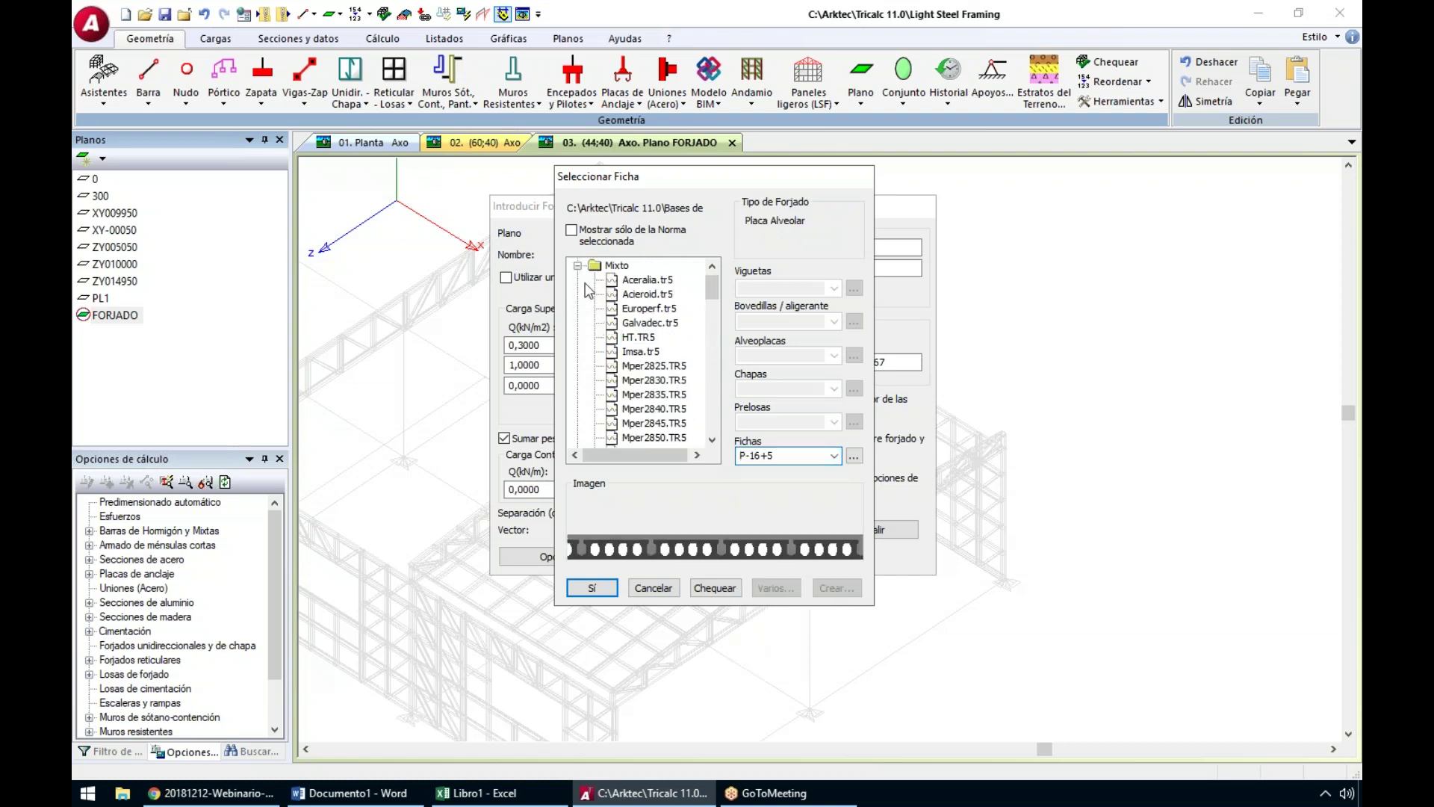
pyautogui.click(649, 309)
pyautogui.click(651, 380)
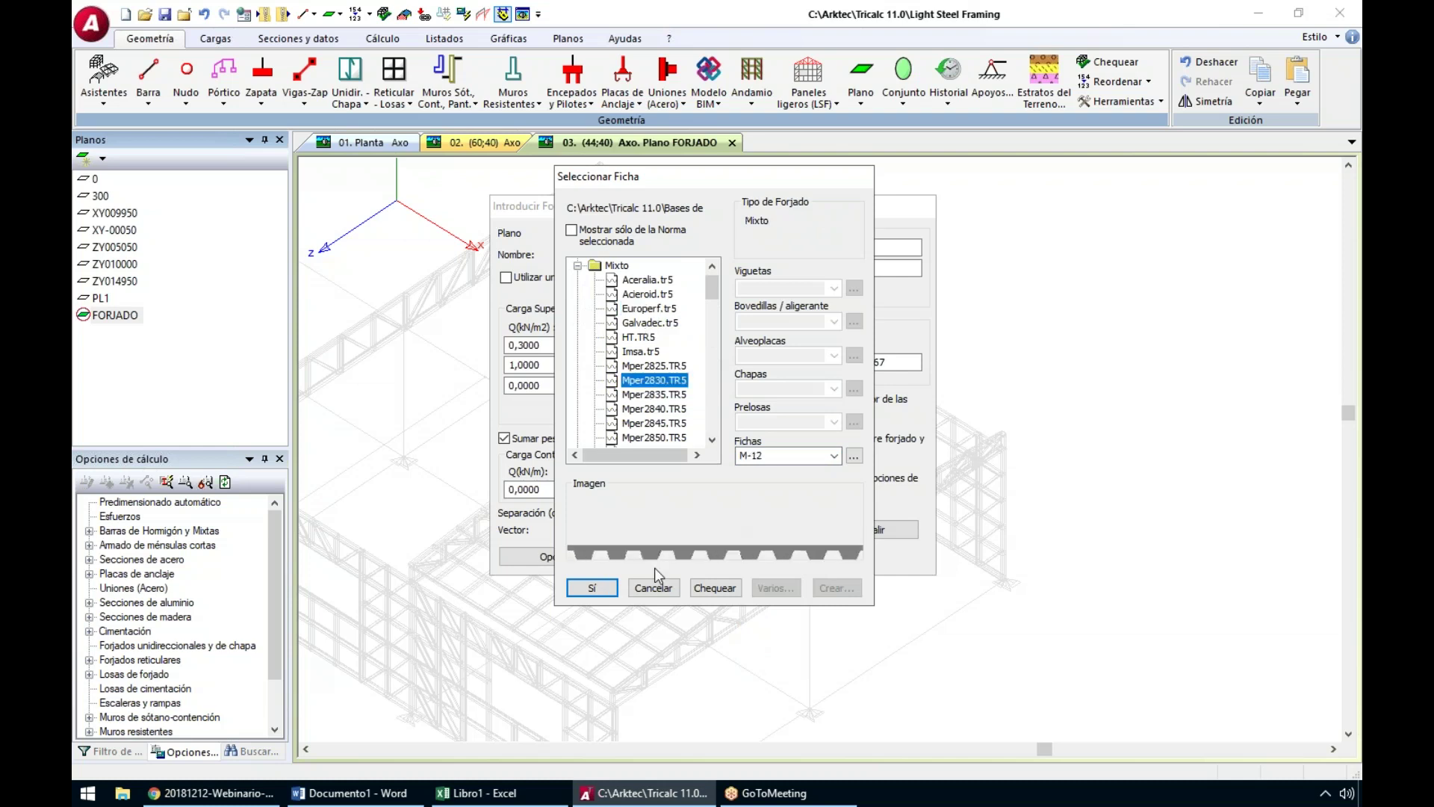
pyautogui.click(834, 457)
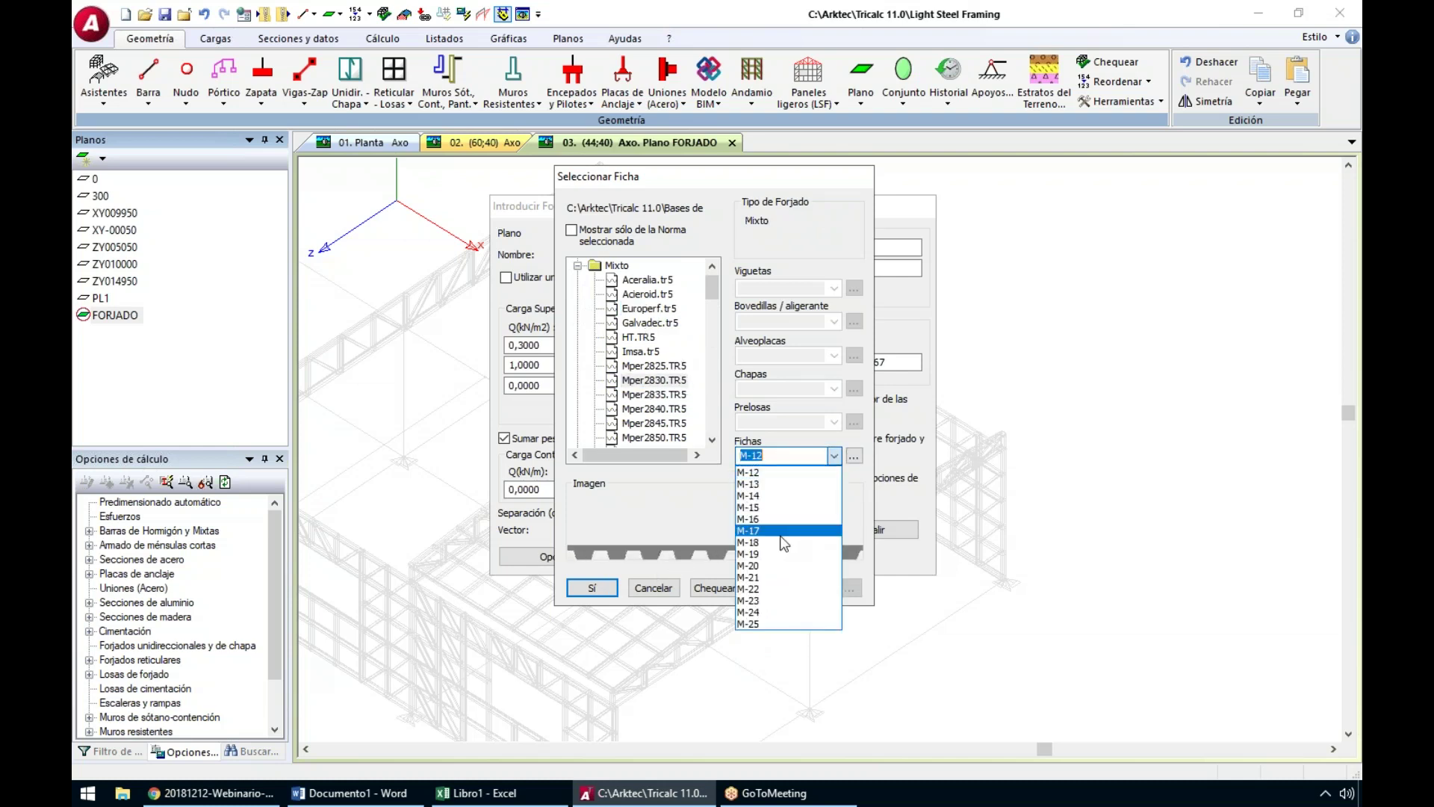
pyautogui.click(830, 536)
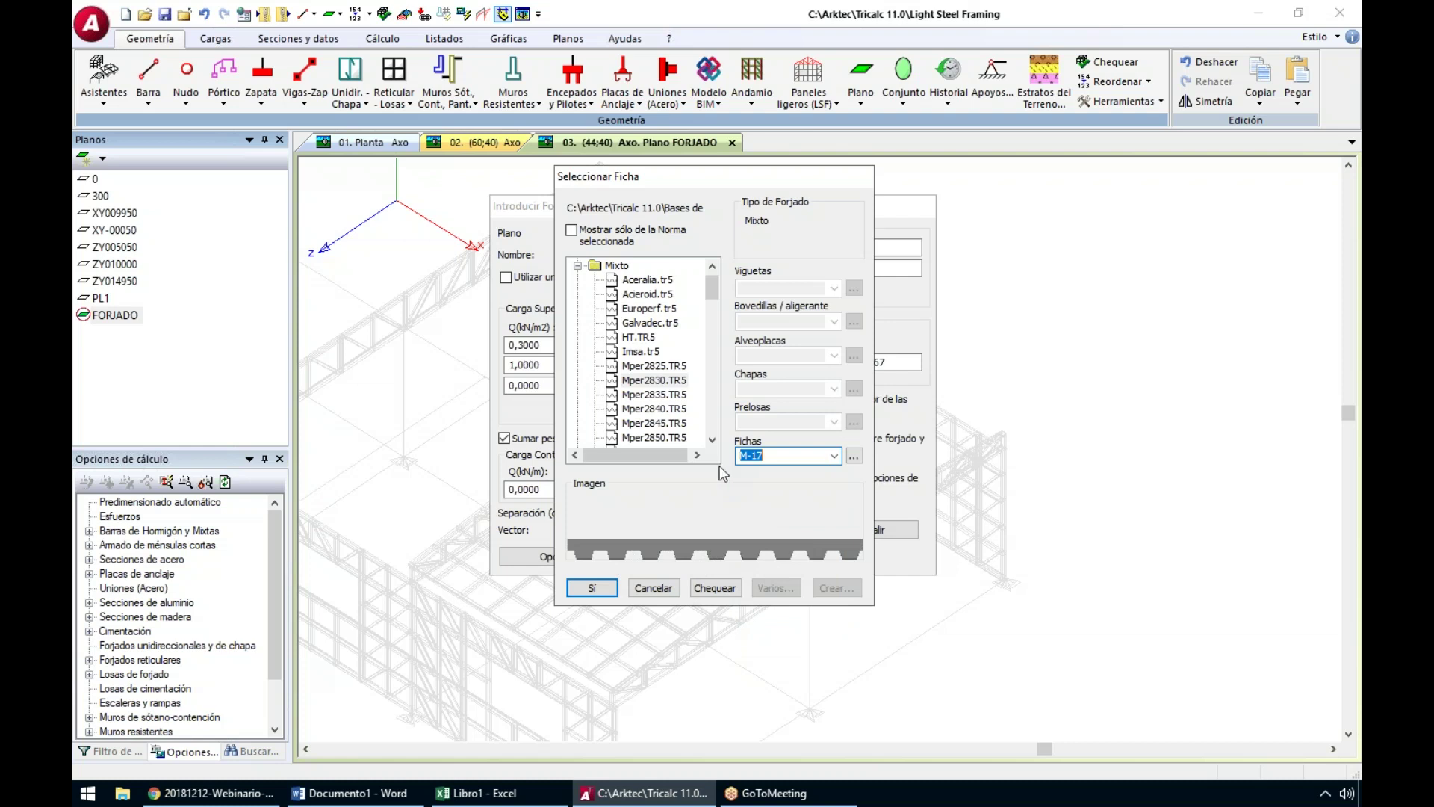
pyautogui.click(594, 589)
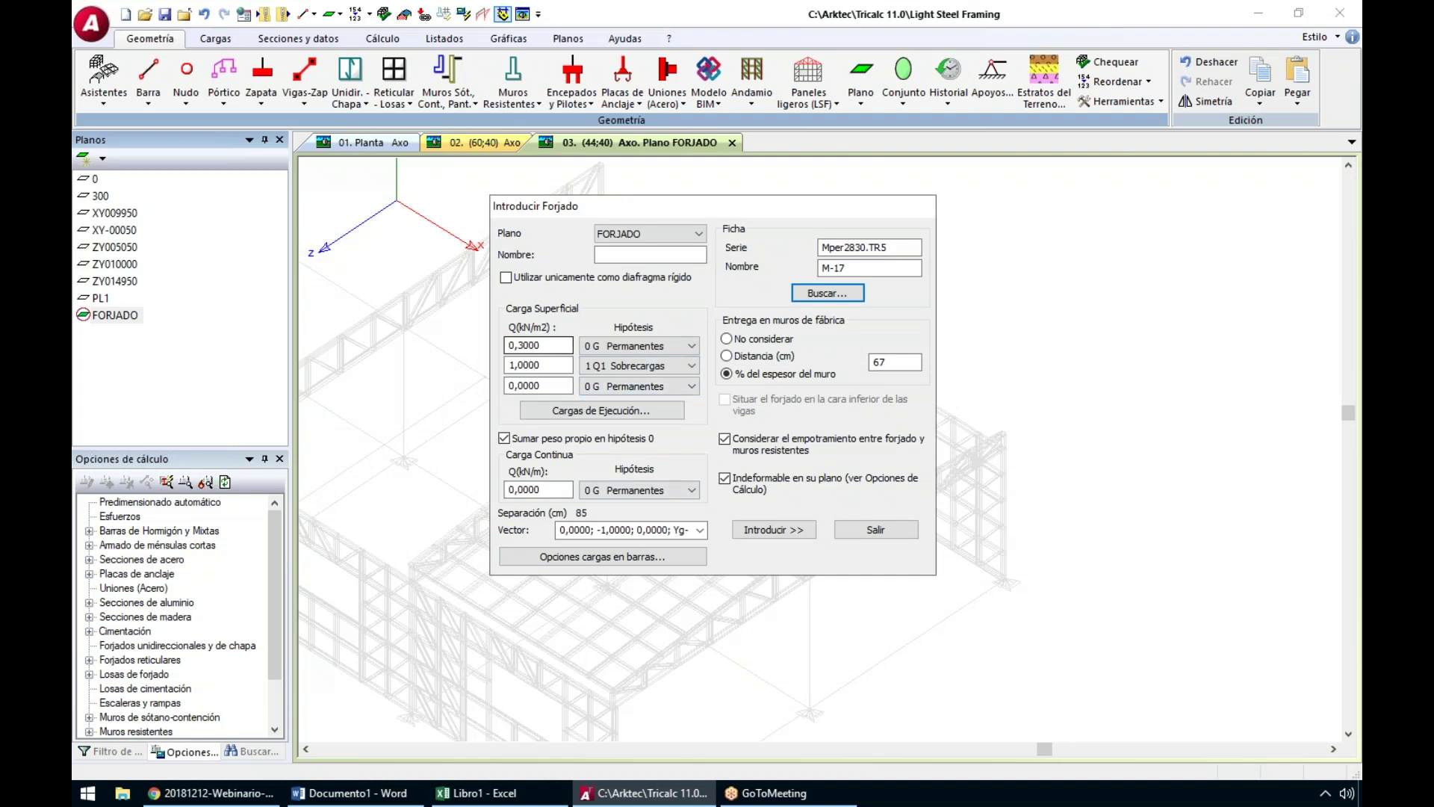
# Set the slab's surface loads to 1 kN/m2 permanent and 1,2 kN/m2 live, and name the slab CUB
pyautogui.click(520, 439)
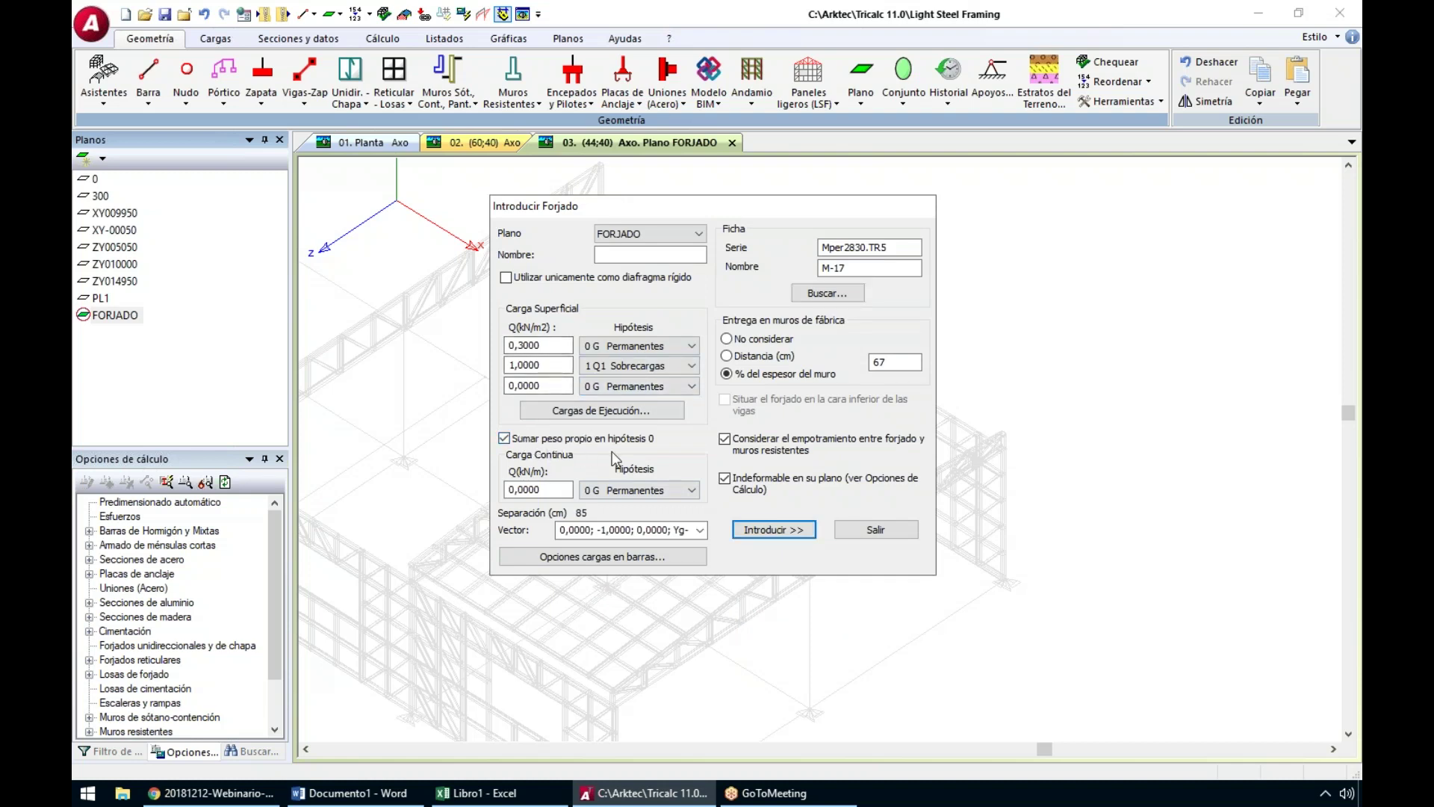
pyautogui.moveTo(552, 346); pyautogui.dragTo(509, 346)
pyautogui.write('1')
pyautogui.press('Tab')
pyautogui.press('Tab')
pyautogui.write('1,2')
pyautogui.click(619, 529)
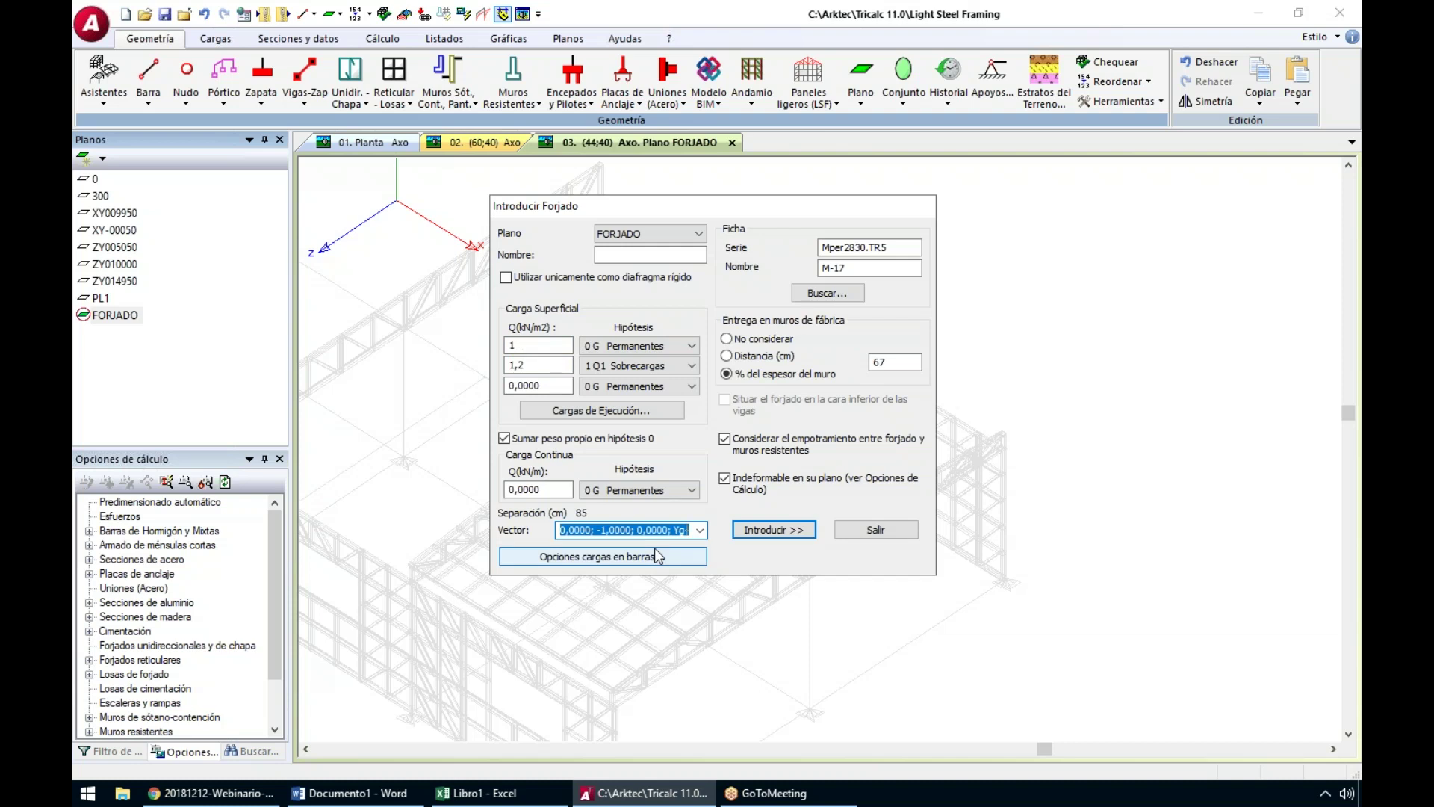
pyautogui.click(774, 529)
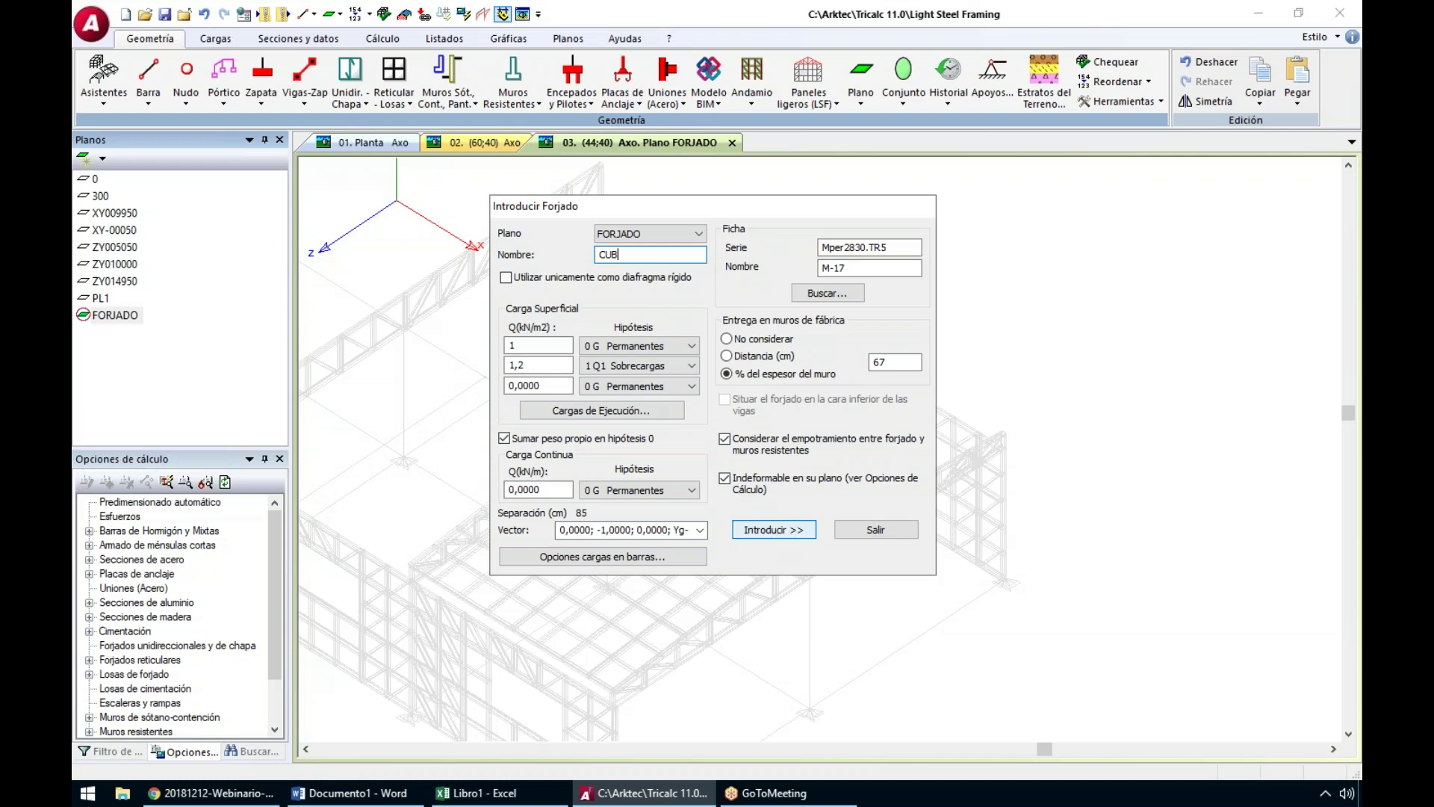
pyautogui.press('Return')
# Try to introduce the slab CUB on the plane FORJADO by picking the corner nodes of its outline
pyautogui.scroll(2, 607, 410)
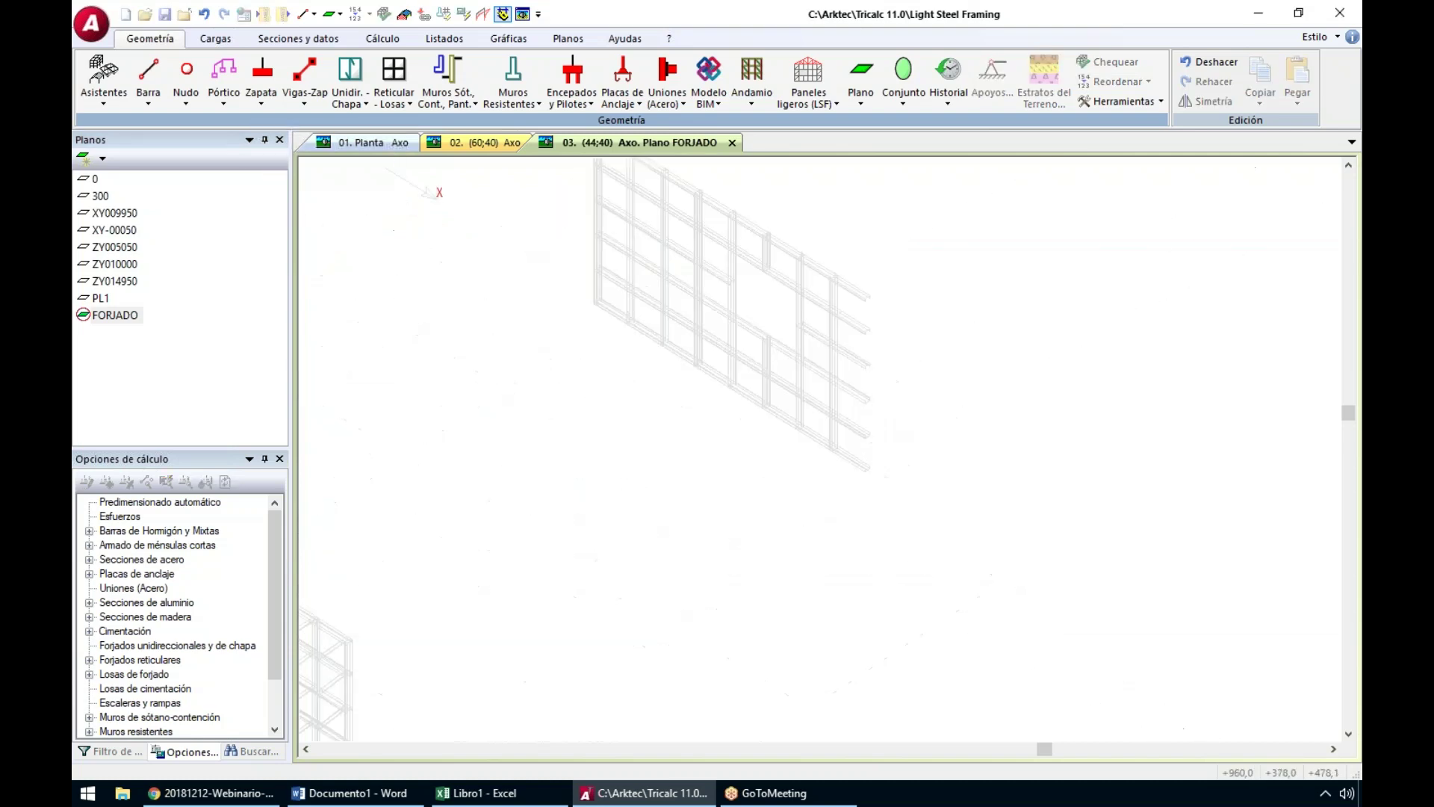
pyautogui.scroll(2, 608, 425)
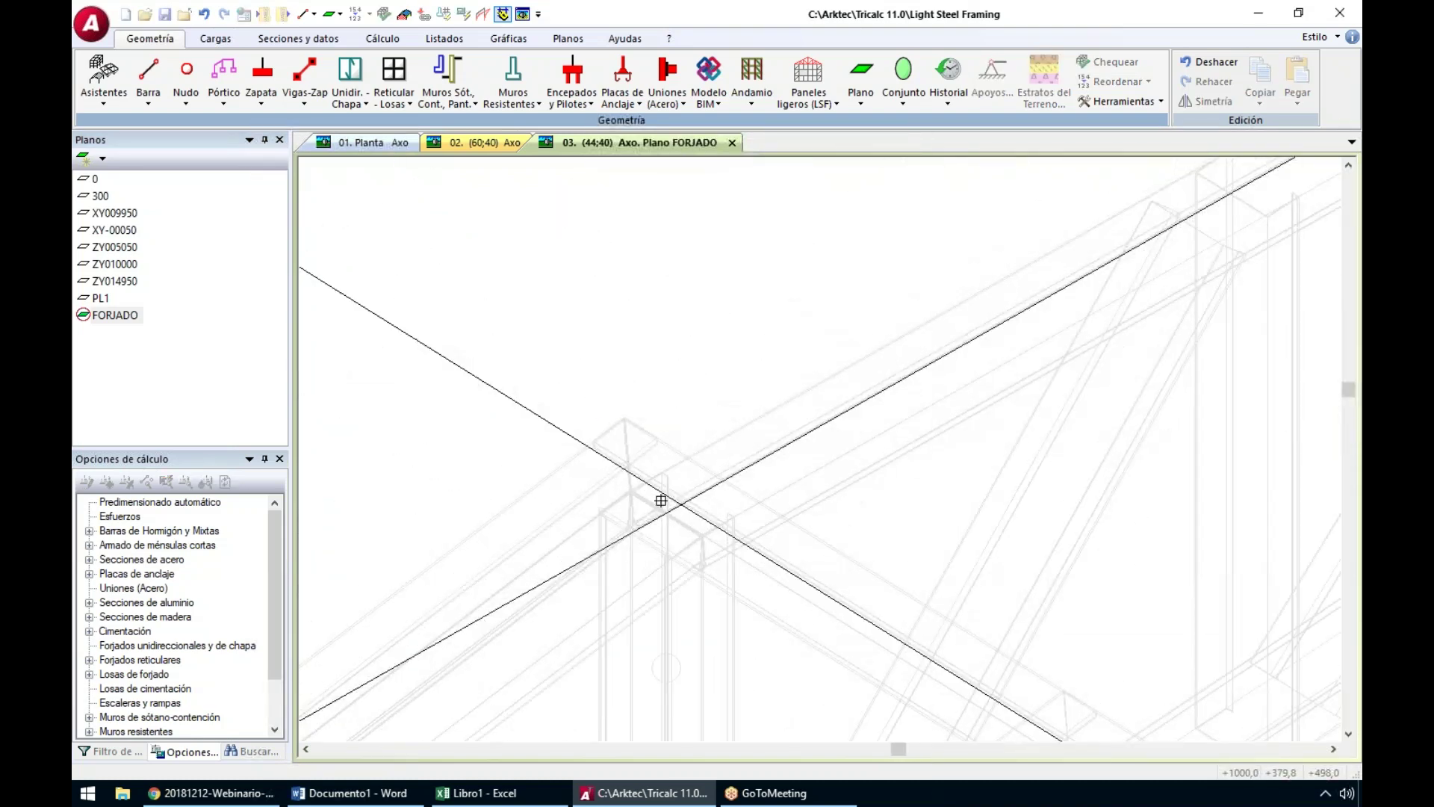
pyautogui.scroll(3, 608, 493)
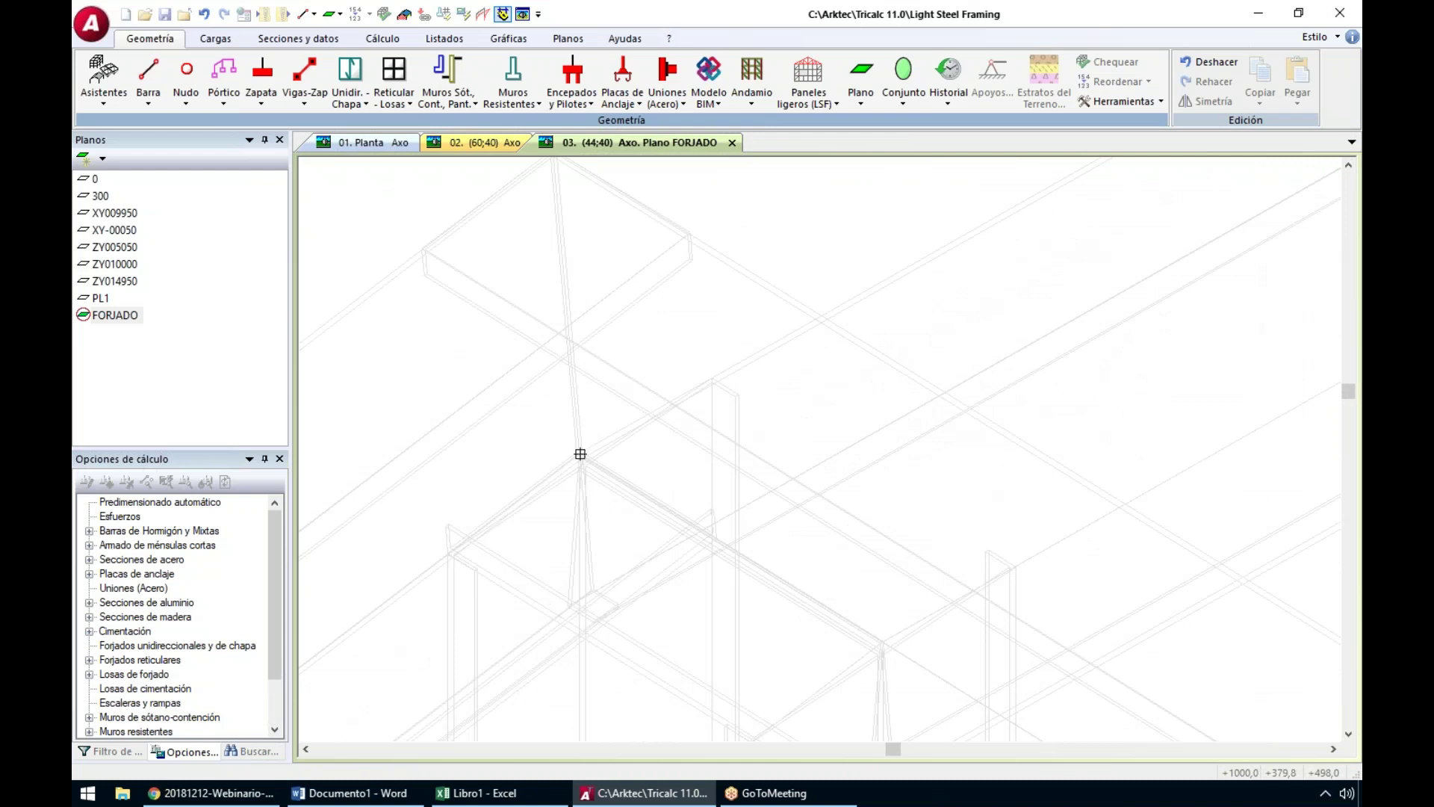
pyautogui.click(536, 202)
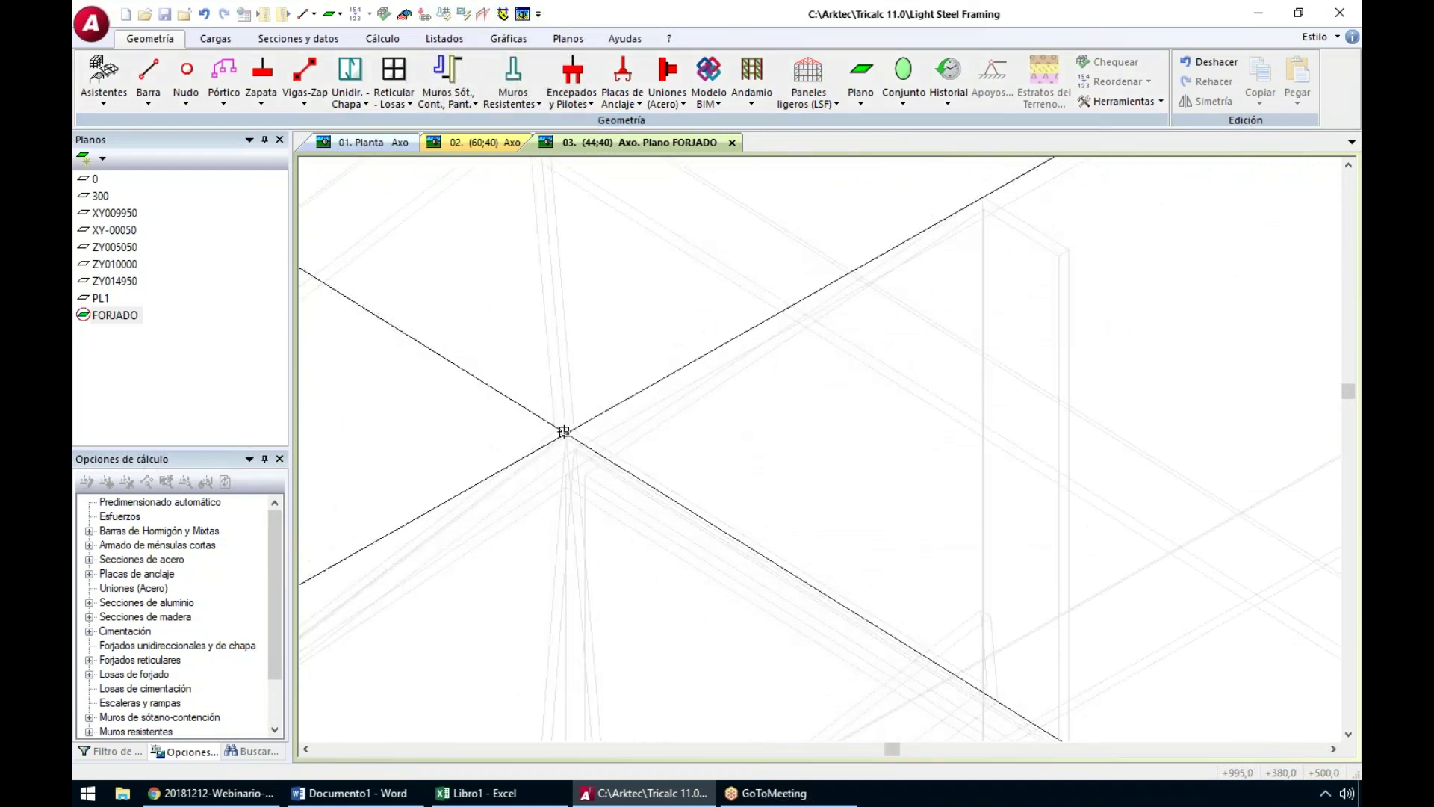
pyautogui.scroll(-5, 565, 432)
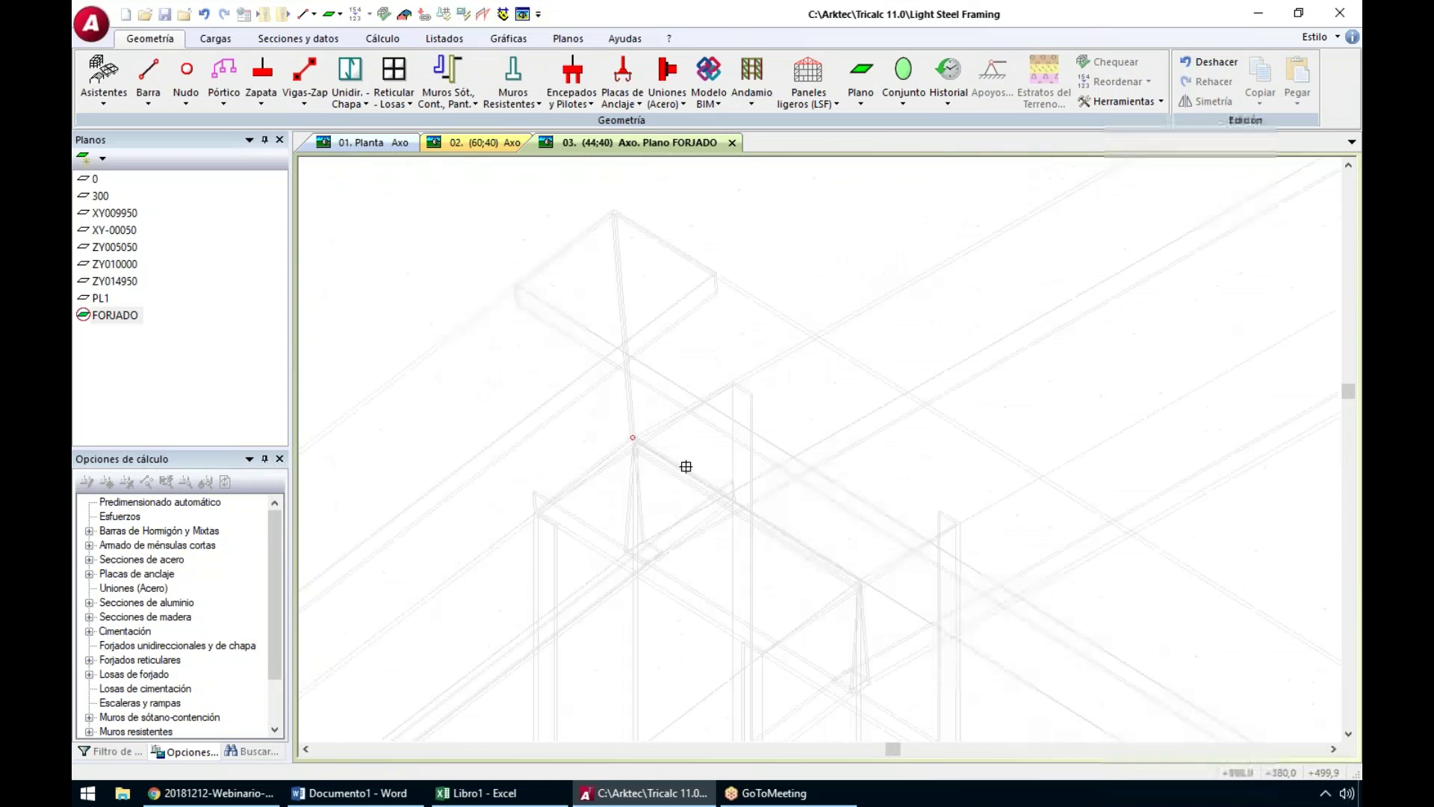
pyautogui.scroll(-2, 810, 505)
pyautogui.scroll(2, 810, 504)
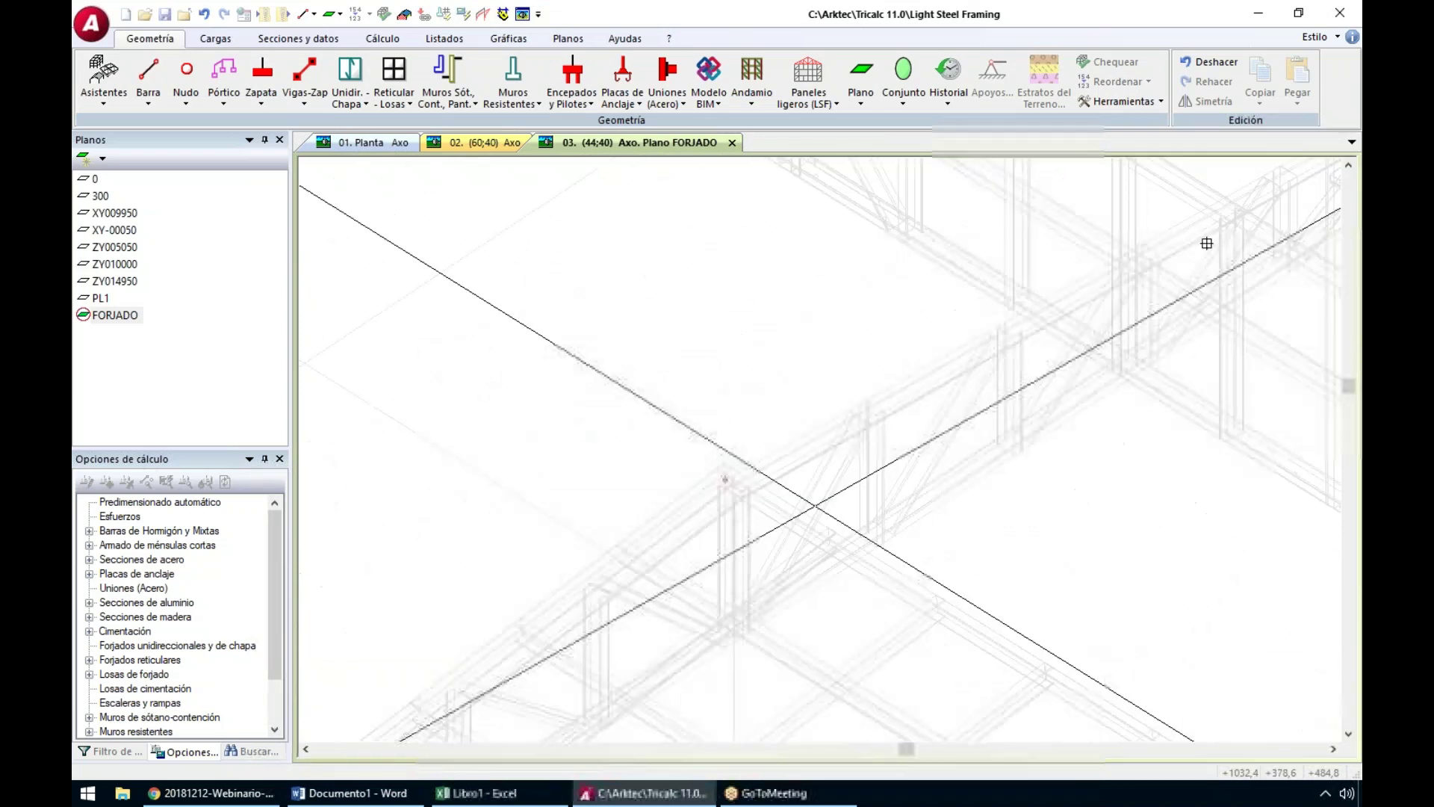
pyautogui.scroll(-5, 1232, 232)
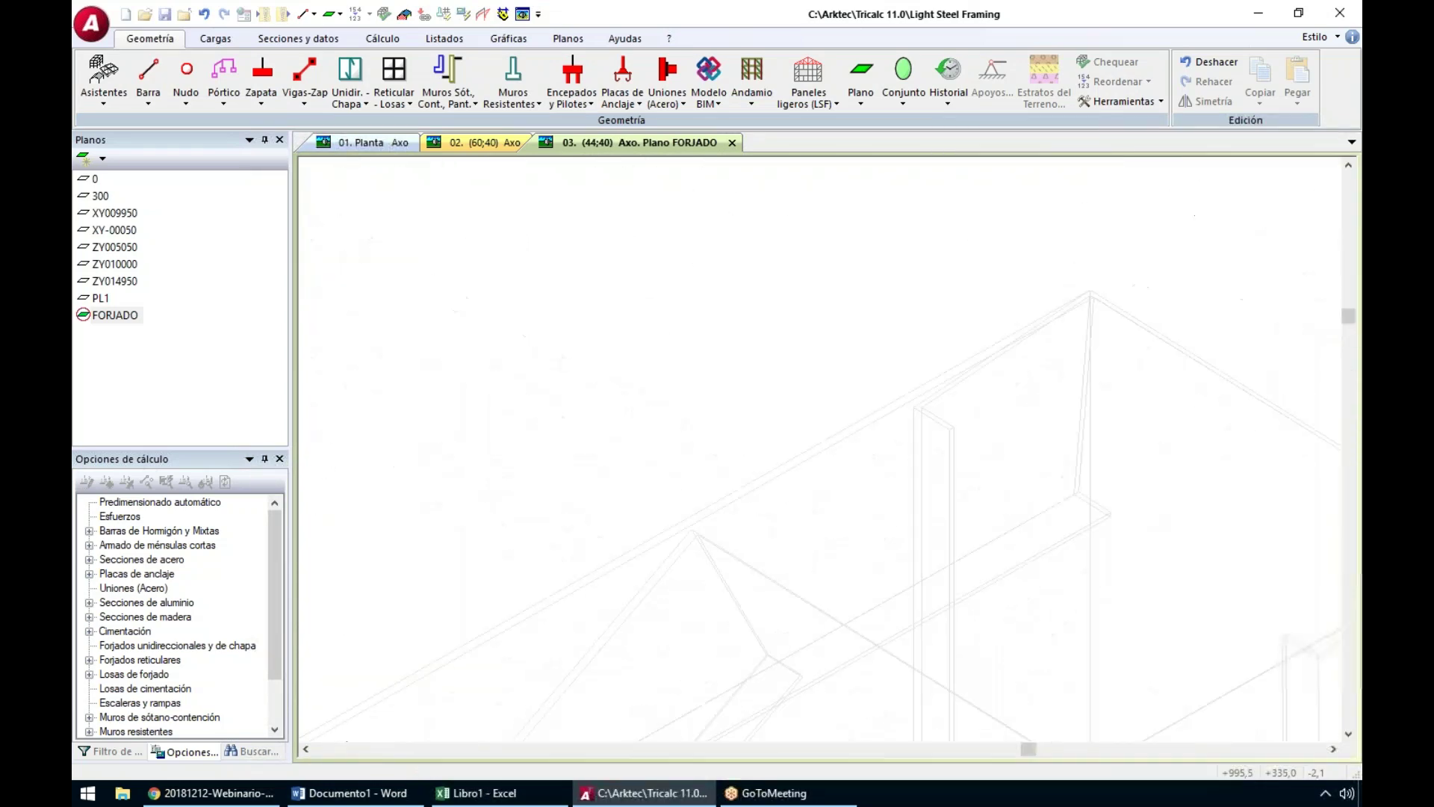
pyautogui.scroll(2, 1056, 292)
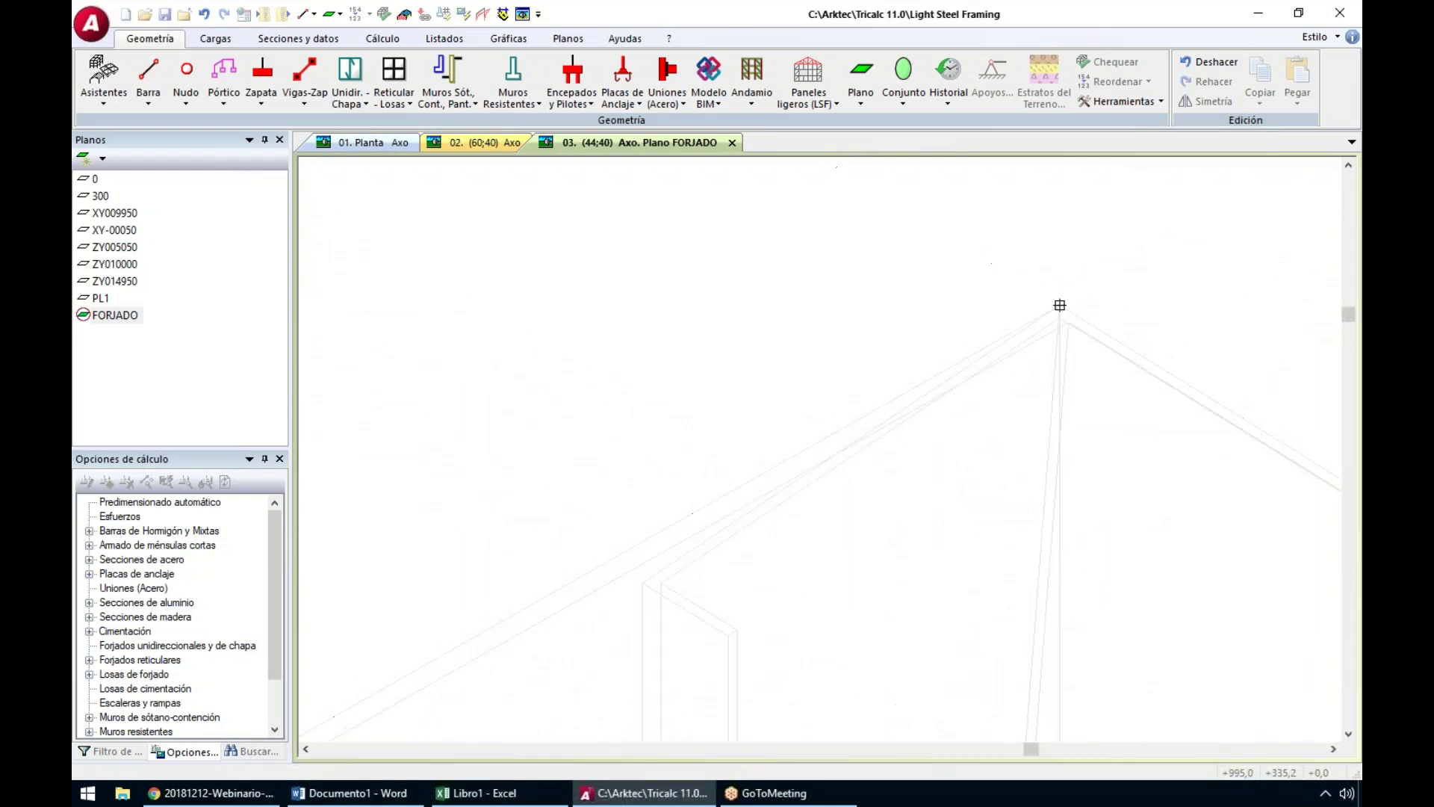
pyautogui.scroll(-4, 1063, 499)
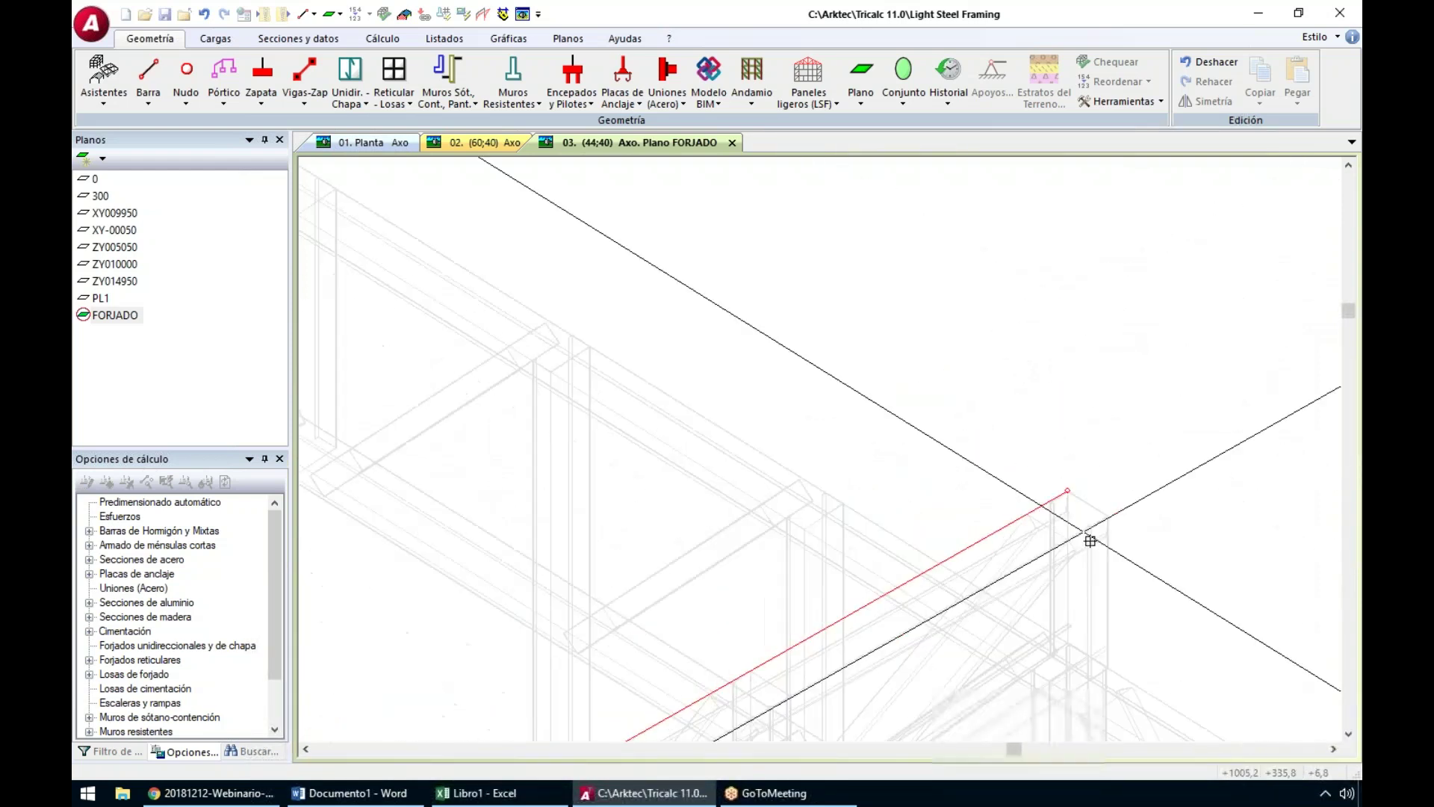
pyautogui.scroll(-4, 958, 478)
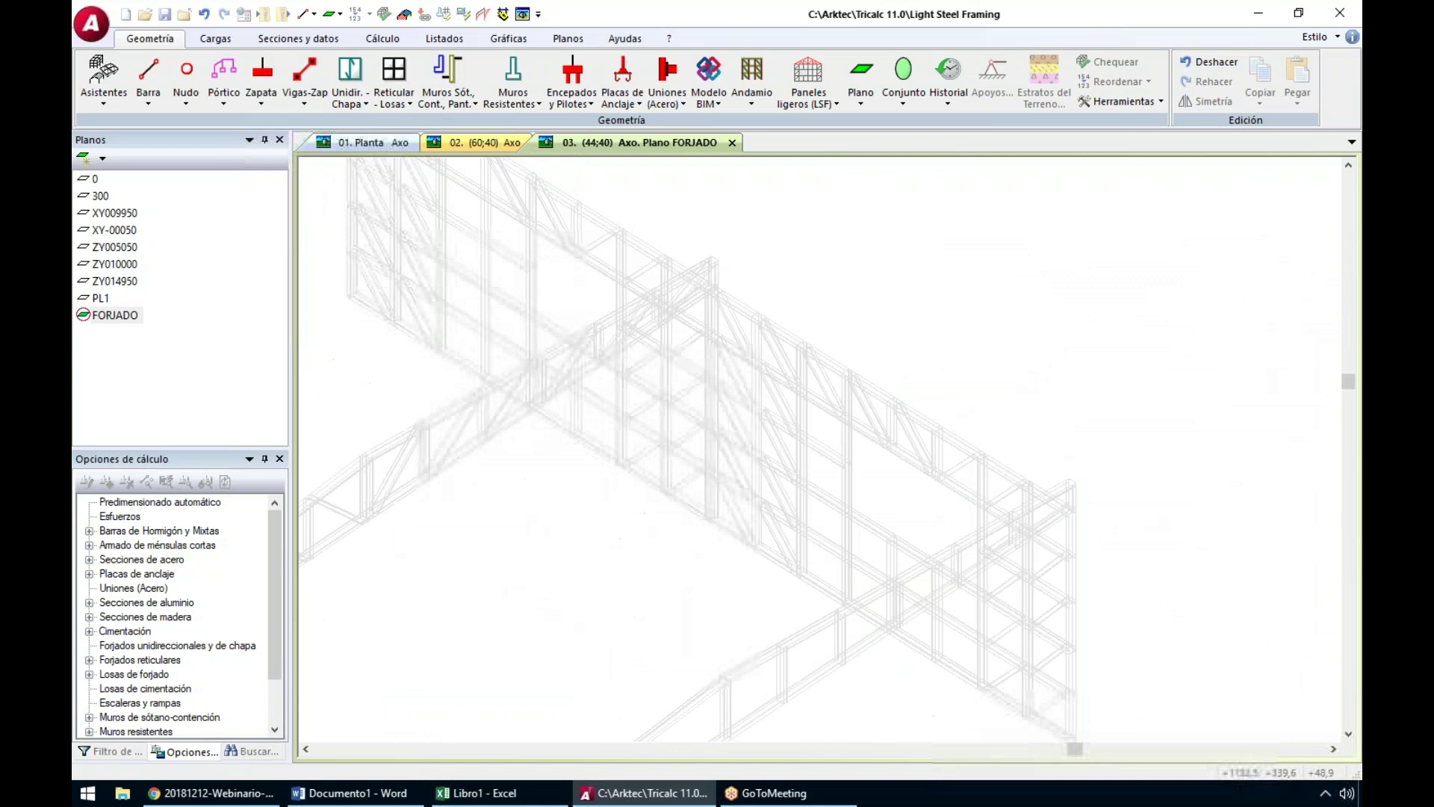
pyautogui.scroll(-5, 1056, 503)
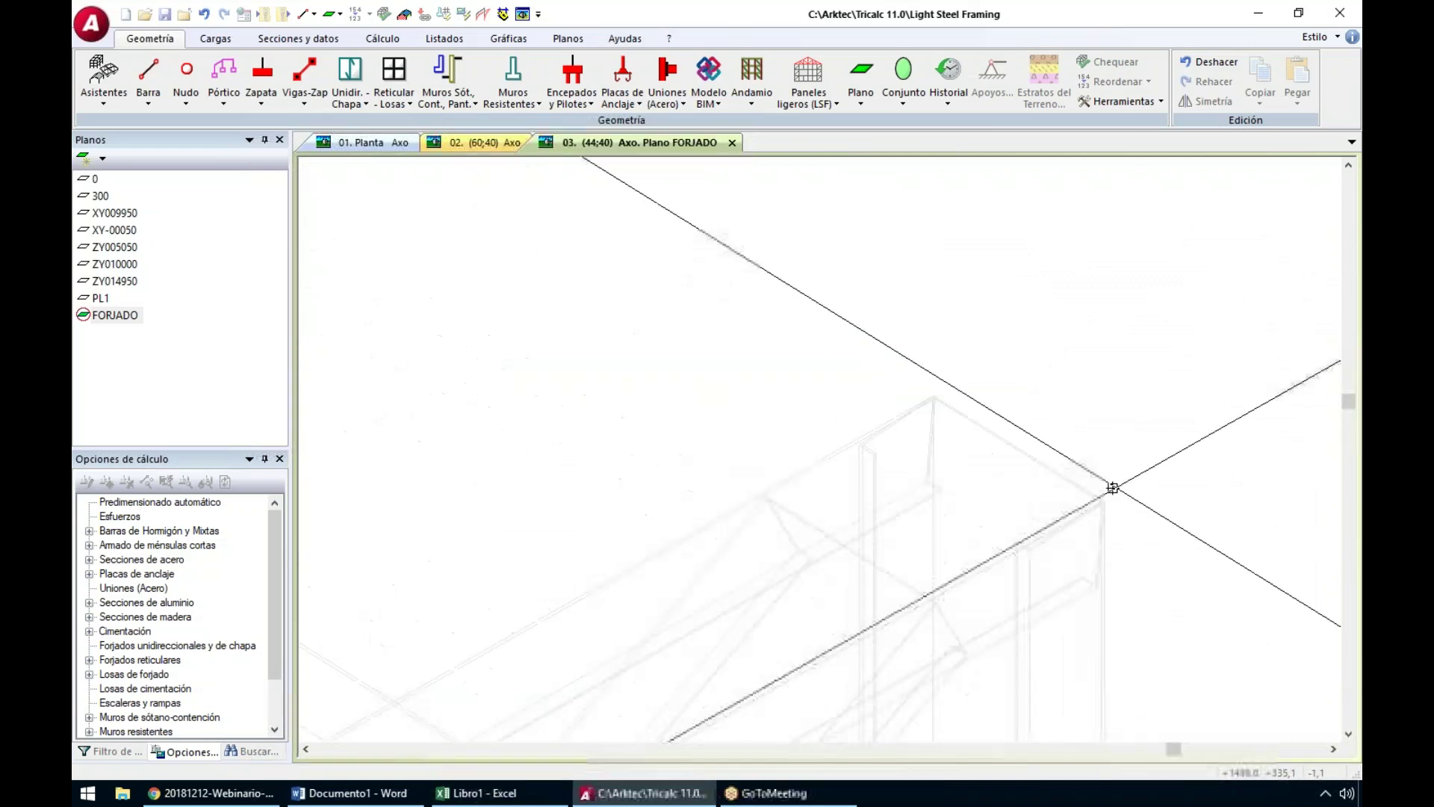
pyautogui.scroll(-1, 1097, 522)
pyautogui.click(1097, 525)
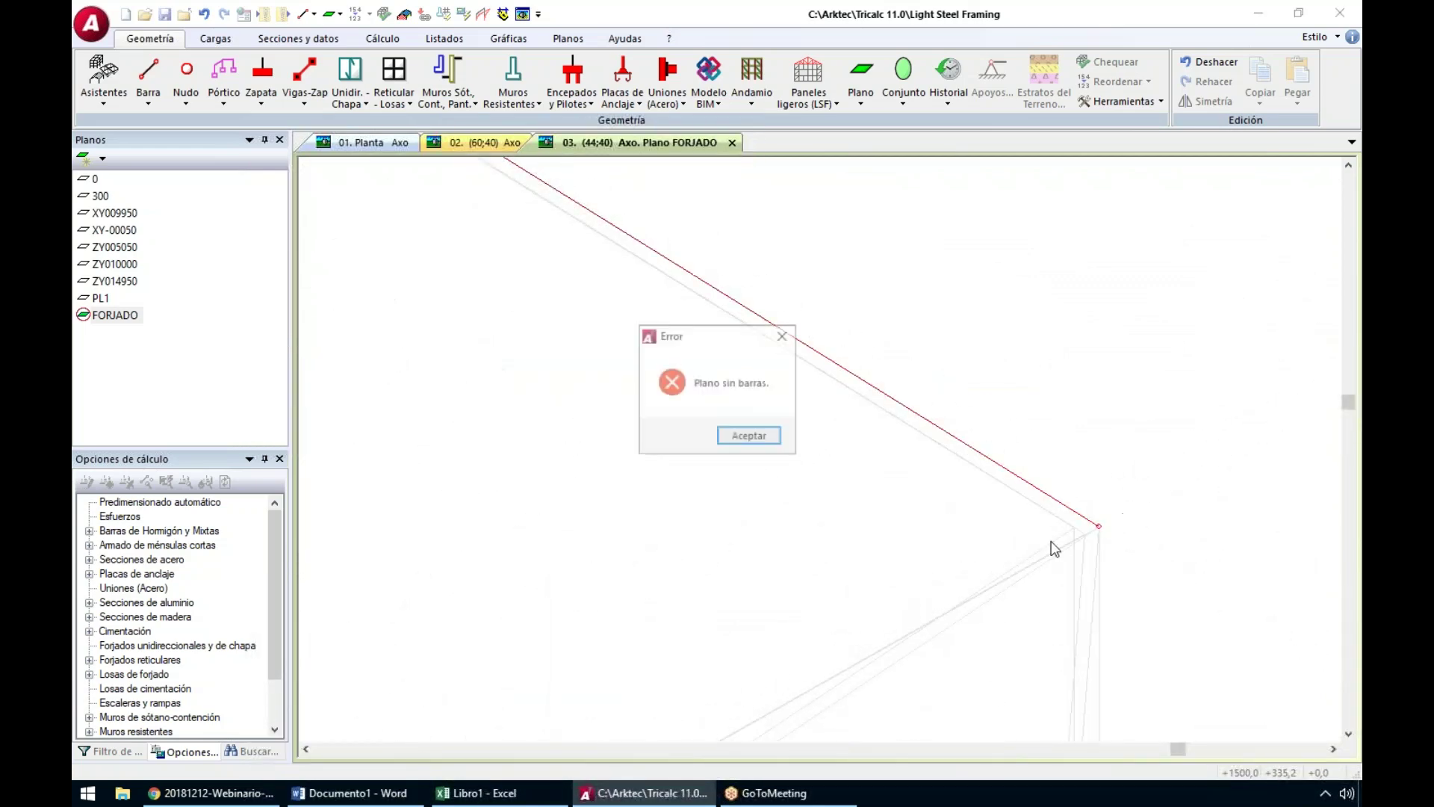
pyautogui.click(767, 438)
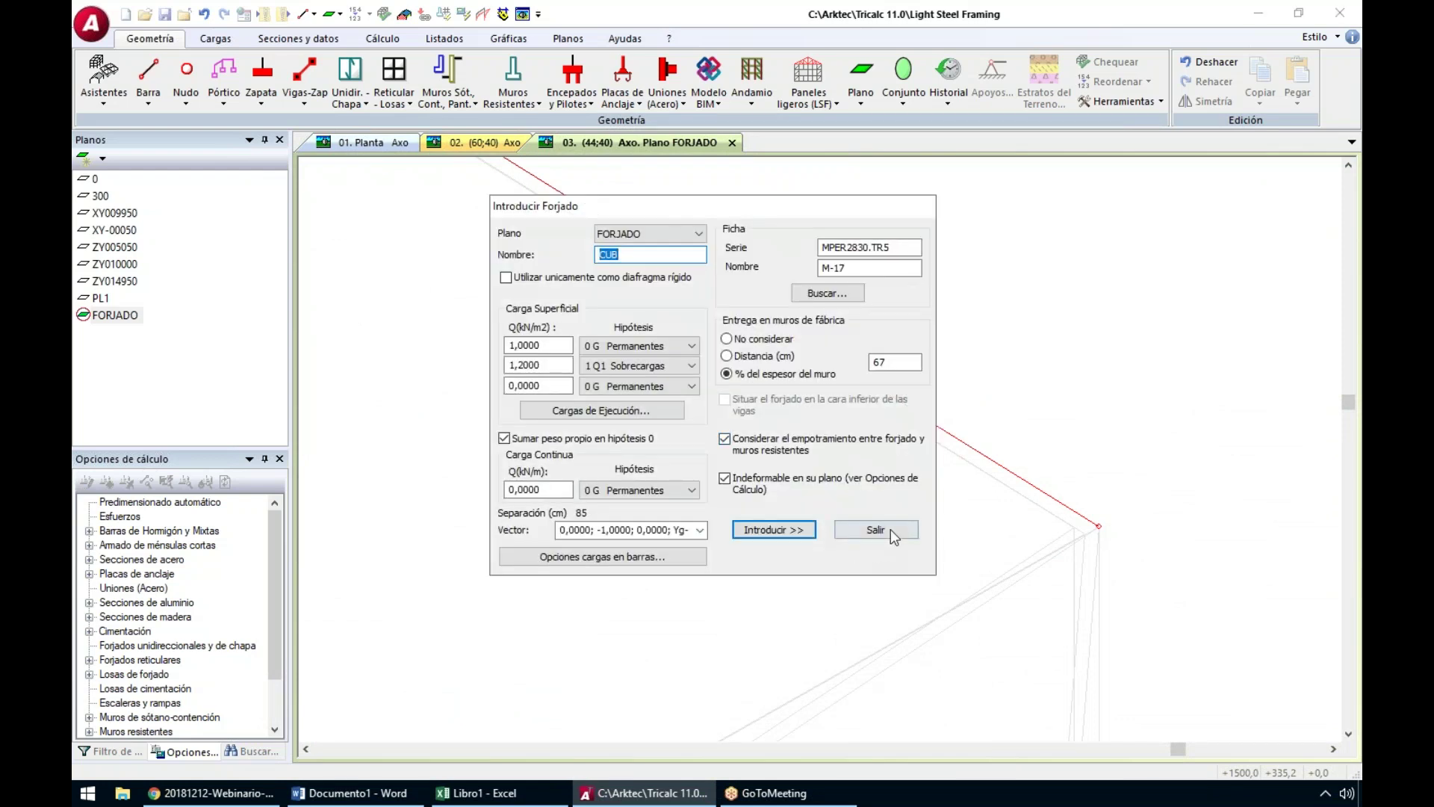
pyautogui.click(875, 528)
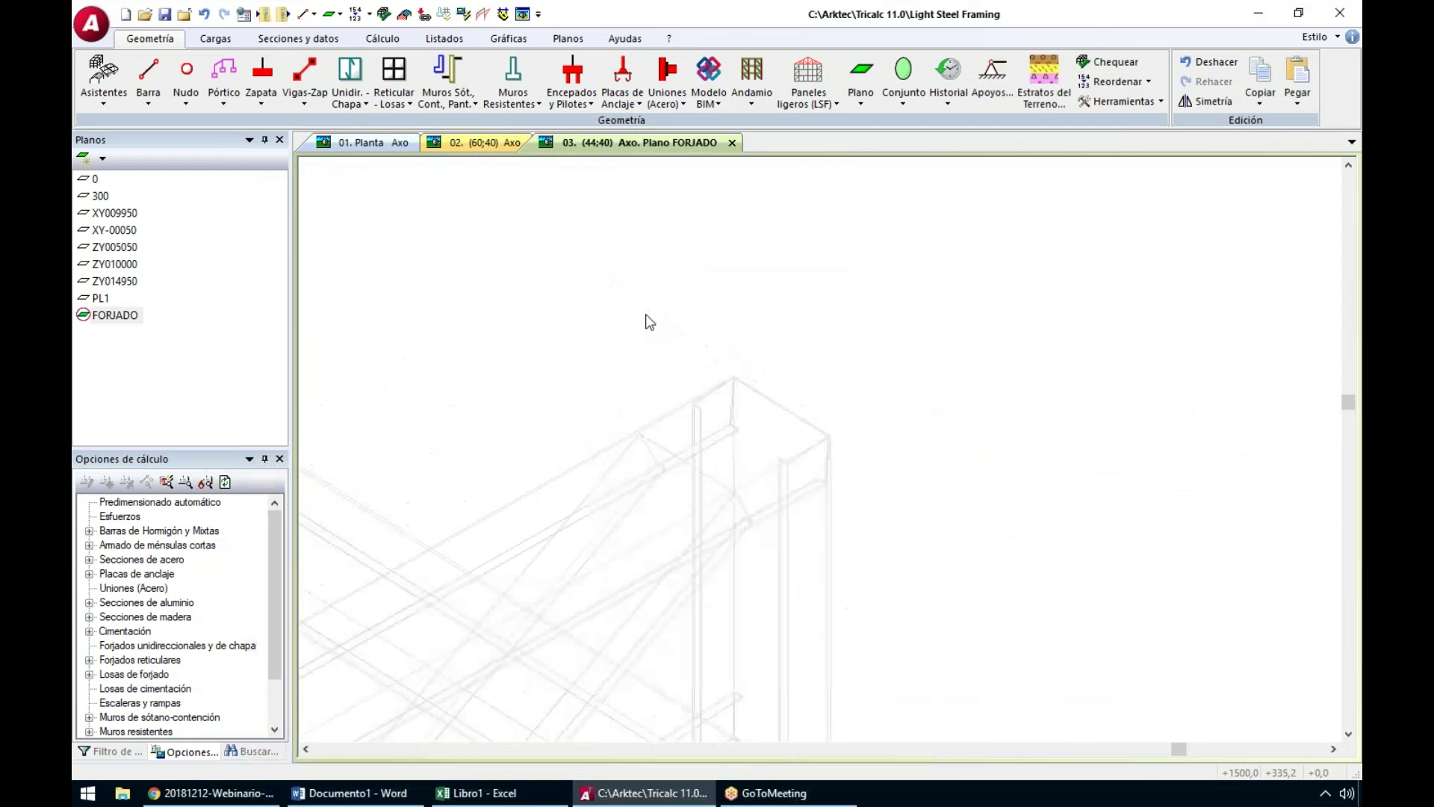
# Draw a bar on the plane FORJADO along its sloping edge at X 1500, from the lower corner node to the upper one
pyautogui.click(148, 75)
pyautogui.click(183, 135)
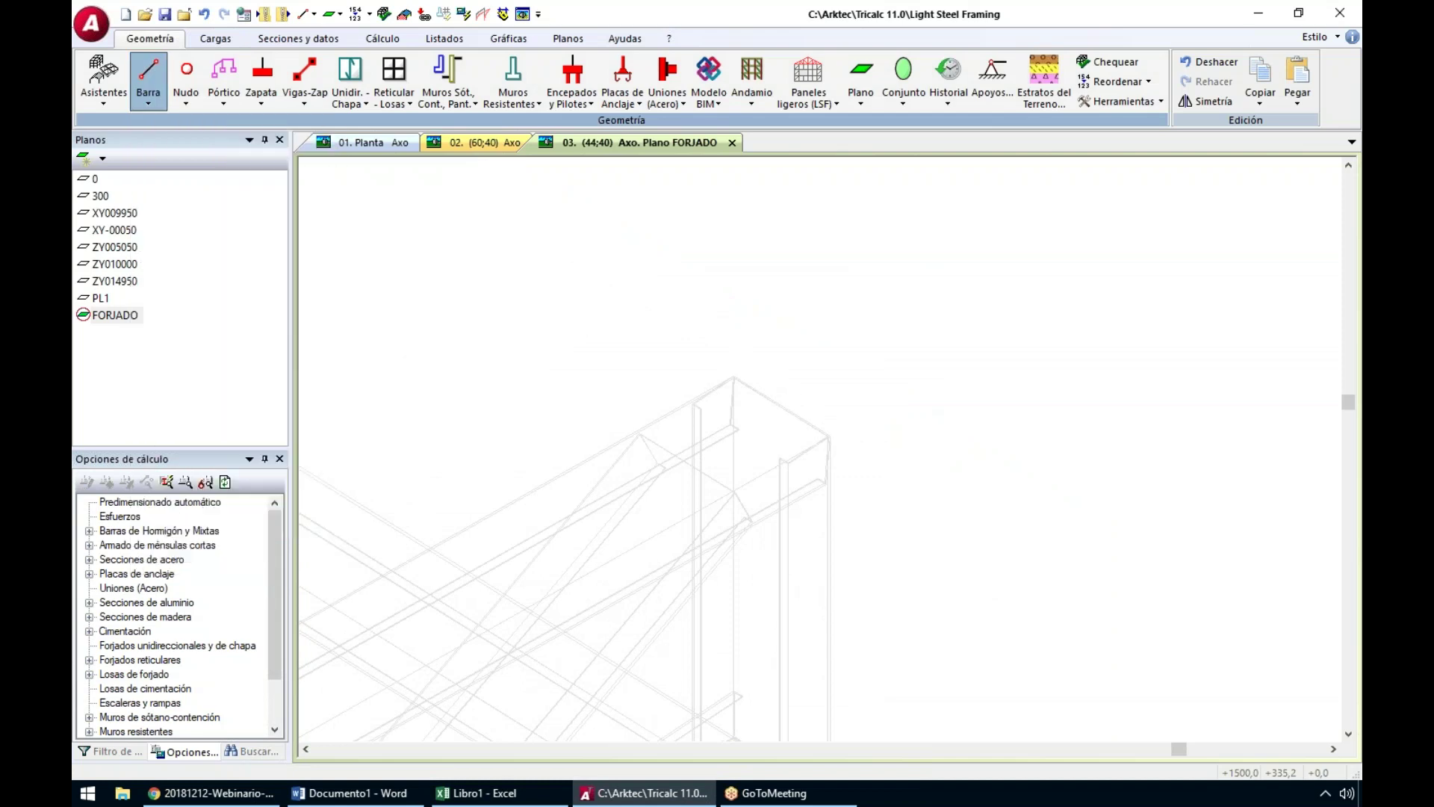
pyautogui.scroll(2, 821, 444)
pyautogui.scroll(4, 830, 446)
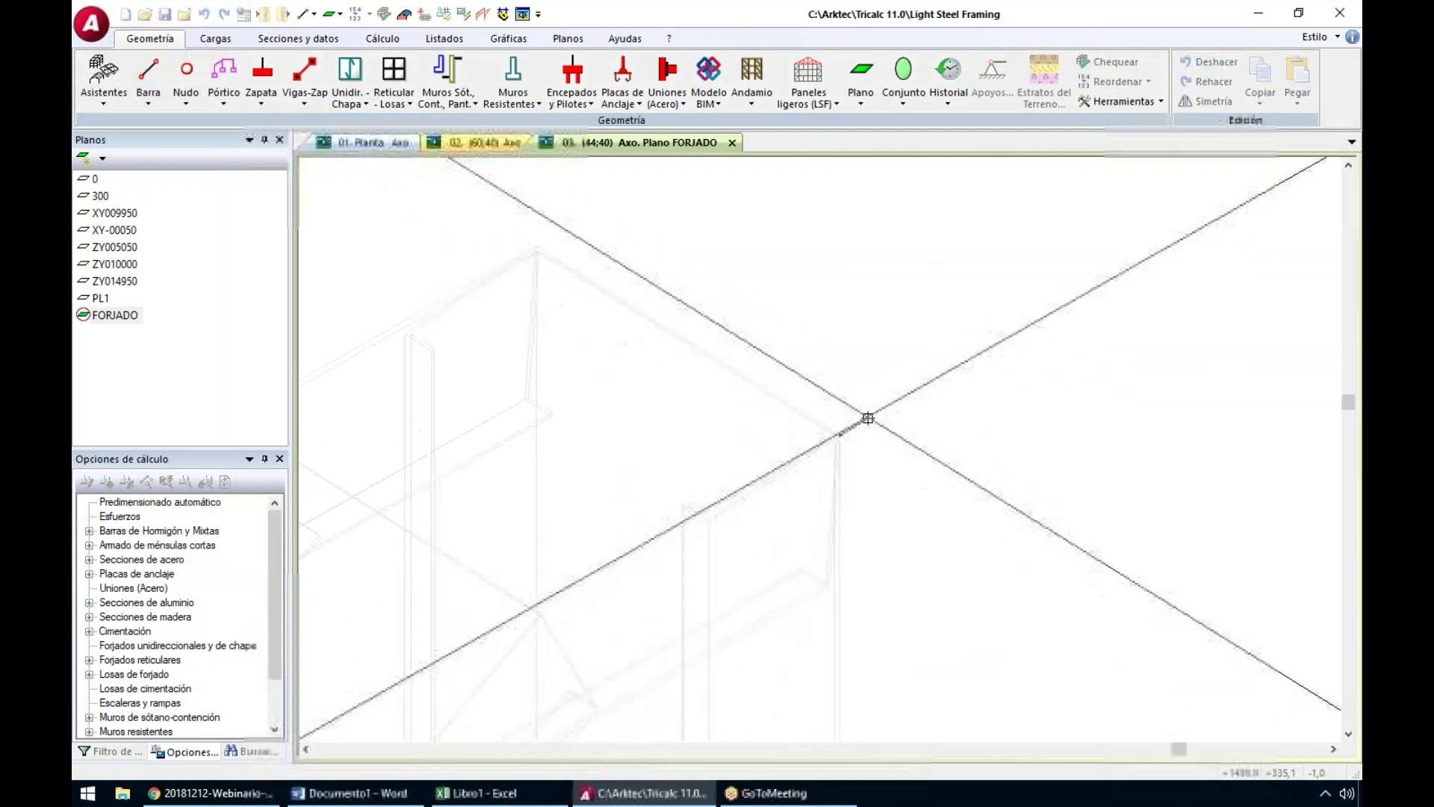
pyautogui.scroll(-4, 888, 418)
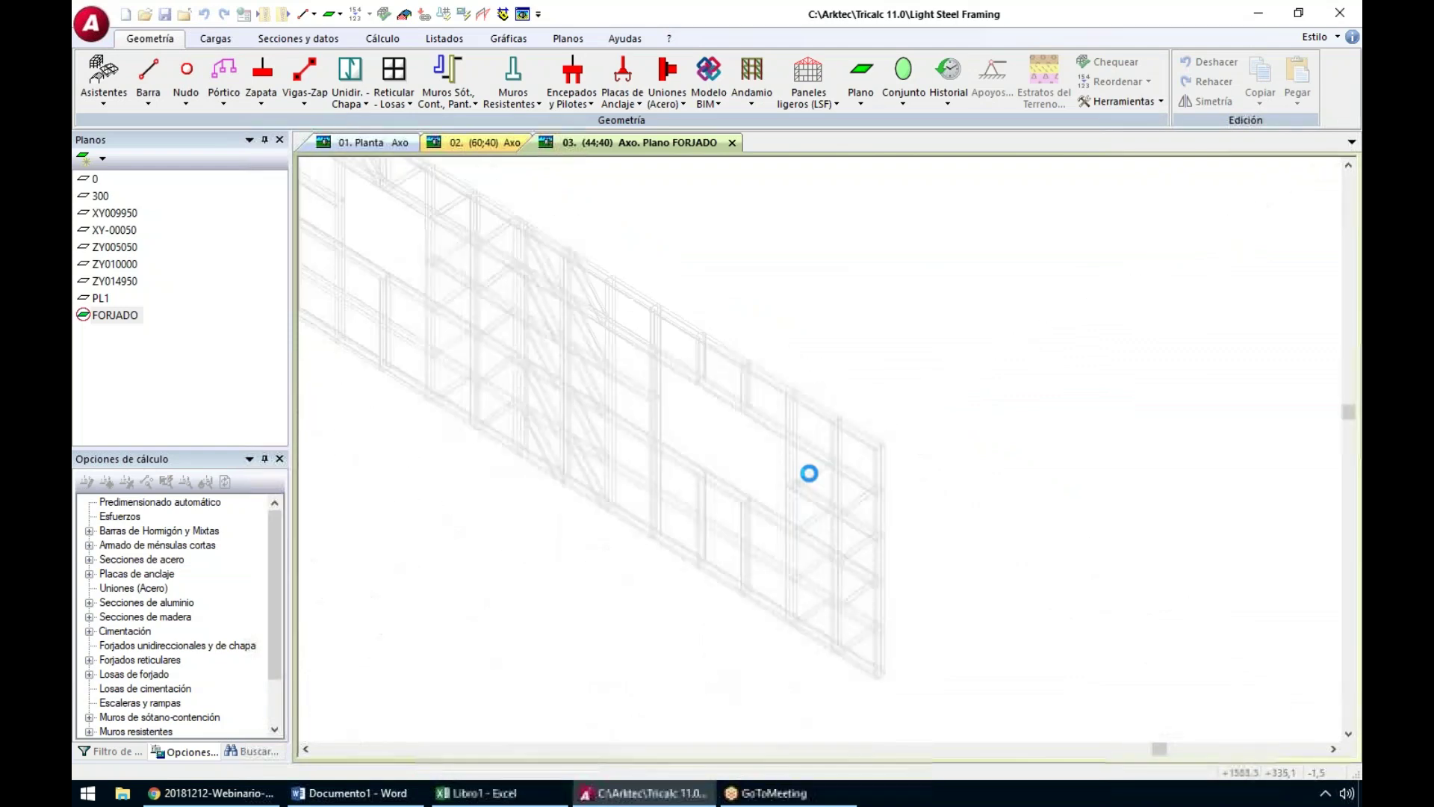
pyautogui.scroll(3, 653, 555)
pyautogui.scroll(3, 597, 597)
pyautogui.scroll(3, 626, 635)
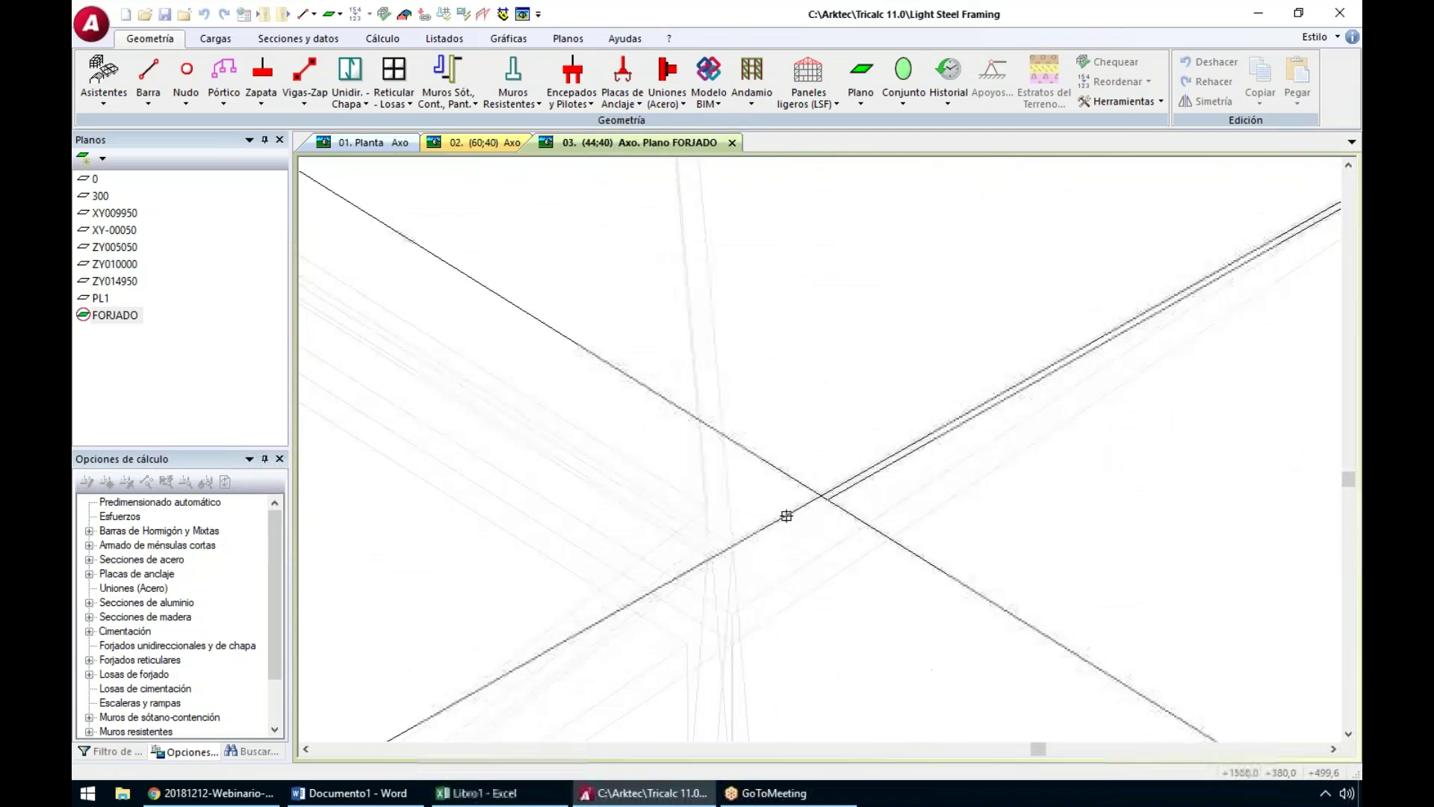
pyautogui.click(733, 543)
pyautogui.scroll(3, 784, 478)
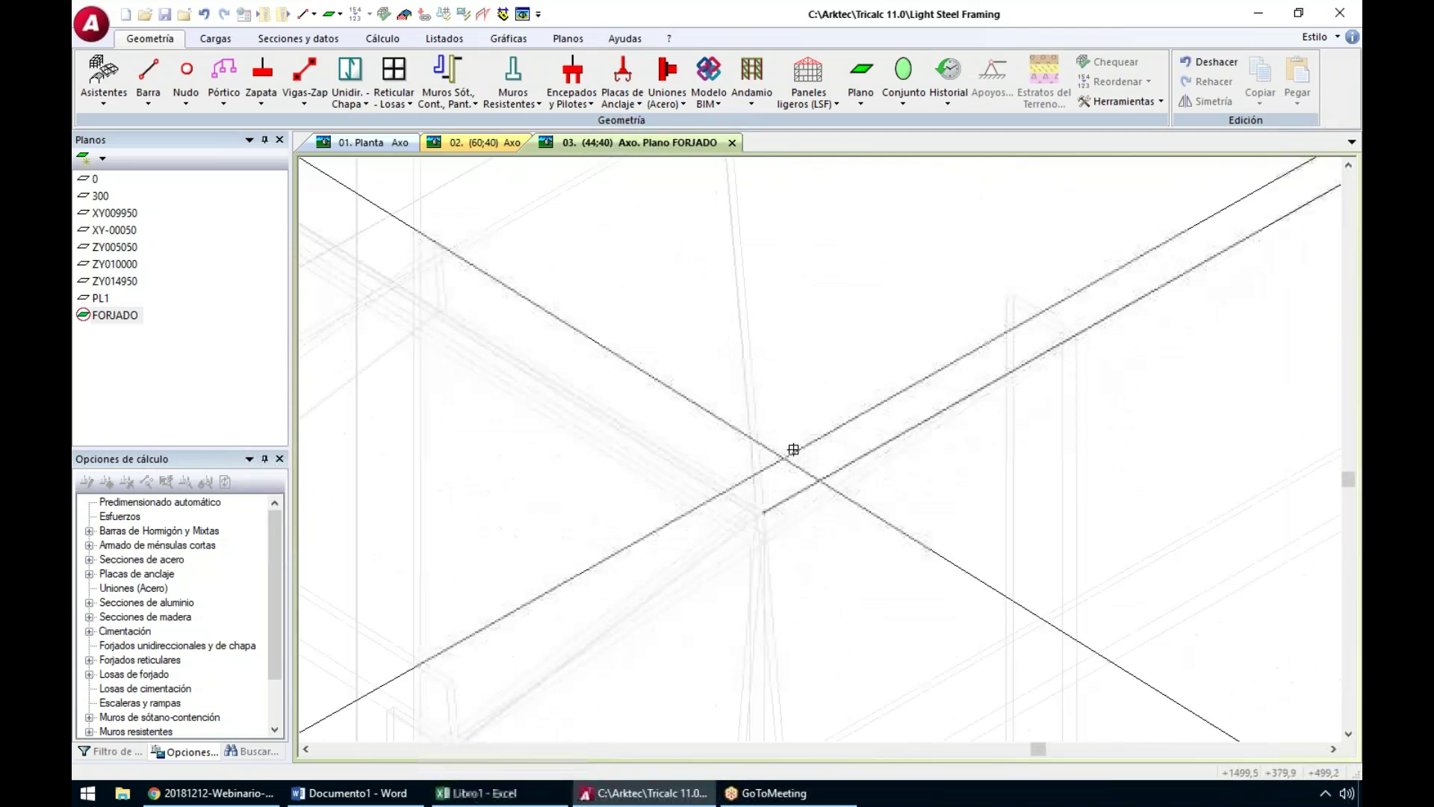
# Draw a bar on the plane FORJADO along its other sloping edge, parallel to the first bar, from the lower corner node to the upper one
pyautogui.scroll(-4, 814, 299)
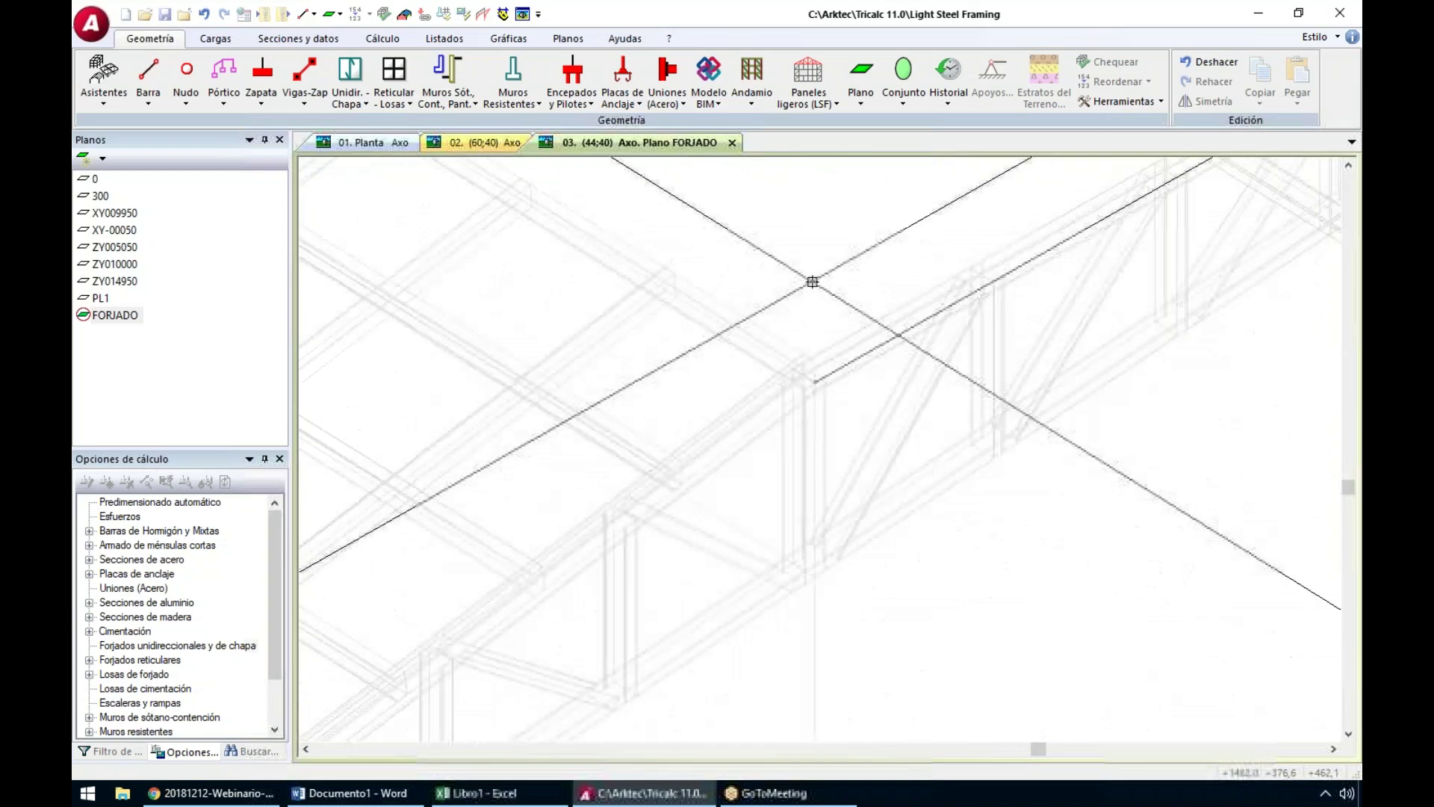
pyautogui.moveTo(678, 230); pyautogui.dragTo(781, 395, button='middle')
pyautogui.moveTo(784, 480); pyautogui.dragTo(435, 365, button='middle')
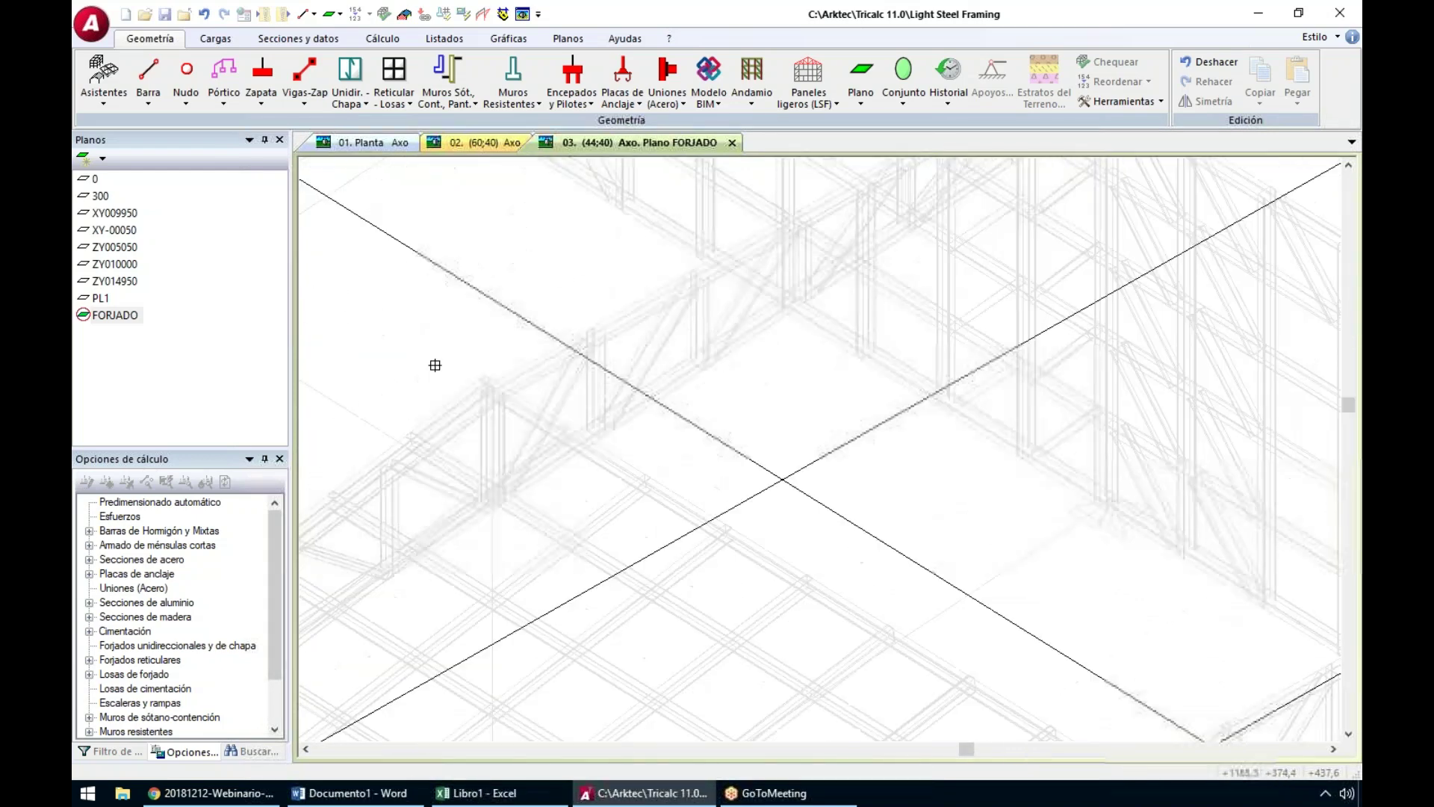
pyautogui.scroll(5, 515, 410)
pyautogui.scroll(-4, 416, 380)
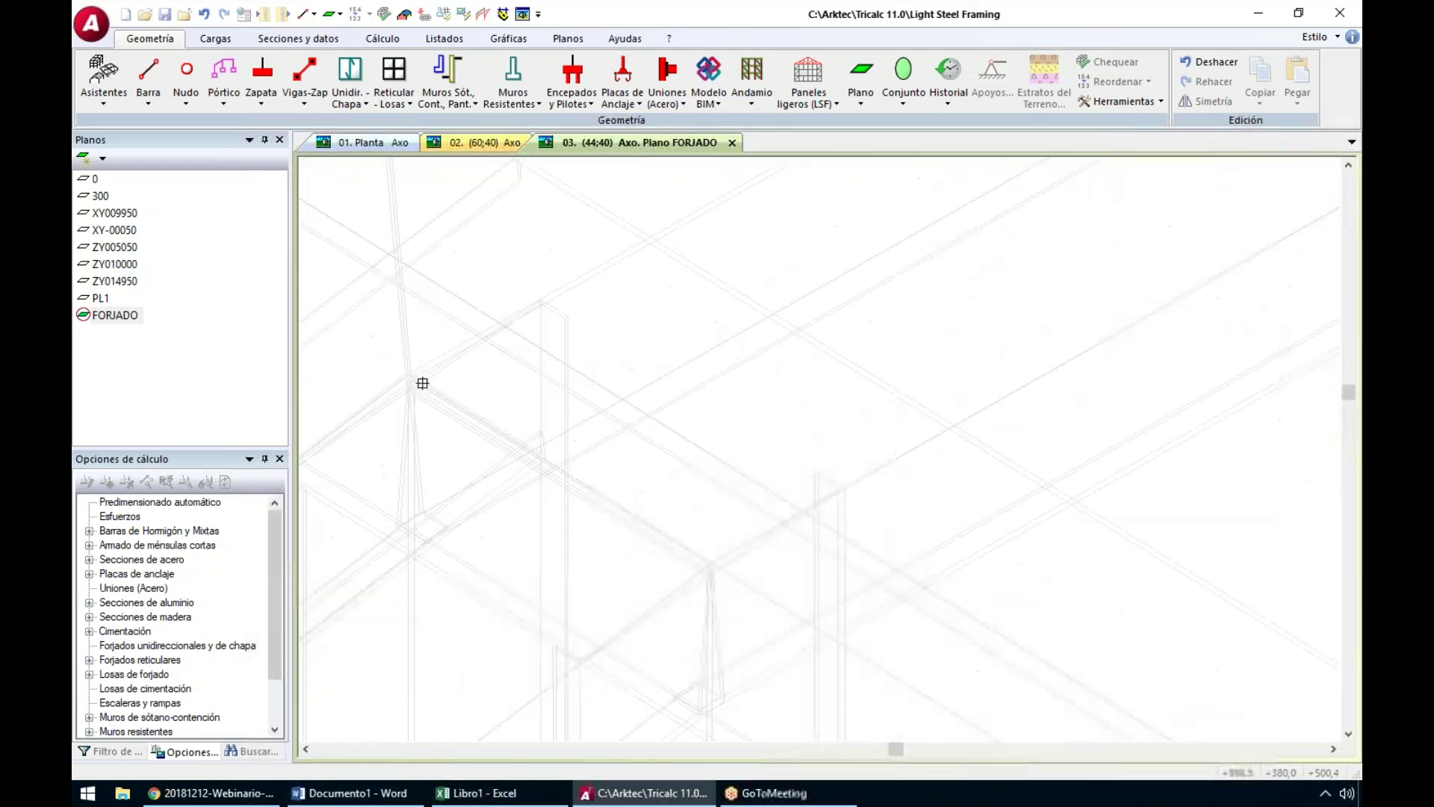
pyautogui.click(376, 341)
pyautogui.scroll(-7, 456, 413)
pyautogui.scroll(-6, 982, 326)
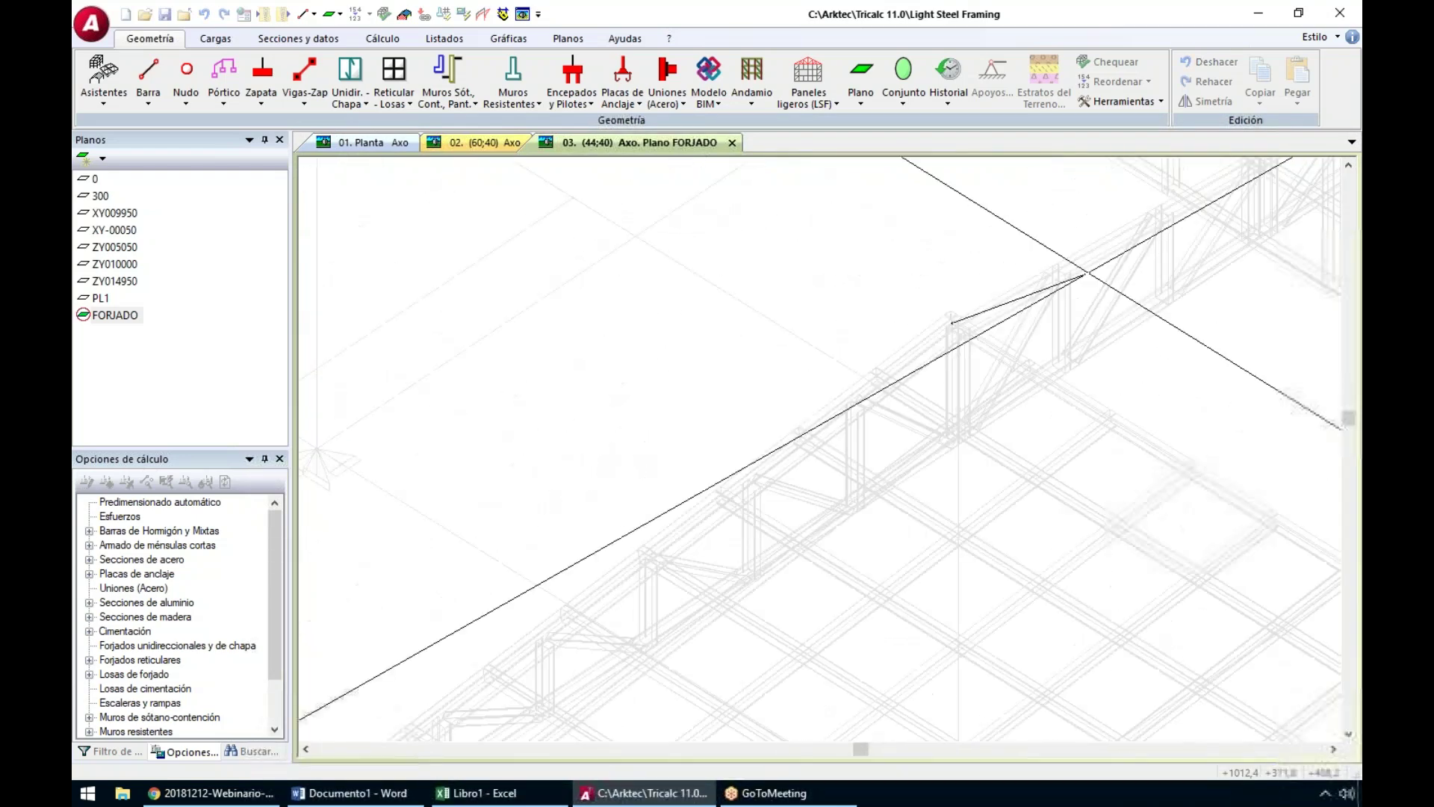
pyautogui.scroll(2, 714, 512)
pyautogui.scroll(5, 888, 407)
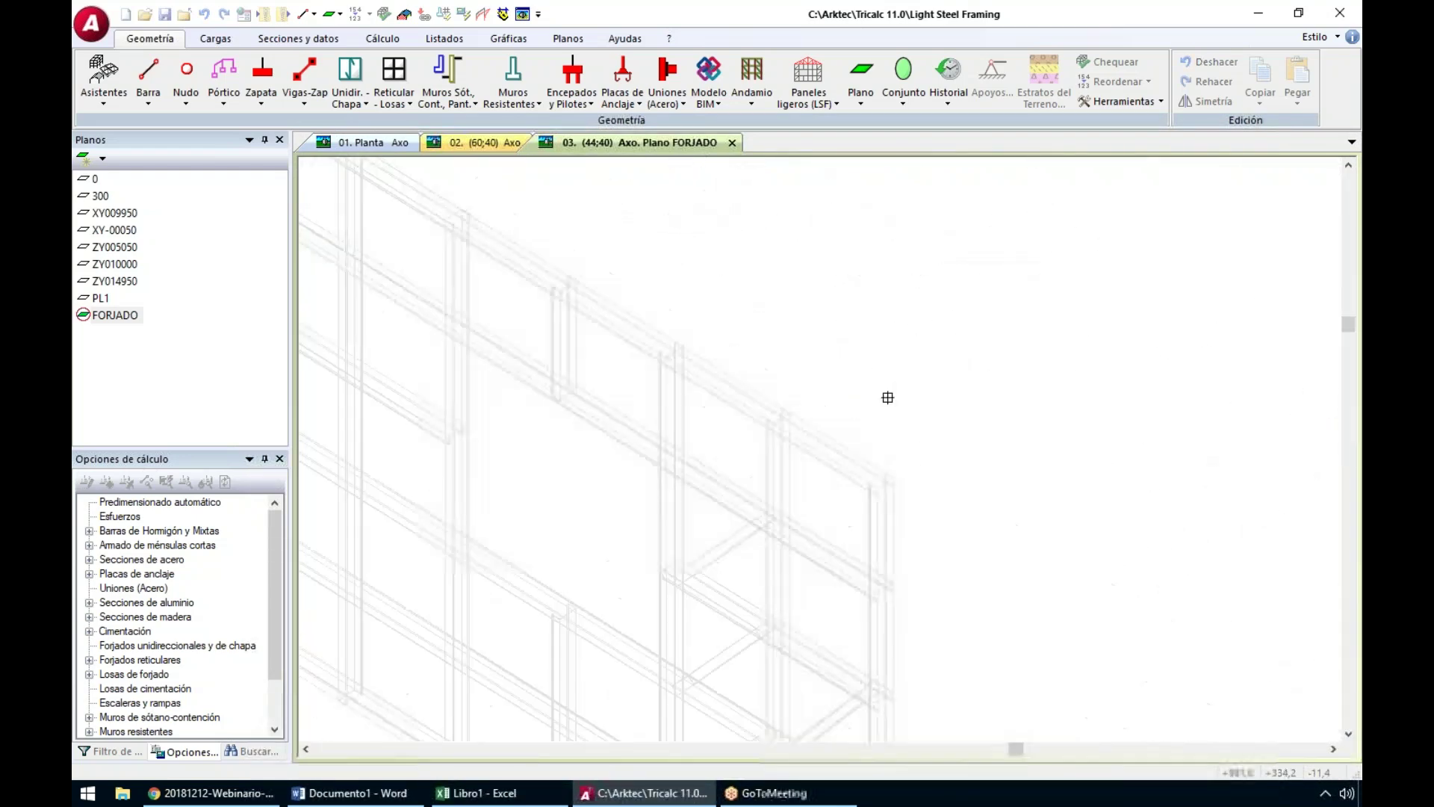
pyautogui.scroll(2, 897, 436)
pyautogui.click(900, 437)
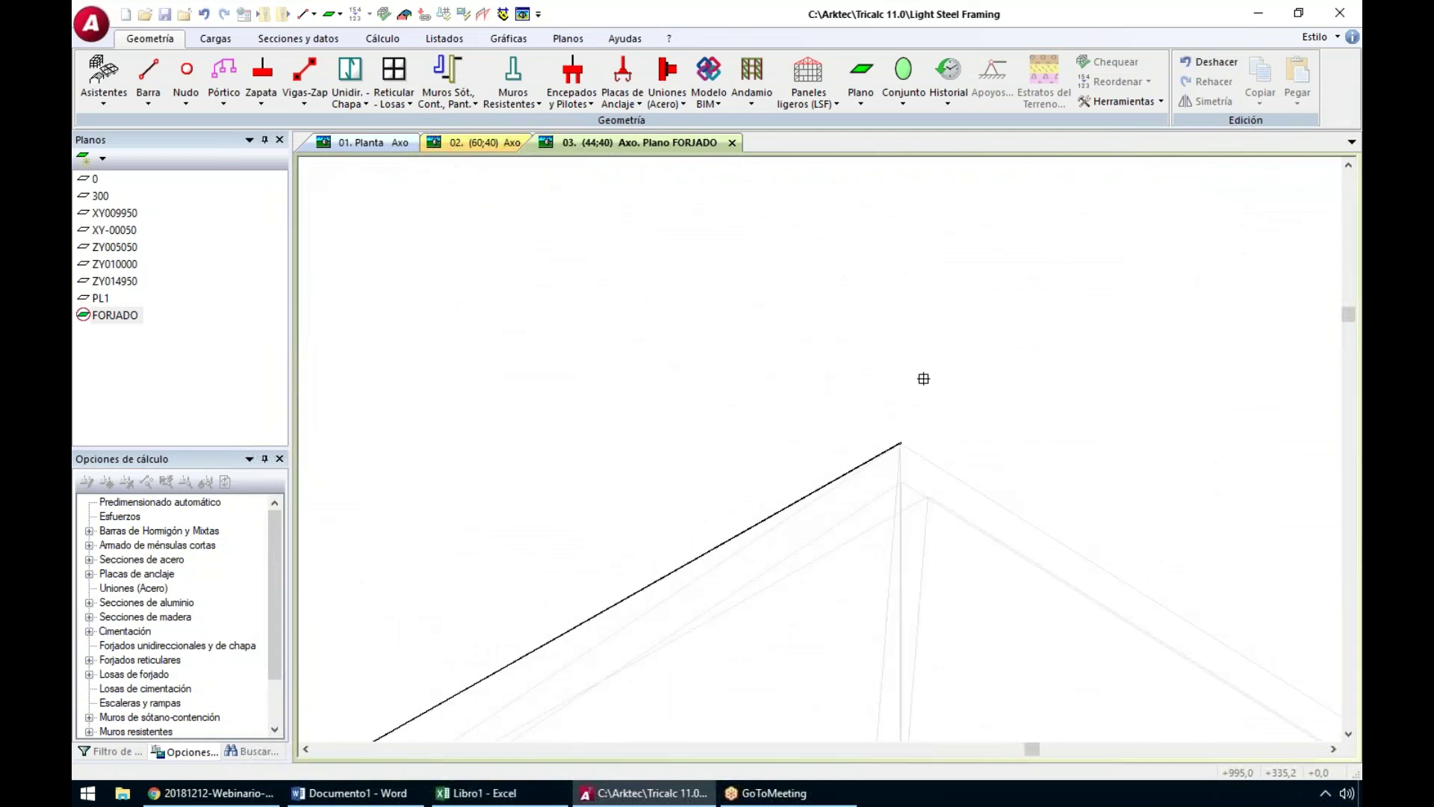
pyautogui.press('Escape')
pyautogui.moveTo(900, 443); pyautogui.dragTo(909, 394, button='middle')
pyautogui.scroll(-5, 820, 448)
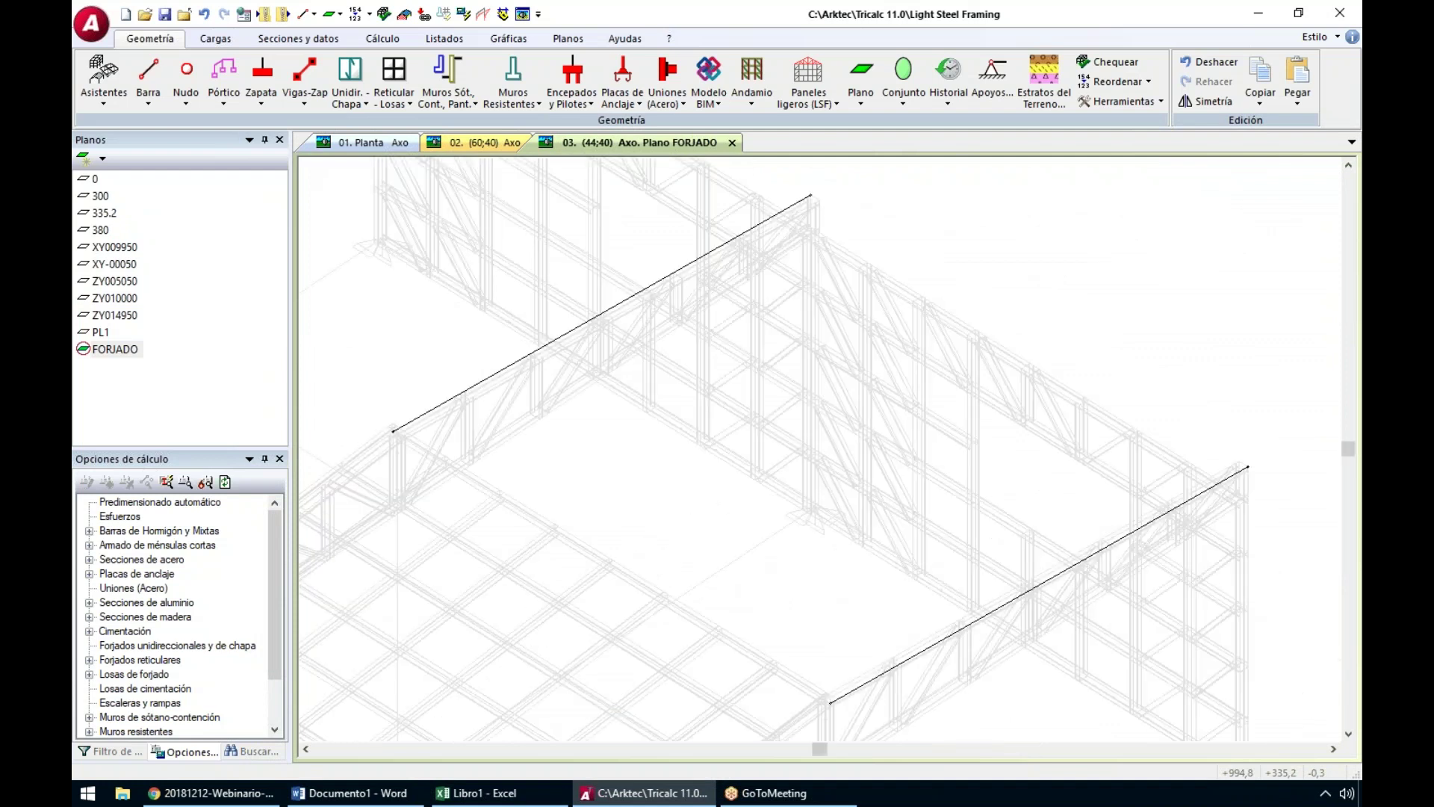
# Draw two more bars between nodes on the plane FORJADO, joining the lower ends and the upper ends of the two sloping bars
pyautogui.click(154, 73)
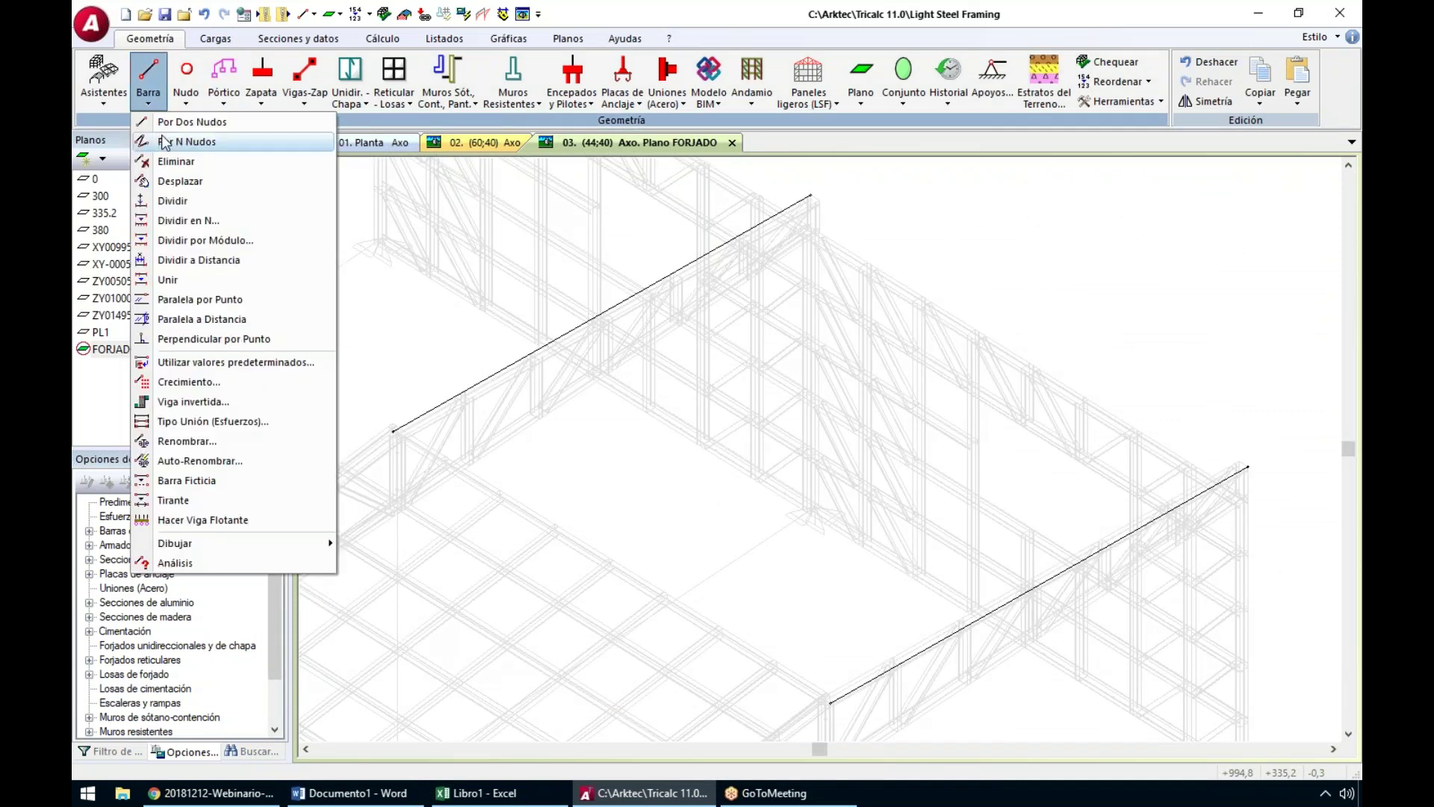
pyautogui.click(171, 122)
pyautogui.click(394, 431)
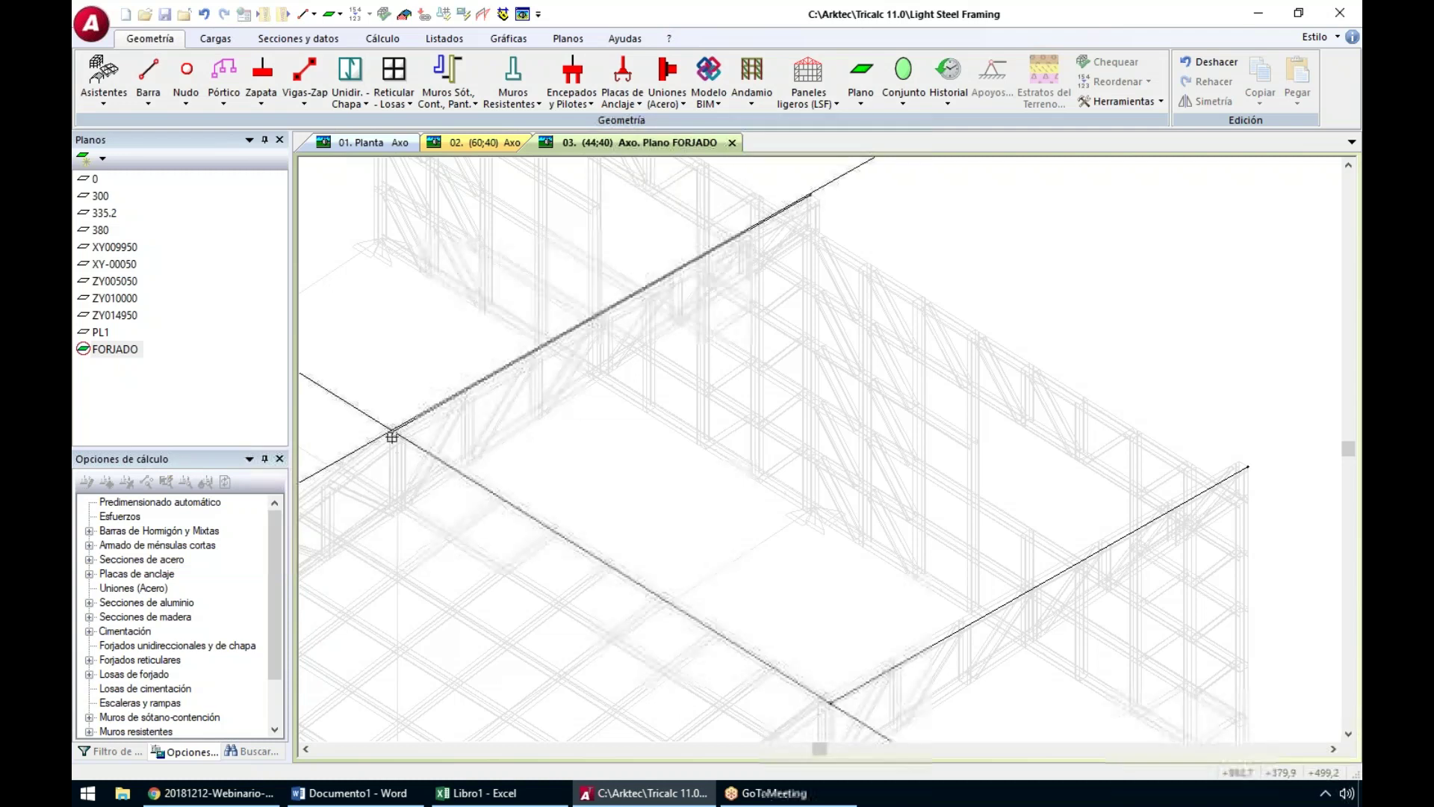
pyautogui.click(829, 702)
pyautogui.click(811, 197)
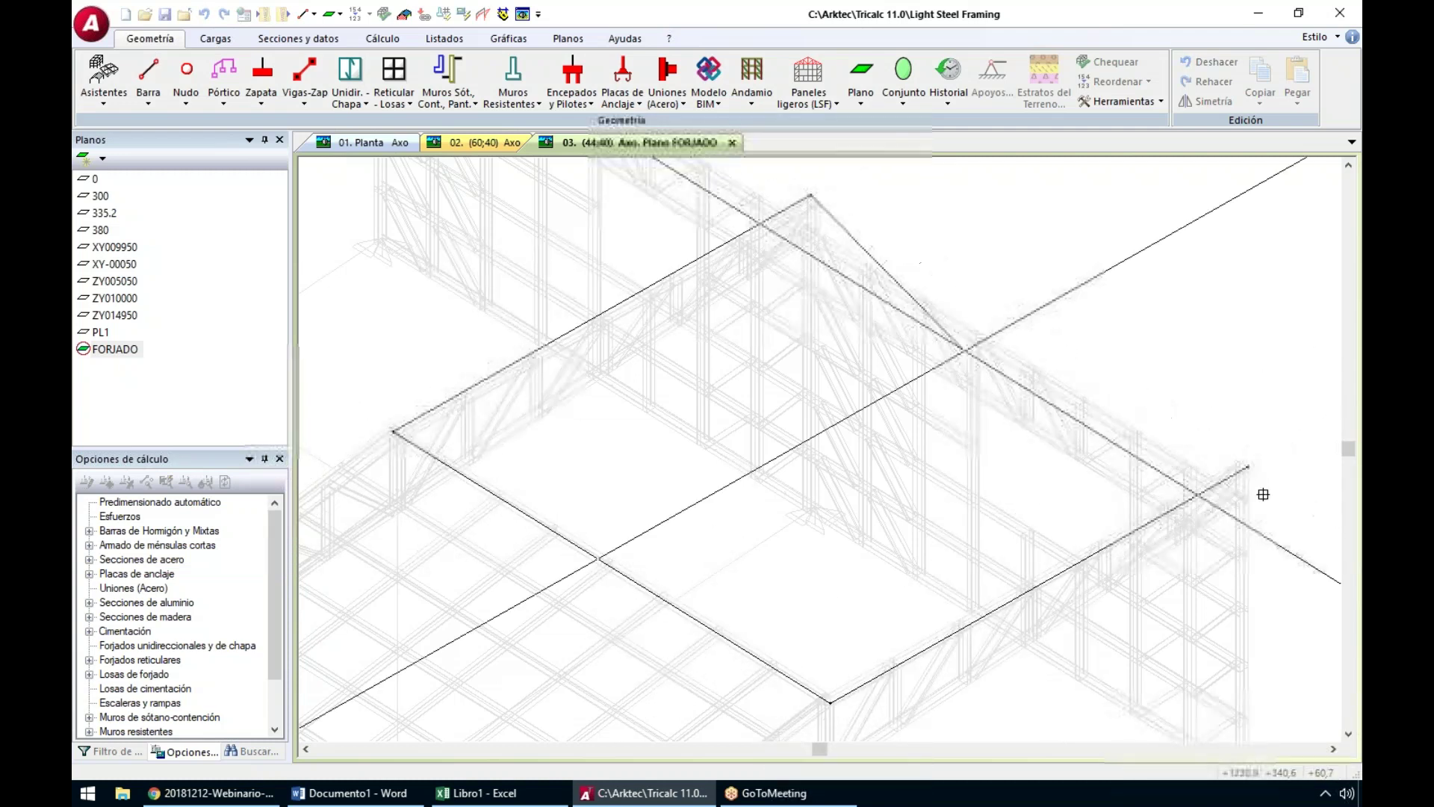
pyautogui.click(1247, 466)
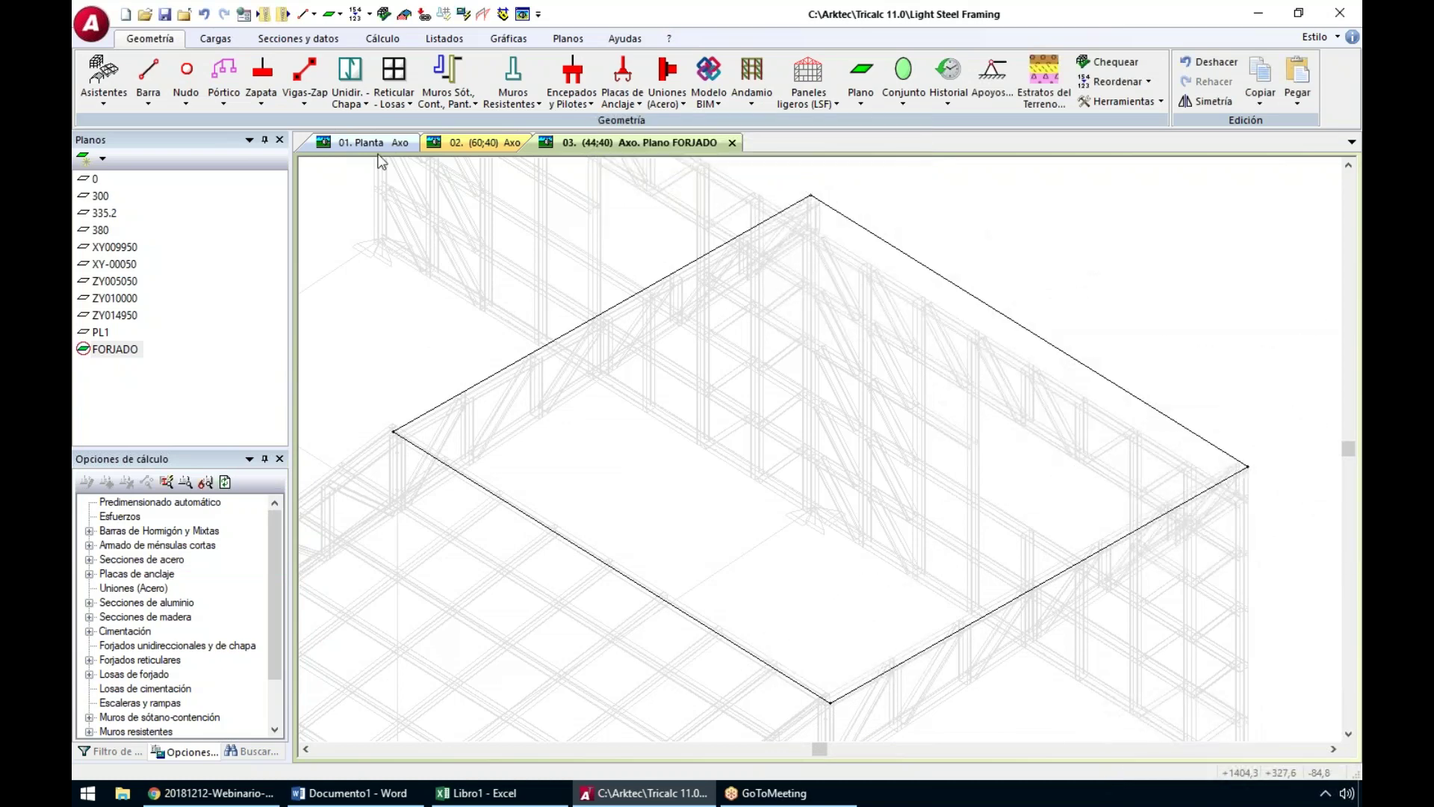
# Introduce the slab CUB with sheet M-17 on the plane FORJADO, closing its outline through the four corner nodes of the bar frame
pyautogui.click(354, 94)
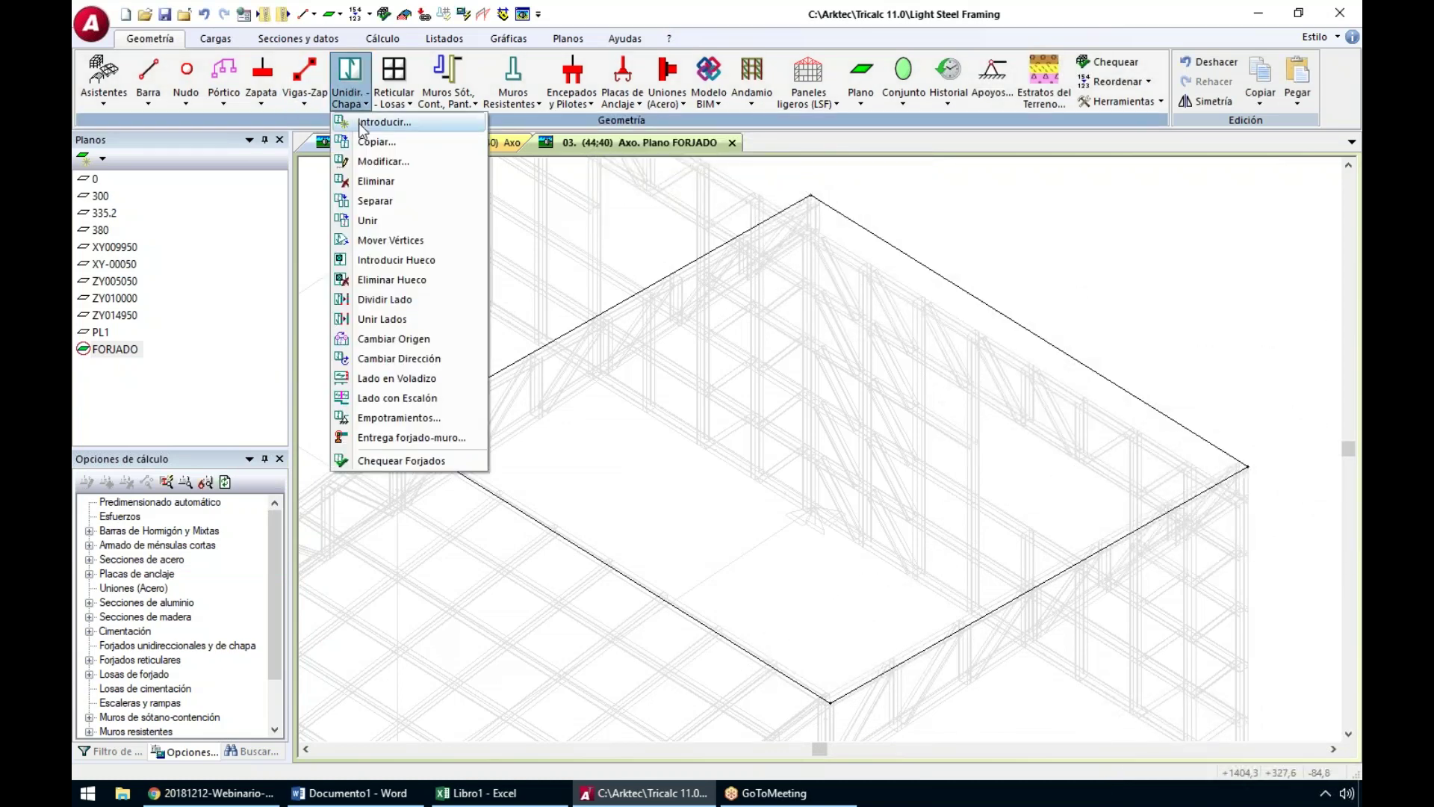
pyautogui.click(389, 123)
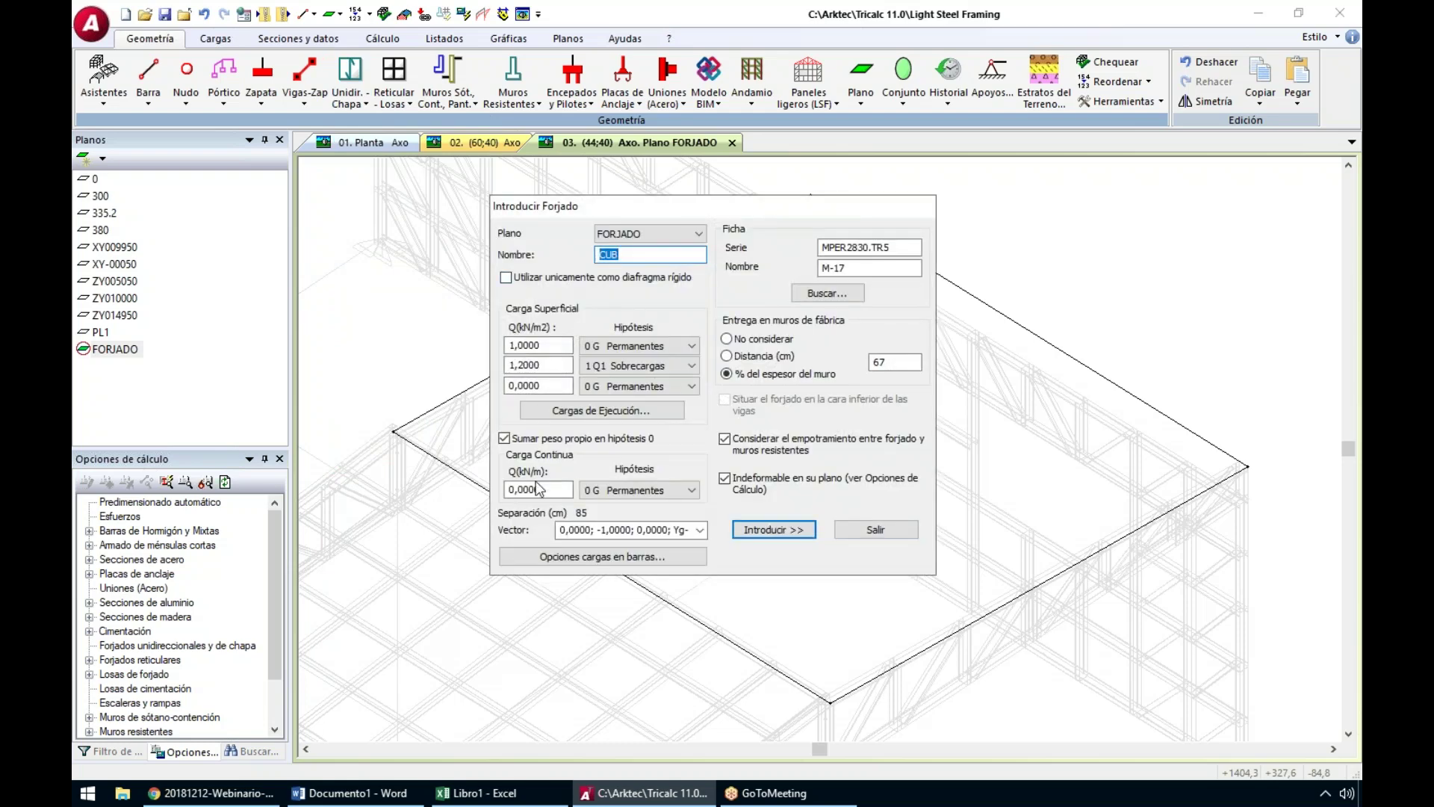
pyautogui.click(760, 530)
pyautogui.click(811, 195)
pyautogui.click(1247, 466)
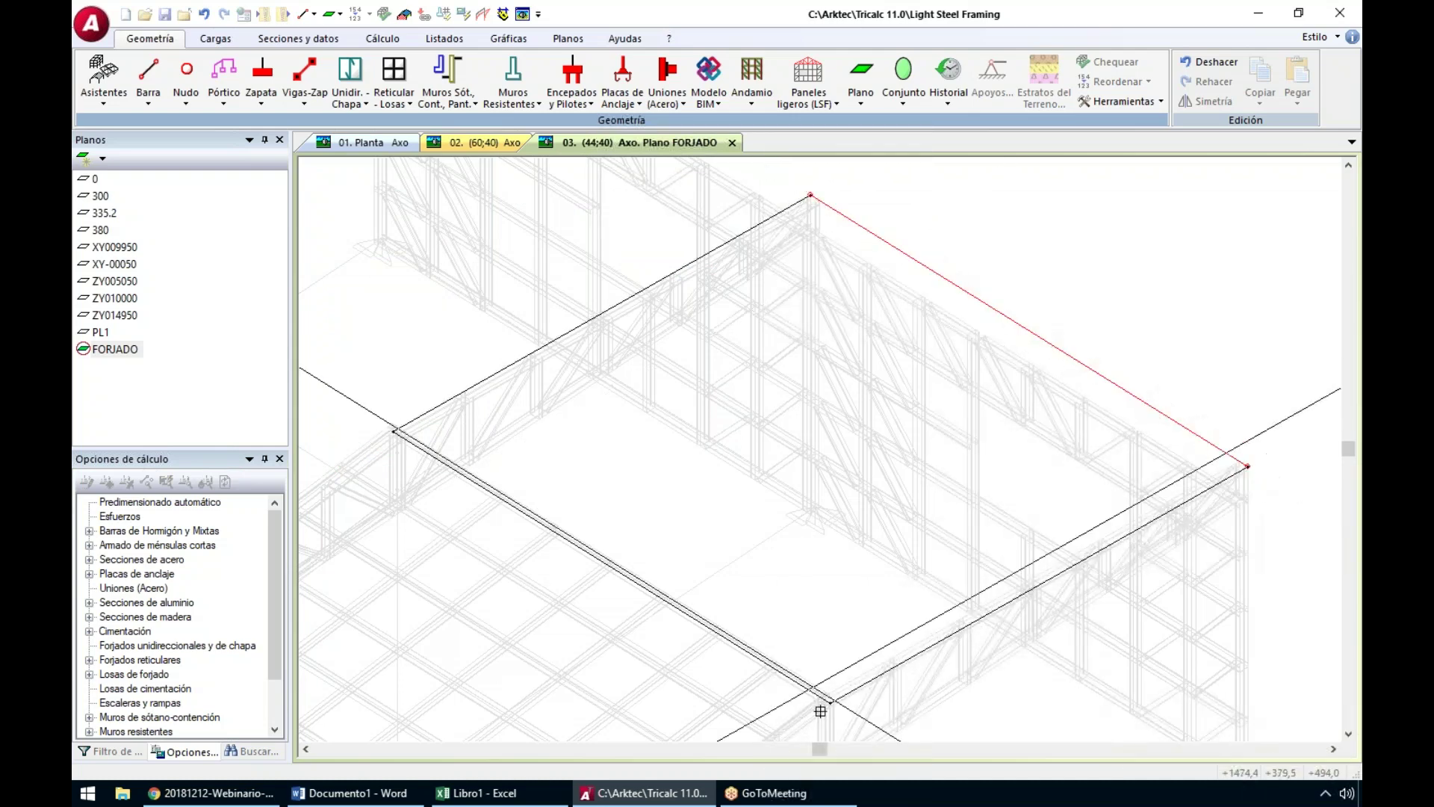
pyautogui.click(828, 702)
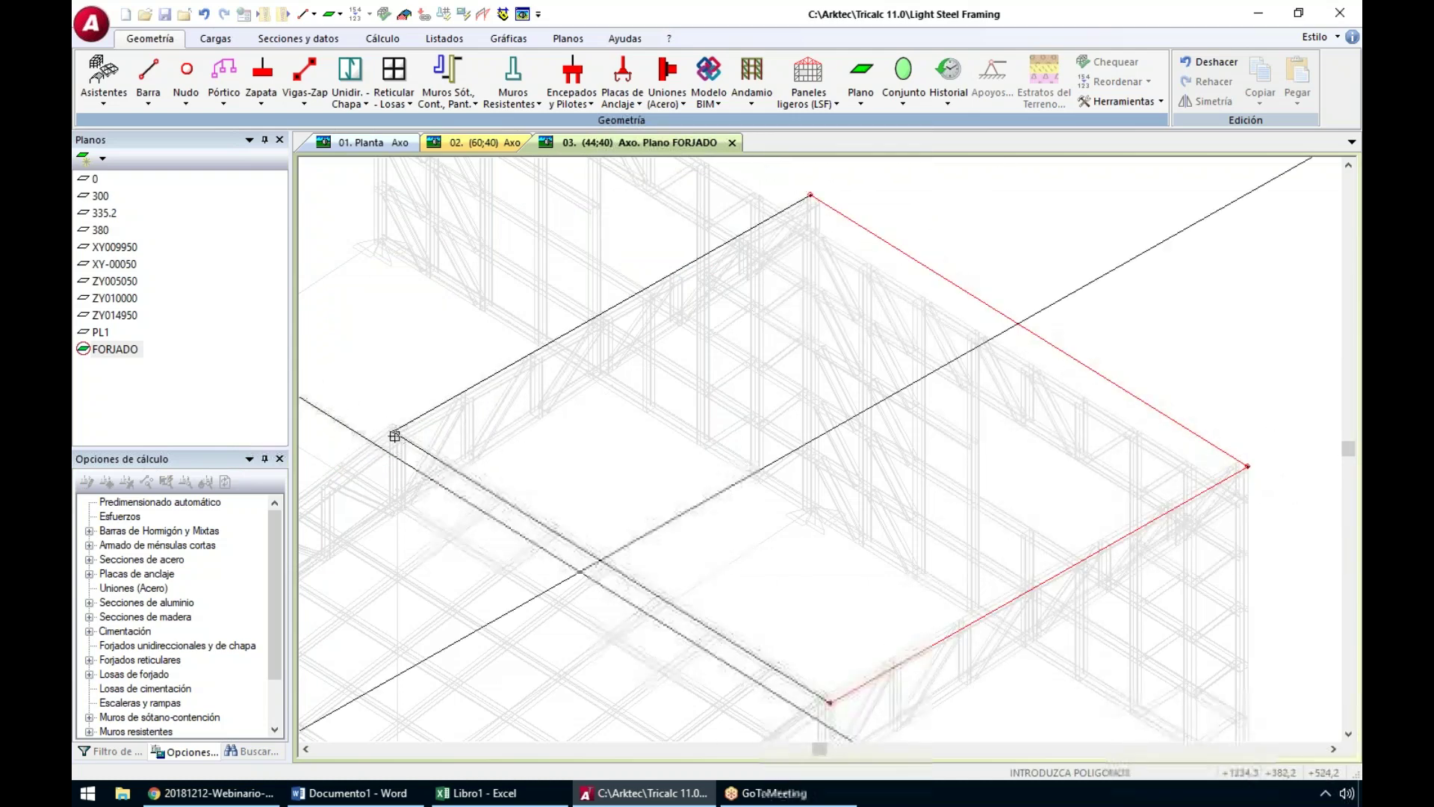
pyautogui.click(394, 432)
pyautogui.click(811, 194)
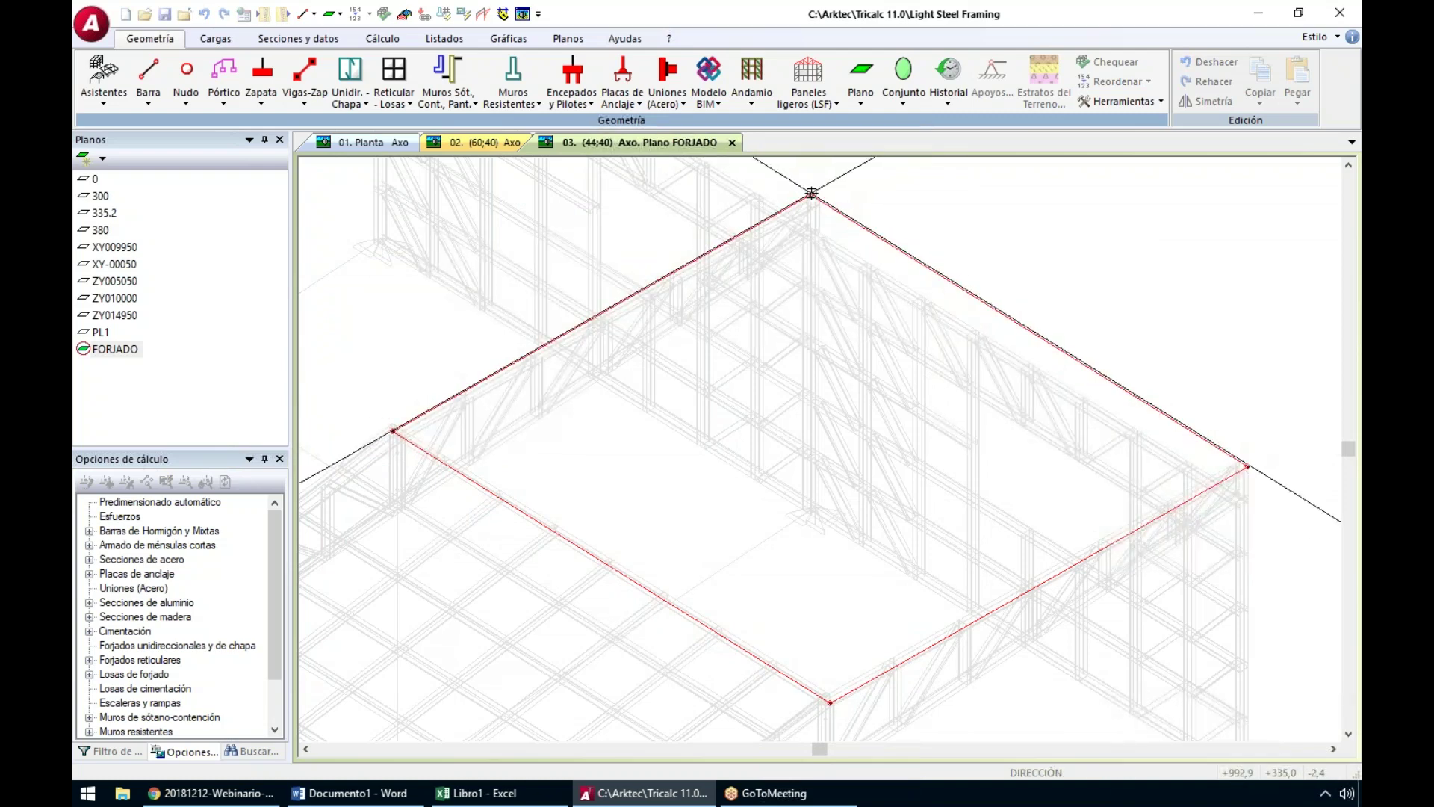
# Set the slab's direction along its upper edge bar and calculate the bar loads associated with the new slab
pyautogui.click(1247, 467)
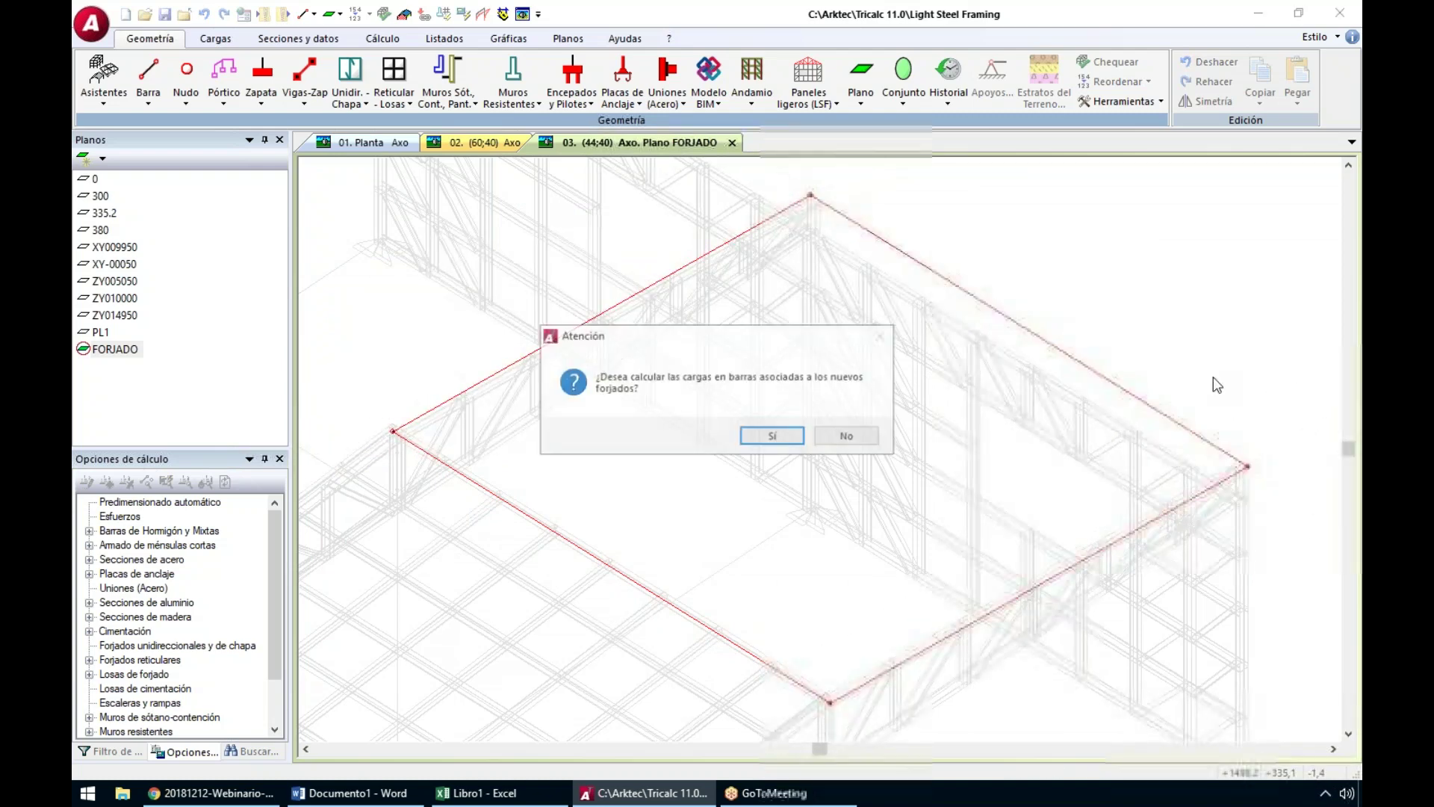
pyautogui.click(786, 444)
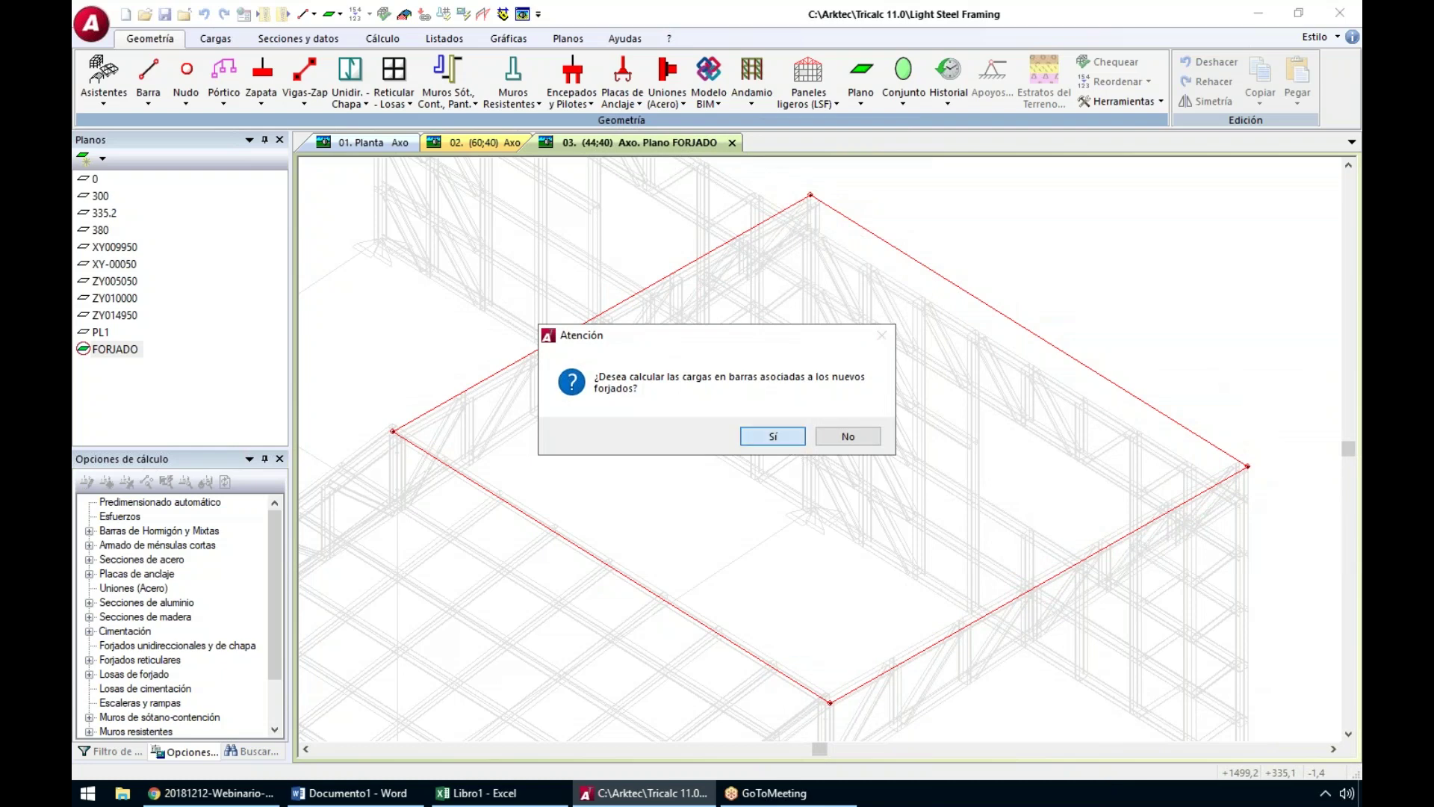
pyautogui.press('Return')
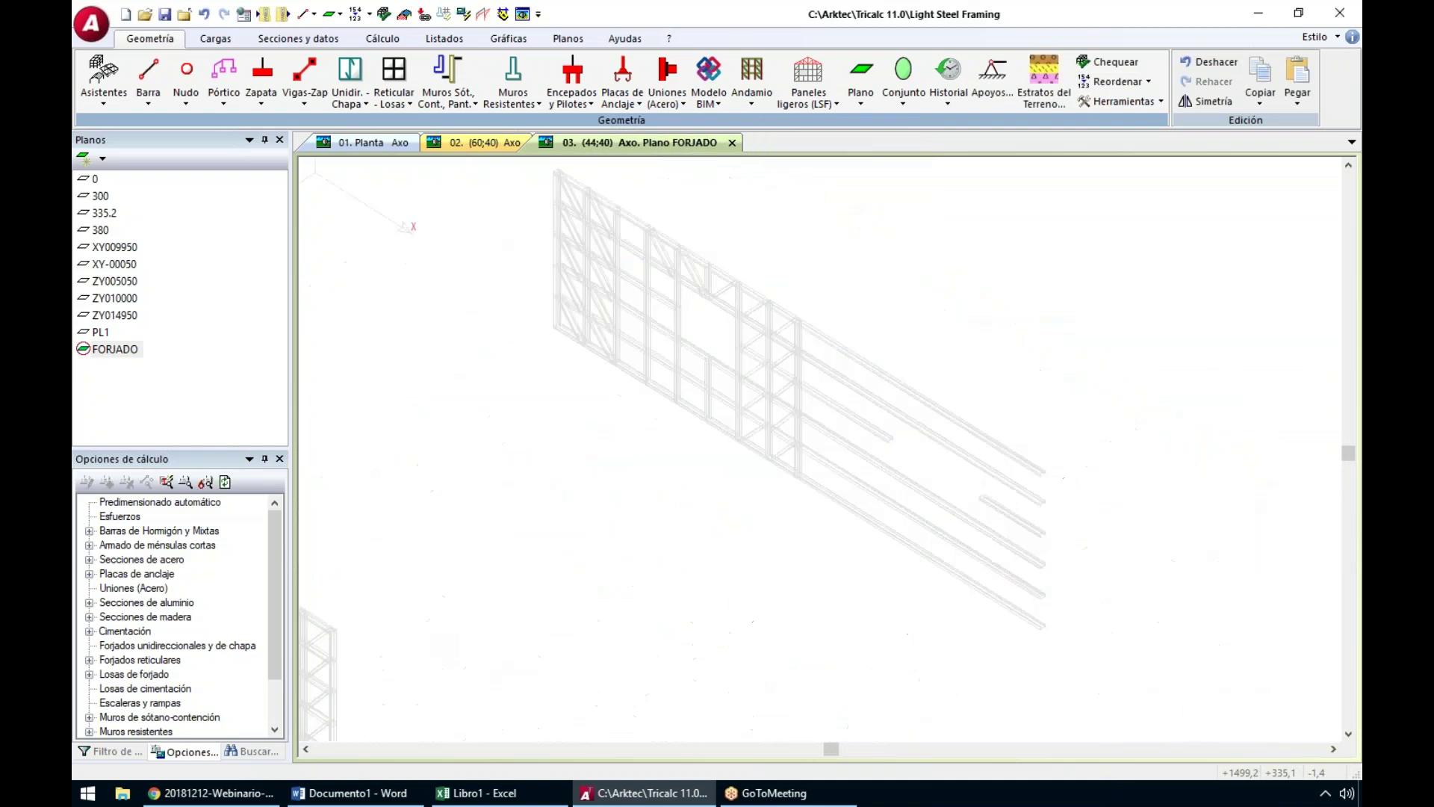
pyautogui.moveTo(705, 448); pyautogui.dragTo(709, 437, button='middle')
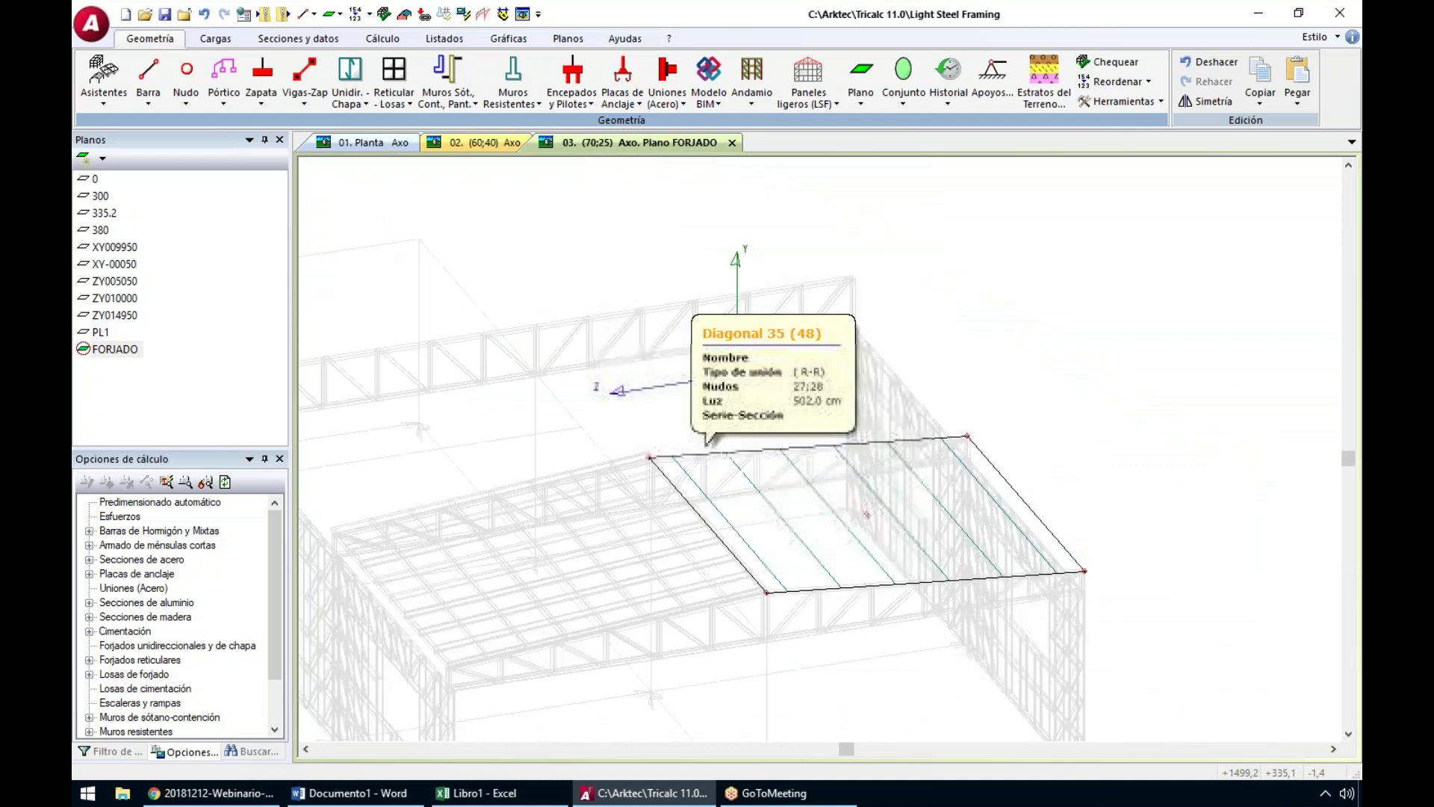
pyautogui.middleClick(709, 438)
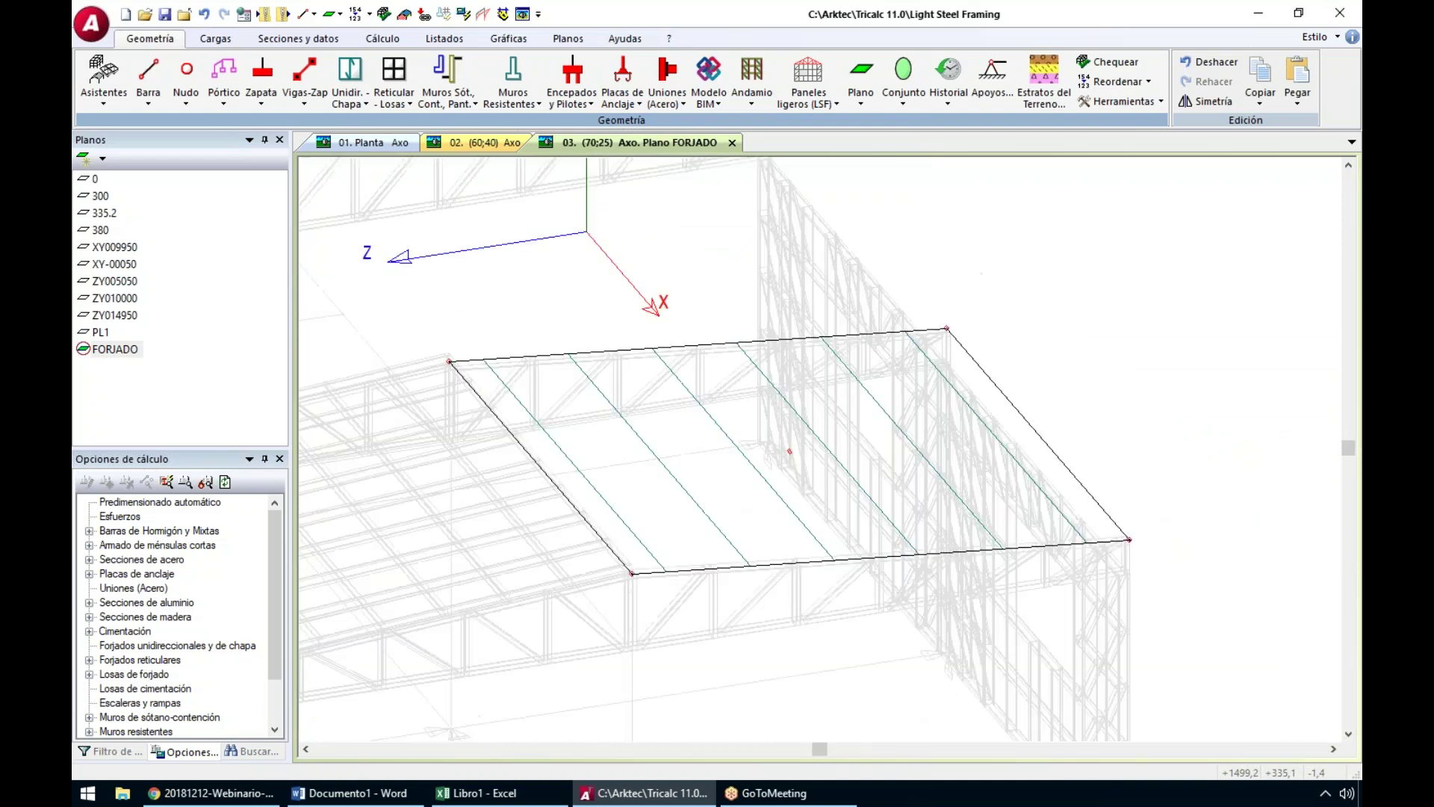
# Make plane 0 the working plane and show it in plan view
pyautogui.click(94, 179)
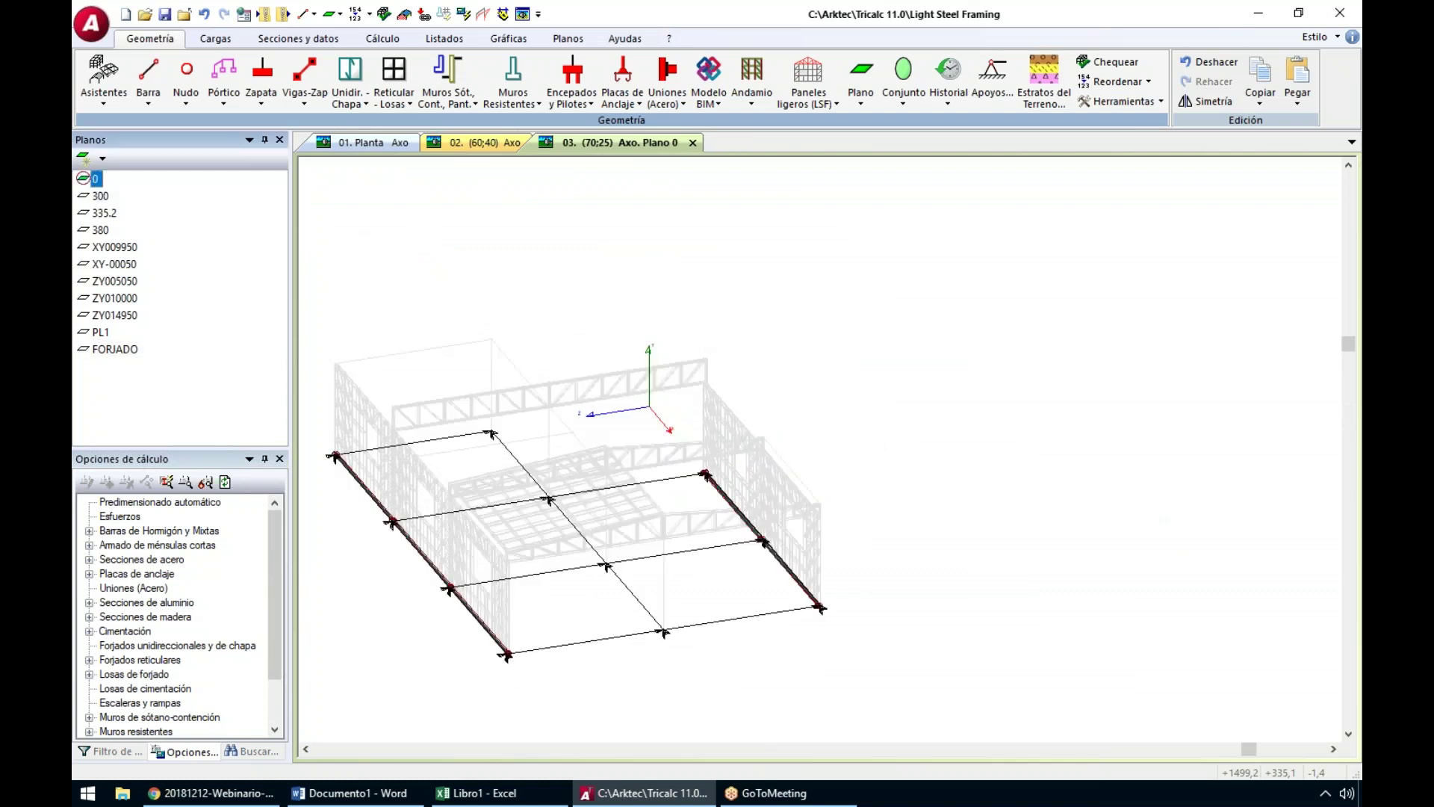
pyautogui.press('F5')
pyautogui.scroll(-1, 629, 397)
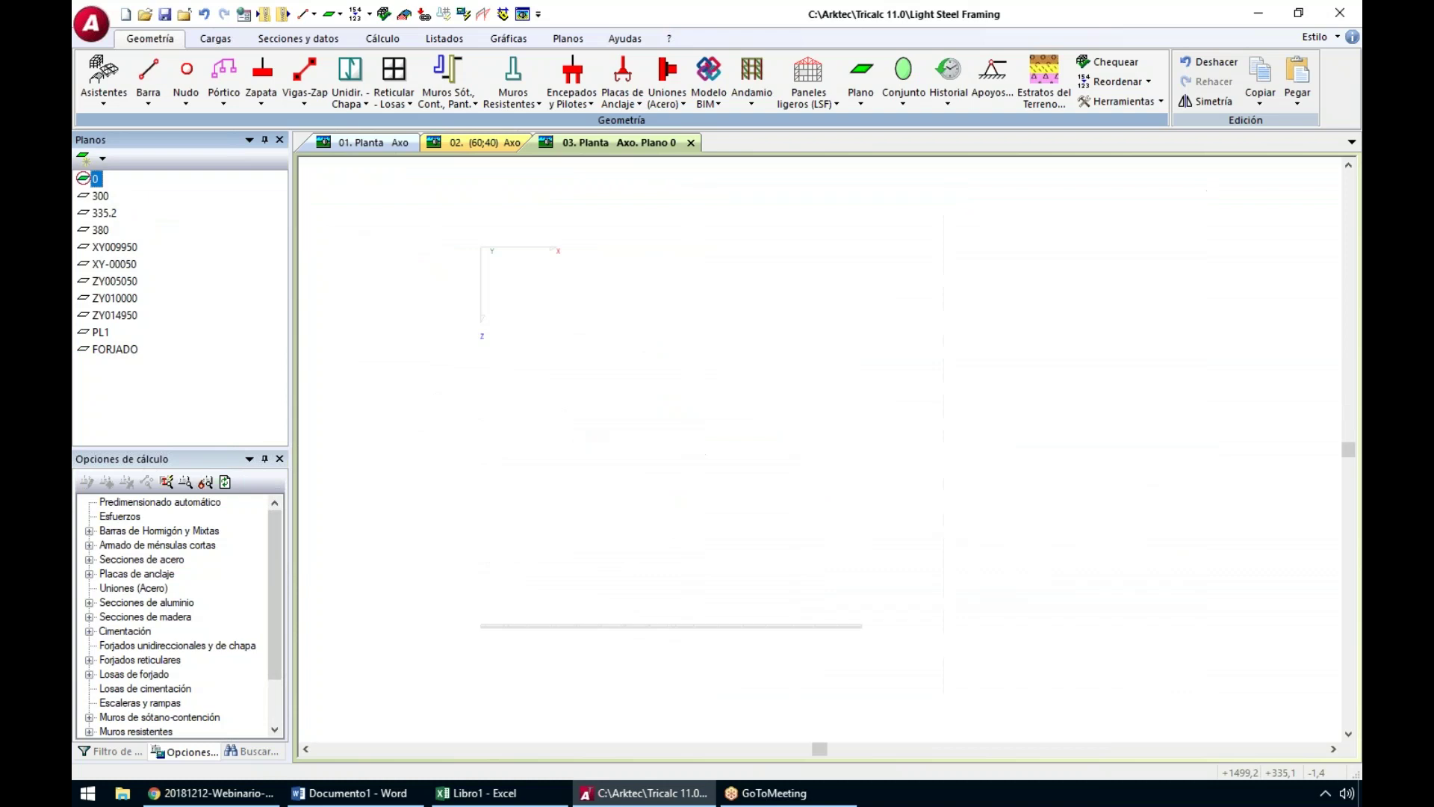
# Define a foundation slab named LC1 with a depth of 40 cm and fictitious perimeter ties, and start introducing it
pyautogui.click(398, 104)
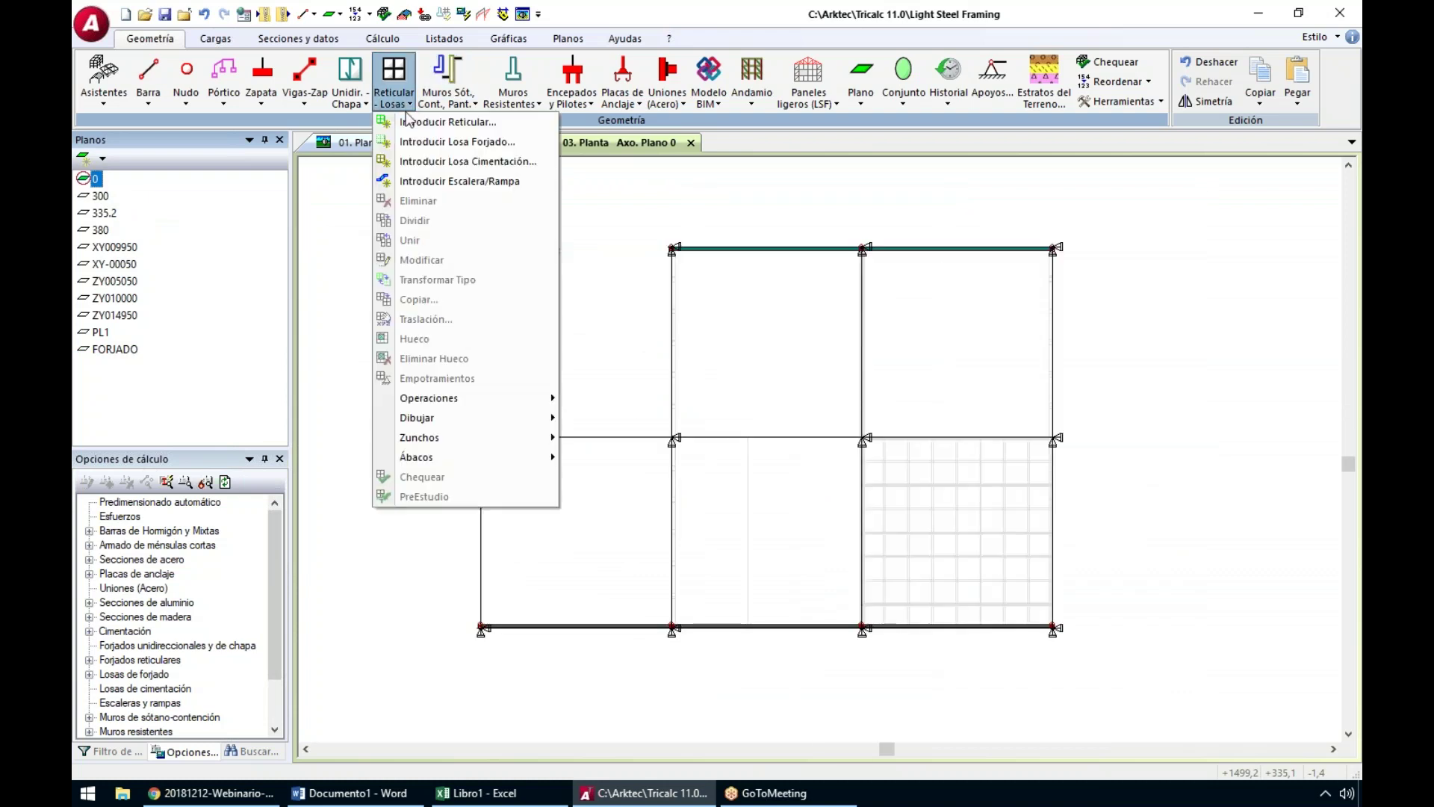
pyautogui.click(448, 162)
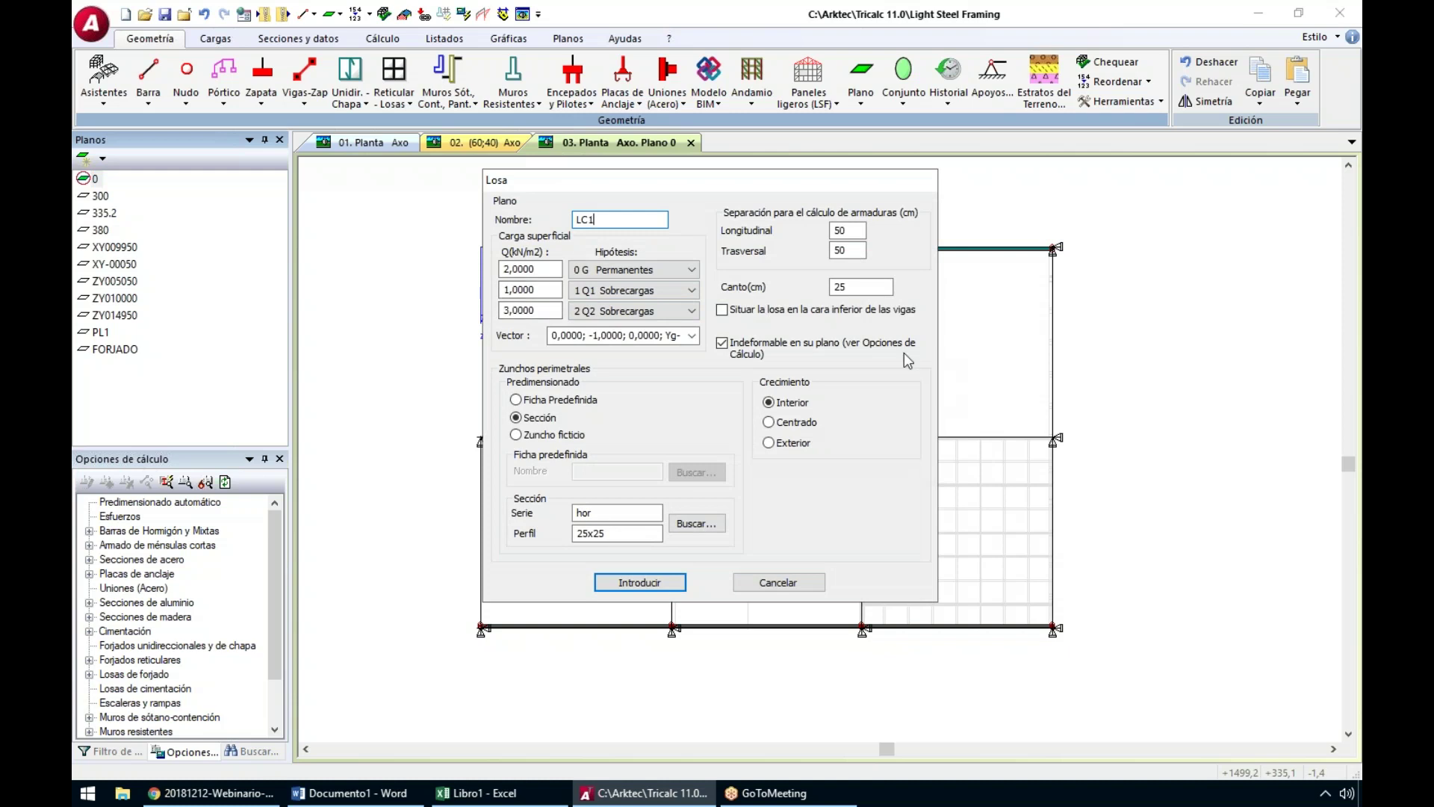
pyautogui.press('Tab')
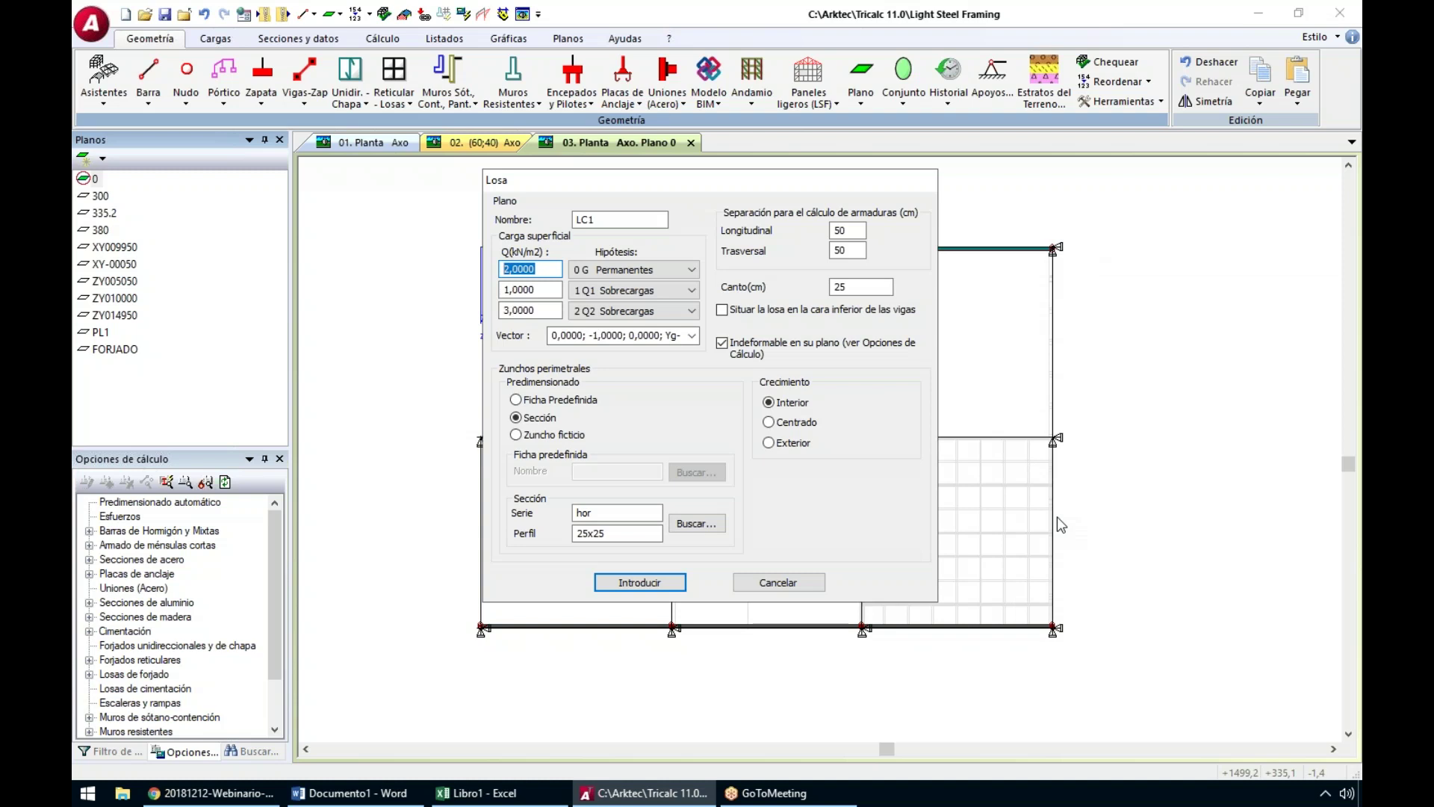
pyautogui.click(874, 286)
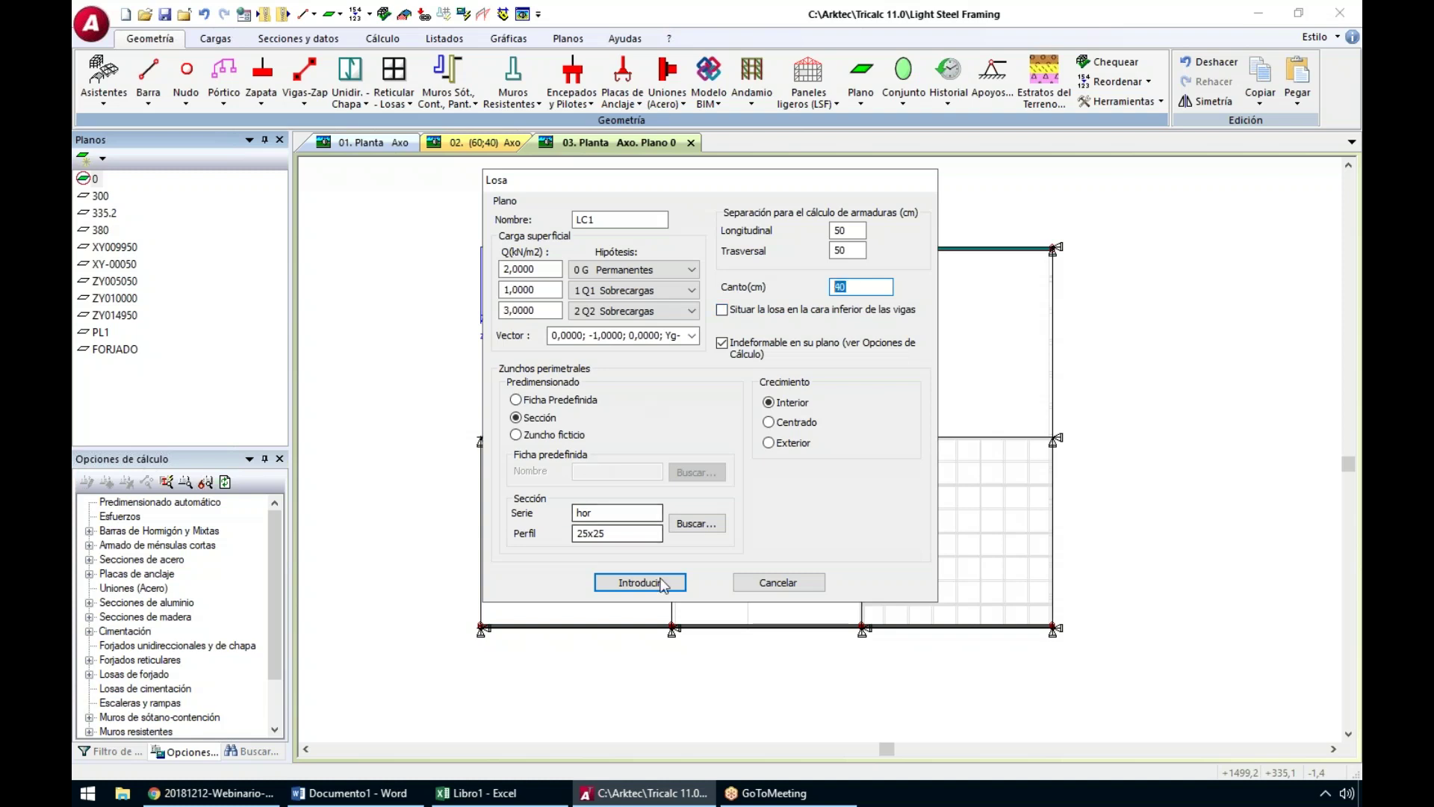
pyautogui.click(542, 434)
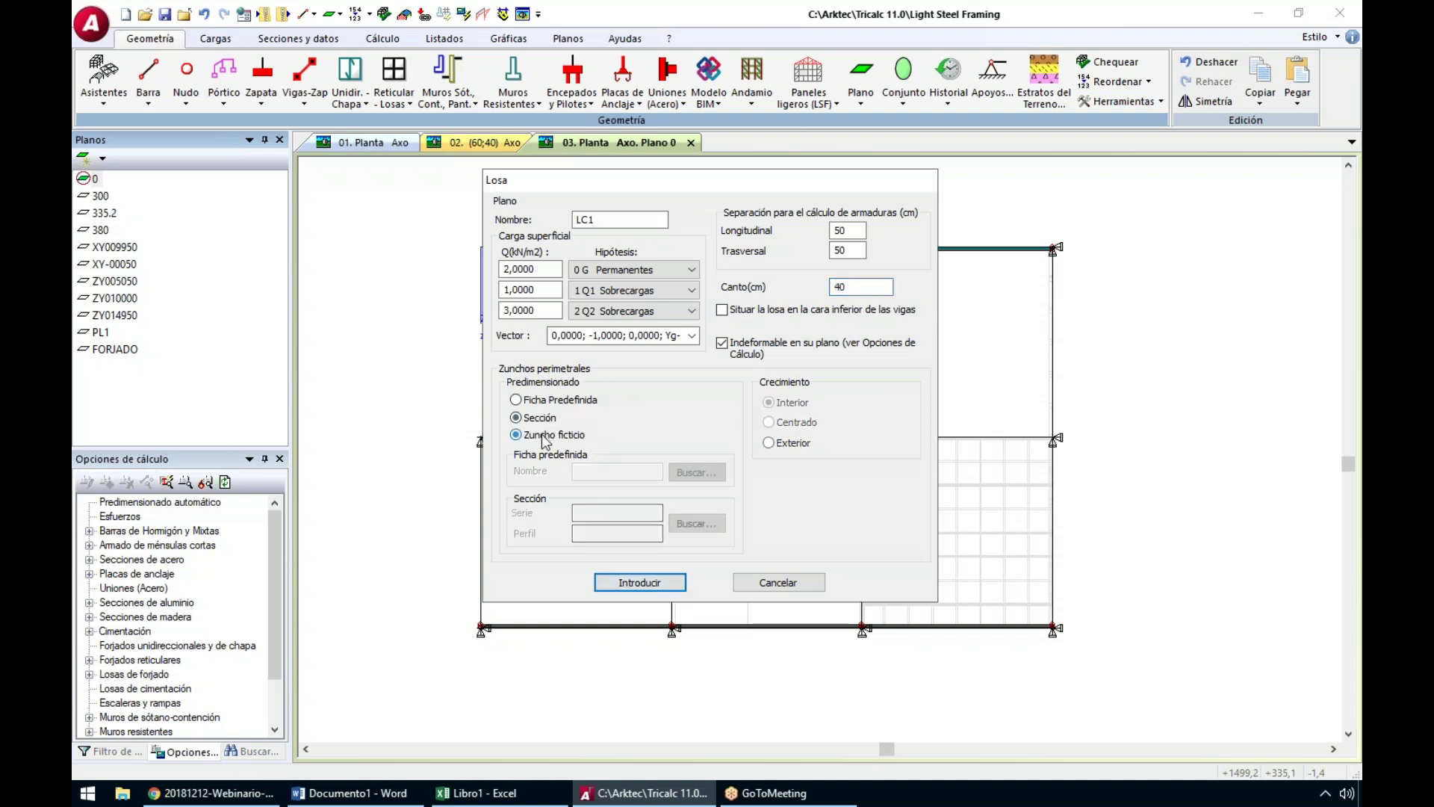
pyautogui.click(661, 590)
# With grid snapping on, outline the foundation slab as an L-shape about 60 cm outside the outer support nodes, with its direction along X
pyautogui.click(502, 21)
pyautogui.click(649, 224)
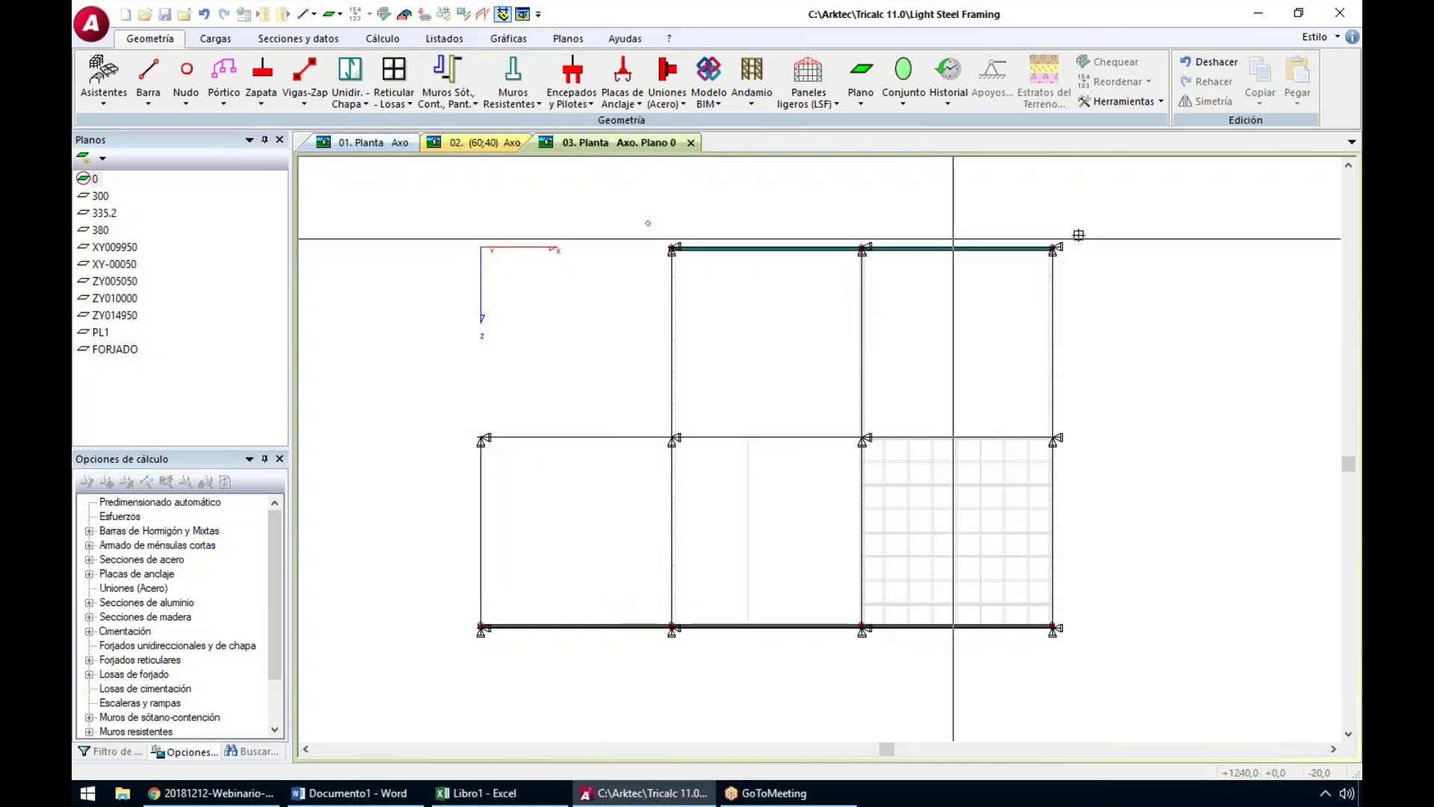
pyautogui.click(1076, 224)
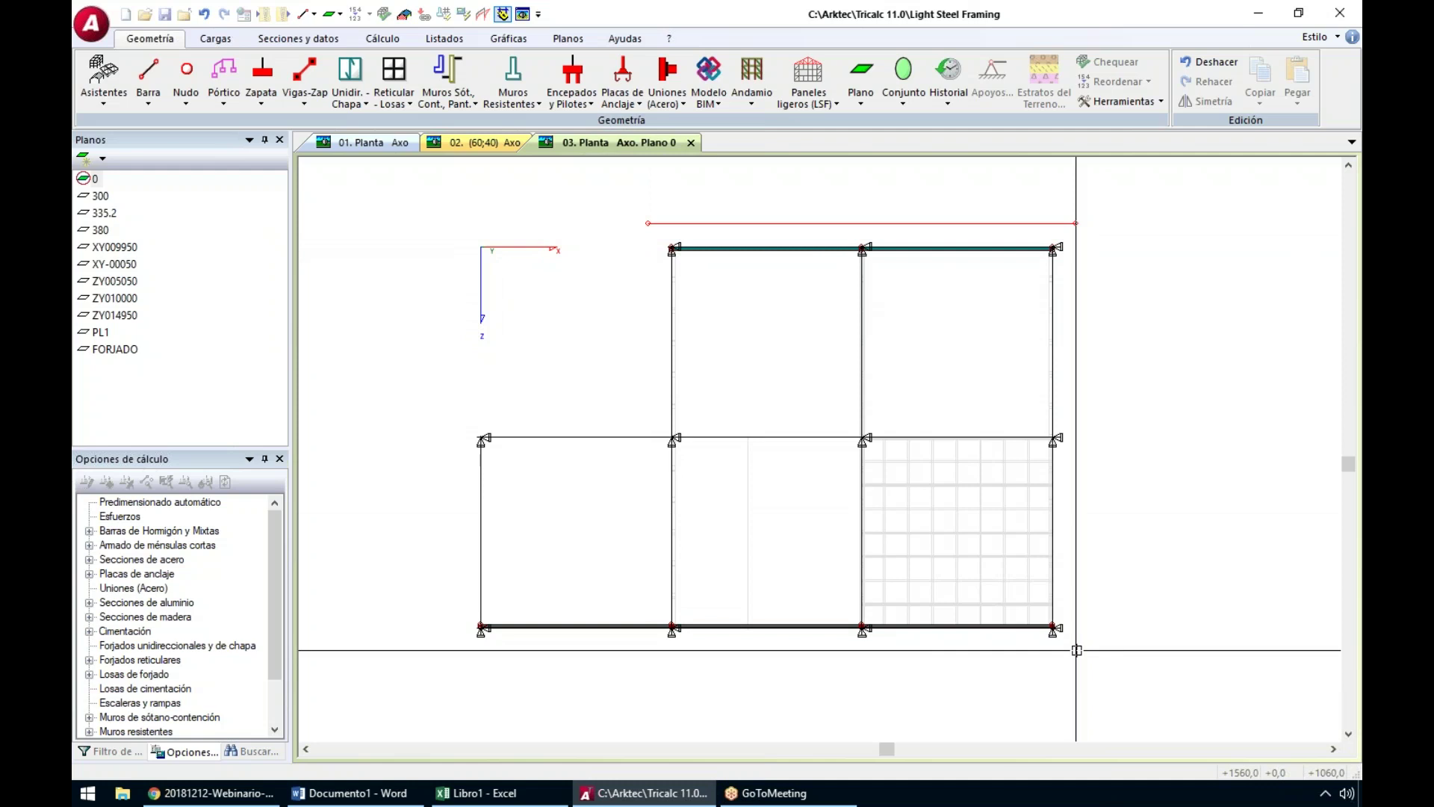
pyautogui.click(1076, 650)
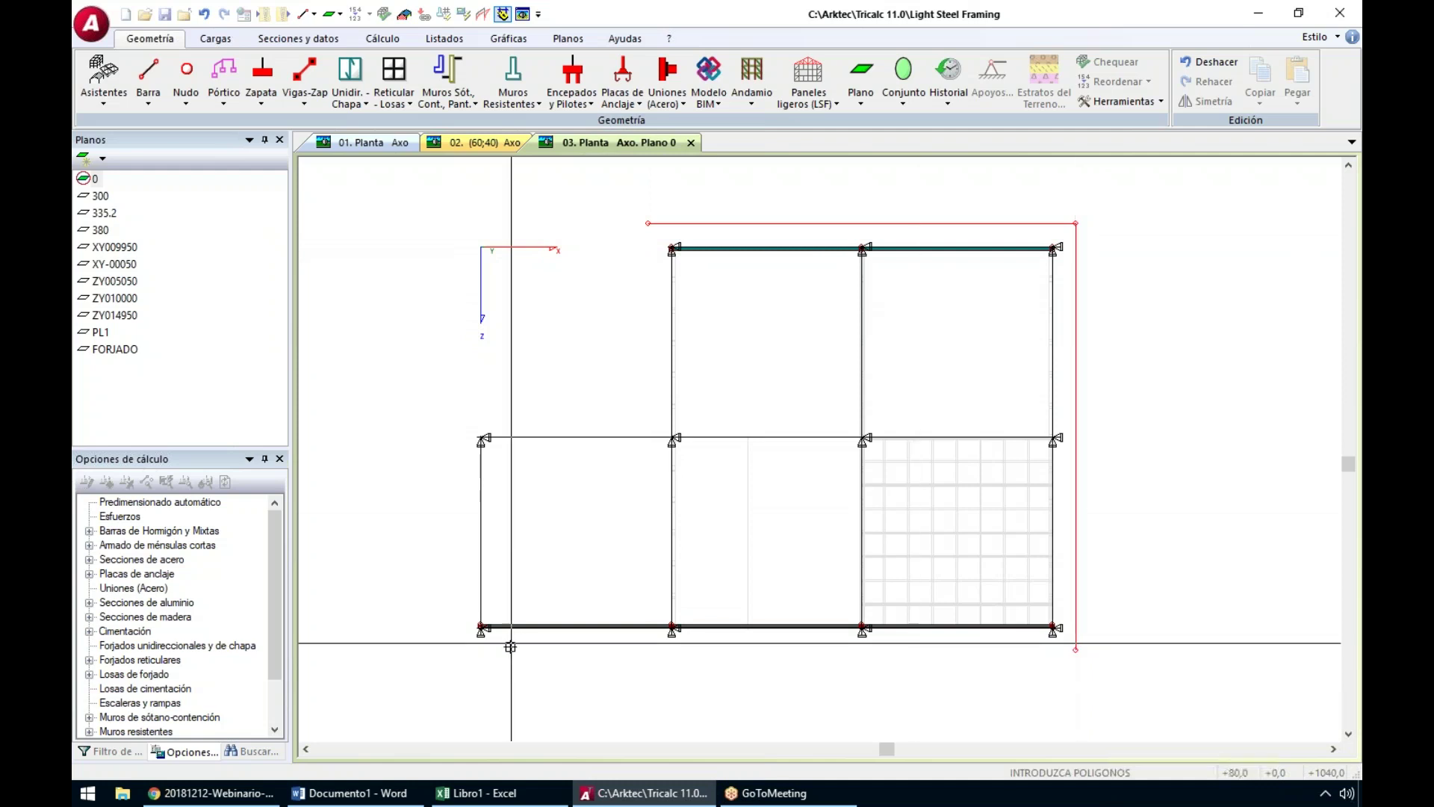
pyautogui.click(458, 650)
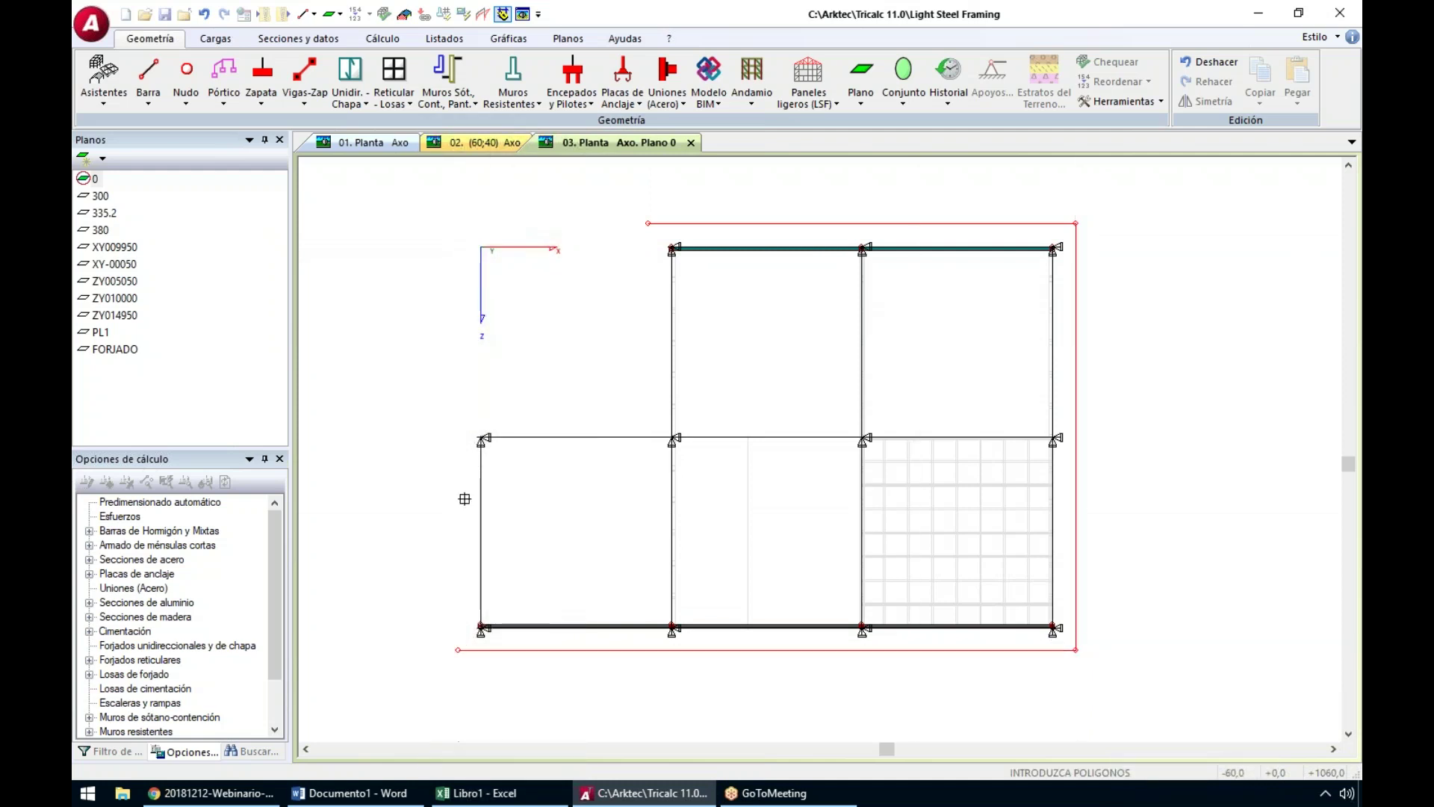
pyautogui.click(459, 414)
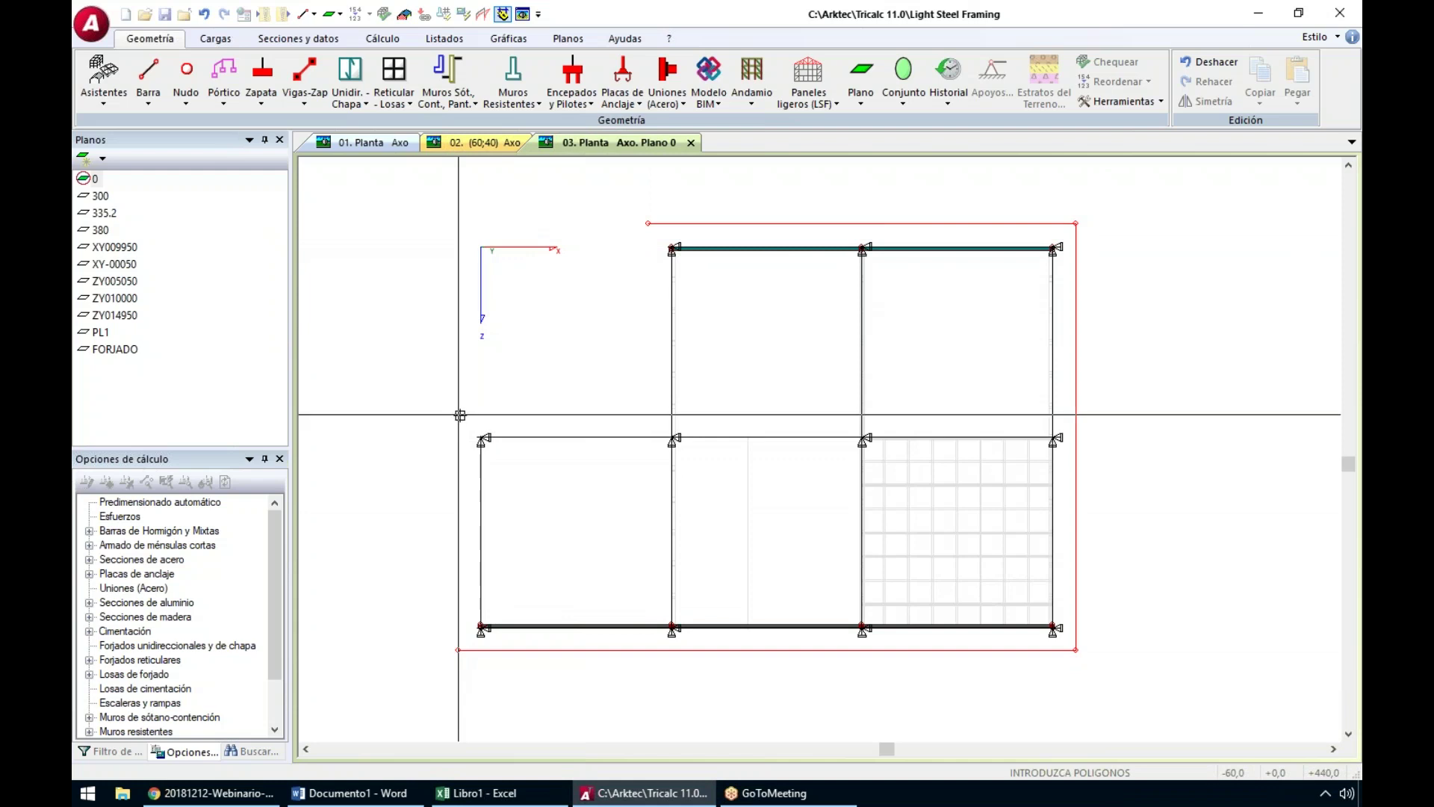
pyautogui.click(647, 412)
pyautogui.click(649, 224)
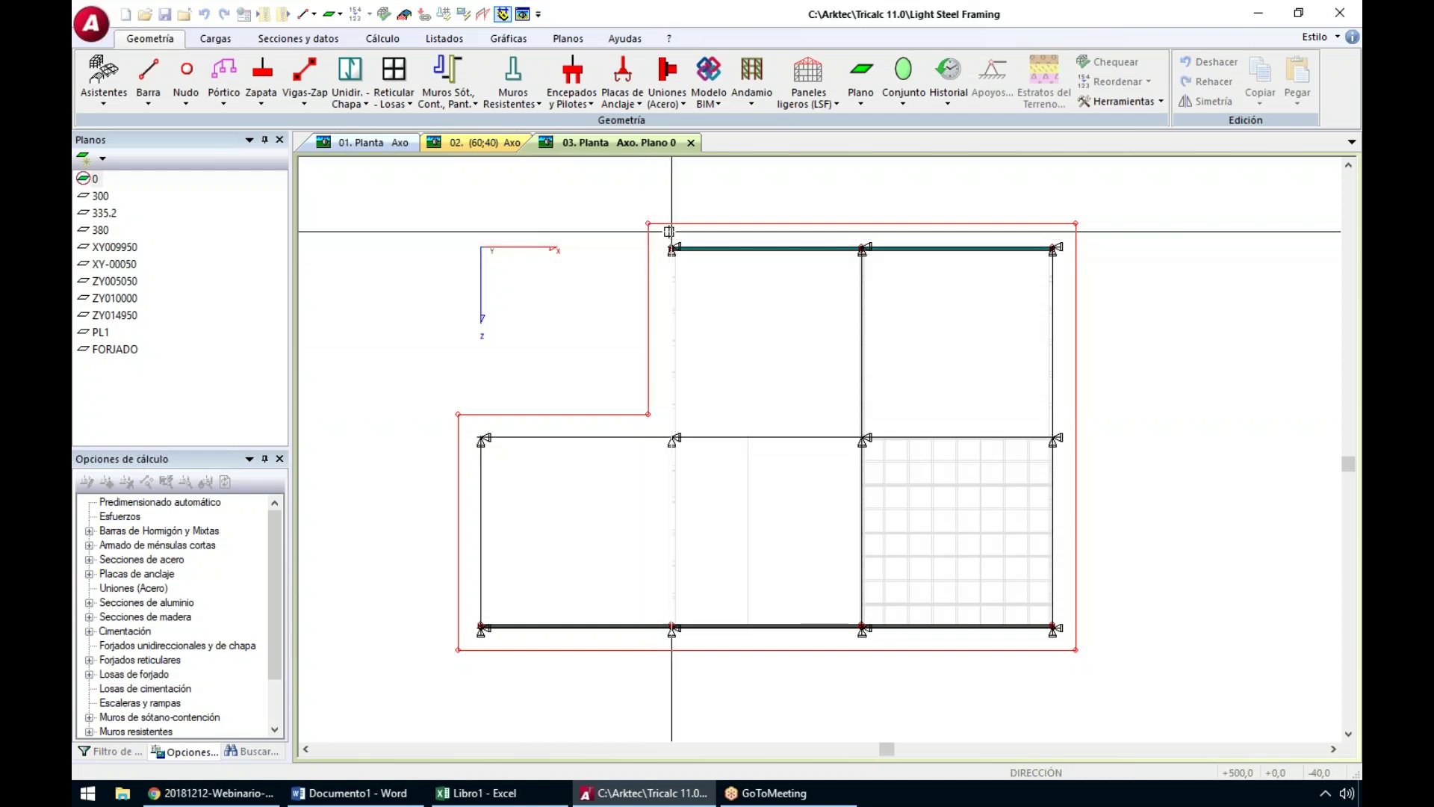
pyautogui.click(693, 231)
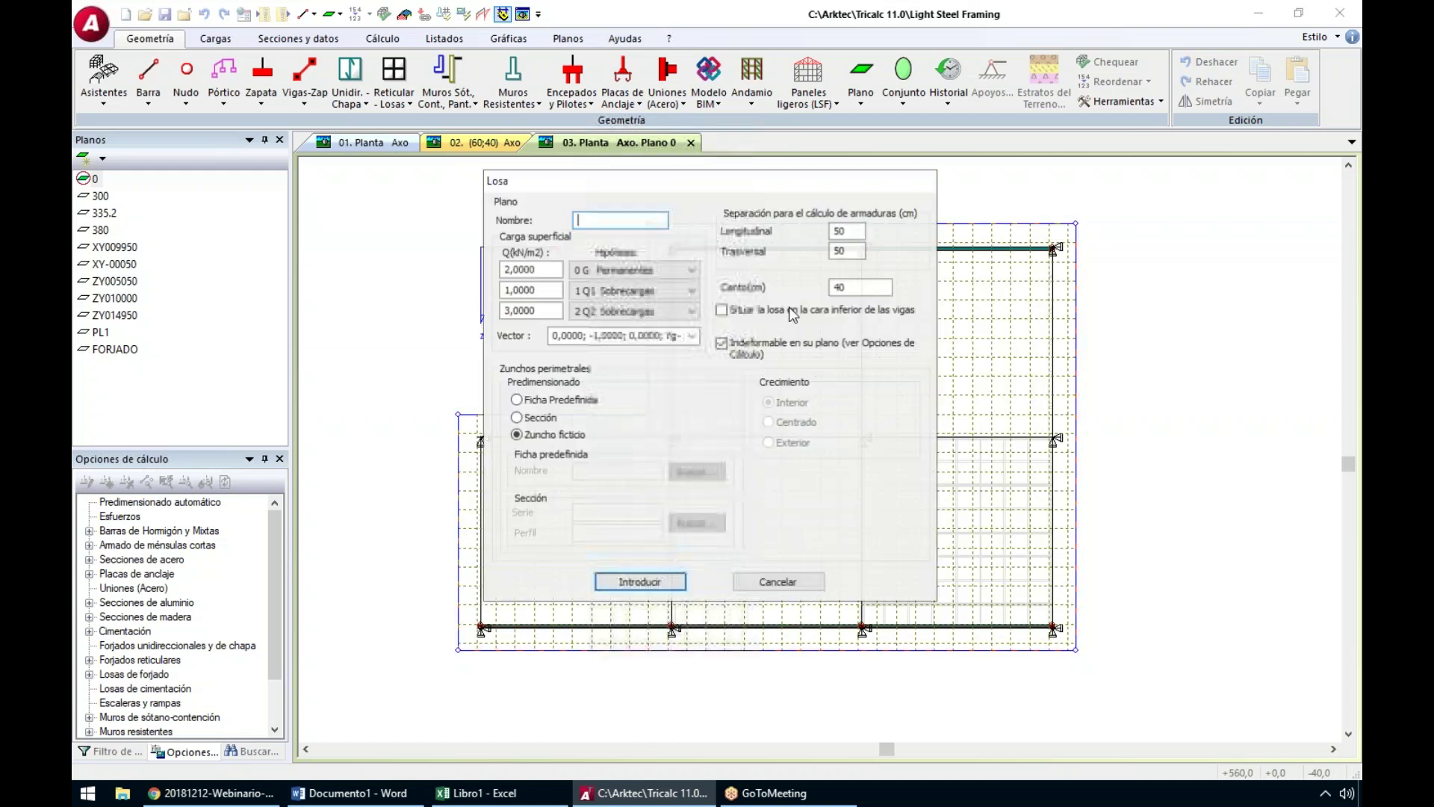
# Finish the foundation slab input, leave plane 0 and show the whole structure in a rendered axonometric view
pyautogui.click(769, 582)
pyautogui.moveTo(779, 514); pyautogui.dragTo(707, 467, button='middle')
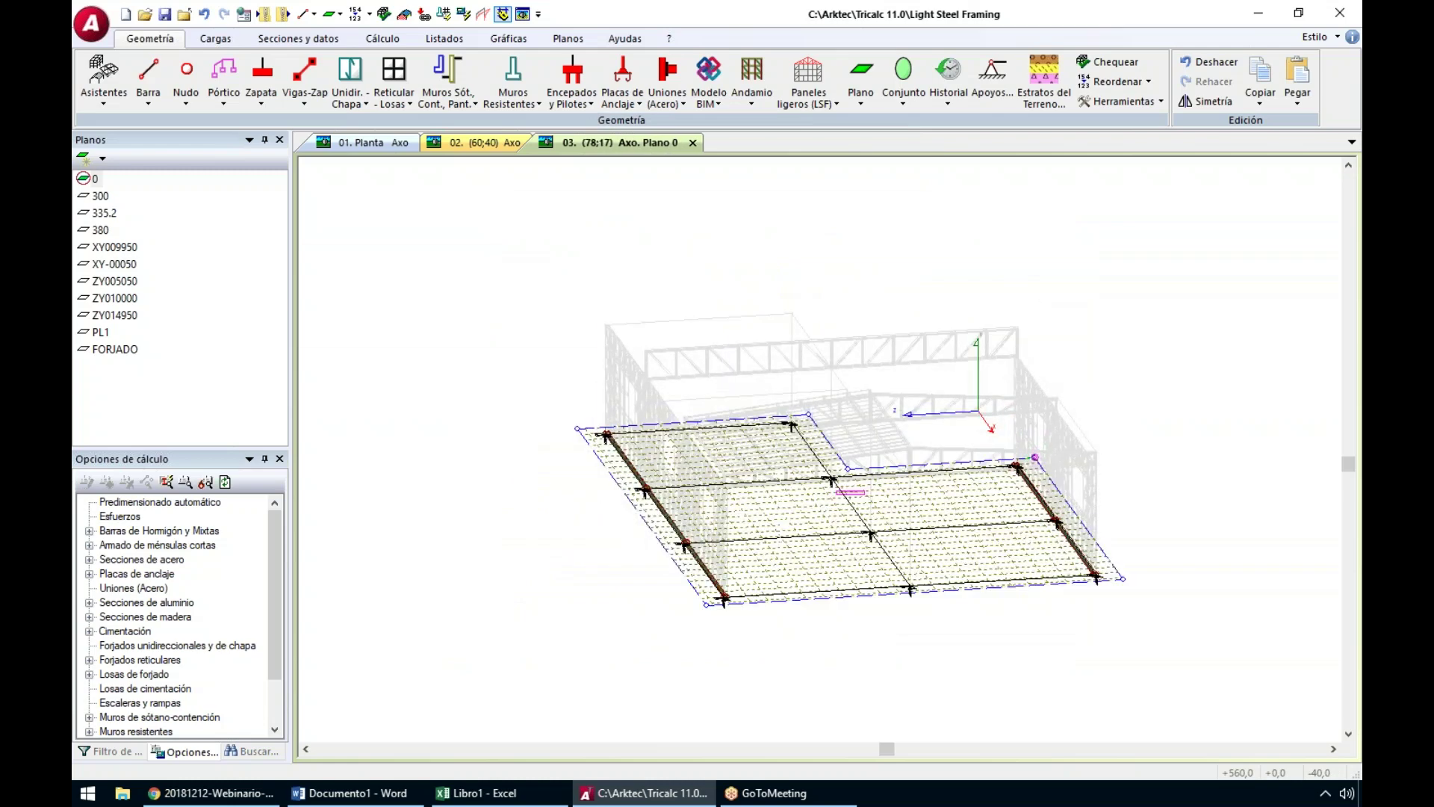
pyautogui.press('Escape')
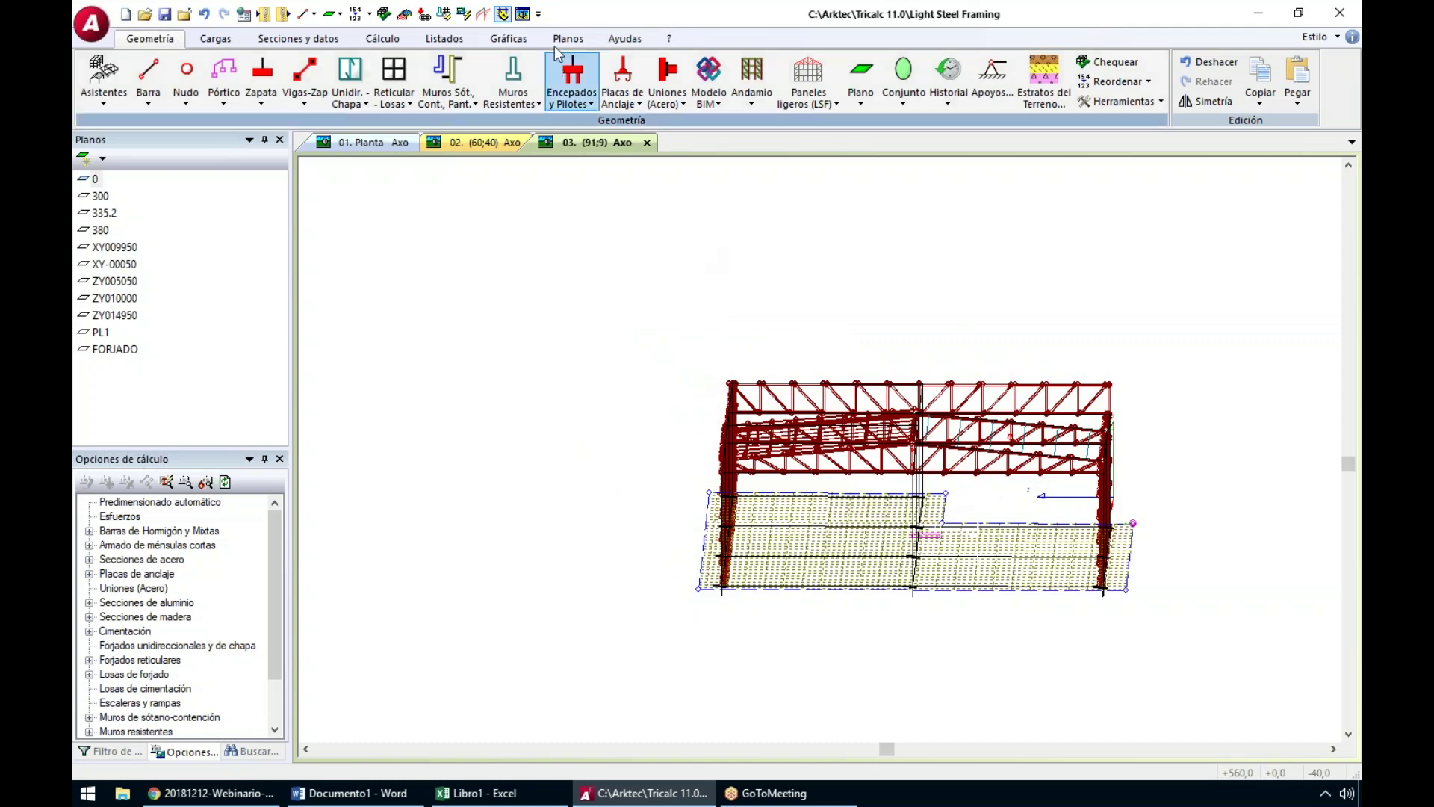
pyautogui.click(522, 13)
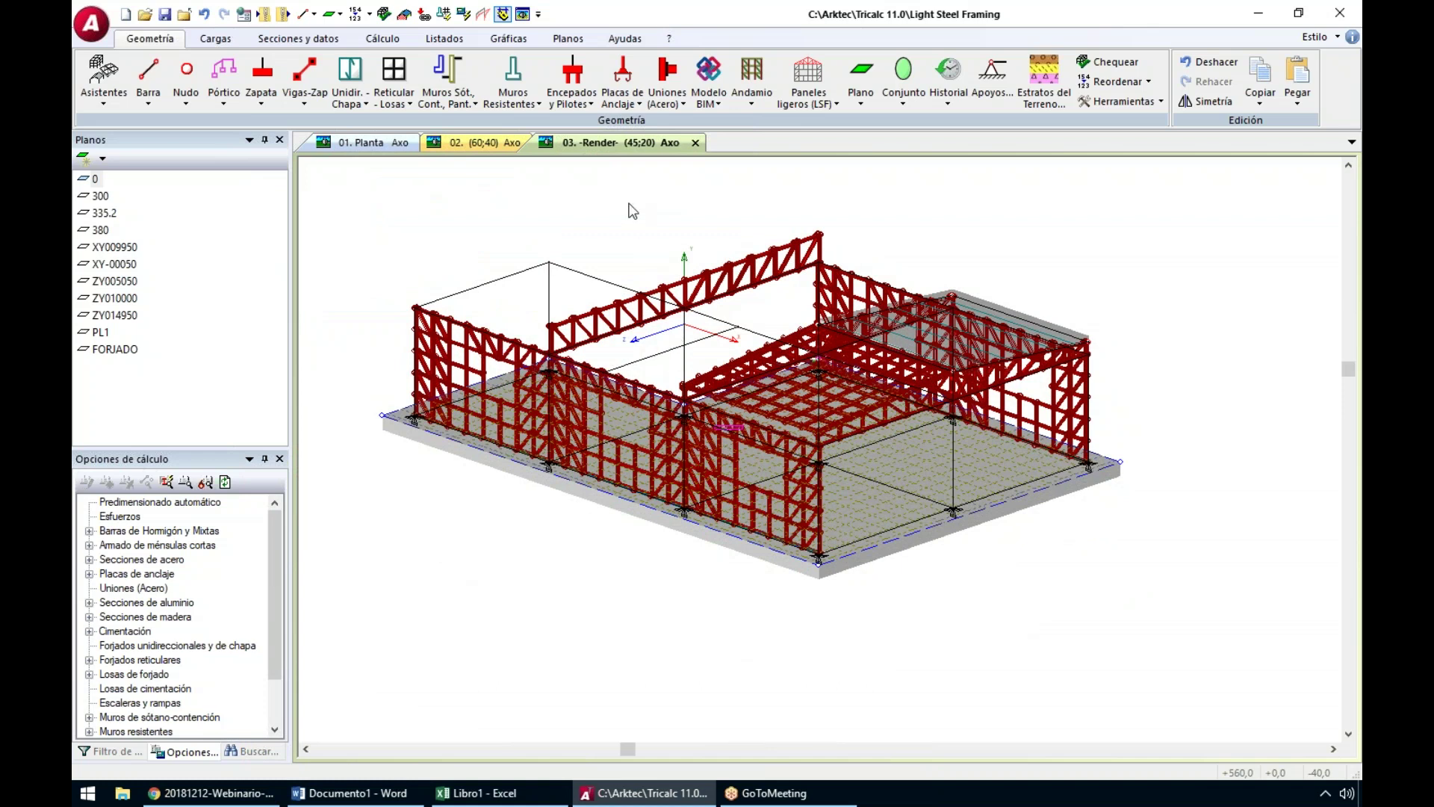
# Choose profile 140B from the Arcelor-Mittal _HE series of simple rolled structural steel as the bar section
pyautogui.click(302, 41)
pyautogui.click(101, 81)
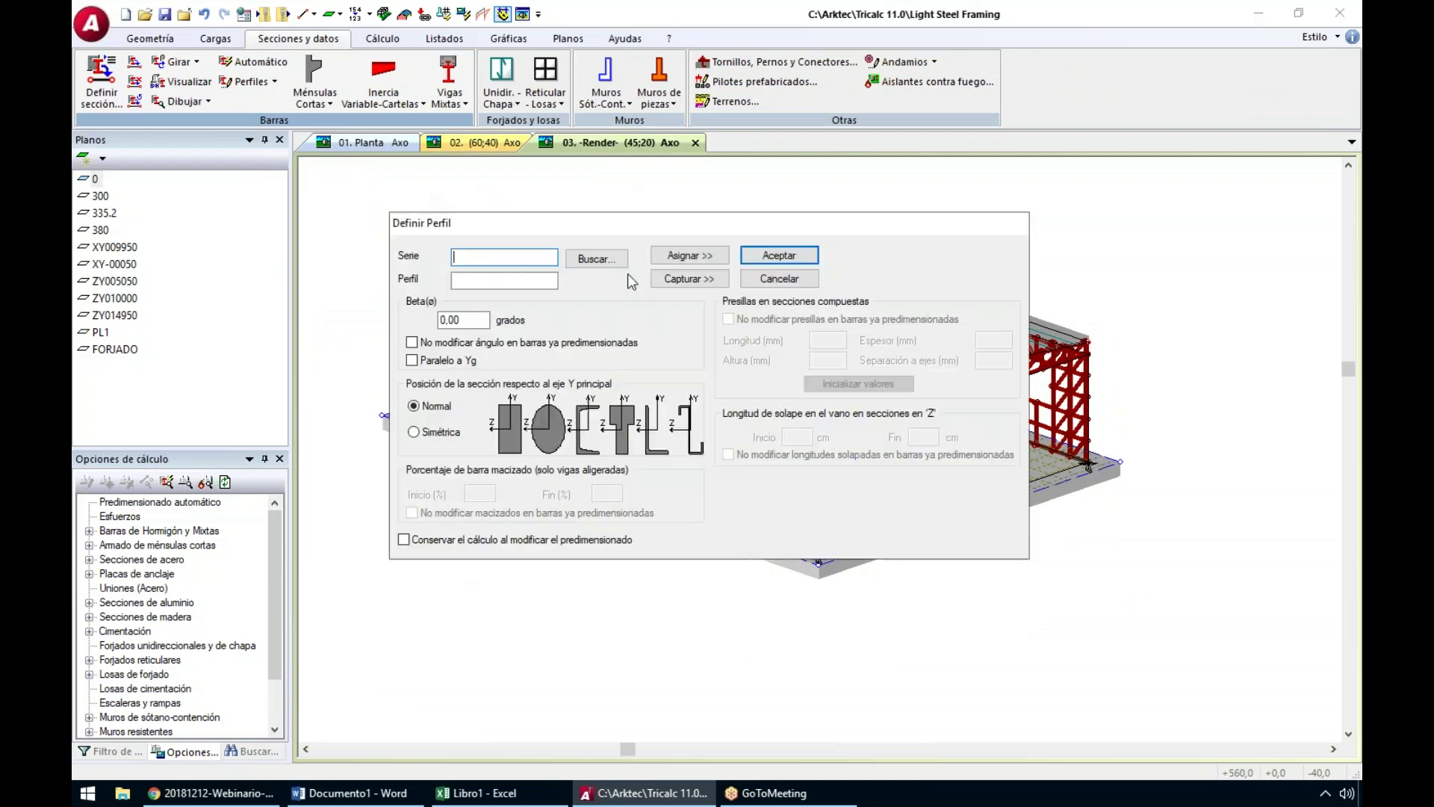
pyautogui.click(592, 260)
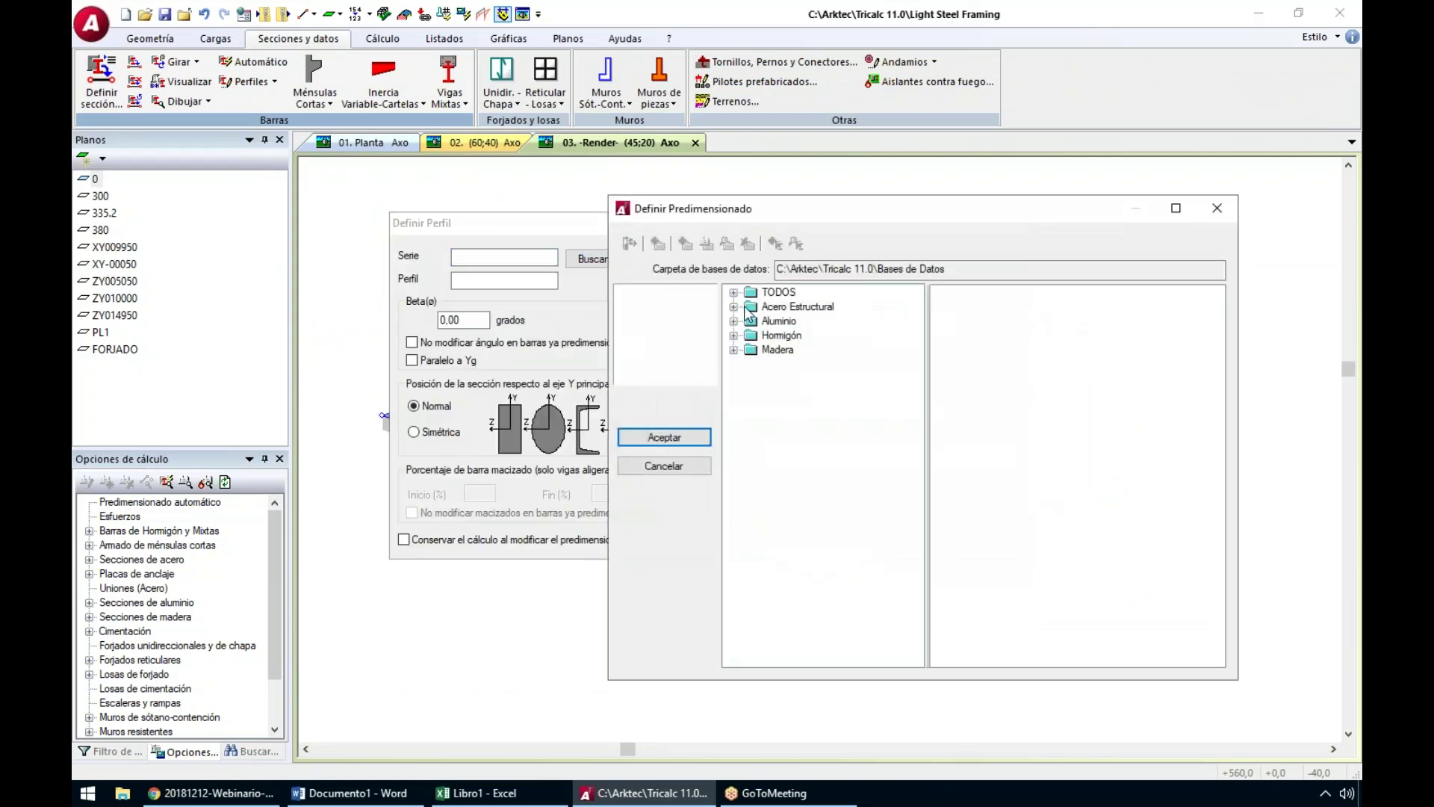
pyautogui.click(733, 307)
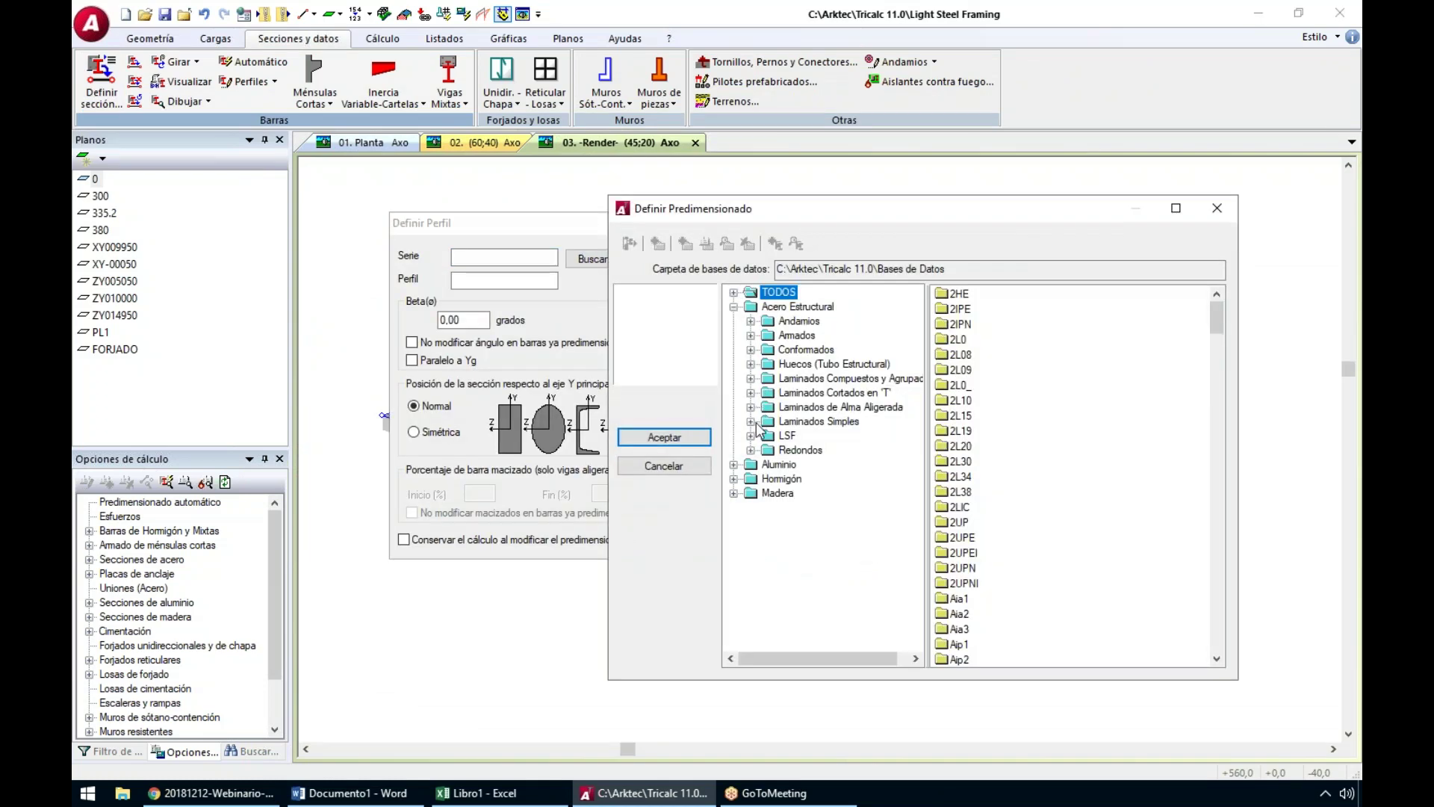
pyautogui.click(752, 422)
pyautogui.click(768, 494)
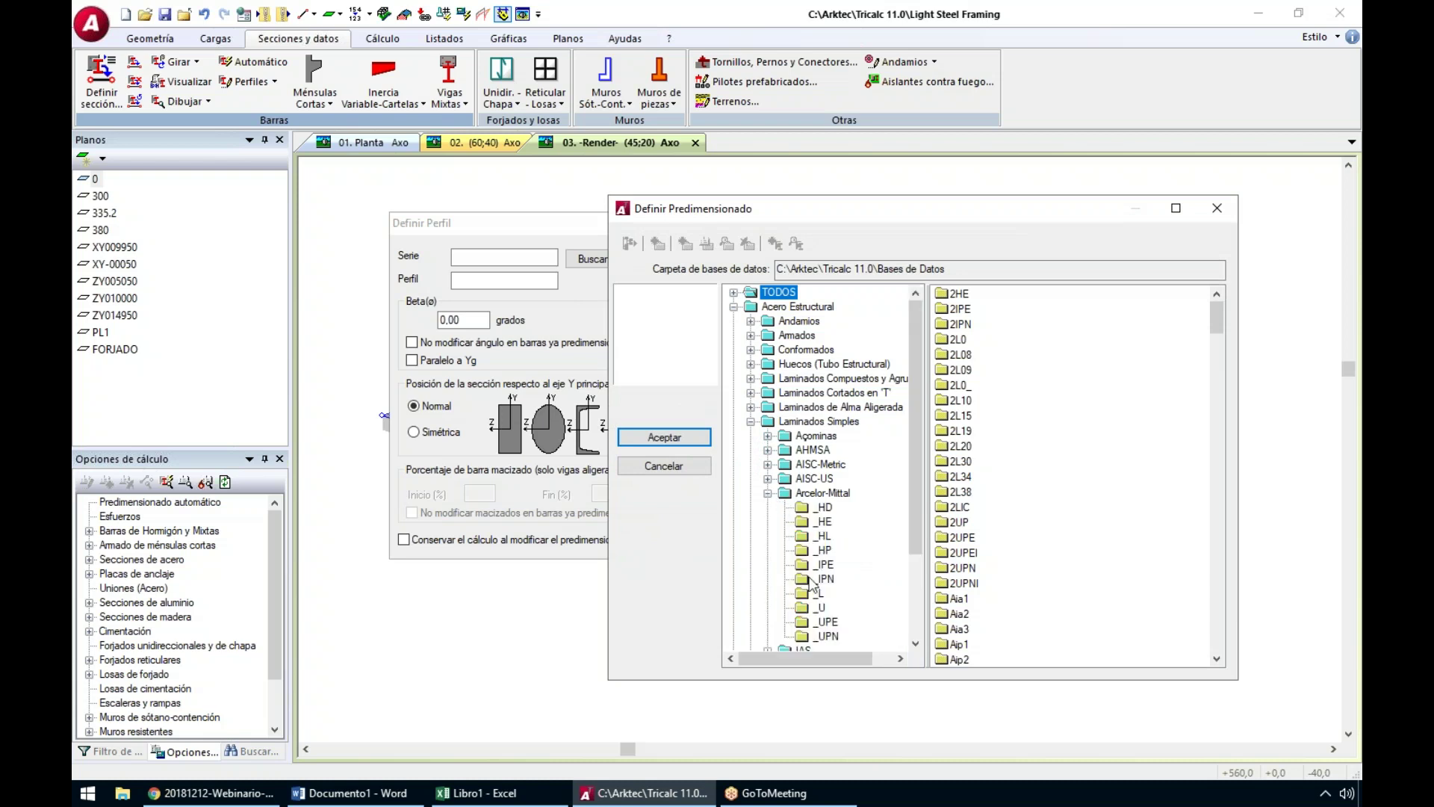
pyautogui.click(822, 522)
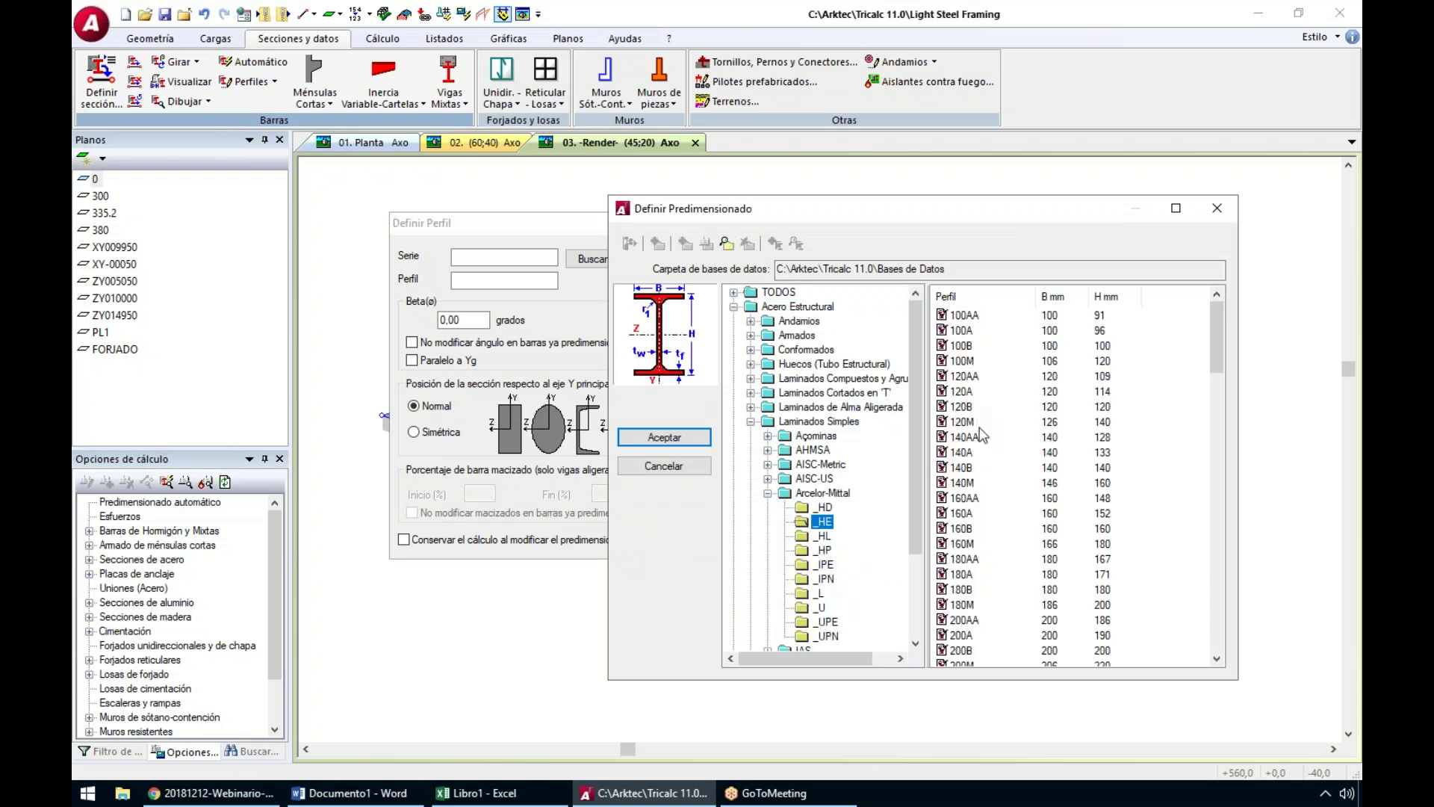
pyautogui.click(961, 468)
pyautogui.click(664, 436)
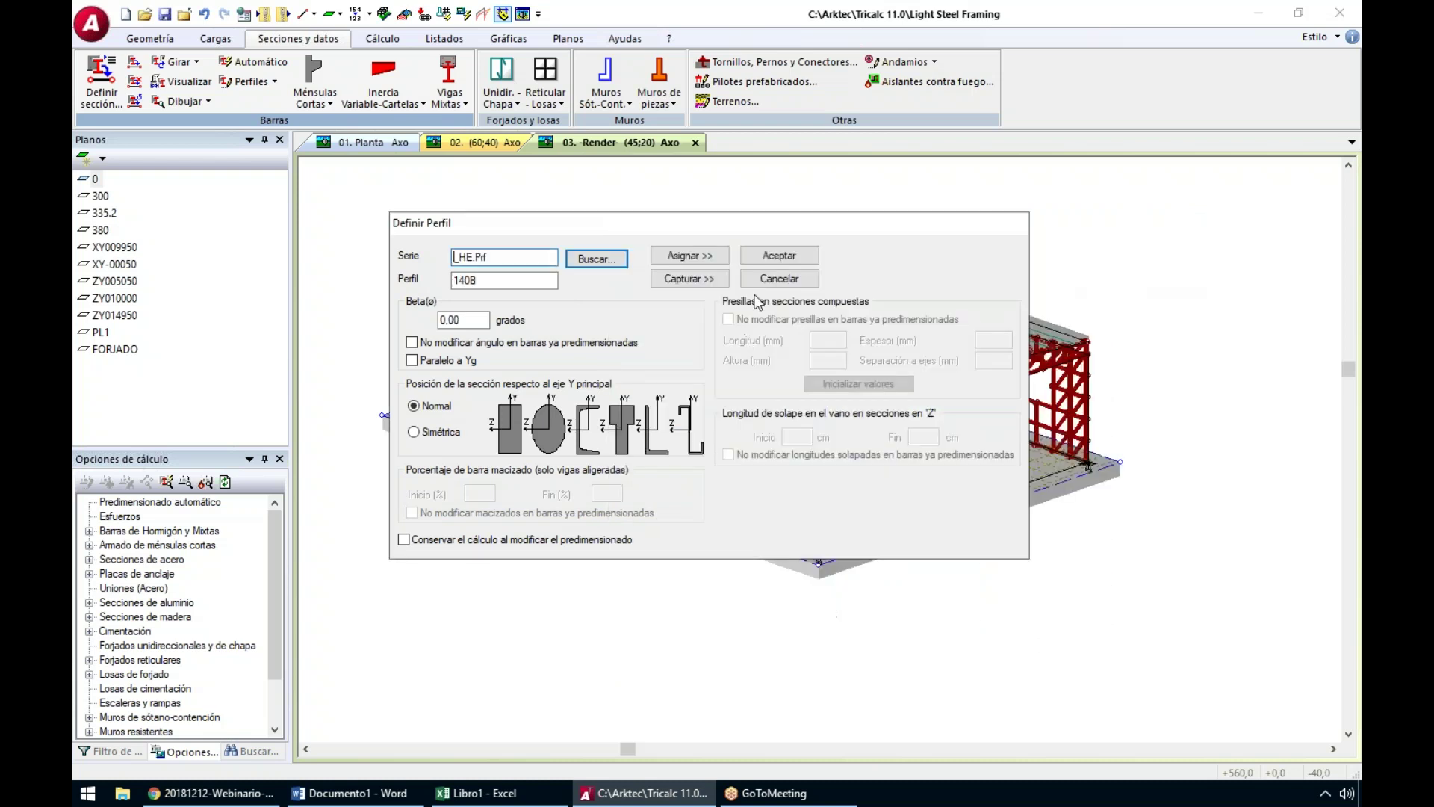
# Assign the 140B section to the free beam running along Z and to the column under the truss beside it
pyautogui.click(689, 254)
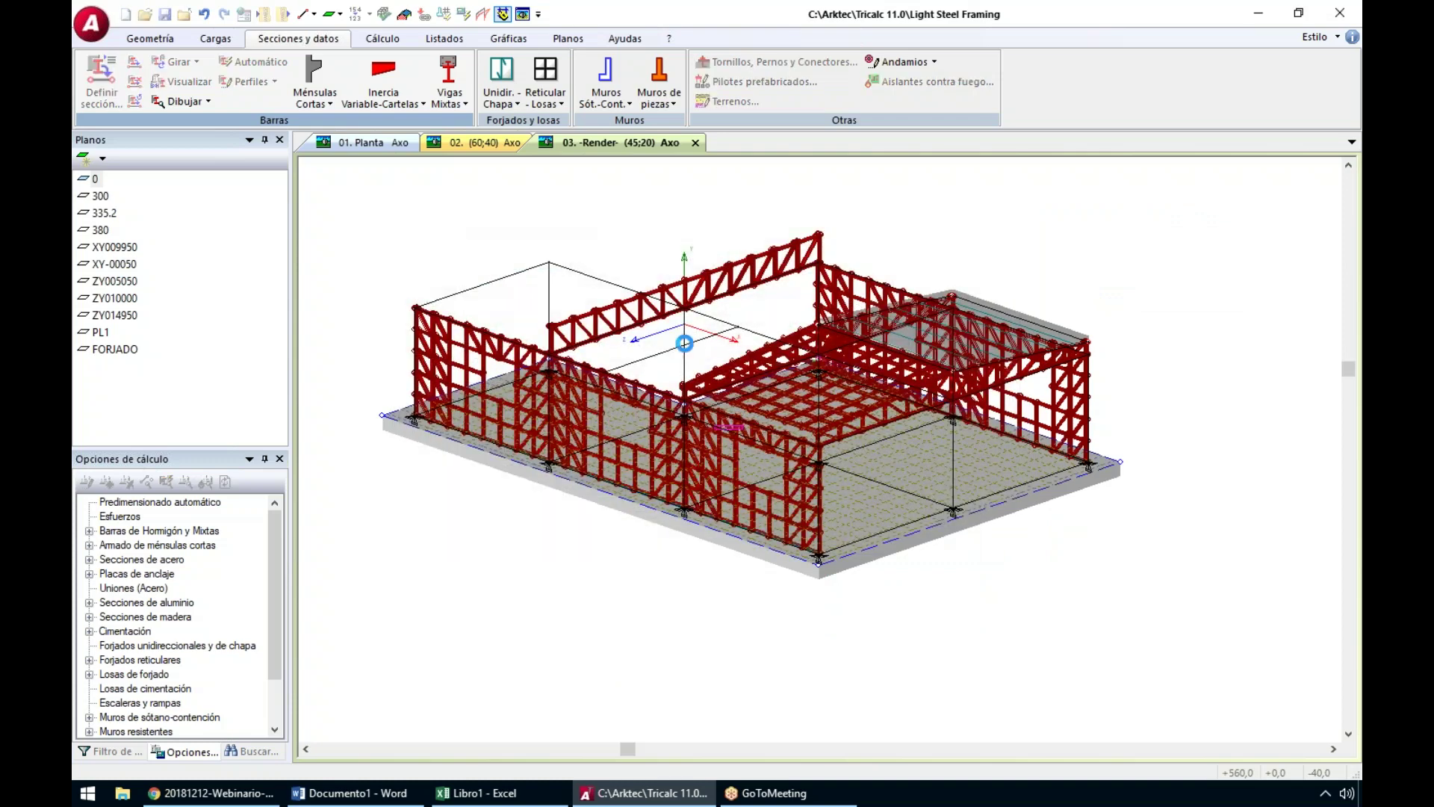
pyautogui.click(710, 342)
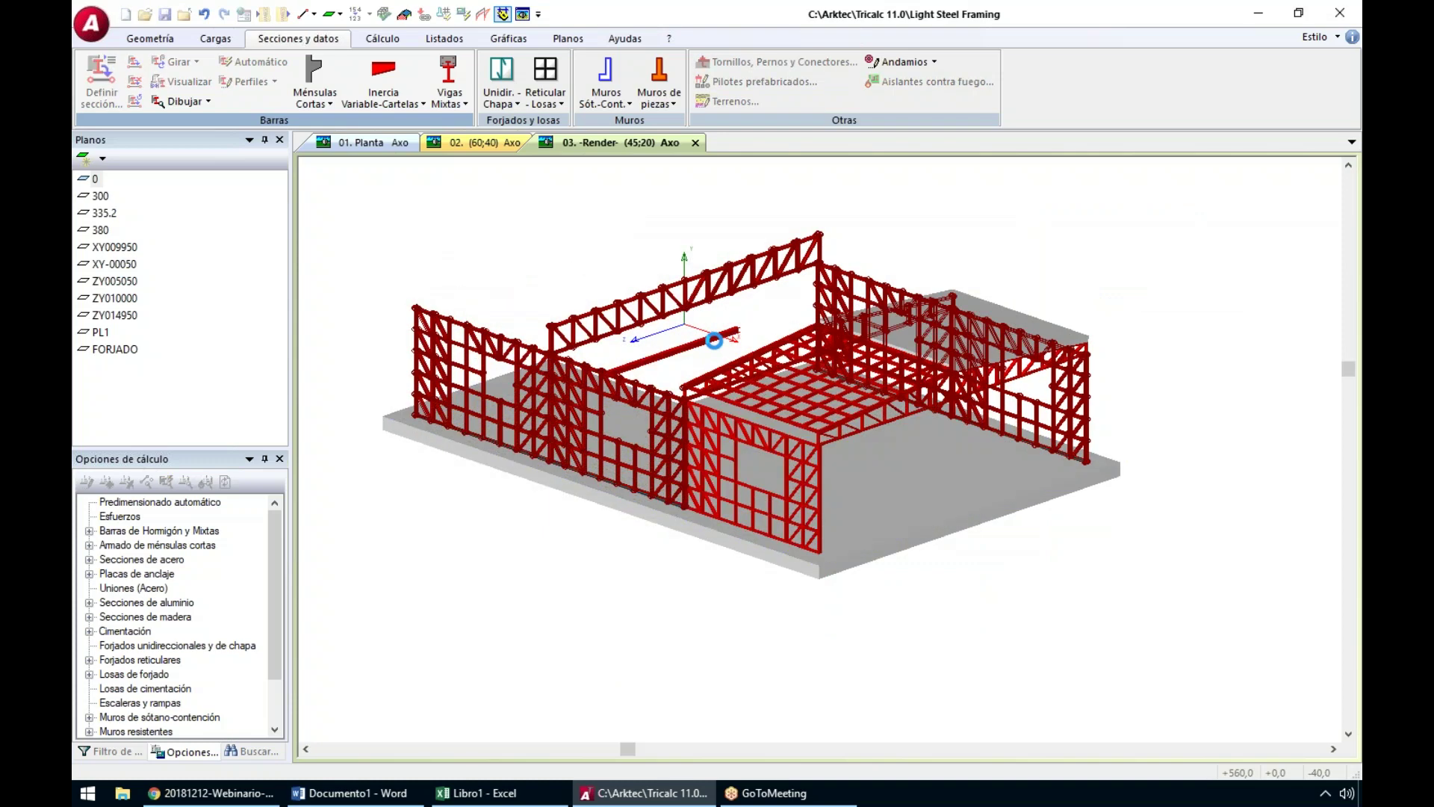
pyautogui.click(684, 364)
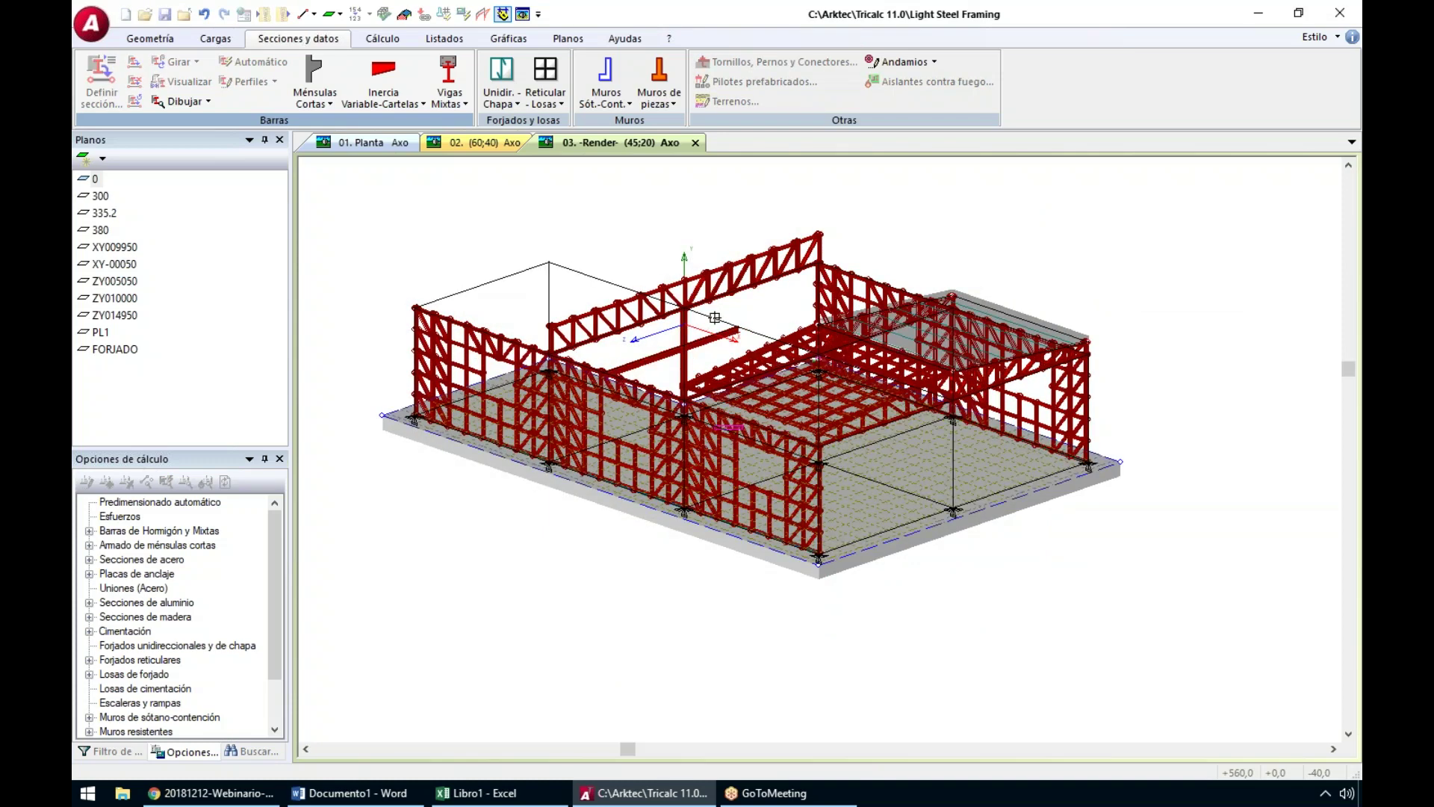
# Assign the same section to both segments of the beam running along X from the top of that column
pyautogui.scroll(4, 714, 317)
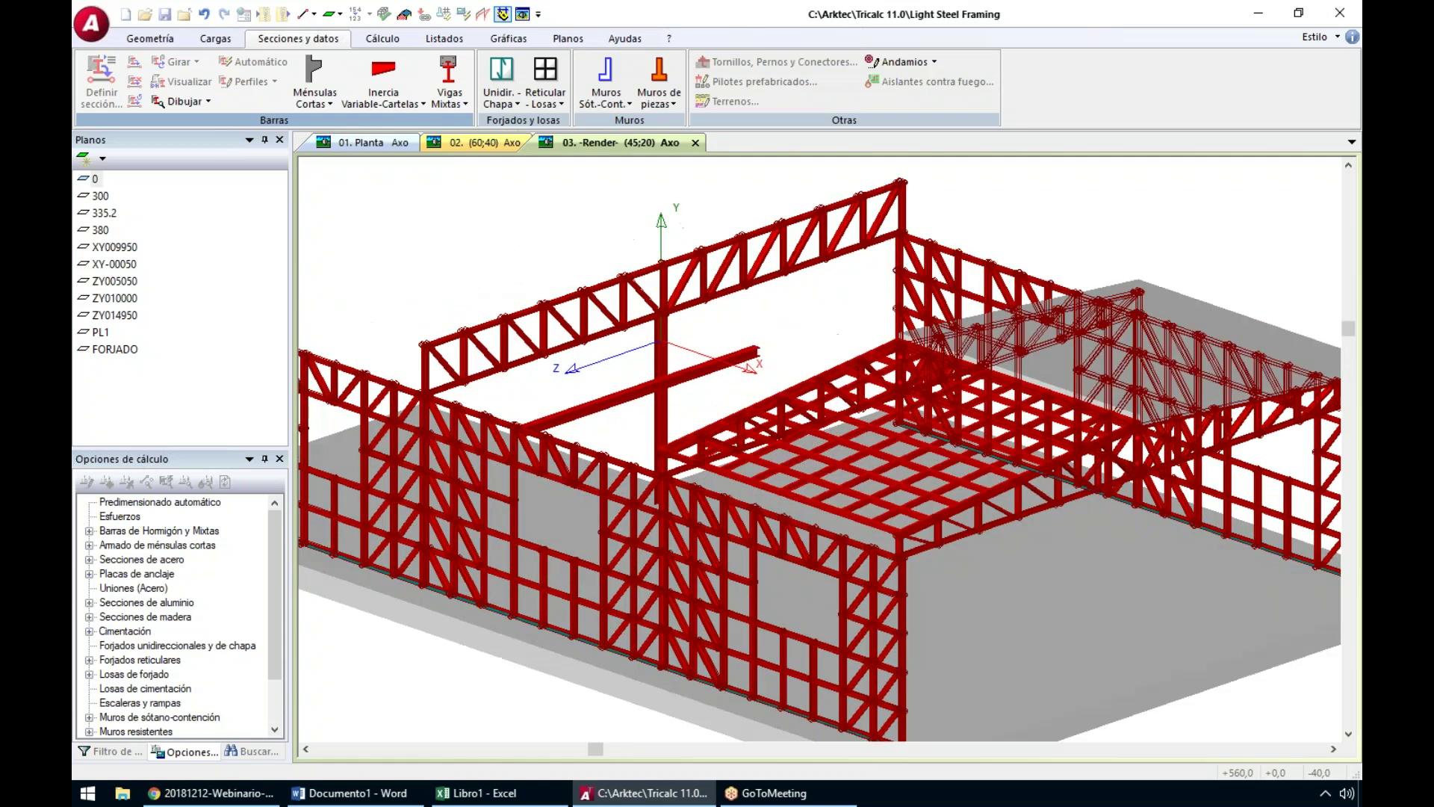
pyautogui.scroll(3, 639, 303)
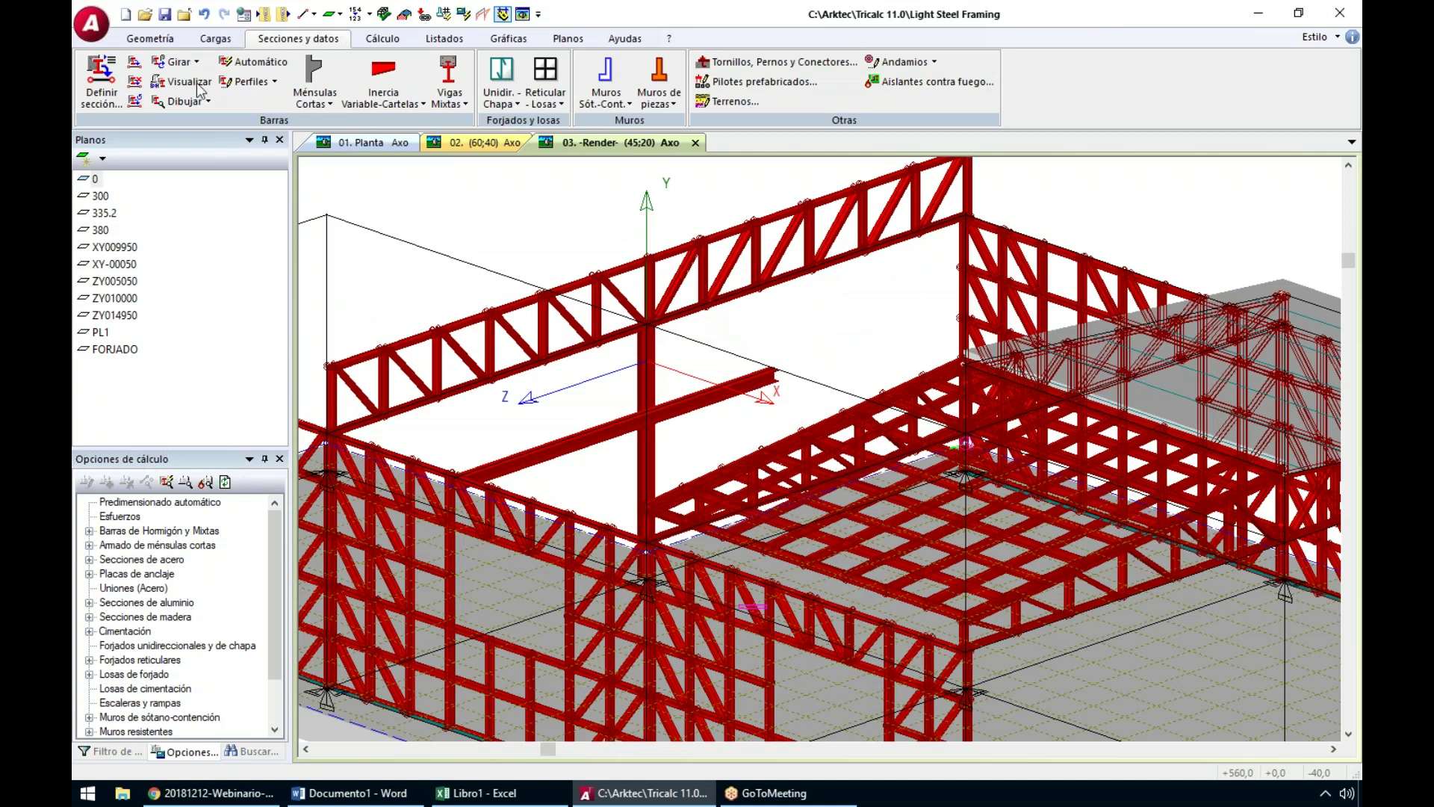
pyautogui.click(134, 62)
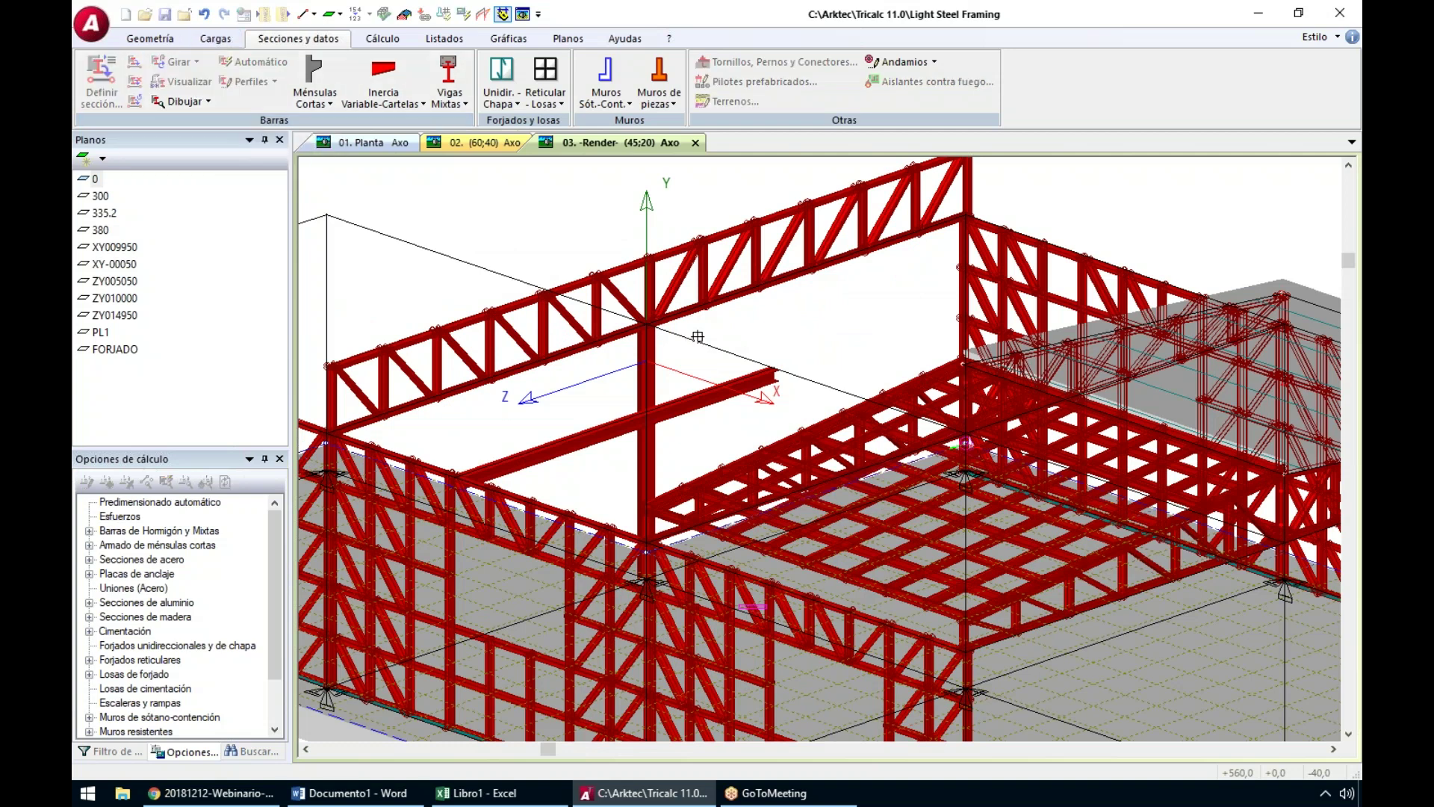
pyautogui.click(796, 378)
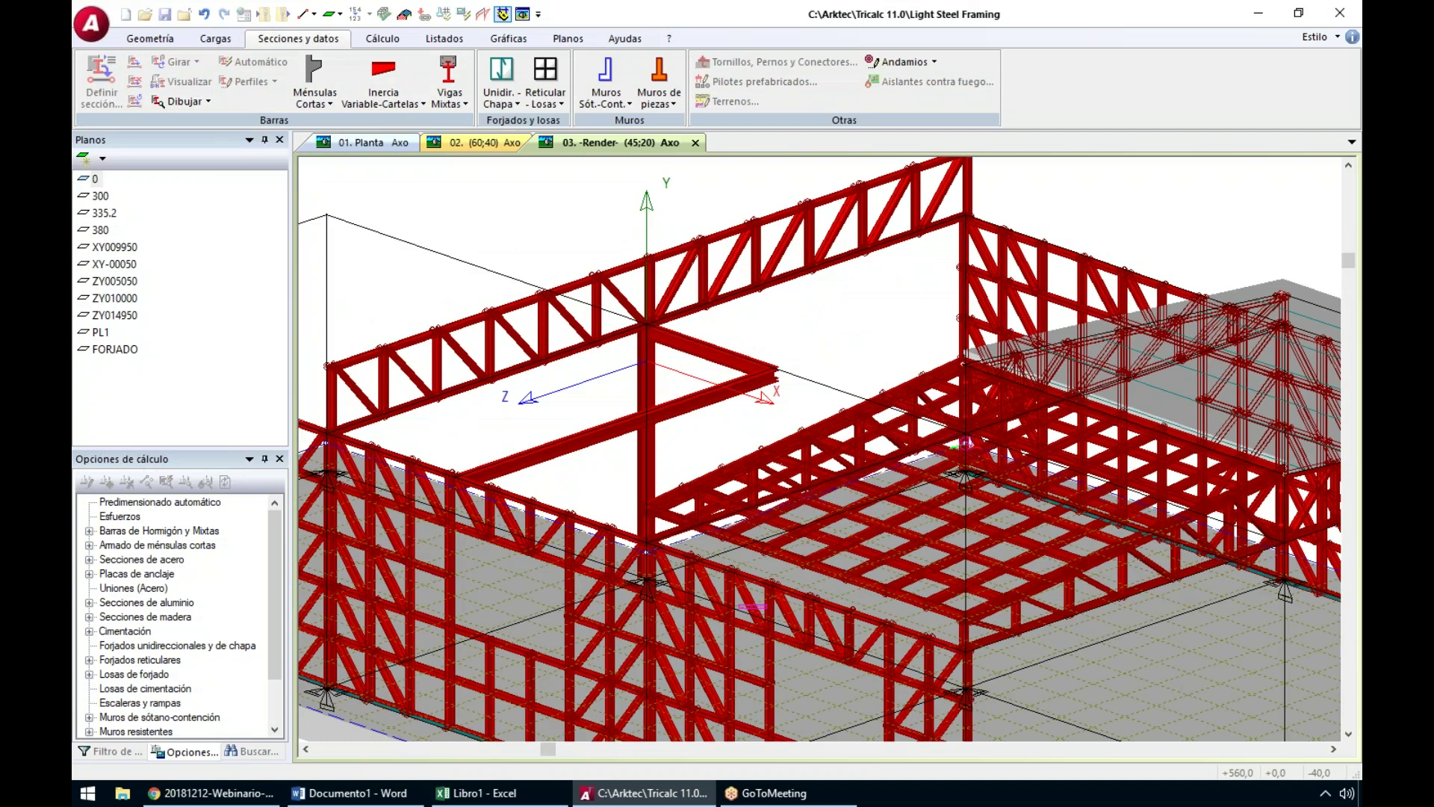
pyautogui.click(810, 383)
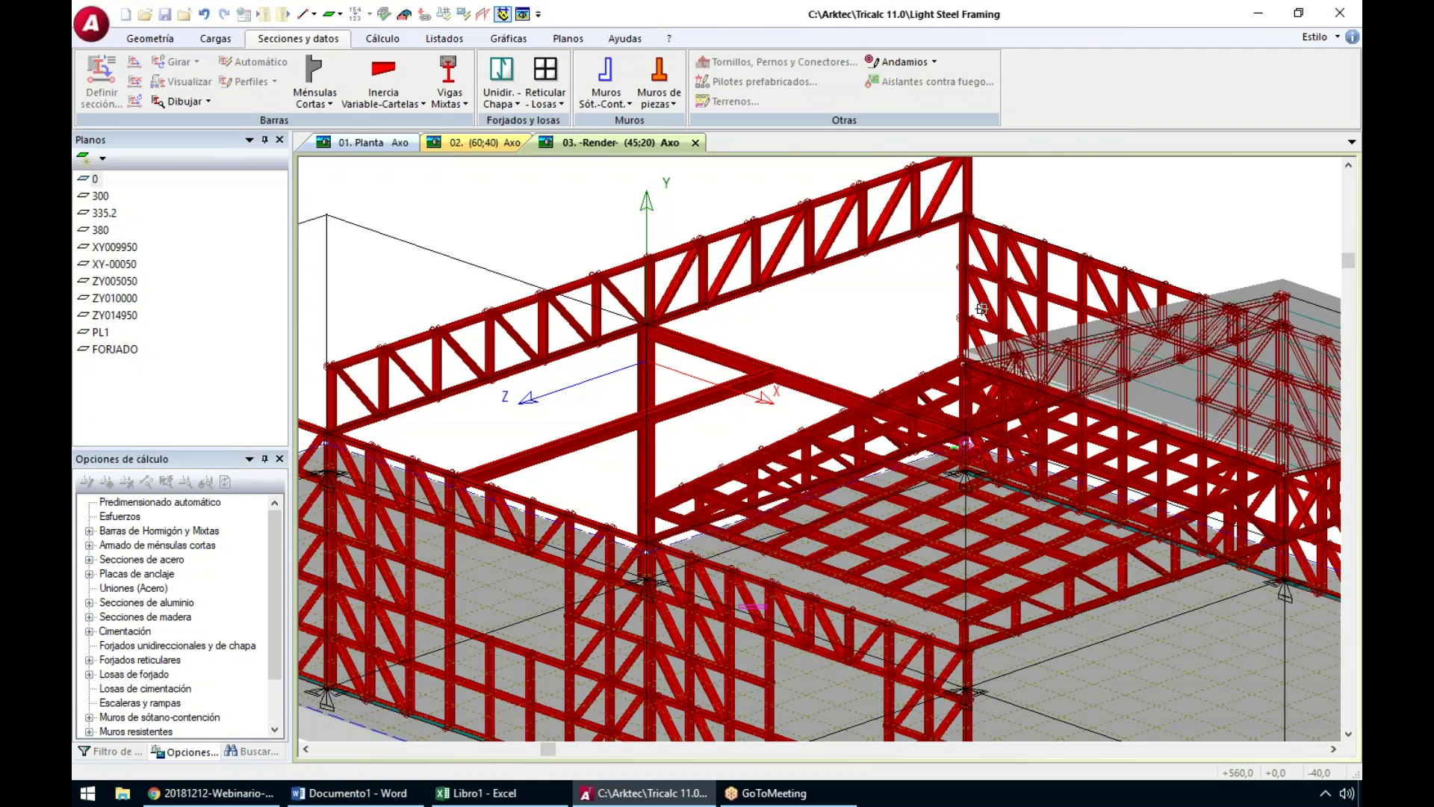
pyautogui.press('Escape')
pyautogui.middleClick(866, 304)
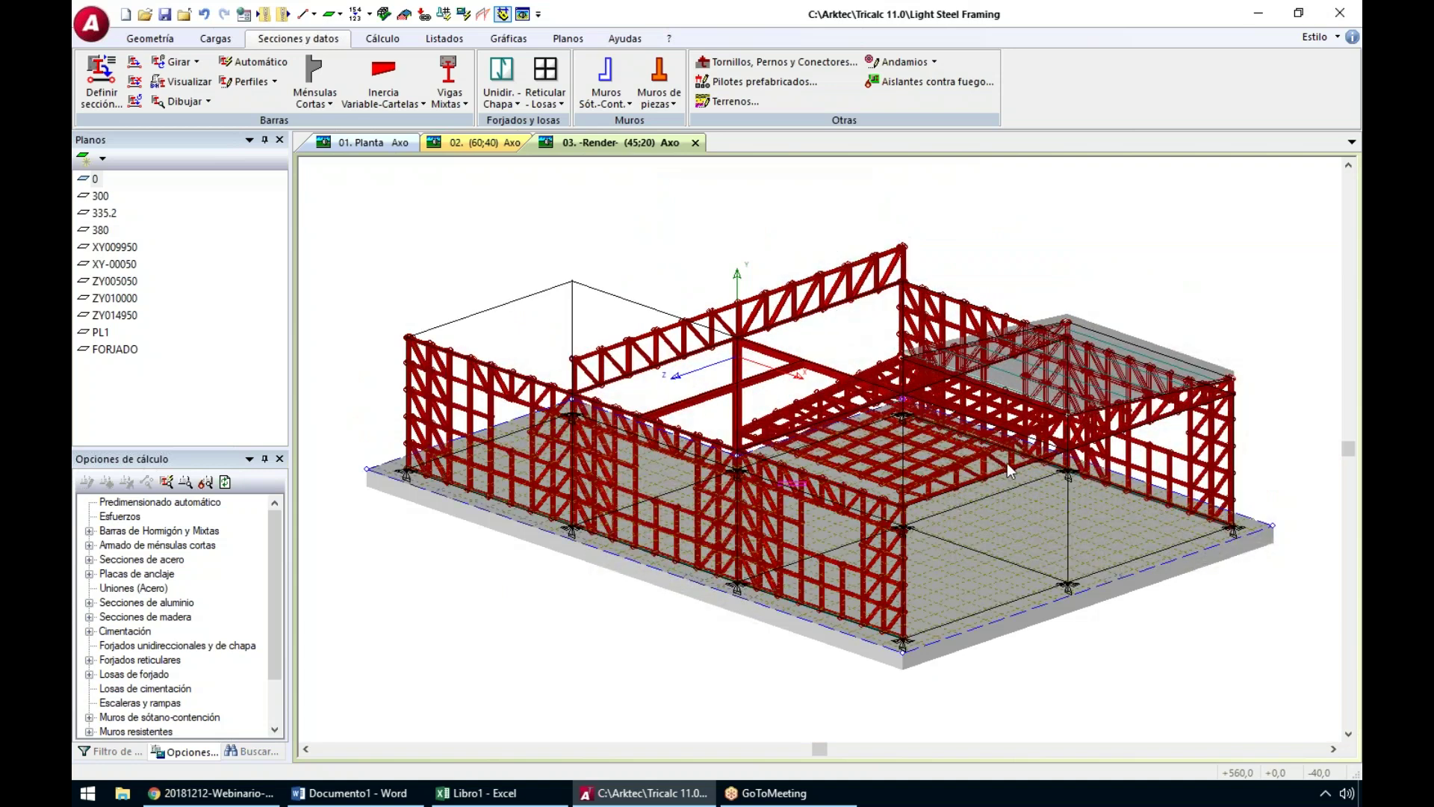
# Activate the working plane of the long side wall's LSF panels and show it unrendered in the south view
pyautogui.click(149, 39)
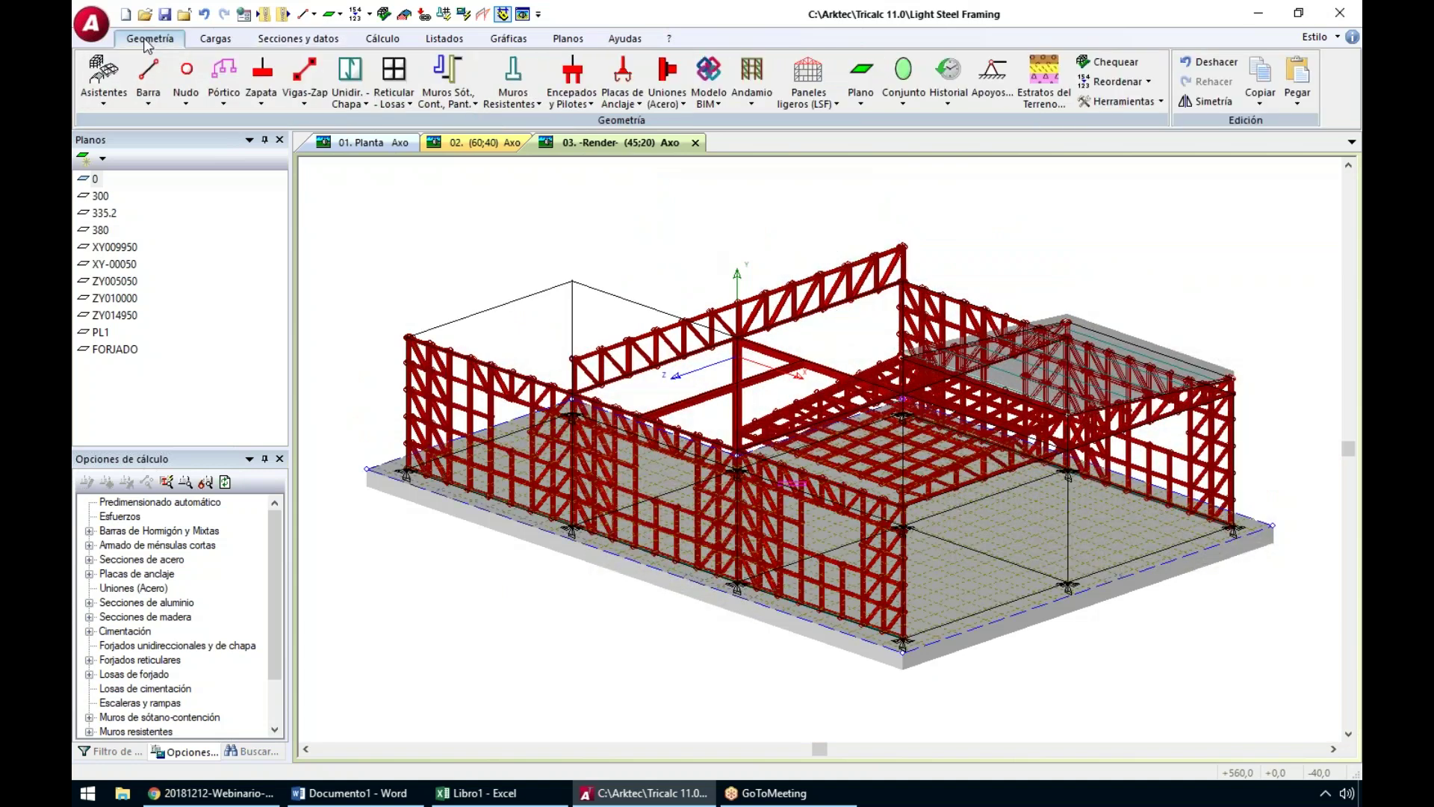
pyautogui.click(811, 101)
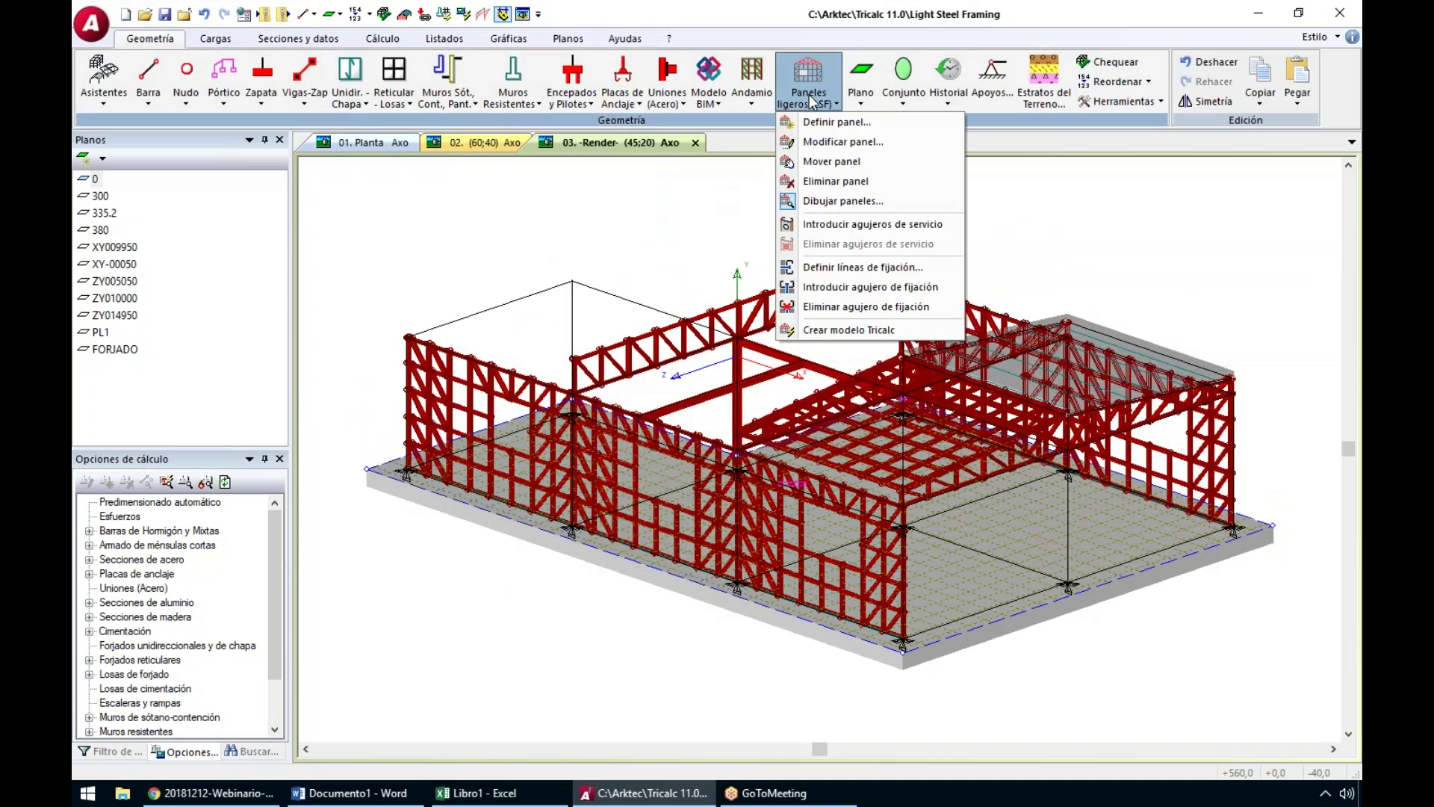
pyautogui.click(863, 225)
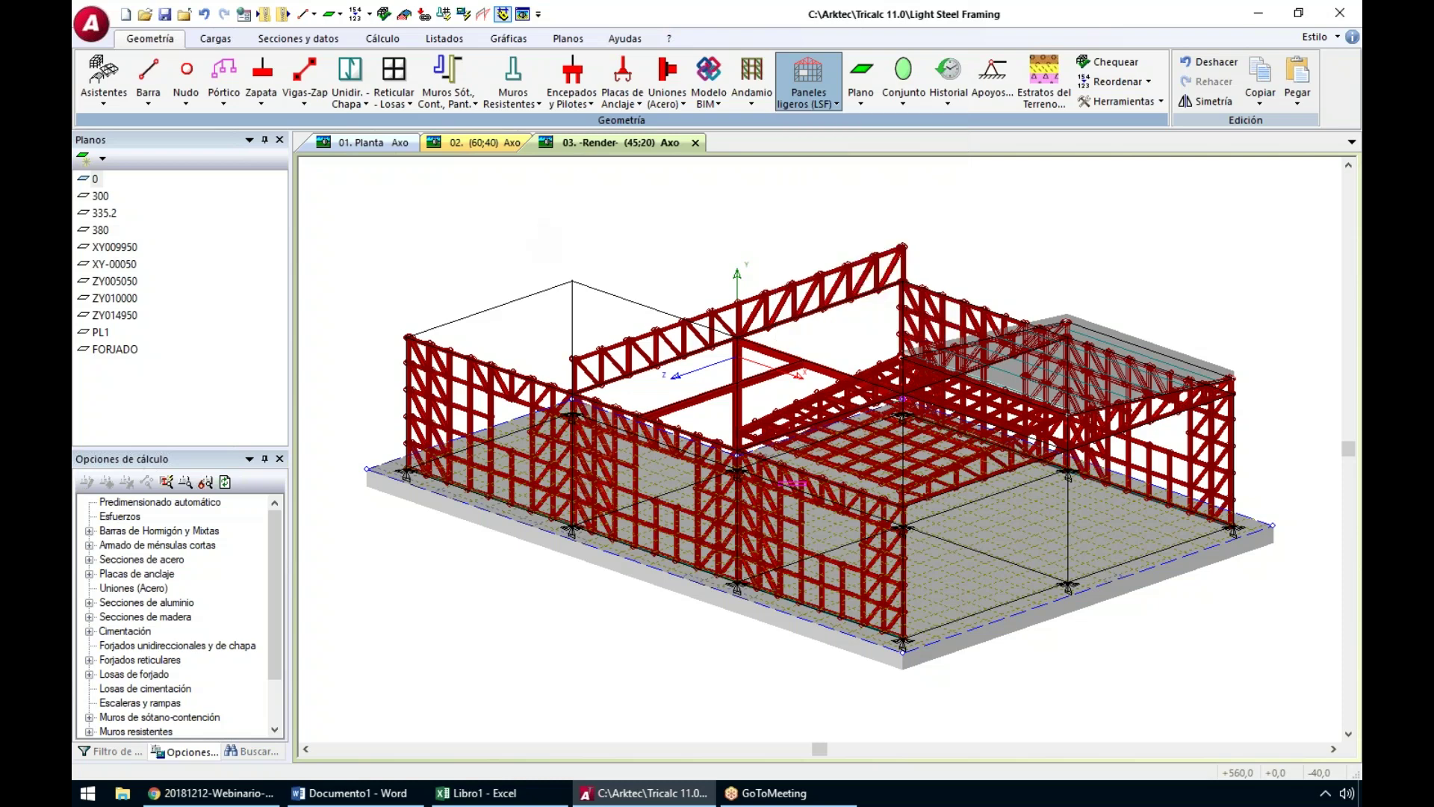
pyautogui.click(859, 106)
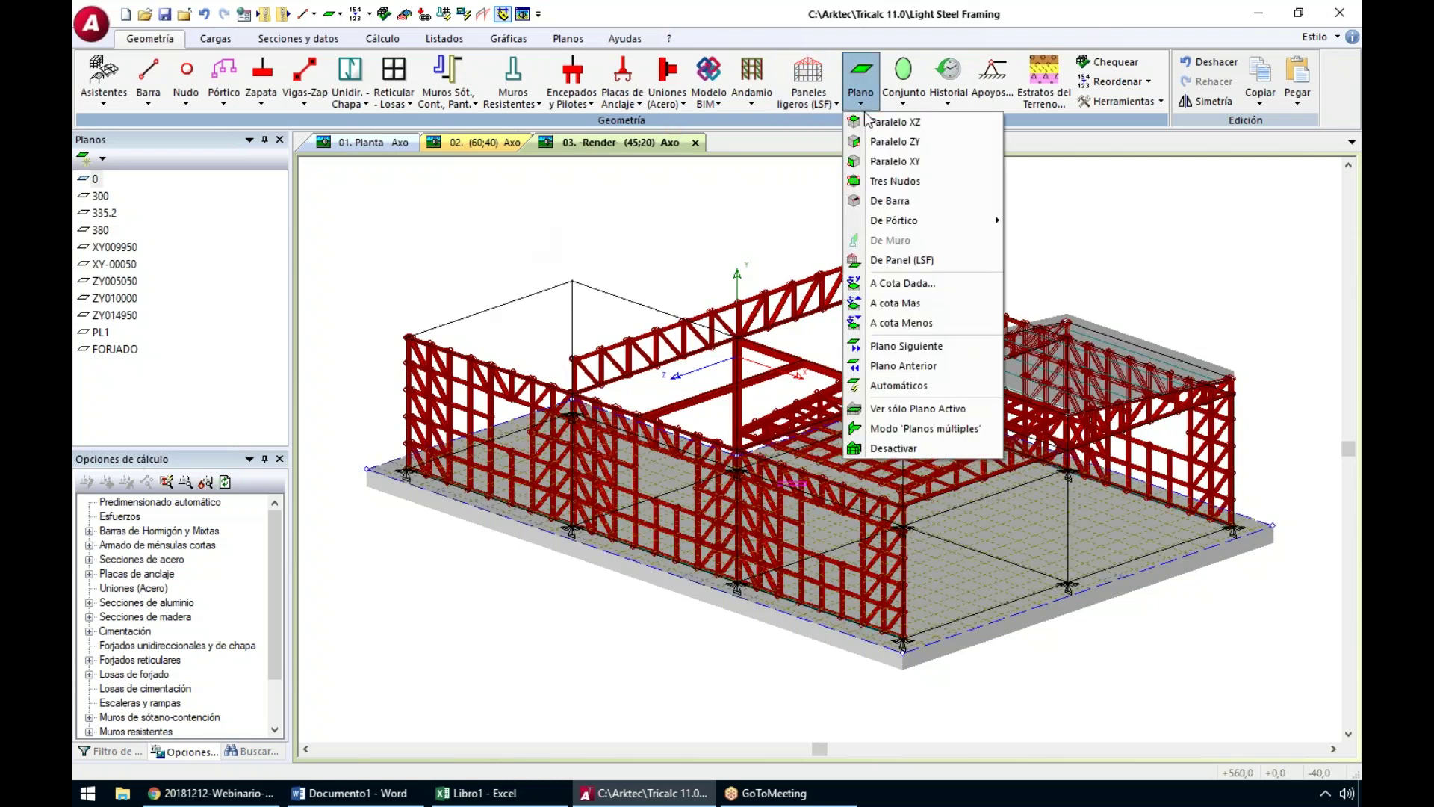
pyautogui.click(905, 261)
pyautogui.click(496, 367)
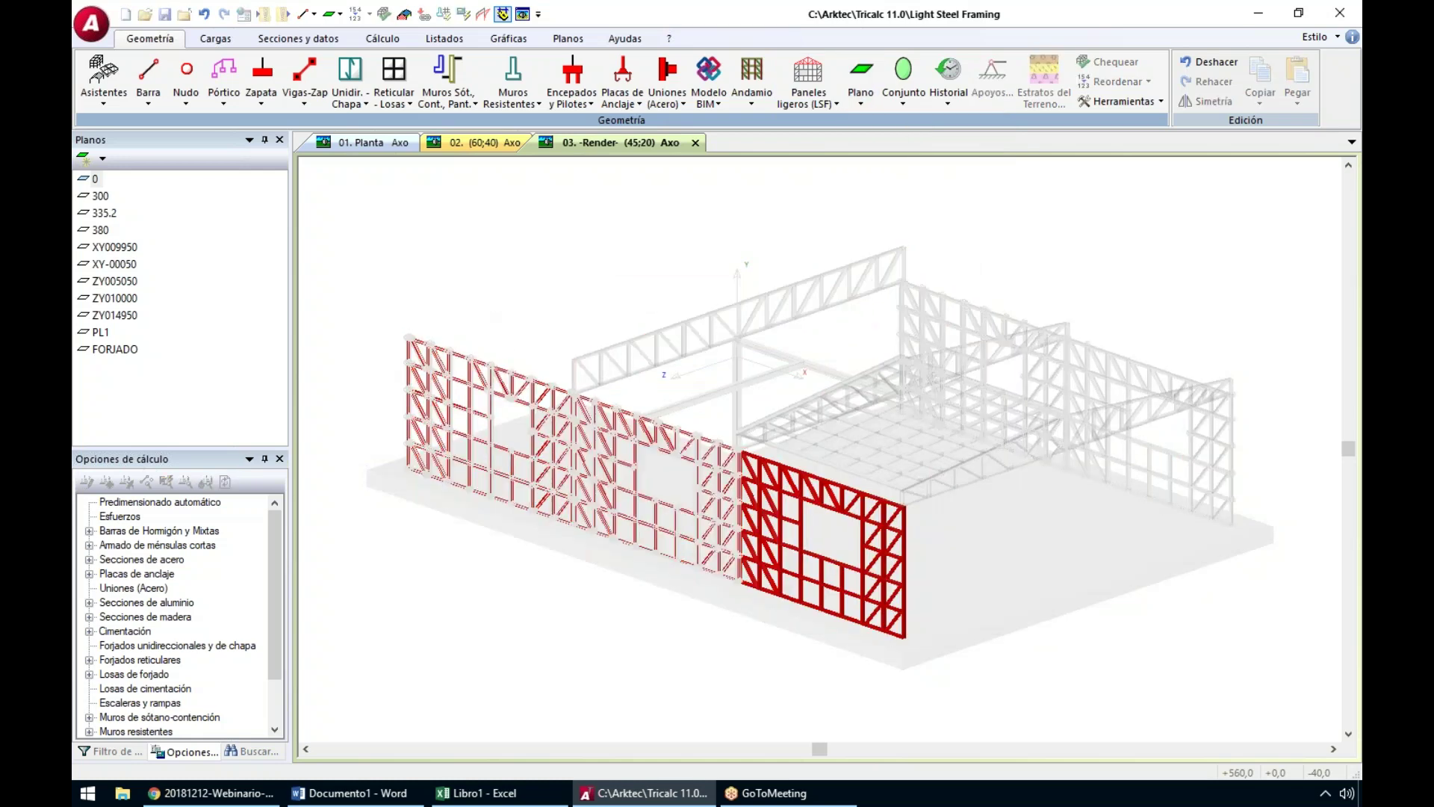
pyautogui.click(523, 15)
pyautogui.press('s')
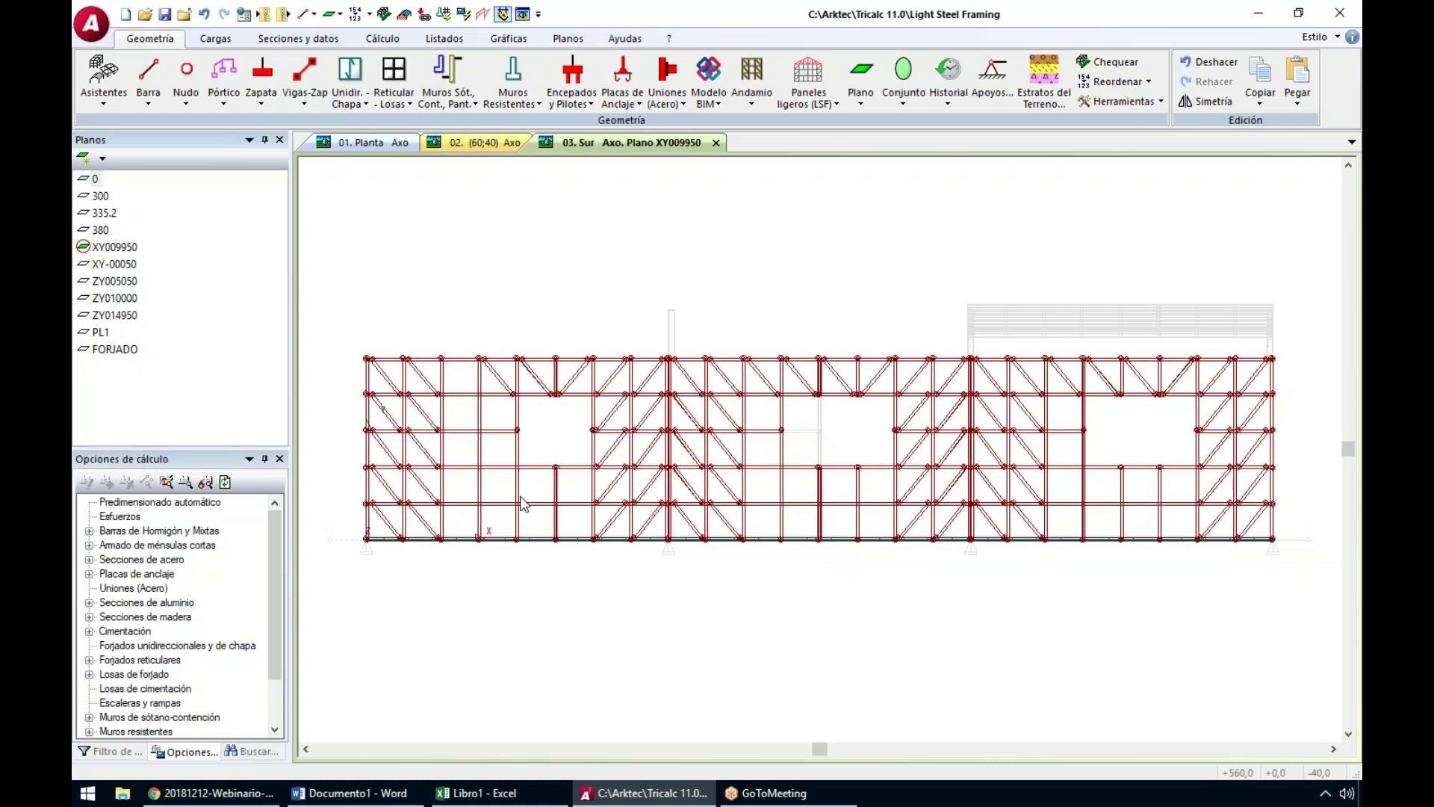
# Introduce service holes in the wall panels along a U-shaped path about 1200 cm long, about 40 cm above the base
pyautogui.click(829, 95)
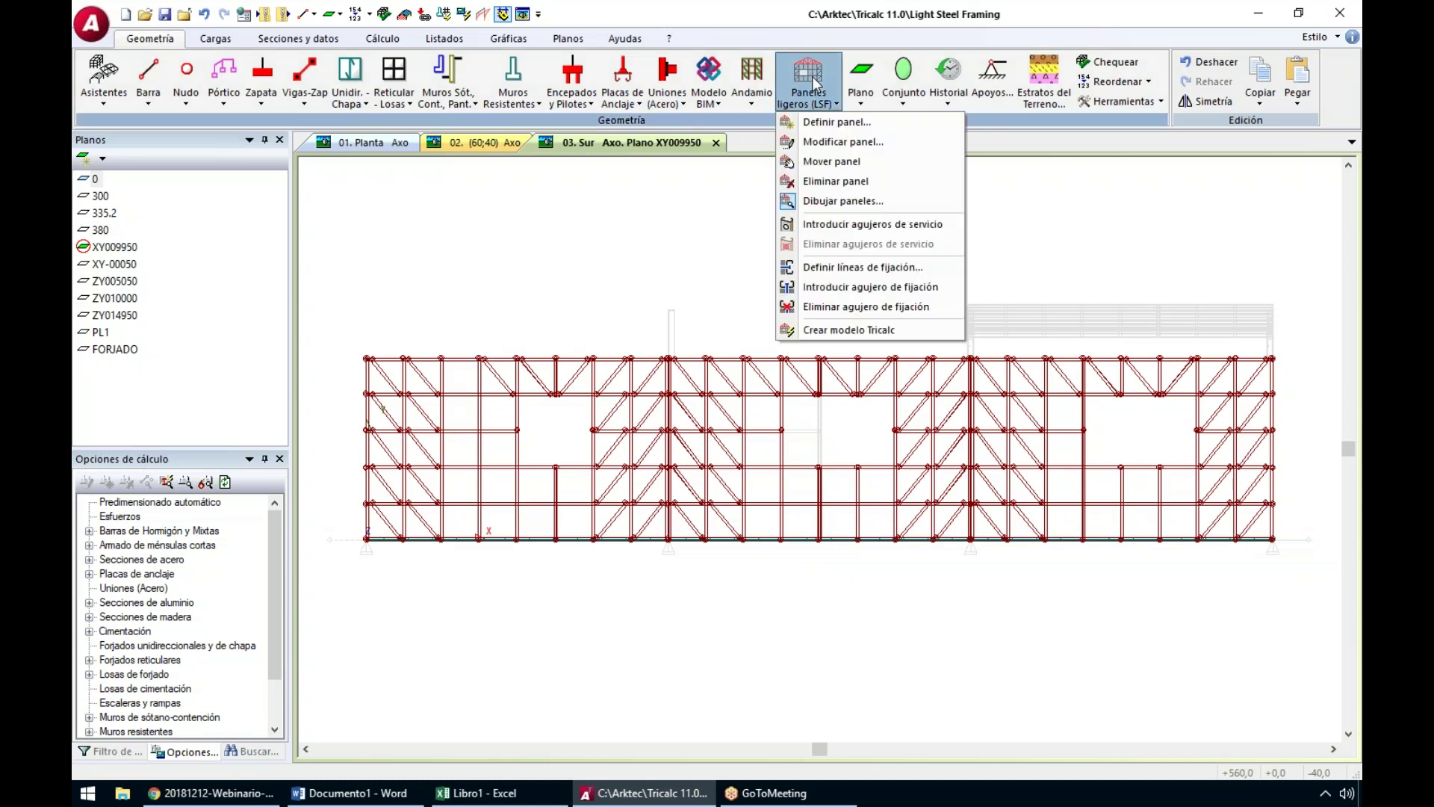
pyautogui.click(872, 224)
pyautogui.click(460, 449)
pyautogui.click(468, 519)
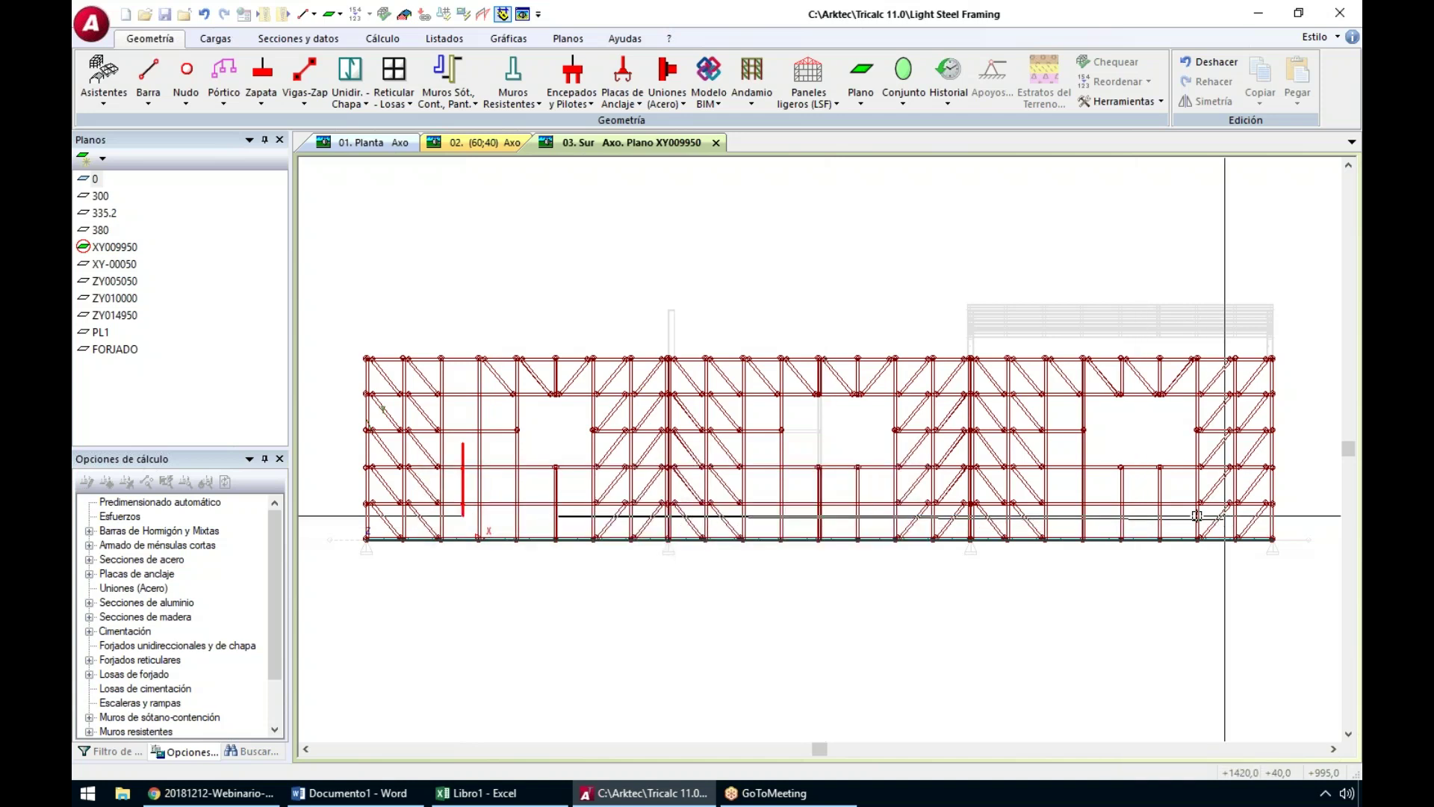
pyautogui.click(1187, 515)
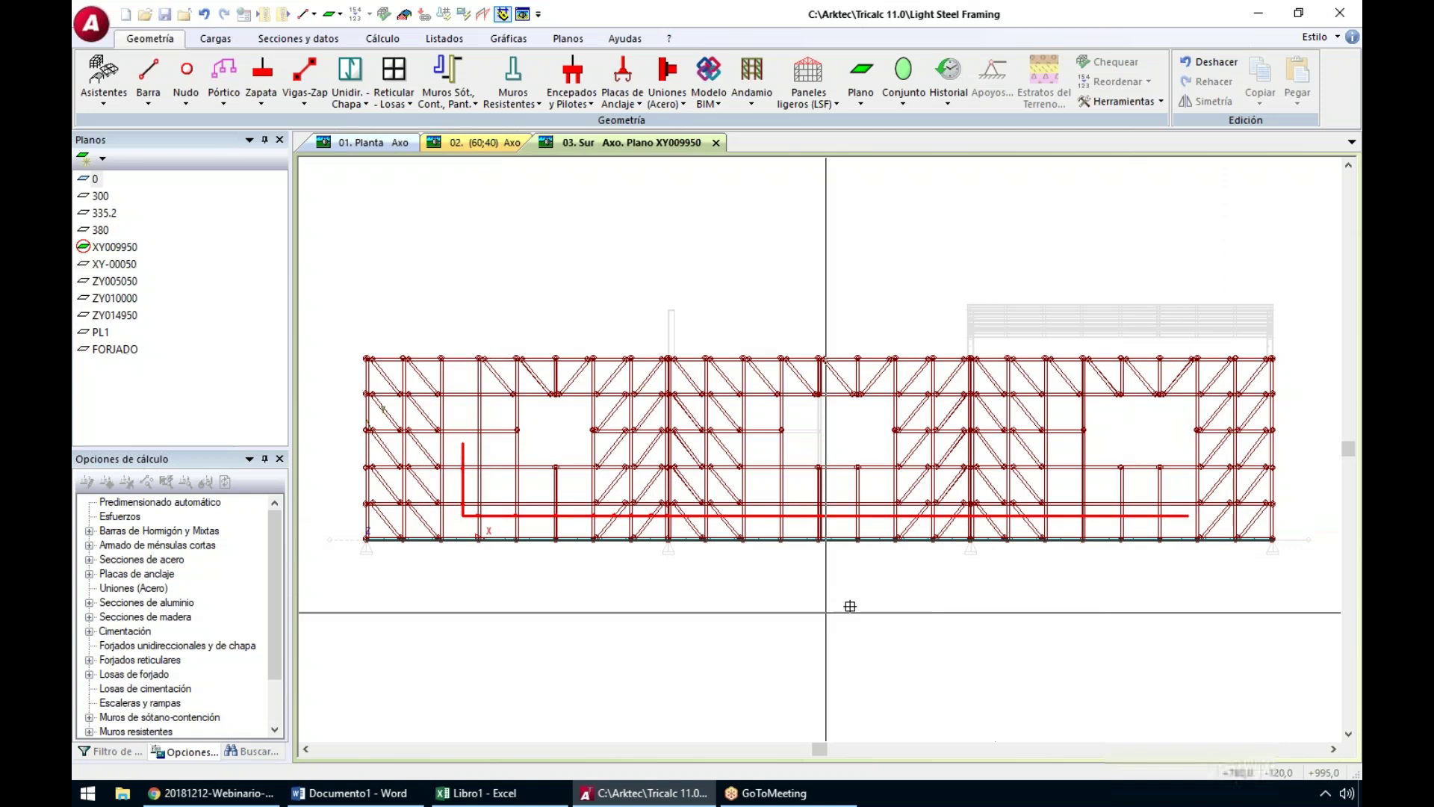
pyautogui.click(1187, 516)
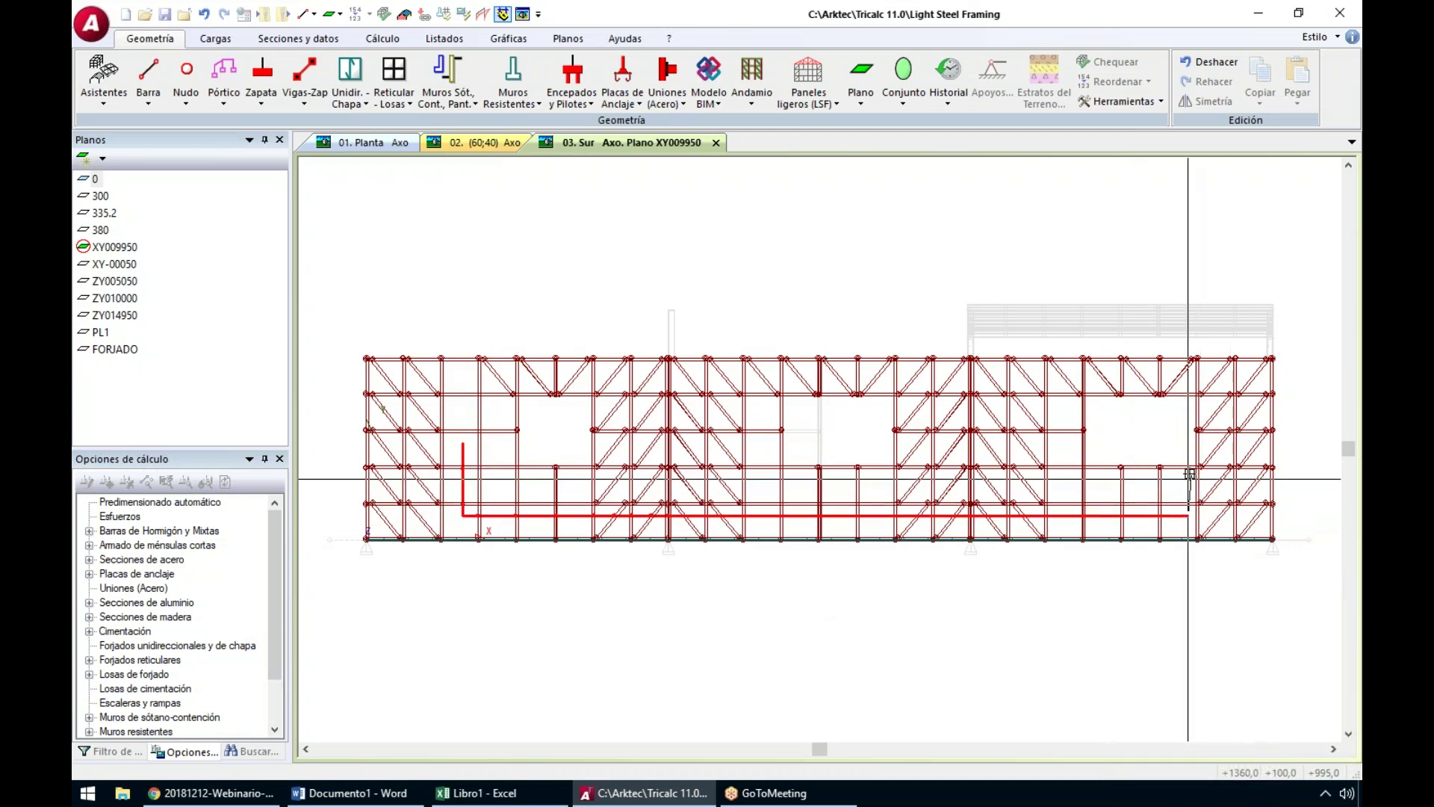
pyautogui.click(1188, 478)
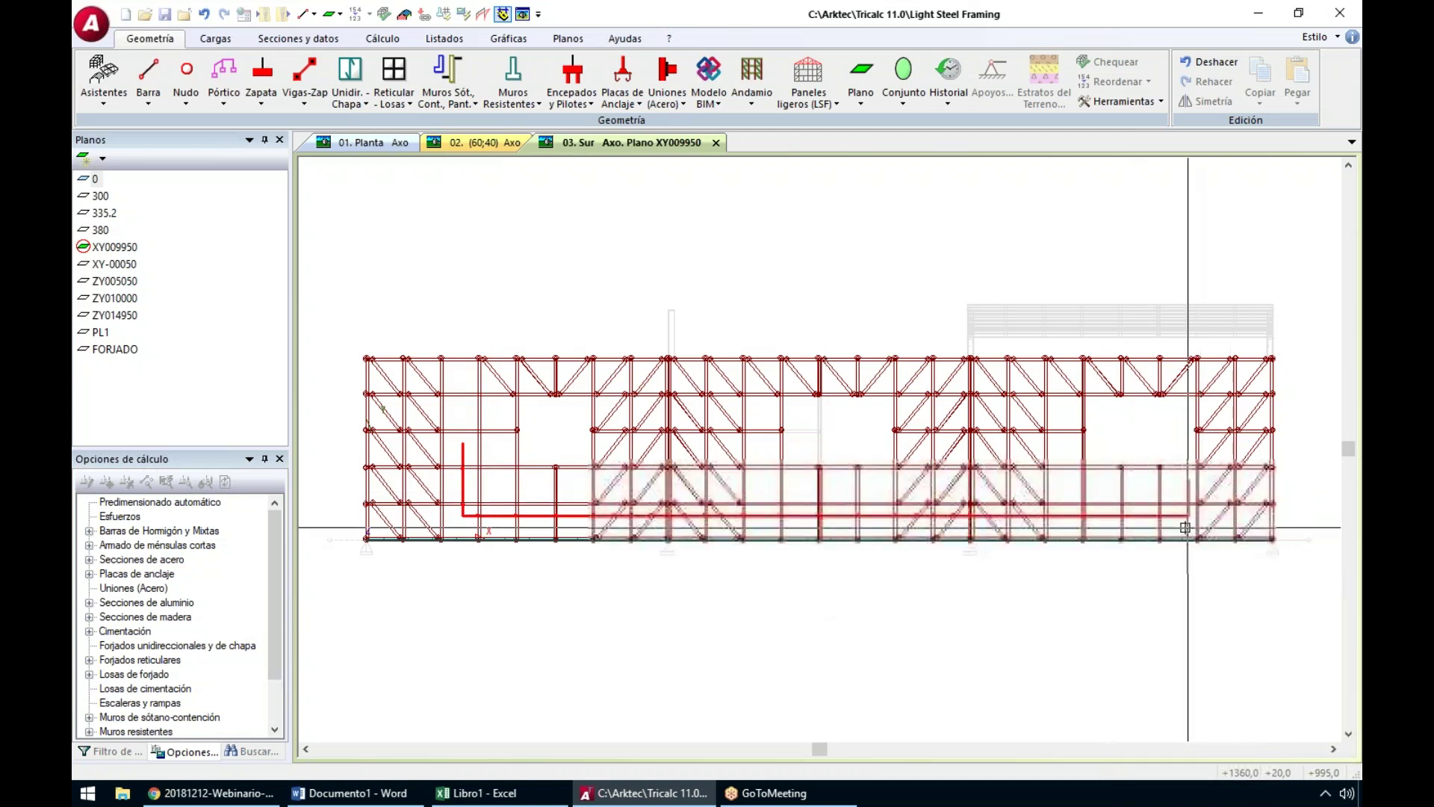
pyautogui.click(463, 440)
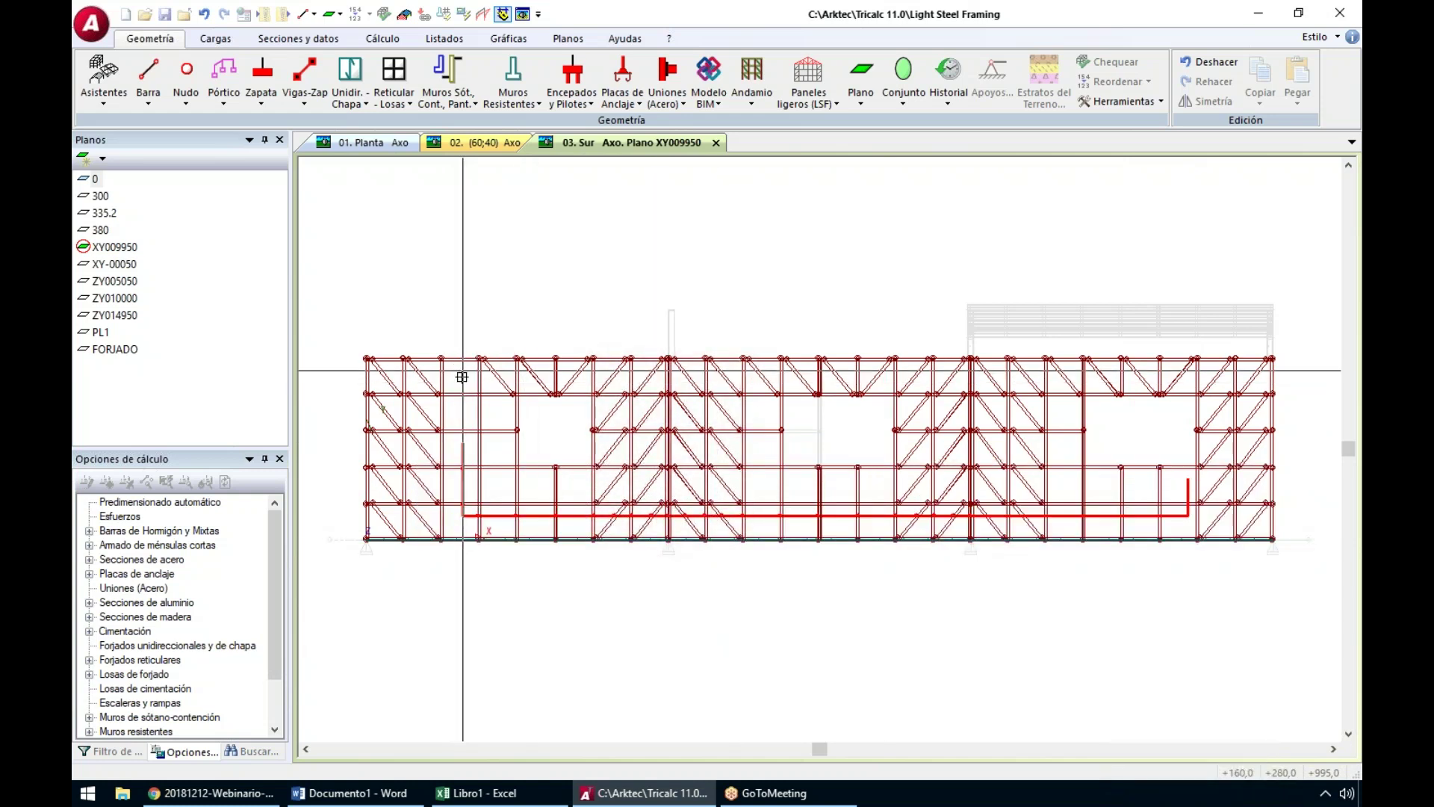
# Introduce service holes along an oblique line about 140 cm high across the diagonals near the wall's origin end, and inspect the holes
pyautogui.click(427, 371)
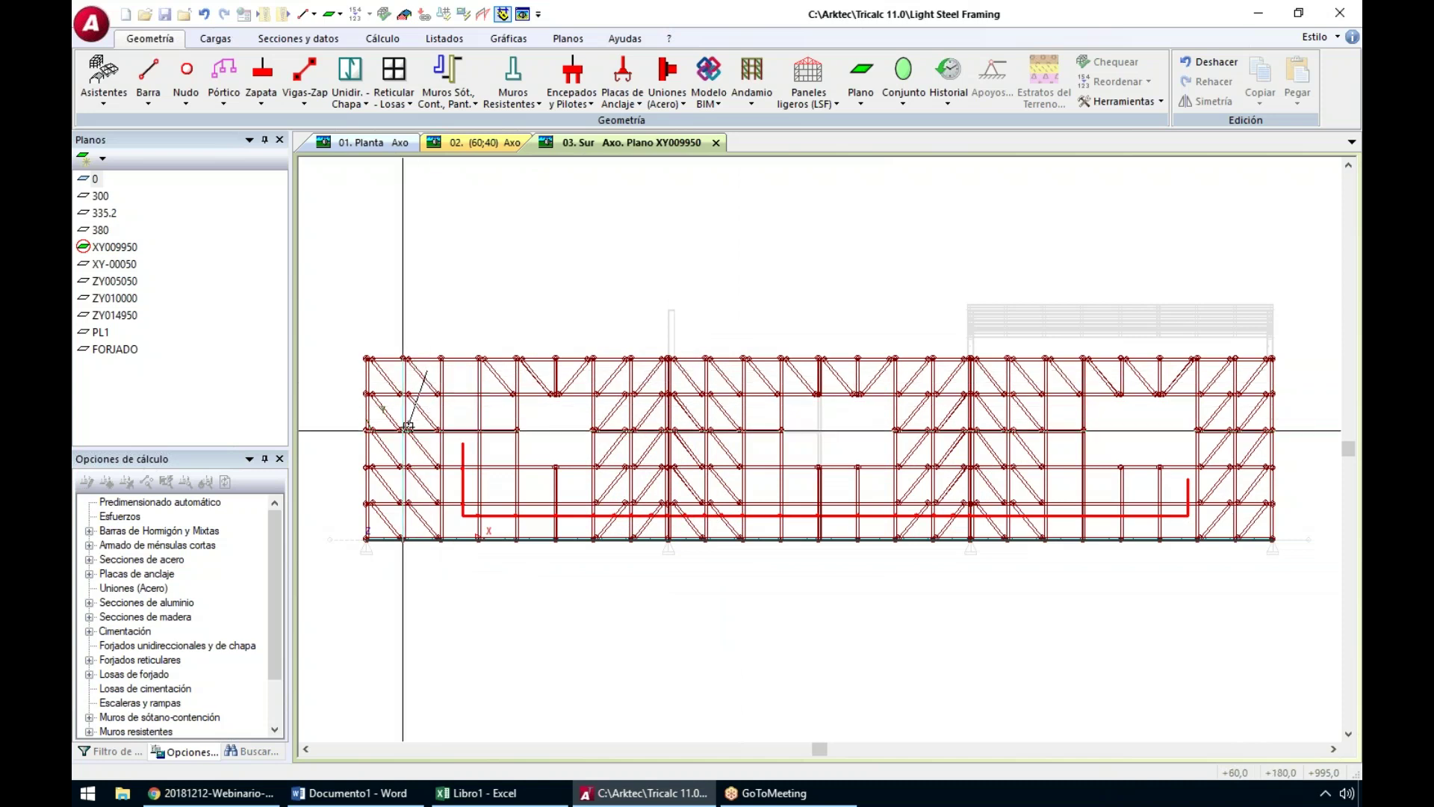
pyautogui.click(413, 450)
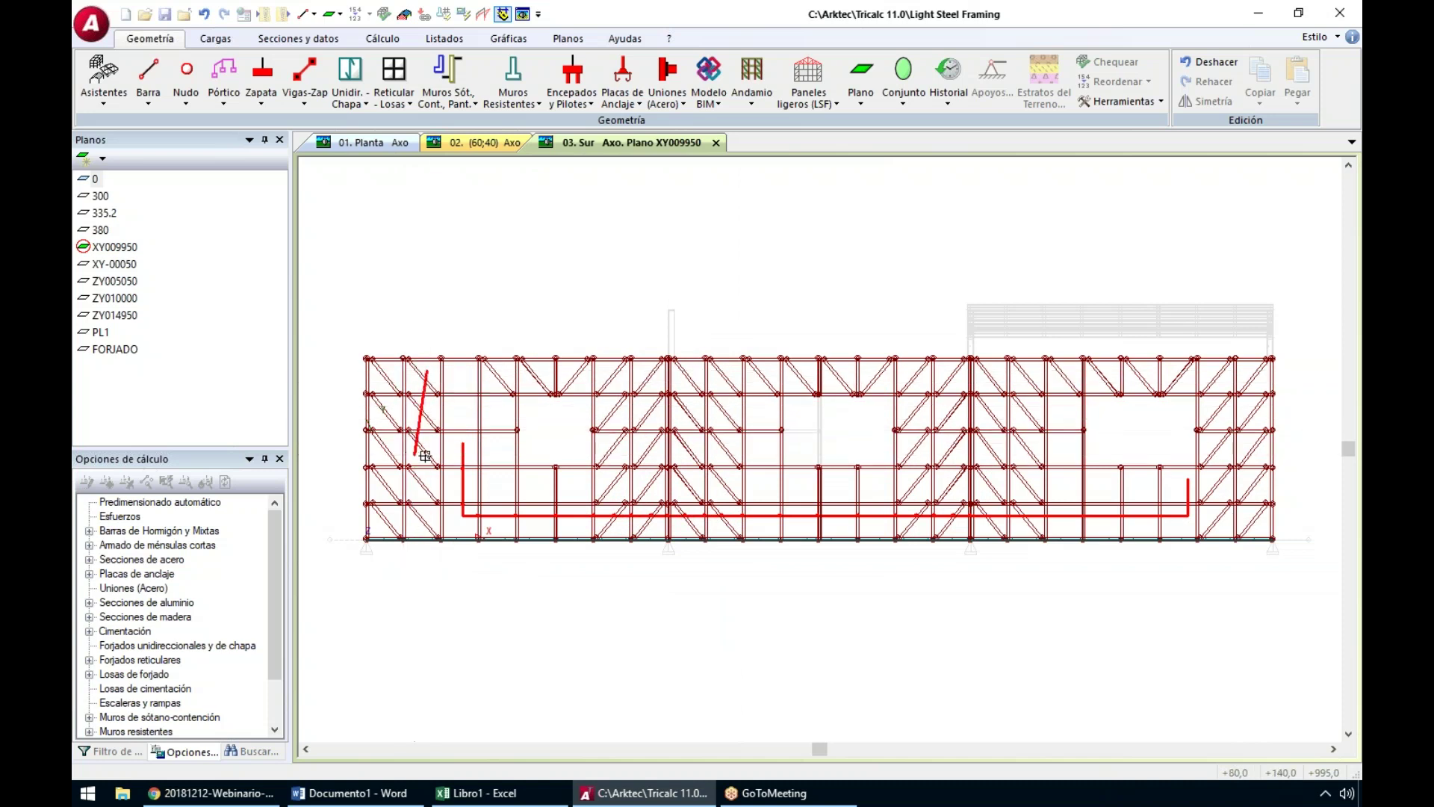
pyautogui.press('Escape')
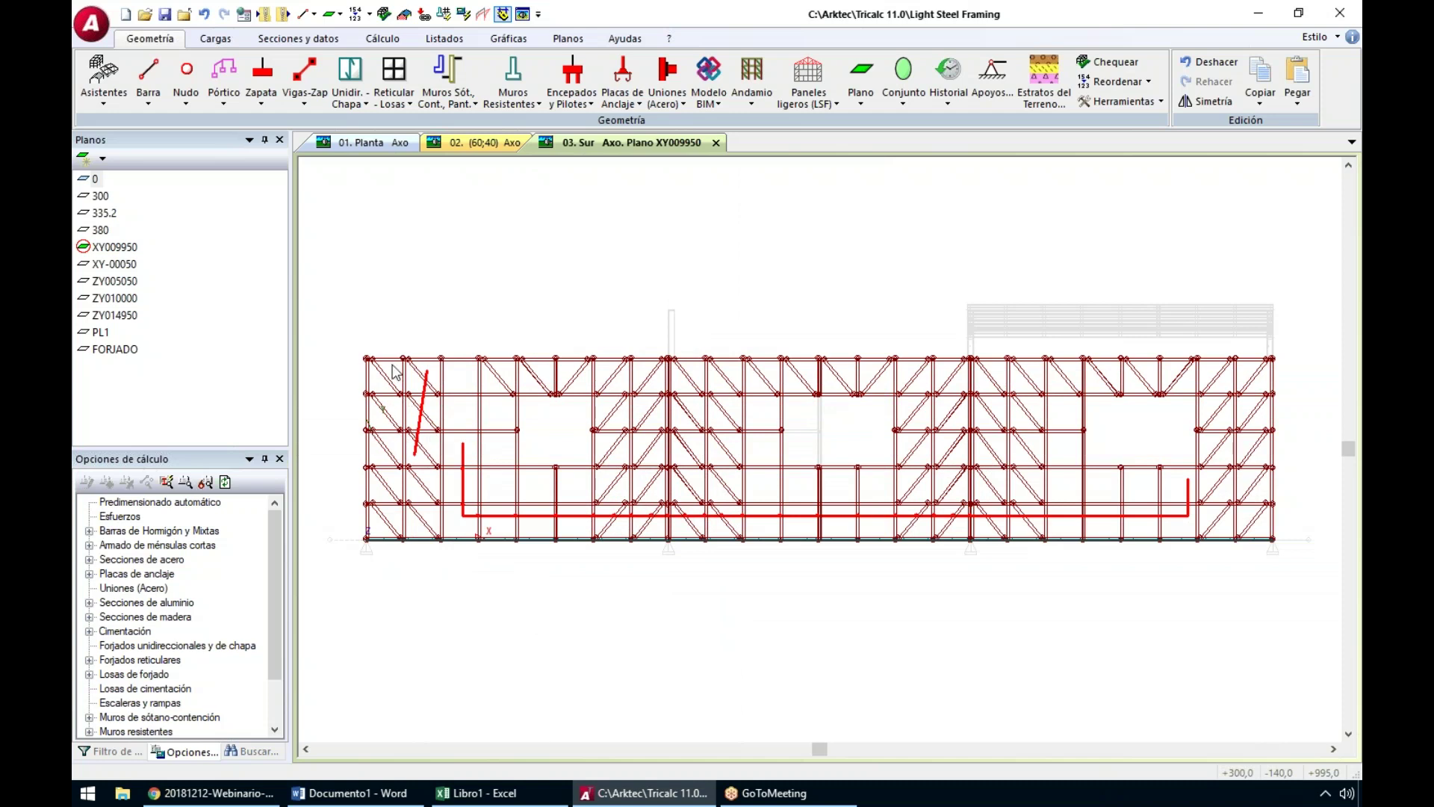
pyautogui.scroll(1, 408, 393)
pyautogui.scroll(5, 419, 473)
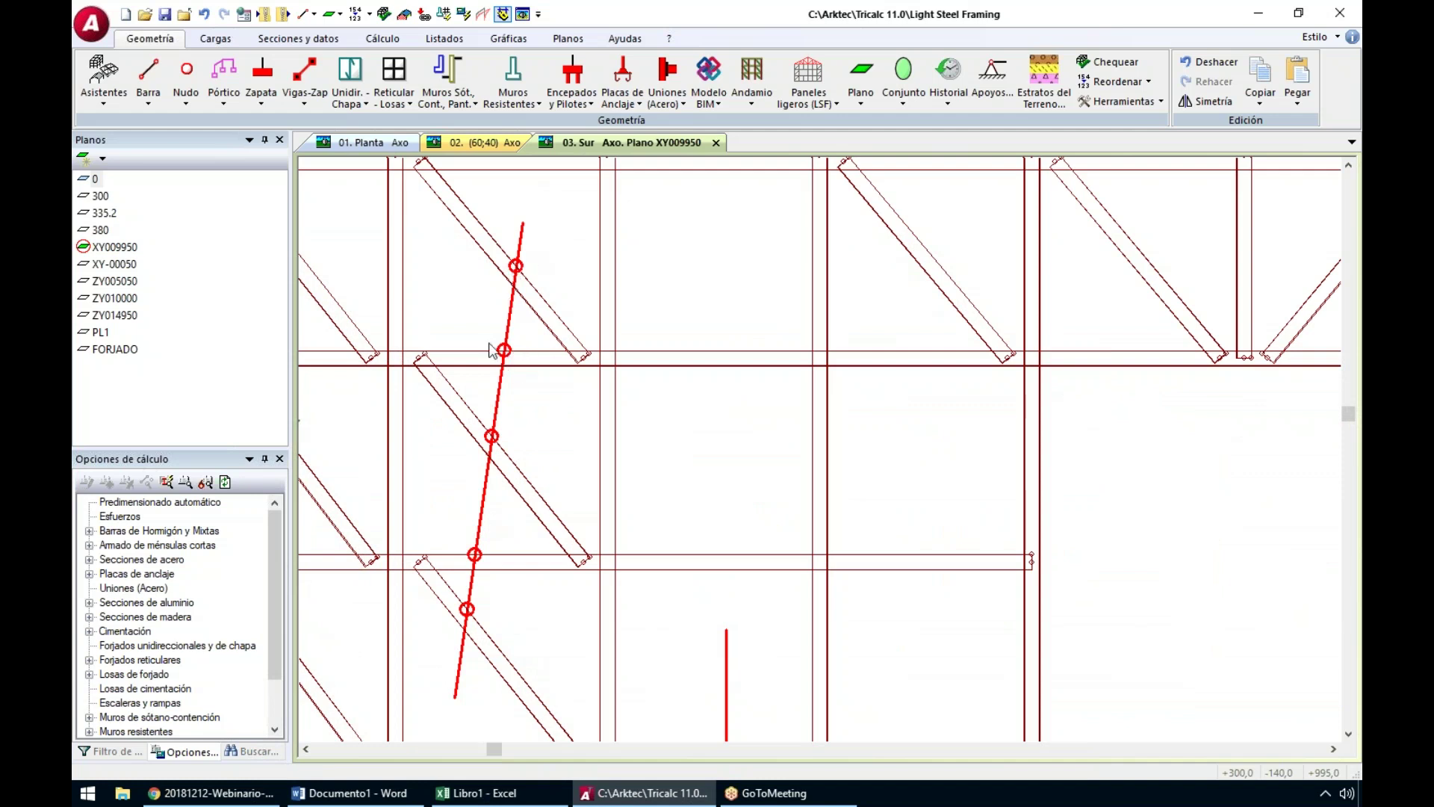
pyautogui.scroll(-2, 573, 532)
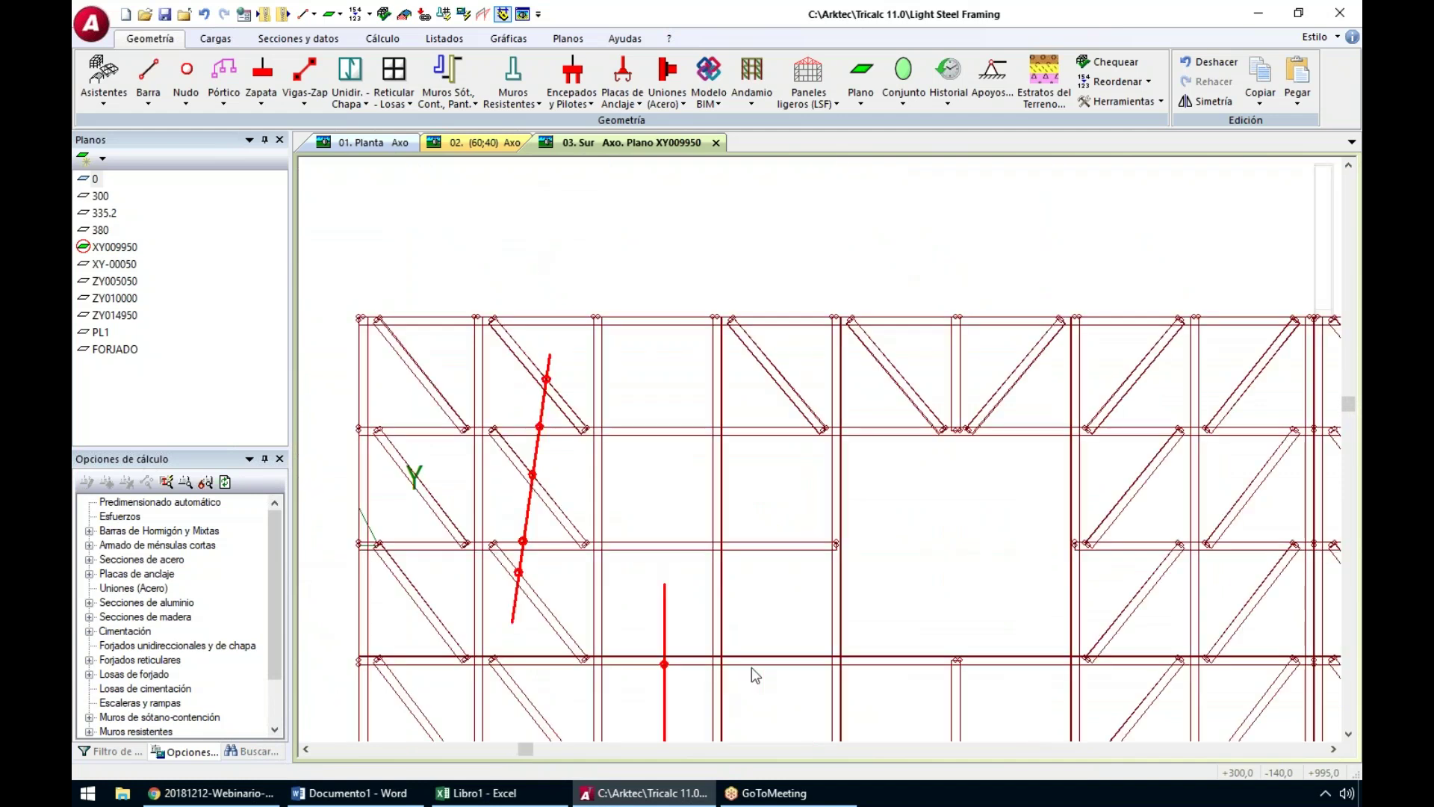
# Examine the service holes where the path crosses the studs and diagonals, and the fixing holes along the wall's base
pyautogui.scroll(4, 751, 666)
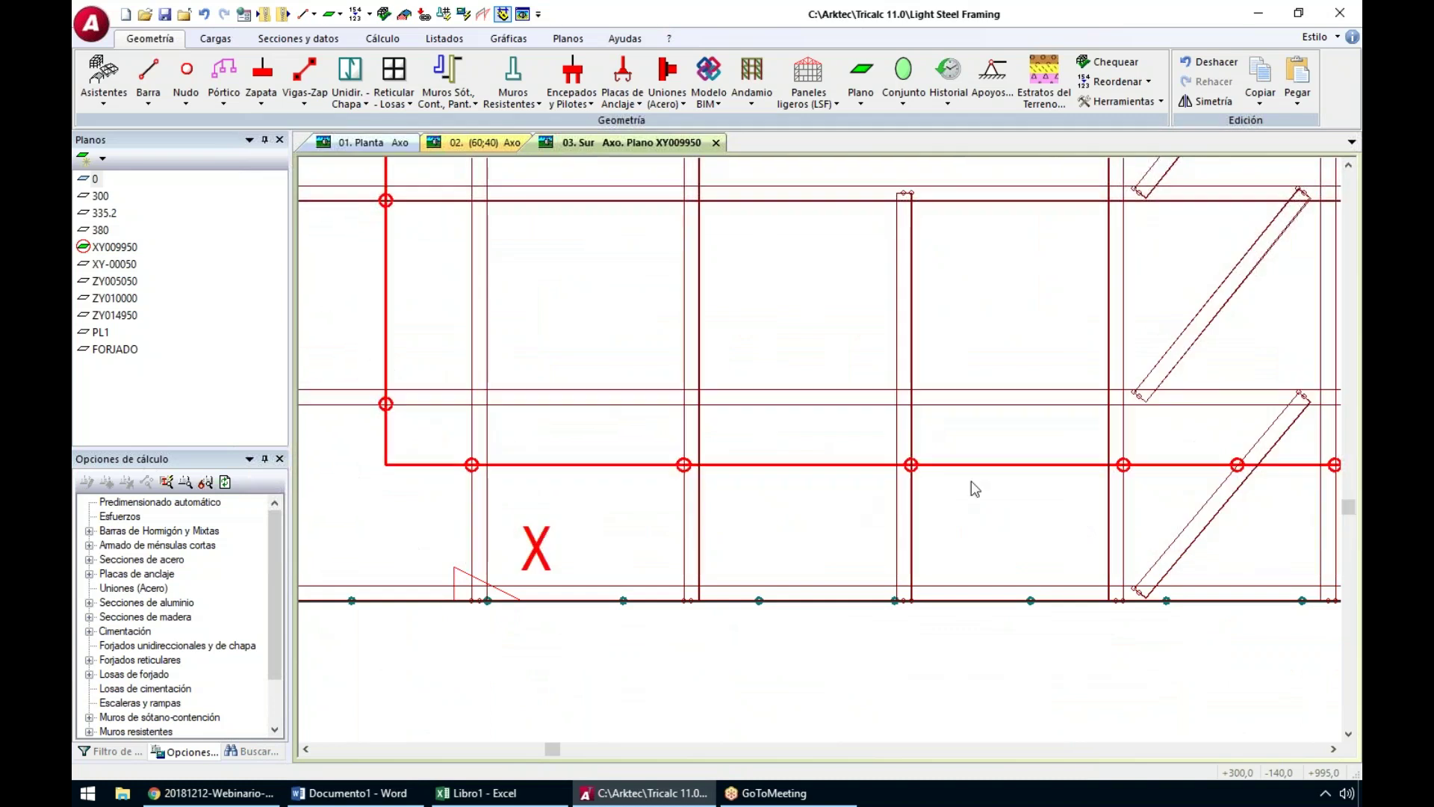
pyautogui.scroll(4, 908, 466)
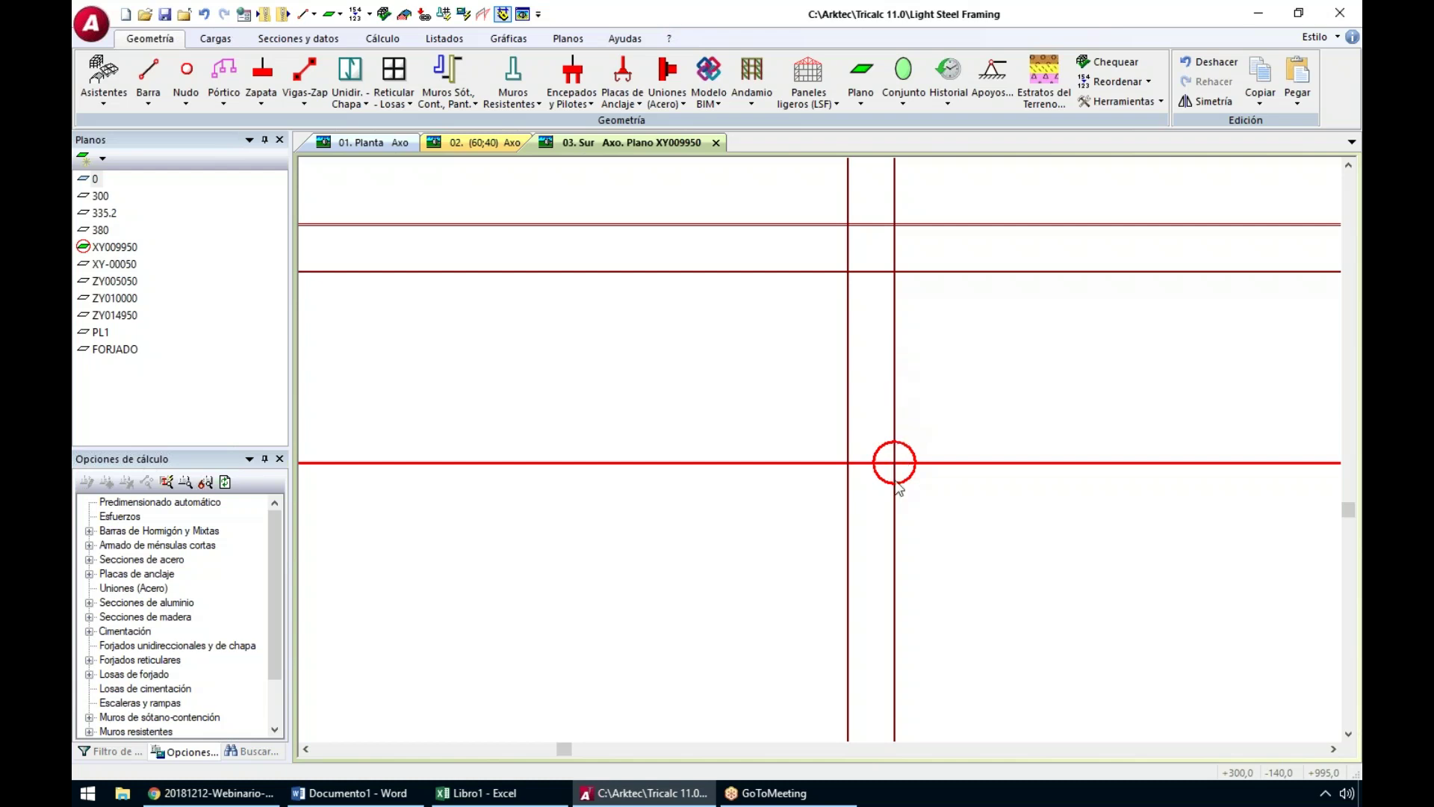
pyautogui.scroll(-2, 899, 466)
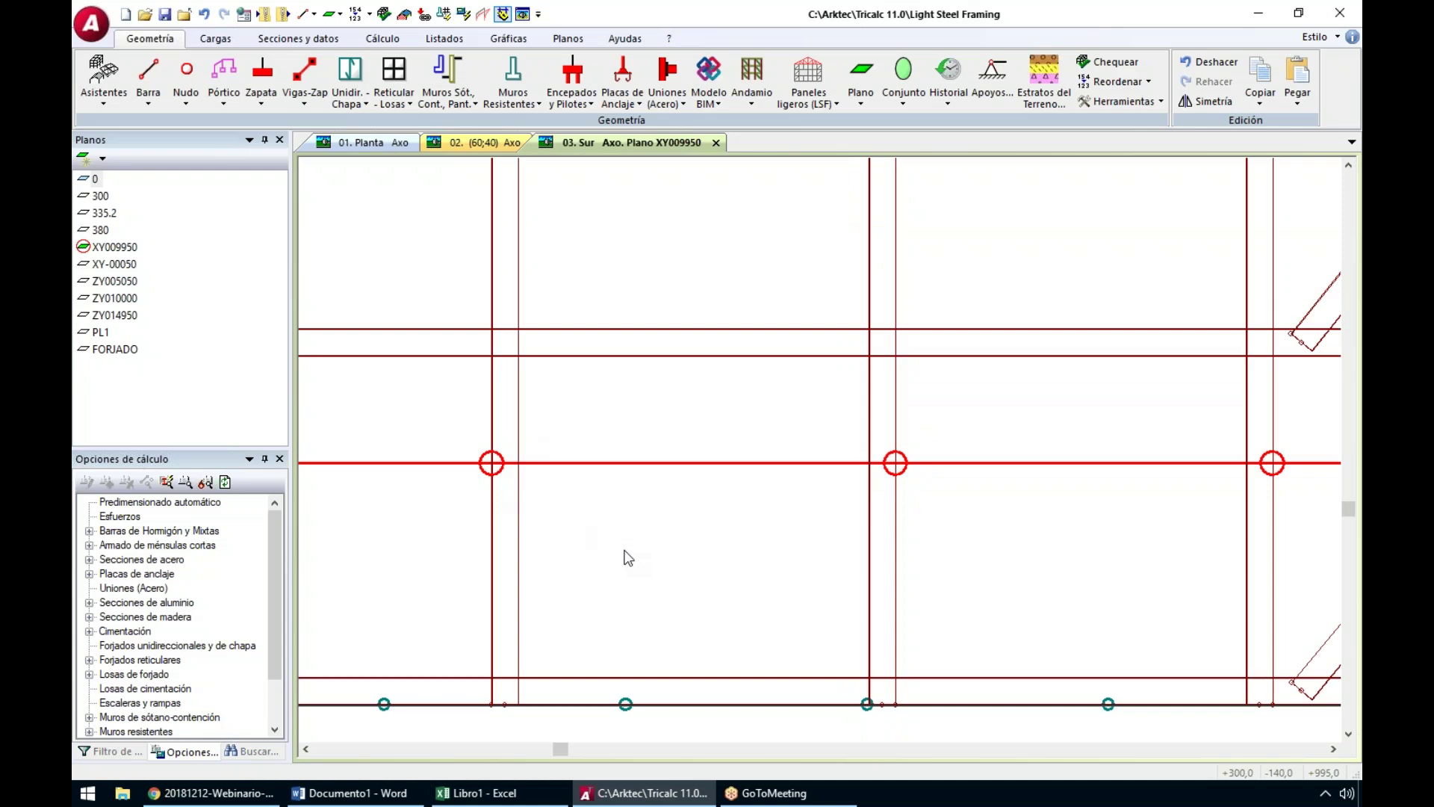
pyautogui.scroll(-4, 624, 550)
pyautogui.moveTo(594, 541); pyautogui.dragTo(549, 572, button='middle')
pyautogui.moveTo(633, 608); pyautogui.dragTo(675, 648, button='middle')
pyautogui.scroll(4, 675, 648)
pyautogui.scroll(2, 701, 644)
pyautogui.moveTo(310, 496); pyautogui.dragTo(517, 531, button='middle')
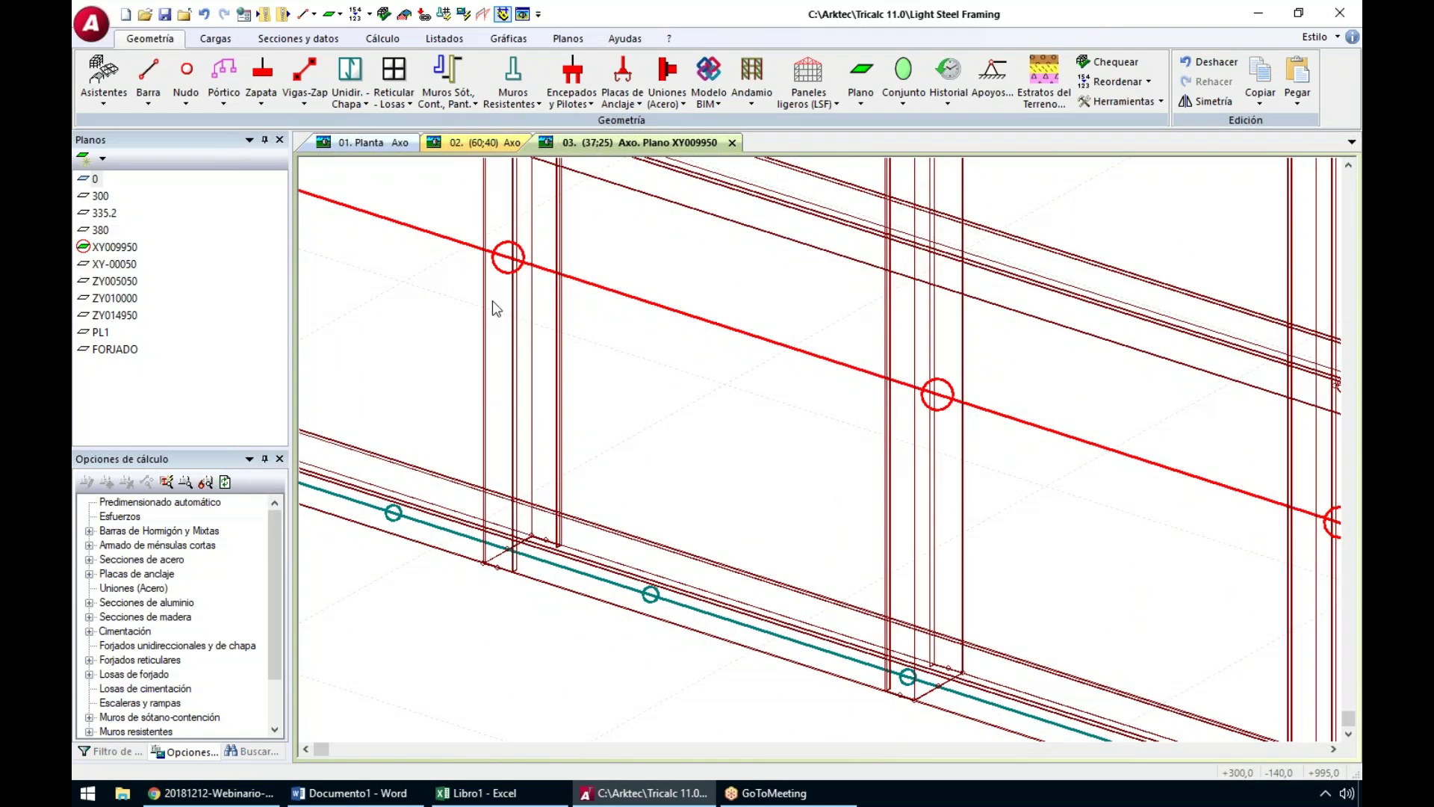
pyautogui.scroll(3, 531, 254)
pyautogui.scroll(-2, 522, 287)
pyautogui.scroll(-1, 1077, 457)
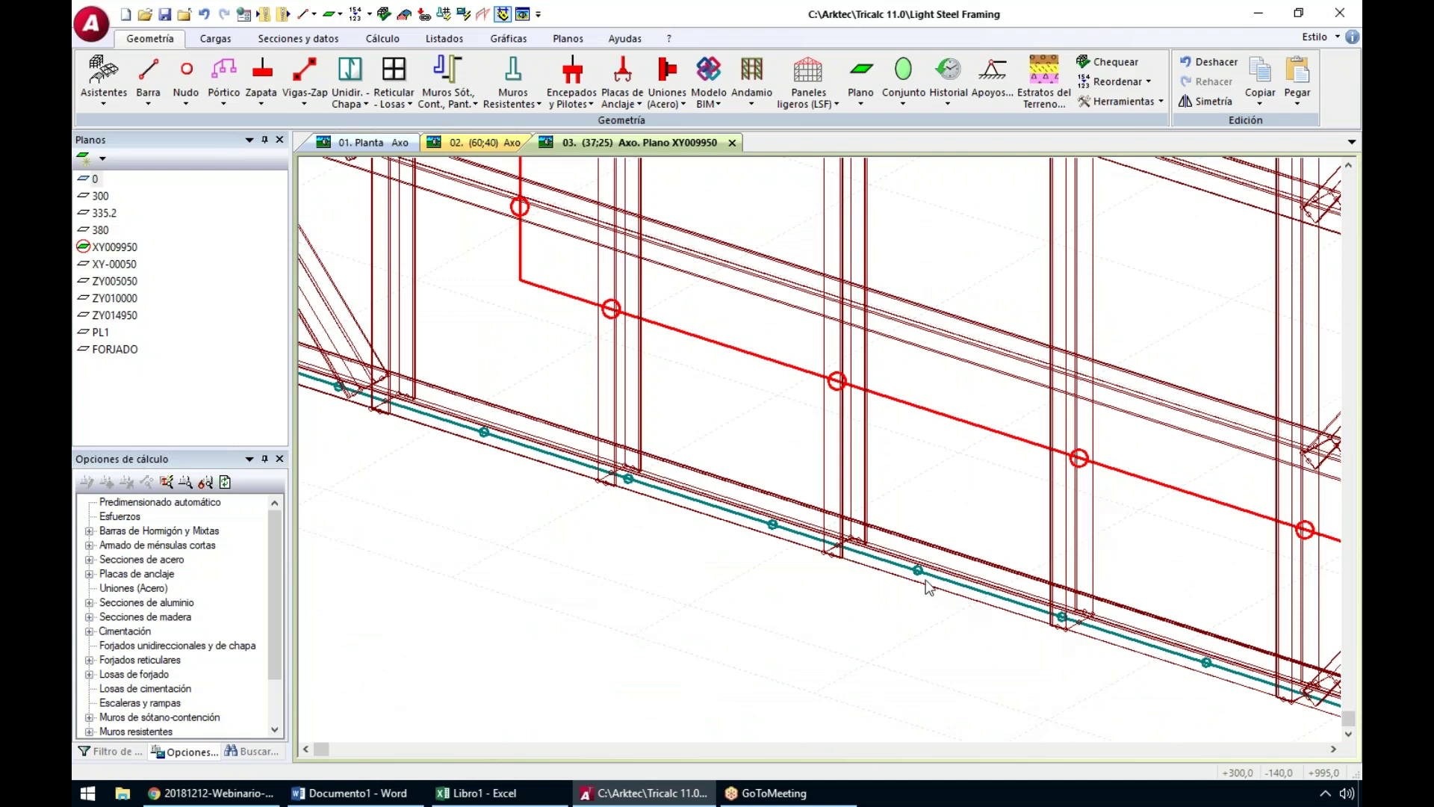
pyautogui.scroll(3, 927, 587)
pyautogui.scroll(-3, 926, 573)
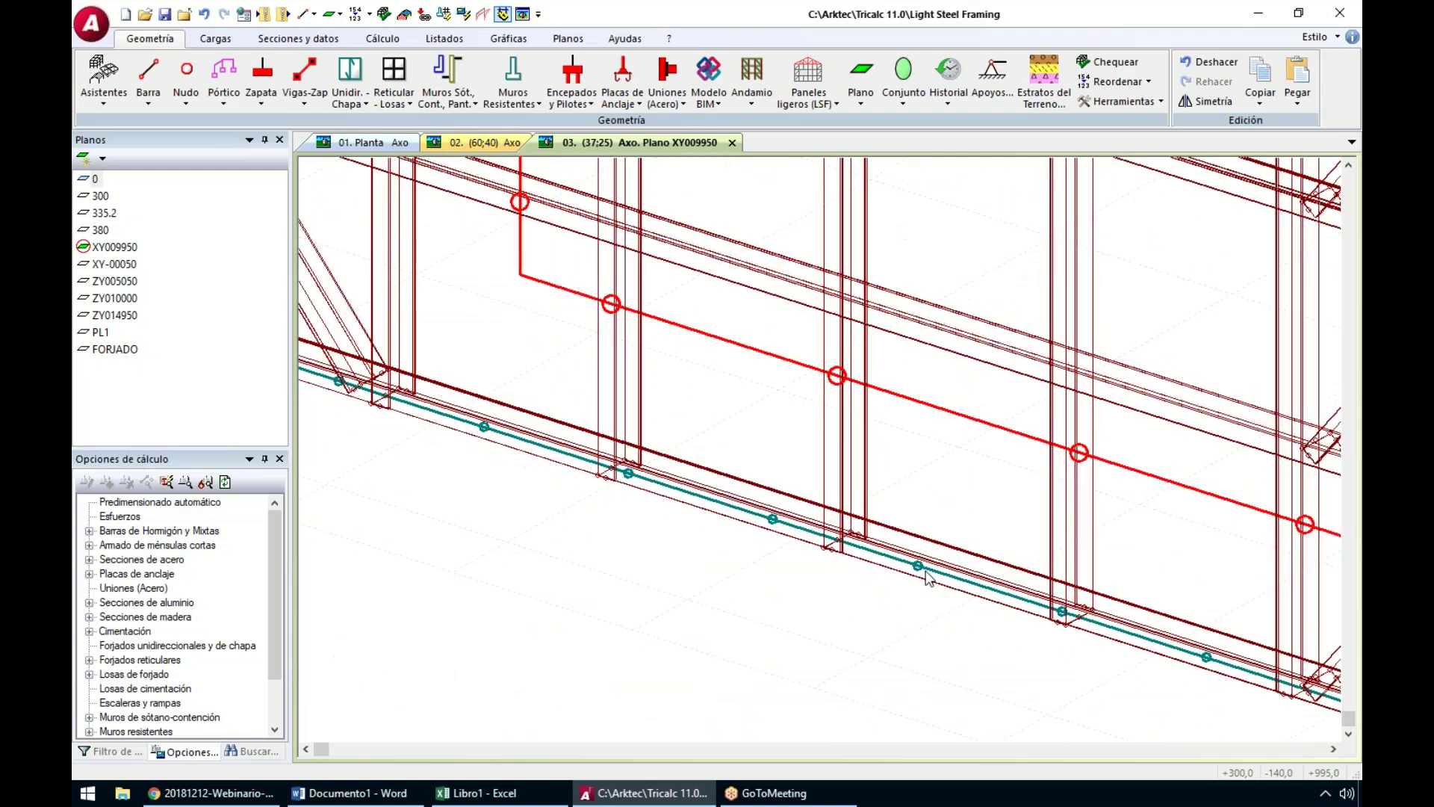
pyautogui.scroll(-3, 927, 577)
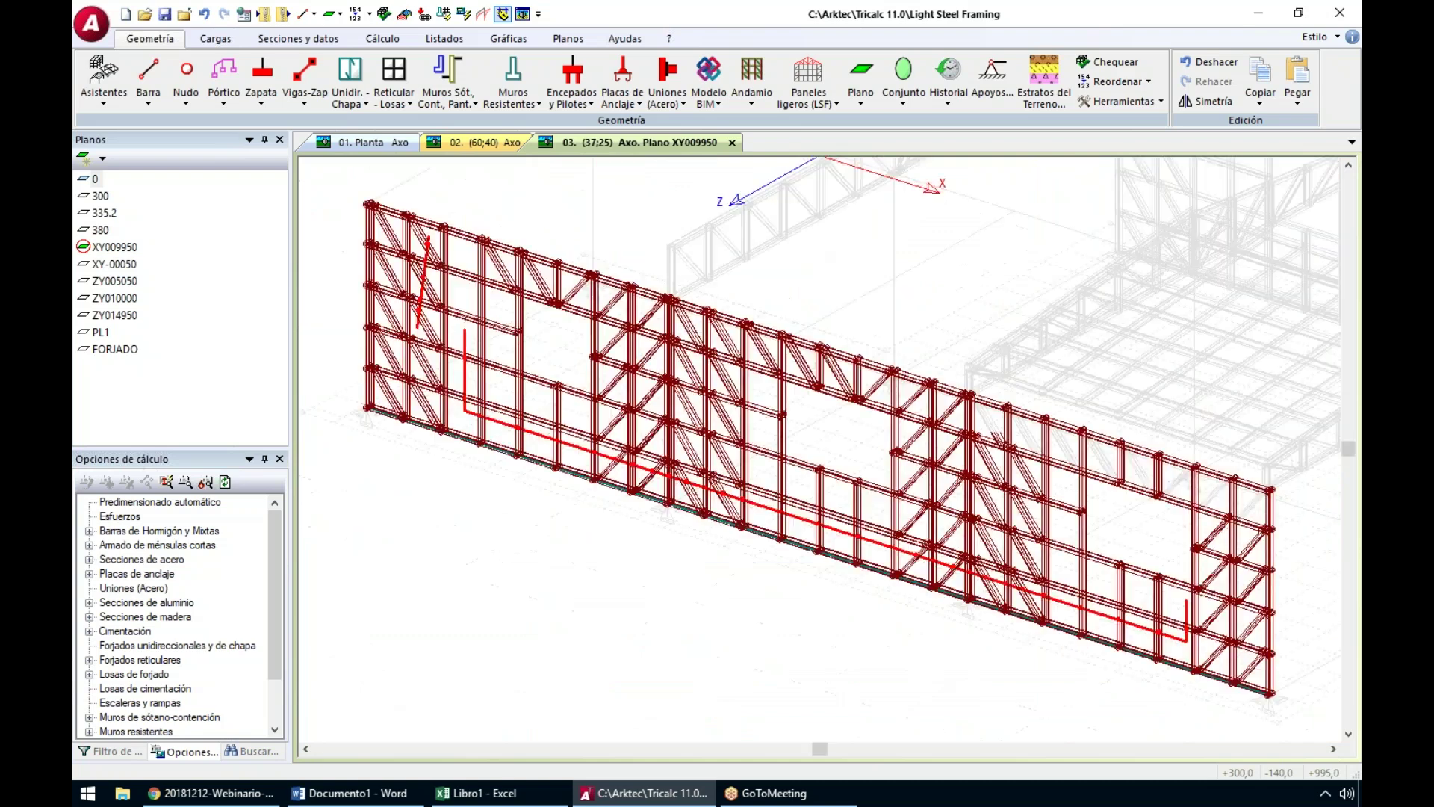
# Define same-plane union fixing lines at the wall's two panel joints, 5 cm from the ends with equidistant screws every 40 cm, and inspect them
pyautogui.click(810, 98)
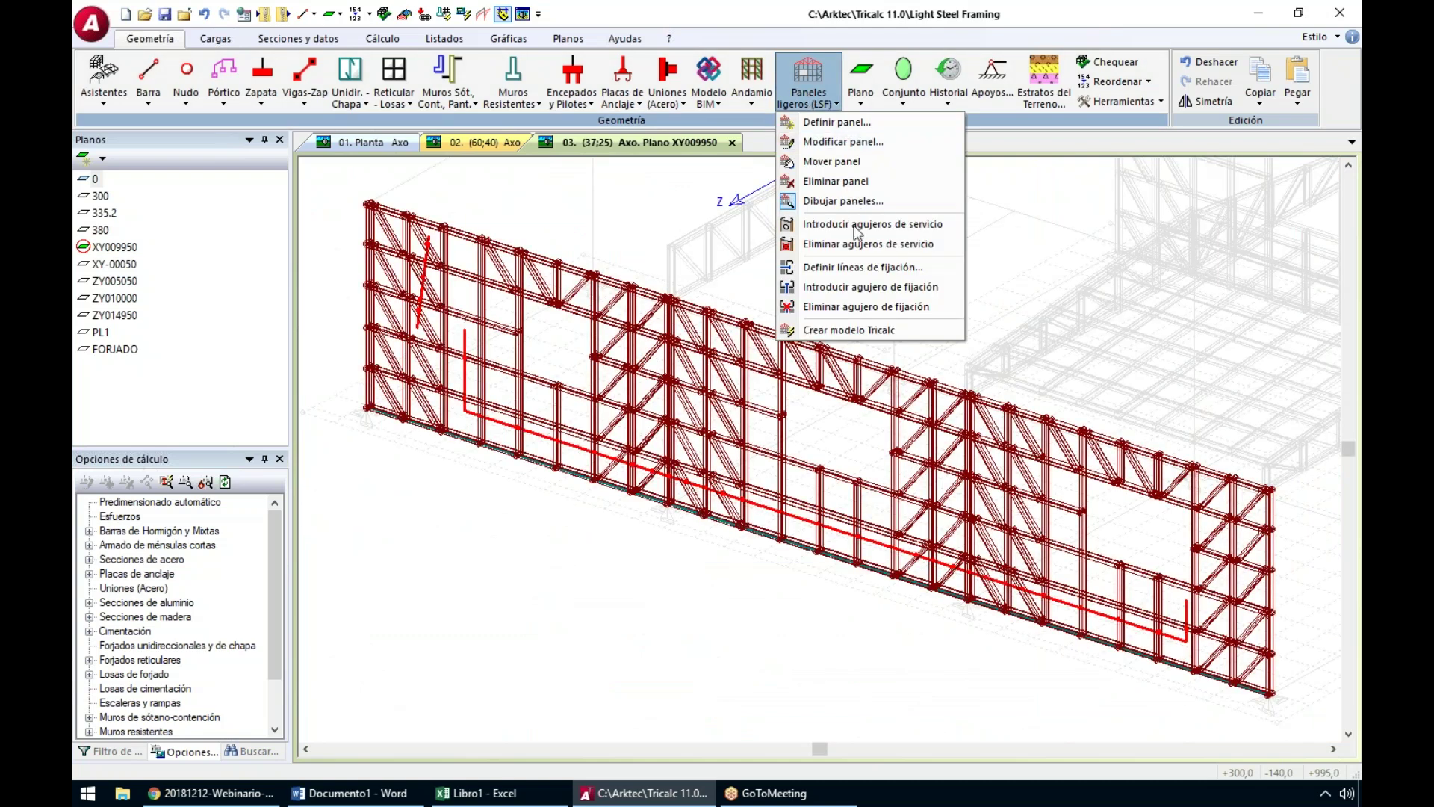
pyautogui.click(845, 269)
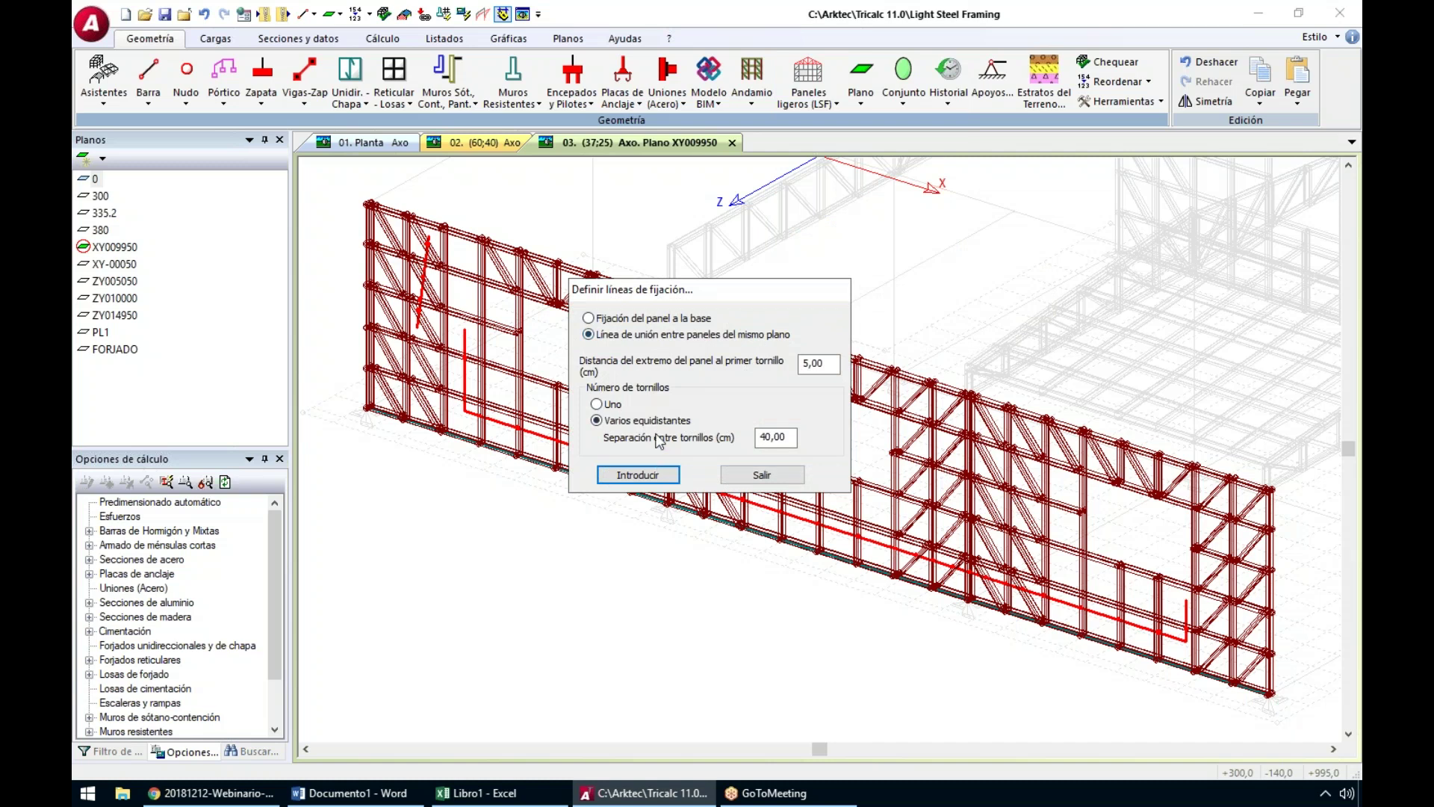
pyautogui.click(788, 439)
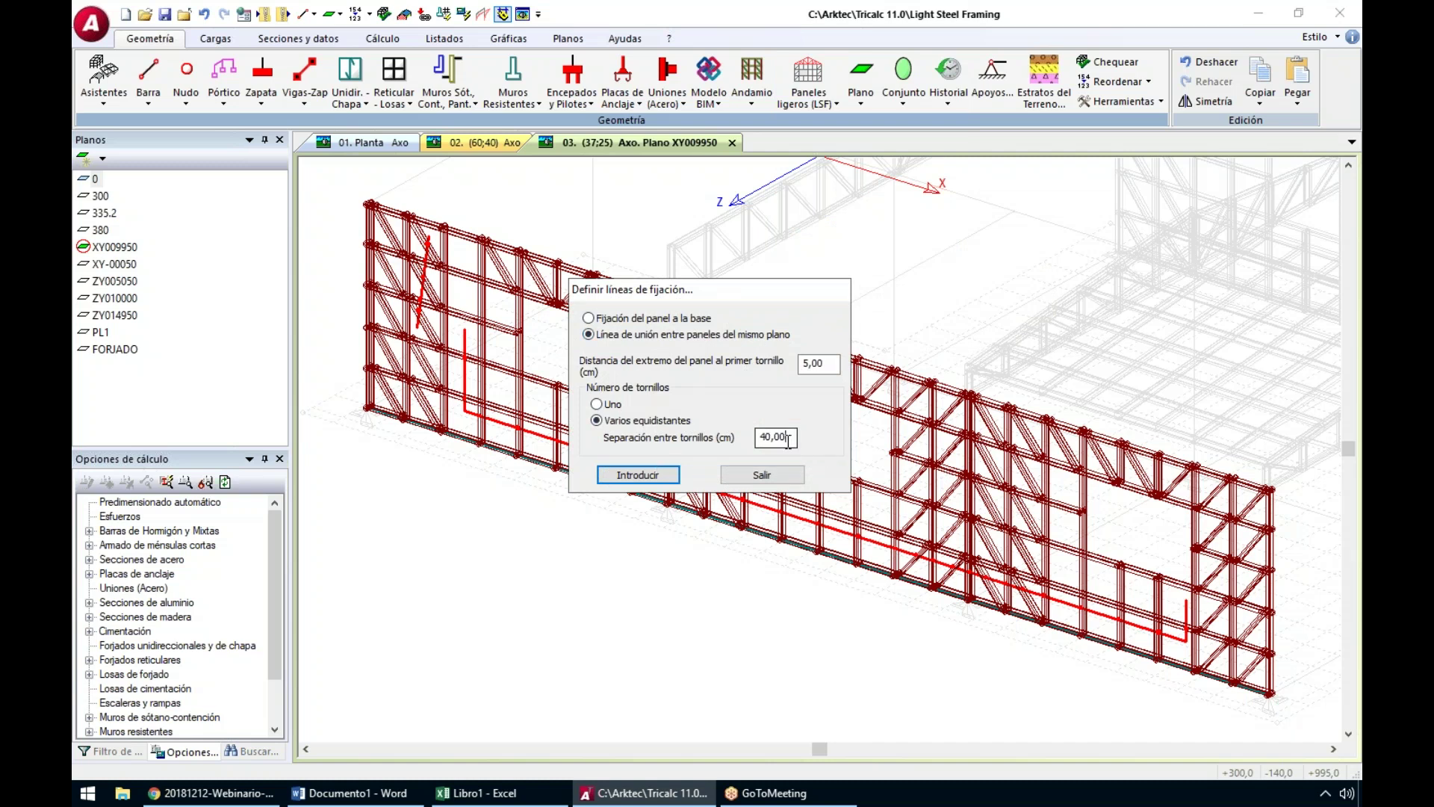
pyautogui.click(637, 475)
pyautogui.click(971, 457)
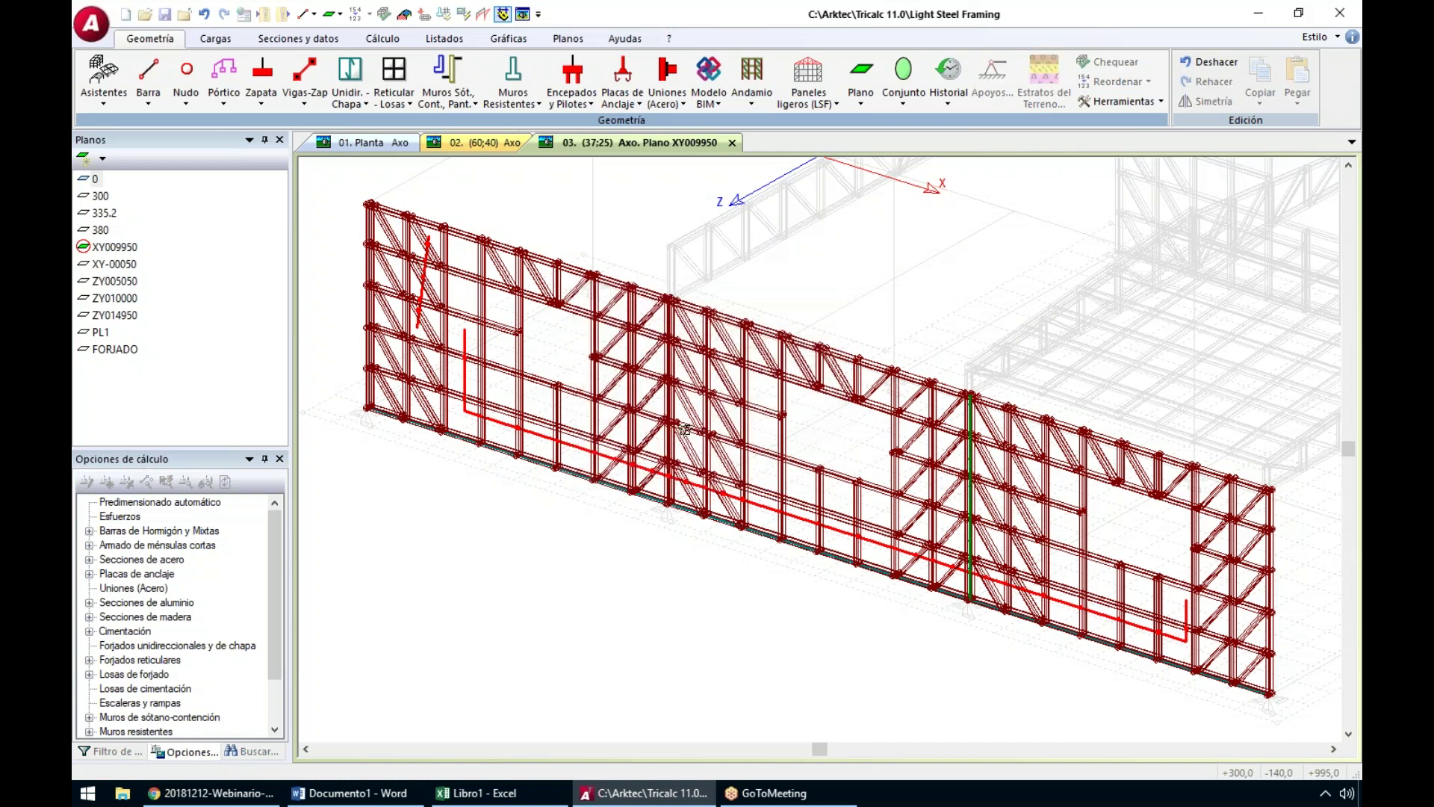
pyautogui.click(670, 365)
pyautogui.scroll(2, 991, 454)
pyautogui.scroll(2, 935, 457)
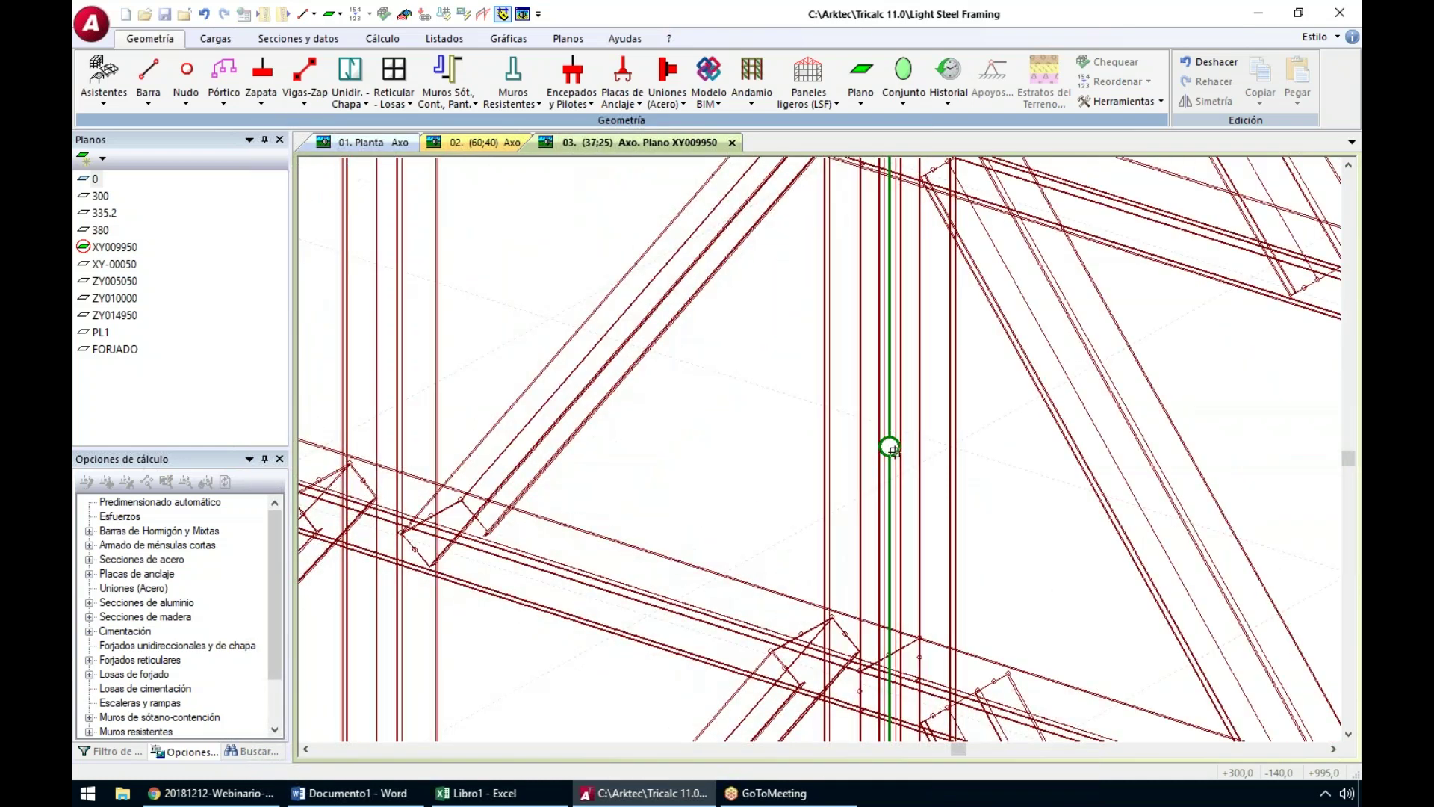
pyautogui.scroll(-2, 893, 450)
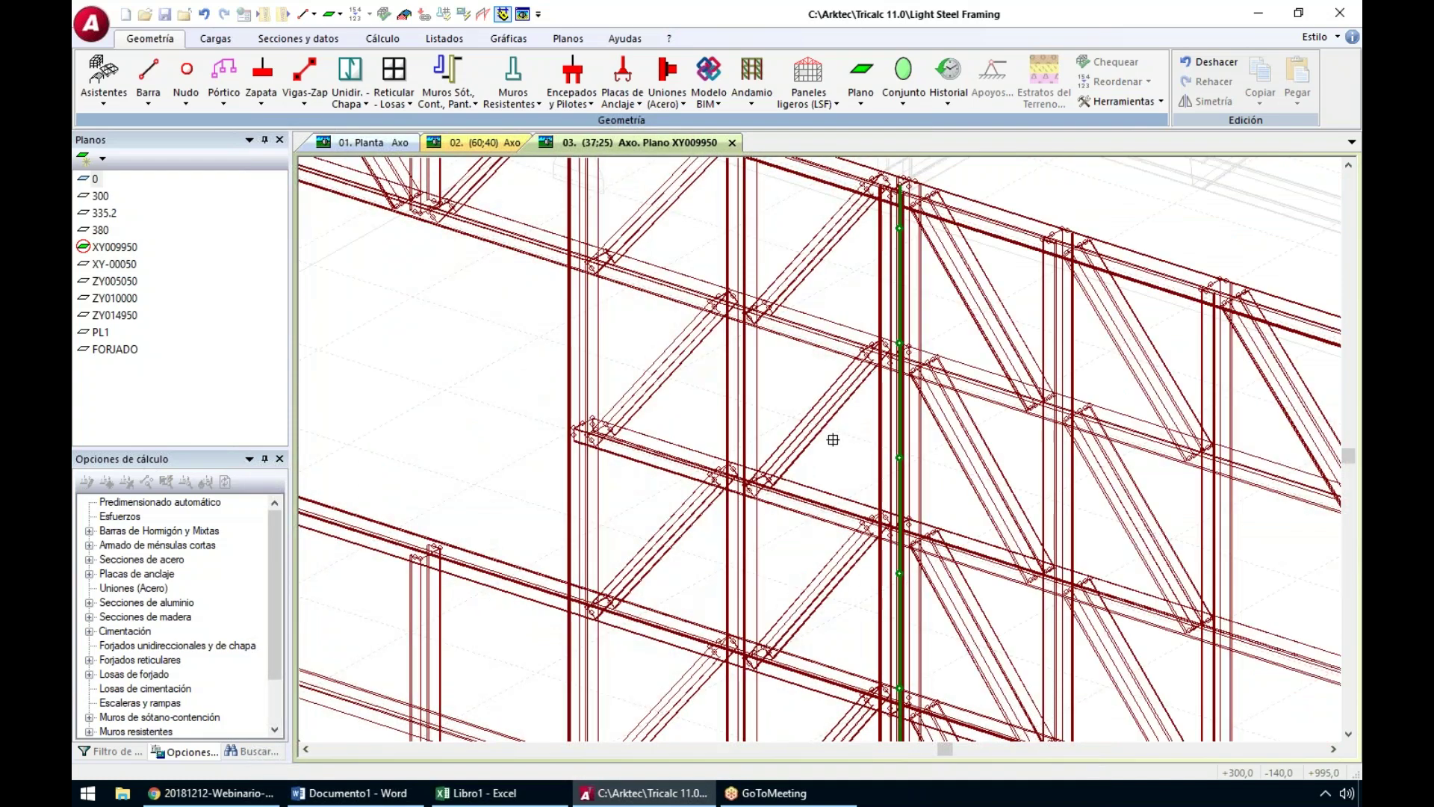
pyautogui.scroll(-2, 832, 439)
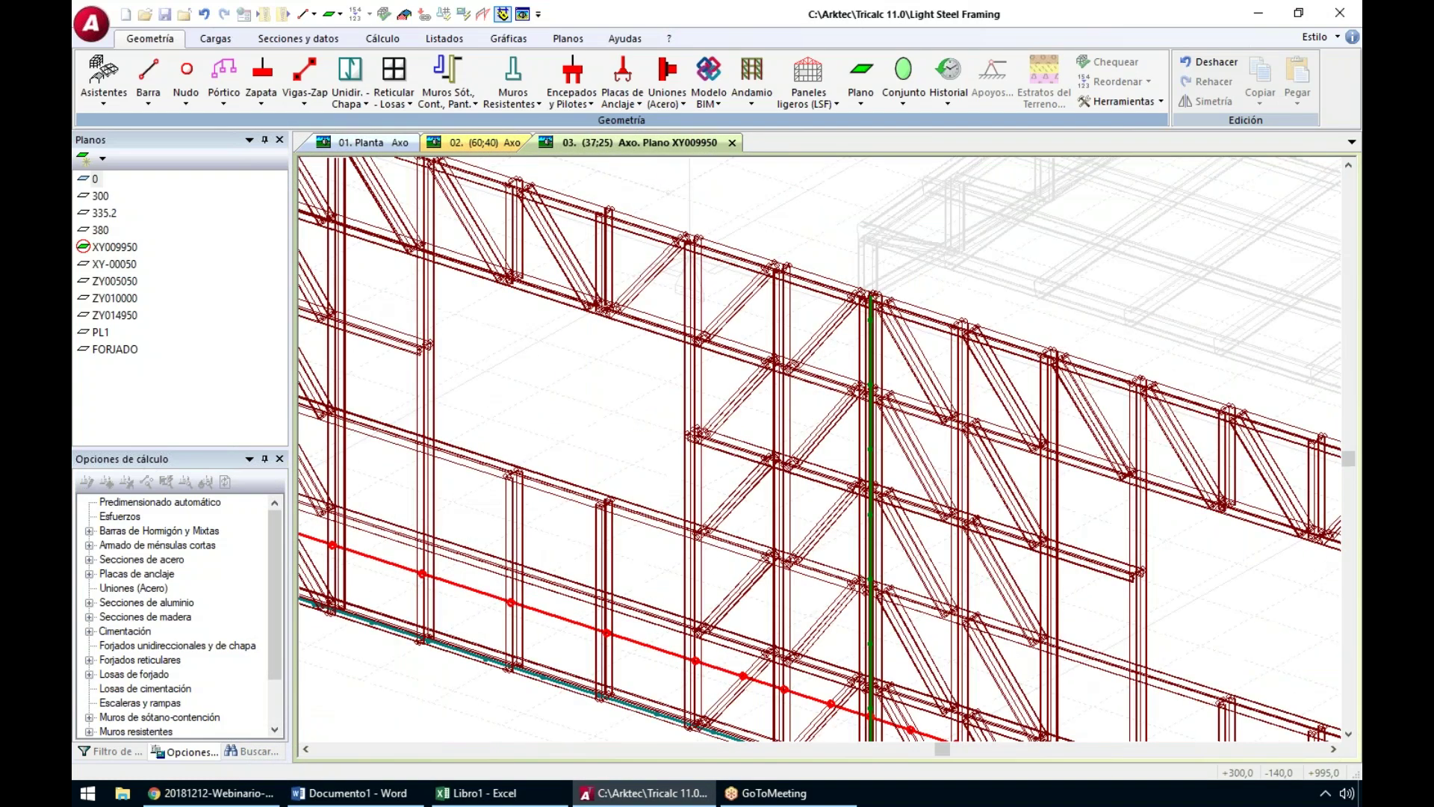
pyautogui.press('Escape')
pyautogui.click(781, 472)
pyautogui.scroll(-3, 763, 220)
# Create the Tricalc model from the light panels, deleting the current structure
pyautogui.click(811, 89)
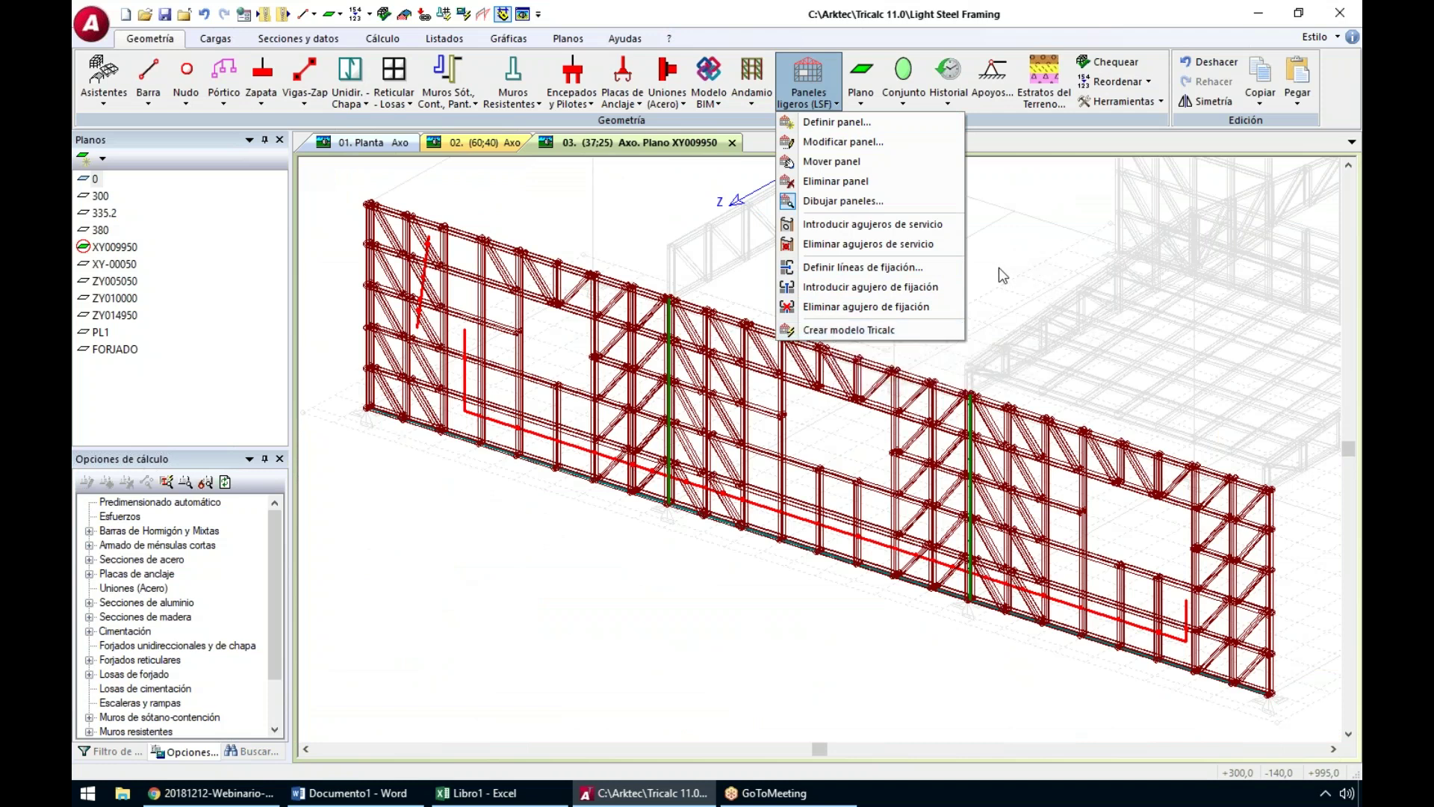
pyautogui.click(887, 332)
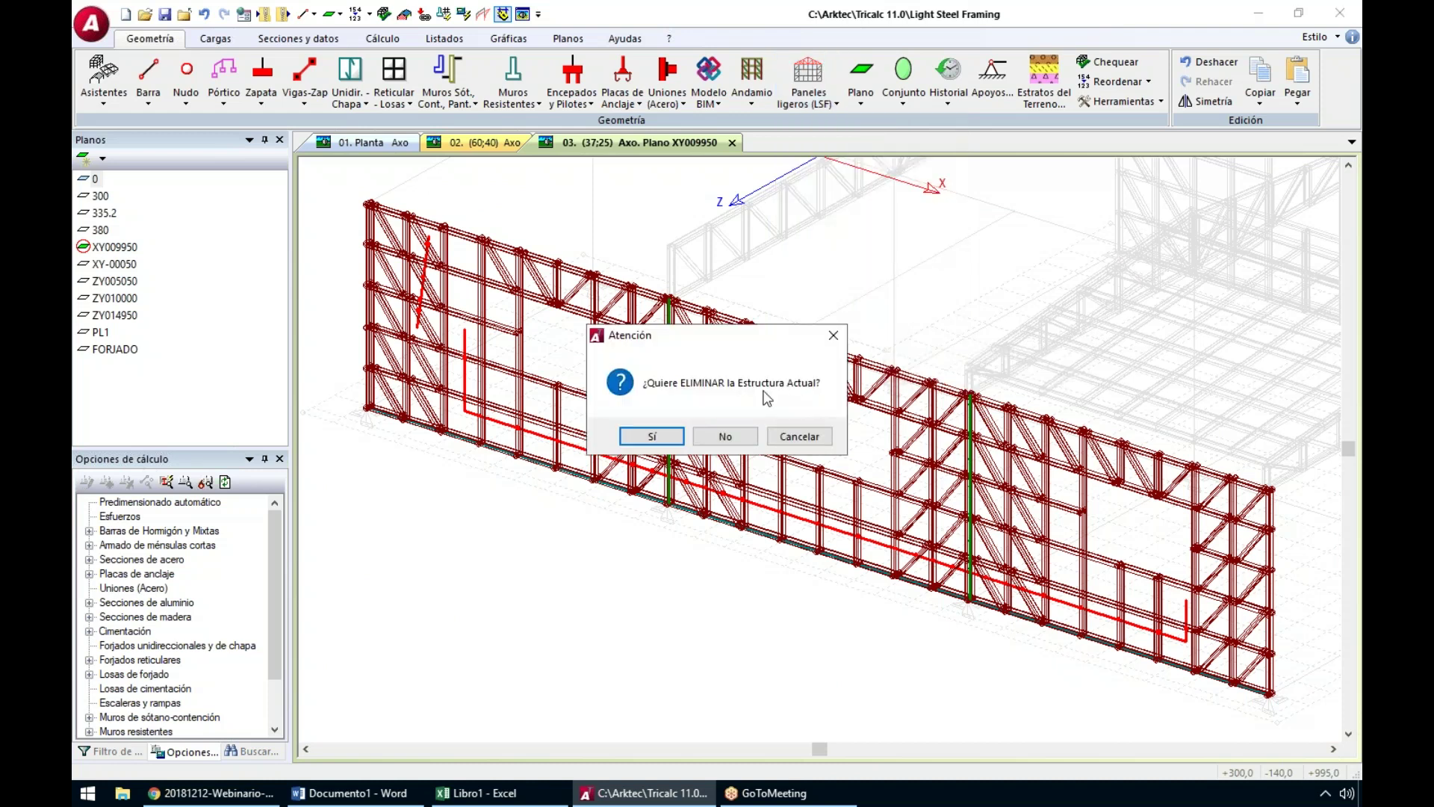
pyautogui.click(651, 436)
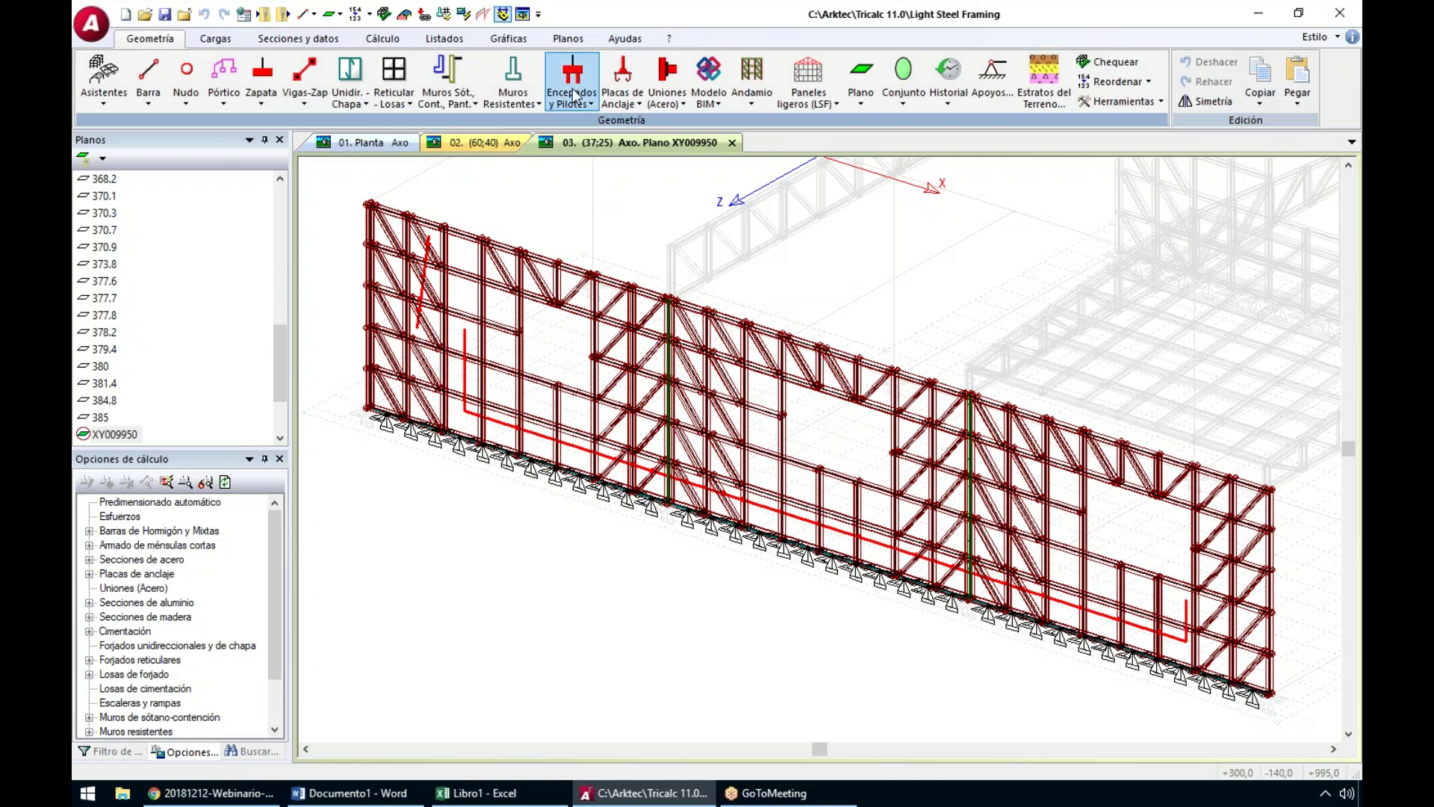
# Turn off the drawing of the light panel (LSF) model
pyautogui.click(808, 86)
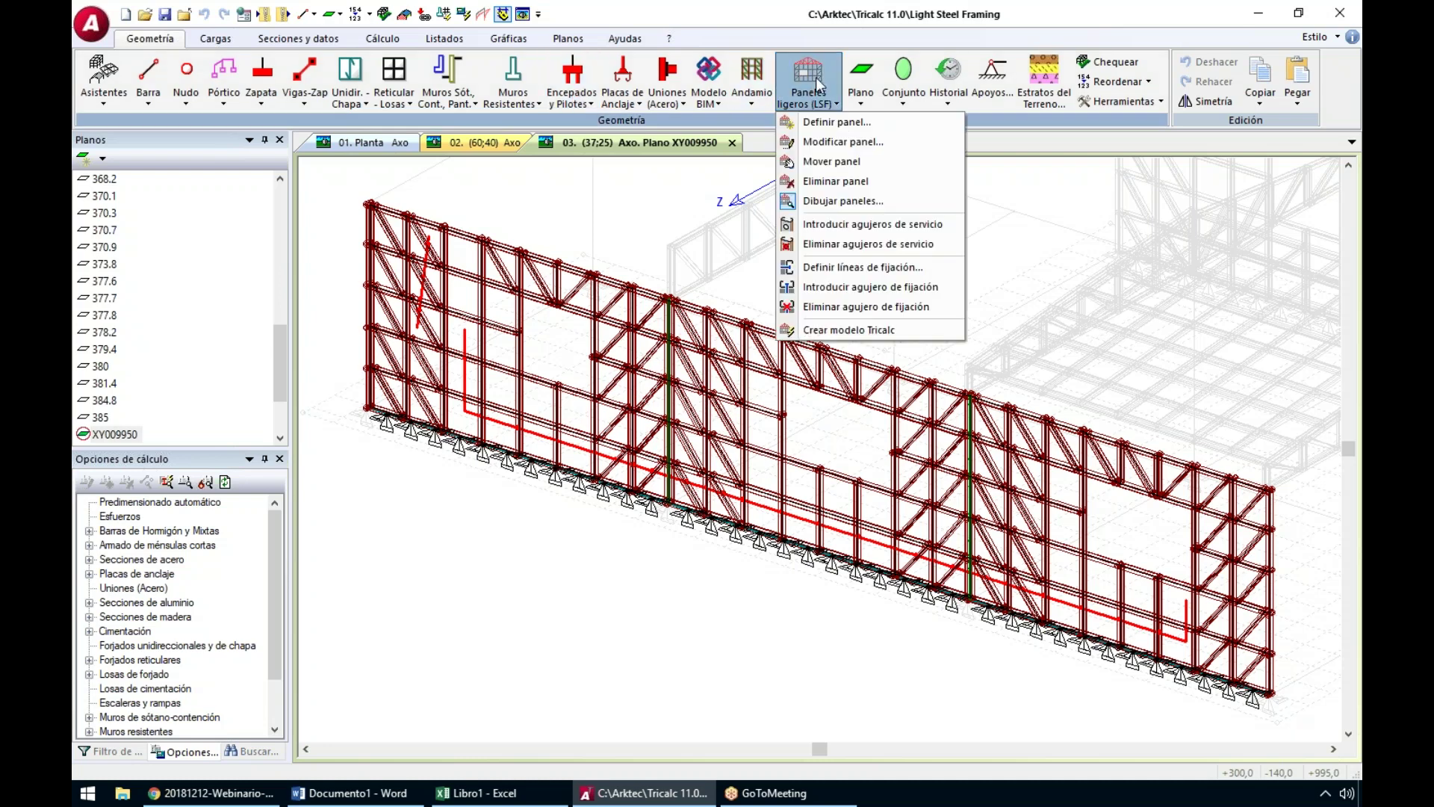
pyautogui.click(838, 202)
pyautogui.click(618, 266)
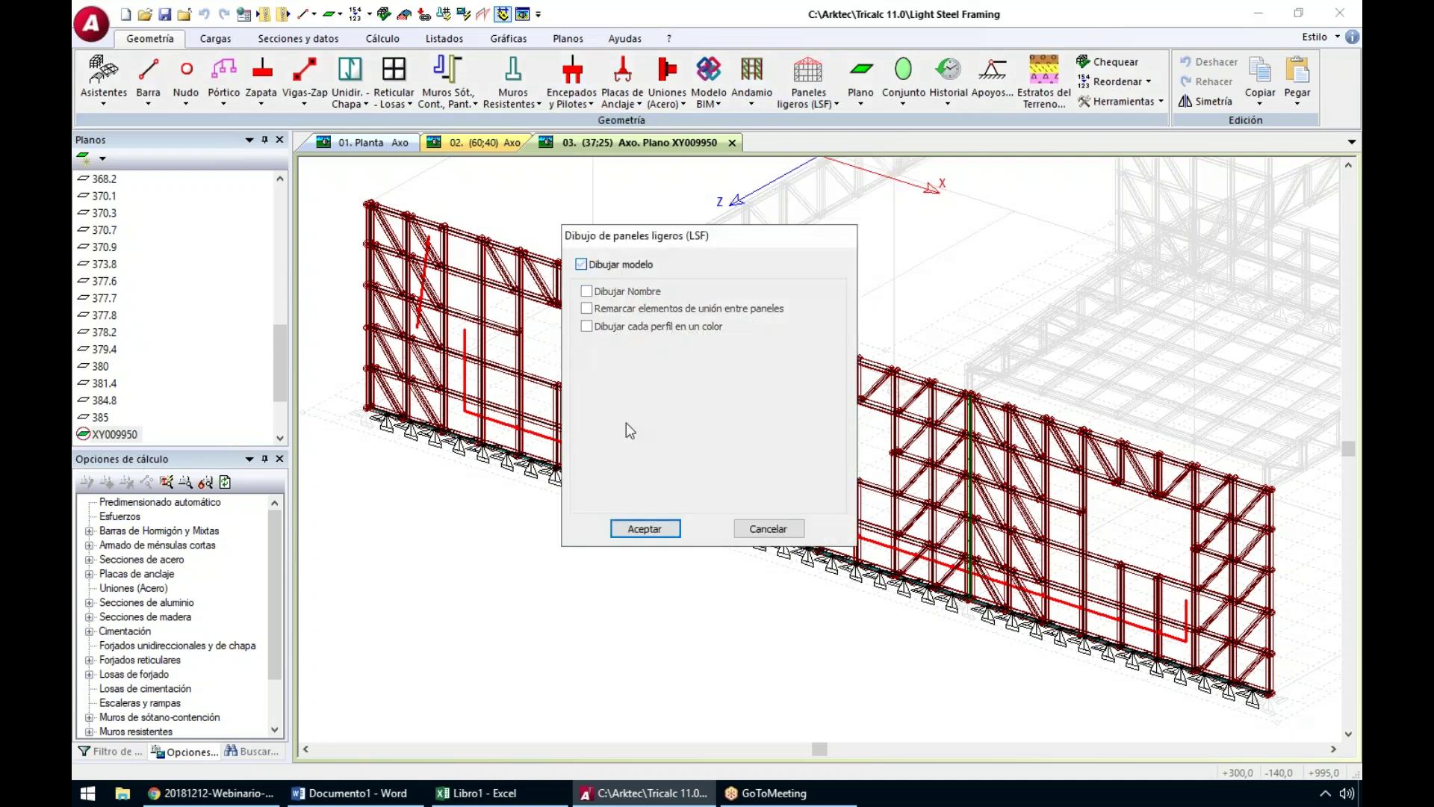
pyautogui.click(645, 528)
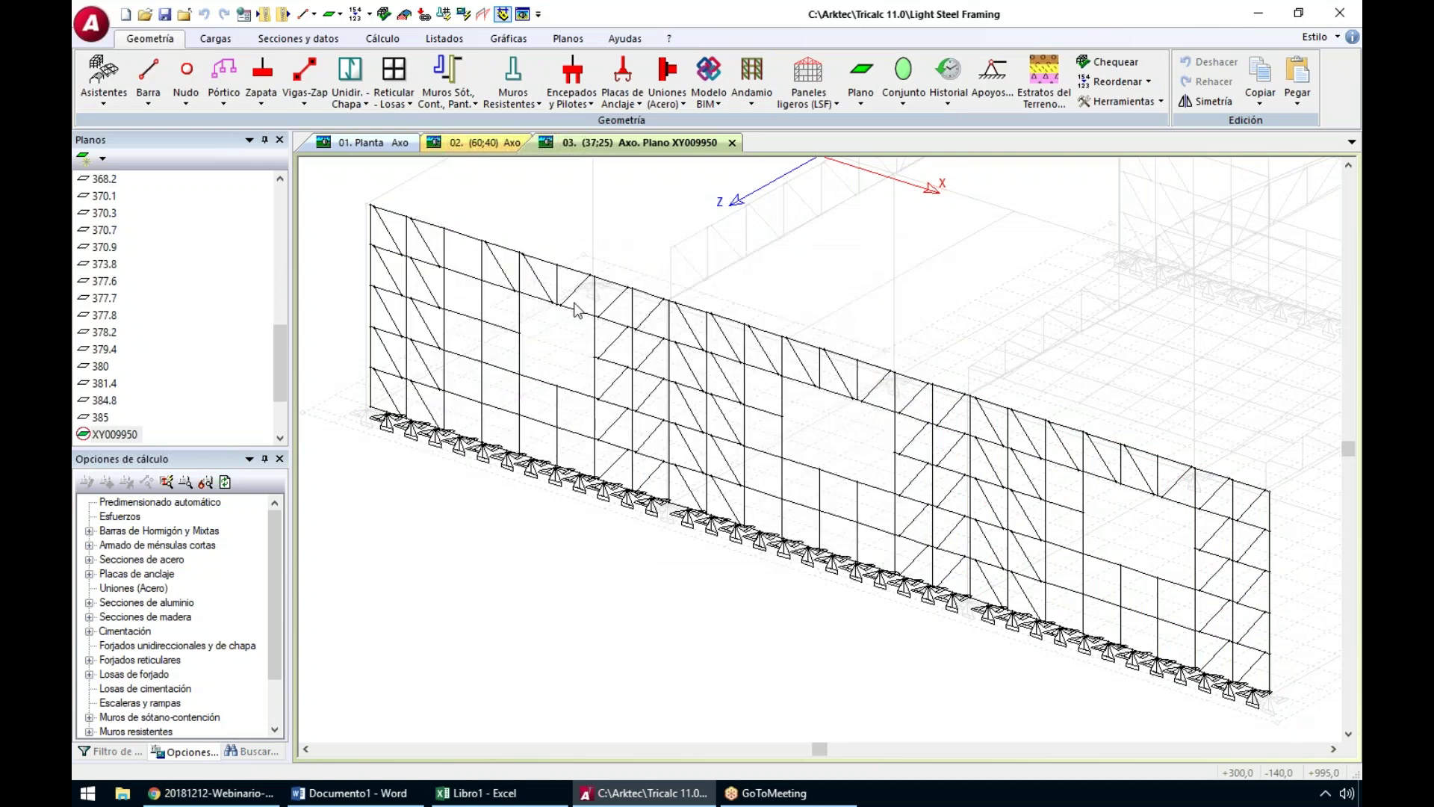
# Leave the wall's working plane and examine the bars, nodes and base supports of the whole structure in axonometric view
pyautogui.moveTo(784, 463)
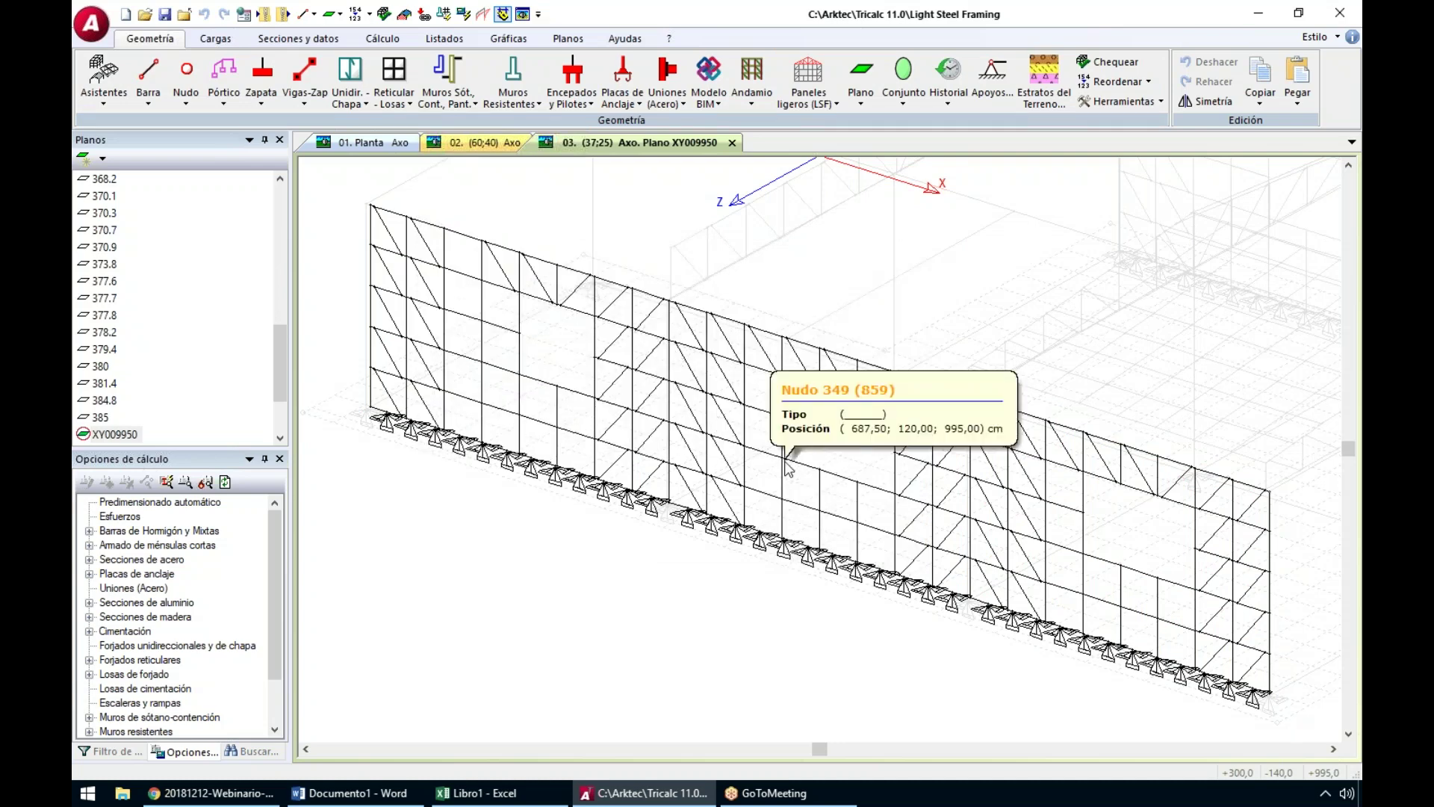
pyautogui.press('Escape')
pyautogui.middleClick(1017, 443)
pyautogui.middleClick(1018, 442)
pyautogui.moveTo(1018, 442); pyautogui.dragTo(997, 435, button='middle')
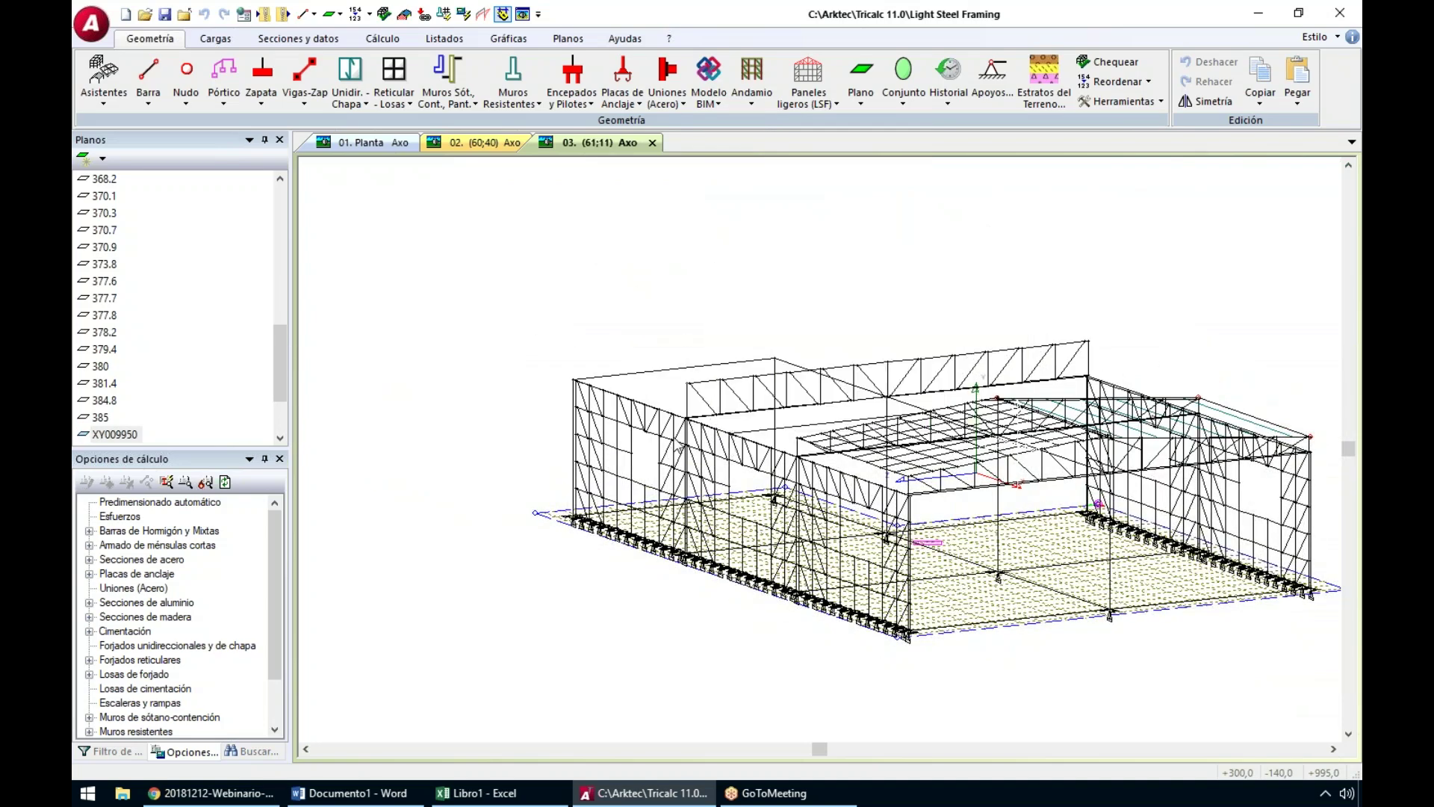
pyautogui.scroll(3, 863, 411)
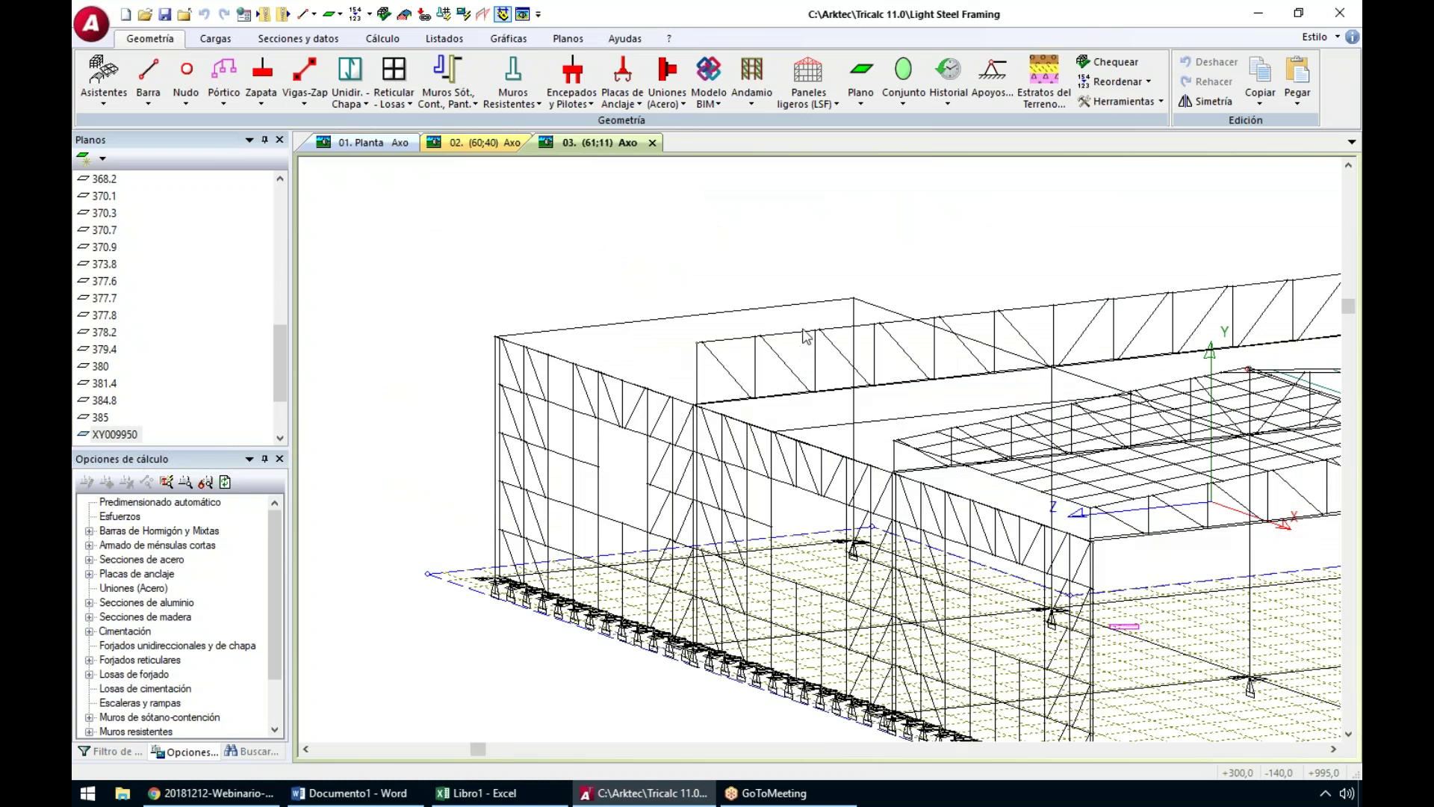
pyautogui.scroll(1, 803, 328)
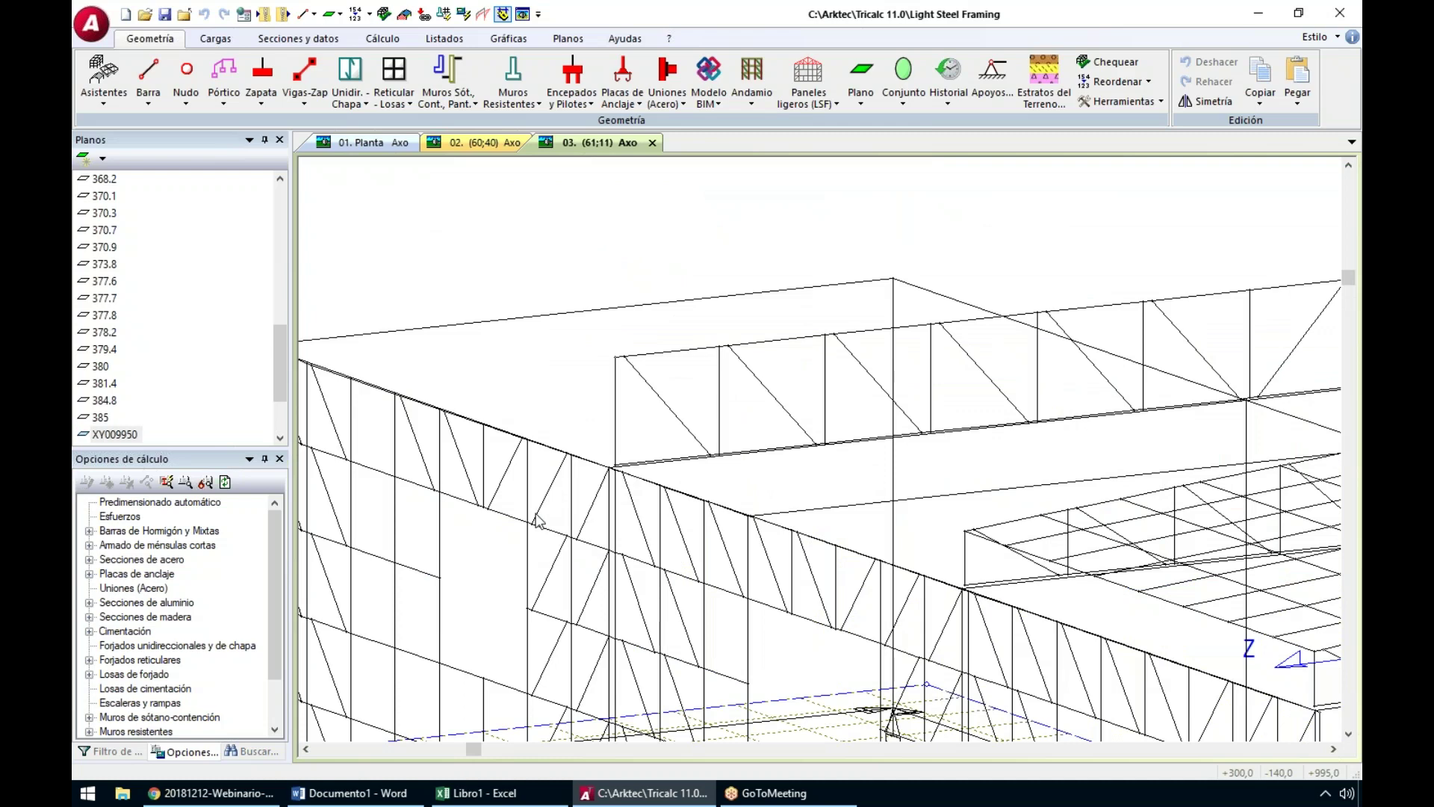
pyautogui.scroll(3, 800, 326)
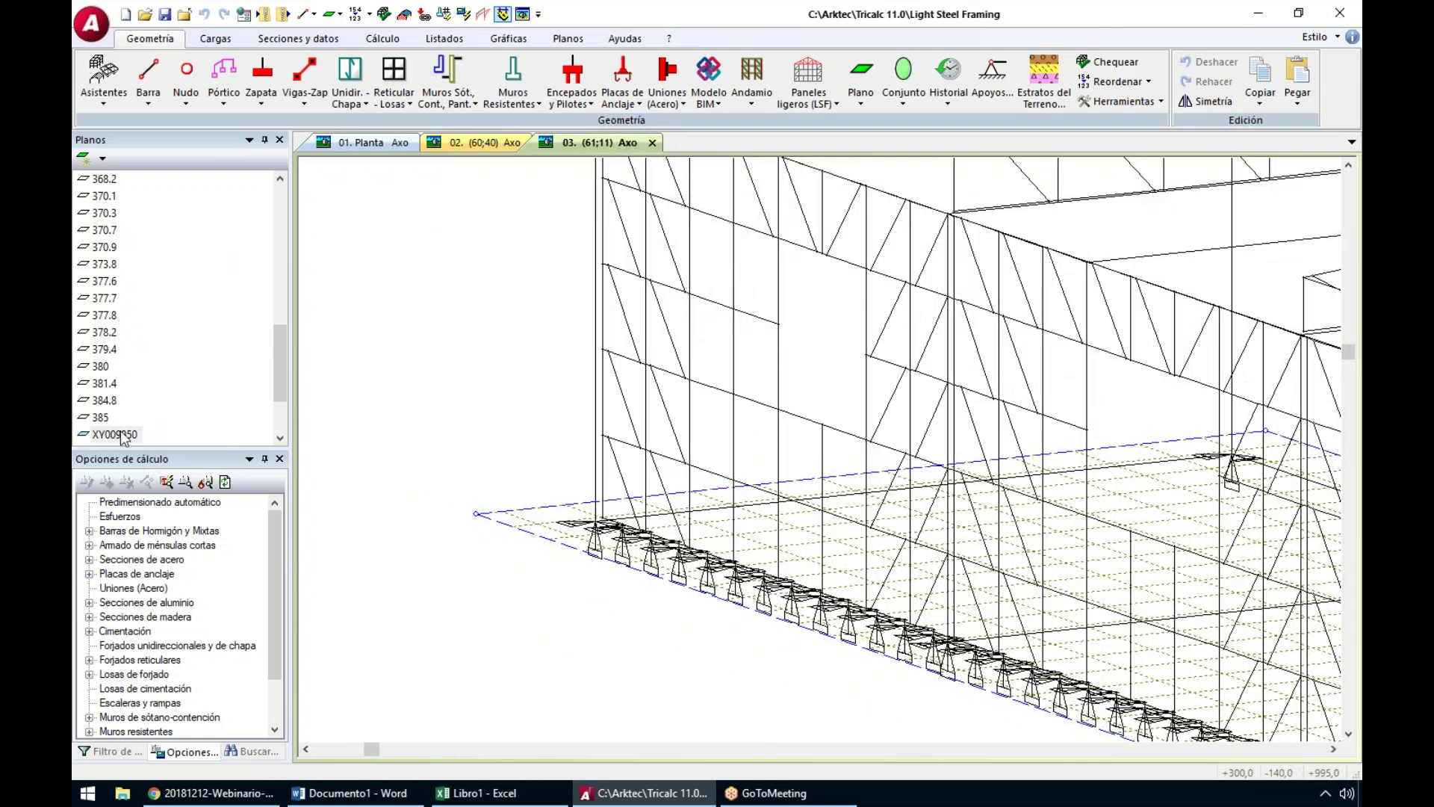
# Activate the plane XY009950 with the bar sections drawn, and examine the profile shapes and orientations around the stud and diagonal nodes
pyautogui.doubleClick(115, 434)
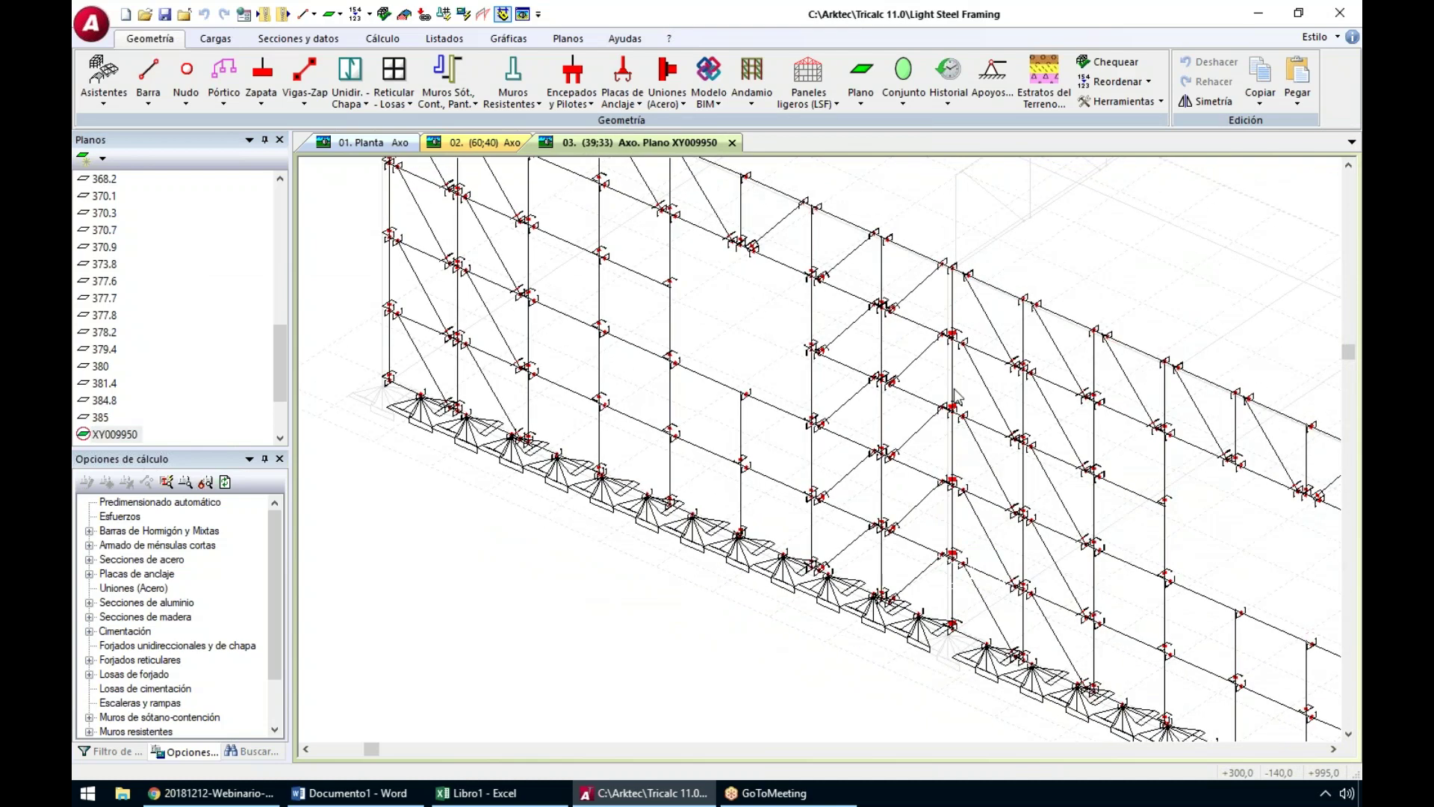
pyautogui.scroll(5, 965, 410)
pyautogui.moveTo(965, 418); pyautogui.dragTo(932, 424, button='middle')
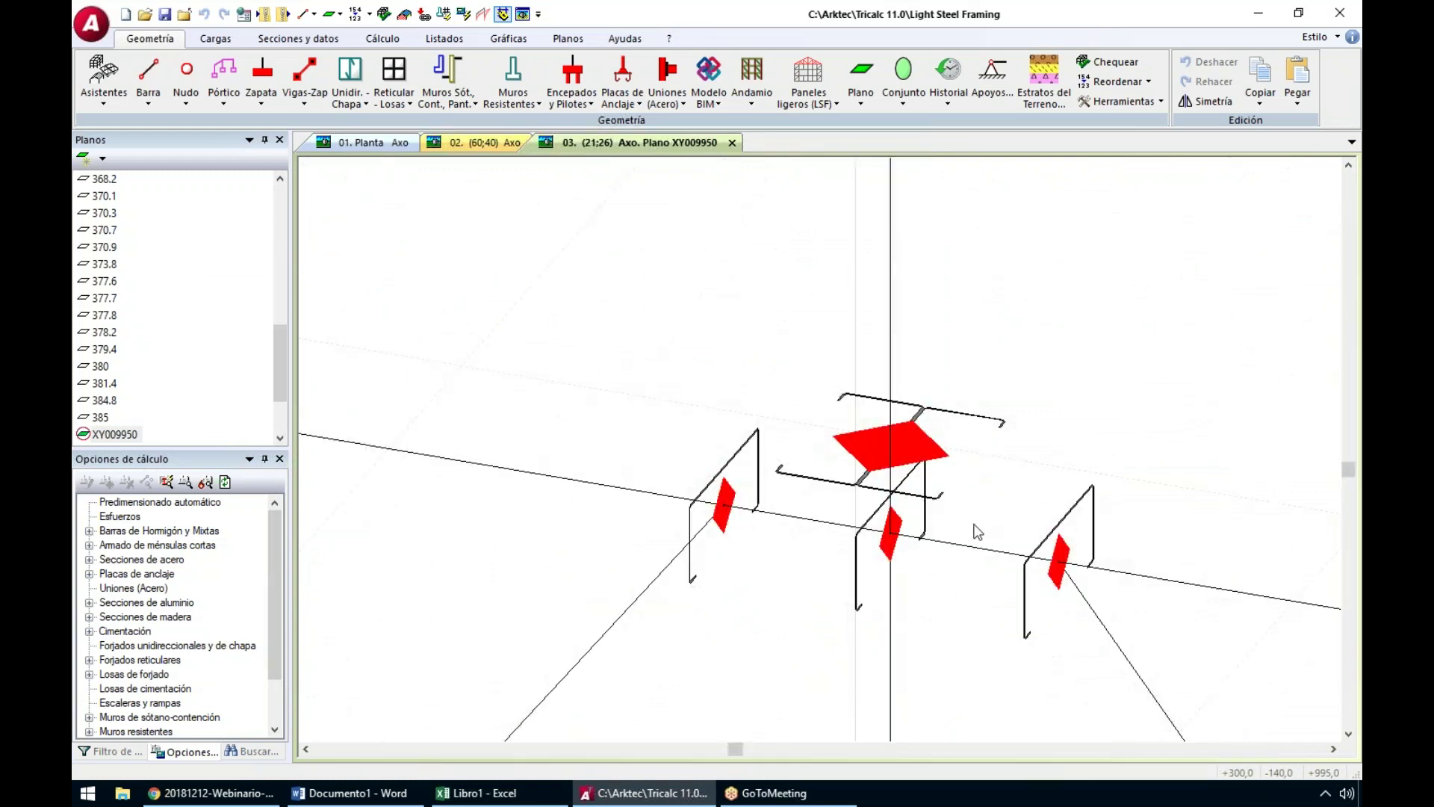
pyautogui.scroll(-2, 1080, 536)
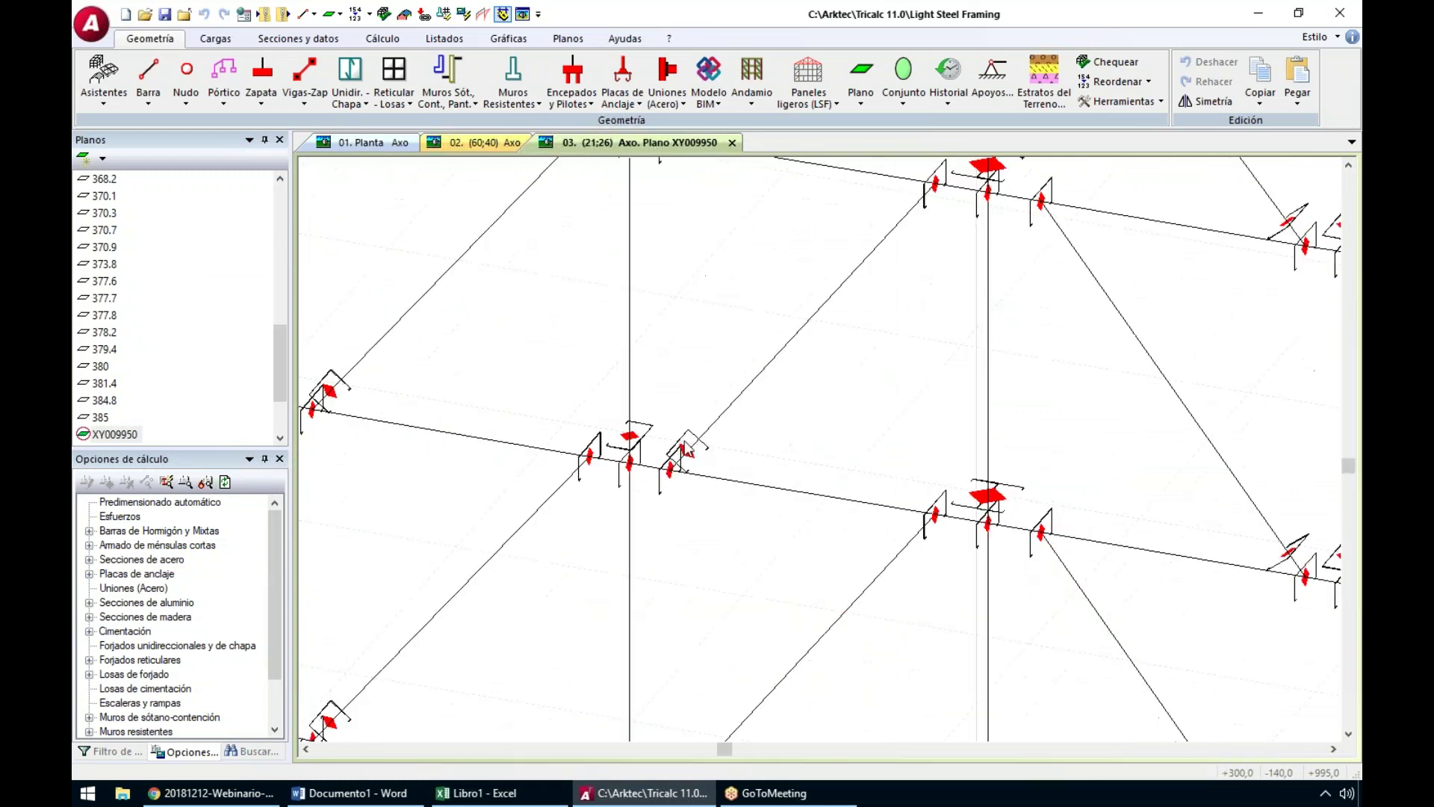
# Inspect the bar joints of the light steel framing wall up close, ending with the whole wall in view
pyautogui.scroll(3, 674, 461)
pyautogui.moveTo(769, 461); pyautogui.dragTo(756, 456, button='middle')
pyautogui.scroll(-3, 757, 461)
pyautogui.scroll(-3, 757, 461)
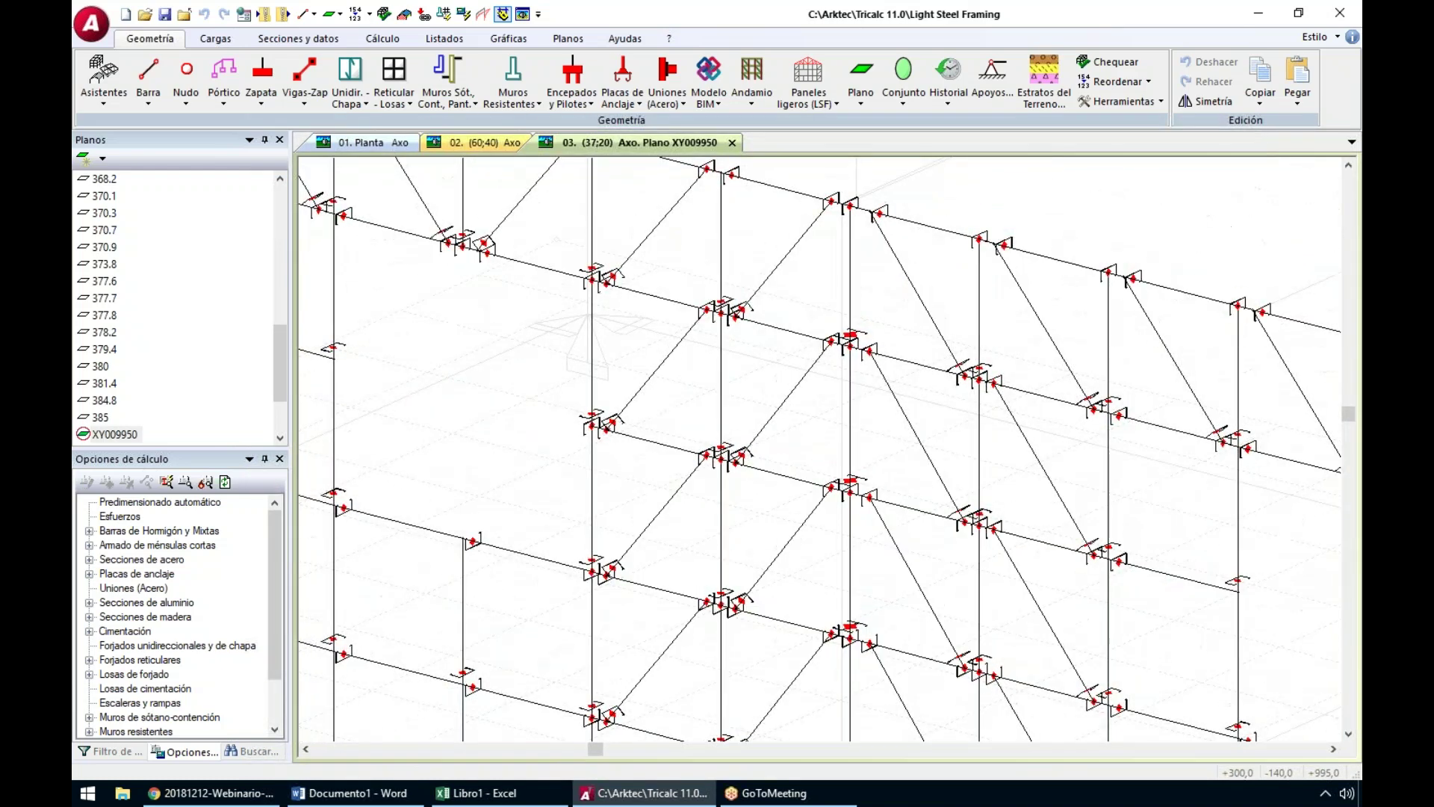
pyautogui.scroll(-3, 757, 462)
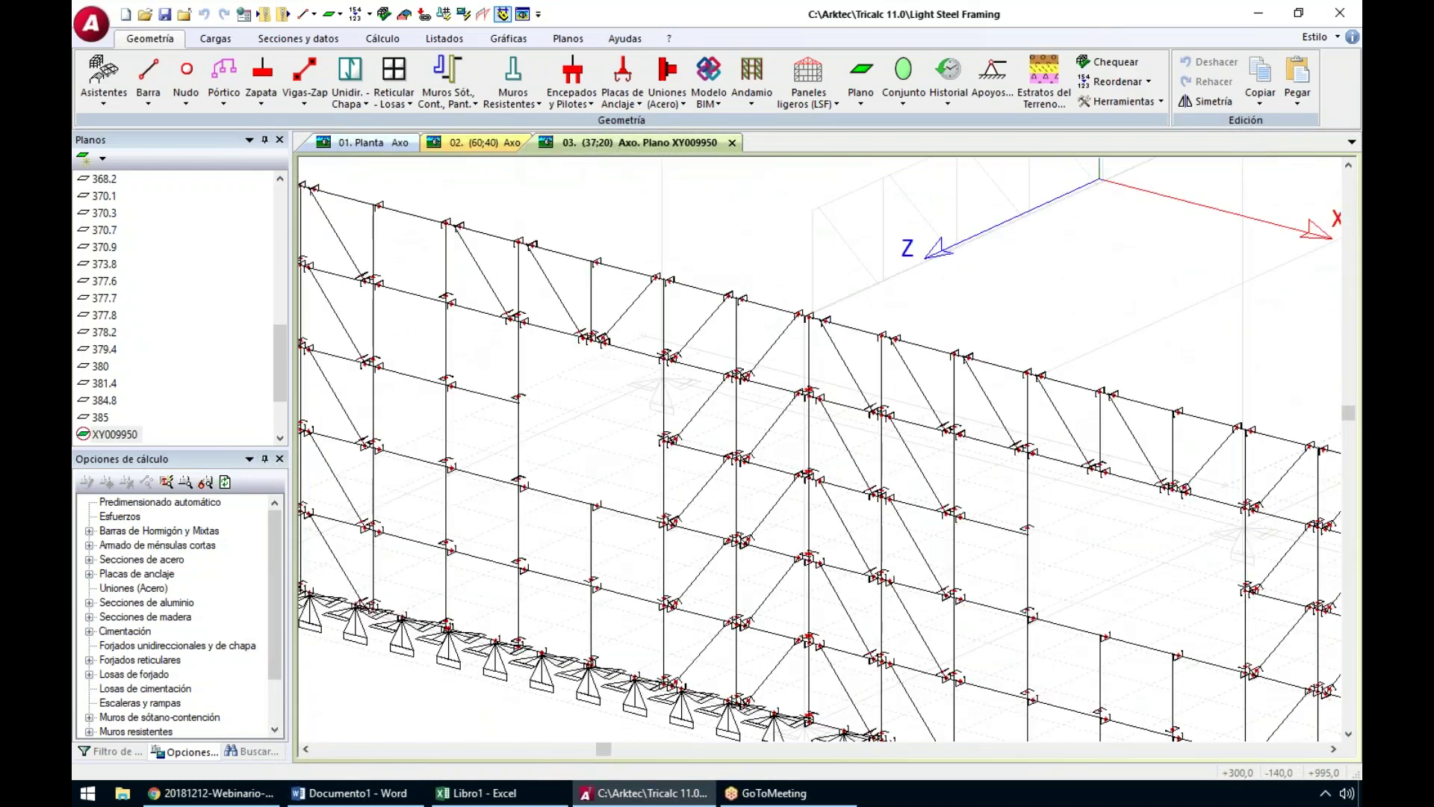
pyautogui.scroll(-3, 757, 462)
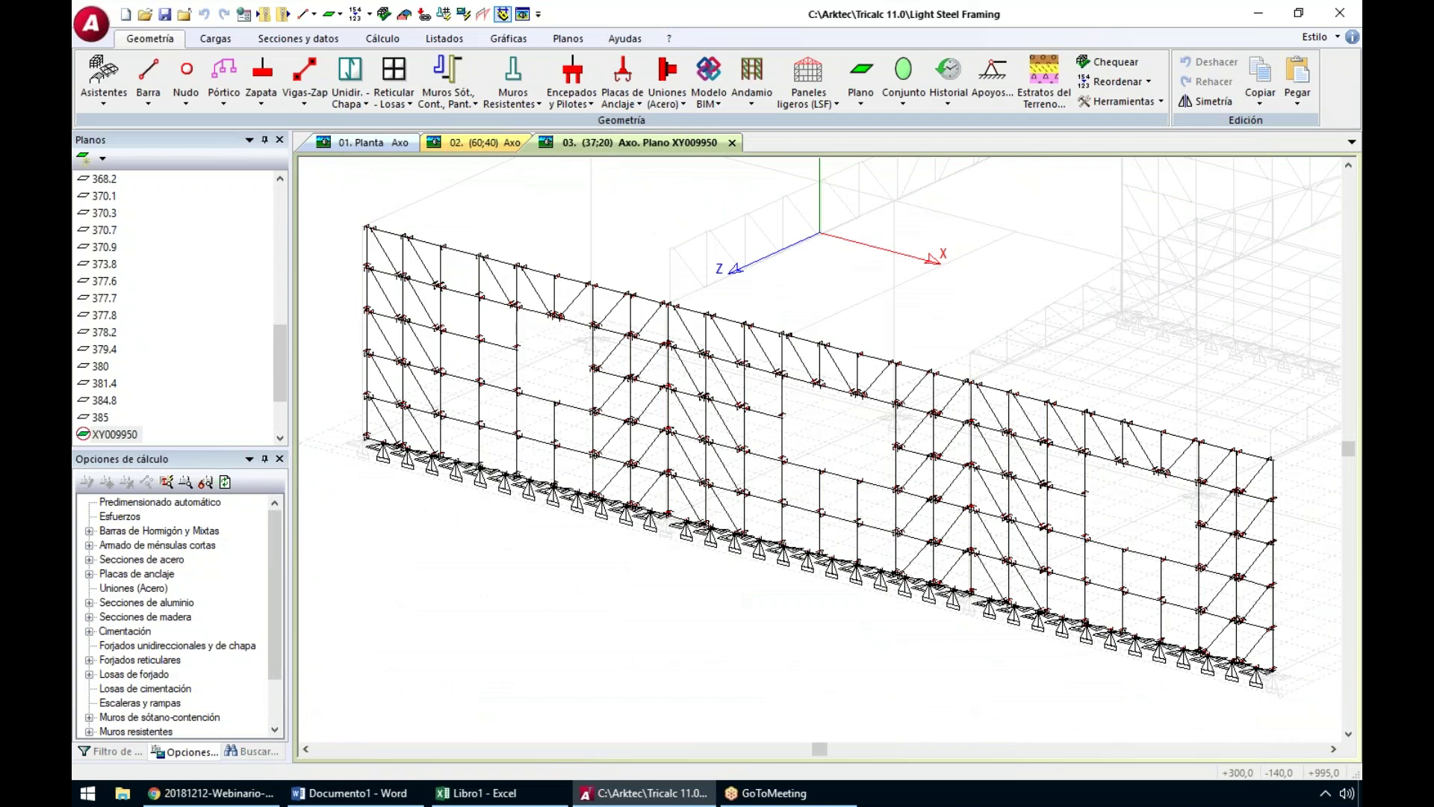
# Review the surface loads and load hypotheses assigned to the CUB slab in the FORJADO plane
pyautogui.click(212, 39)
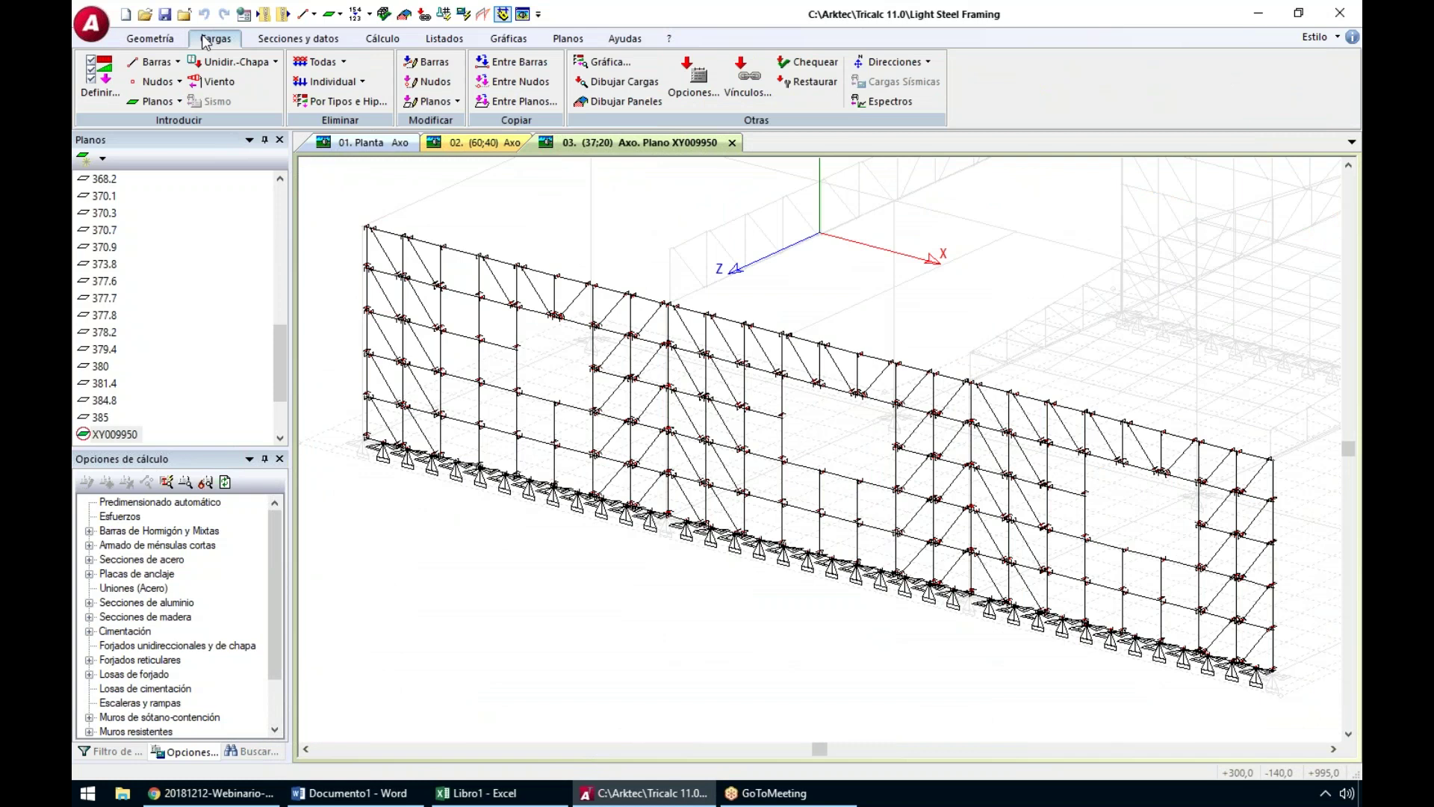
pyautogui.click(150, 39)
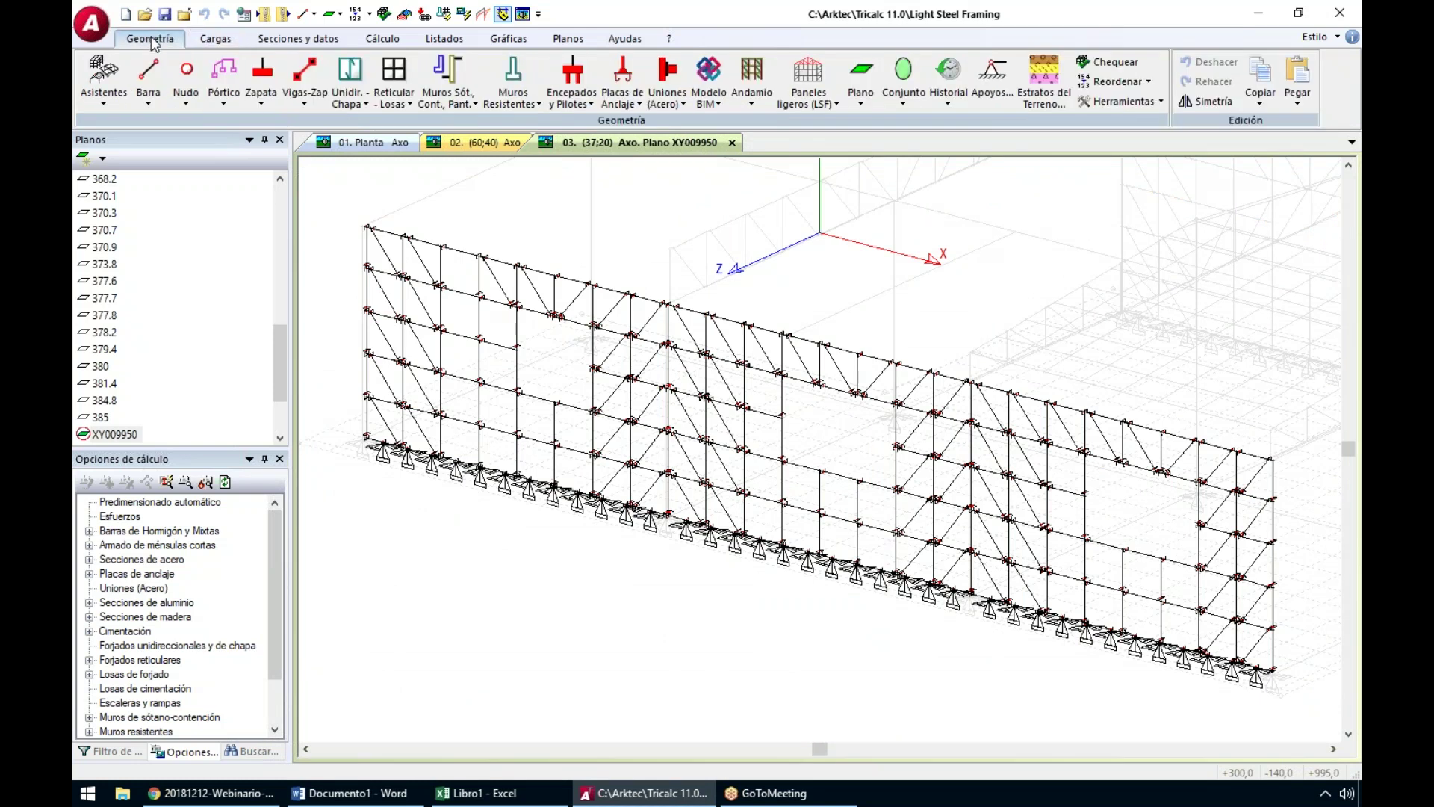
pyautogui.click(355, 106)
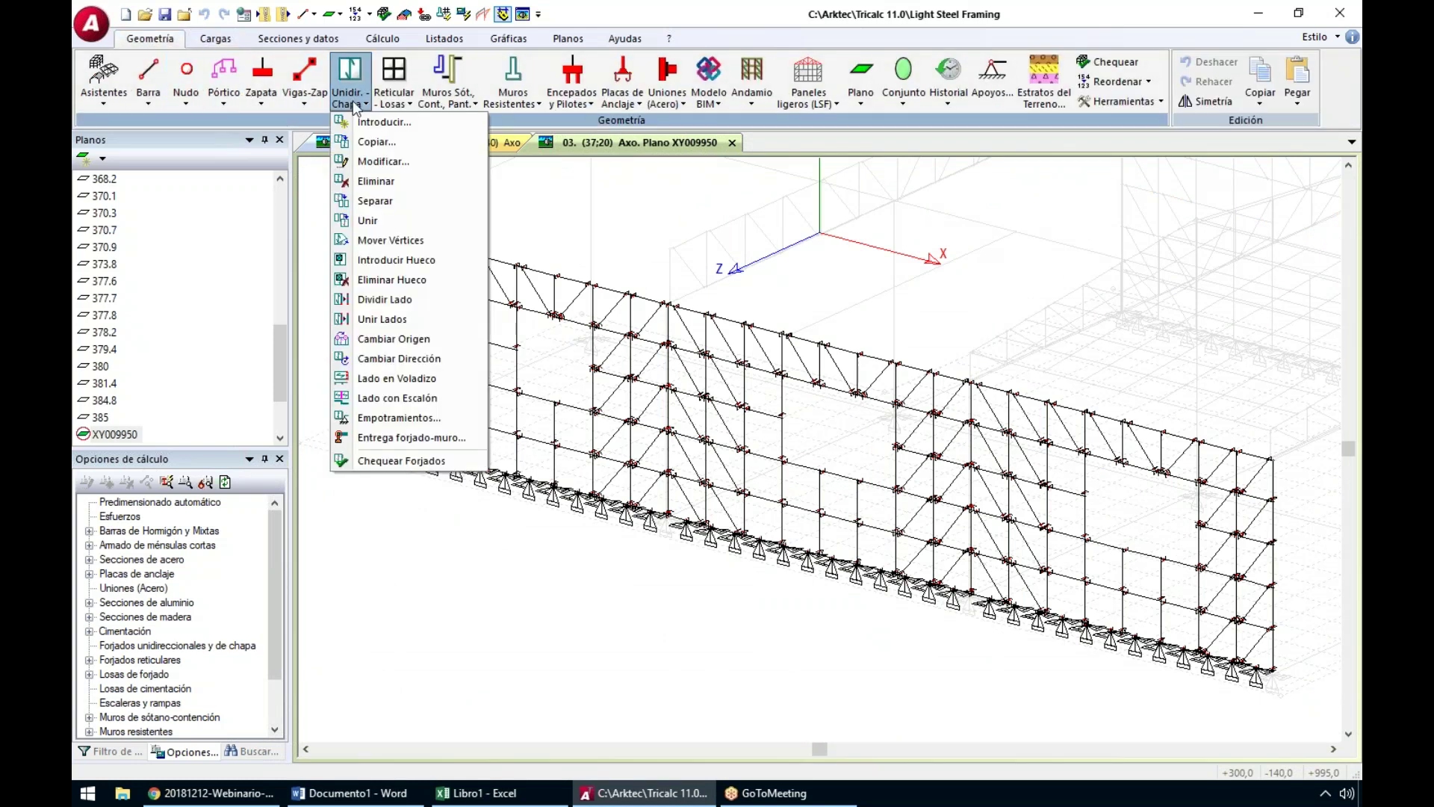
pyautogui.click(382, 162)
pyautogui.click(610, 347)
pyautogui.click(702, 345)
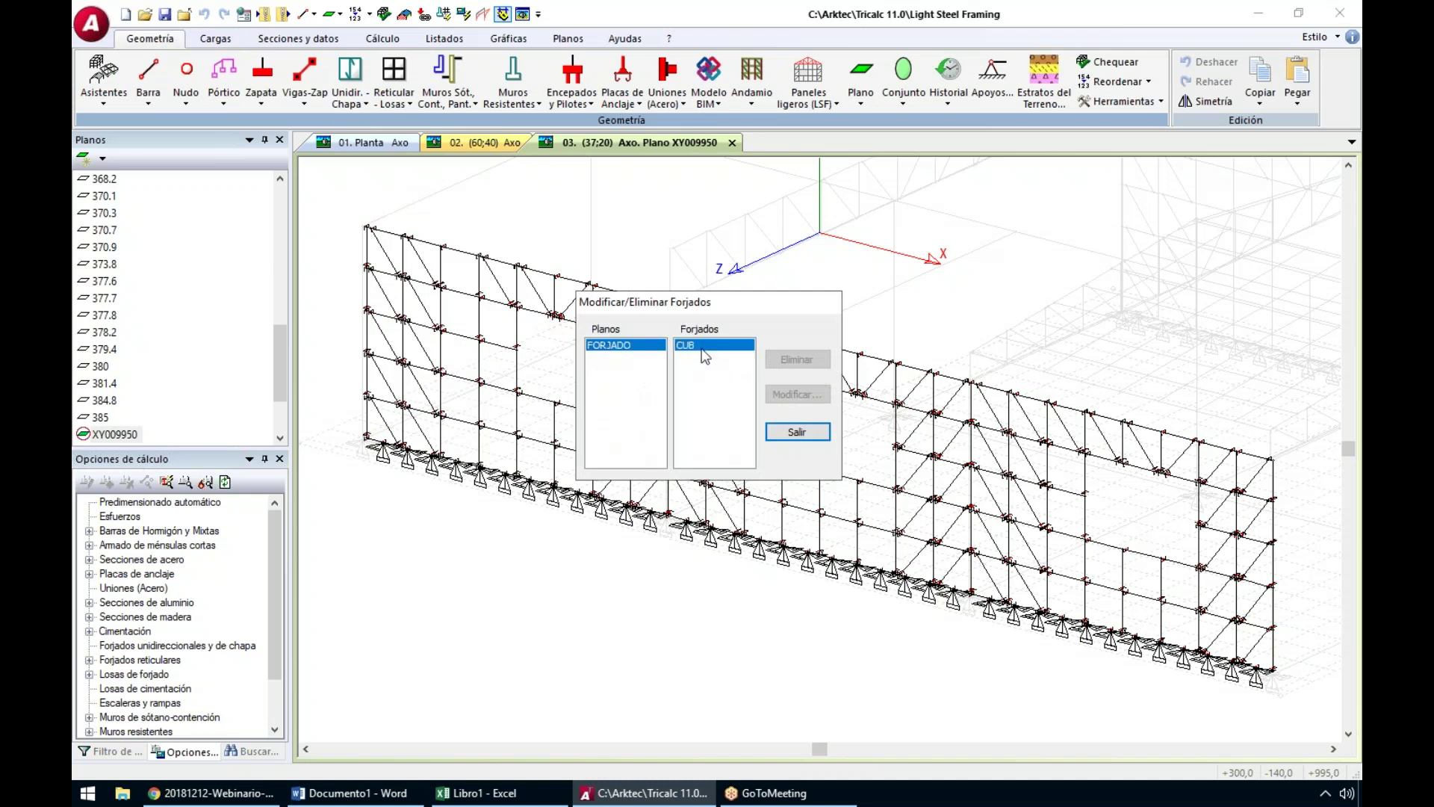
pyautogui.click(797, 395)
pyautogui.press('Tab')
pyautogui.press('Tab')
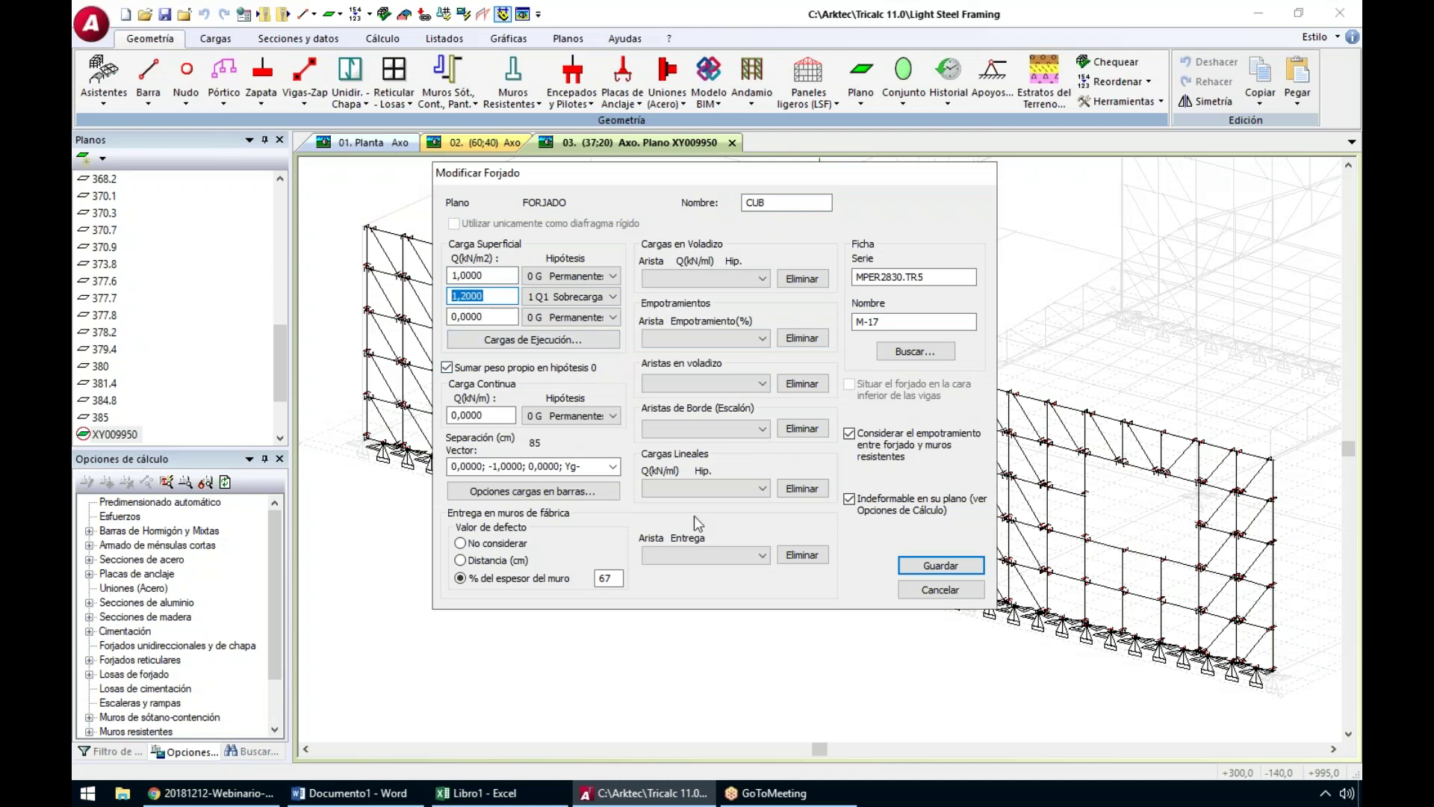
pyautogui.click(918, 591)
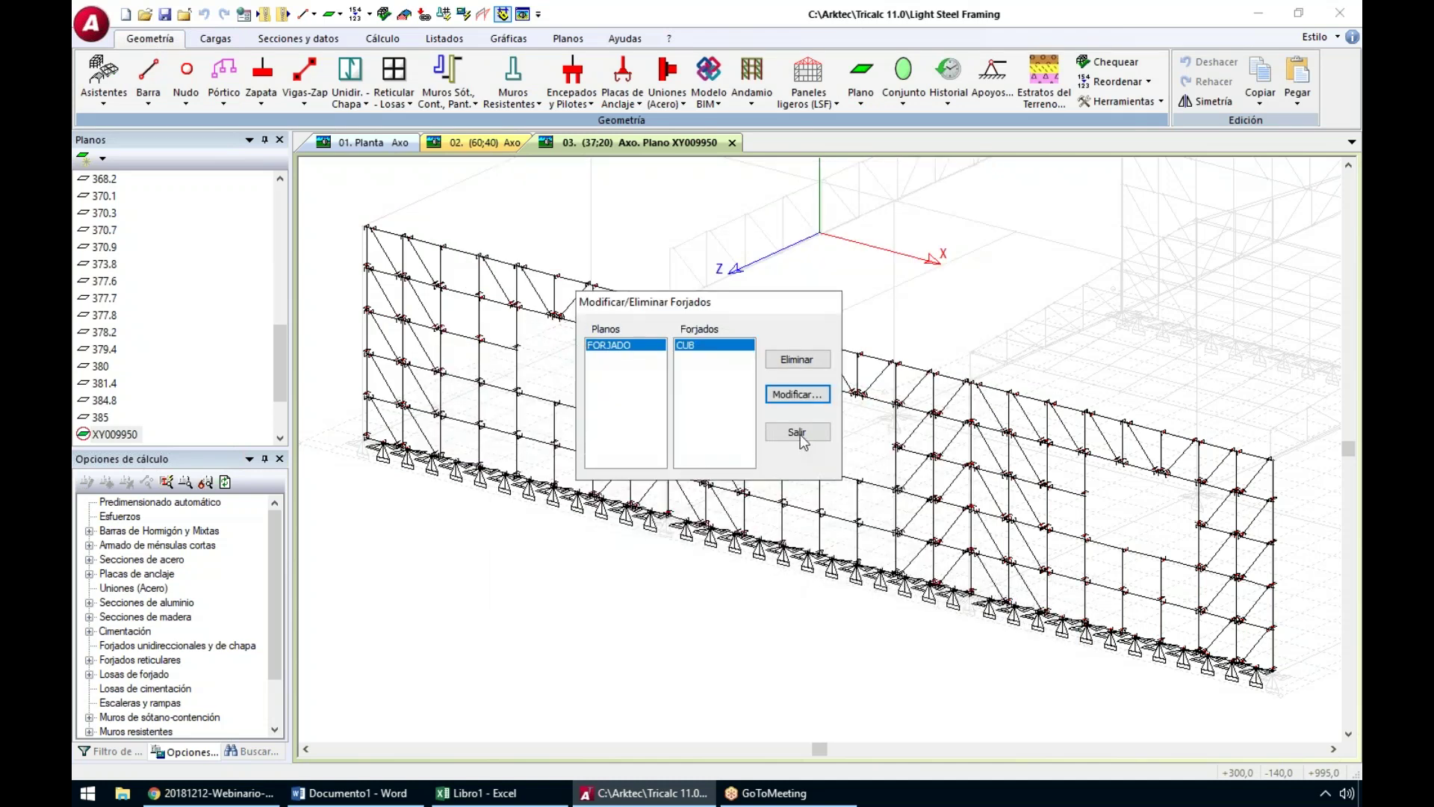
pyautogui.click(798, 430)
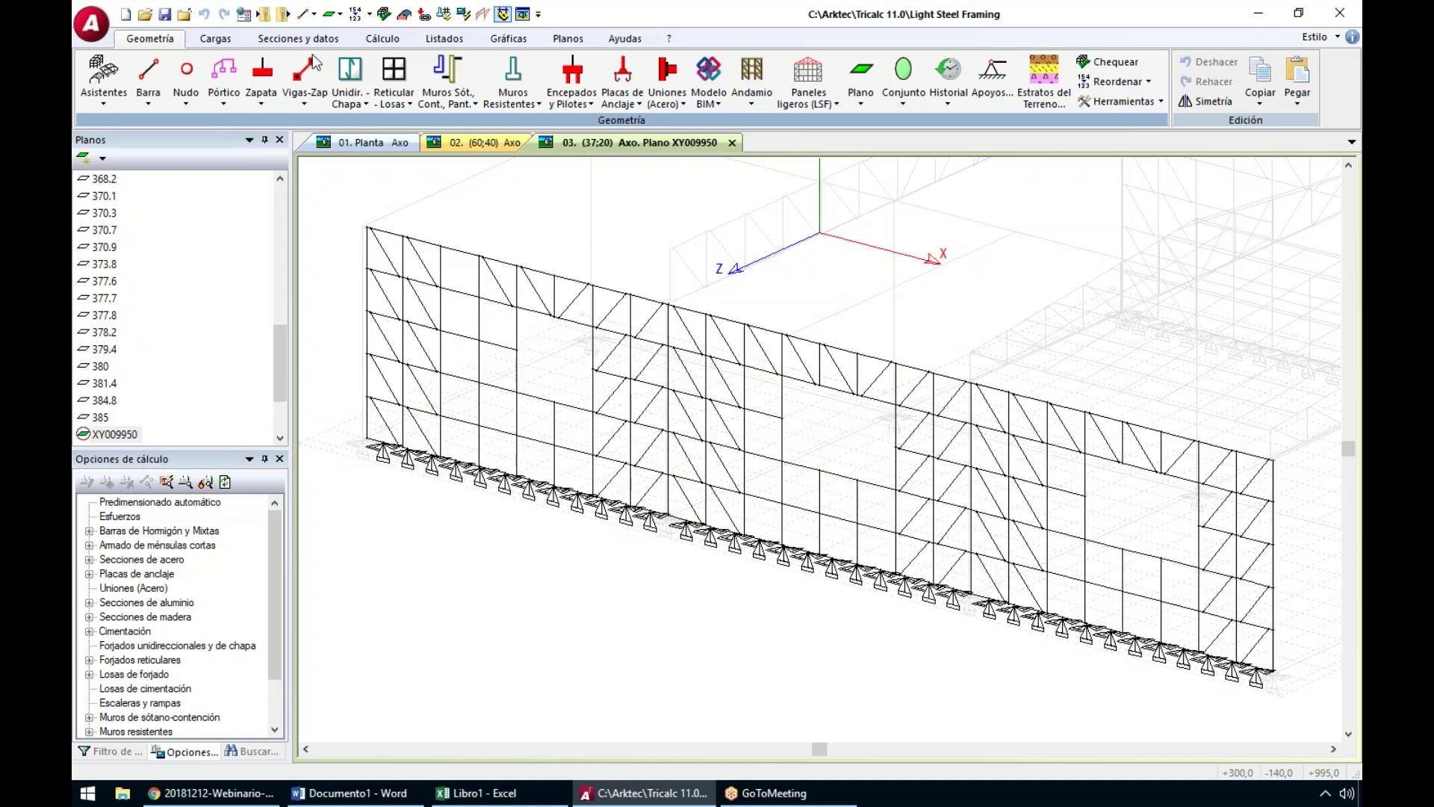
# Apply a 10 kN/m continuous load in the Yg- direction, hypothesis 0 G Permanentes, to several consecutive bars along the wall's upper edge
pyautogui.click(214, 39)
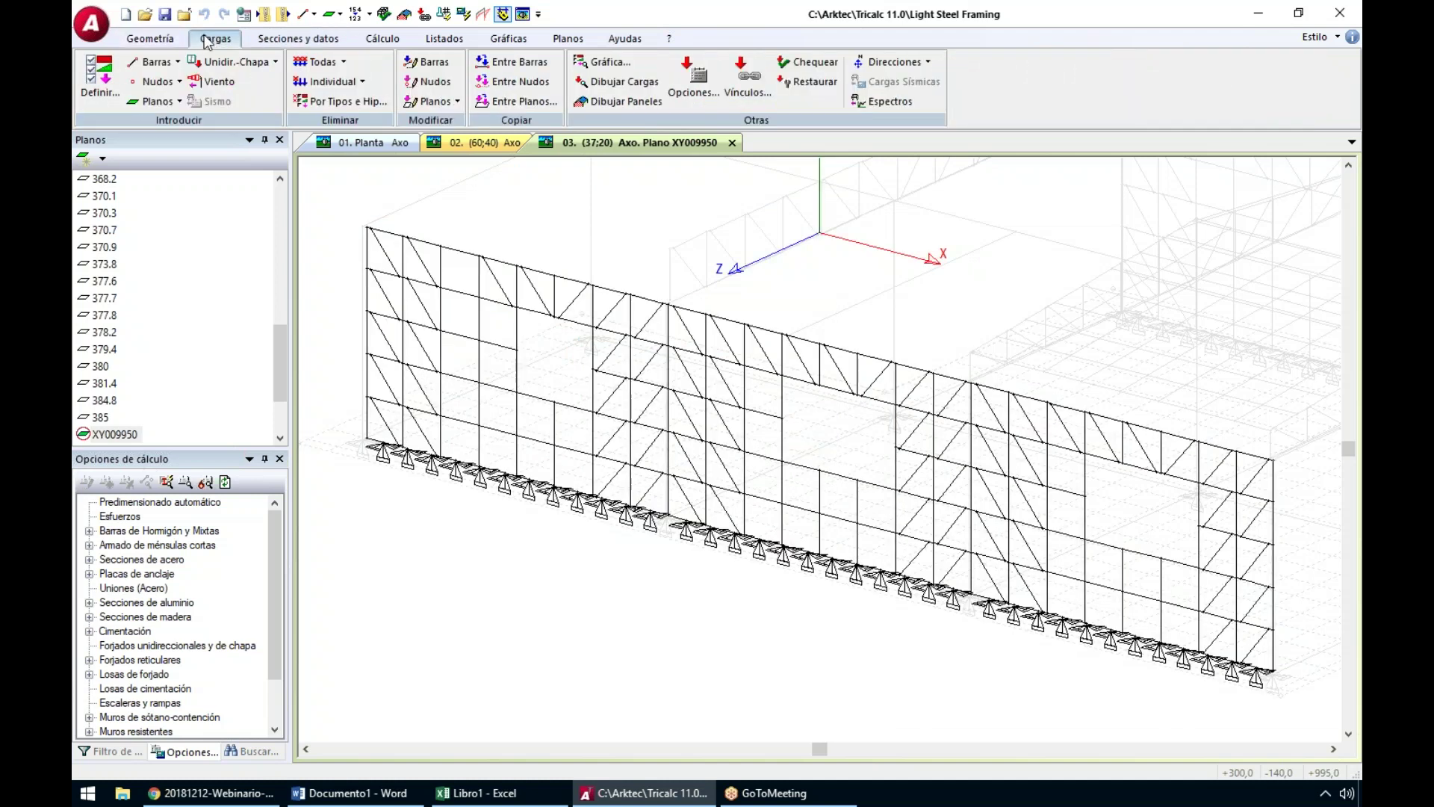
pyautogui.click(156, 65)
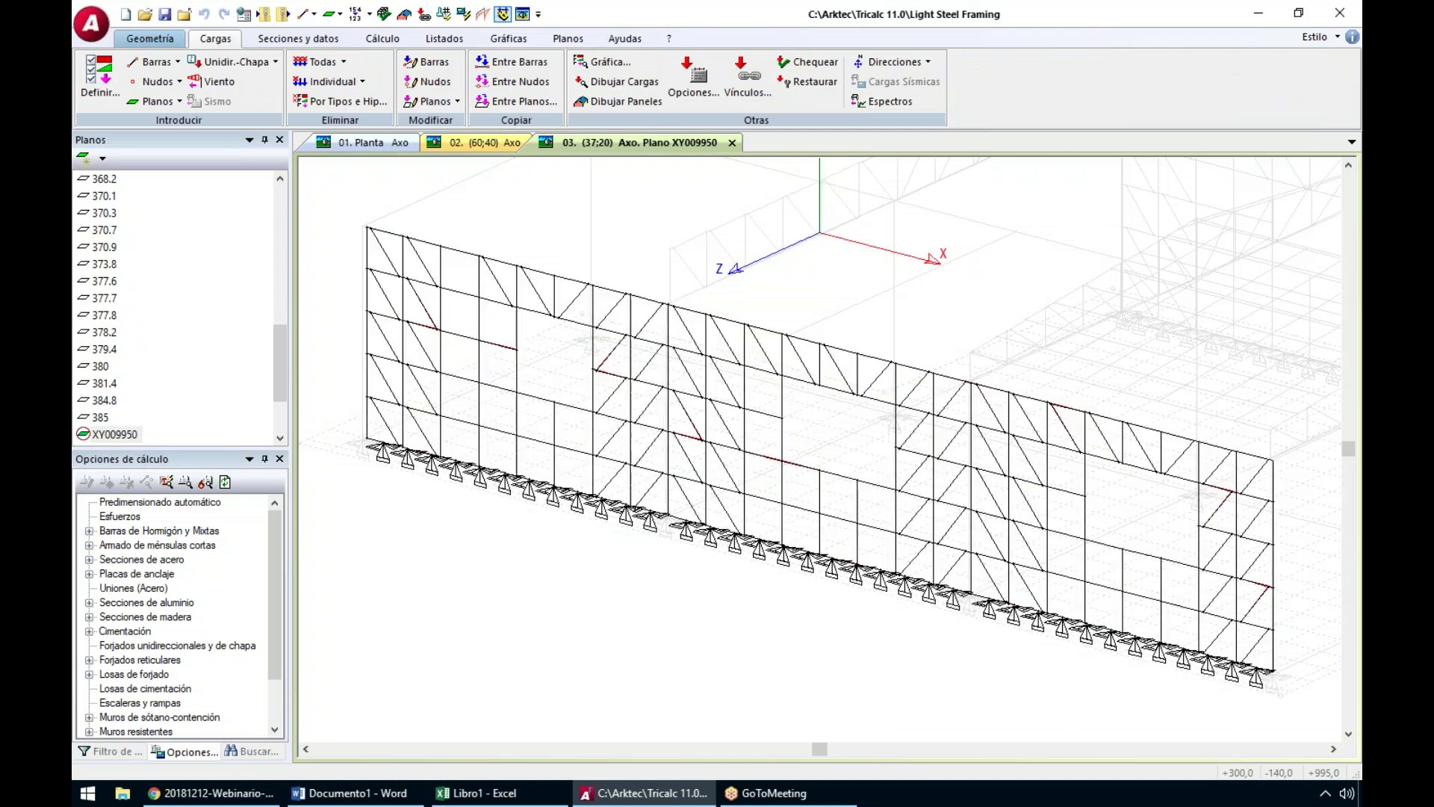
pyautogui.click(154, 63)
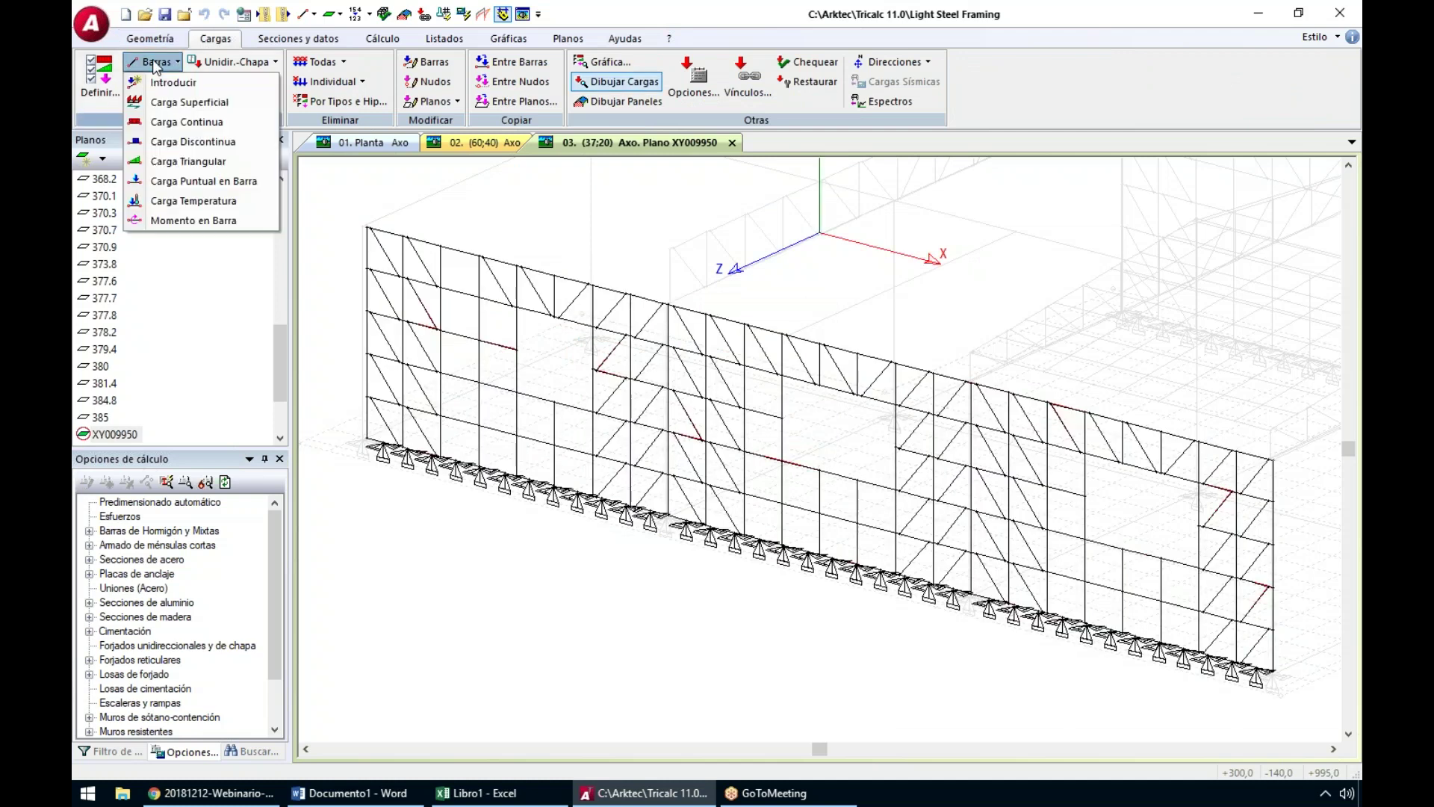
pyautogui.click(178, 127)
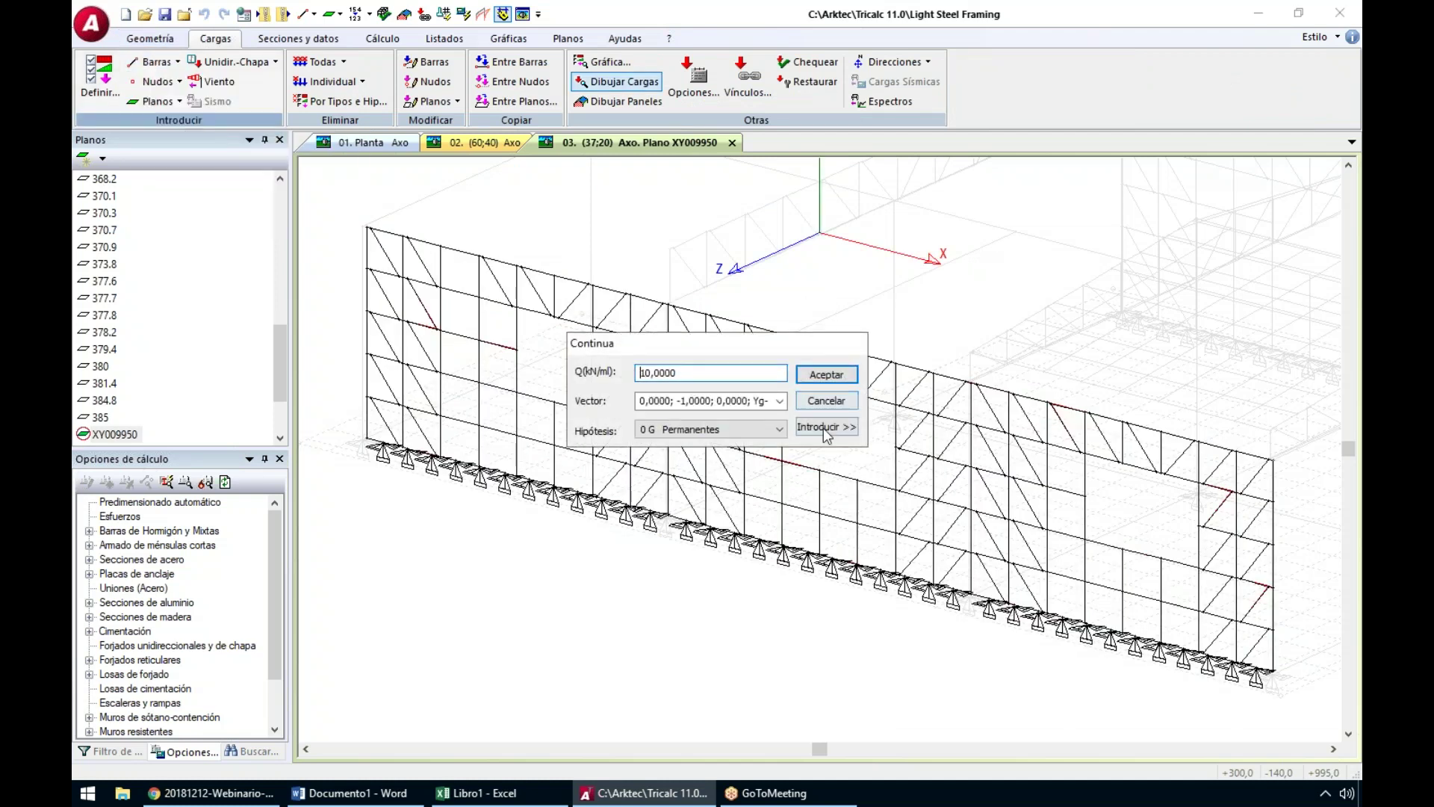
pyautogui.click(824, 426)
pyautogui.scroll(4, 398, 235)
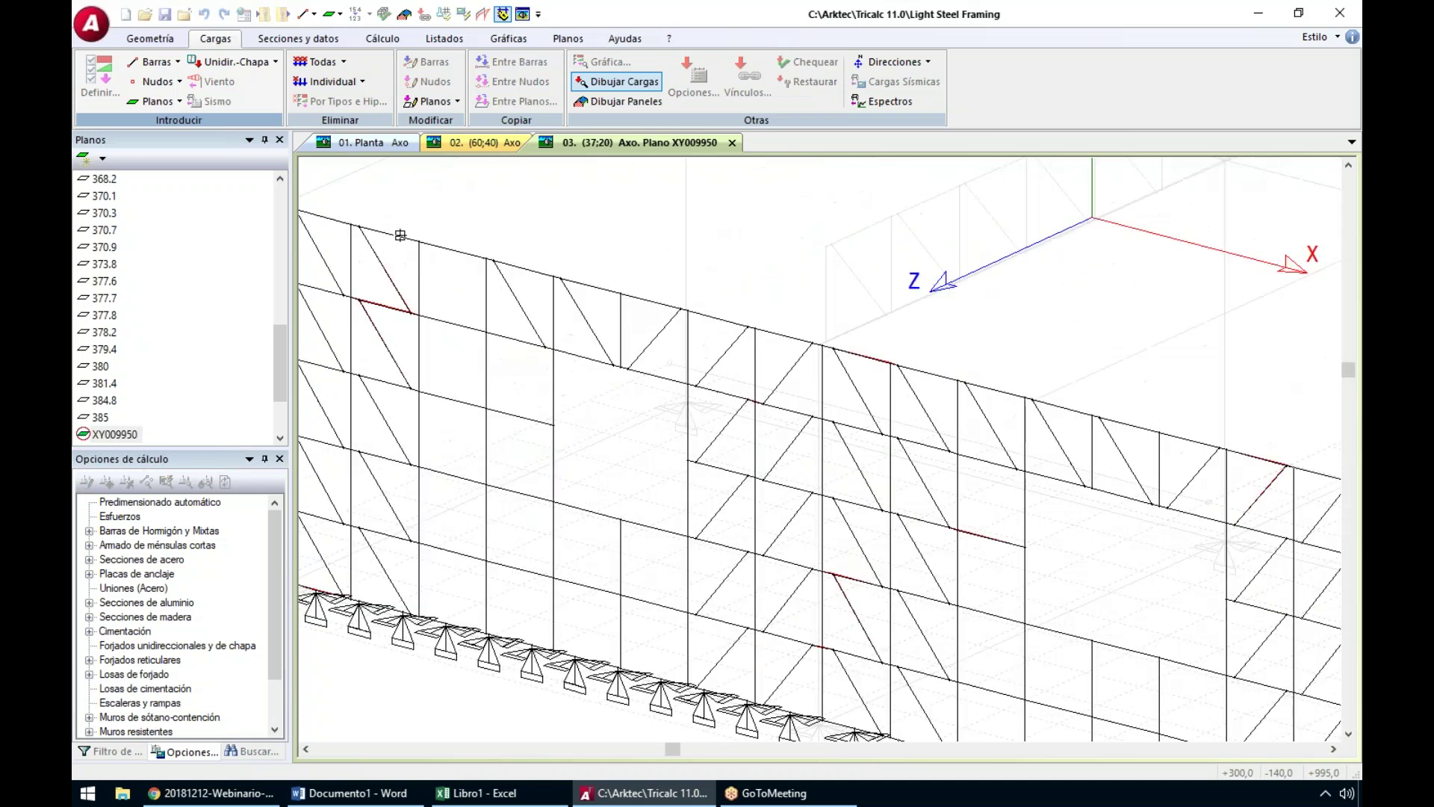
pyautogui.click(446, 248)
pyautogui.moveTo(469, 211)
pyautogui.mouseDown()
pyautogui.moveTo(495, 239)
pyautogui.moveTo(641, 304)
pyautogui.mouseUp()
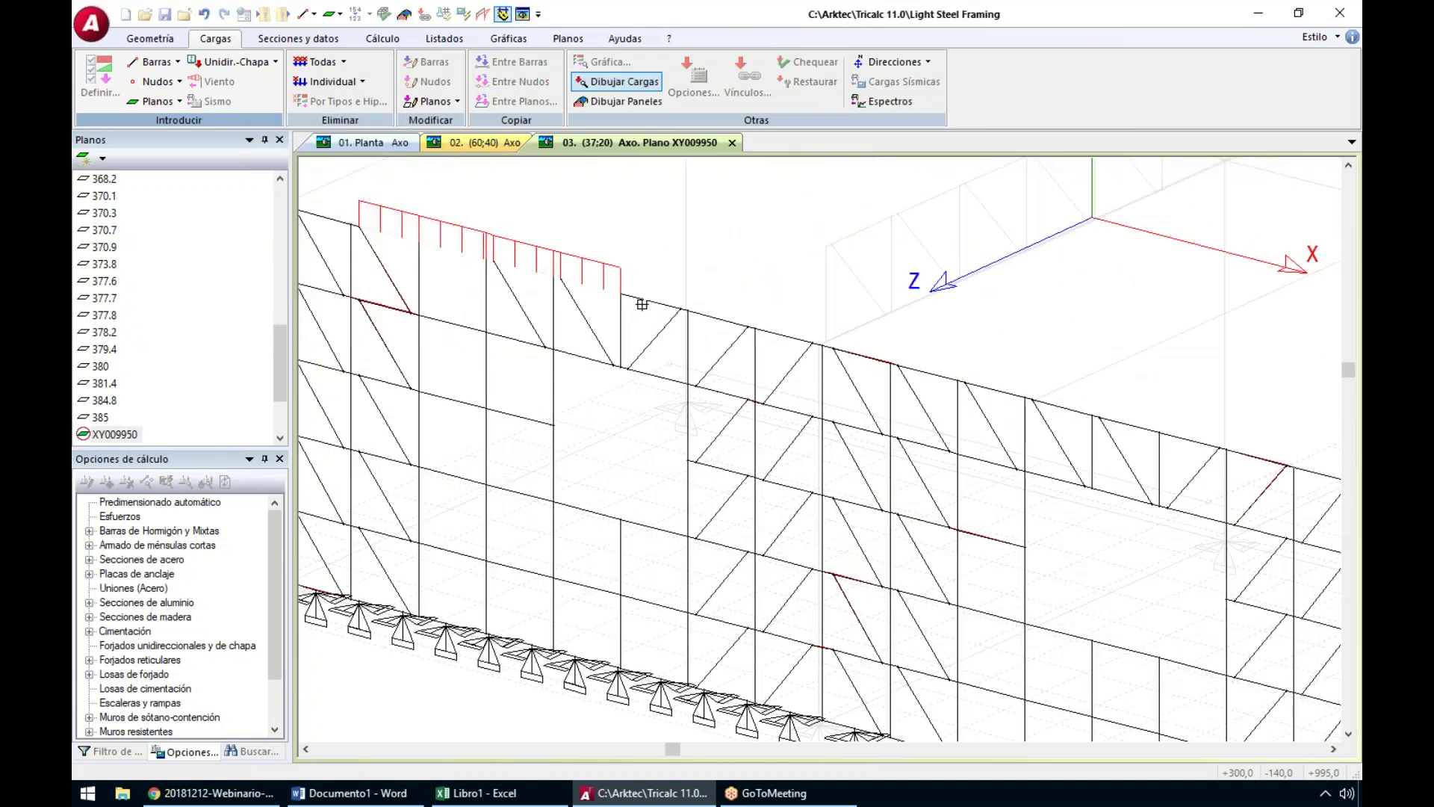
pyautogui.press('Escape')
pyautogui.press('Escape')
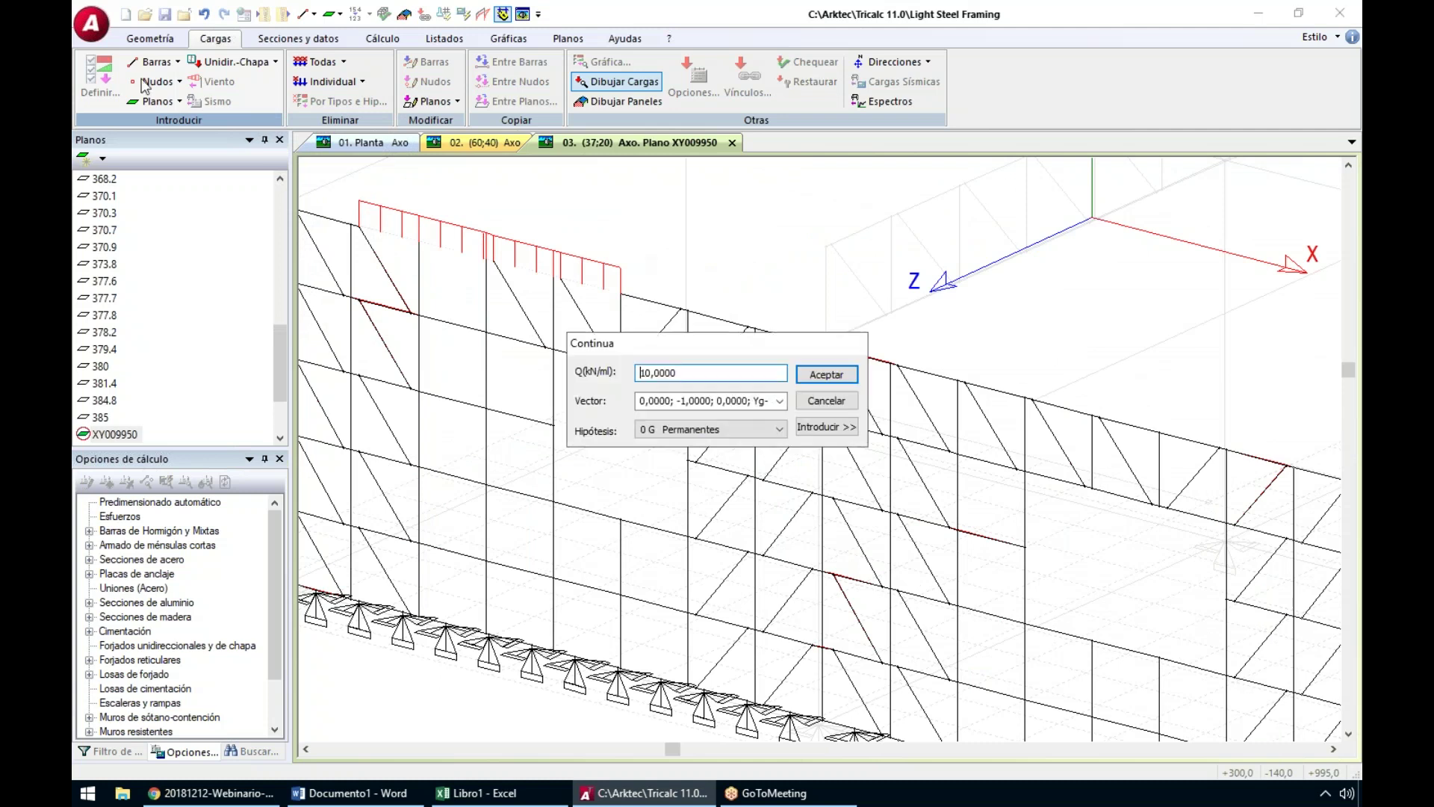
# Apply a 10 kN point load in the Yg- direction, hypothesis 0 G Permanentes, to a node on the wall's upper edge
pyautogui.click(156, 81)
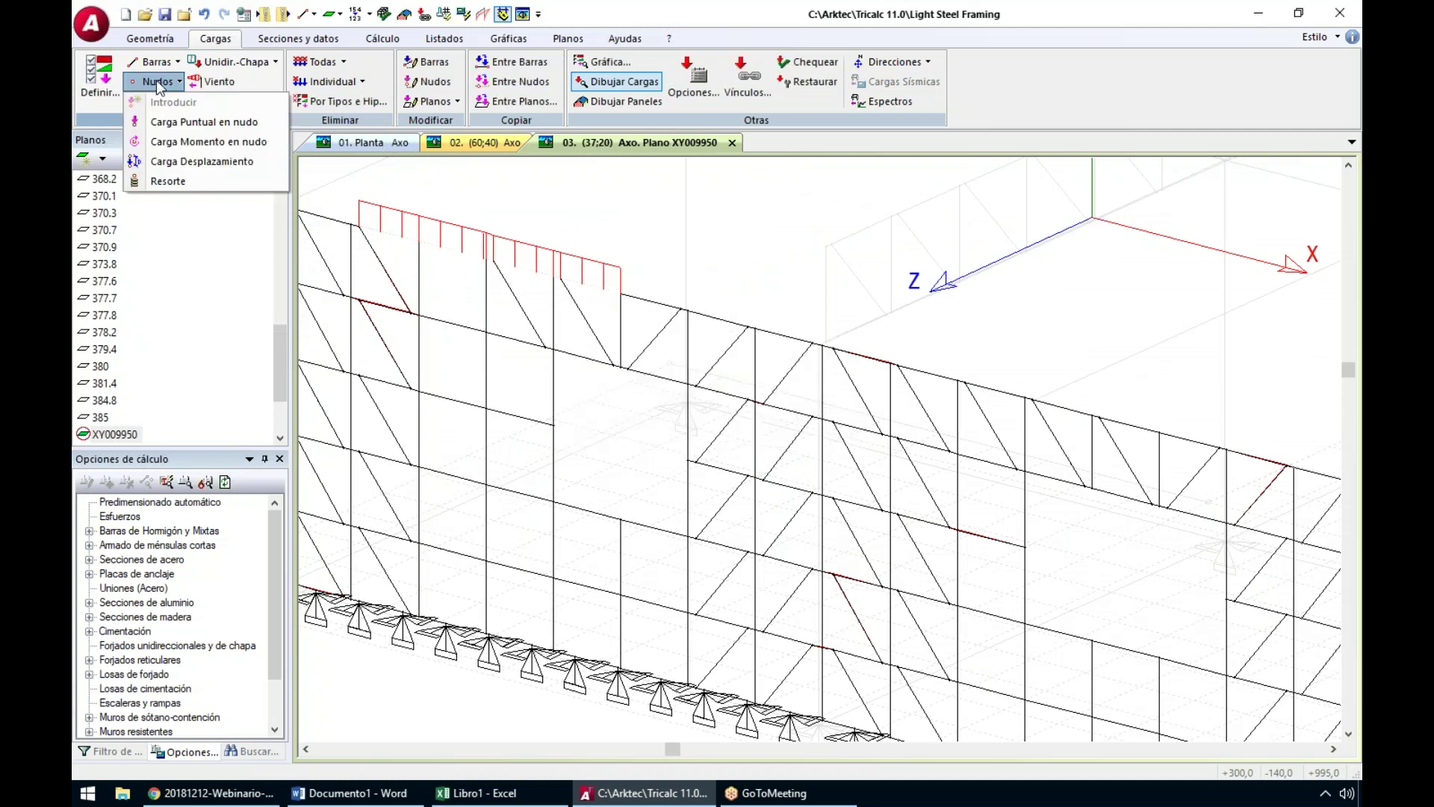
pyautogui.click(179, 122)
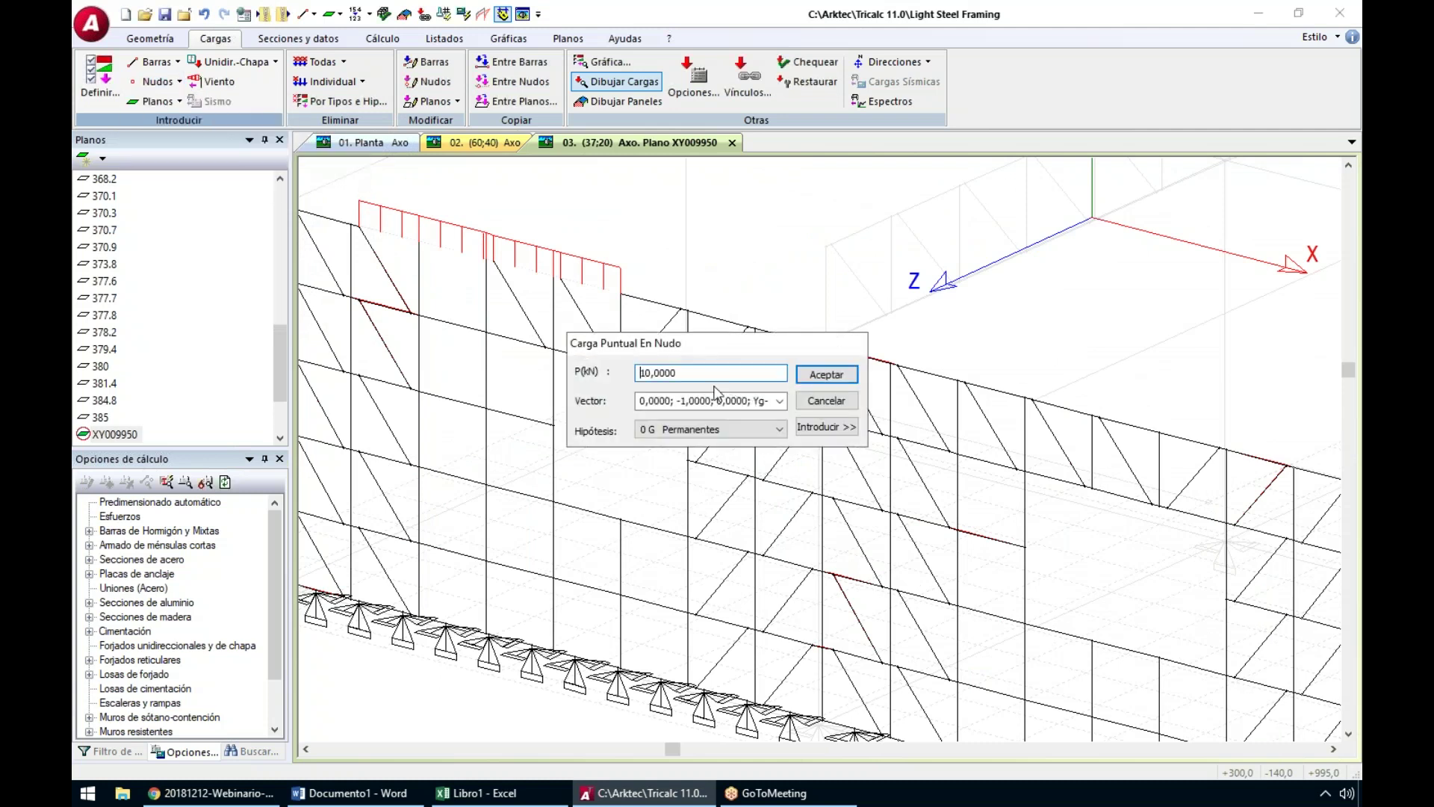
pyautogui.click(816, 427)
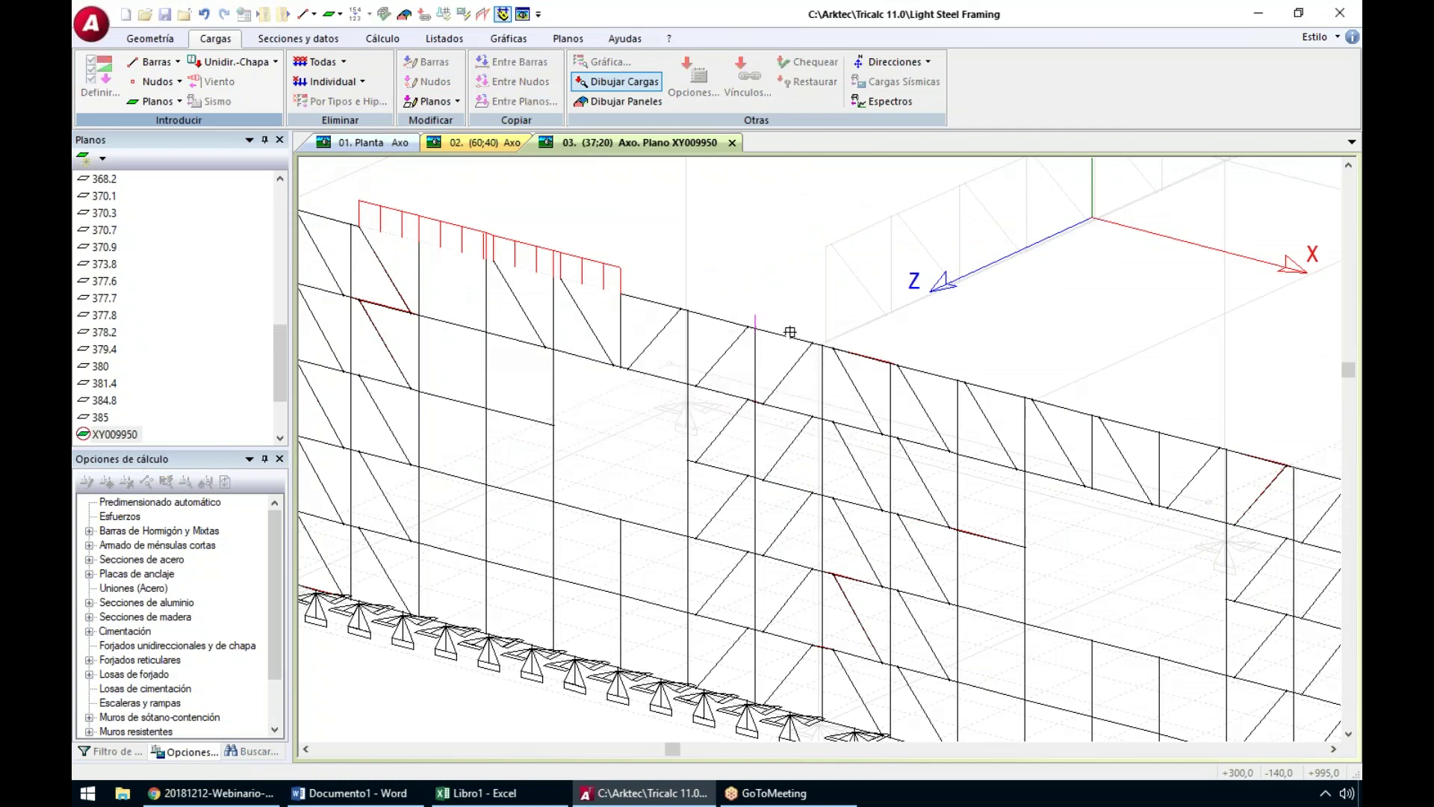
pyautogui.scroll(4, 790, 332)
pyautogui.click(693, 325)
pyautogui.click(759, 404)
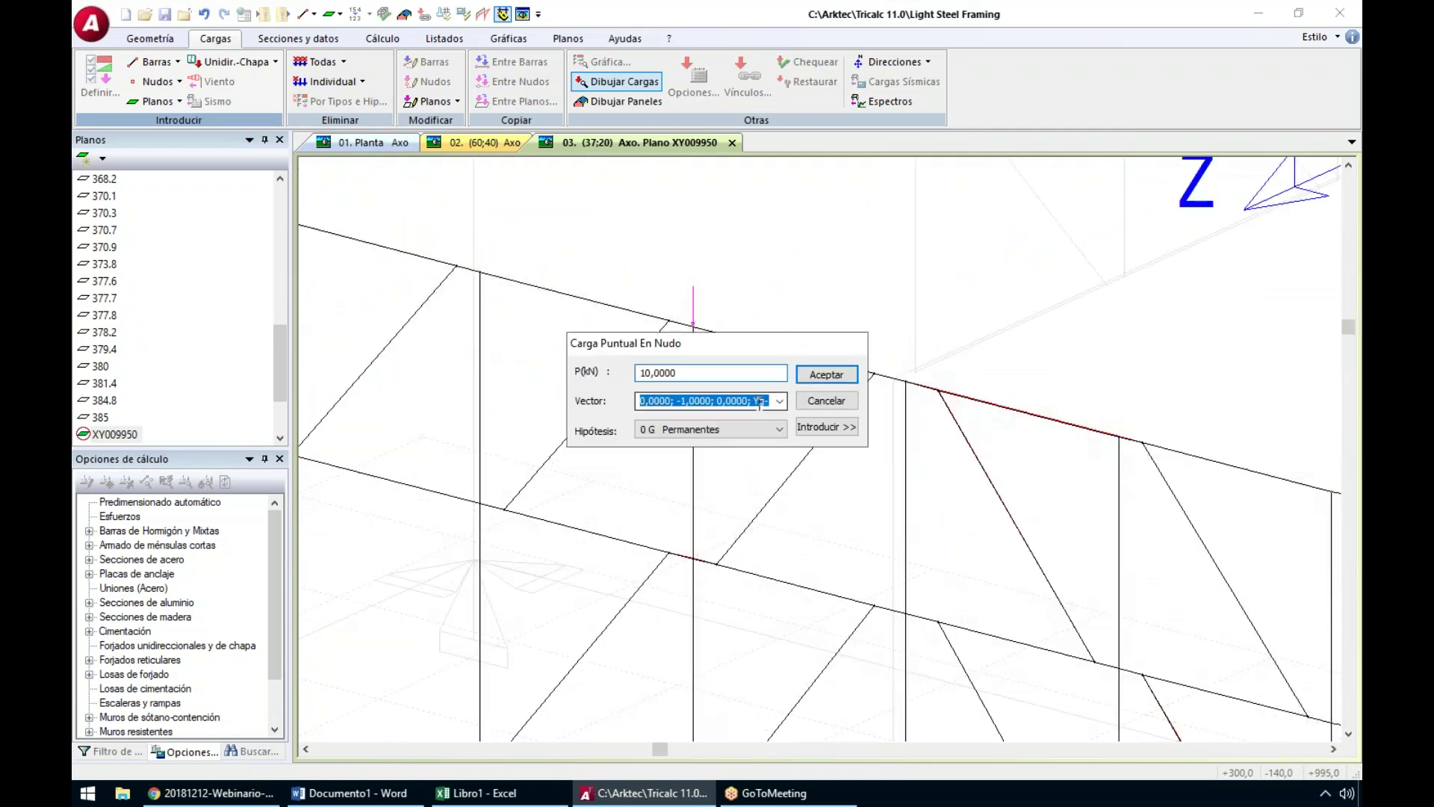
pyautogui.write('4 5 2')
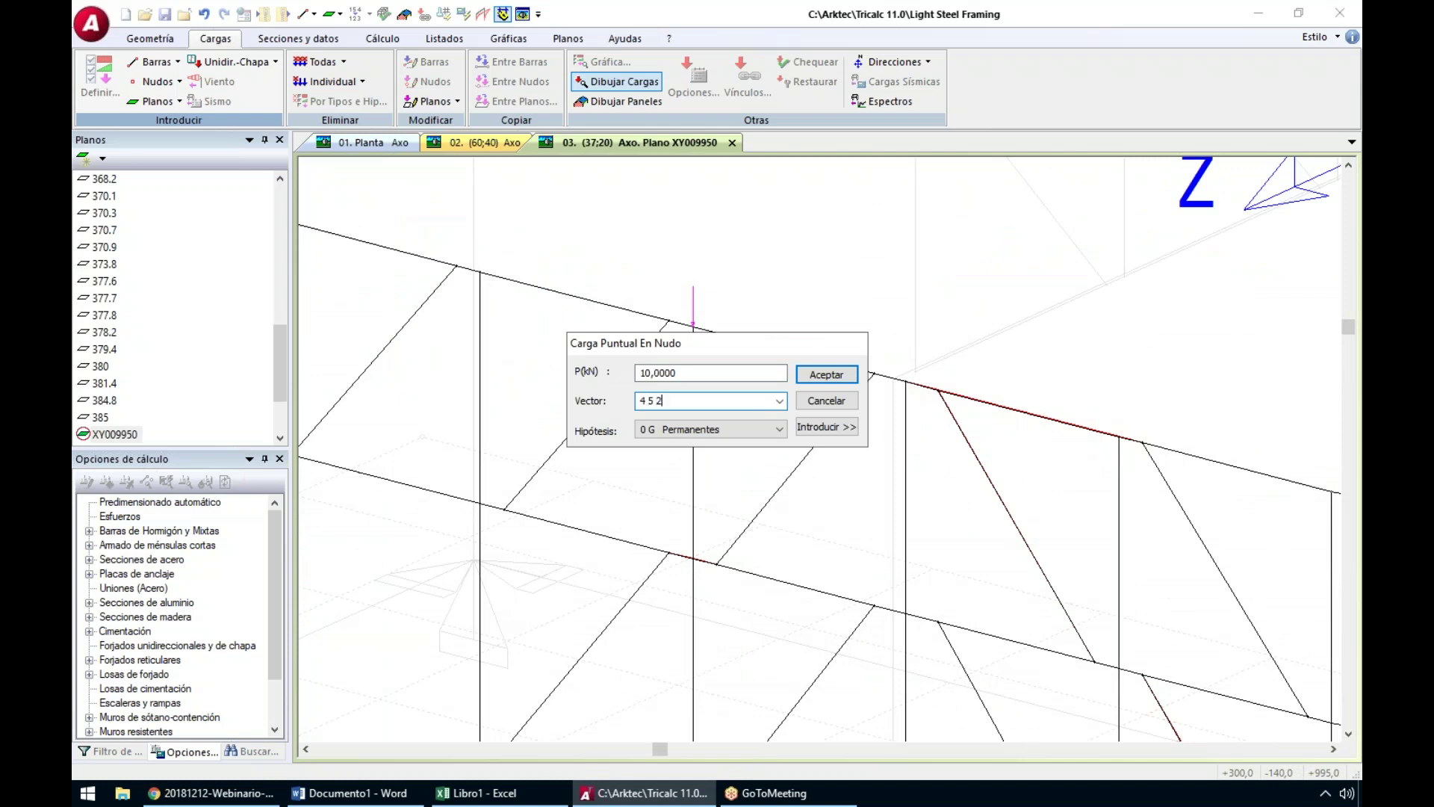
pyautogui.click(778, 401)
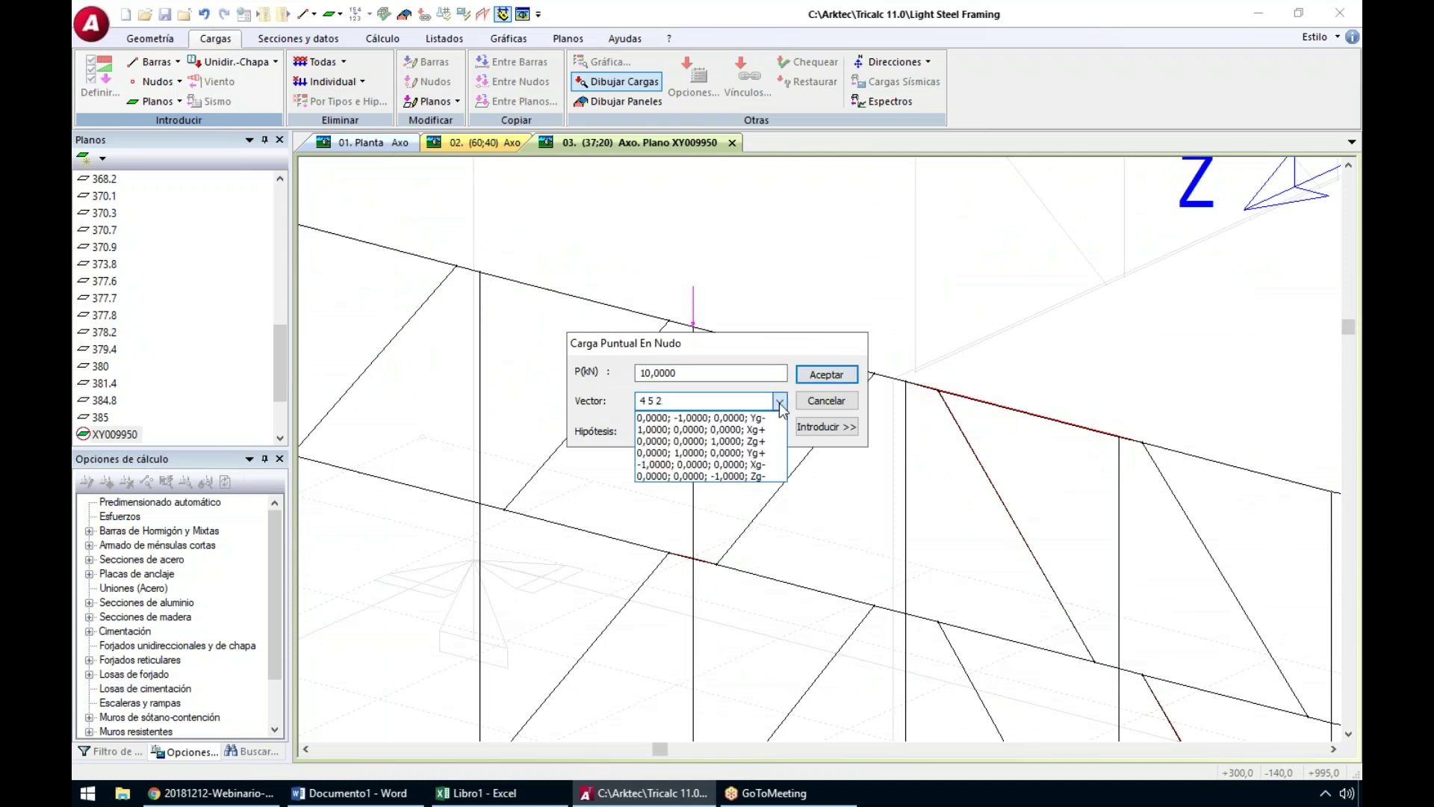
pyautogui.click(779, 401)
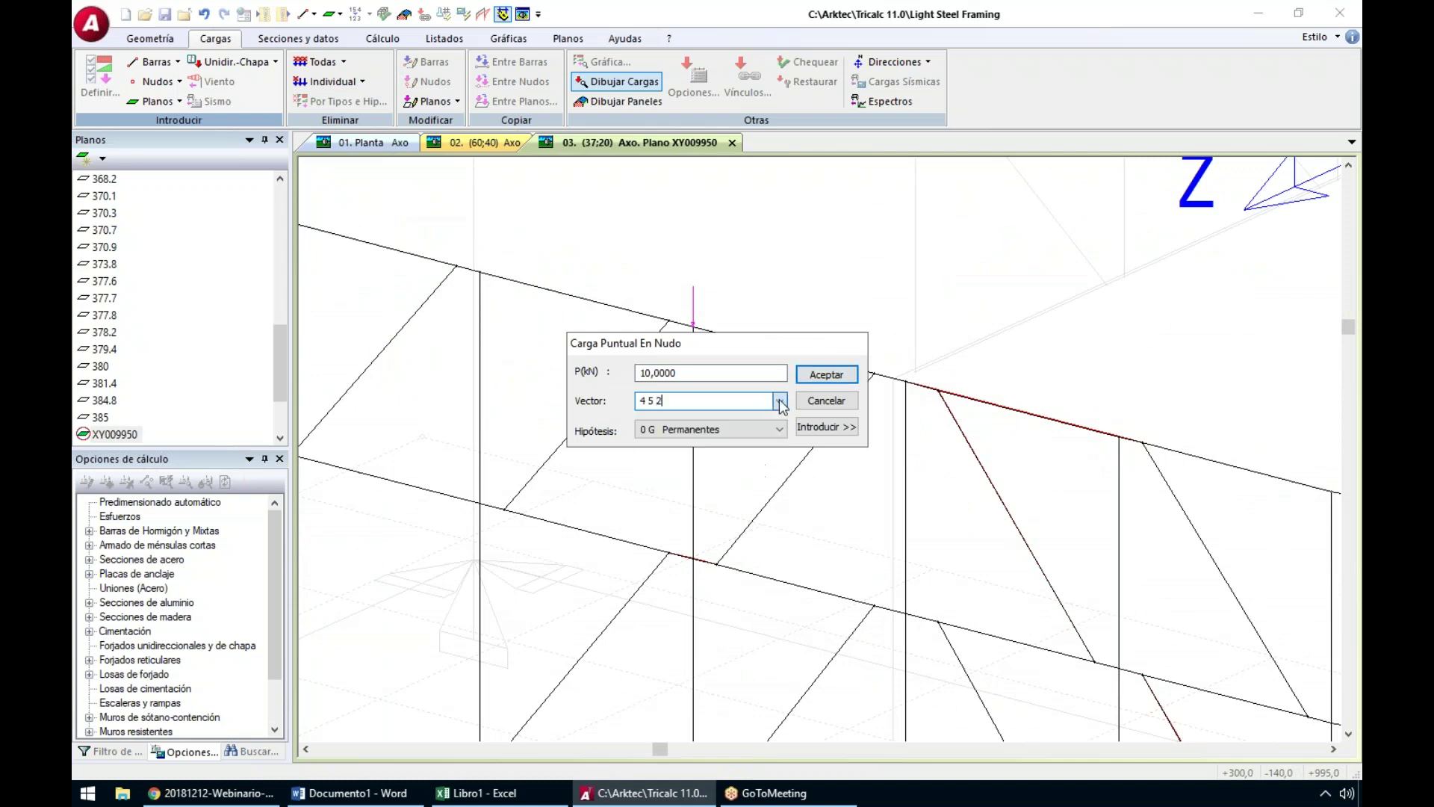
pyautogui.click(820, 403)
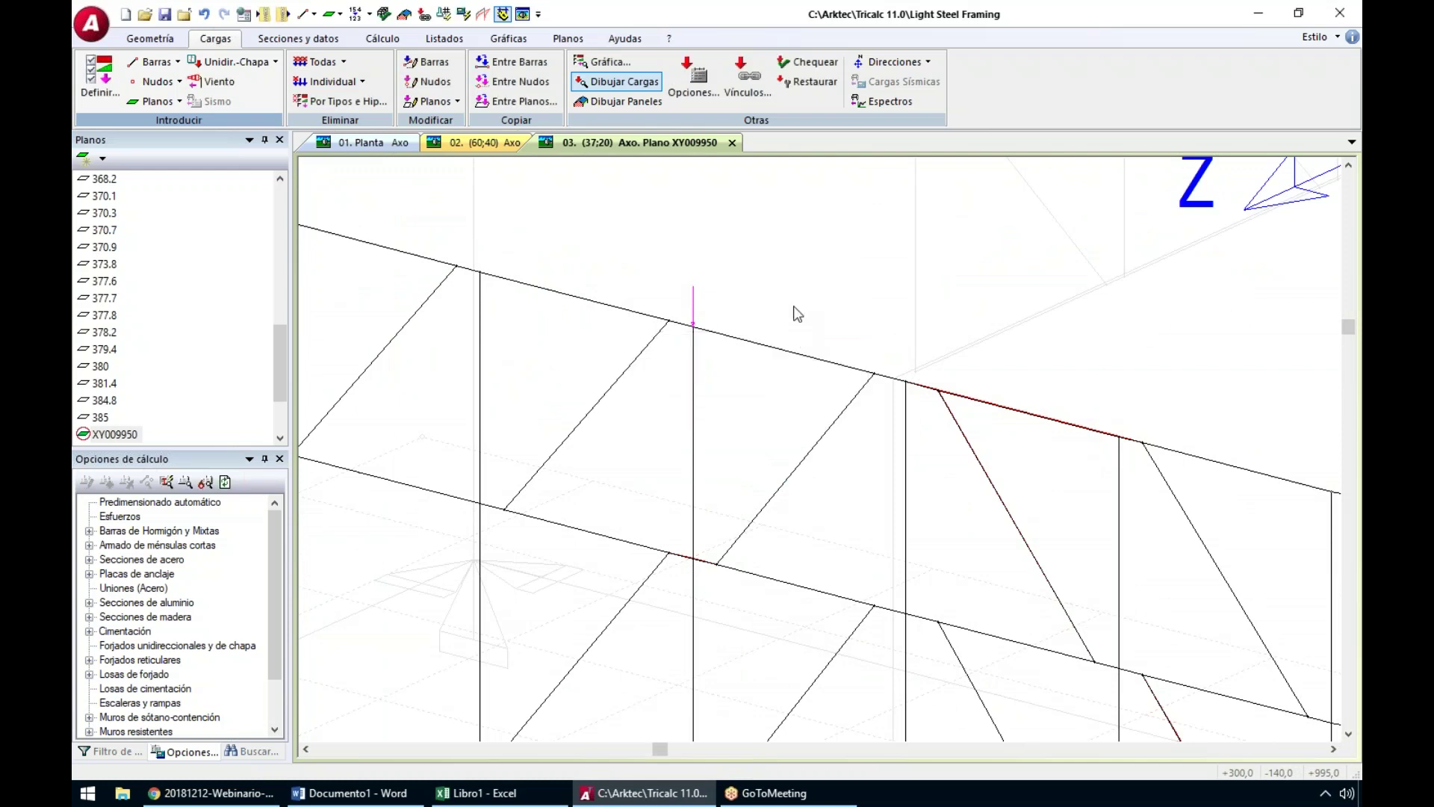
# Activate seismic action in the load hypothesis combinations, with ± direction and the NCSE standard
pyautogui.middleClick(797, 314)
pyautogui.middleClick(797, 314)
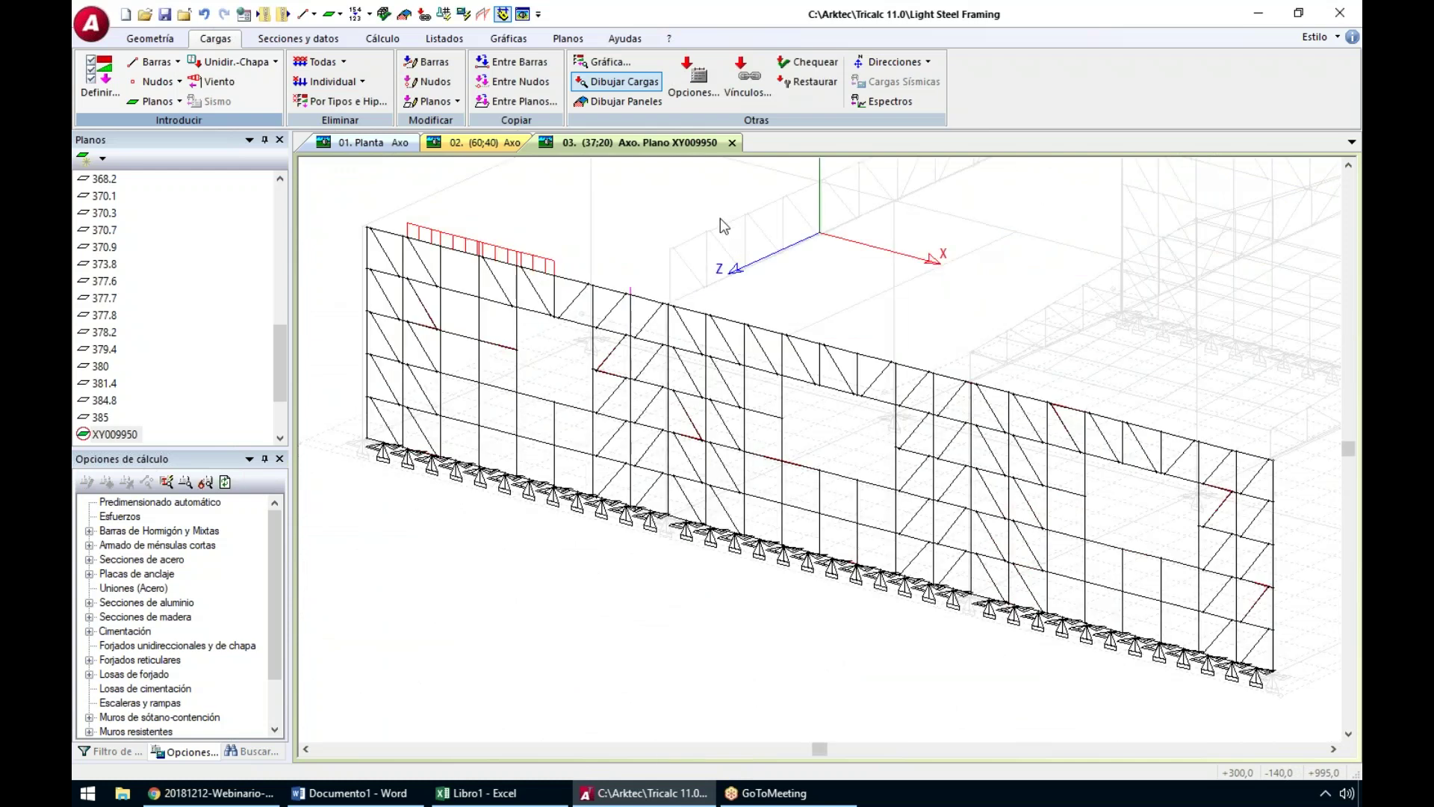
pyautogui.click(697, 82)
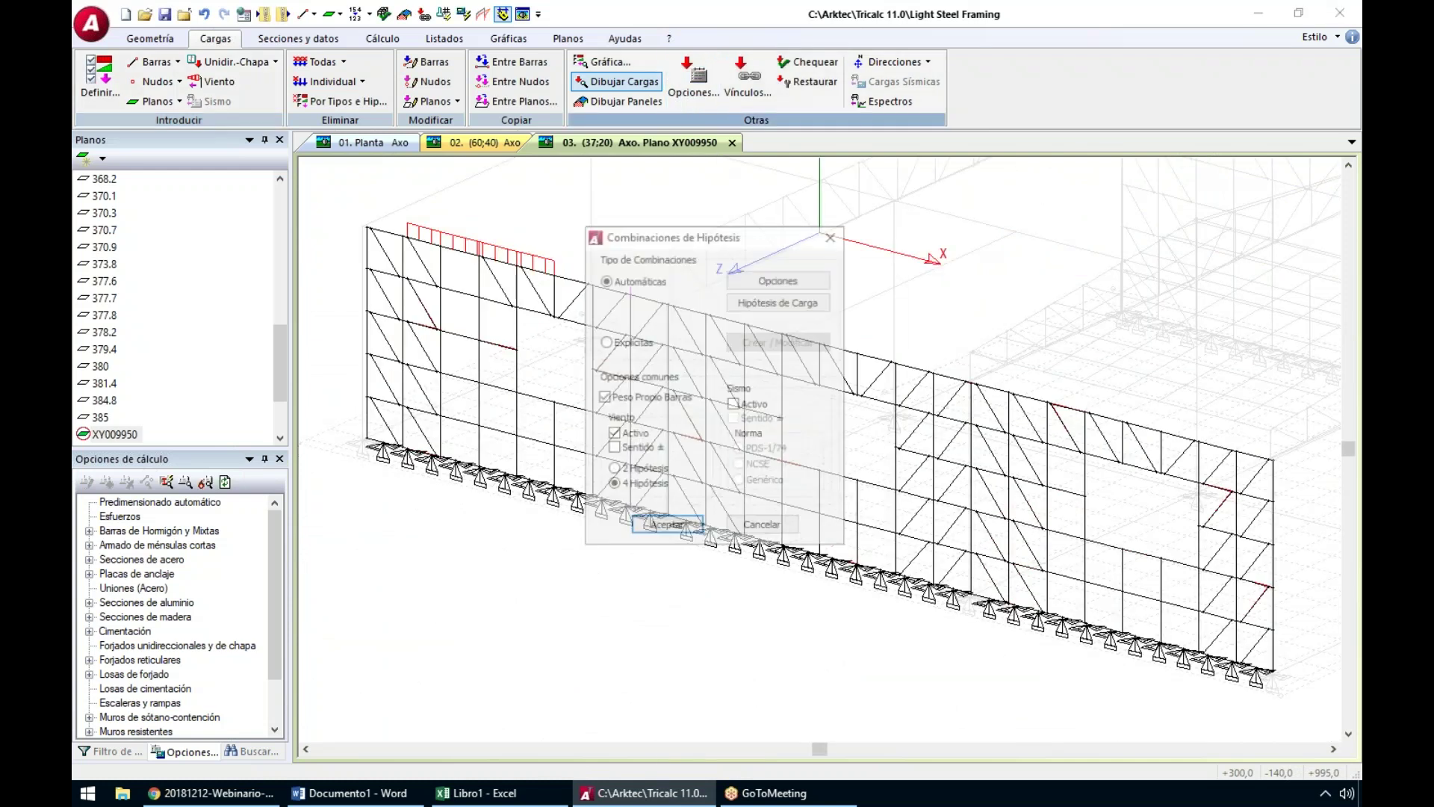
pyautogui.click(734, 404)
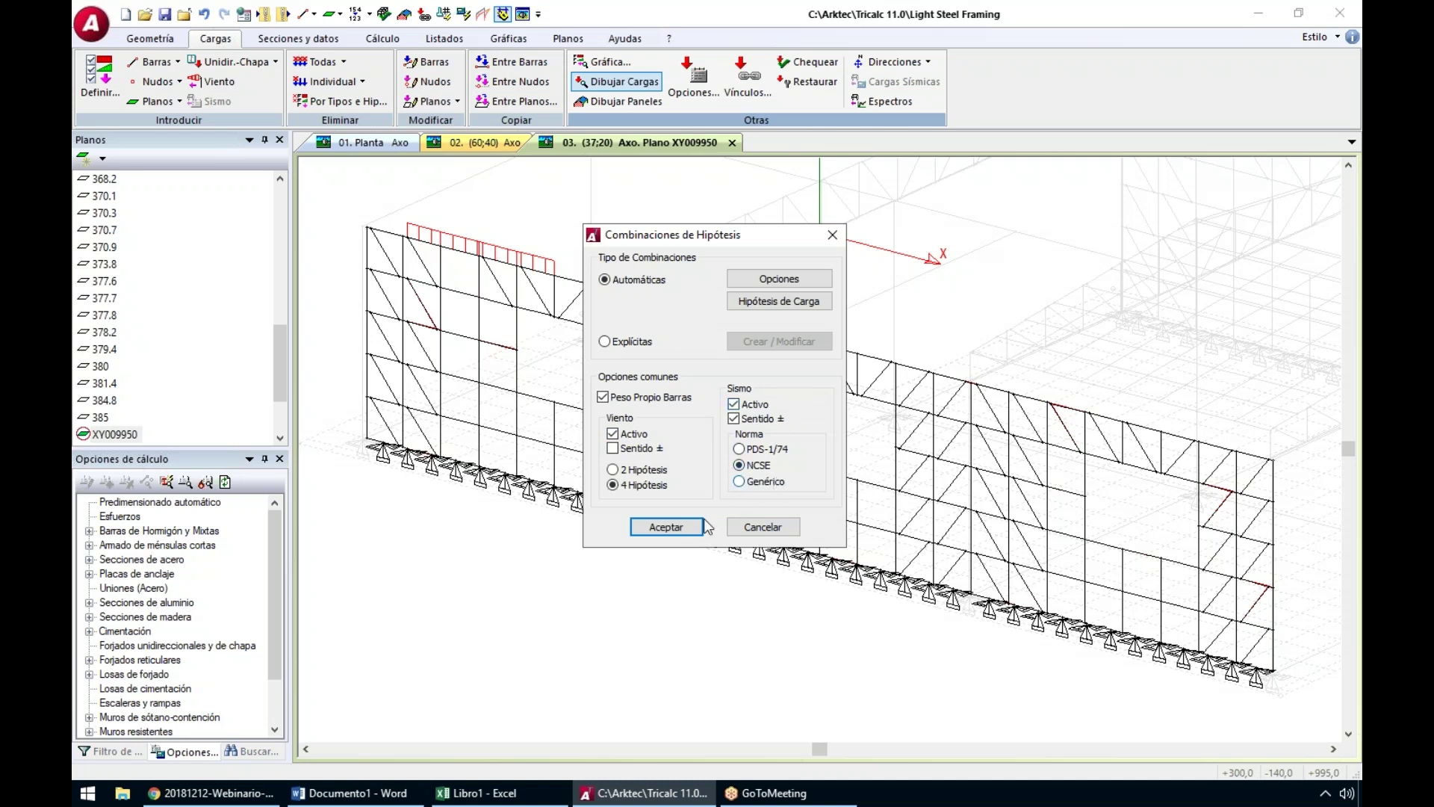
pyautogui.click(679, 525)
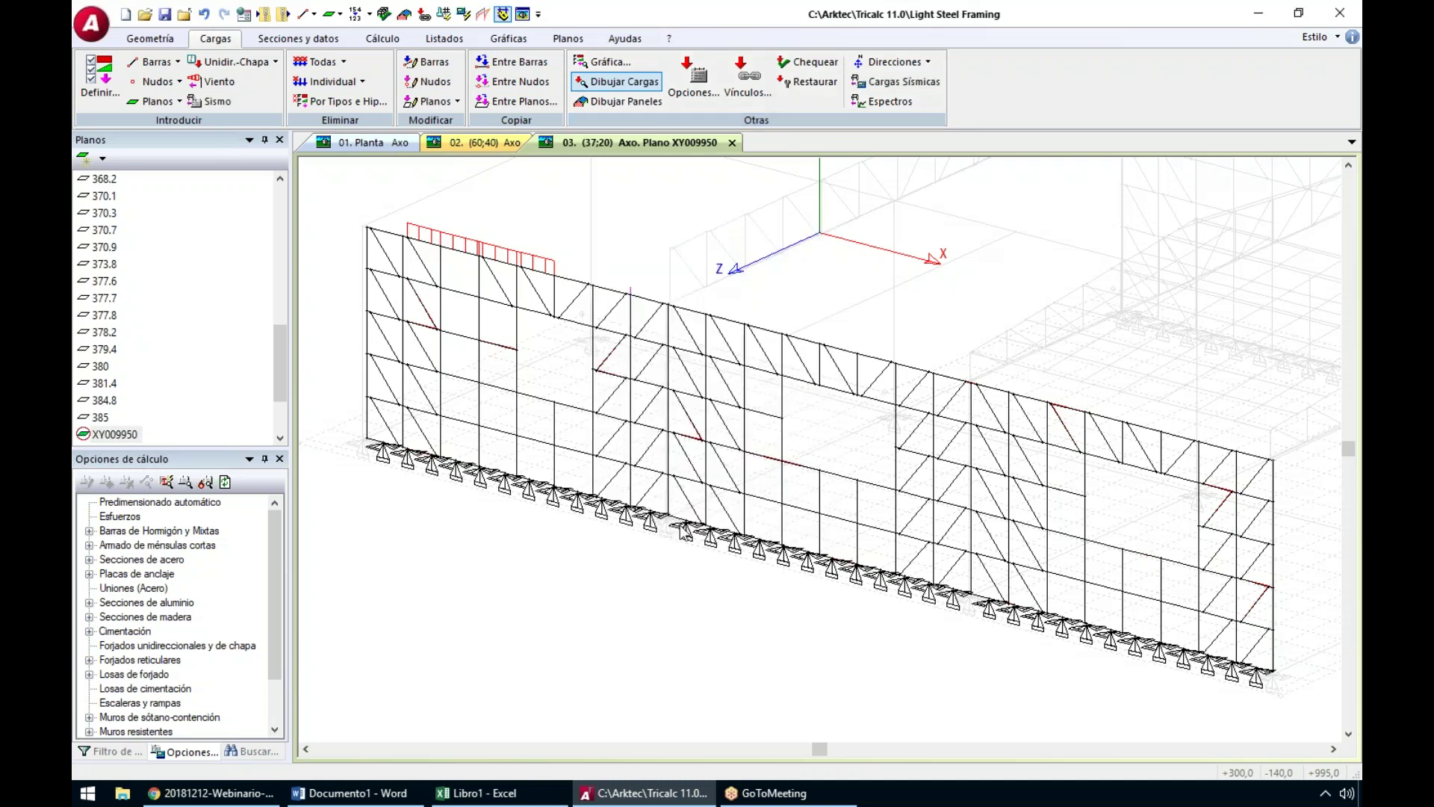
# Set the basic seismic acceleration and contribution coefficient from the municipality of Salorino, Cáceres, in the NCSE-02 seismic options
pyautogui.click(213, 102)
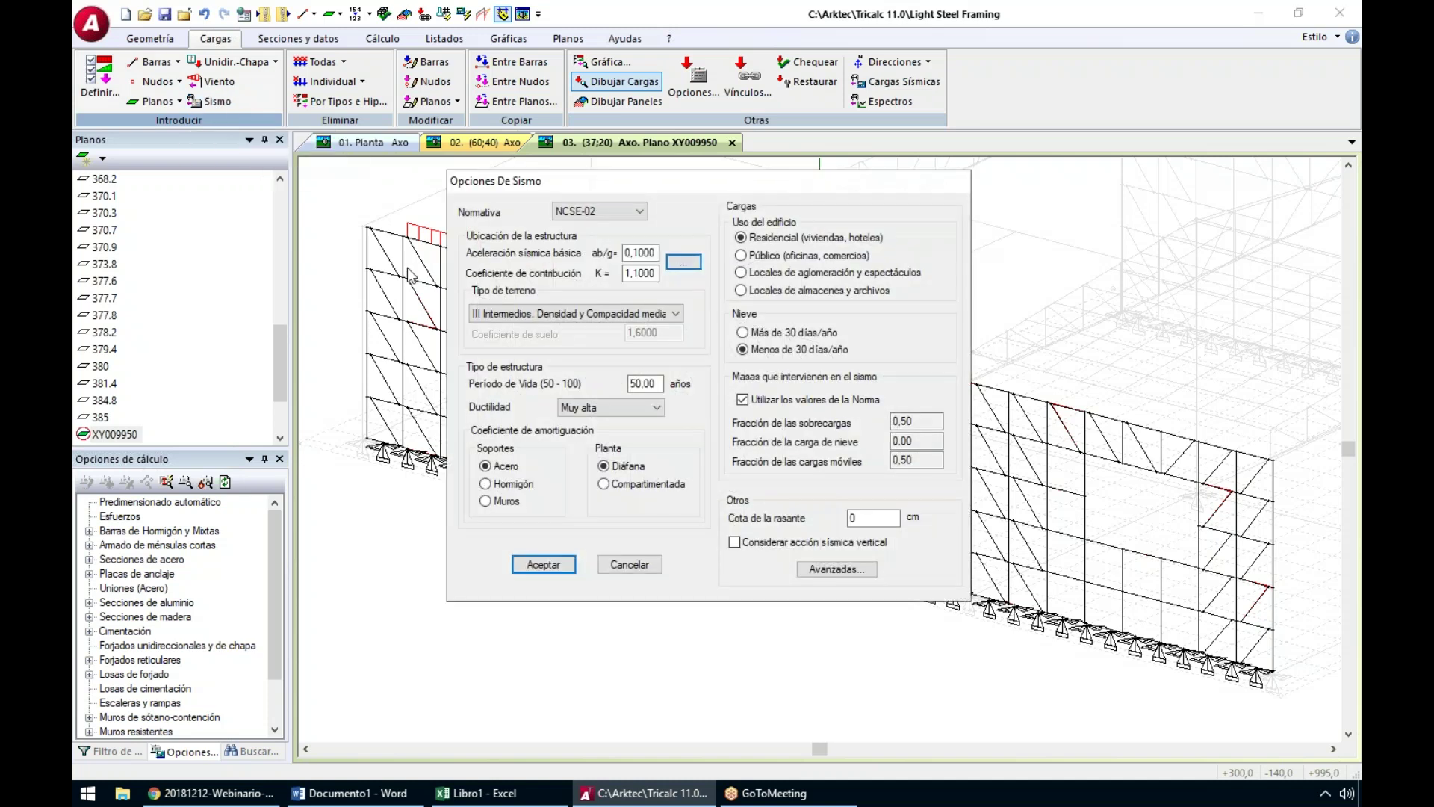
pyautogui.click(683, 262)
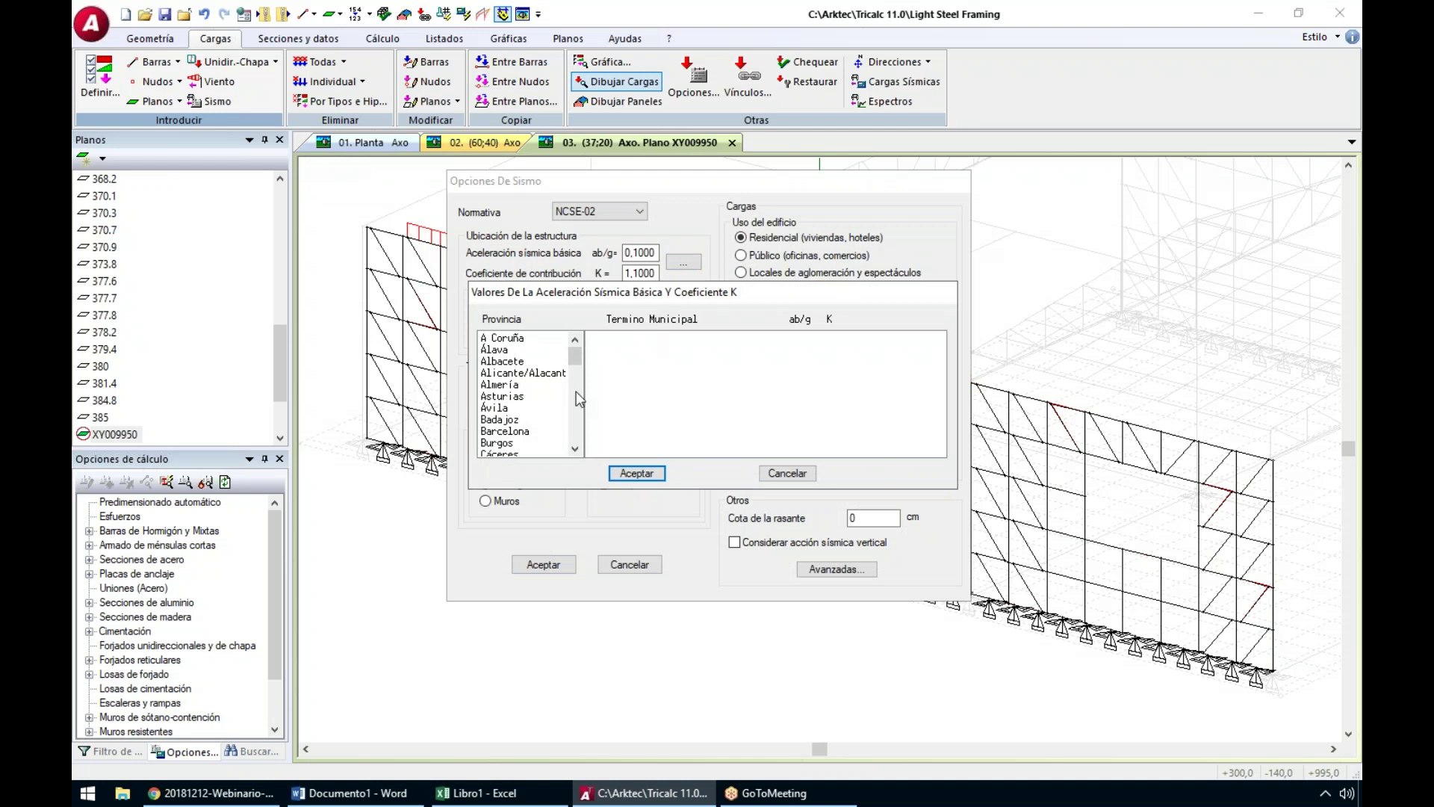
pyautogui.click(514, 397)
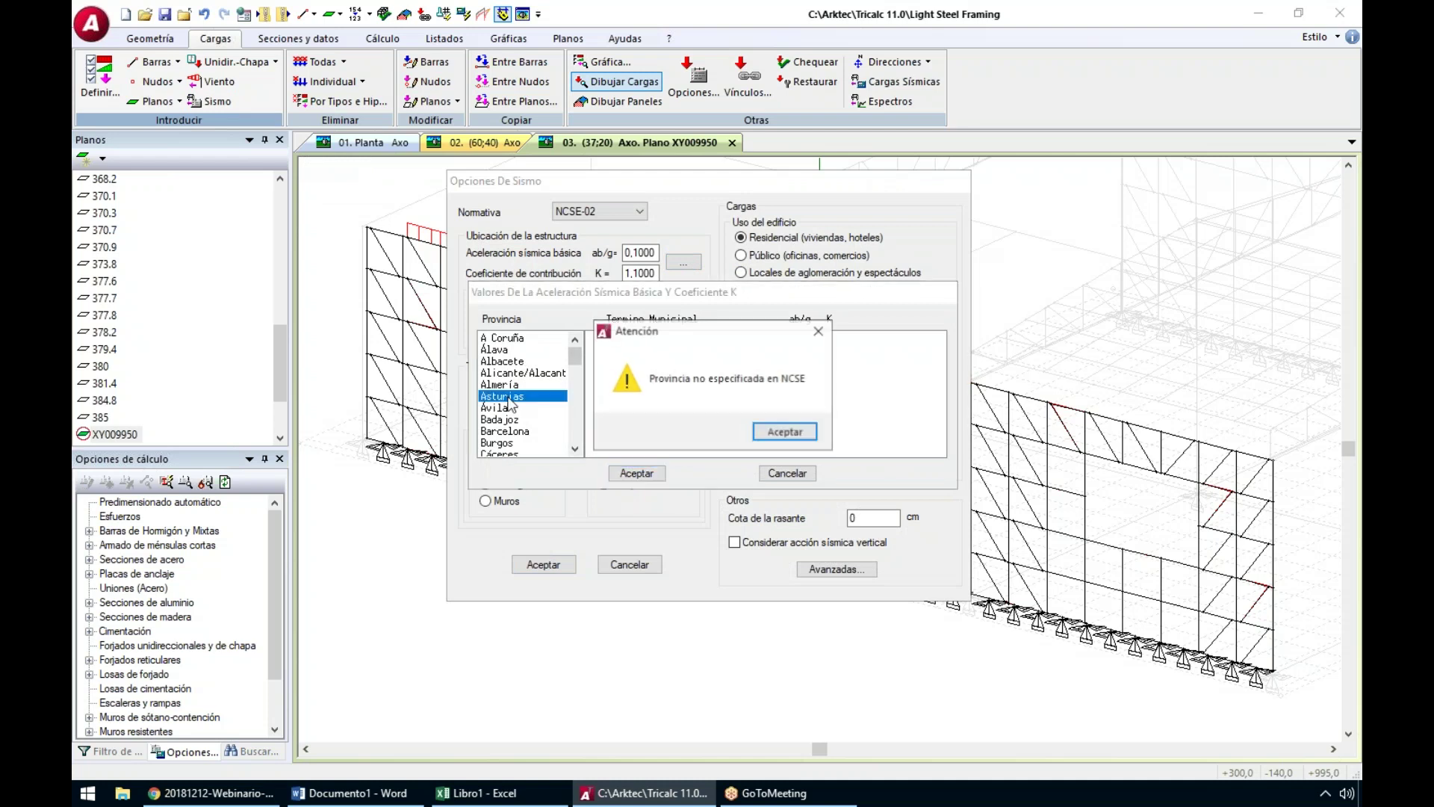
pyautogui.click(792, 434)
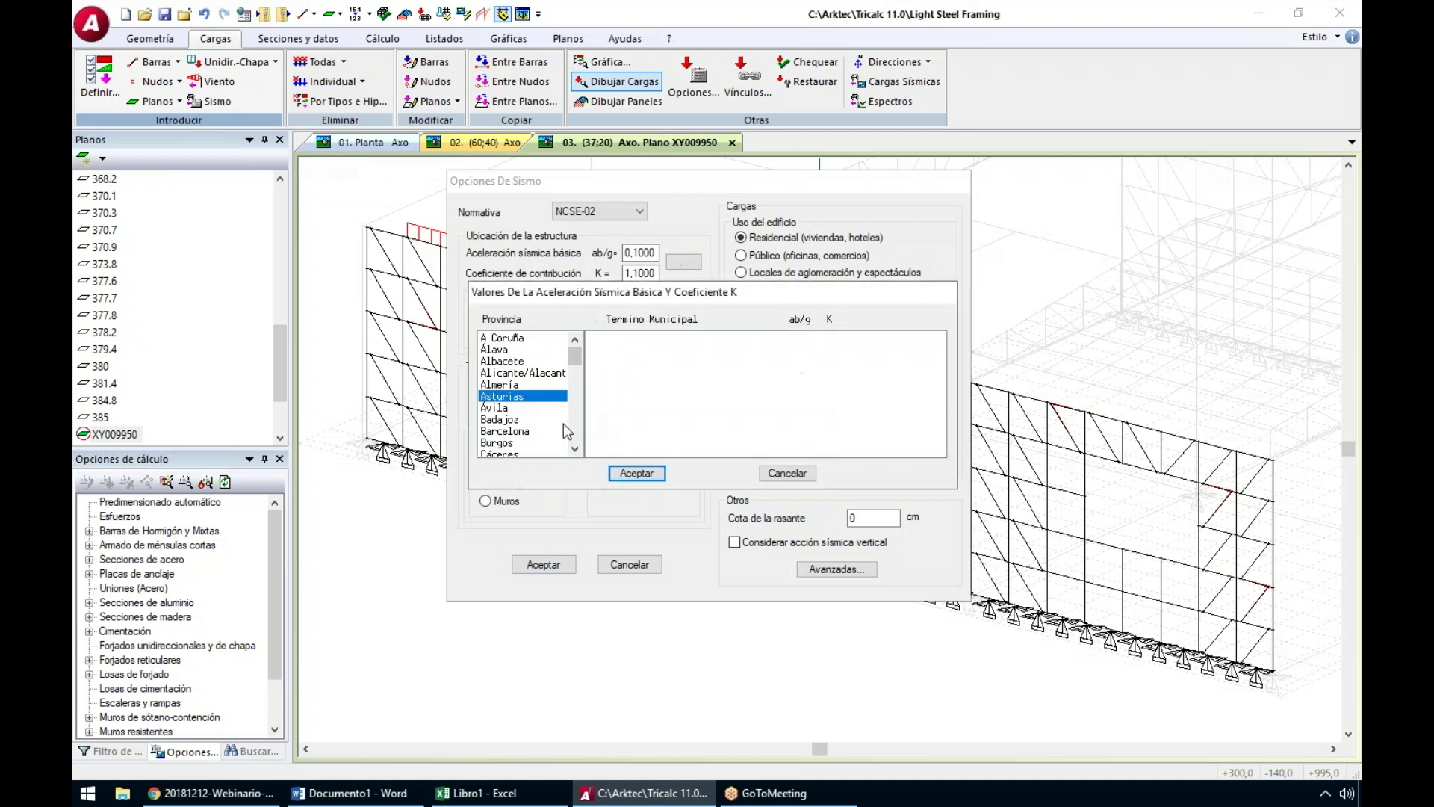
pyautogui.scroll(-3, 508, 448)
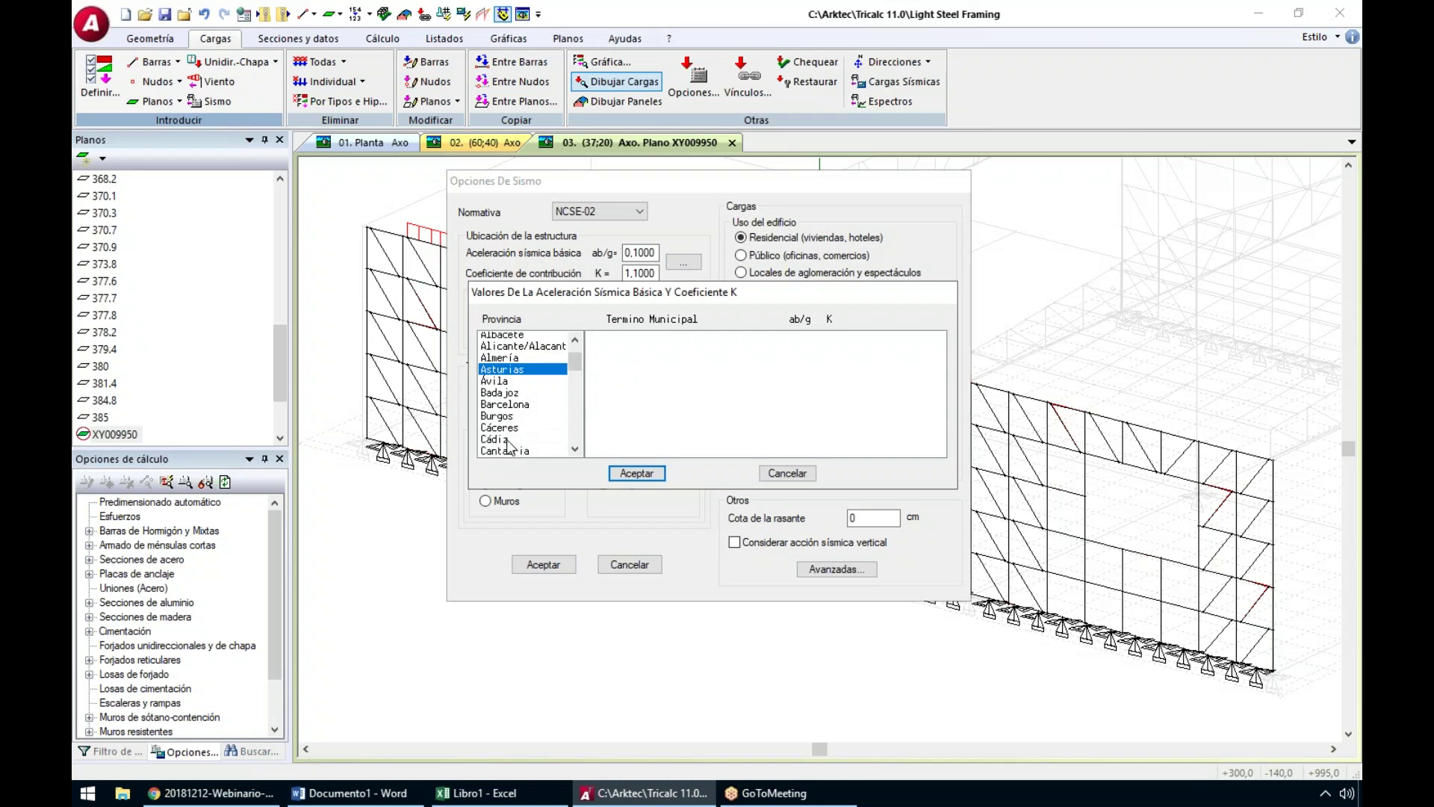
pyautogui.click(507, 421)
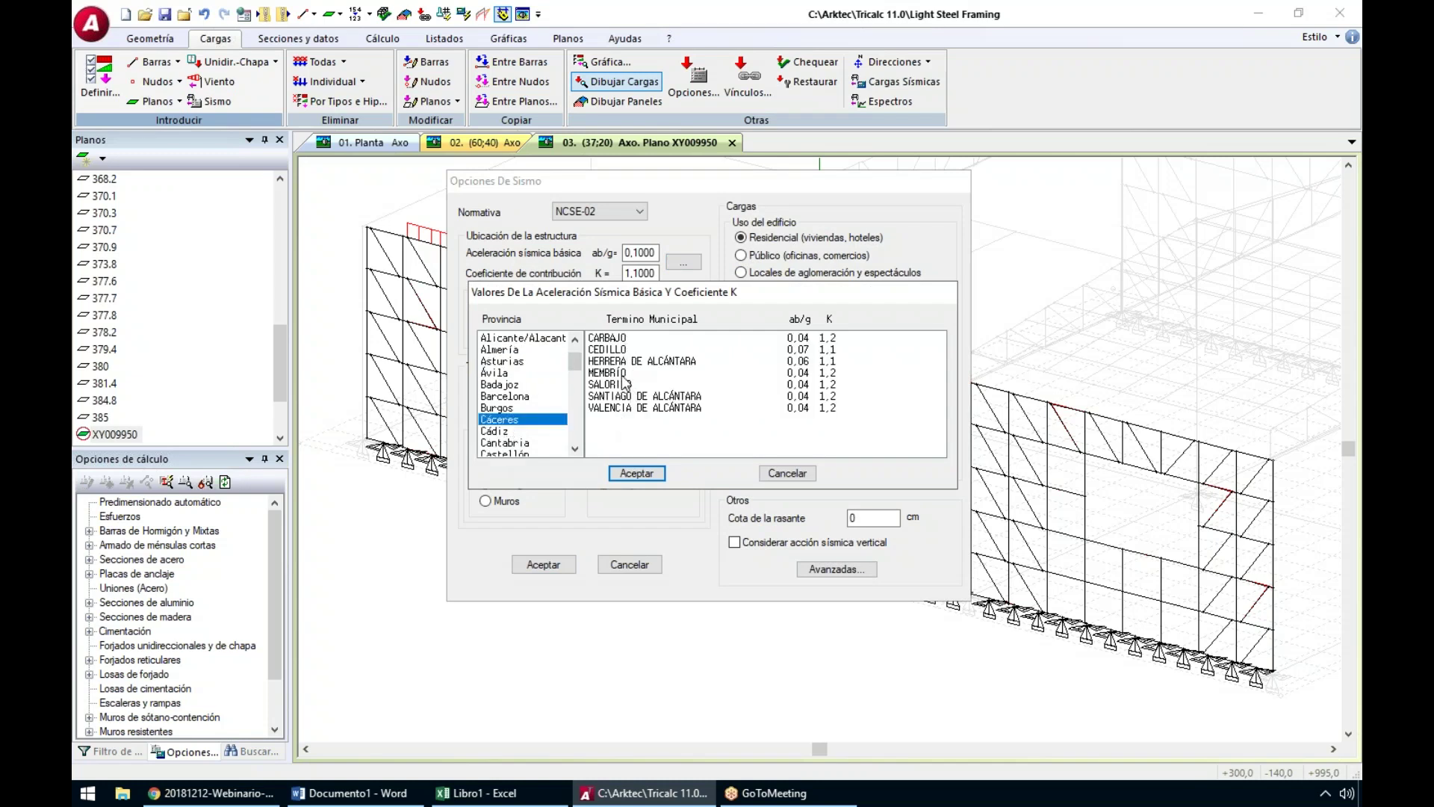
pyautogui.click(614, 384)
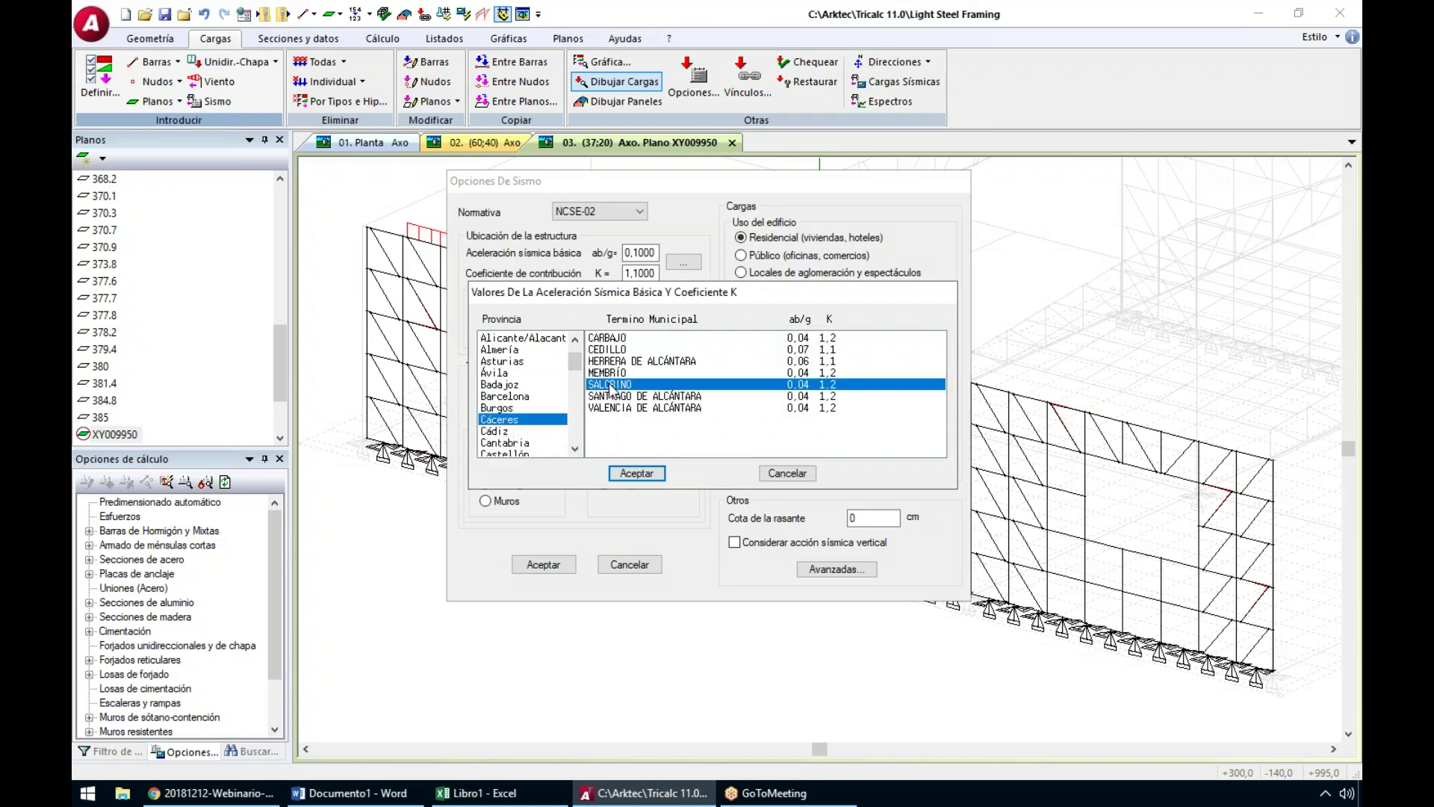
pyautogui.click(636, 473)
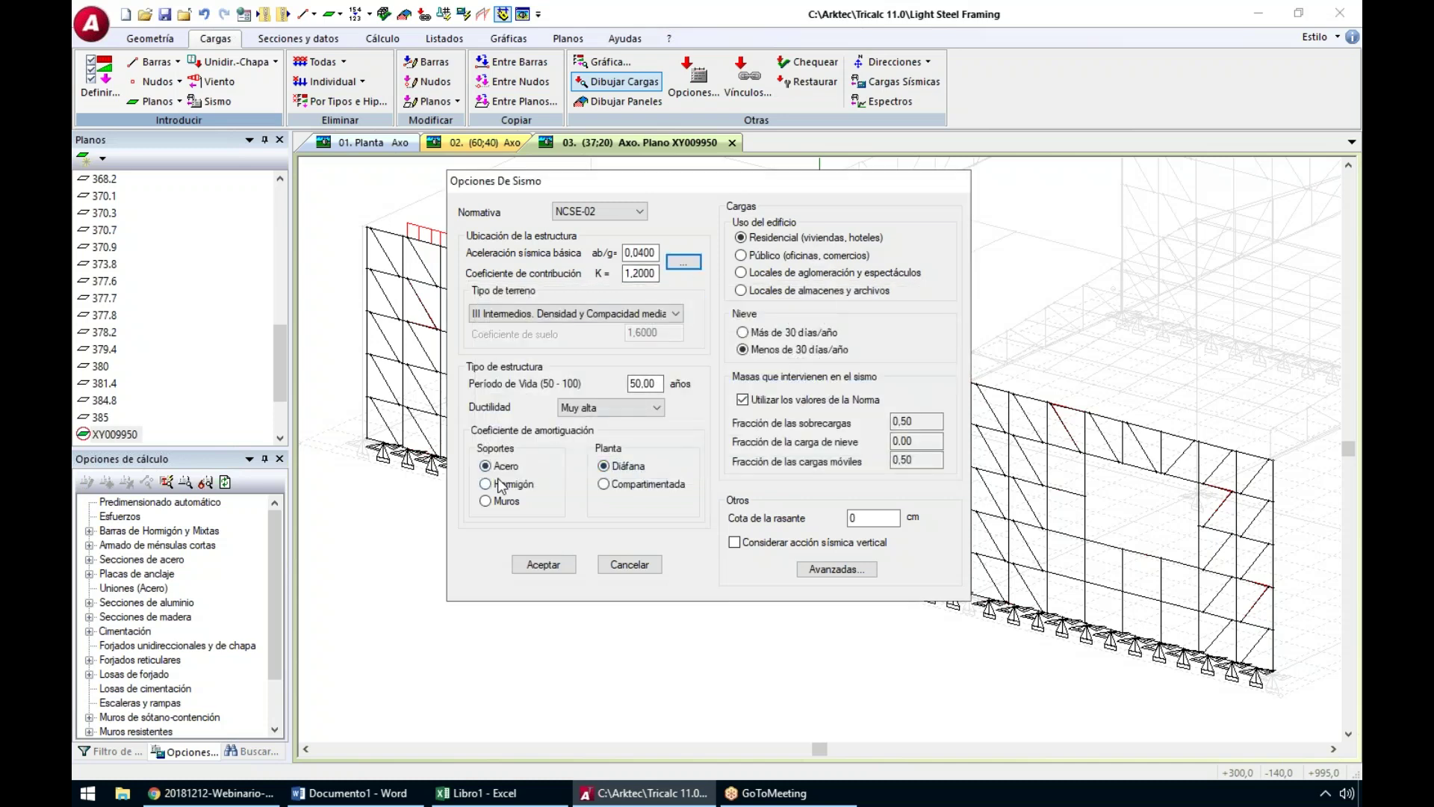
# Set the damping floor type to Compartimentada, keep the ductility at Muy alta and accept the seismic options
pyautogui.click(616, 486)
pyautogui.click(598, 407)
pyautogui.click(608, 410)
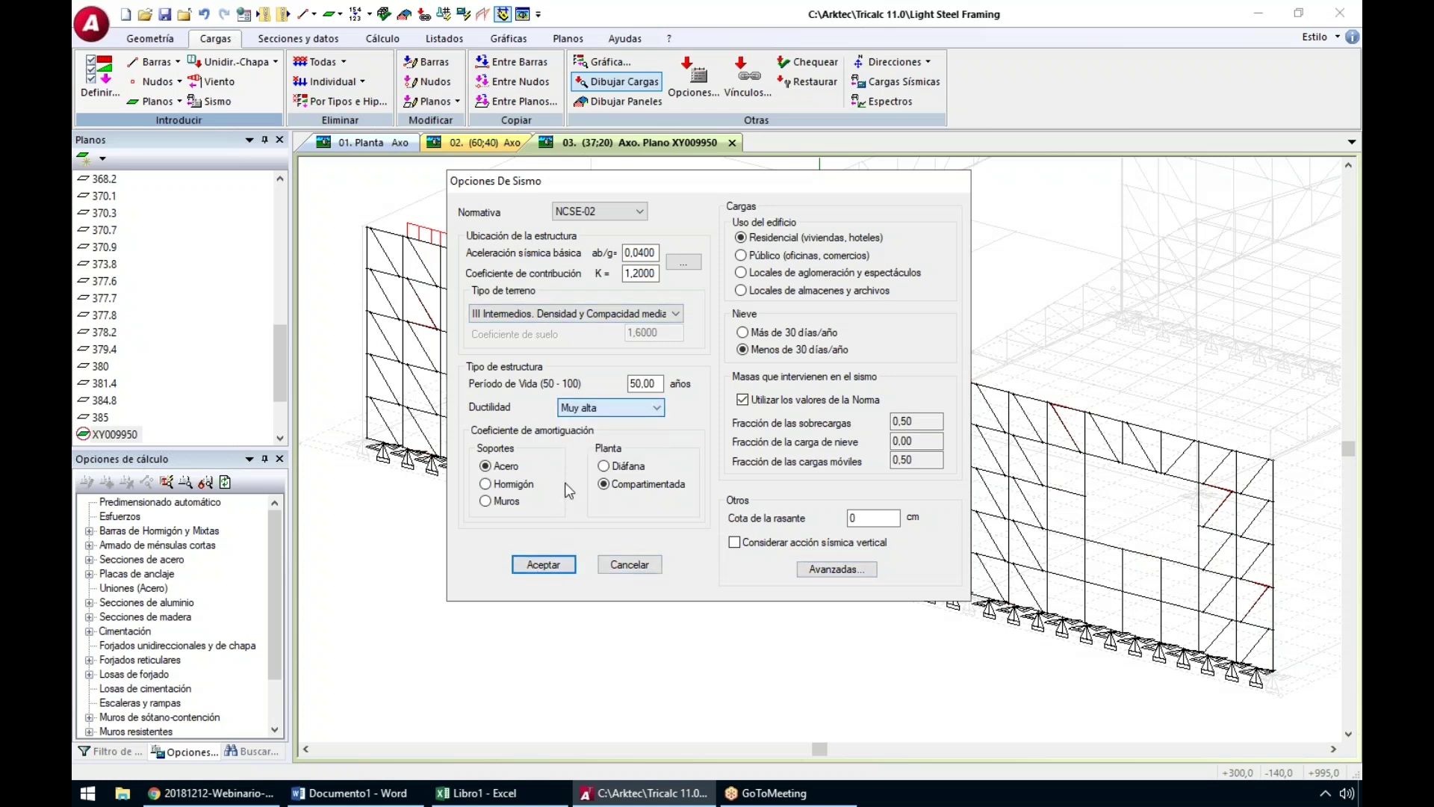
pyautogui.click(543, 564)
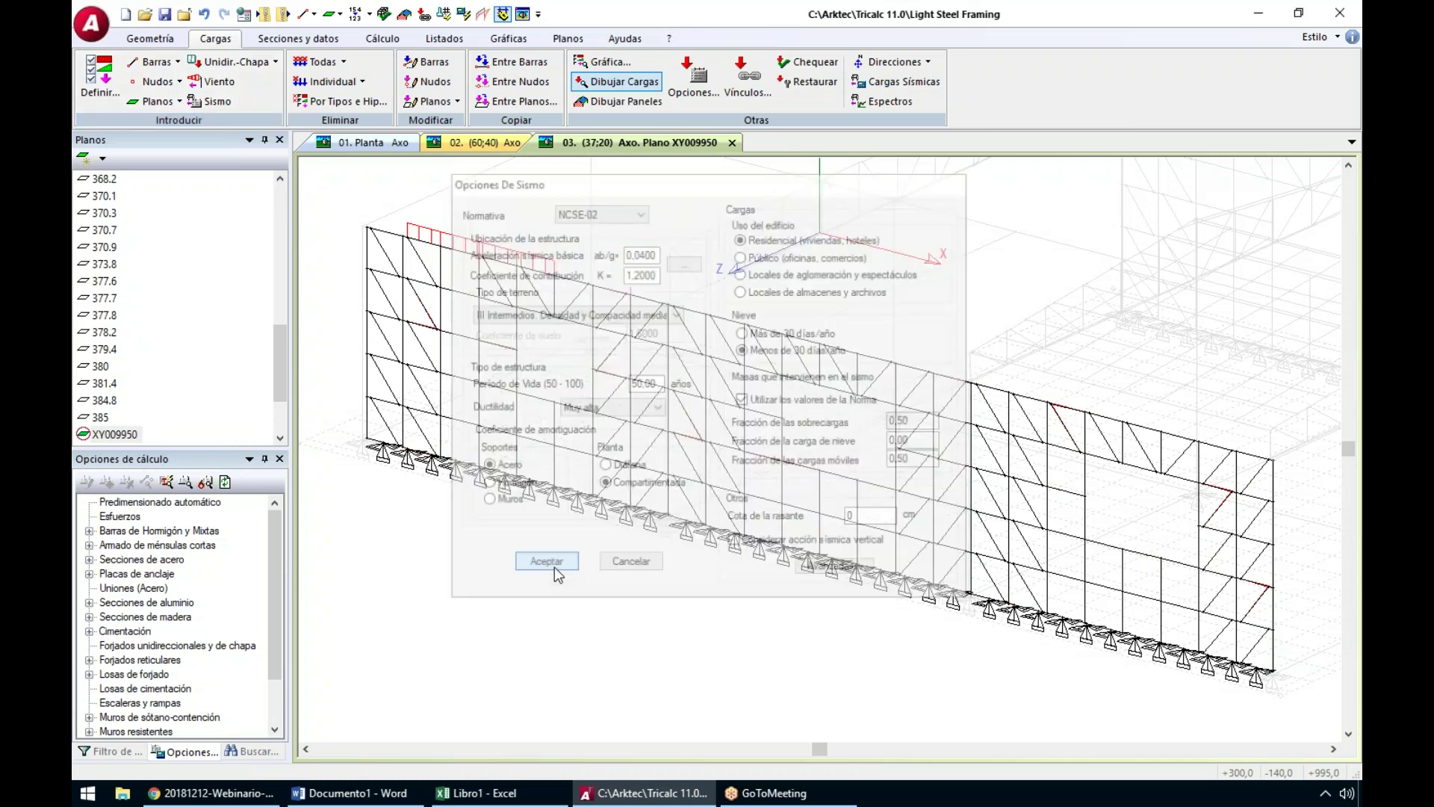
# Review the four direction vectors and their hypotheses in the wind load definition
pyautogui.click(221, 84)
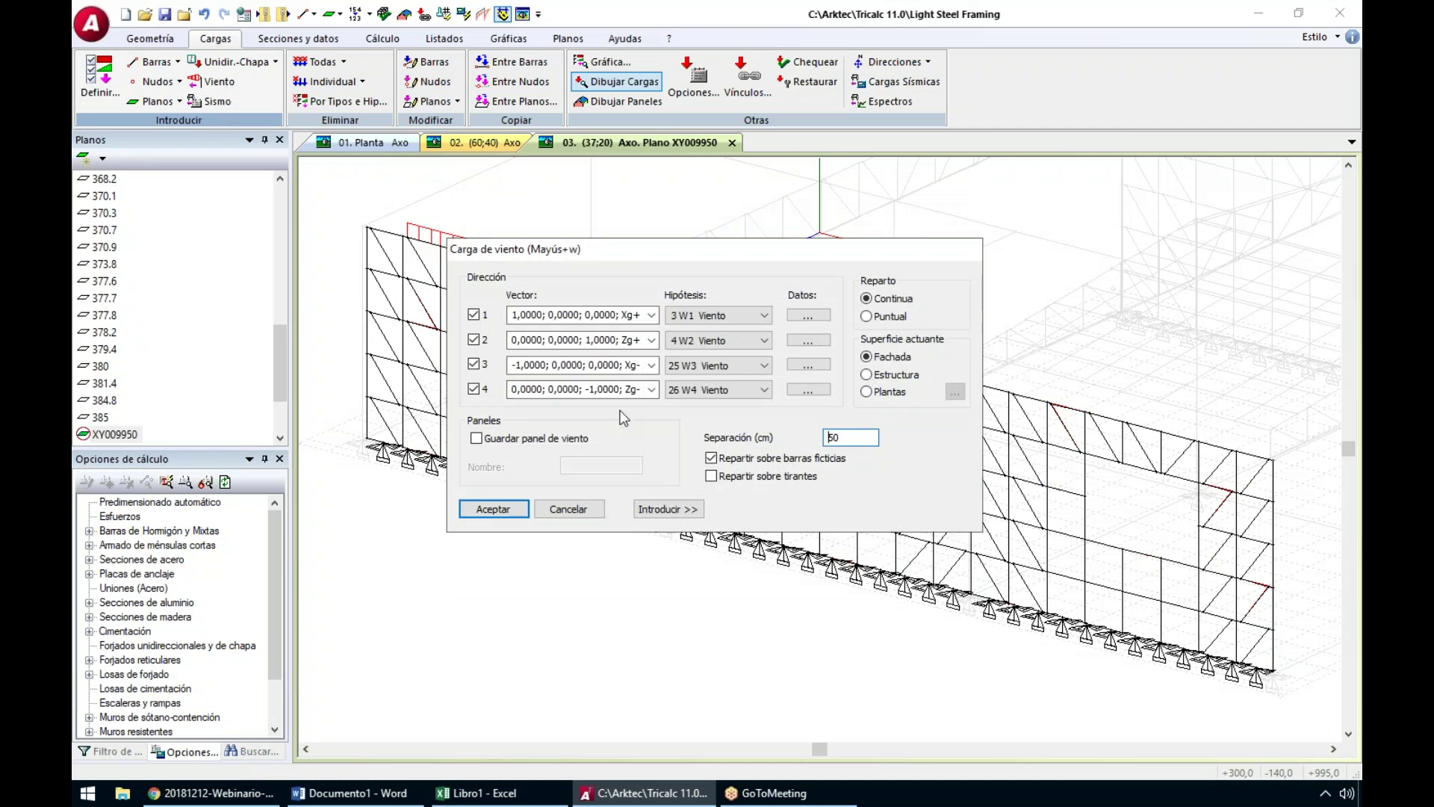
pyautogui.click(608, 317)
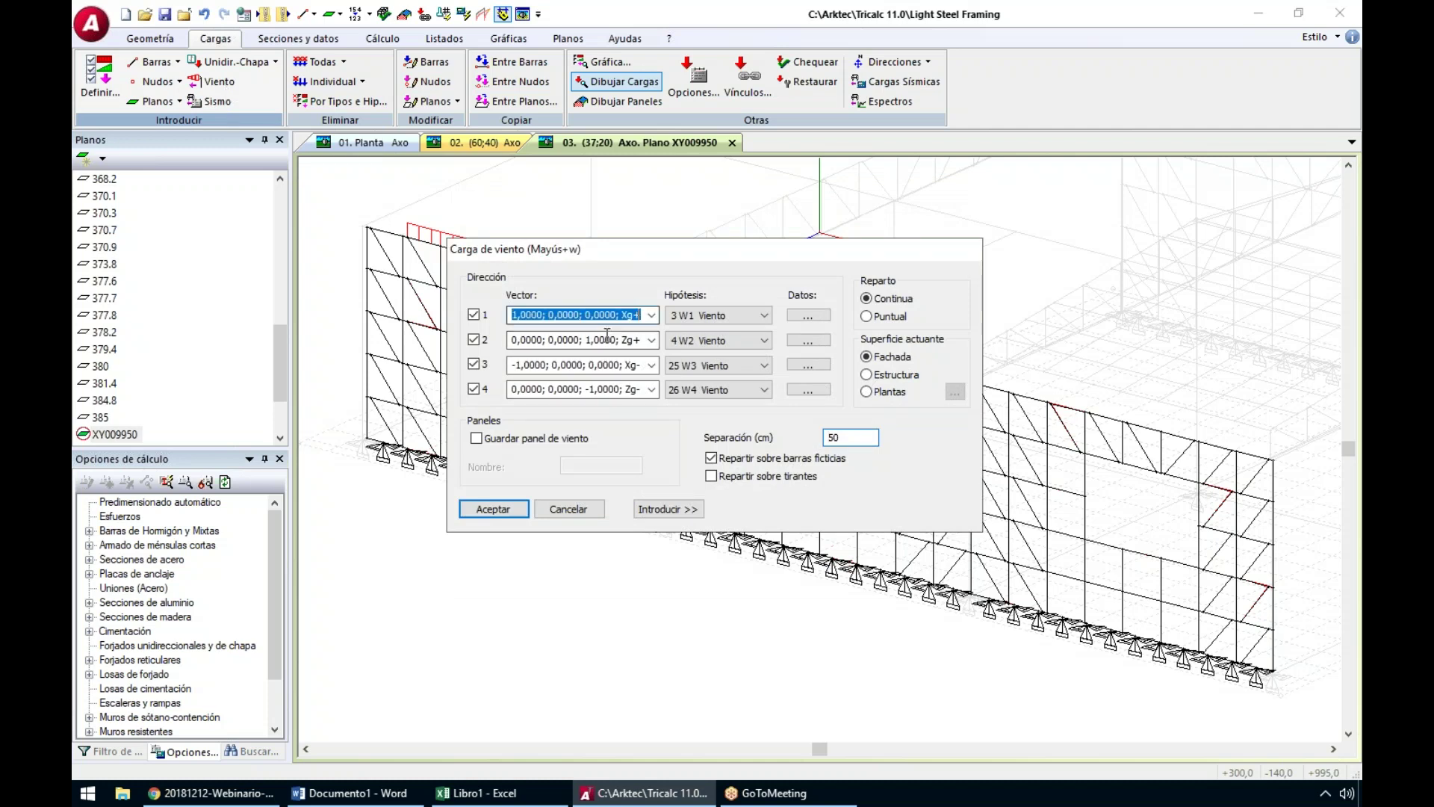
pyautogui.click(605, 341)
pyautogui.click(602, 366)
pyautogui.click(603, 390)
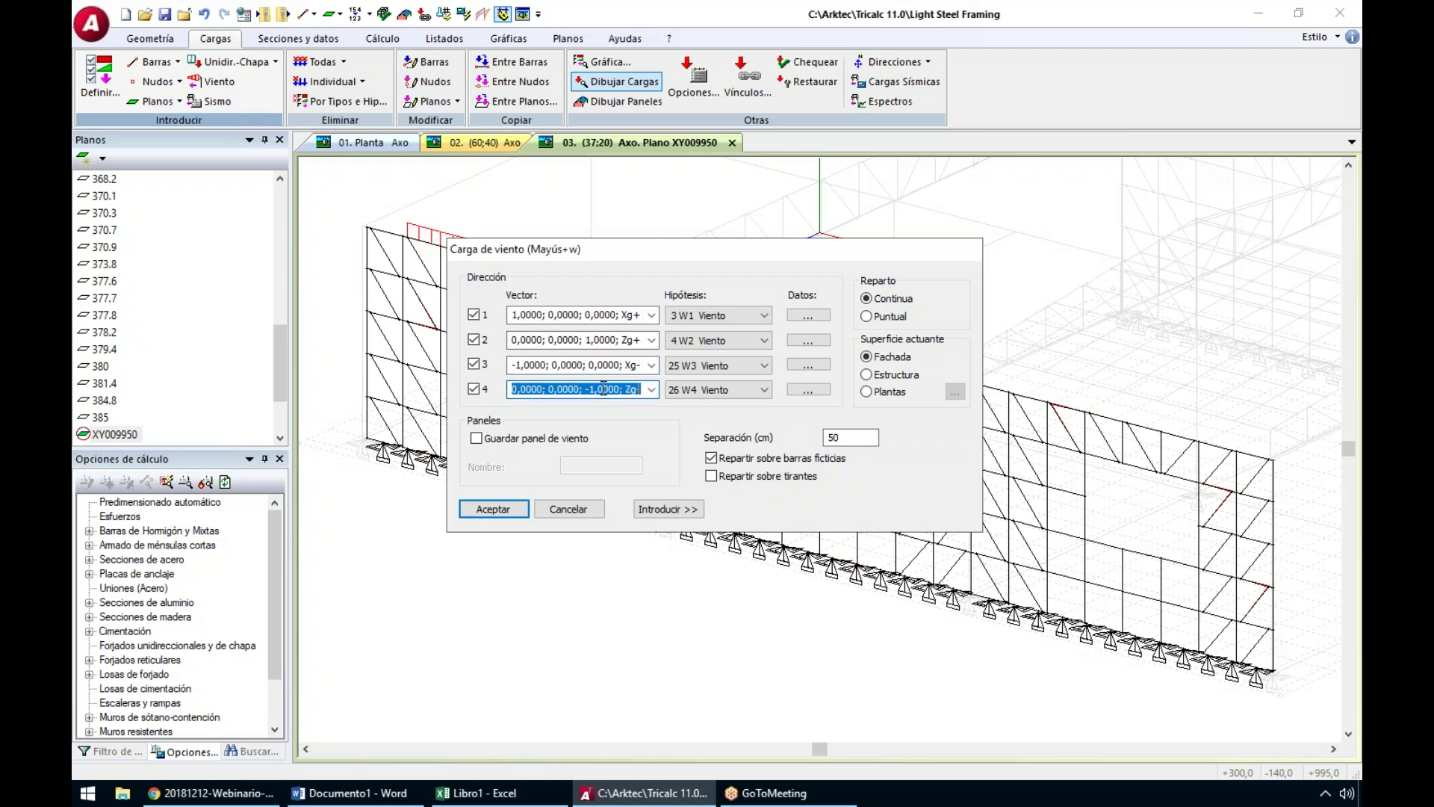
pyautogui.click(474, 364)
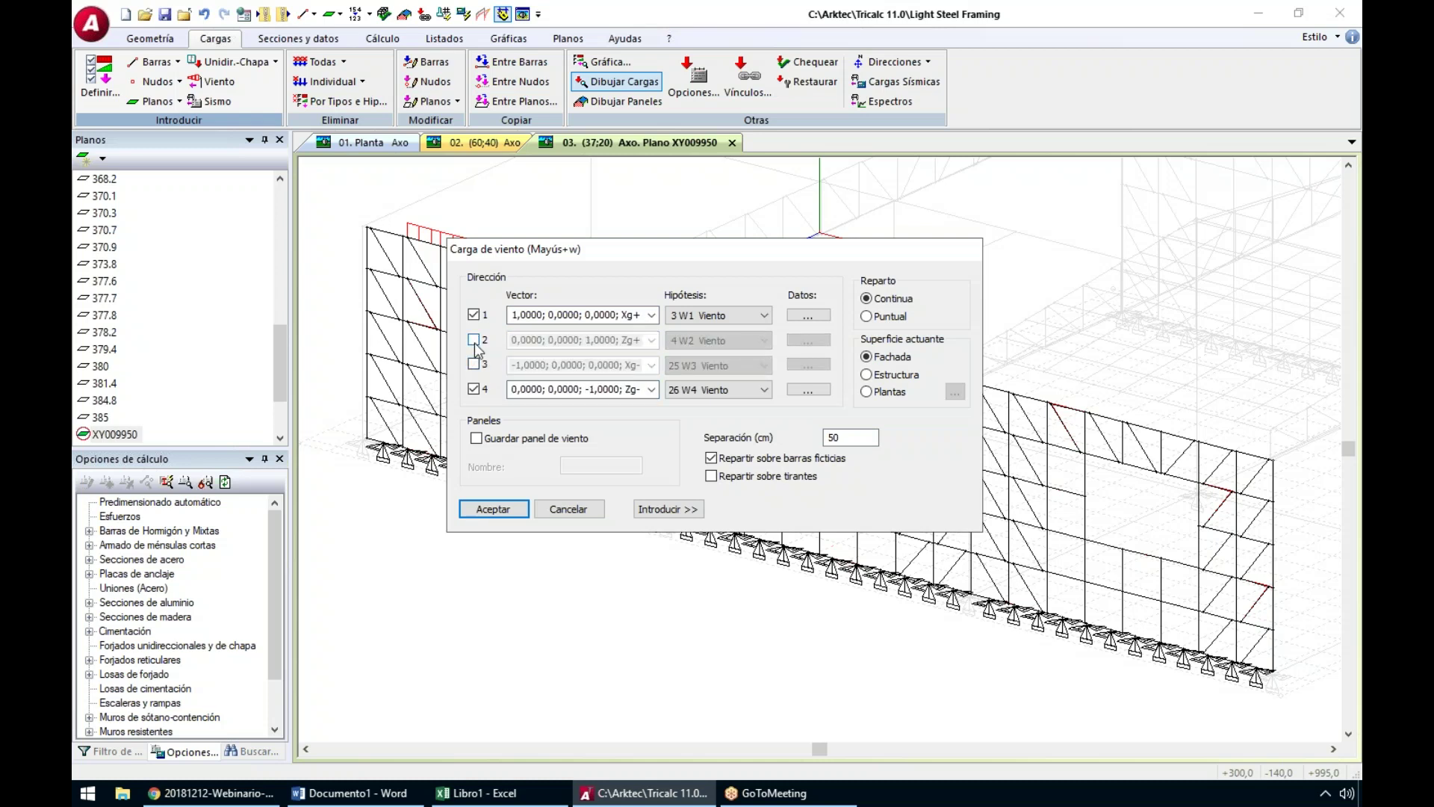
# Calculate direction 1's exterior wind action with Zona A, roughness IV Zona urbana en general, a 50-year return period and 8 m height
pyautogui.click(808, 314)
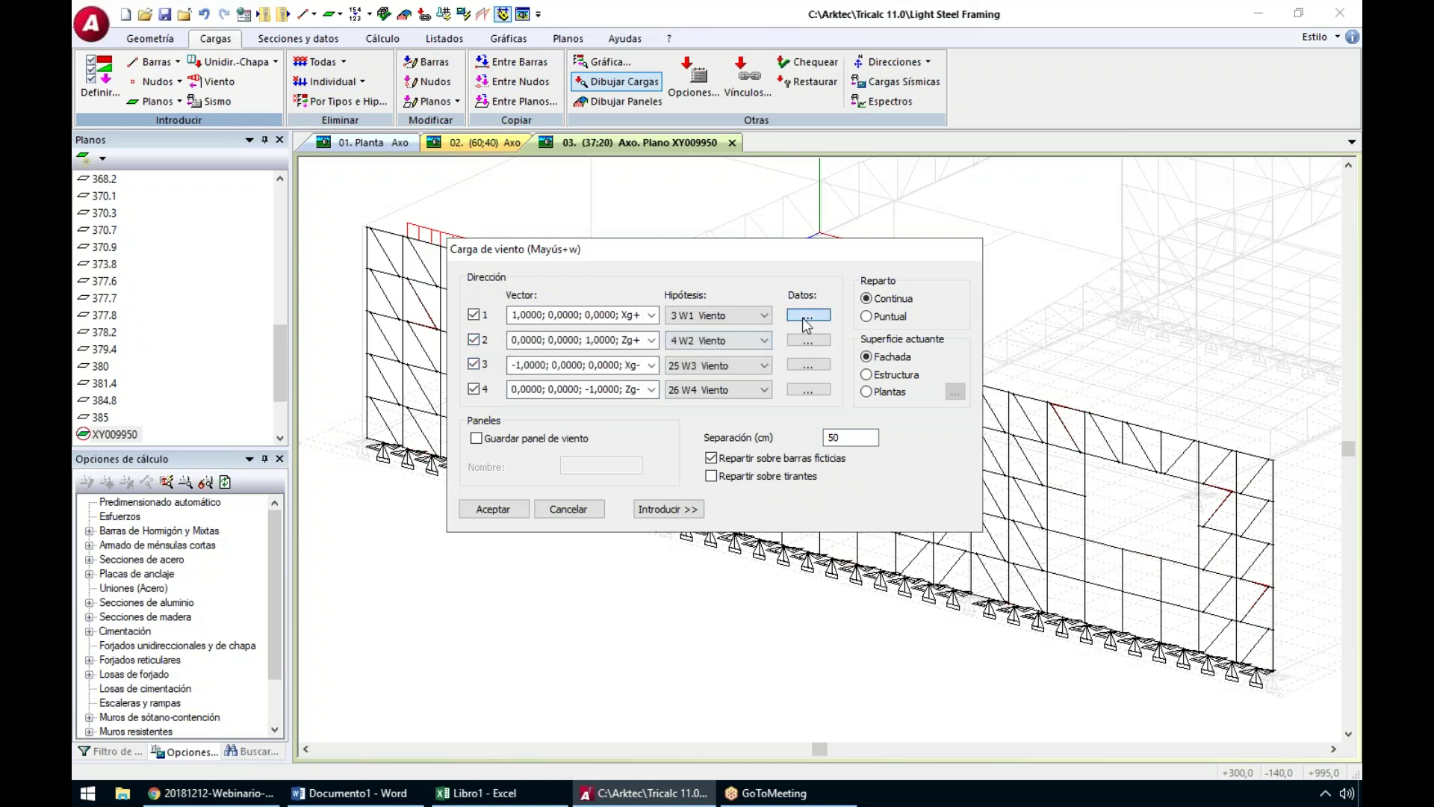
pyautogui.click(670, 327)
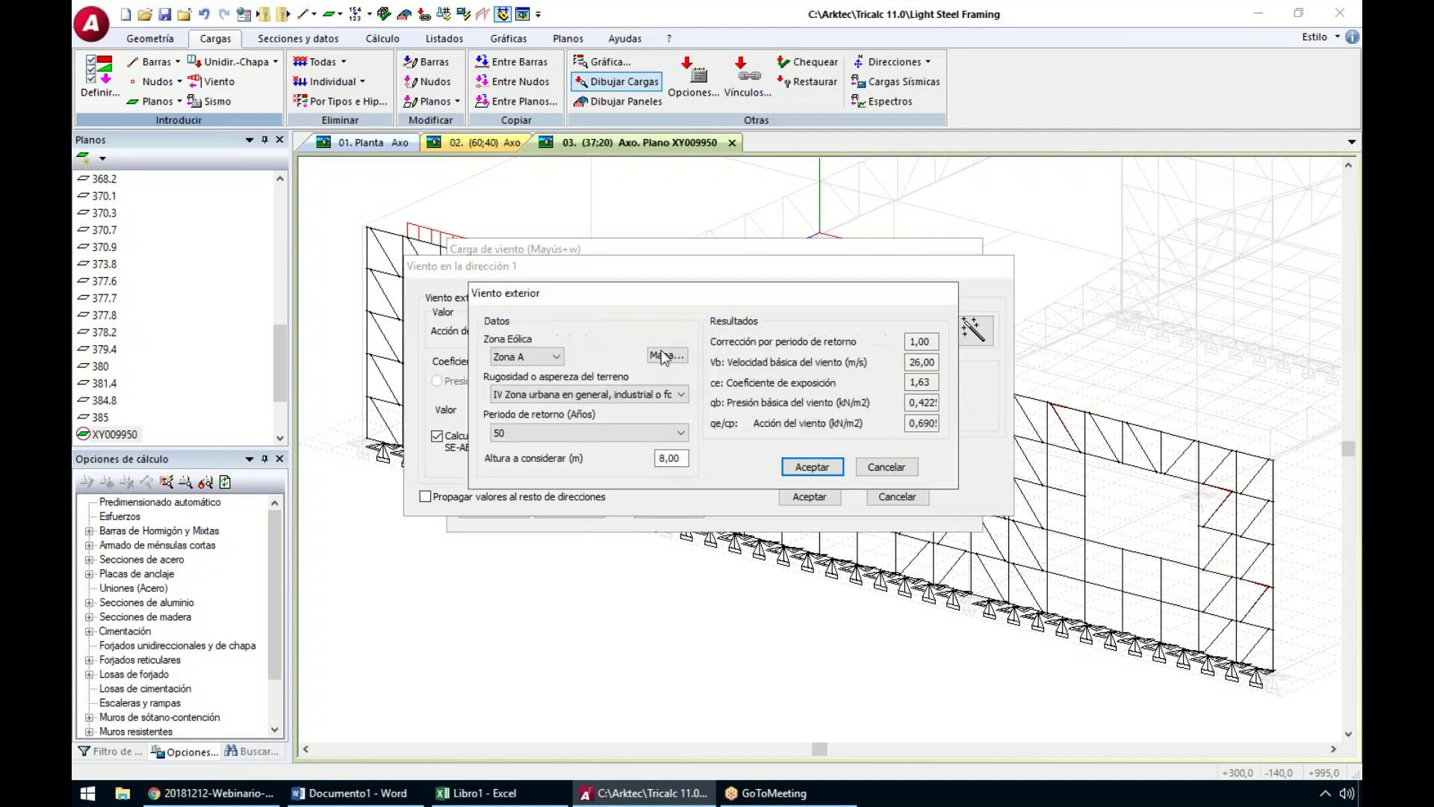
pyautogui.click(666, 355)
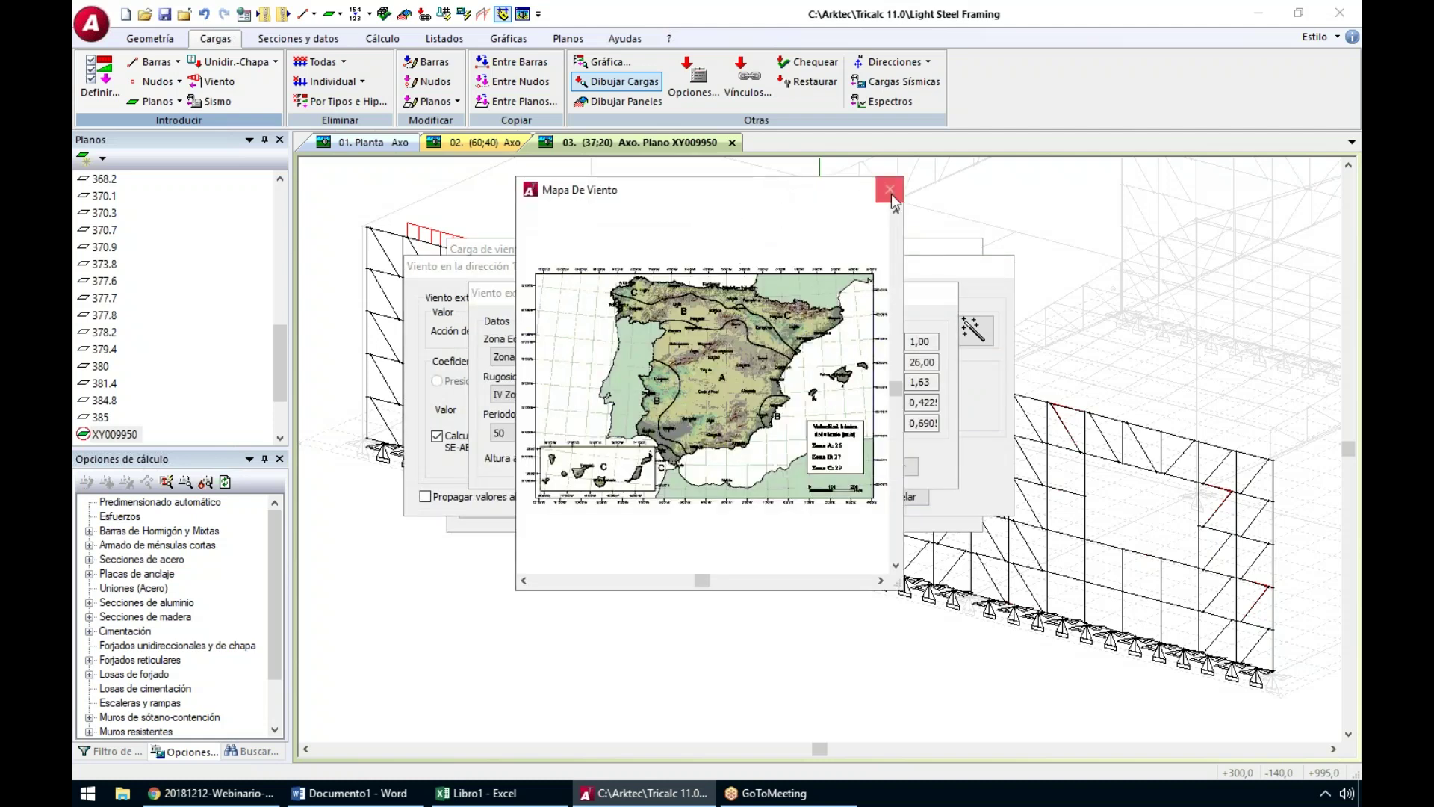
pyautogui.click(581, 394)
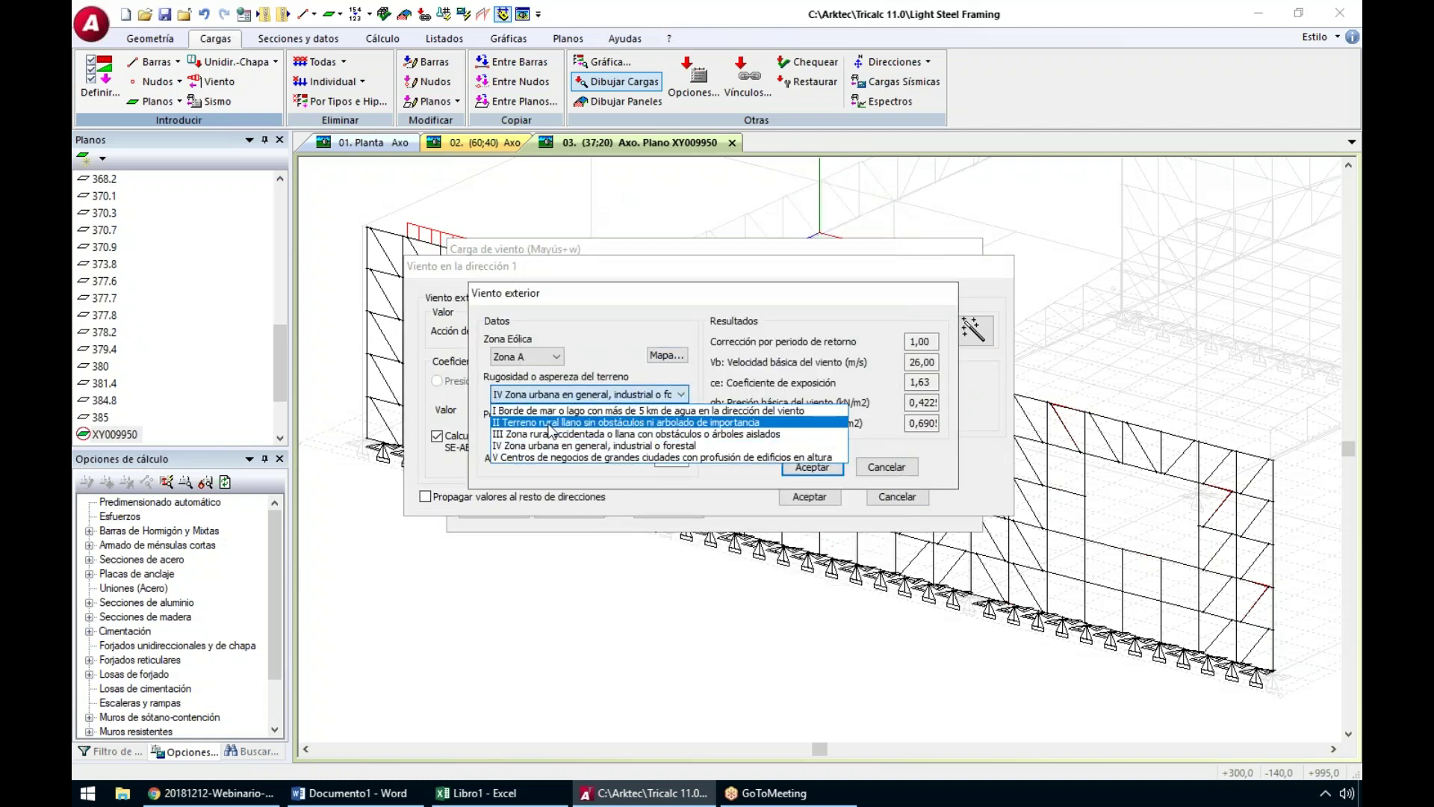
pyautogui.click(550, 432)
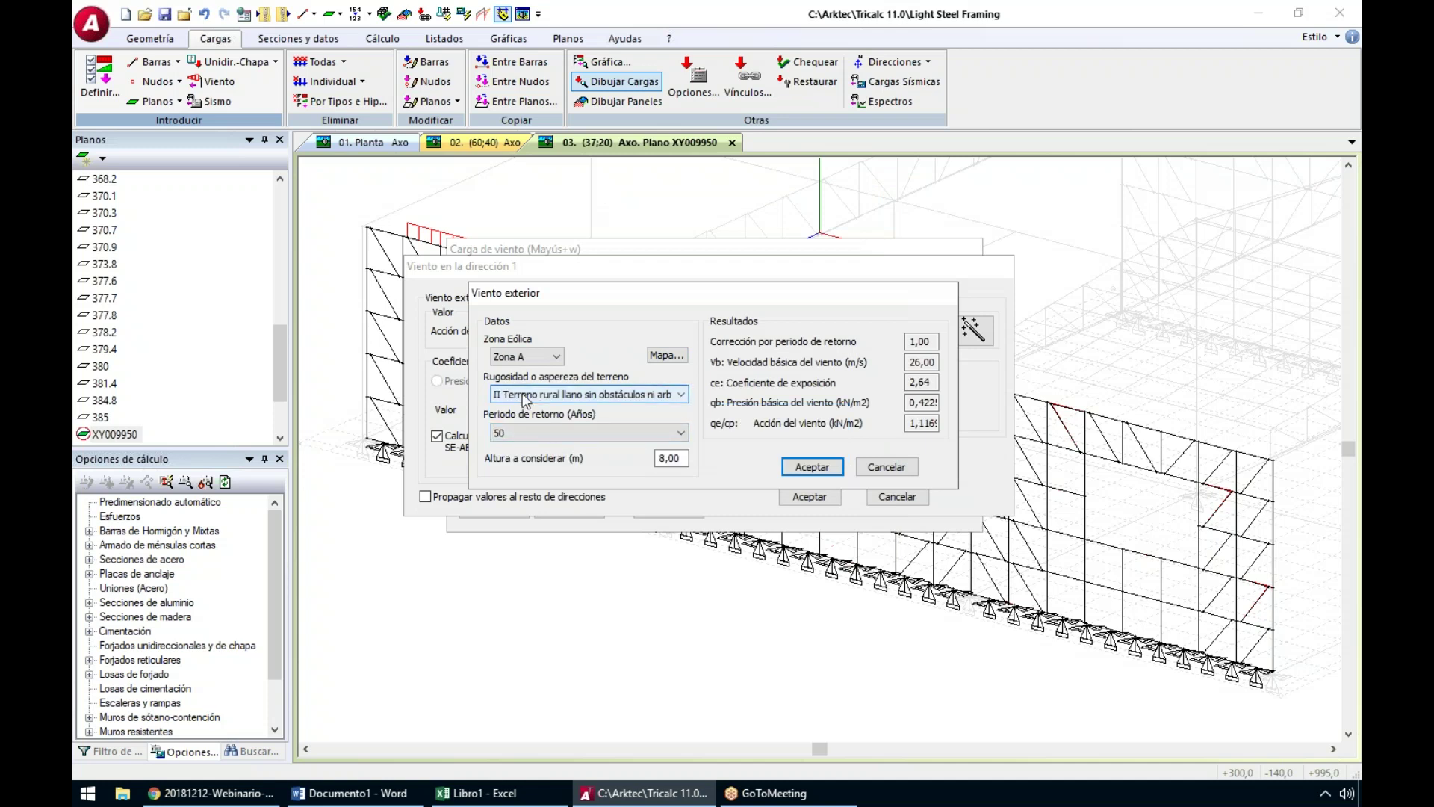
pyautogui.click(525, 399)
pyautogui.click(545, 457)
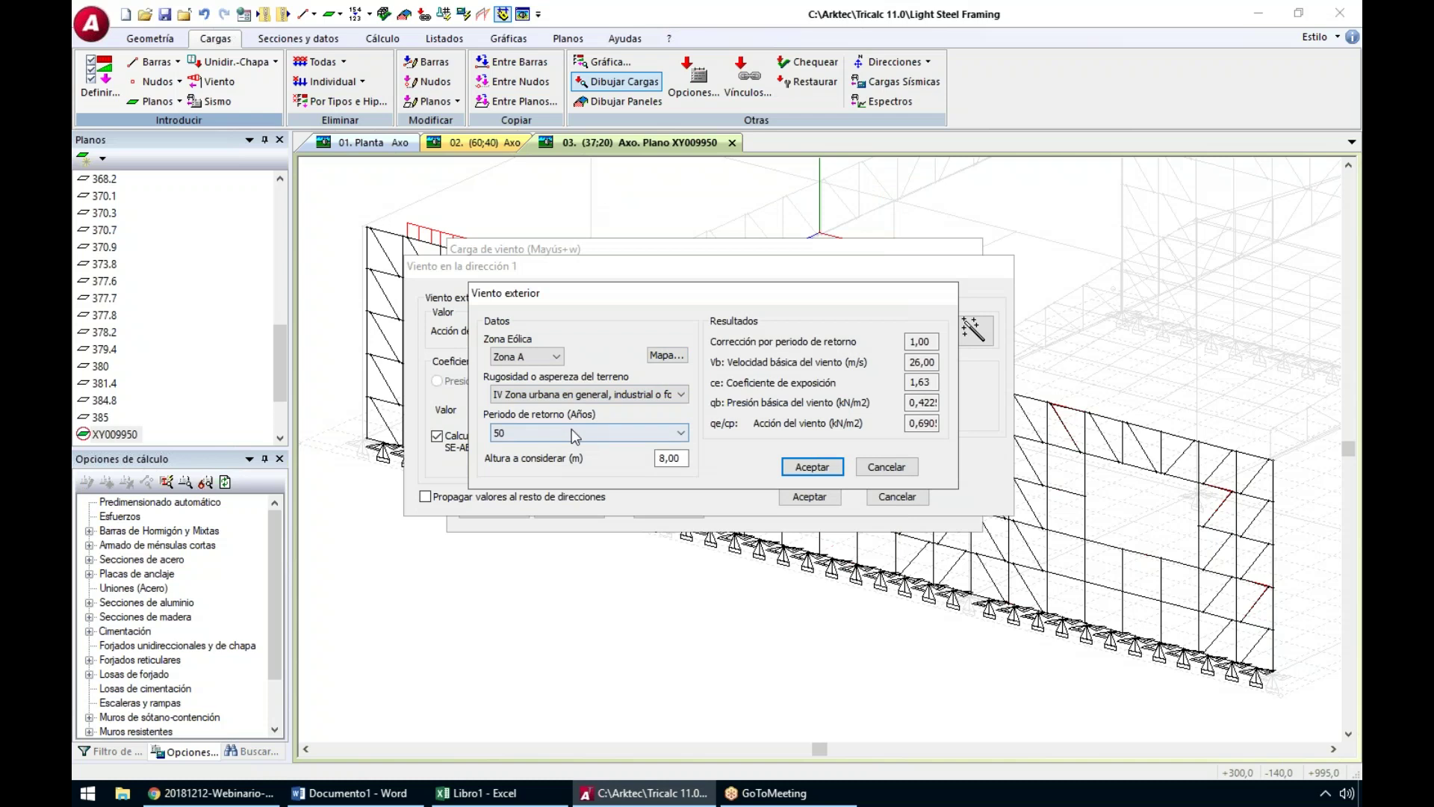
pyautogui.click(811, 466)
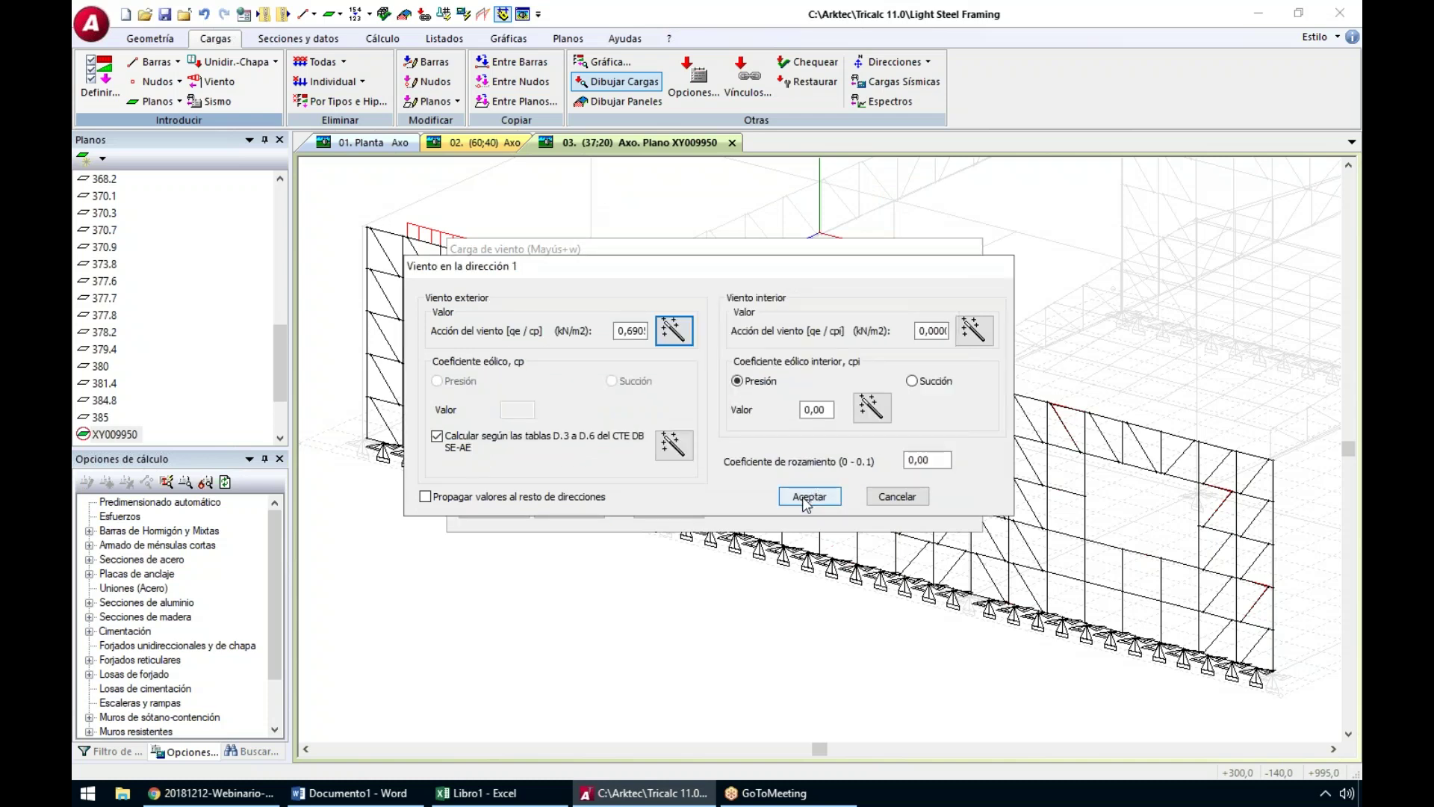
pyautogui.click(809, 496)
# Enable saving the wind panel, name it "nort" and start introducing it
pyautogui.click(567, 464)
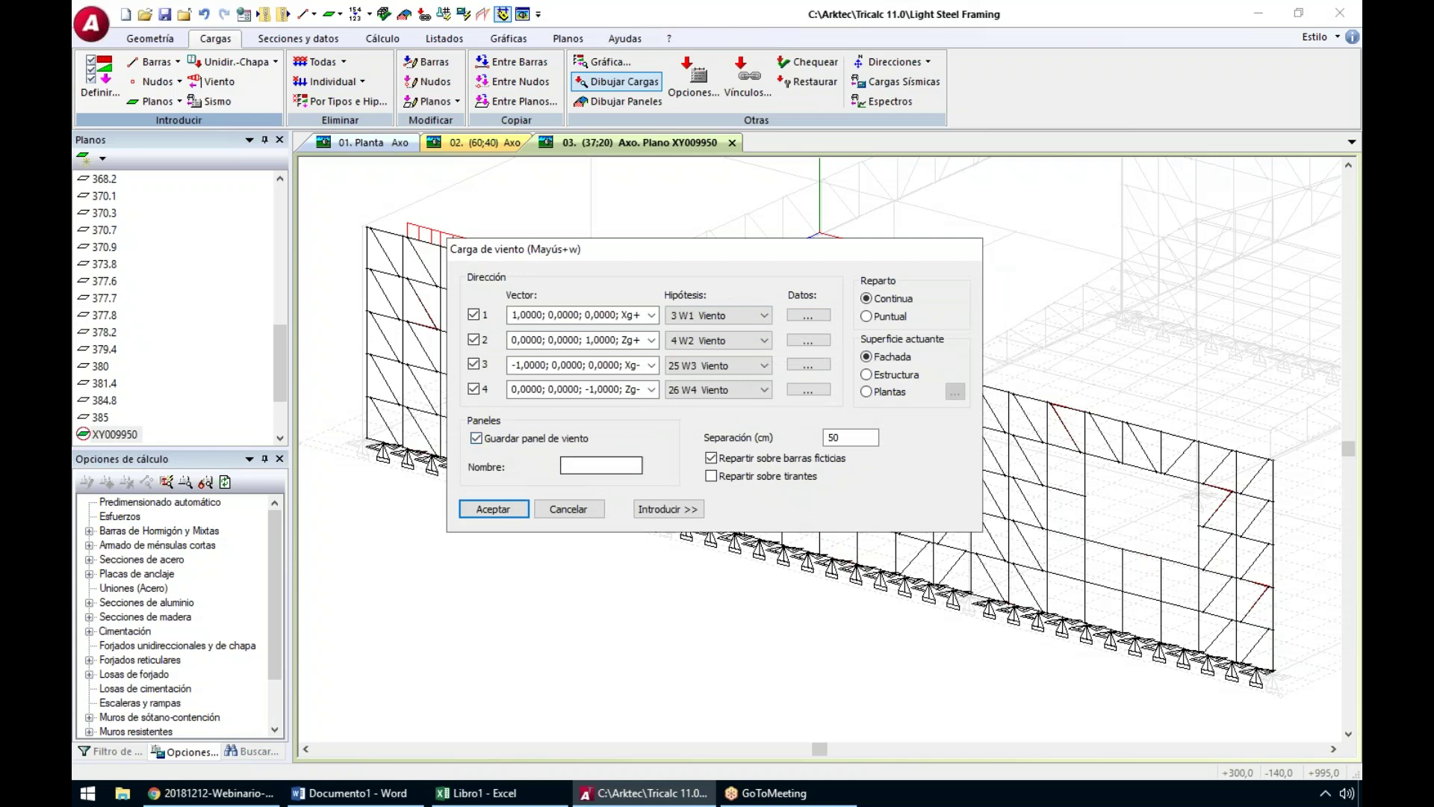
pyautogui.write('nort')
pyautogui.click(687, 513)
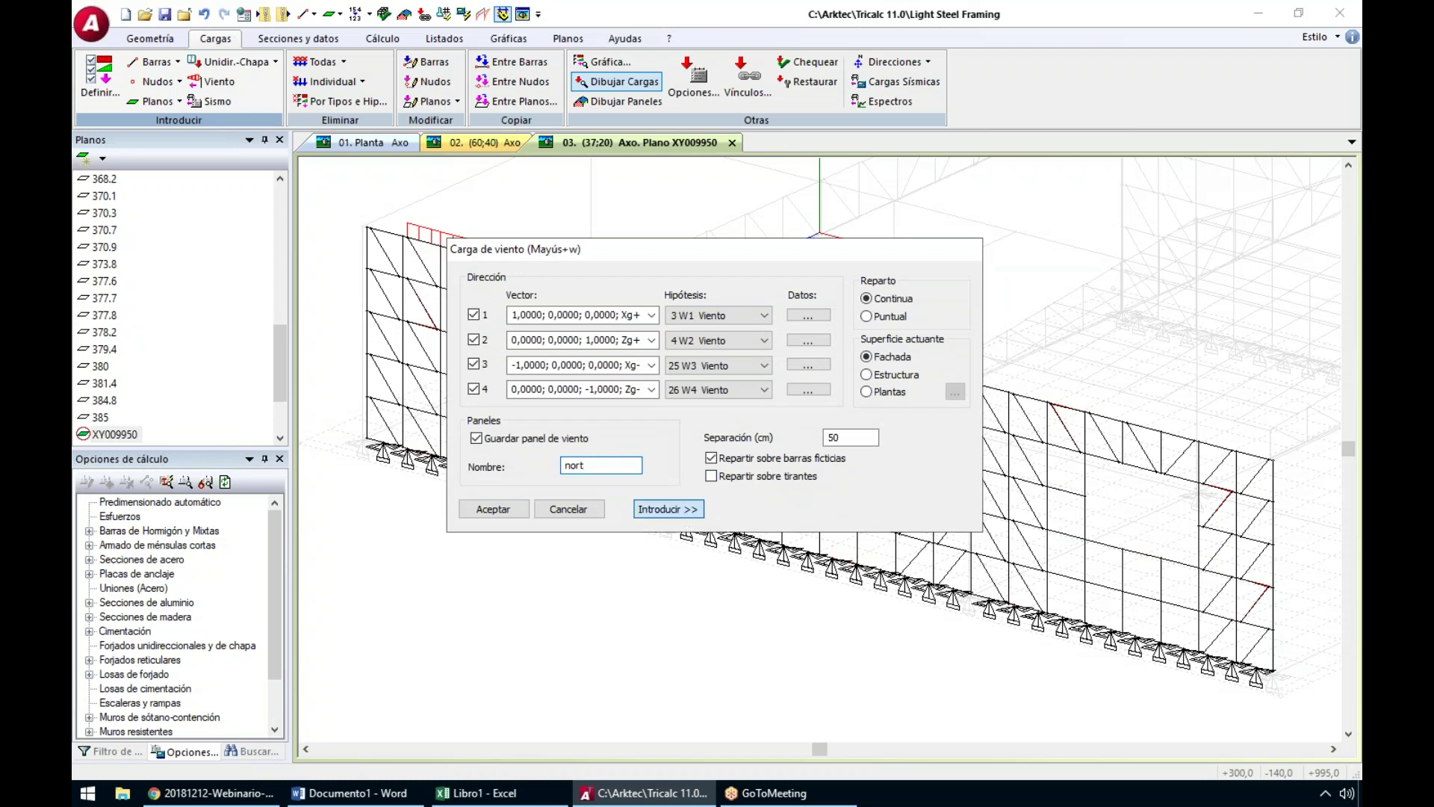
# Outline the wind panel through the four outer corners of the XY009950 wall and set its direction along the wall's vertical edge
pyautogui.click(366, 224)
pyautogui.click(362, 440)
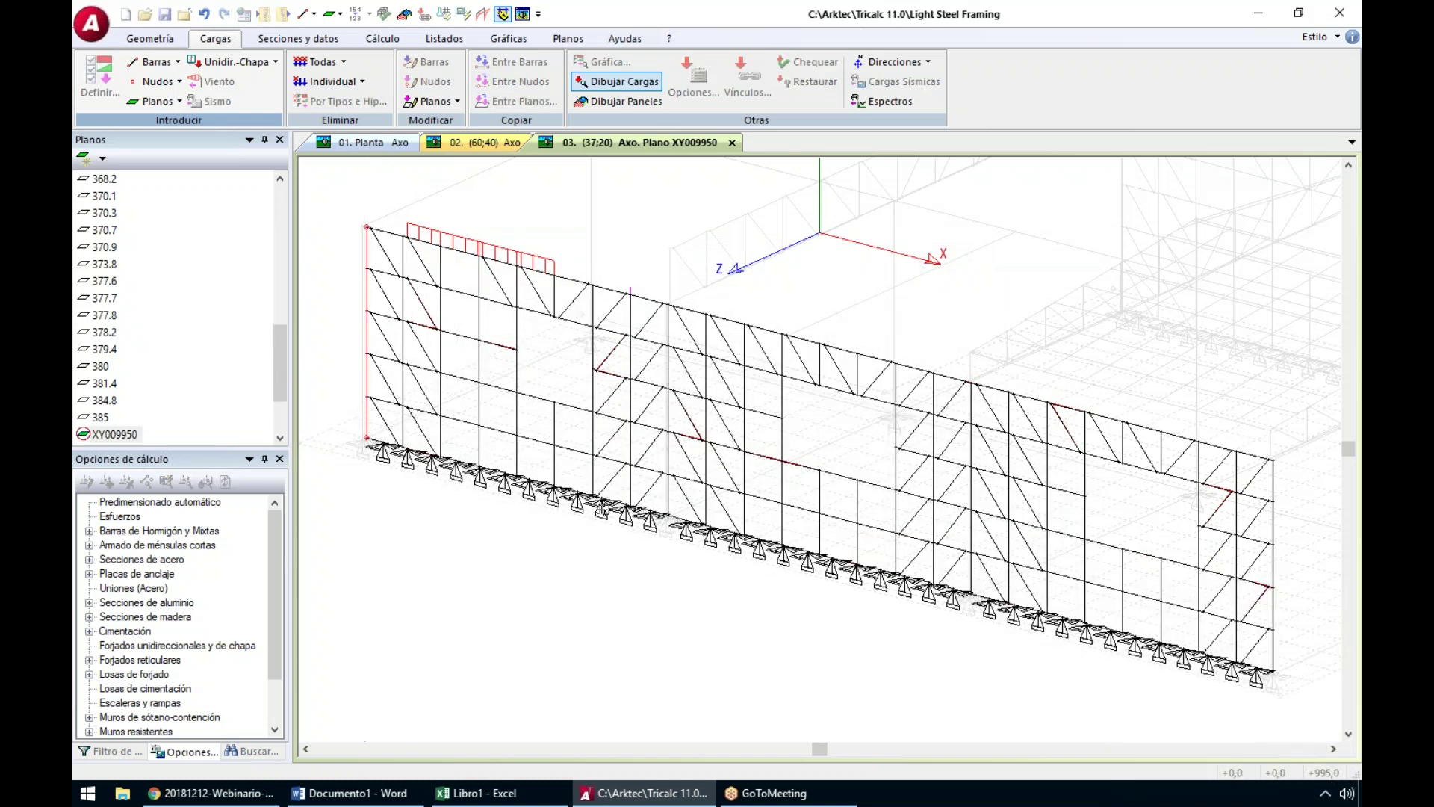
pyautogui.click(1273, 670)
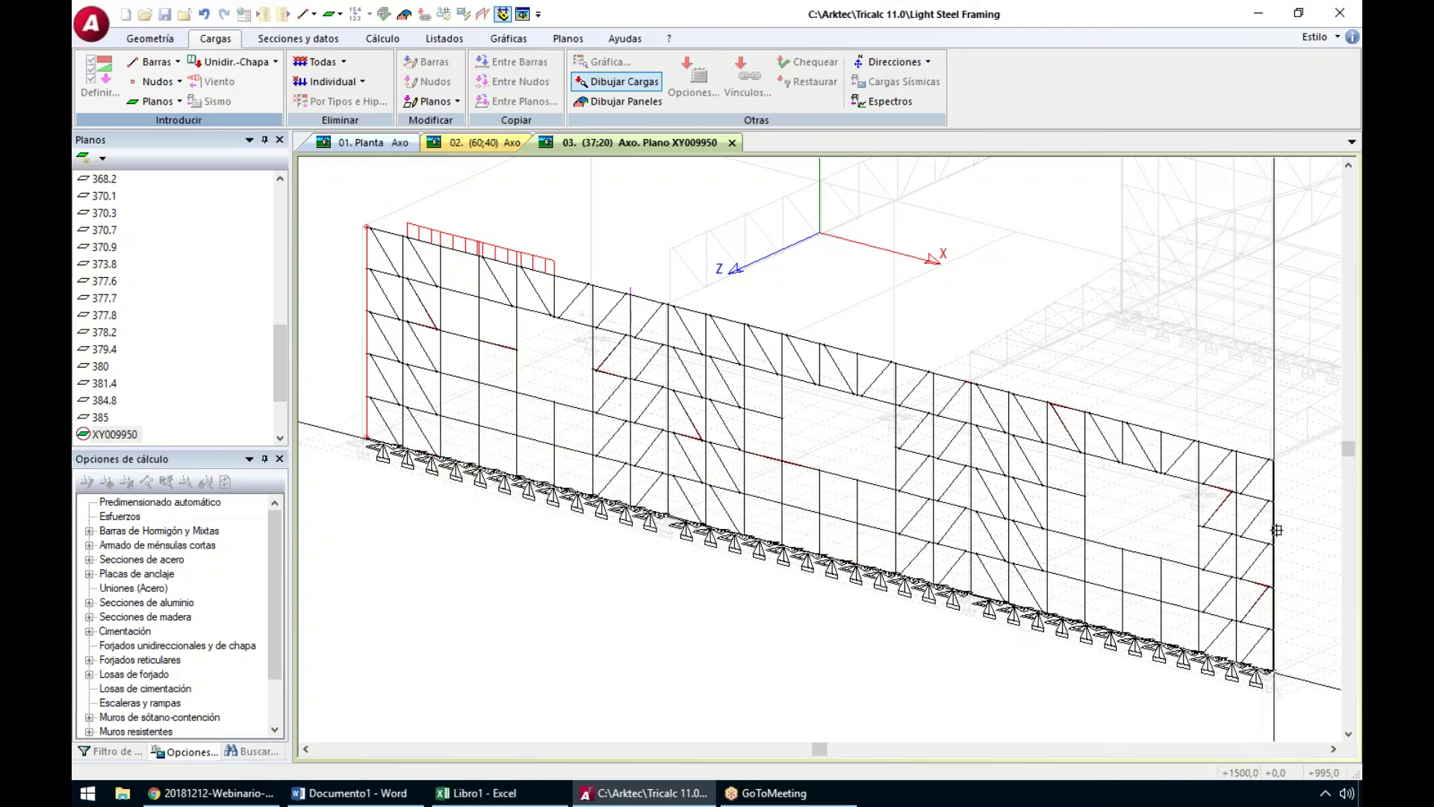
pyautogui.click(1274, 459)
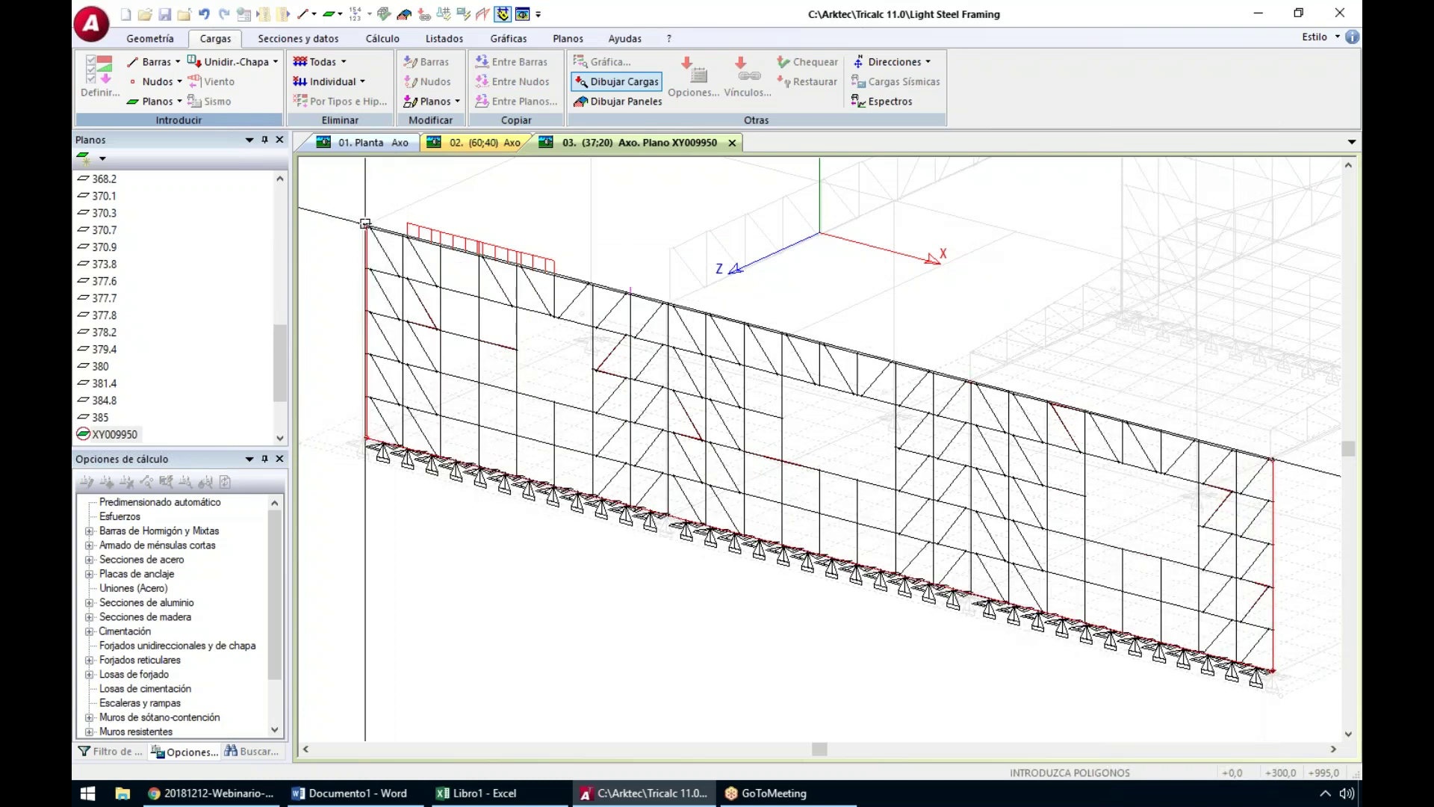
pyautogui.click(365, 223)
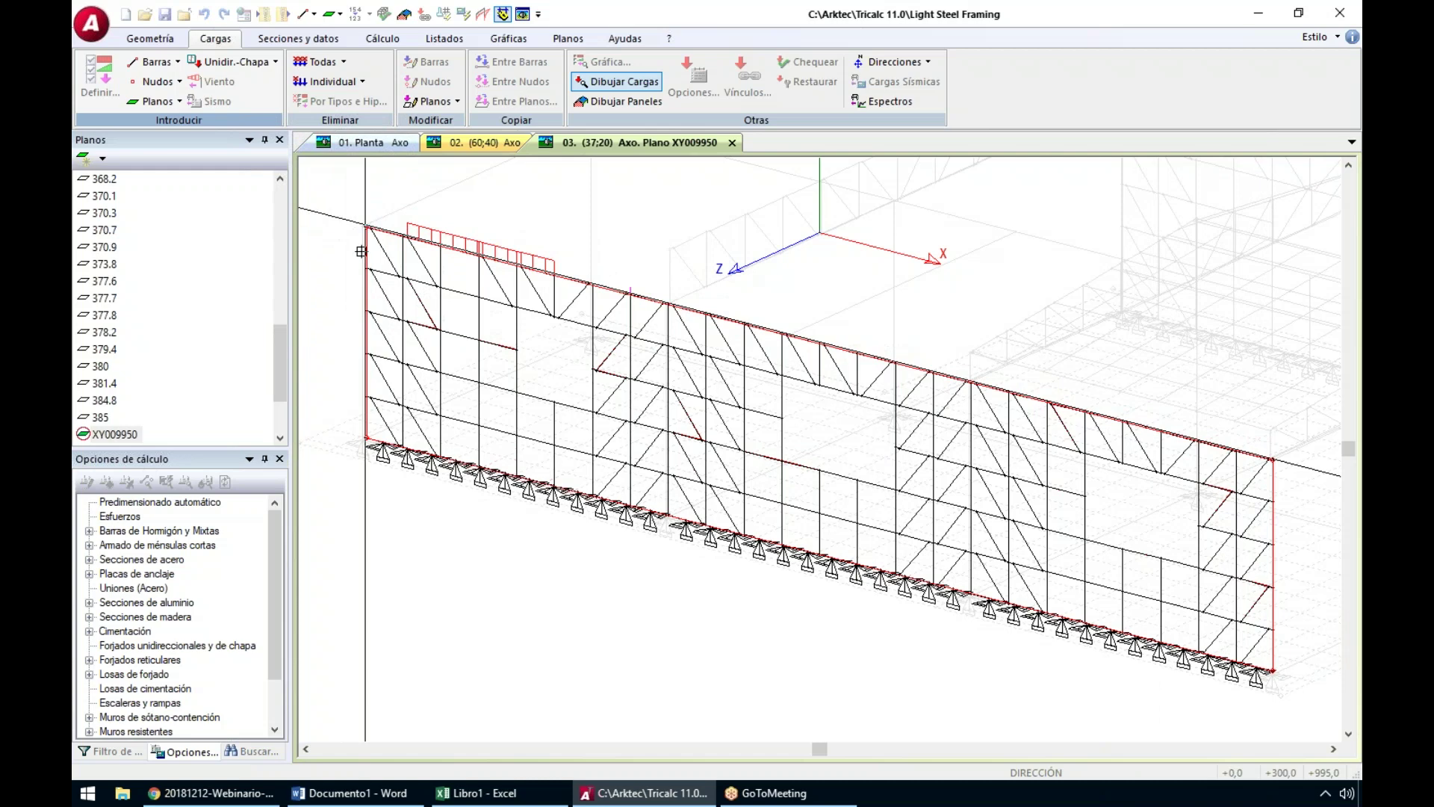
pyautogui.click(365, 272)
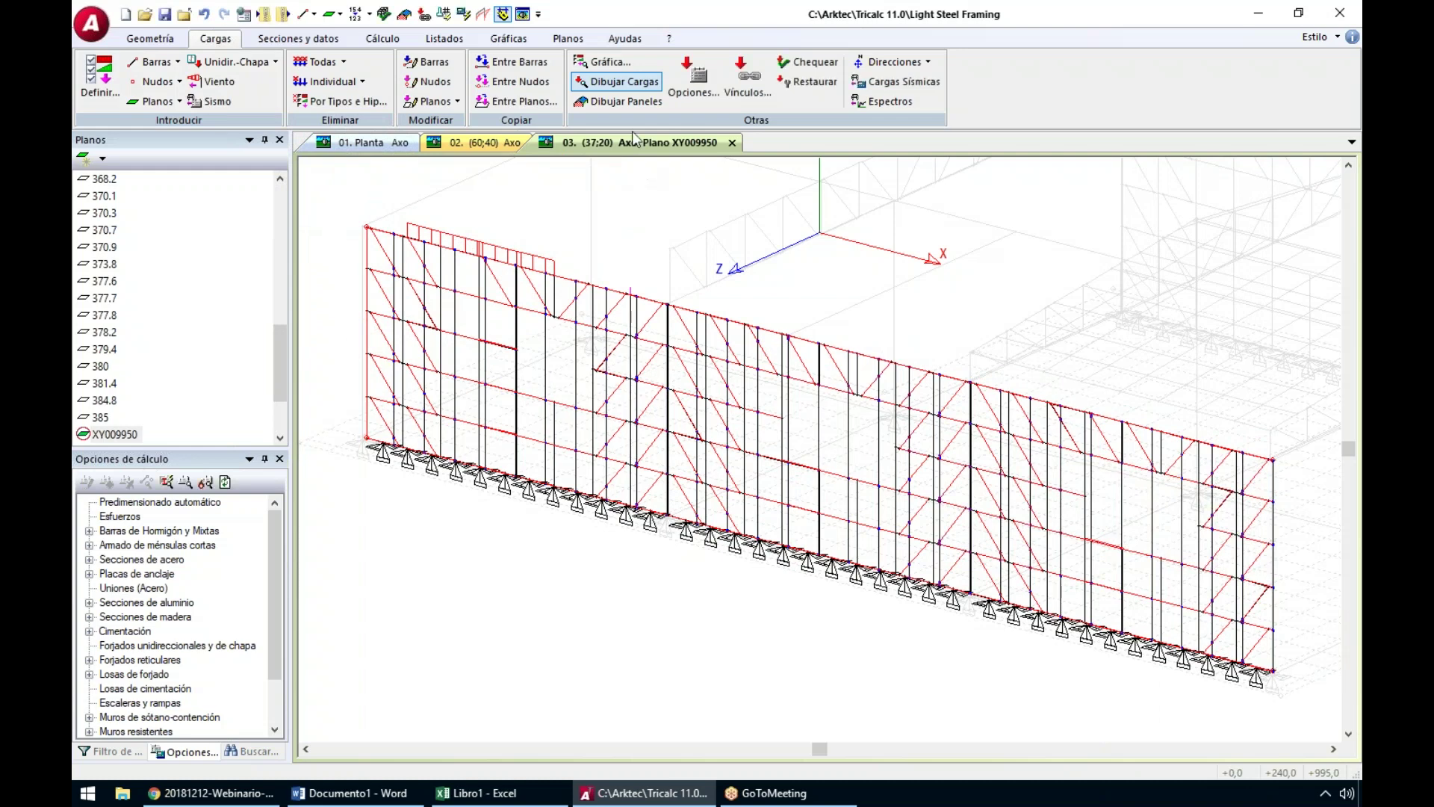
# Display the load panels, show the whole structure and orbit it to inspect the wind panel on the wall
pyautogui.click(626, 101)
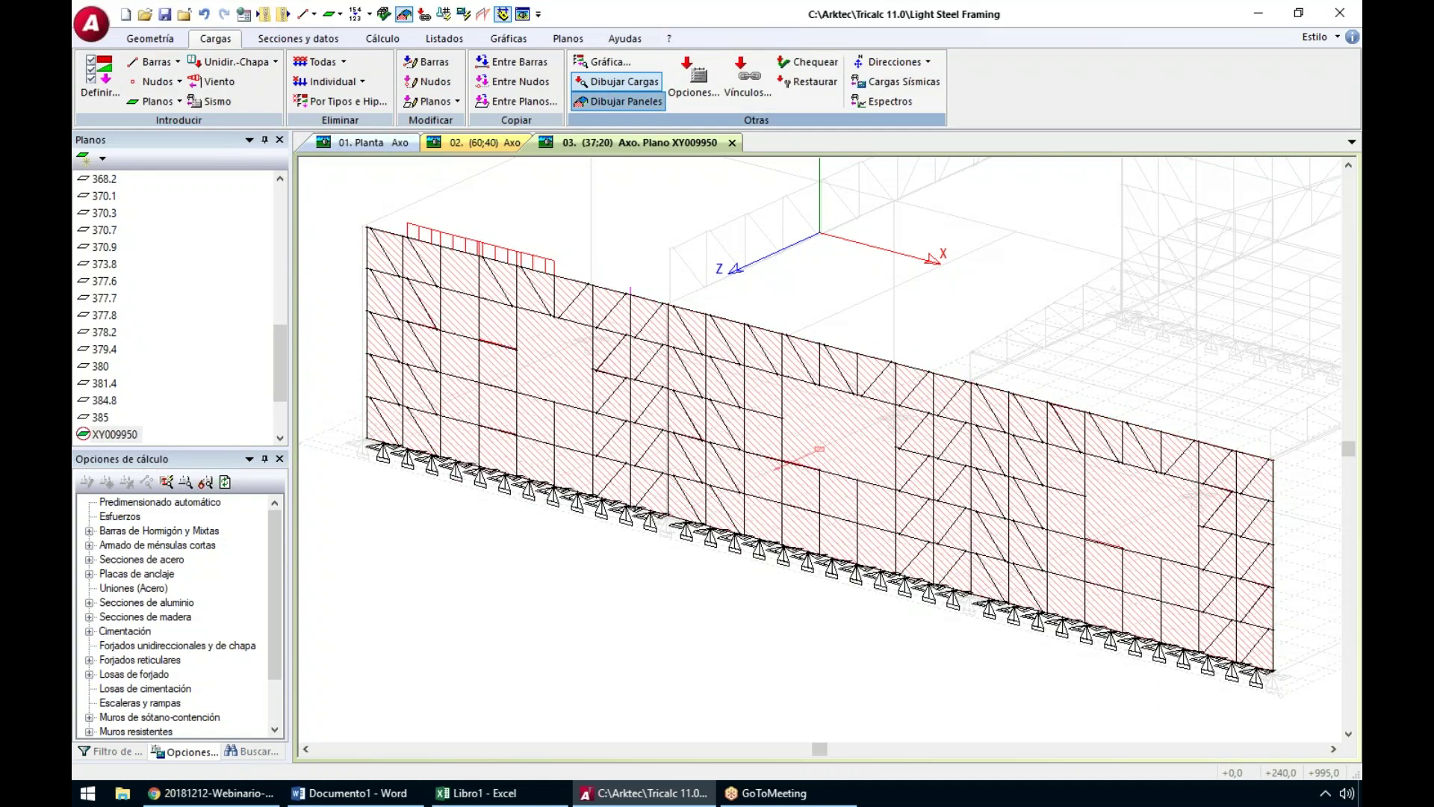
pyautogui.press('F4')
pyautogui.press('F3')
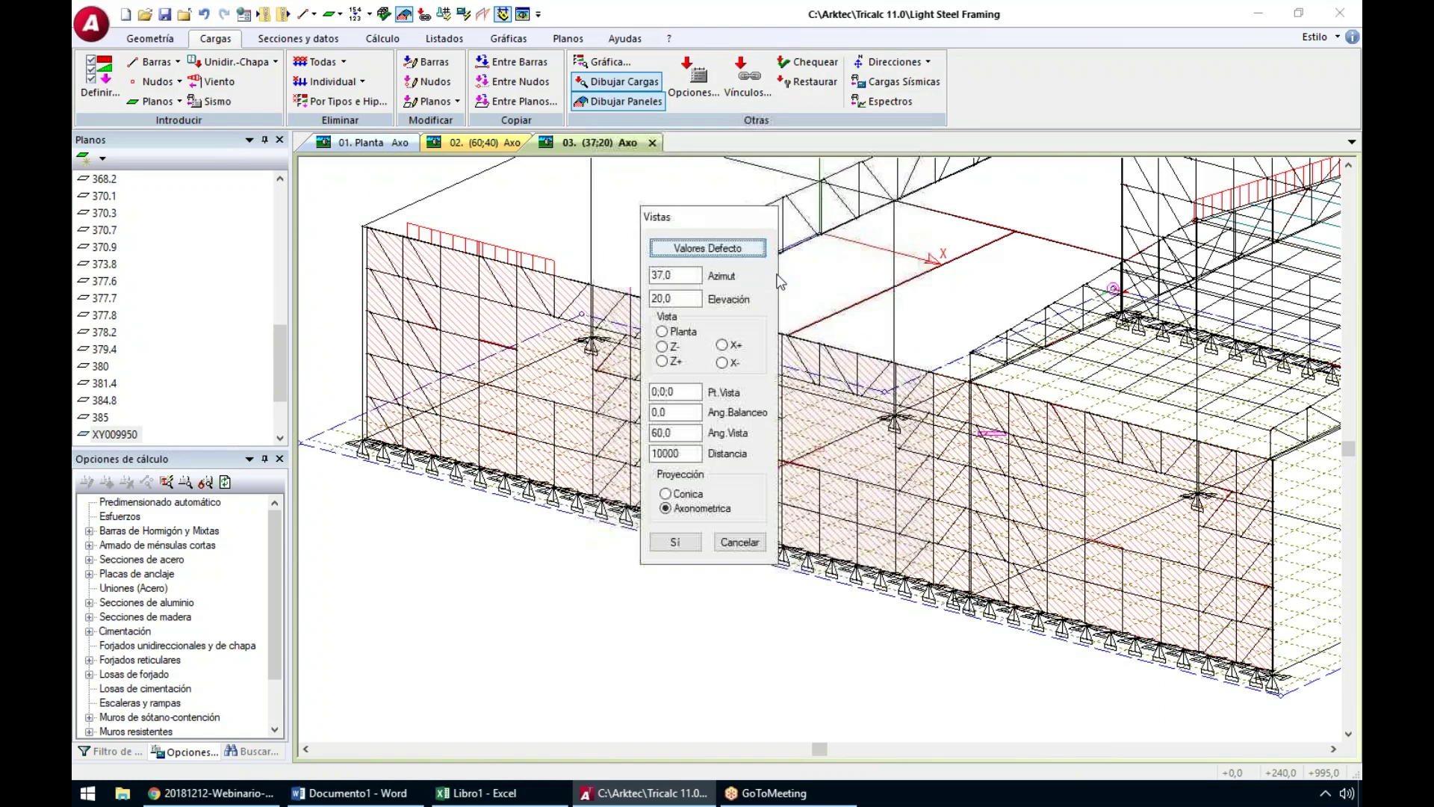
pyautogui.click(740, 543)
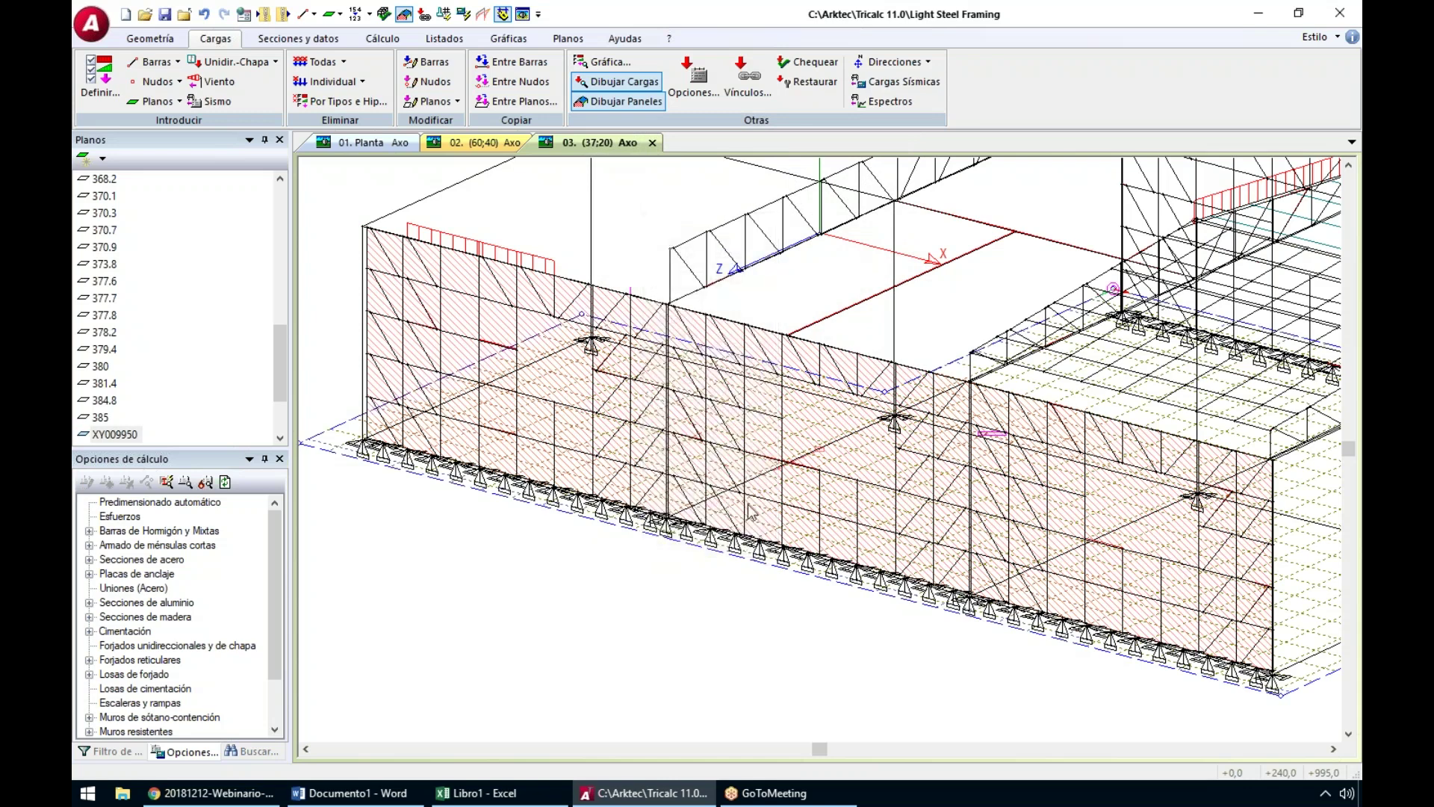
pyautogui.middleClick(761, 456)
pyautogui.moveTo(761, 456); pyautogui.dragTo(750, 390, button='middle')
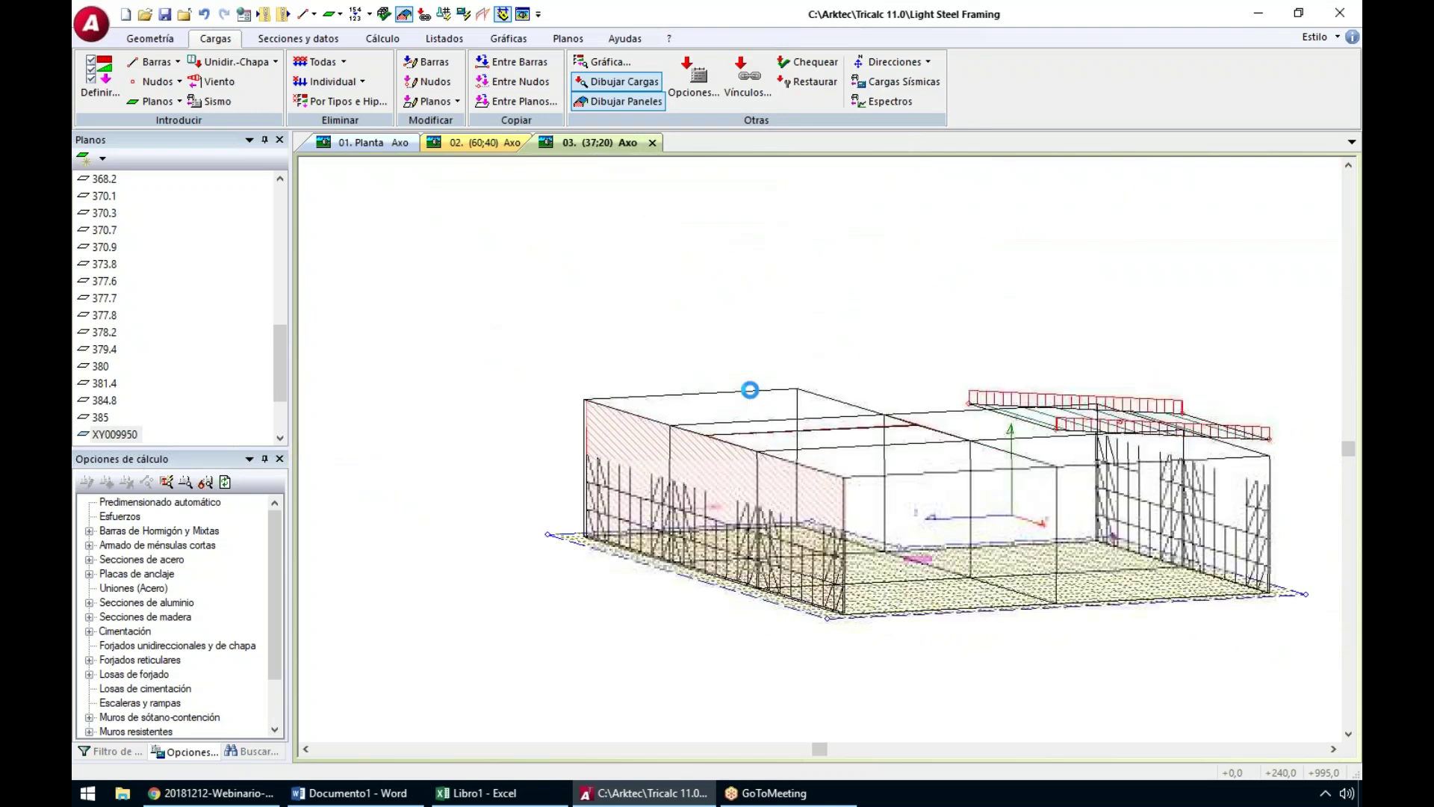
# Turn off the display of load panels and loads so only the structure is drawn
pyautogui.click(621, 103)
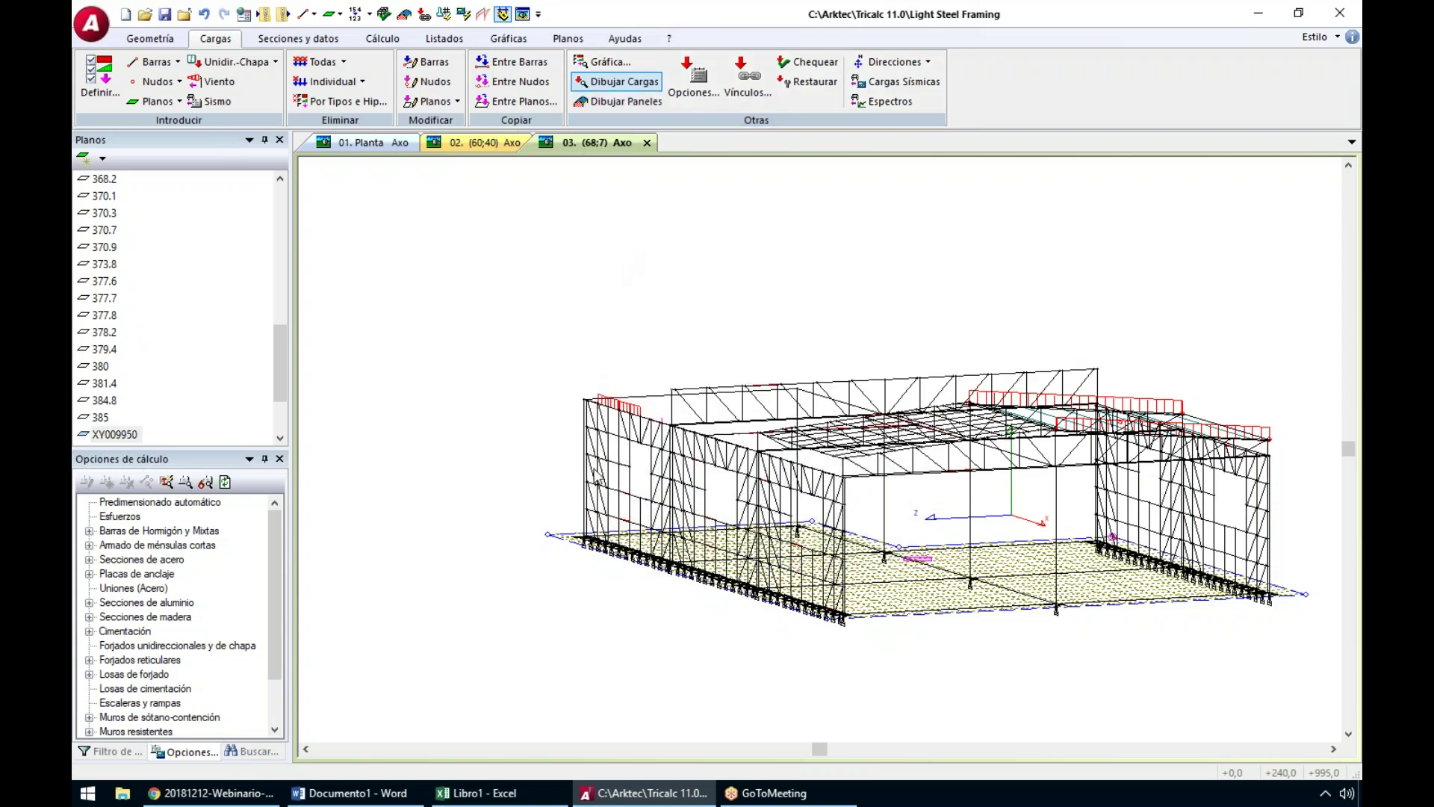
pyautogui.scroll(4, 602, 395)
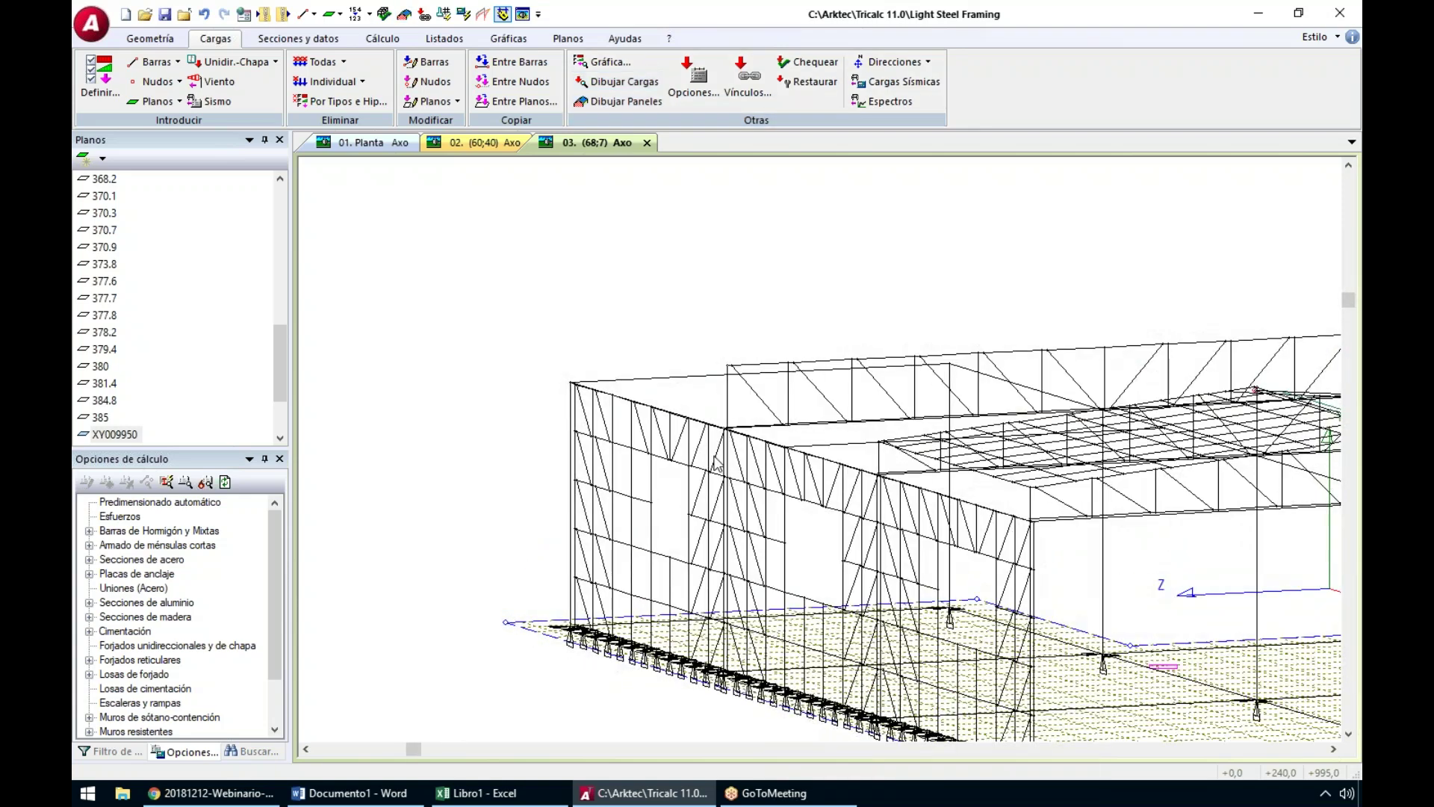
pyautogui.scroll(-3, 516, 551)
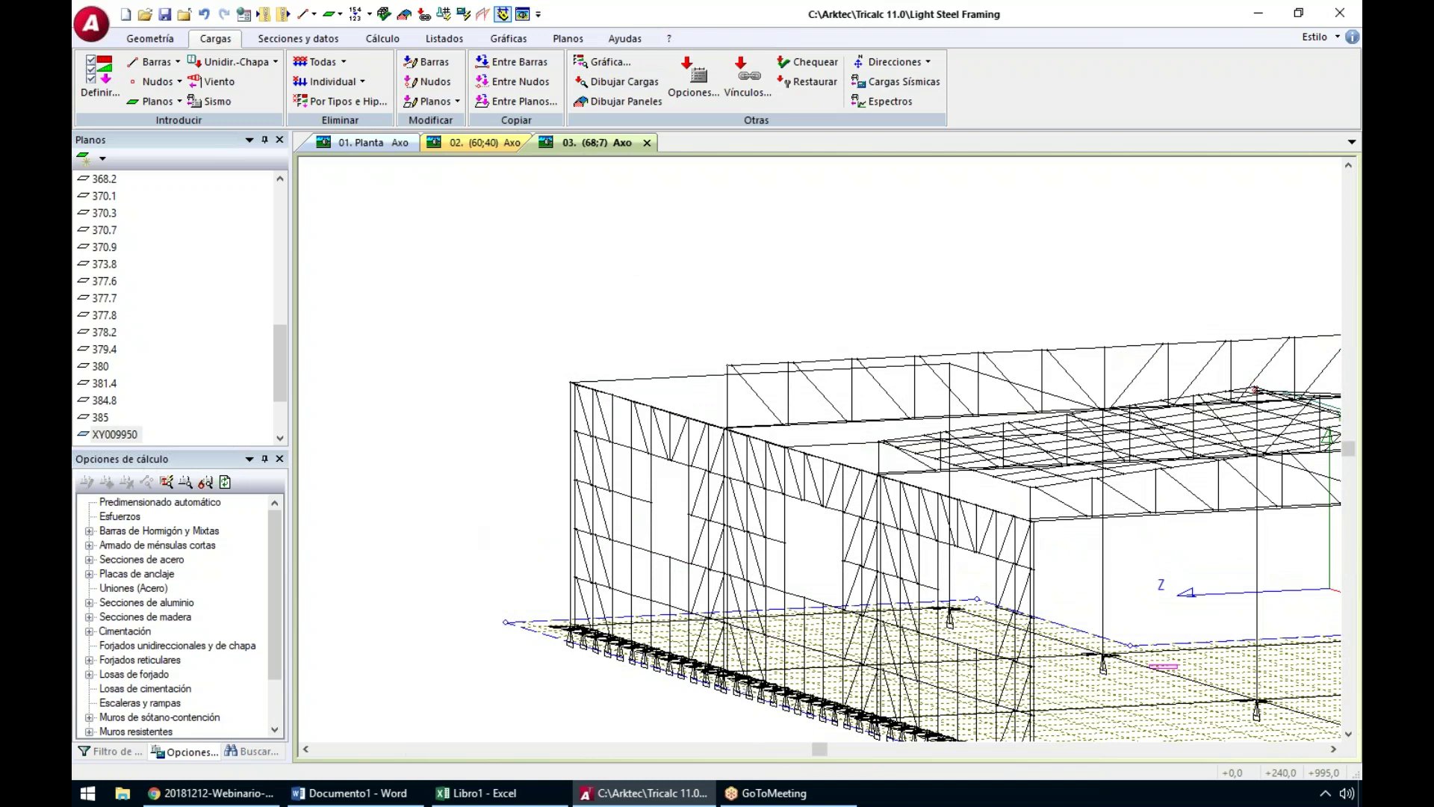
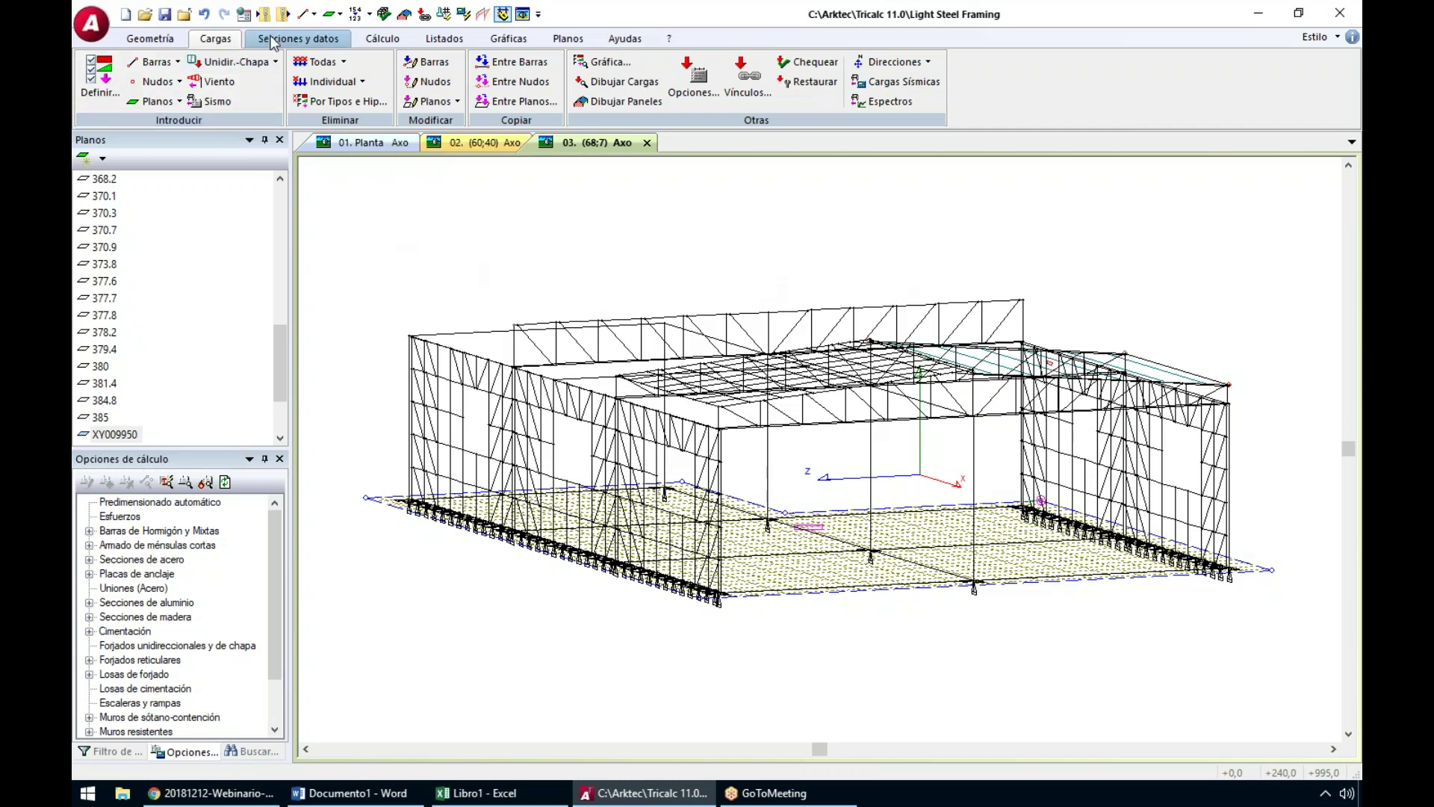
# Review the steel, timber and concrete haunch types and the composite beam commands for bars, without assigning any
pyautogui.click(298, 38)
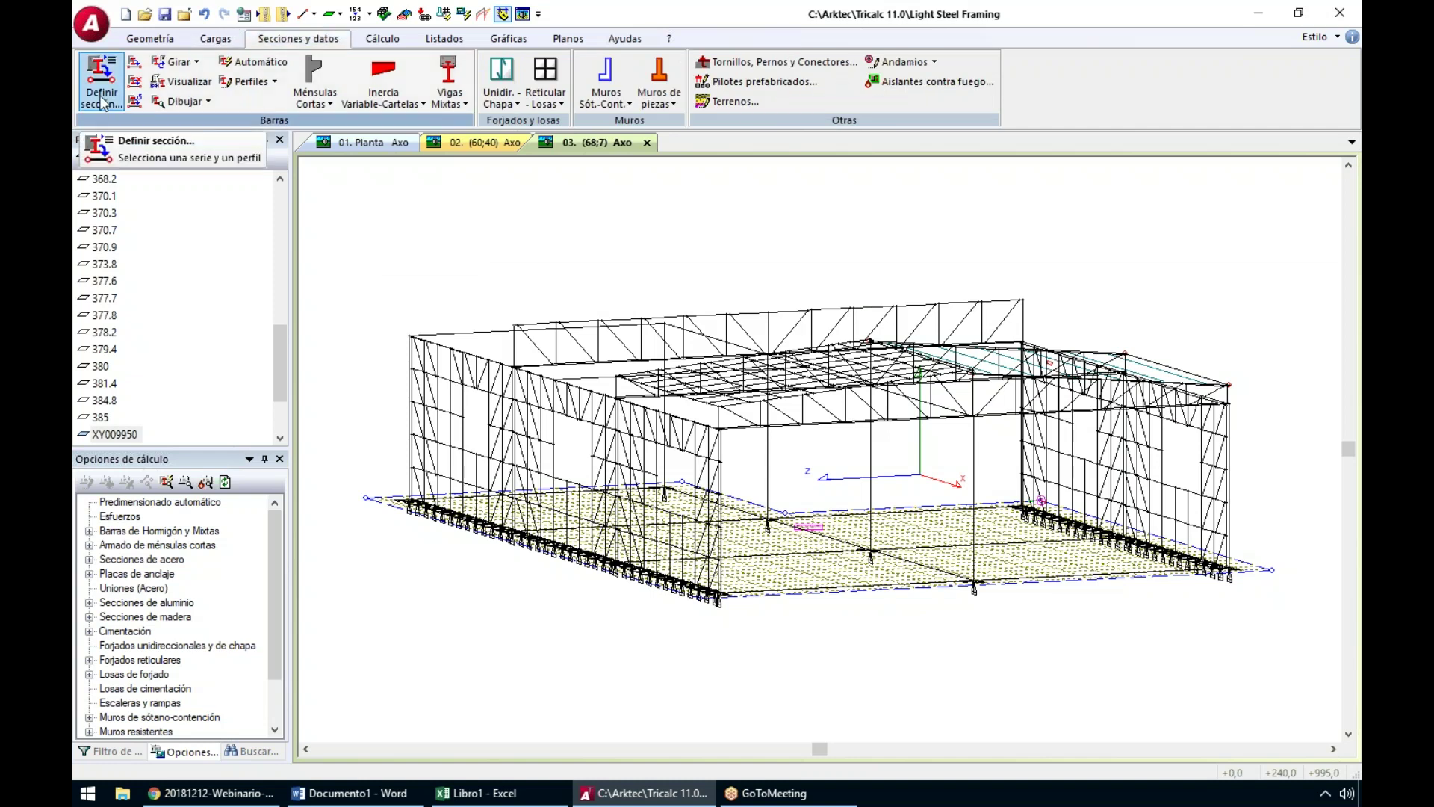
pyautogui.click(389, 95)
pyautogui.click(393, 124)
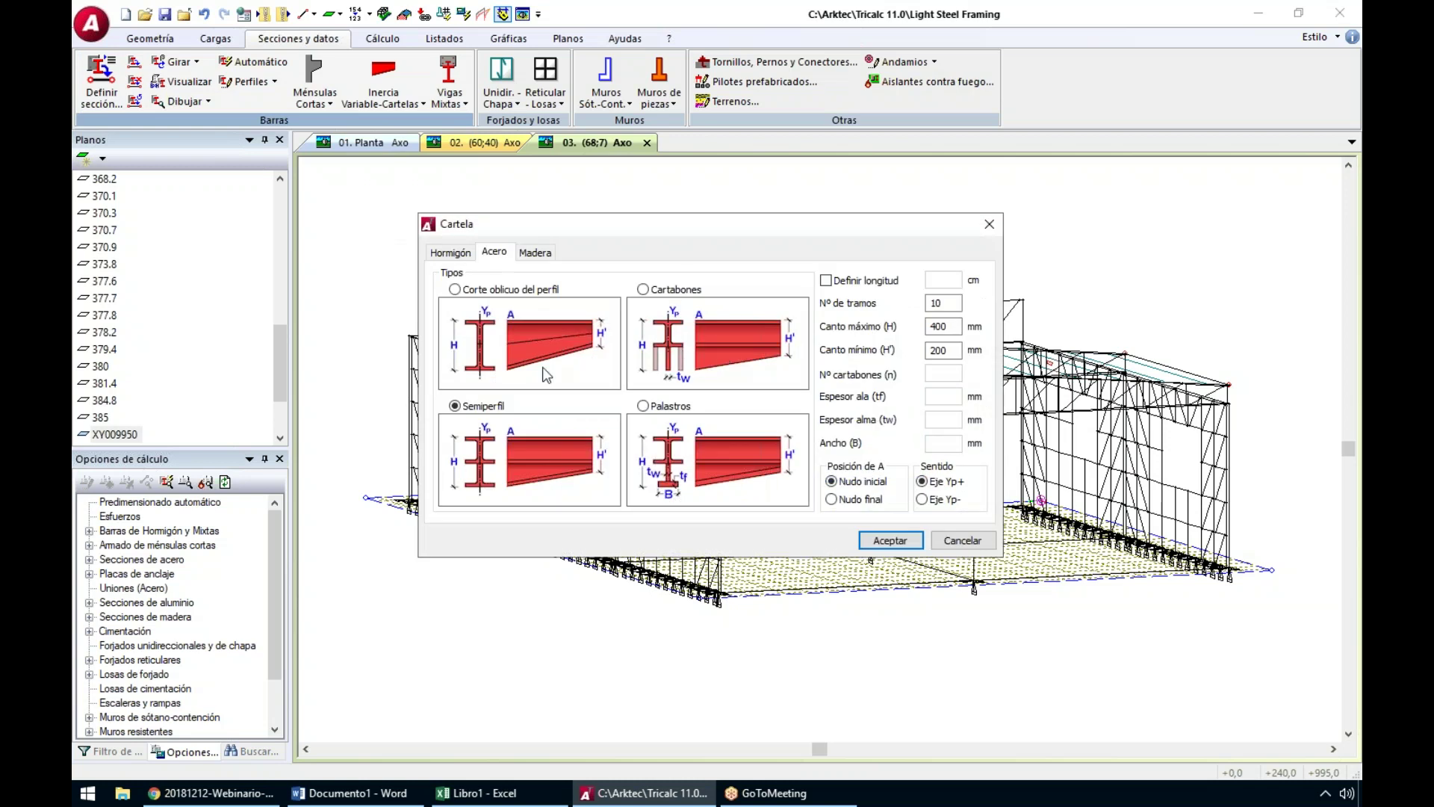
pyautogui.click(535, 252)
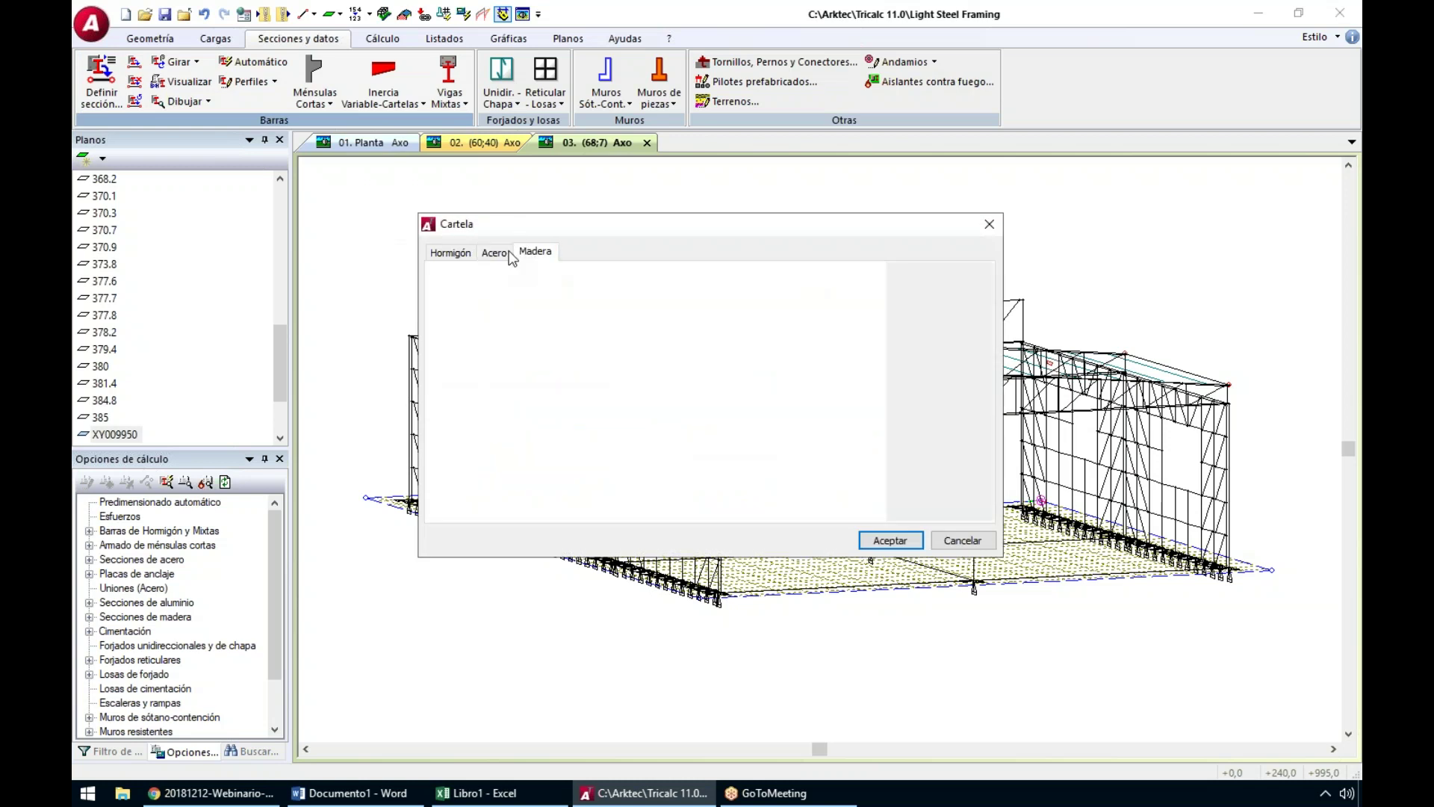
pyautogui.click(460, 252)
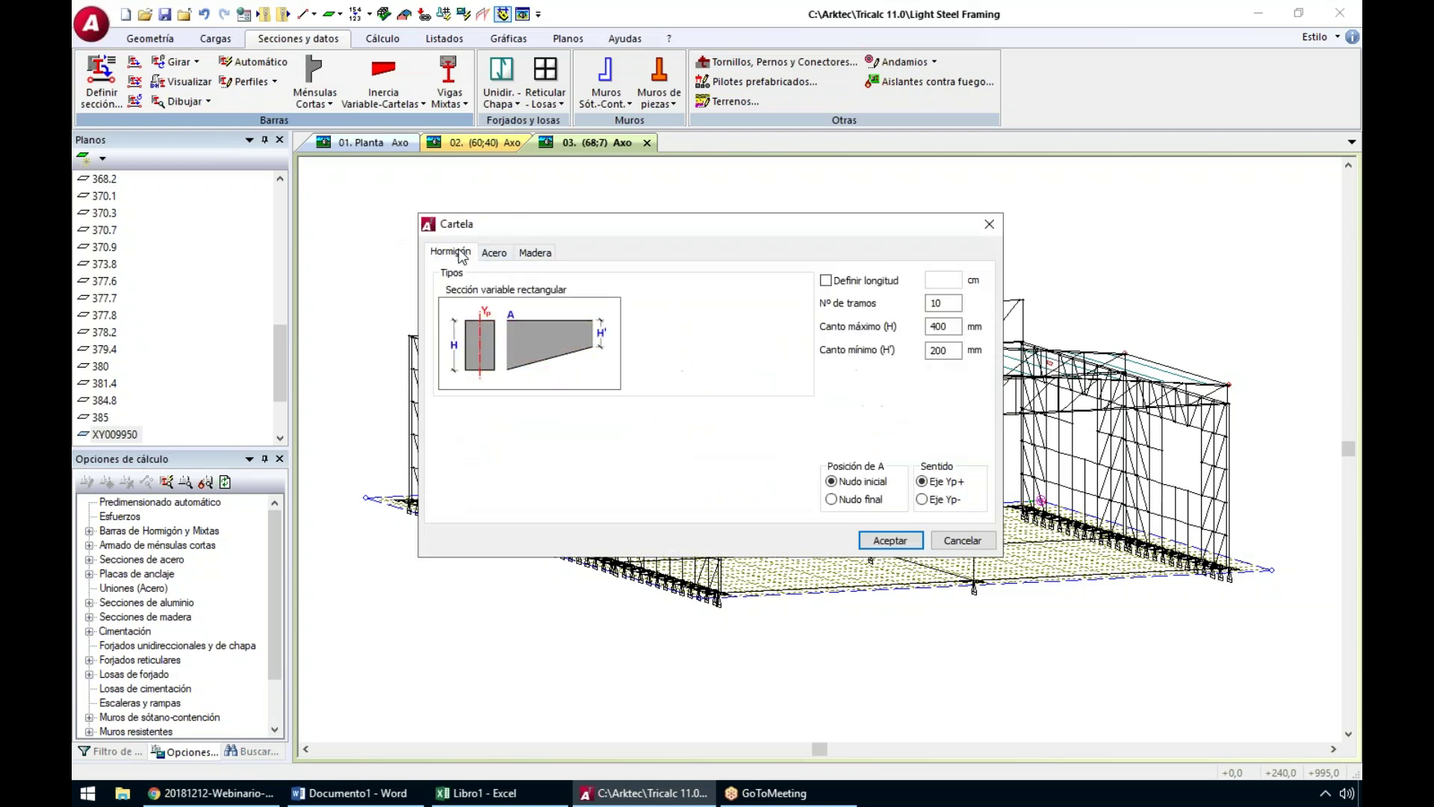
pyautogui.click(990, 224)
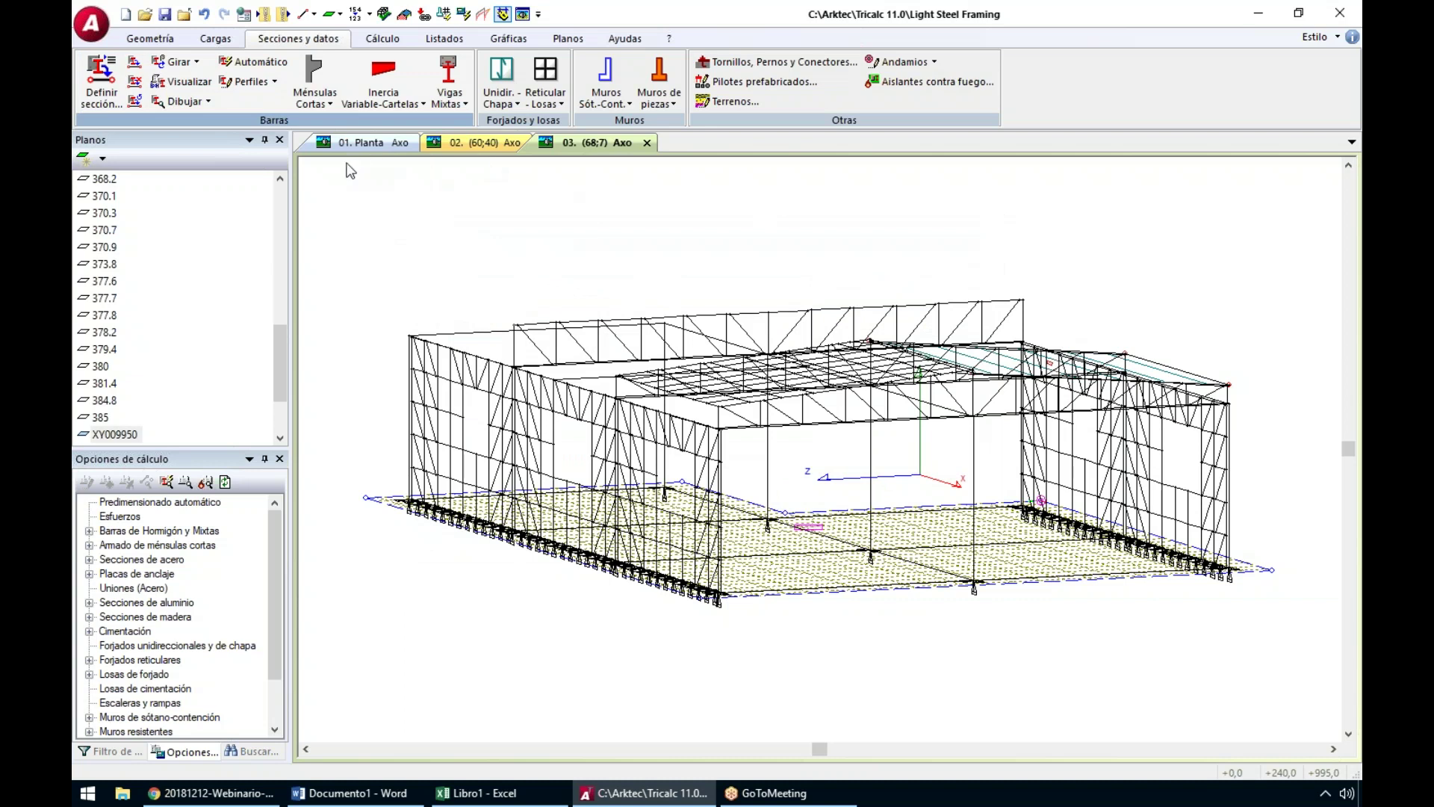
pyautogui.click(445, 99)
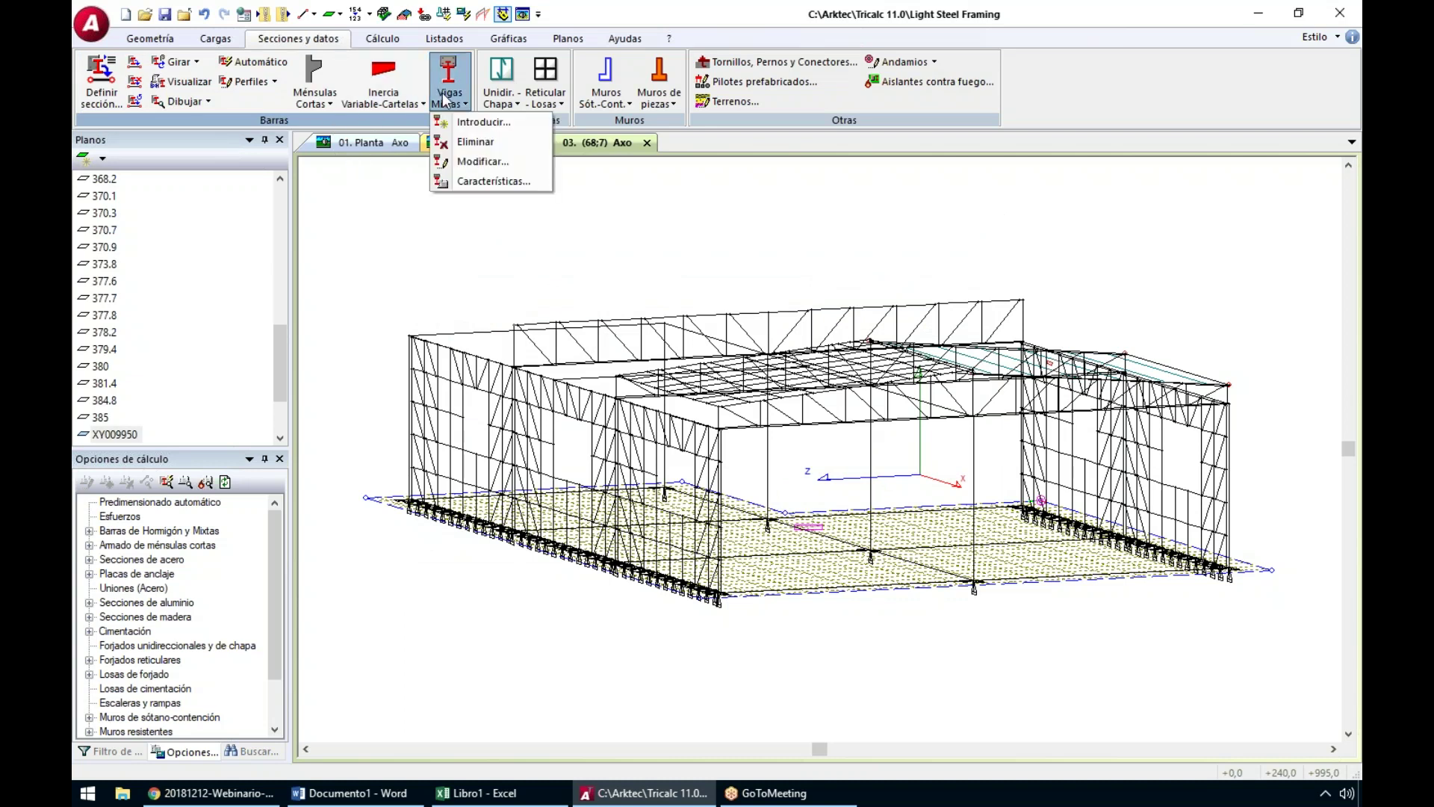
pyautogui.click(446, 99)
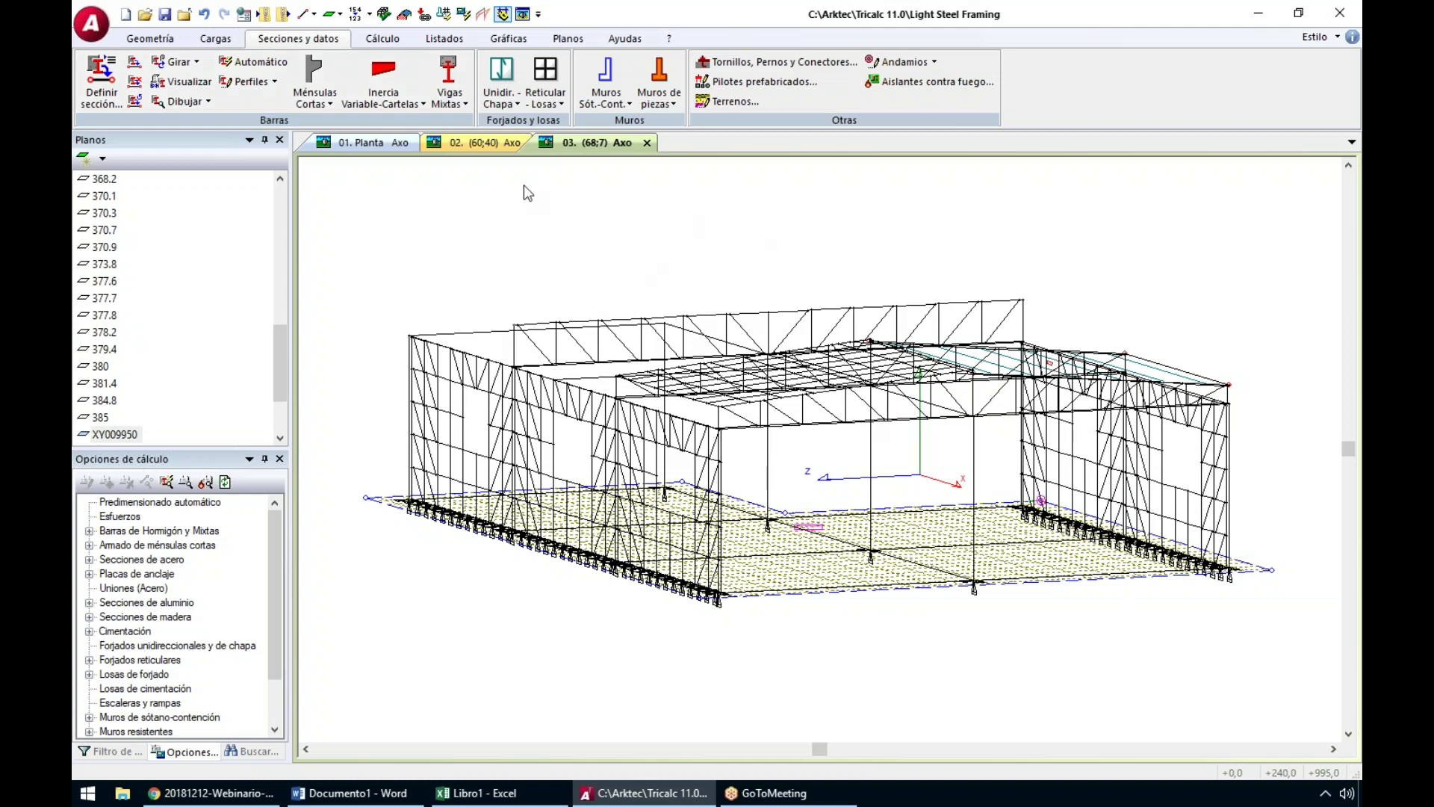
# Review the foundation slab and floating beam options for material, ground stiffness and ground resistance, leaving them without accepting
pyautogui.click(542, 99)
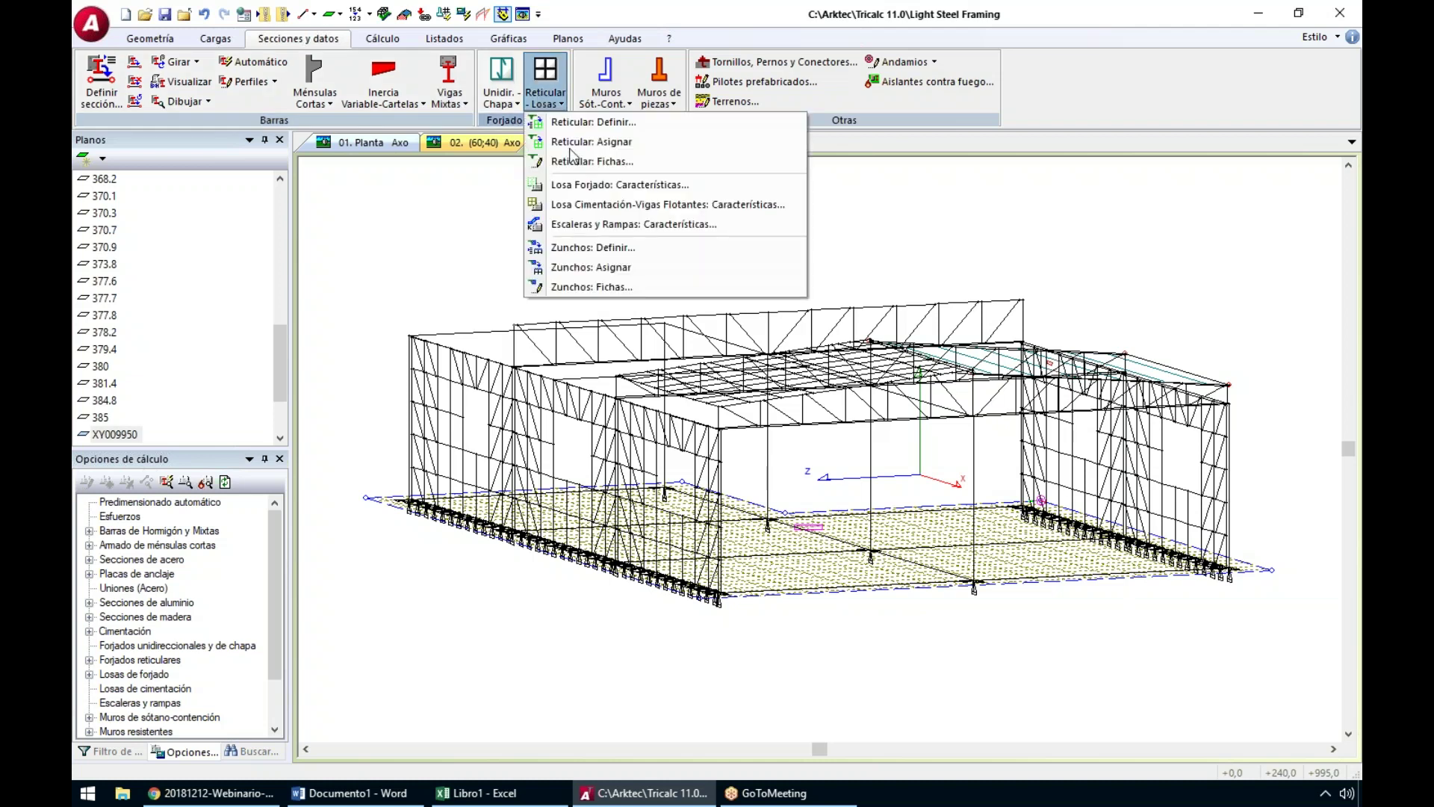
pyautogui.click(613, 207)
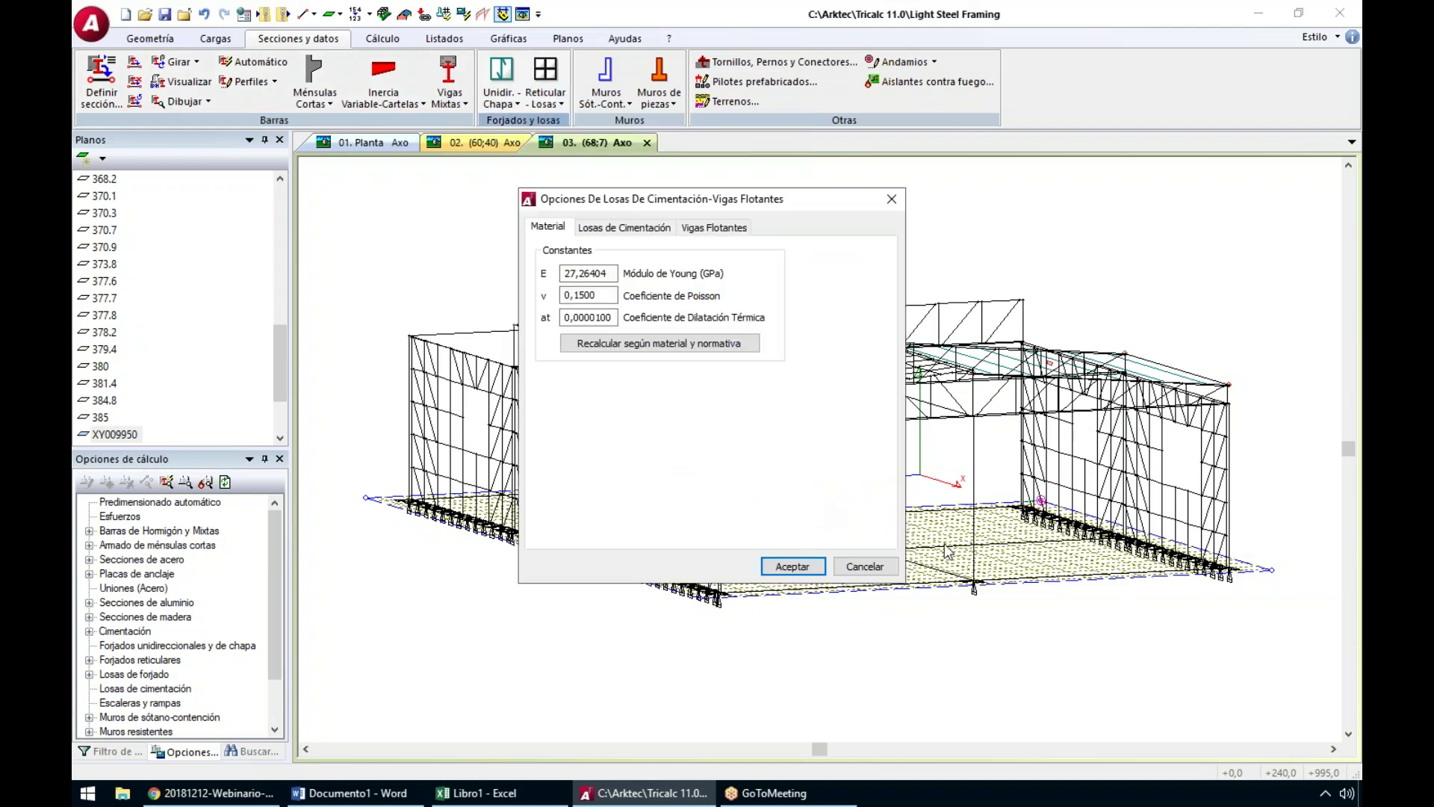
pyautogui.click(638, 226)
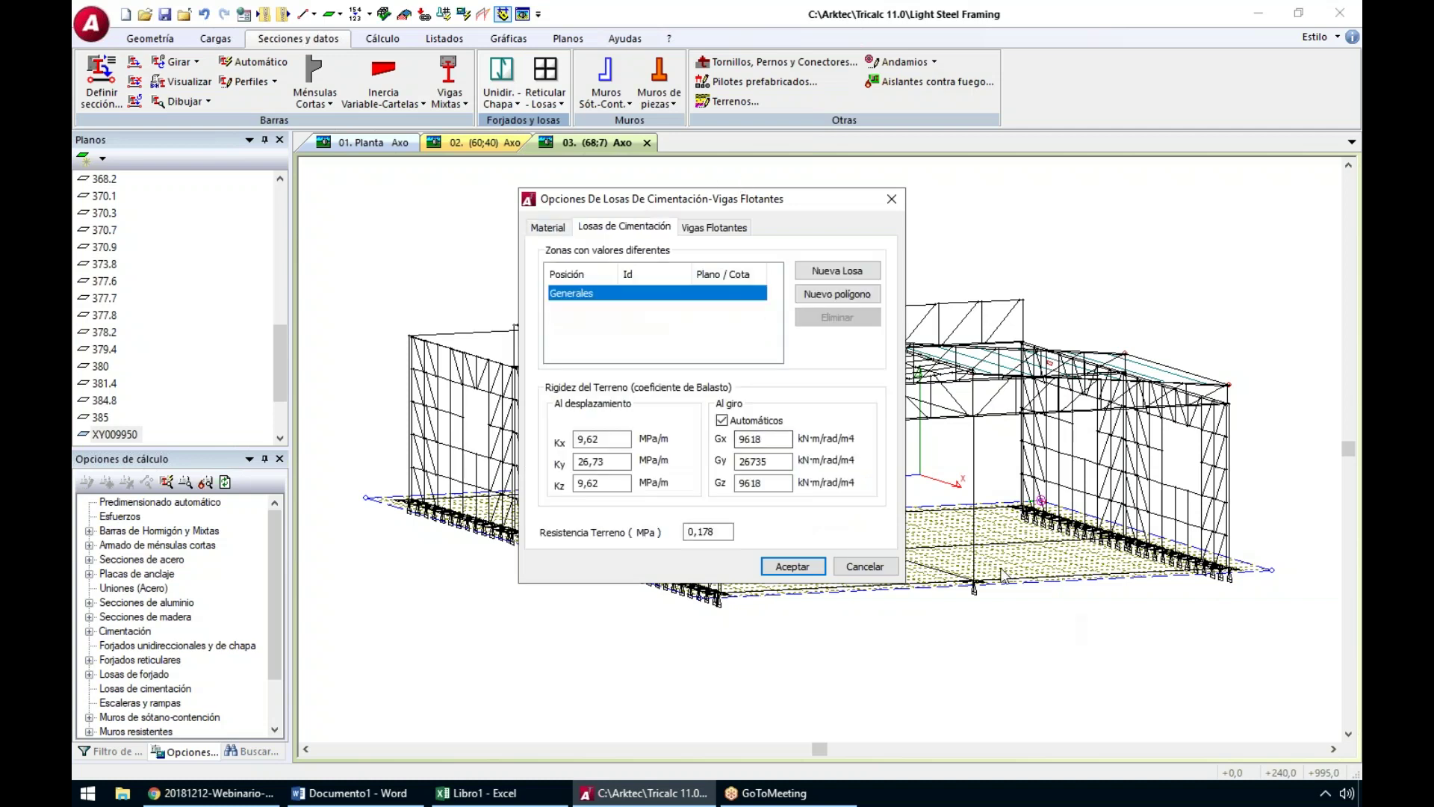
pyautogui.click(602, 461)
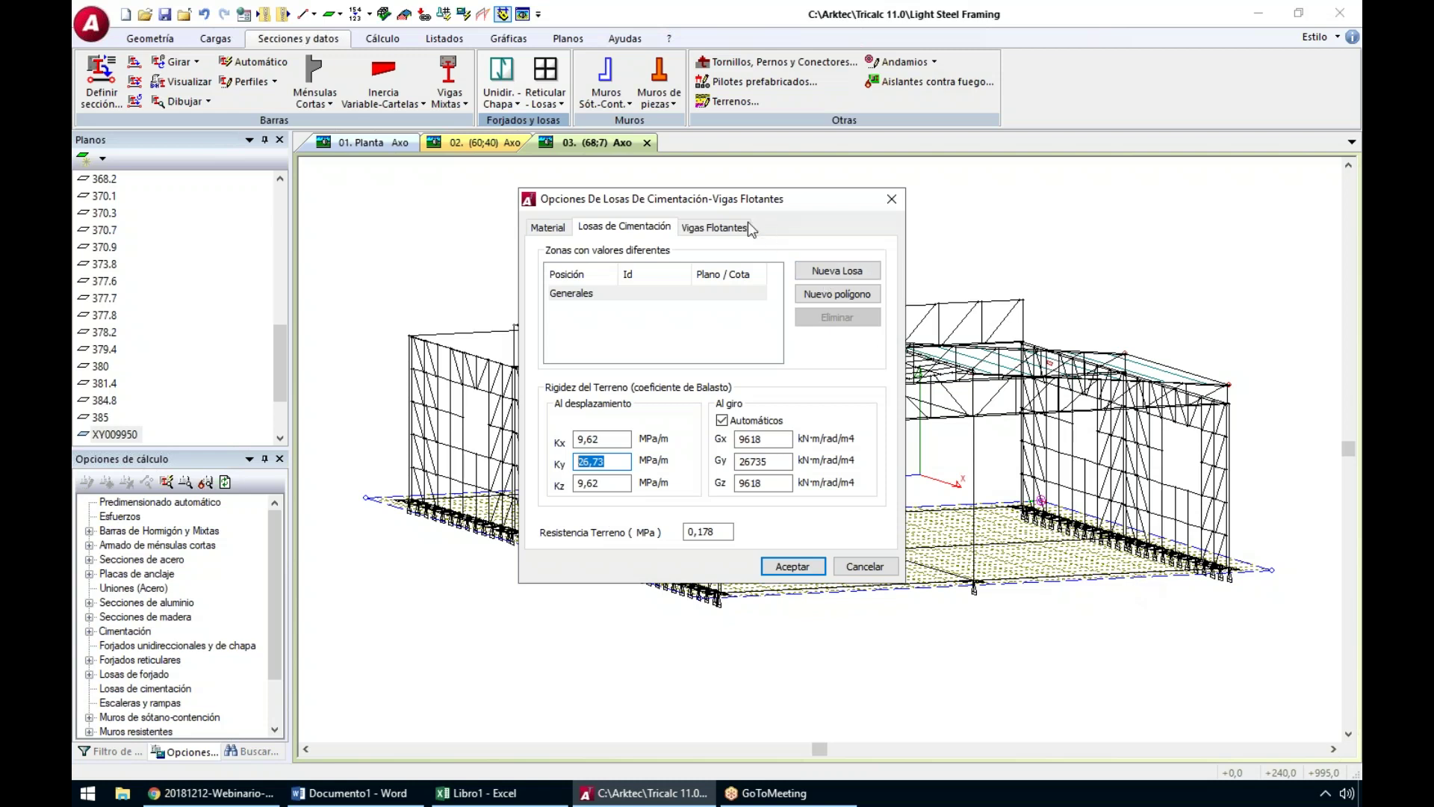
pyautogui.click(738, 226)
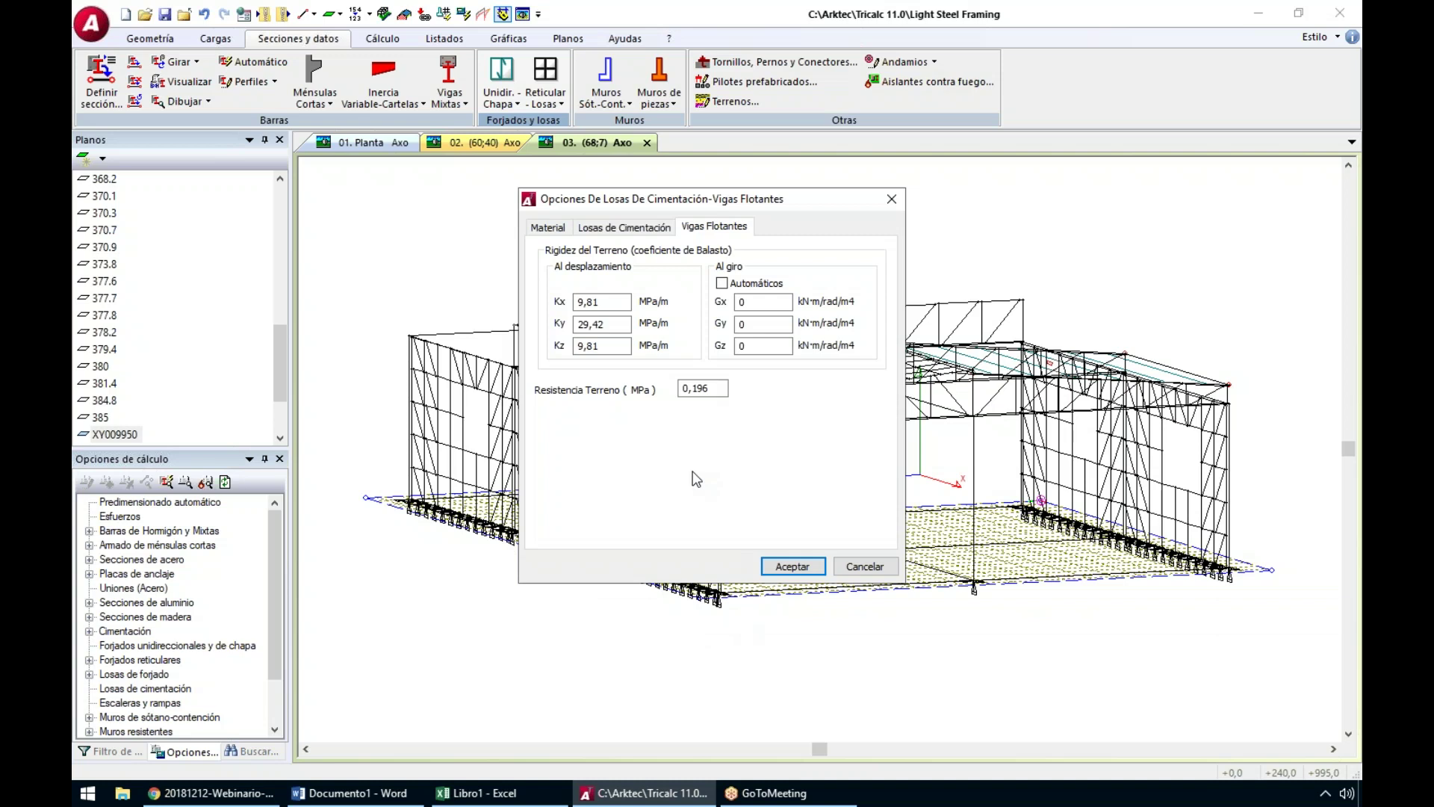
pyautogui.click(865, 567)
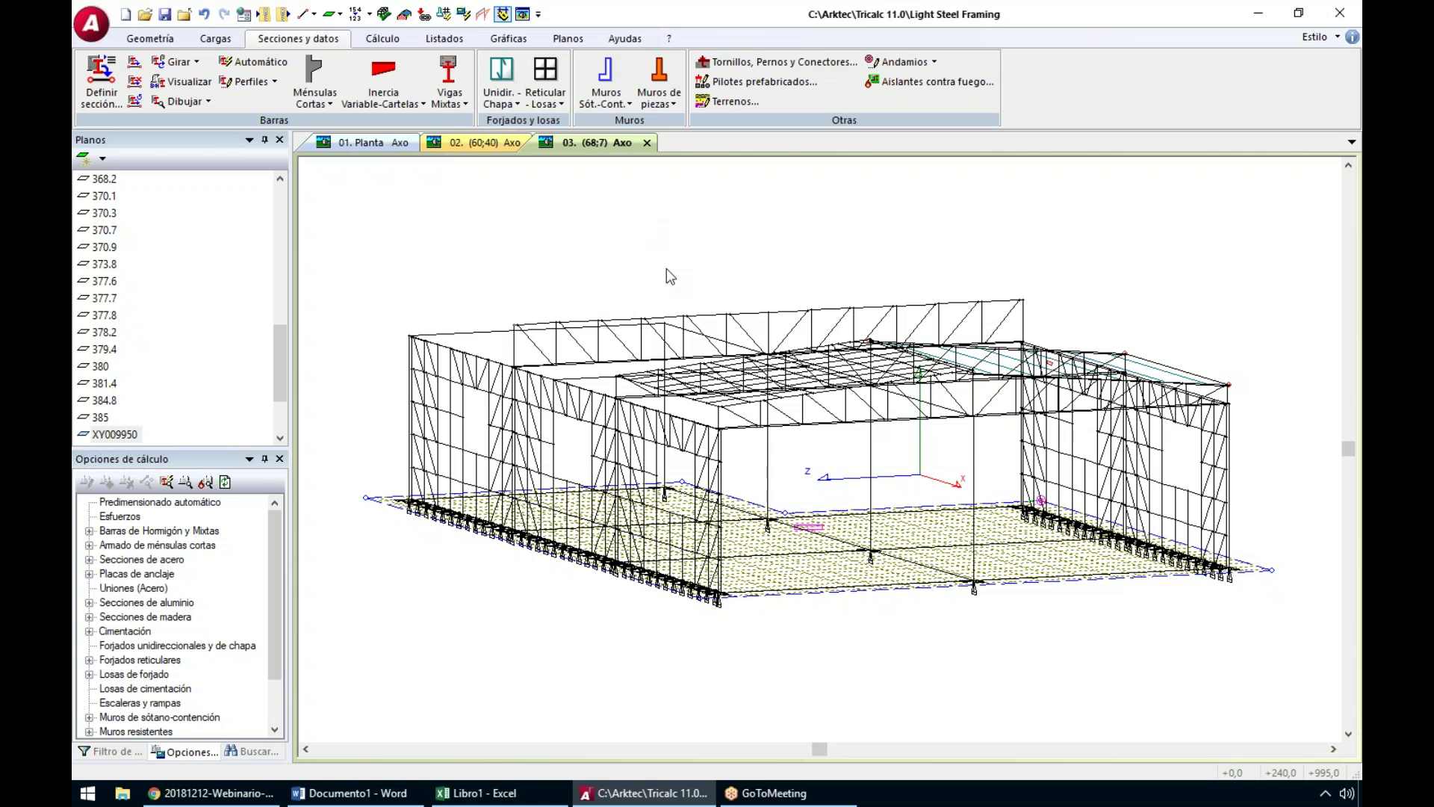
# Review the automatic calculation options for scaffold joints, sheet floors and foundation slabs, and leave without calculating
pyautogui.click(383, 39)
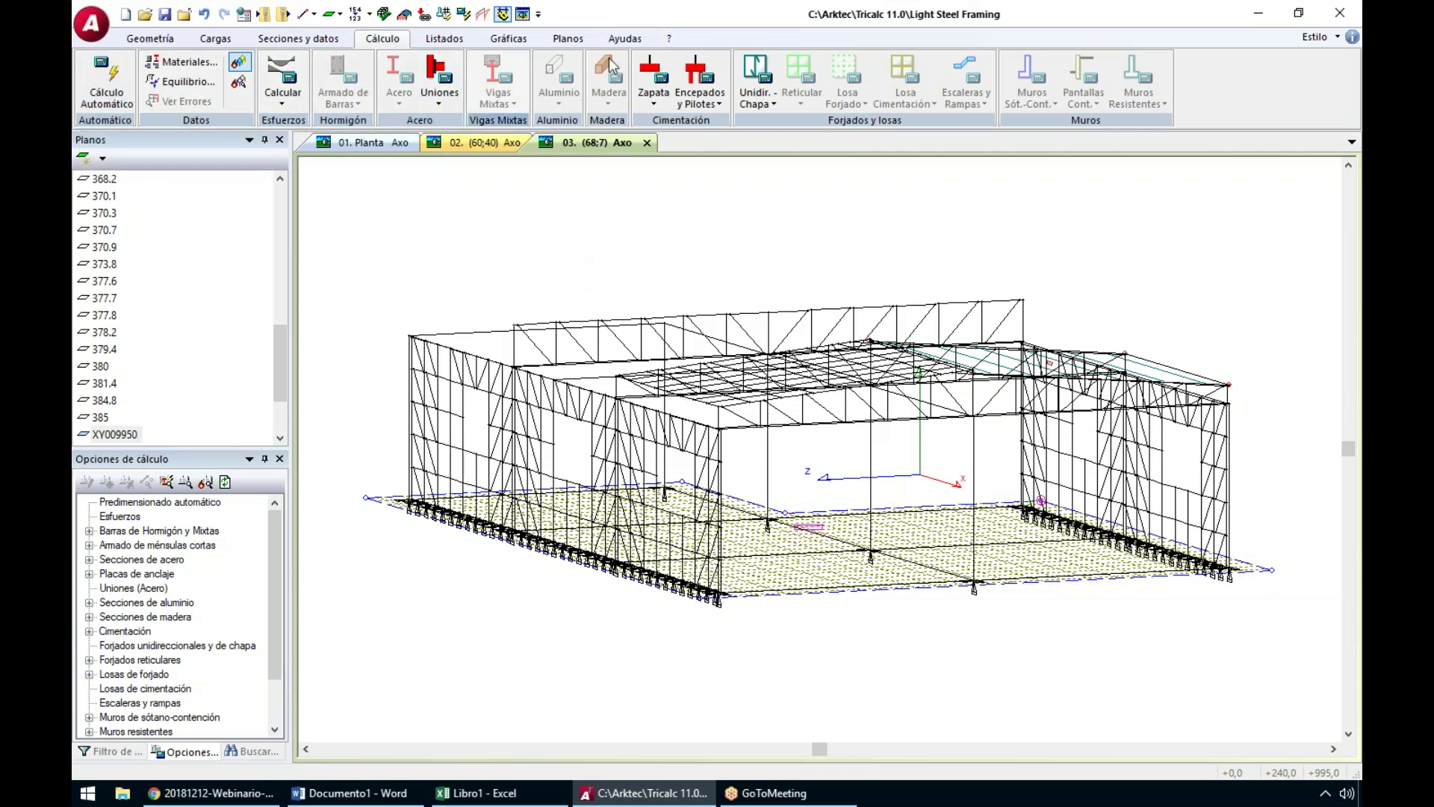
pyautogui.click(106, 82)
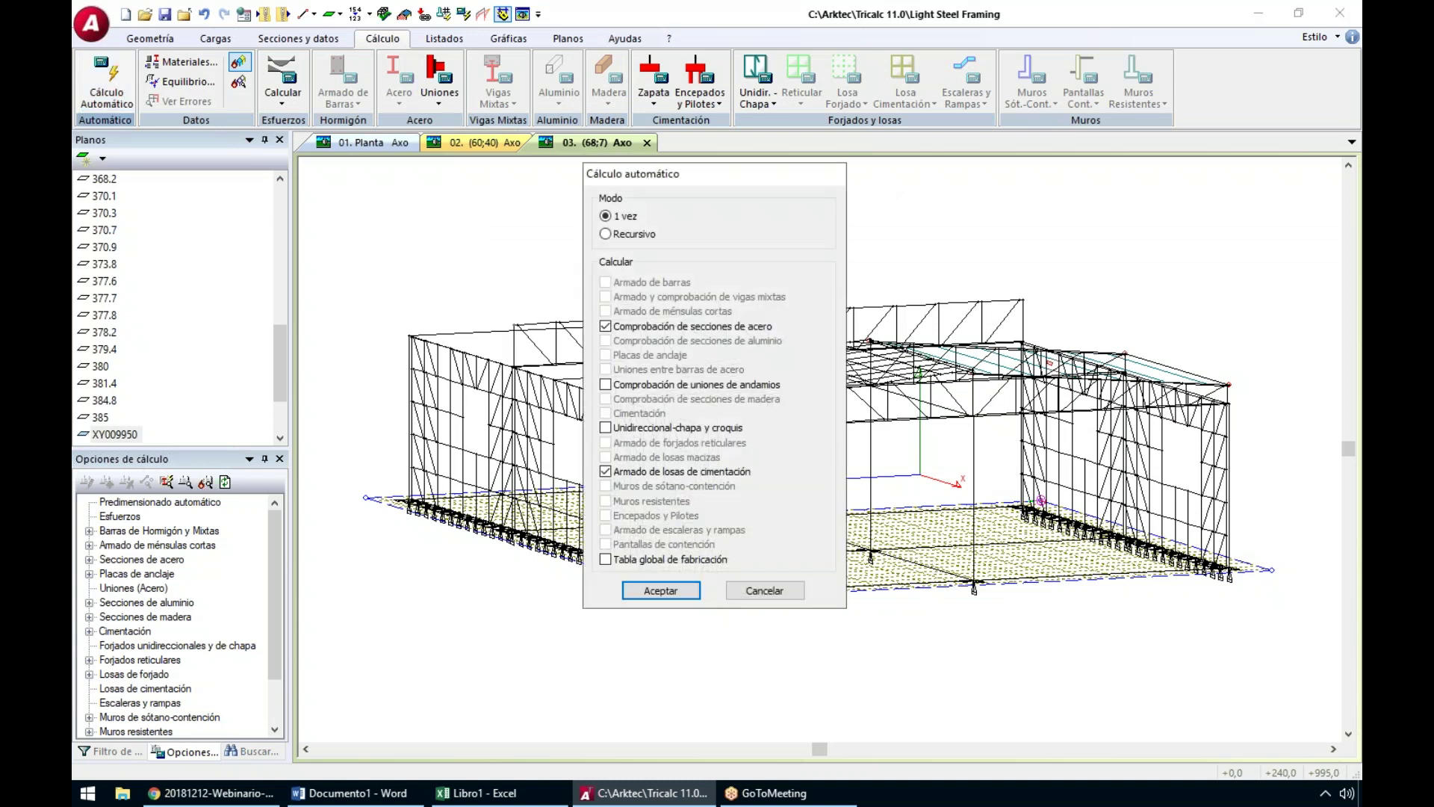
pyautogui.click(615, 385)
pyautogui.click(632, 430)
pyautogui.click(684, 473)
pyautogui.click(790, 594)
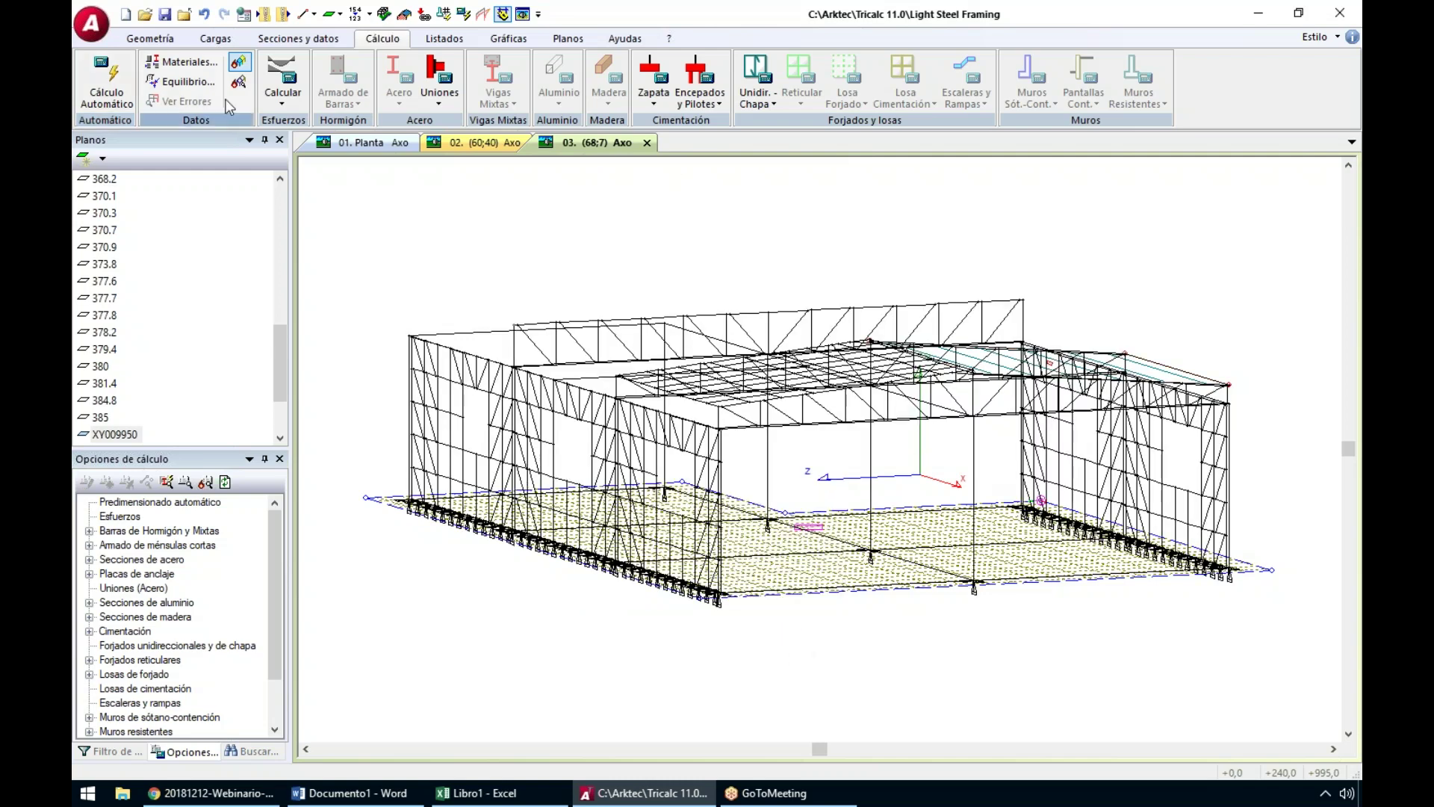
# Open the recent model "EjemploLSF2 con forjado de chapa y cimentación" and orbit it to a lower viewpoint
pyautogui.click(92, 27)
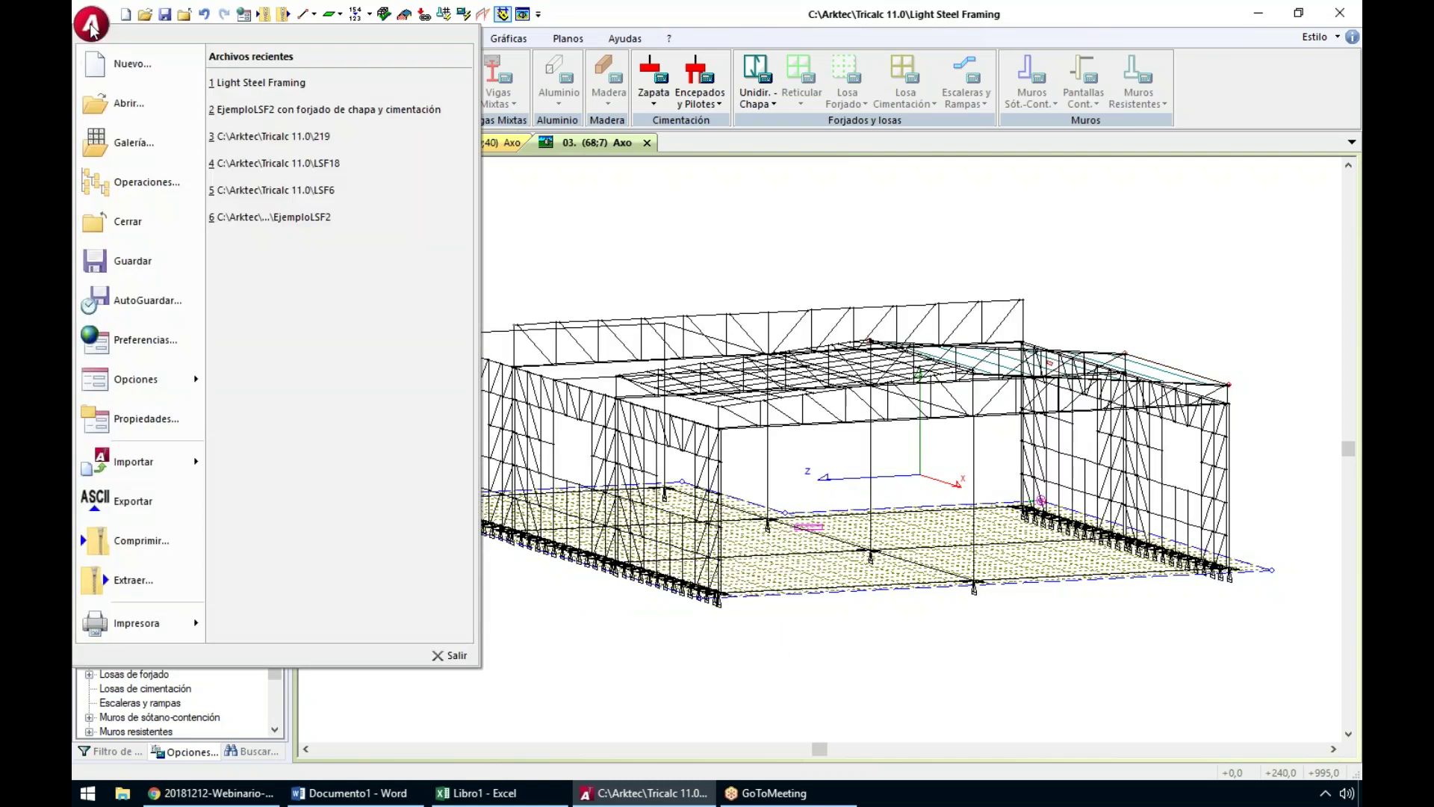
pyautogui.press('Escape')
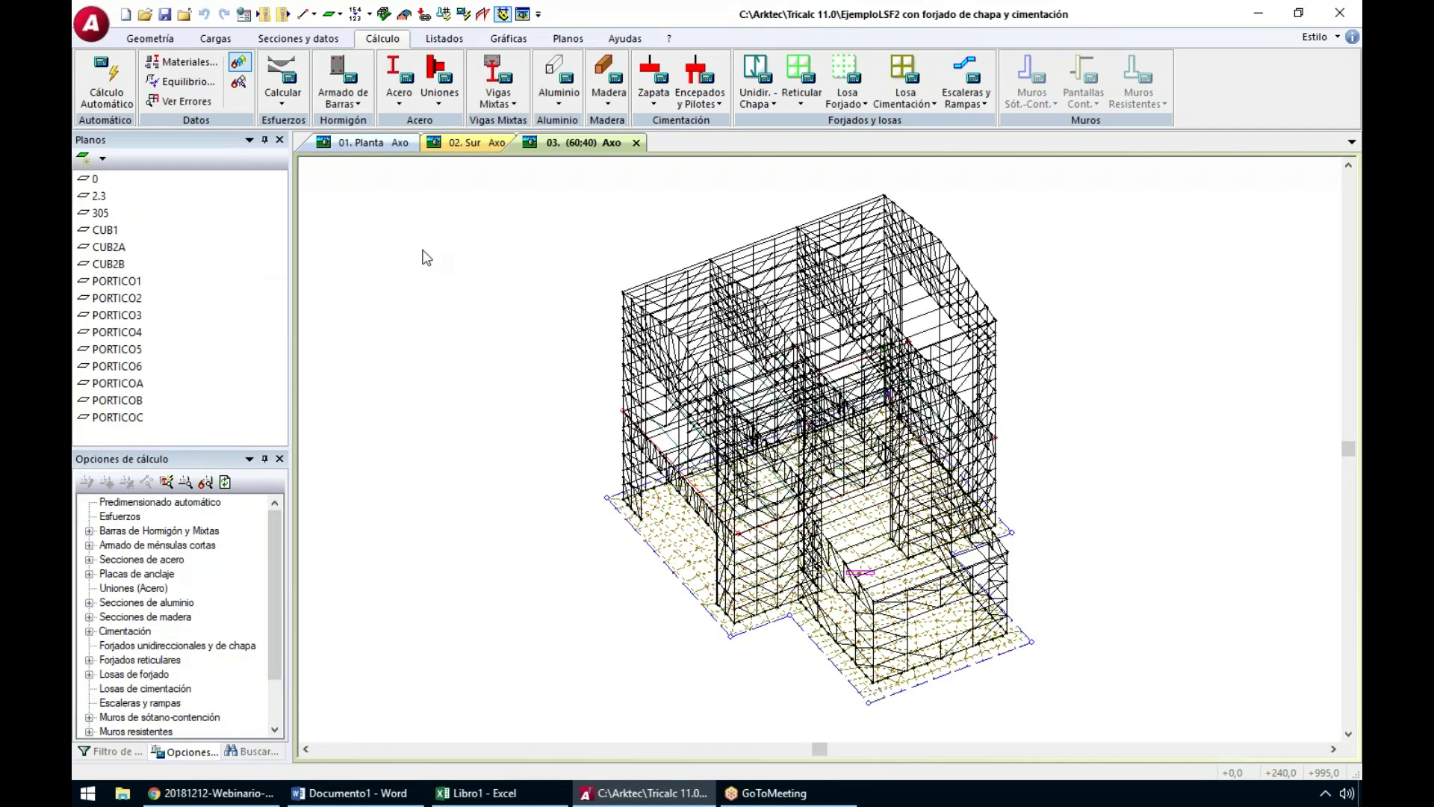
pyautogui.moveTo(833, 499); pyautogui.dragTo(889, 469, button='middle')
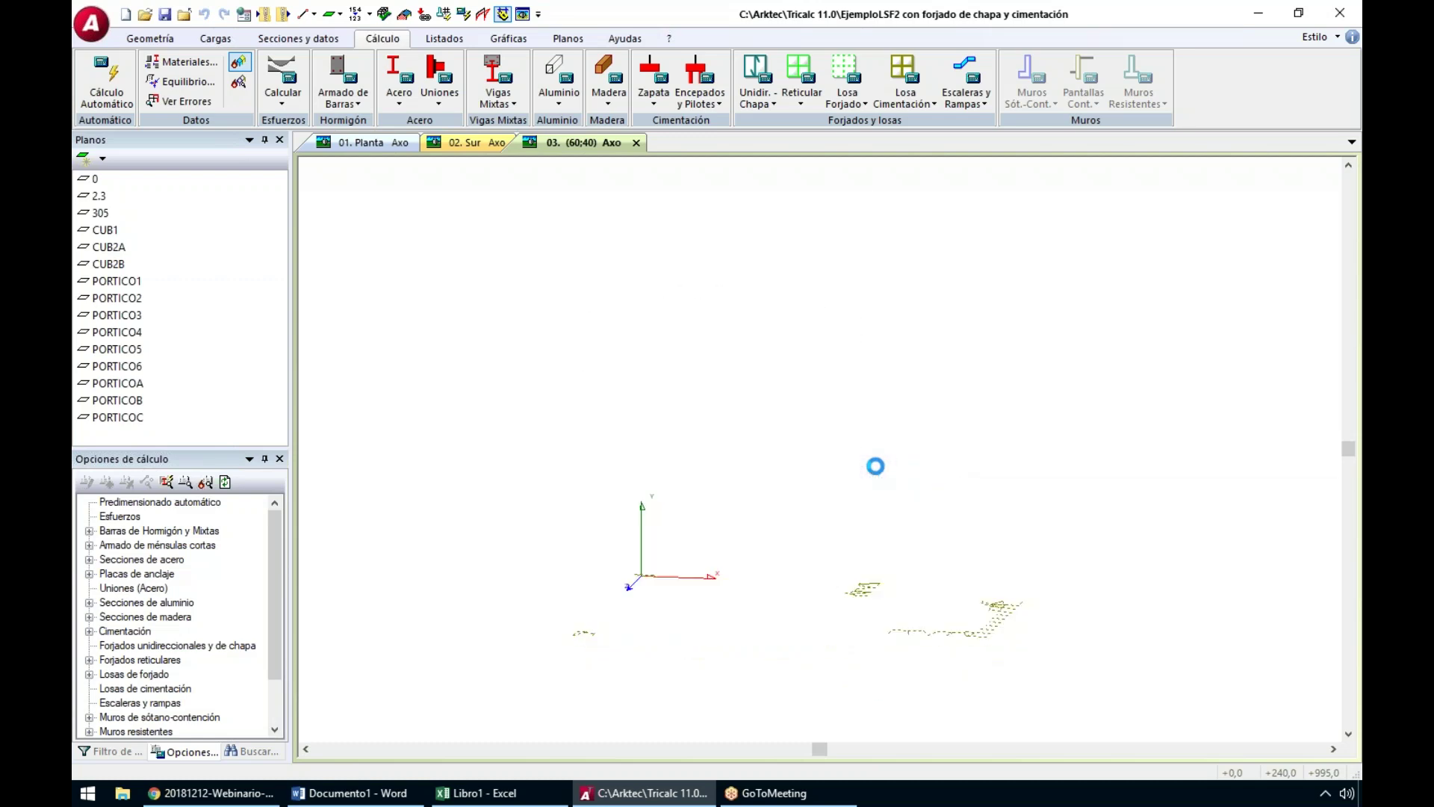
# Turn on the model drawing of the light steel framing panels so their profiles are shown
pyautogui.click(150, 39)
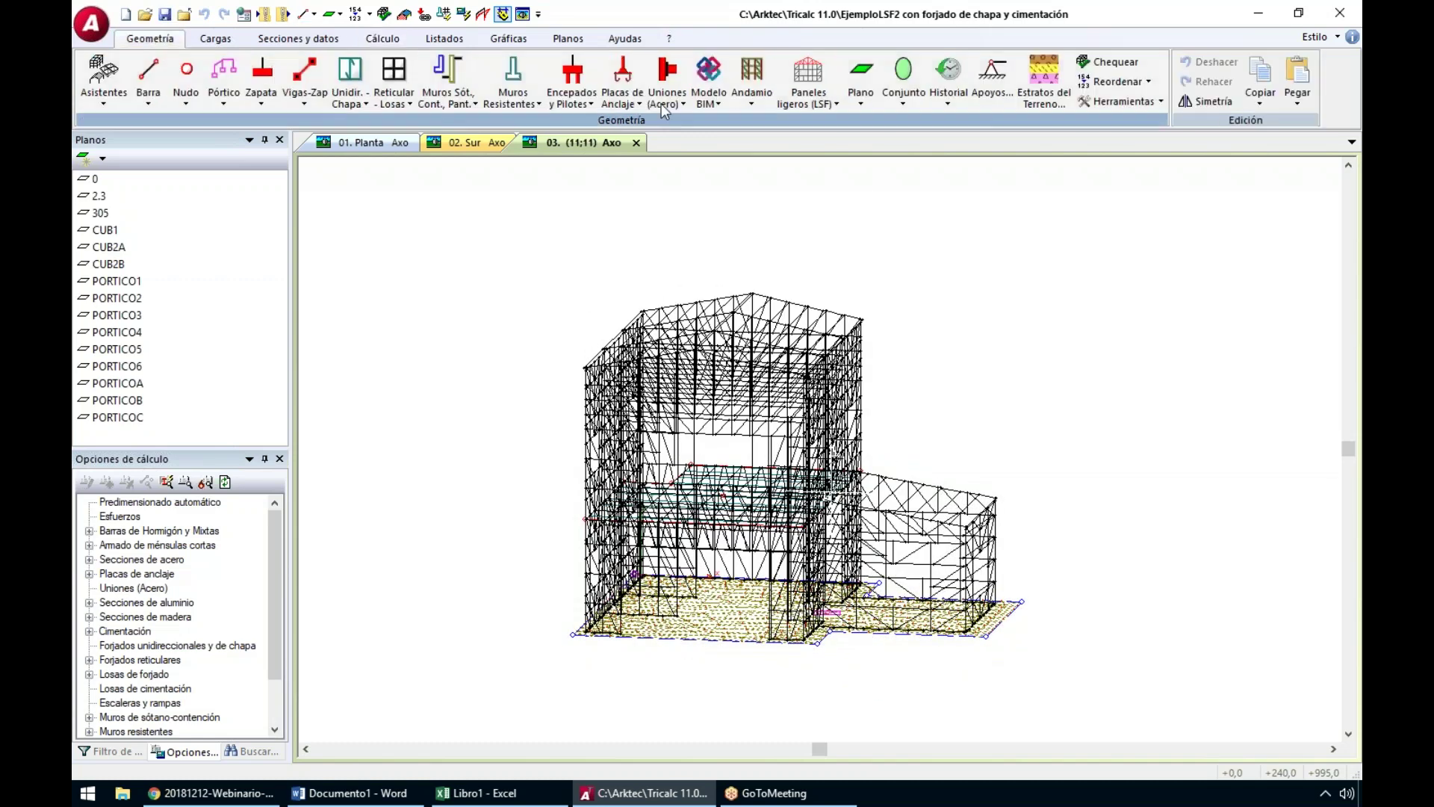
pyautogui.click(823, 105)
pyautogui.click(867, 195)
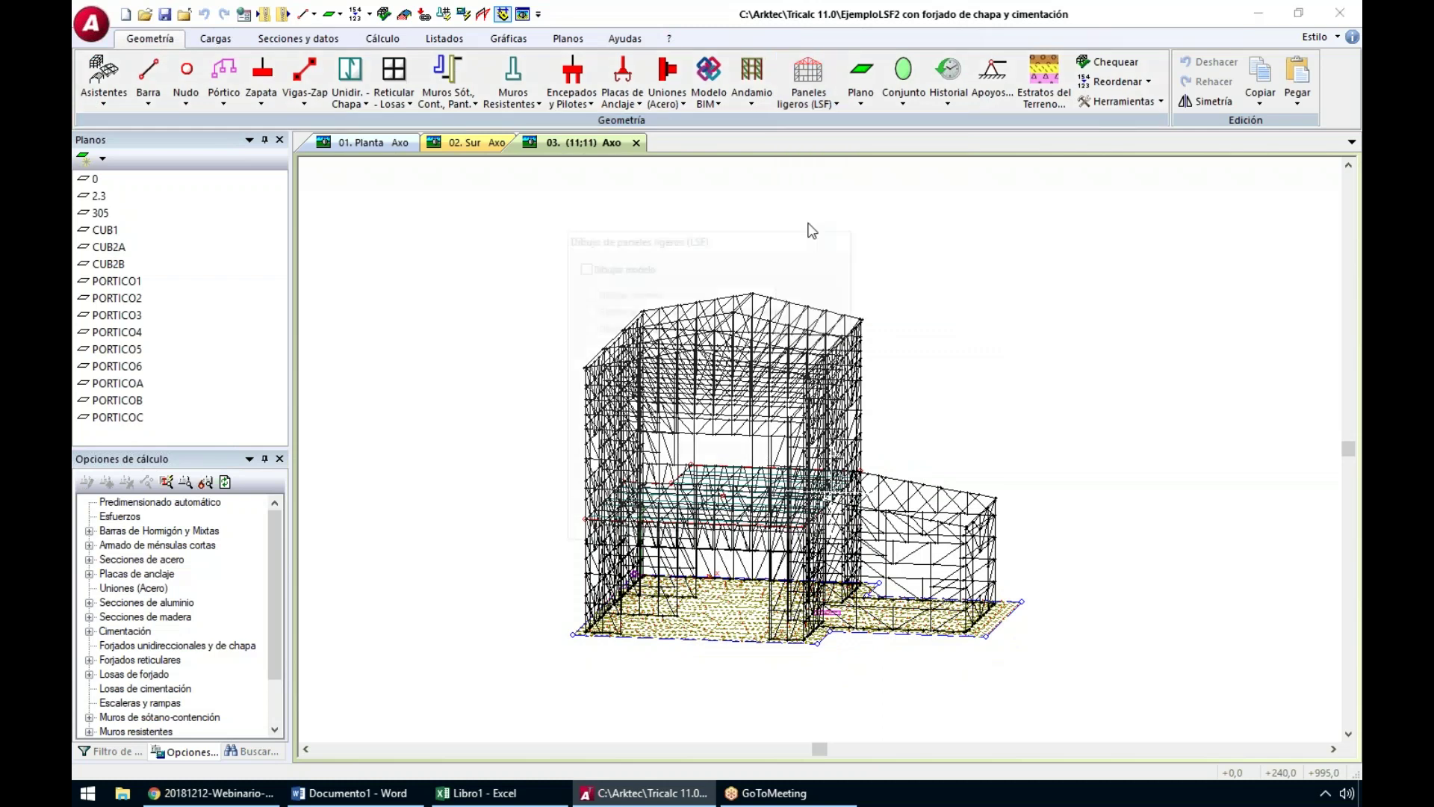
pyautogui.click(623, 271)
pyautogui.click(645, 528)
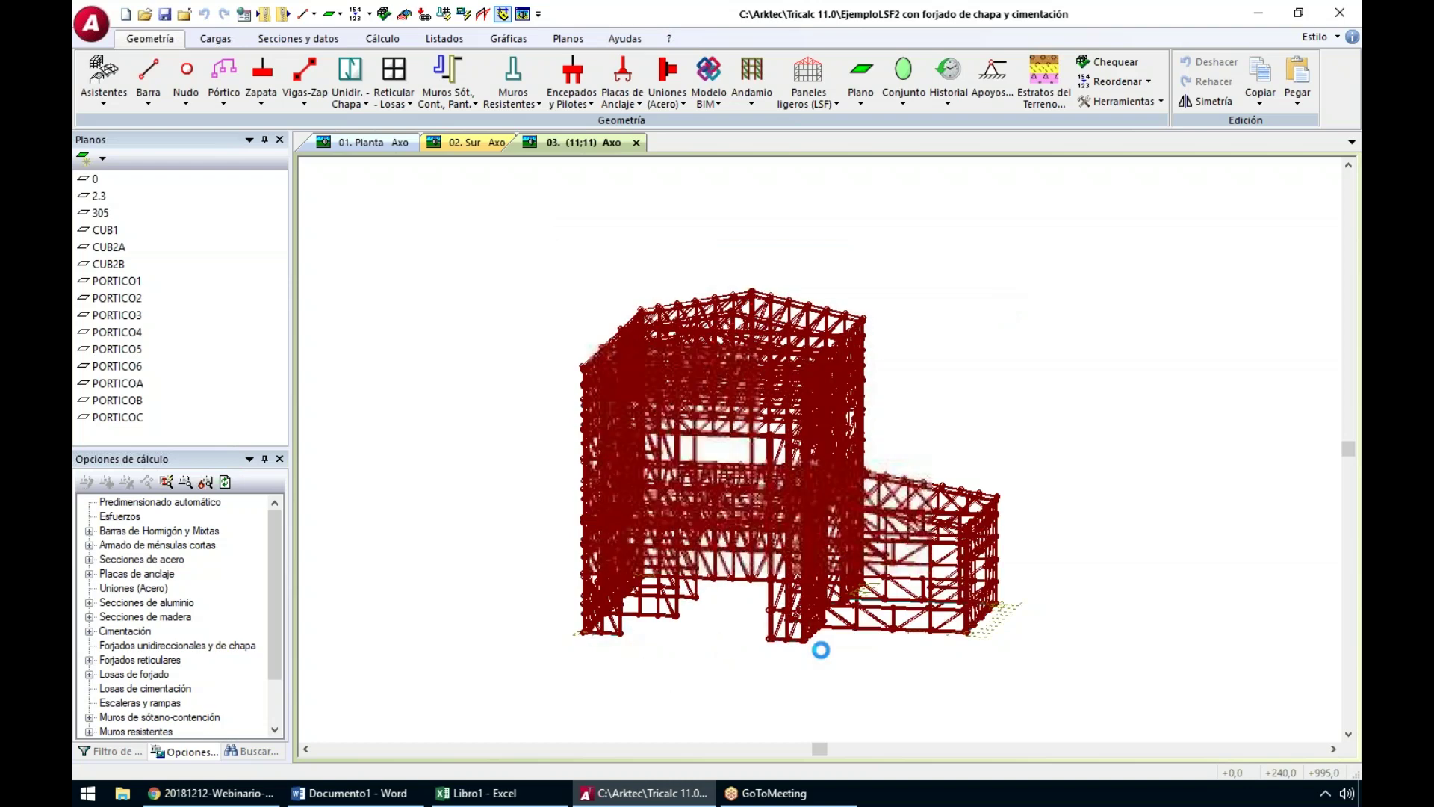
# Make plane 0 active and show only the active plane to isolate the foundation slab
pyautogui.click(95, 179)
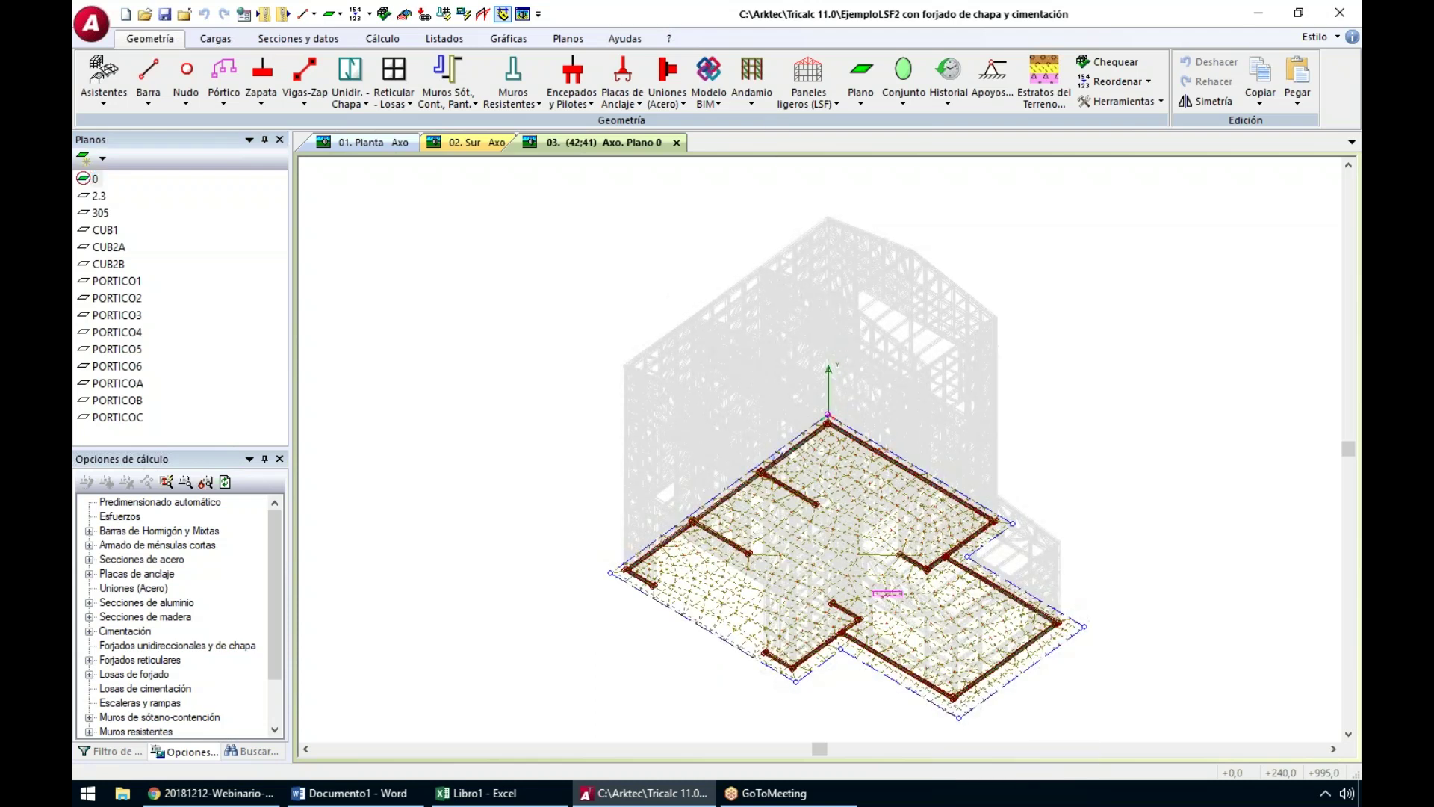
pyautogui.moveTo(778, 405); pyautogui.dragTo(907, 485)
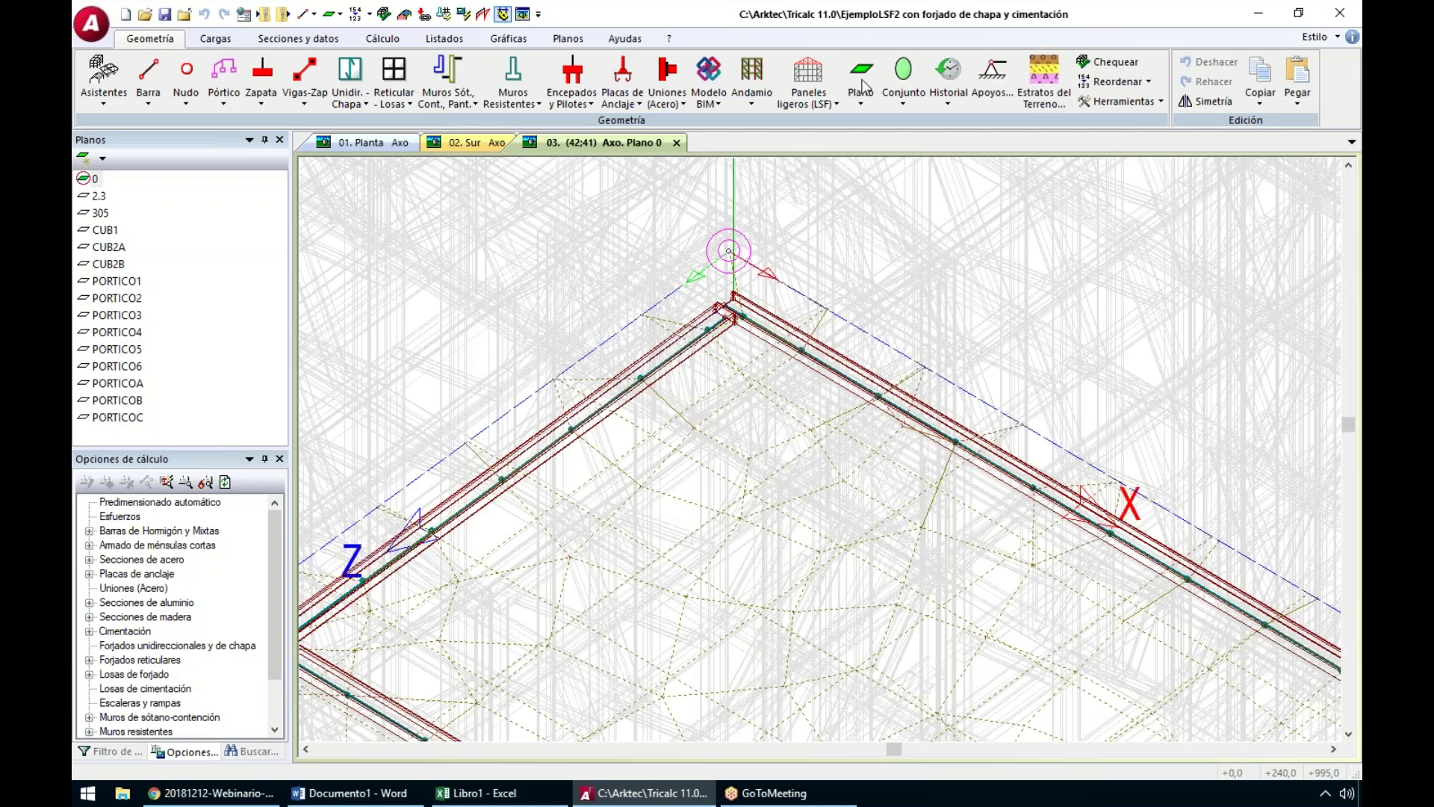
pyautogui.click(864, 93)
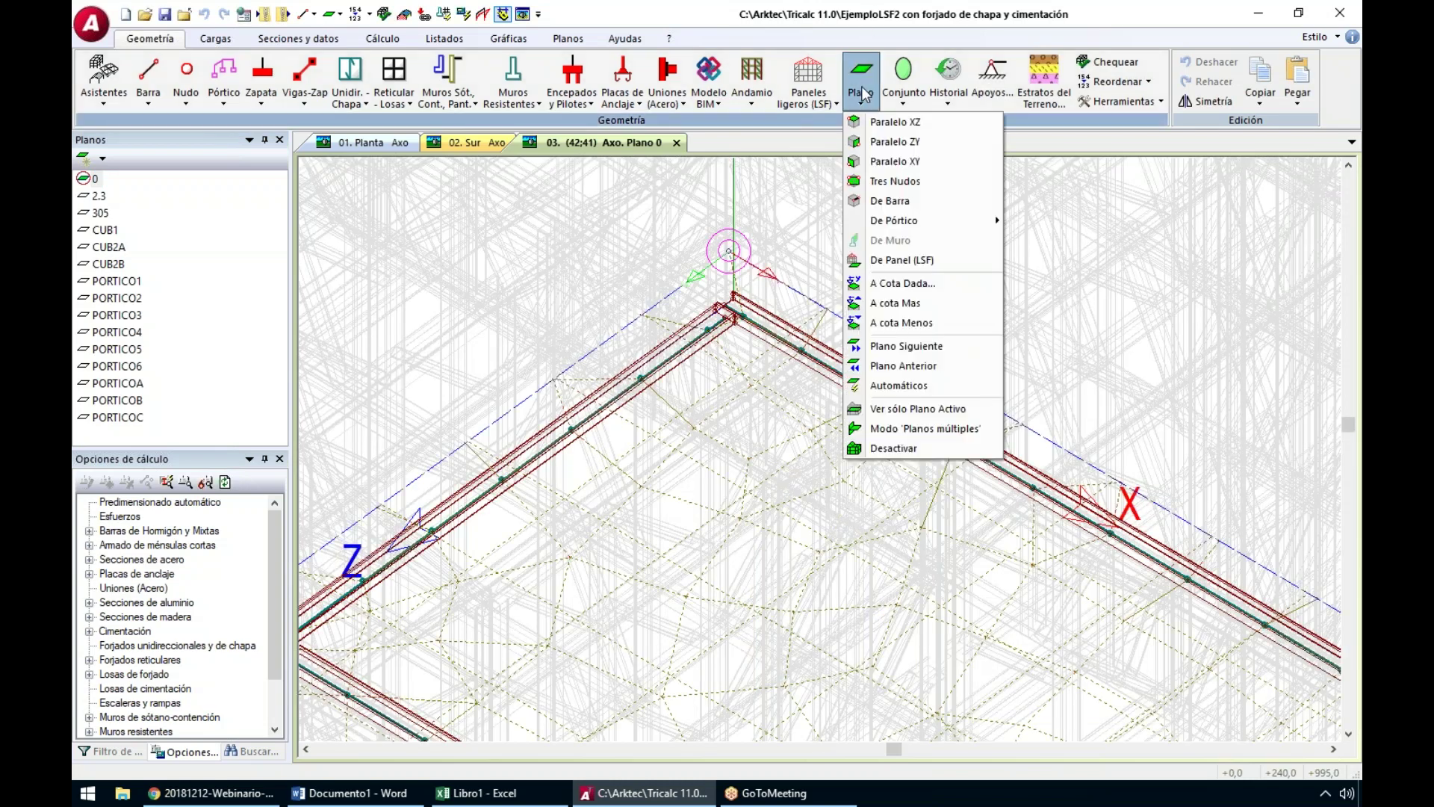
pyautogui.click(903, 410)
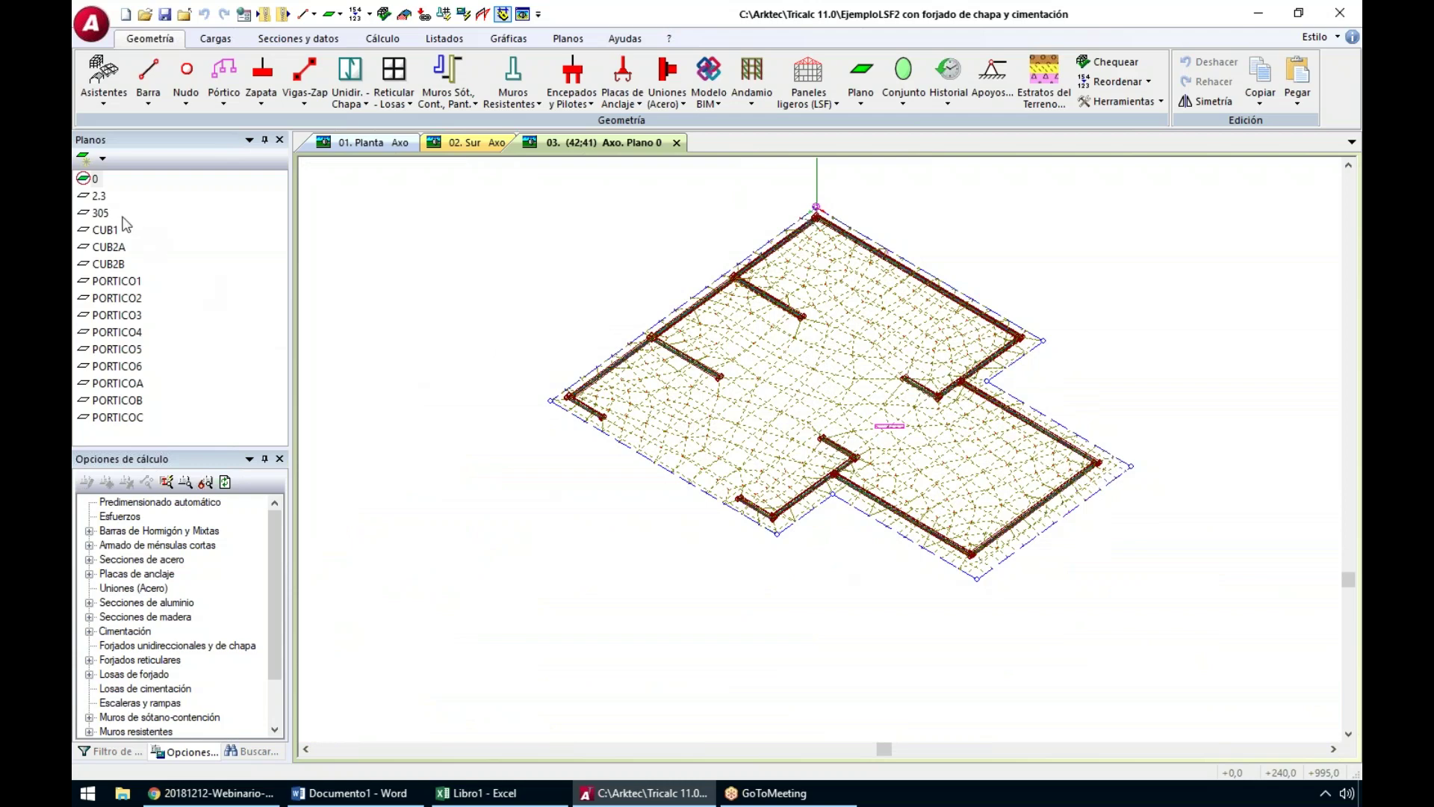
# Make plane 305 active and examine its floor panel framing from several viewpoints
pyautogui.doubleClick(101, 214)
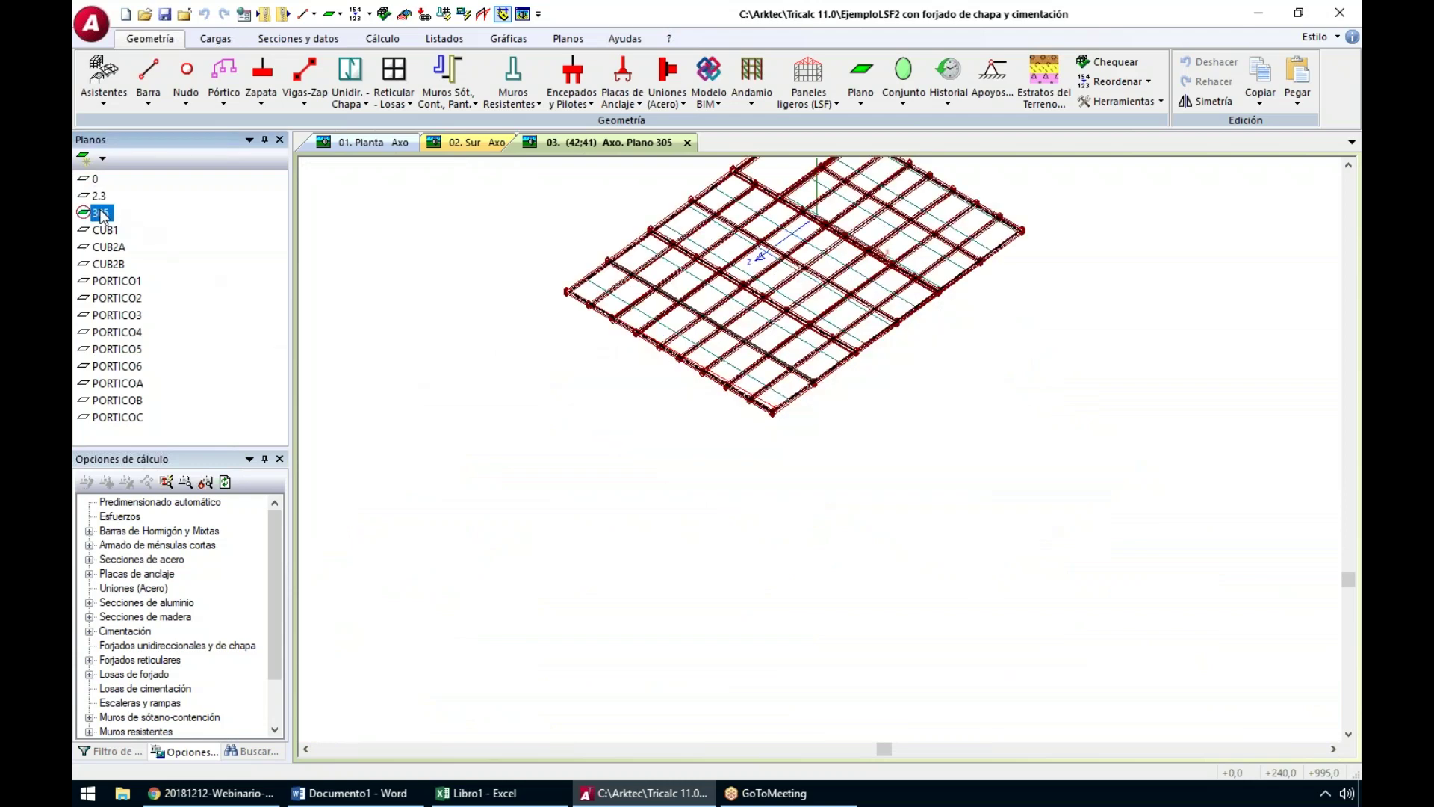
pyautogui.moveTo(843, 275); pyautogui.dragTo(847, 393, button='middle')
pyautogui.scroll(2, 626, 410)
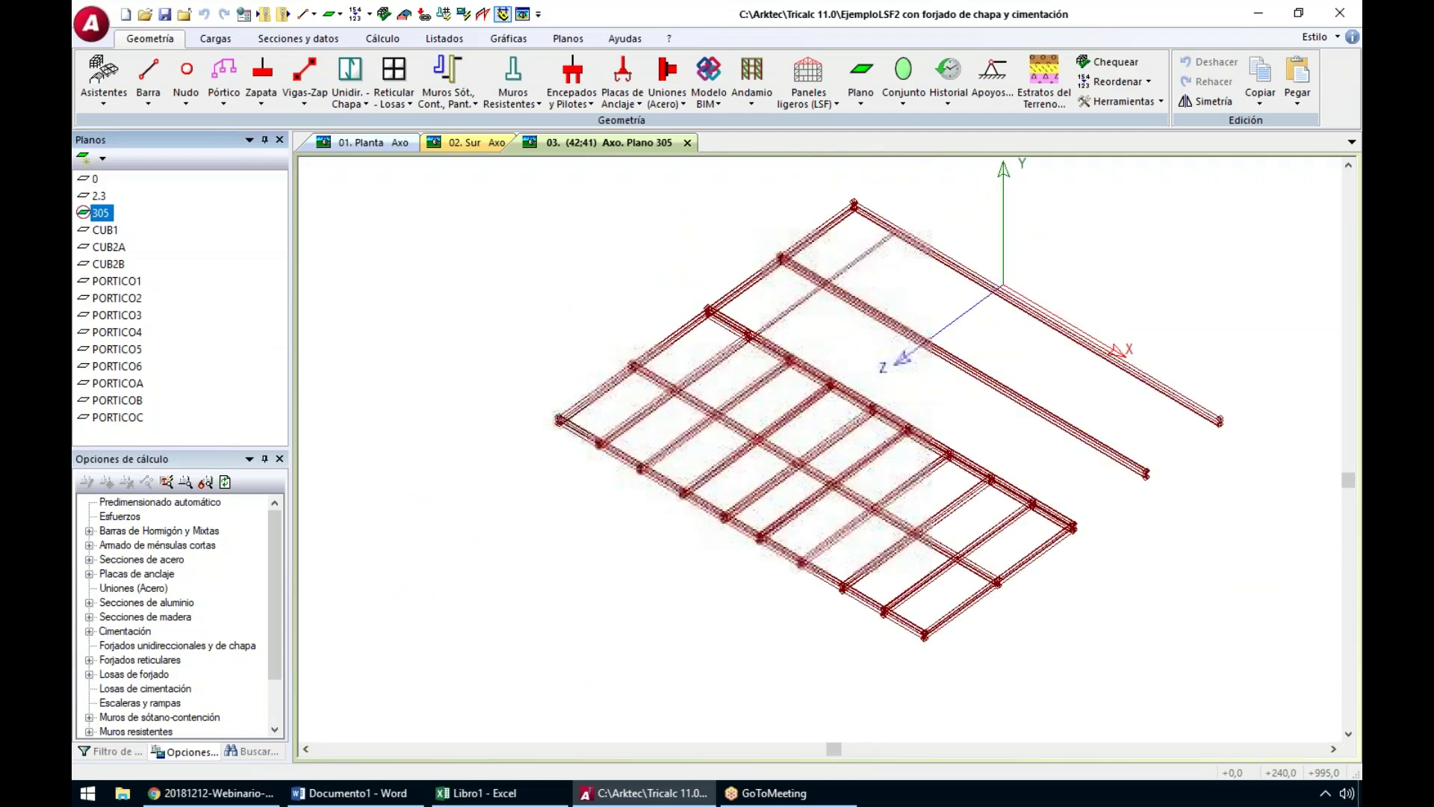
pyautogui.scroll(1, 782, 412)
pyautogui.scroll(-2, 938, 434)
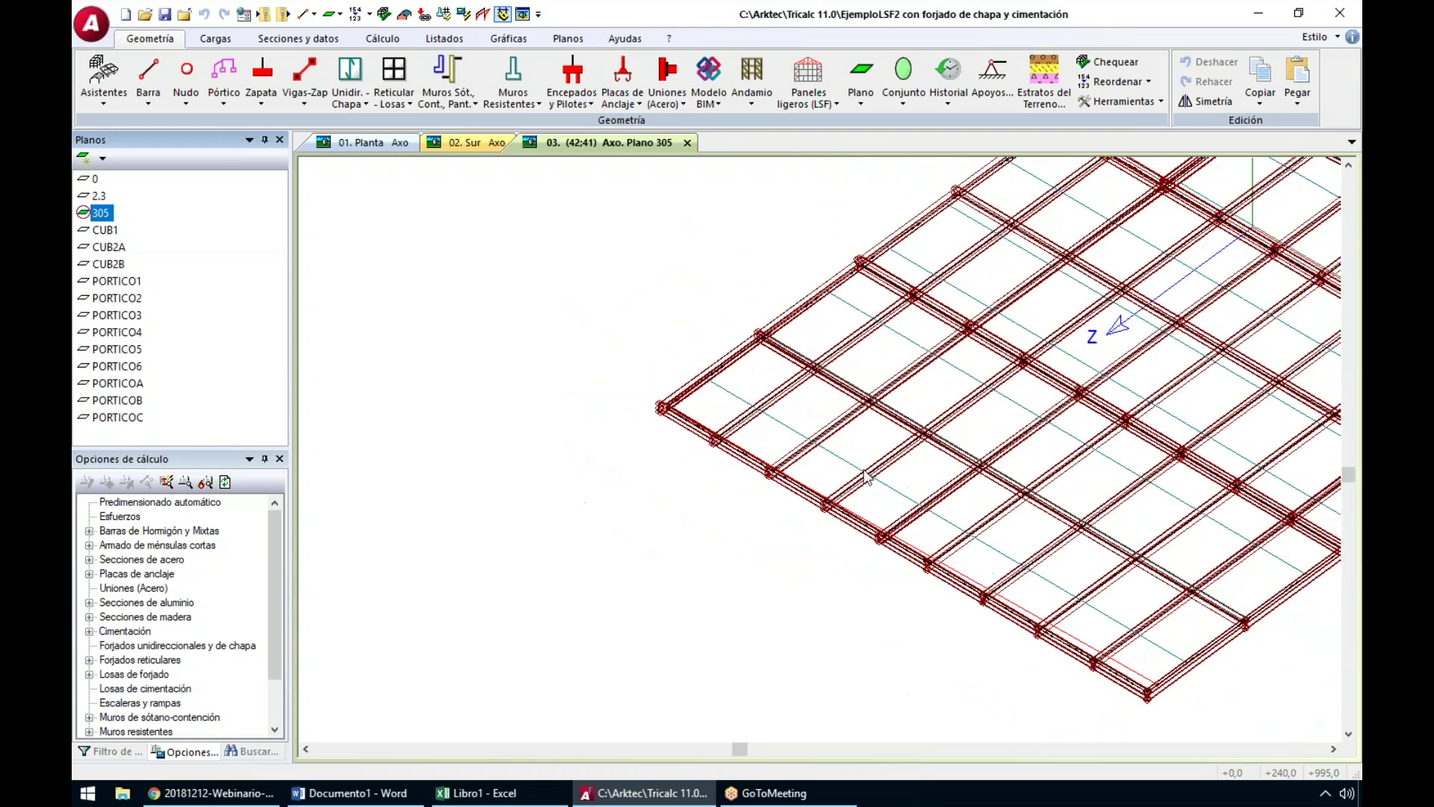
pyautogui.scroll(-2, 1068, 448)
pyautogui.moveTo(1068, 448); pyautogui.dragTo(891, 452, button='middle')
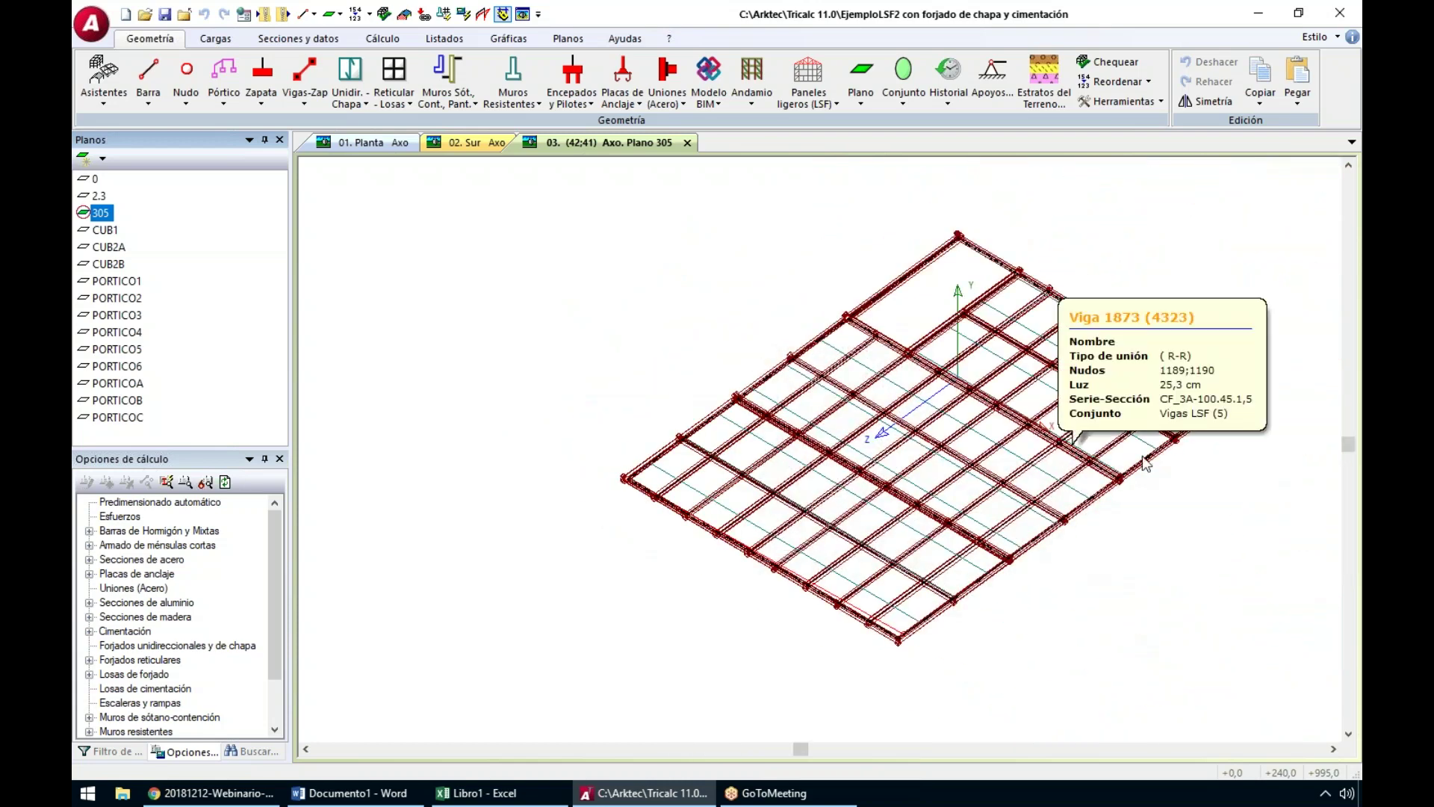
pyautogui.moveTo(1110, 572)
pyautogui.keyDown('shift'); pyautogui.mouseDown(button='middle')
pyautogui.moveTo(1075, 551)
pyautogui.moveTo(1103, 552)
pyautogui.moveTo(1100, 573)
pyautogui.mouseUp(button='middle'); pyautogui.keyUp('shift')
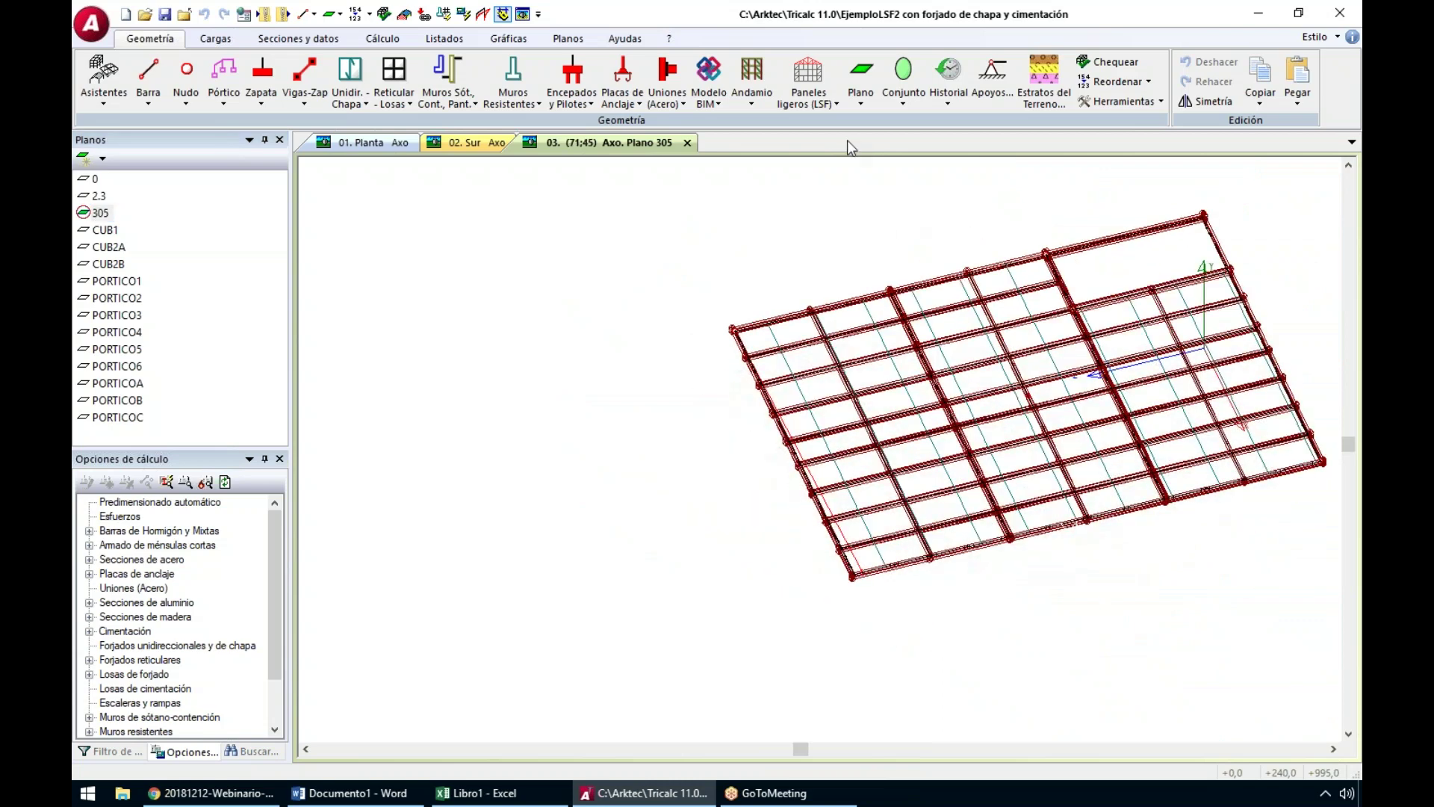
# Open a floor panel of plane 305 for modification and go through all its definition pages, keeping its settings
pyautogui.click(816, 98)
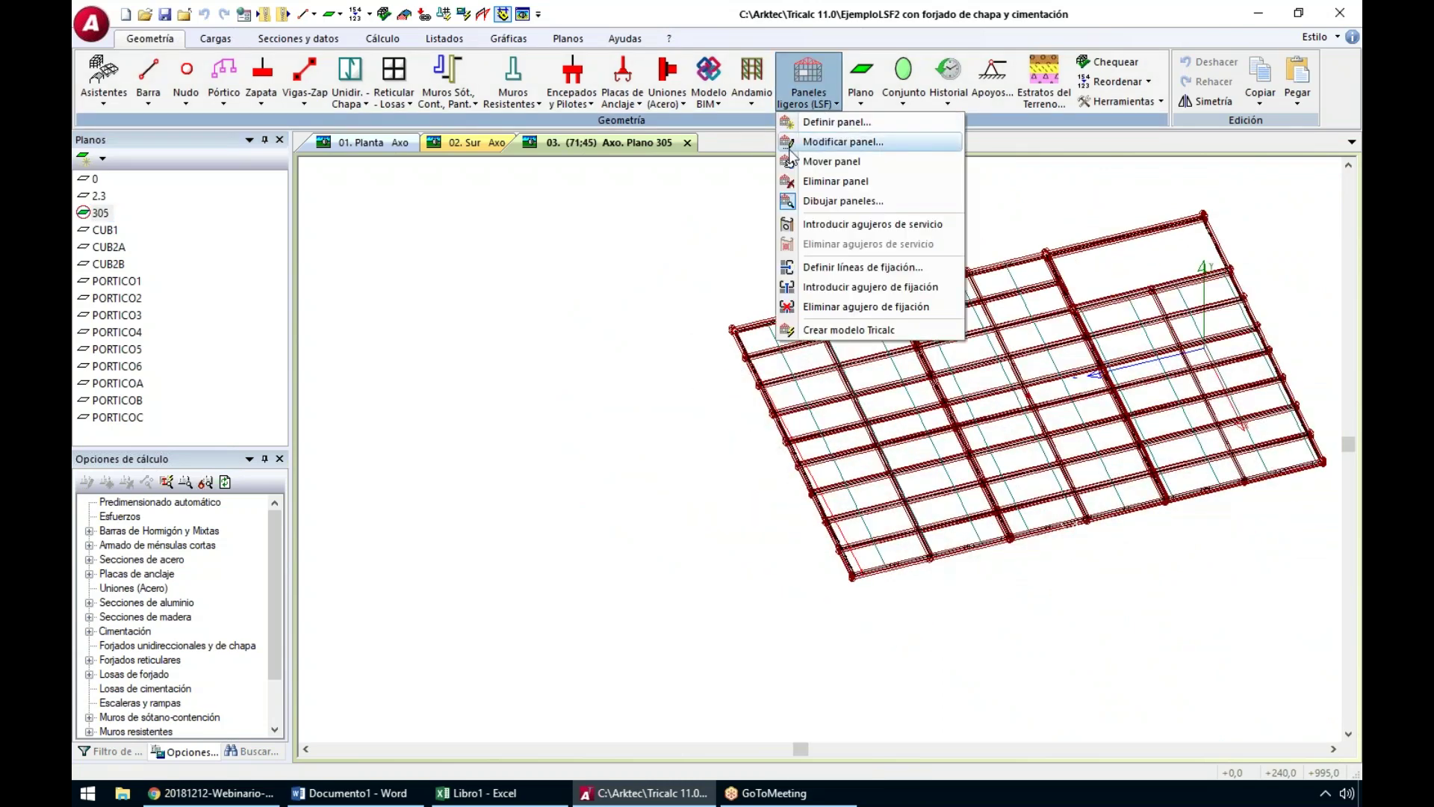
pyautogui.click(840, 142)
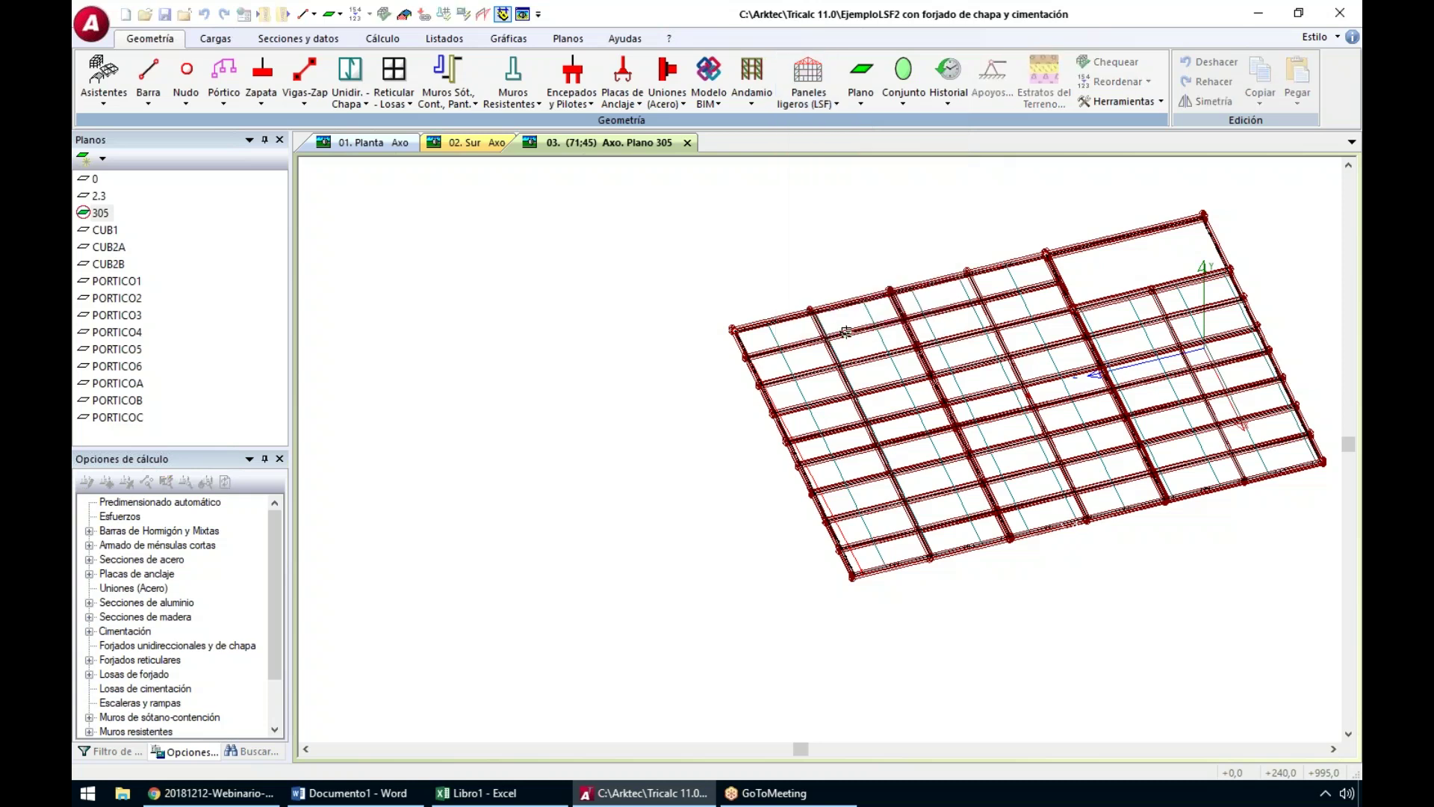
pyautogui.click(968, 454)
pyautogui.click(1020, 640)
pyautogui.click(1020, 639)
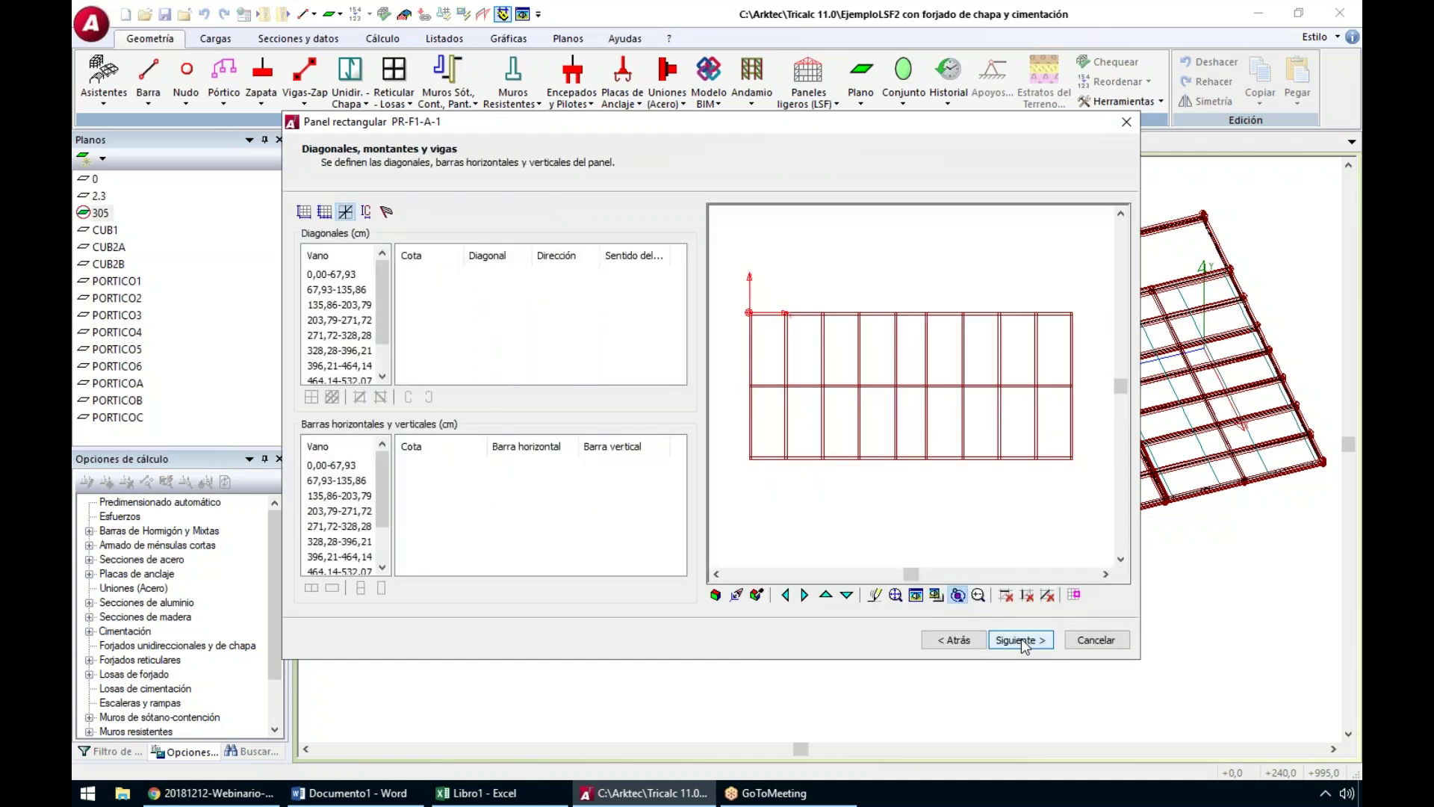
pyautogui.click(1020, 639)
pyautogui.click(1021, 639)
pyautogui.click(1020, 639)
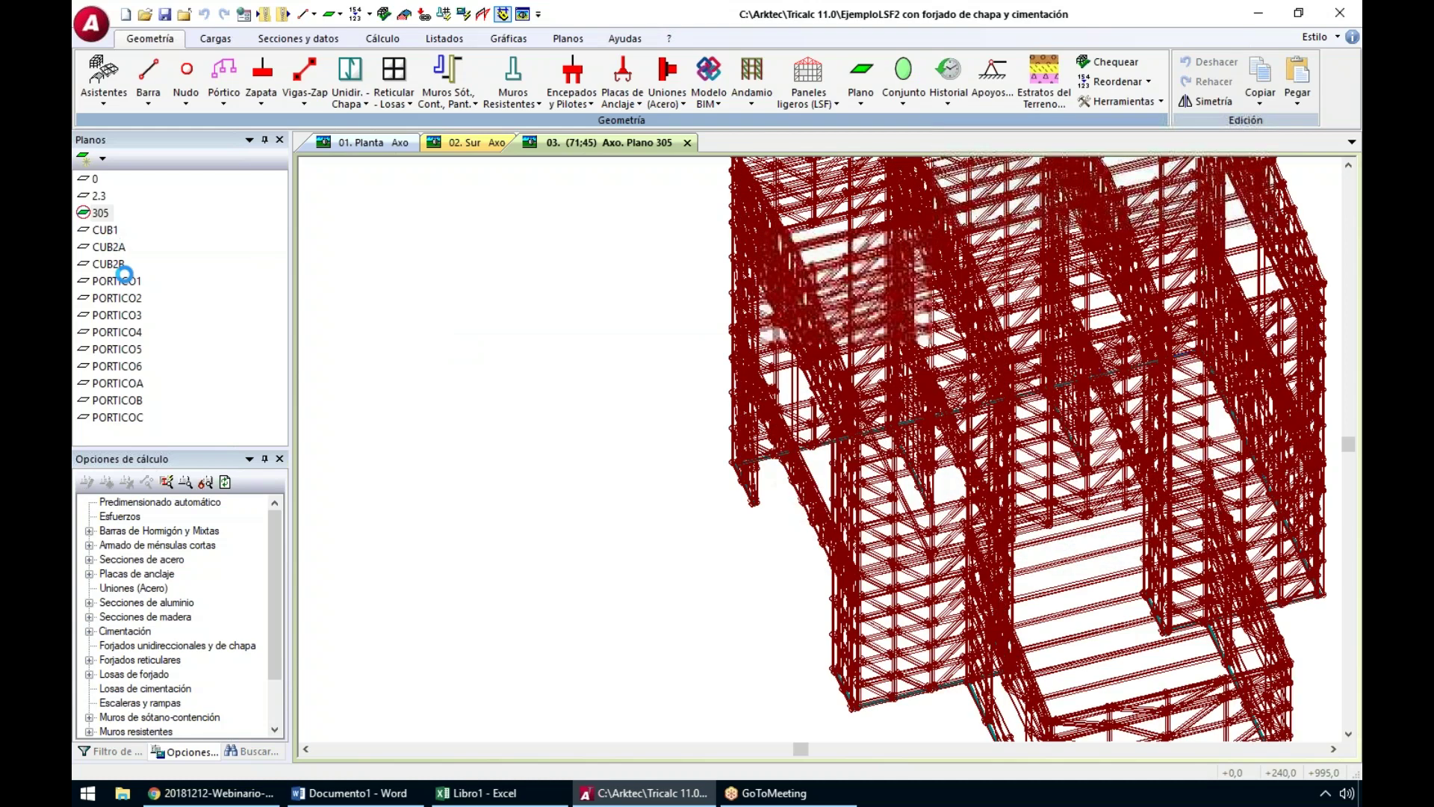
# Make plane PORTICO1 active and review the dimensions and span profiles of the wall panel beside the opening
pyautogui.doubleClick(101, 214)
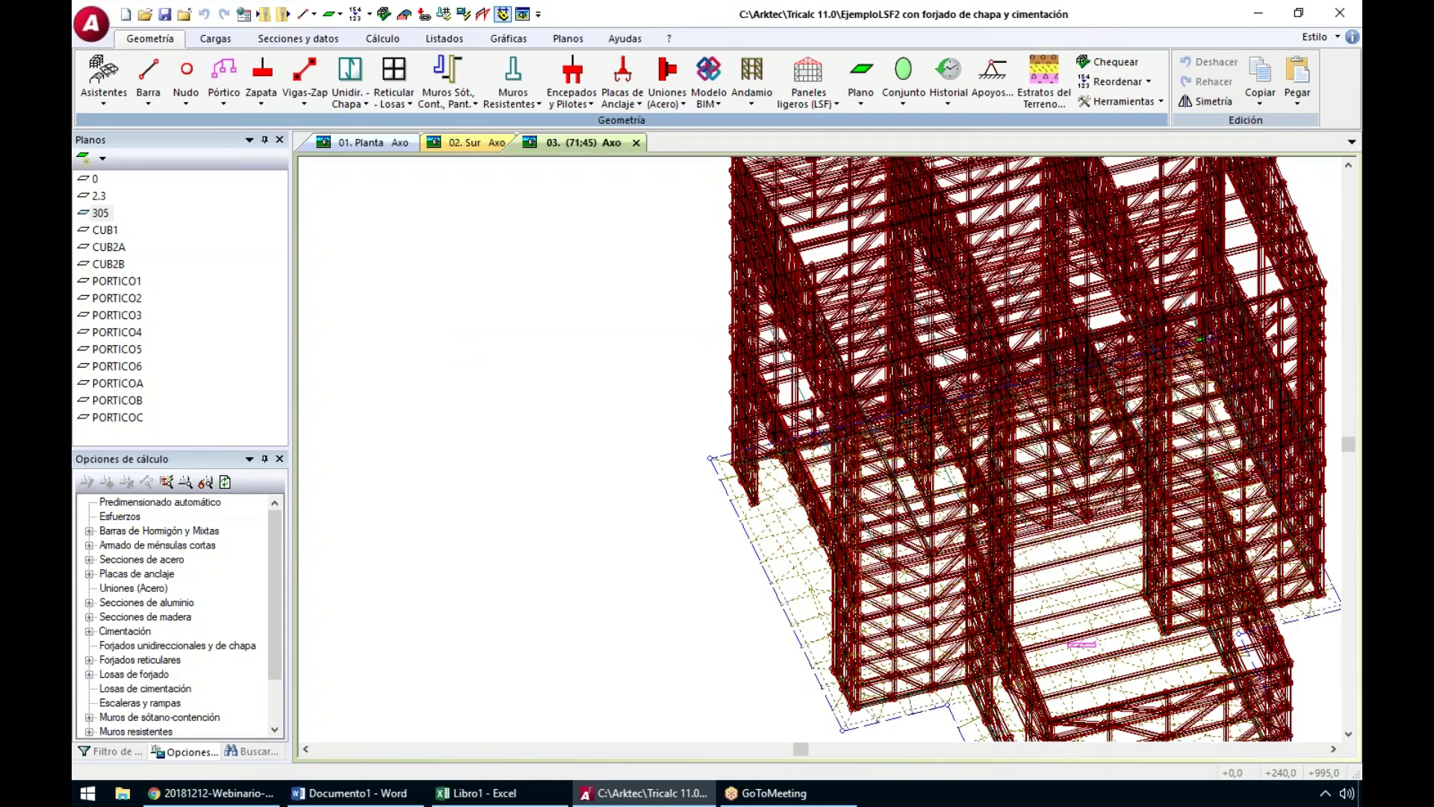
pyautogui.doubleClick(116, 281)
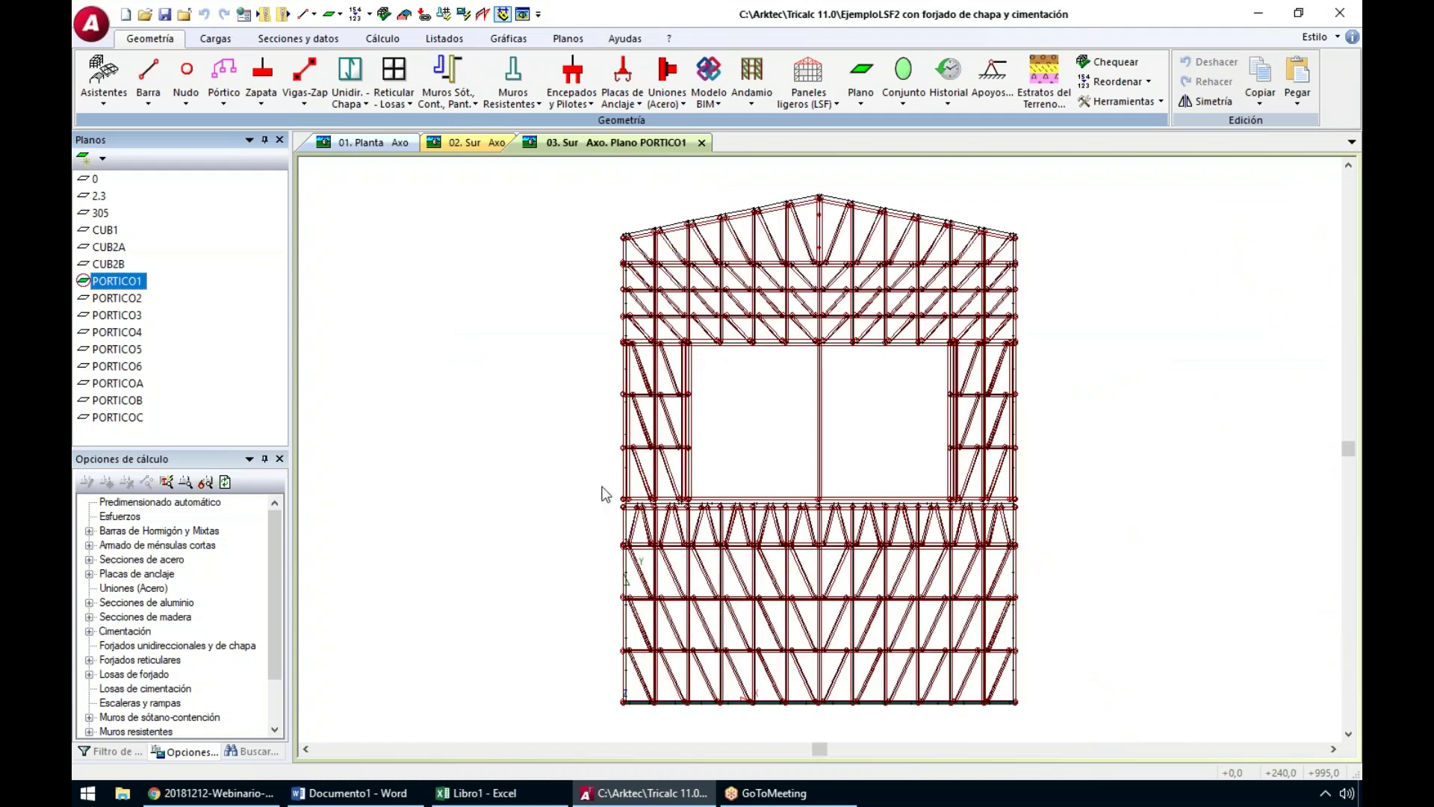
pyautogui.click(805, 95)
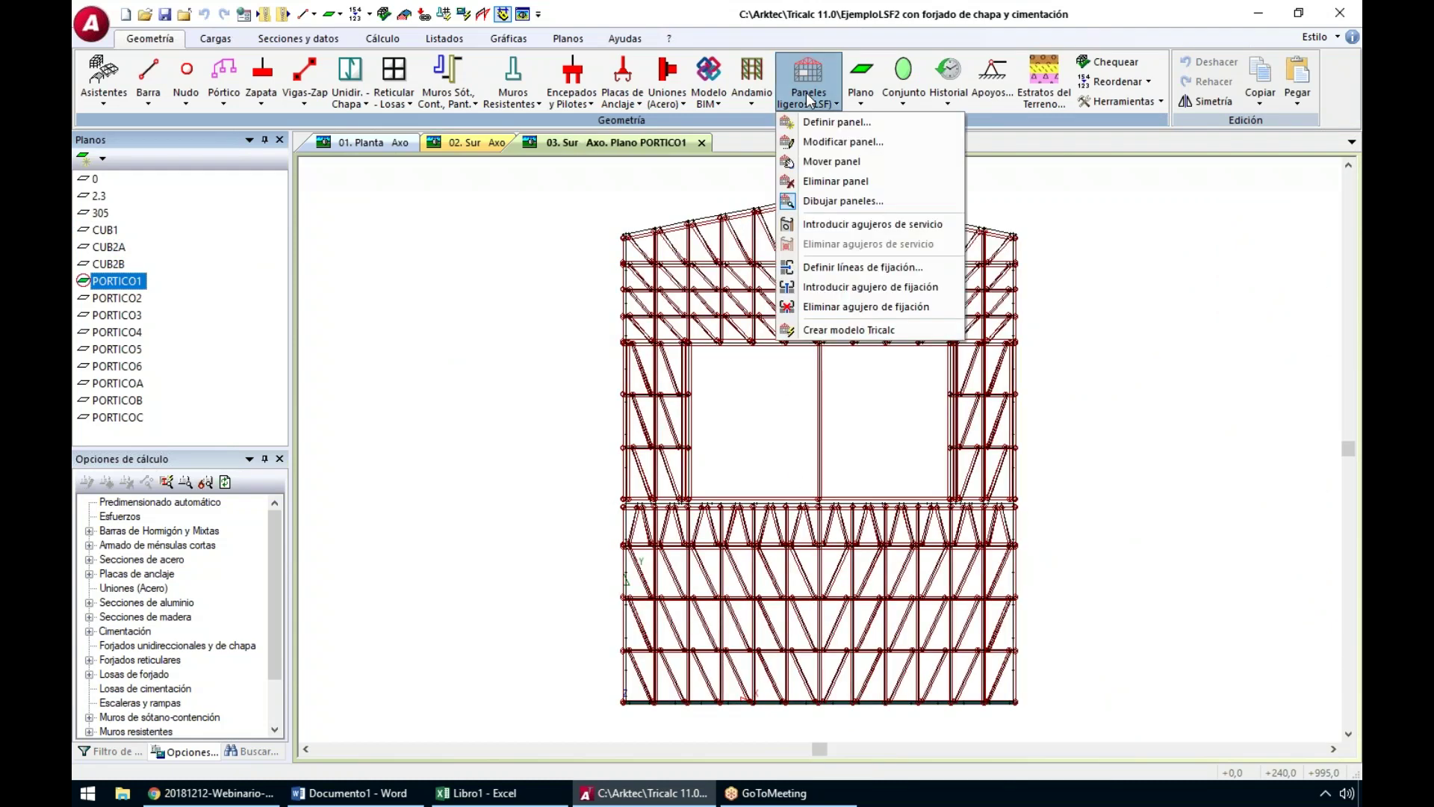
pyautogui.click(834, 143)
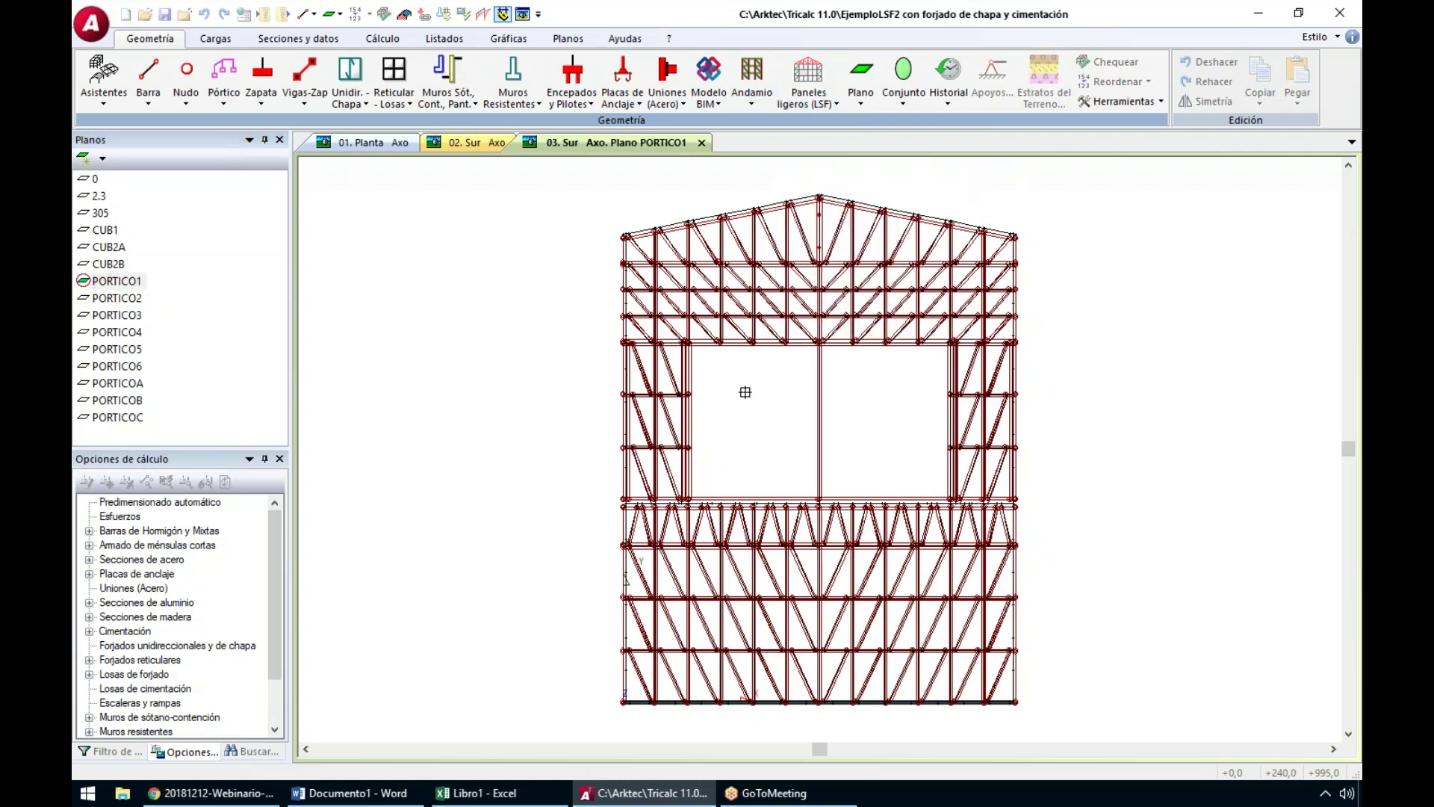
pyautogui.click(658, 410)
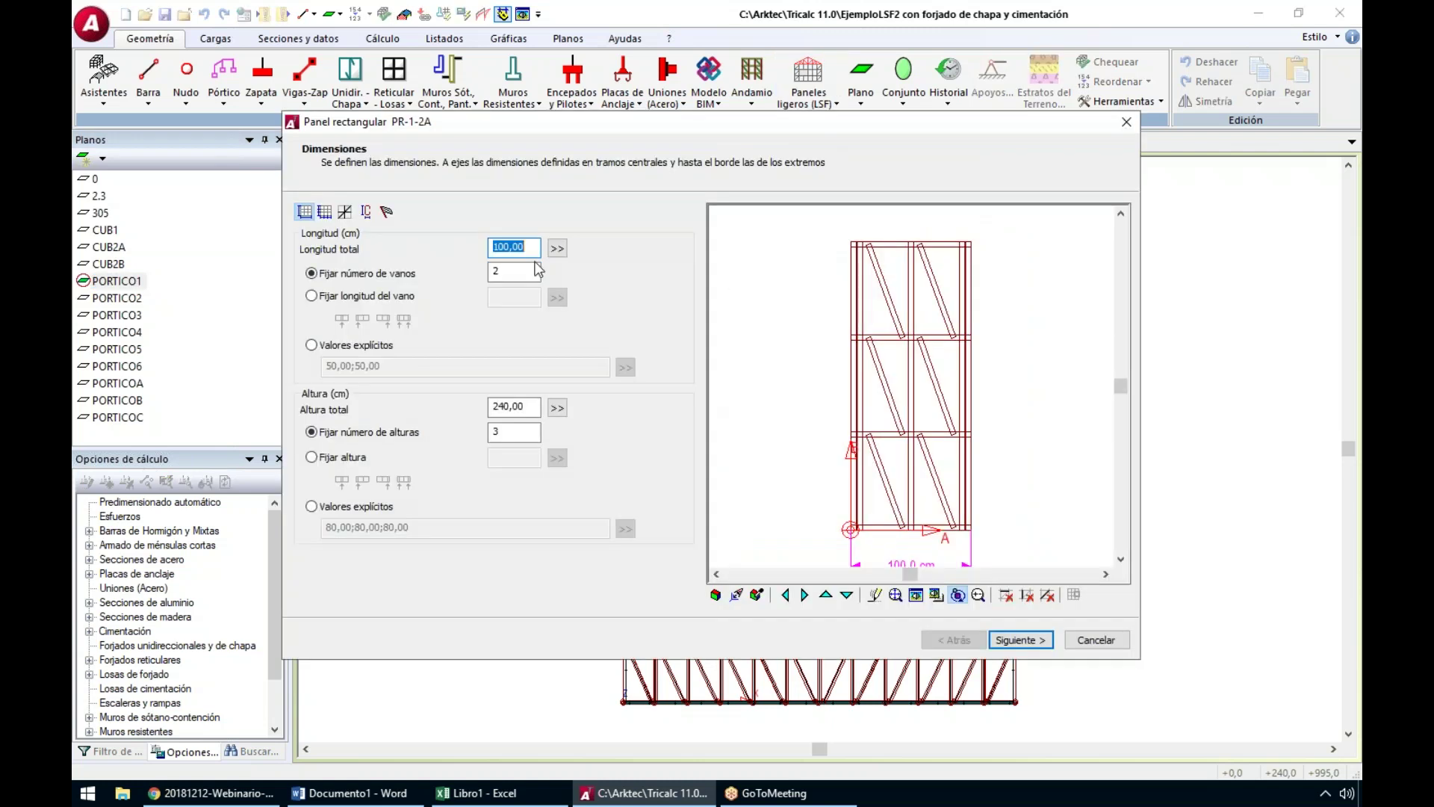
pyautogui.click(344, 212)
pyautogui.click(324, 212)
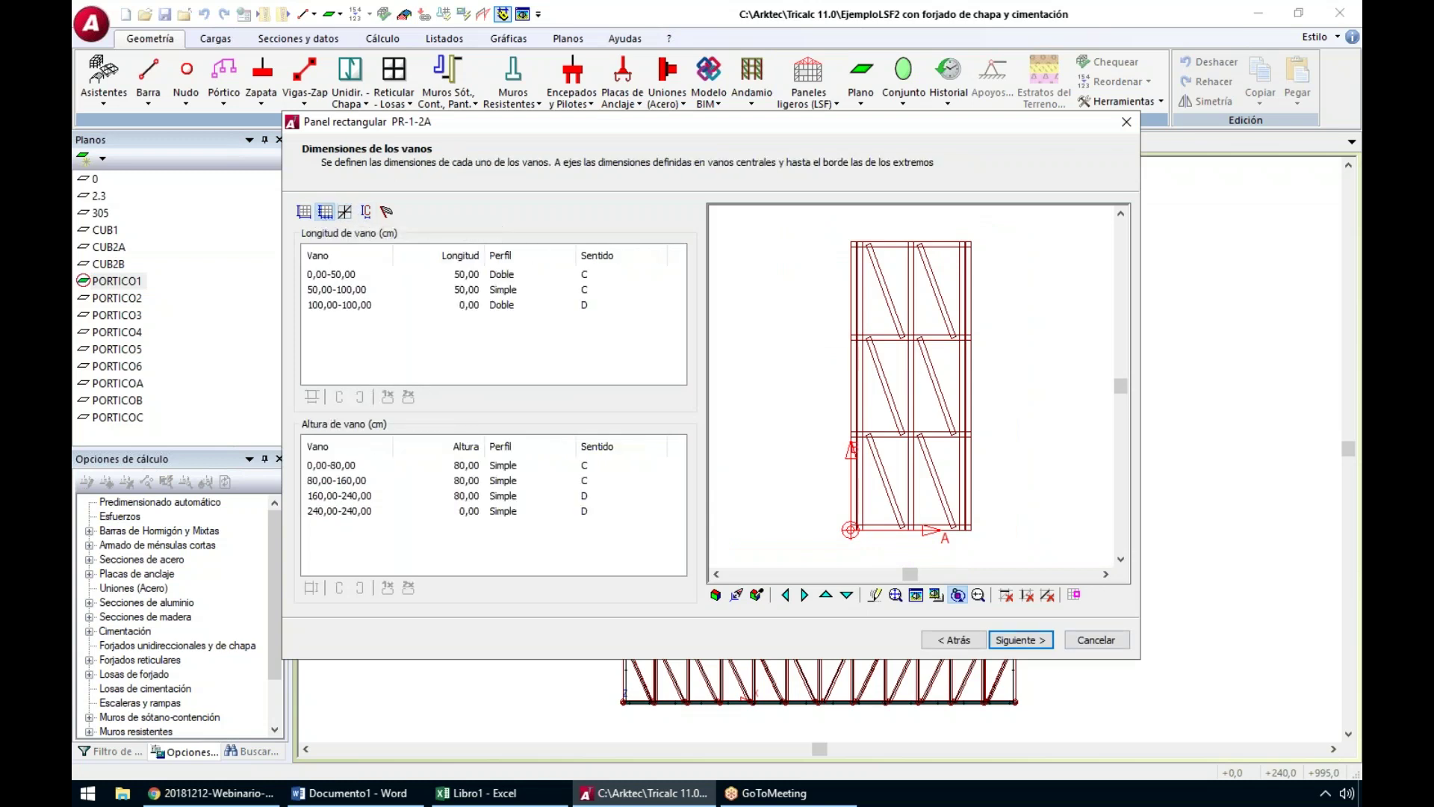
pyautogui.click(1096, 639)
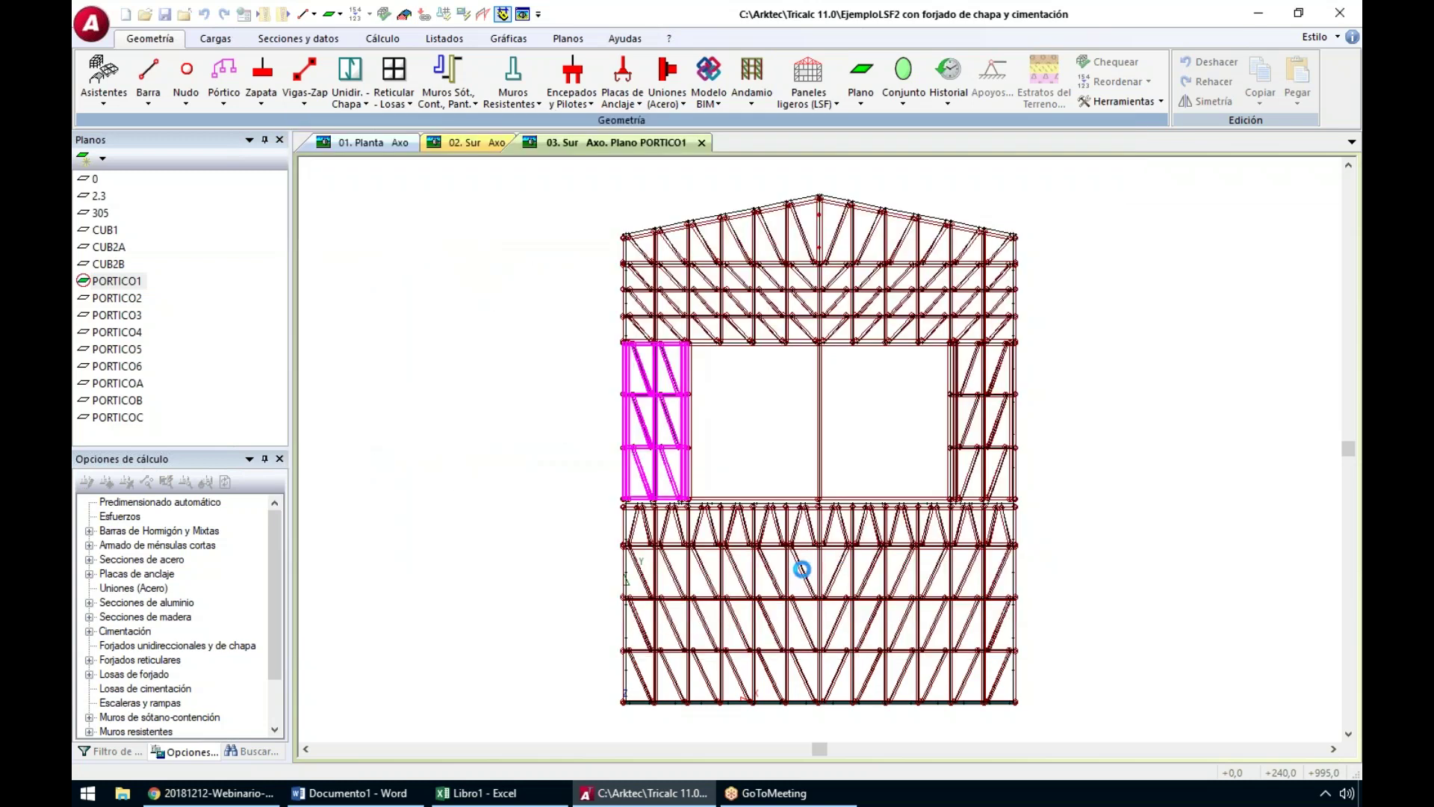
# Inspect the definitions of the lower wall panel, the shallow lattice panel above it and the triangular roof truss
pyautogui.click(770, 577)
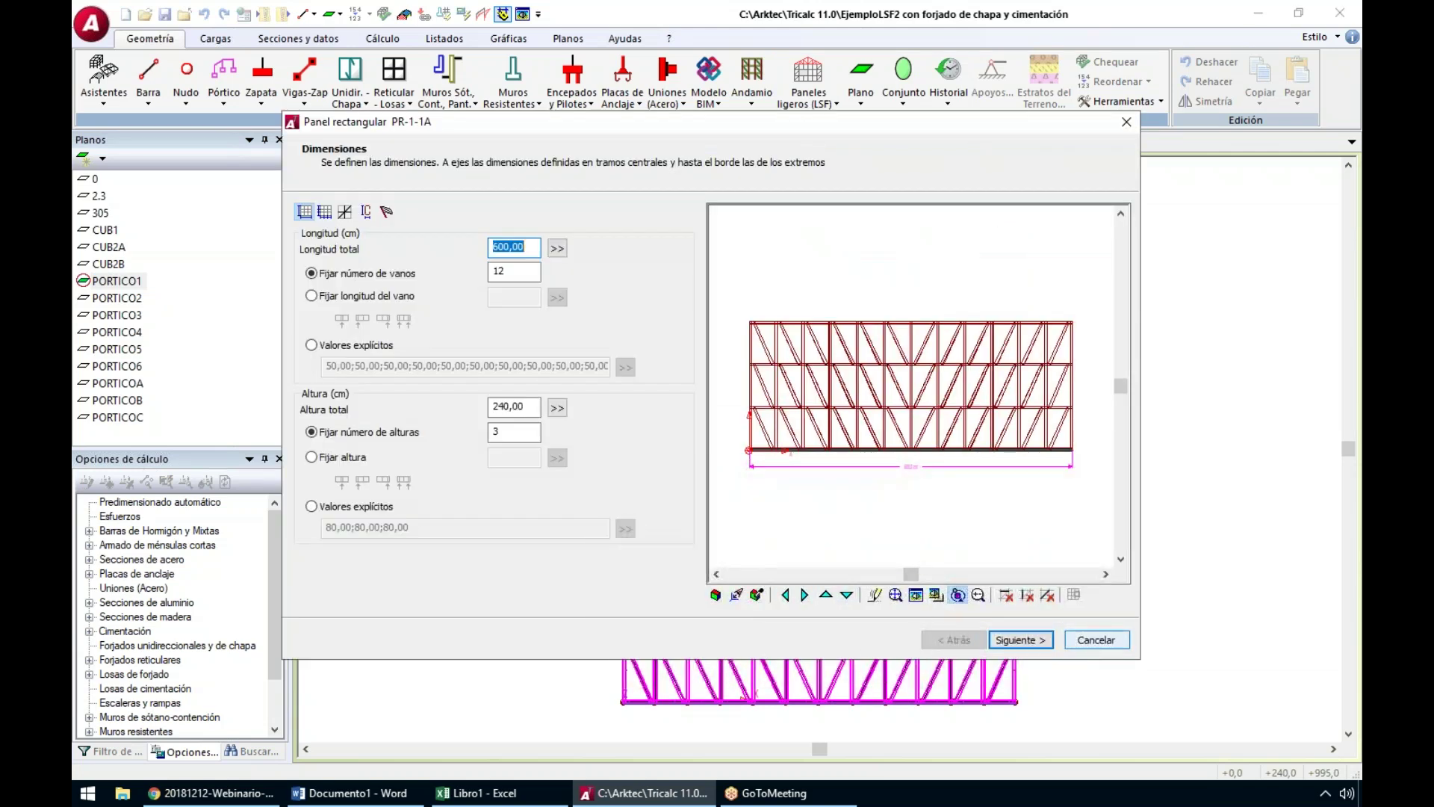
pyautogui.click(1096, 640)
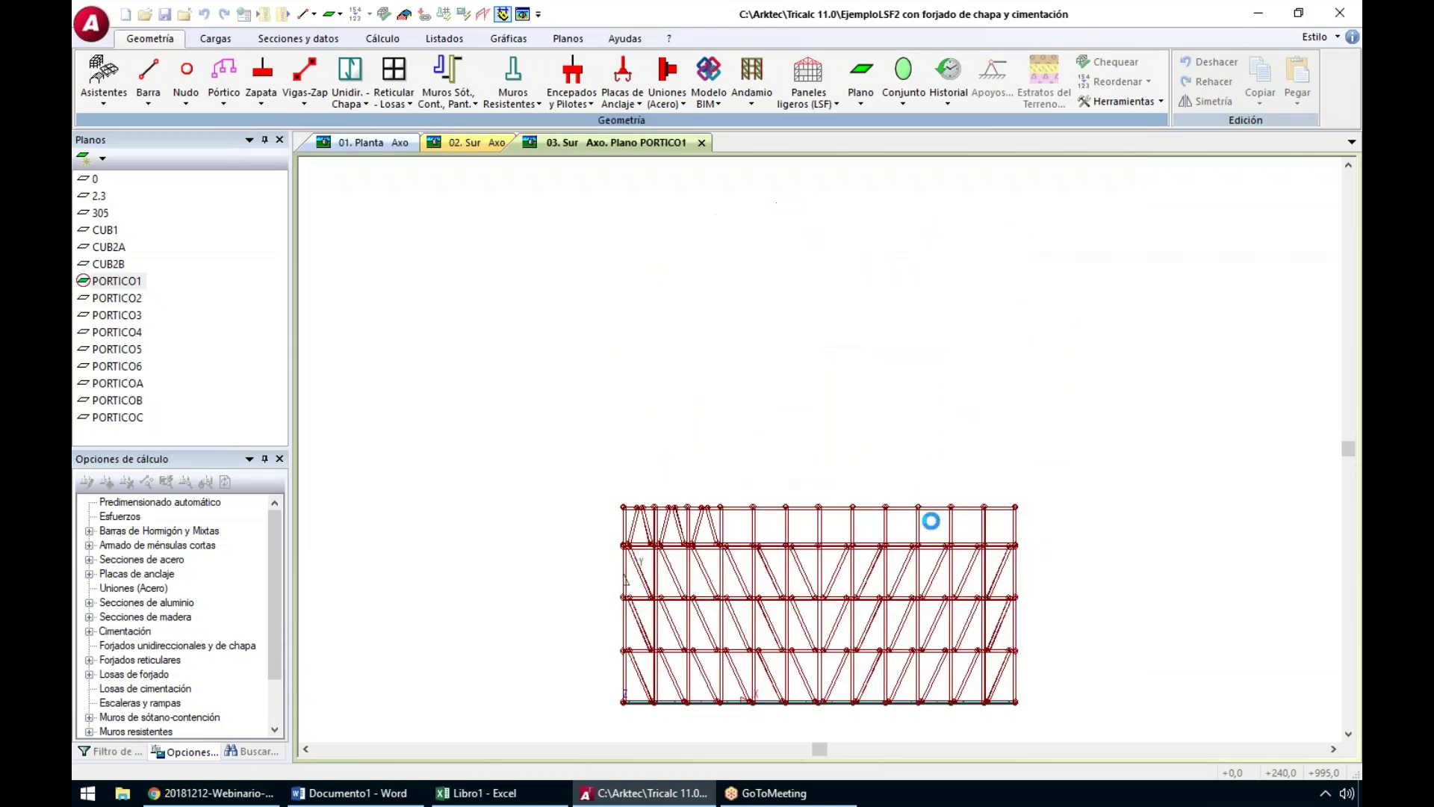
pyautogui.click(932, 521)
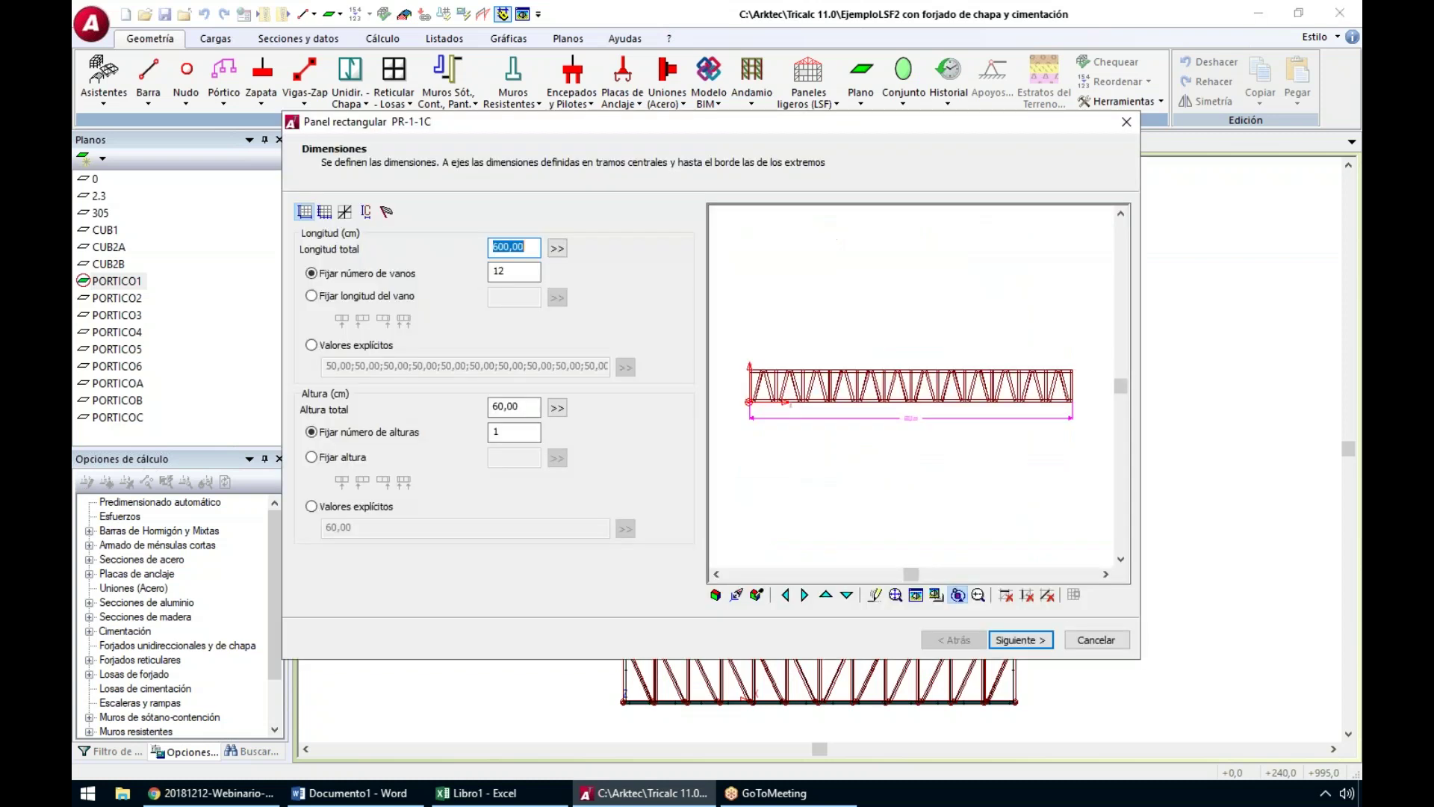
pyautogui.click(1095, 640)
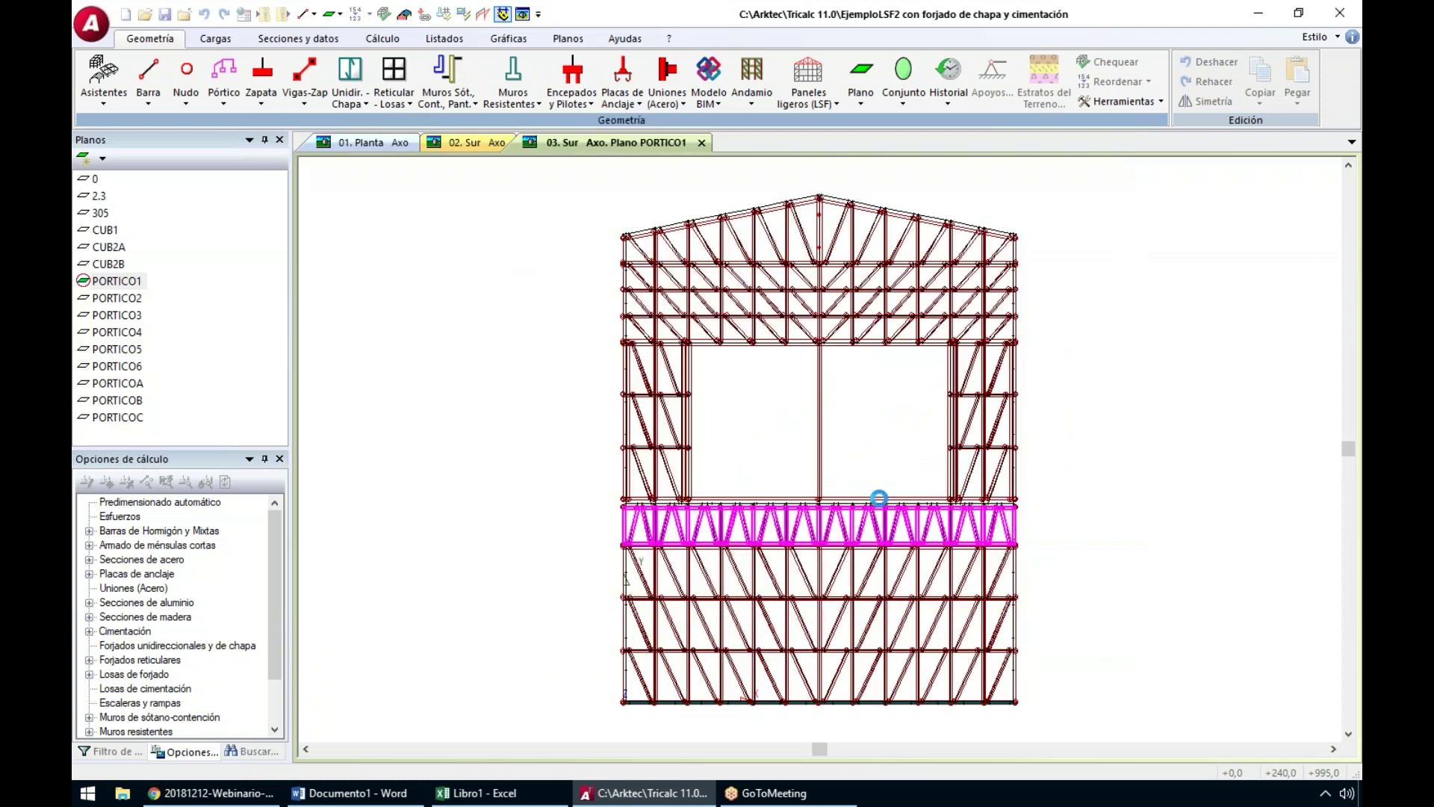
pyautogui.click(870, 233)
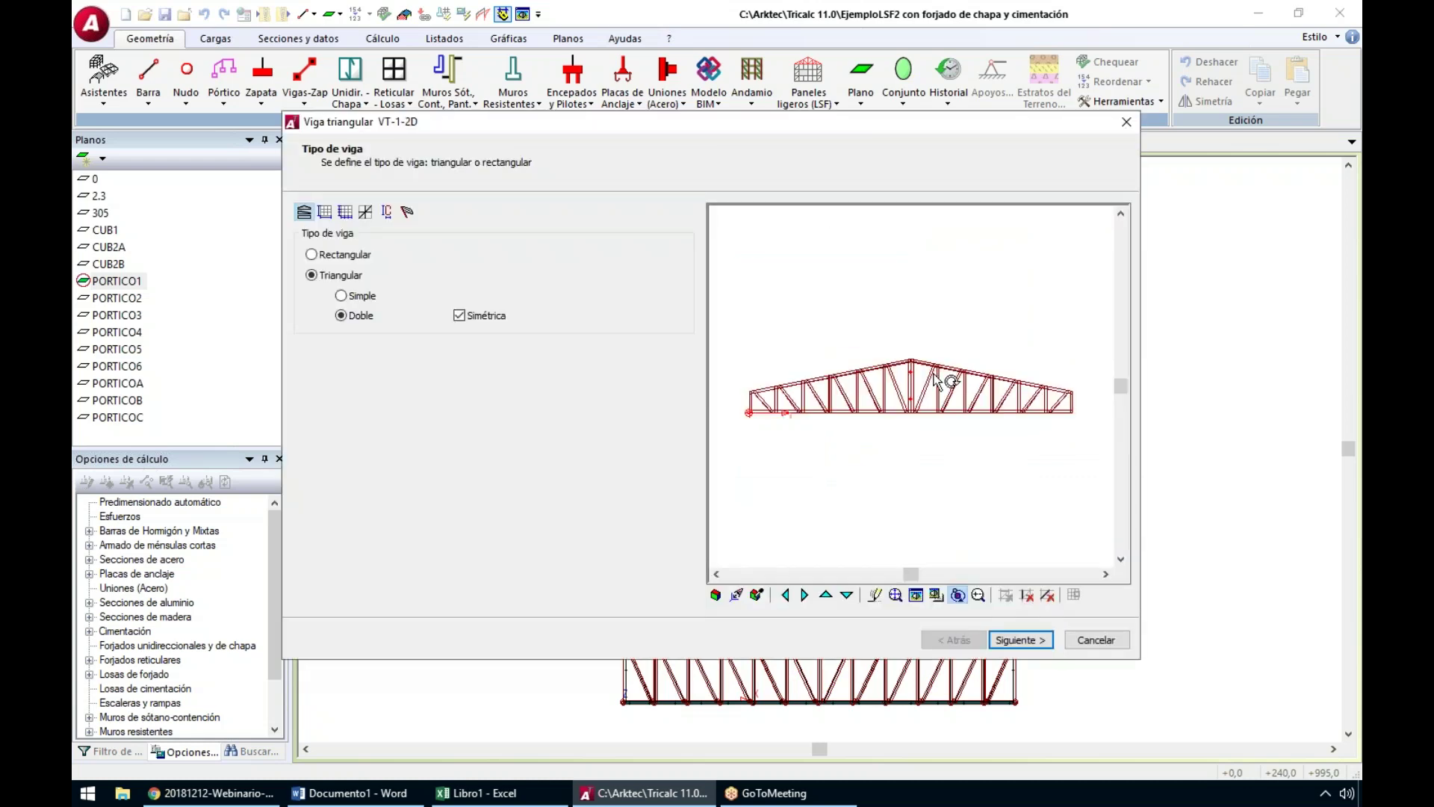
pyautogui.press('Escape')
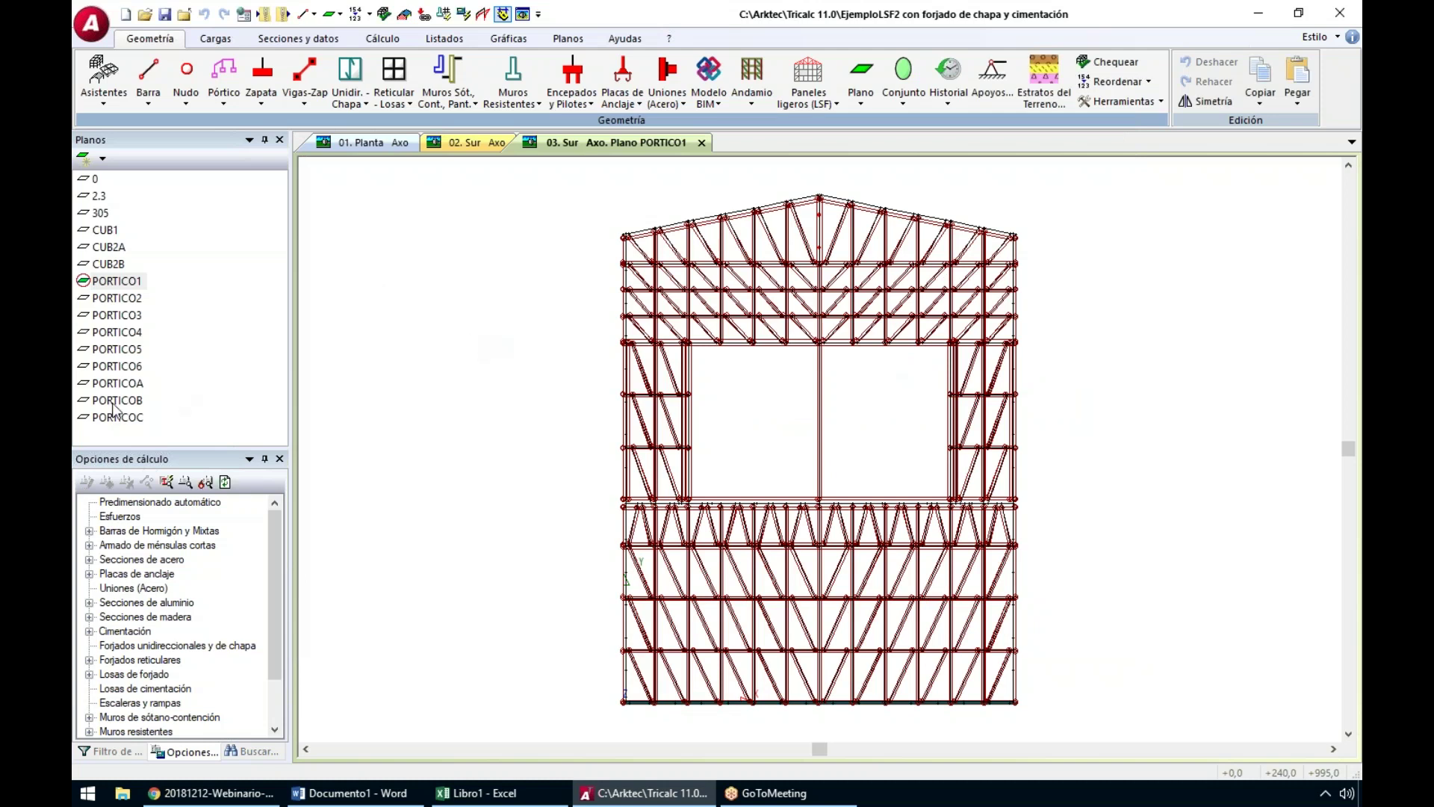
# Make plane CUB1 active and turn off the active-plane-only display so the rest of the structure is drawn too
pyautogui.click(106, 231)
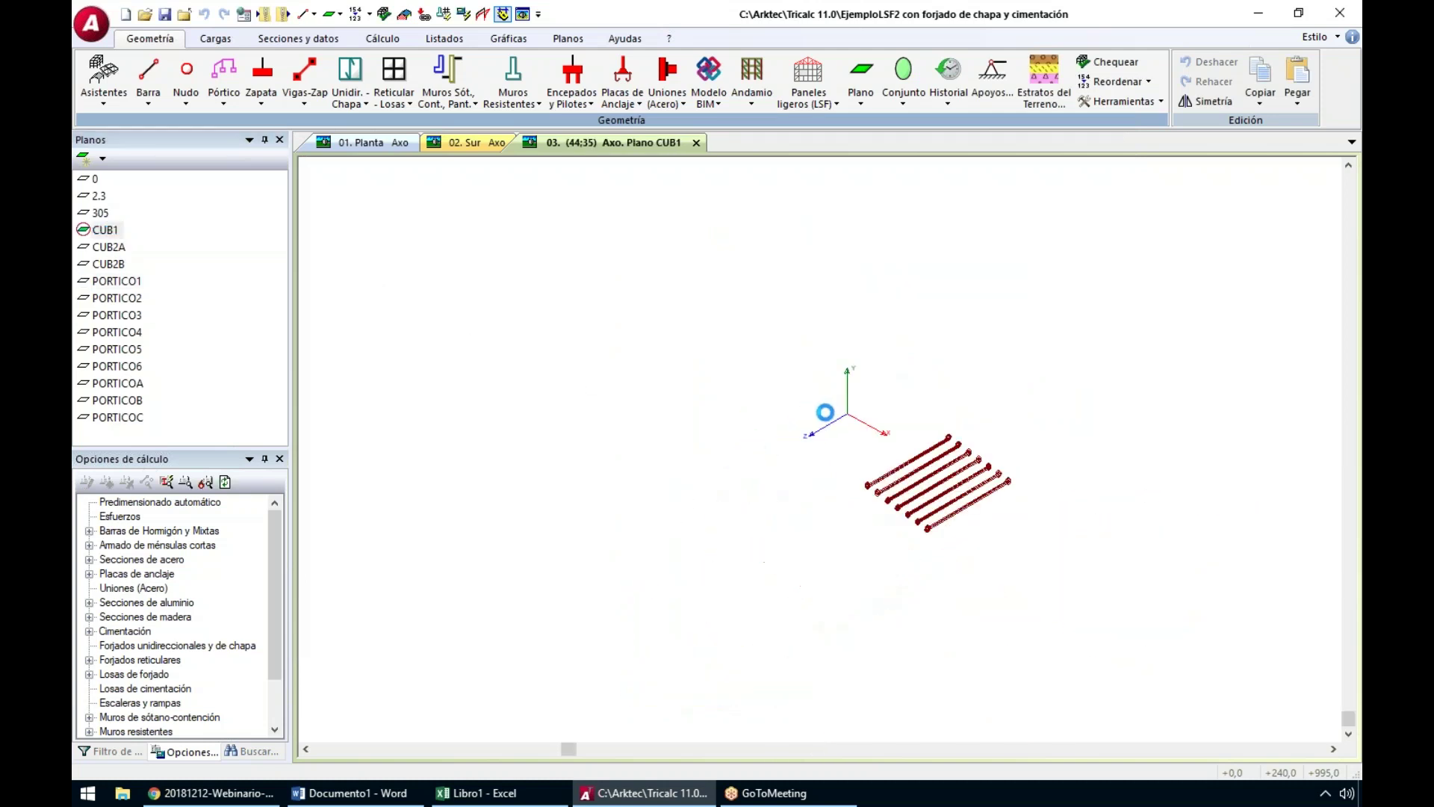
pyautogui.click(863, 105)
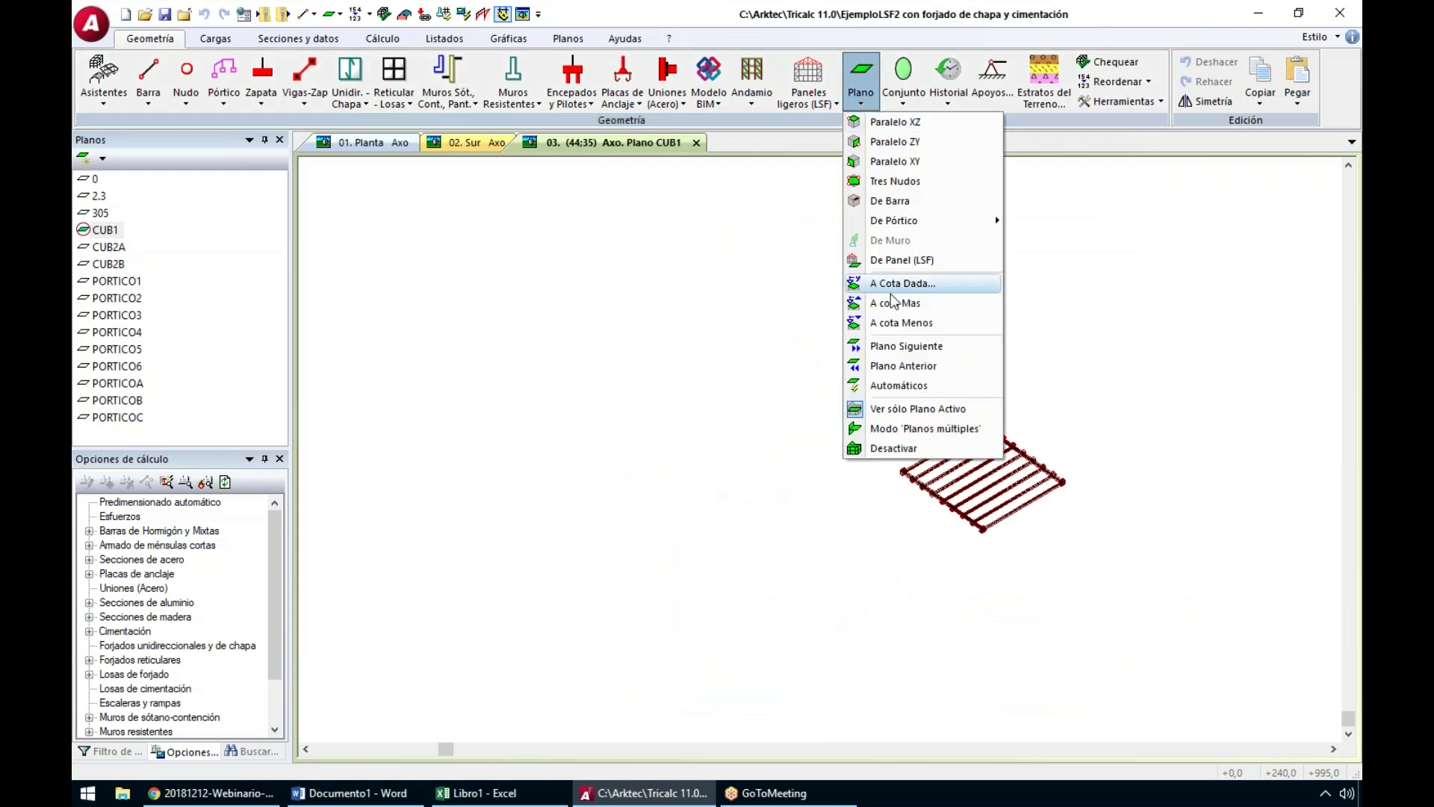
pyautogui.click(920, 385)
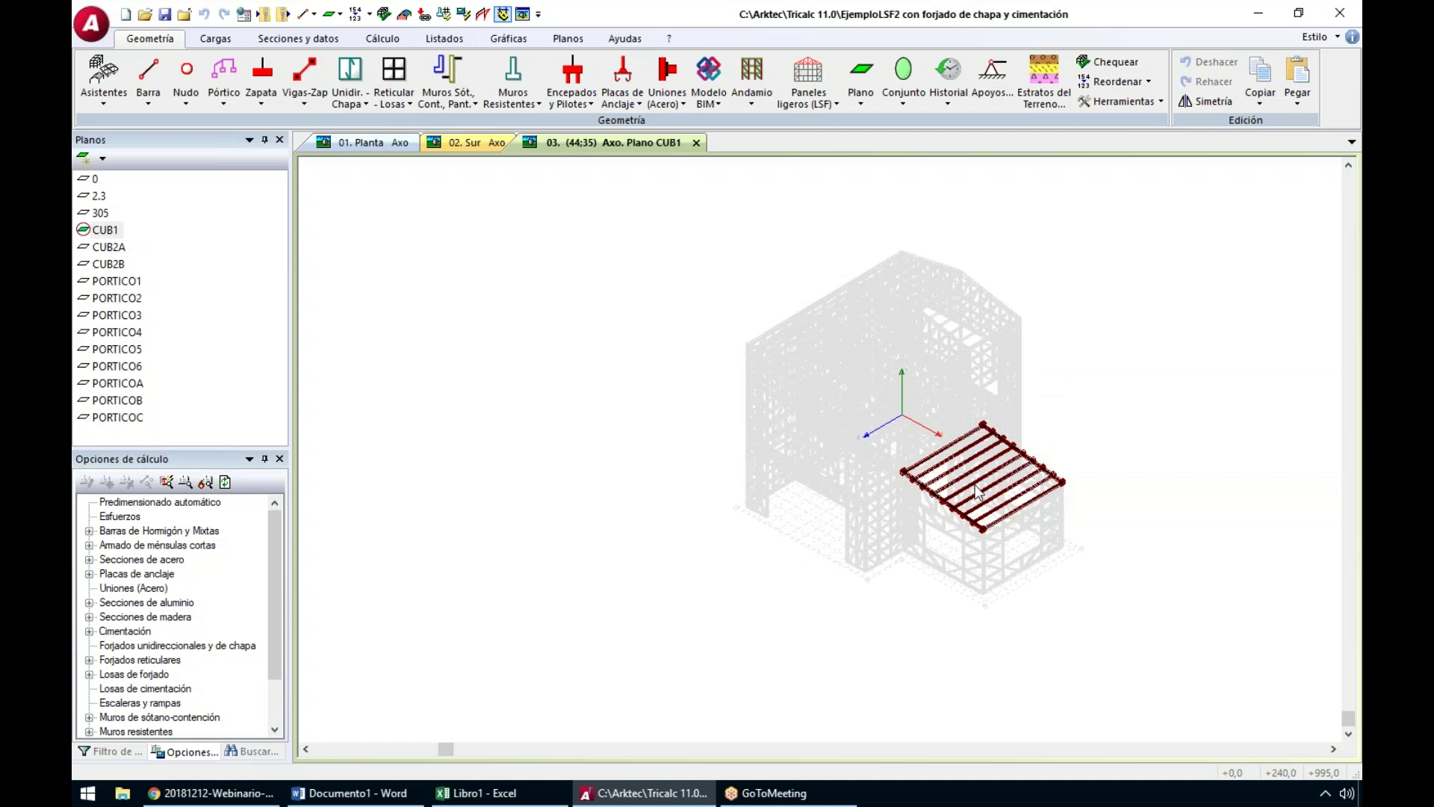
# Turn off the model drawing of the light steel framing panels
pyautogui.moveTo(1002, 528)
pyautogui.click(383, 38)
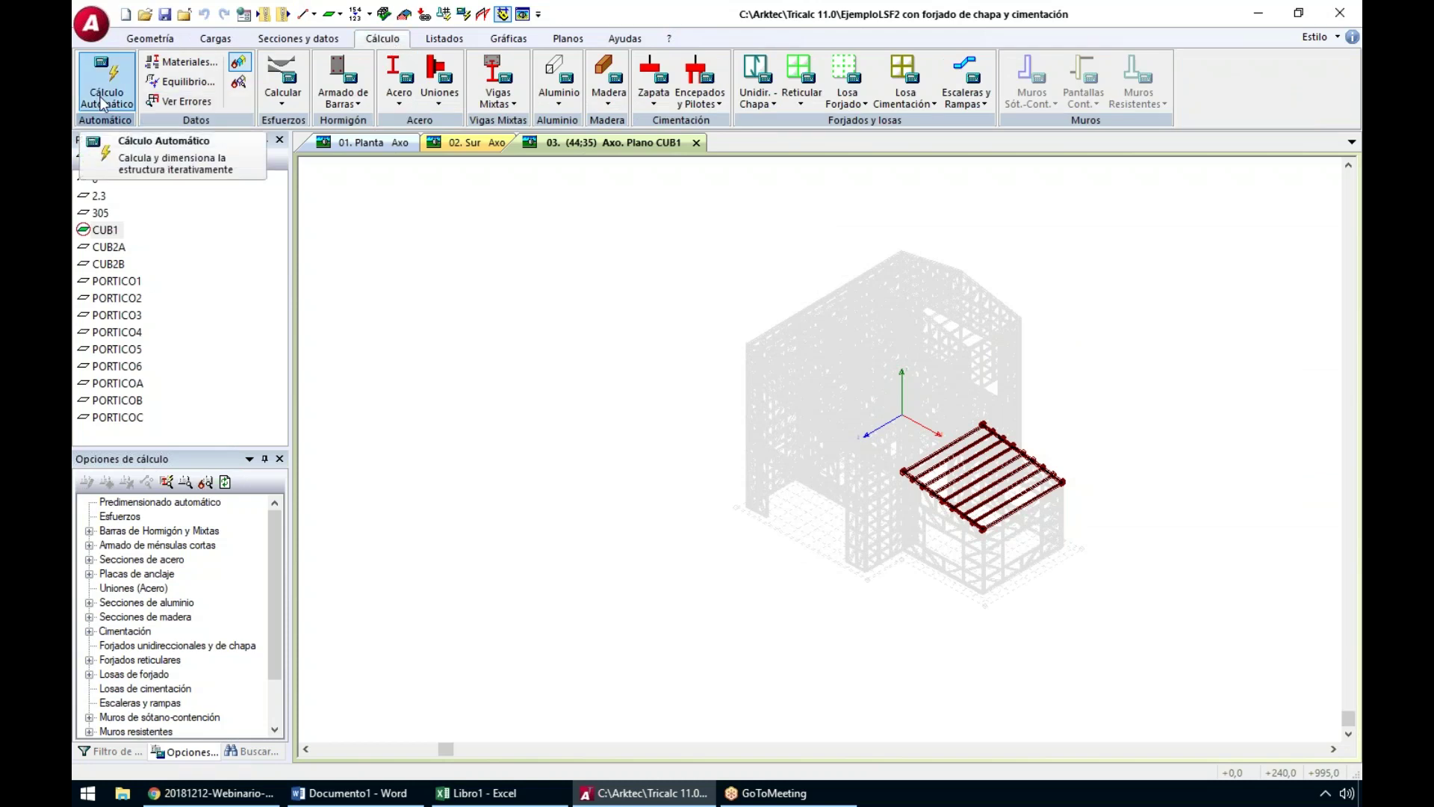
pyautogui.click(150, 38)
pyautogui.click(816, 100)
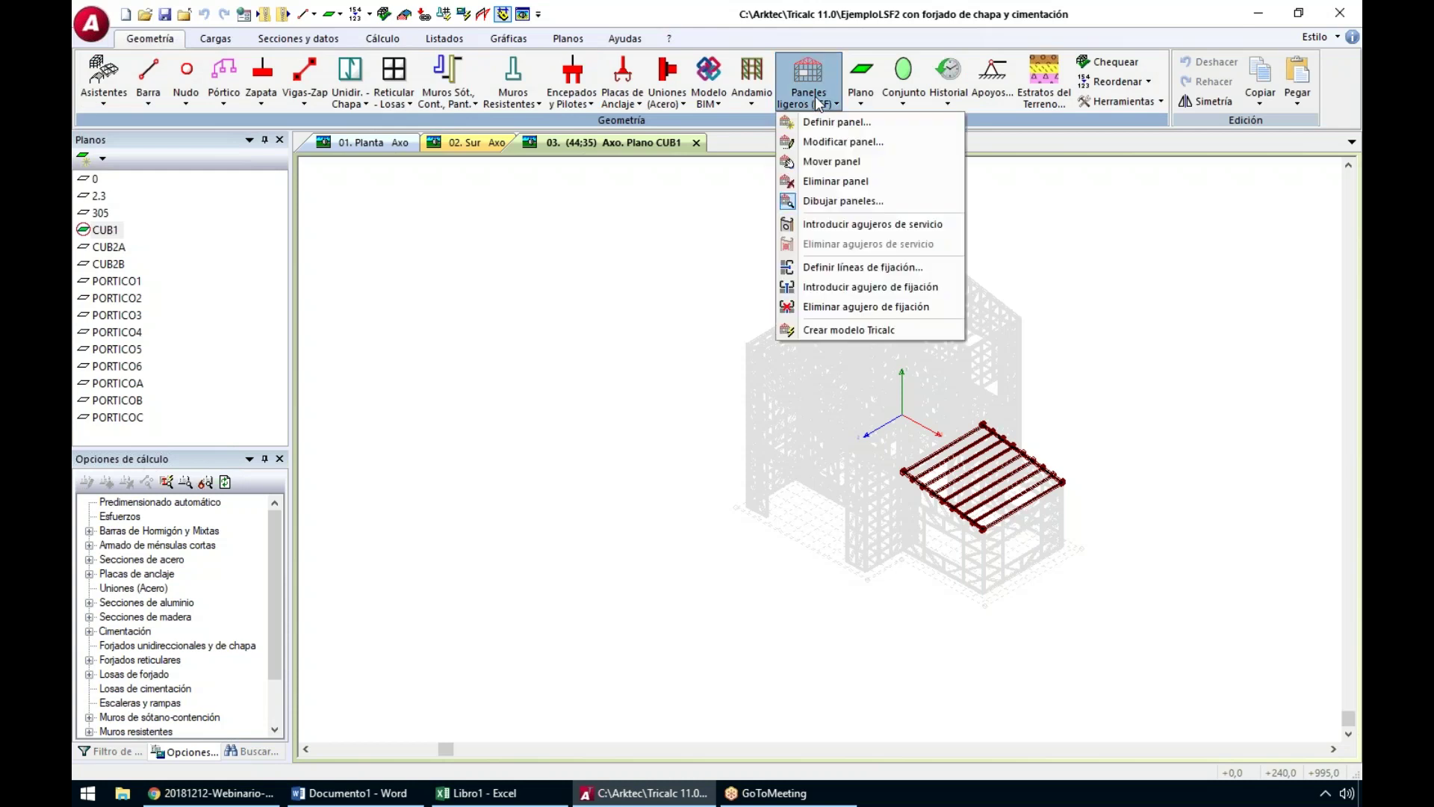
pyautogui.click(836, 202)
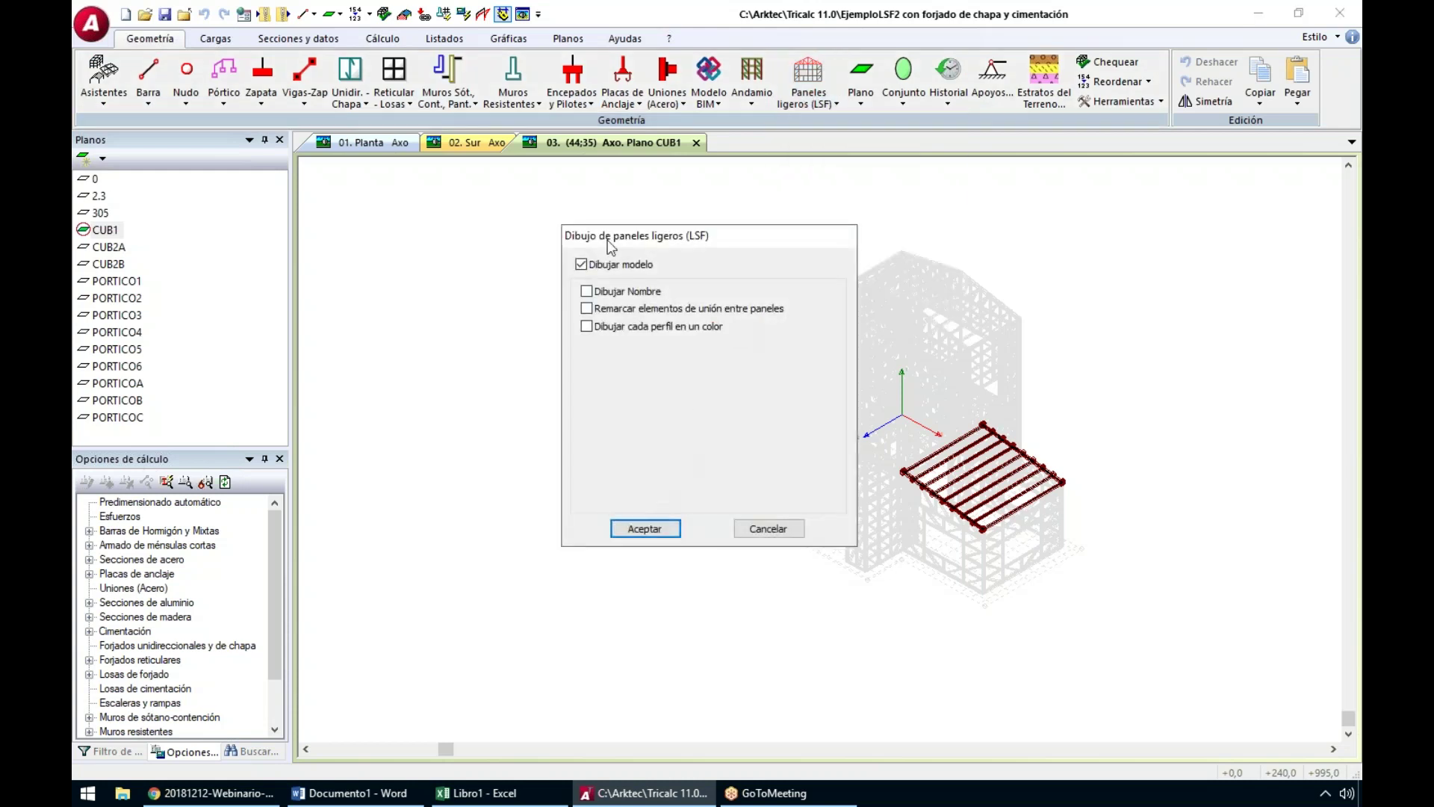
pyautogui.click(581, 264)
pyautogui.click(644, 529)
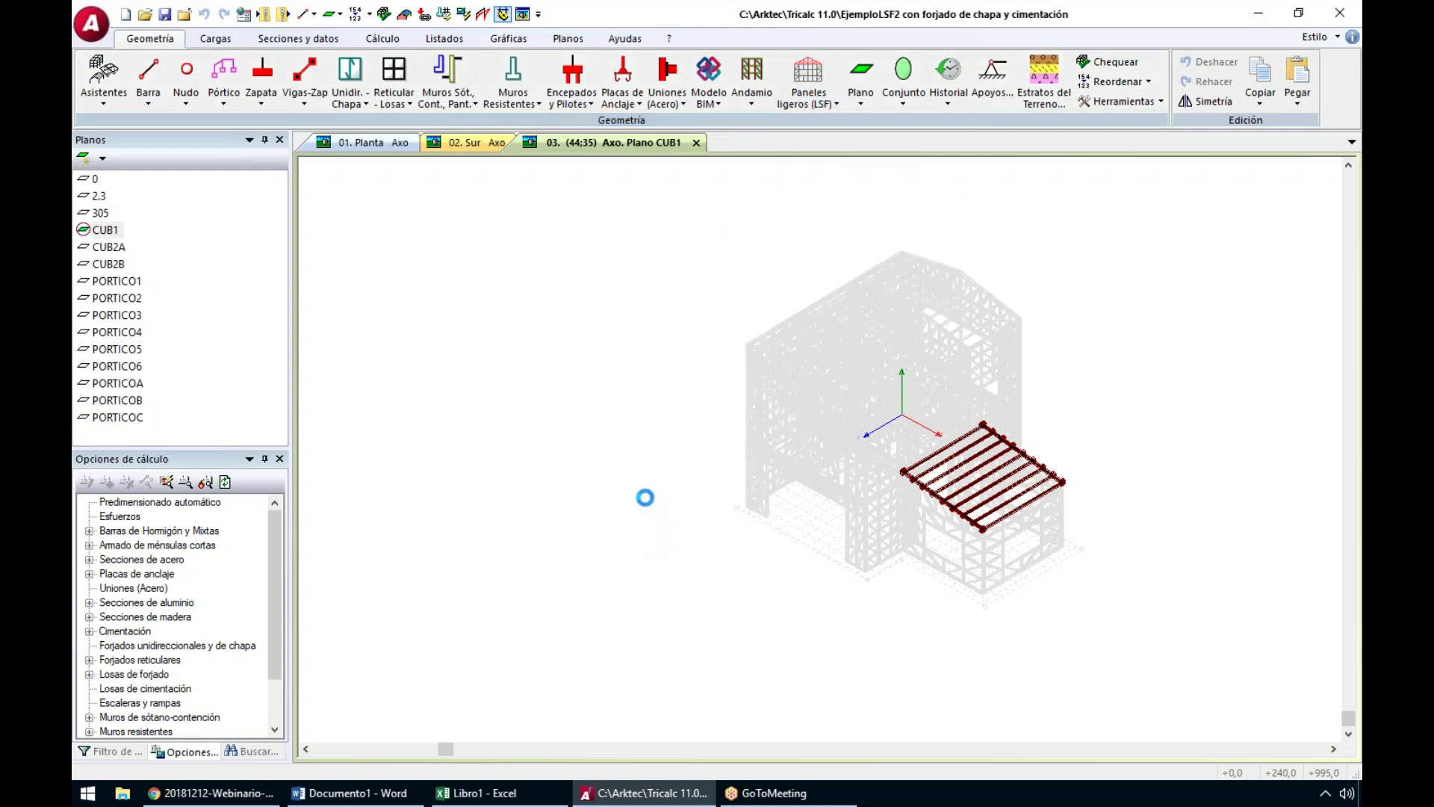
# Deactivate plane CUB1 and graph the steel displacements of the whole structure for the factored ultimate limit state (E.L.U.)
pyautogui.press('Escape')
pyautogui.moveTo(881, 416)
pyautogui.mouseDown(button='middle')
pyautogui.moveTo(922, 392)
pyautogui.moveTo(889, 400)
pyautogui.mouseUp(button='middle')
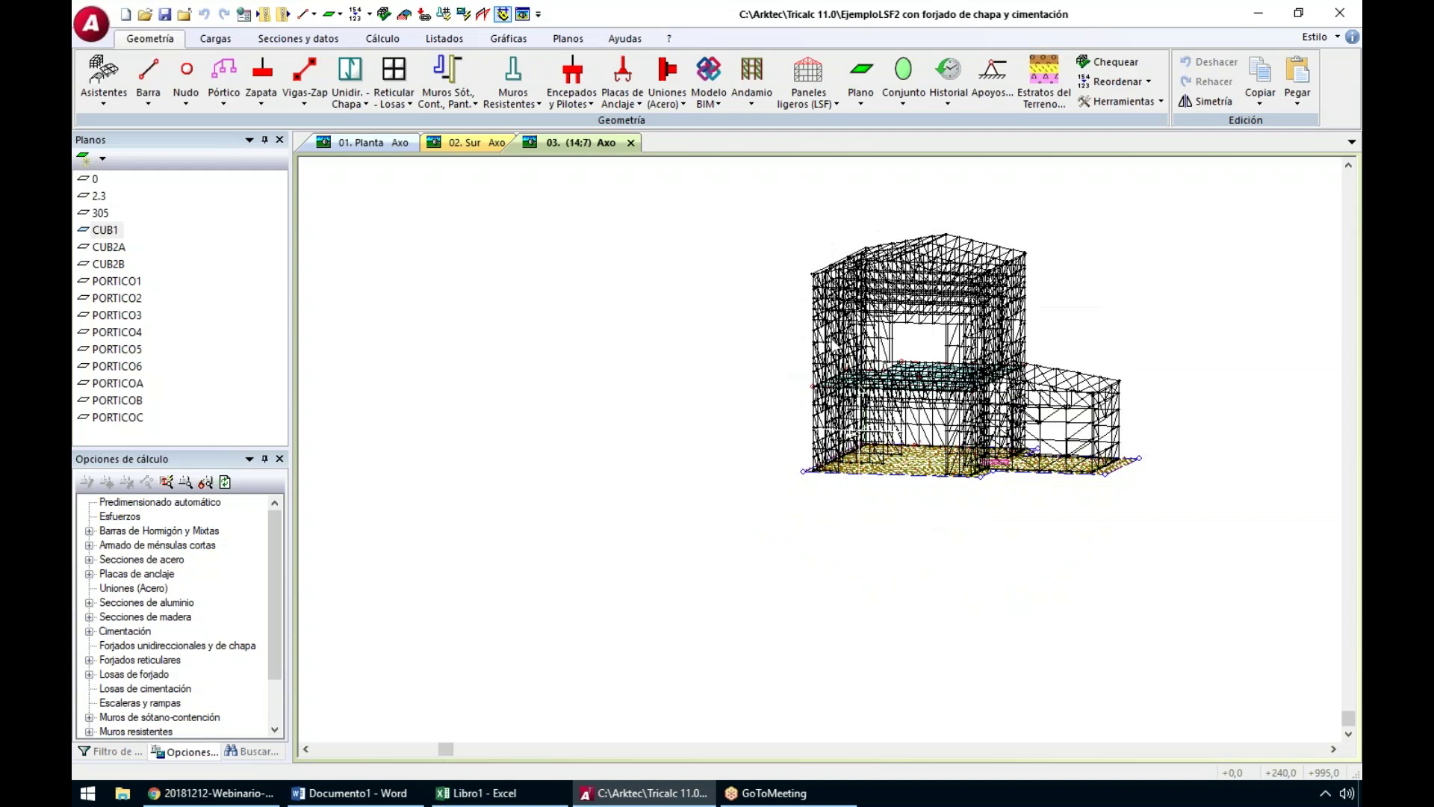
pyautogui.middleClick(827, 329)
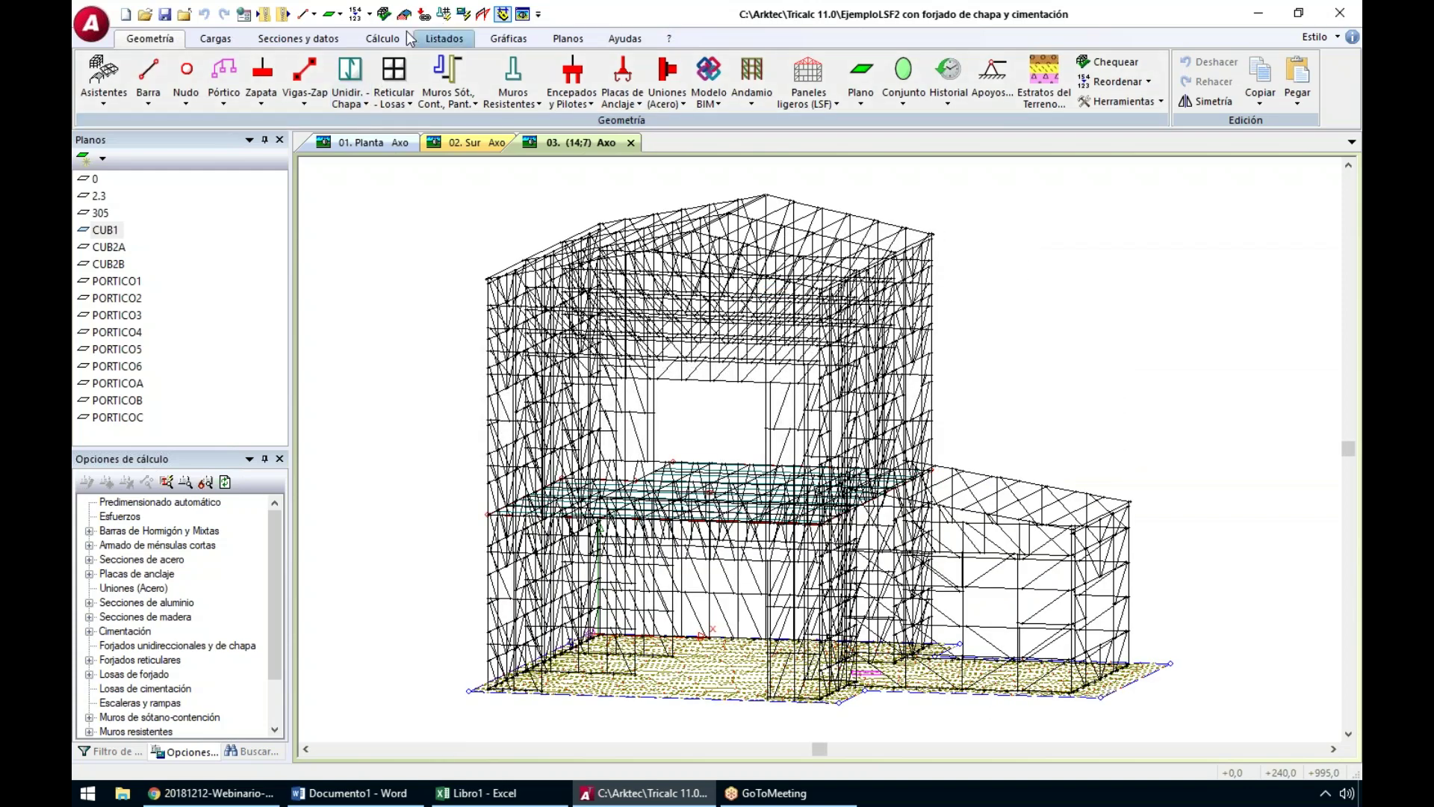
pyautogui.click(507, 42)
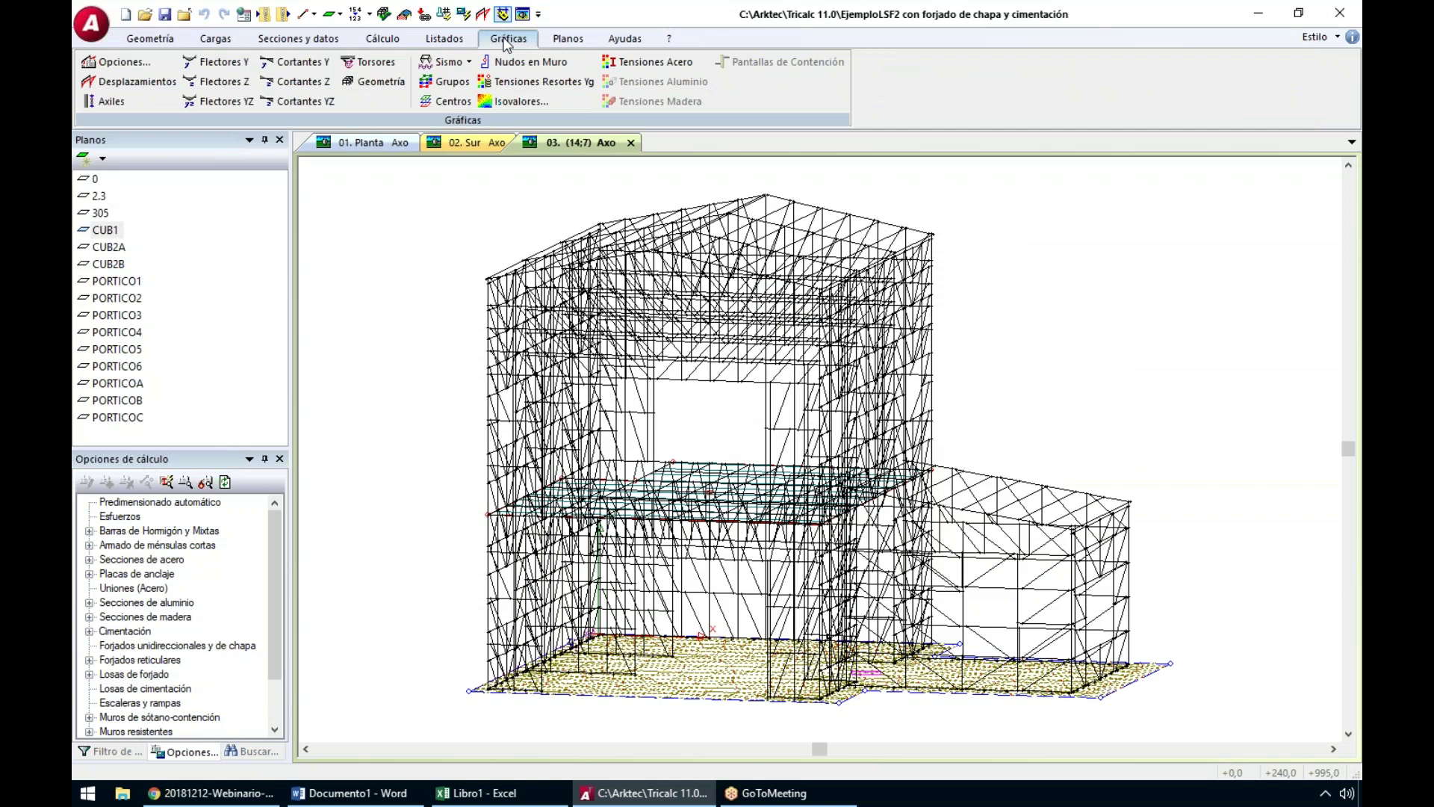
pyautogui.click(124, 79)
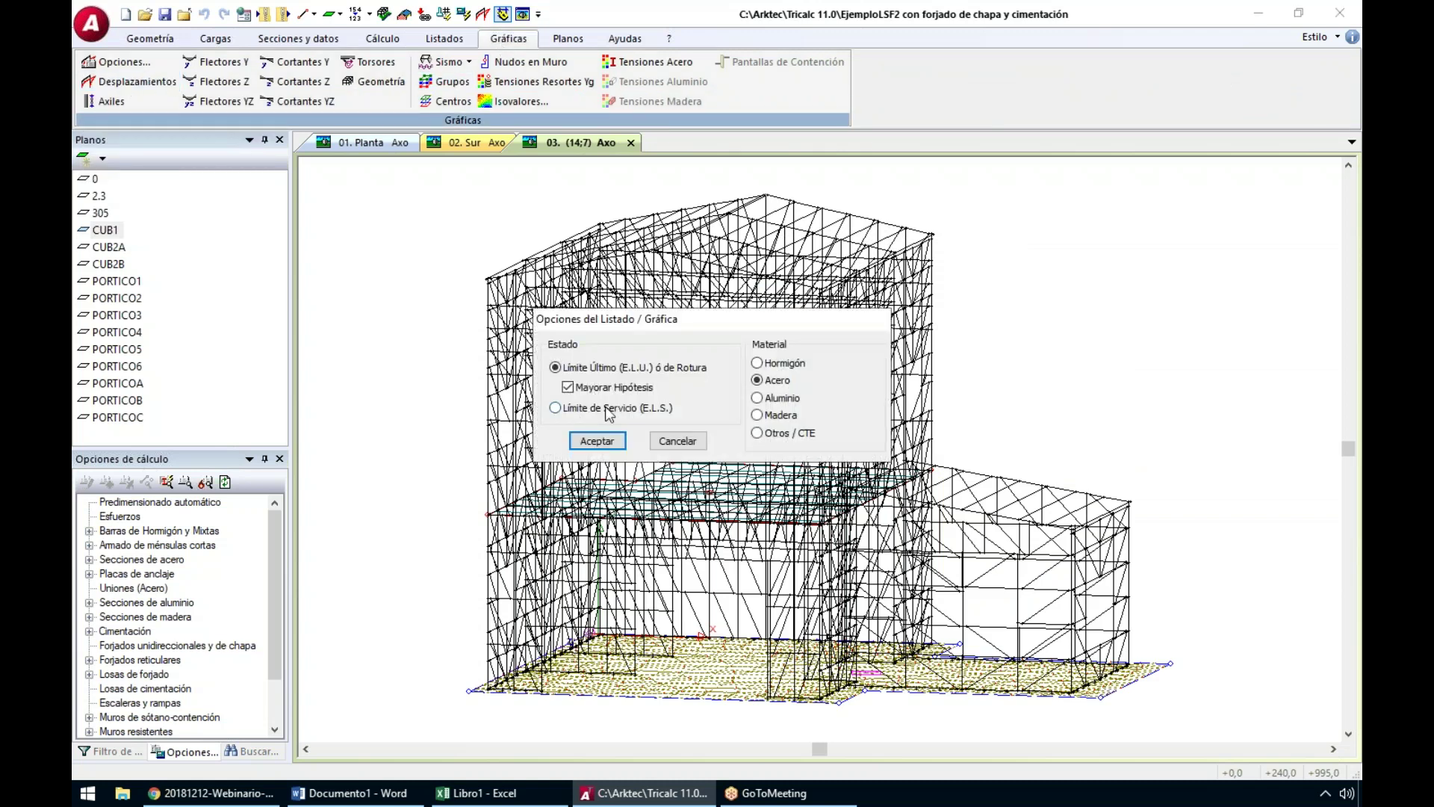
pyautogui.click(571, 411)
pyautogui.click(597, 368)
pyautogui.click(597, 440)
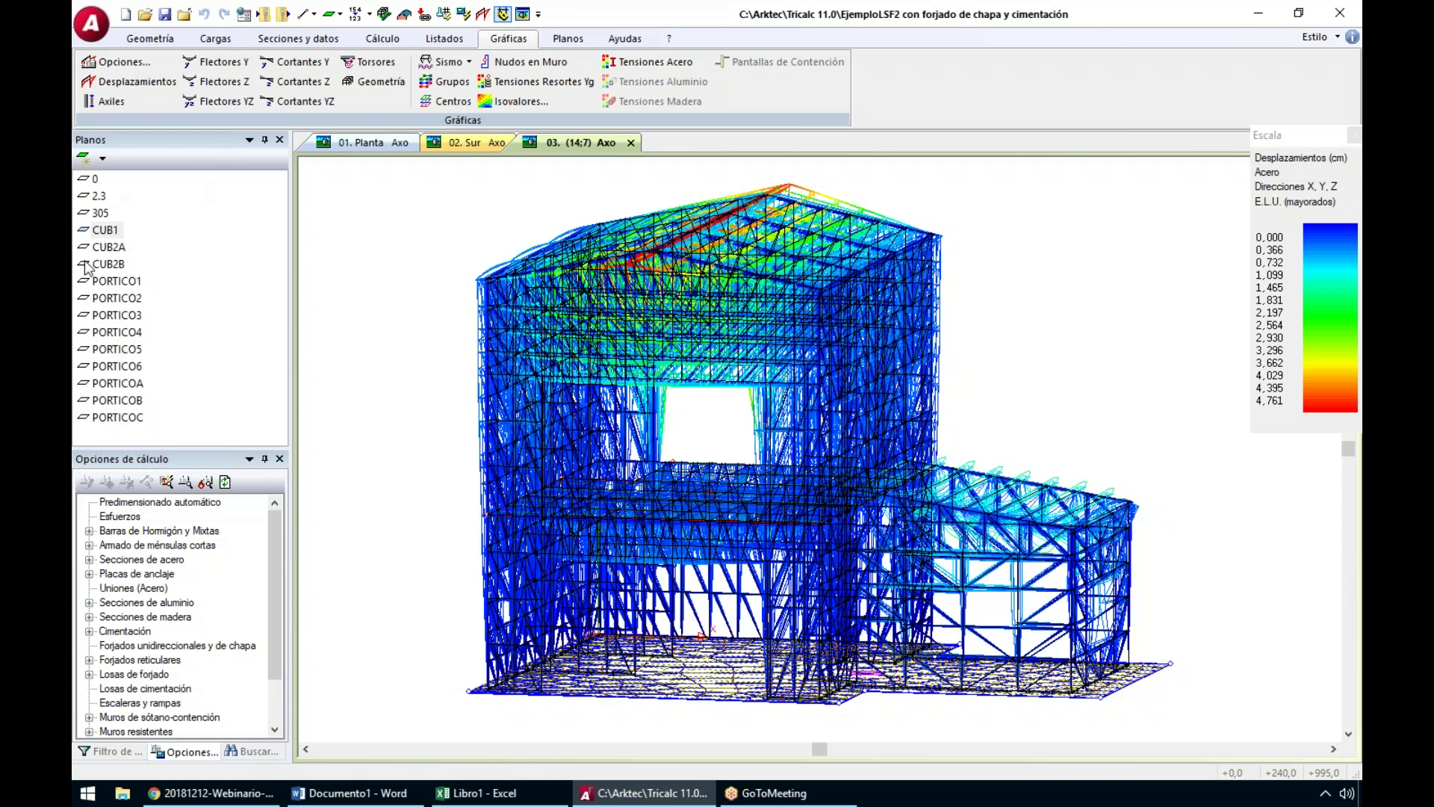
# Make plane CUB1 active and examine the displacement graph of its roof beams up close
pyautogui.doubleClick(106, 230)
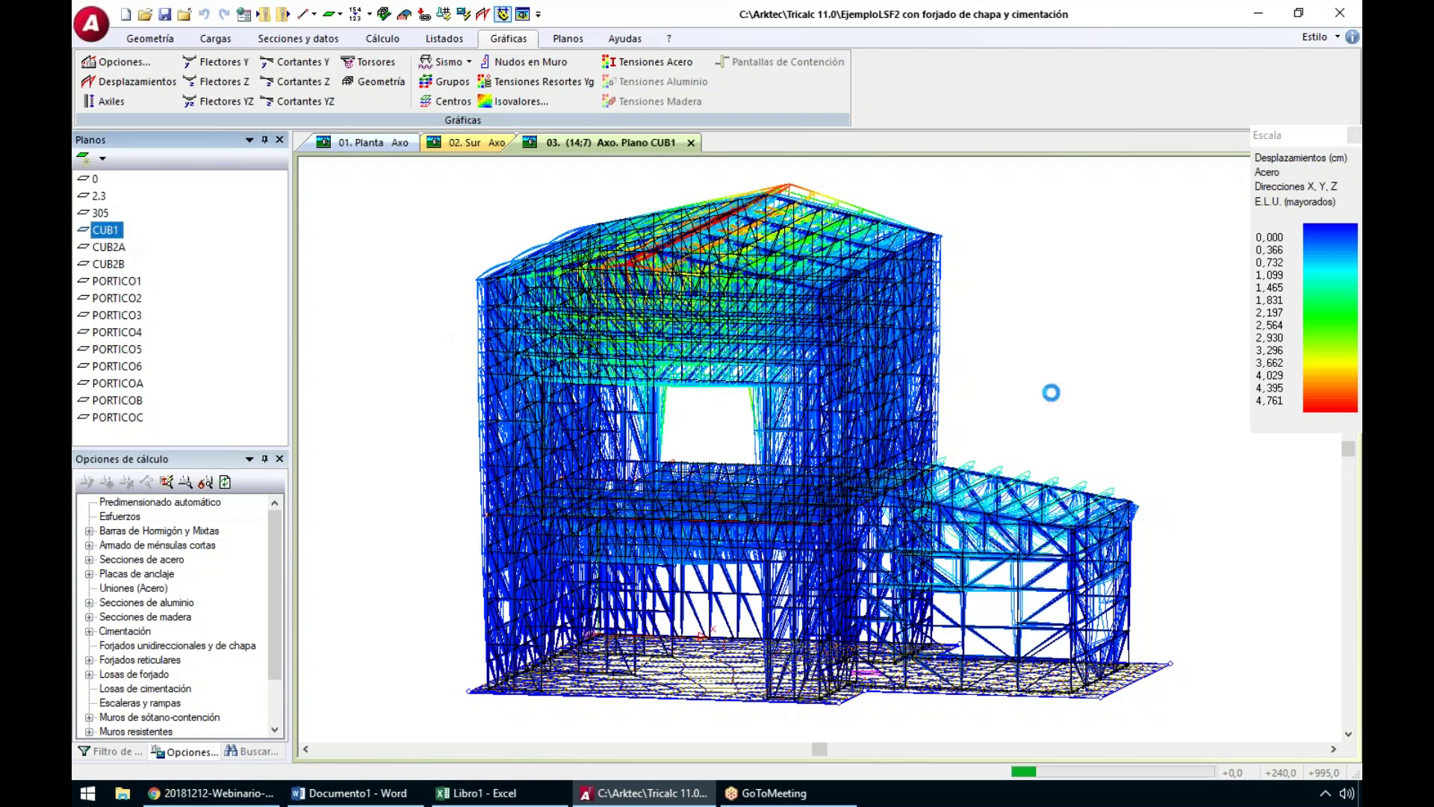
pyautogui.moveTo(1090, 396); pyautogui.dragTo(1079, 440, button='middle')
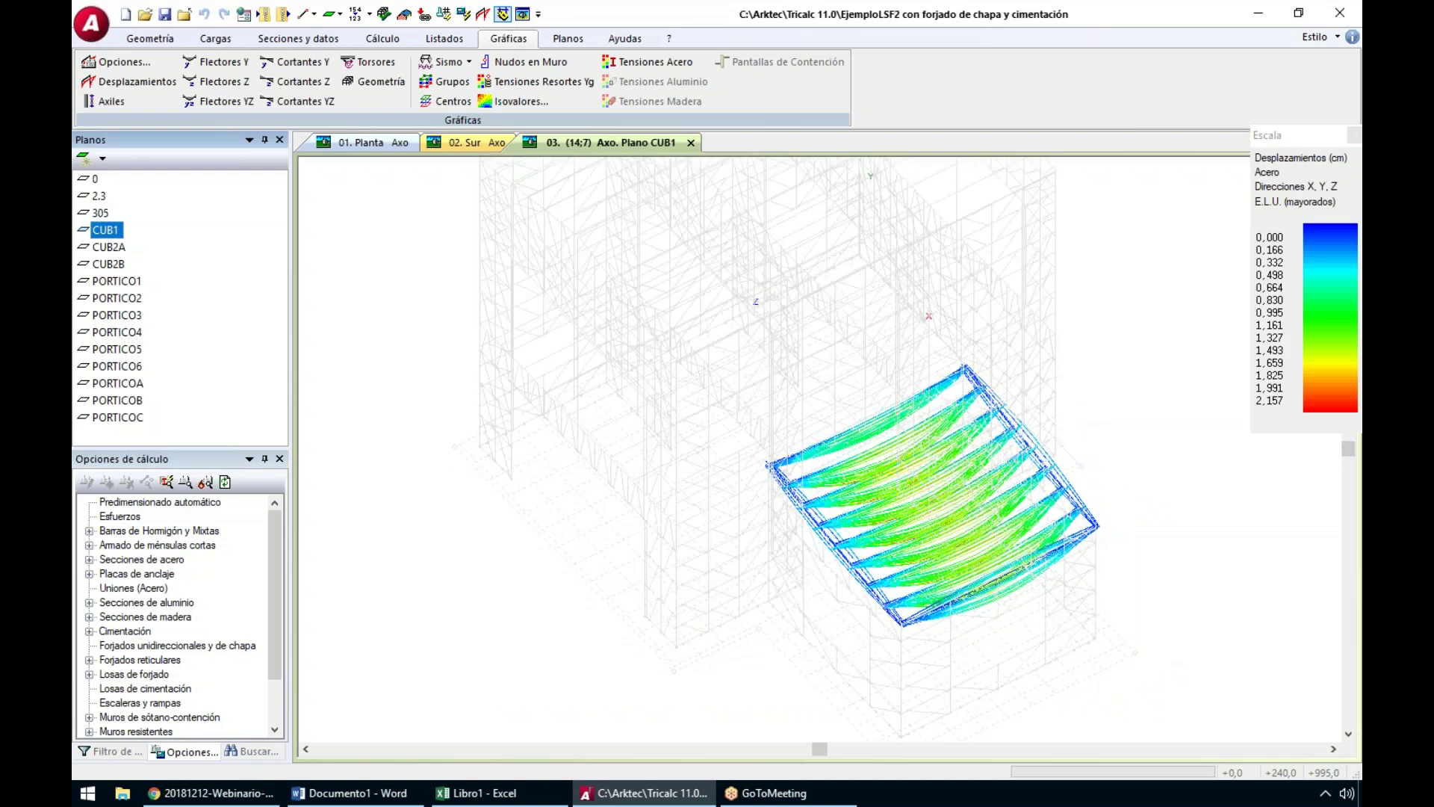
pyautogui.scroll(2, 955, 454)
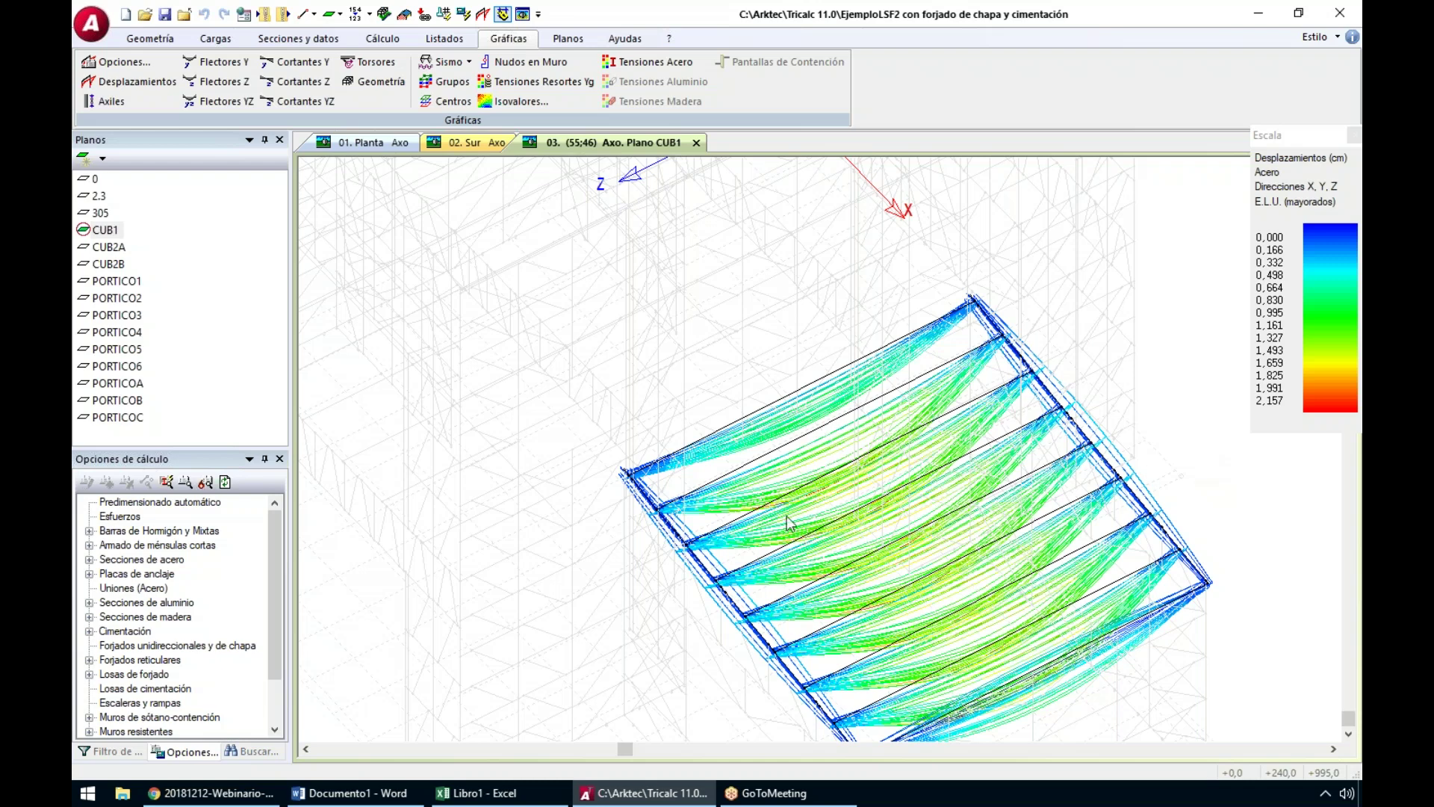
pyautogui.scroll(2, 788, 523)
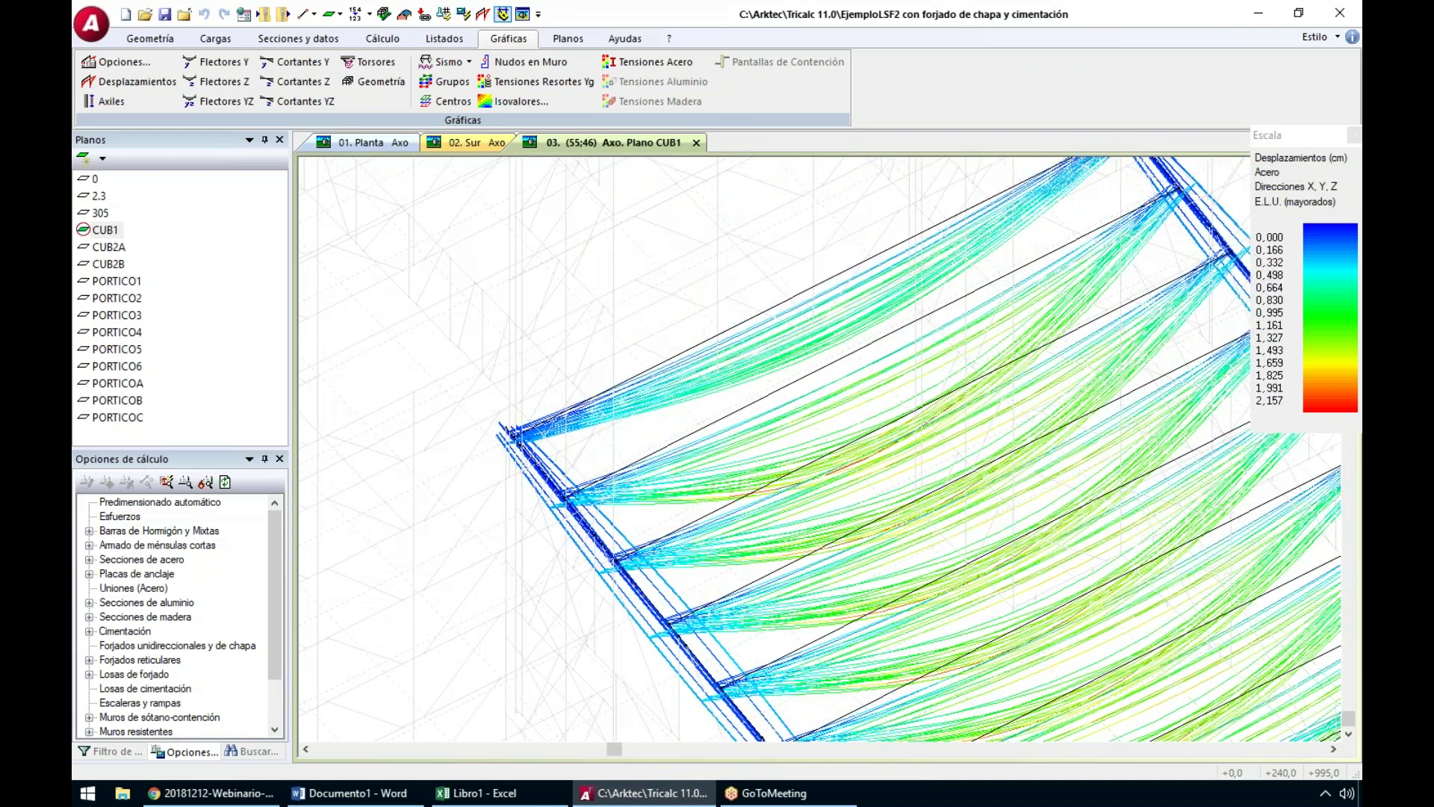
pyautogui.scroll(-2, 751, 541)
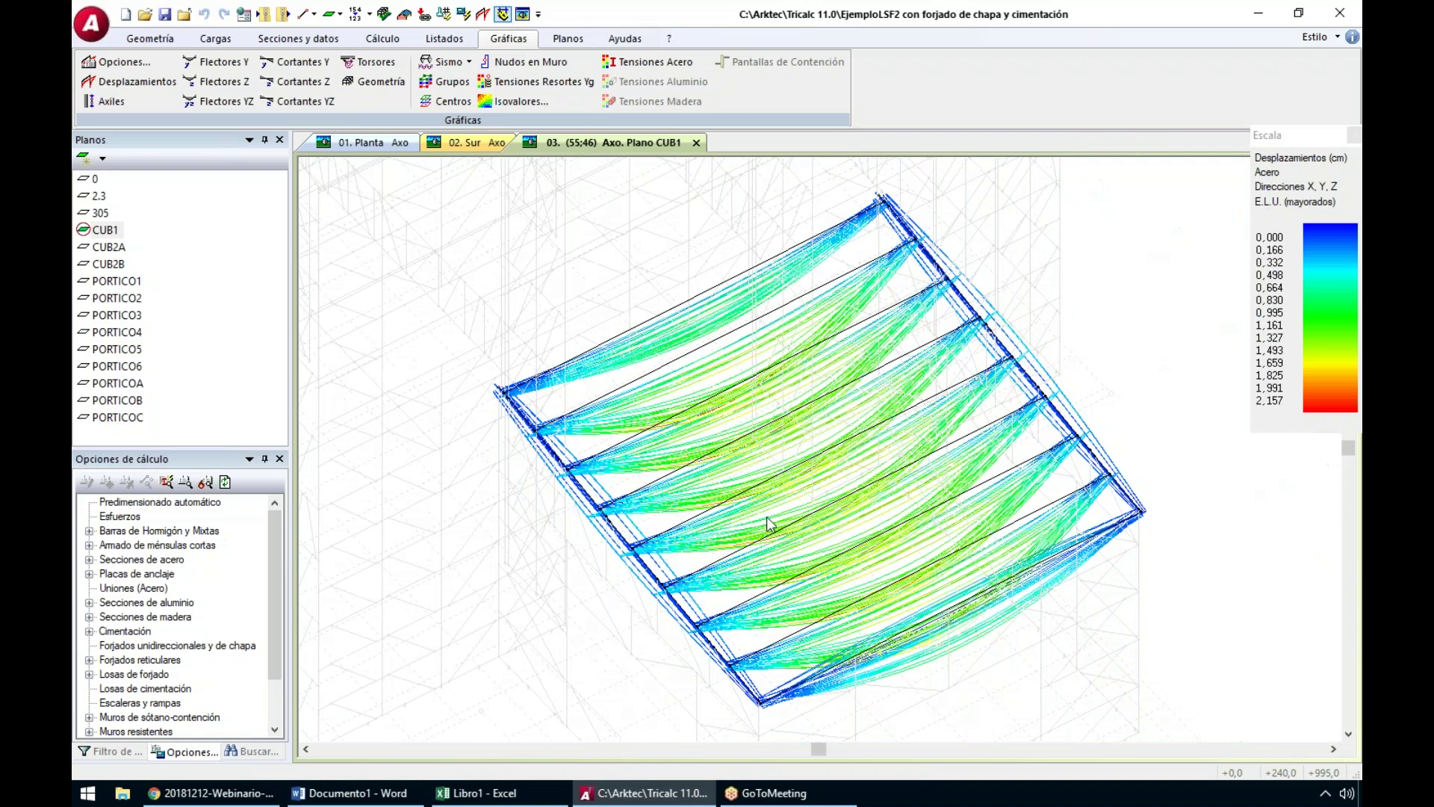
# Make plane 0 active and draw the DY General displacement isoareas of the foundation for the maximum factored E.L.U. envelope
pyautogui.click(95, 180)
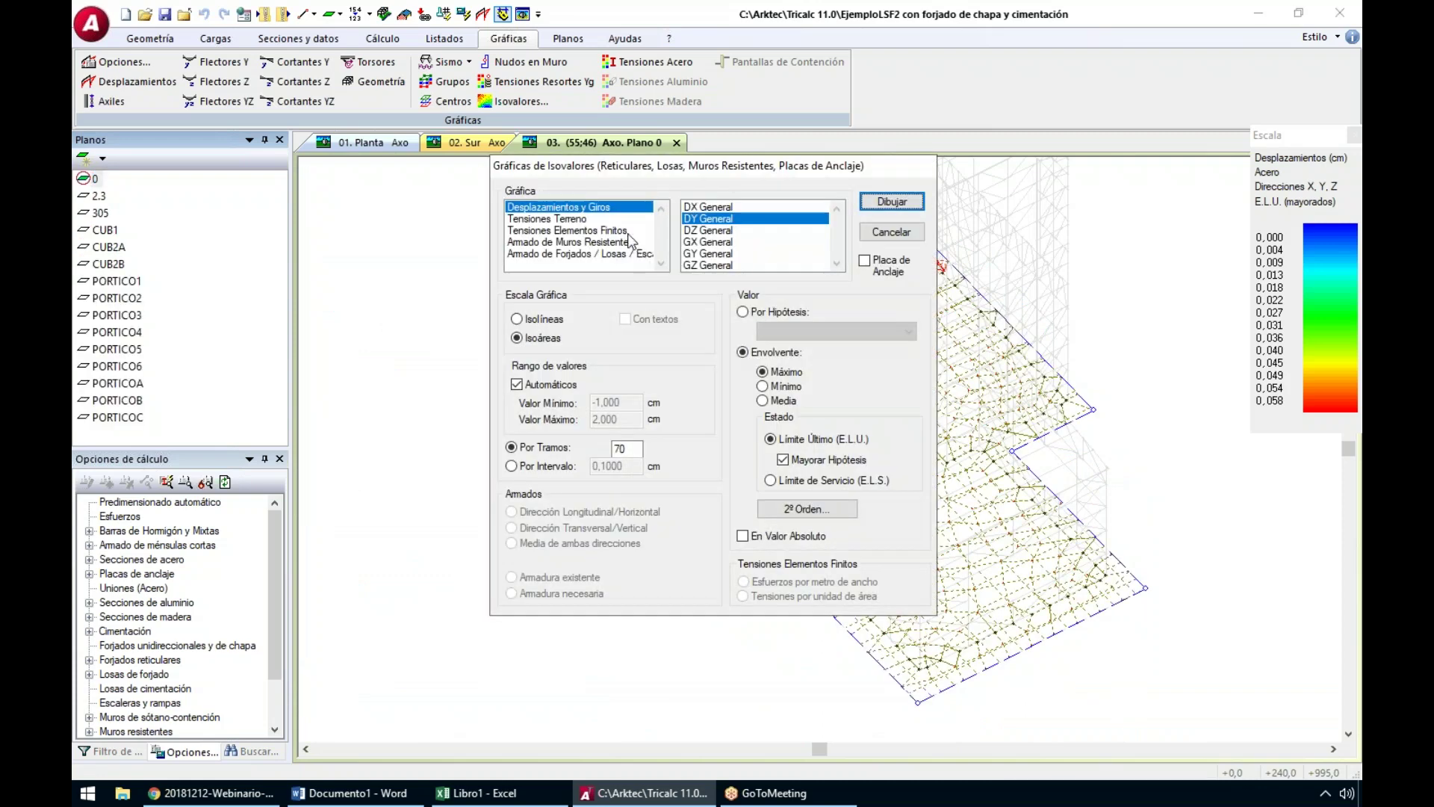
pyautogui.click(887, 198)
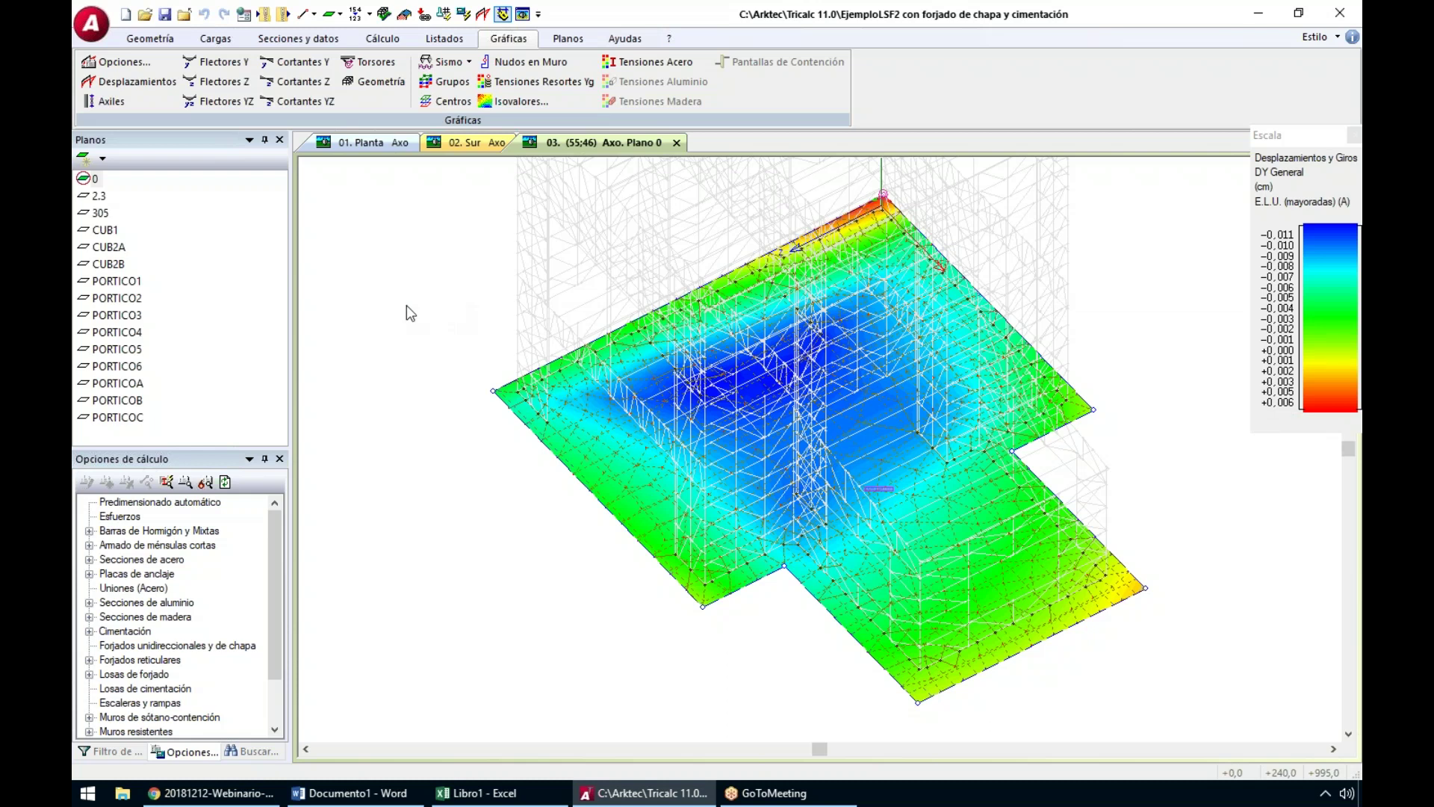
# Make plane PORTICO1 active, close the scale legend and graph the YZ bending moments for the factored ultimate limit state (E.L.U.)
pyautogui.click(118, 281)
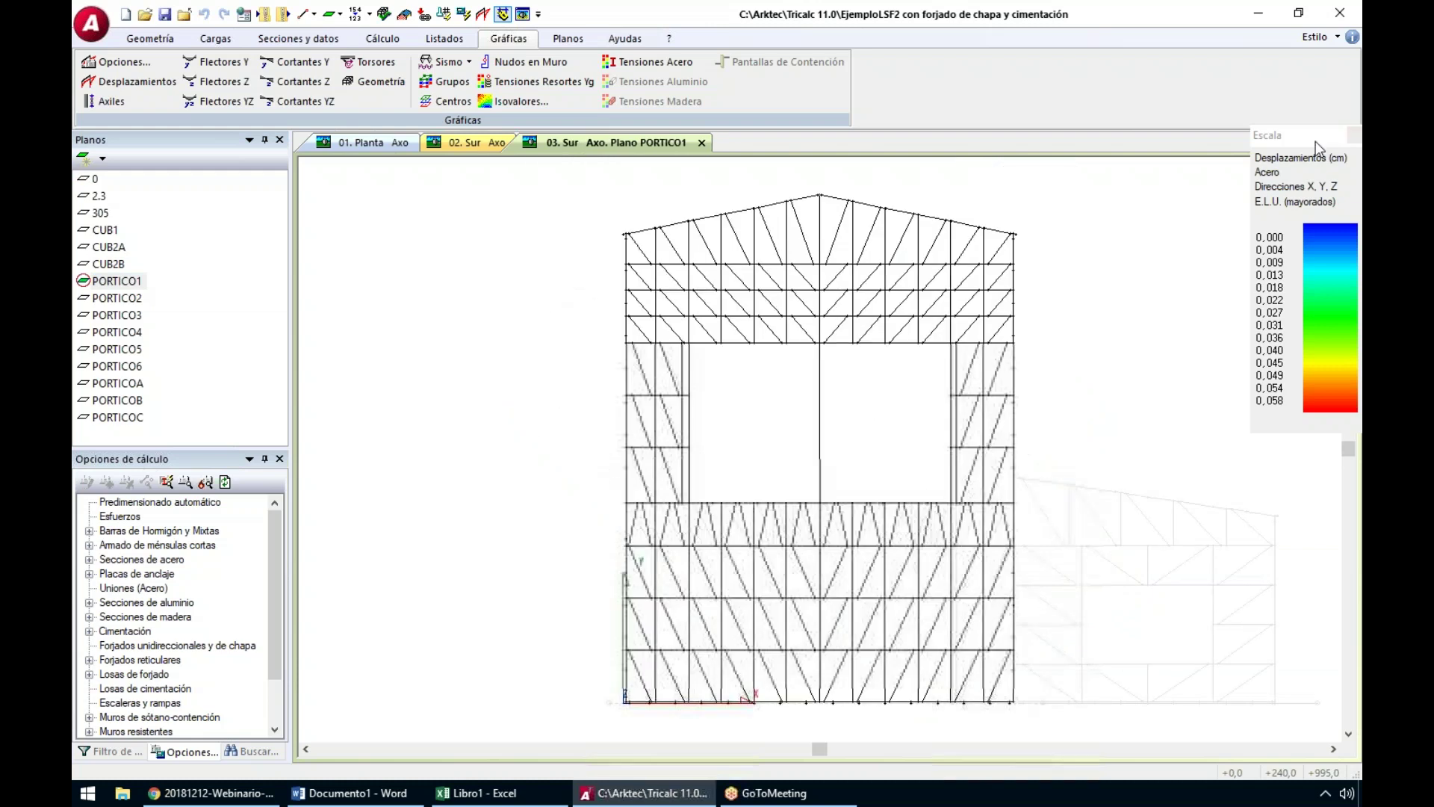
pyautogui.click(1354, 136)
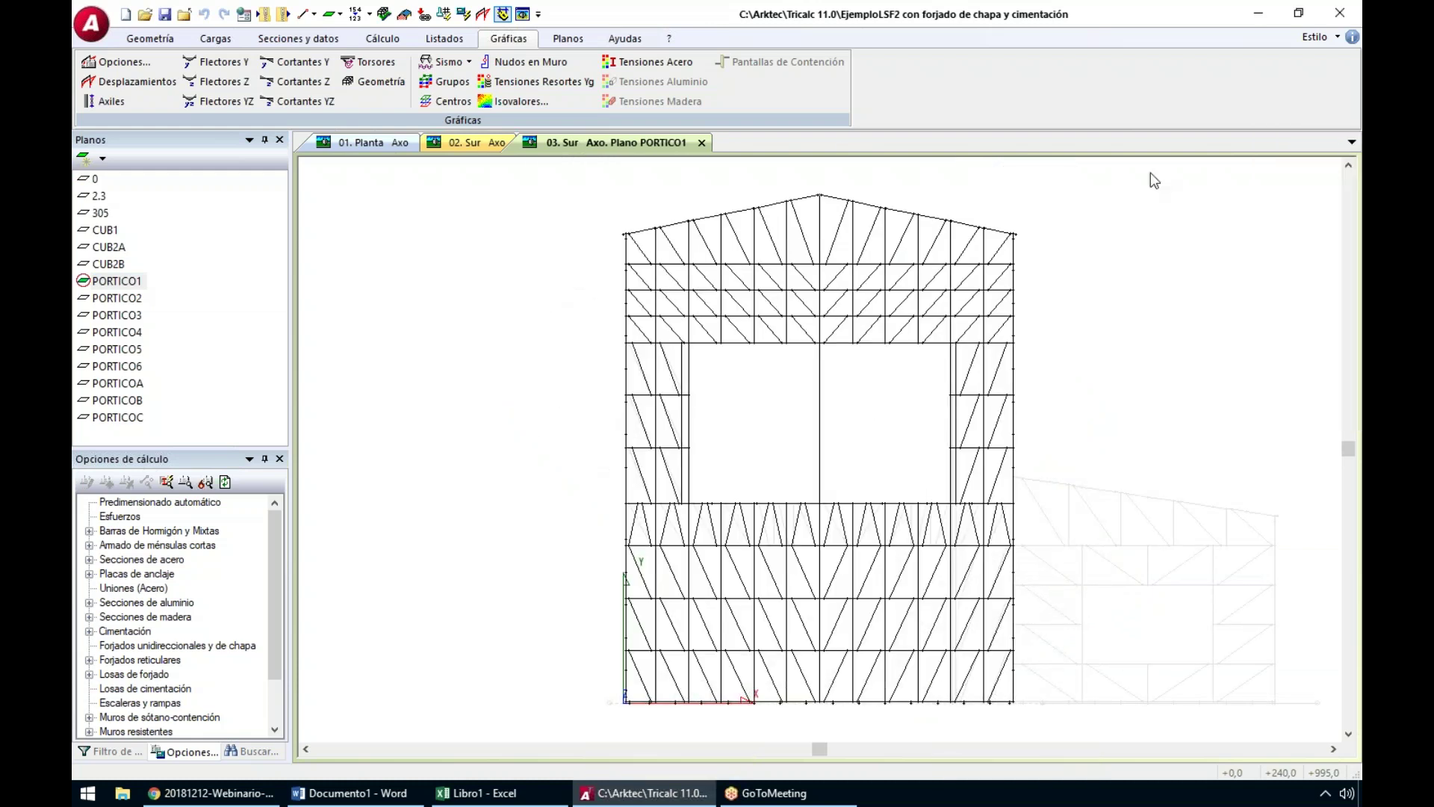
pyautogui.click(215, 101)
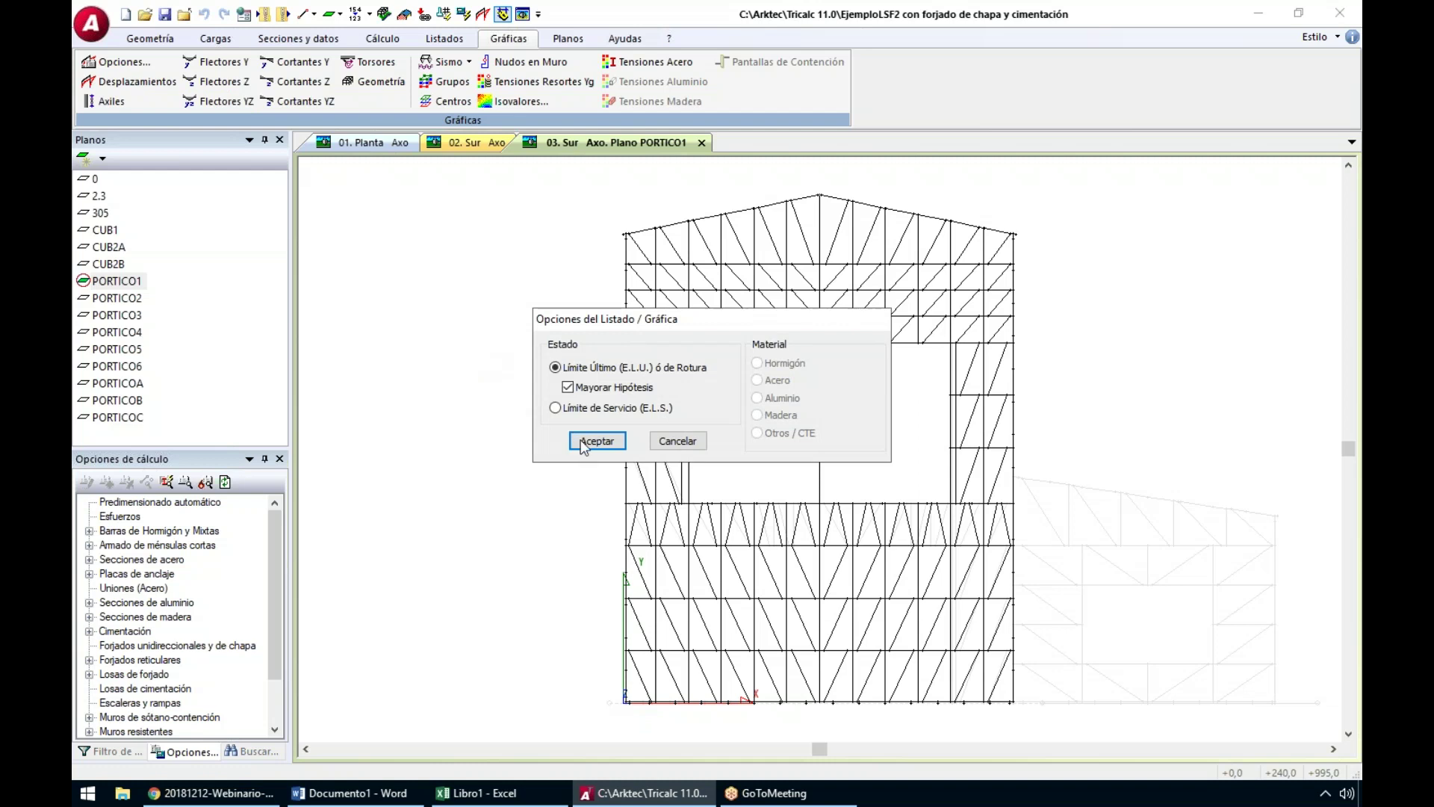
pyautogui.click(597, 442)
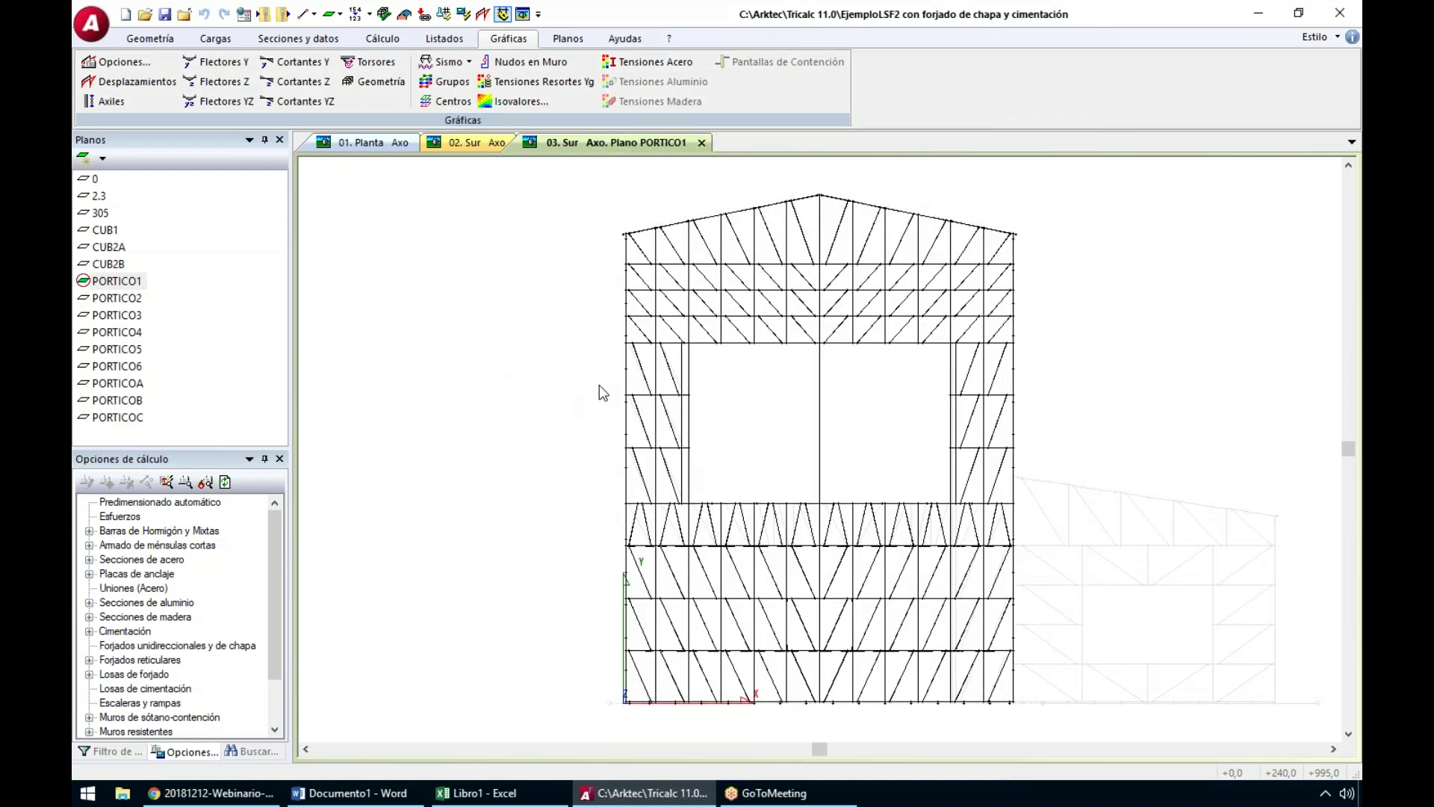
# Set the graph scale of the X, Y, Z moments to 40 and examine the moment diagrams of frame PORTICO1 up close
pyautogui.hotkey('ctrl', 'e')
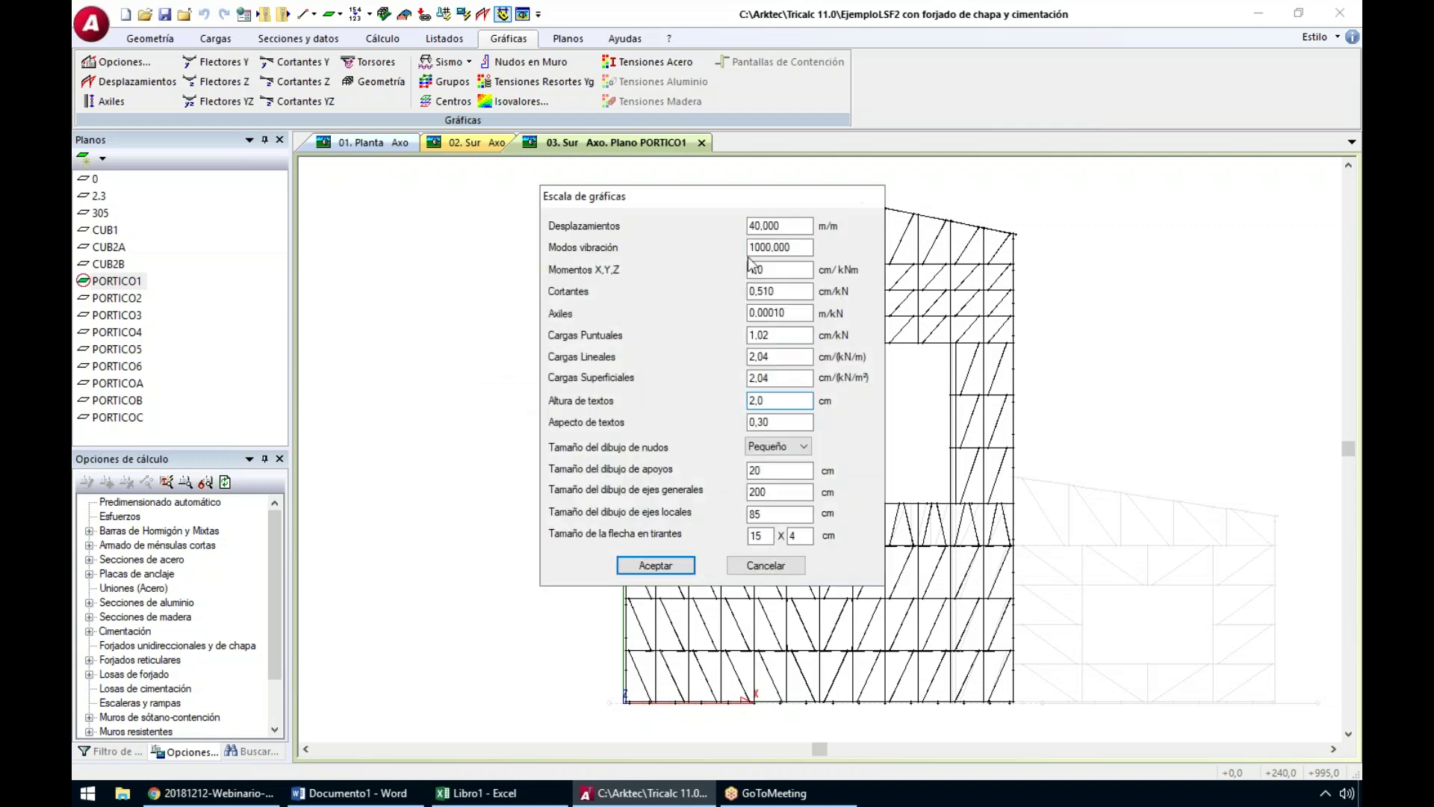
pyautogui.moveTo(778, 271); pyautogui.dragTo(737, 270)
pyautogui.write('40')
pyautogui.press('Return')
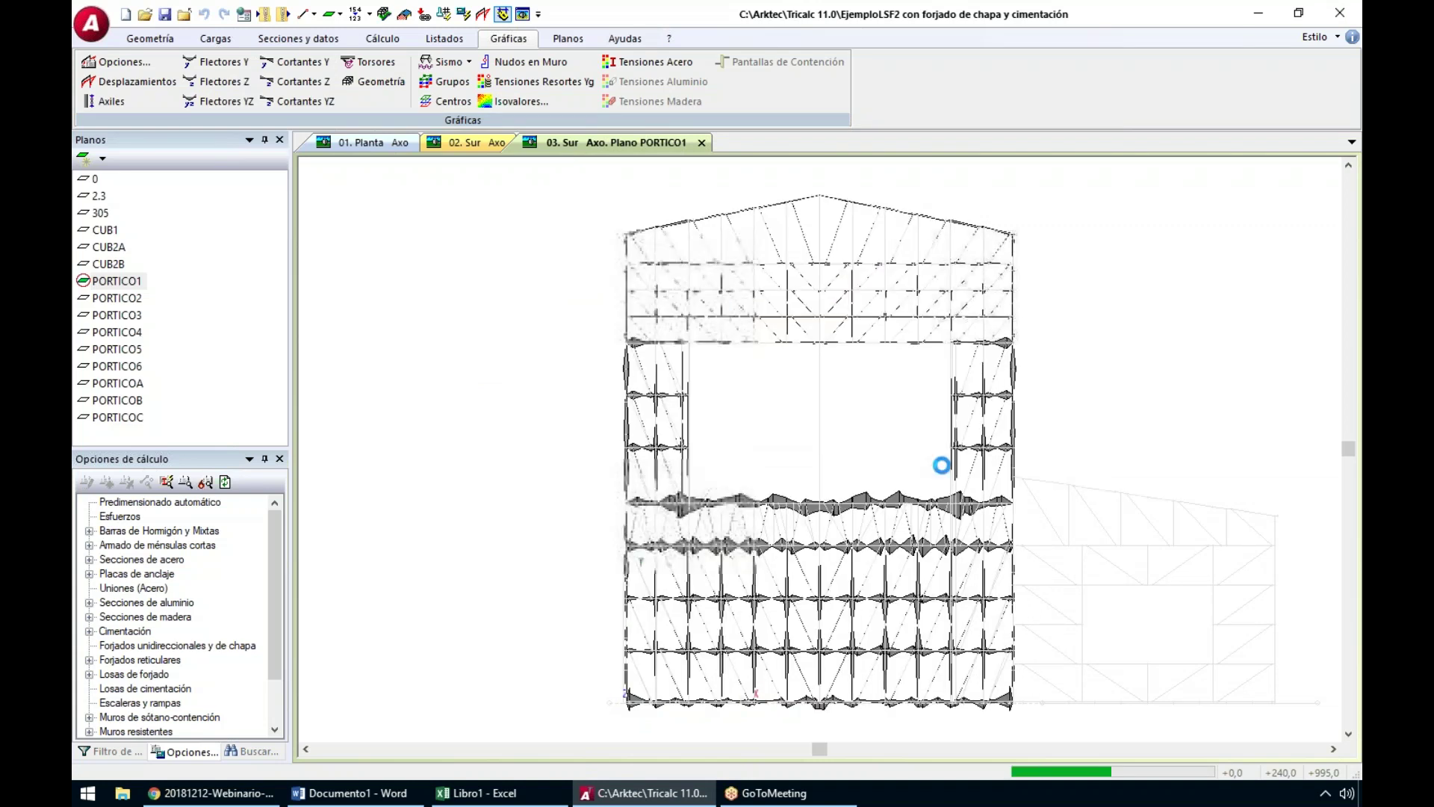
pyautogui.scroll(1, 1020, 370)
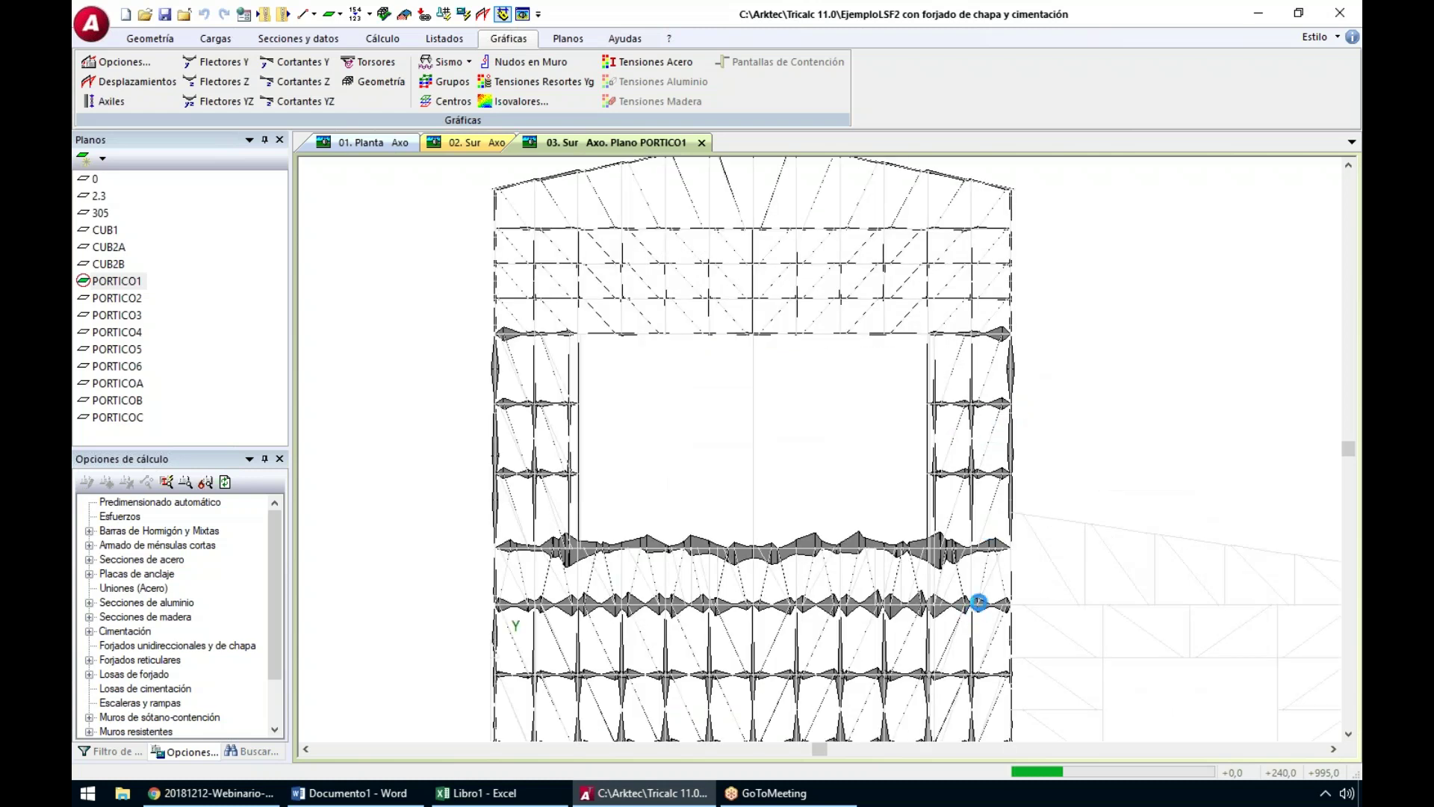
pyautogui.scroll(2, 973, 595)
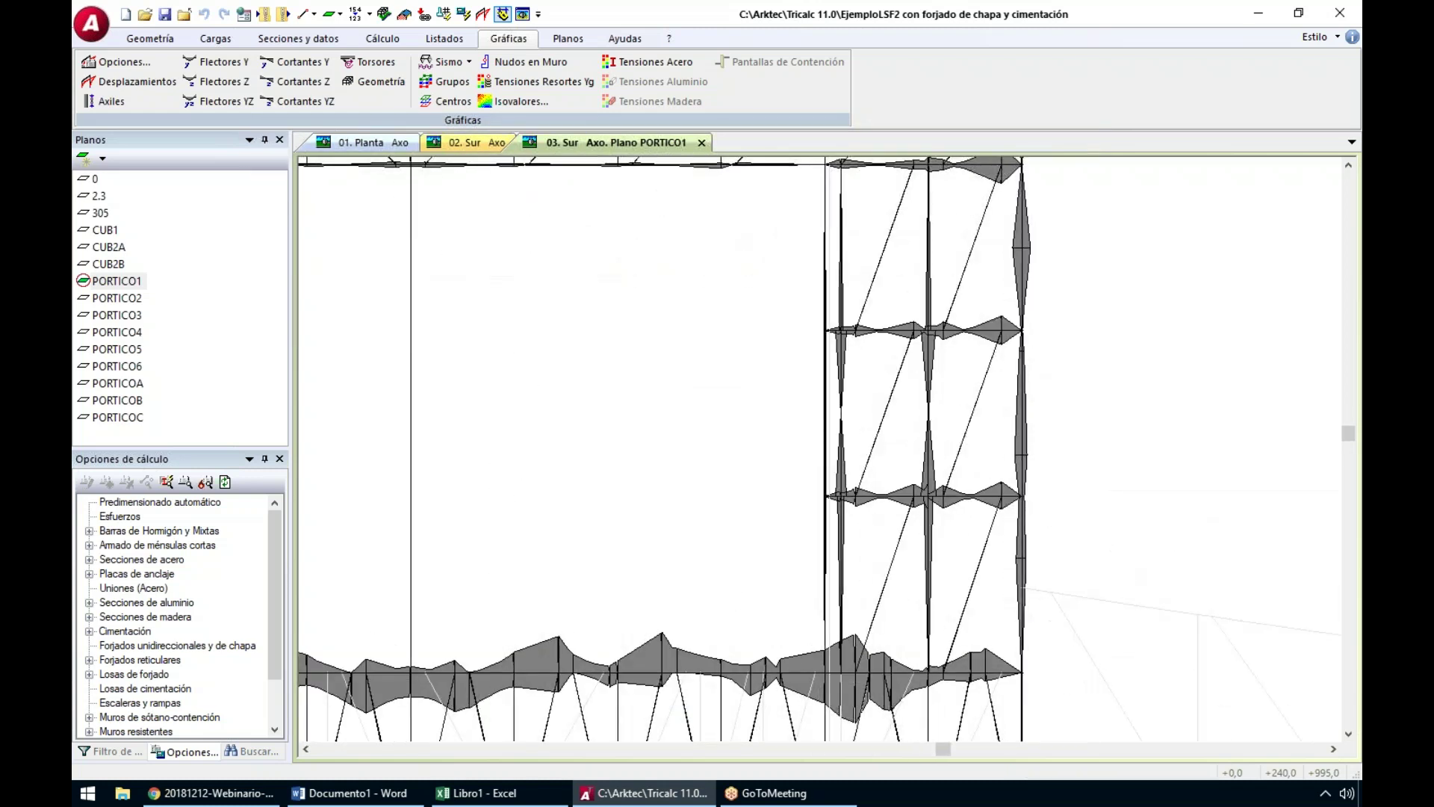
pyautogui.middleClick(986, 595)
pyautogui.middleClick(985, 595)
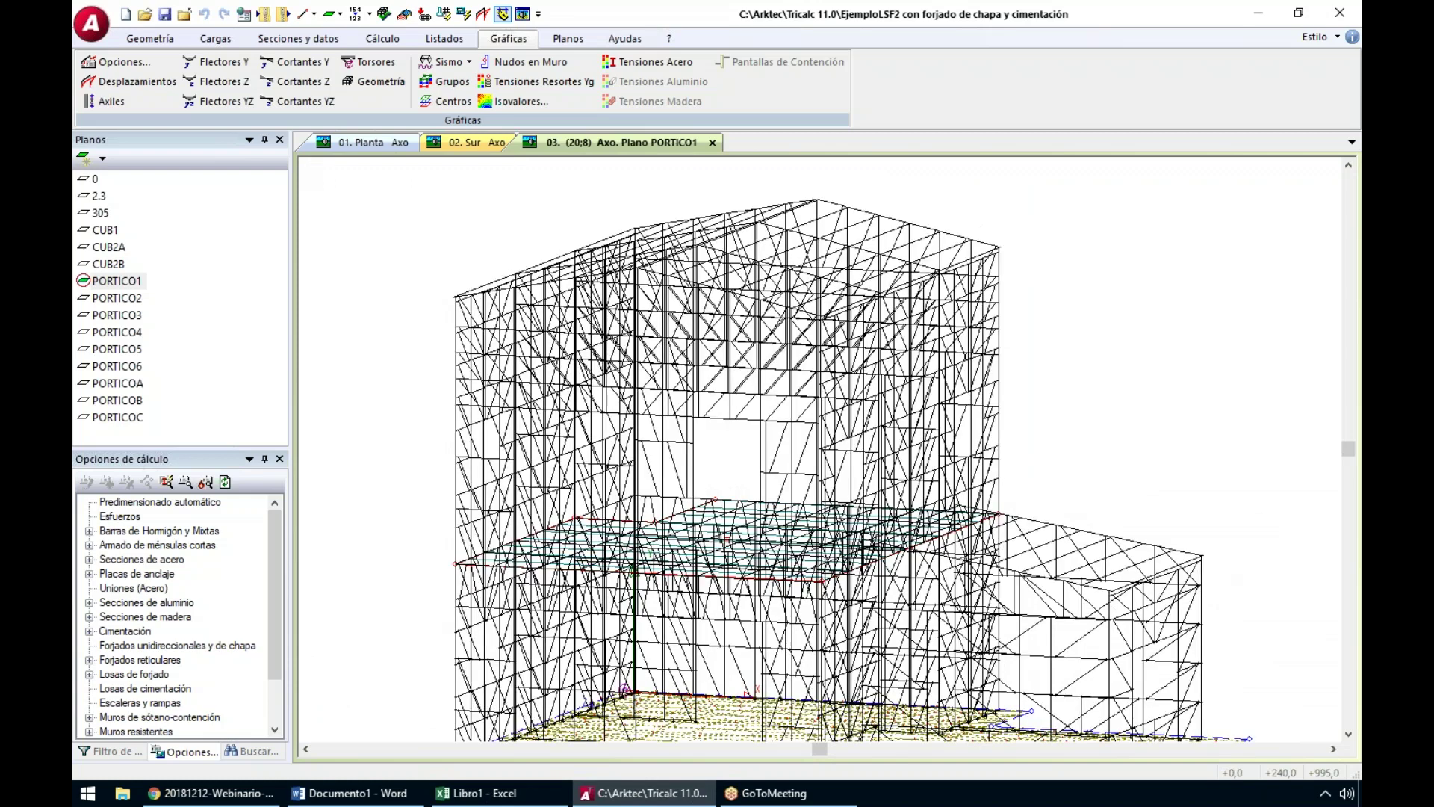
pyautogui.click(457, 60)
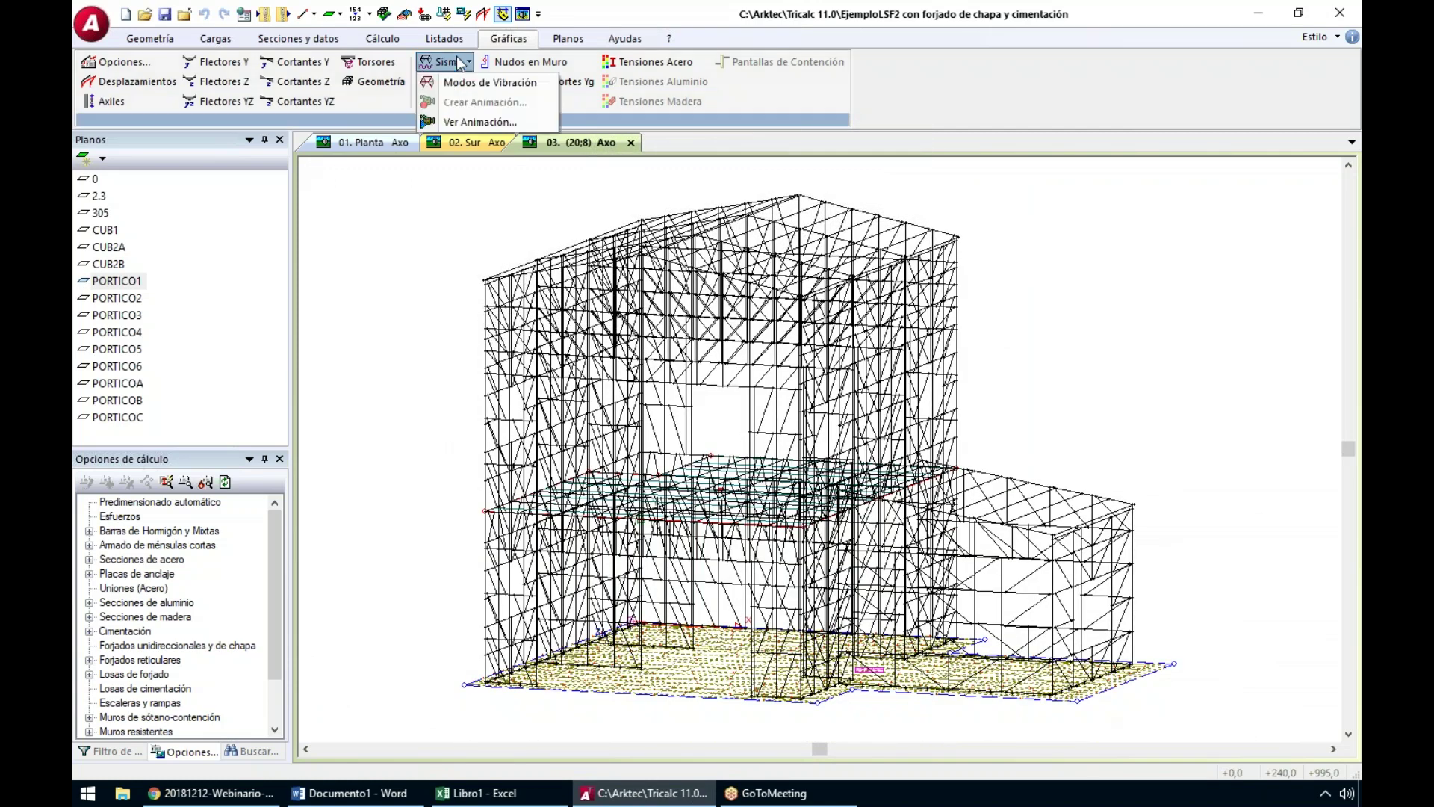
pyautogui.click(470, 122)
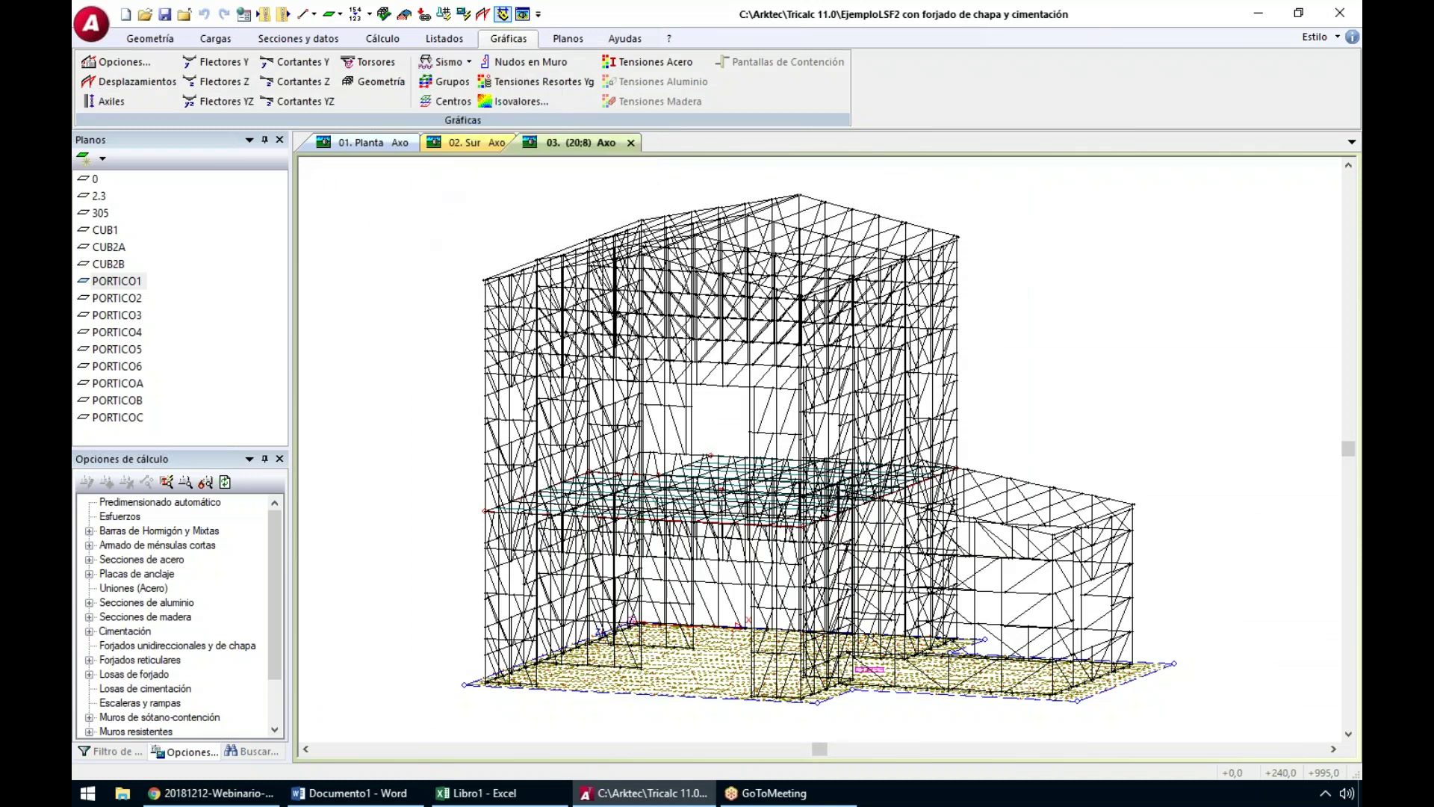
pyautogui.click(455, 61)
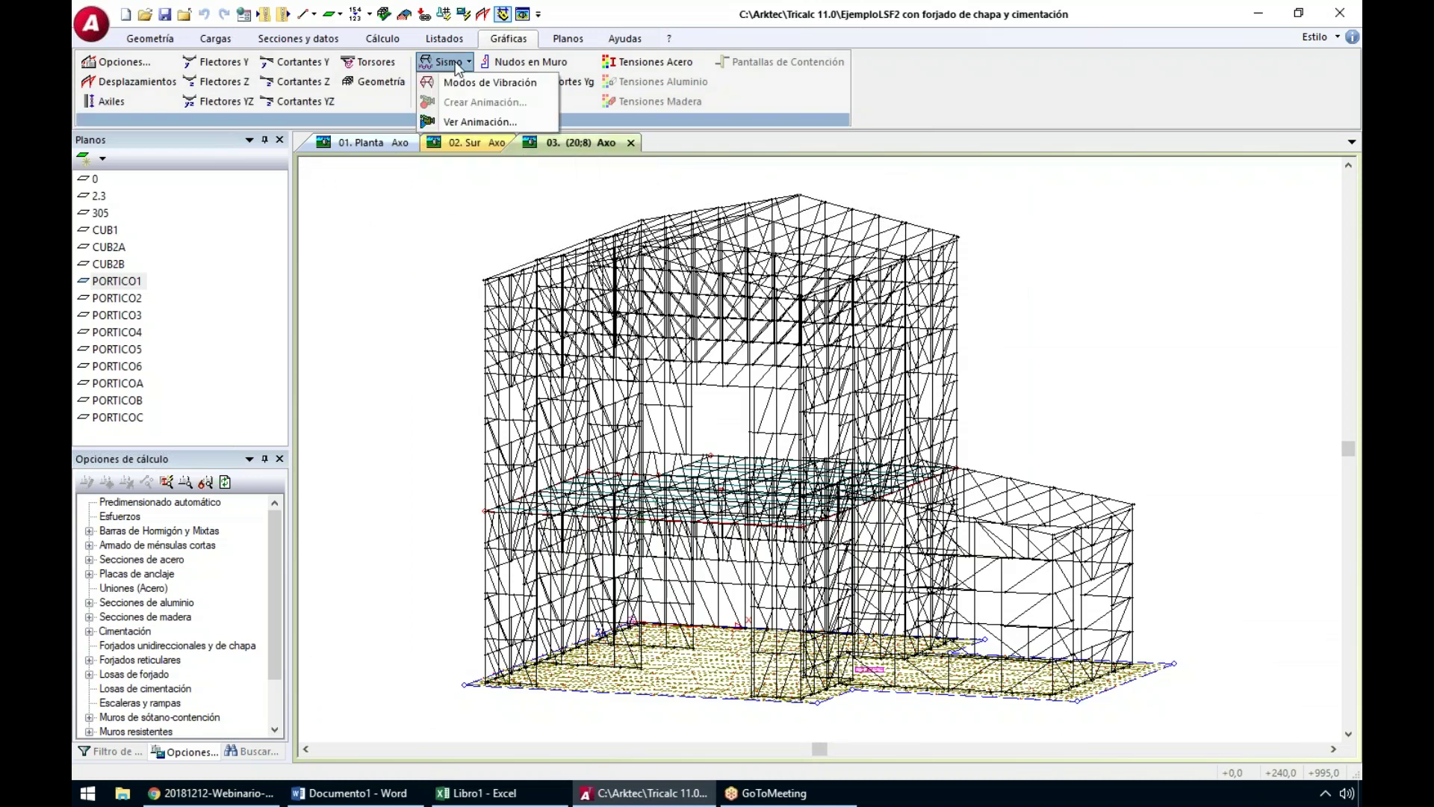
pyautogui.click(455, 62)
# Open the recently used structure LSF18
pyautogui.click(90, 25)
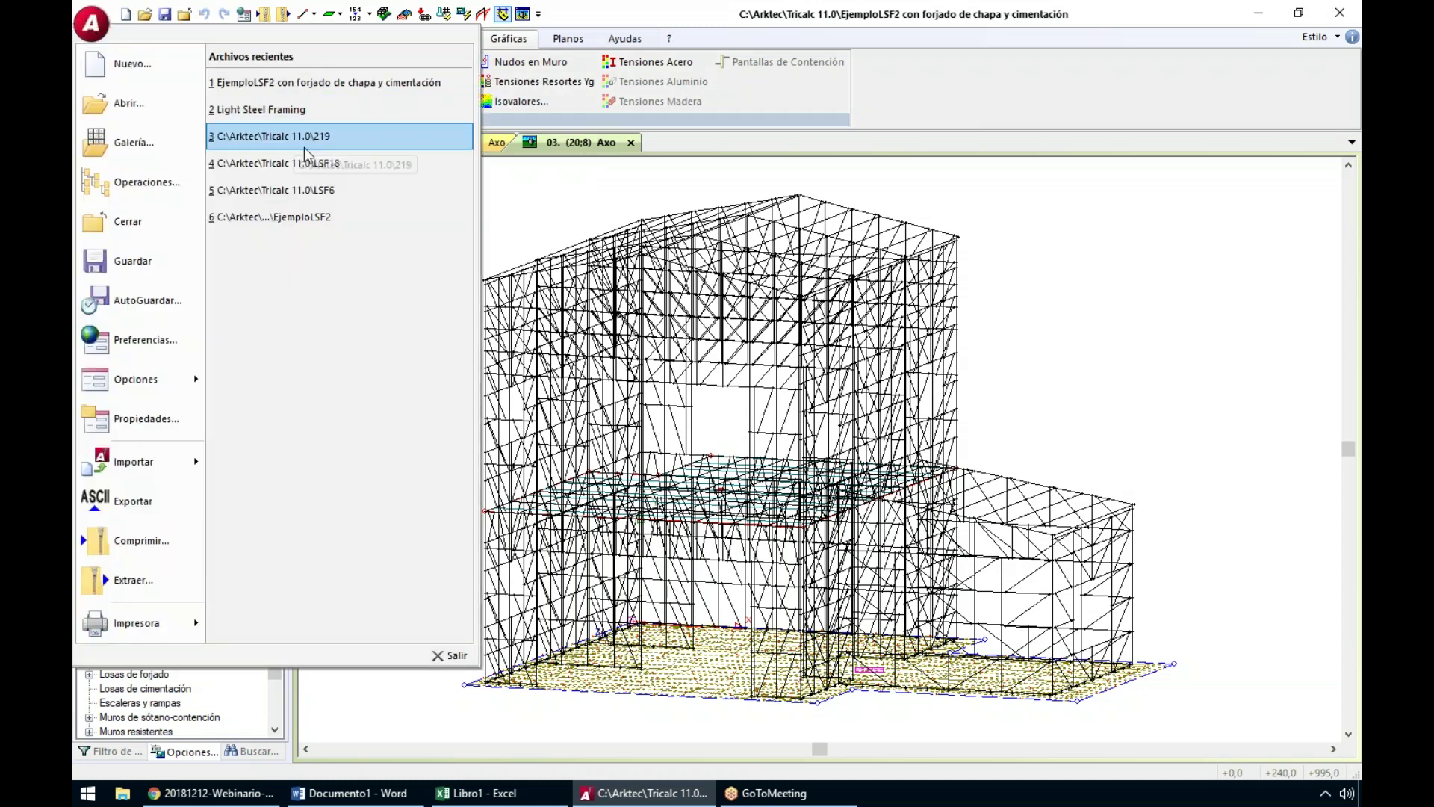
pyautogui.click(402, 139)
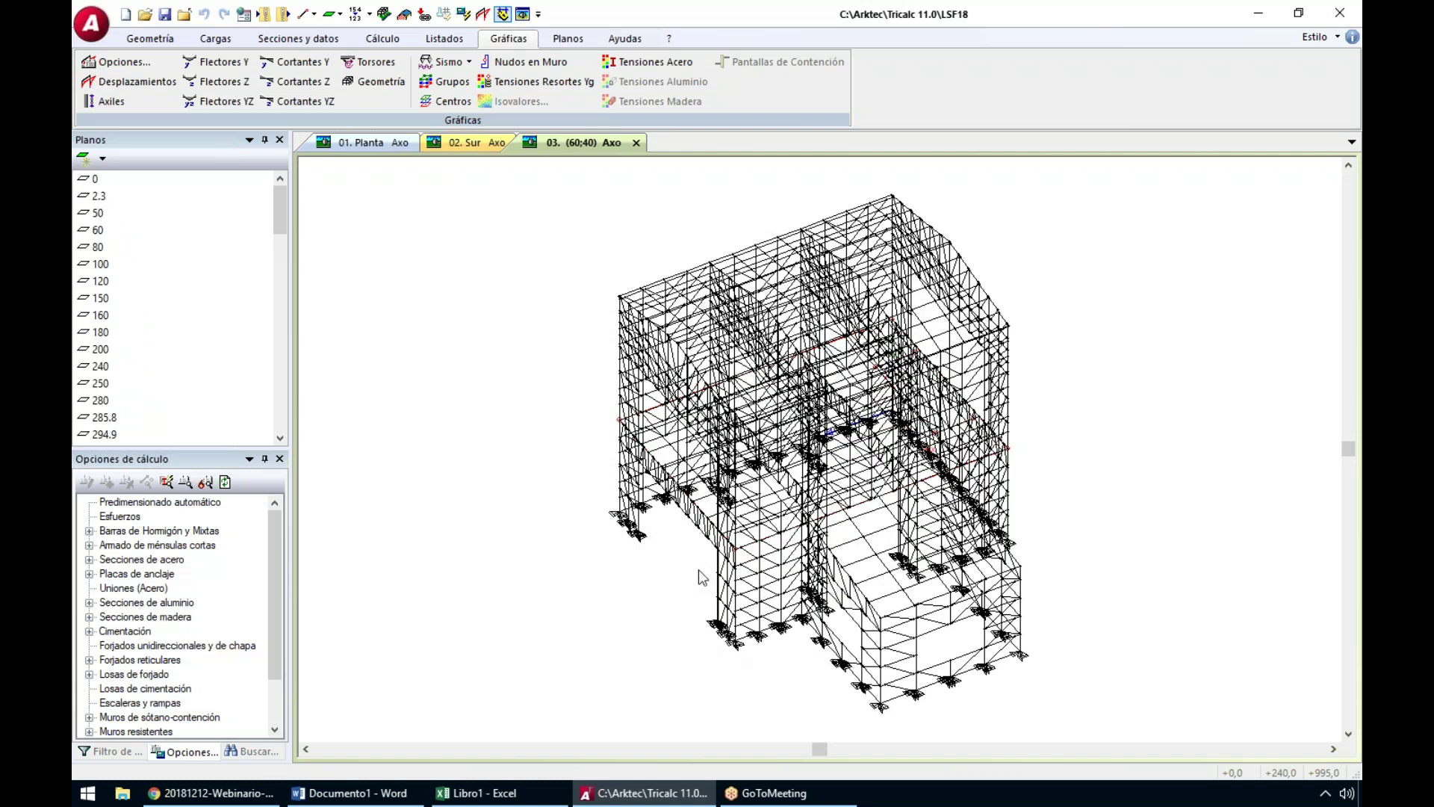
pyautogui.moveTo(903, 386)
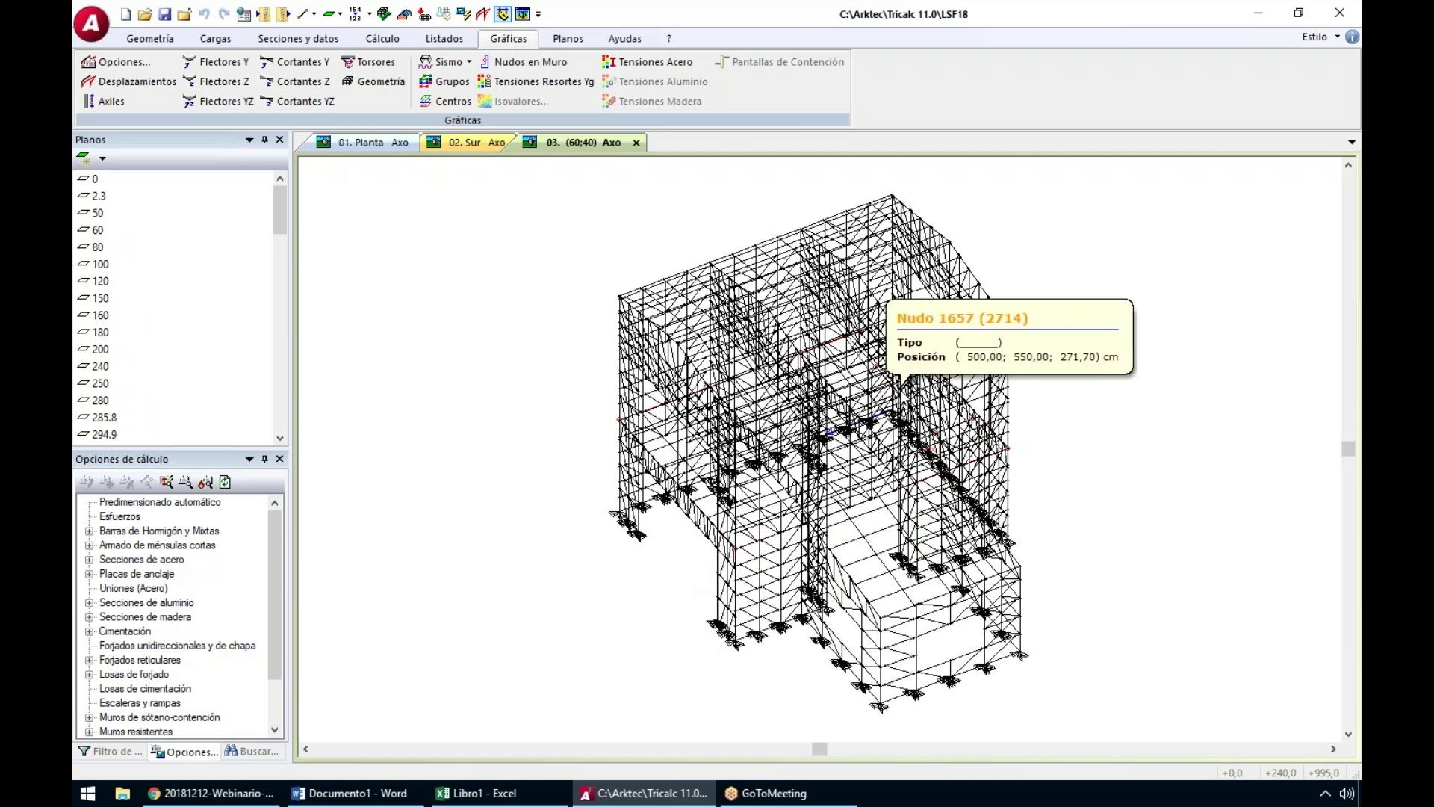
pyautogui.moveTo(836, 478); pyautogui.dragTo(879, 454, button='middle')
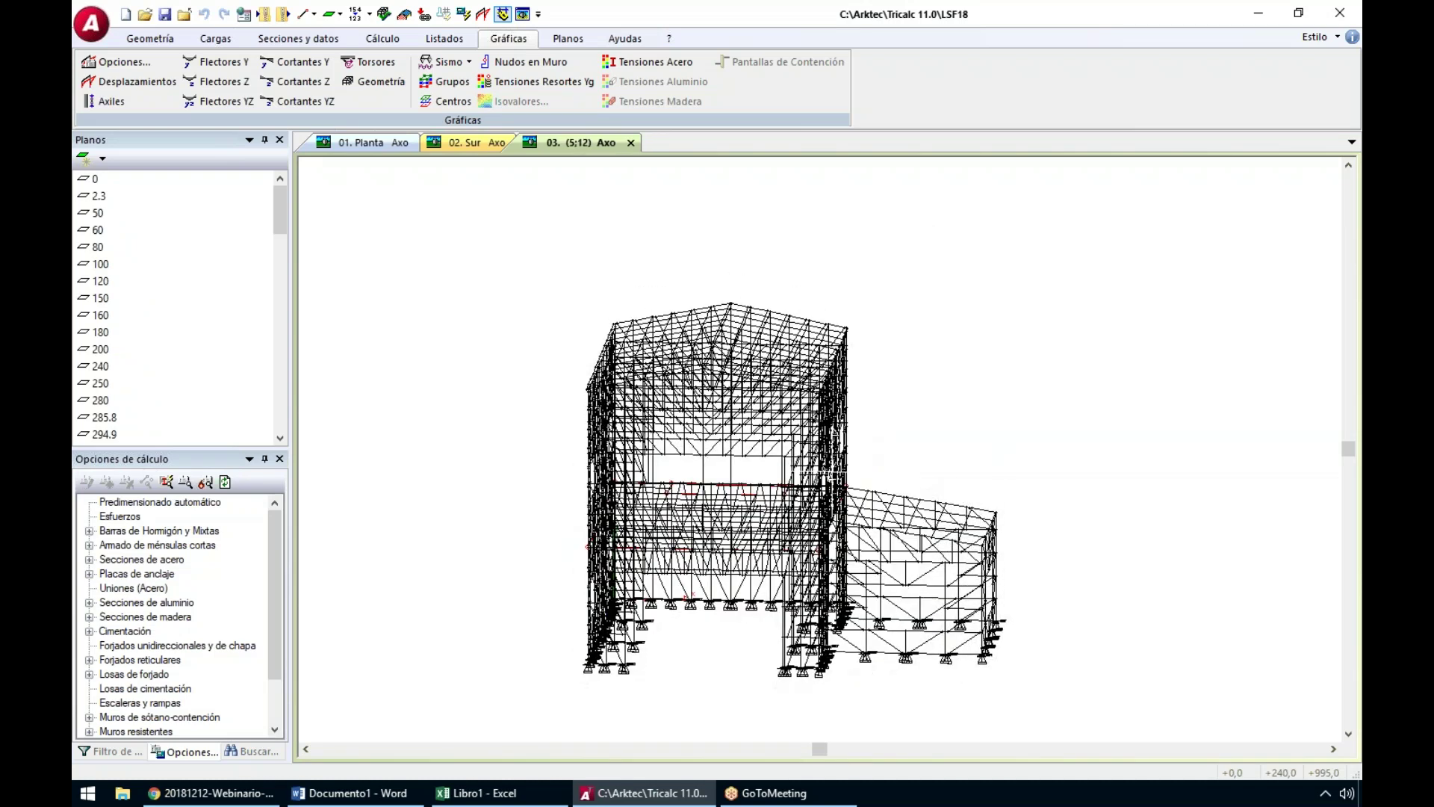
# Create a seismic animation of the structure's modes with the default options, saving it as Video.avi and replacing the existing file
pyautogui.click(446, 64)
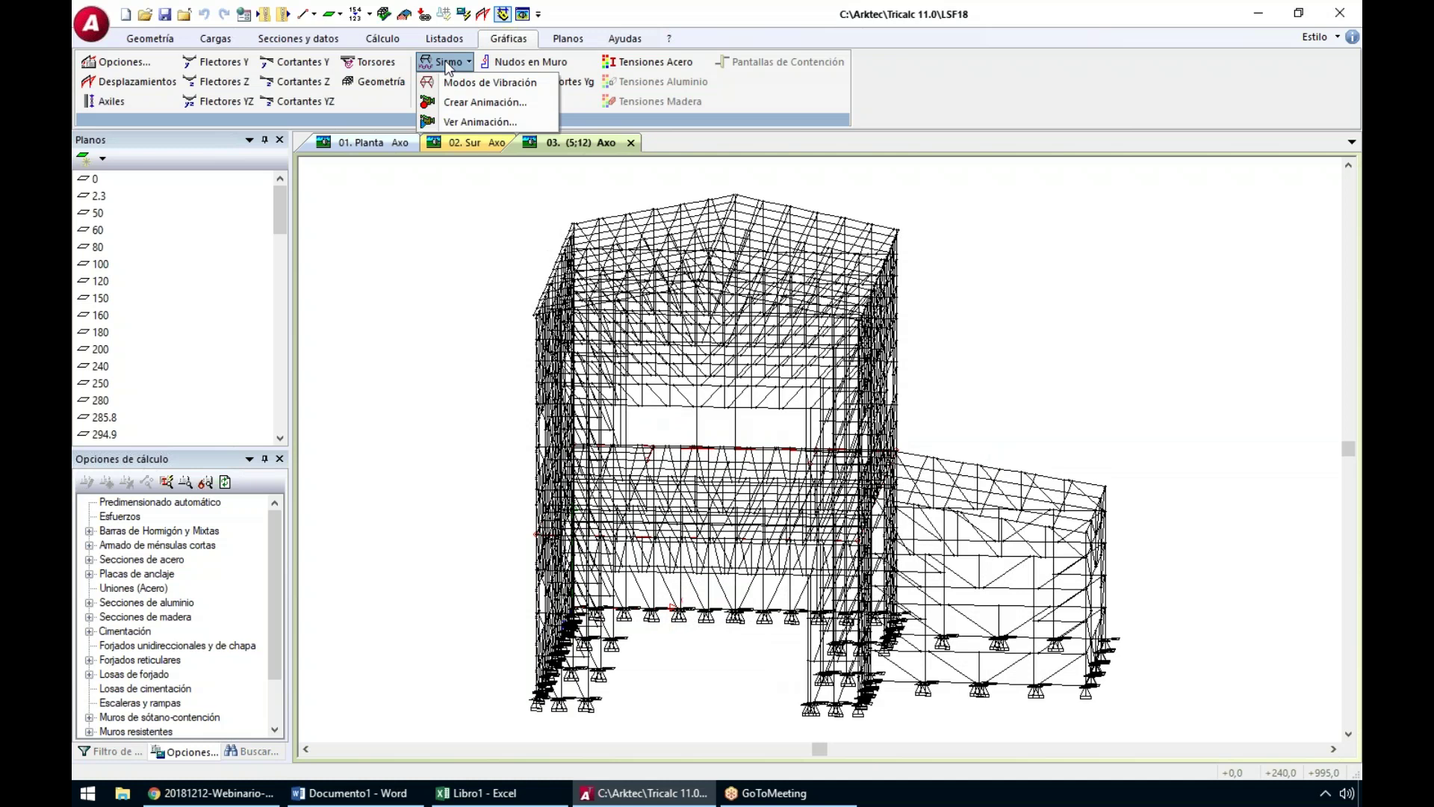
pyautogui.click(484, 103)
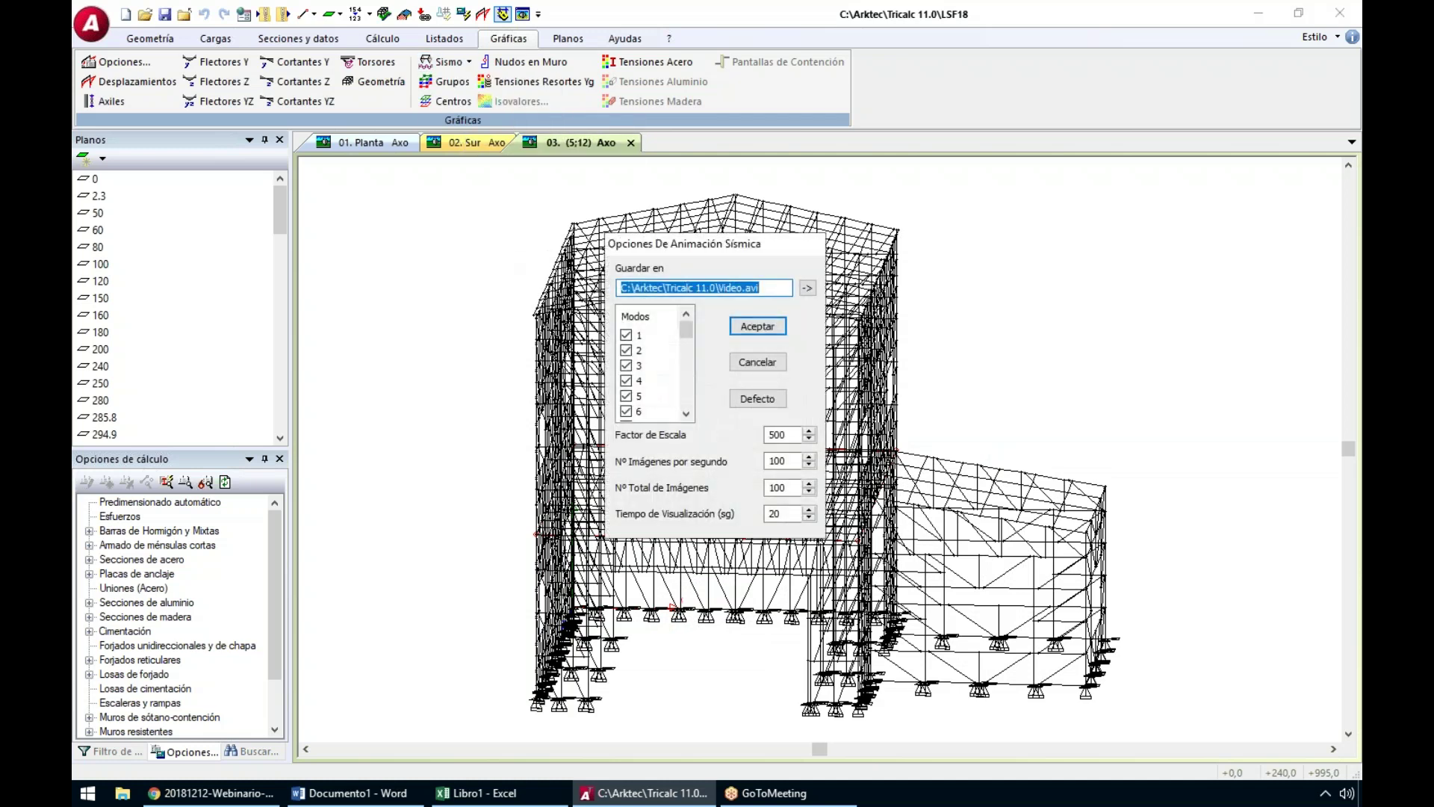
pyautogui.moveTo(719, 288); pyautogui.dragTo(772, 289)
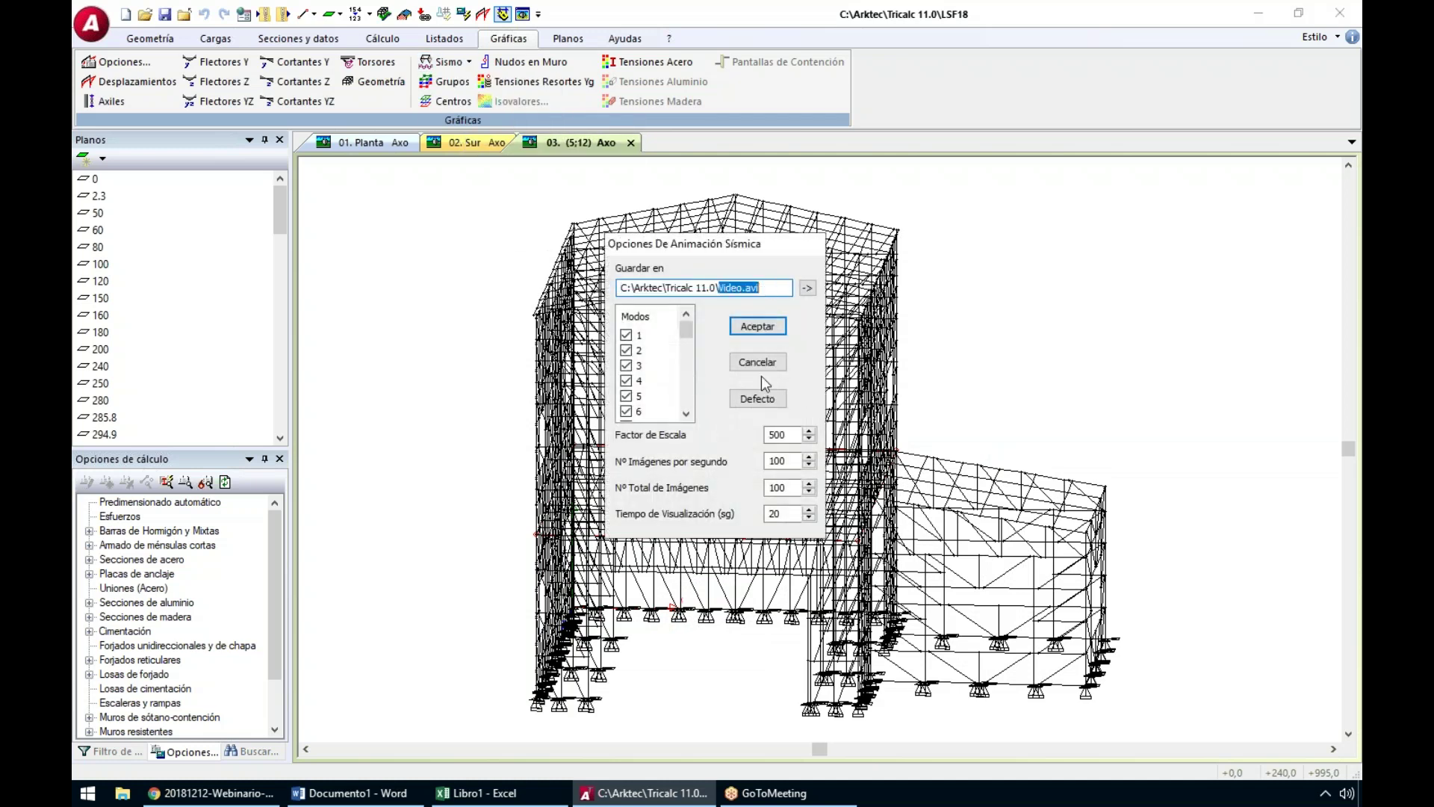
pyautogui.click(757, 402)
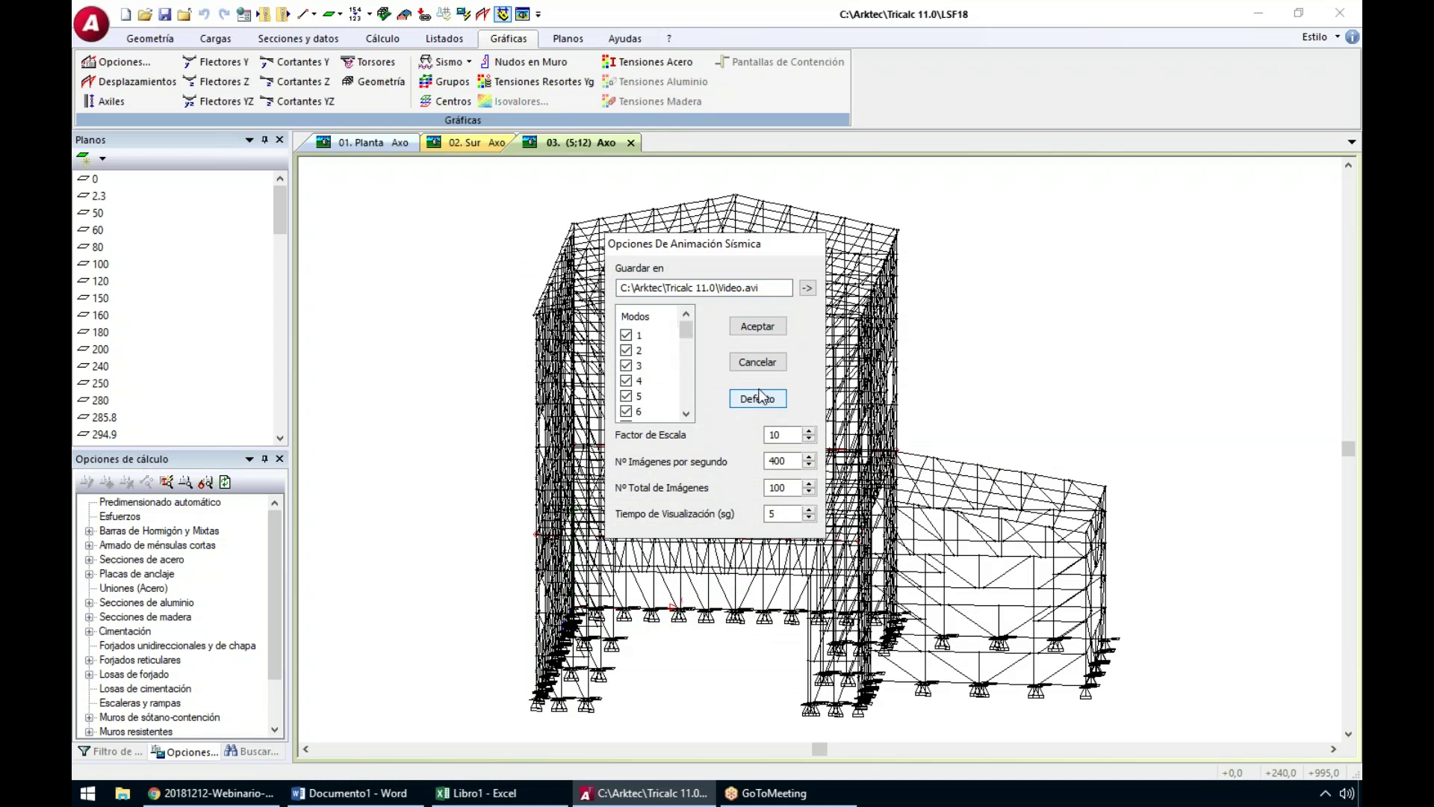
pyautogui.click(769, 329)
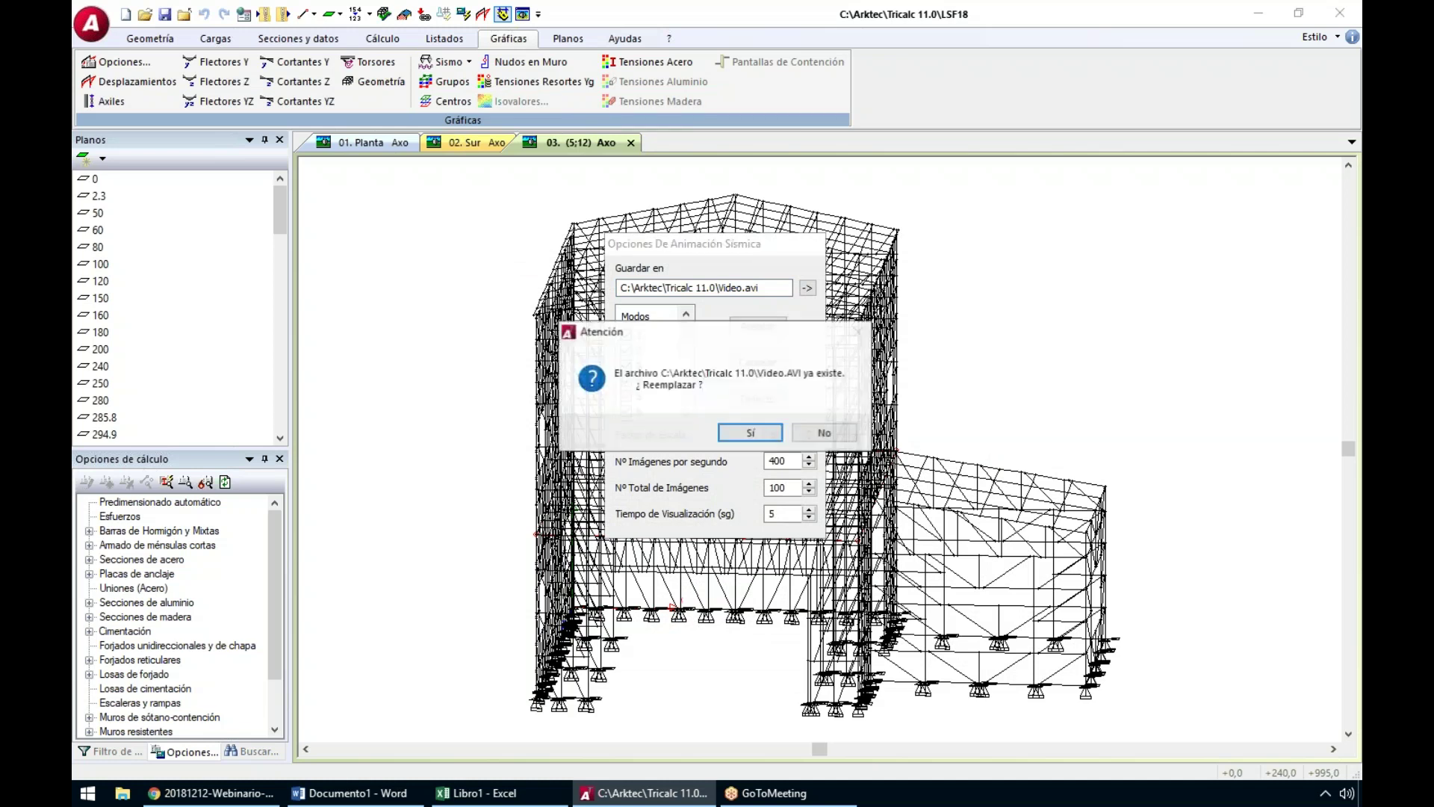
pyautogui.click(751, 434)
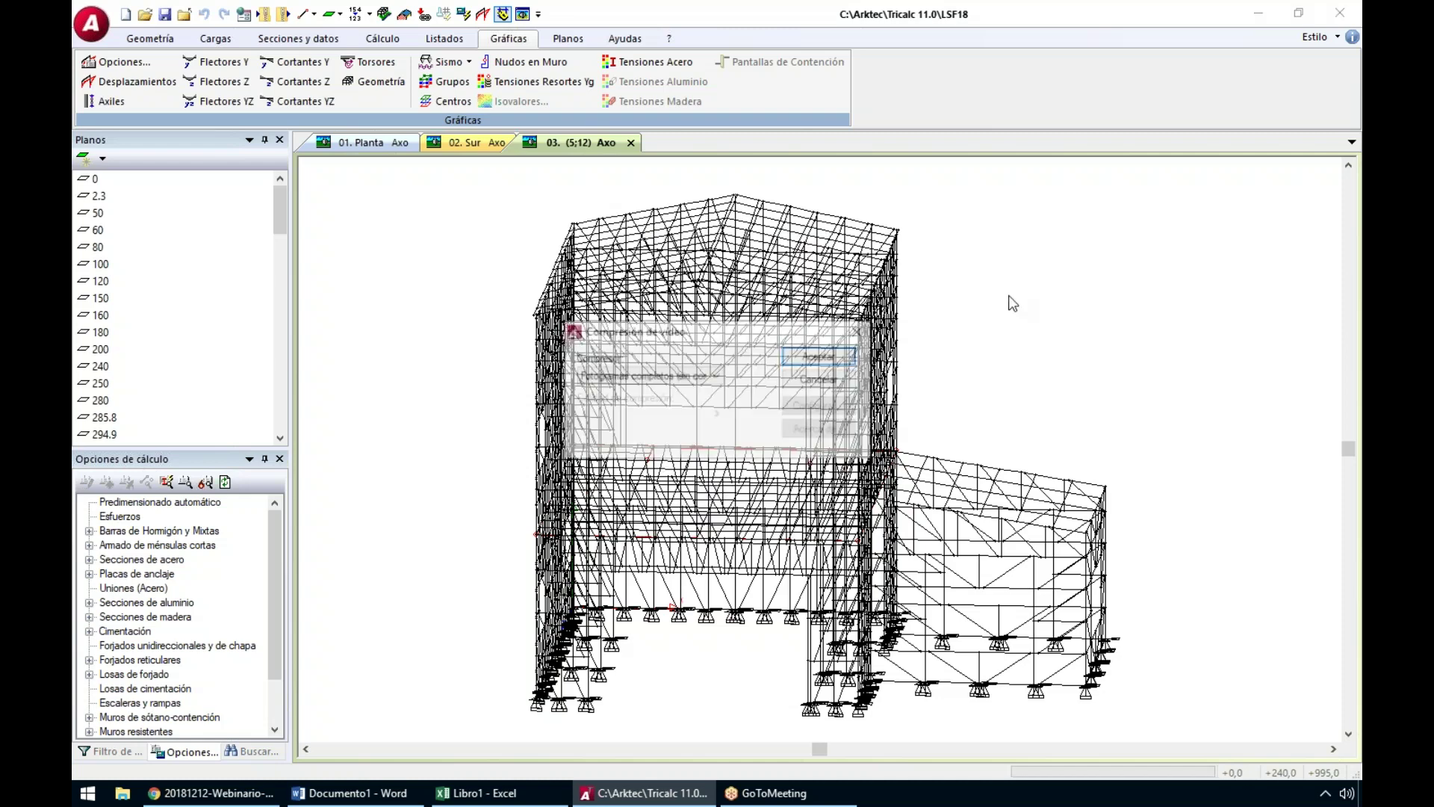
pyautogui.click(833, 357)
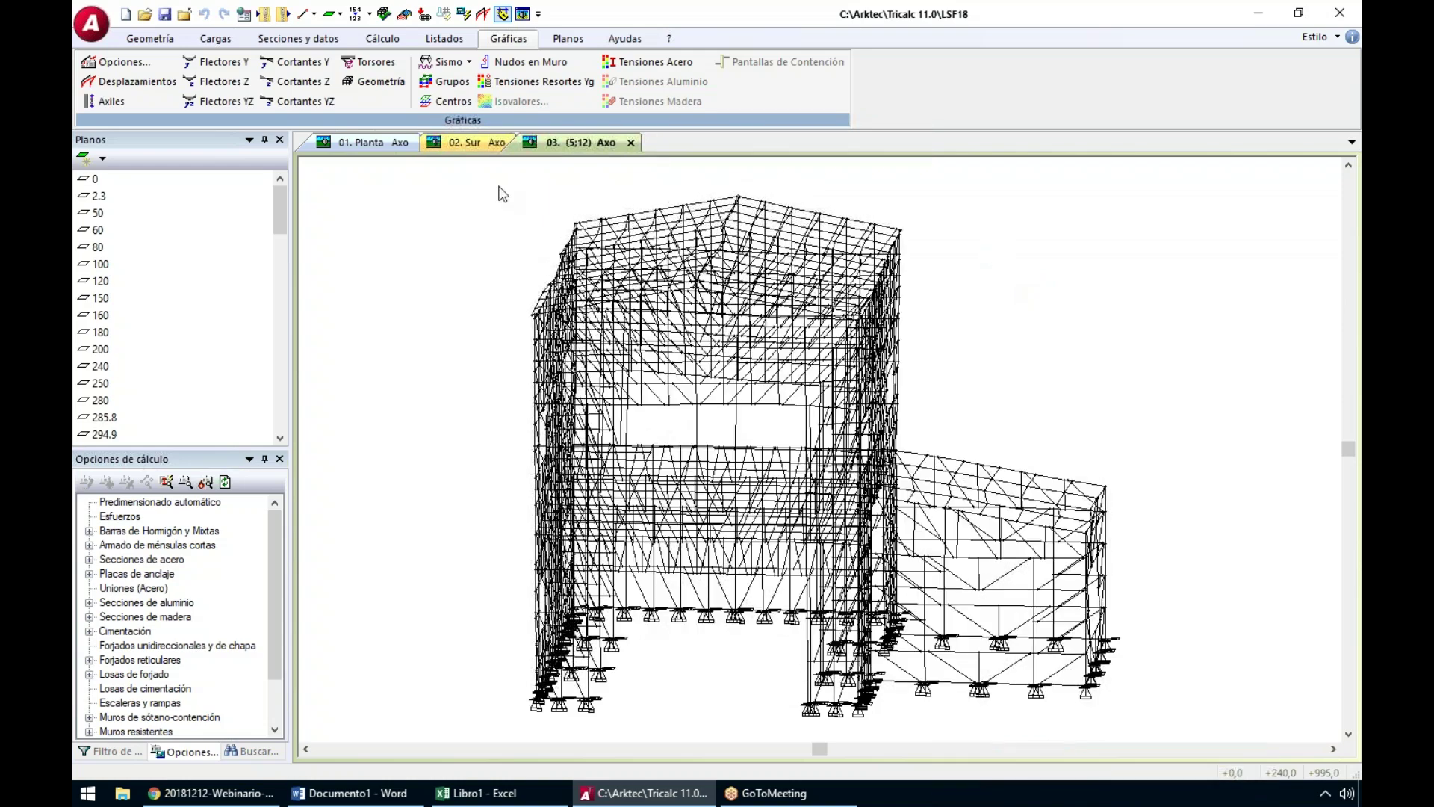
# Reopen the structure EjemploLSF2 con forjado de chapa y cimentación and display its light steel framing panel drawings
pyautogui.click(93, 24)
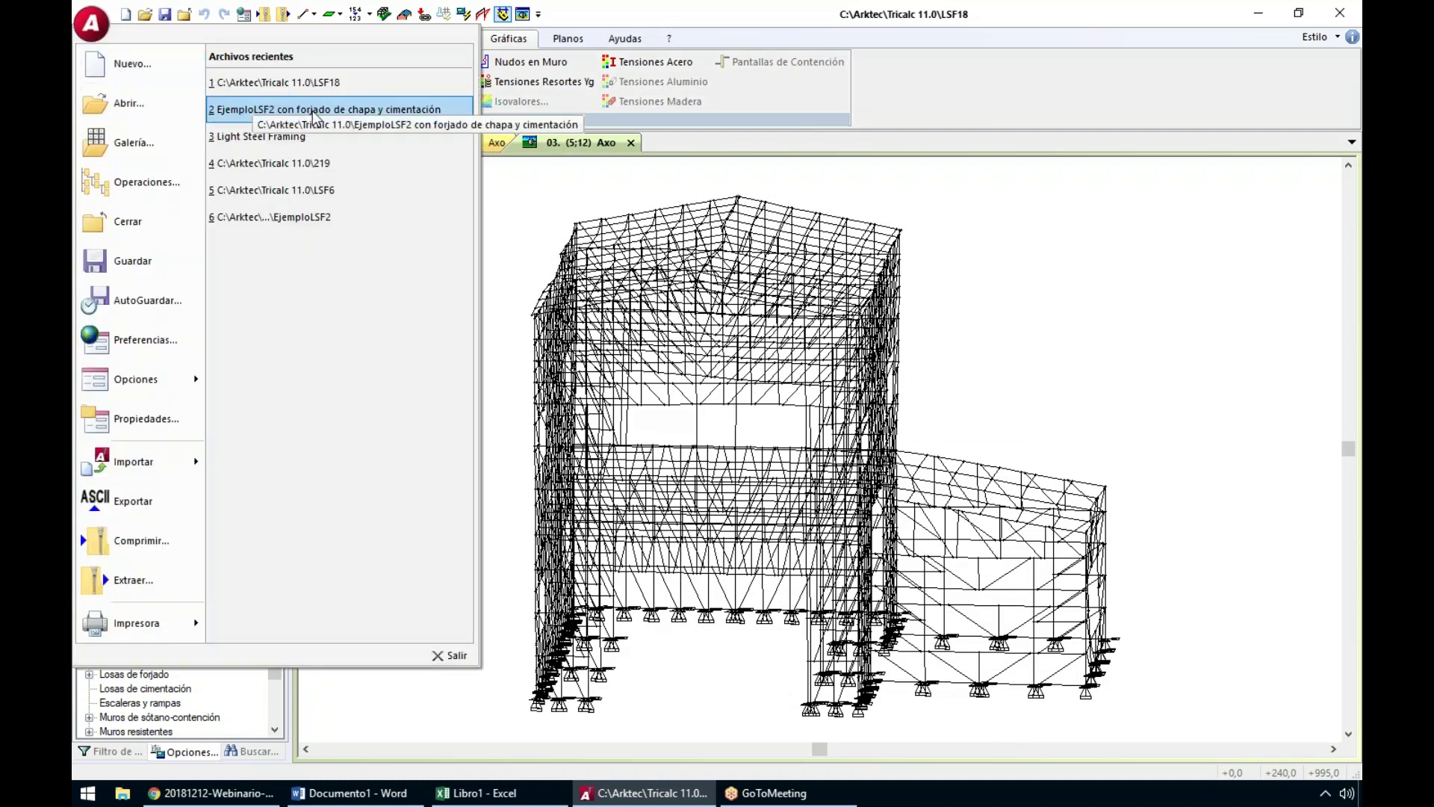
pyautogui.click(128, 221)
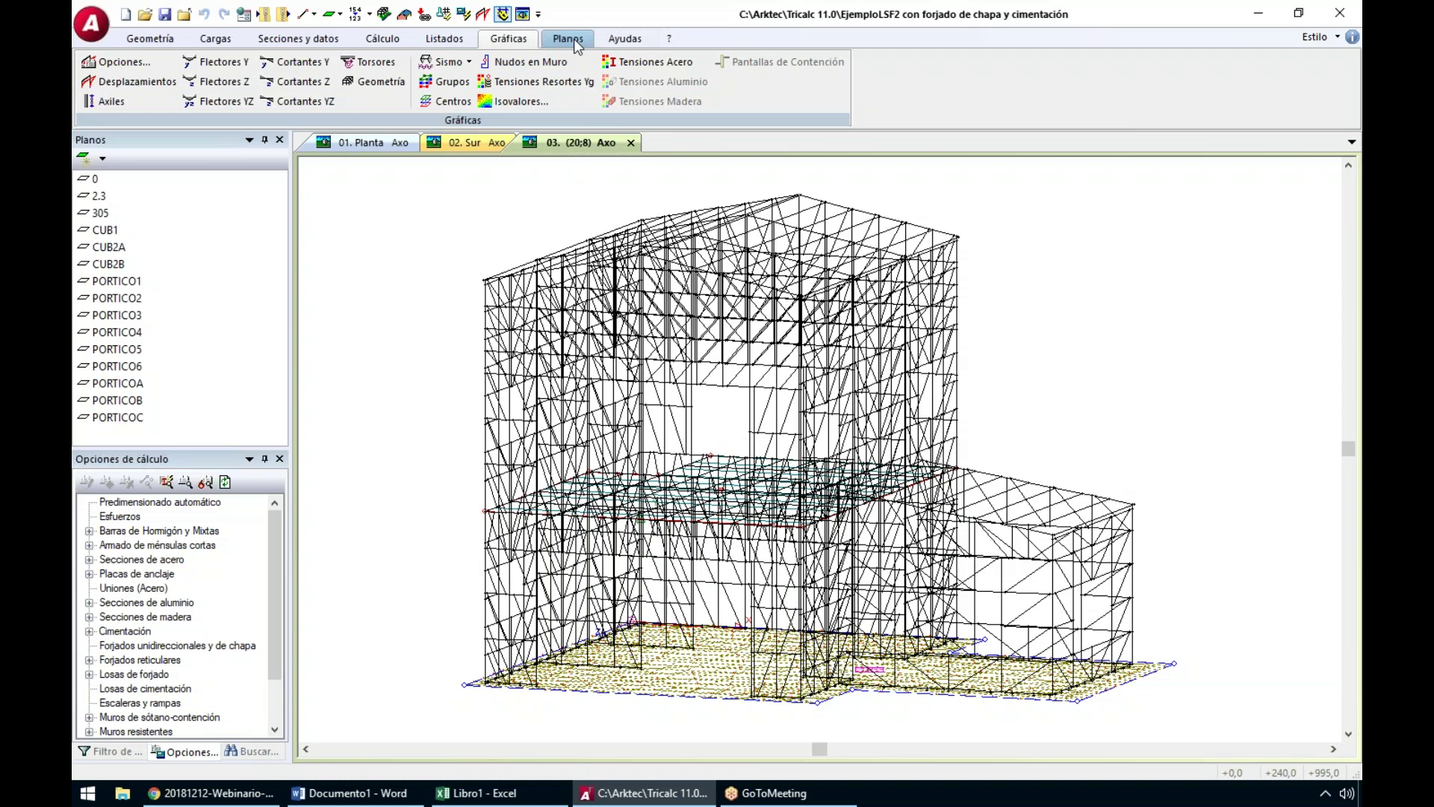
pyautogui.click(574, 39)
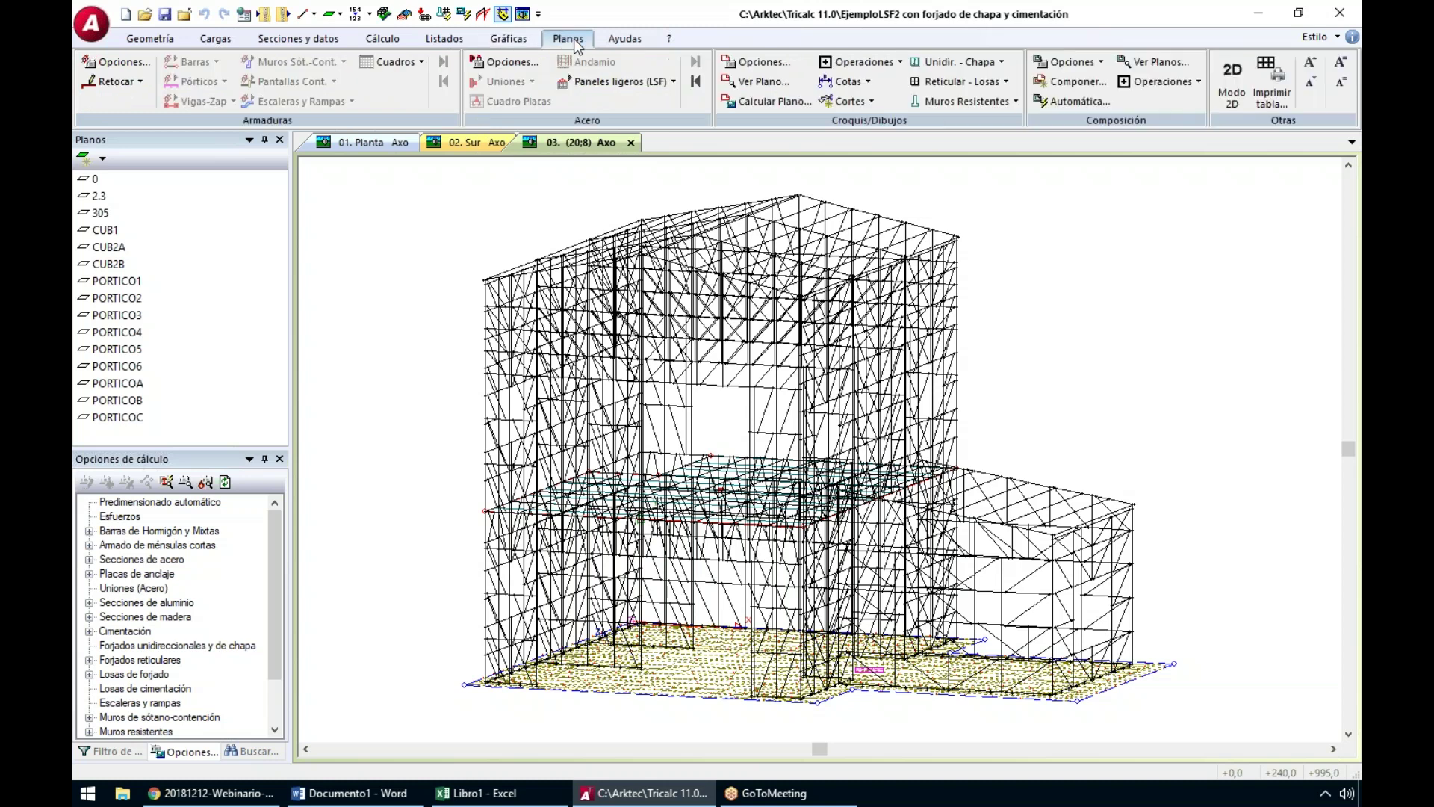
pyautogui.click(609, 82)
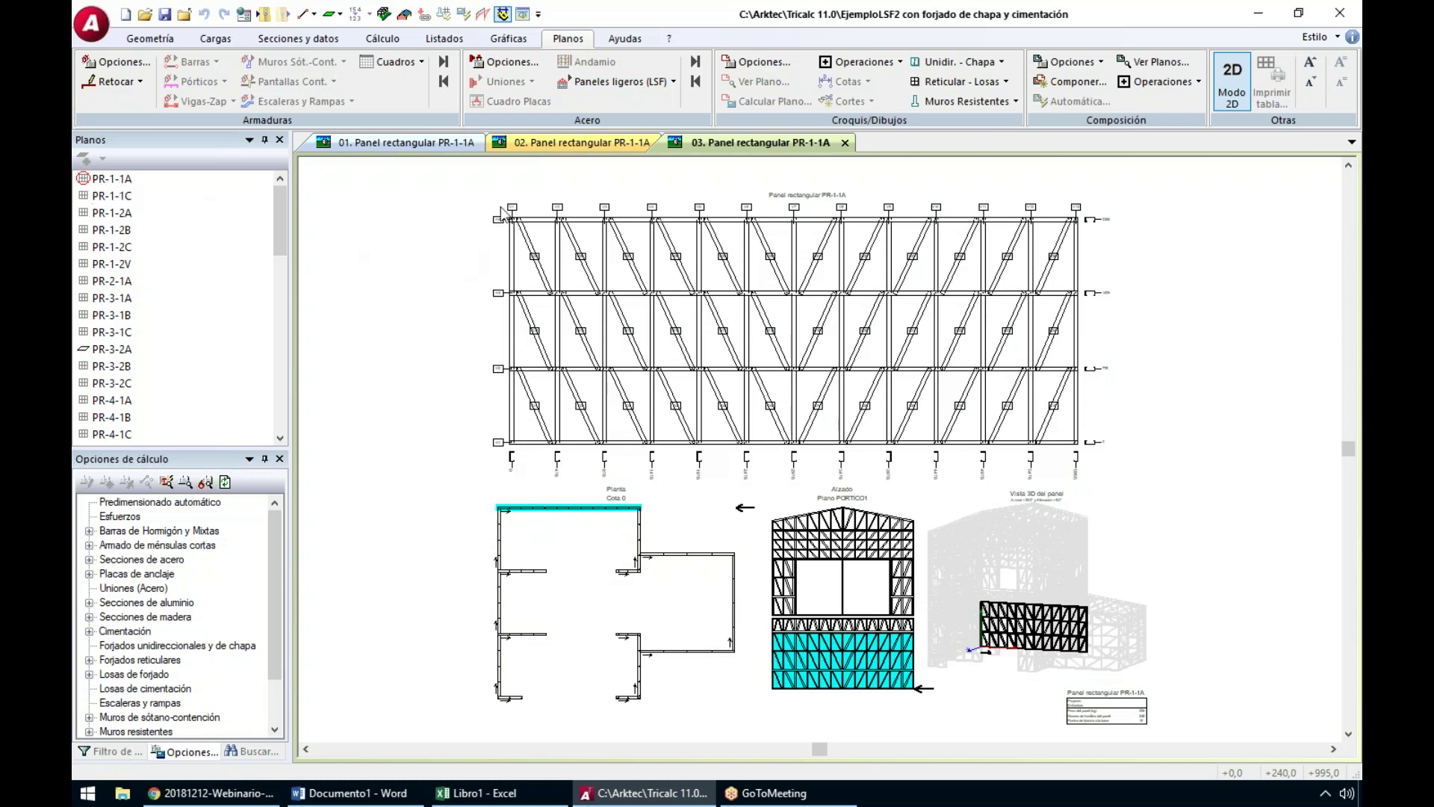
# Examine how the studs and diagonals join the upper horizontal profile H4 in the drawing of panel PR-1-1A
pyautogui.scroll(1, 503, 206)
pyautogui.scroll(2, 500, 206)
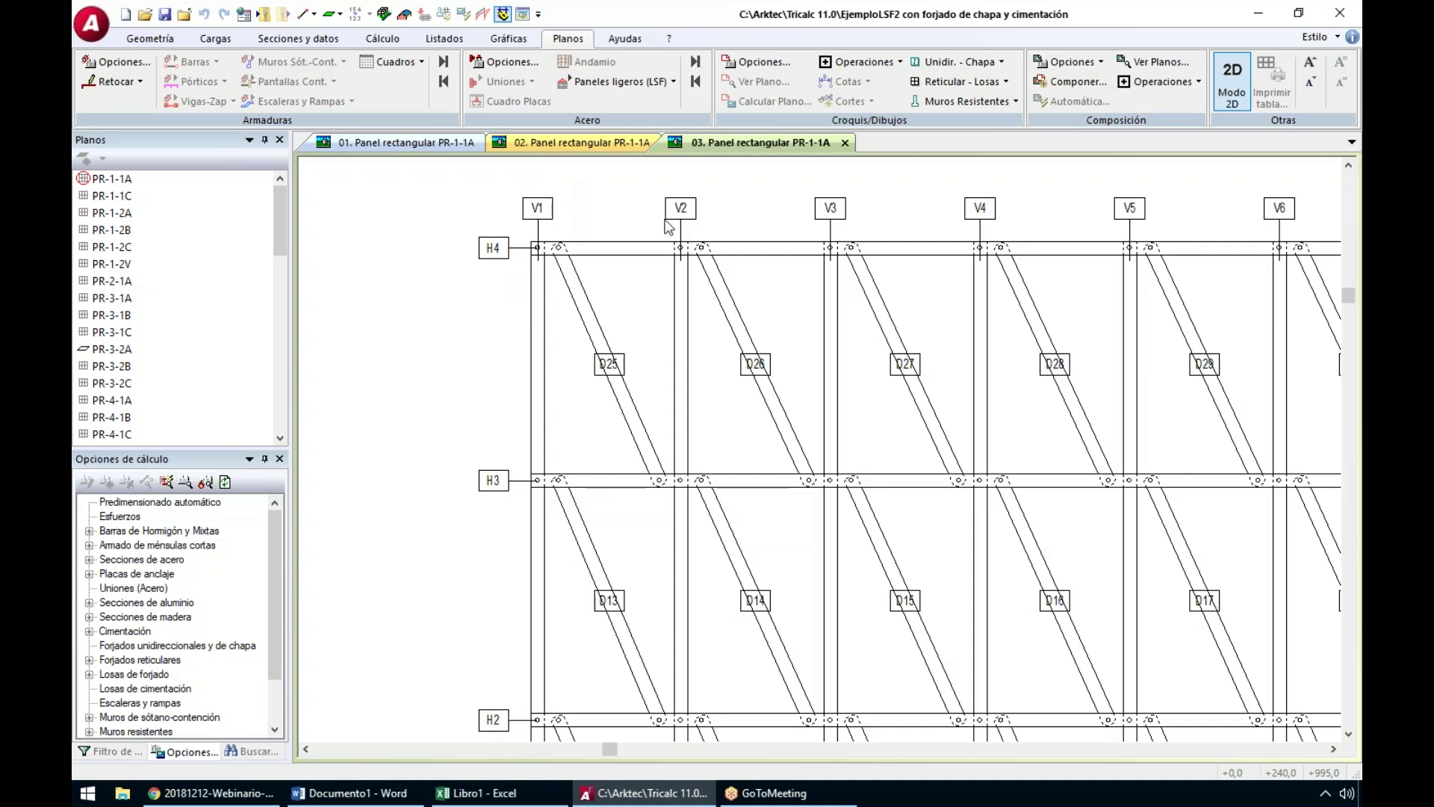
pyautogui.scroll(3, 610, 259)
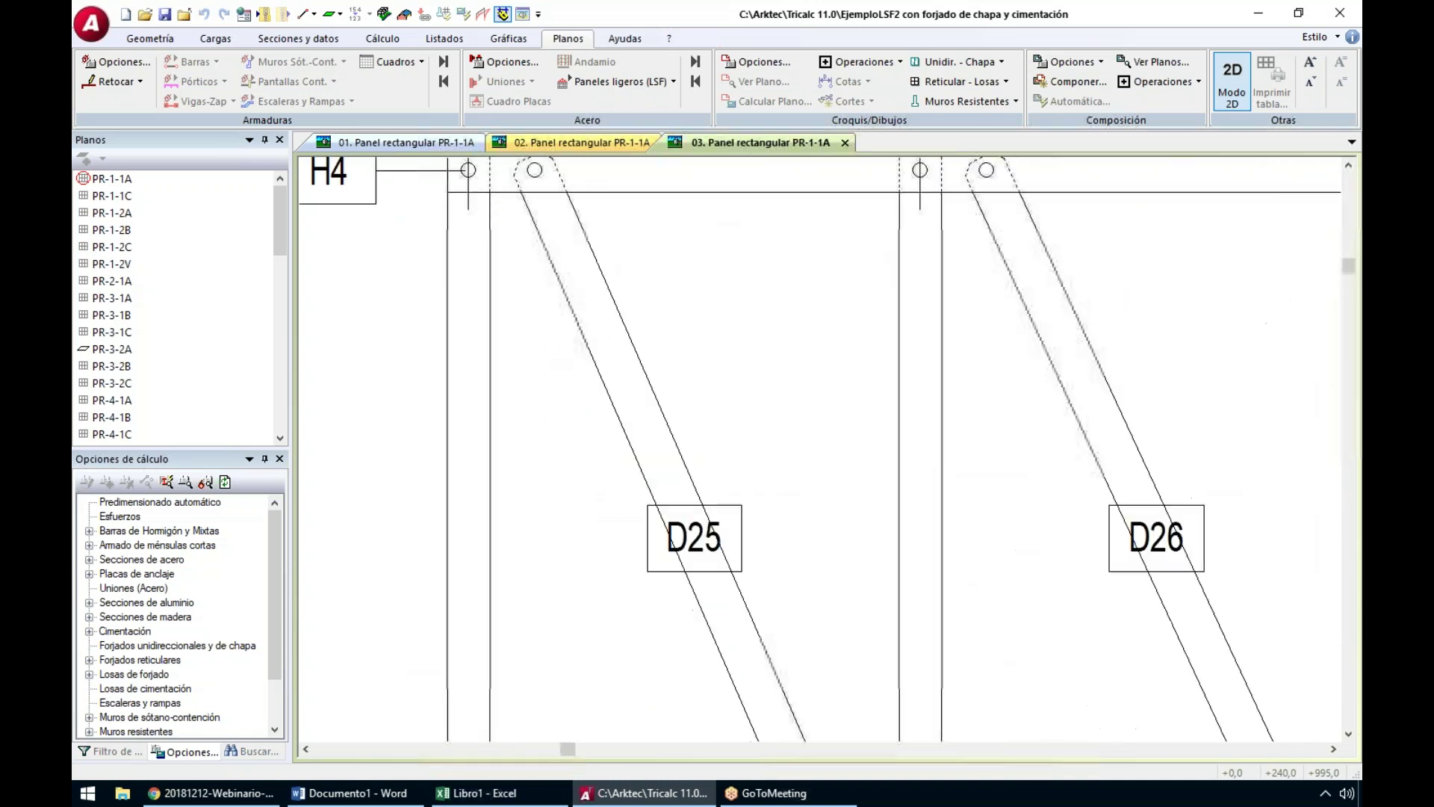
pyautogui.scroll(1, 601, 369)
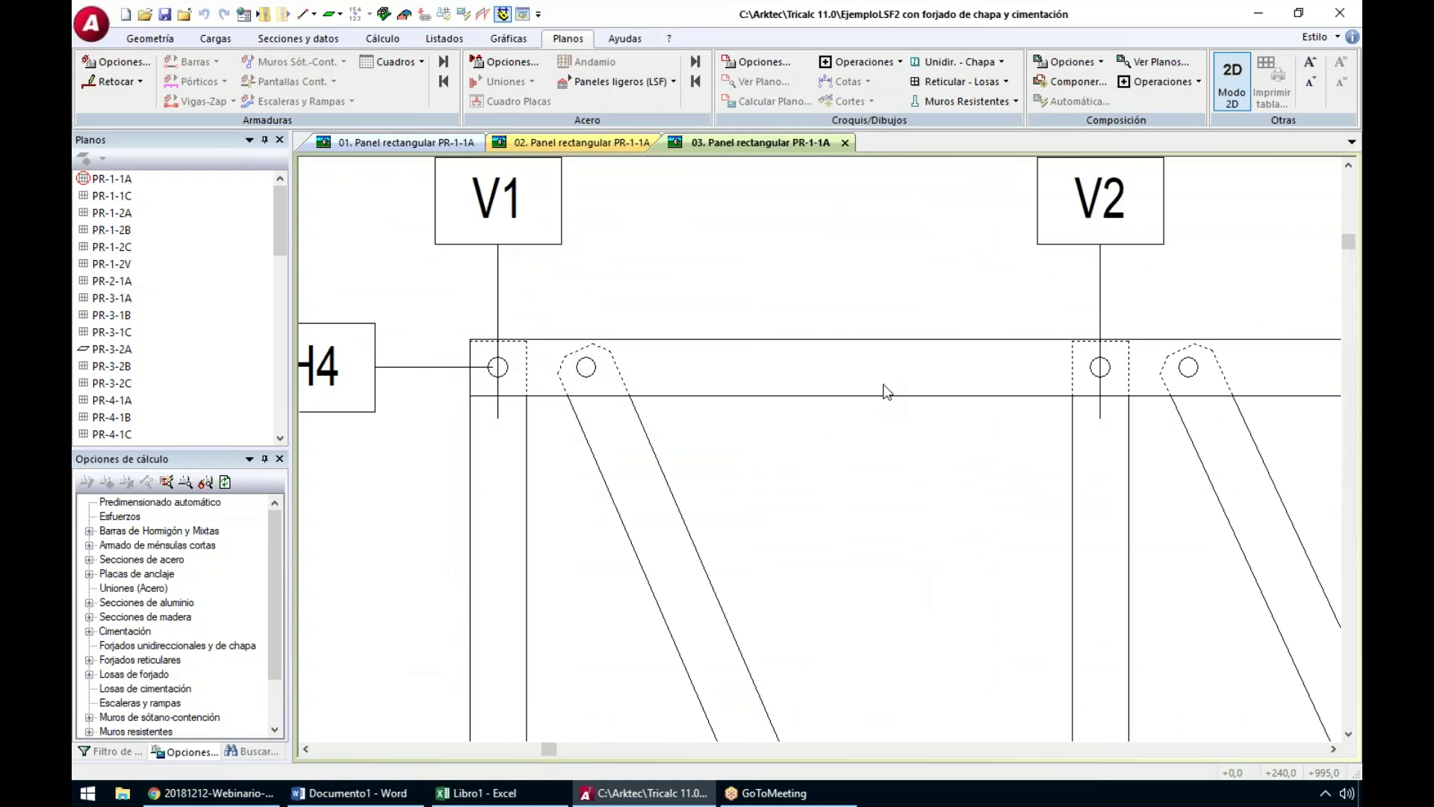
pyautogui.scroll(3, 636, 335)
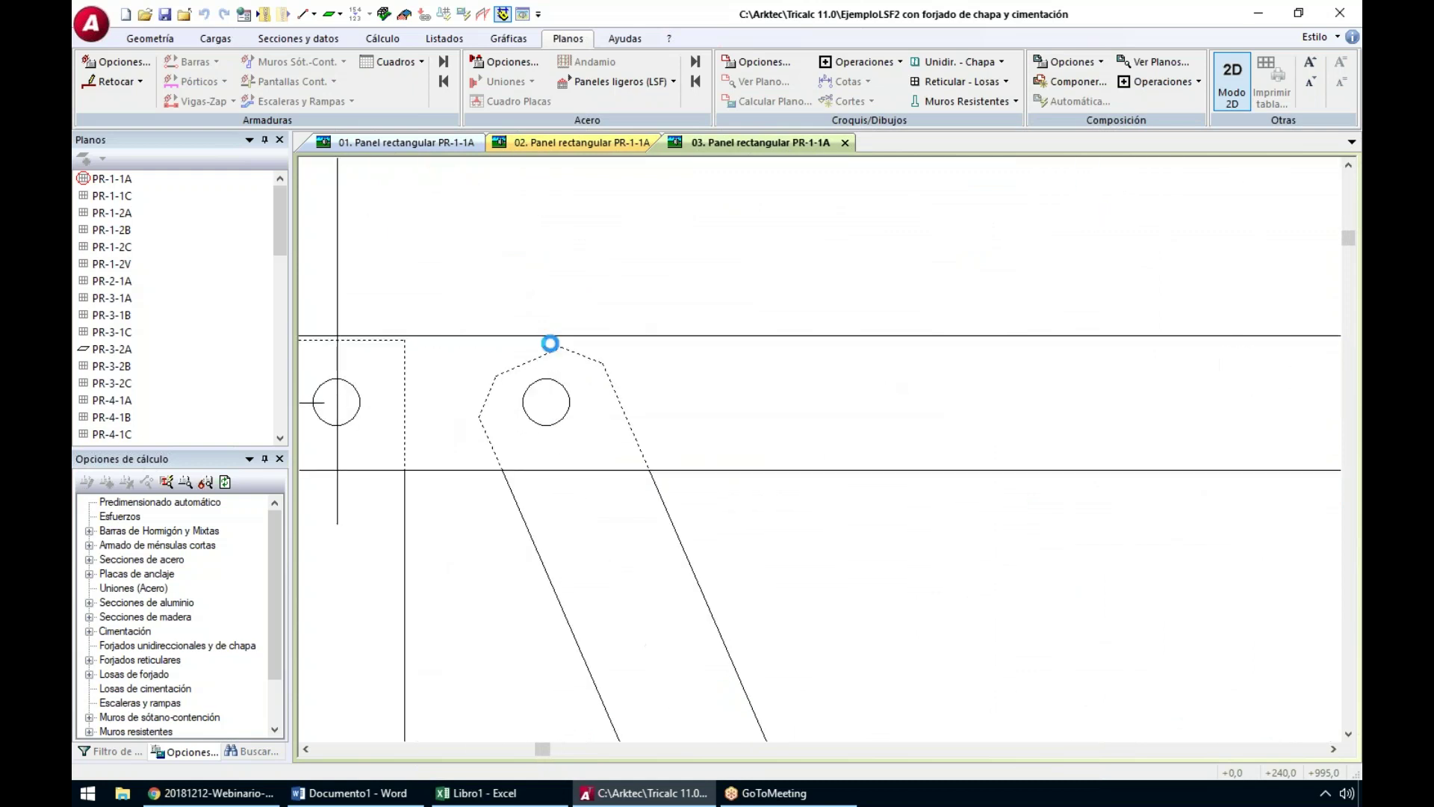
pyautogui.scroll(-5, 676, 439)
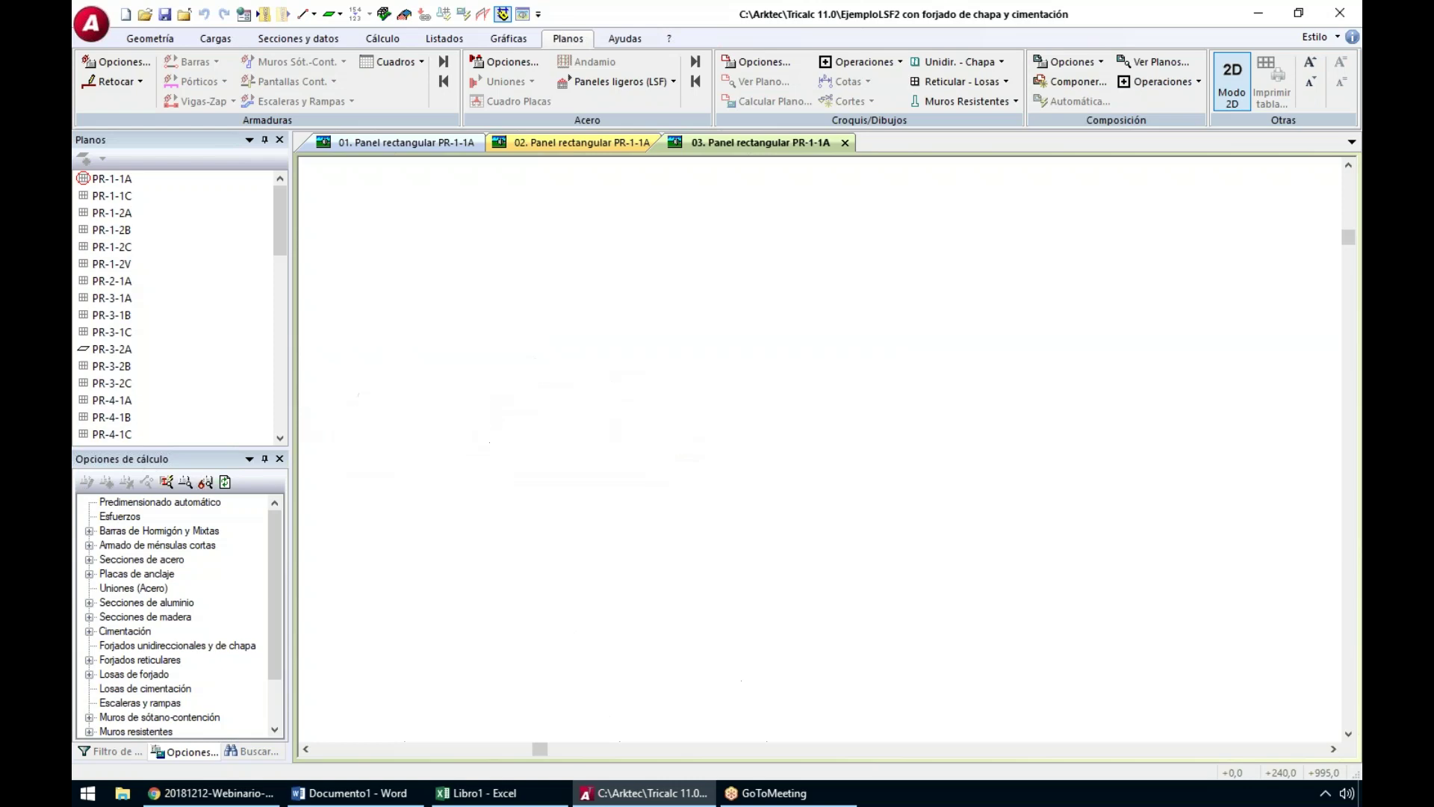
pyautogui.scroll(-5, 679, 440)
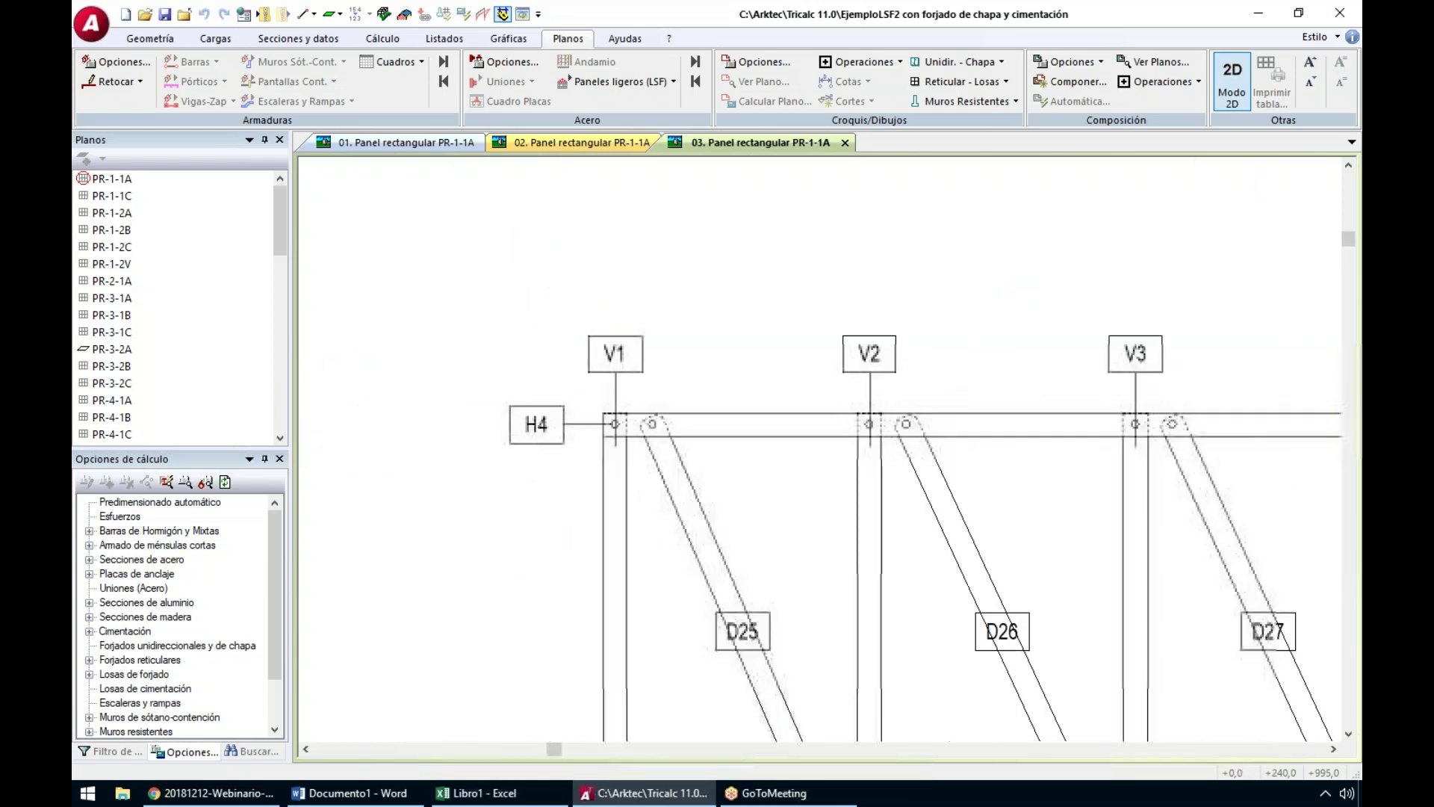
# Examine the stud section symbols and position dimensions along the lower horizontal profile in the drawing of panel PR-1-1A
pyautogui.scroll(-5, 640, 426)
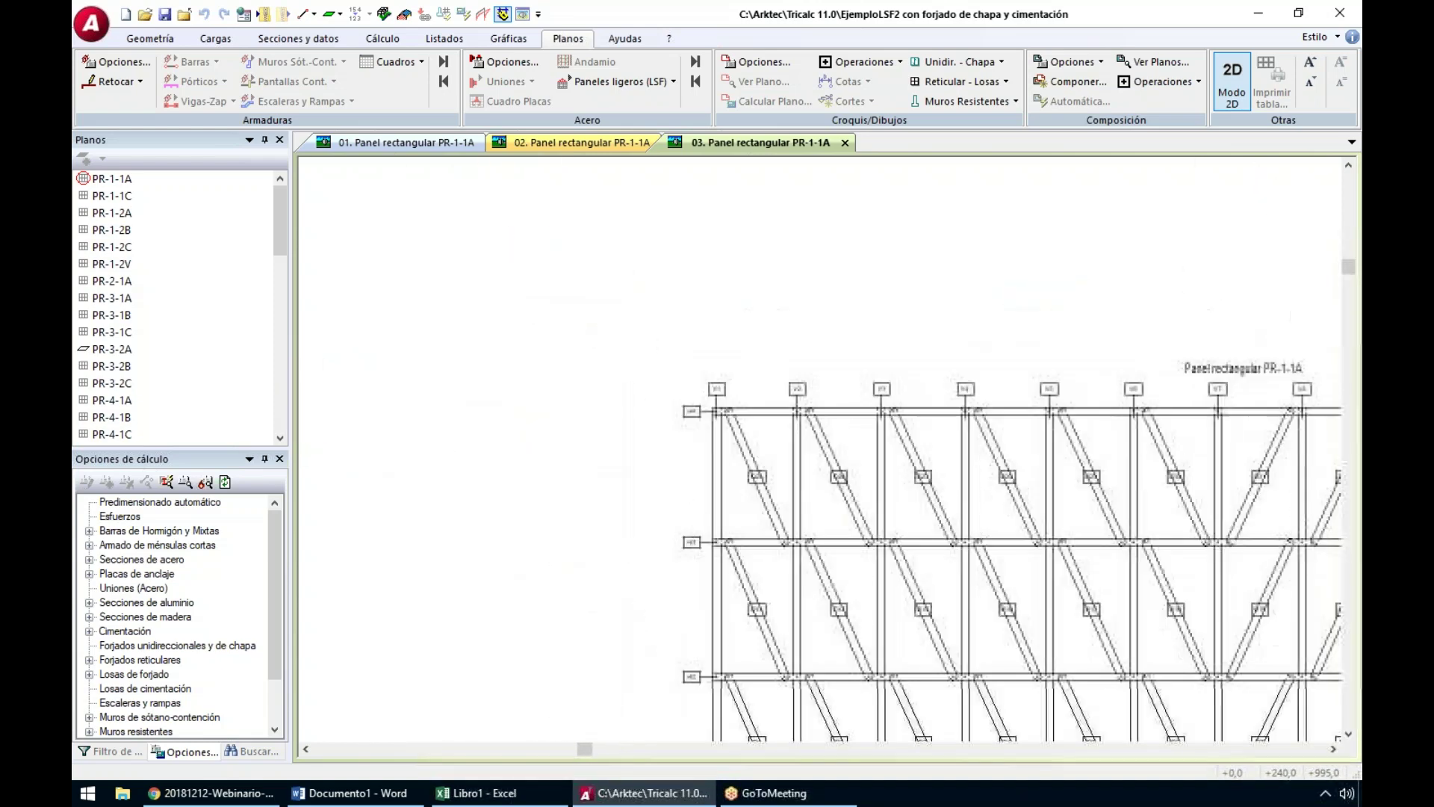
pyautogui.scroll(-3, 829, 438)
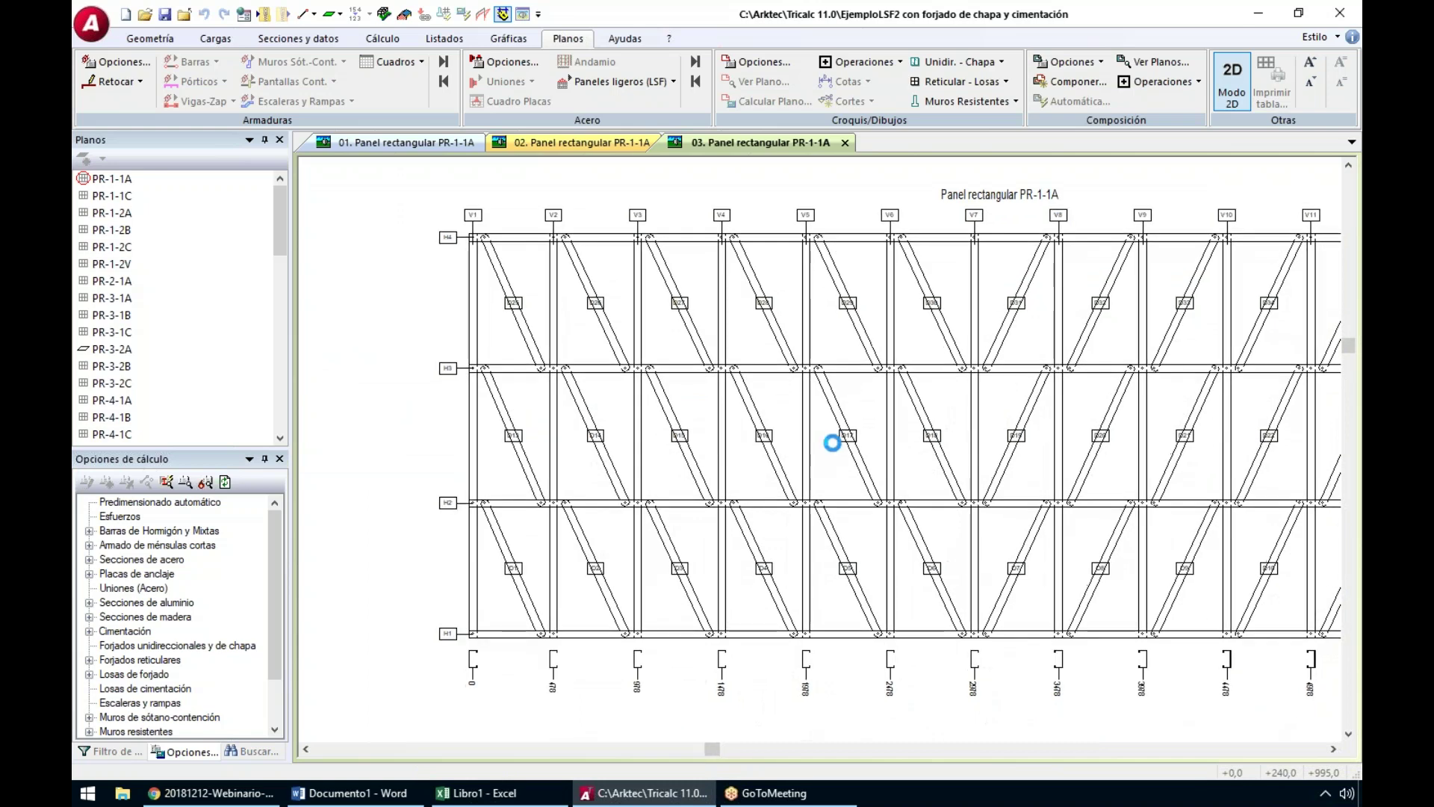
pyautogui.scroll(5, 666, 559)
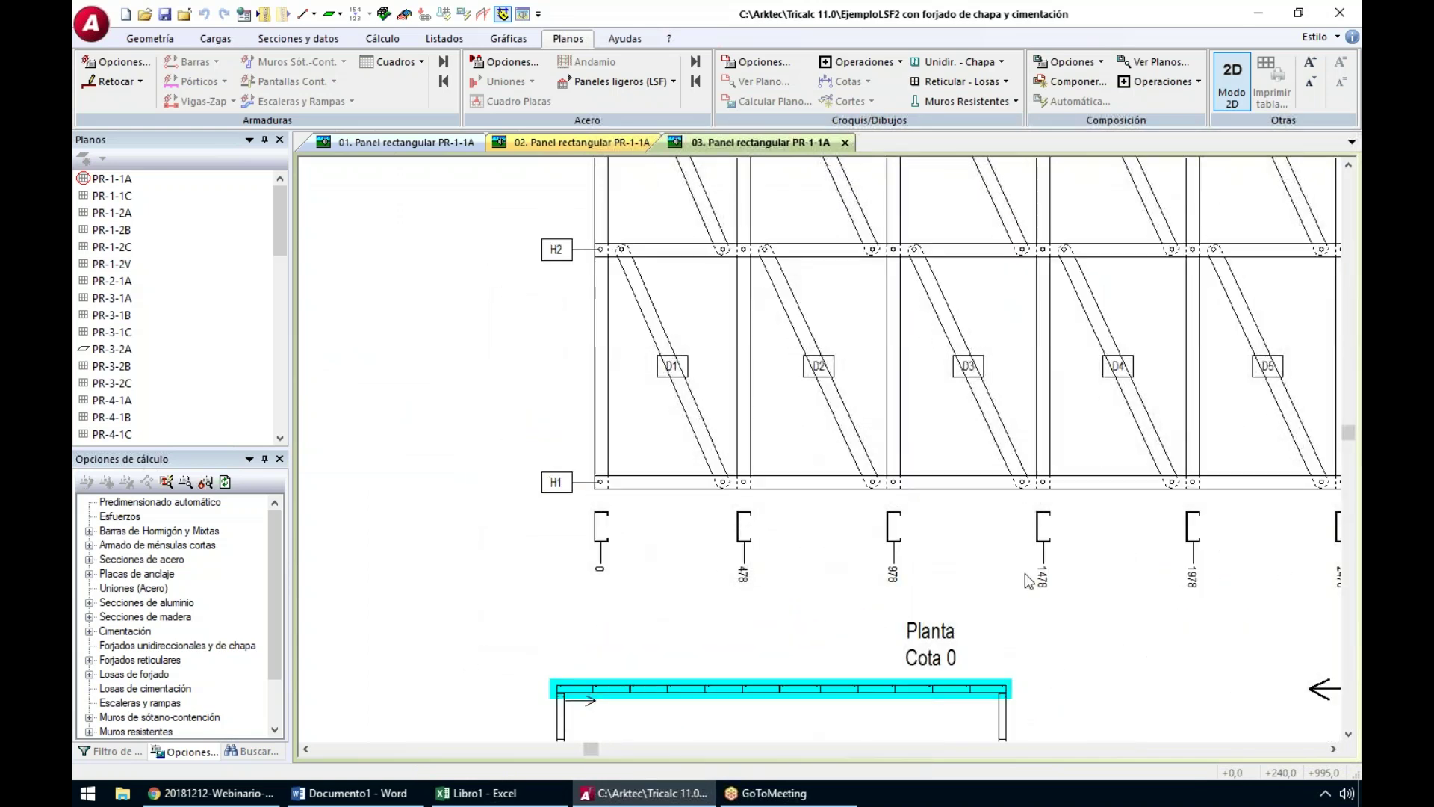
pyautogui.moveTo(1262, 554); pyautogui.dragTo(882, 518, button='middle')
pyautogui.scroll(6, 1292, 500)
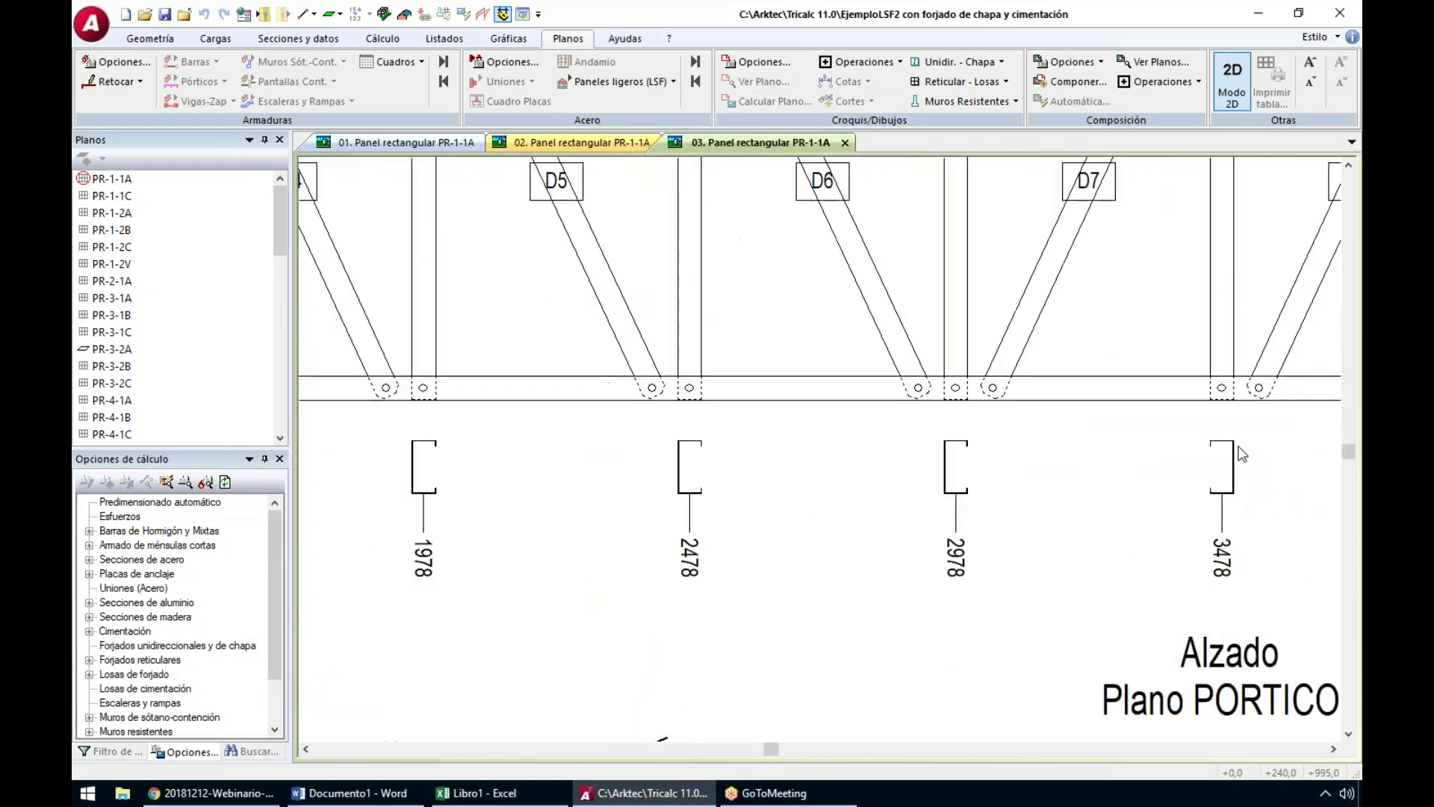
pyautogui.scroll(-6, 1225, 478)
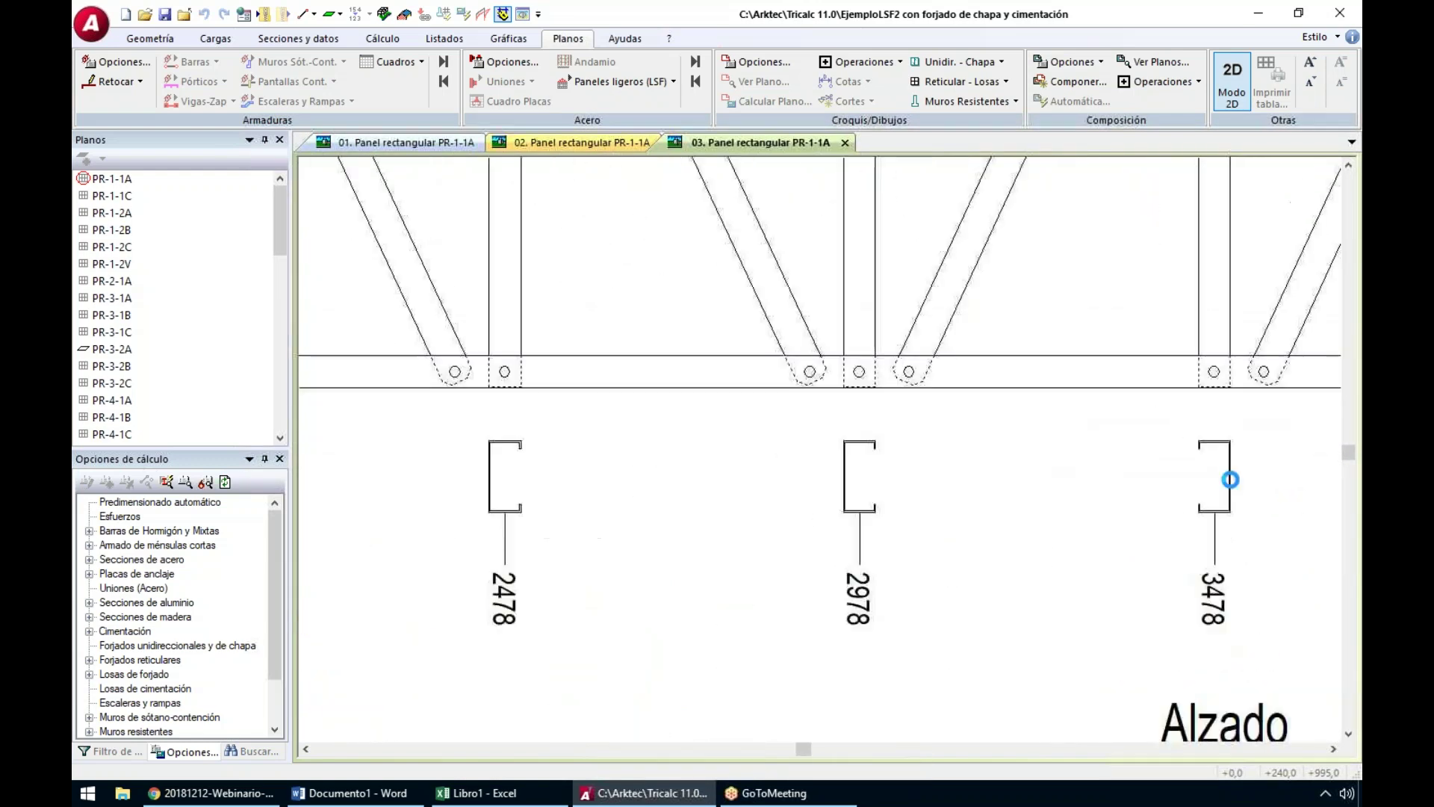
pyautogui.scroll(-3, 822, 448)
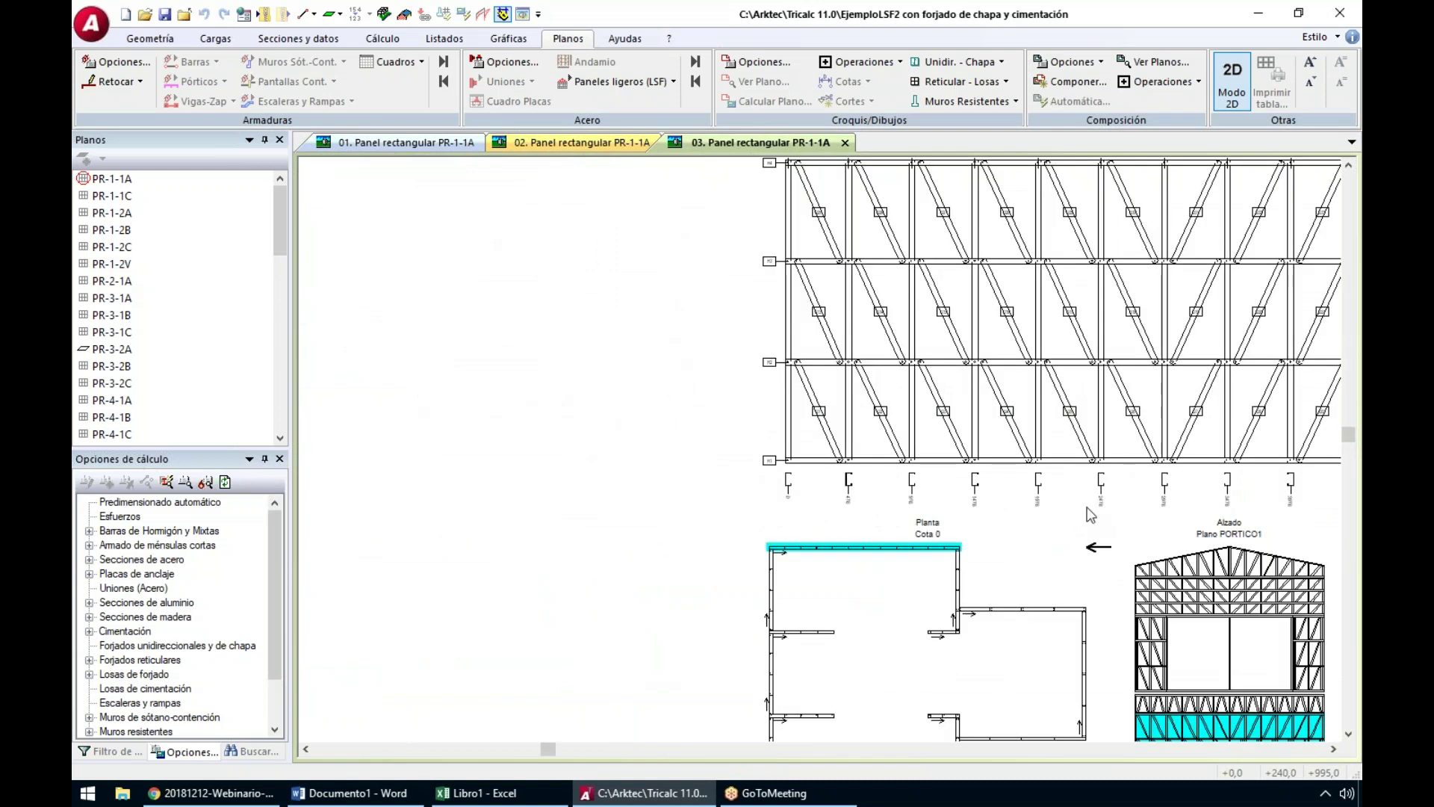
# Examine the floor plan, elevation, 3D view and data table with weight, screws and fixing points in the PR-1-1A drawing
pyautogui.moveTo(864, 571)
pyautogui.mouseDown(button='middle')
pyautogui.moveTo(728, 410)
pyautogui.moveTo(621, 419)
pyautogui.moveTo(603, 401)
pyautogui.mouseUp(button='middle')
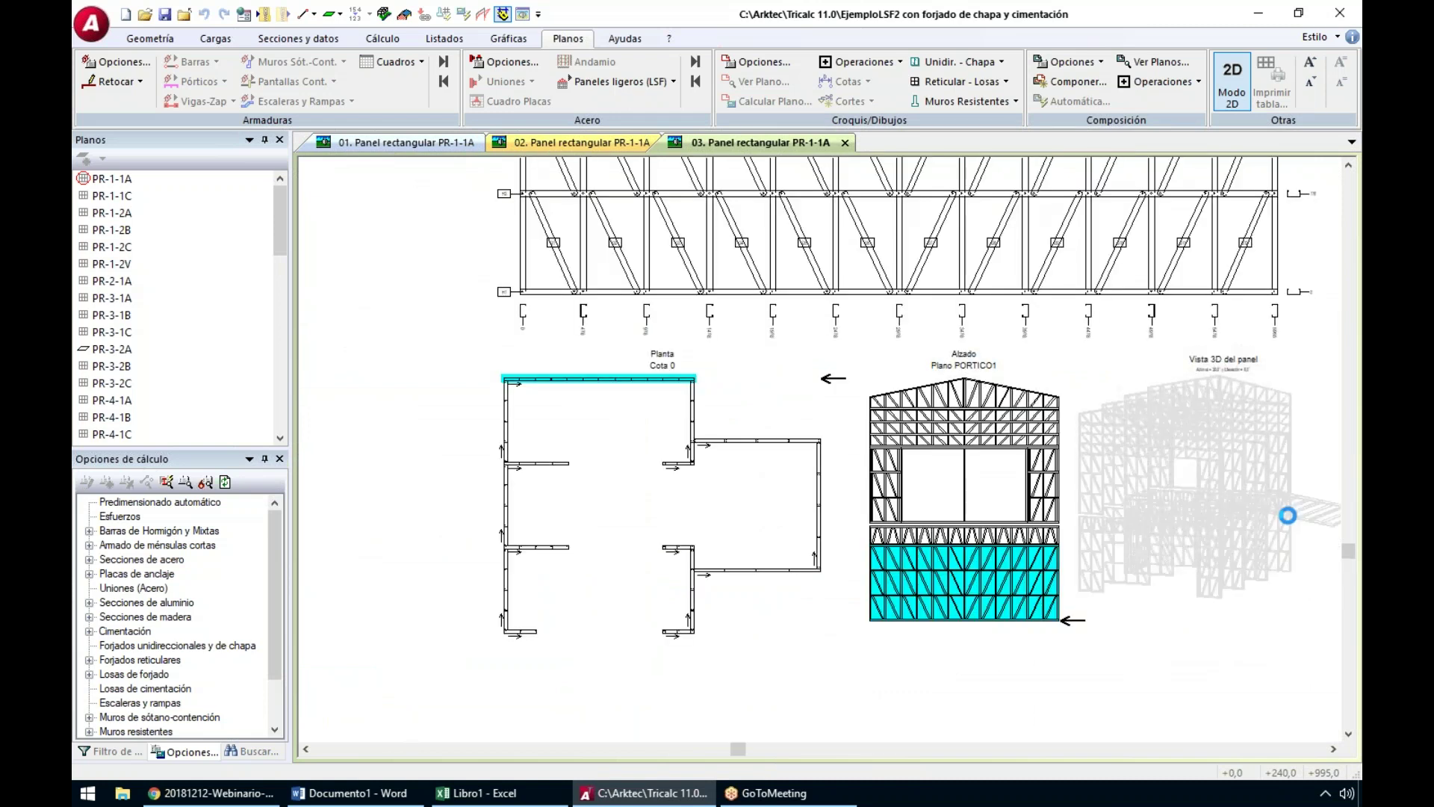
pyautogui.press('Home')
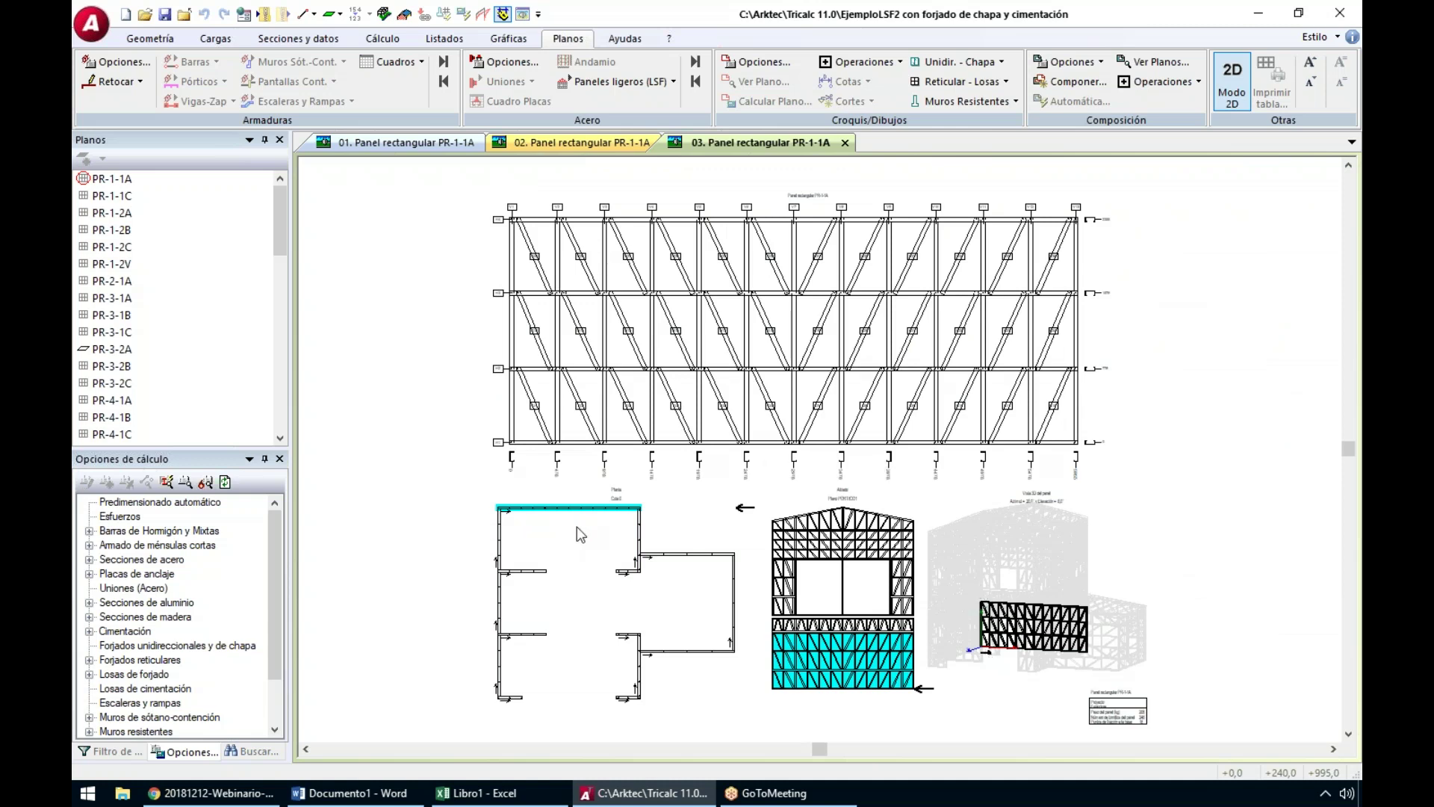
pyautogui.scroll(1, 1148, 718)
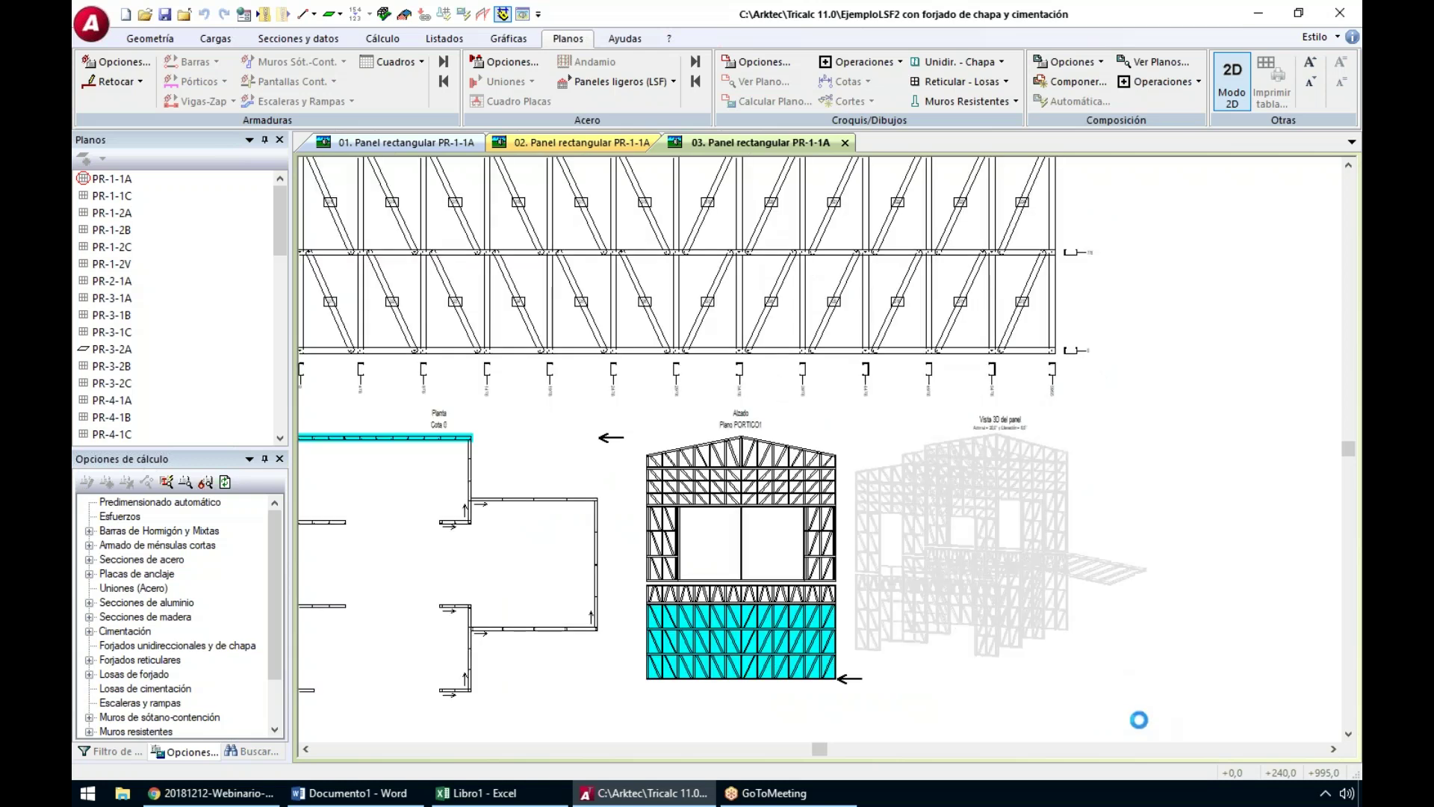
pyautogui.scroll(1, 1138, 719)
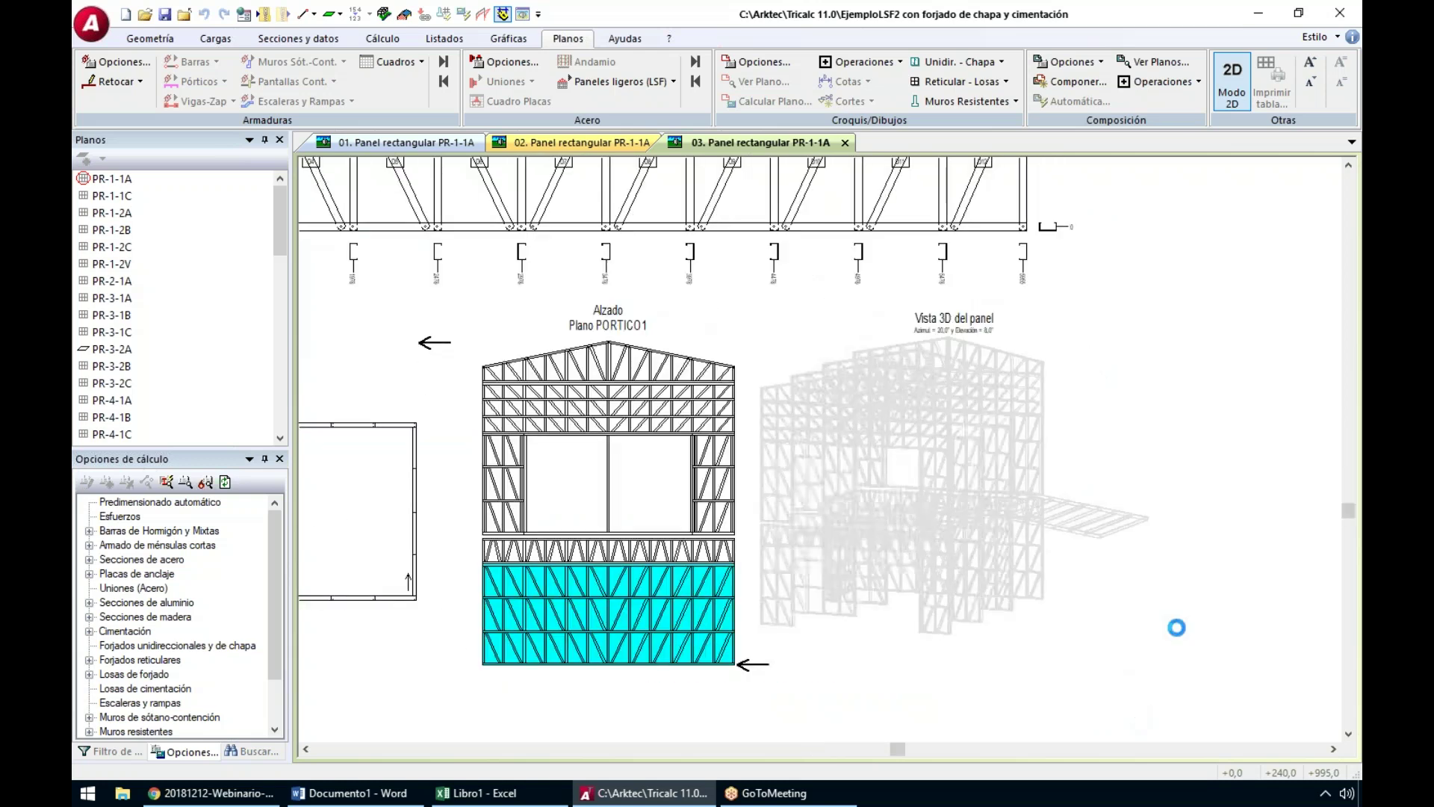
pyautogui.scroll(2, 1170, 667)
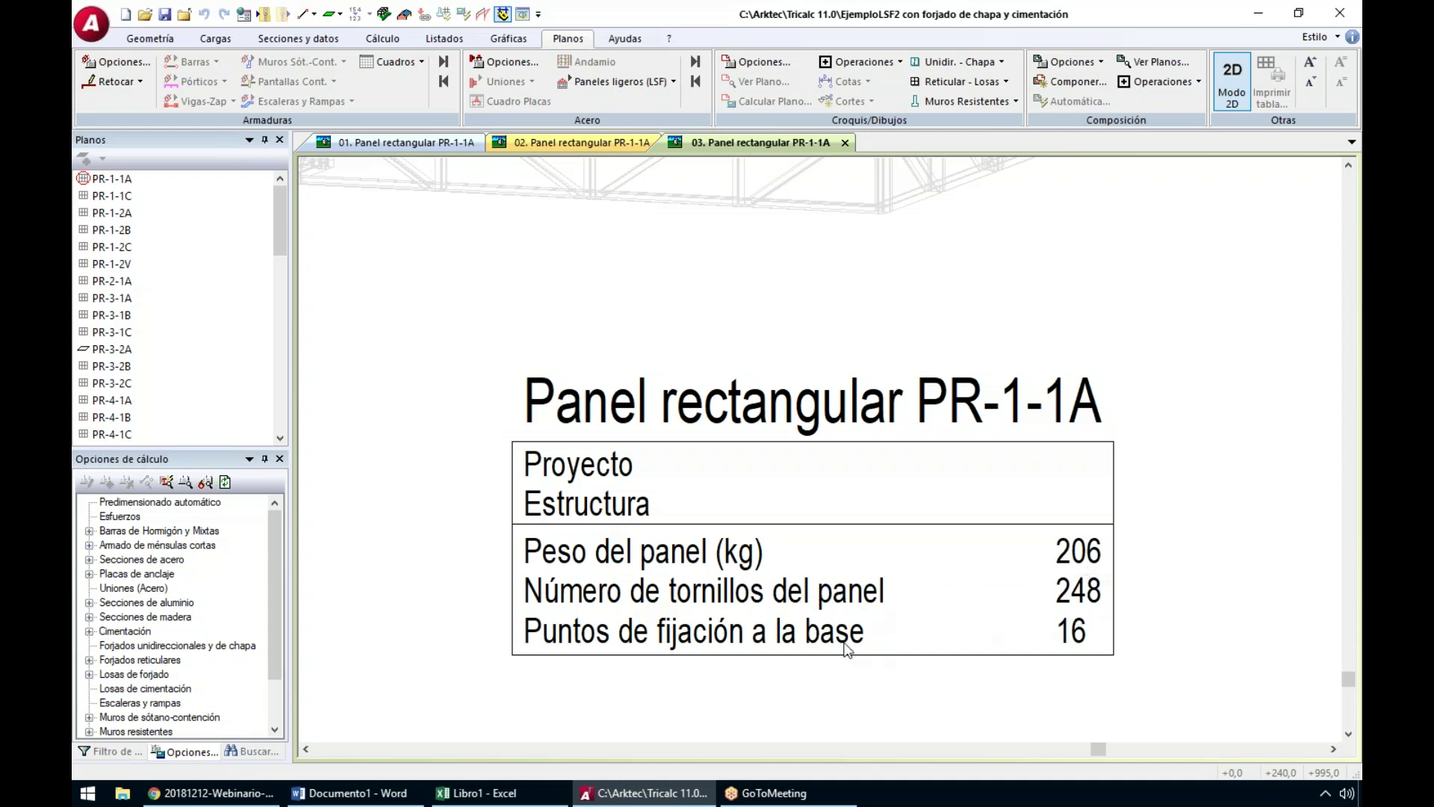
pyautogui.middleClick(1100, 663)
pyautogui.middleClick(1100, 663)
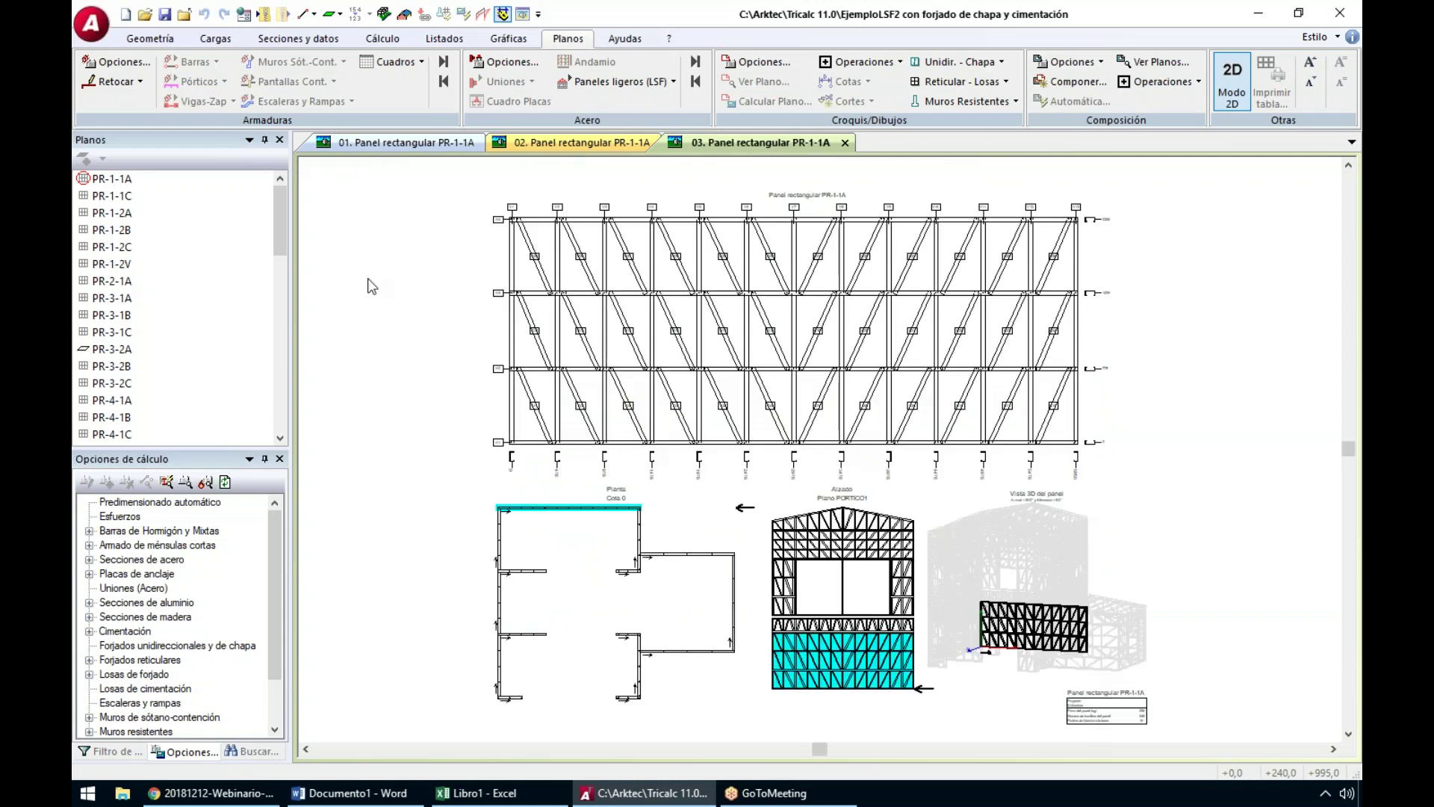
# Display the drawings of panels PR-1-1C, PR-1-2A, PR-1-2B, PR-1-2C and PR-1-2V one after another
pyautogui.click(112, 195)
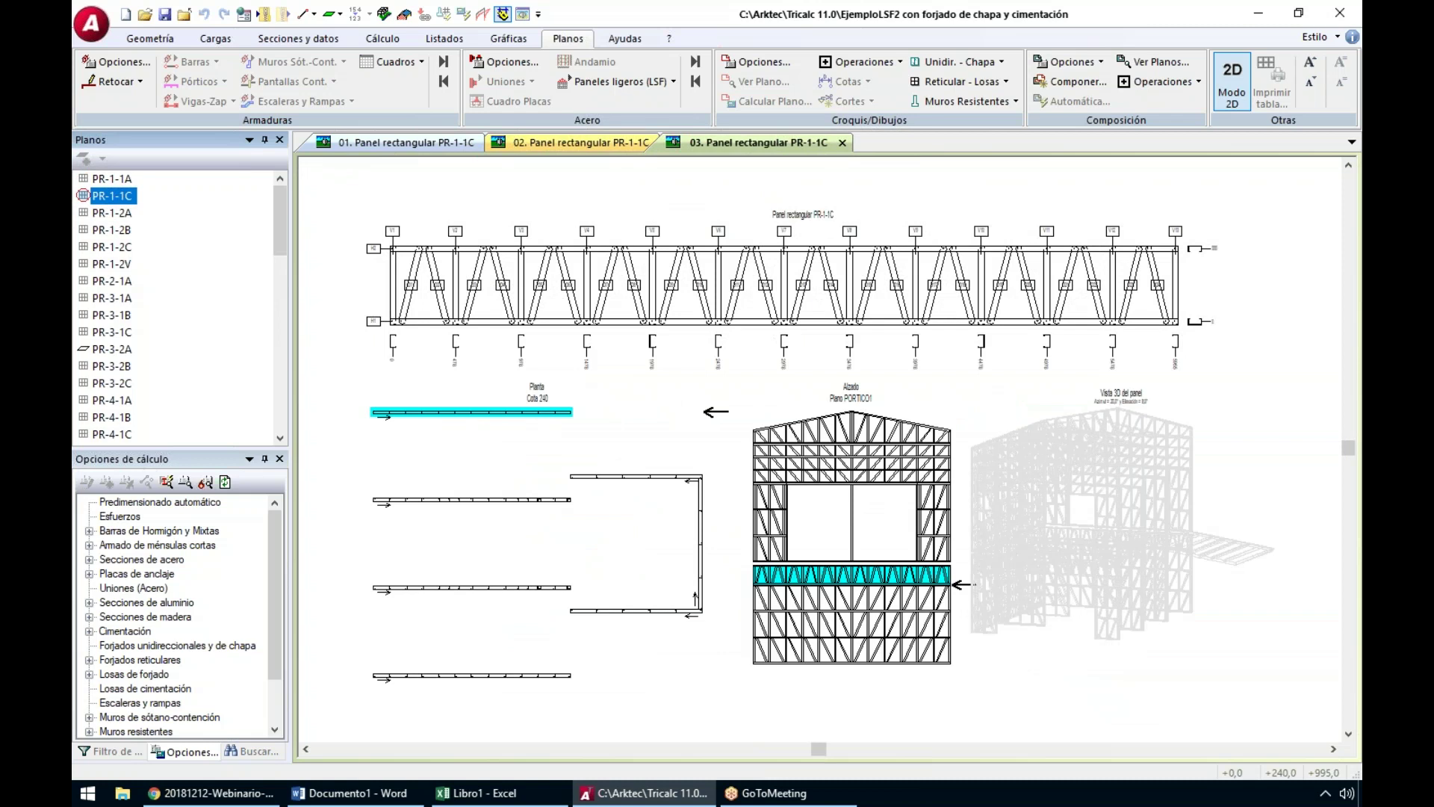
pyautogui.click(110, 214)
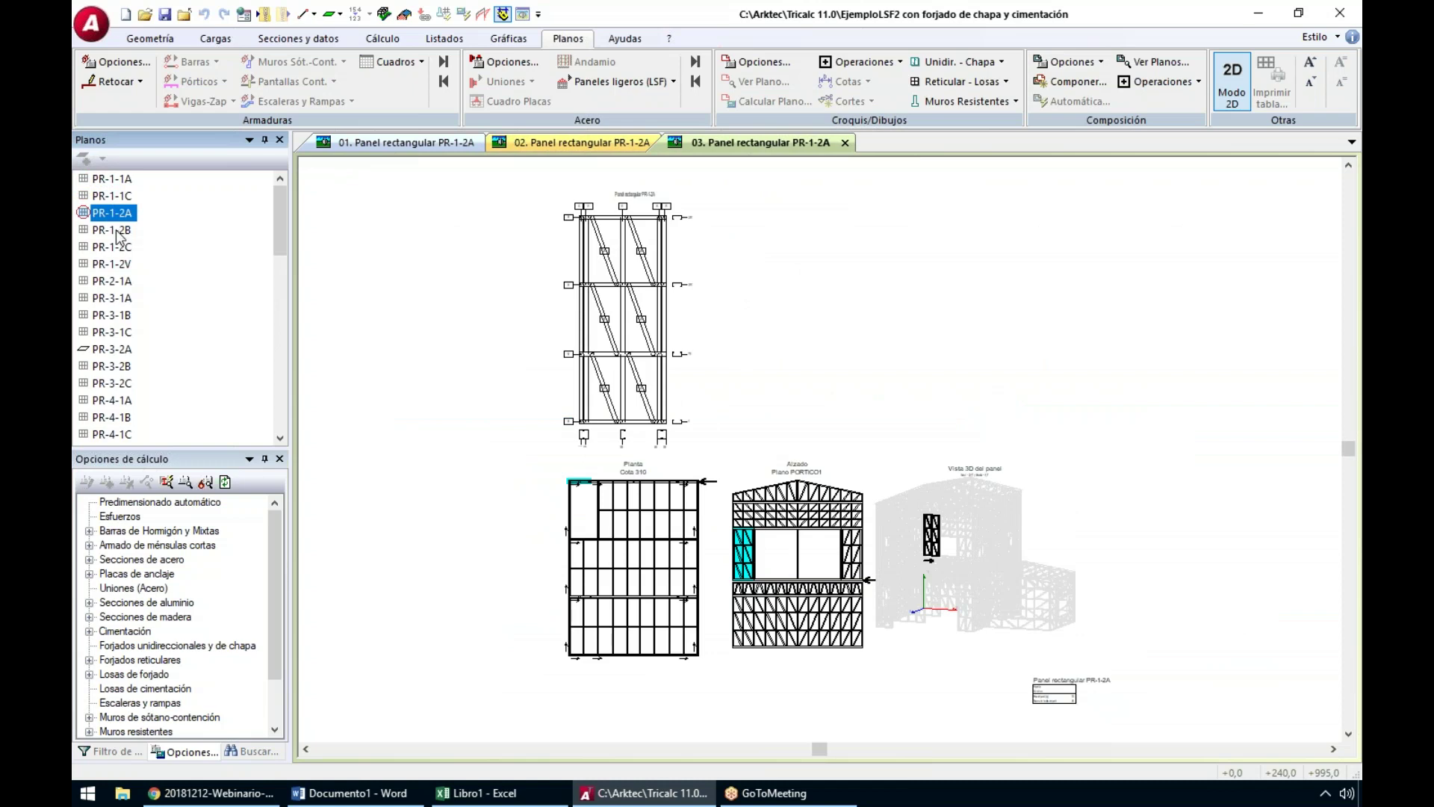
pyautogui.click(115, 231)
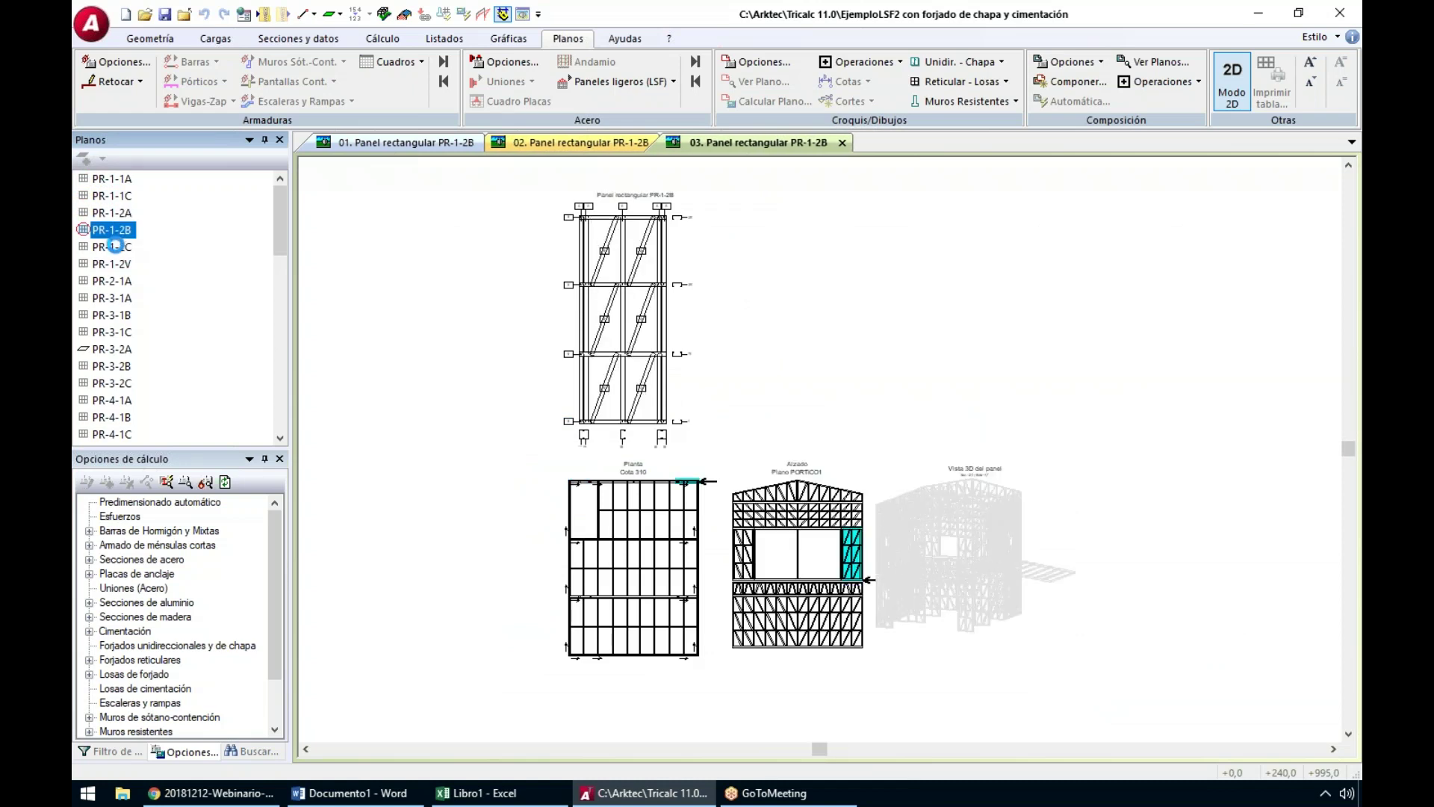
pyautogui.click(116, 246)
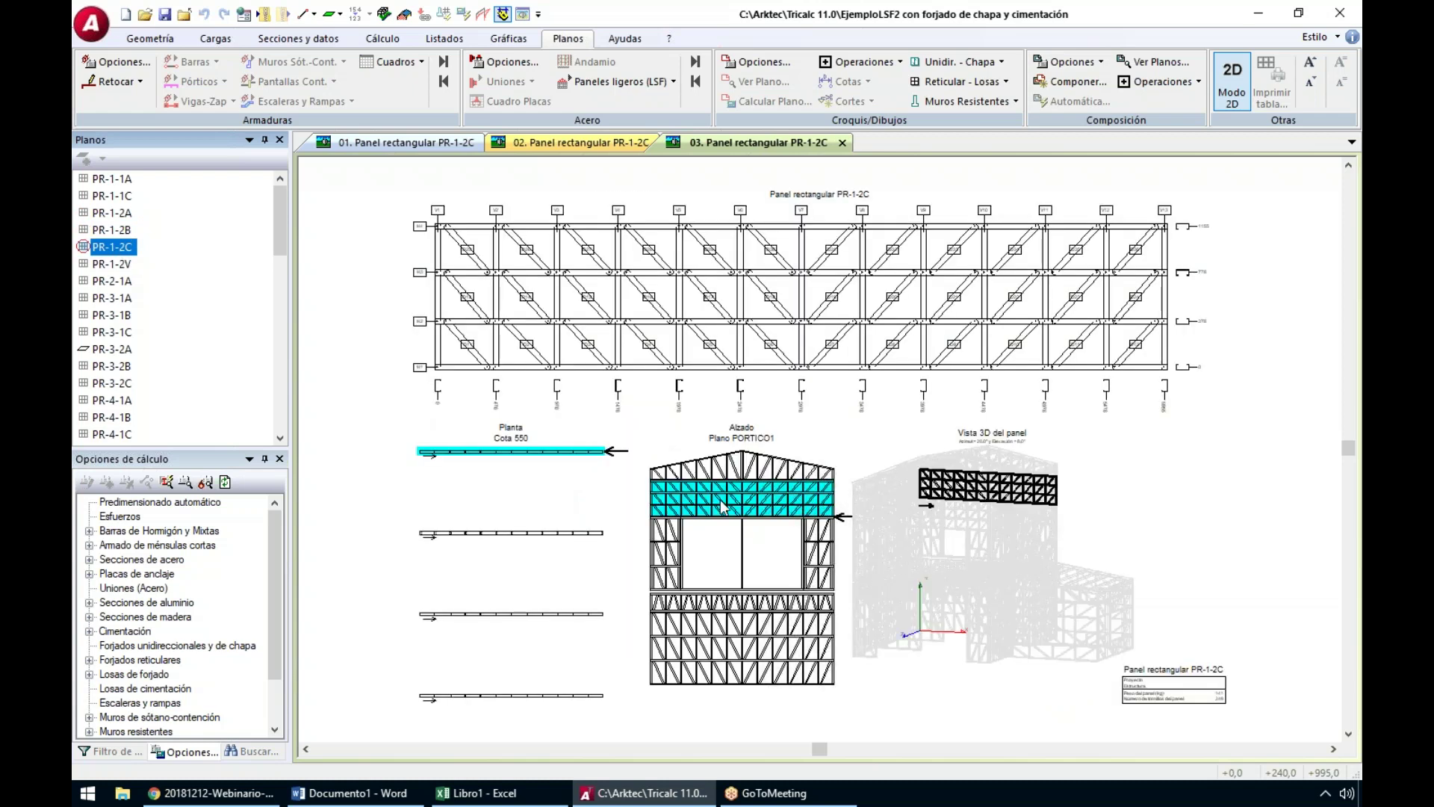
pyautogui.click(110, 266)
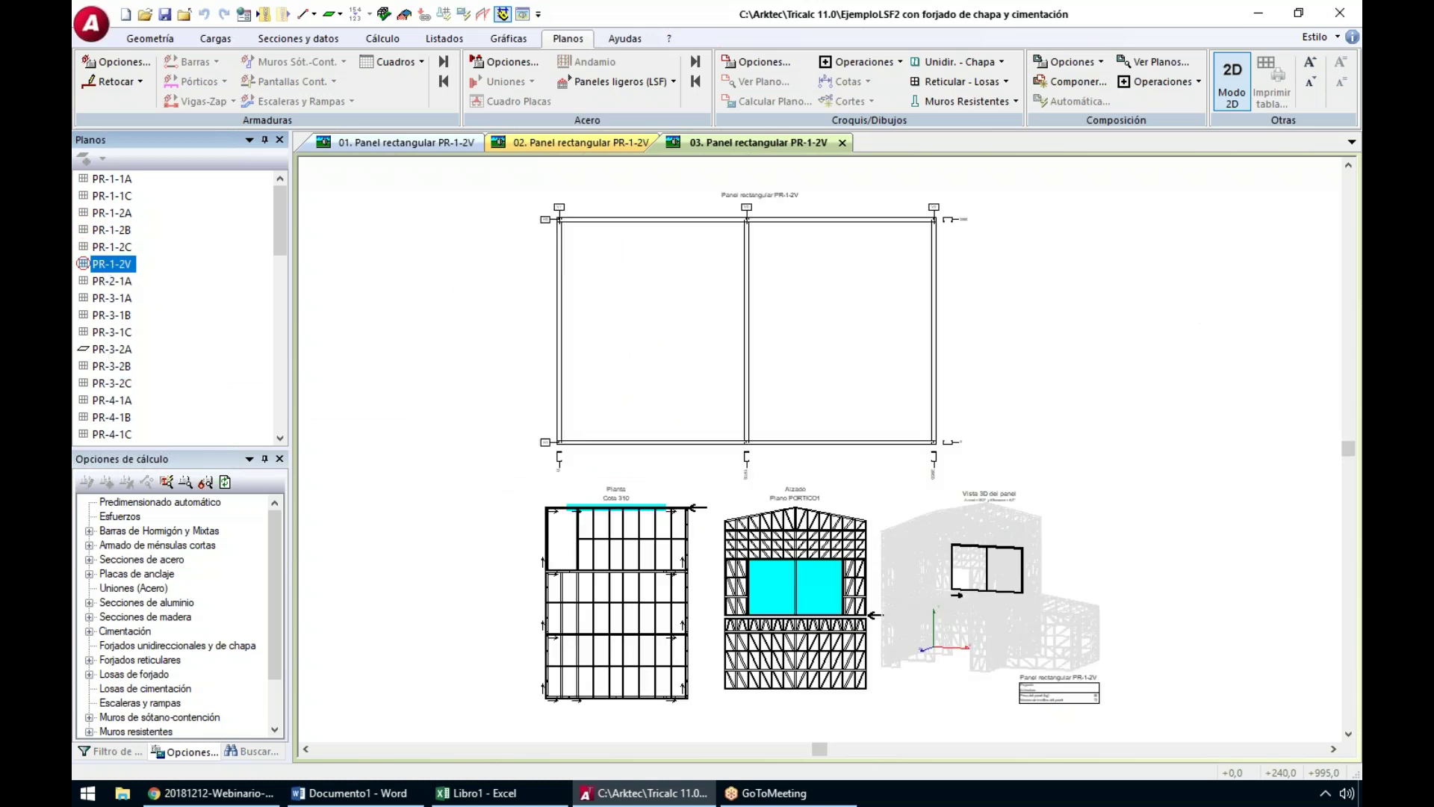
# Display the drawings of roof panels PR-CUB1-1, PR-CUB2A-1 and PR-CUB2A-2, ending with triangular beam VT-1-2D
pyautogui.scroll(-10, 127, 409)
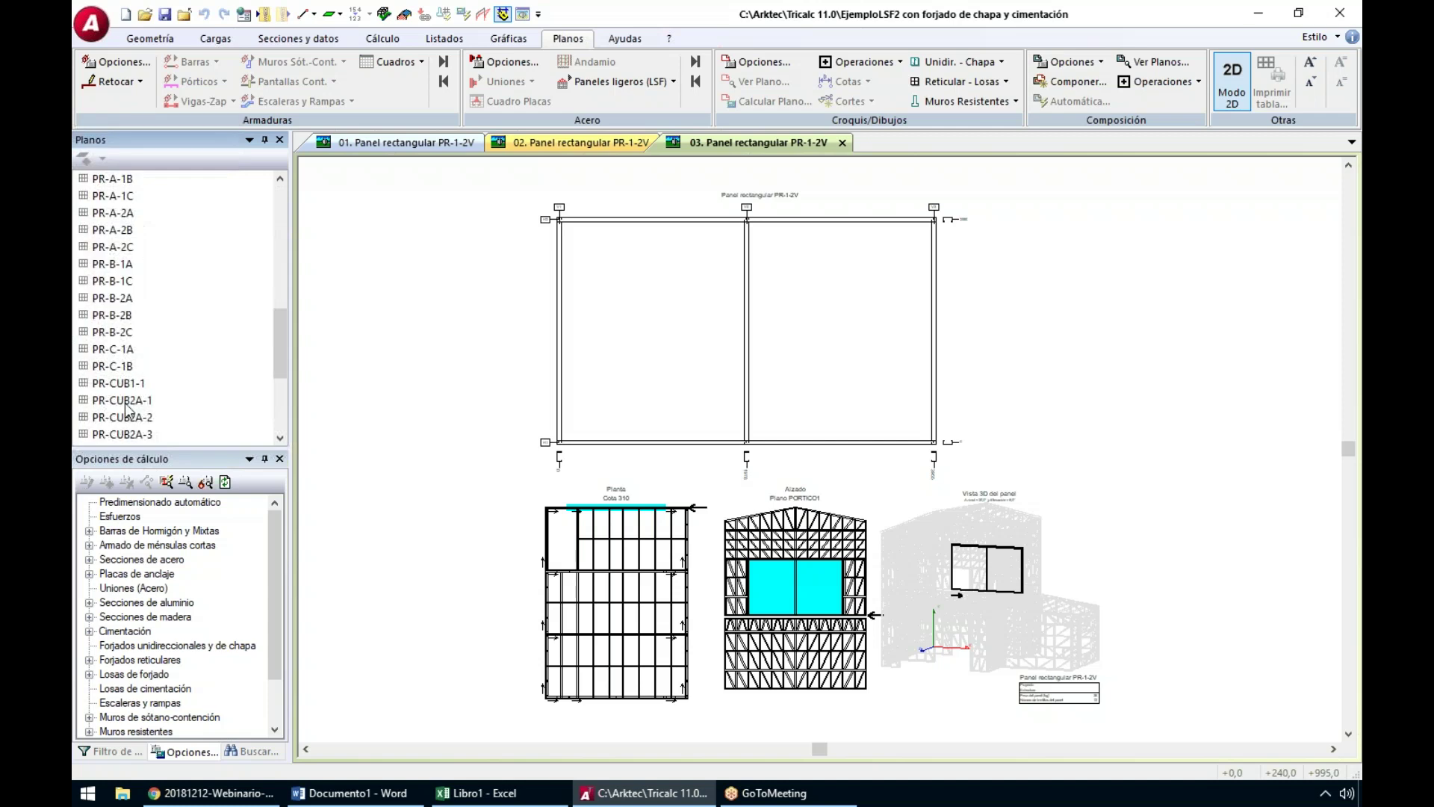
pyautogui.click(127, 384)
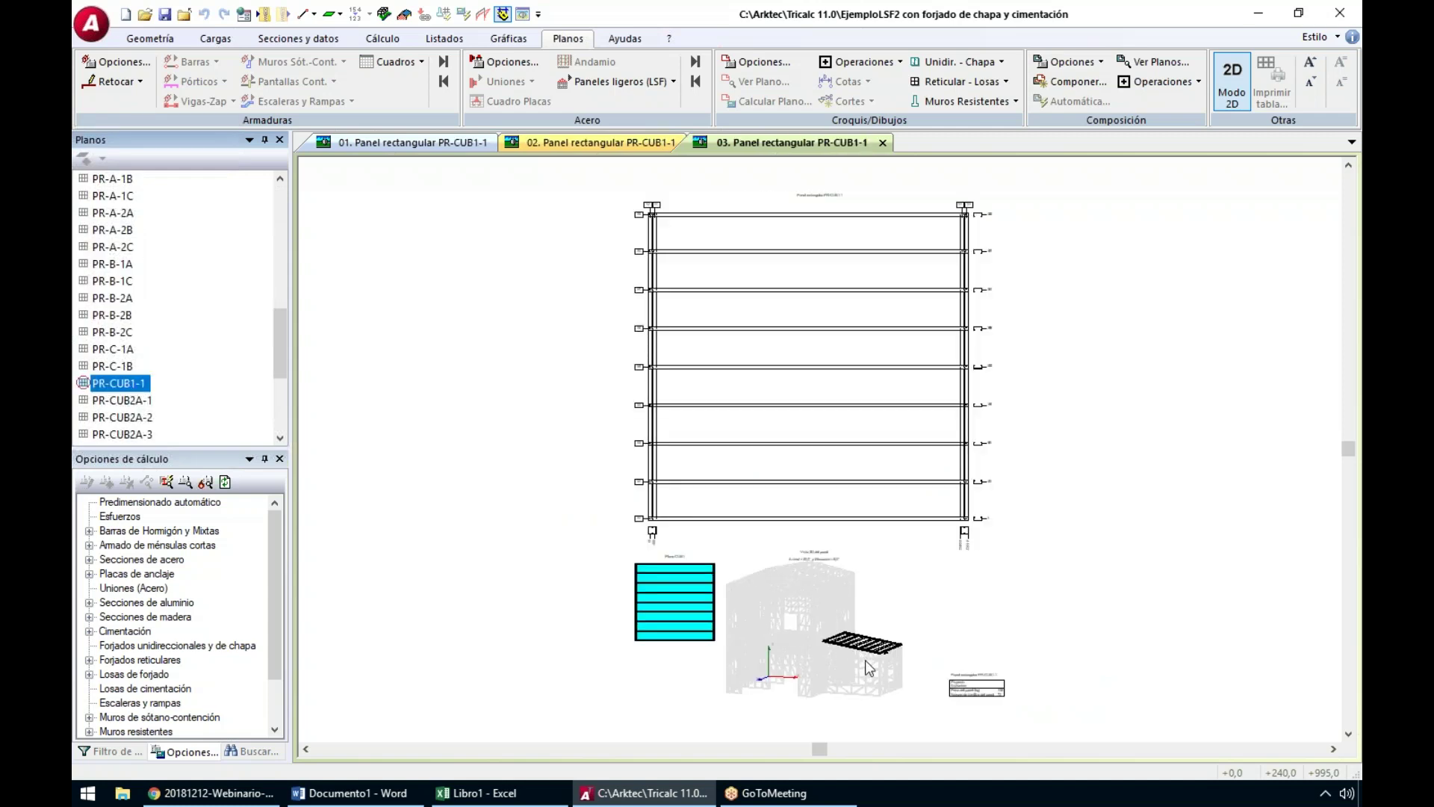
pyautogui.click(863, 663)
pyautogui.click(123, 401)
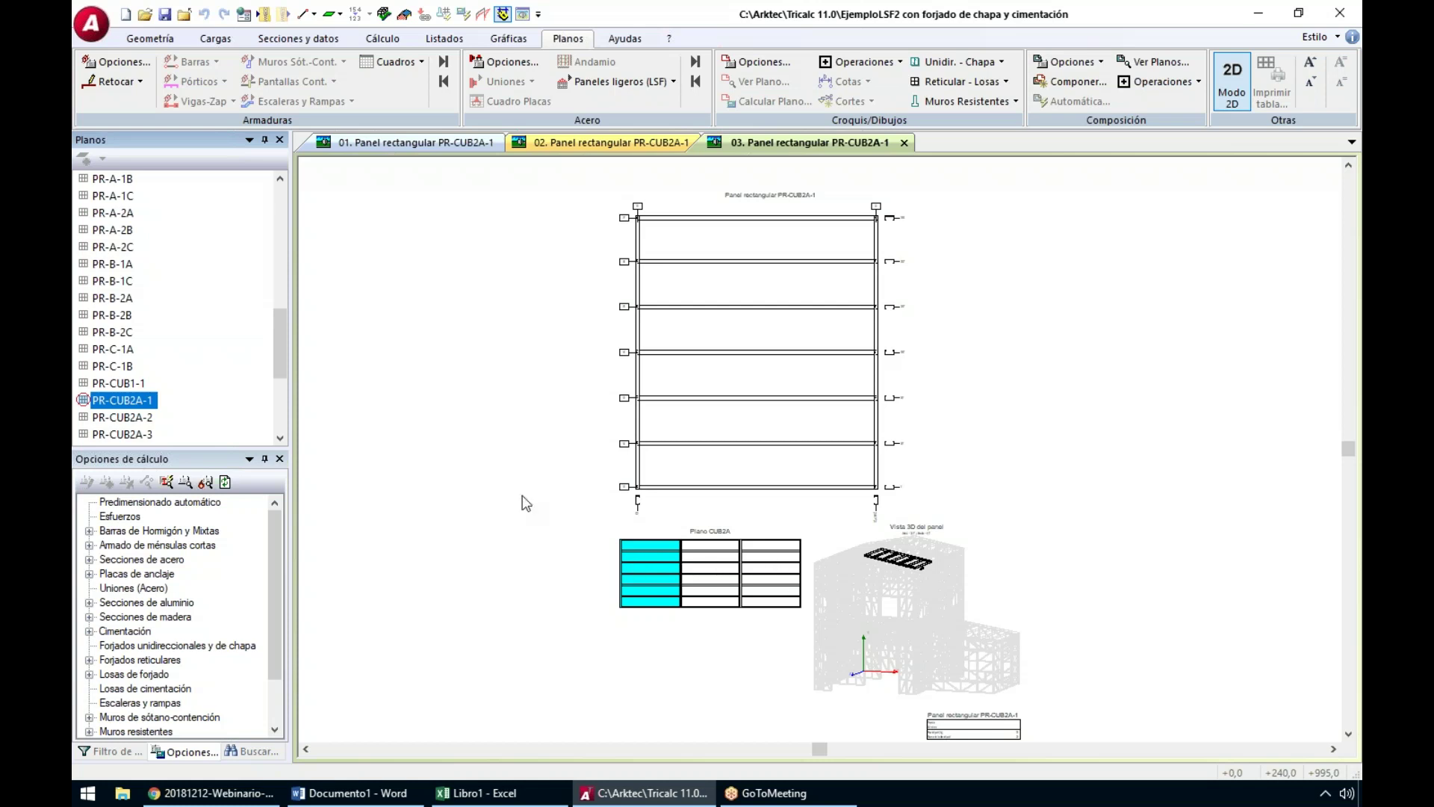
pyautogui.click(140, 423)
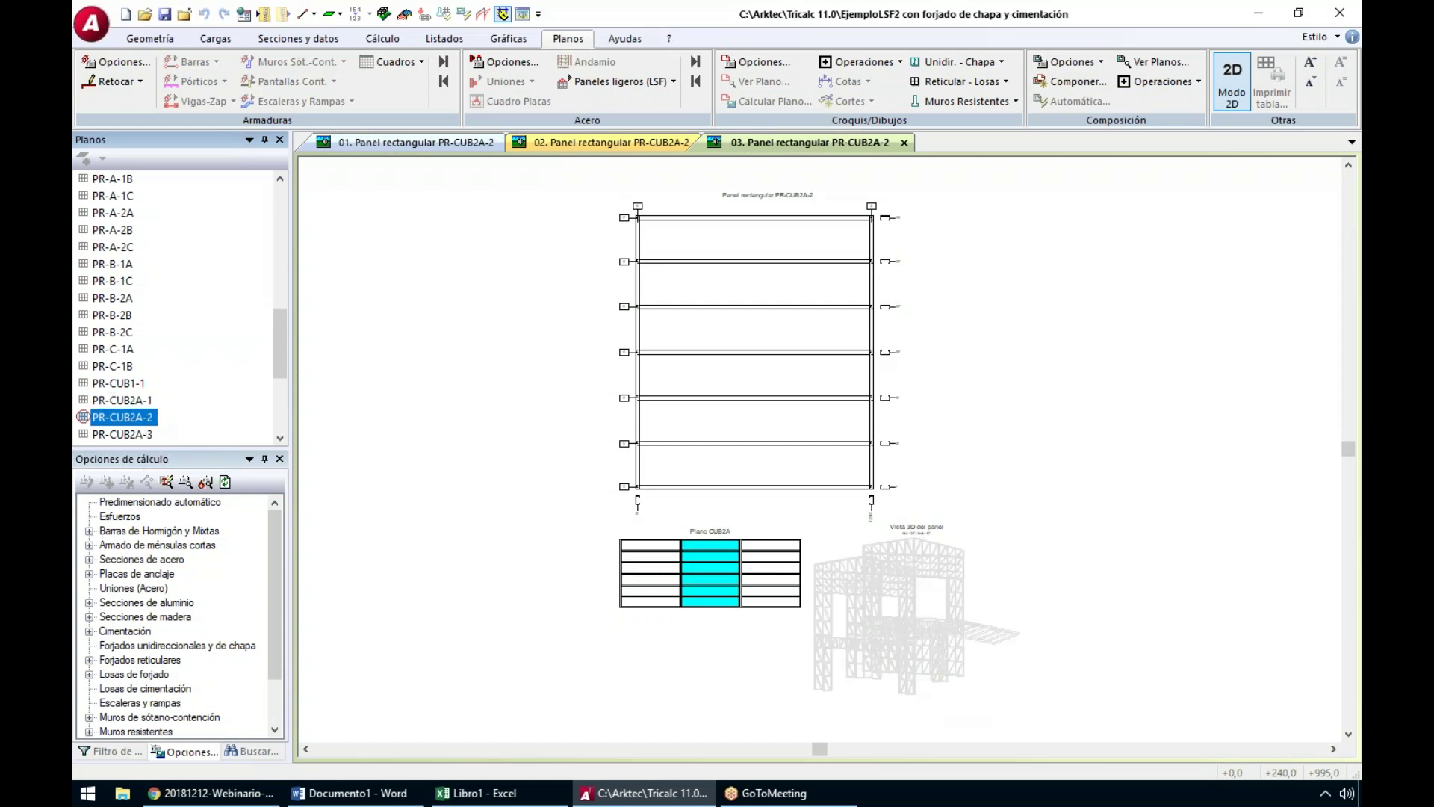
pyautogui.scroll(-4, 159, 378)
pyautogui.click(99, 351)
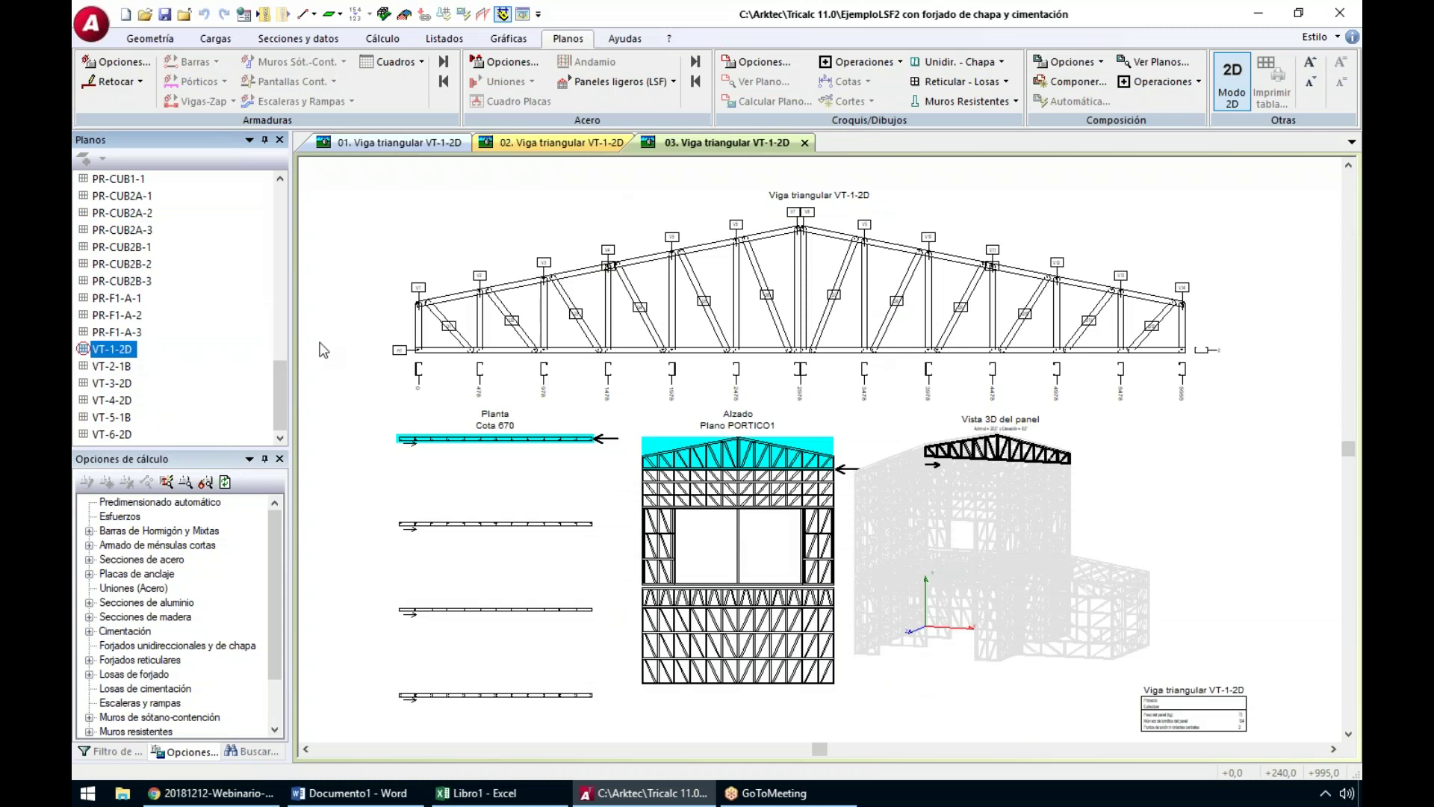
# Choose DWG, version 2007, as the output format in the steel drawing options
pyautogui.click(505, 61)
pyautogui.click(511, 383)
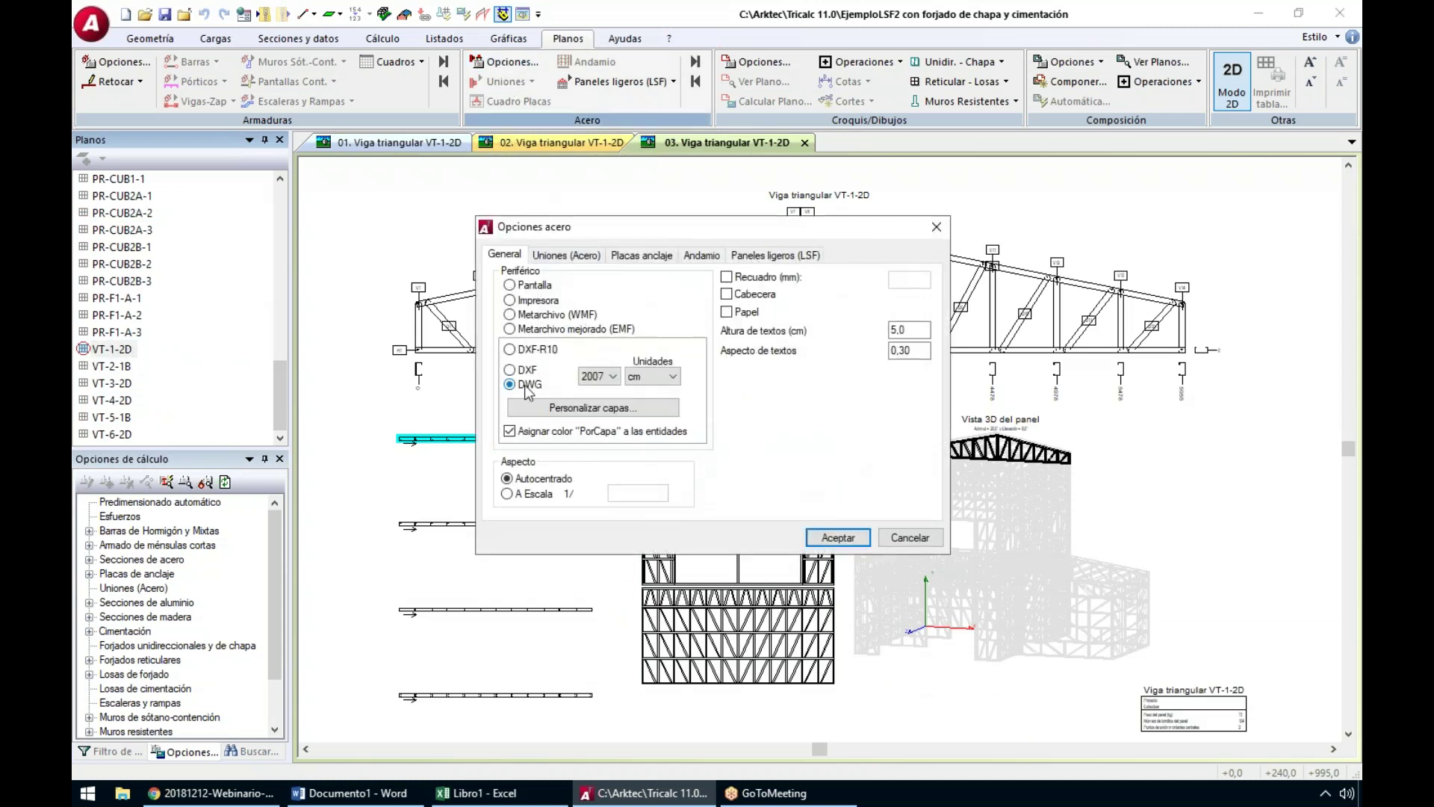
pyautogui.click(600, 371)
pyautogui.click(601, 372)
# In the light panel drawing options, turn off the elevation location plan and tick levels 240,0 and 310,0 for the floor location plan
pyautogui.click(752, 256)
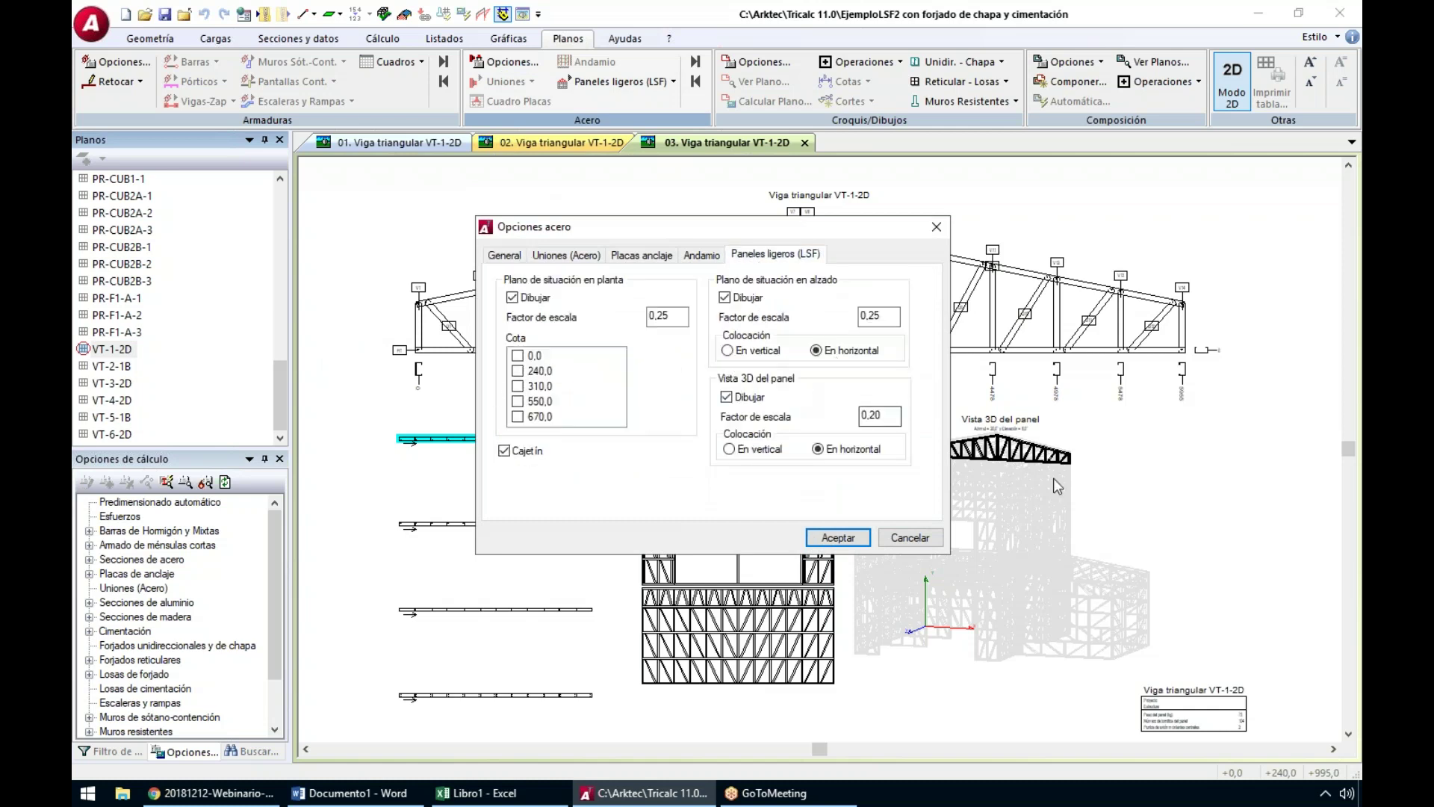
pyautogui.click(730, 350)
pyautogui.click(737, 397)
pyautogui.click(739, 398)
pyautogui.click(747, 298)
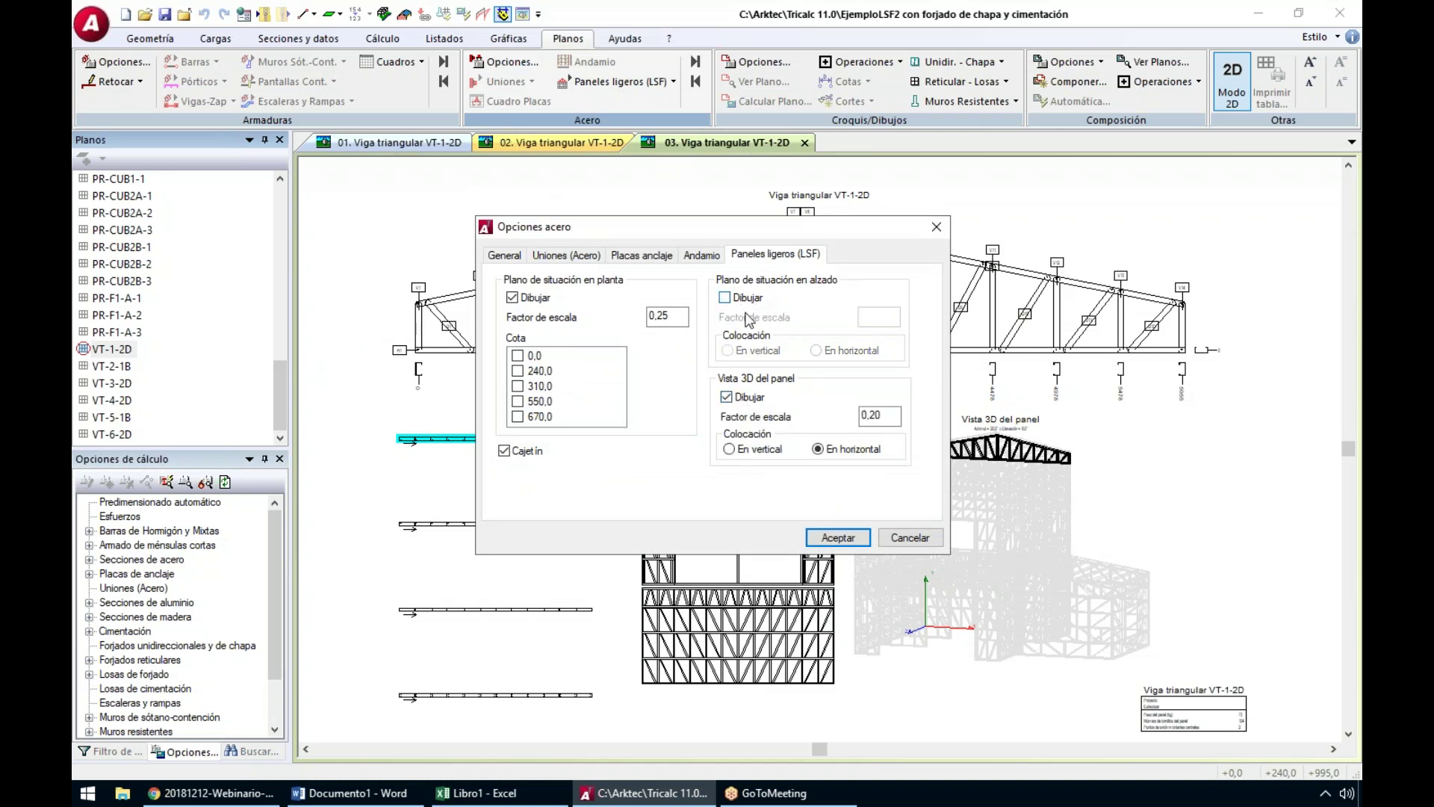
pyautogui.click(518, 370)
pyautogui.click(517, 386)
pyautogui.click(838, 538)
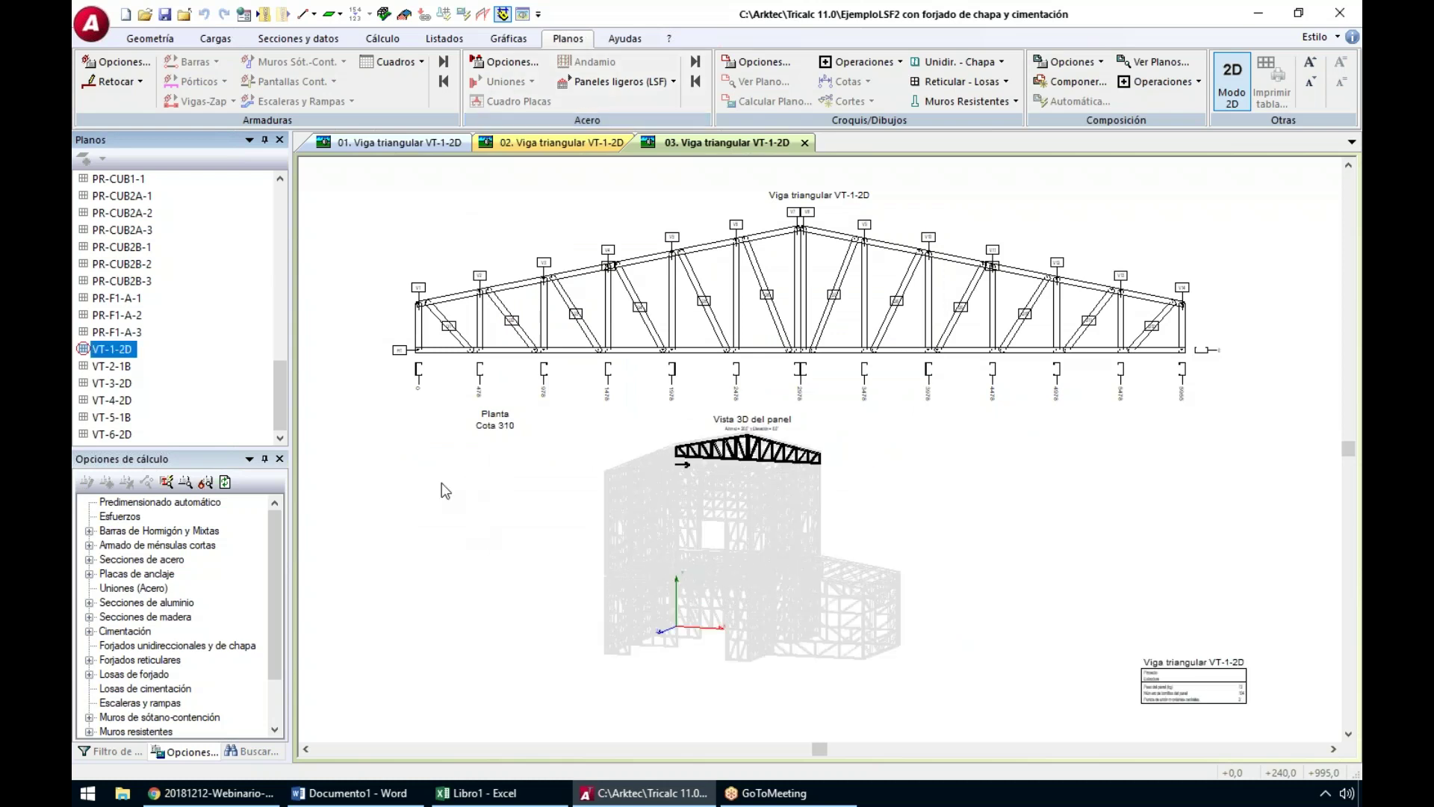
# Turn the elevation location plan back on and set the 3D panel view to vertical placement
pyautogui.click(497, 65)
pyautogui.click(743, 298)
pyautogui.click(730, 449)
pyautogui.click(836, 538)
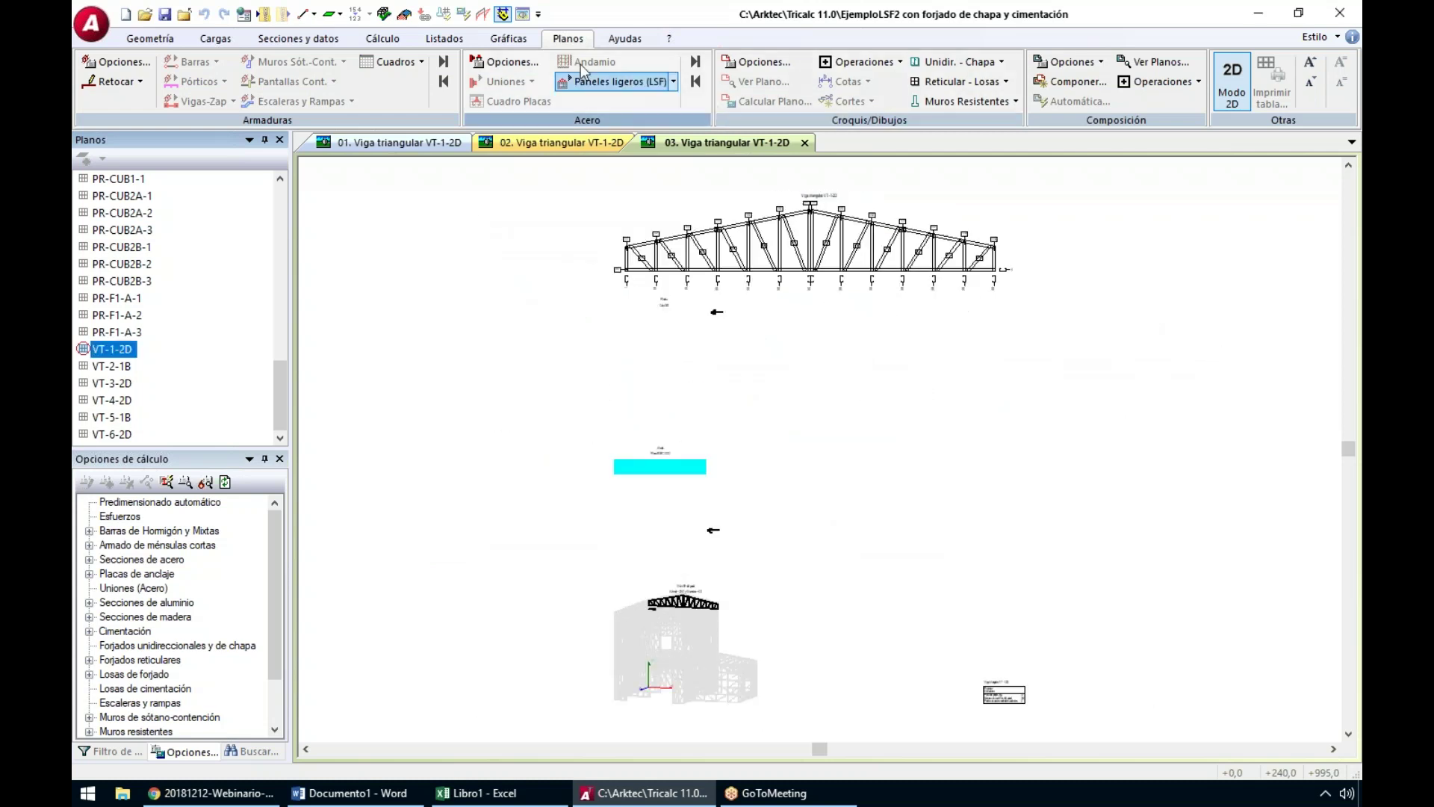
# Untick levels 240,0 and 310,0 for the floor location plan and redraw the VT-1-2D drawing
pyautogui.click(505, 61)
pyautogui.click(518, 371)
pyautogui.click(518, 385)
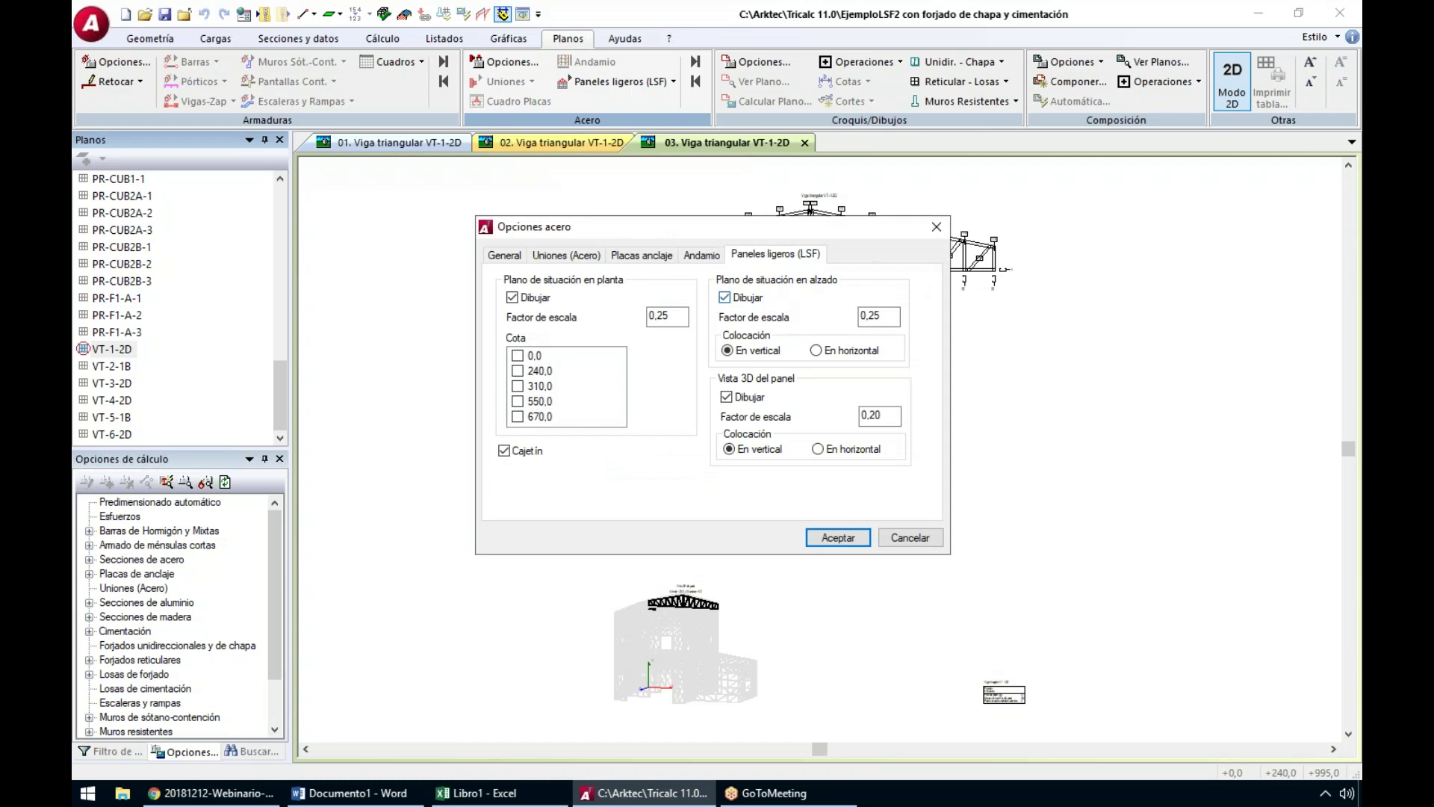
pyautogui.doubleClick(870, 315)
pyautogui.click(836, 537)
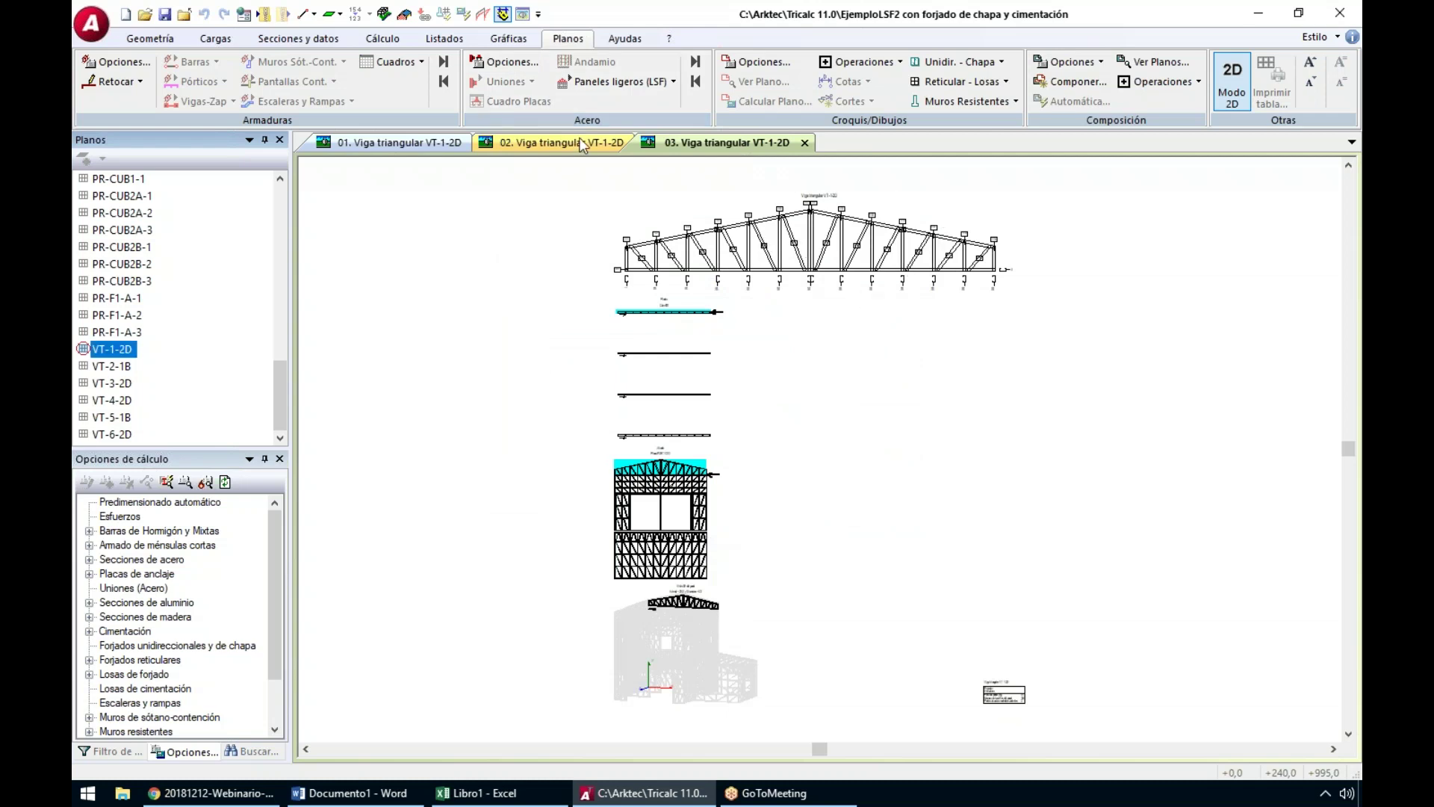
# Set both the elevation location plan and the 3D panel view to horizontal placement in the light panel drawing options
pyautogui.click(512, 62)
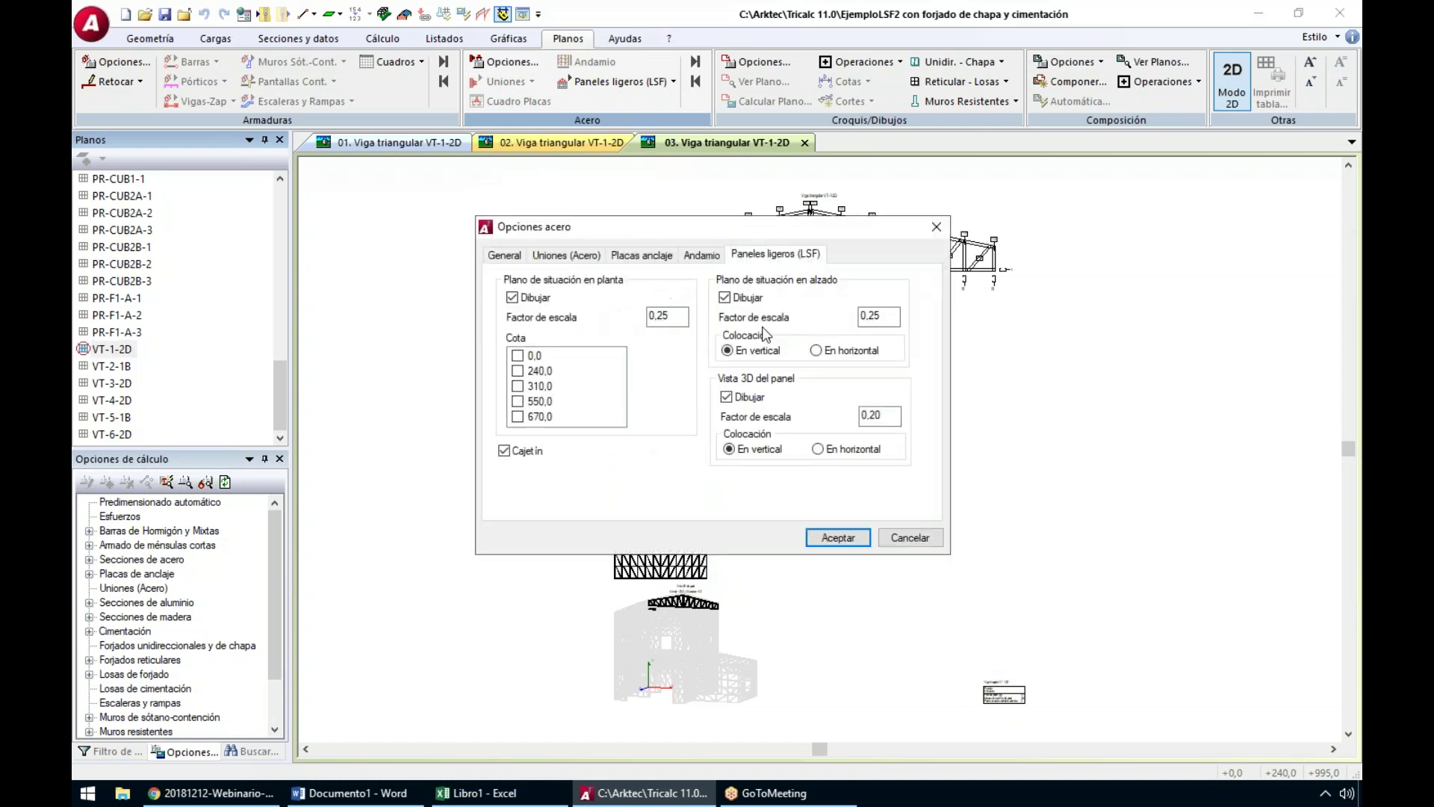
pyautogui.click(841, 350)
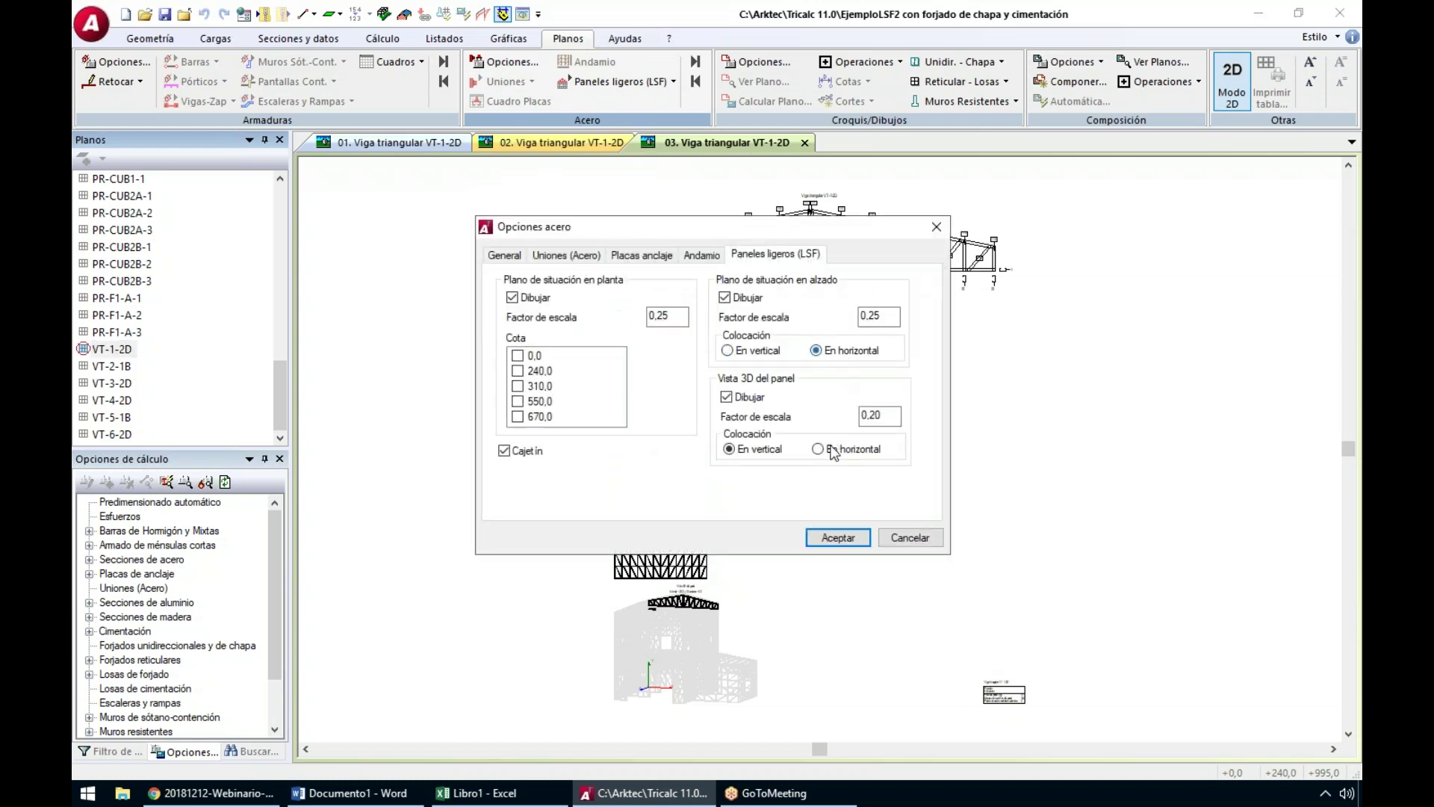
pyautogui.click(838, 537)
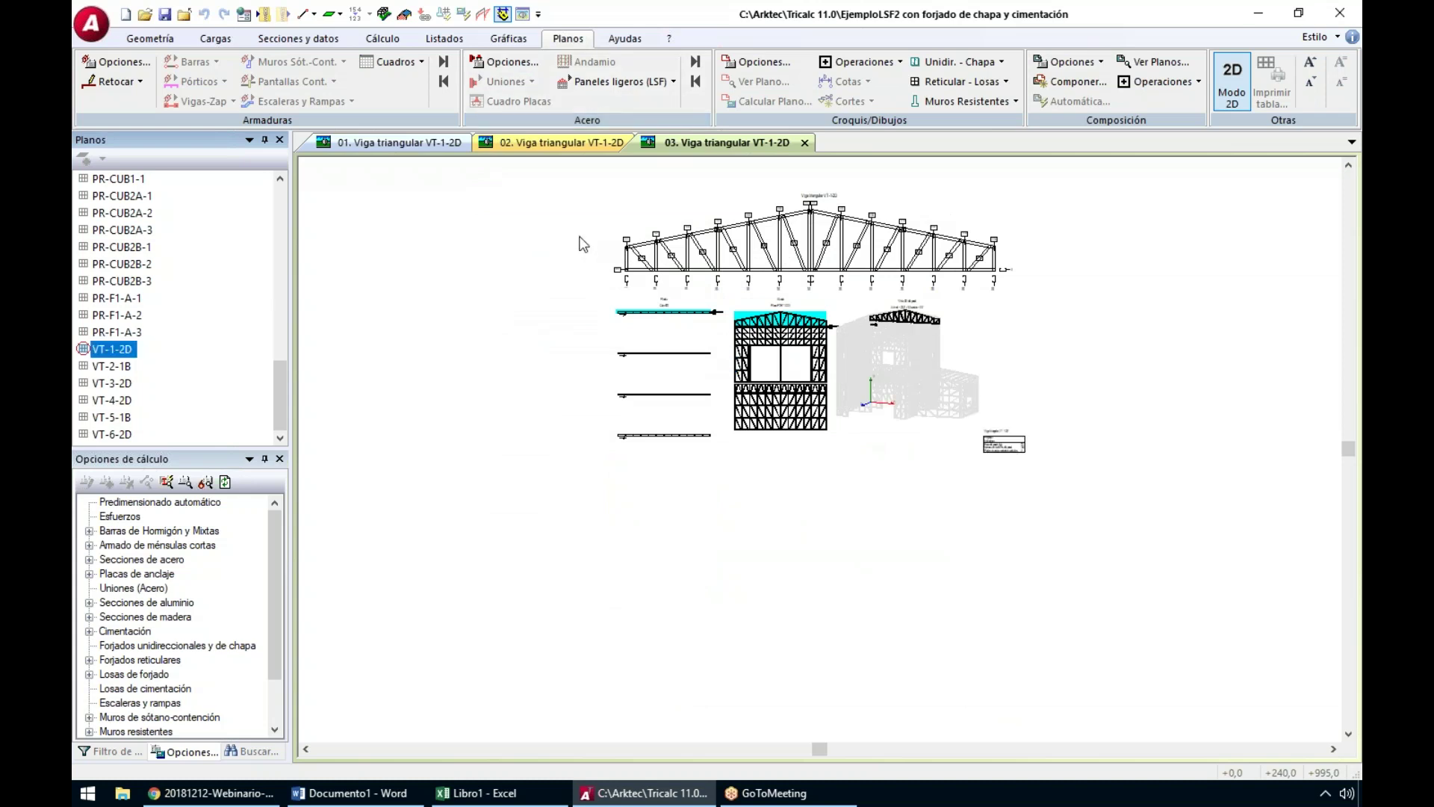
# Generate the light panel (LSF) report with detailed measurement, drawings and the graphic next to each panel's table
pyautogui.click(446, 39)
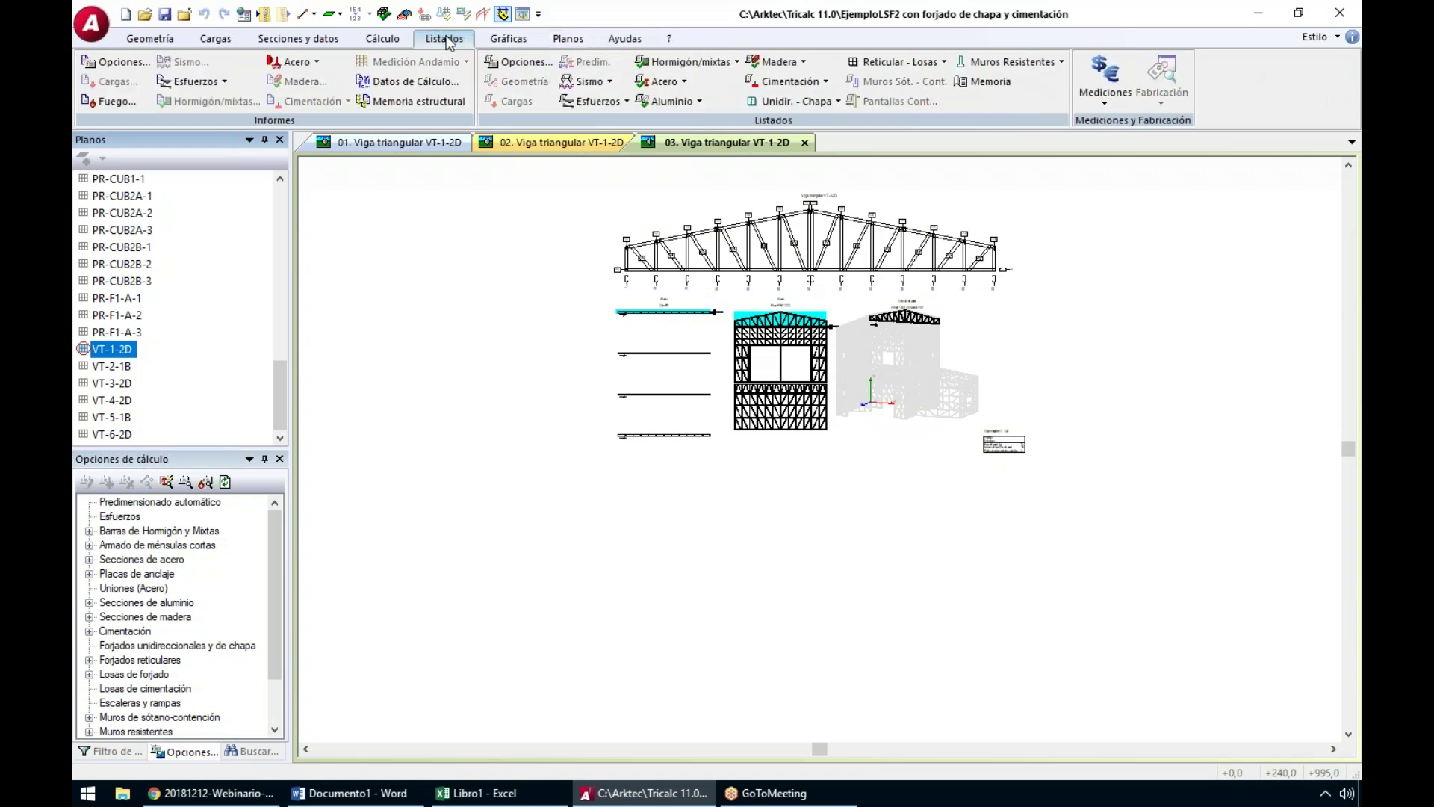
pyautogui.click(296, 64)
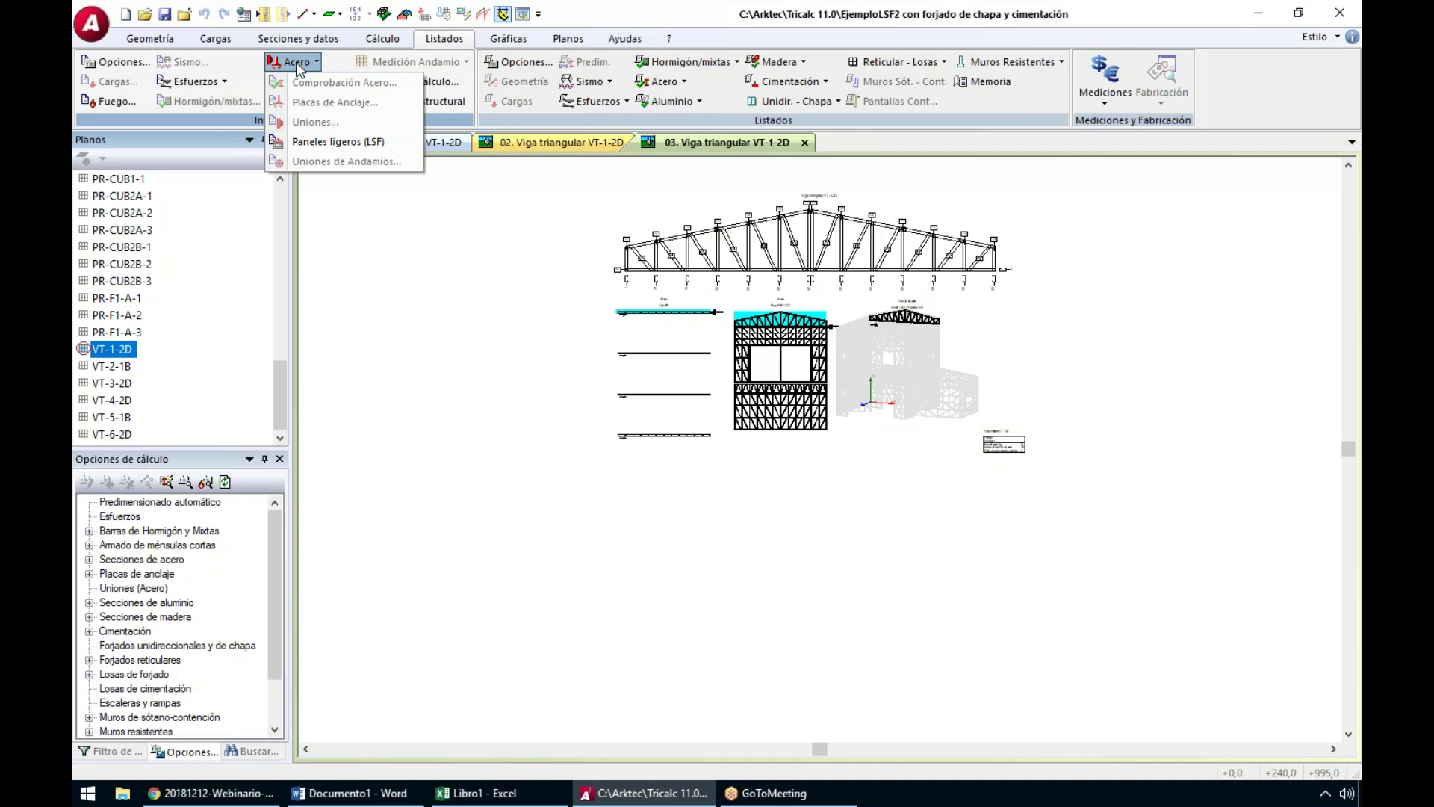
pyautogui.click(327, 141)
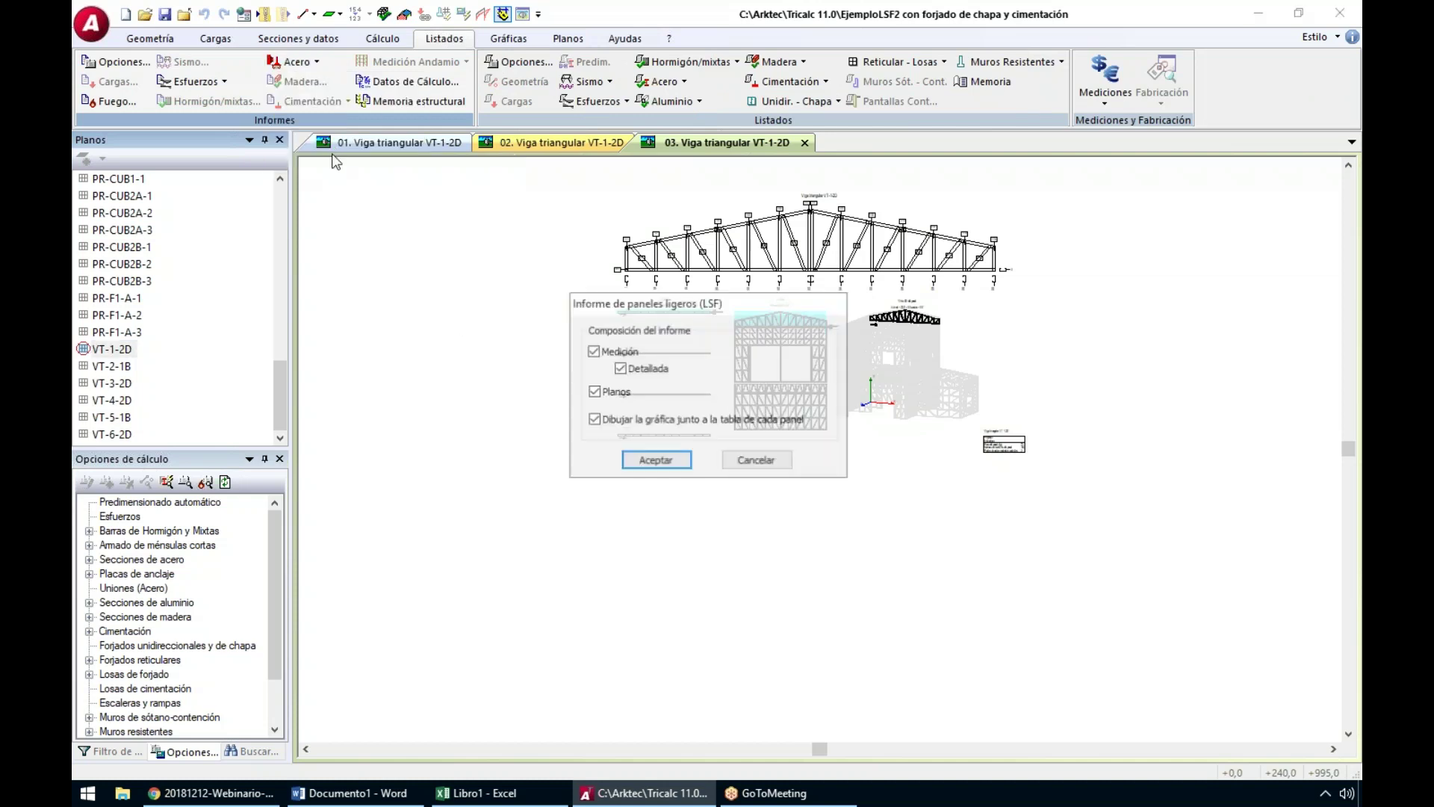
pyautogui.click(655, 459)
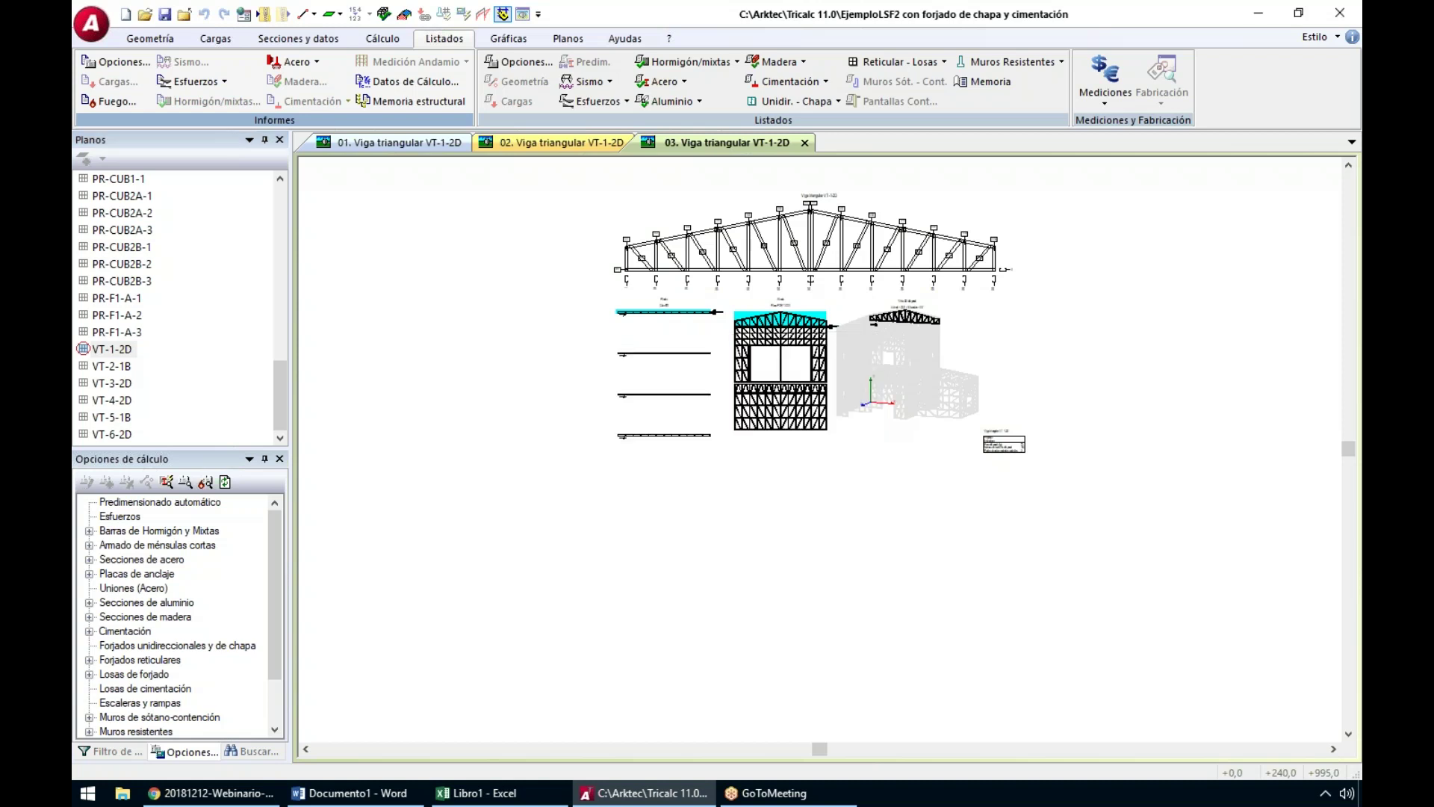
# Switch to the LSF panel report in Word and go through the sections for panels PR-1-1A, PR-1-1C and PR-1-2V
pyautogui.hotkey('alt', 'Tab')
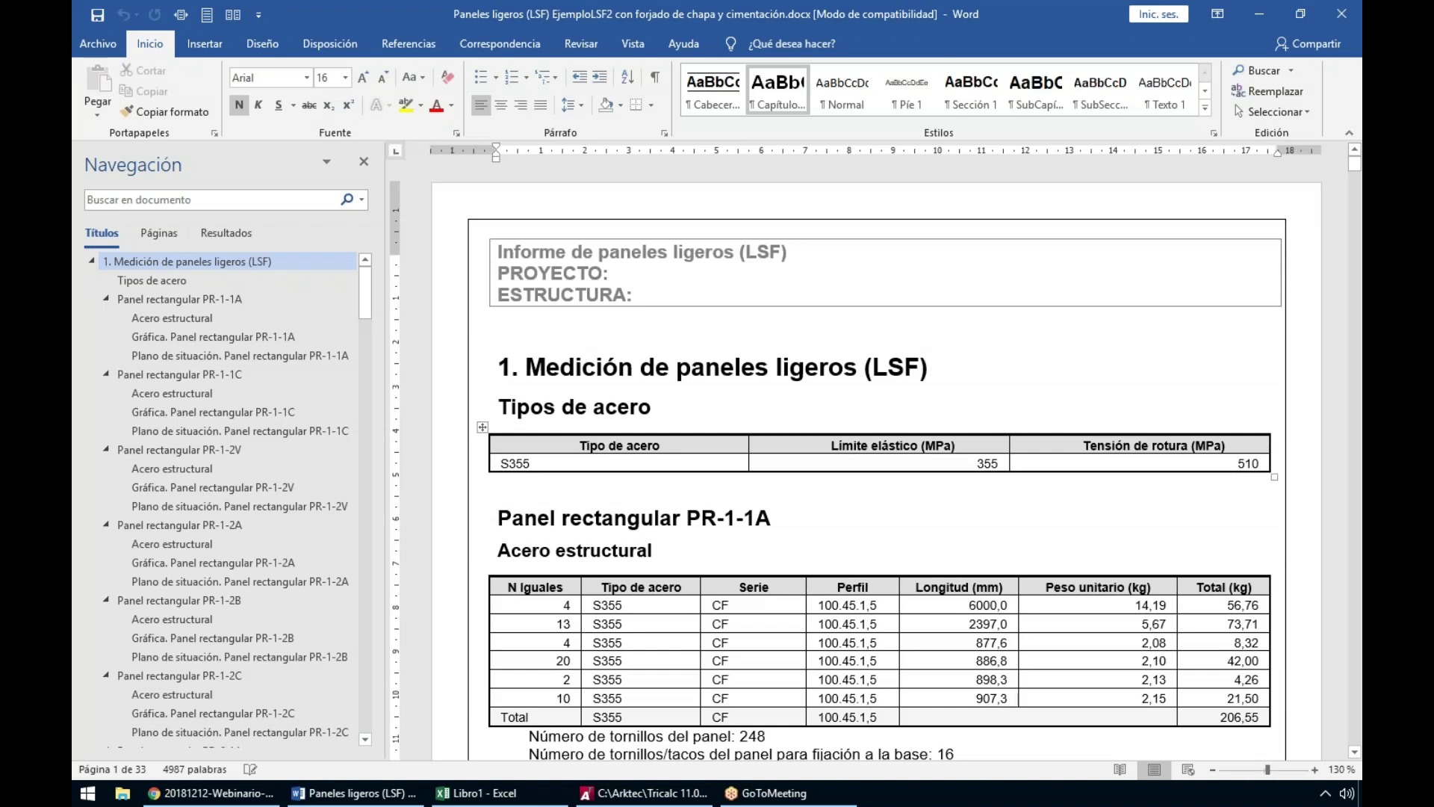
pyautogui.click(243, 793)
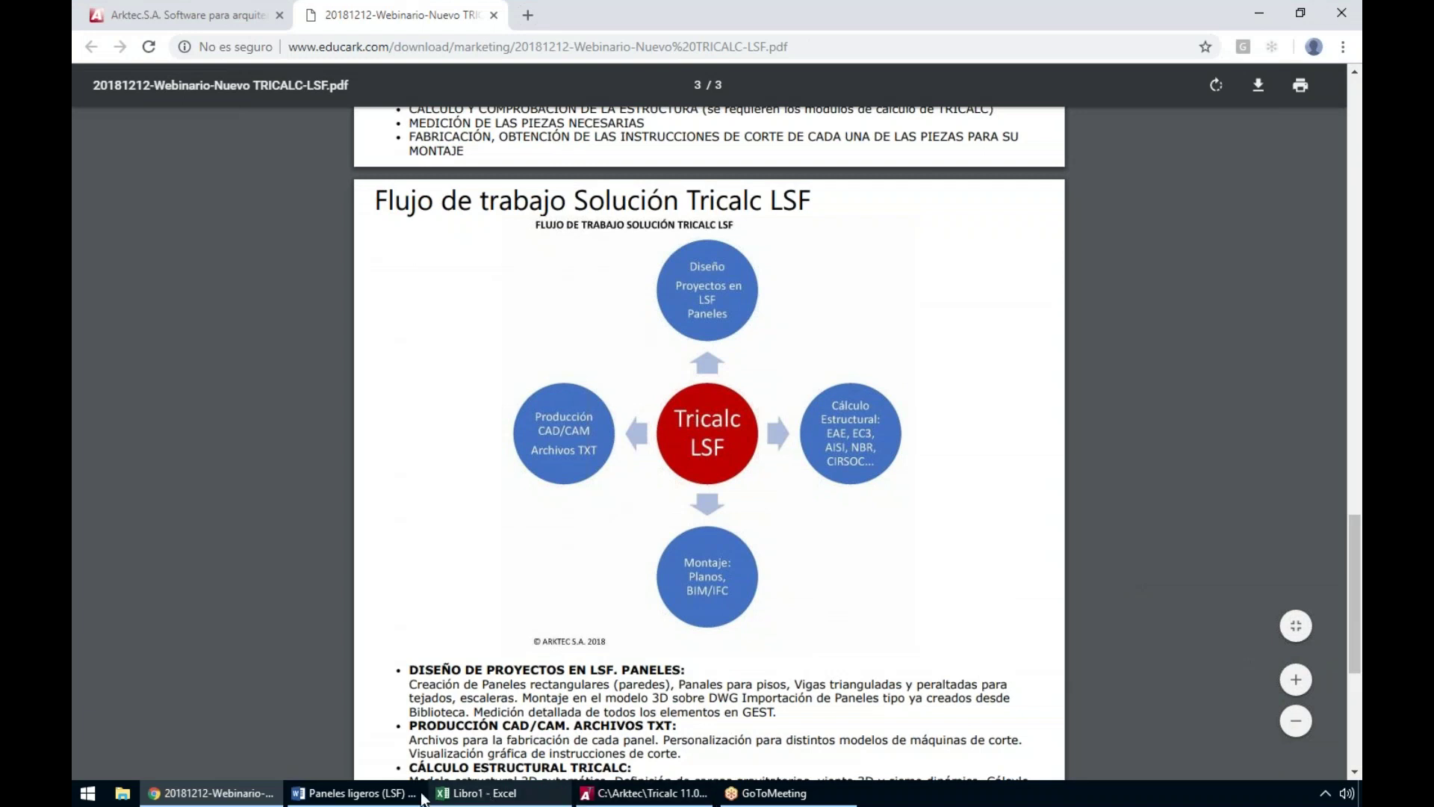
pyautogui.click(379, 794)
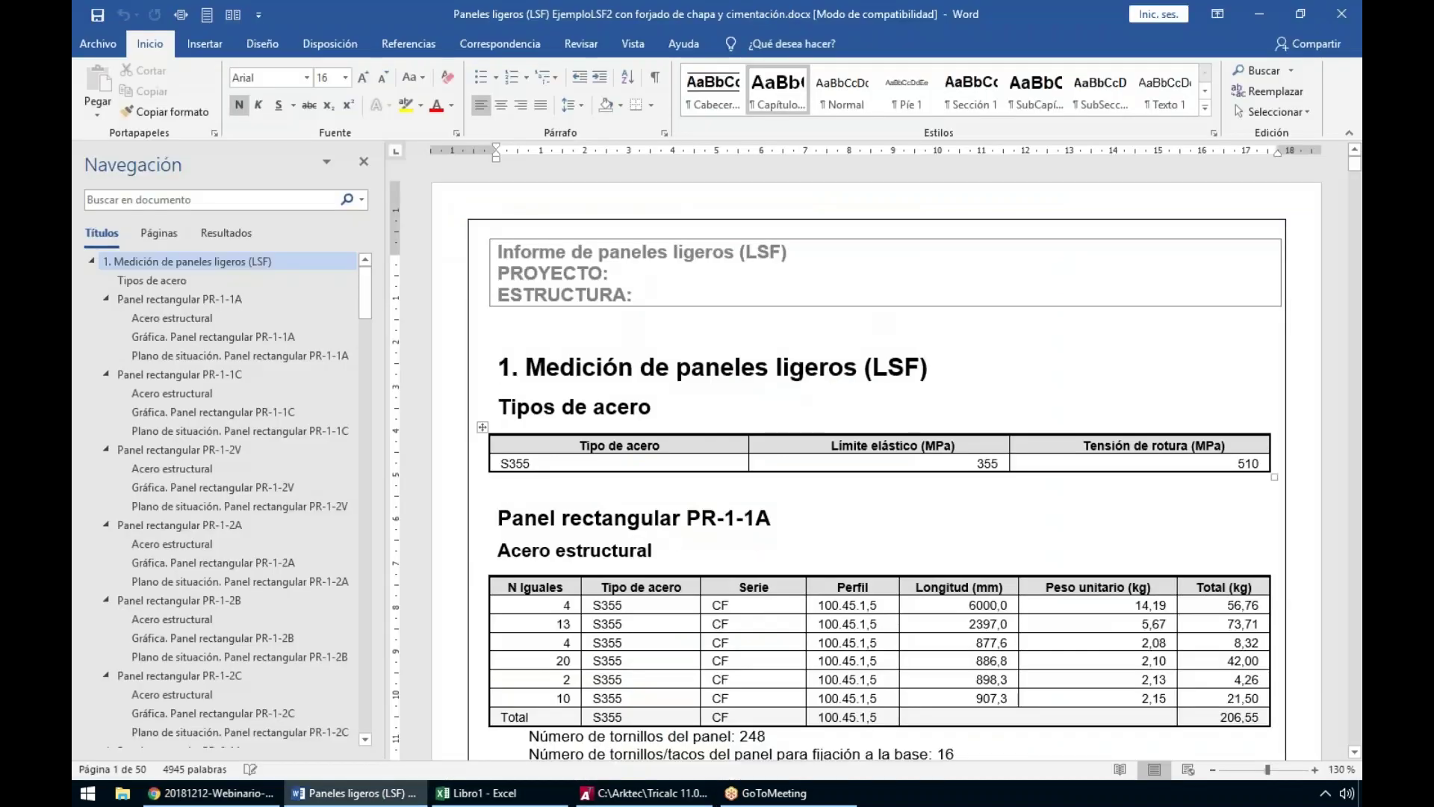
pyautogui.click(166, 301)
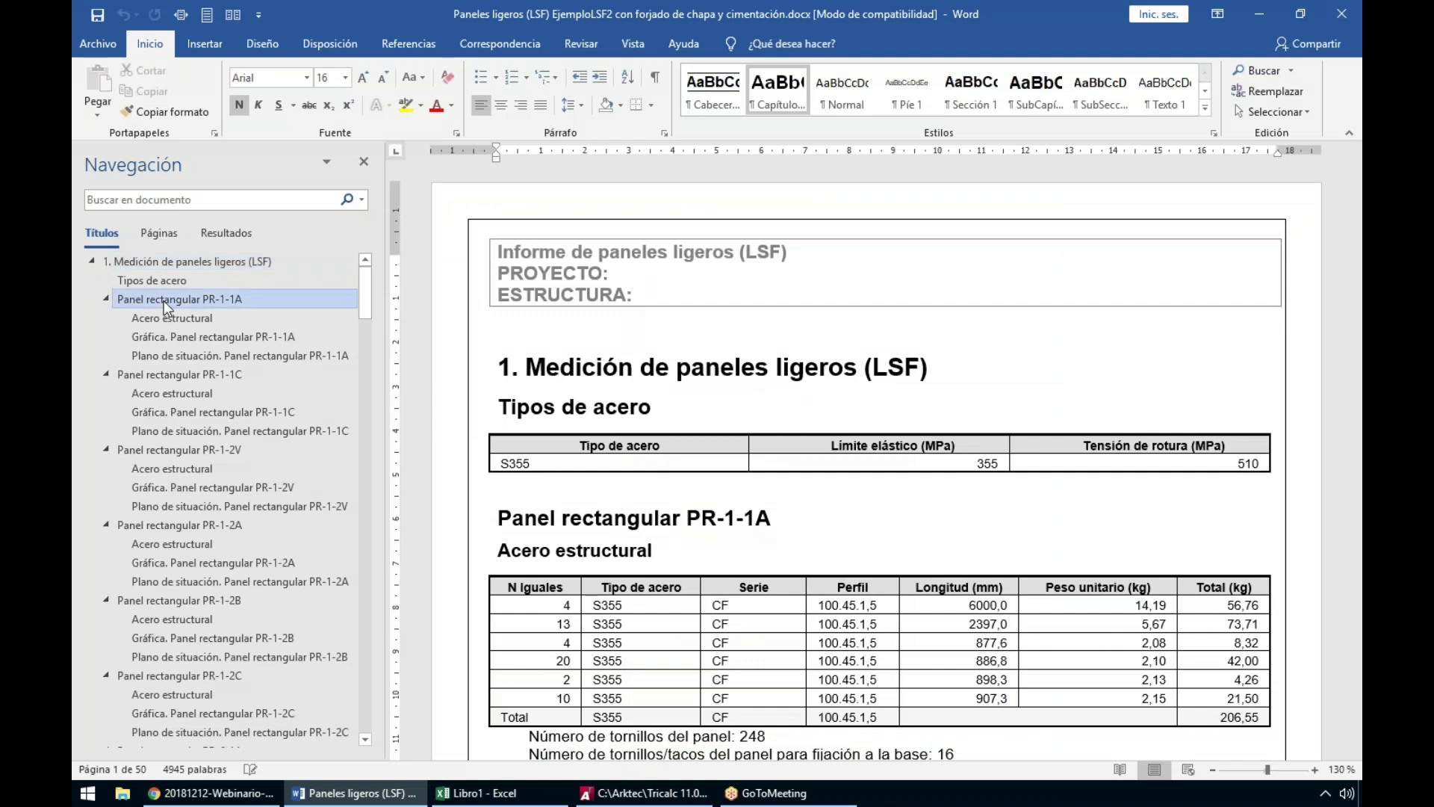
pyautogui.click(151, 379)
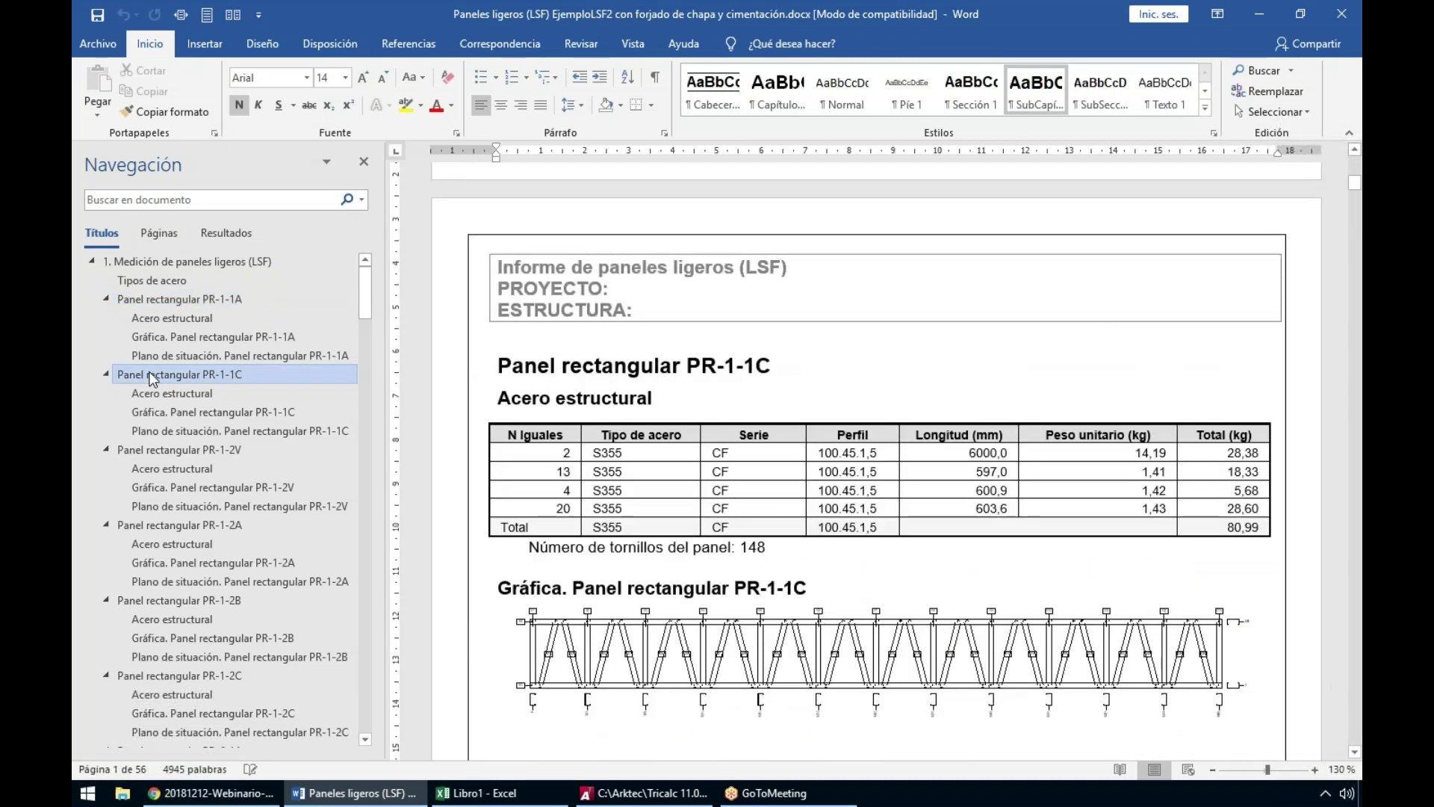
pyautogui.click(173, 451)
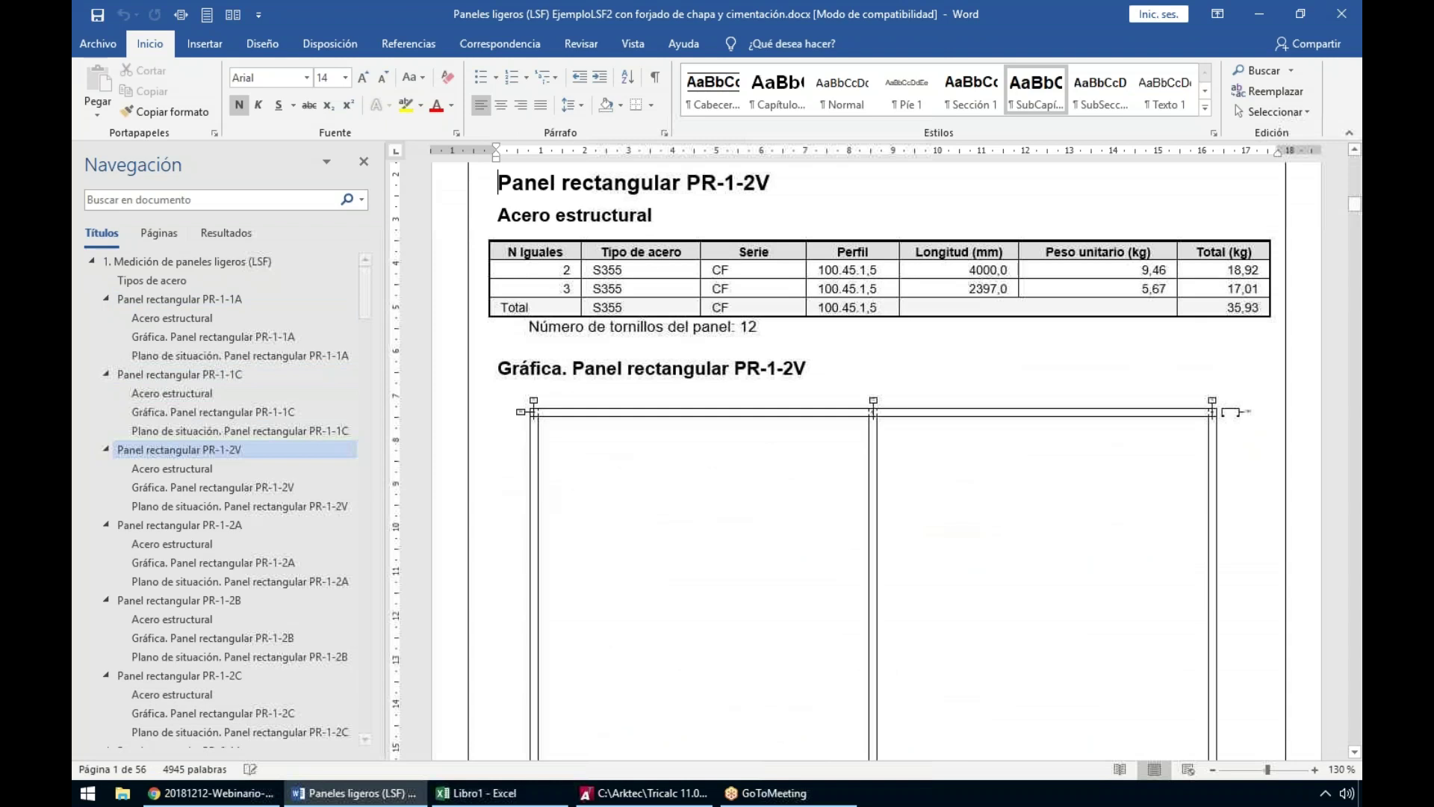
# Examine the report section for panel PR-1-2A, covering its structural steel table, graphic and location plan
pyautogui.click(184, 526)
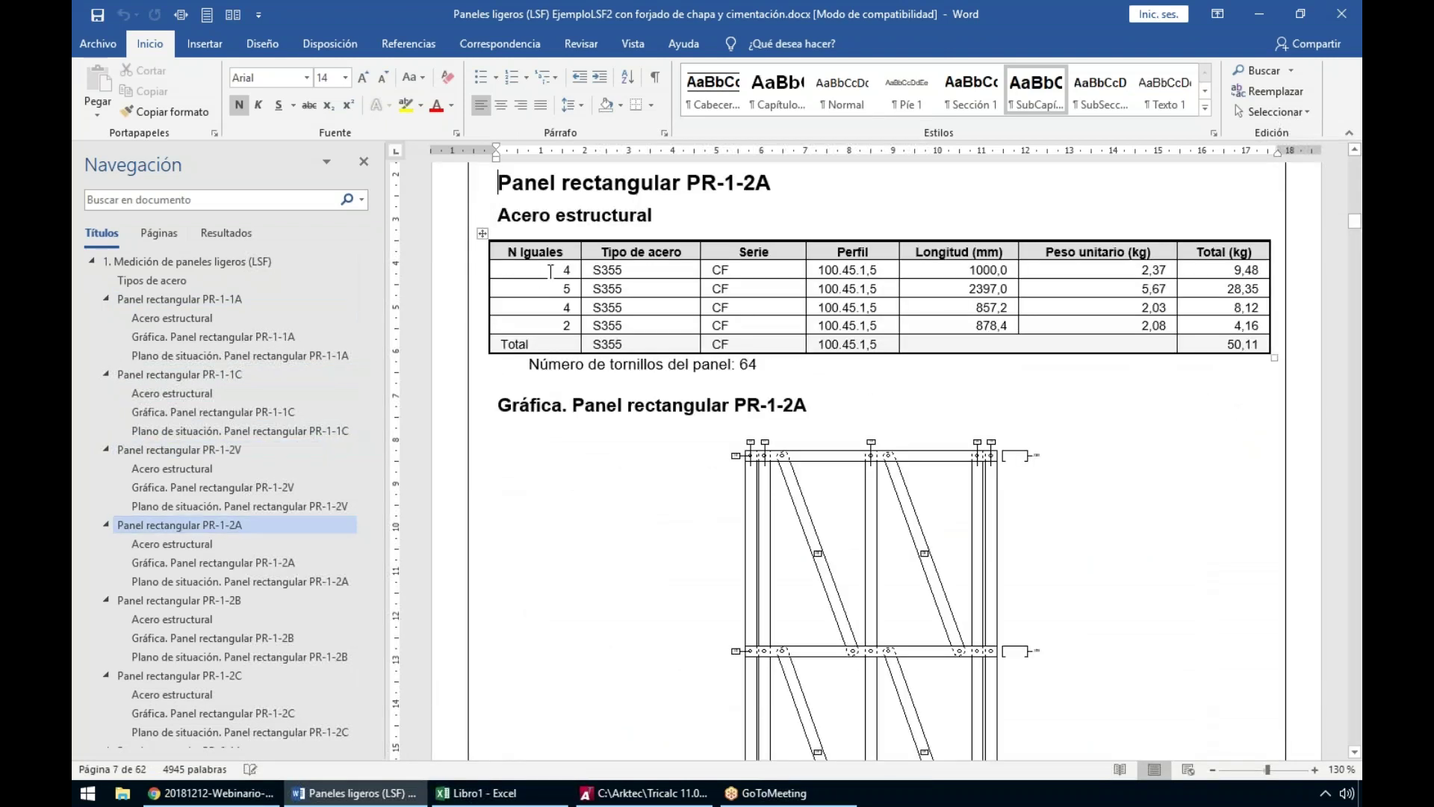
pyautogui.doubleClick(569, 270)
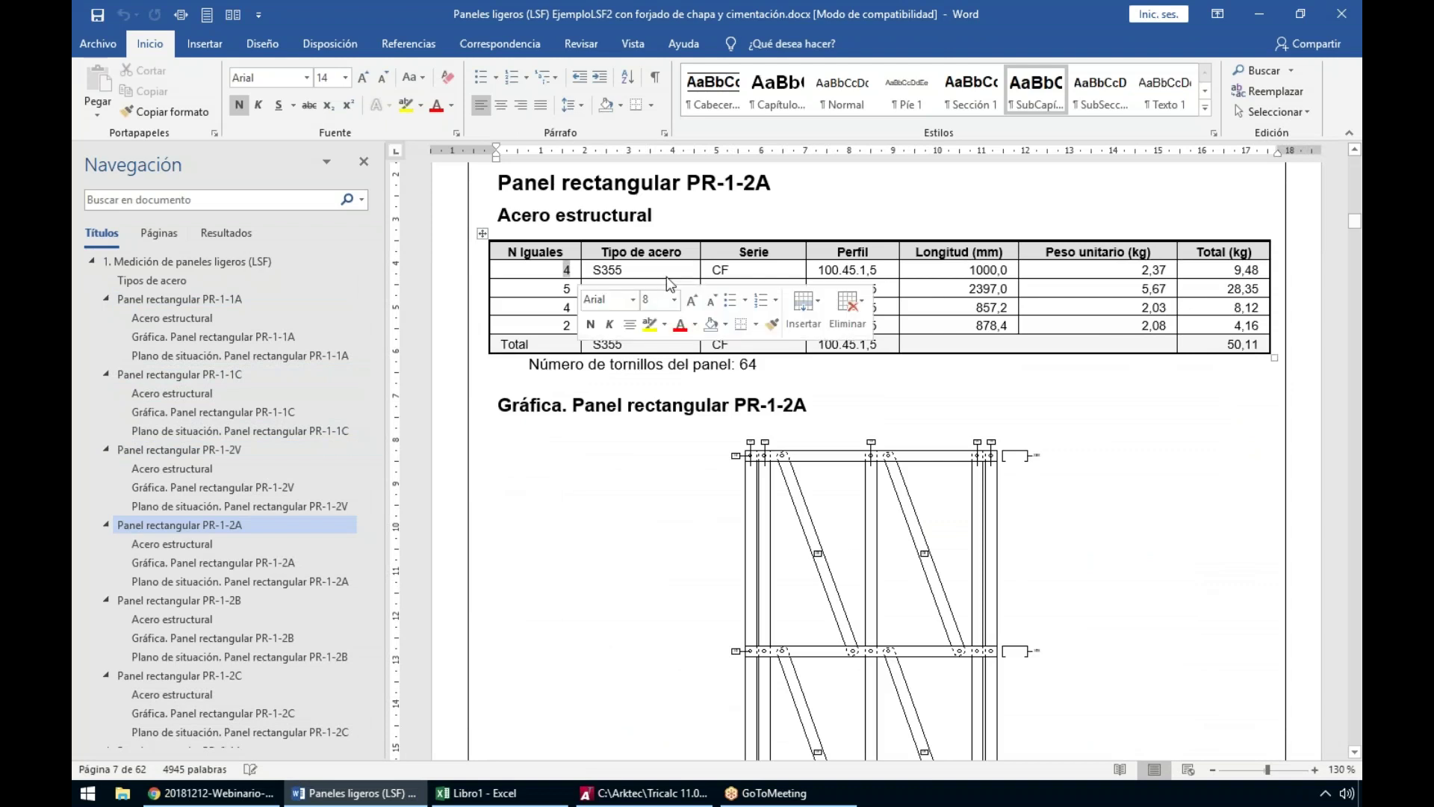
pyautogui.click(738, 269)
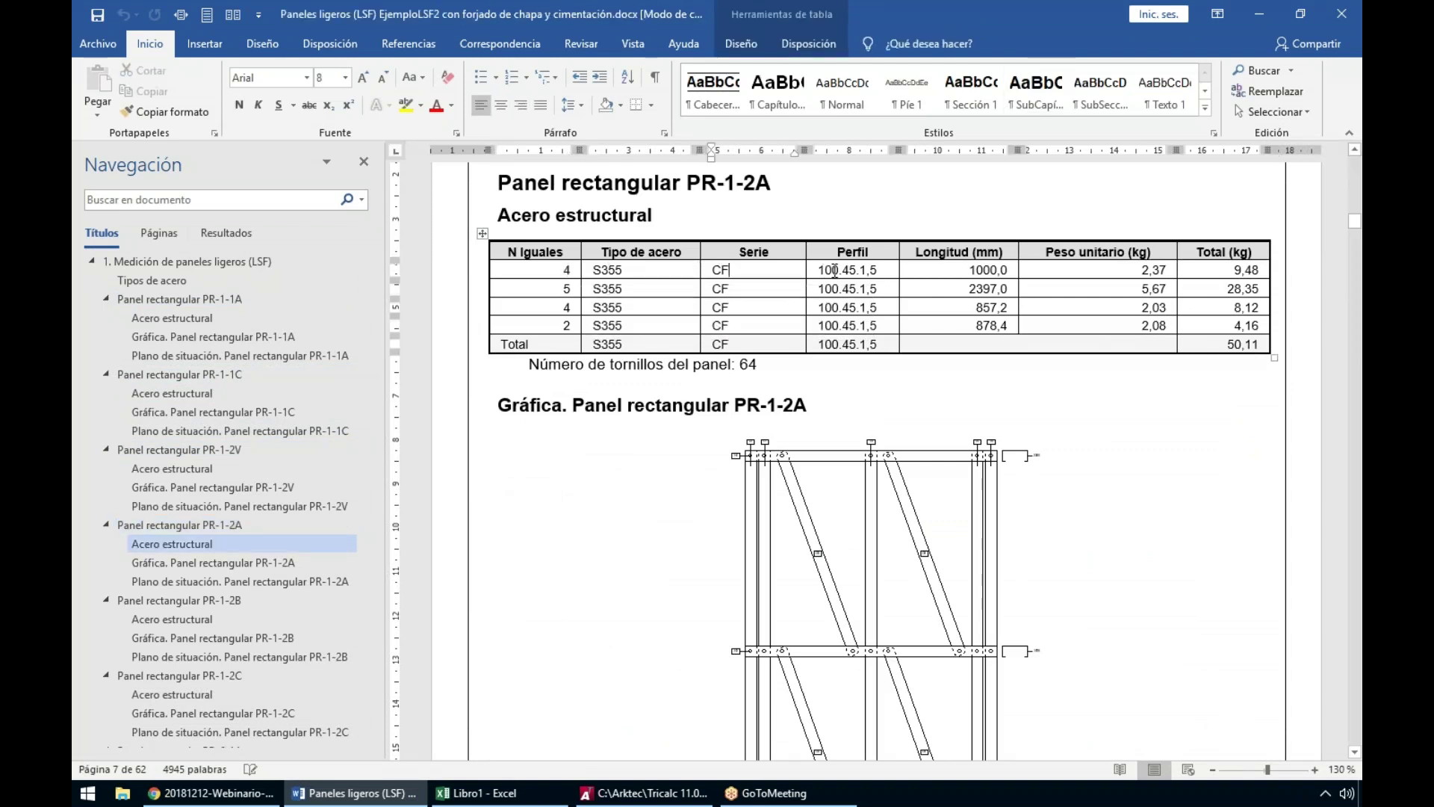
pyautogui.click(975, 272)
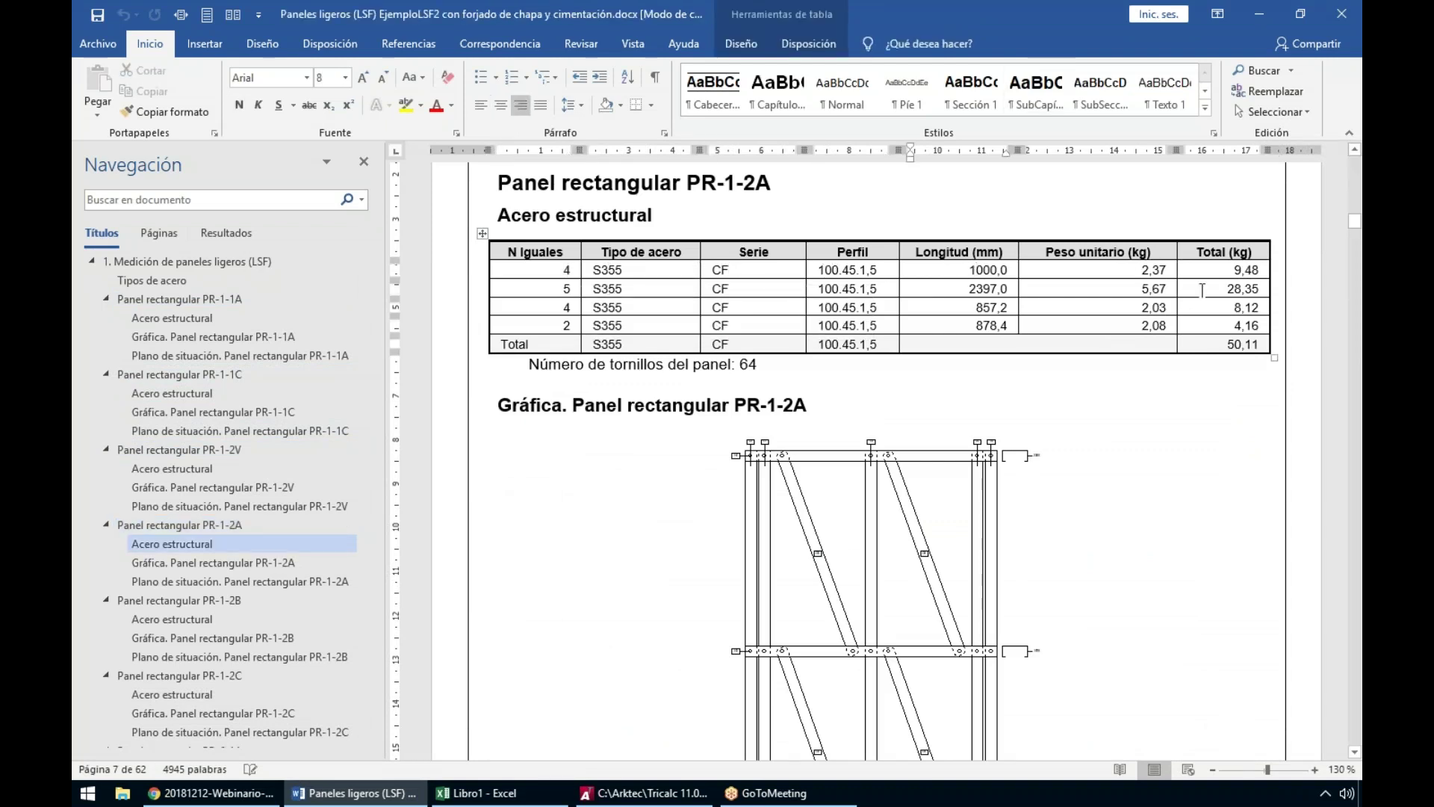
pyautogui.scroll(-3, 843, 347)
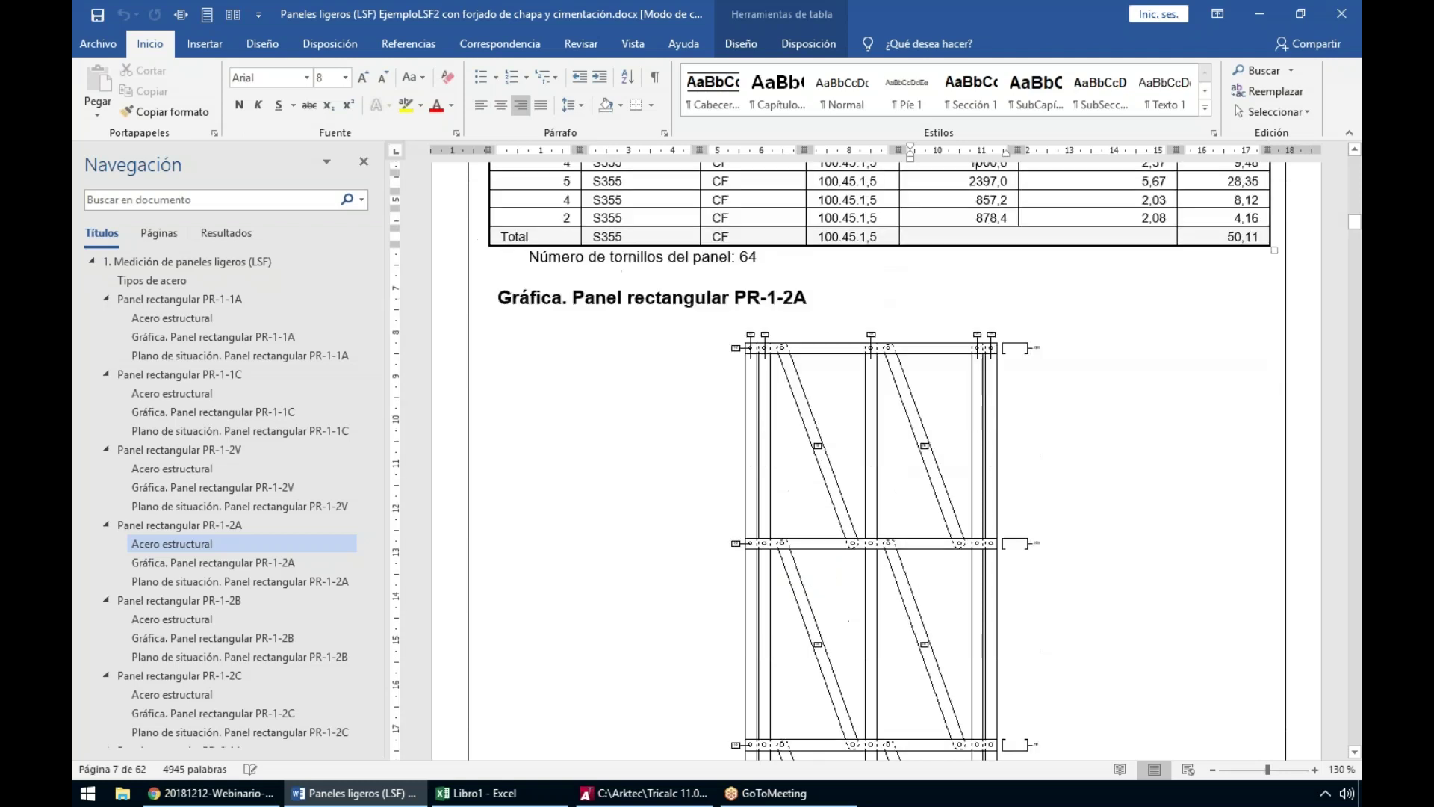
pyautogui.scroll(-3, 870, 374)
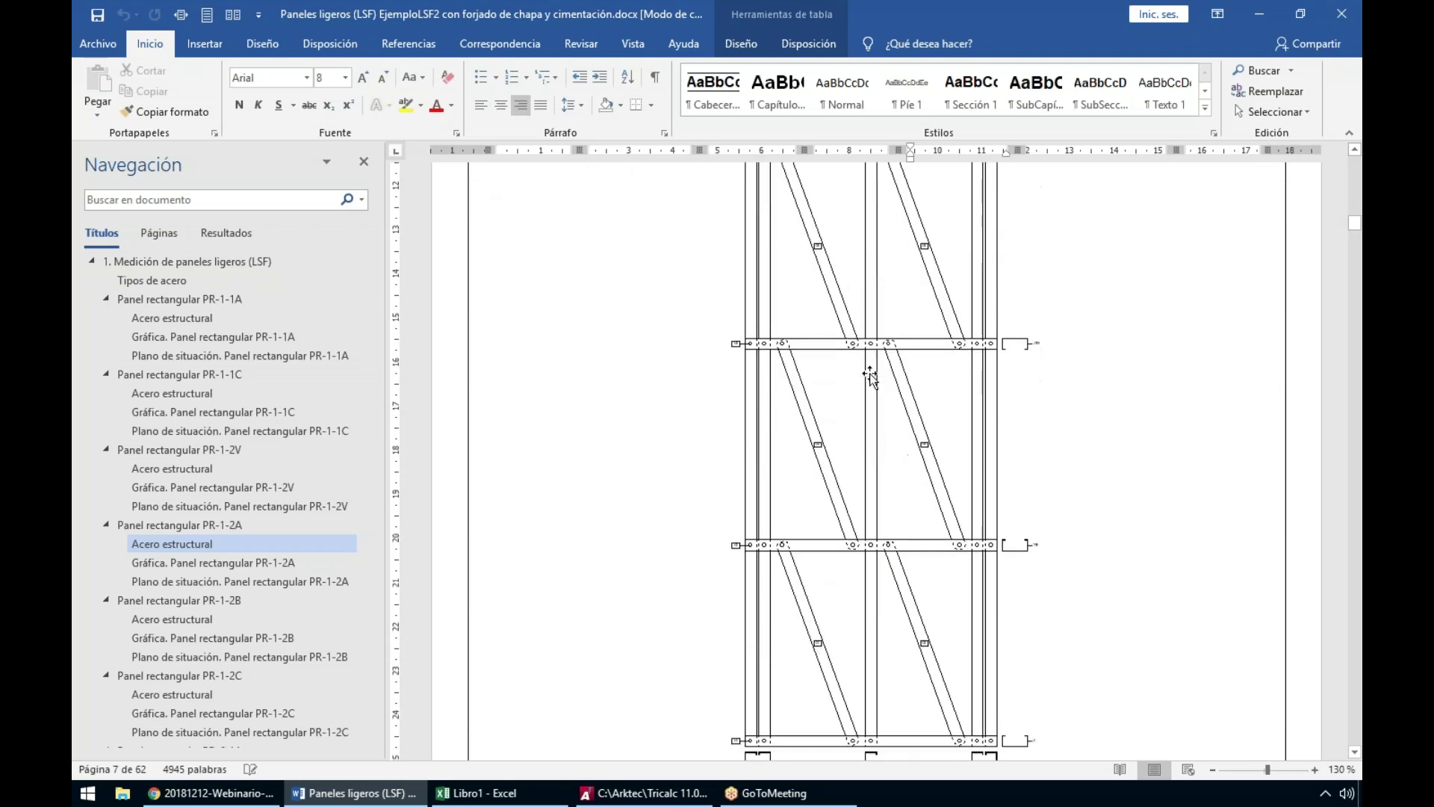
pyautogui.scroll(-10, 870, 374)
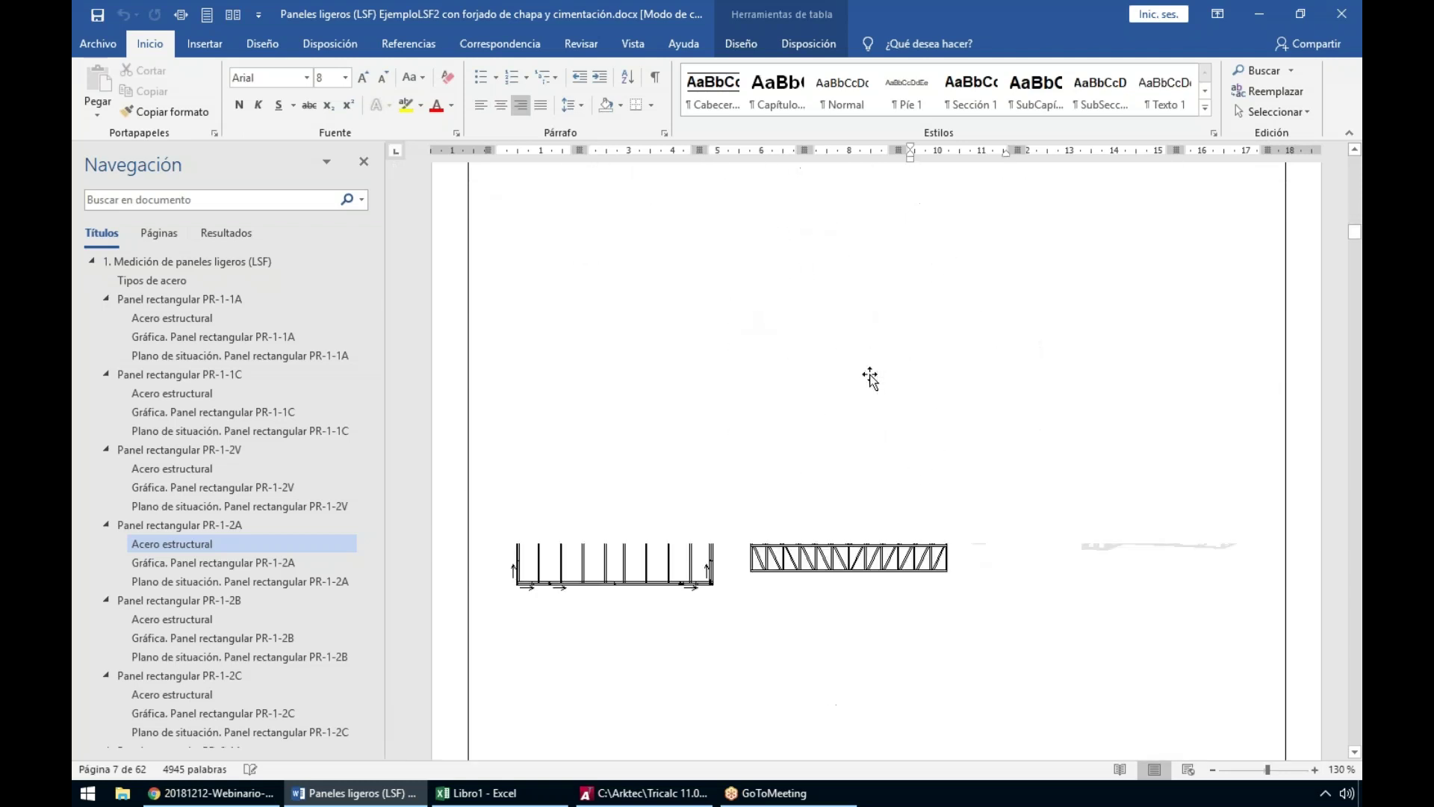
pyautogui.scroll(-1, 873, 342)
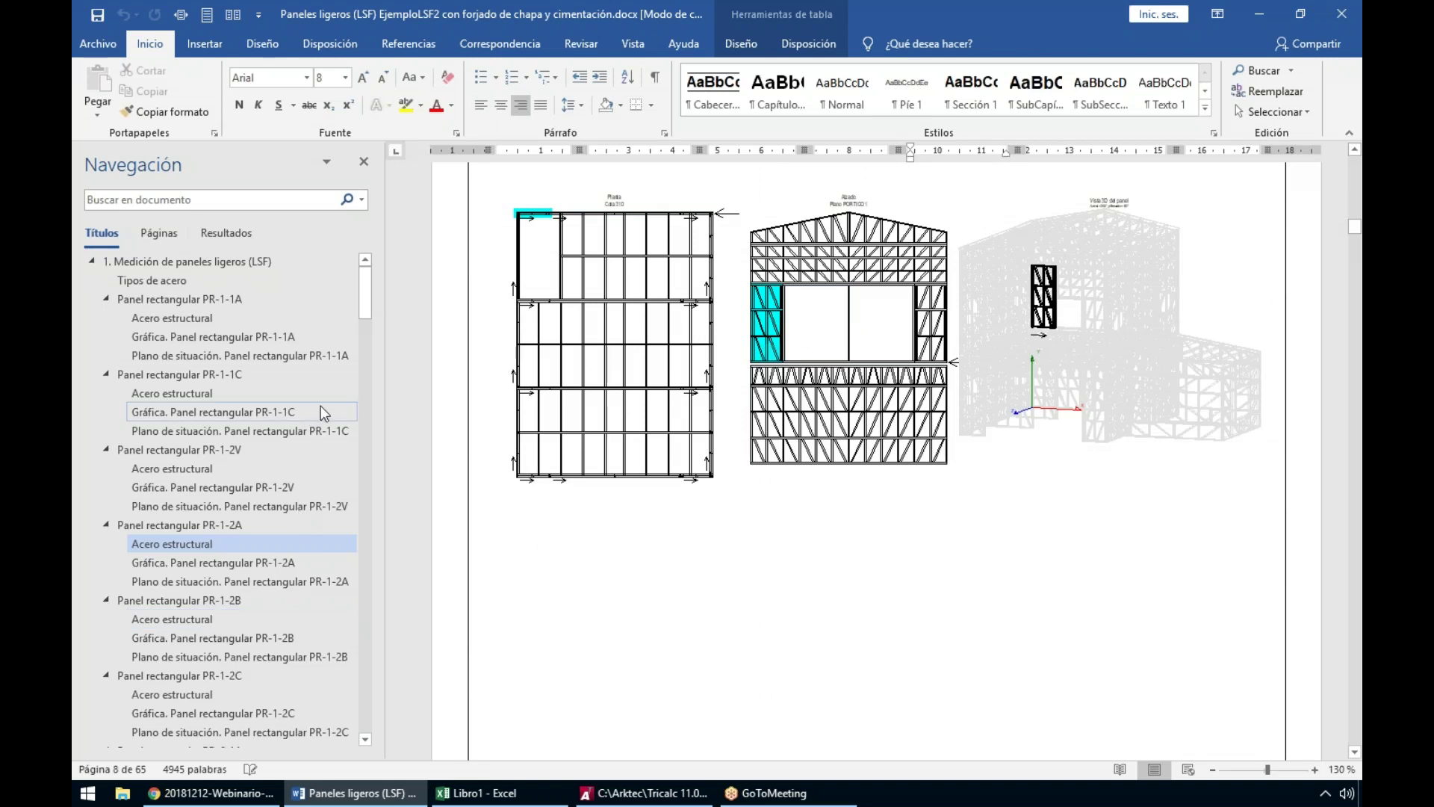
# Go further down the report outline to panel PR-4-2C and view its structural steel, graphic and location plan headings
pyautogui.scroll(-1, 362, 320)
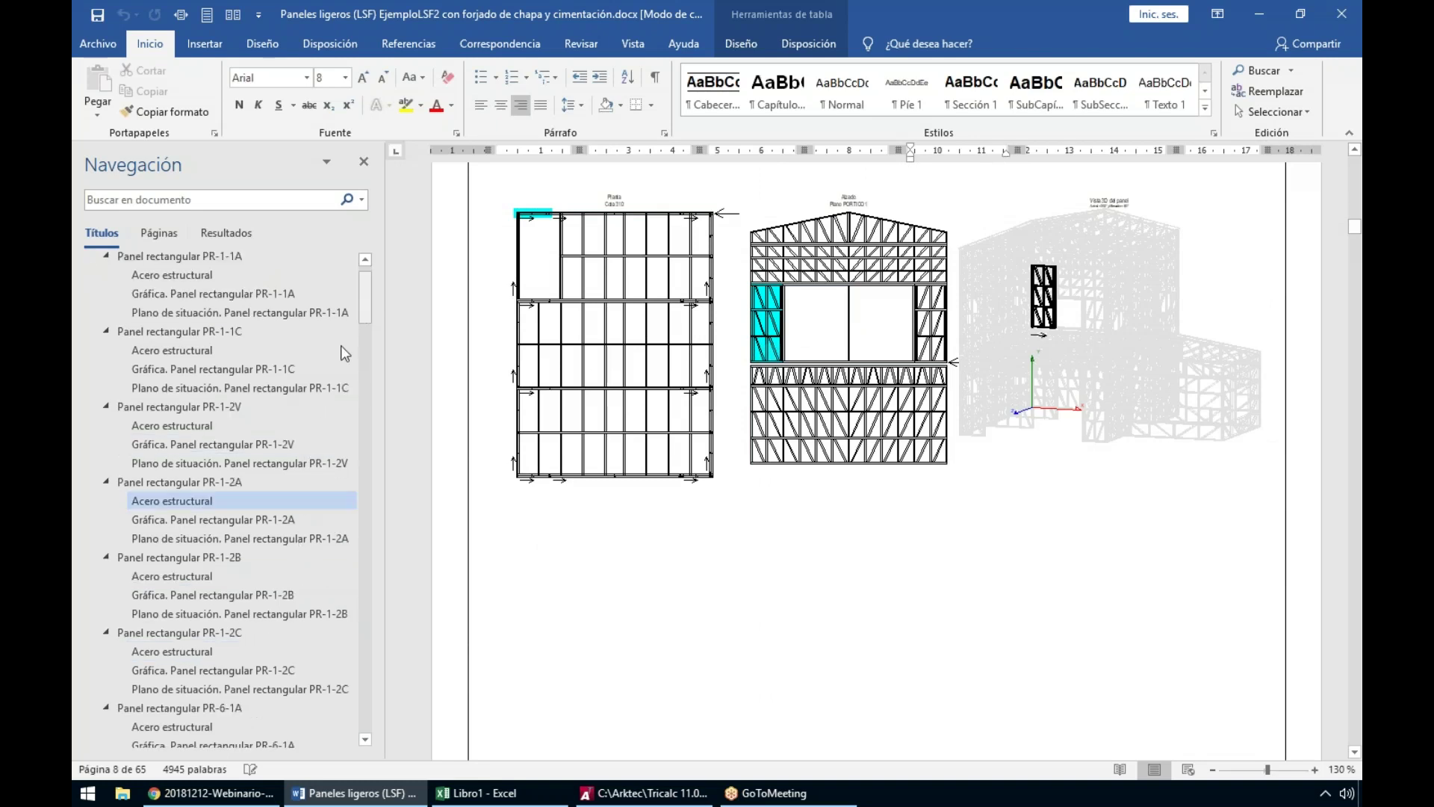
pyautogui.moveTo(366, 312); pyautogui.dragTo(363, 504)
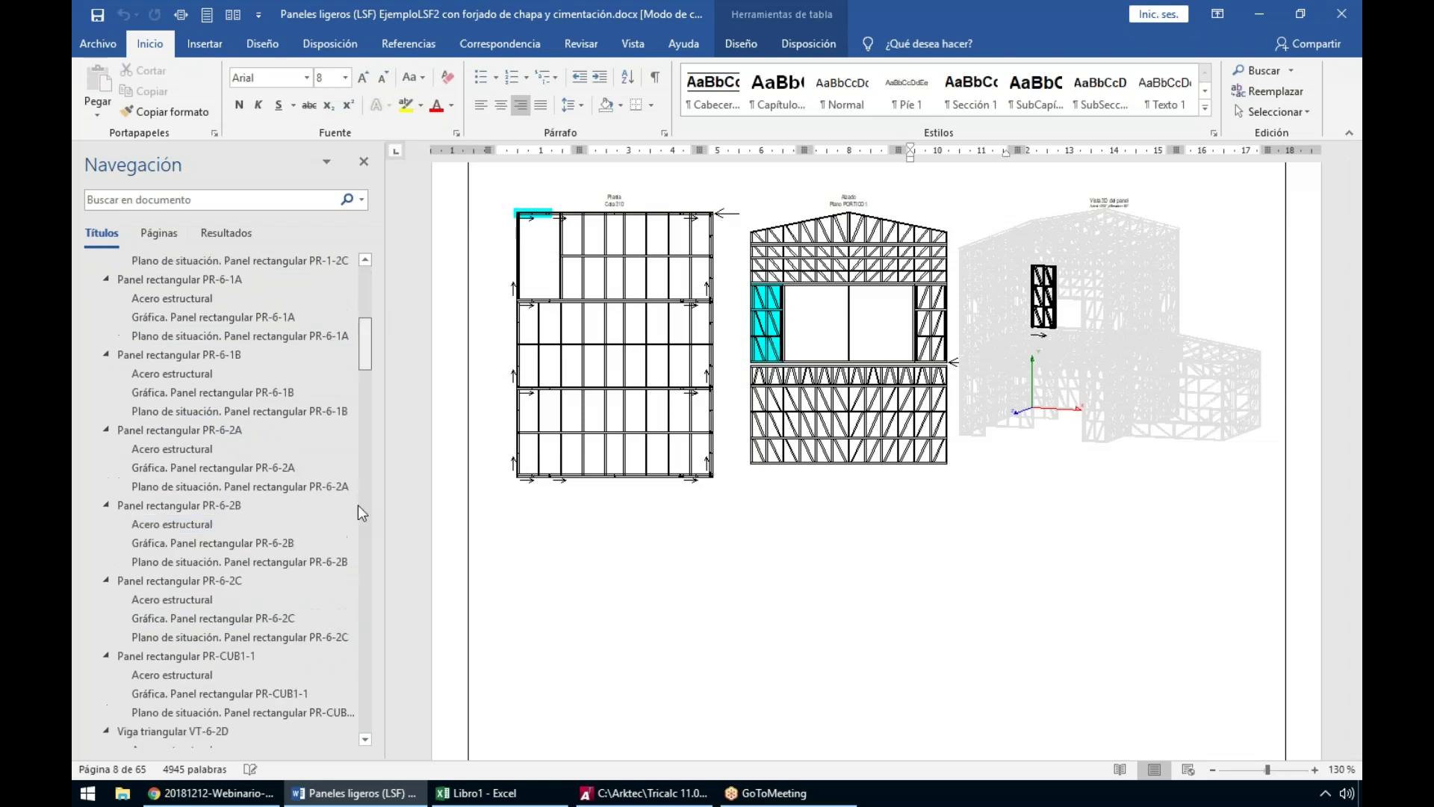
pyautogui.click(153, 437)
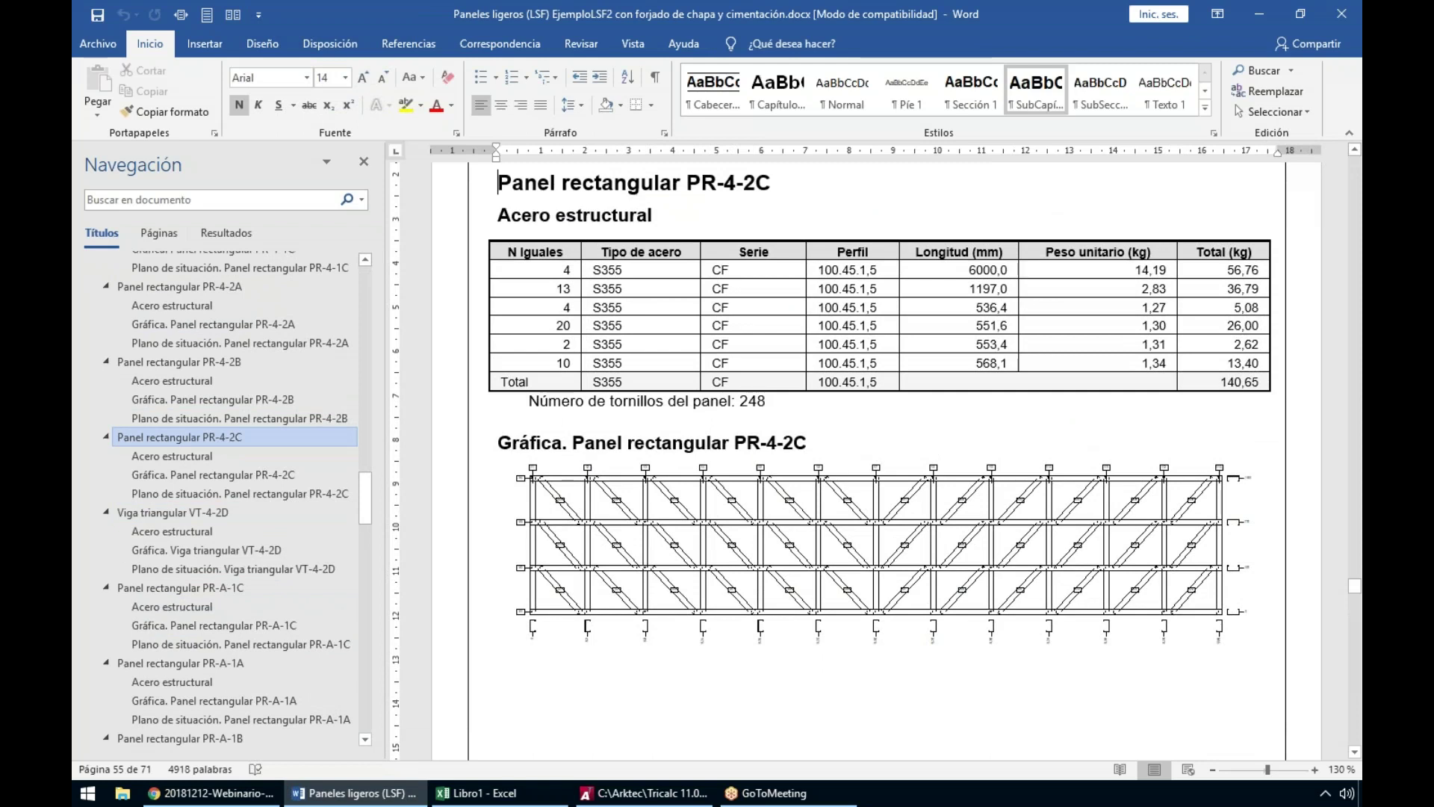
pyautogui.click(159, 455)
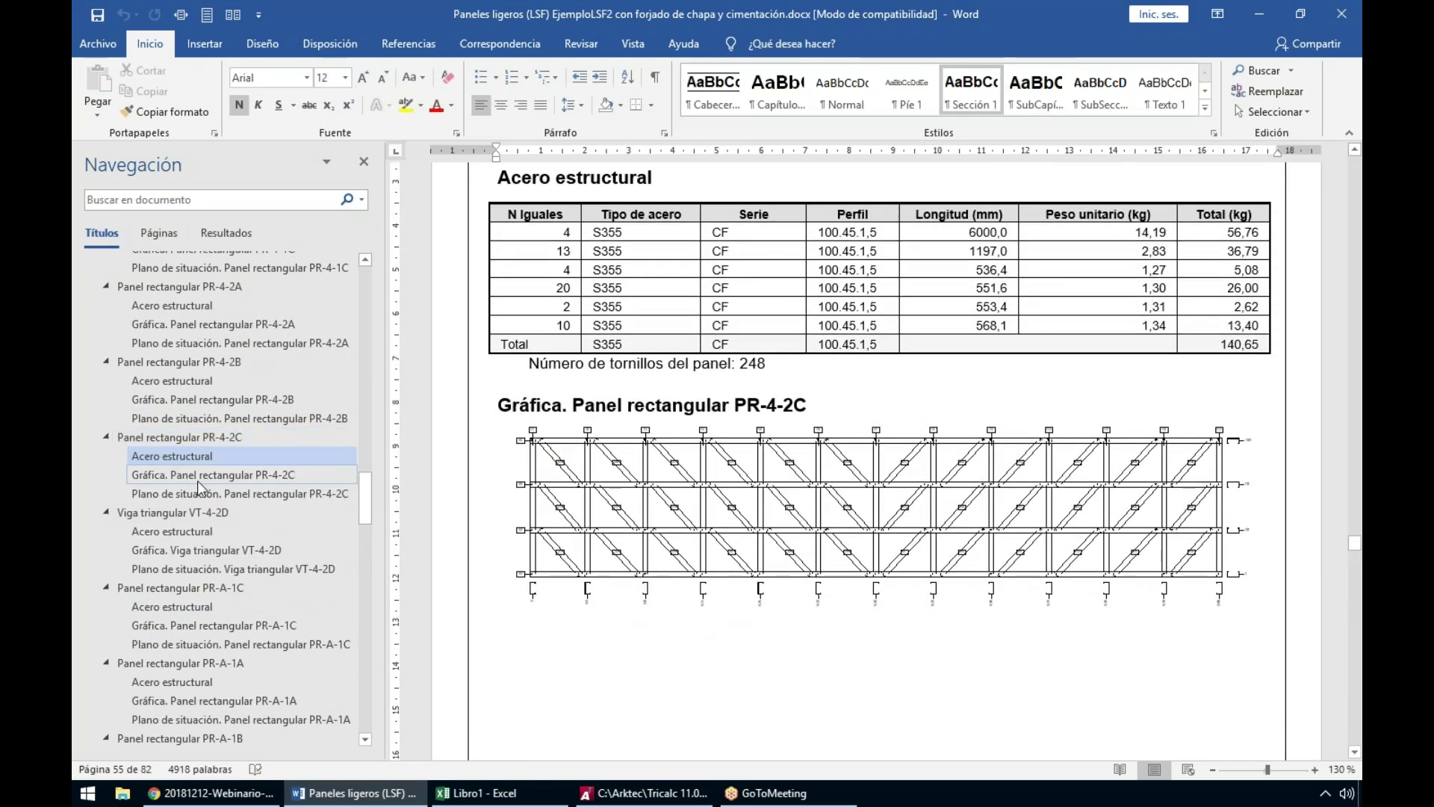
pyautogui.click(197, 481)
pyautogui.click(209, 499)
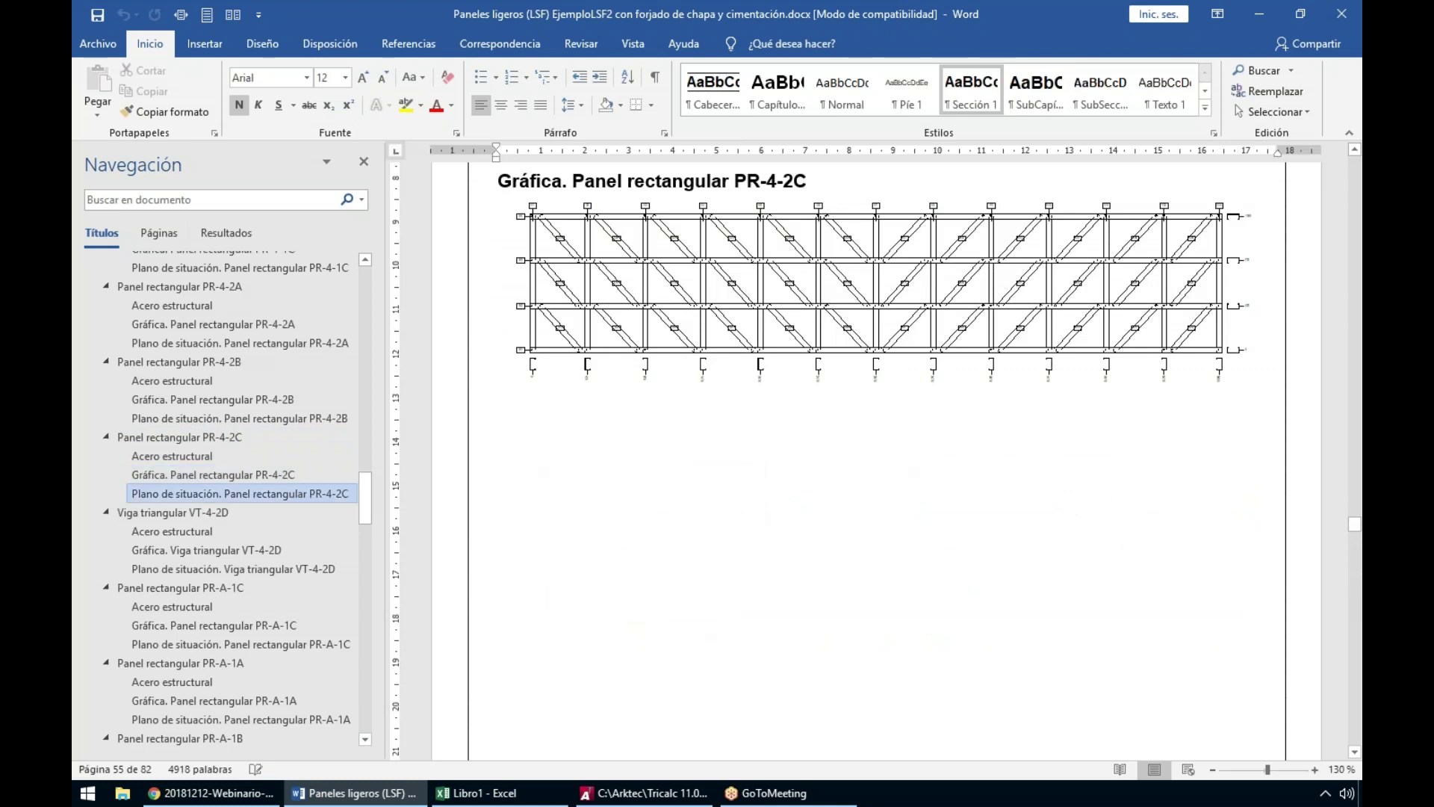
# Put the report away, switch back to Tricalc and return from the panel drawing to the 3D structure model
pyautogui.click(1266, 16)
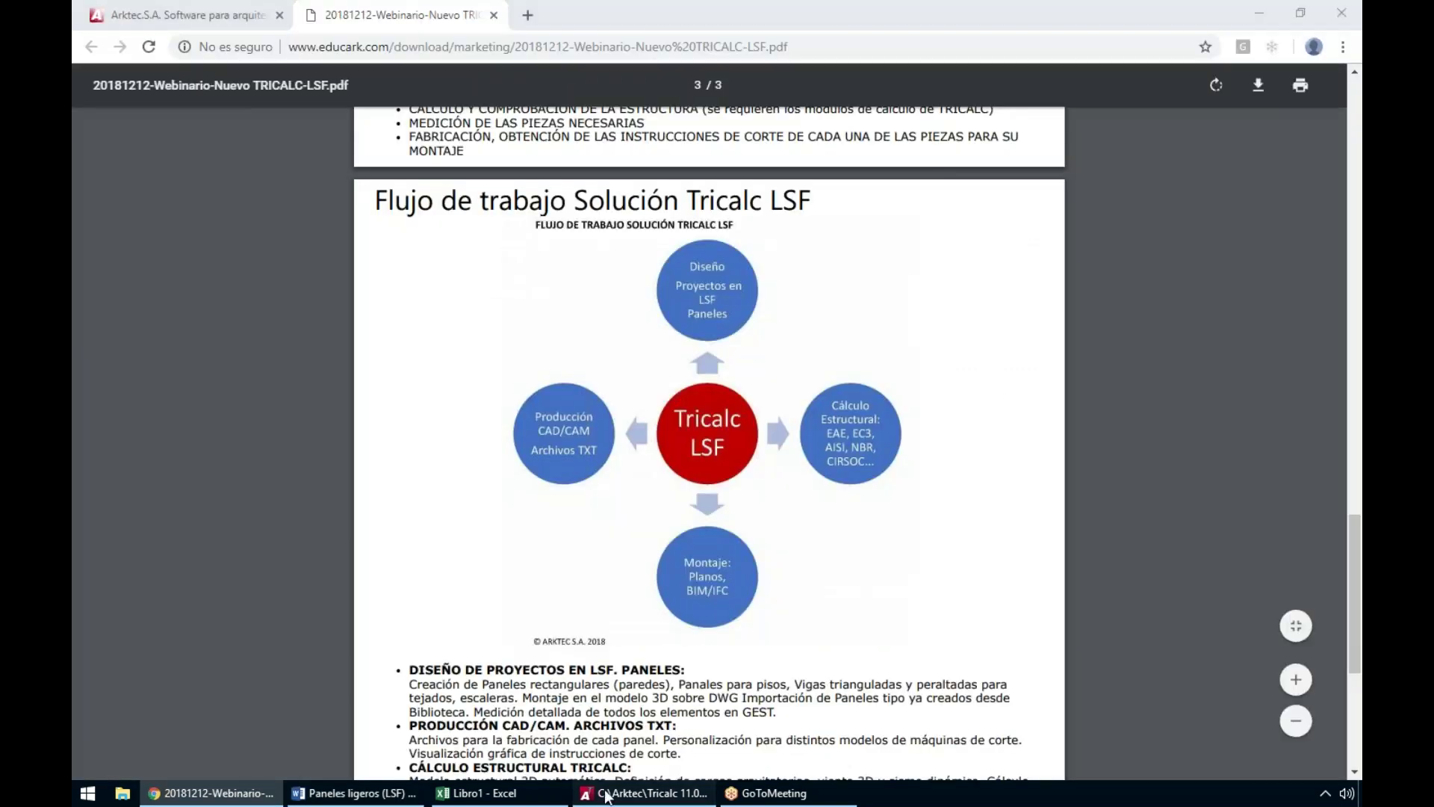
pyautogui.click(644, 793)
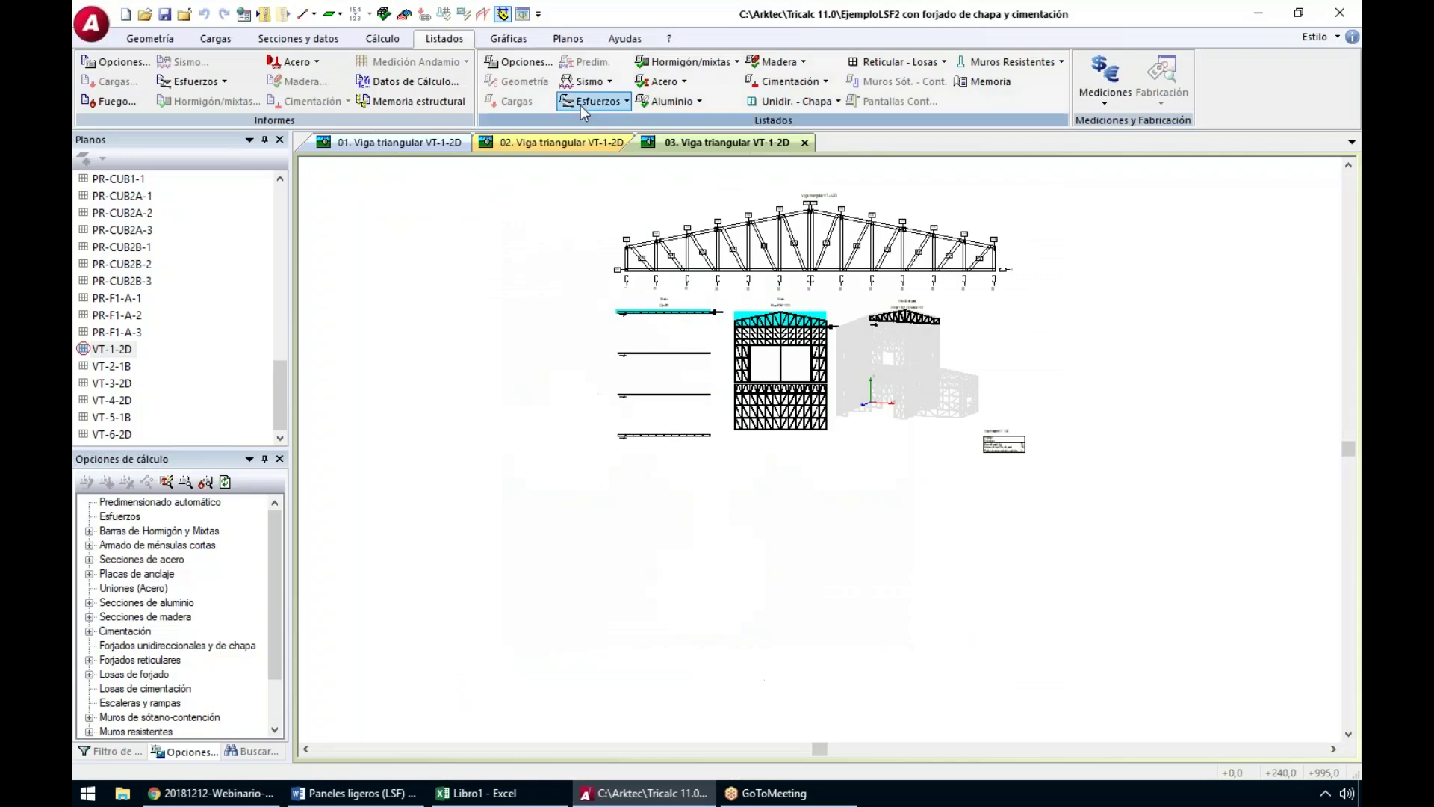
pyautogui.rightClick(484, 265)
pyautogui.click(540, 401)
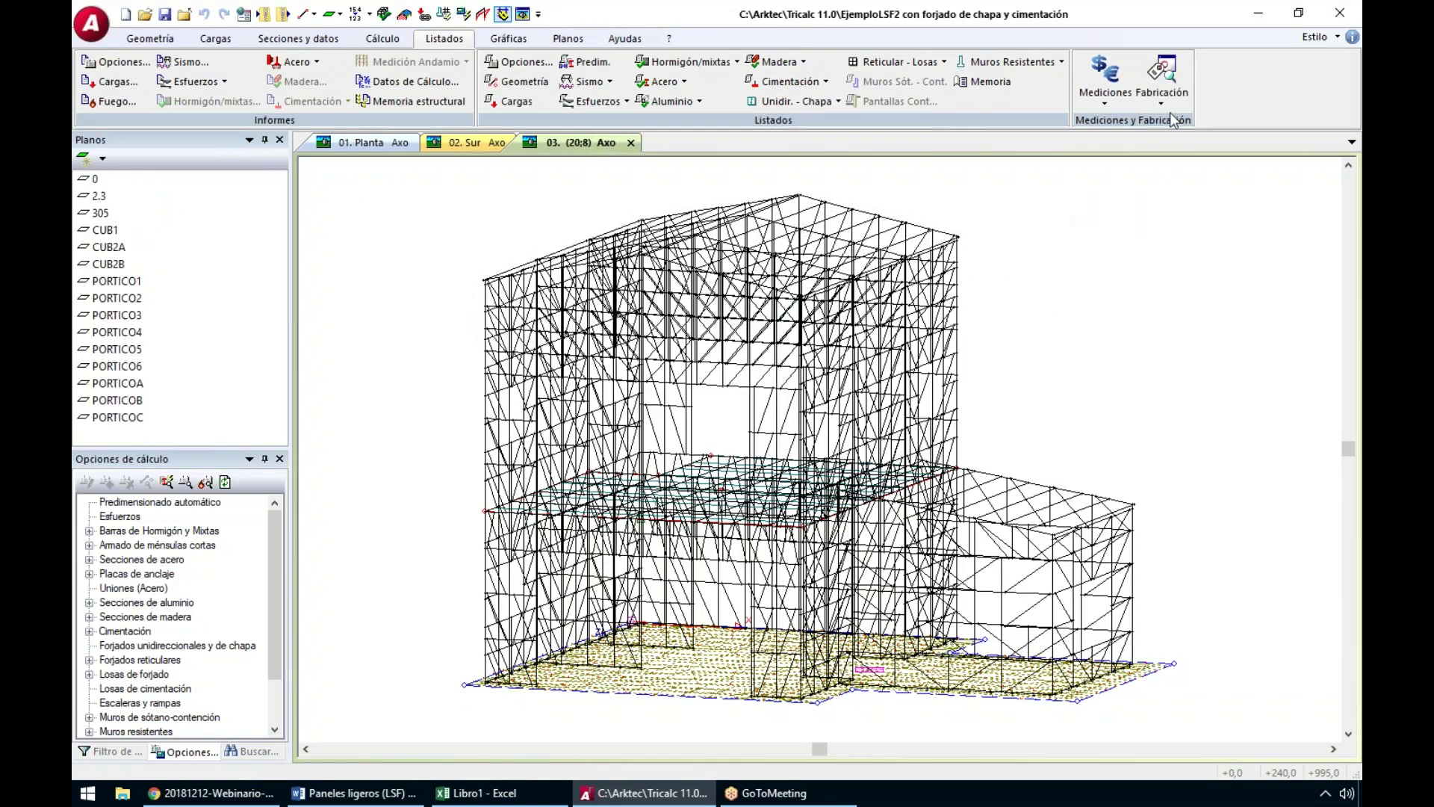
# Open the fabrication data for light panels (LSF) and display panel PR-1-1A of plane PORTICO1
pyautogui.click(1171, 100)
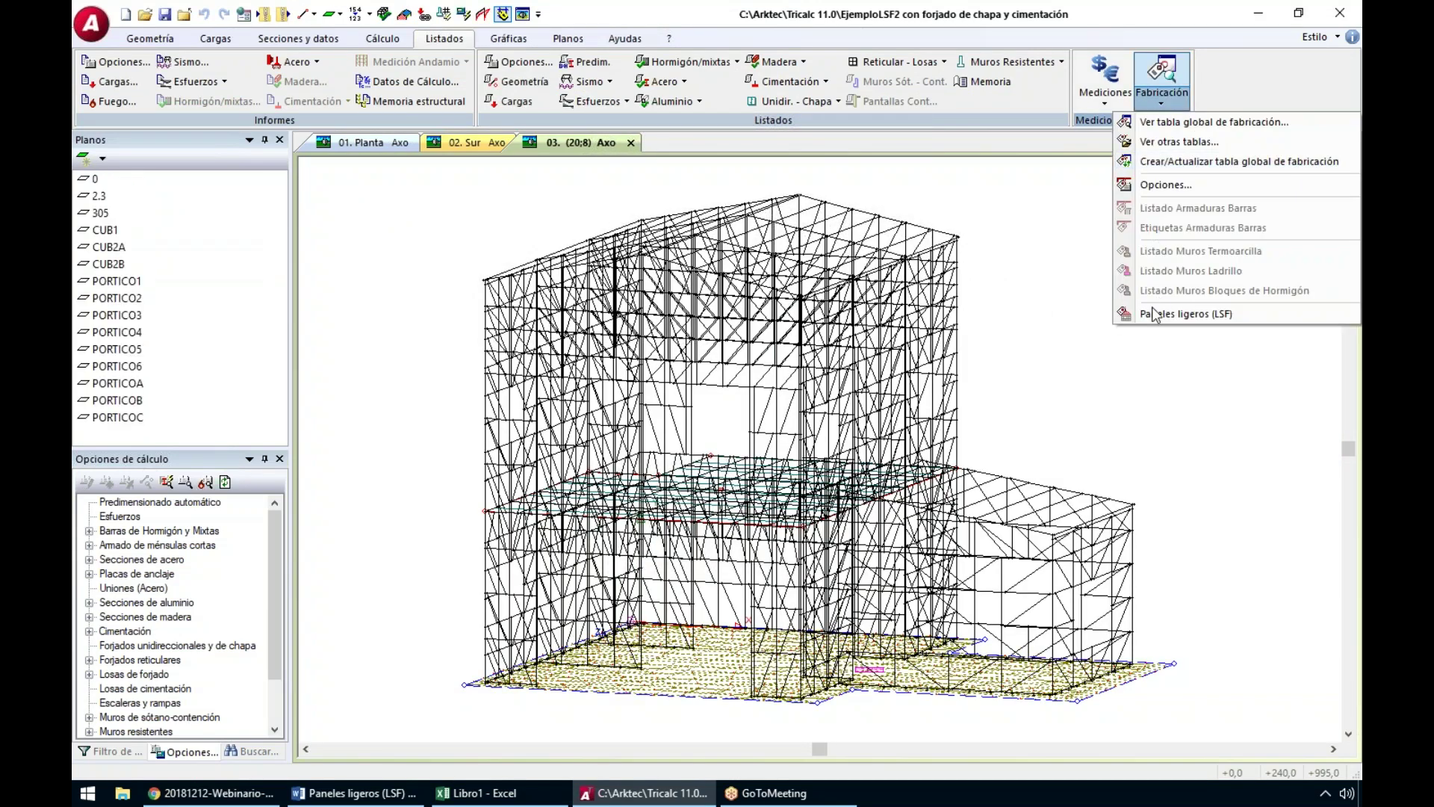
pyautogui.click(1191, 313)
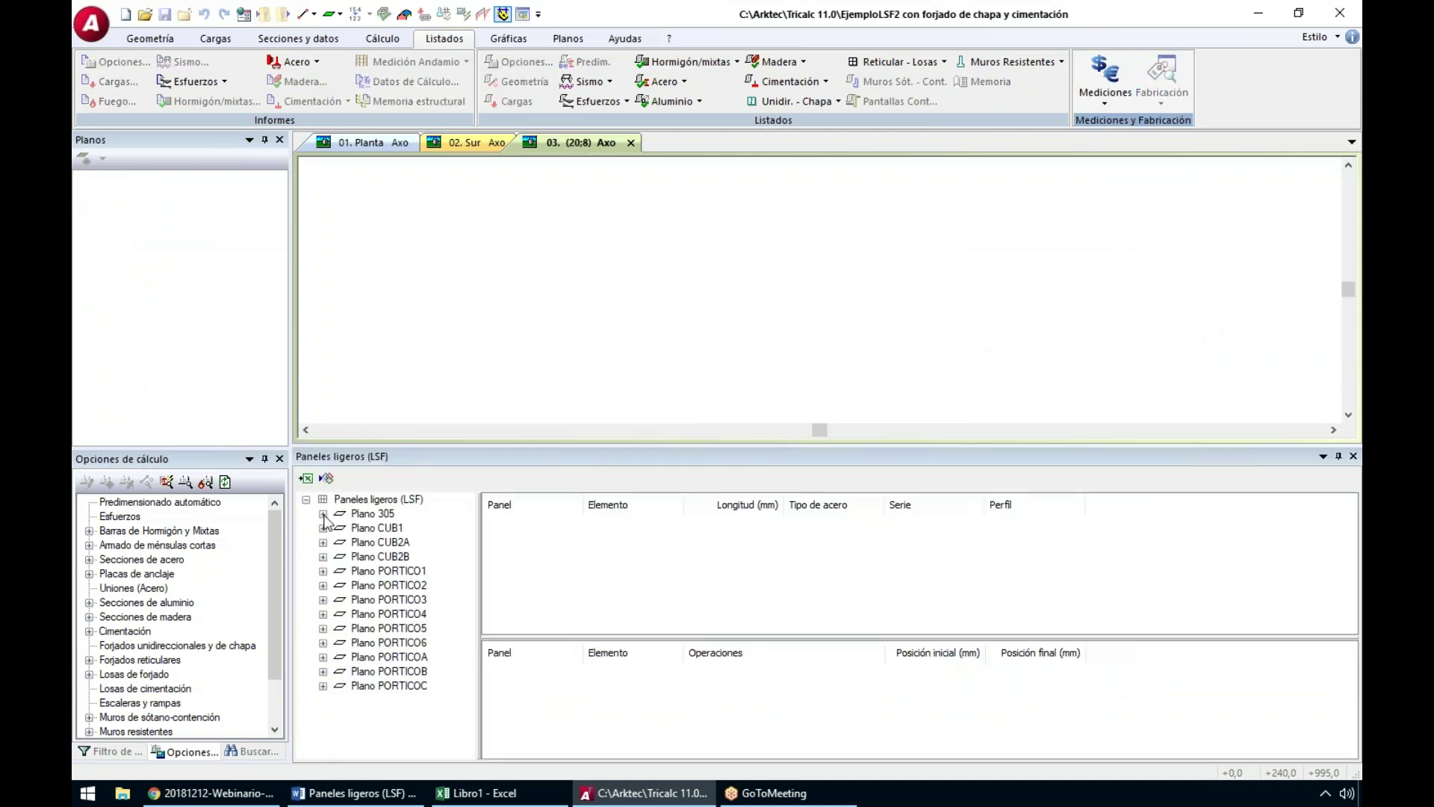
pyautogui.click(323, 514)
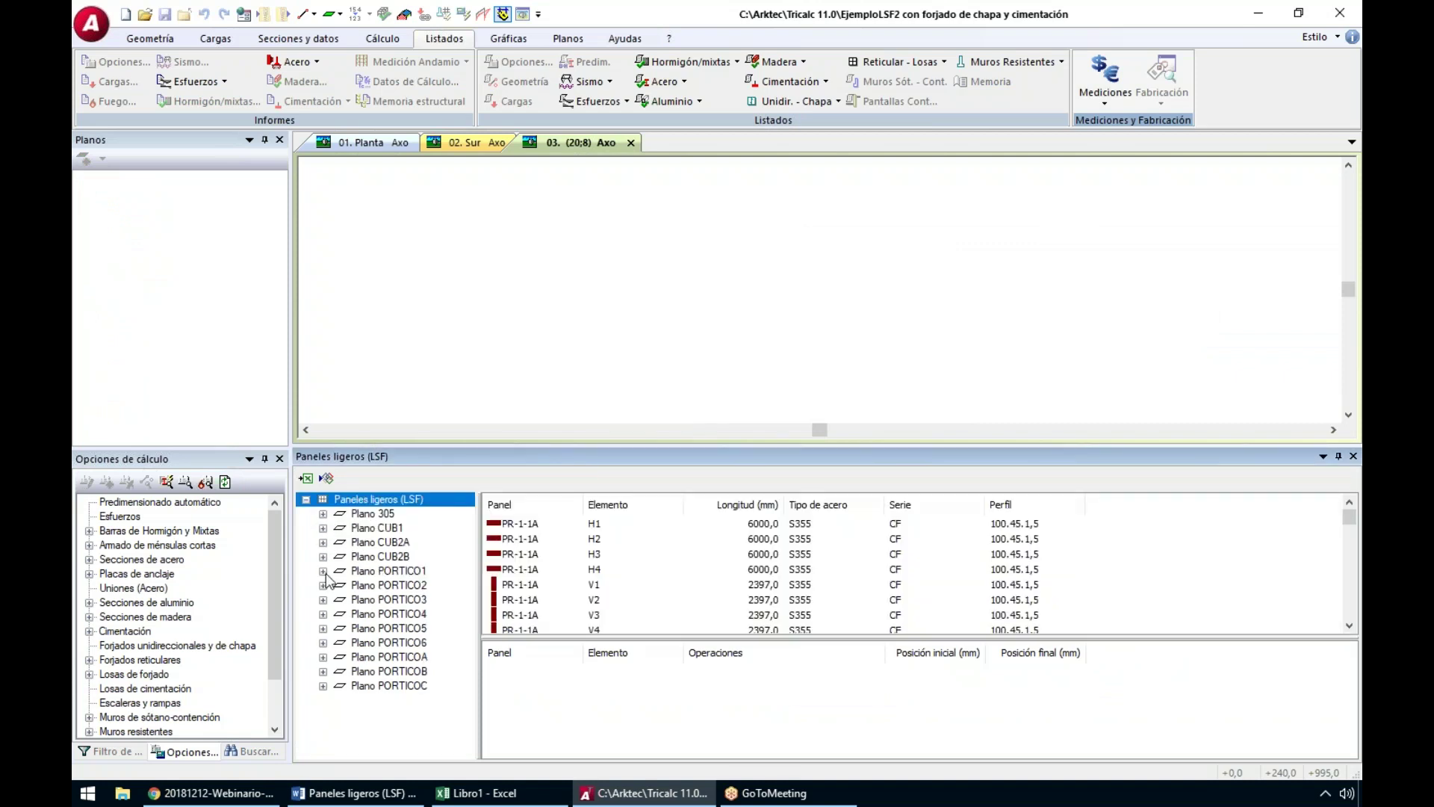
pyautogui.click(322, 570)
pyautogui.click(383, 585)
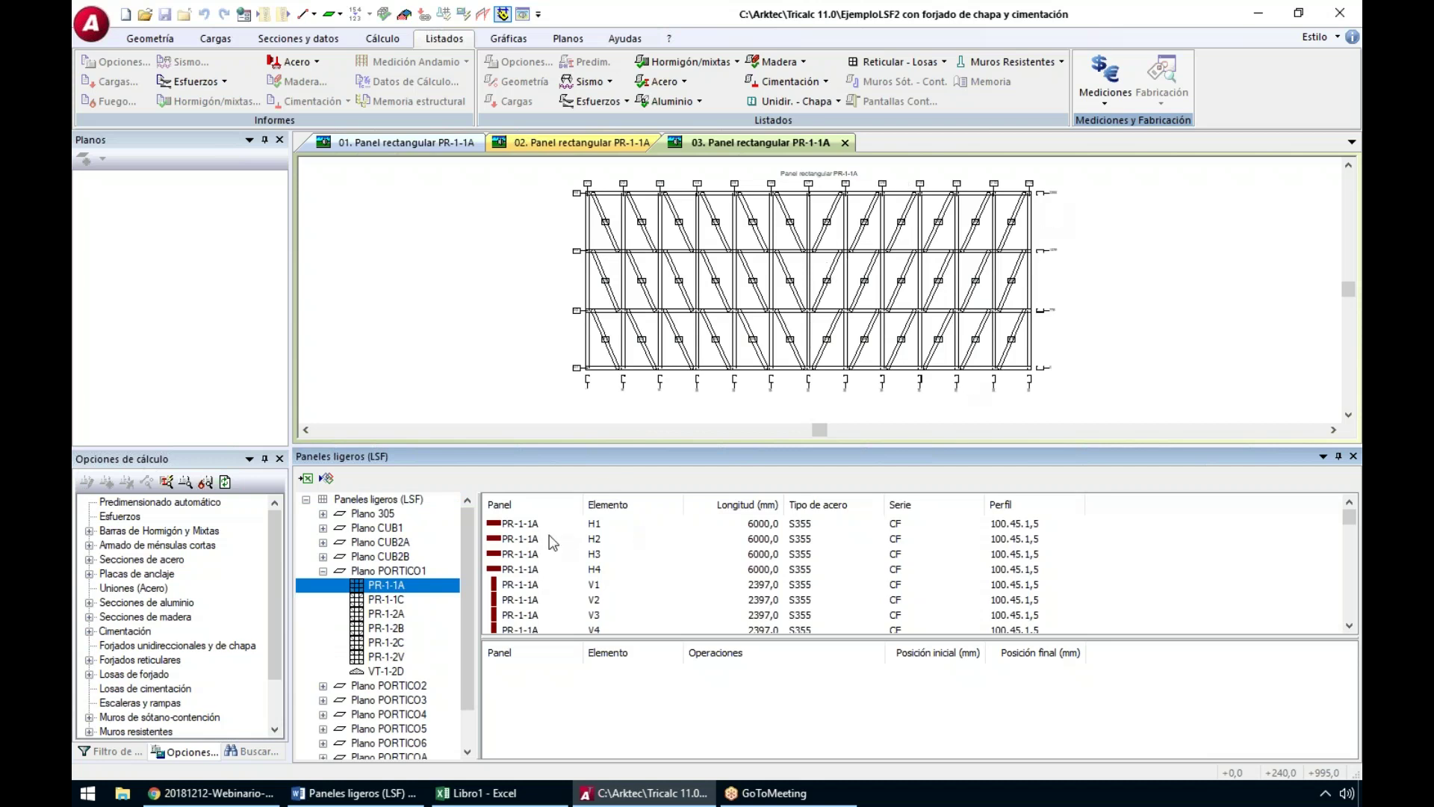
# Inspect the fabrication operations of elements H1, H2 and H3 in panel PR-1-1A, locating the first two screw holes of H3
pyautogui.click(524, 525)
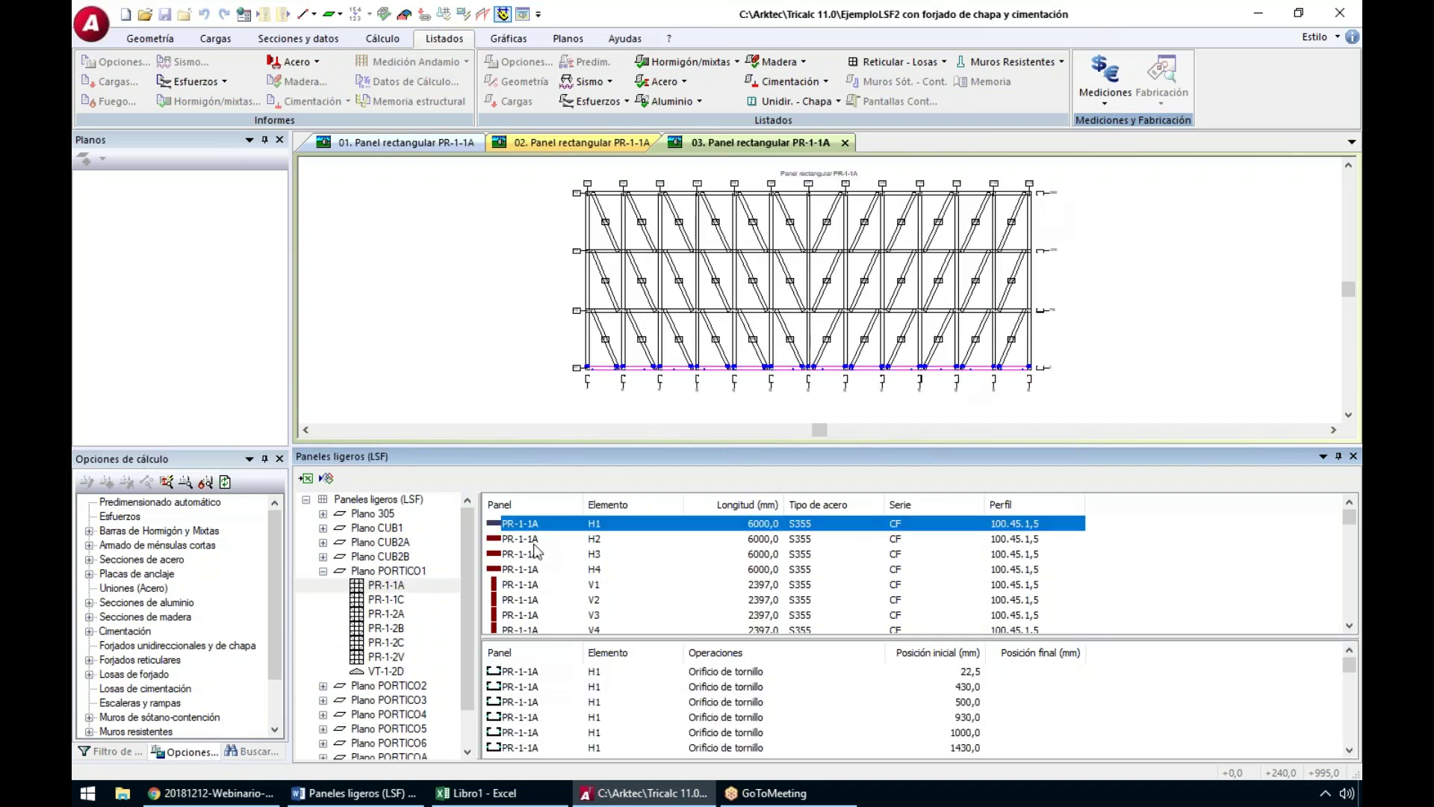
pyautogui.click(594, 537)
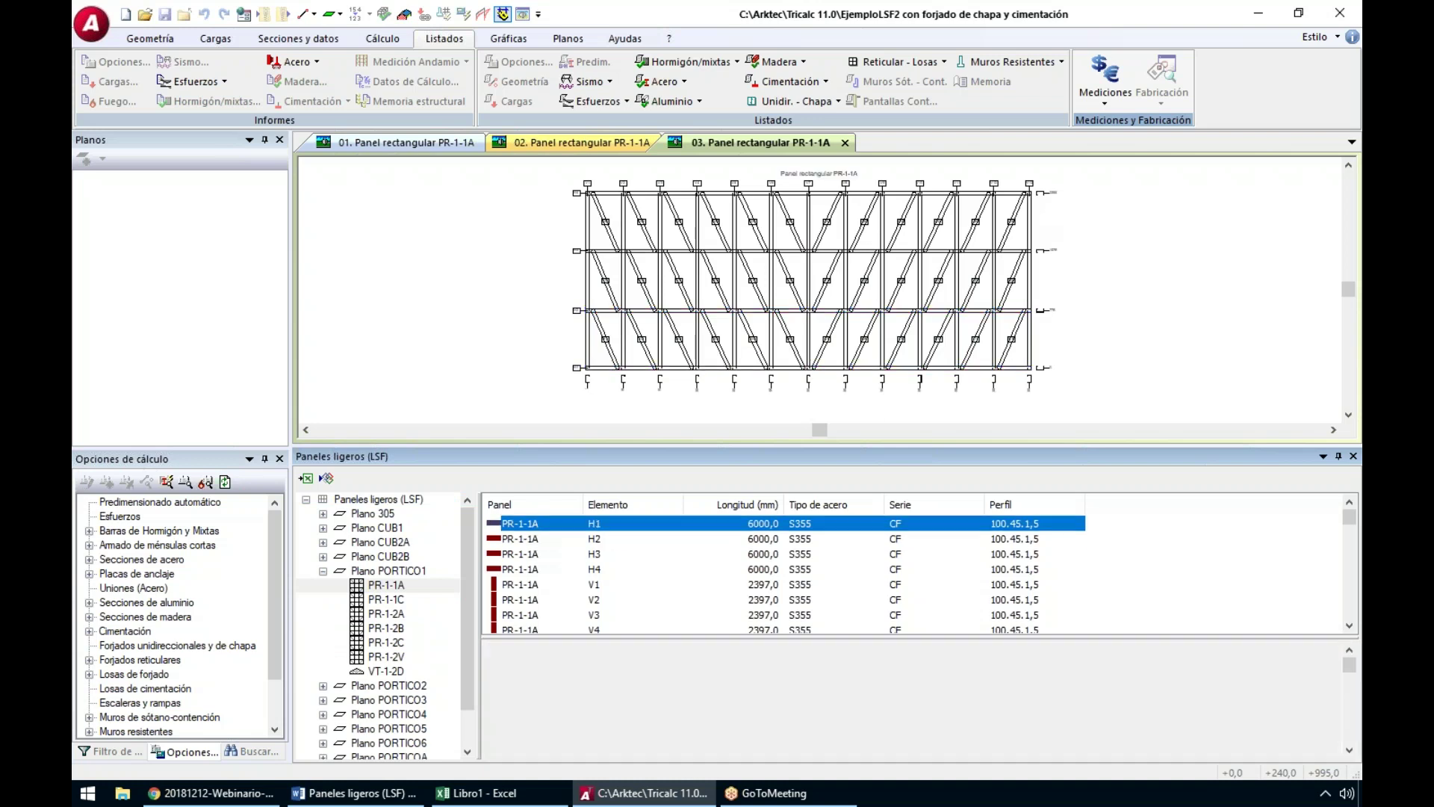
pyautogui.click(606, 556)
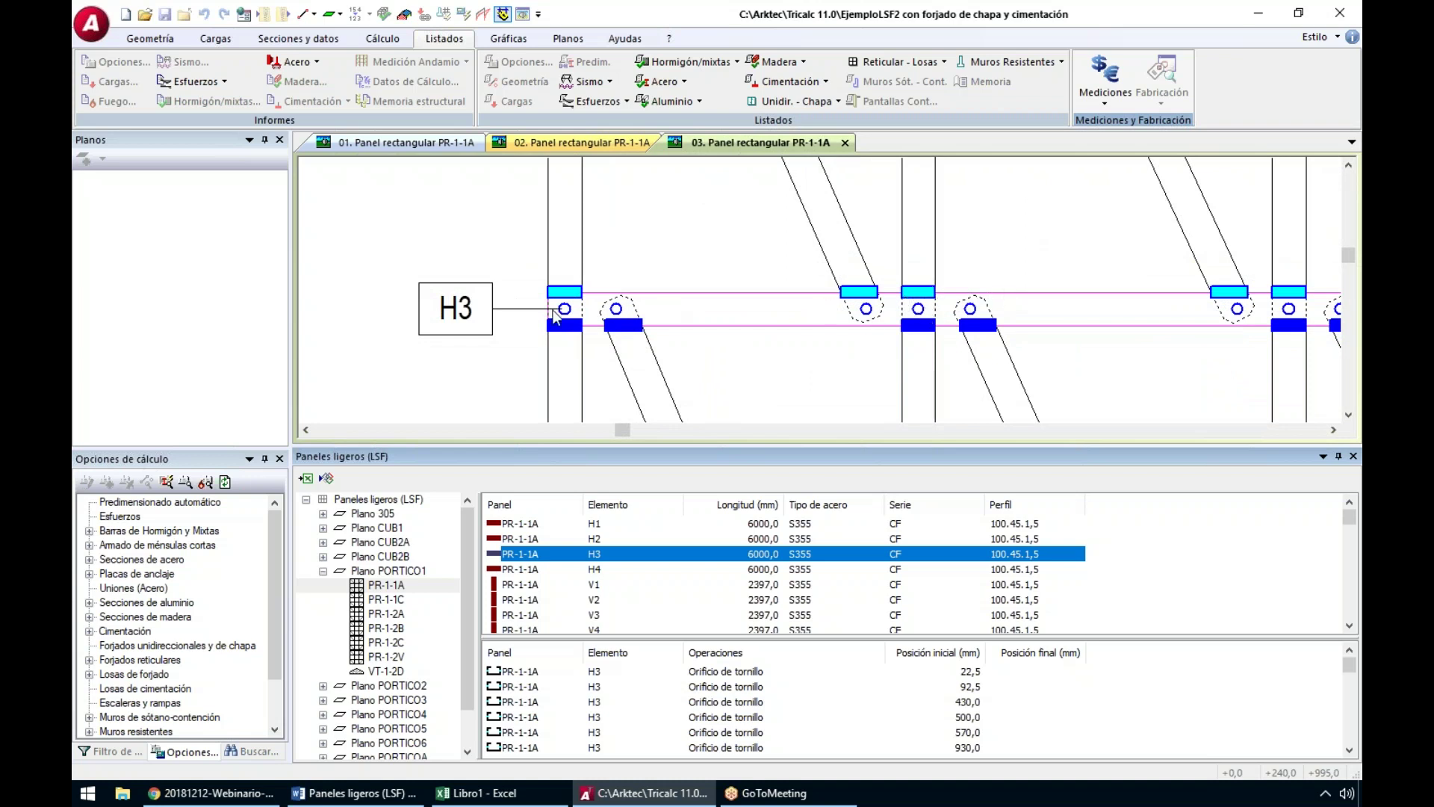
pyautogui.click(560, 670)
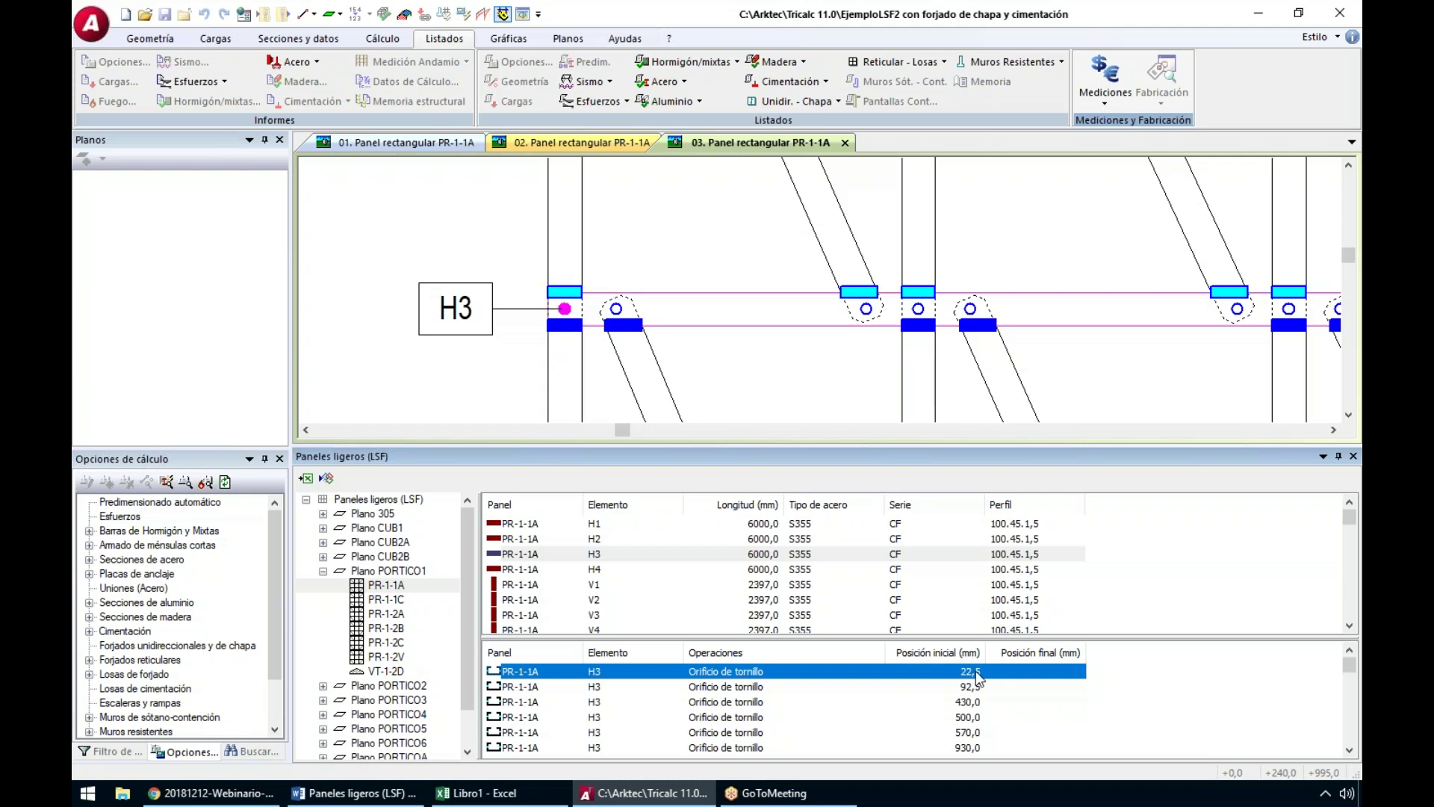
pyautogui.click(908, 685)
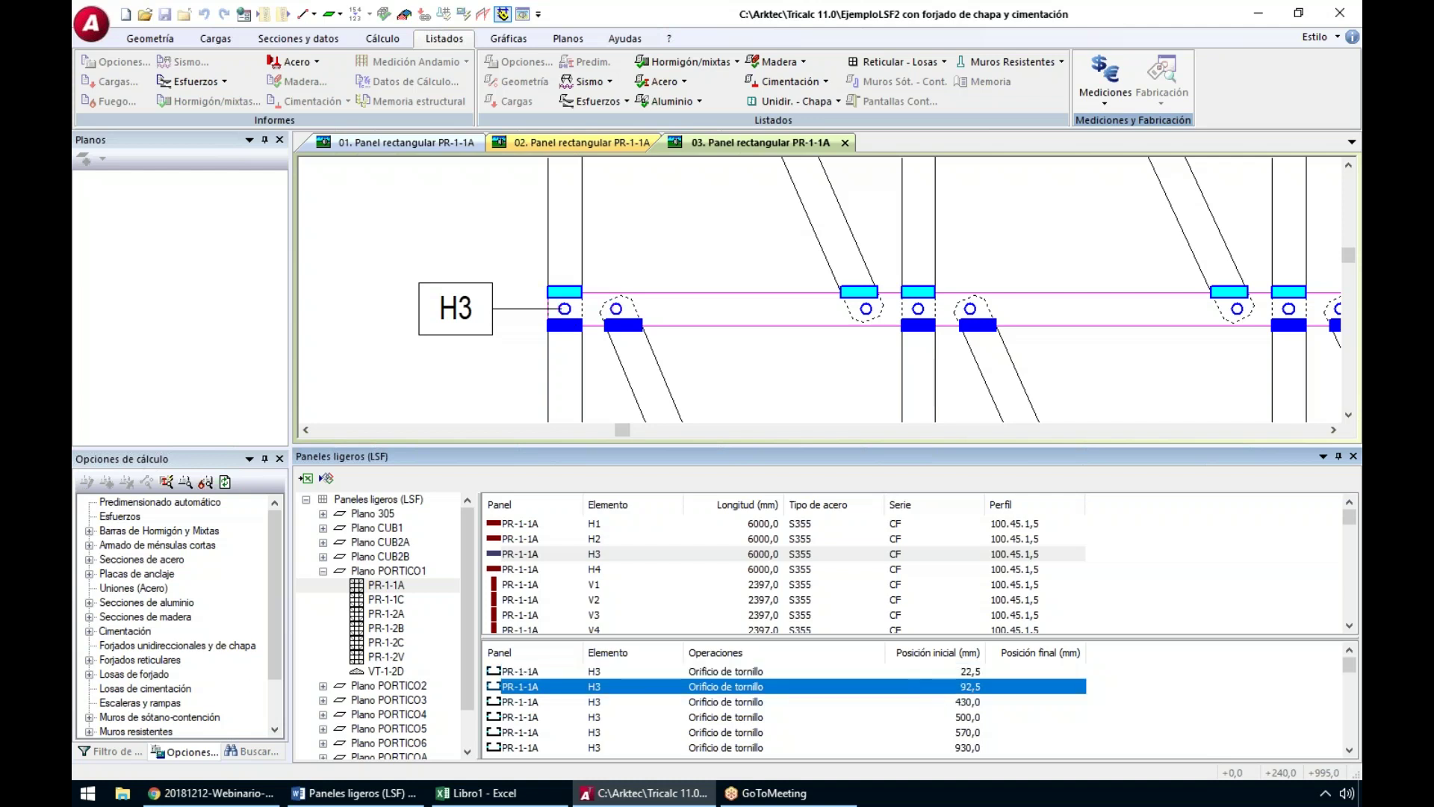
# Locate another screw hole and the first three lip cuts (Corte de labios) of element H3 in the panel drawing
pyautogui.click(940, 702)
pyautogui.scroll(-5, 948, 706)
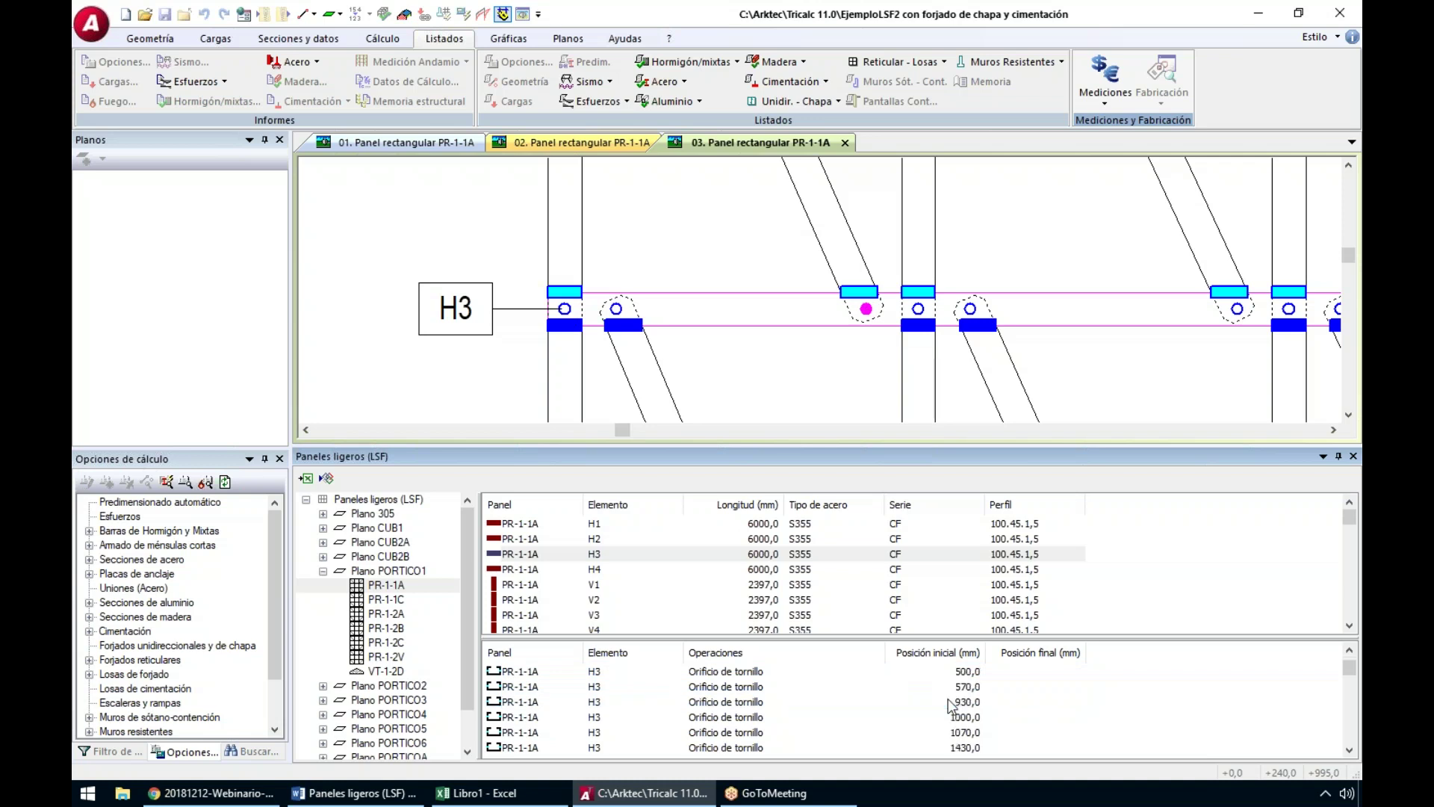
pyautogui.click(737, 688)
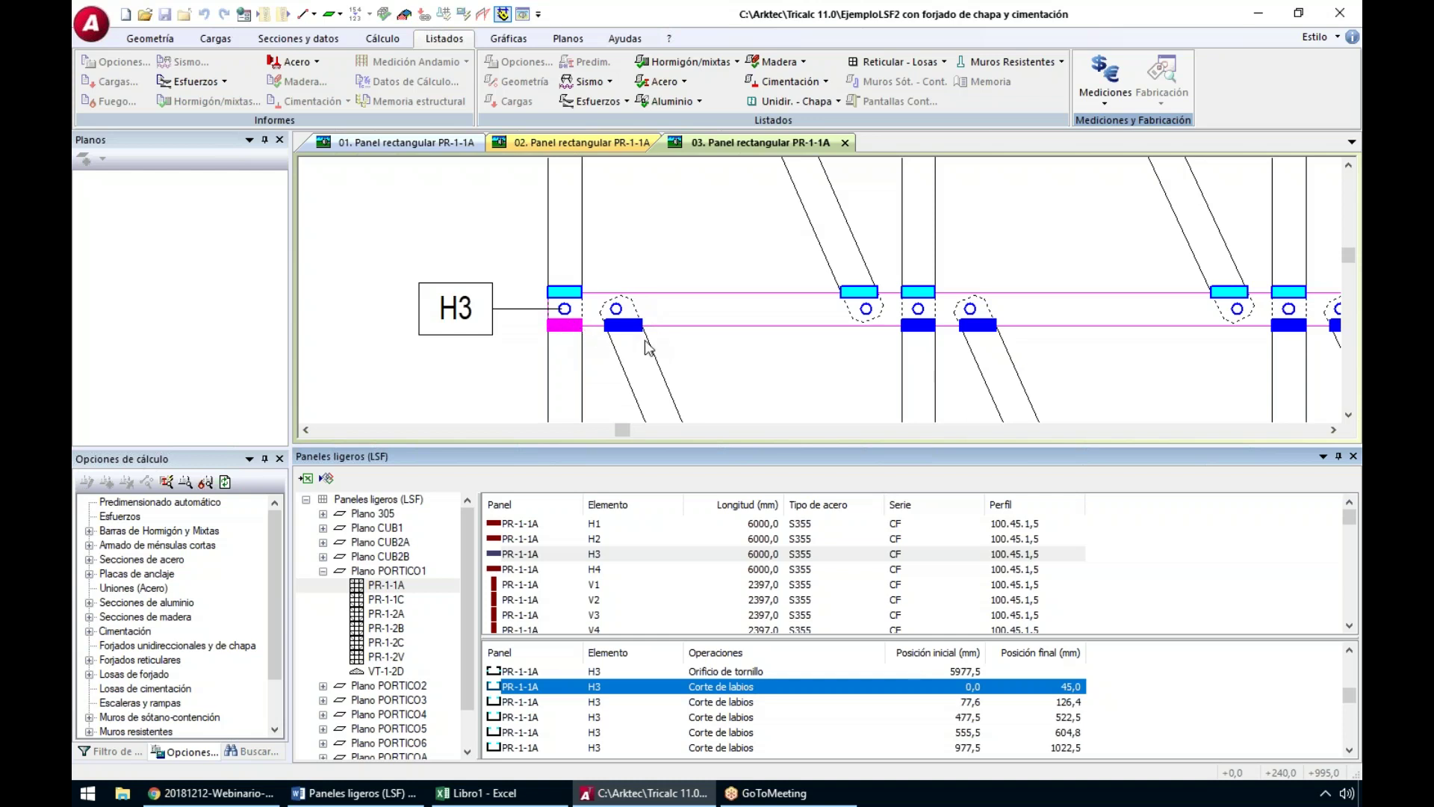
pyautogui.click(721, 702)
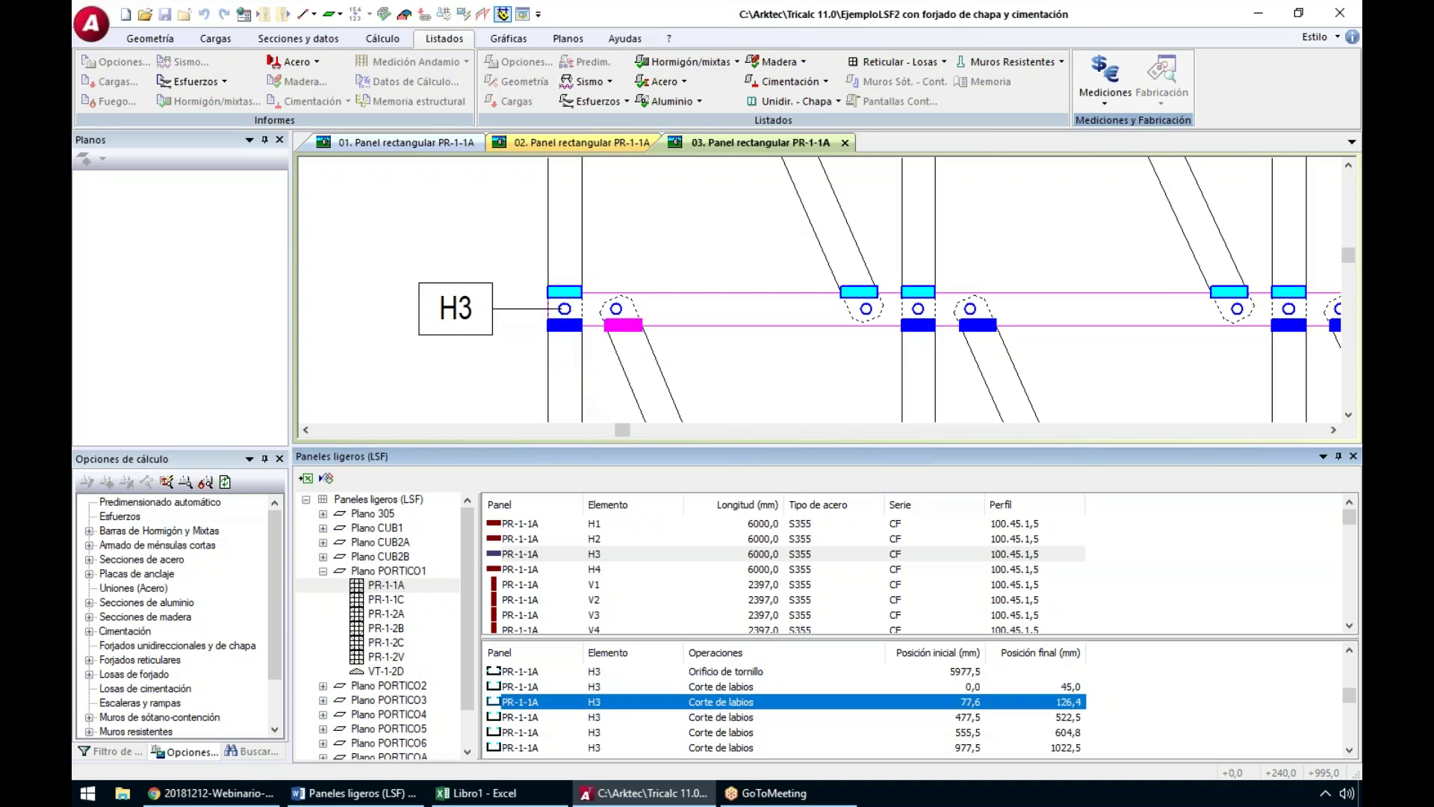
pyautogui.click(731, 717)
pyautogui.scroll(-3, 730, 722)
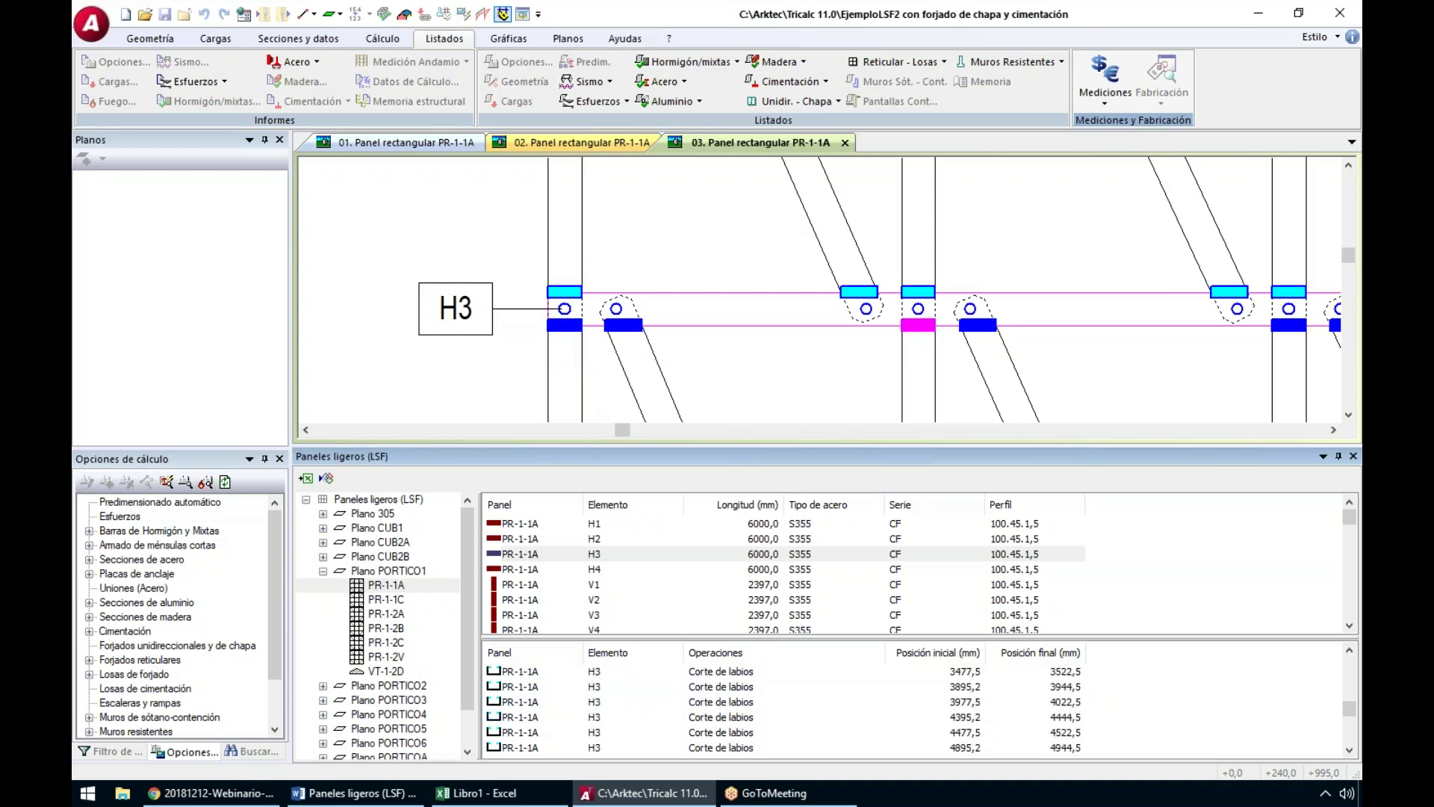
# Locate two section passes (Paso de sección) of element H3 in the drawing and check its final element cut (Corte del elemento)
pyautogui.click(920, 292)
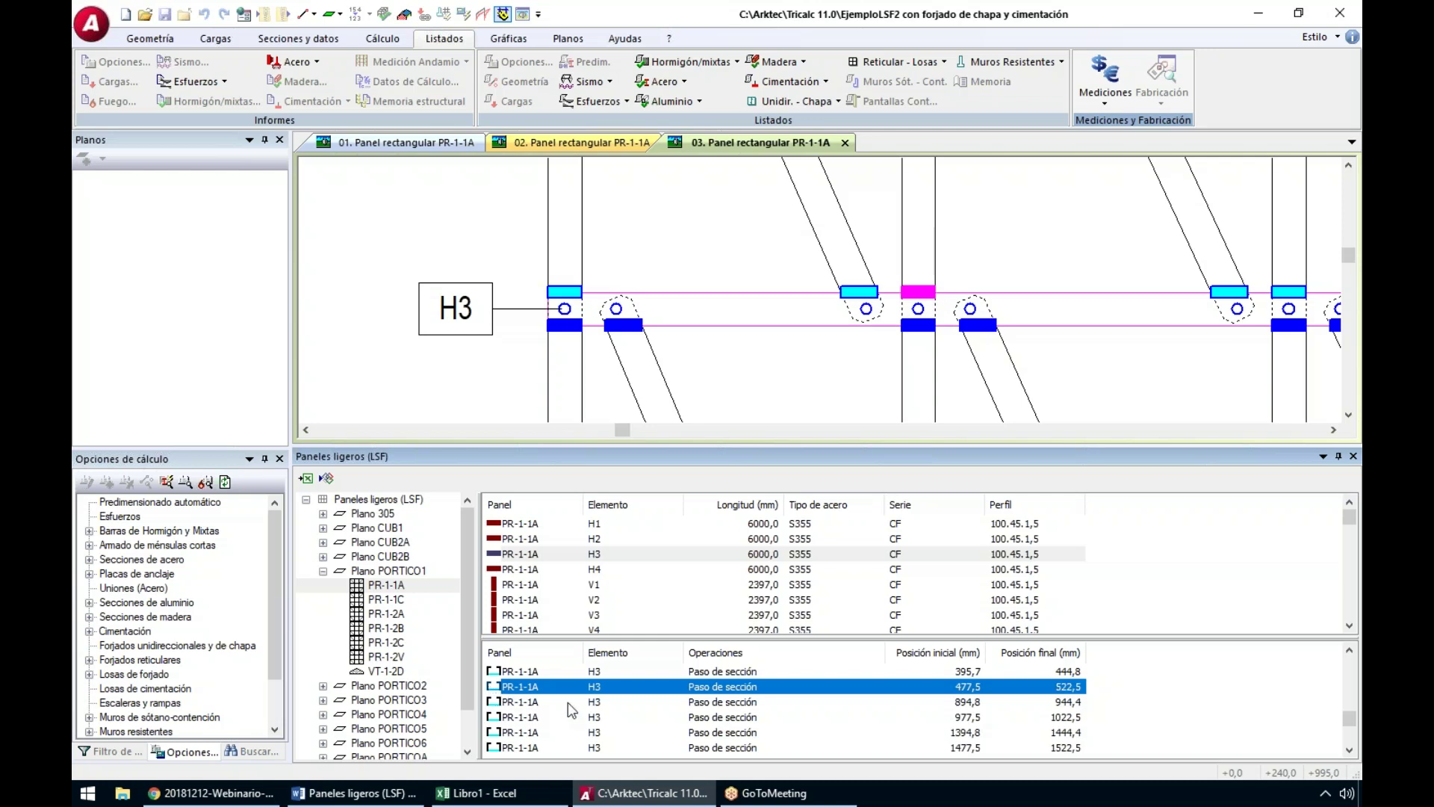
pyautogui.click(545, 706)
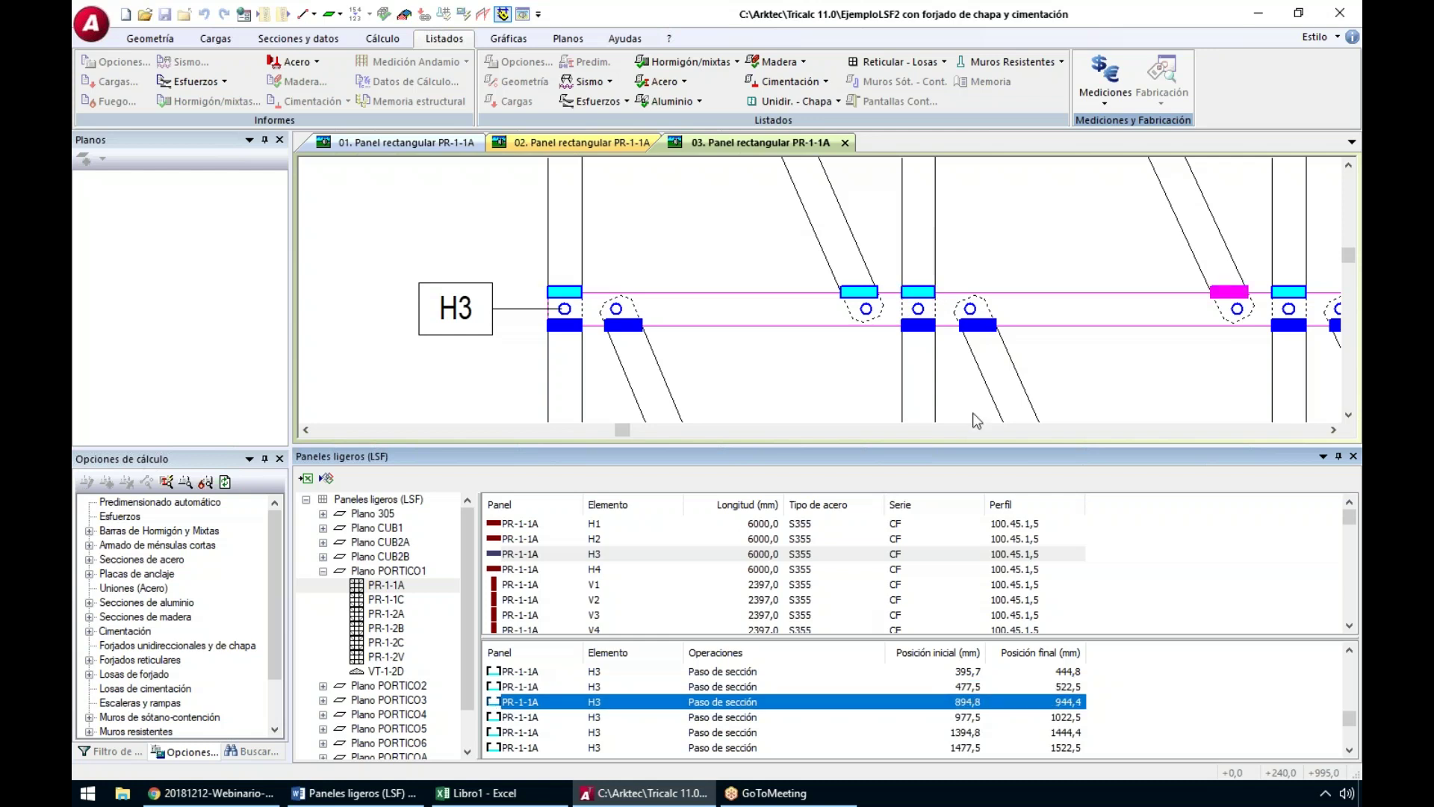
pyautogui.scroll(-7, 746, 695)
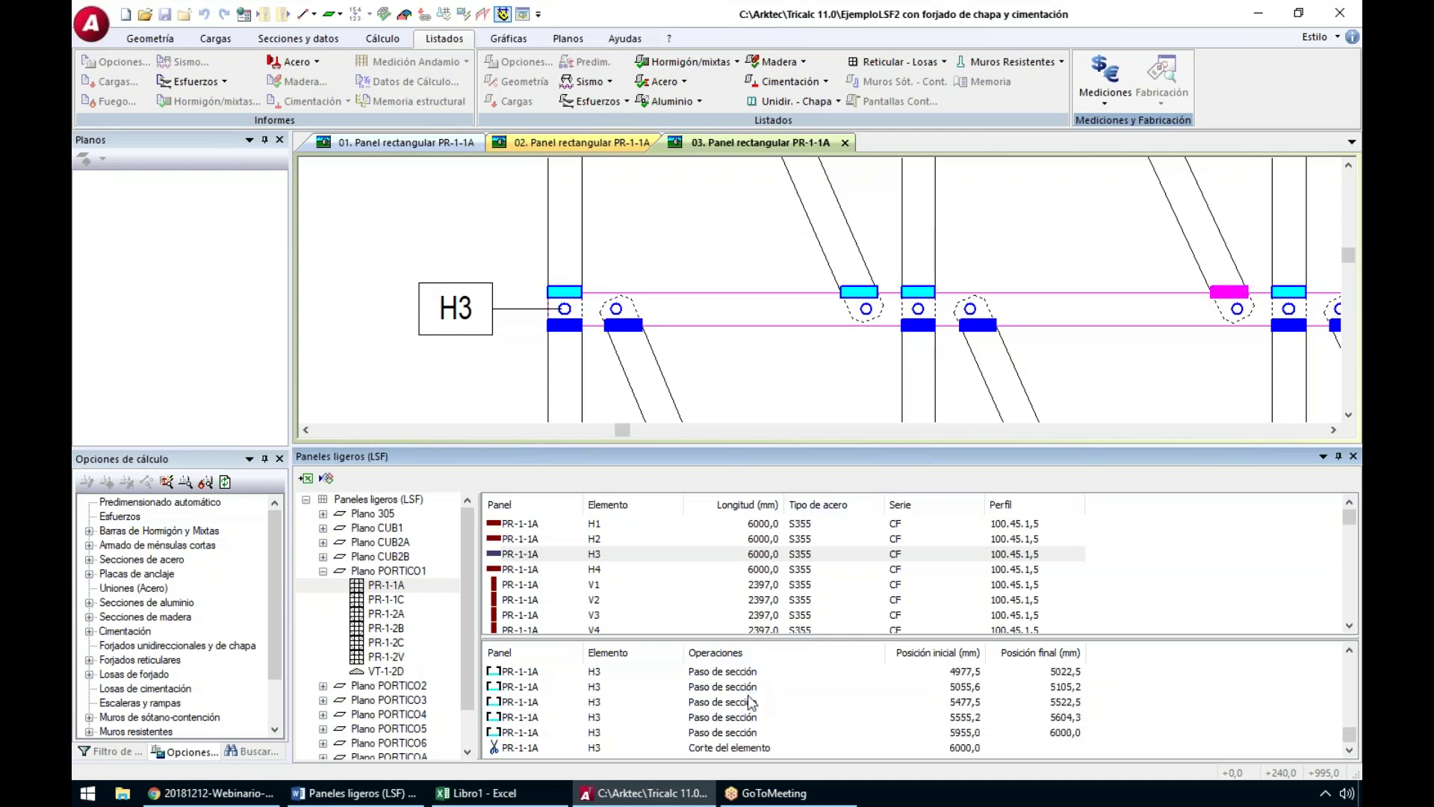
pyautogui.click(737, 750)
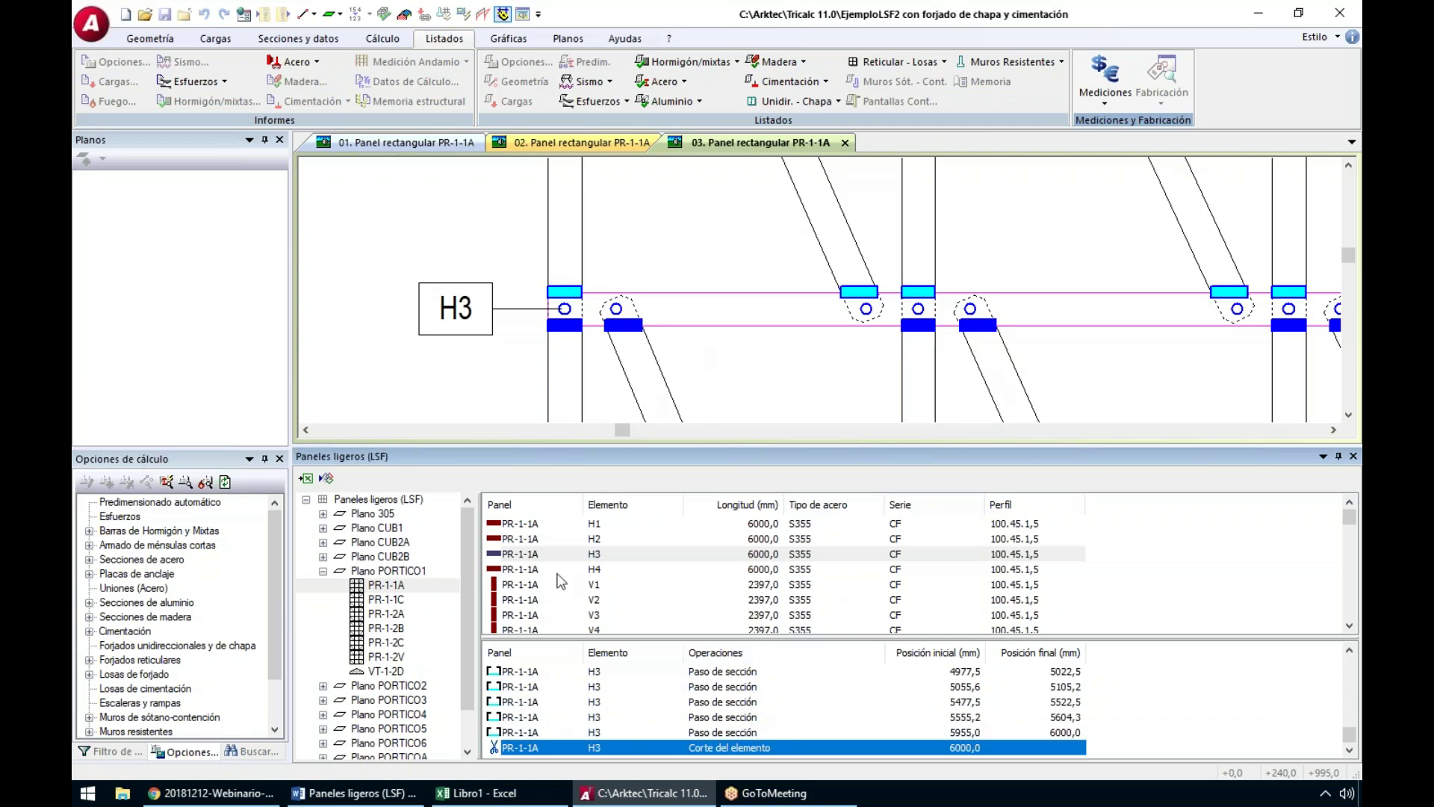
# Select diagonal D2 of panel PR-1-1A in the element list and bring it into close view in the drawing
pyautogui.scroll(-5, 561, 582)
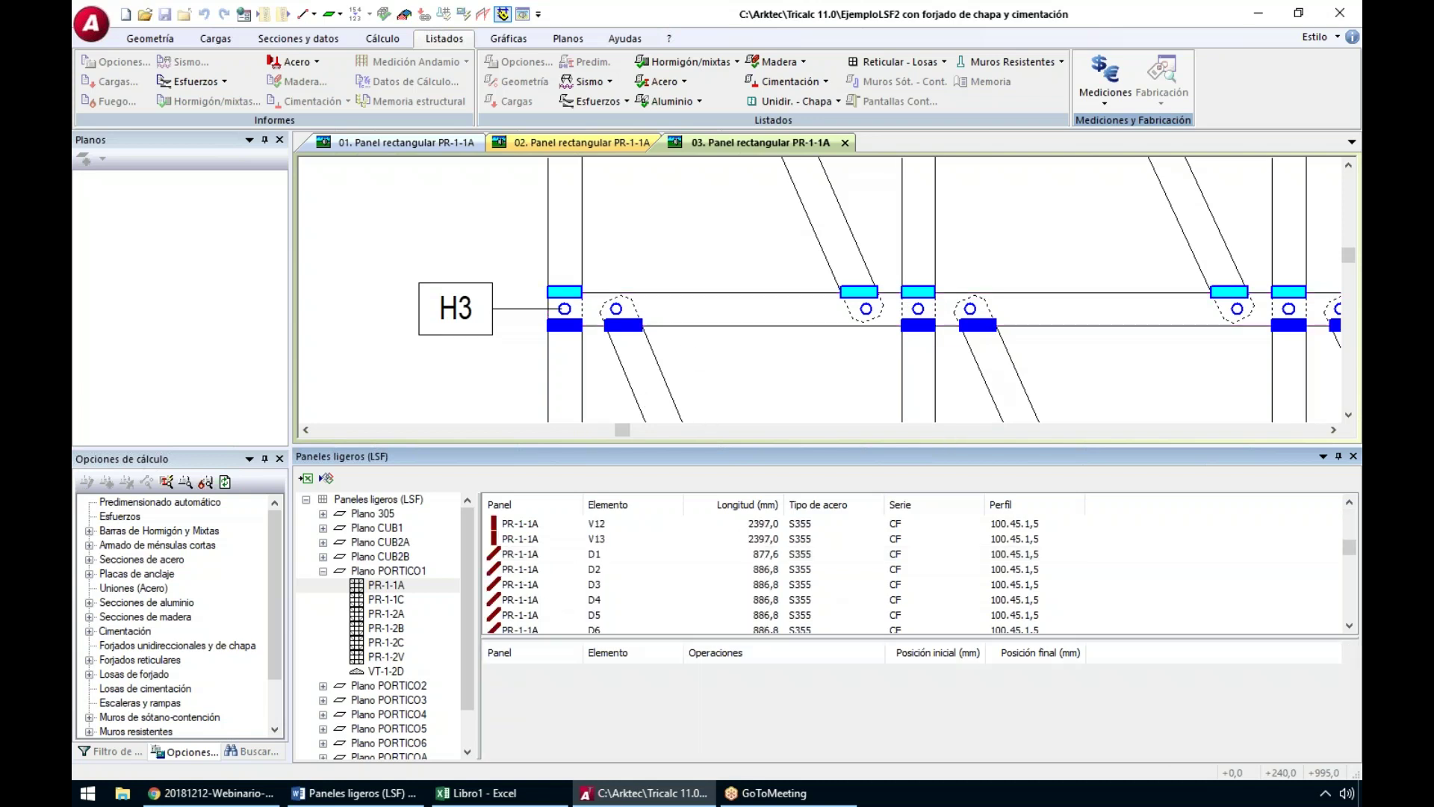
pyautogui.click(561, 569)
pyautogui.scroll(-5, 823, 274)
pyautogui.scroll(-3, 889, 327)
pyautogui.scroll(5, 889, 327)
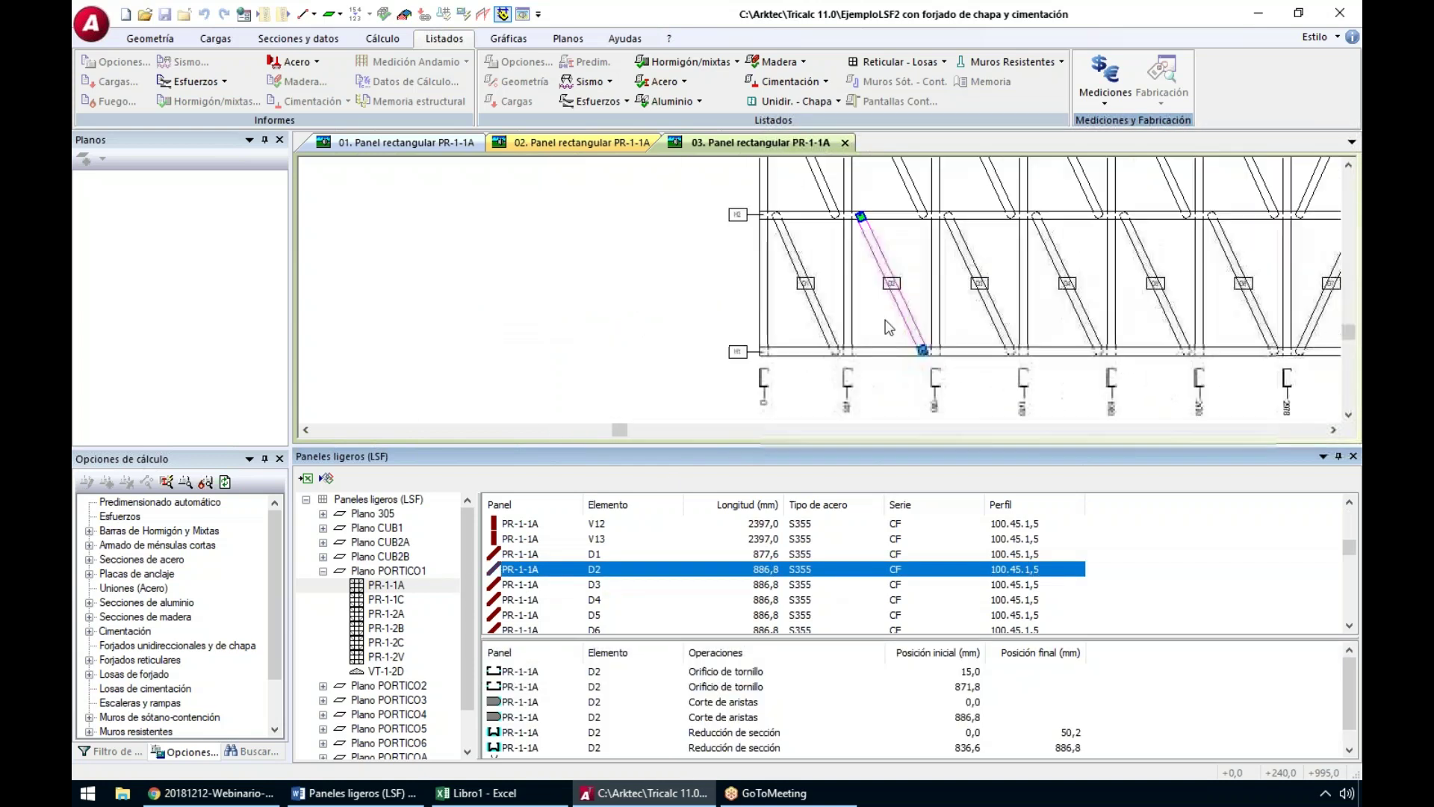
pyautogui.scroll(1, 889, 327)
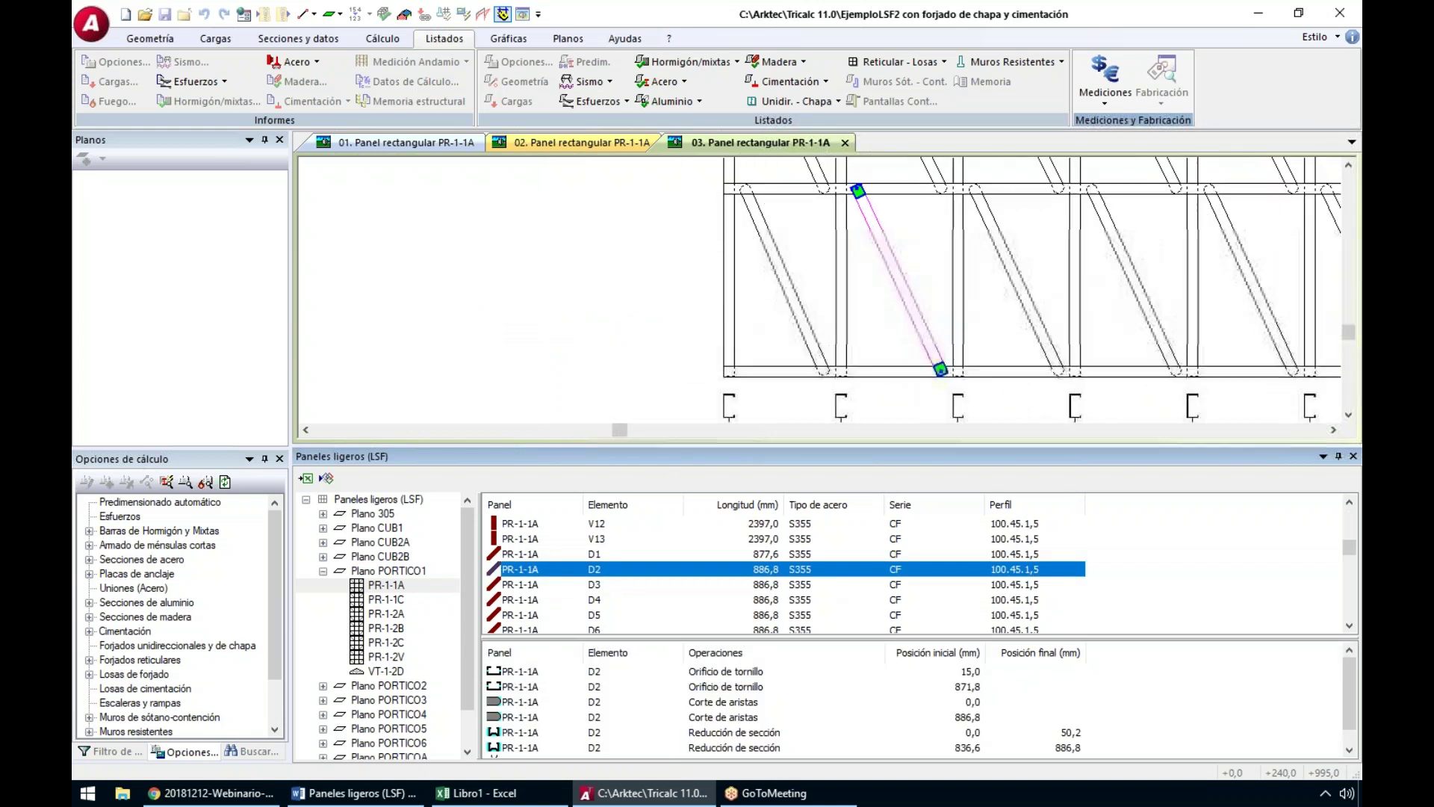
# Inspect diagonal D2's screw holes, edge cuts, section reduction and element cut, and return to the view of the whole panel
pyautogui.click(728, 673)
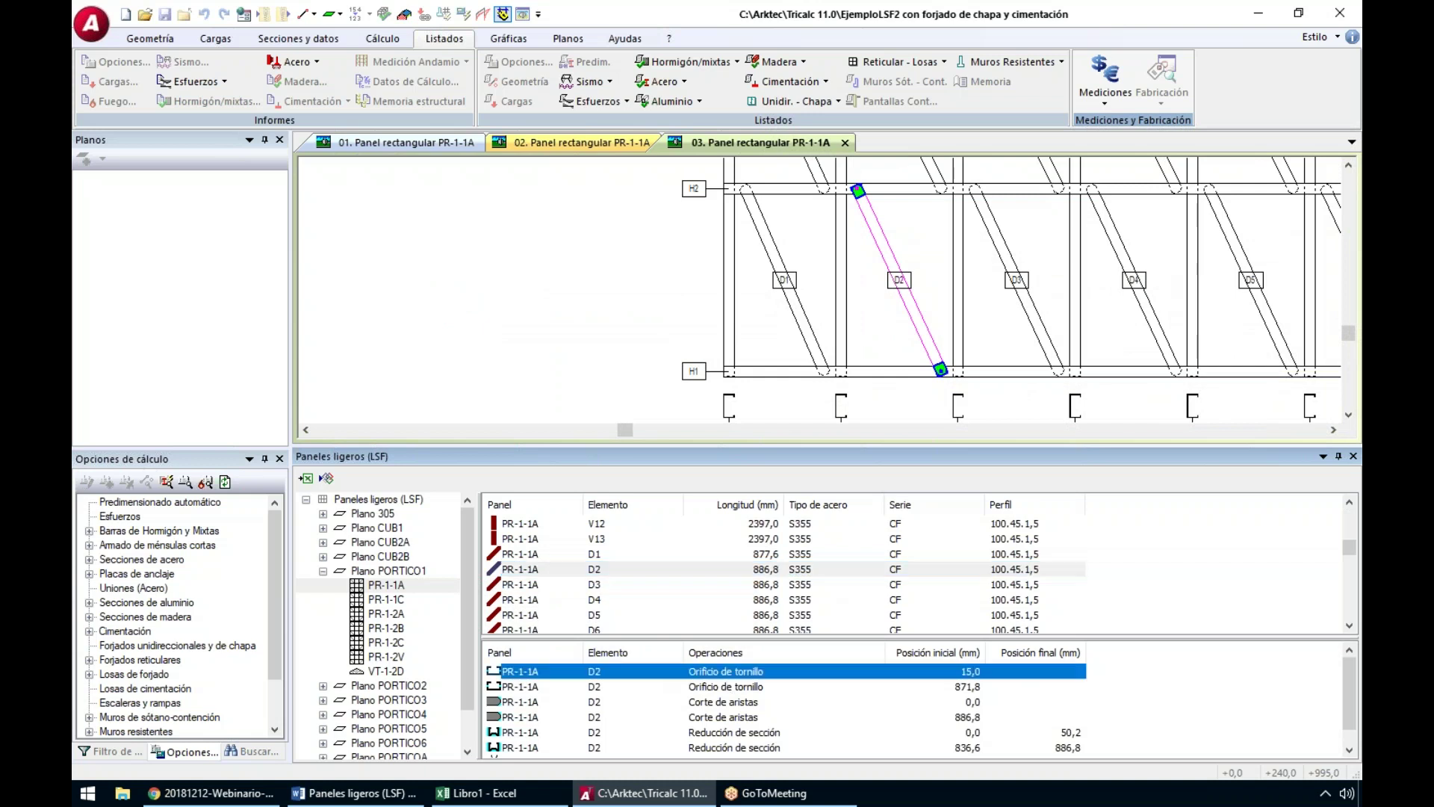
pyautogui.click(726, 687)
pyautogui.click(731, 703)
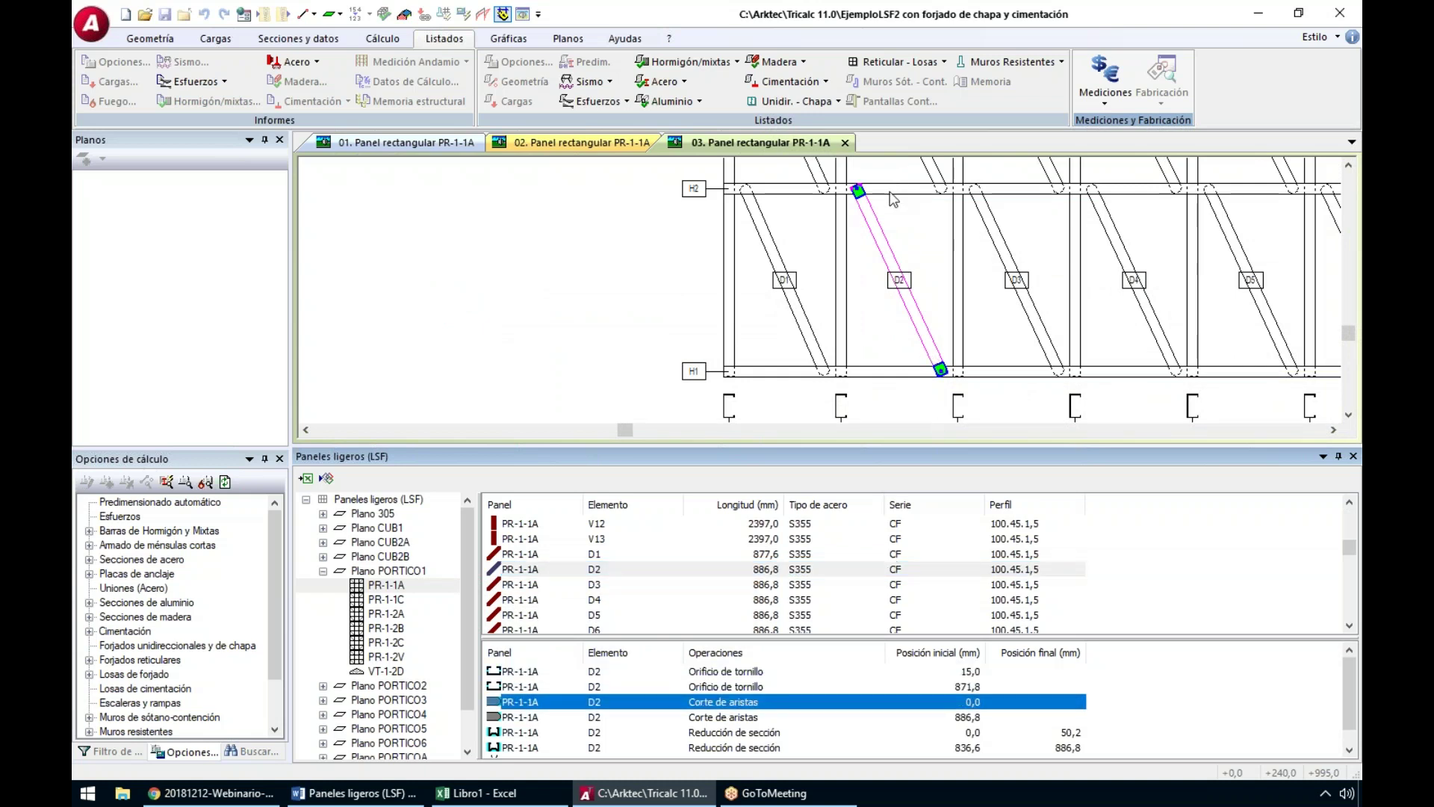
pyautogui.scroll(5, 866, 190)
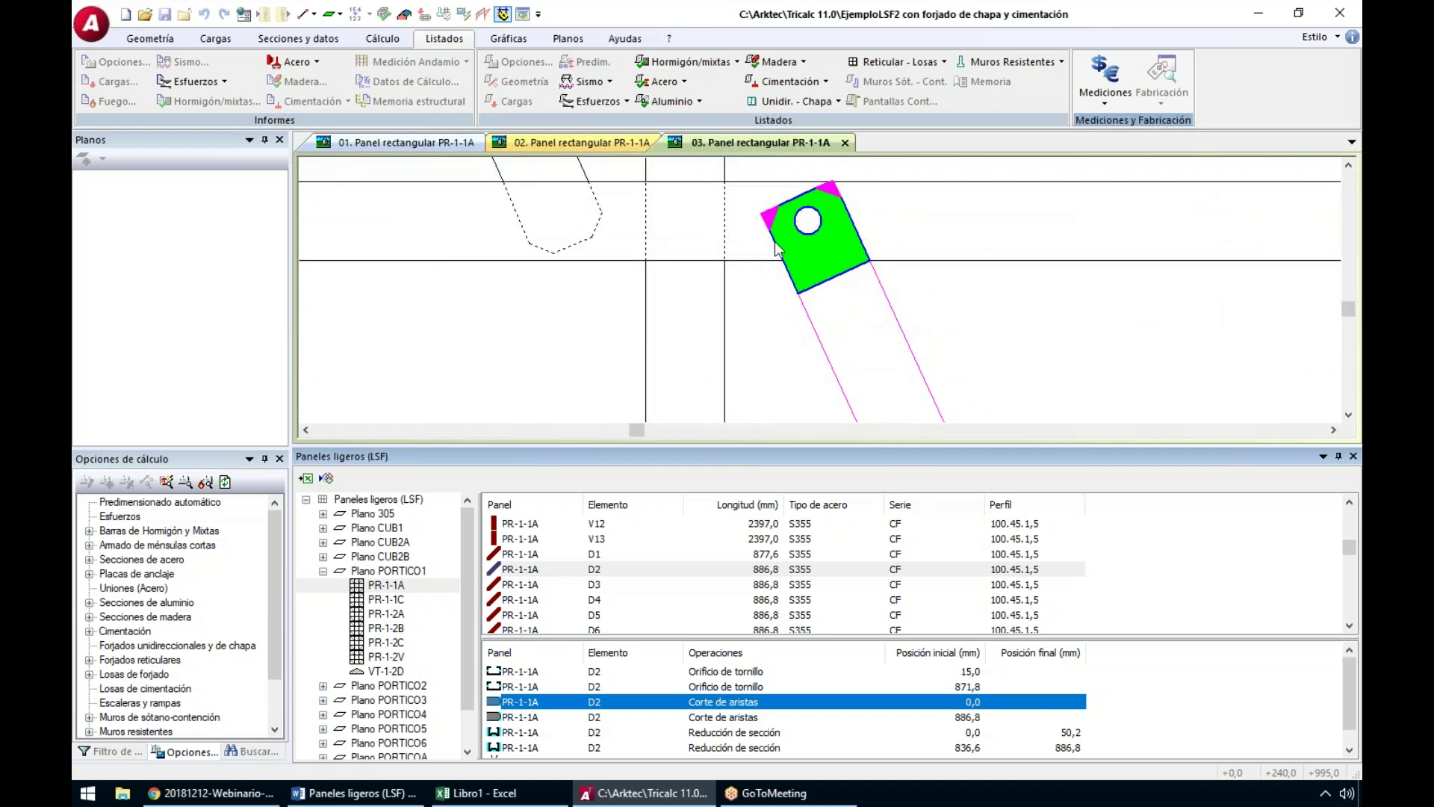
pyautogui.click(718, 718)
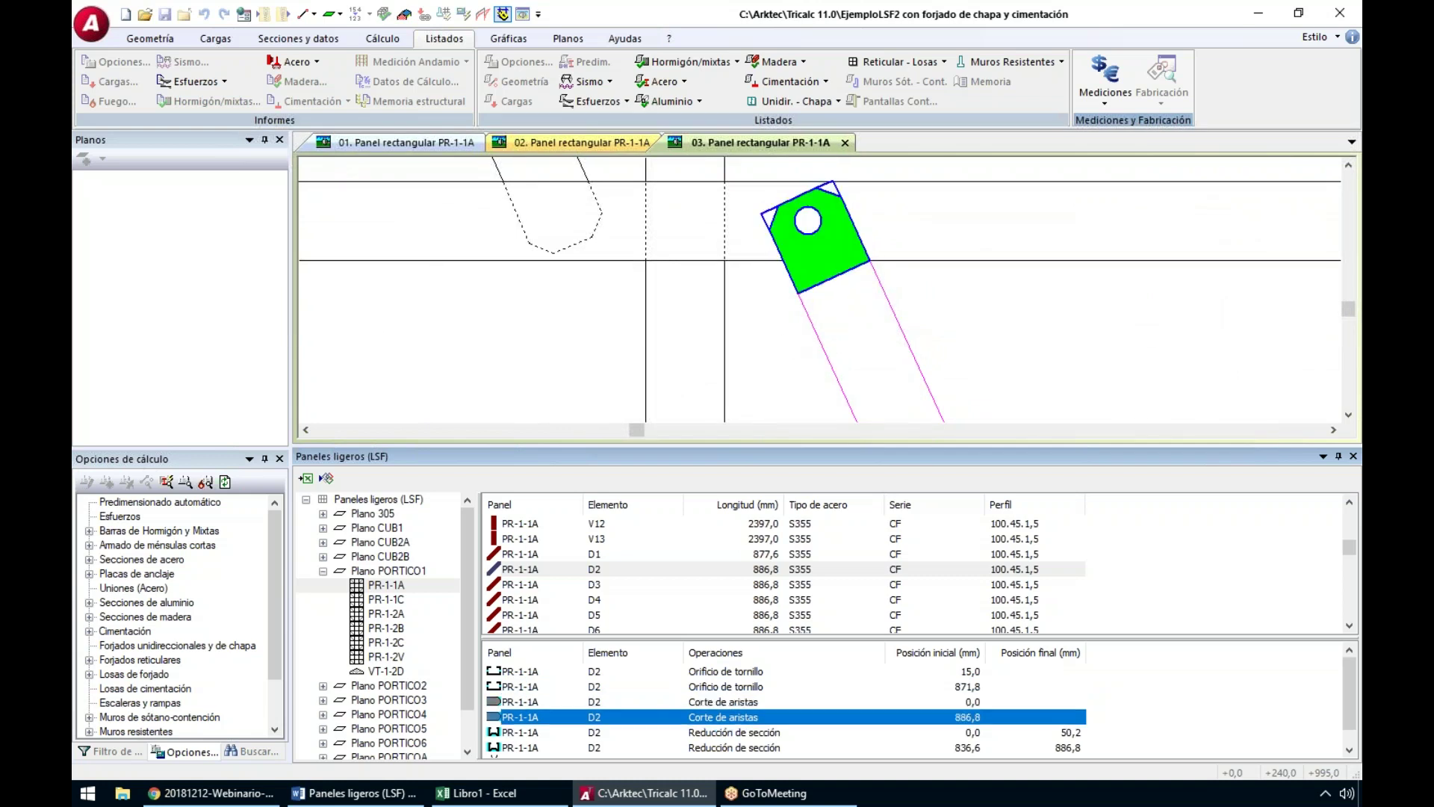
pyautogui.click(728, 732)
pyautogui.scroll(-1, 744, 713)
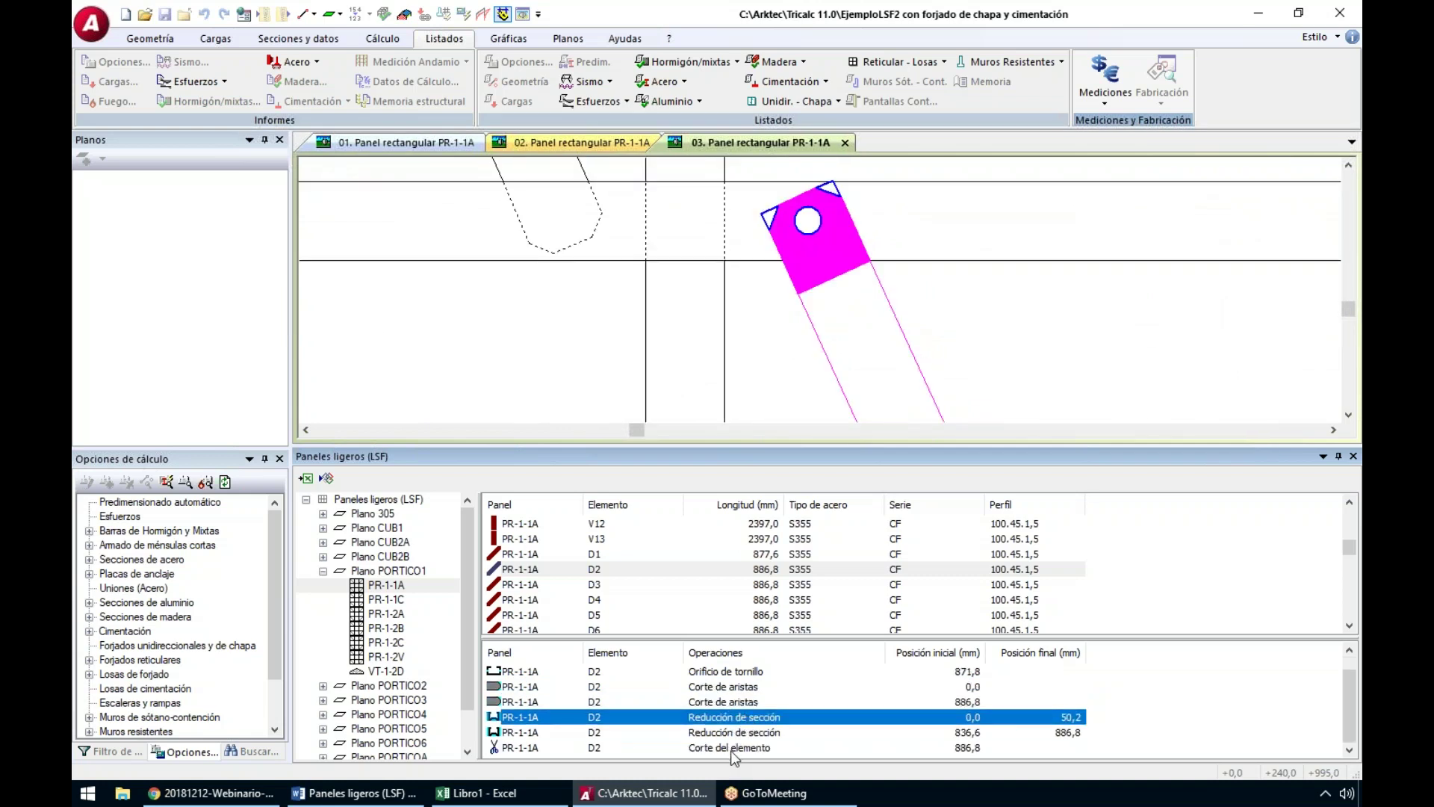
pyautogui.click(734, 748)
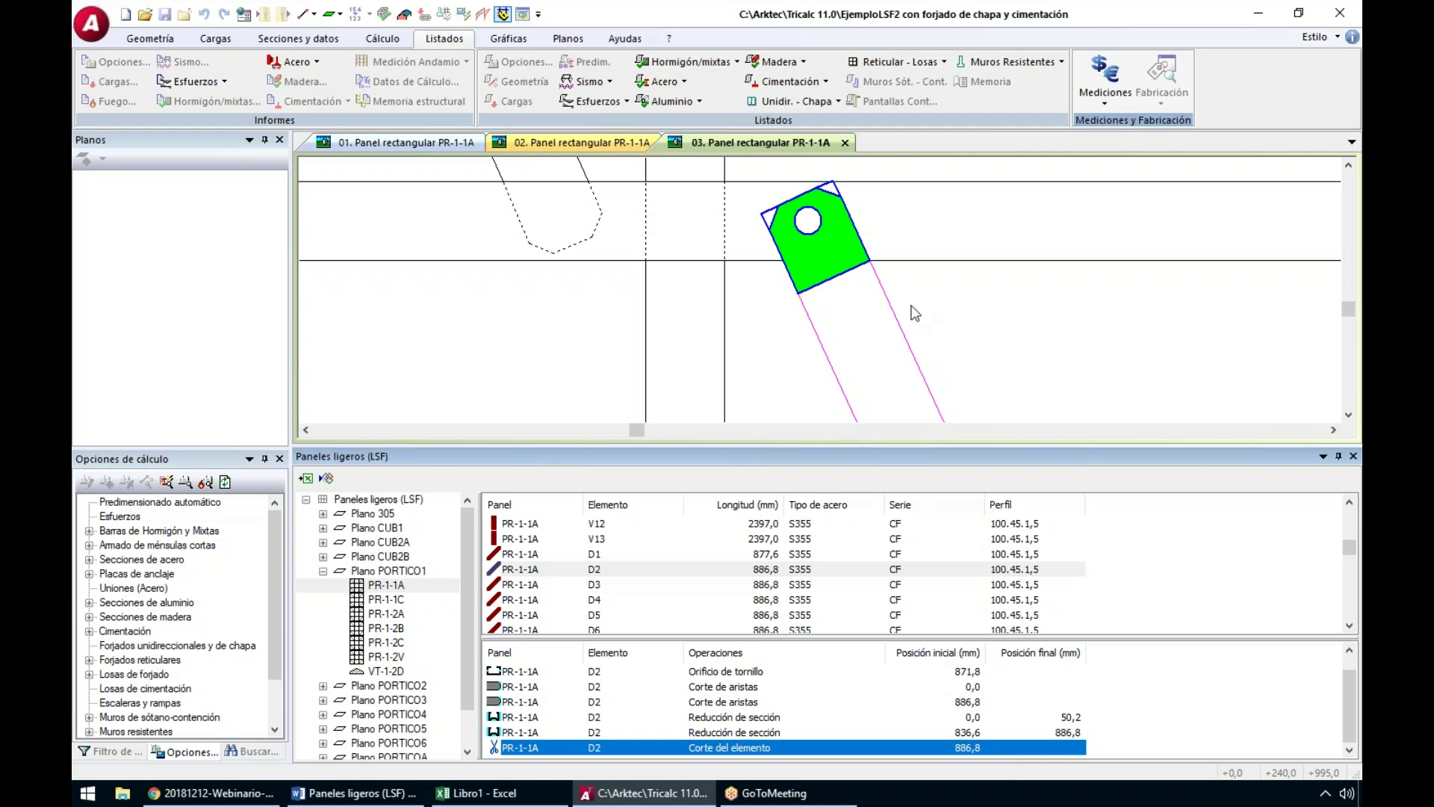
pyautogui.scroll(-5, 912, 310)
pyautogui.scroll(-3, 912, 311)
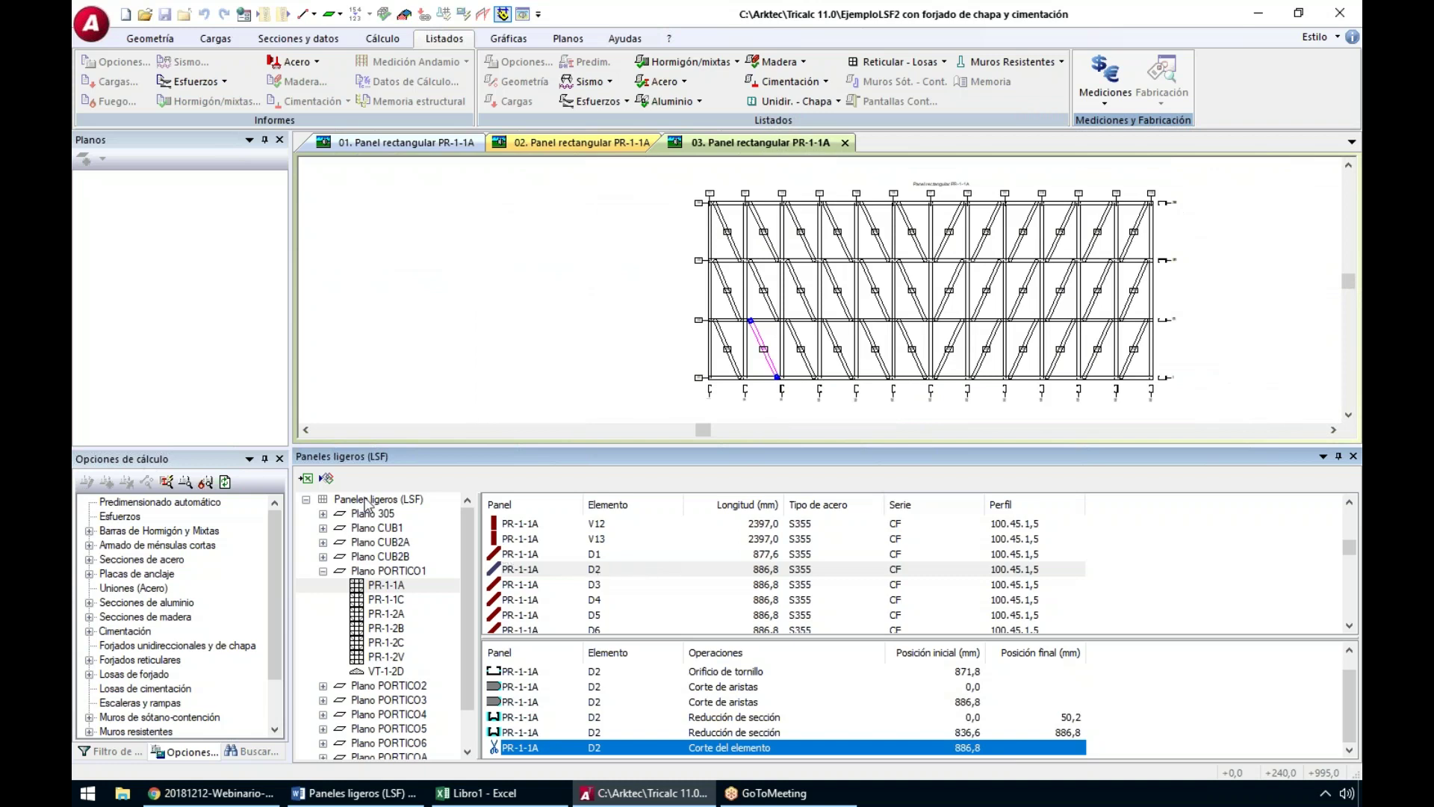
# Export the fabrication table of the complete structure to the desktop as the Excel file "EjemploLSF2 con forjado de chapa y cimentación.xls"
pyautogui.click(305, 478)
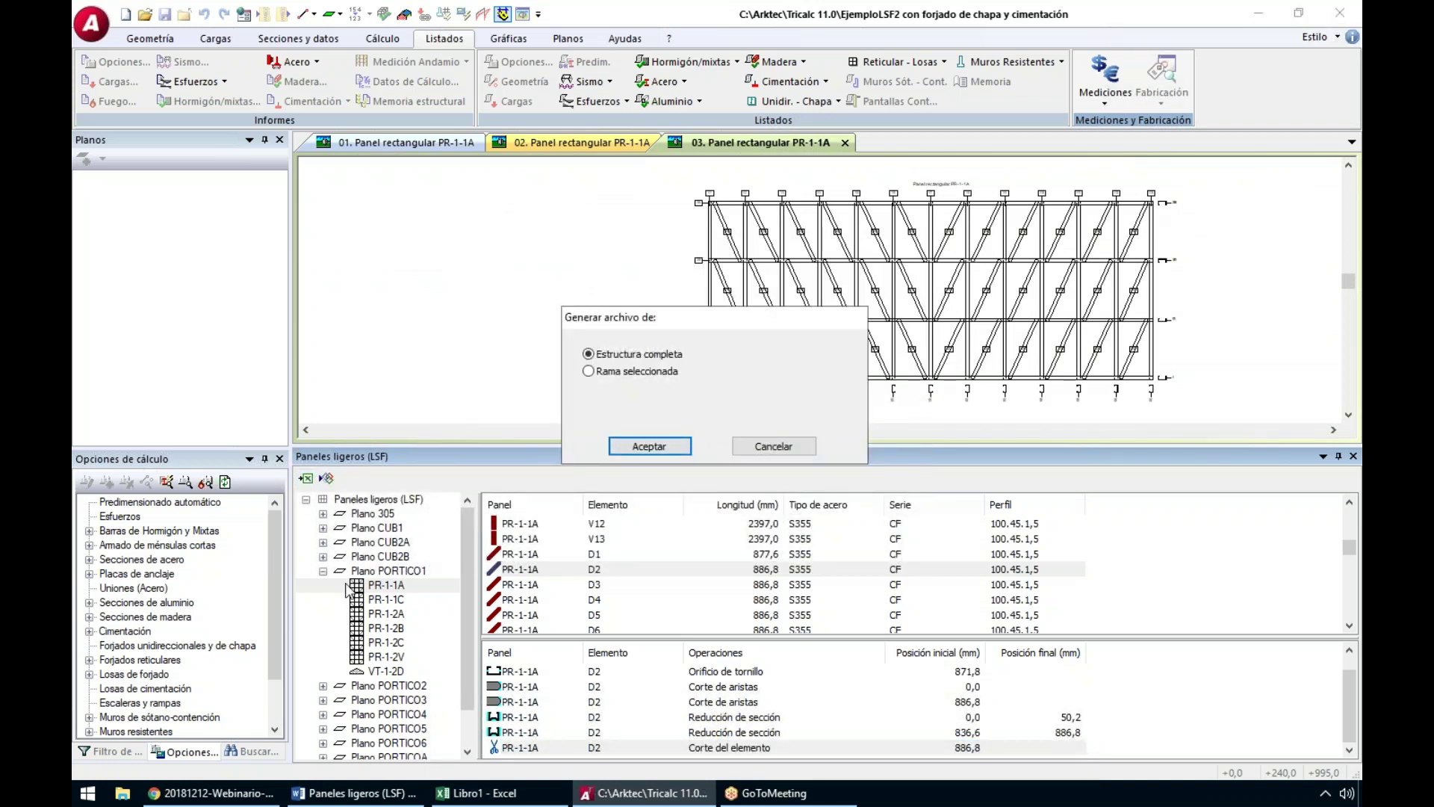
pyautogui.click(650, 447)
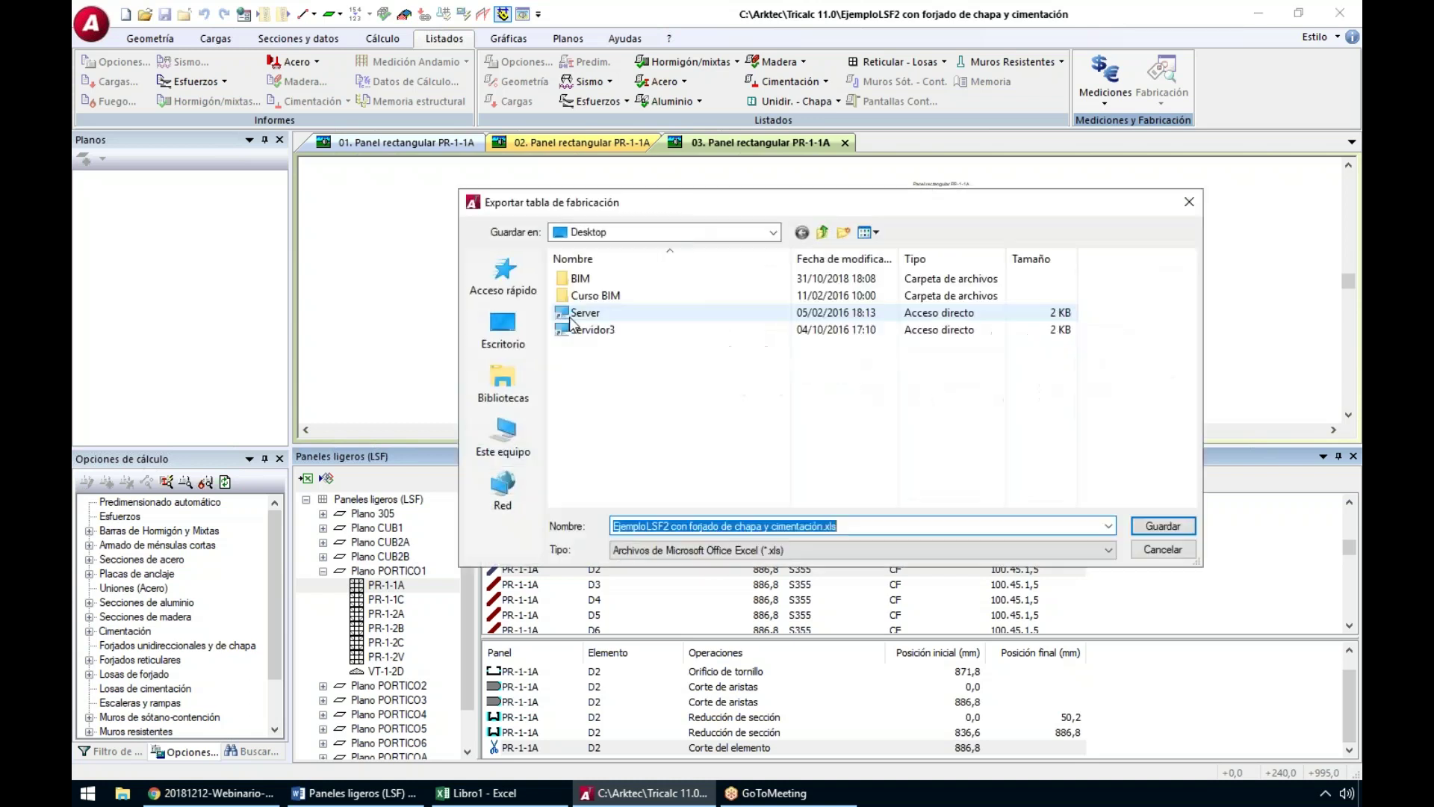
pyautogui.click(1162, 526)
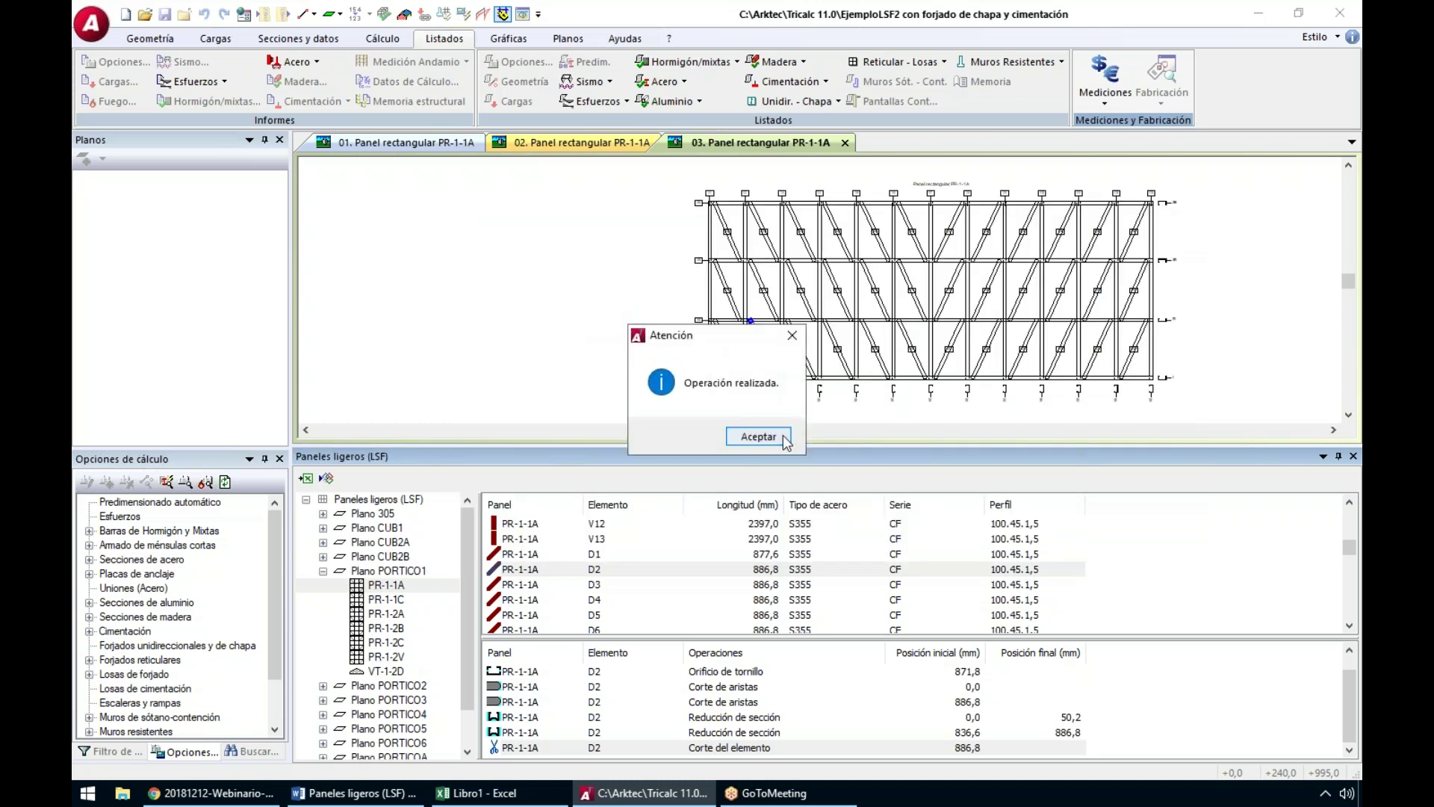
pyautogui.click(776, 441)
# Open the exported fabrication table from the desktop in Excel despite the format mismatch, and fit all column widths to their contents
pyautogui.press('super+d')
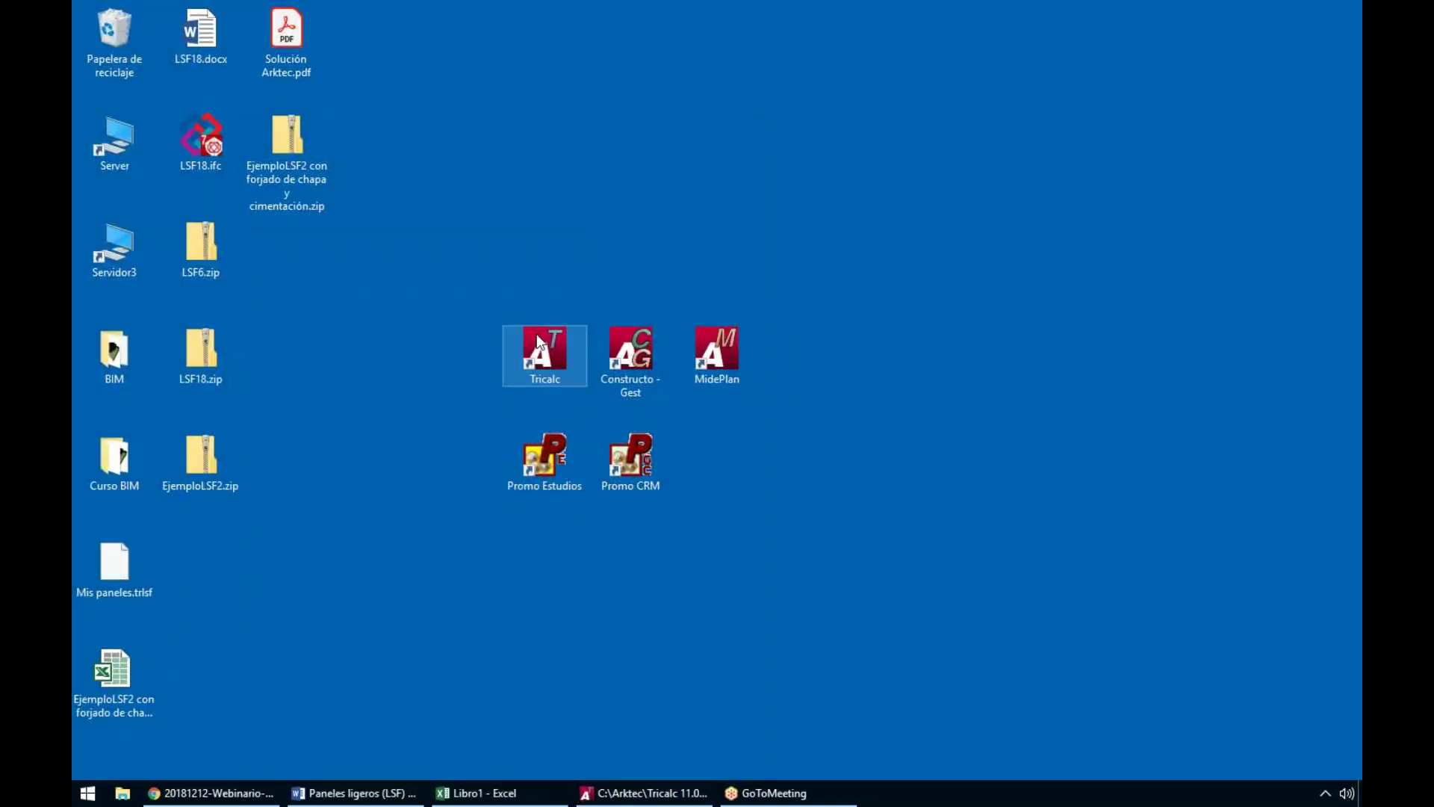
pyautogui.click(114, 670)
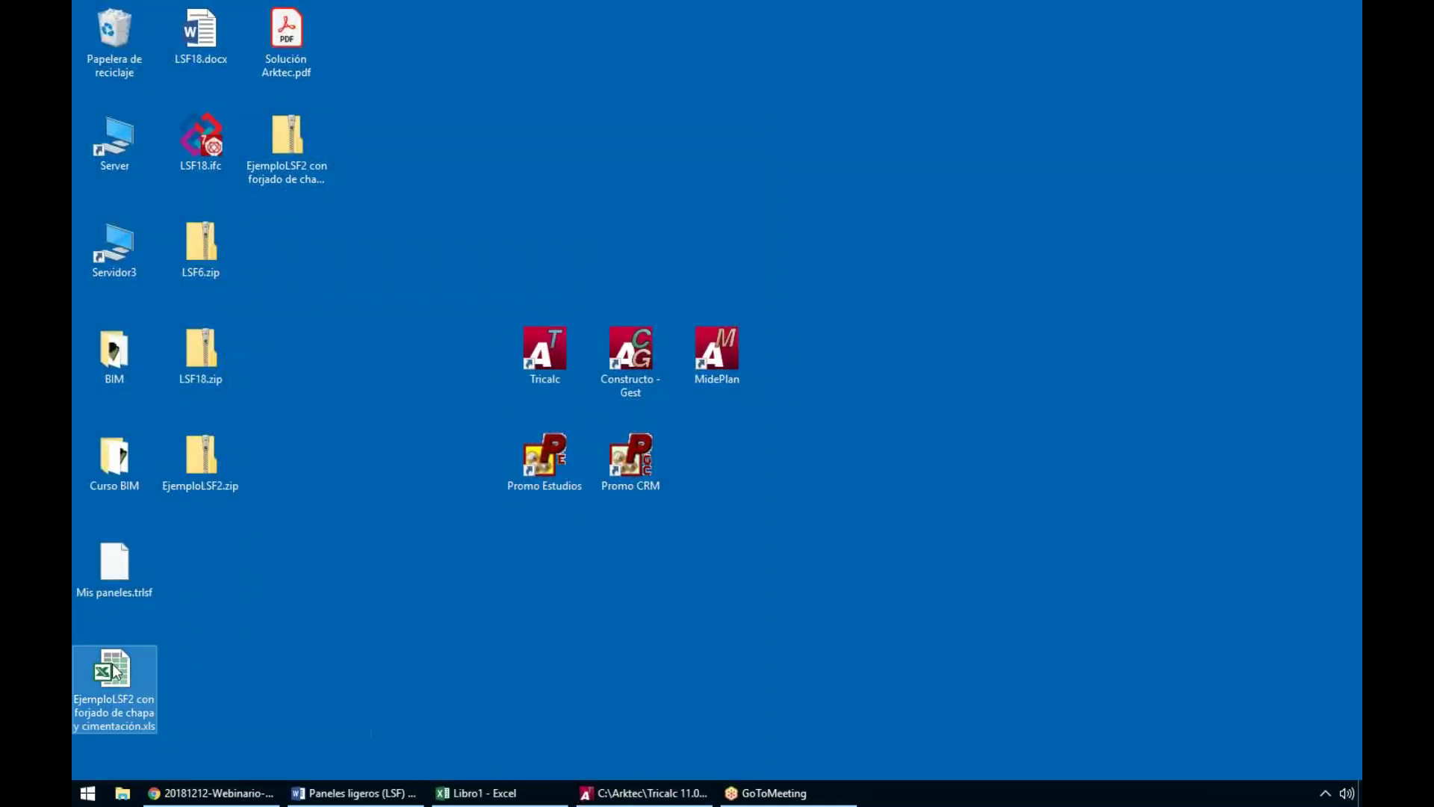
pyautogui.doubleClick(114, 669)
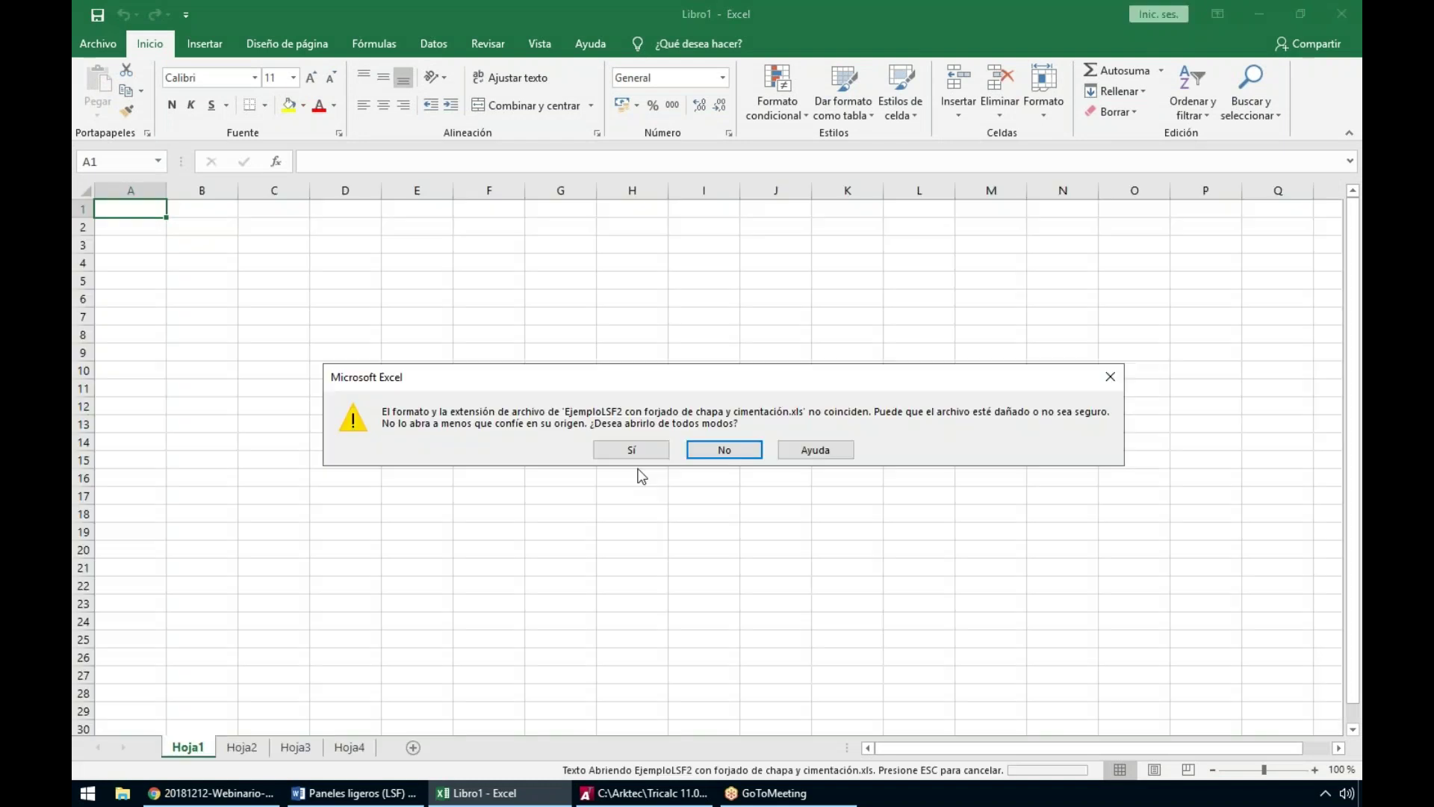
pyautogui.click(634, 449)
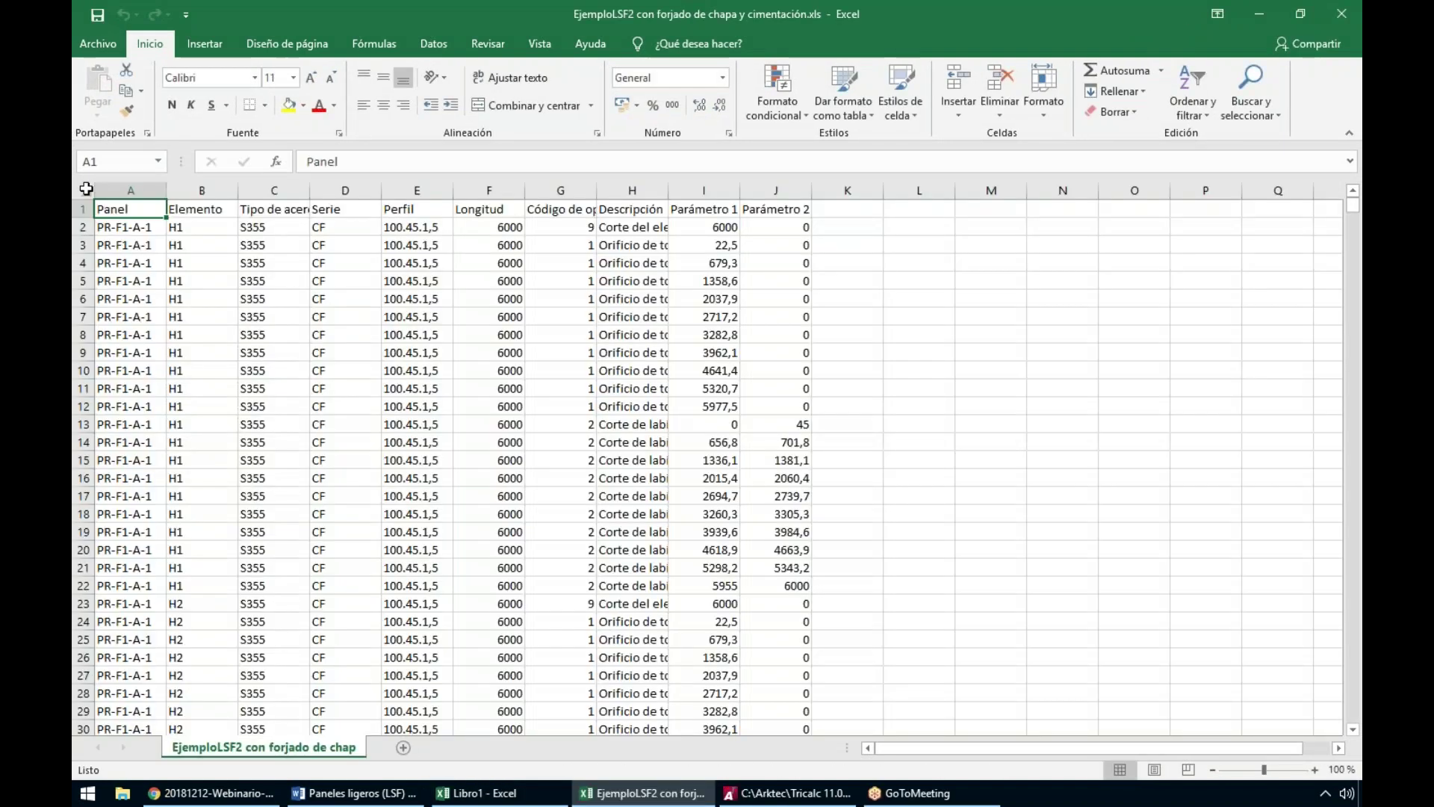
pyautogui.click(86, 190)
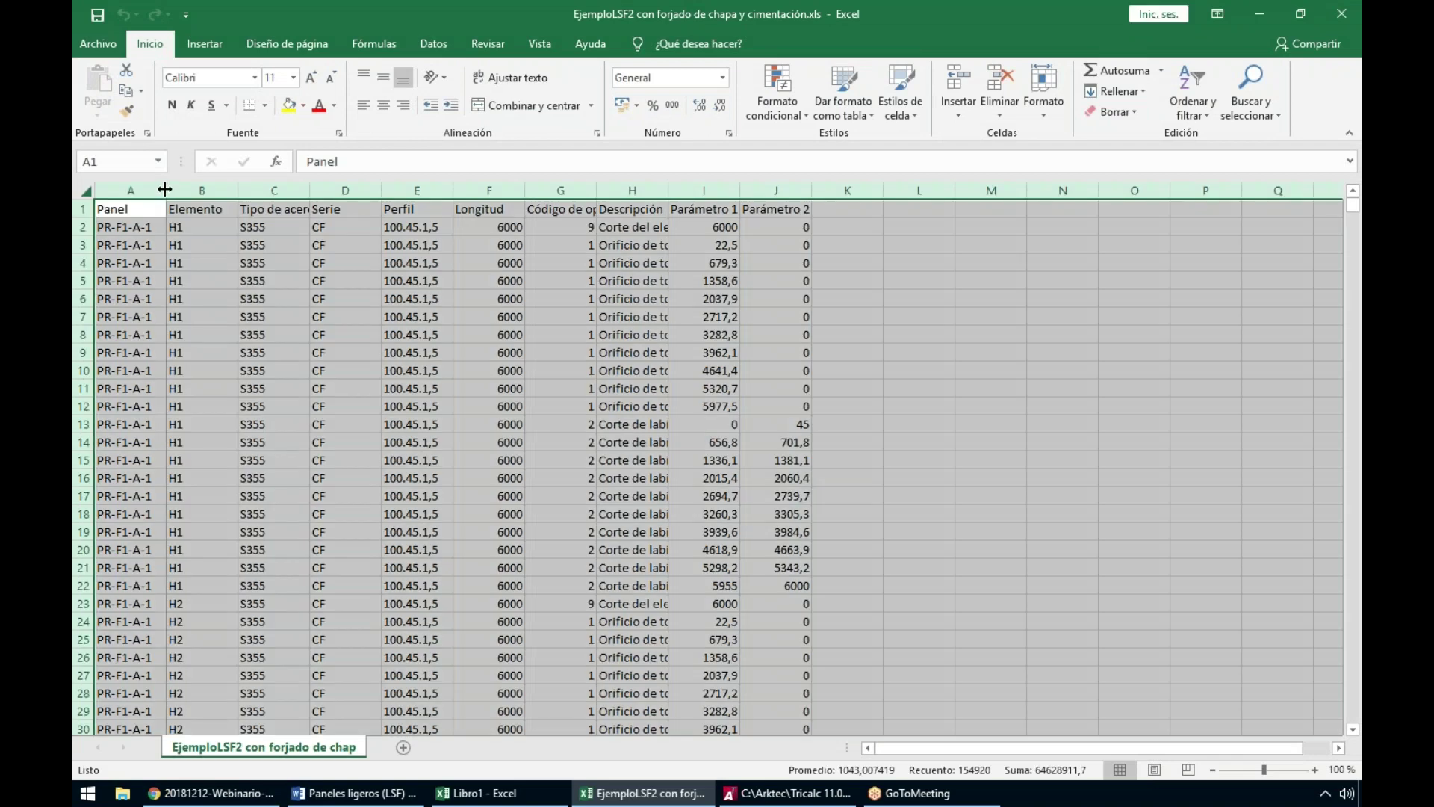
pyautogui.doubleClick(164, 190)
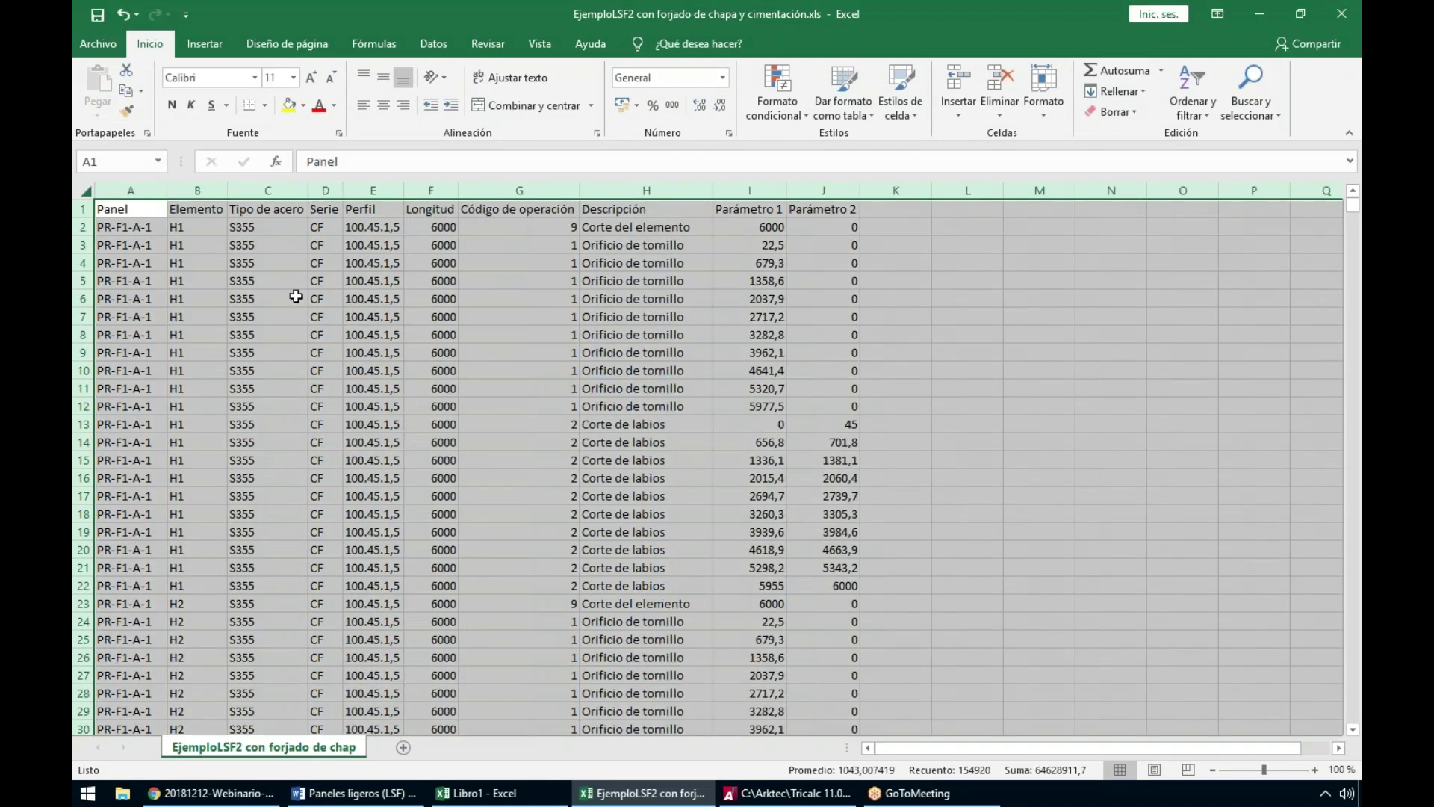
# Review the panel, element, steel type, series, profile and length columns for an H1 operation in row 8
pyautogui.click(134, 334)
pyautogui.click(197, 336)
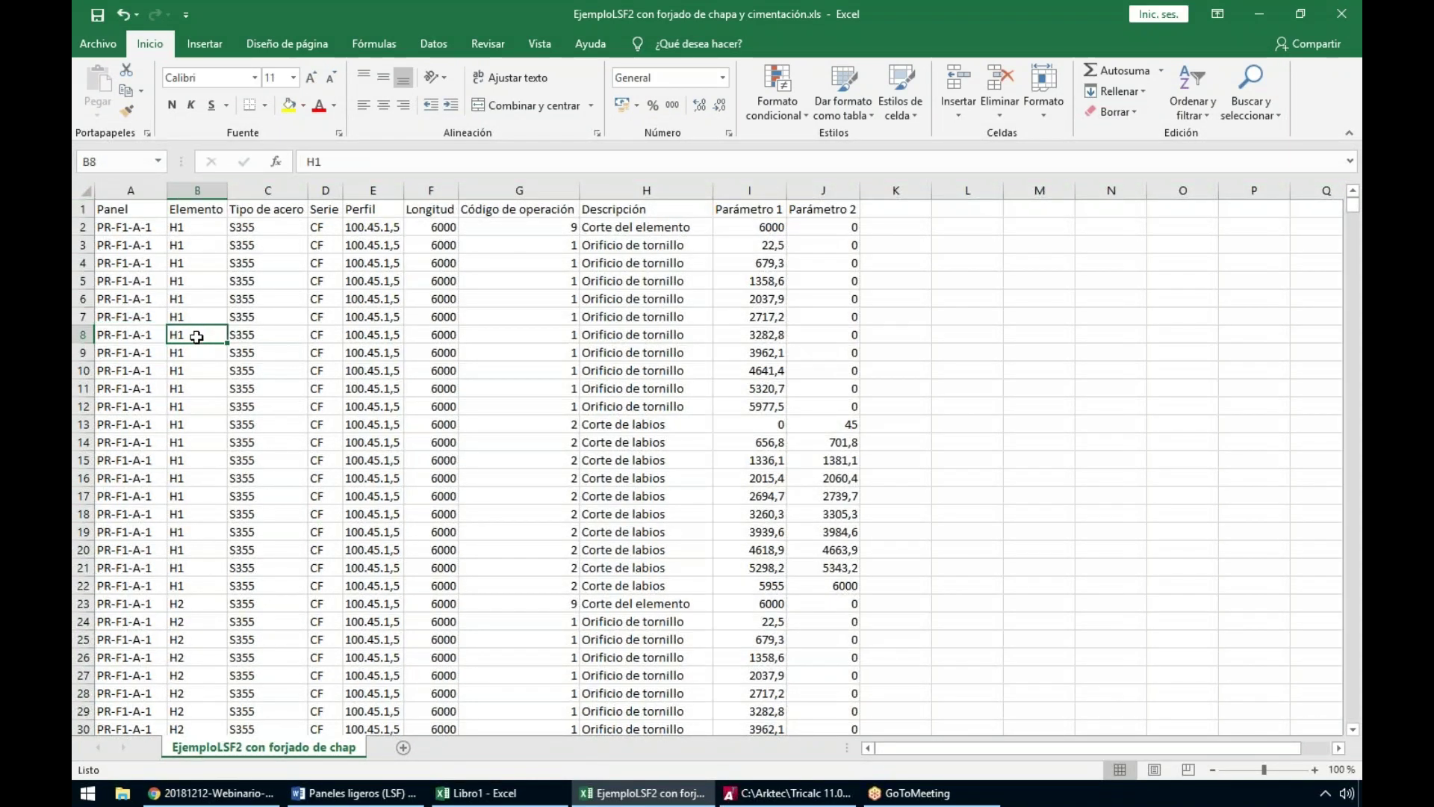
pyautogui.click(266, 336)
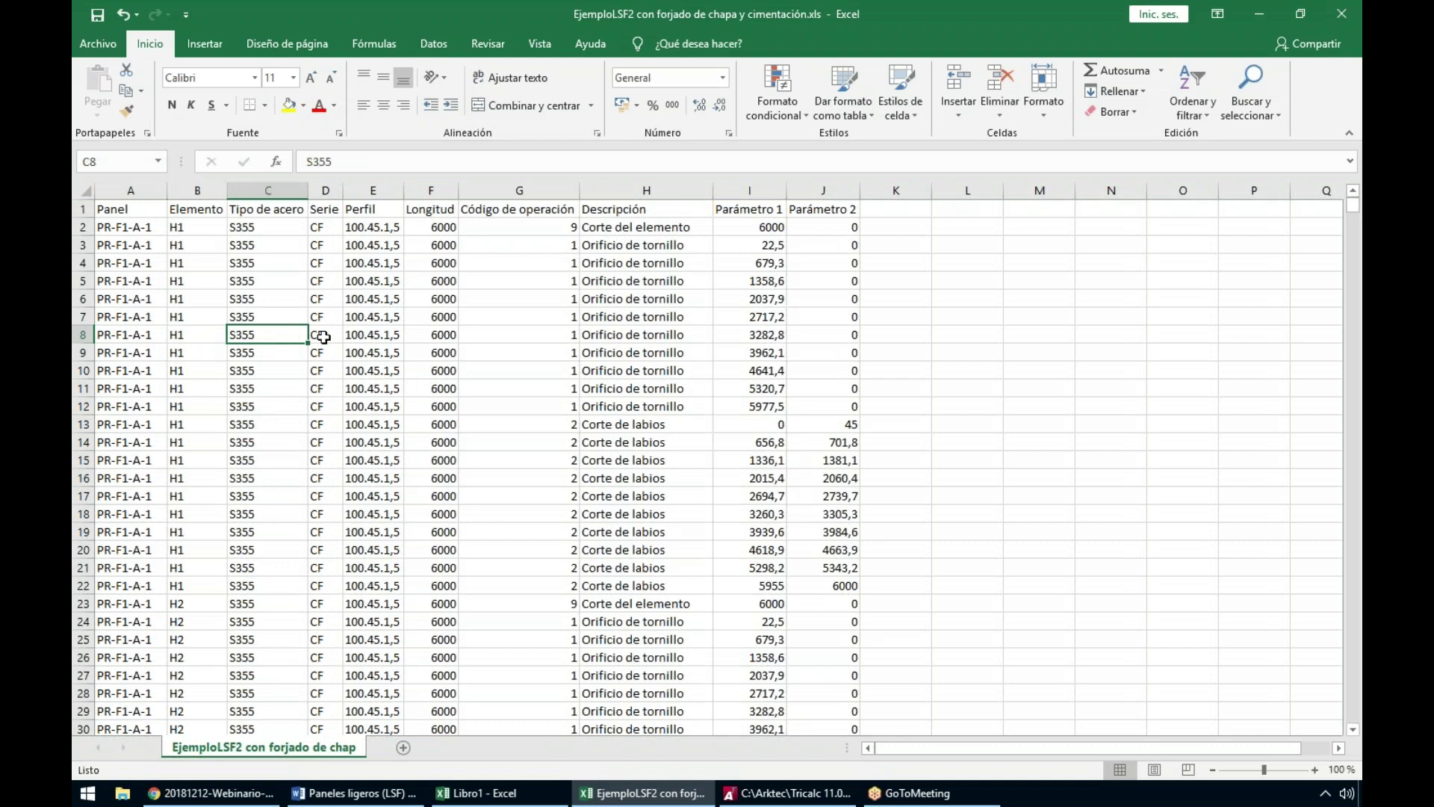
pyautogui.click(341, 337)
pyautogui.click(372, 336)
pyautogui.click(440, 336)
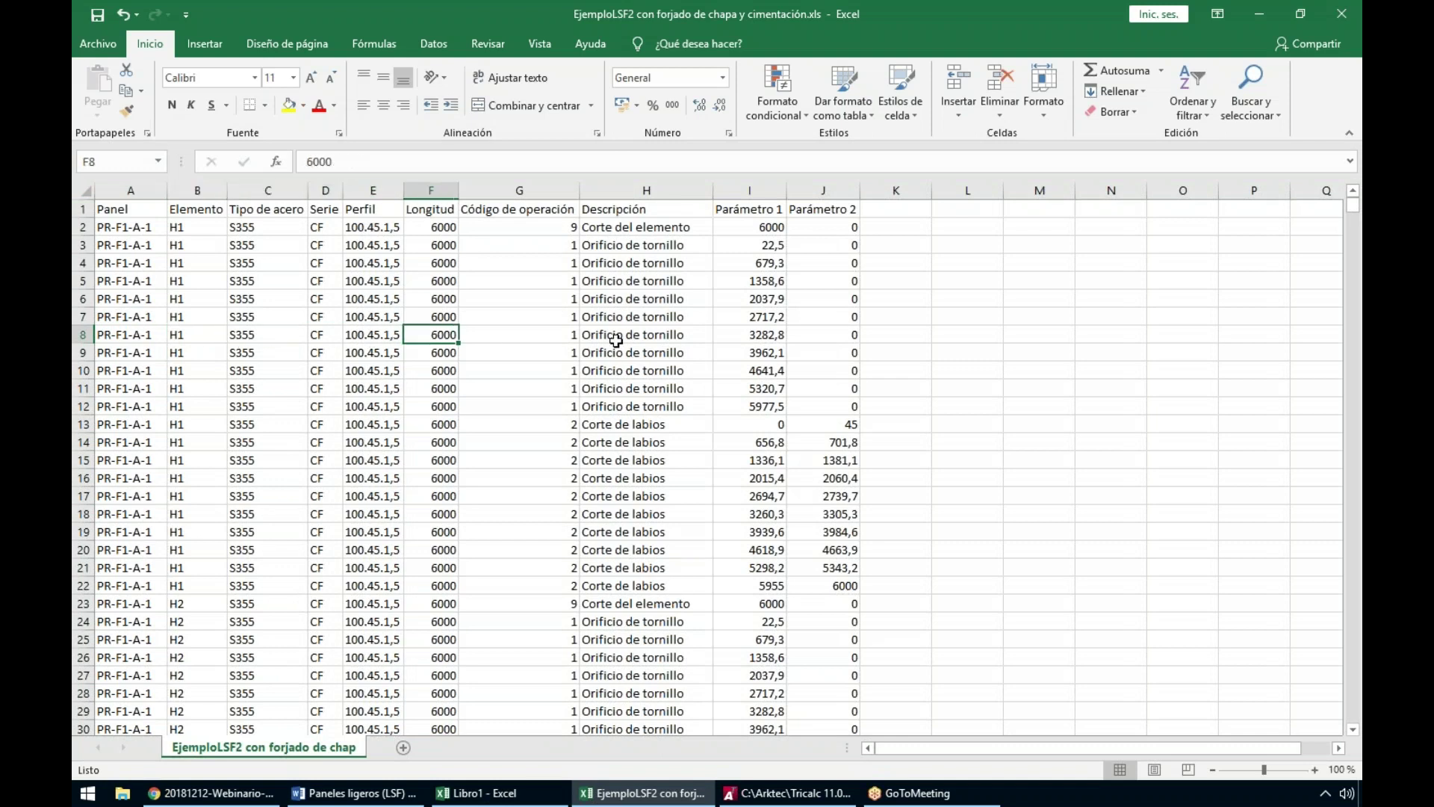
# Go down the table to element H2's section passes and check the description and first parameter in row 48
pyautogui.scroll(-3, 586, 460)
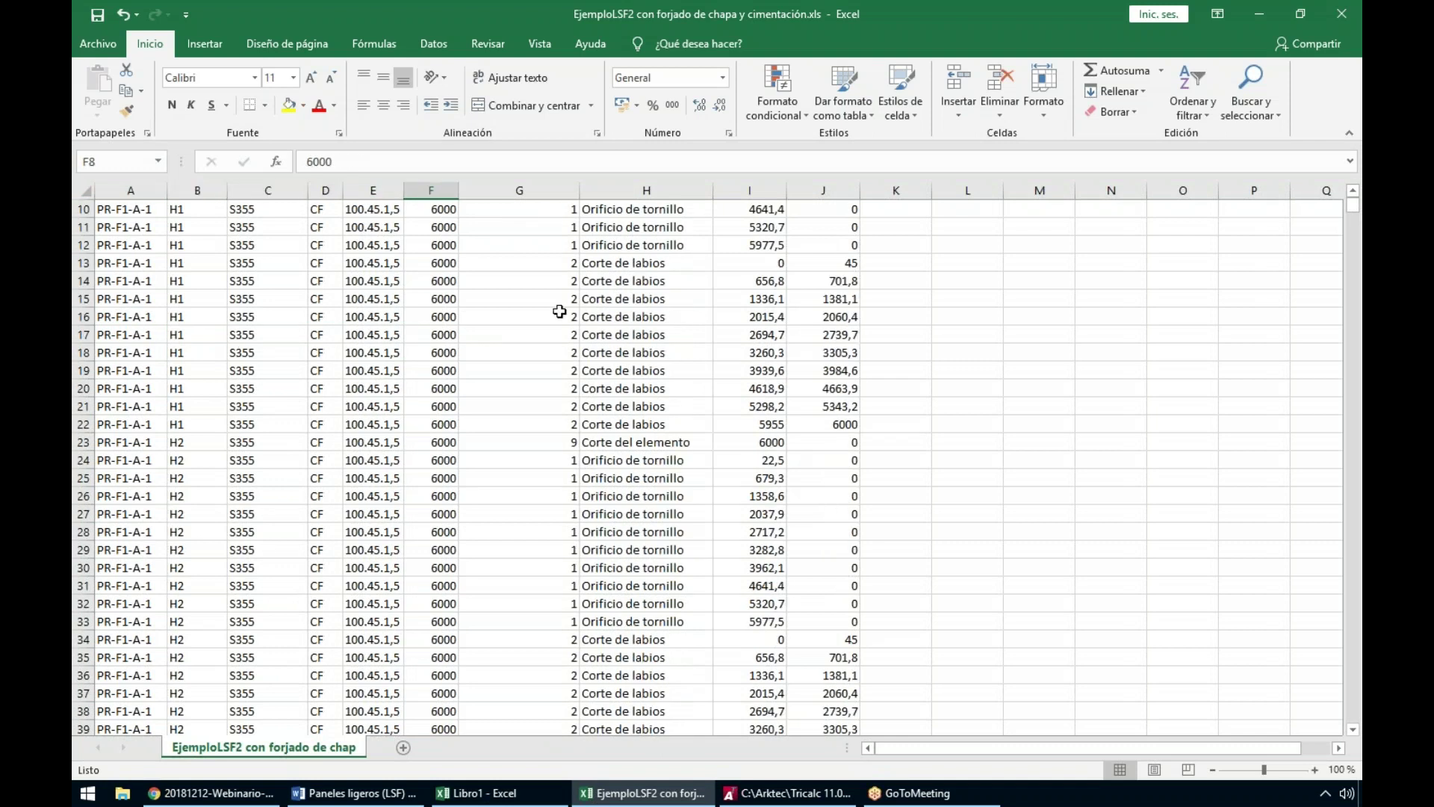
pyautogui.scroll(-3, 590, 310)
pyautogui.scroll(-4, 549, 351)
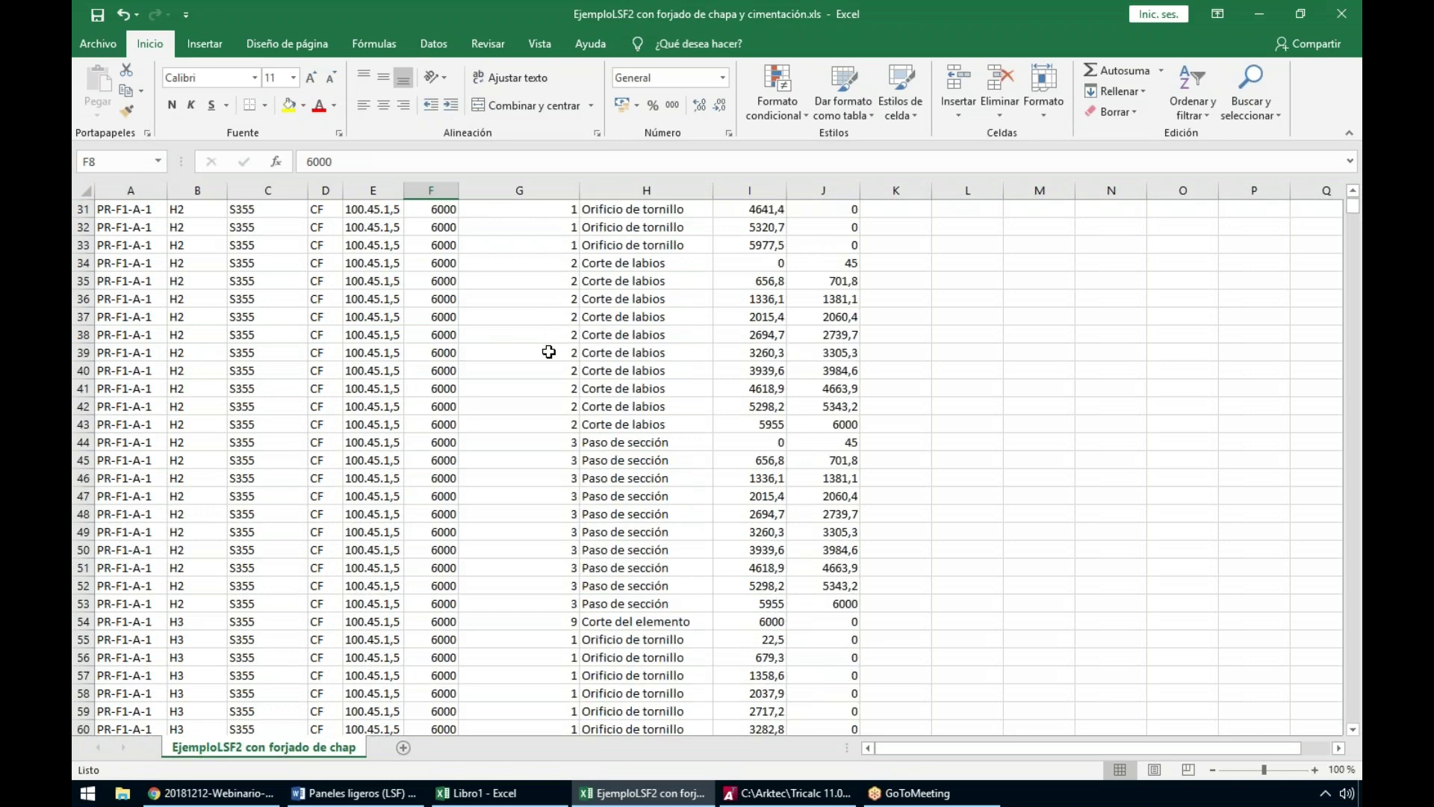
pyautogui.scroll(-7, 549, 352)
pyautogui.scroll(4, 553, 352)
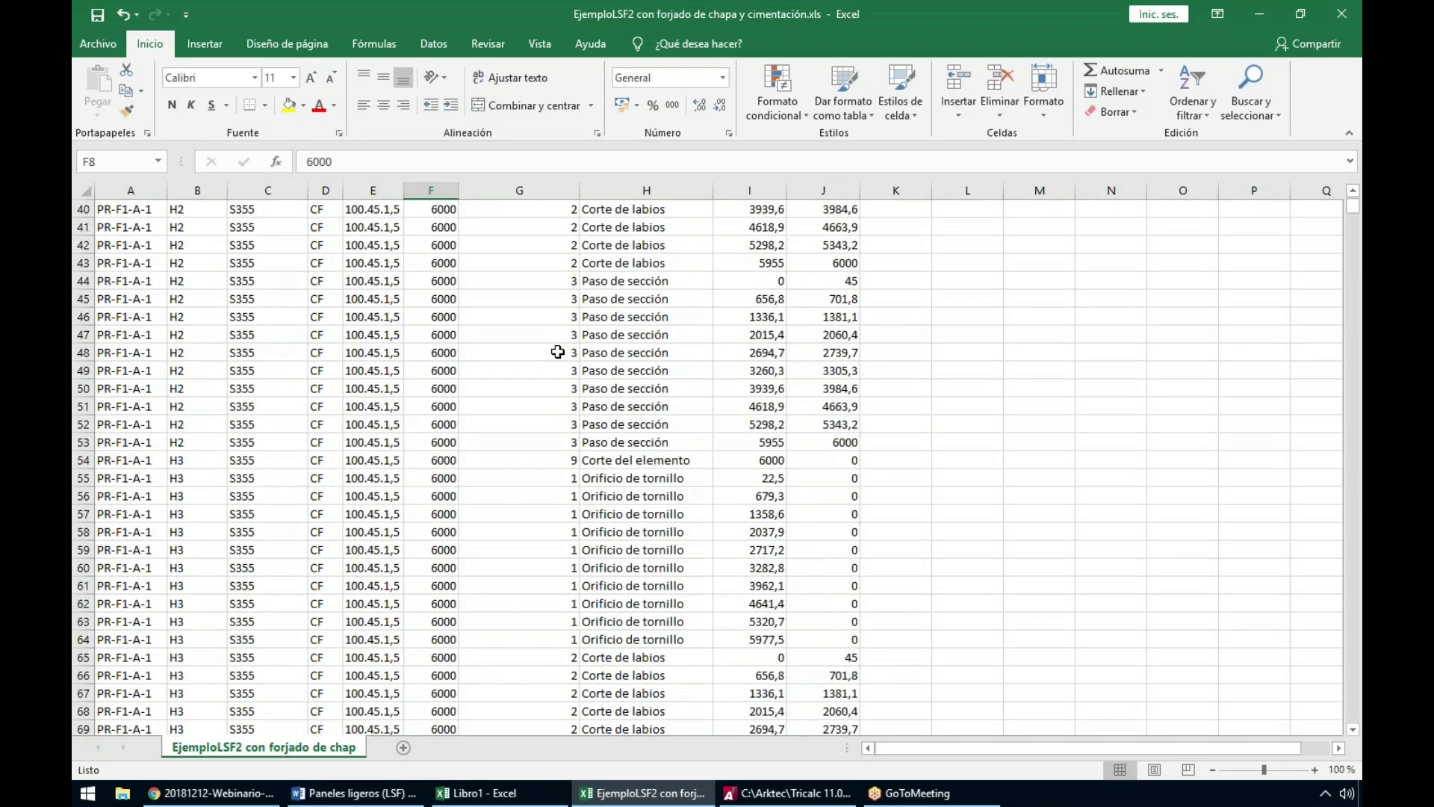
pyautogui.click(628, 351)
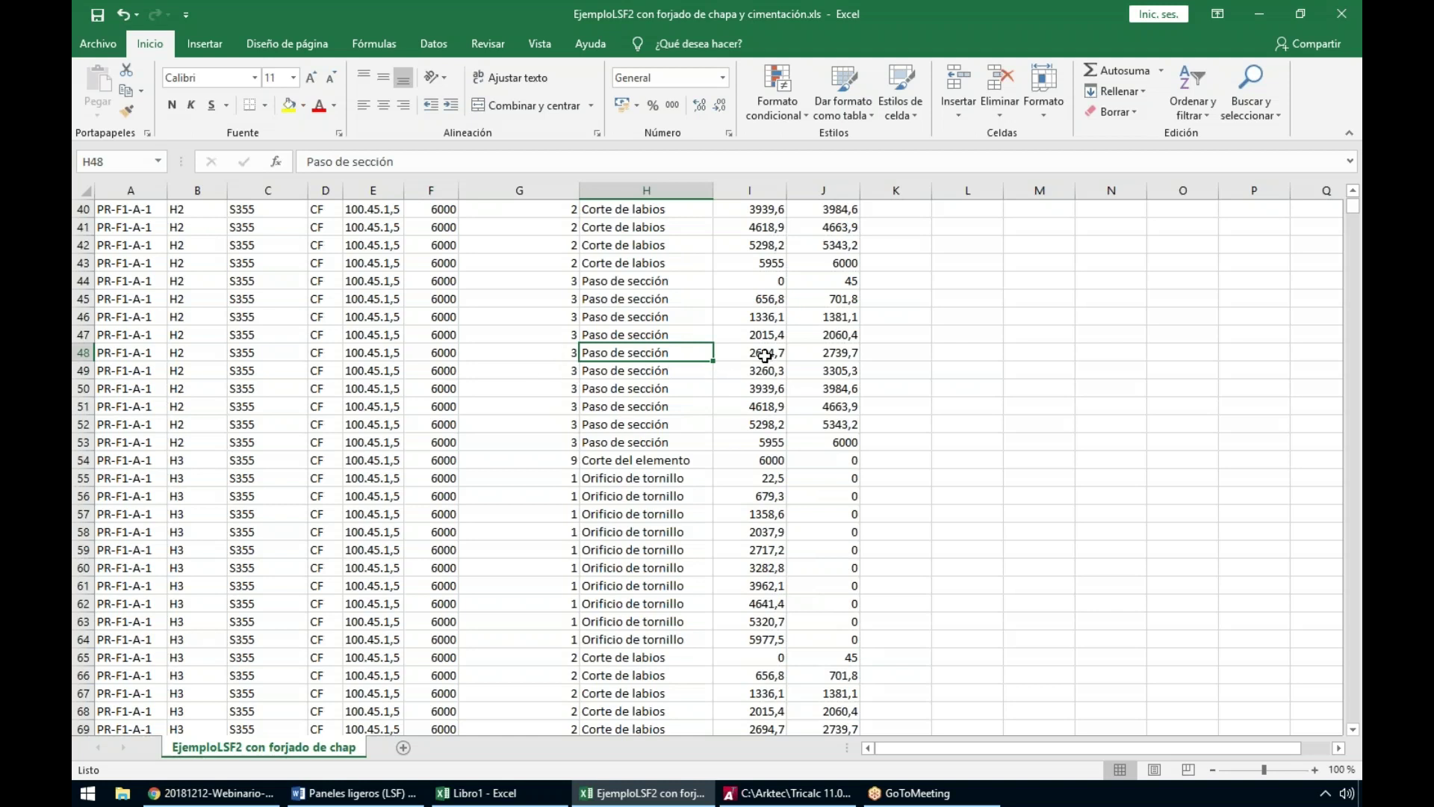
pyautogui.click(764, 356)
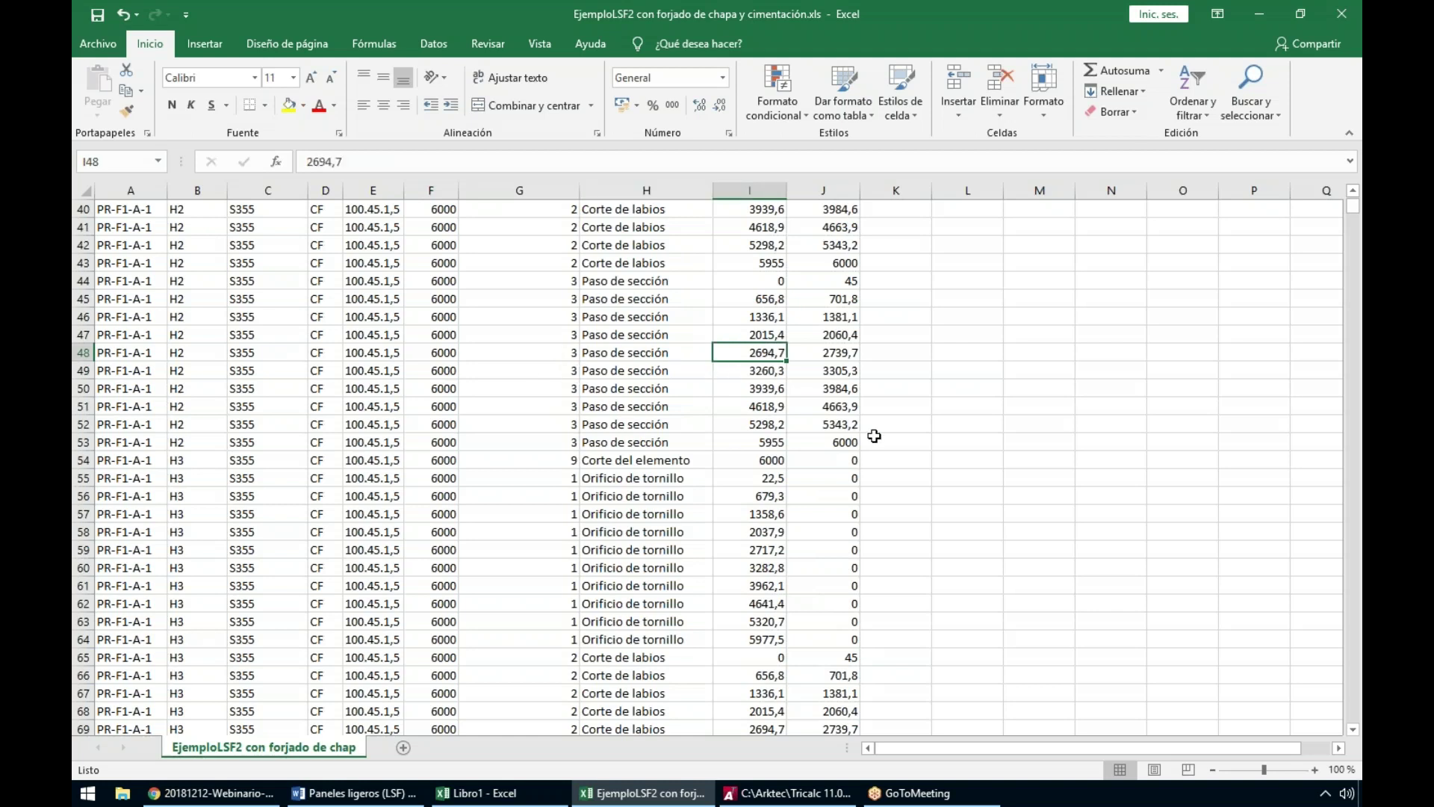
# Go far down the fabrication table to panel PR-1-1A's element H3 and check the lip cut operation in row 1205
pyautogui.scroll(-20, 882, 433)
pyautogui.scroll(-20, 839, 462)
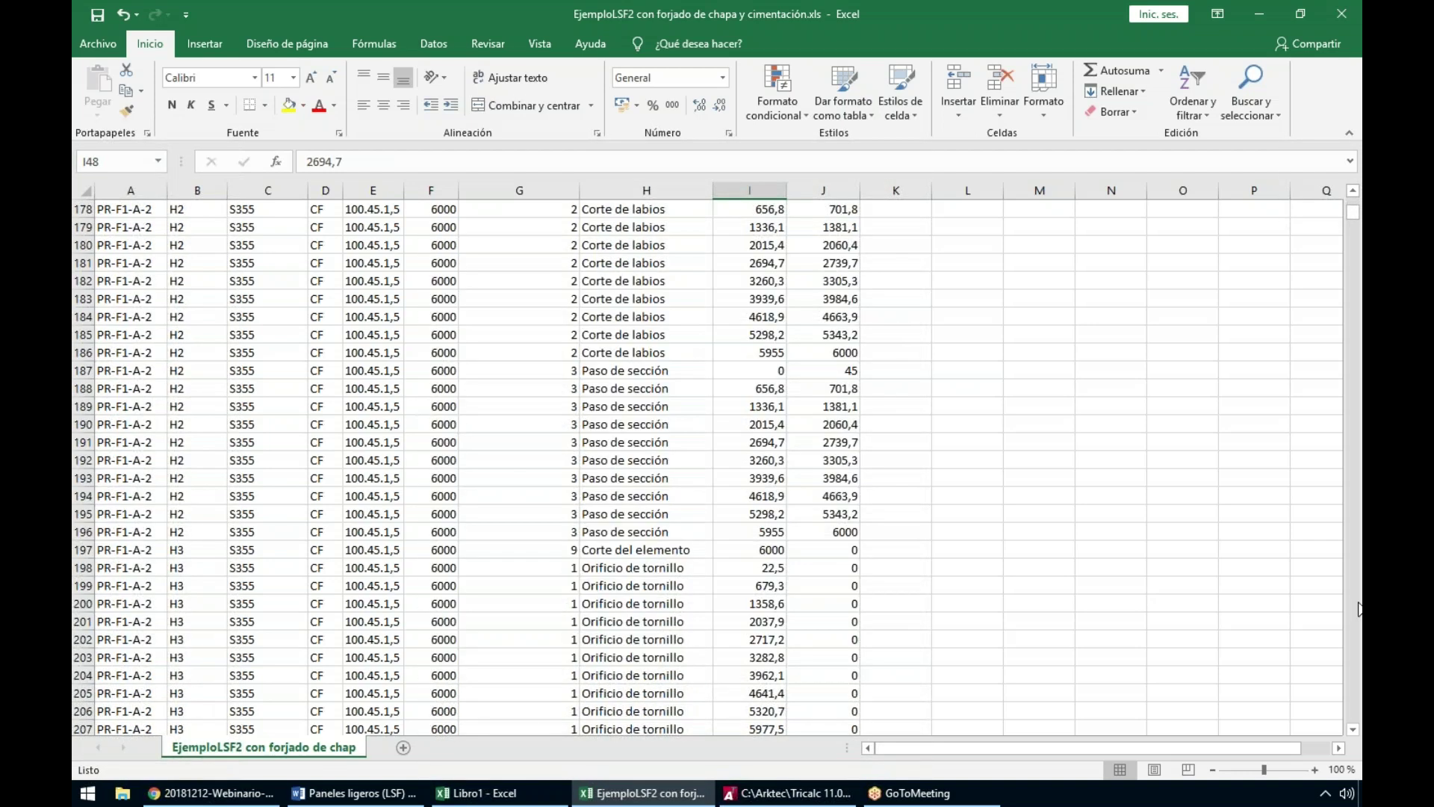
pyautogui.scroll(-10, 1359, 608)
pyautogui.click(1359, 607)
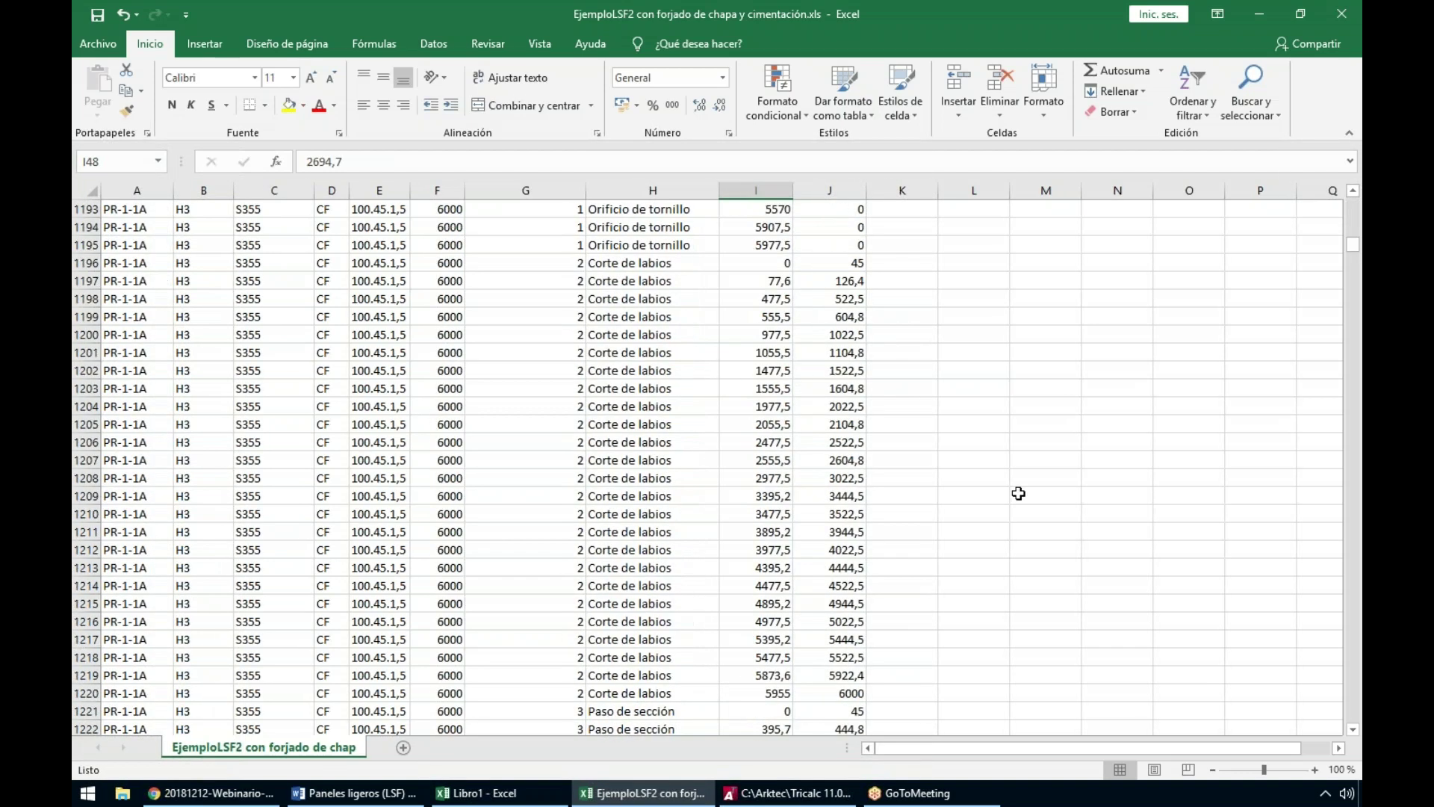
pyautogui.click(645, 425)
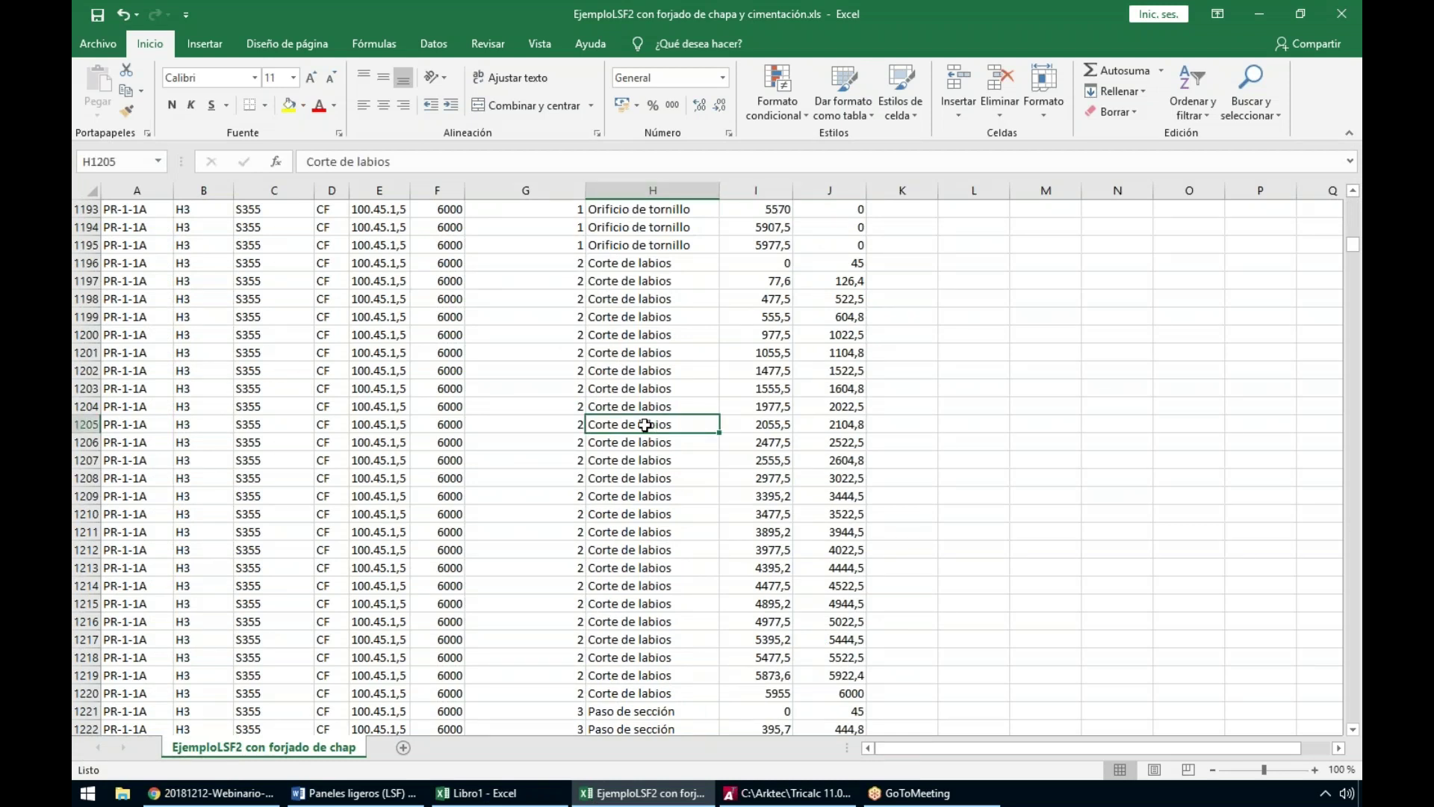
pyautogui.press('Home')
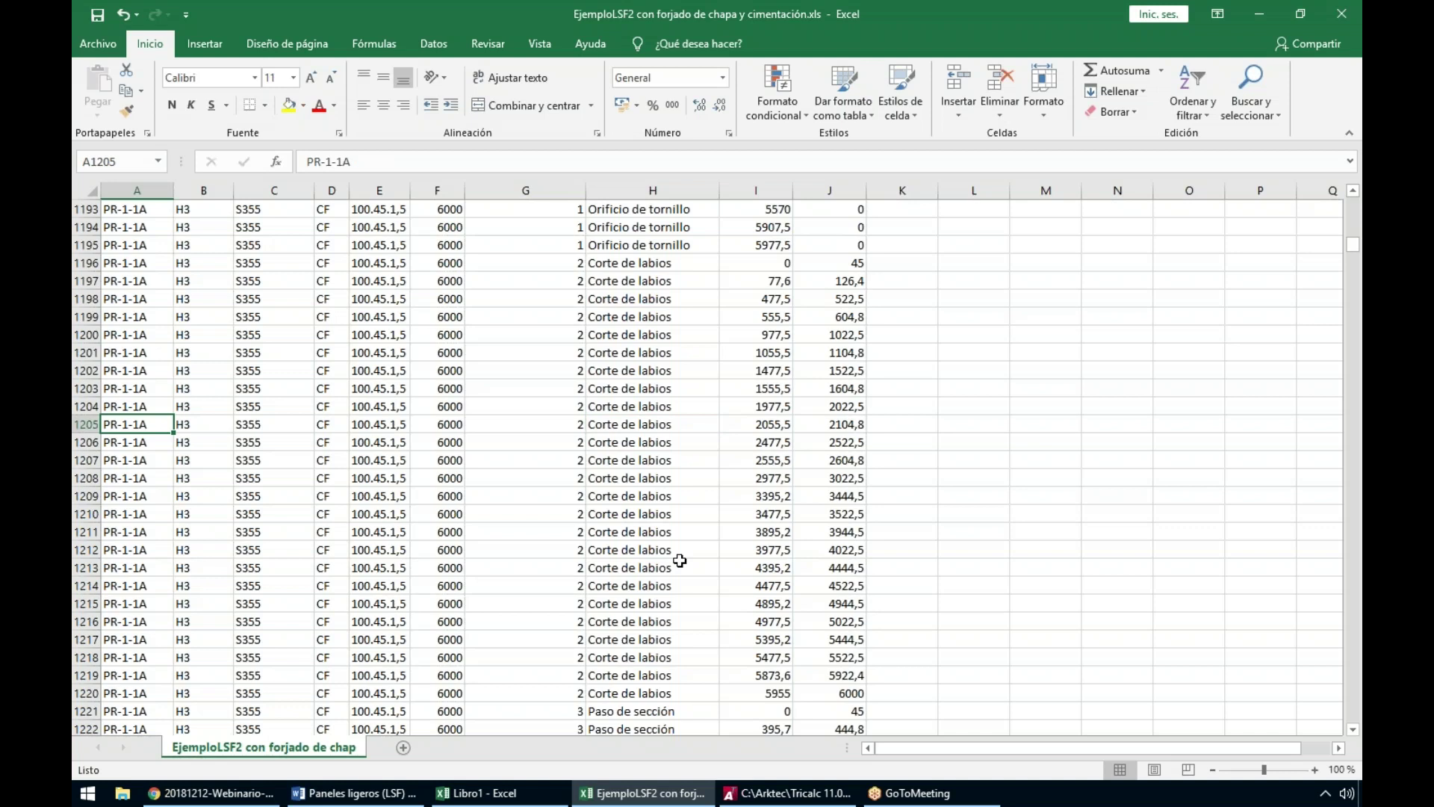
# Highlight the lip cut rows 1199 to 1209, and after that rows 1206 to 1214, across columns A to J
pyautogui.moveTo(123, 317); pyautogui.dragTo(864, 502)
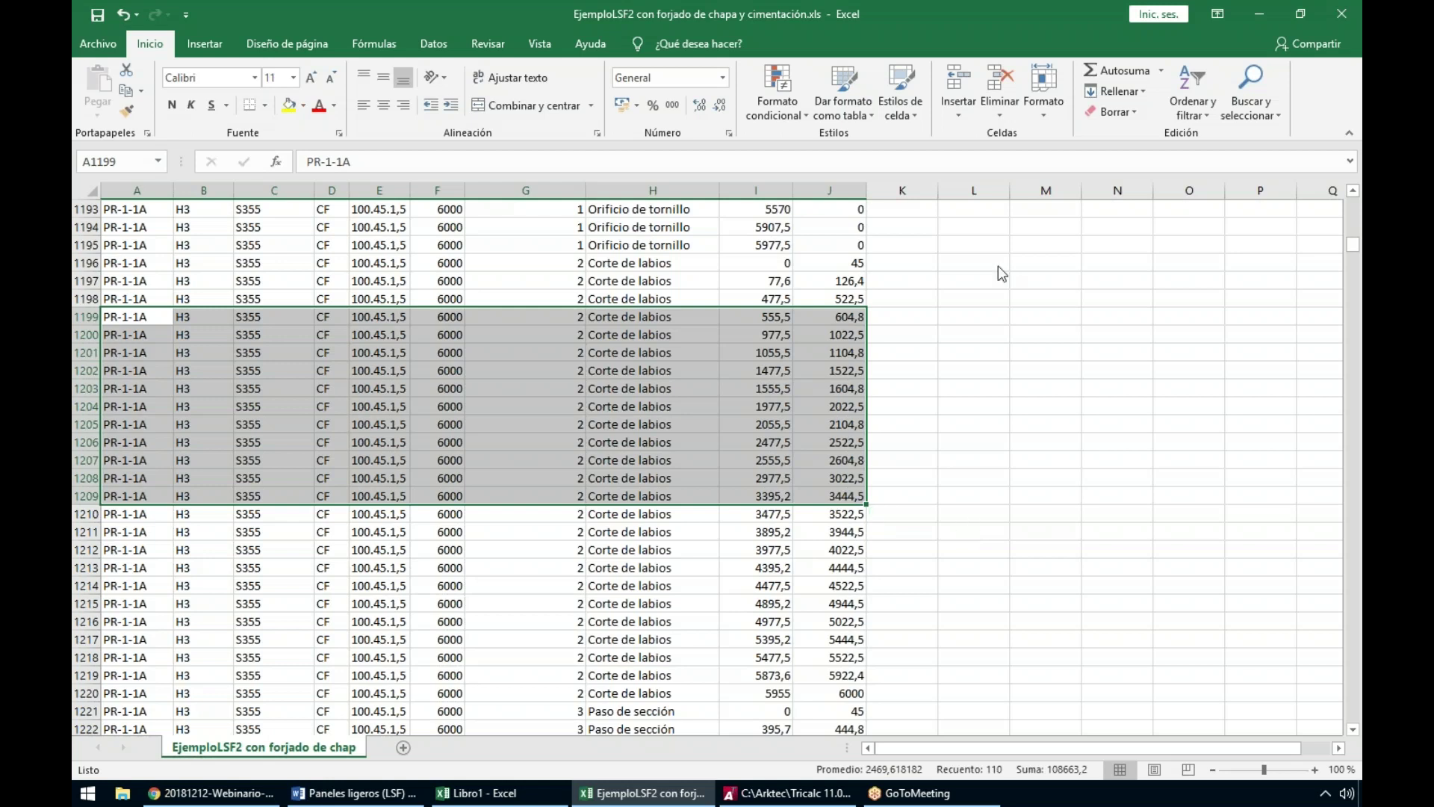
pyautogui.click(497, 549)
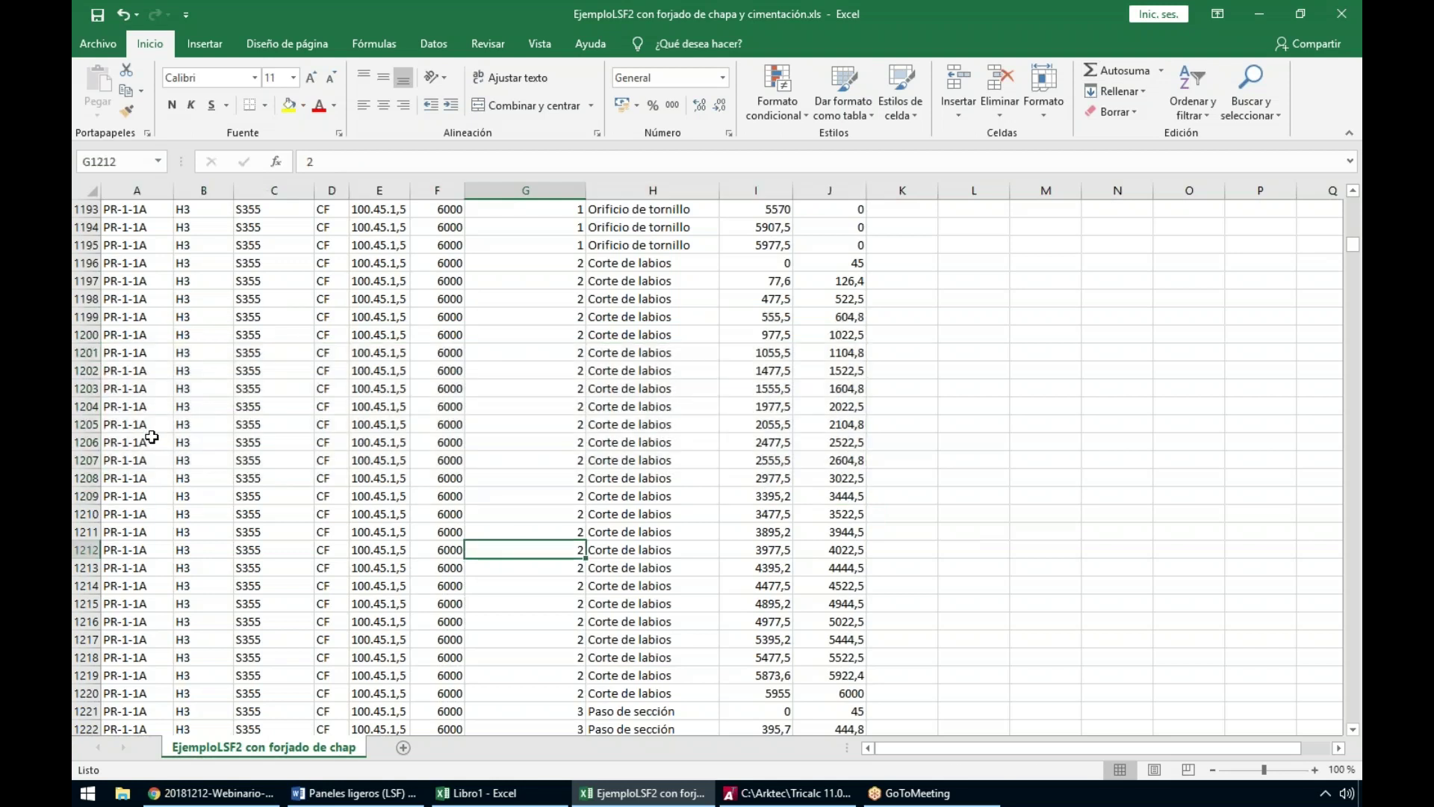
pyautogui.moveTo(137, 442); pyautogui.dragTo(817, 590)
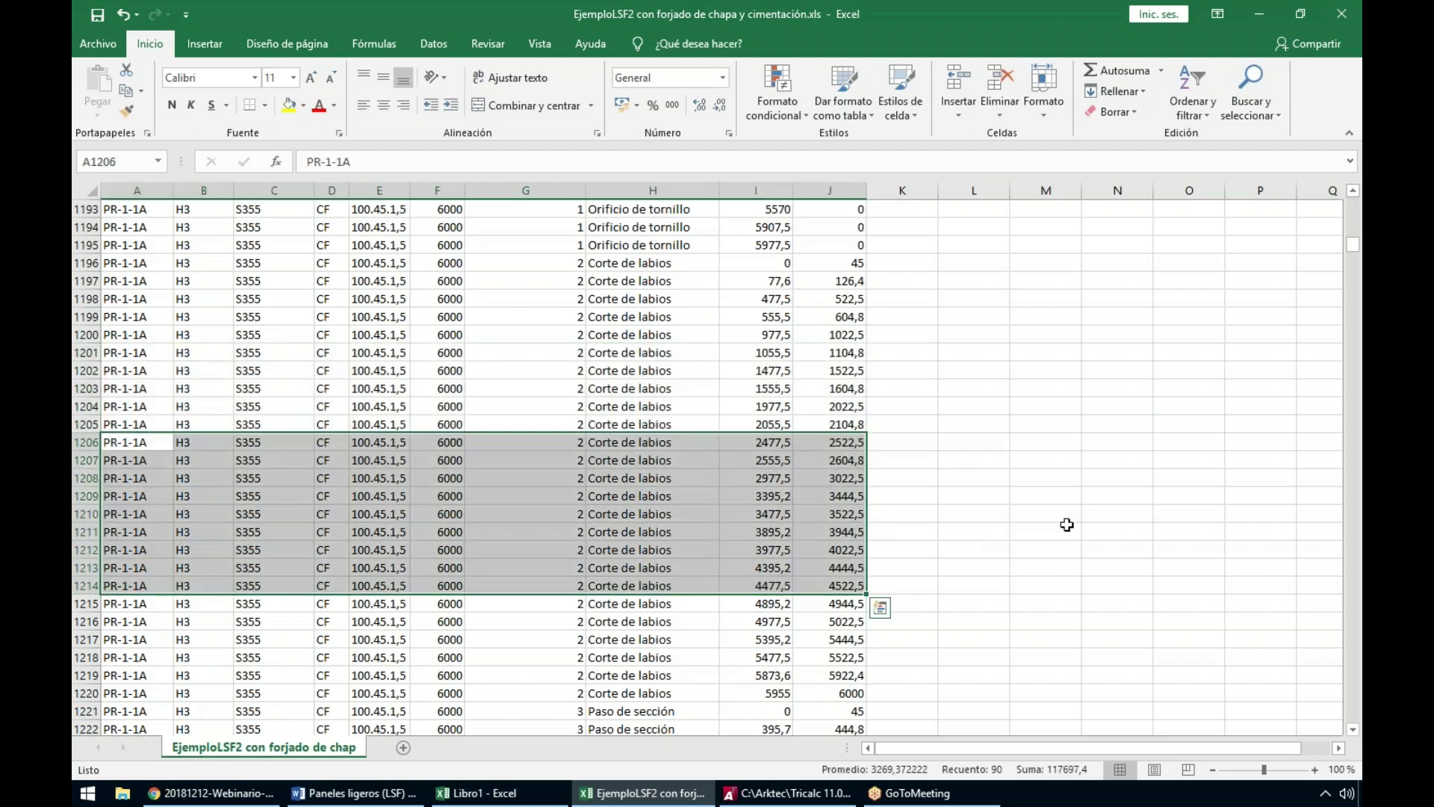
# Minimize the Excel workbooks, return to Tricalc and display element V2 of triangular truss VT-1-2D with its fabrication operations
pyautogui.click(1260, 15)
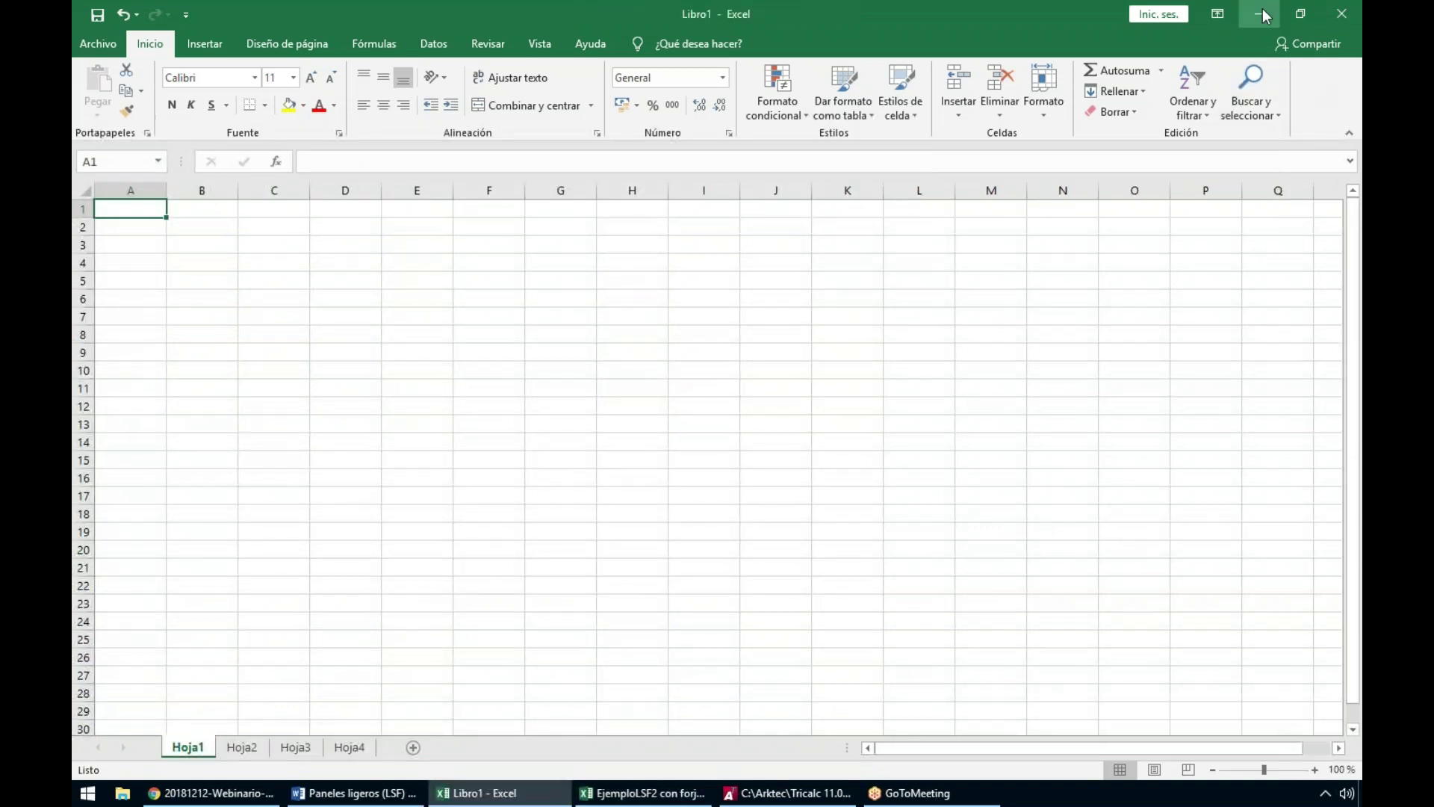
pyautogui.click(1260, 15)
pyautogui.click(785, 795)
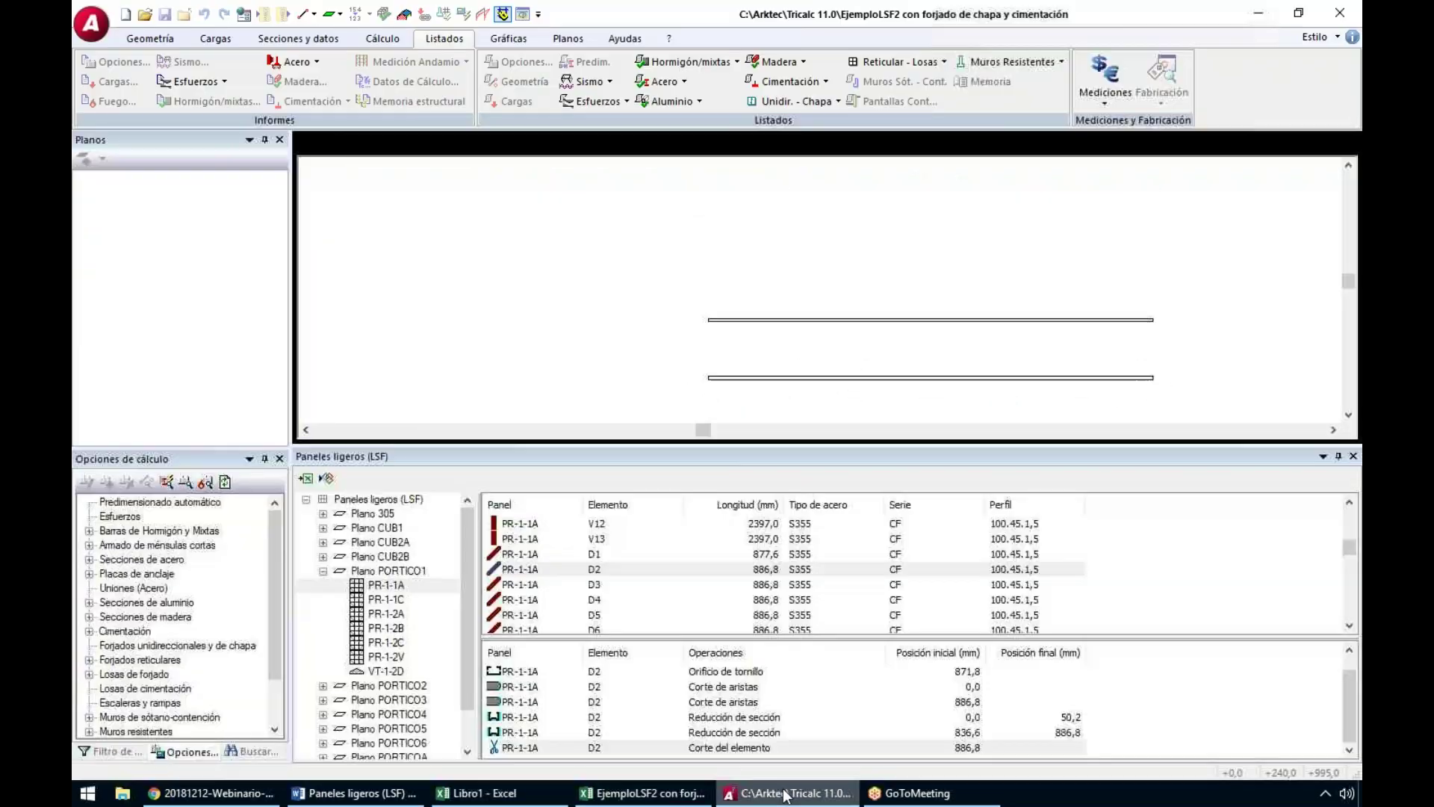
pyautogui.click(384, 671)
pyautogui.click(714, 584)
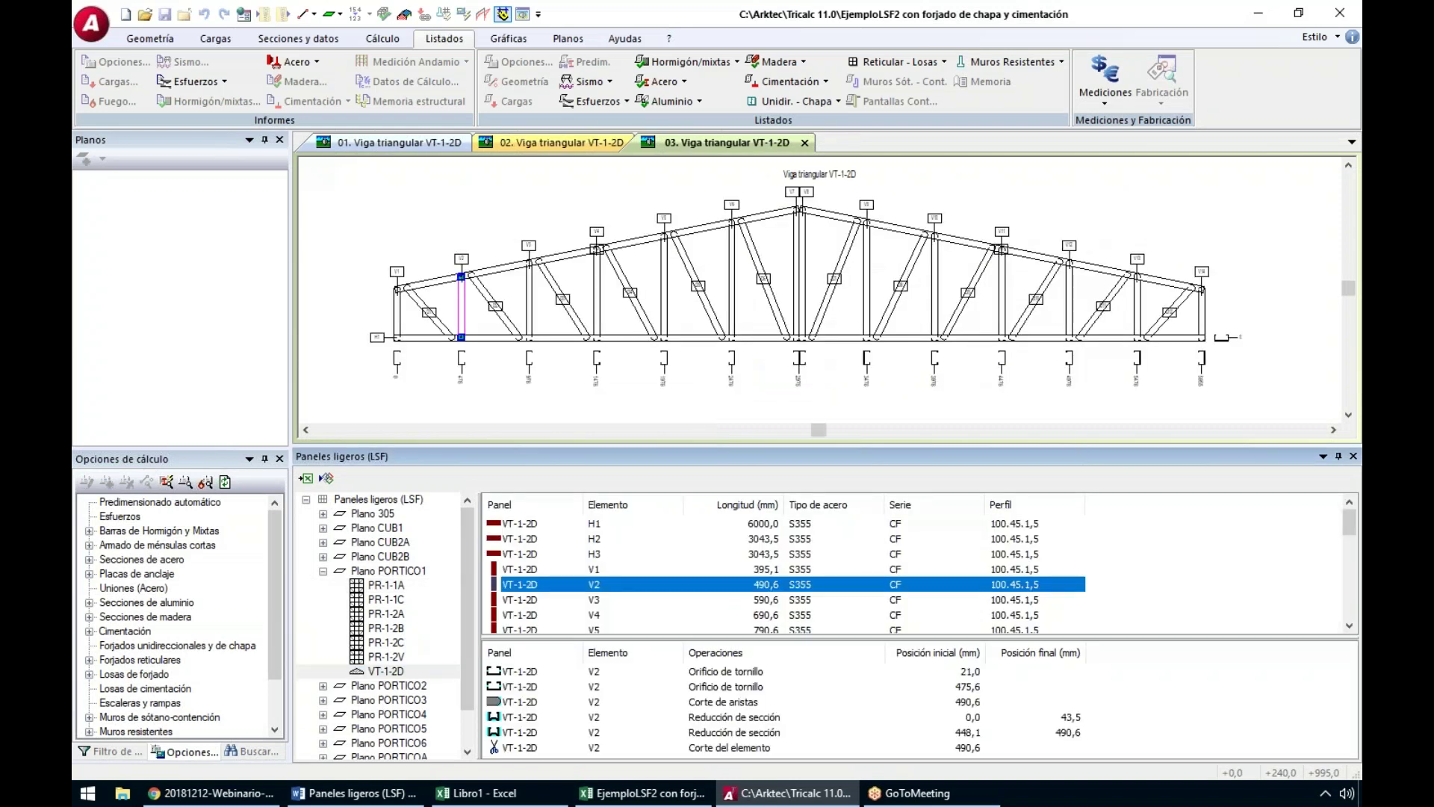
# Look at the Tricalc LSF workflow diagram in the browser and at the scope options for generating the fabrication file in Tricalc
pyautogui.click(208, 794)
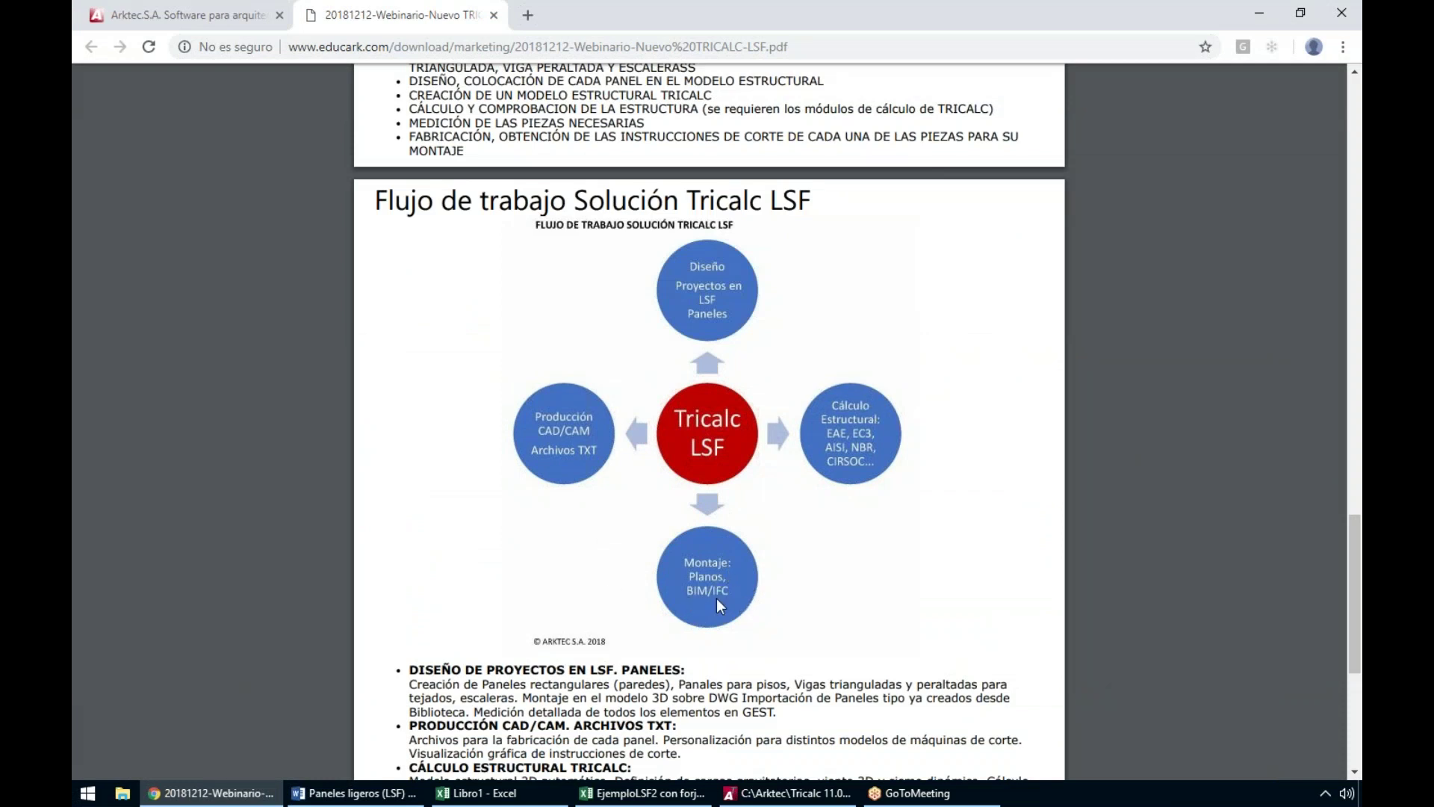
pyautogui.click(795, 796)
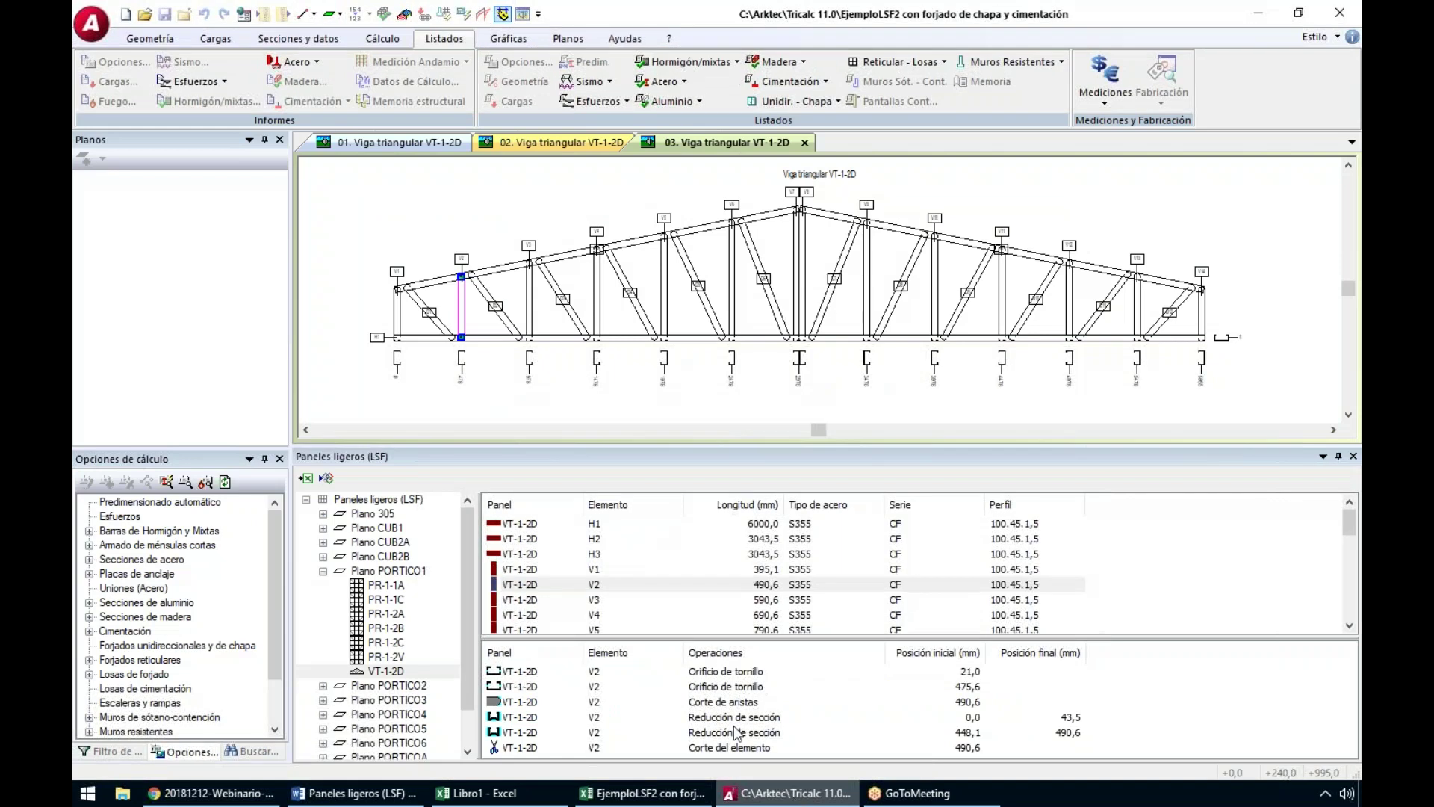
pyautogui.click(329, 479)
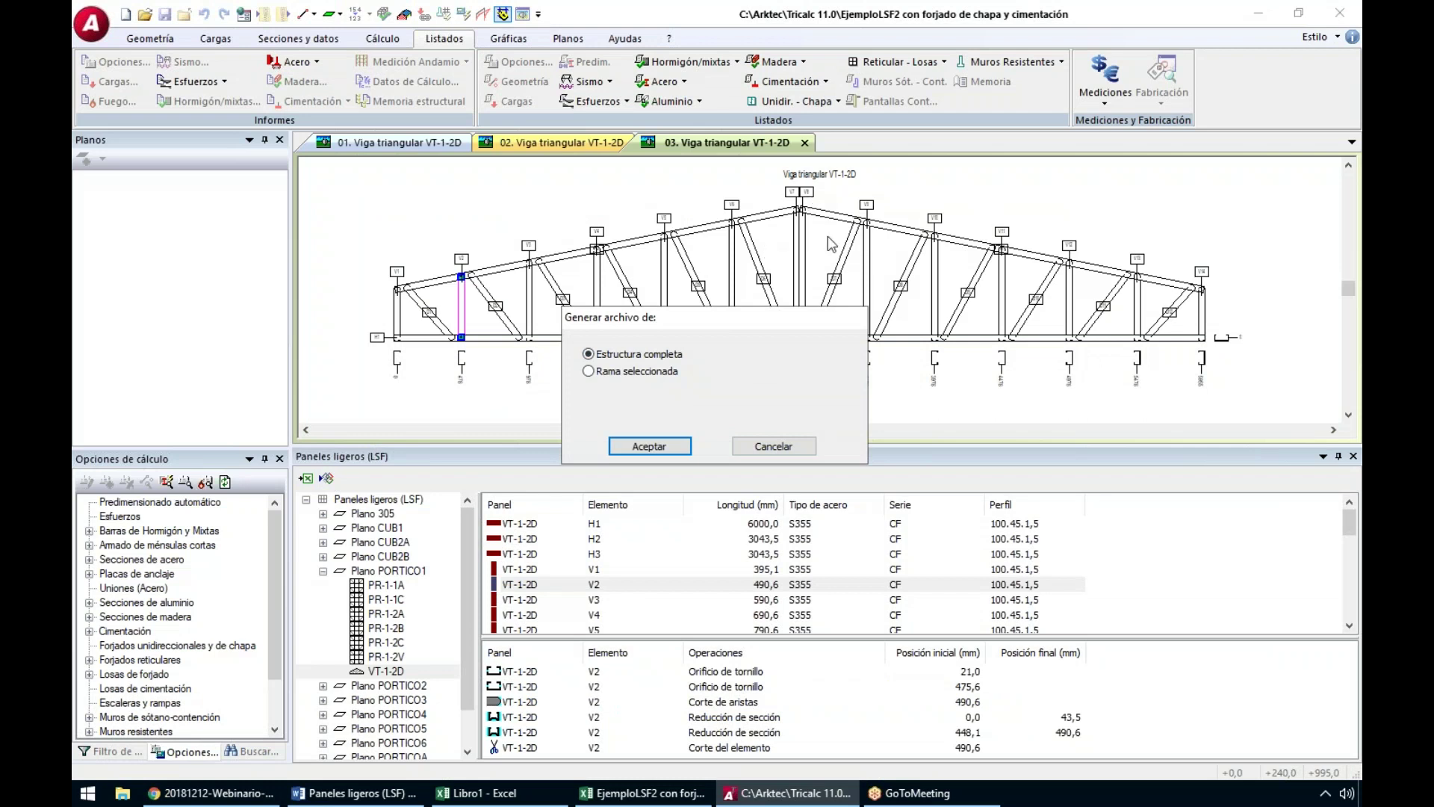
pyautogui.click(780, 444)
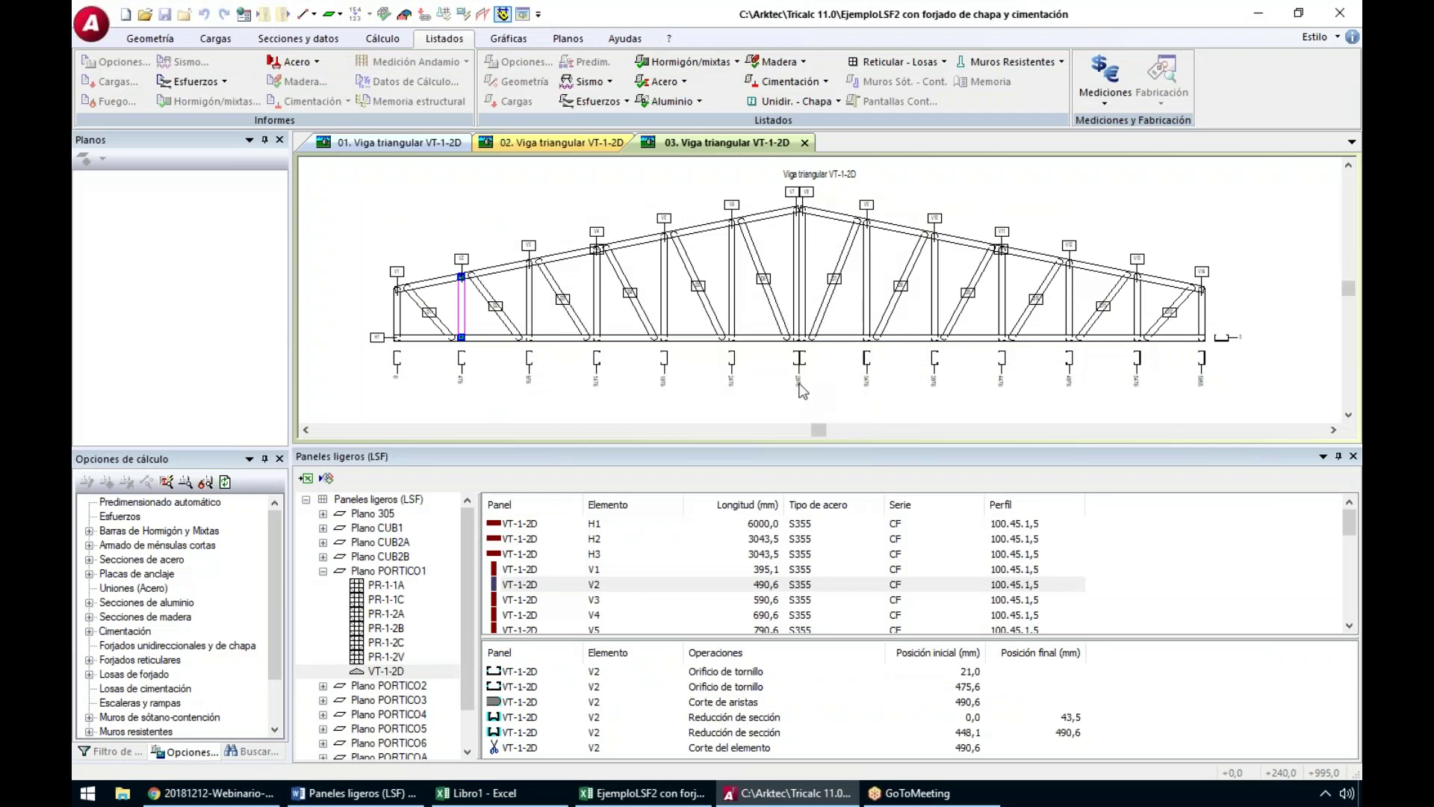
# Open LSF18.ifc from the desktop in DDS-CAD Viewer and inspect the whole 3D structure, including the roof framing of the lower annex
pyautogui.press('super+d')
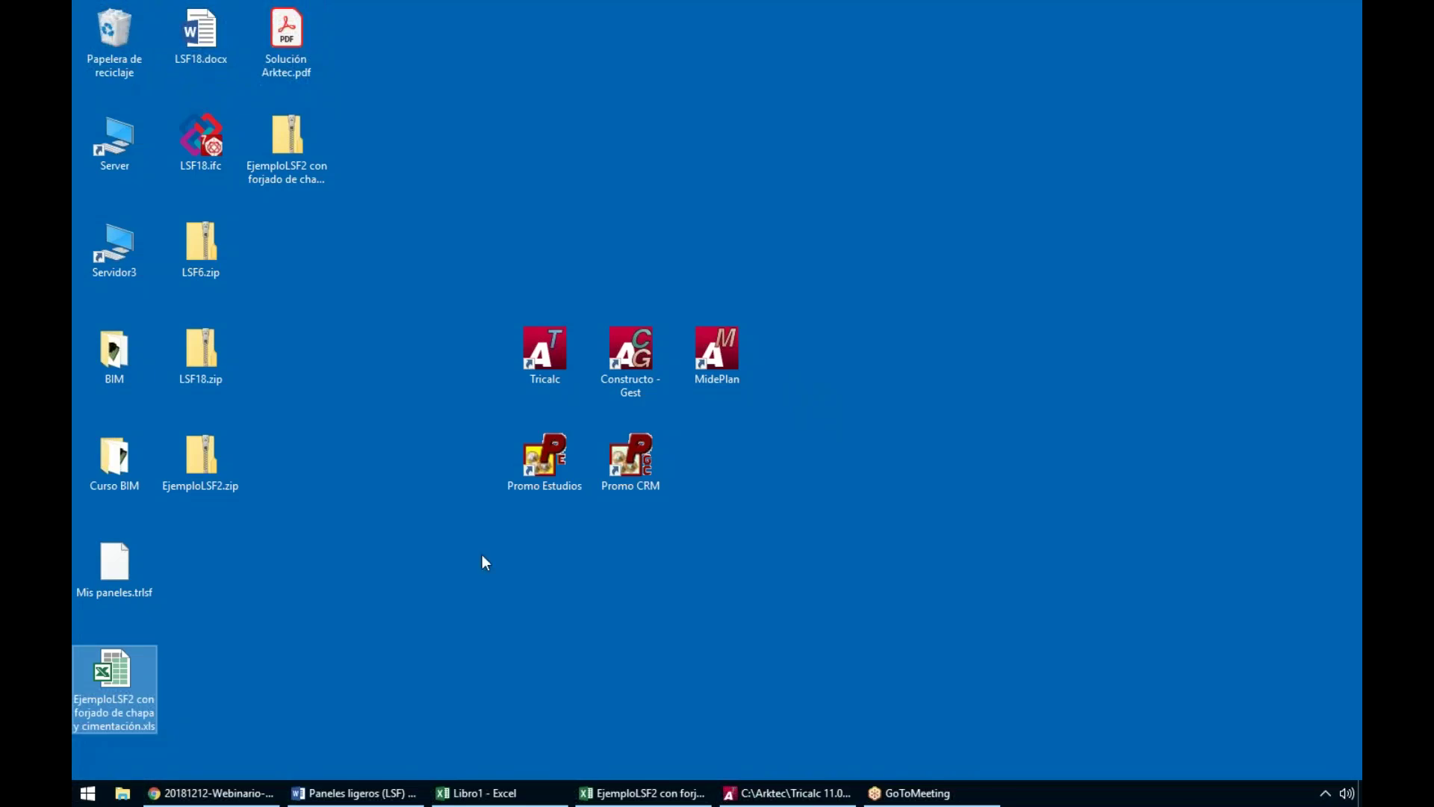
pyautogui.click(212, 140)
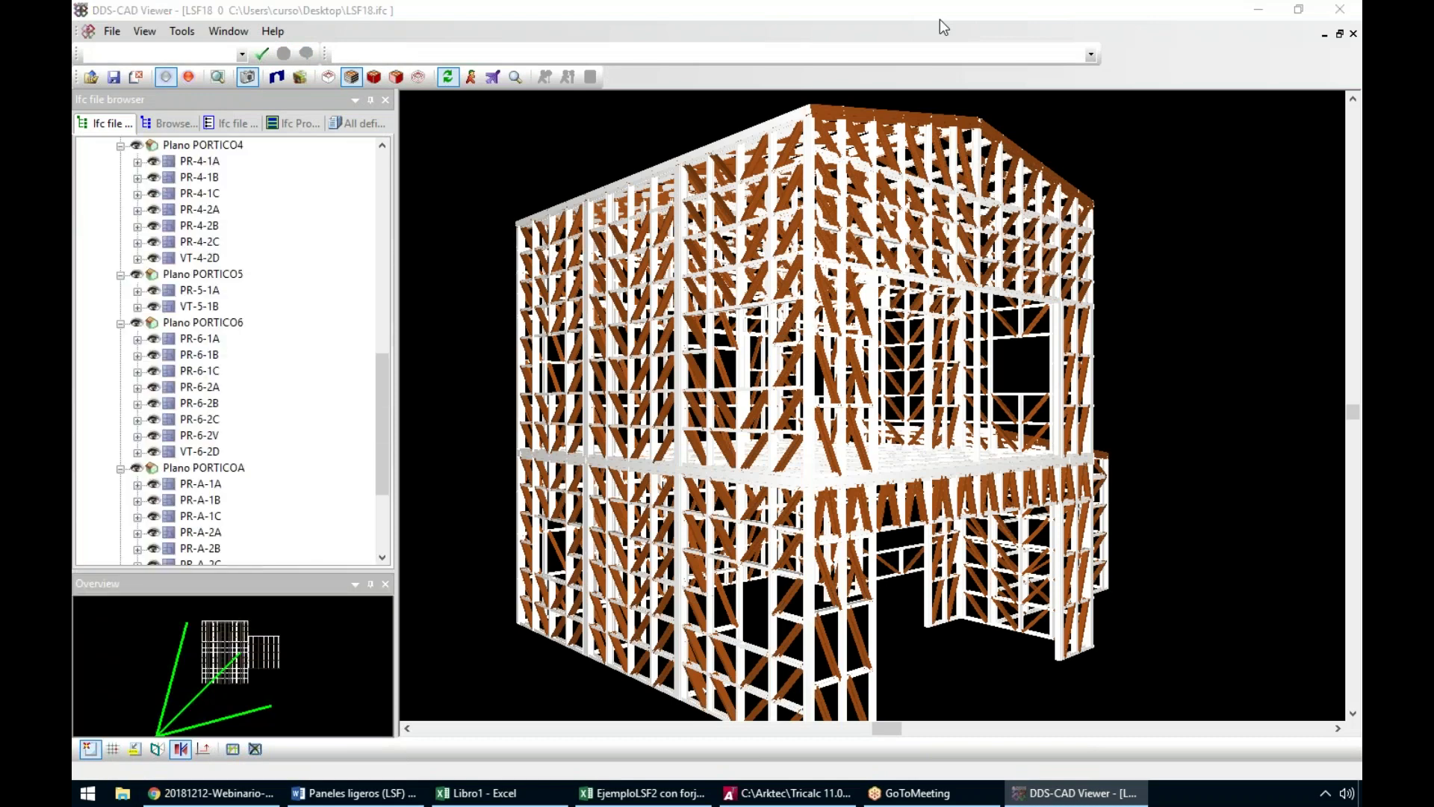
pyautogui.click(1173, 504)
pyautogui.moveTo(1171, 512); pyautogui.dragTo(973, 624)
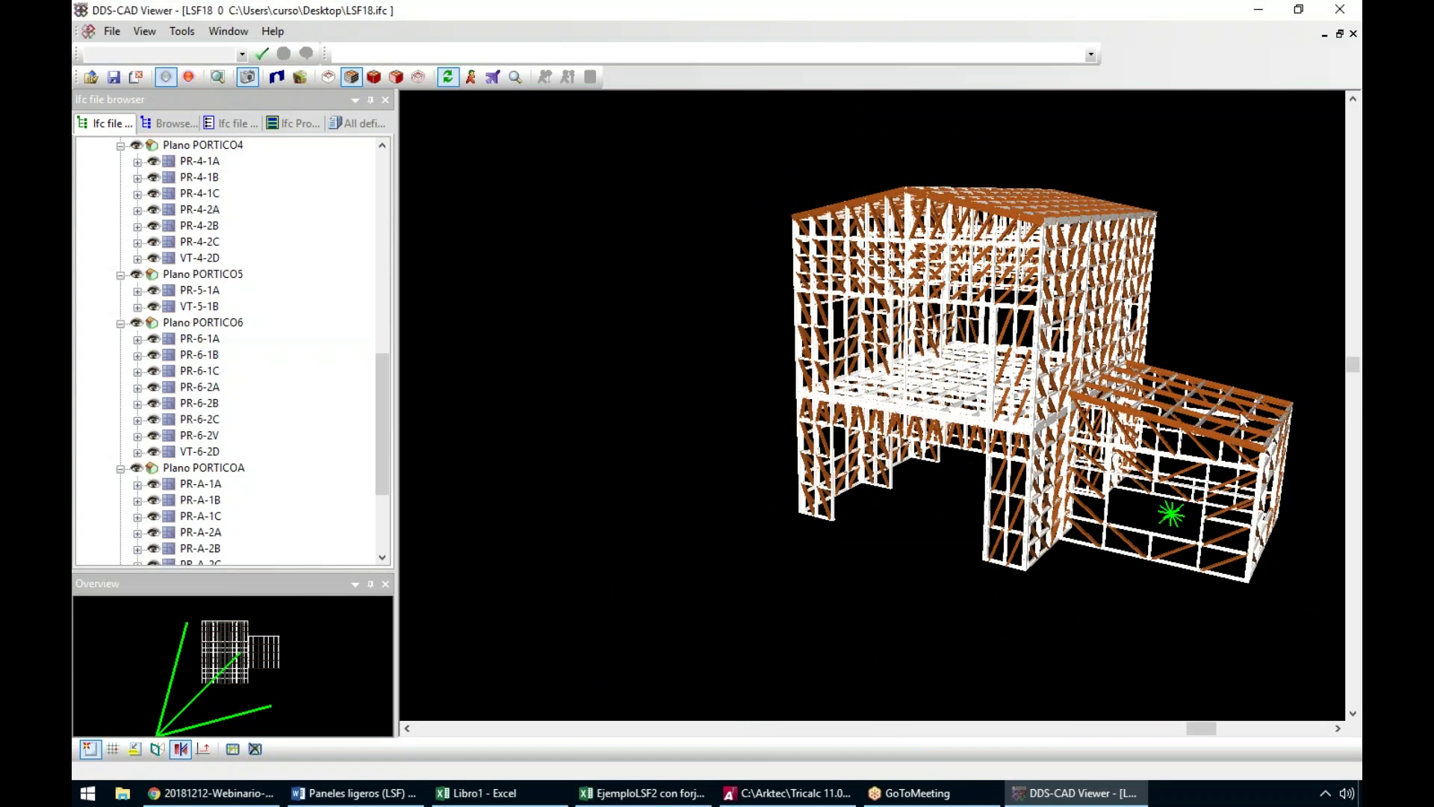
pyautogui.scroll(5, 1244, 412)
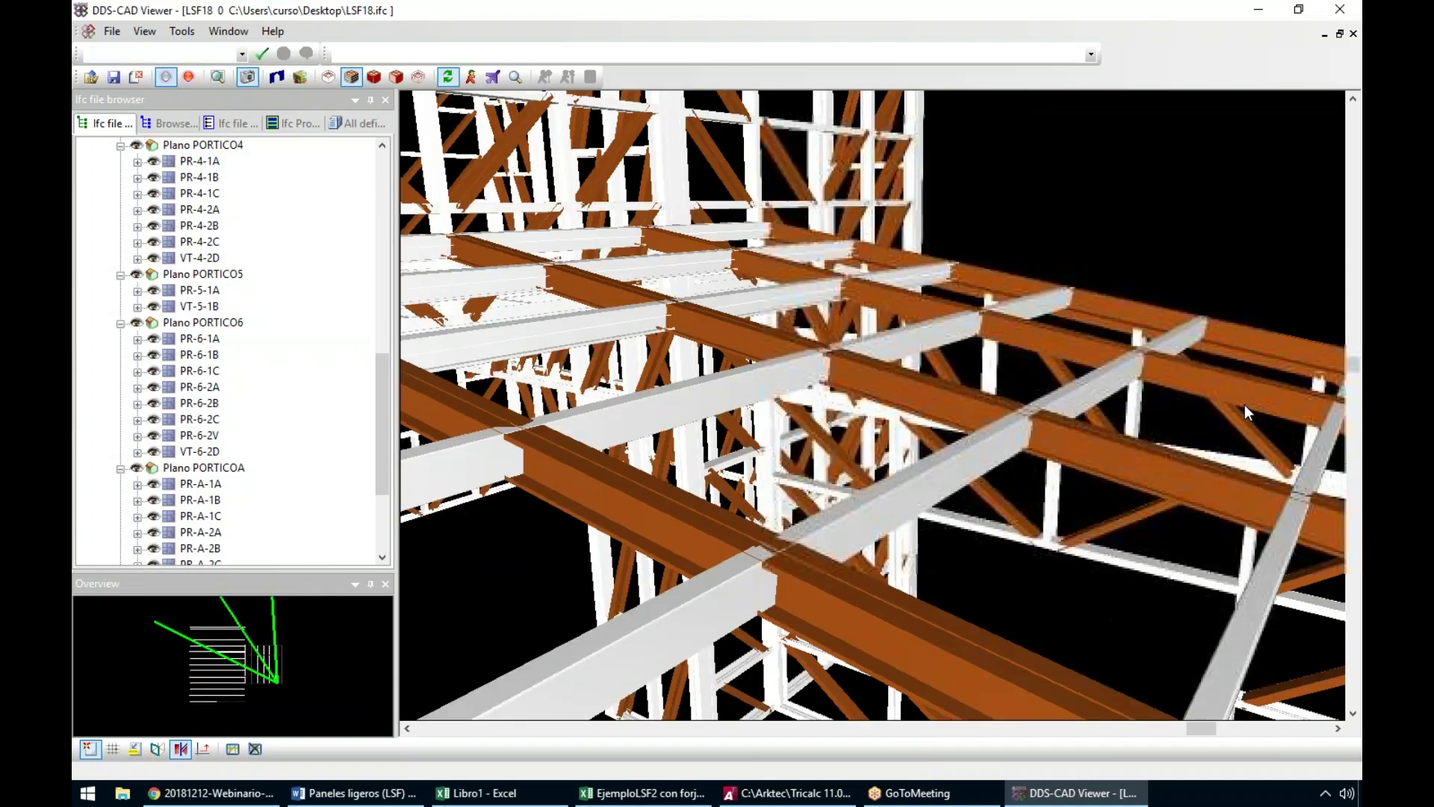
pyautogui.scroll(-5, 1244, 405)
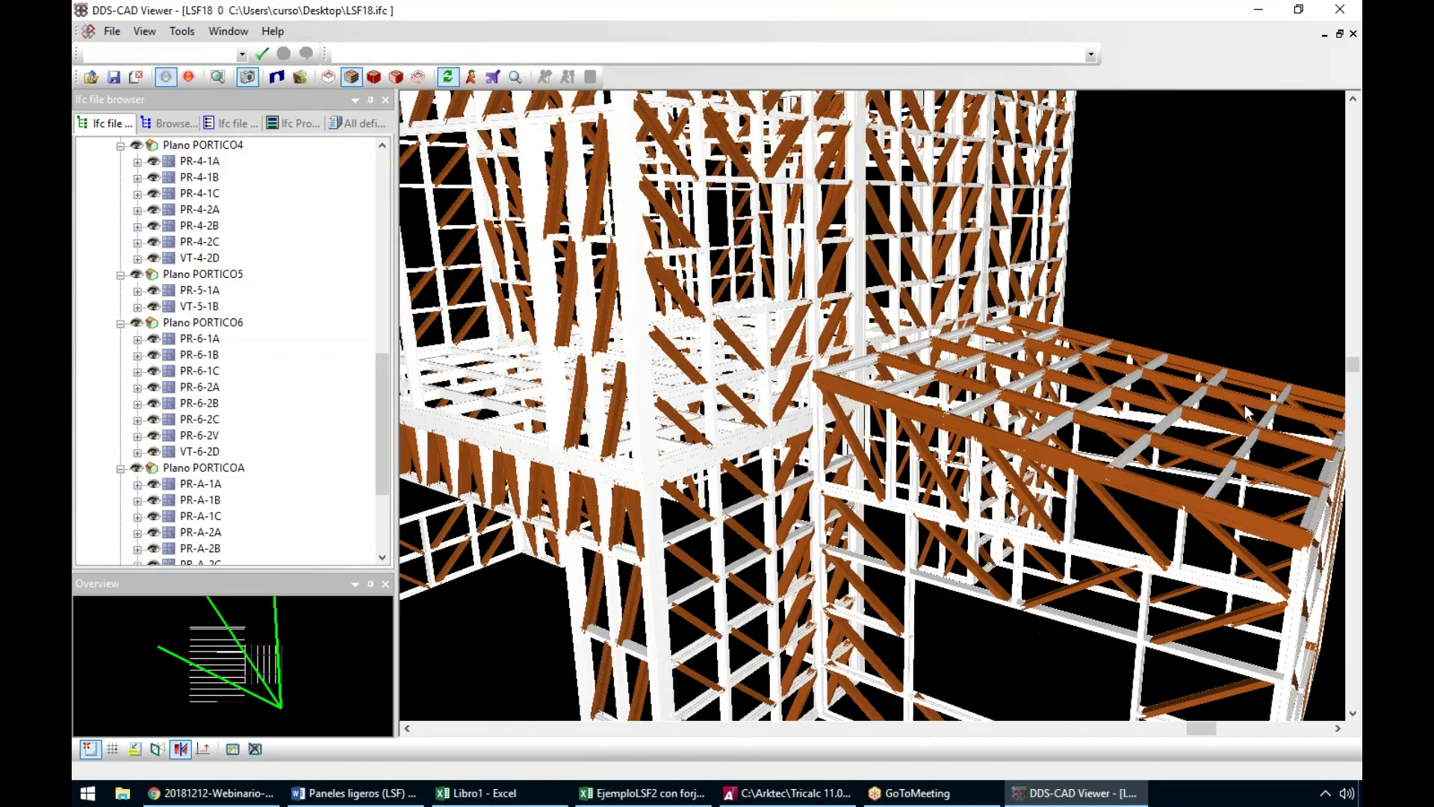
pyautogui.scroll(-5, 1244, 404)
pyautogui.scroll(3, 383, 168)
# Hide all the light panels, show only Plano 305 and hide its panel PR-F1-A
pyautogui.scroll(10, 383, 168)
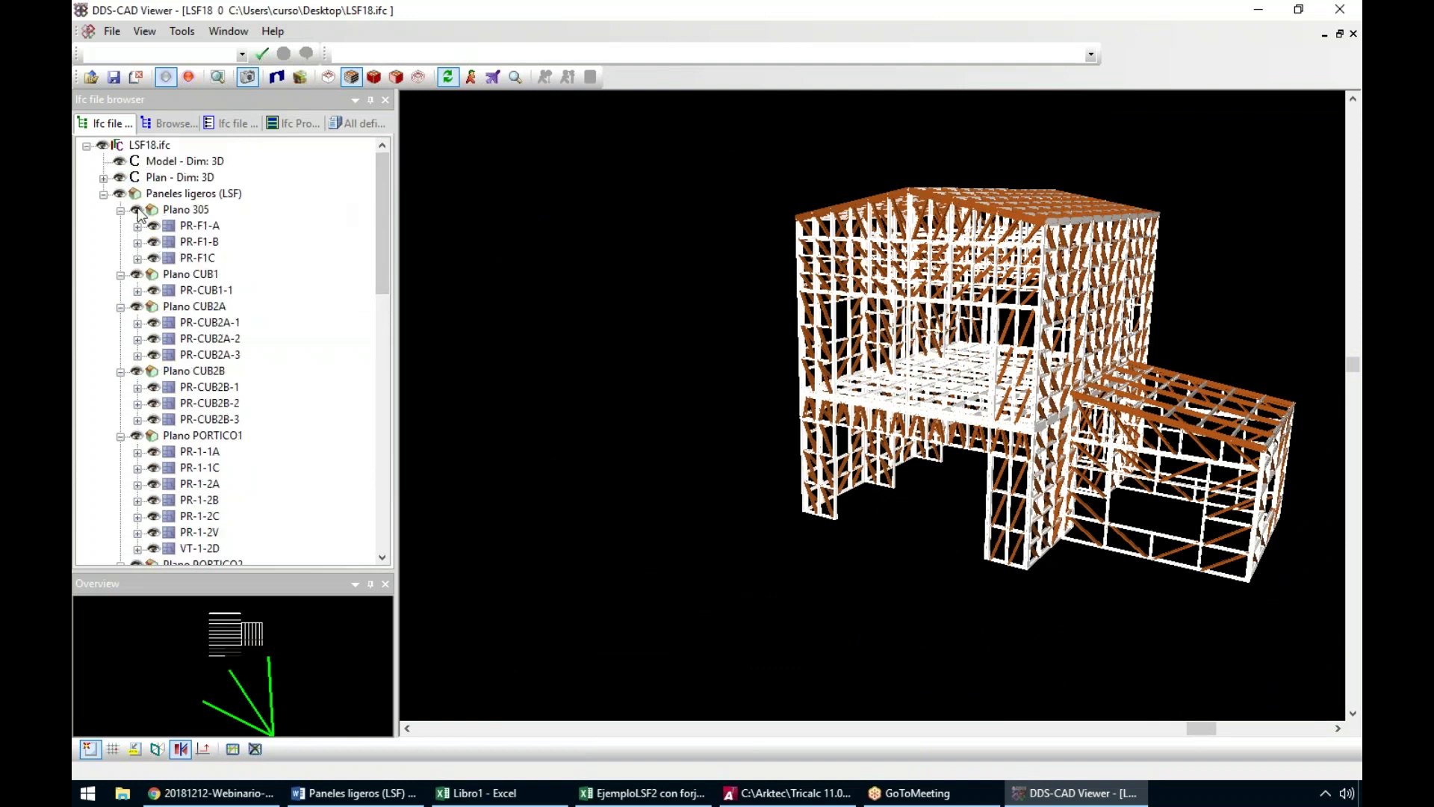
pyautogui.click(120, 195)
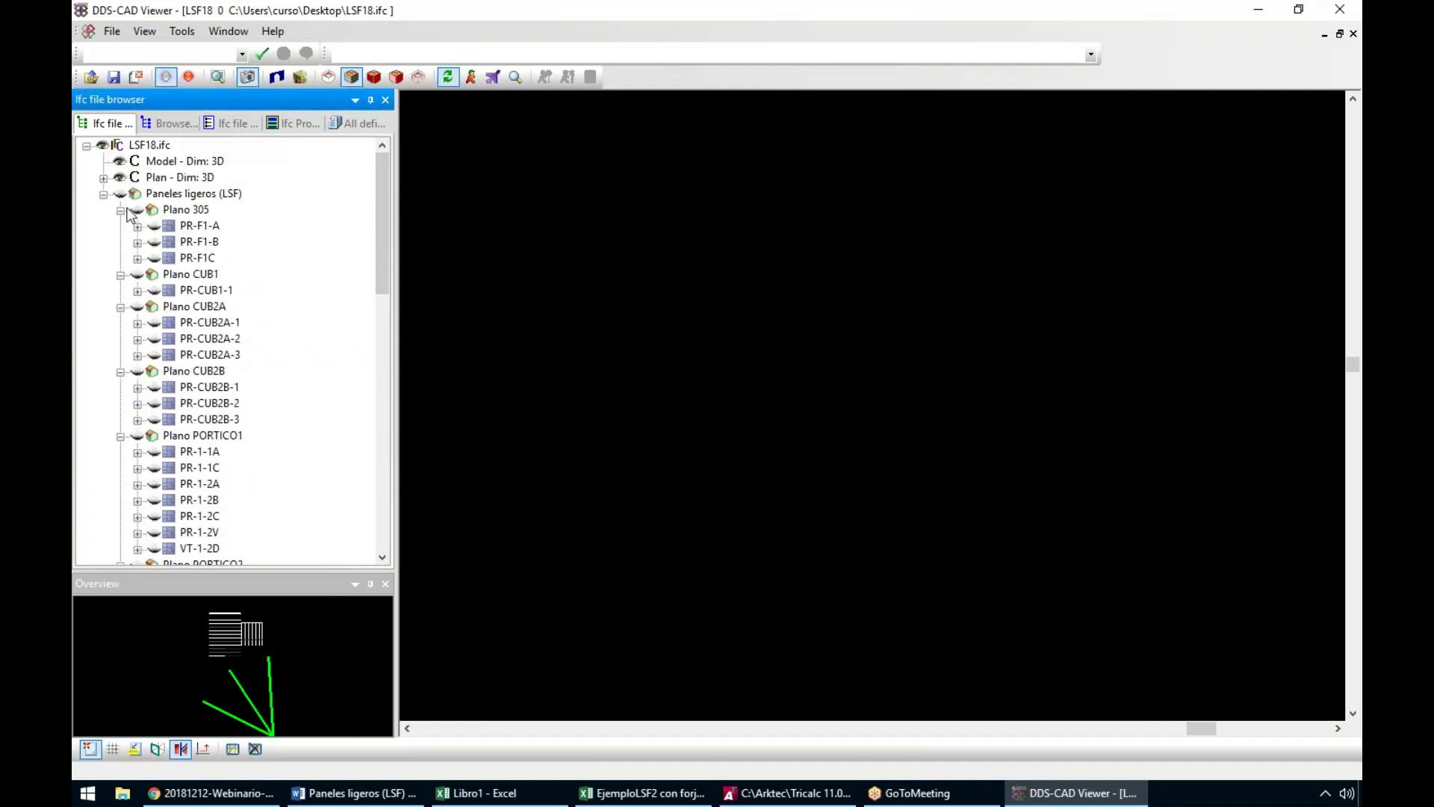
pyautogui.click(137, 210)
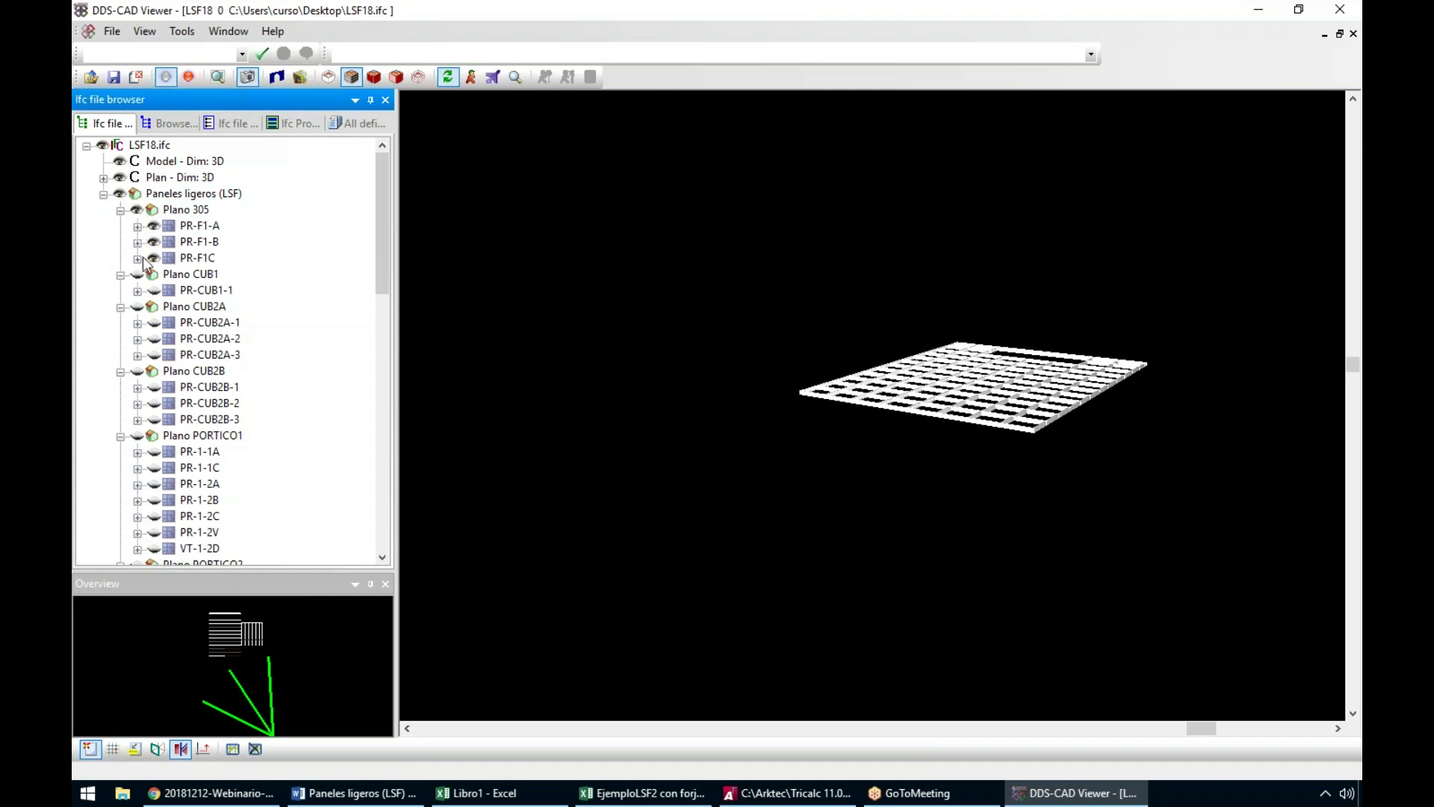
pyautogui.click(154, 225)
# Examine the Plano 305 floor panels from several angles, including the joints of the narrow strip beside the opening
pyautogui.moveTo(908, 444)
pyautogui.mouseDown()
pyautogui.moveTo(787, 558)
pyautogui.moveTo(635, 583)
pyautogui.moveTo(1241, 396)
pyautogui.mouseUp()
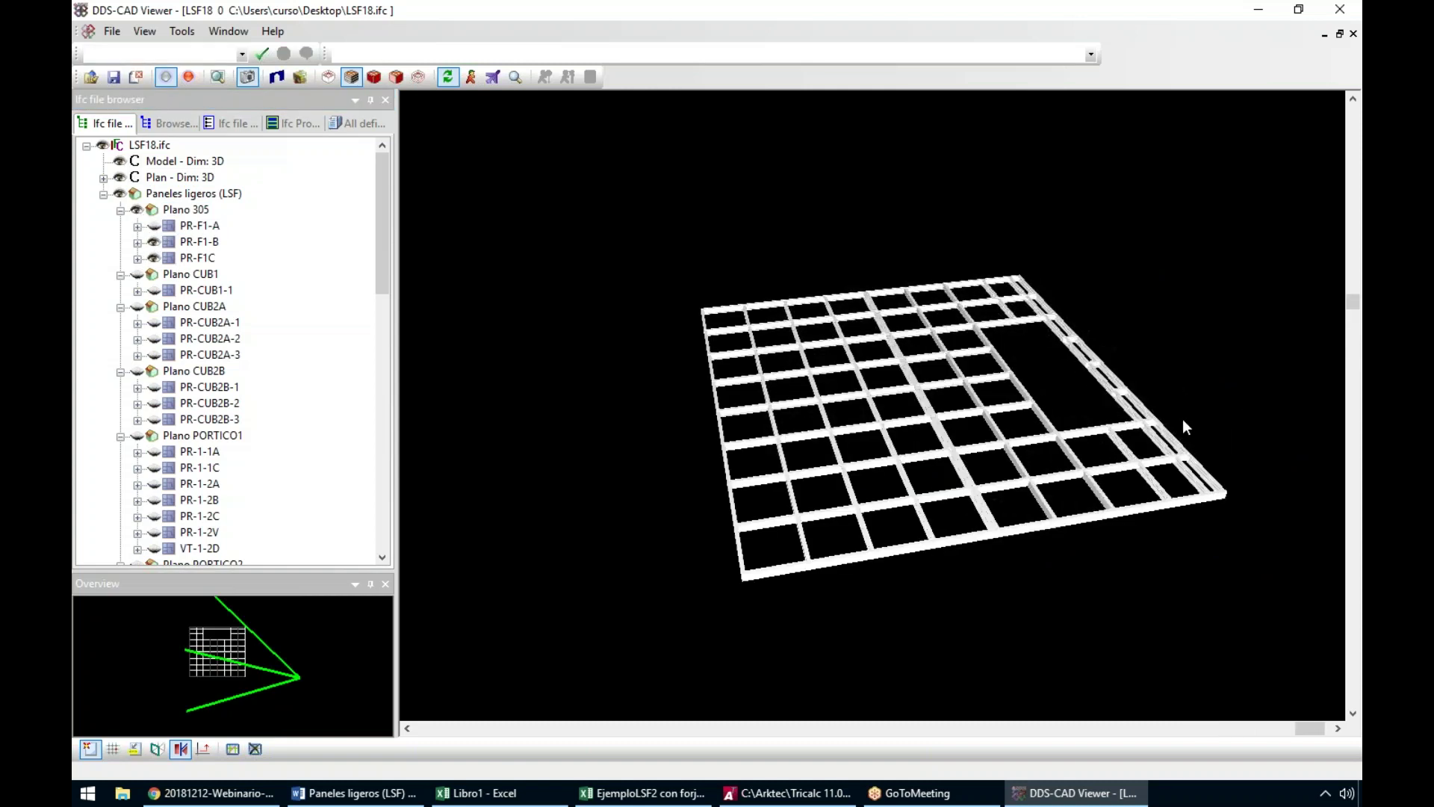
pyautogui.scroll(3, 1184, 422)
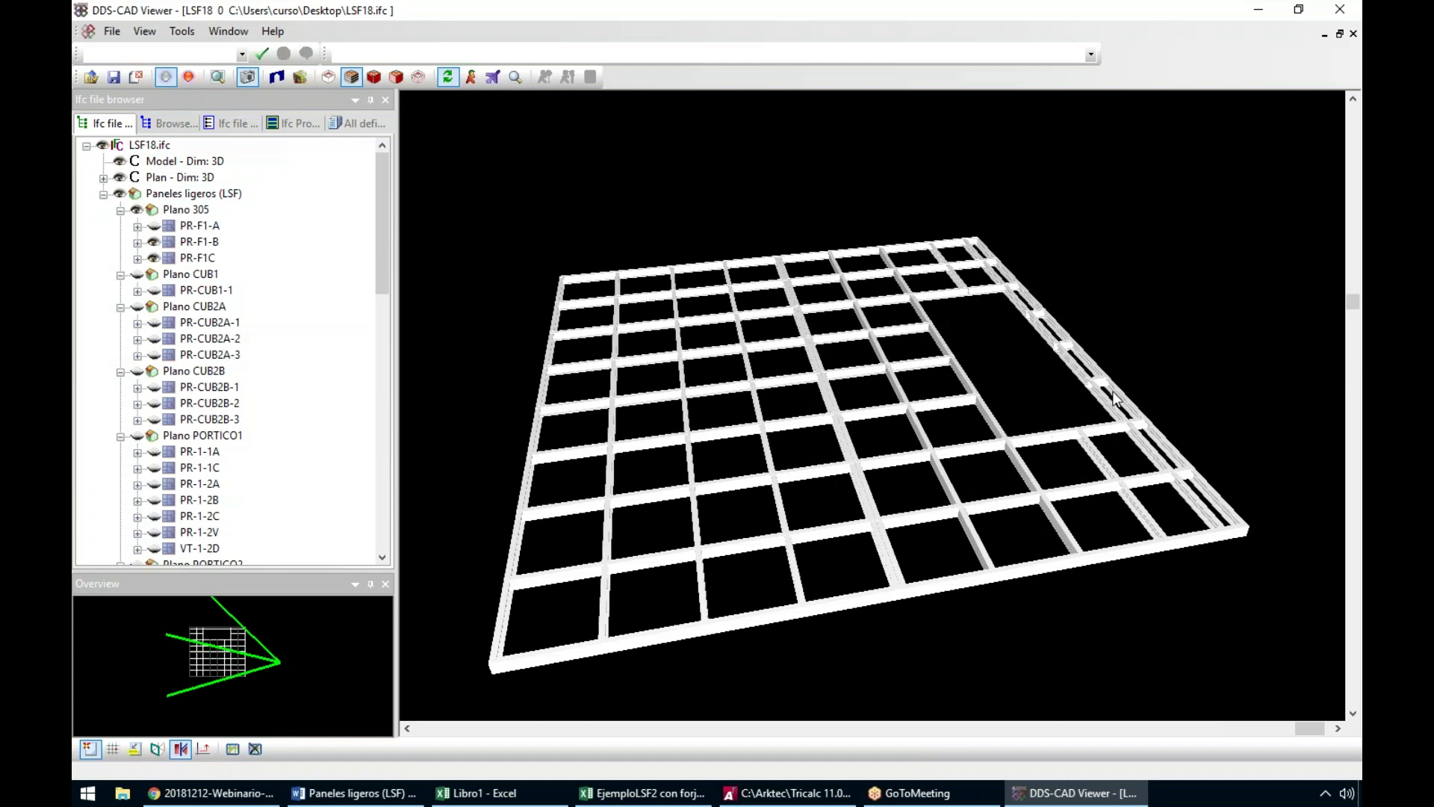
pyautogui.scroll(4, 1002, 469)
pyautogui.scroll(2, 986, 359)
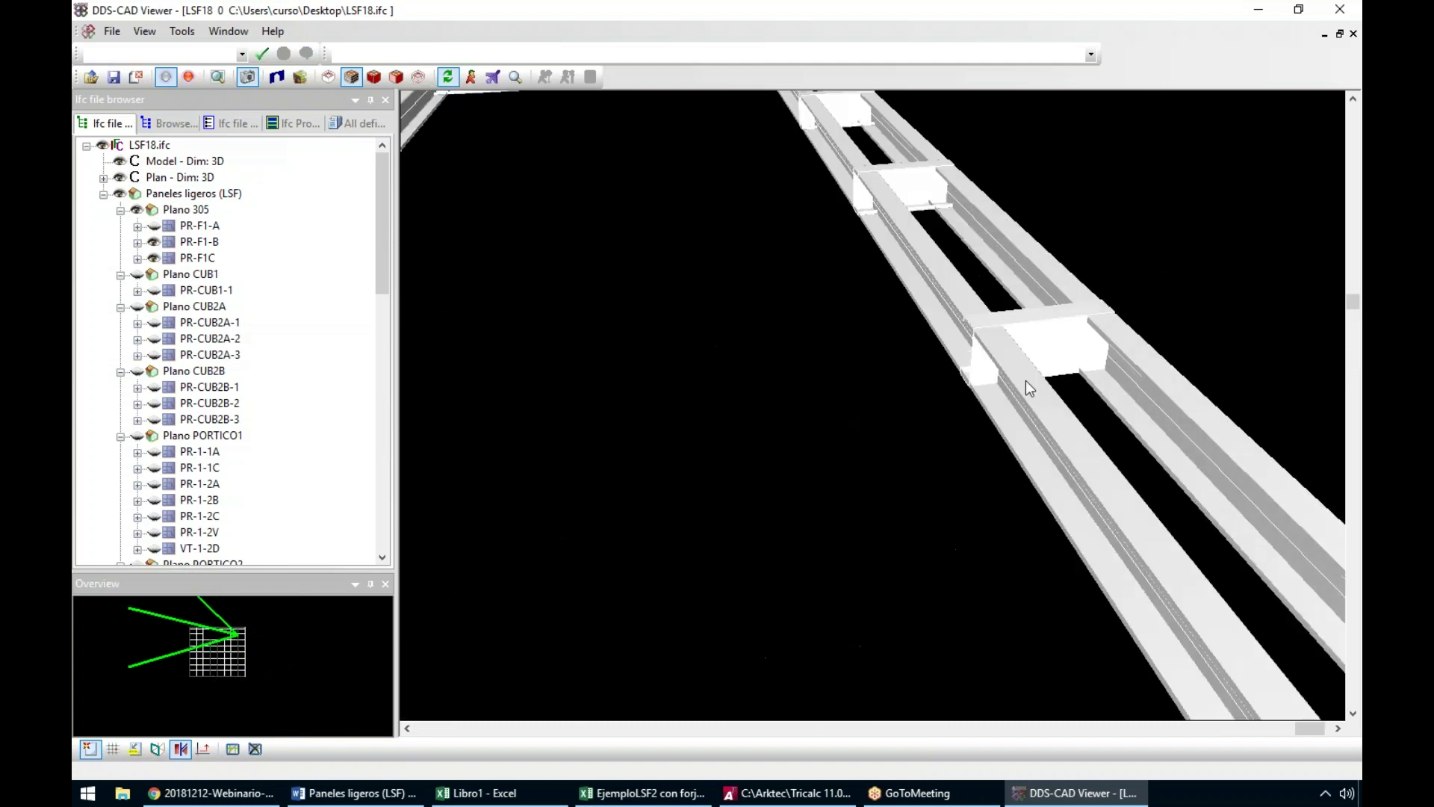
pyautogui.moveTo(850, 242)
pyautogui.mouseDown(button='middle')
pyautogui.moveTo(1028, 477)
pyautogui.moveTo(1083, 499)
pyautogui.mouseUp(button='middle')
pyautogui.scroll(-6, 1031, 471)
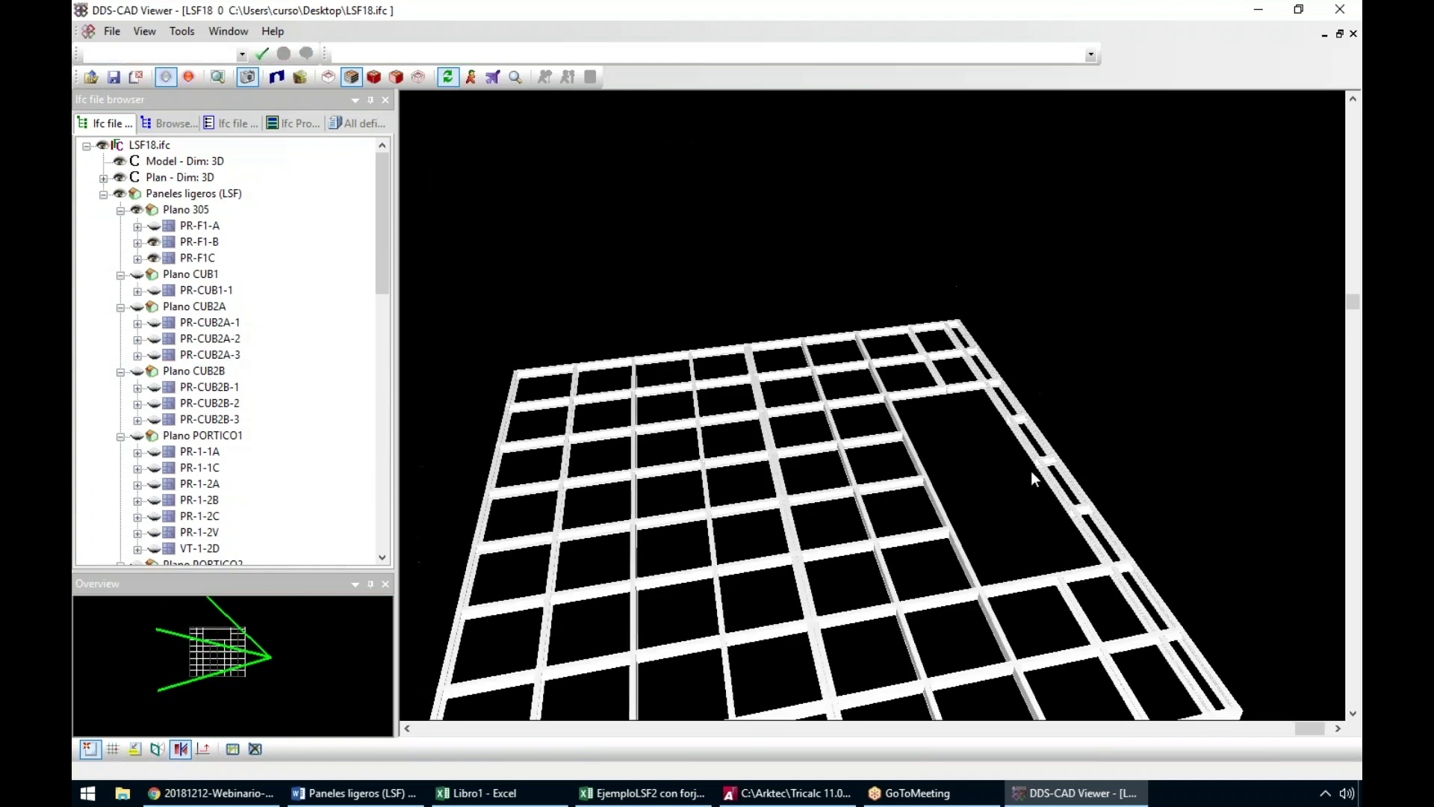
pyautogui.moveTo(660, 456); pyautogui.dragTo(657, 450)
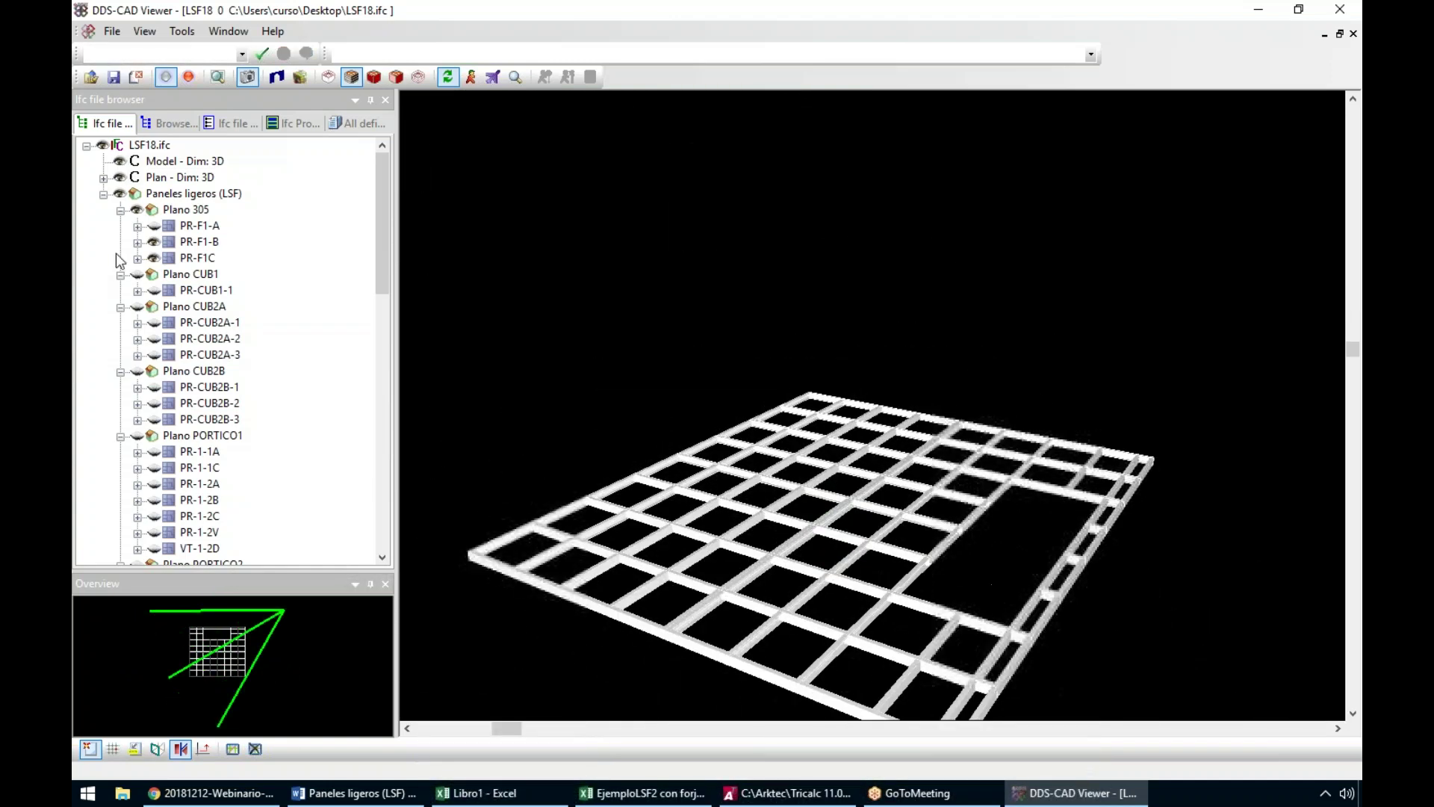
# Show the panels of Plano CUB1, Plano CUB2A and Plano PORTICO1 together with the floor
pyautogui.click(136, 274)
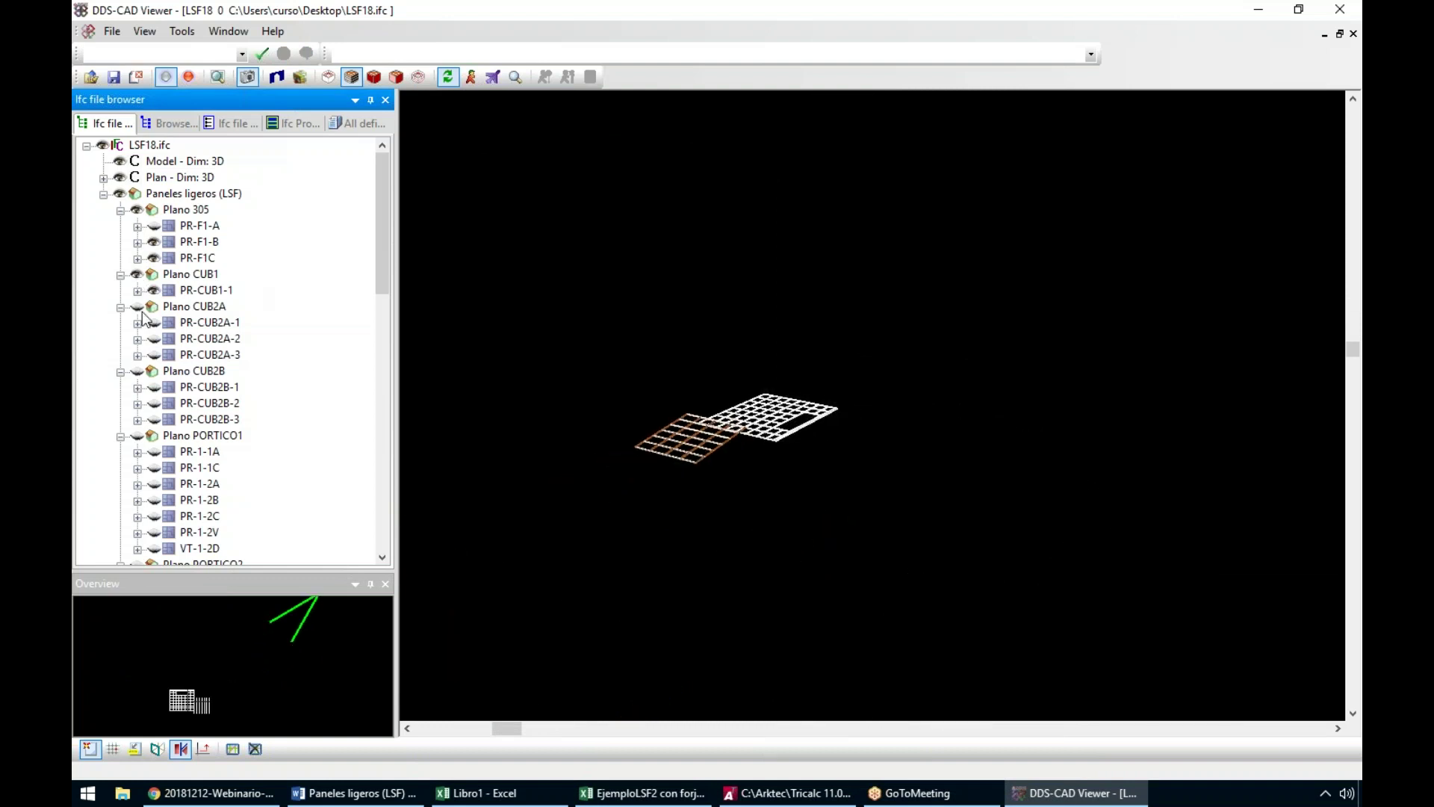
pyautogui.click(137, 308)
pyautogui.moveTo(939, 478); pyautogui.dragTo(739, 478)
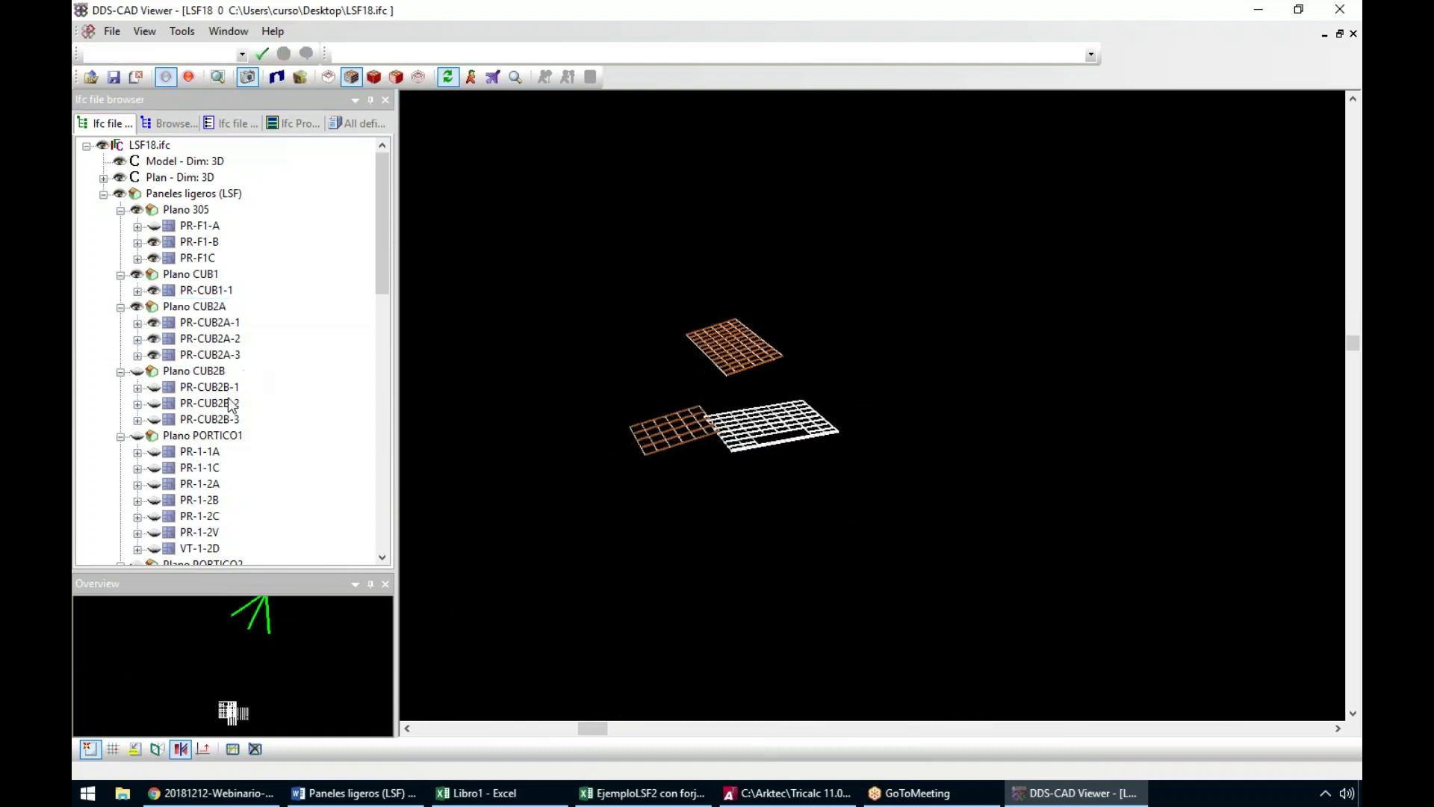
pyautogui.click(138, 436)
# Inspect the visible roof, floor and PORTICO1 wall panels from both sides and up close, and switch back to Tricalc
pyautogui.moveTo(829, 502); pyautogui.dragTo(890, 486)
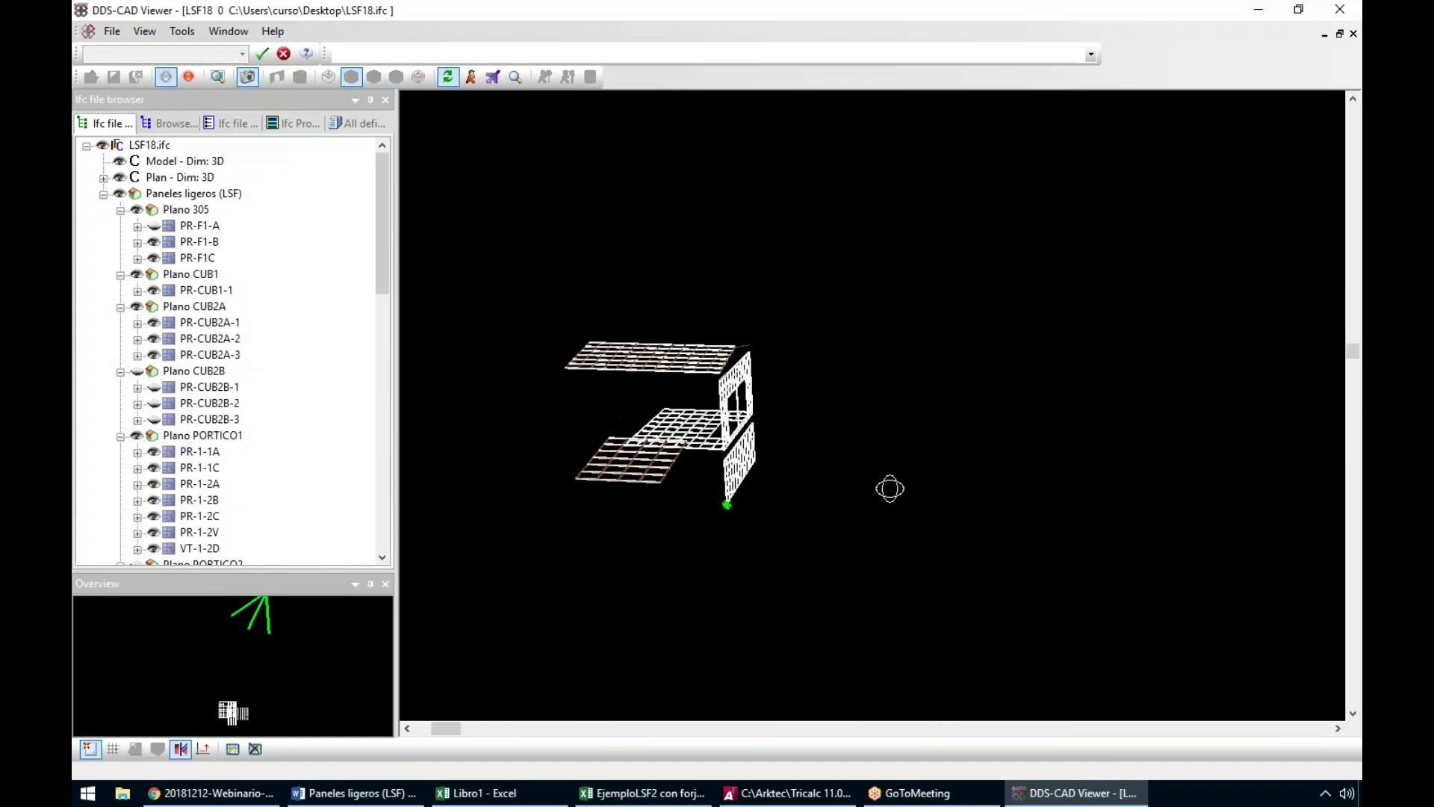
pyautogui.scroll(5, 715, 441)
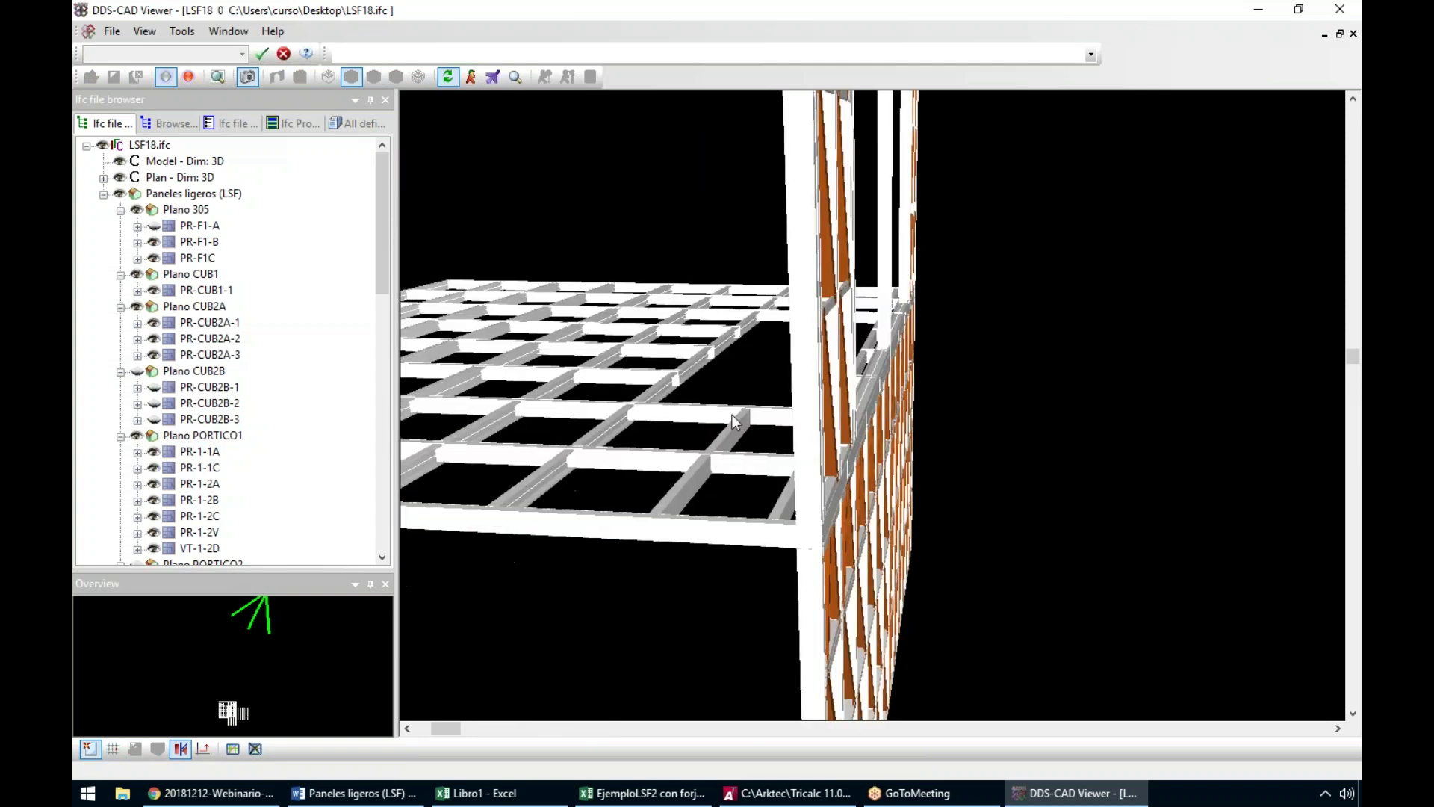
pyautogui.scroll(-4, 732, 415)
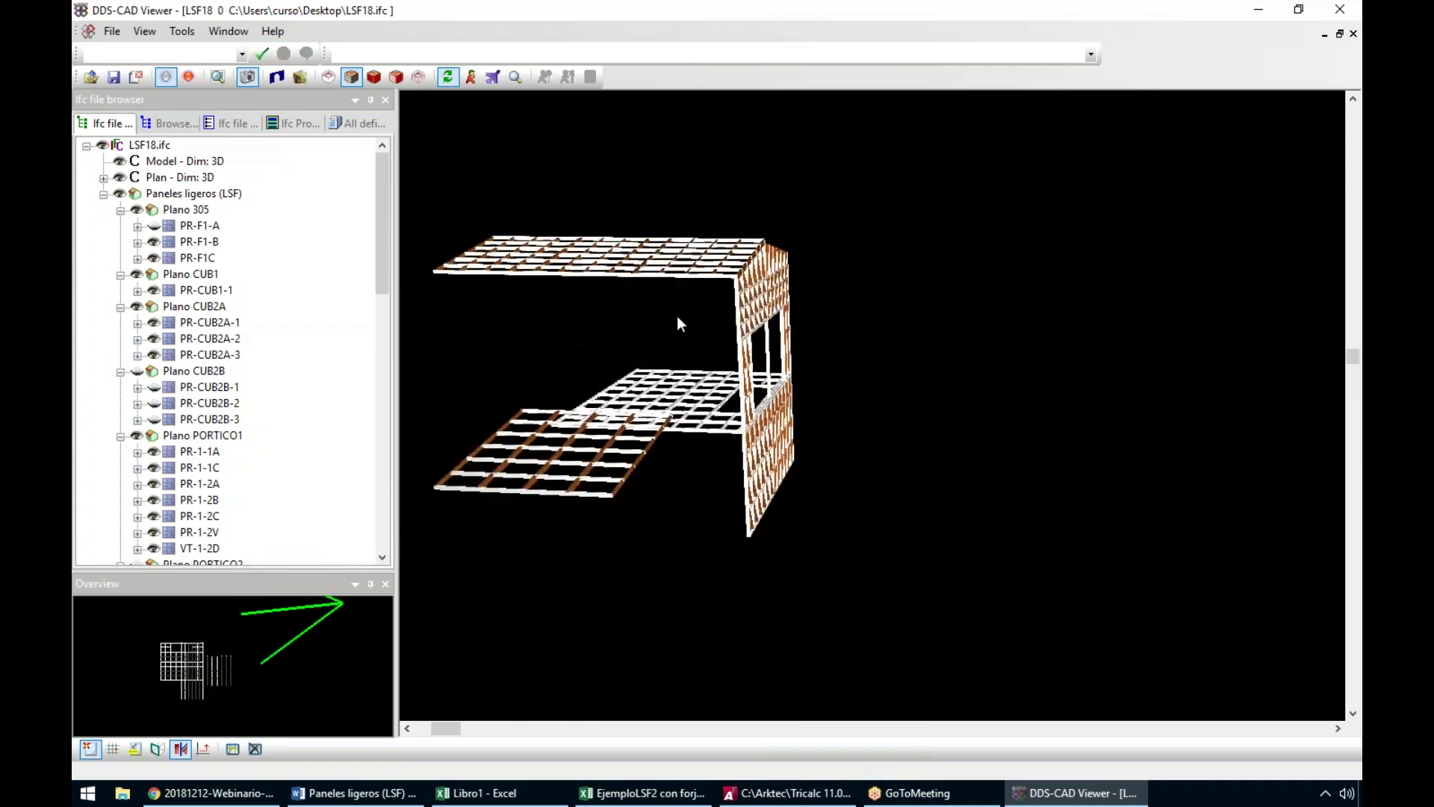
pyautogui.moveTo(675, 315); pyautogui.dragTo(775, 320)
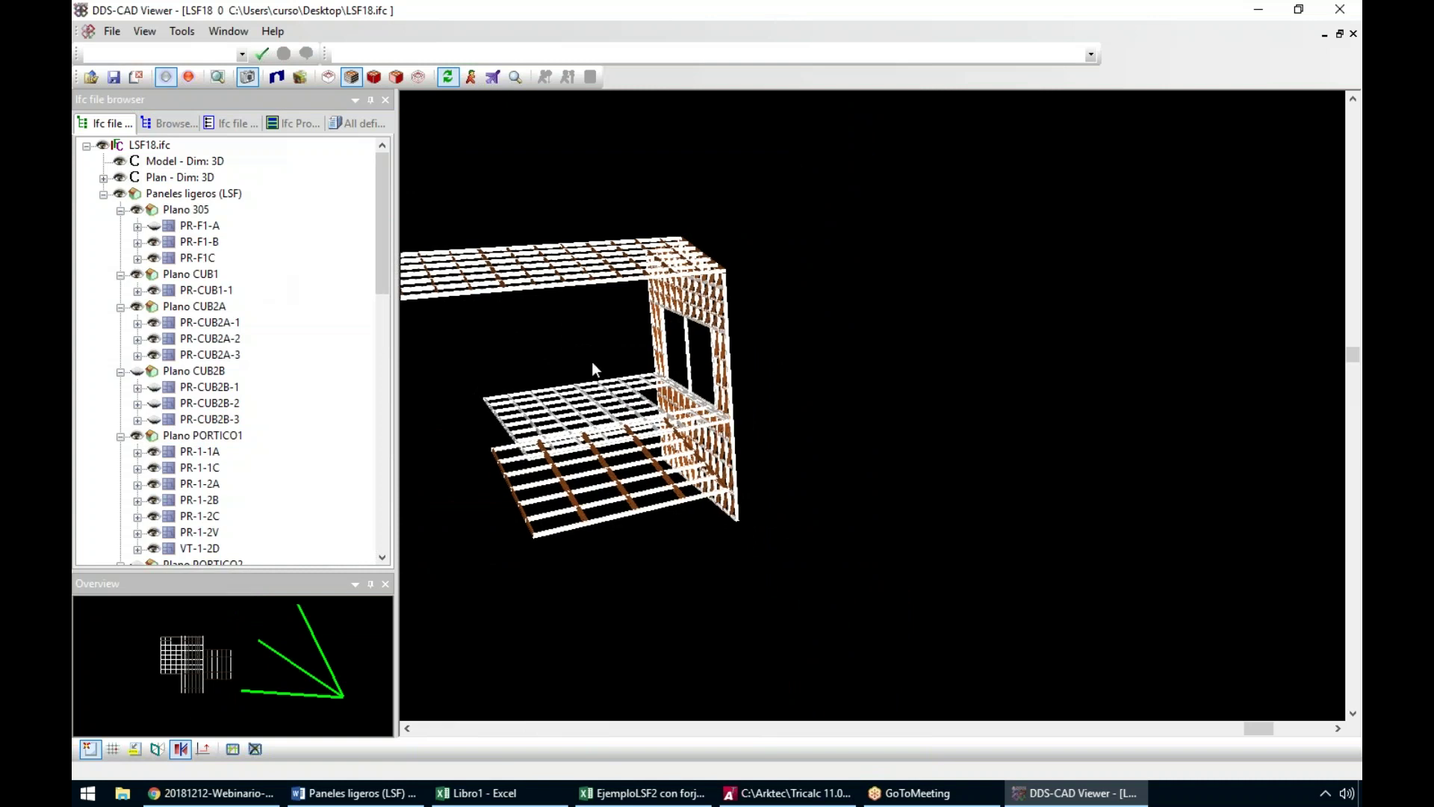
pyautogui.moveTo(592, 363); pyautogui.dragTo(815, 437)
pyautogui.moveTo(815, 437); pyautogui.dragTo(824, 435, button='middle')
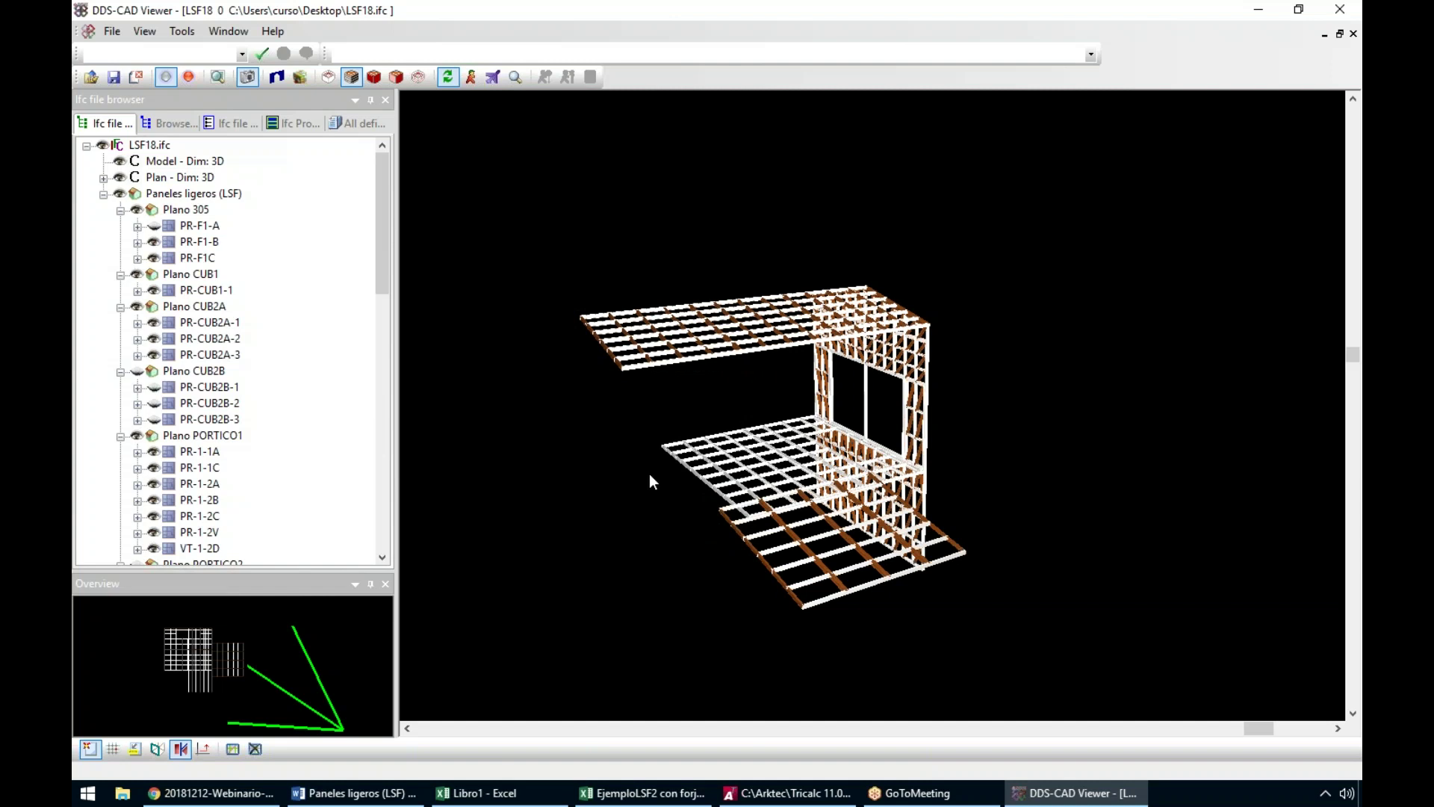
pyautogui.click(800, 793)
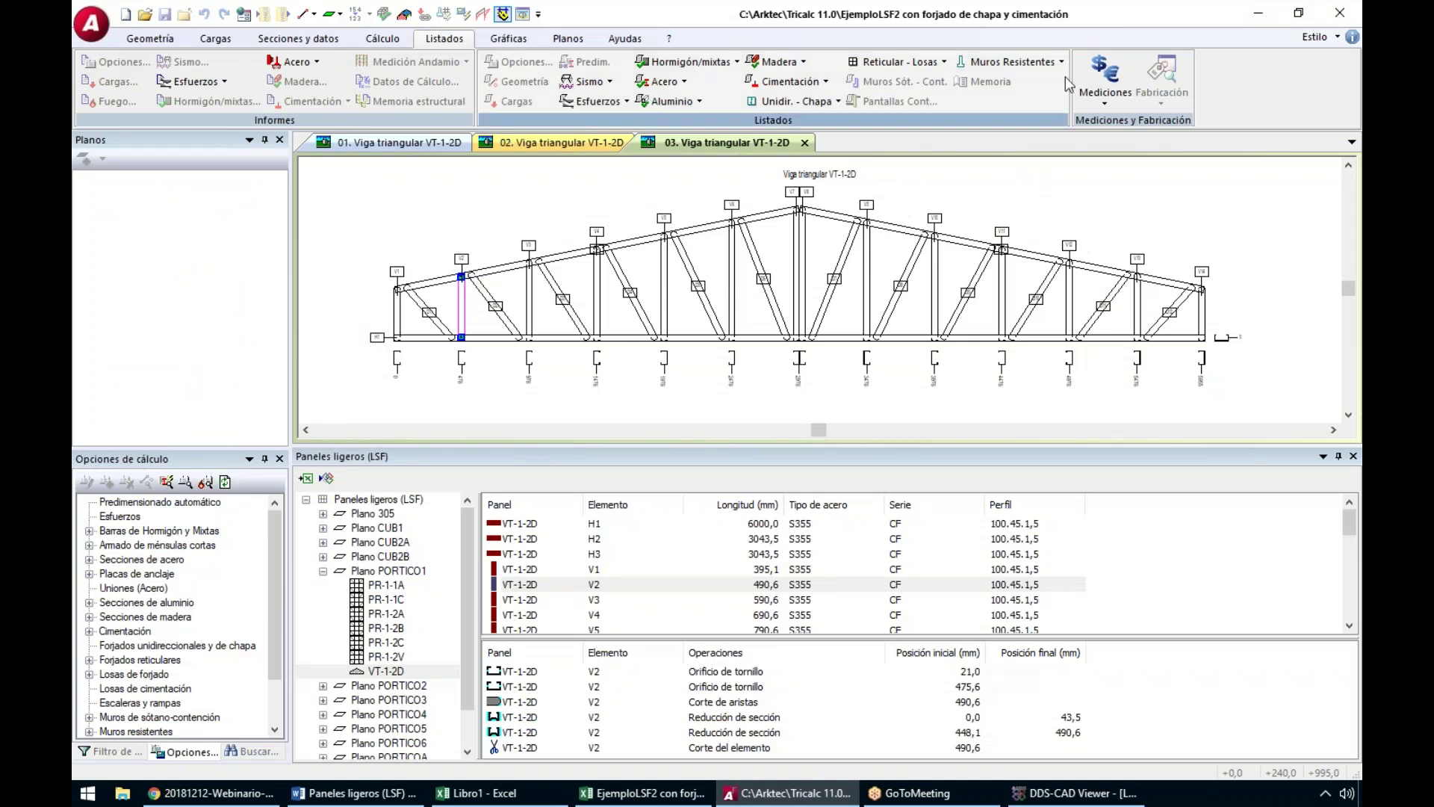
# Switch to Chrome and read the Tricalc LSF webinar PDF from its first page down to the closing offers
pyautogui.click(1079, 22)
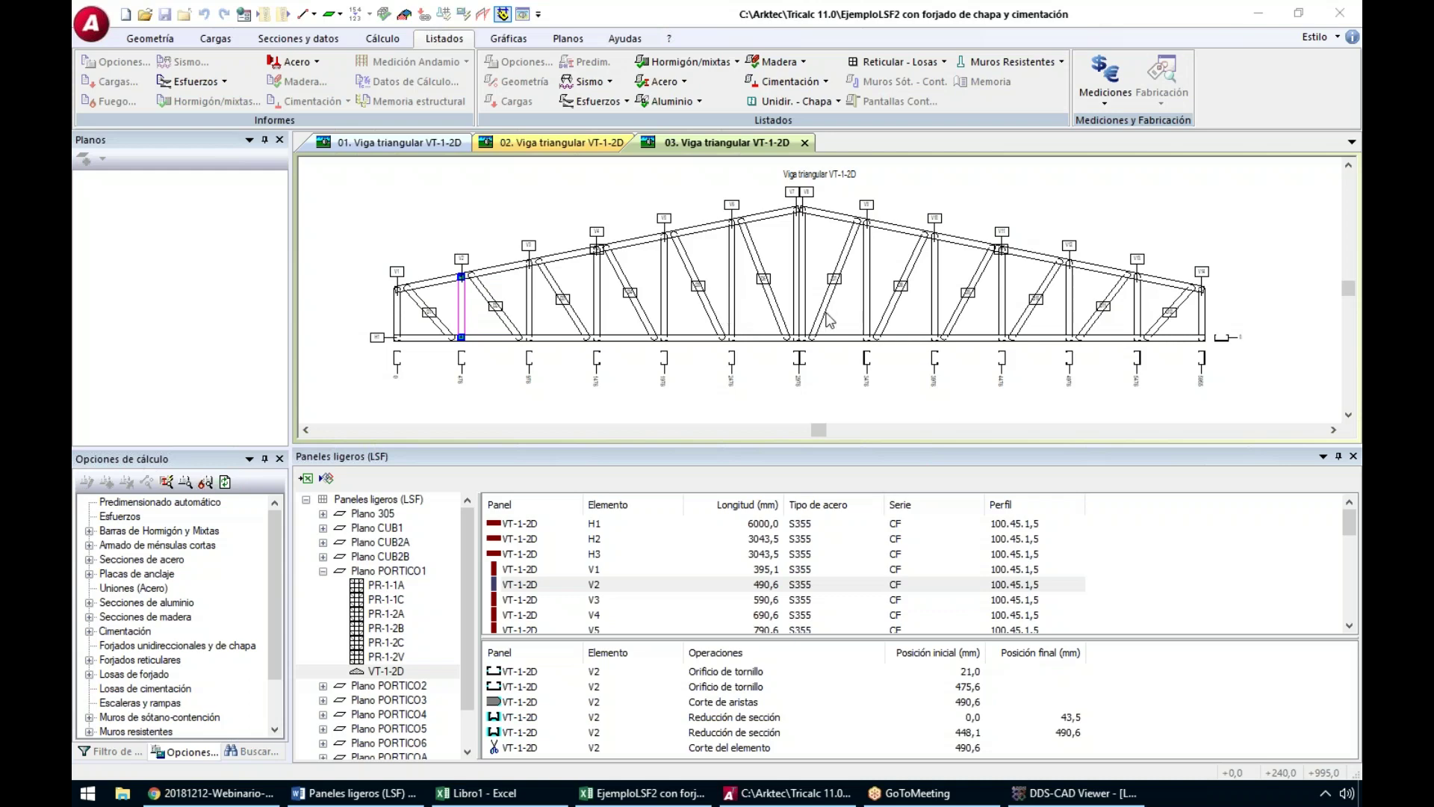
pyautogui.click(157, 797)
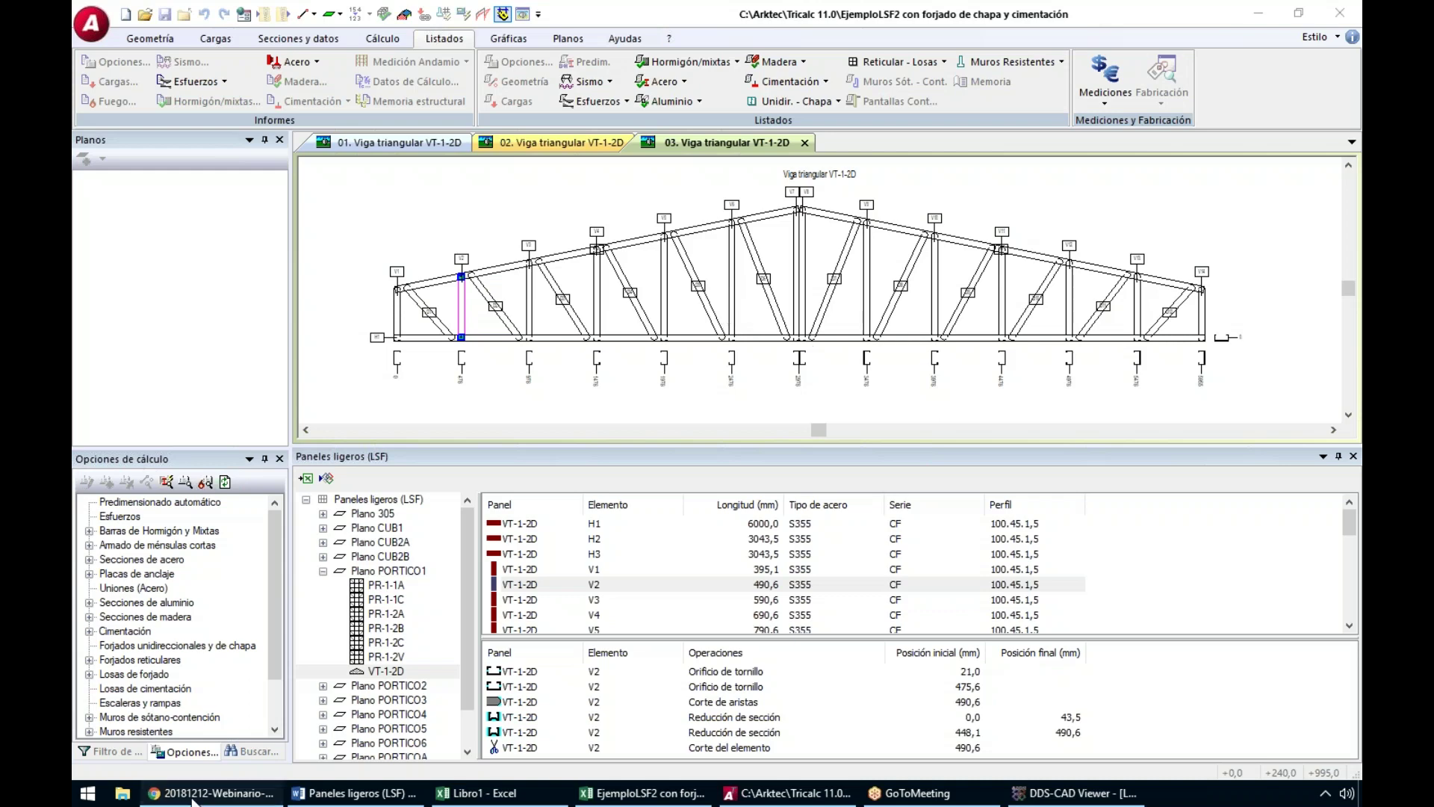
pyautogui.click(1346, 208)
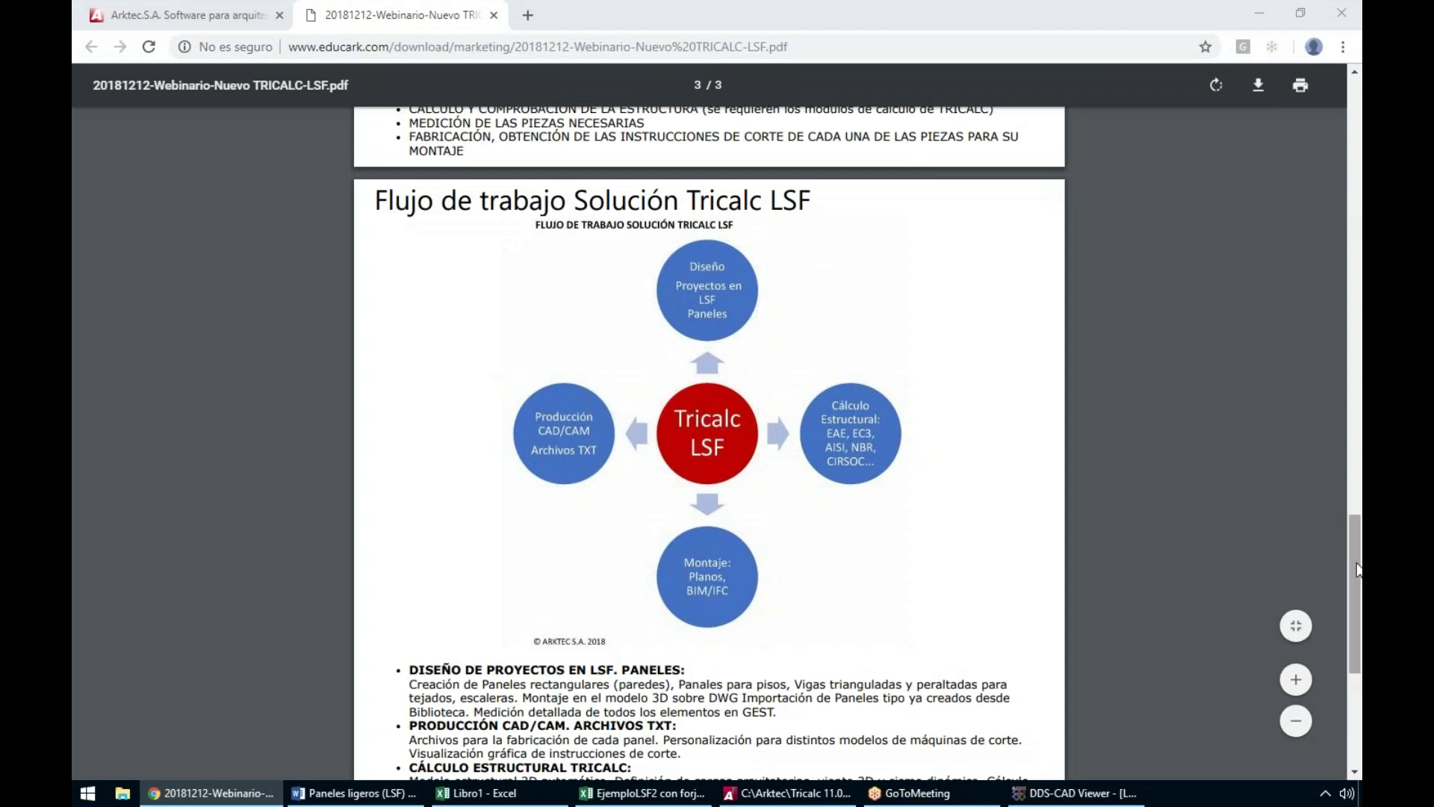
pyautogui.moveTo(1358, 570); pyautogui.dragTo(1360, 88)
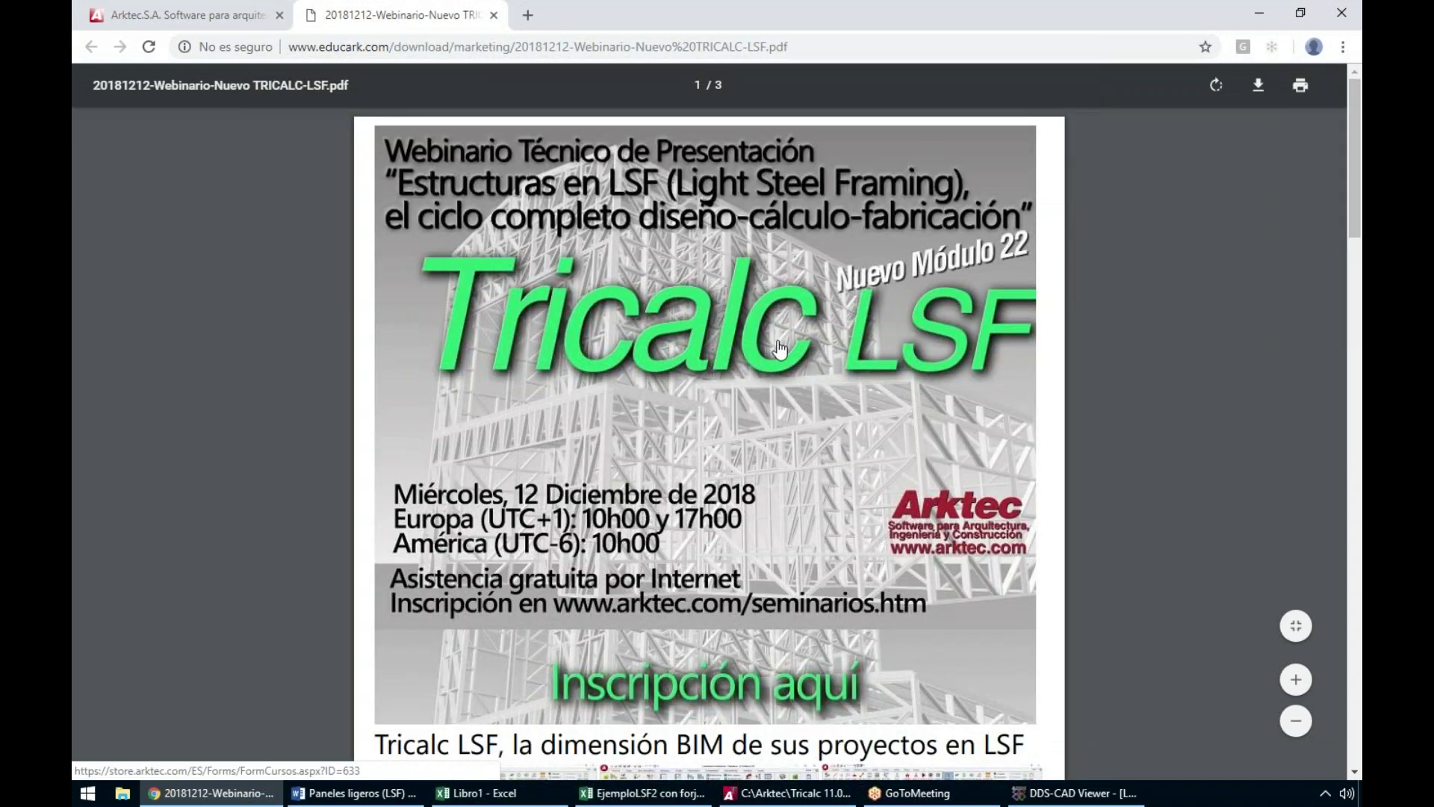
pyautogui.scroll(-4, 779, 348)
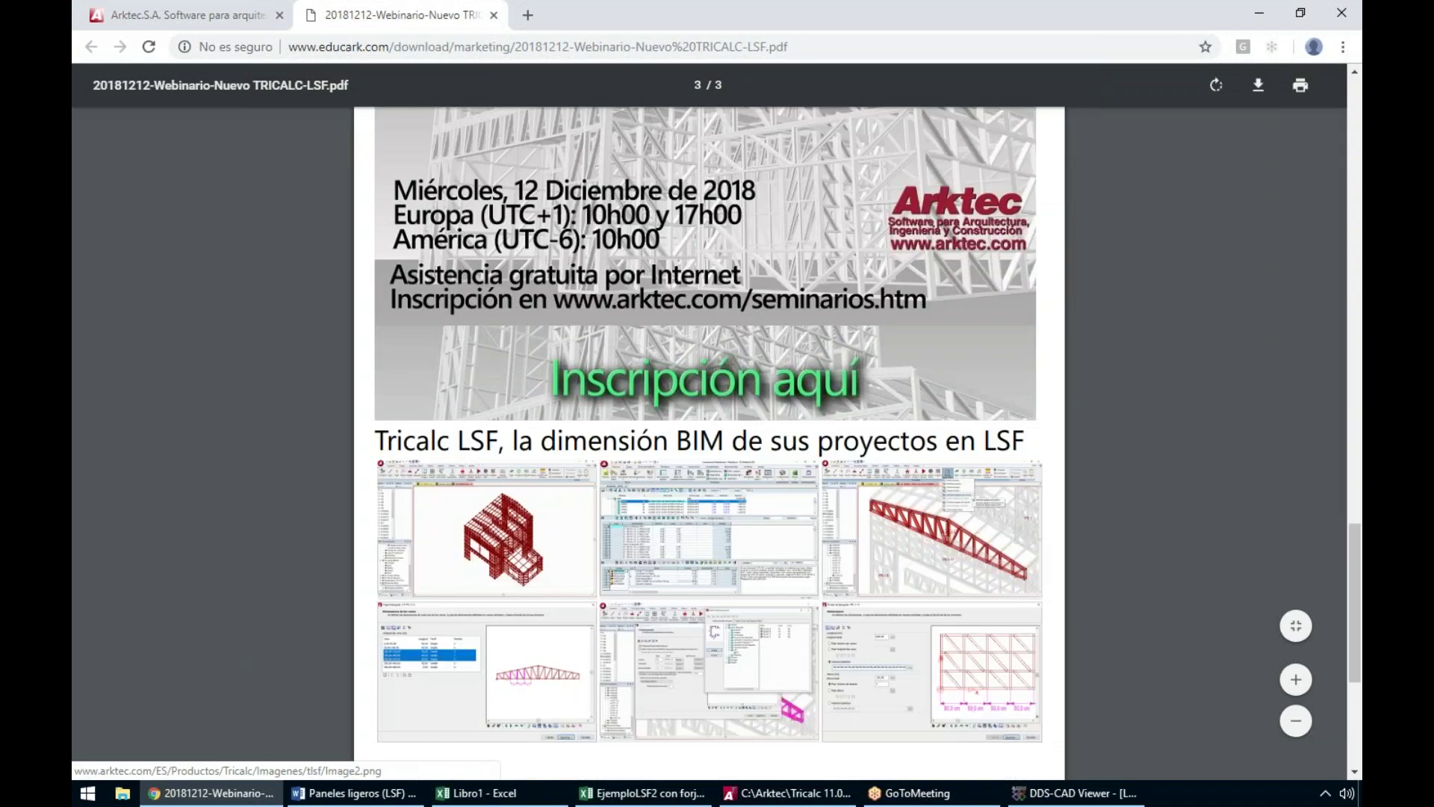
pyautogui.scroll(-5, 783, 353)
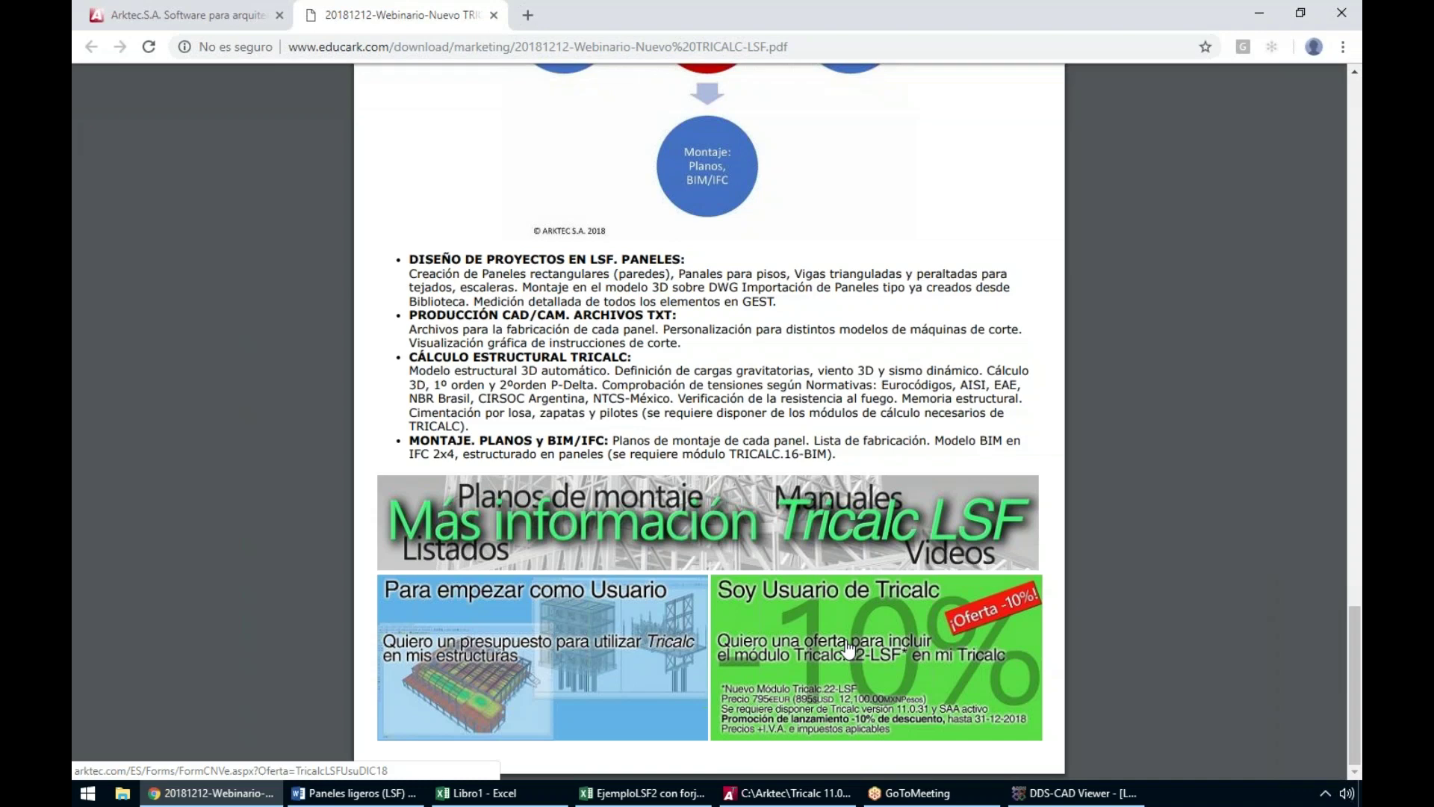
# Open the Tricalc product list in the Arktec online store and find the TRICALC Estructuras en LSF (1+3+16+22) package
pyautogui.click(192, 12)
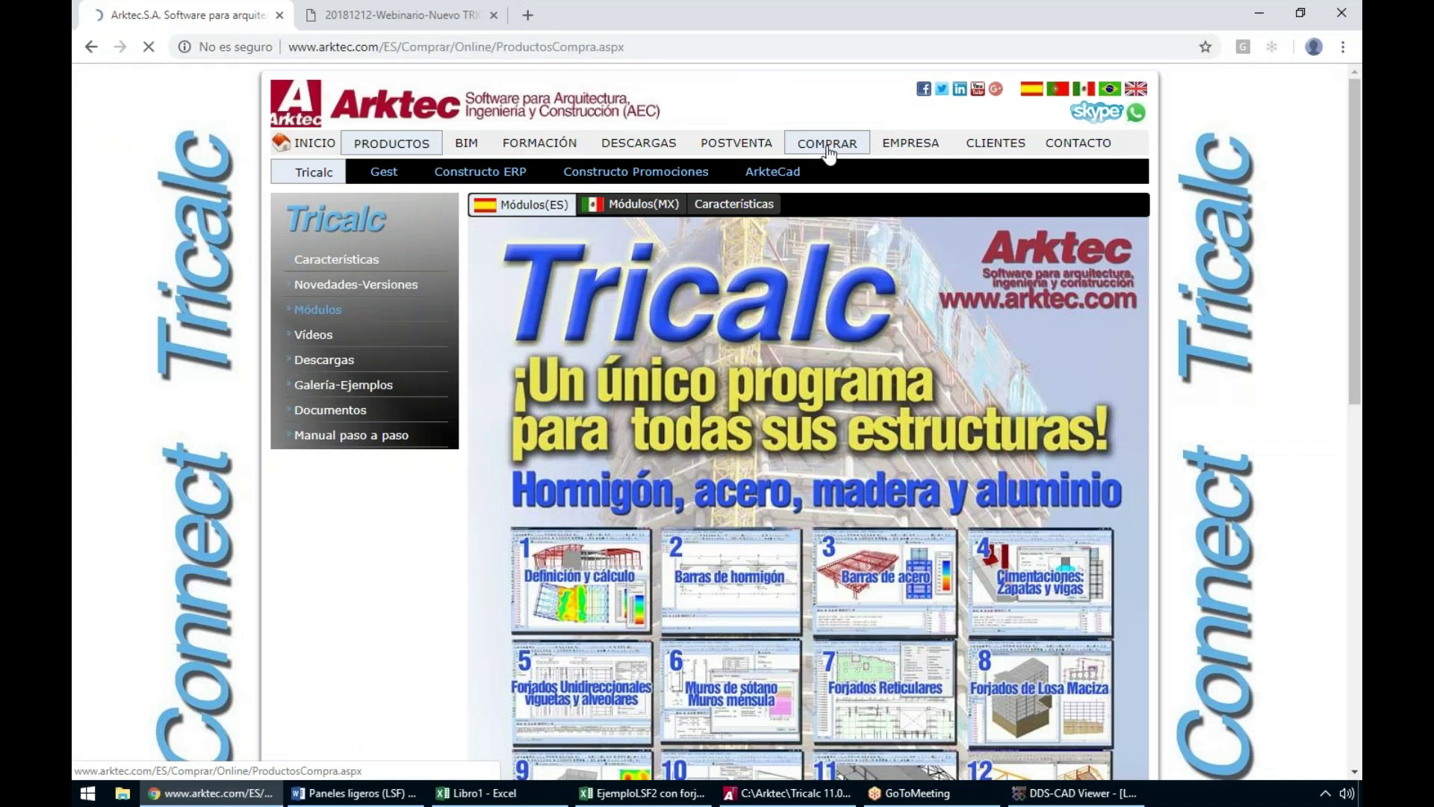
pyautogui.click(829, 144)
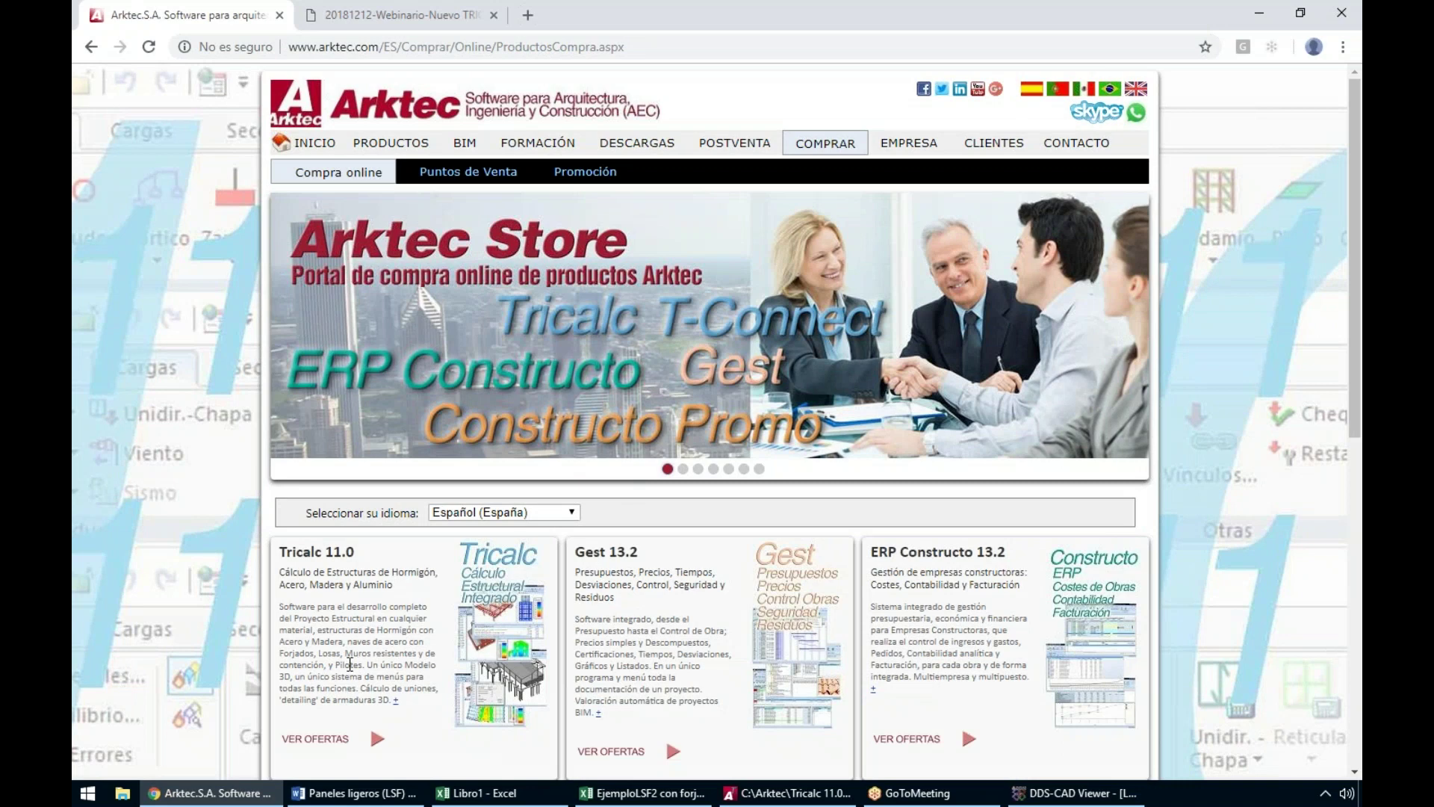
pyautogui.click(535, 664)
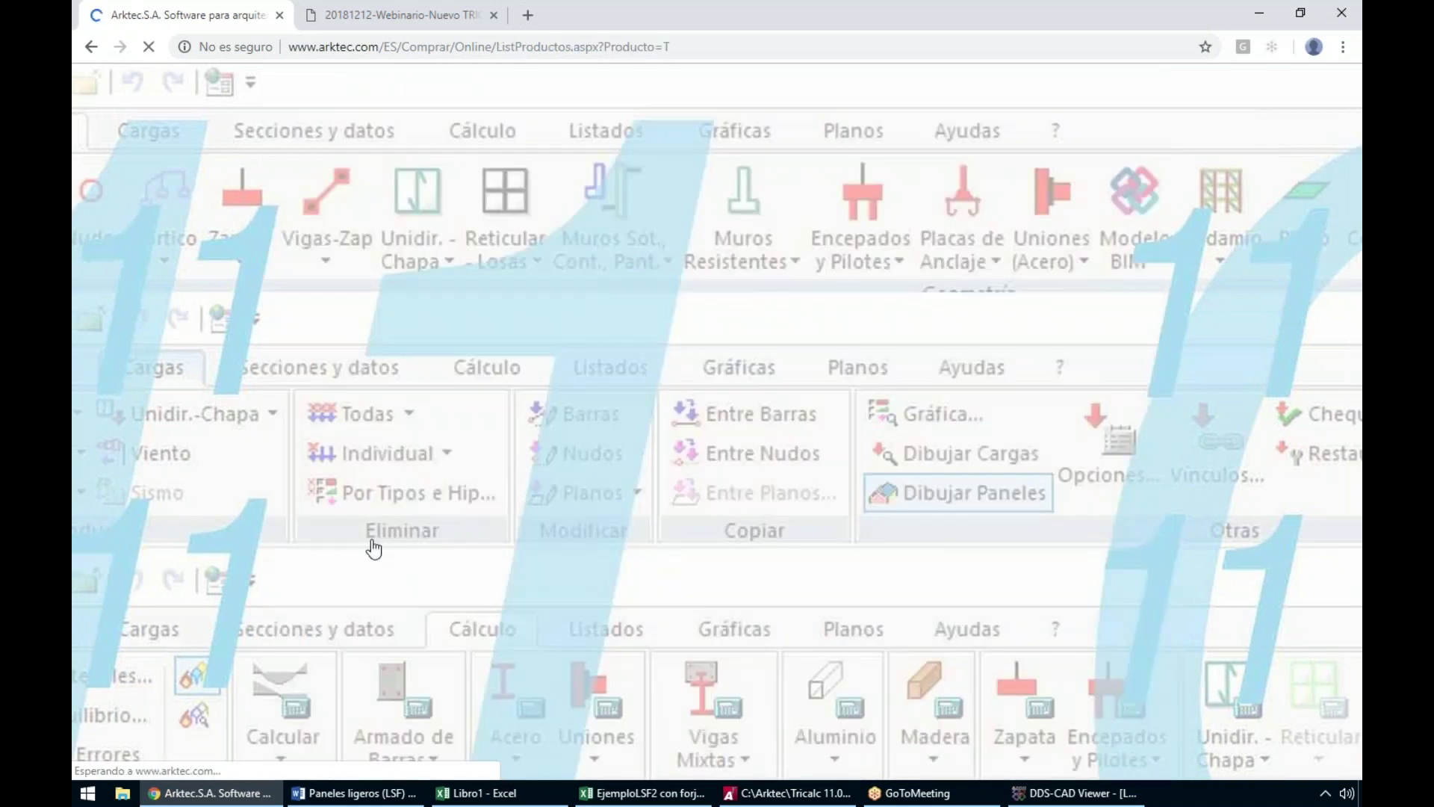
pyautogui.scroll(-3, 189, 506)
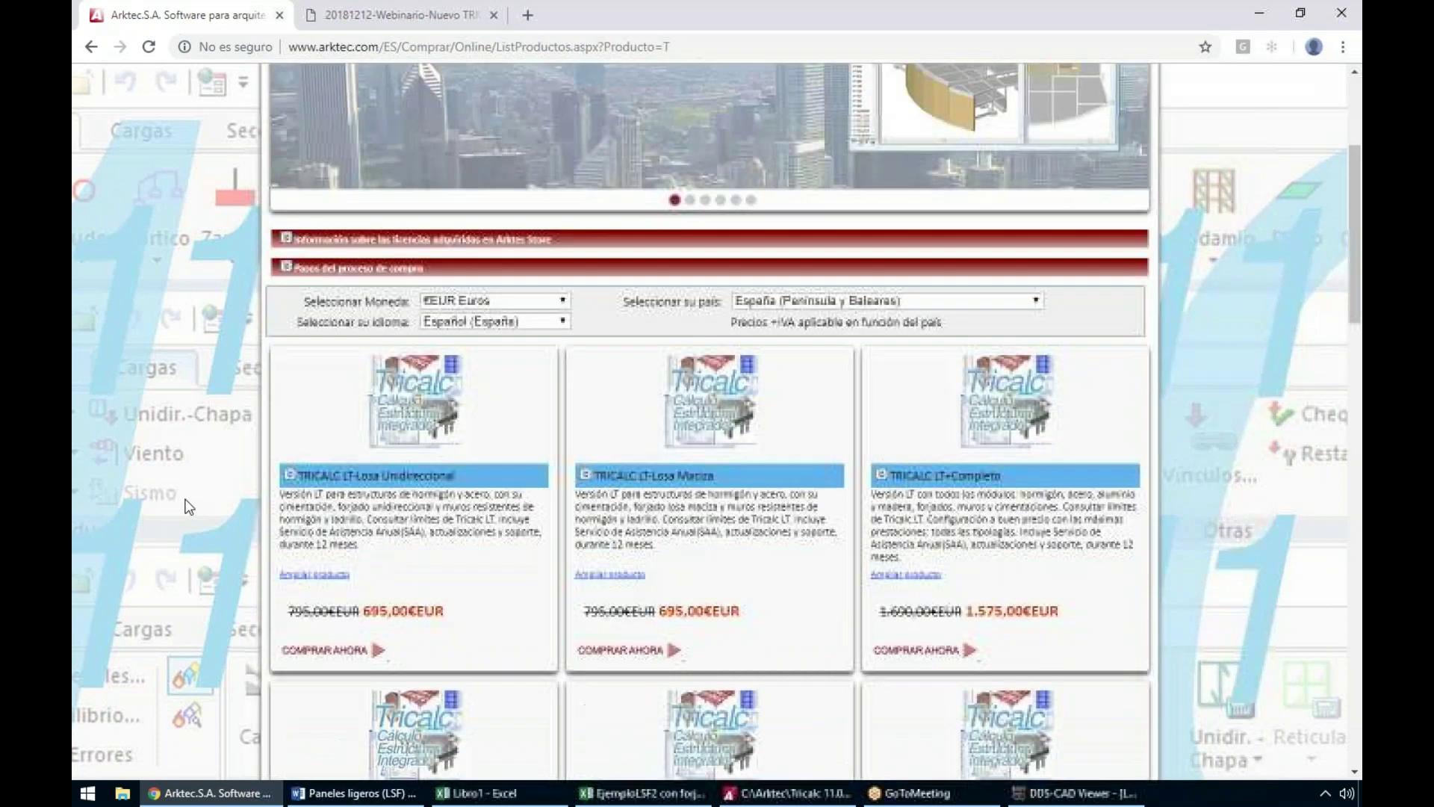
pyautogui.scroll(-2, 189, 506)
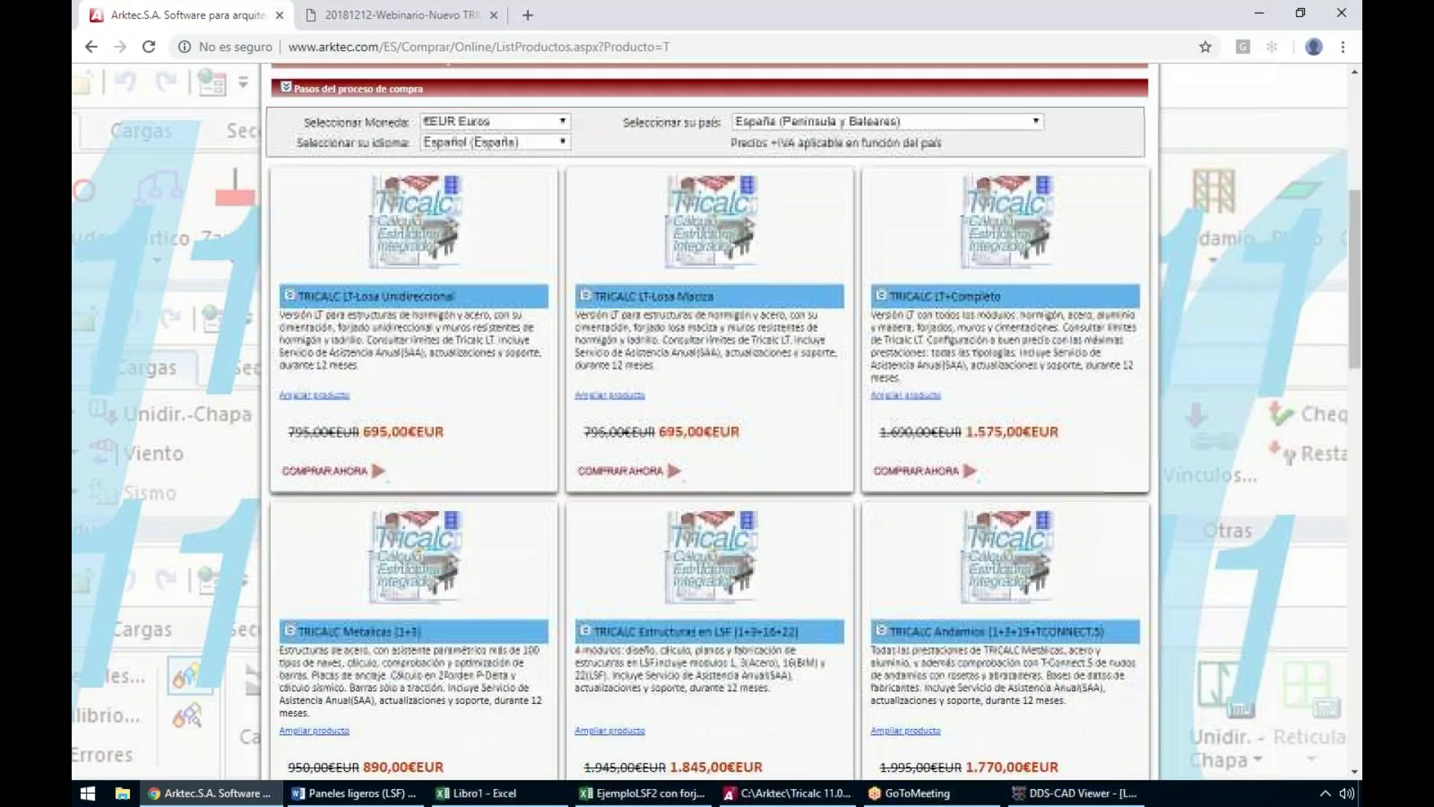
pyautogui.scroll(-2, 275, 368)
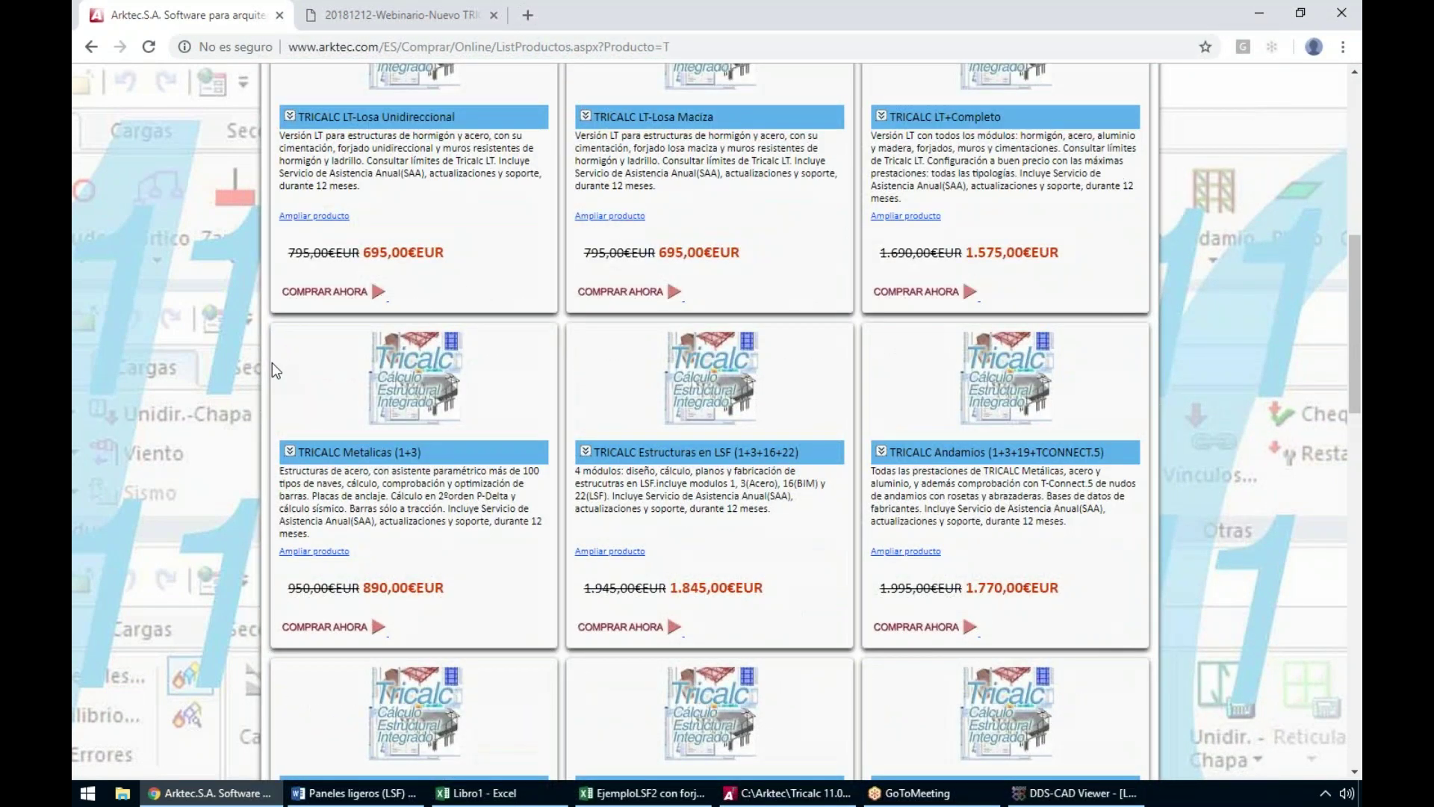
pyautogui.scroll(-1, 273, 366)
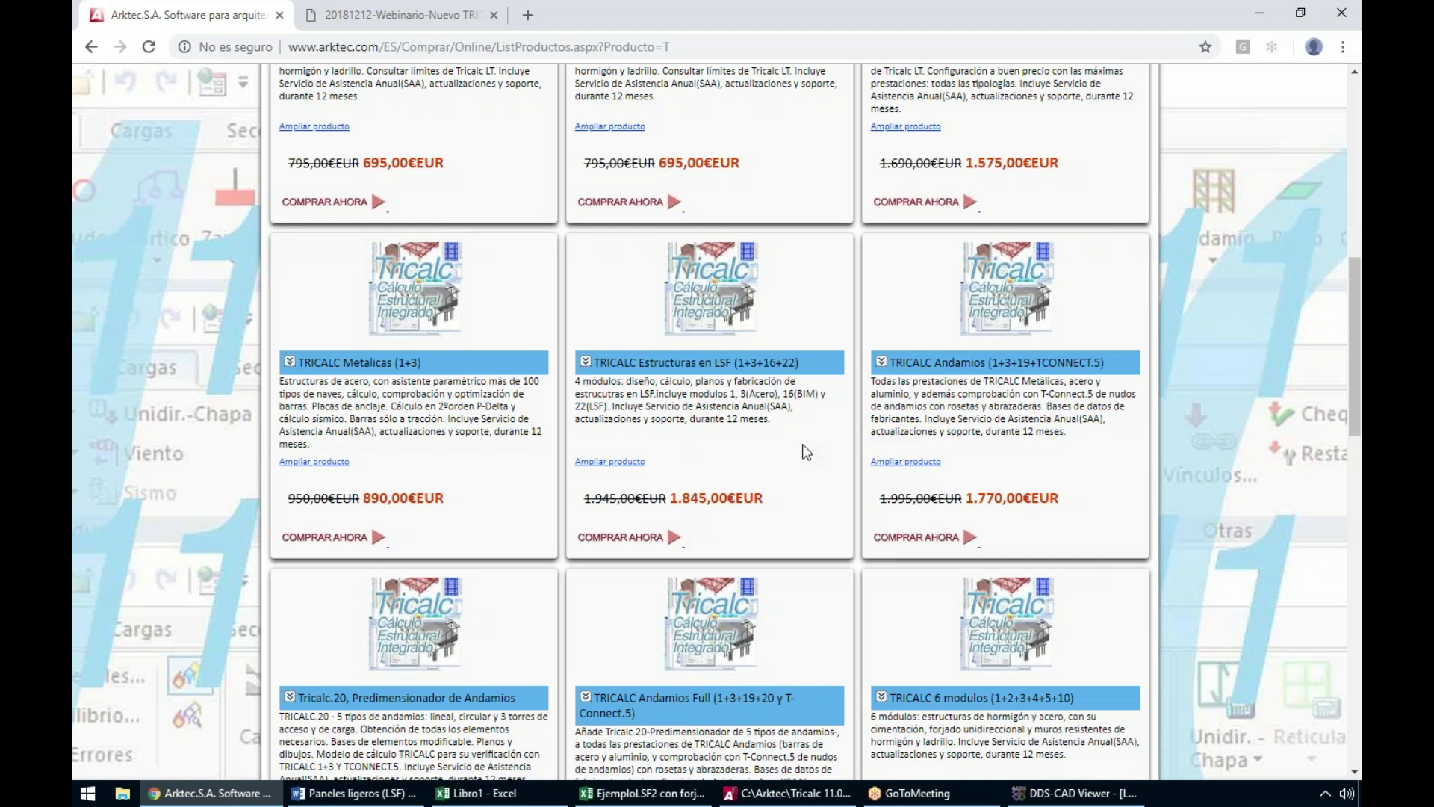
# Check the store's currency options and keep the prices in €EUR Euros
pyautogui.scroll(5, 799, 448)
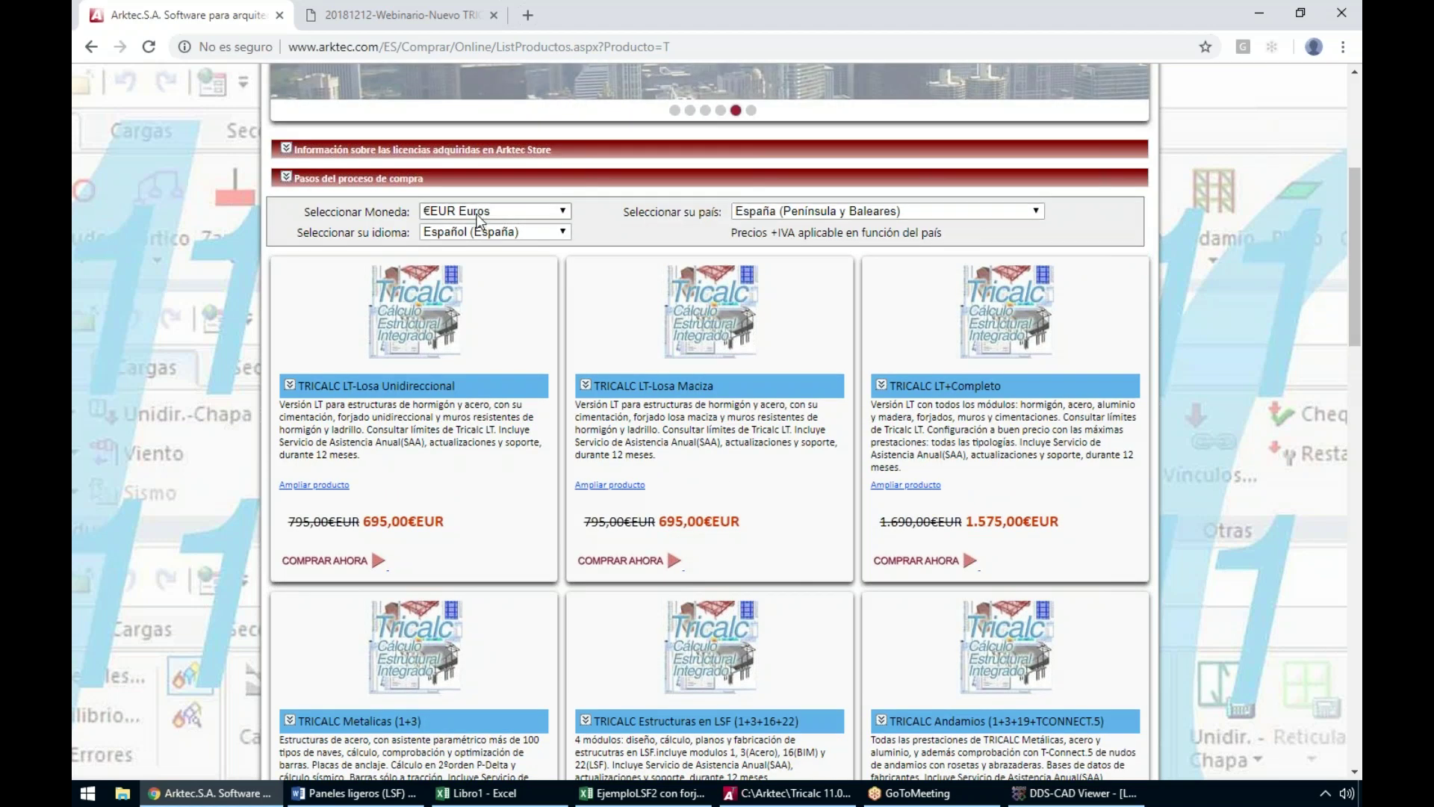
pyautogui.click(476, 212)
pyautogui.click(478, 225)
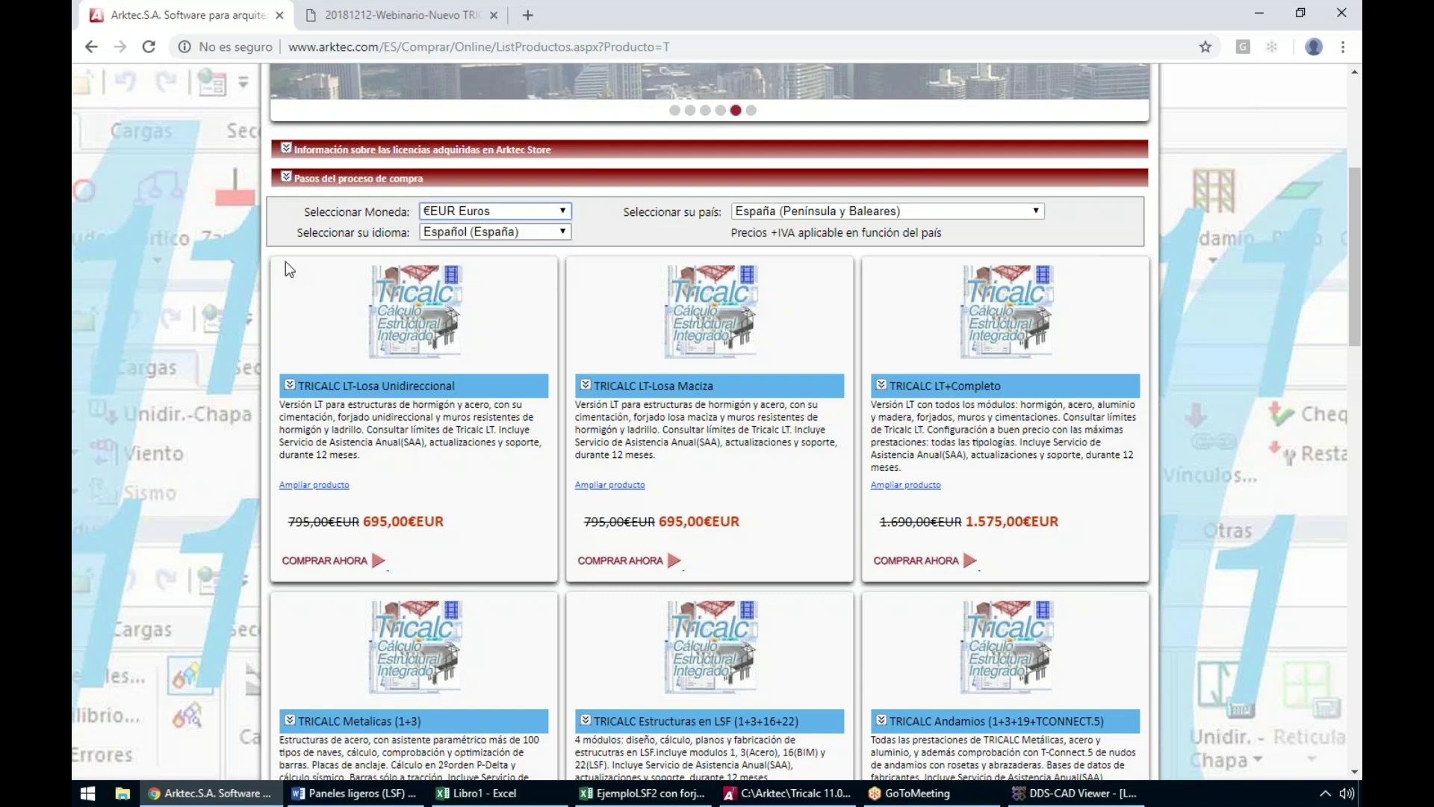
# Look over the neighbouring Tricalc packages and highlight the discounted price of TRICALC Estructuras en LSF (1+3+16+22)
pyautogui.scroll(-3, 804, 472)
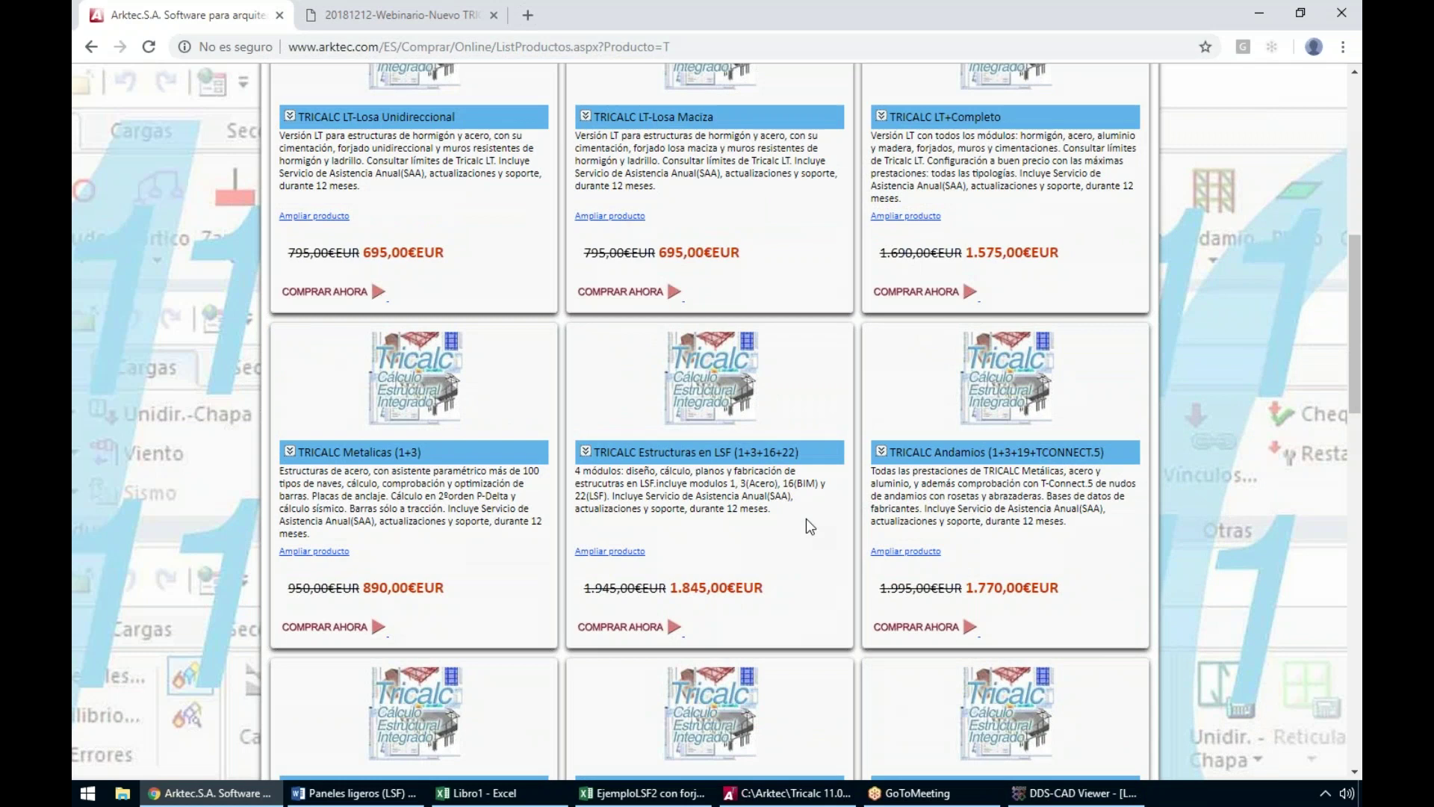
pyautogui.scroll(-3, 806, 518)
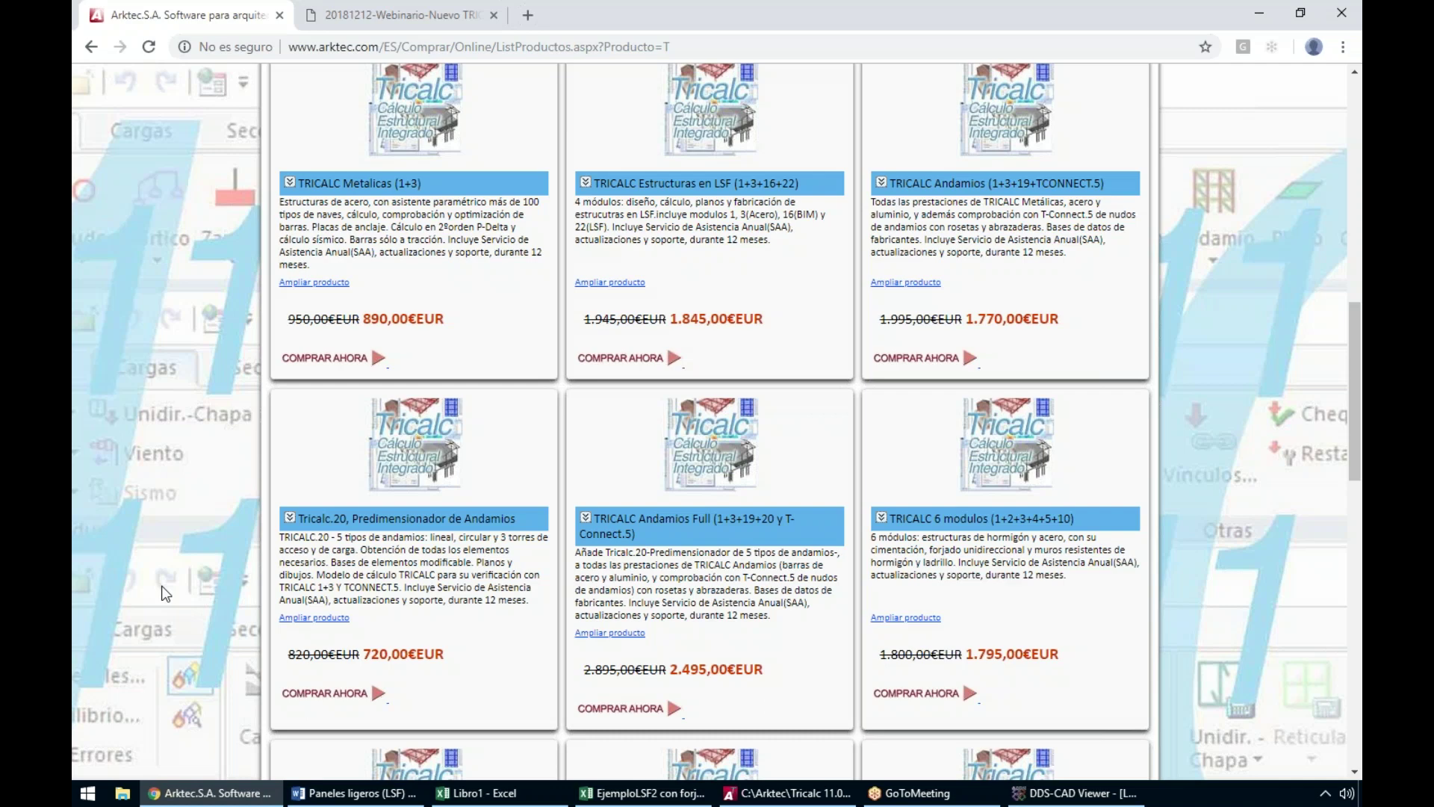
pyautogui.scroll(1, 743, 297)
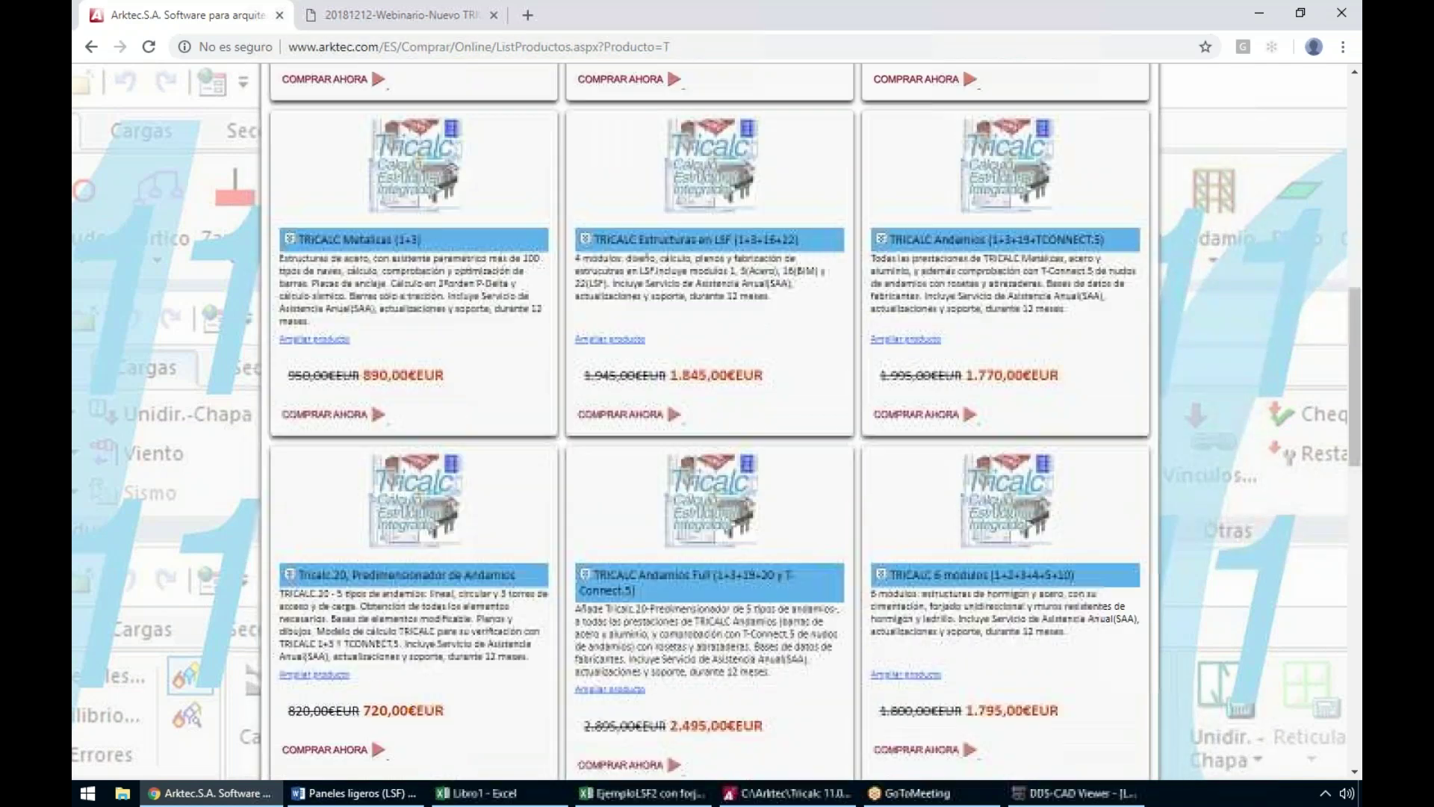
pyautogui.scroll(2, 713, 521)
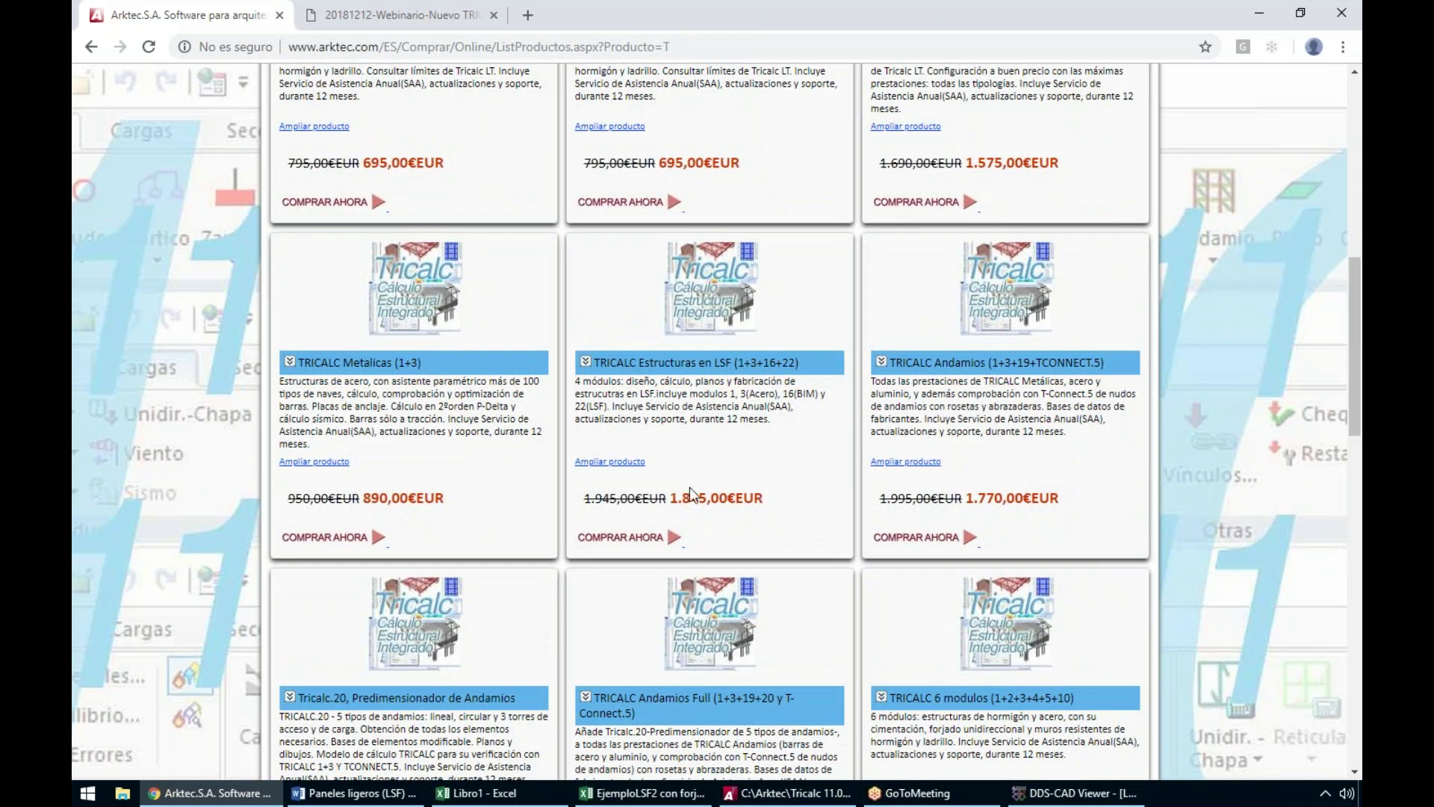
pyautogui.moveTo(670, 499); pyautogui.dragTo(763, 497)
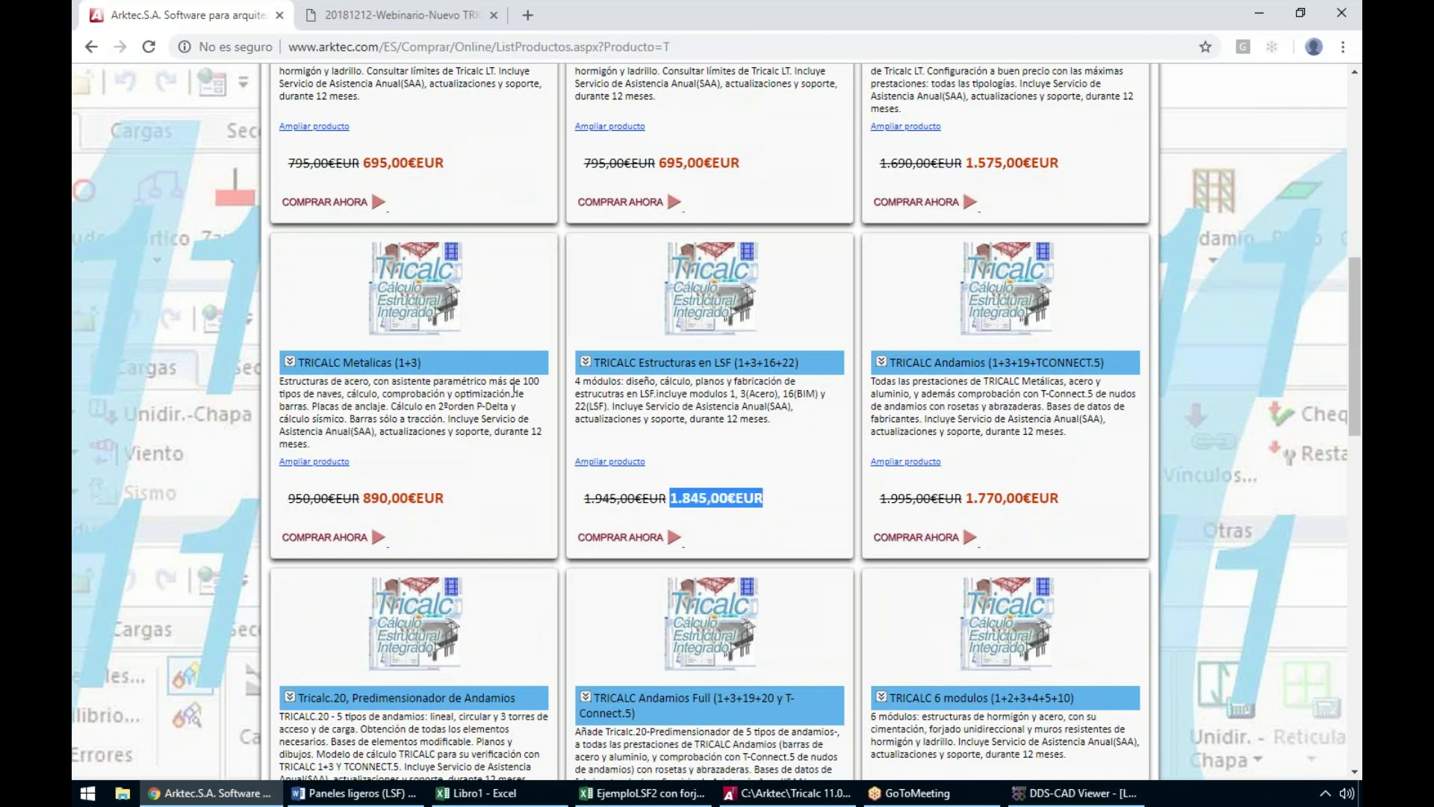
# Return to the webinar PDF and show the Tricalc LSF workflow diagram on page 3
pyautogui.click(386, 17)
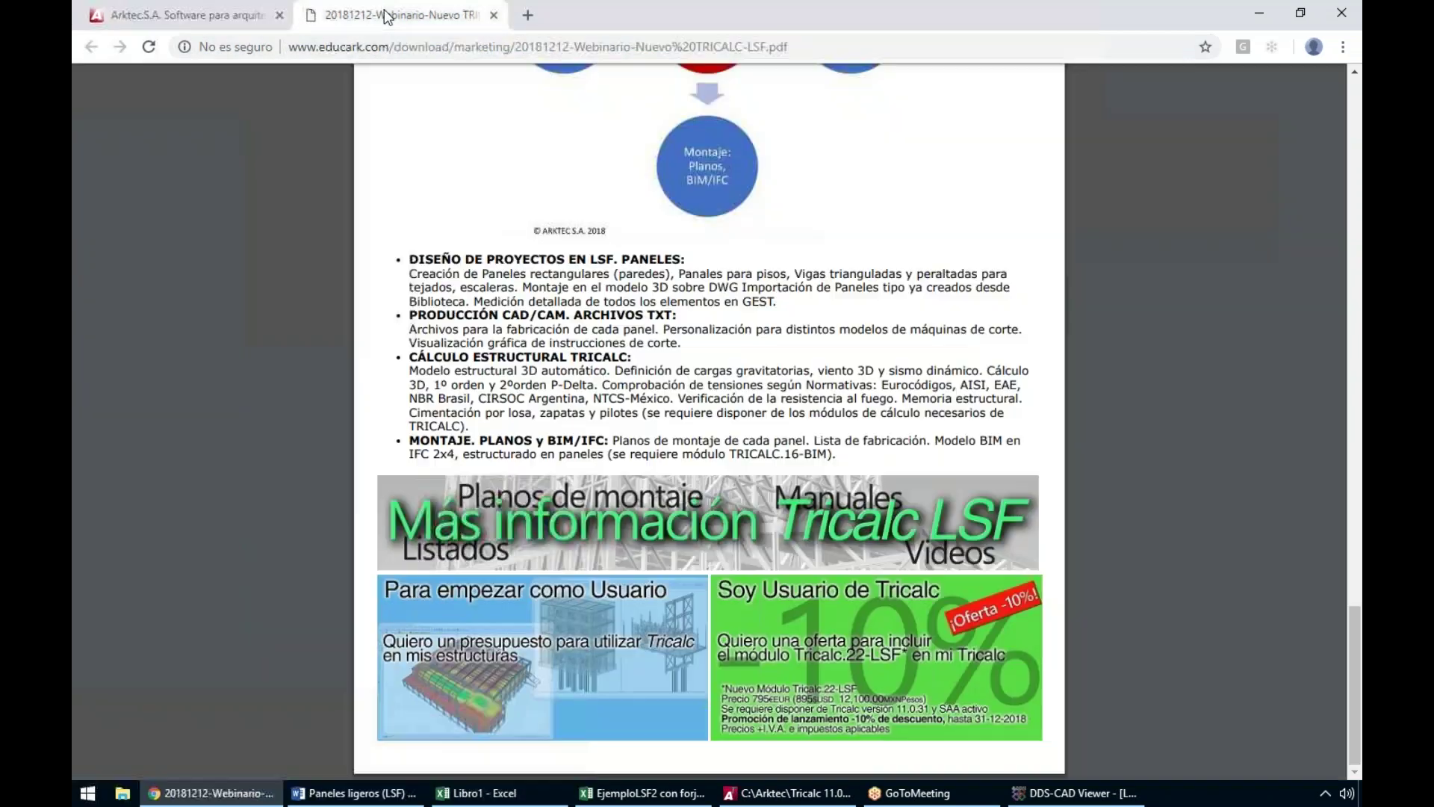
pyautogui.scroll(5, 513, 319)
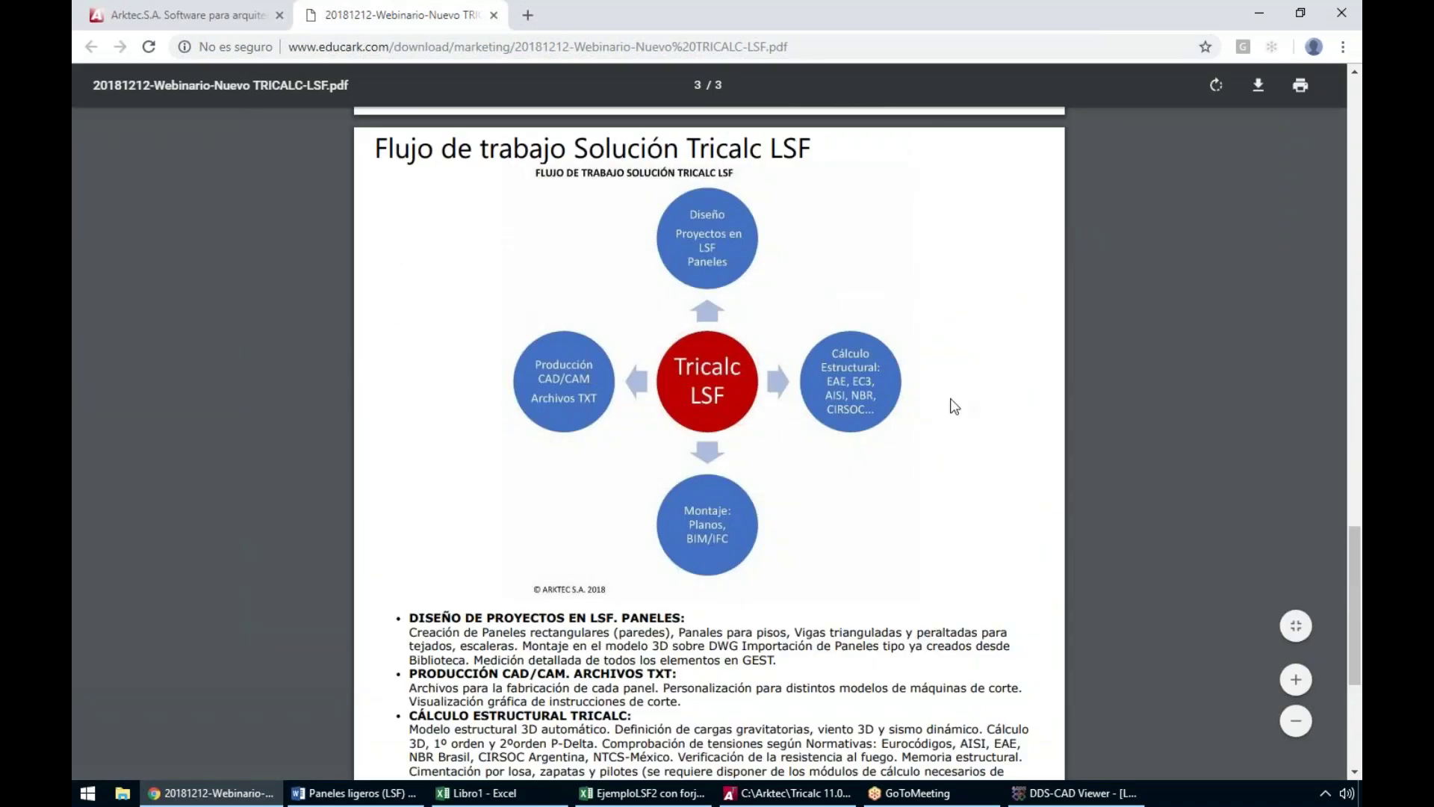
pyautogui.scroll(1, 956, 401)
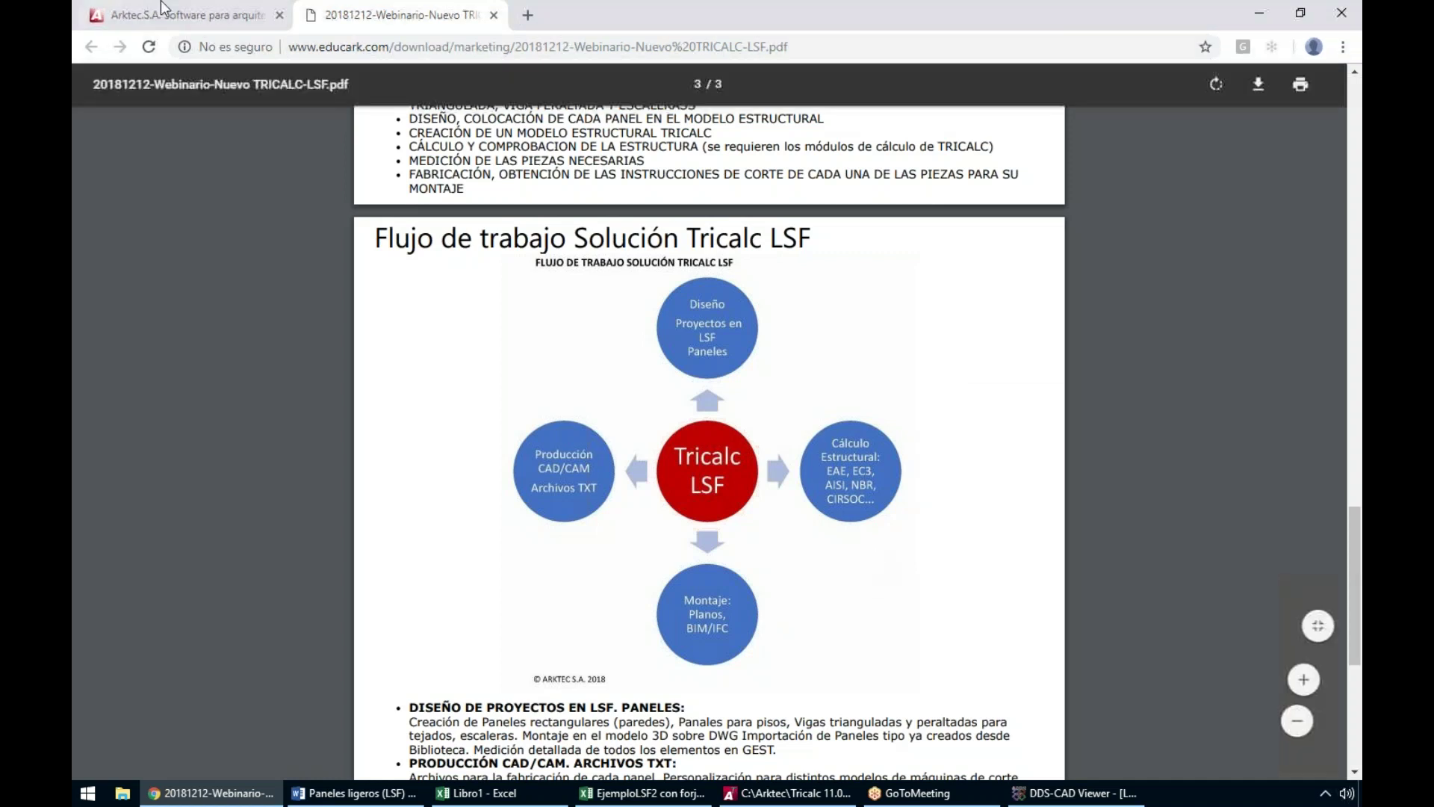
# Open the contact and information request form from the Arktec website
pyautogui.click(187, 15)
pyautogui.scroll(7, 1227, 327)
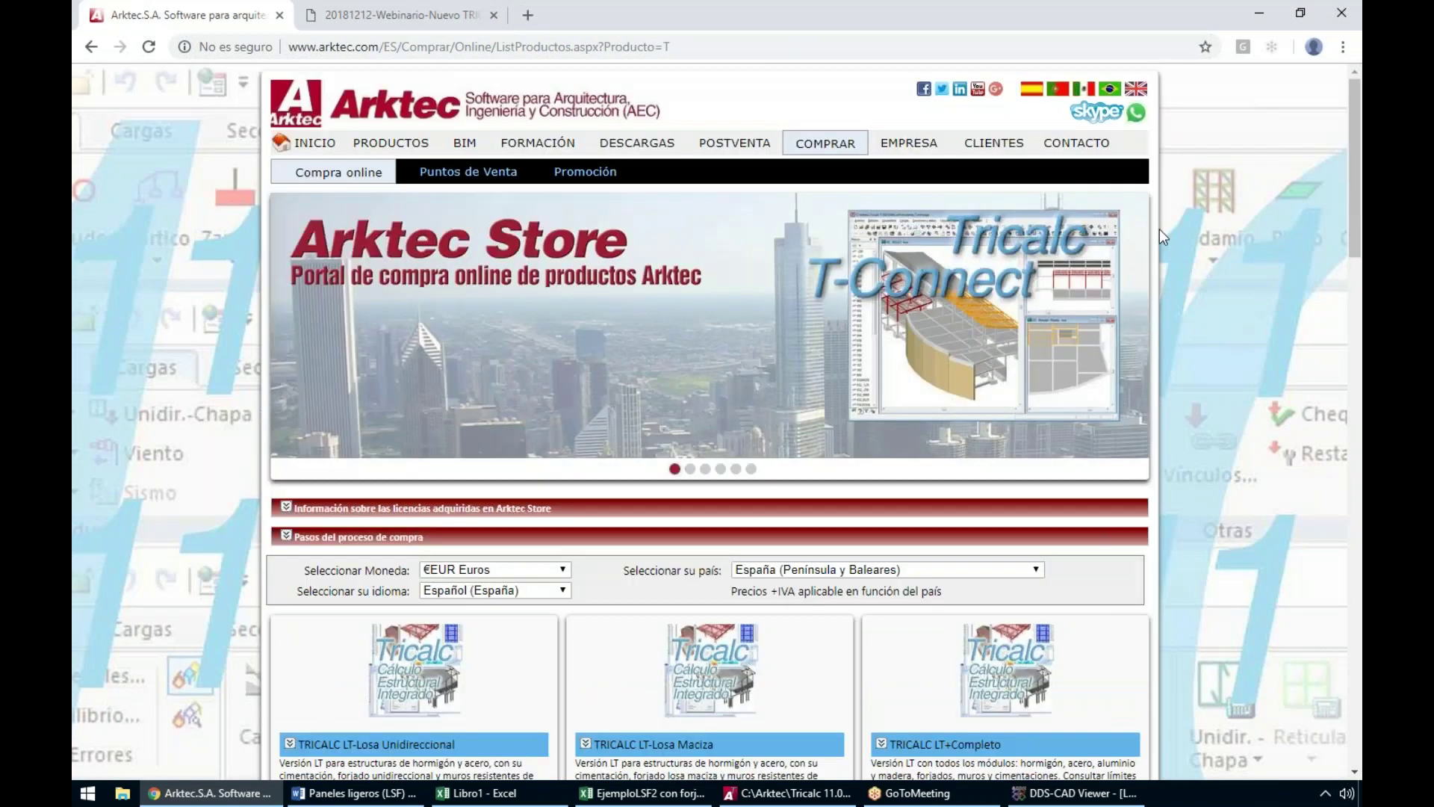
pyautogui.click(1077, 142)
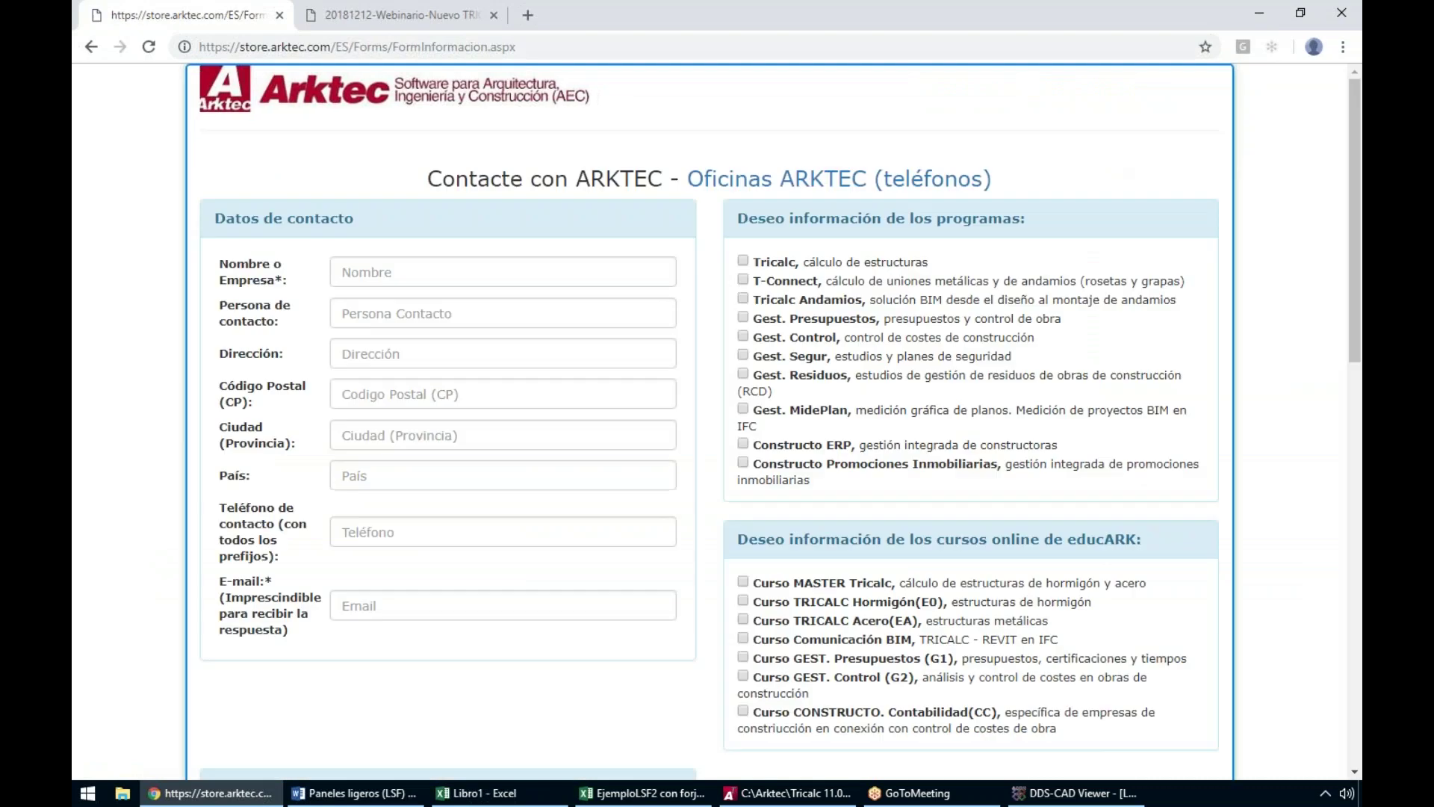
pyautogui.click(89, 49)
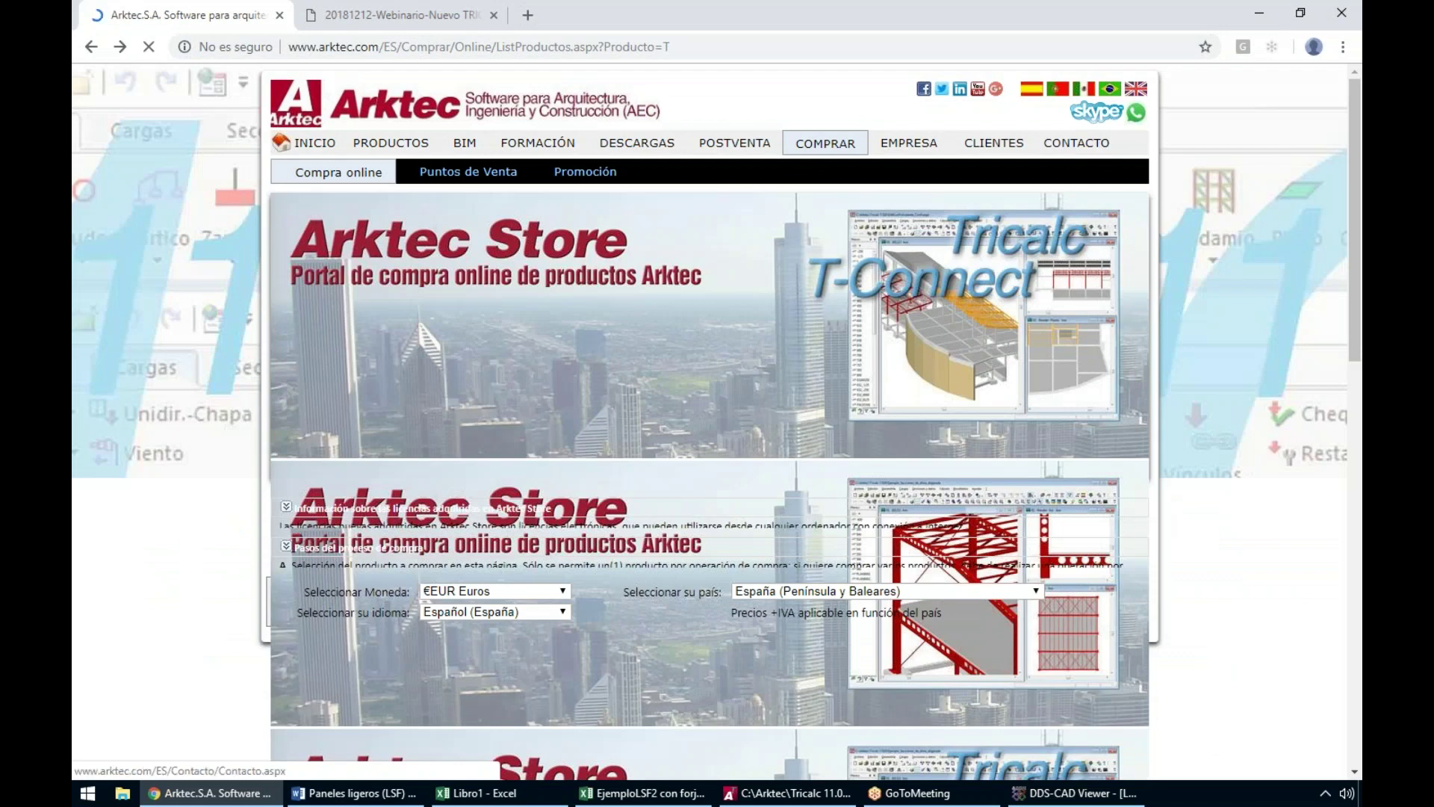
pyautogui.click(1077, 142)
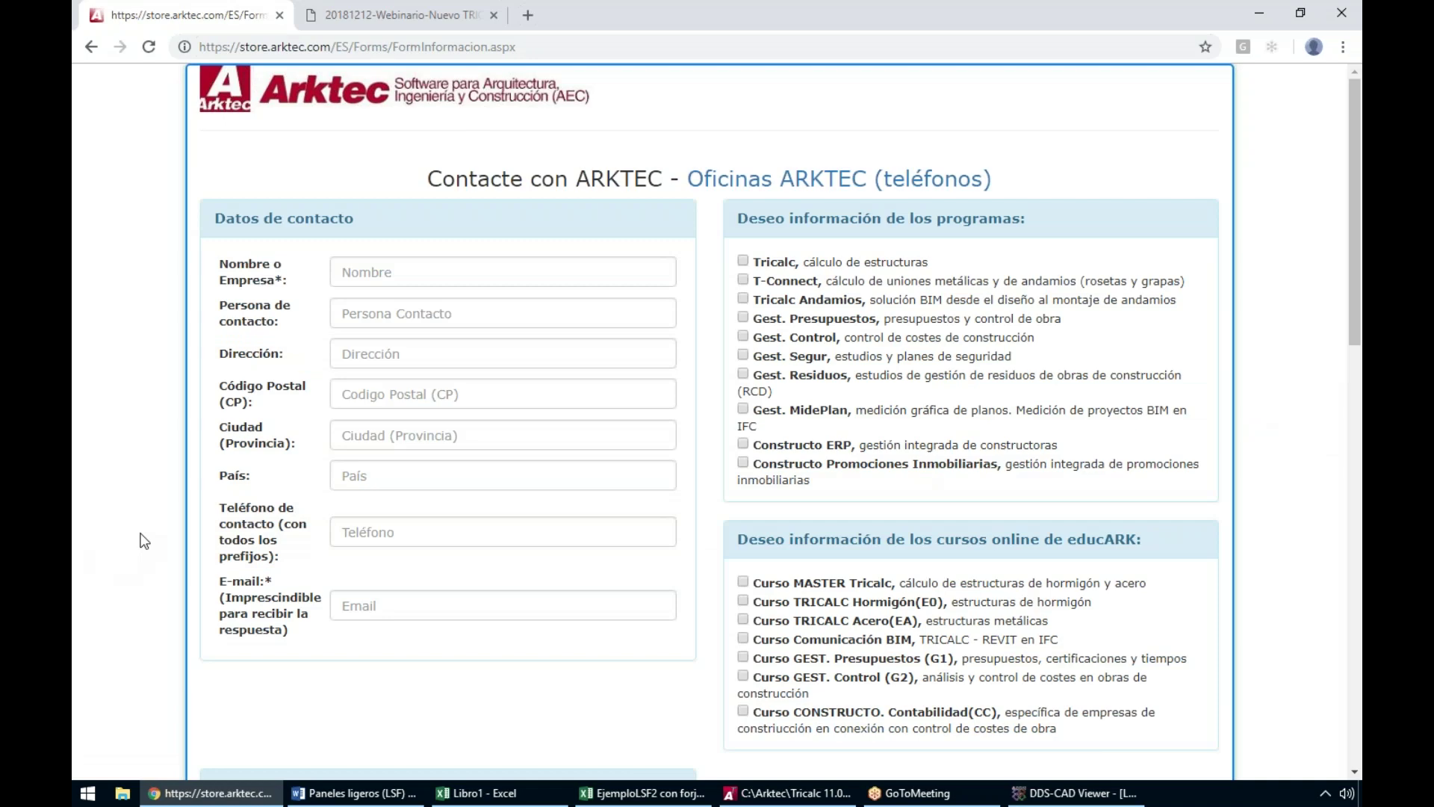
# Go back to the webinar PDF and show its first page
pyautogui.click(394, 16)
pyautogui.scroll(20, 393, 16)
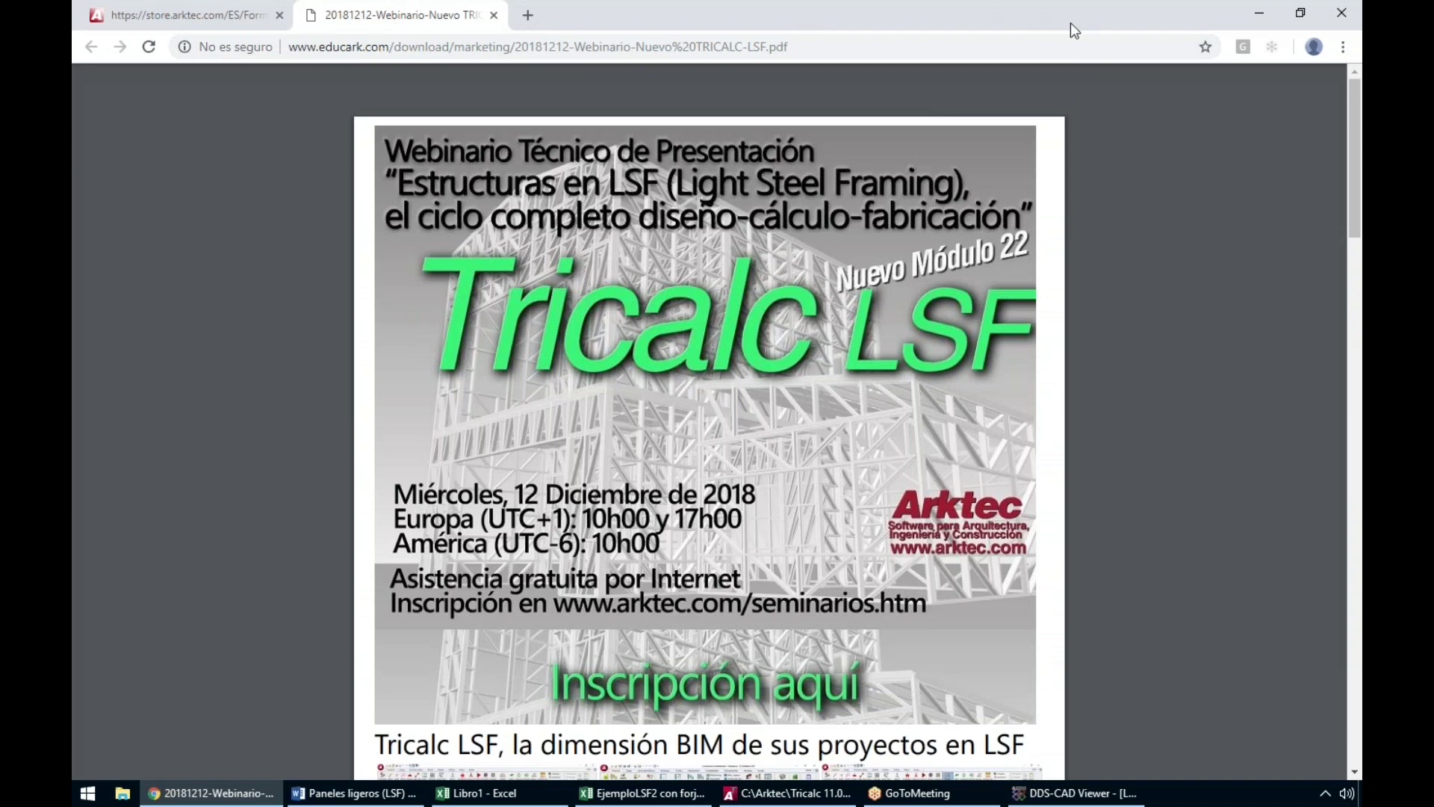
pyautogui.click(1141, 23)
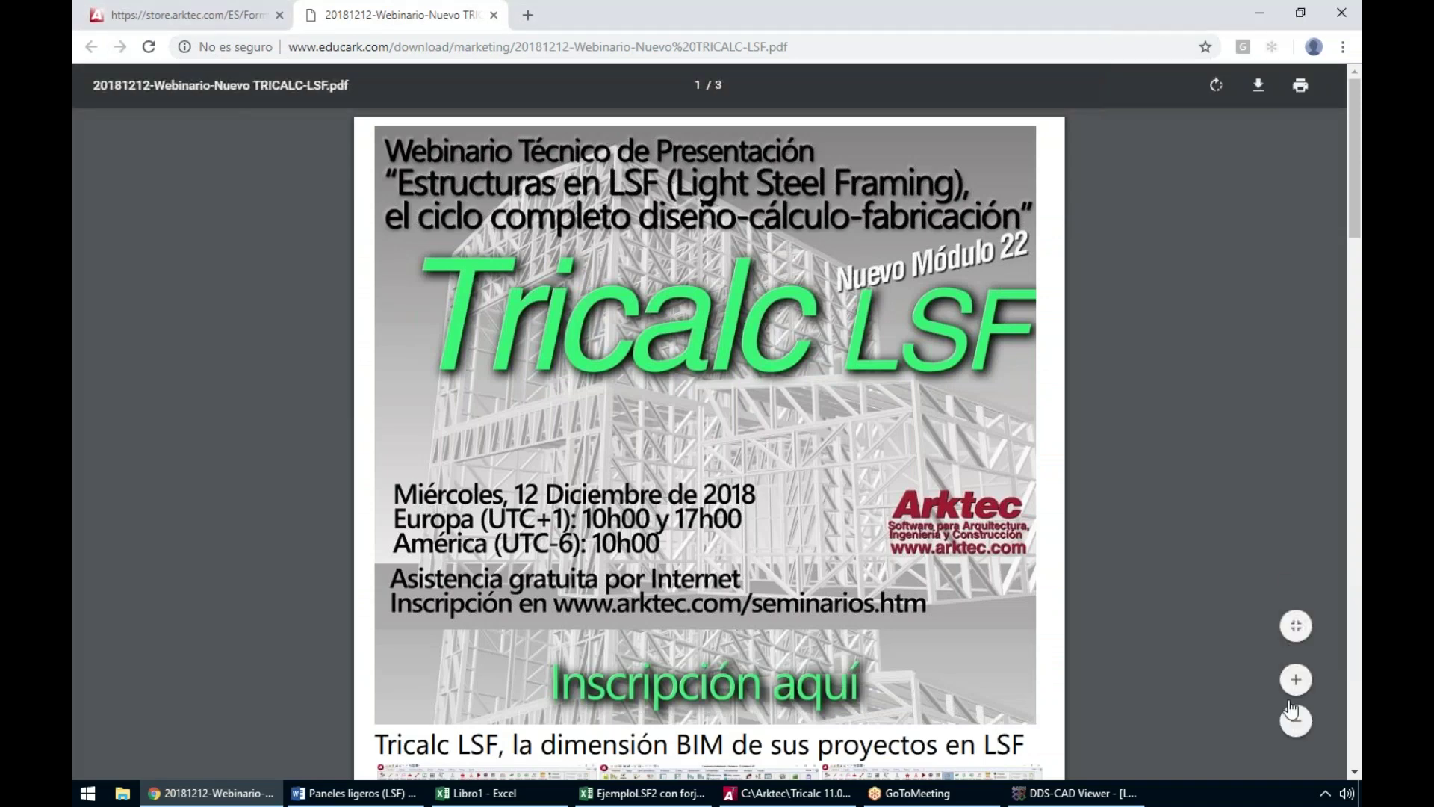